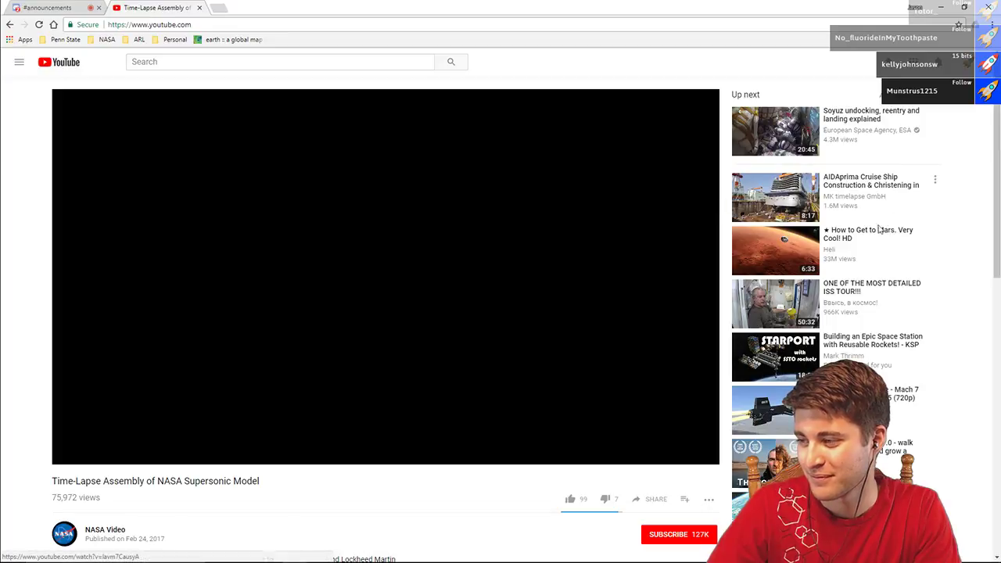
- Open the suggested video "How to Get to Mars. Very Cool! HD" from the NASA supersonic model video page
key(alt+Left)
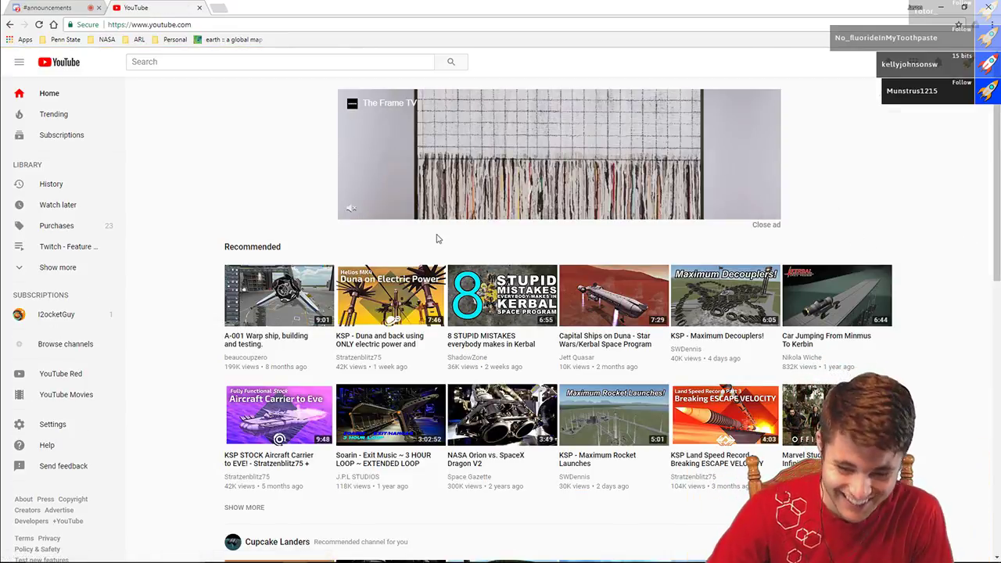
key(alt+Right)
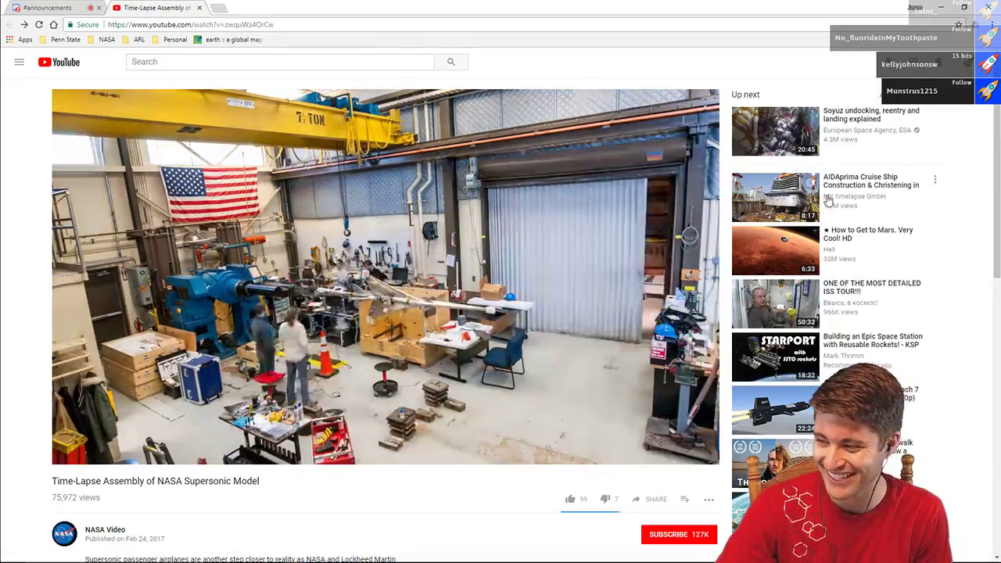
click(839, 239)
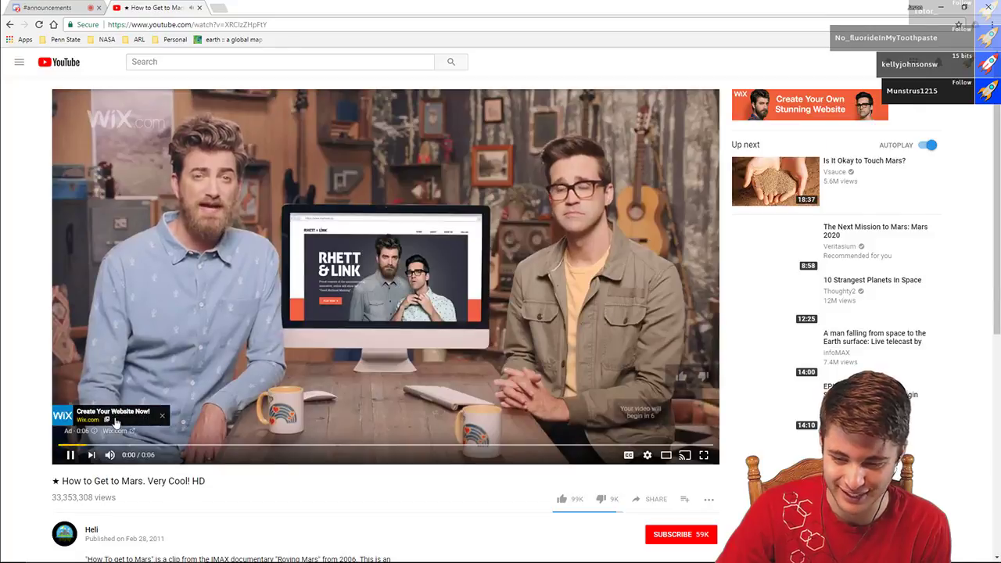
- Examine the Mars video's title, description and comments, closing its browser tab when done
scroll(140, 393, down, 2)
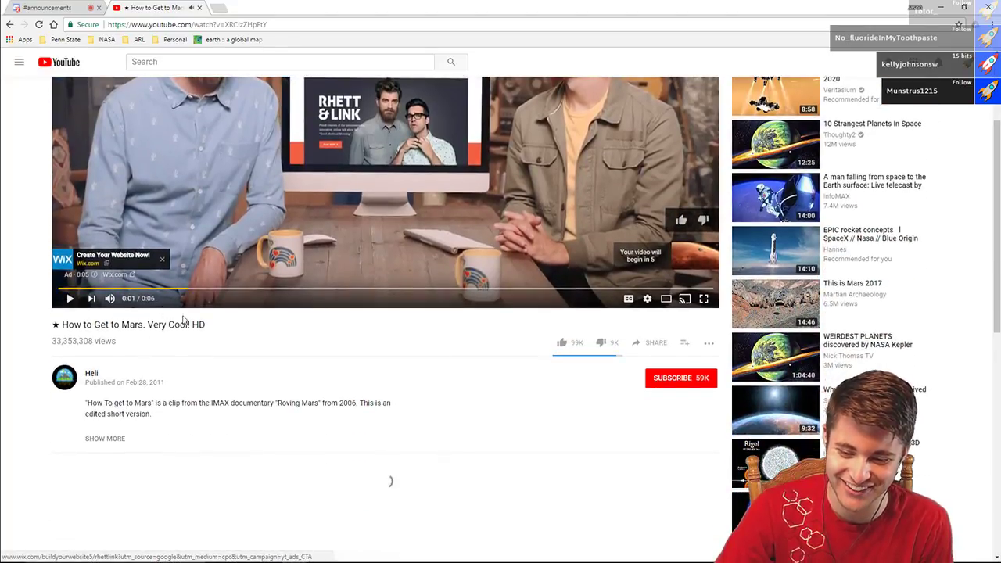
drag(222, 328, 38, 311)
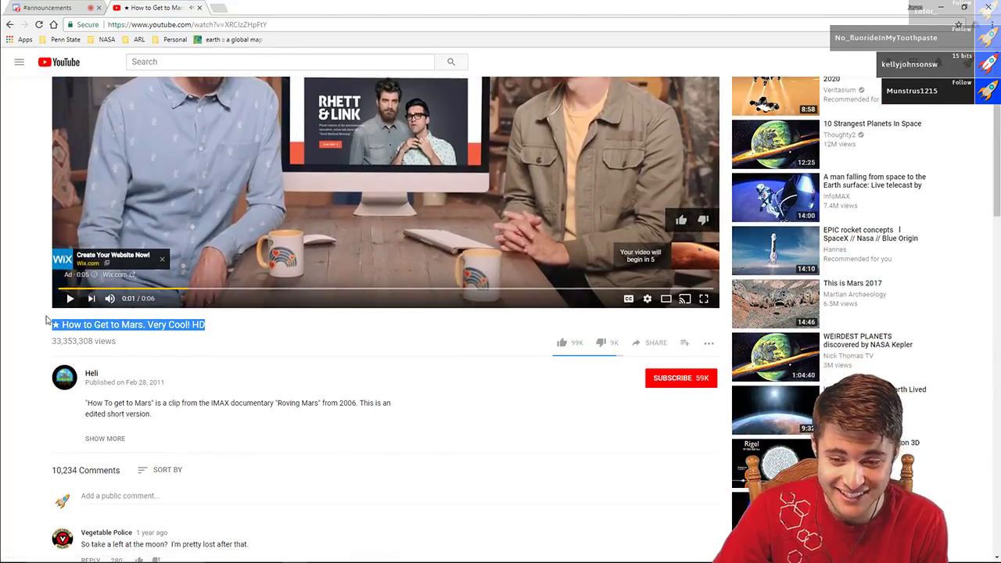
click(80, 322)
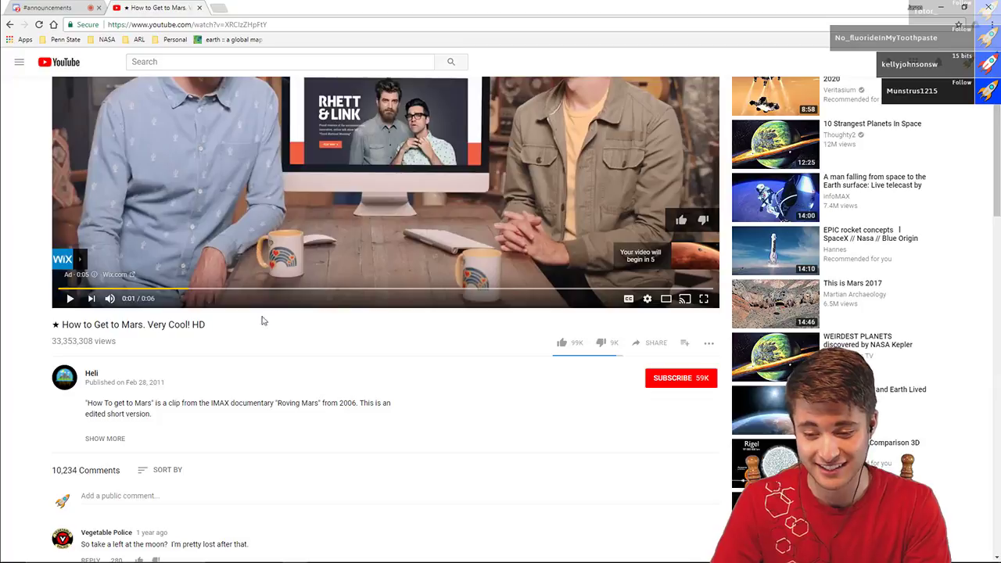
scroll(167, 404, down, 1)
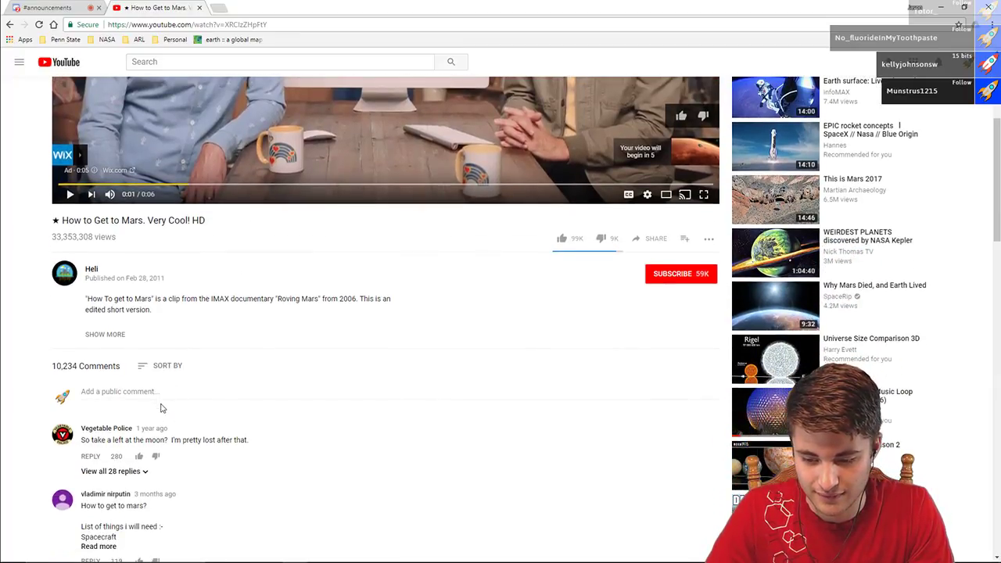
scroll(162, 404, up, 3)
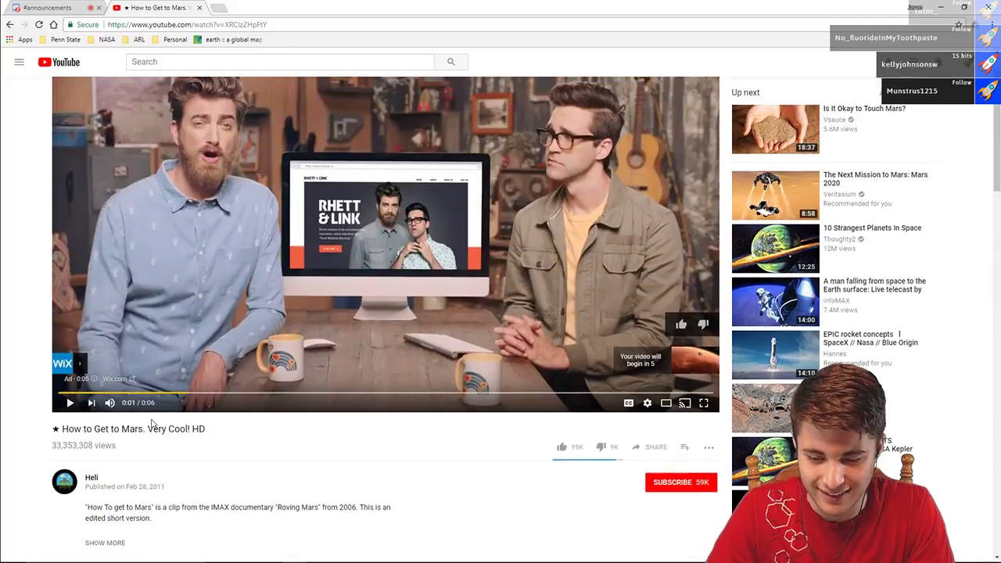
scroll(182, 456, up, 1)
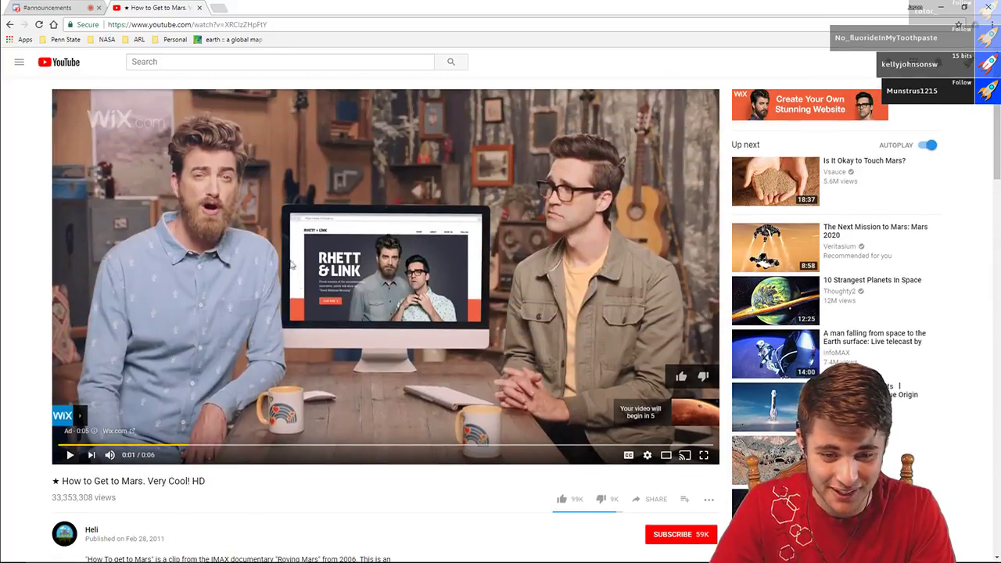
click(202, 7)
key(super+Down)
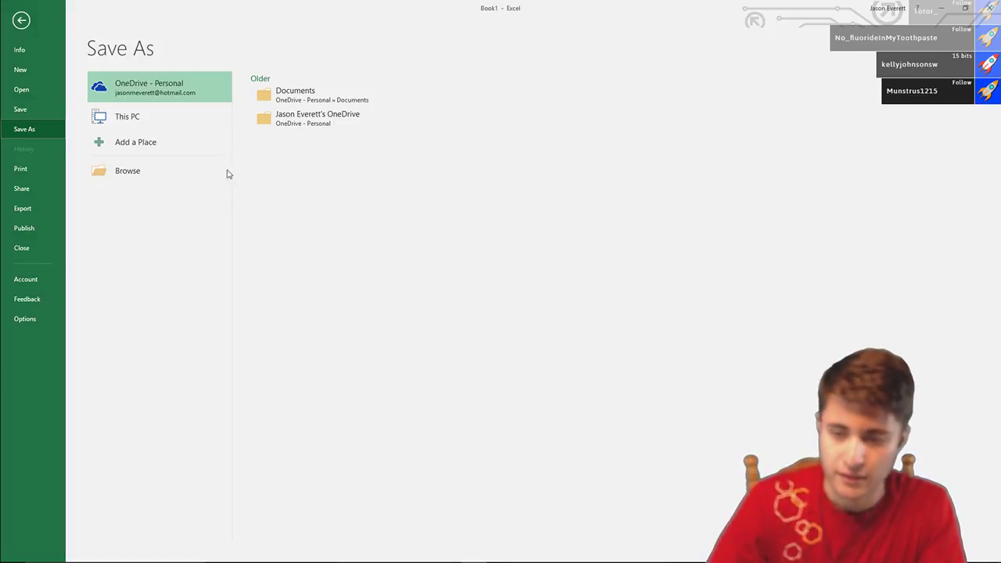
- In Excel, save the new workbook to the Desktop folder on this PC as synodicperiods.xlsx
click(168, 117)
click(438, 96)
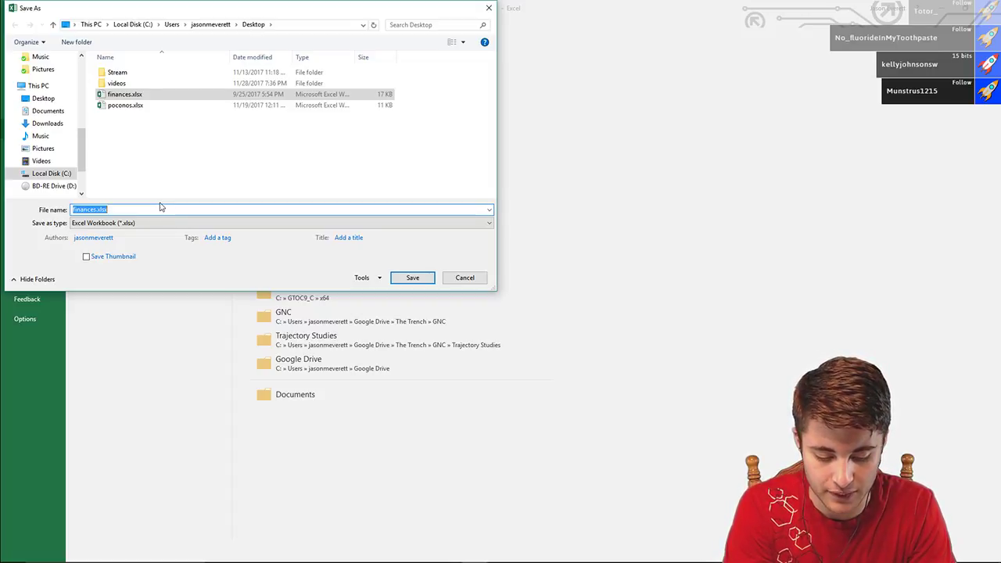
text(synodic)
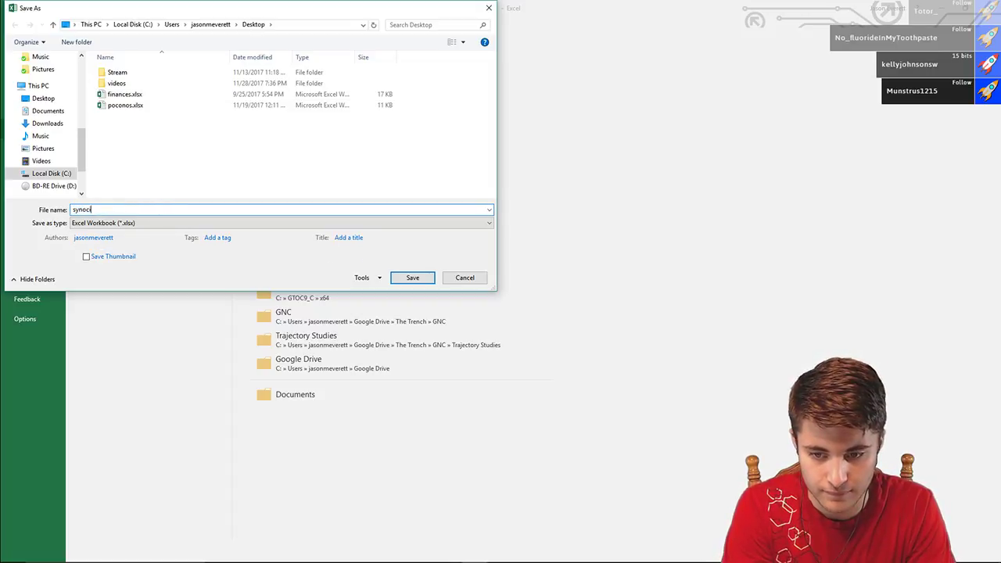
text(periods)
key(Return)
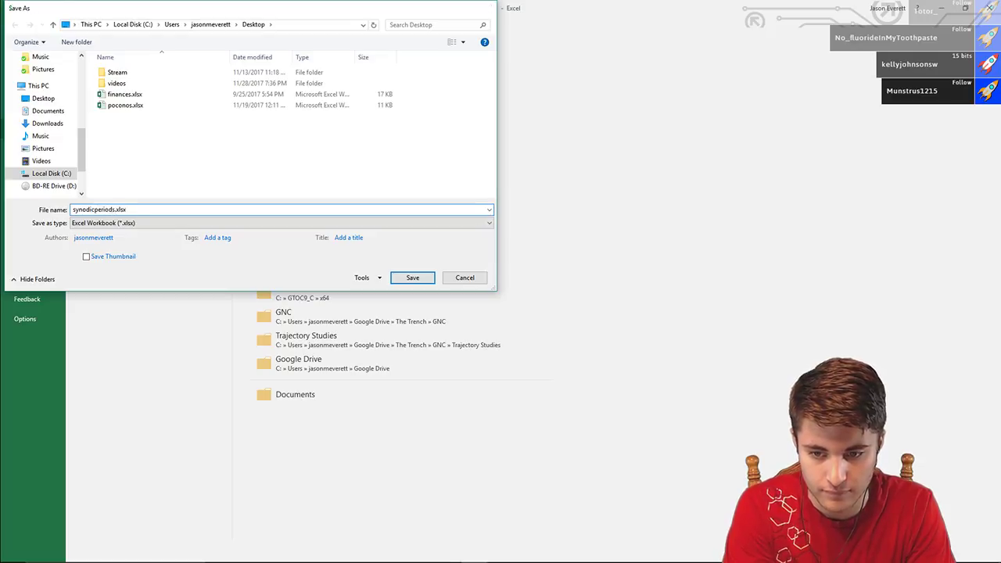
click(159, 202)
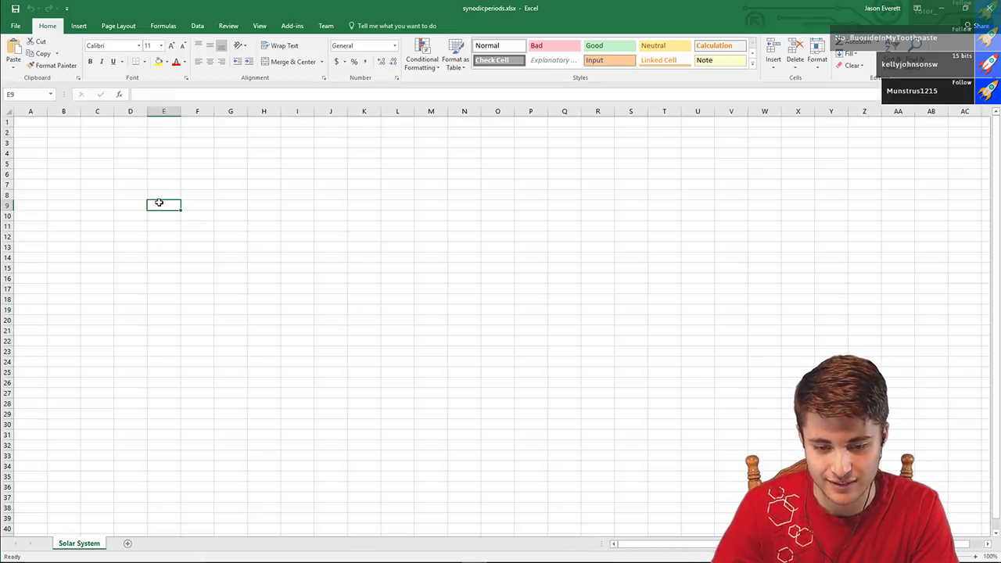
click(222, 235)
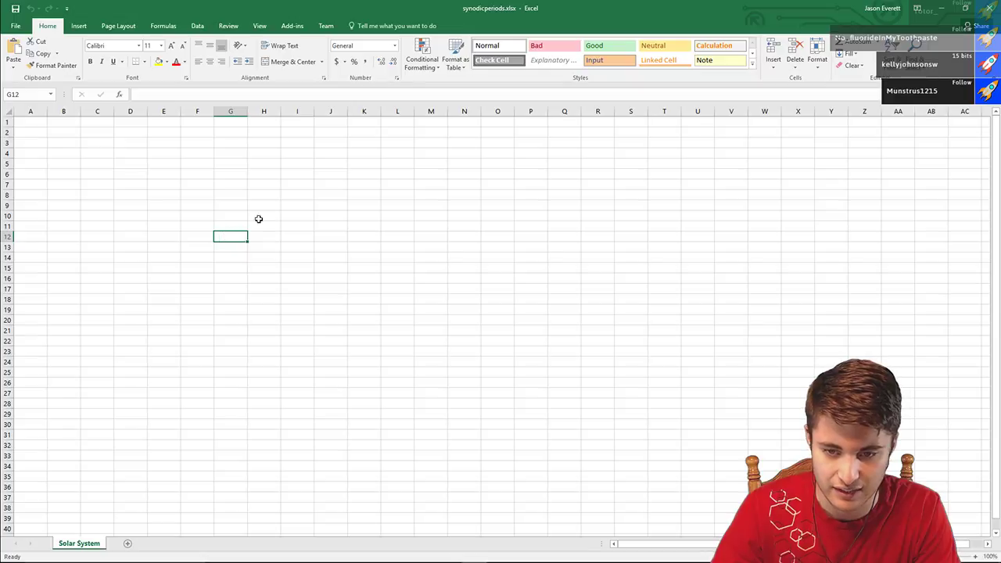
key(ctrl+a)
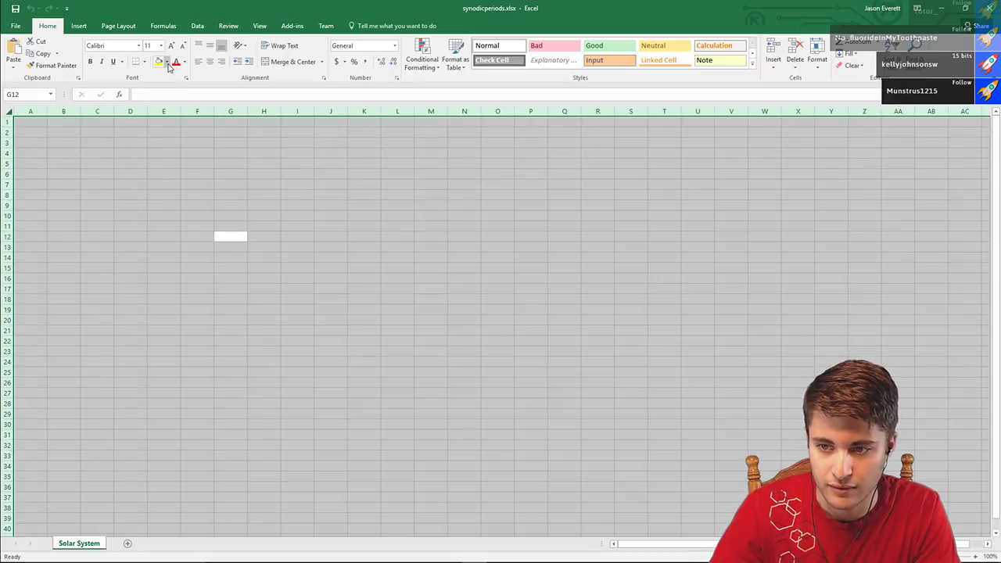
click(284, 232)
click(130, 184)
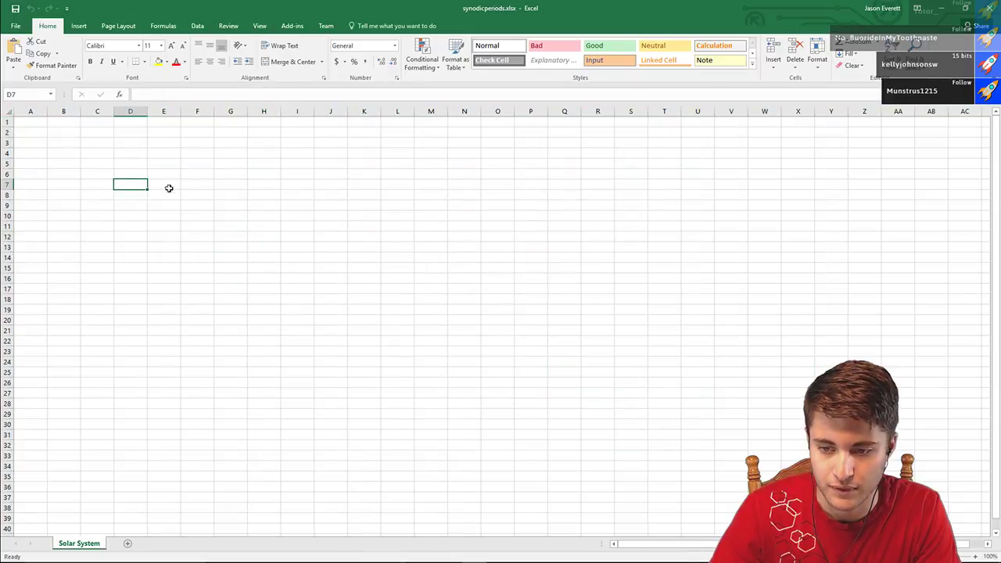
click(89, 145)
click(31, 124)
click(101, 145)
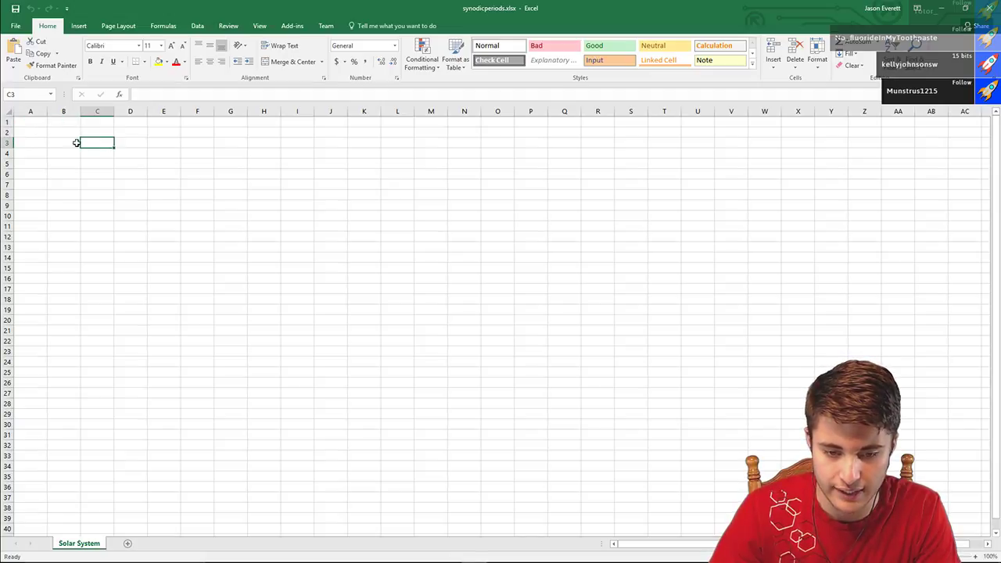
drag(35, 119, 340, 147)
click(297, 142)
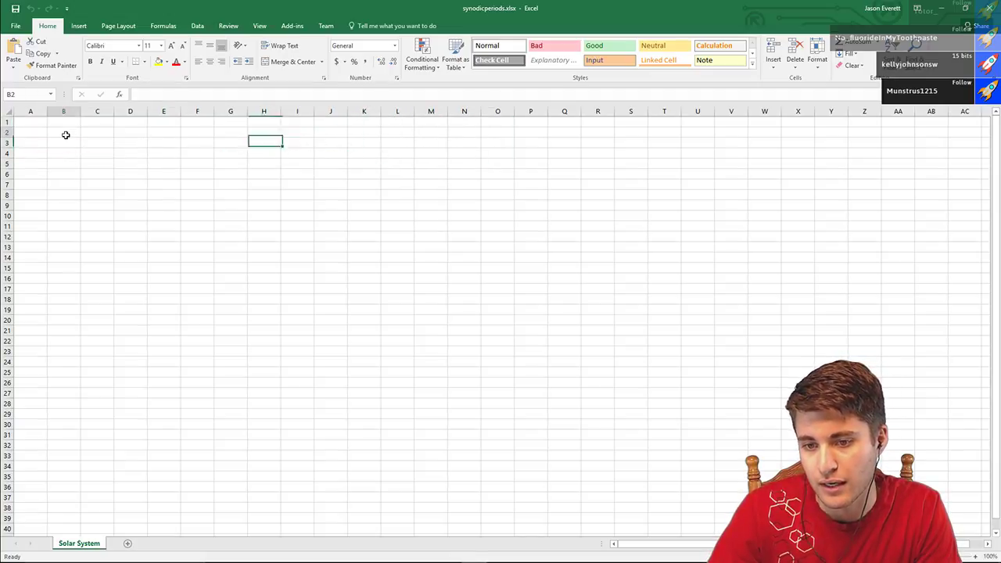
- Merge and center cells B2:L3 and enter the title "Solar System Synodic Periods" in them
drag(65, 133, 390, 142)
click(289, 62)
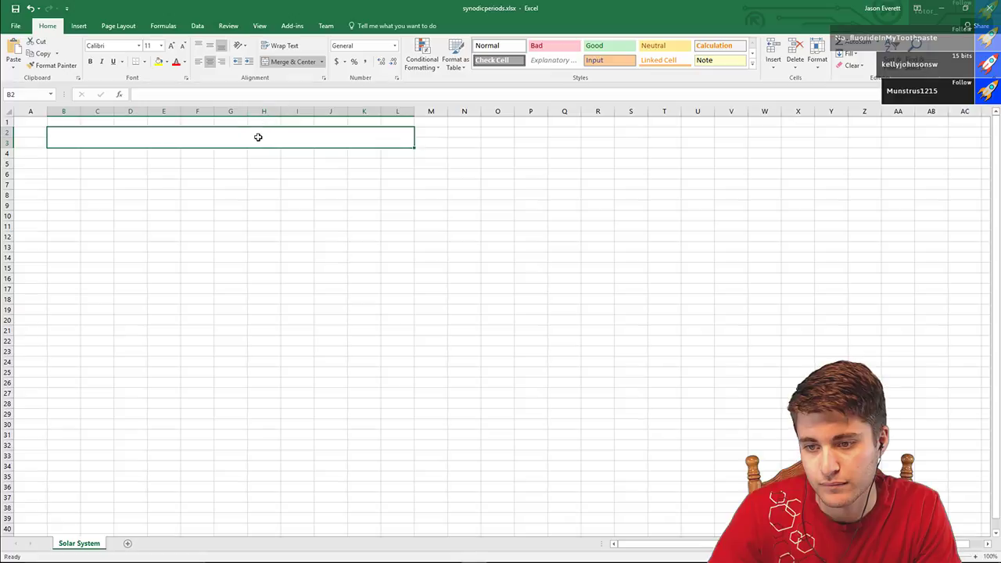
text(Solar Sy)
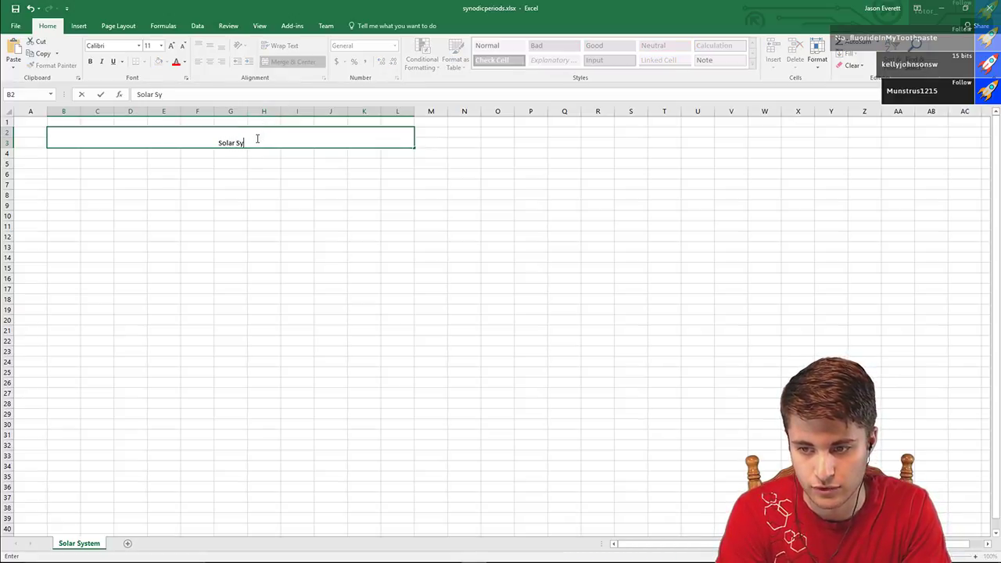
text(stem Synodic P)
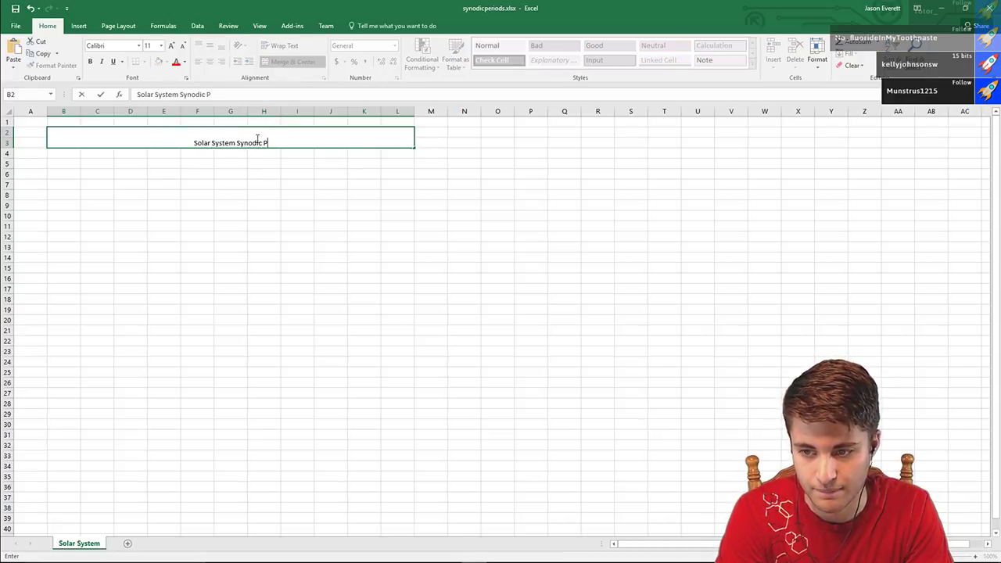
text(eriods)
key(Return)
- Format the "Solar System Synodic Periods" title as bold, vertically middle-aligned, with the font enlarged by three size increments
click(257, 138)
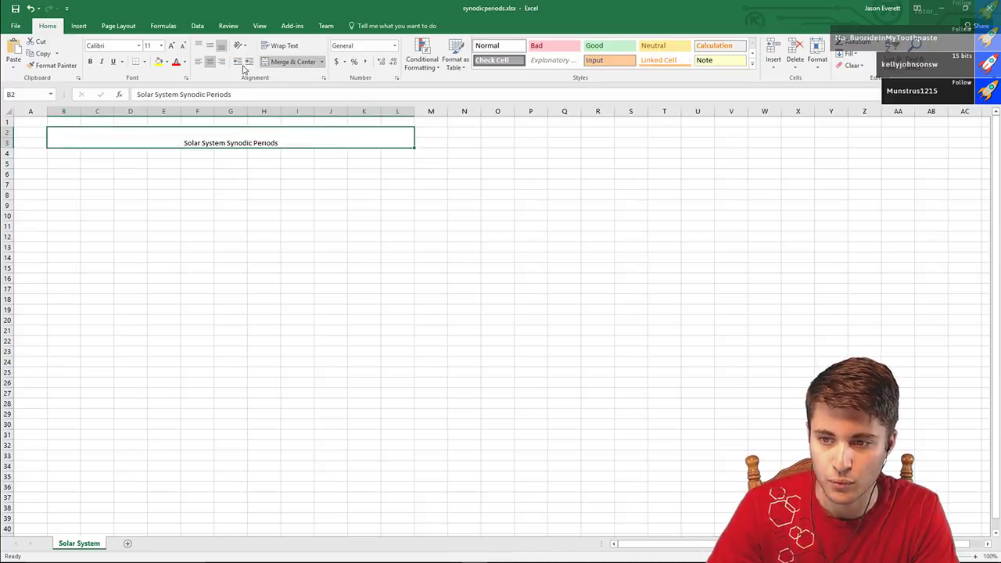
click(215, 49)
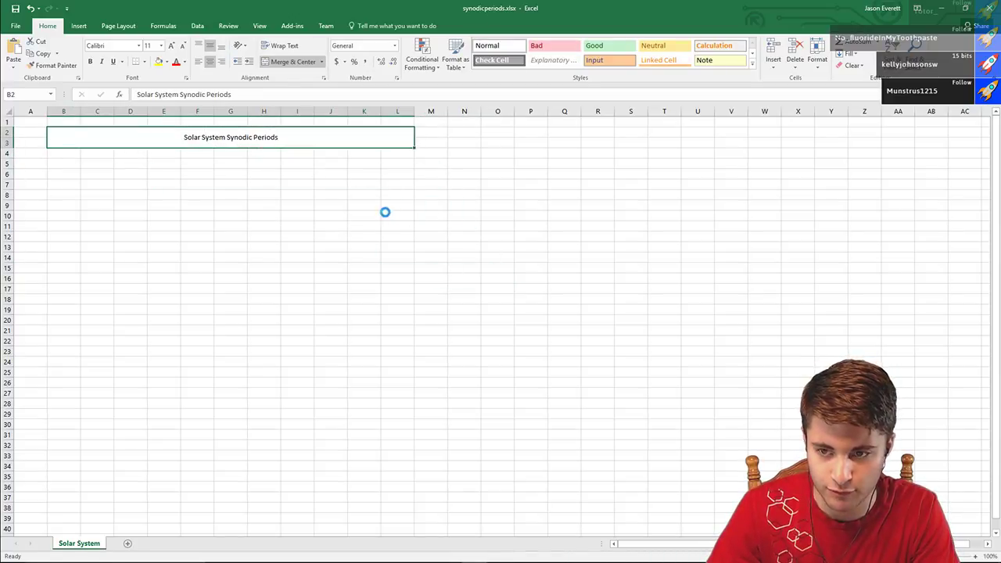
drag(364, 236, 364, 226)
click(207, 132)
click(172, 45)
click(171, 45)
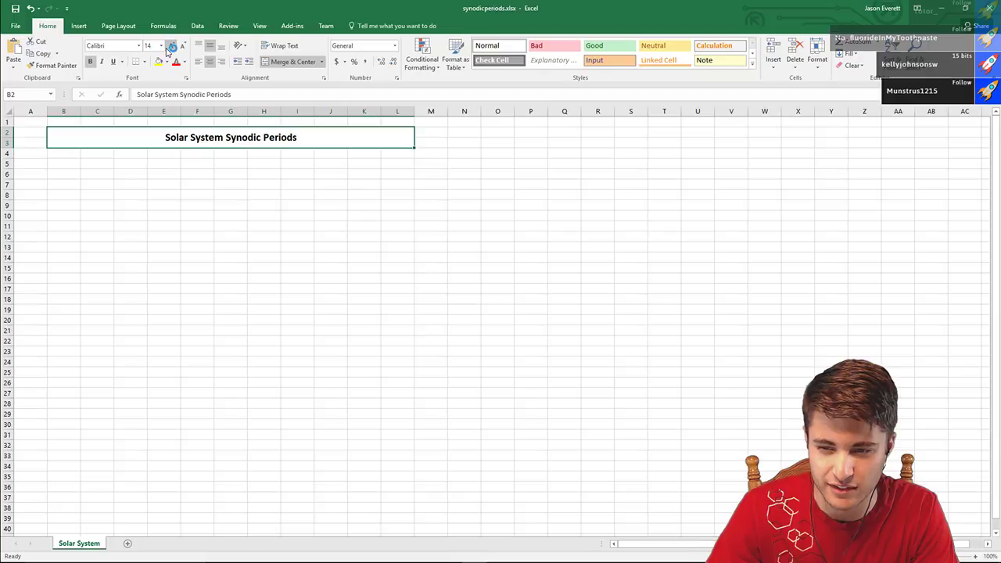
click(172, 45)
click(164, 258)
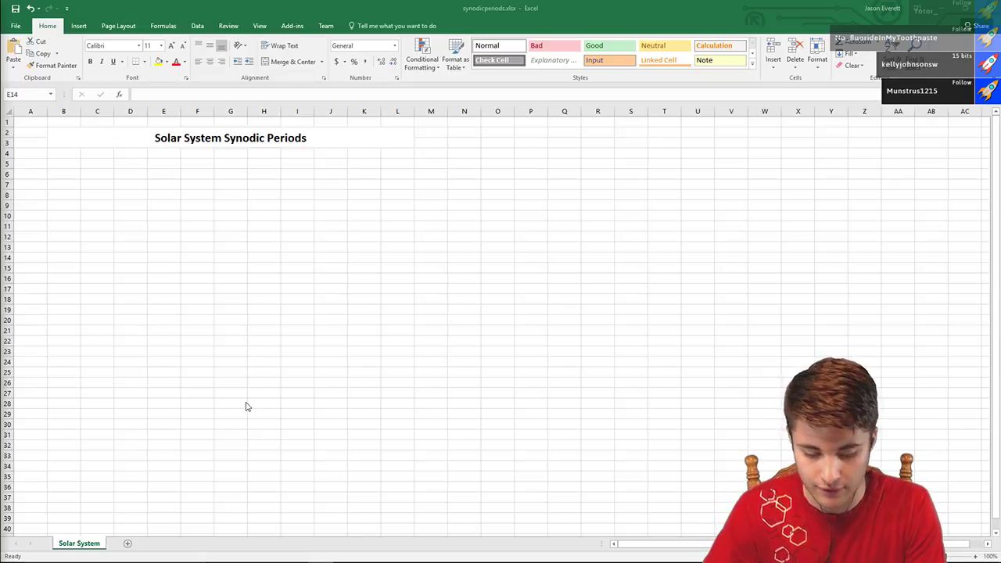
- Find and launch Word
key(super)
text(word)
key(Return)
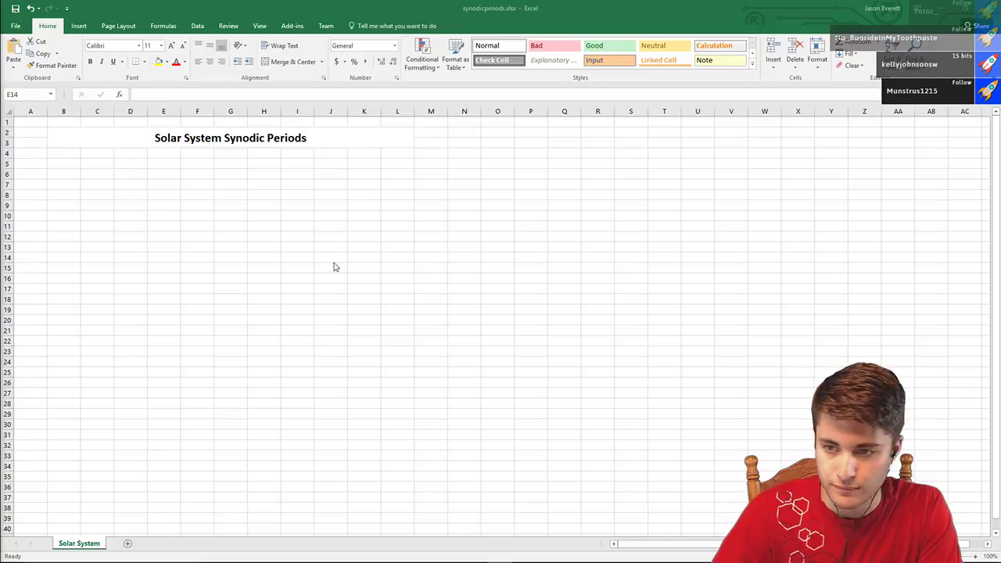
mouse_move(430, 257)
mouse_down()
mouse_move(614, 324)
mouse_move(619, 306)
mouse_up()
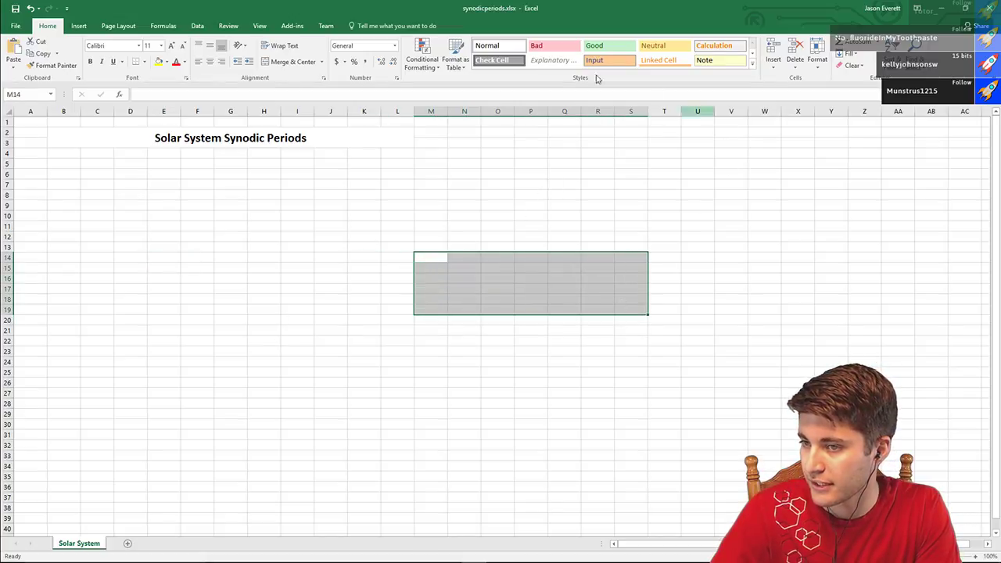
click(79, 26)
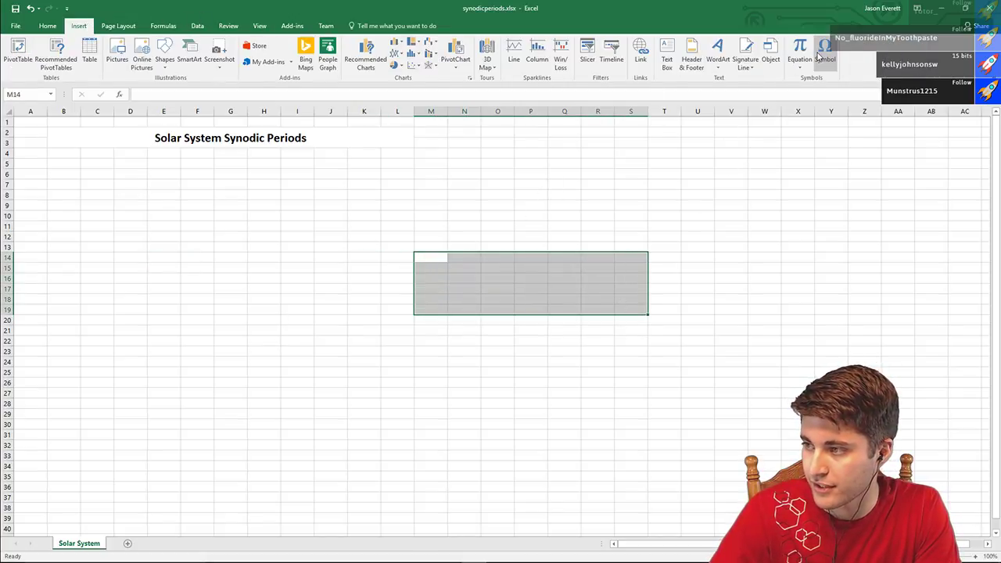
click(564, 174)
click(704, 182)
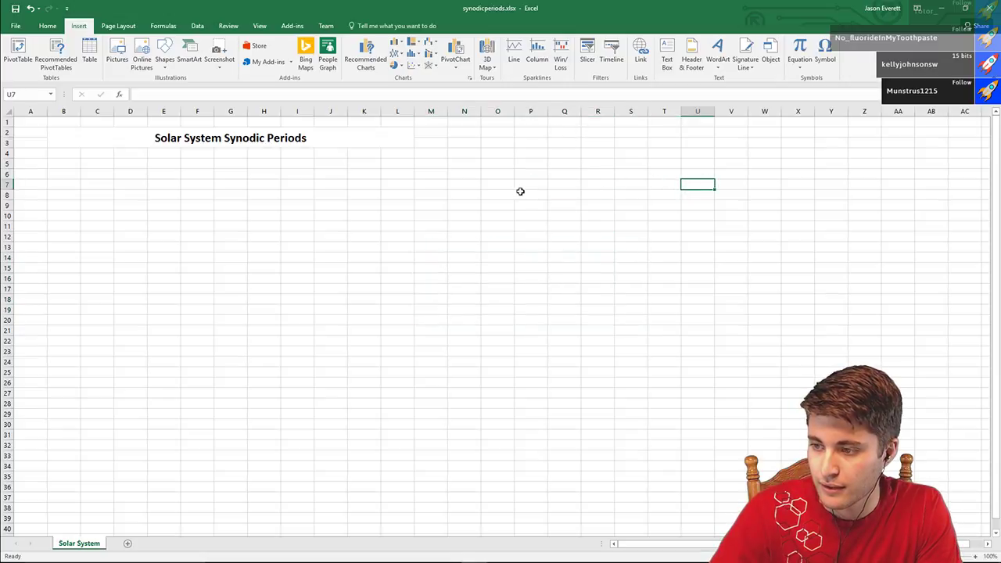
drag(540, 184, 769, 290)
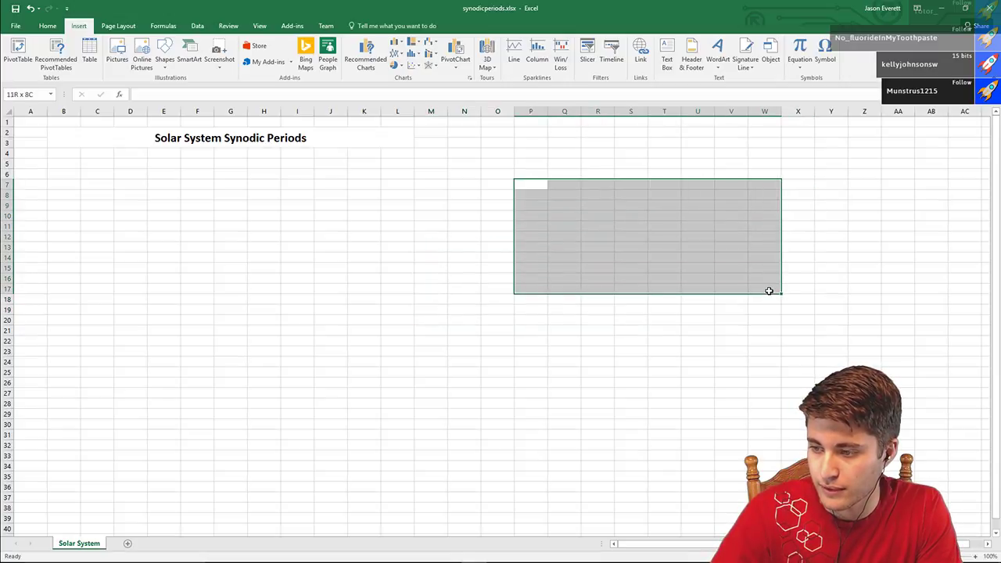
click(431, 206)
click(126, 201)
click(101, 186)
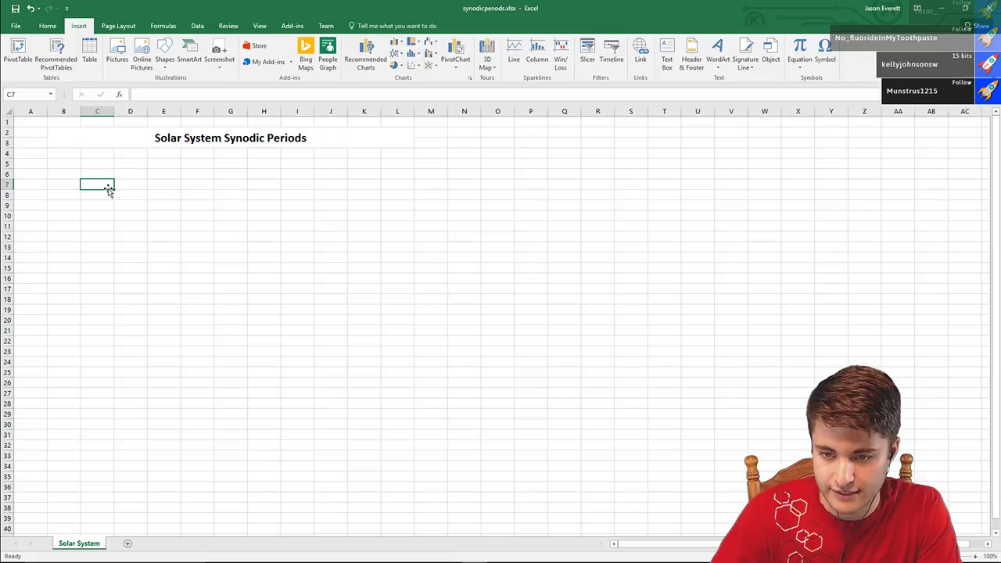
- Enter the planet headings Mercury, Venus, Earth and Mars across cells D7 to G7
click(141, 181)
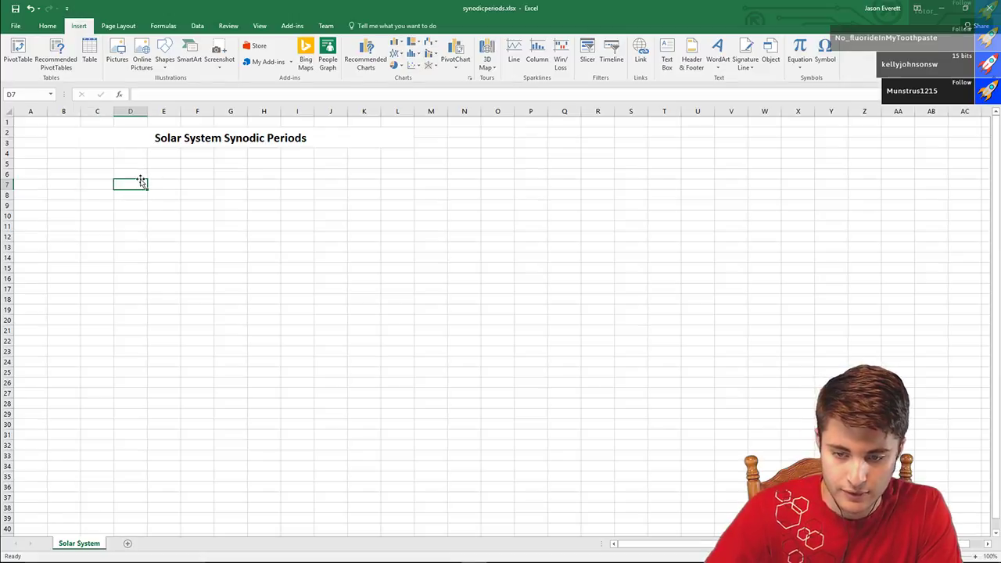
text(Merc)
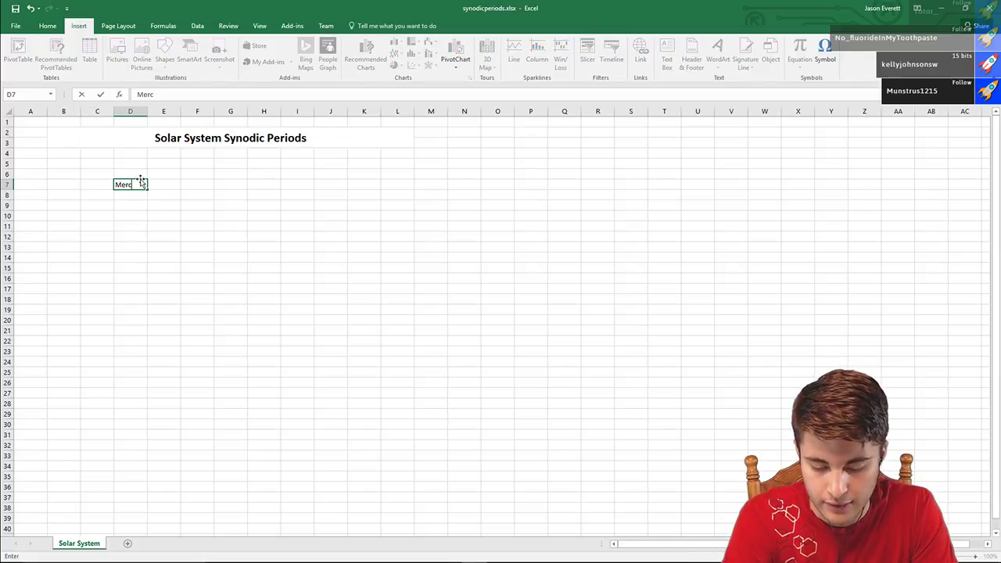
text(ury)
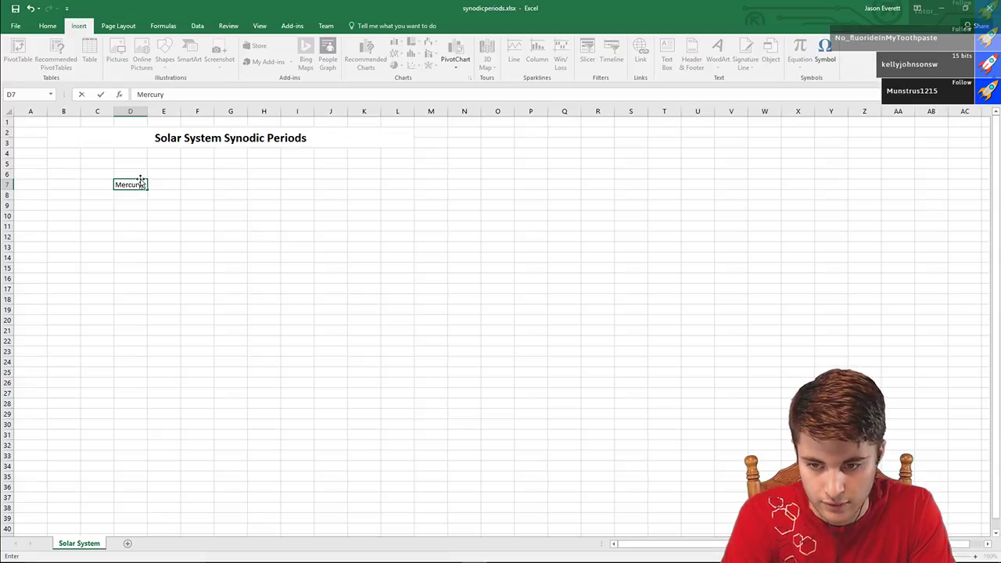
key(Tab)
text(Vernus)
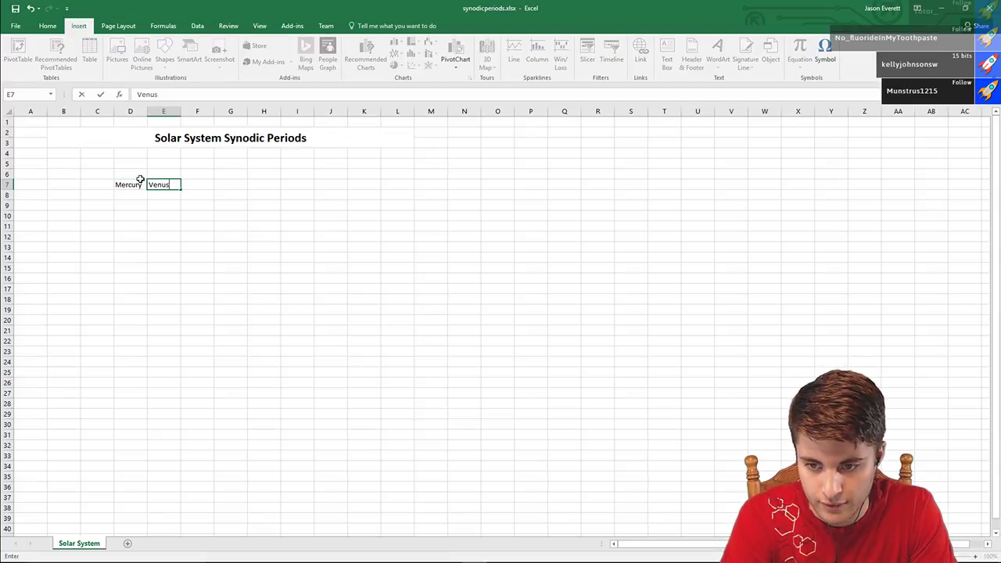
key(Tab)
text(Earth)
key(Tab)
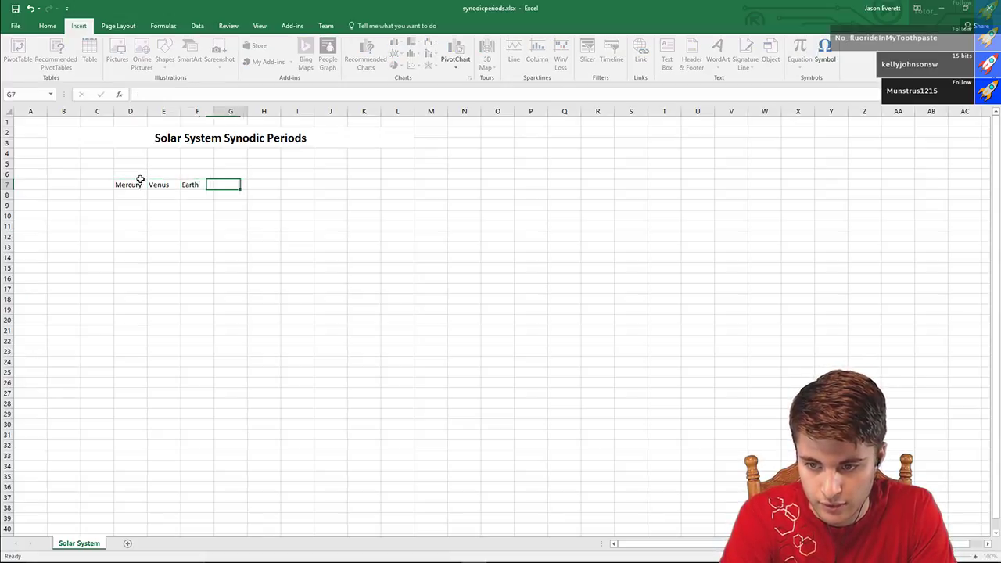
text(Marth)
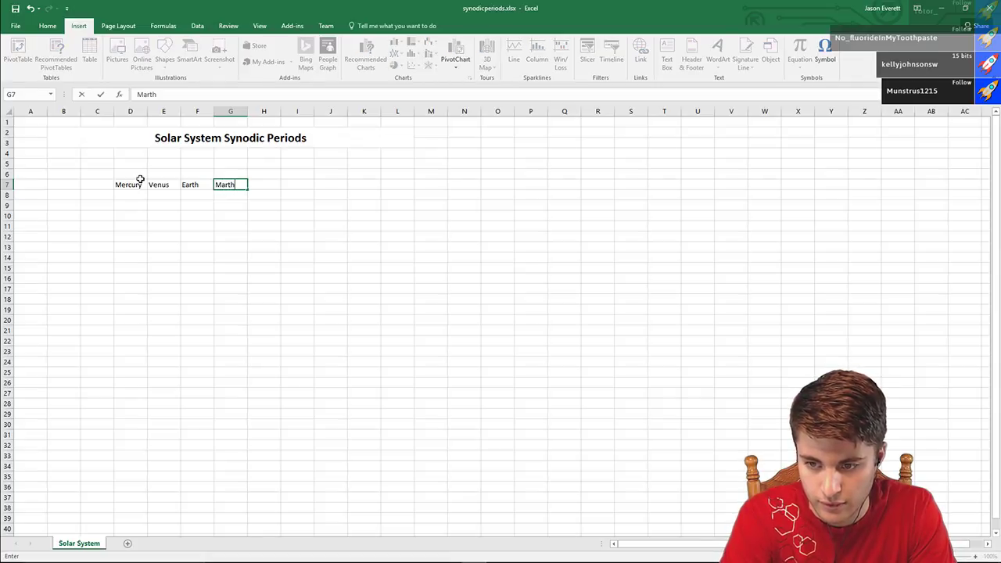
key(BackSpace)
key(BackSpace)
text(s)
key(Tab)
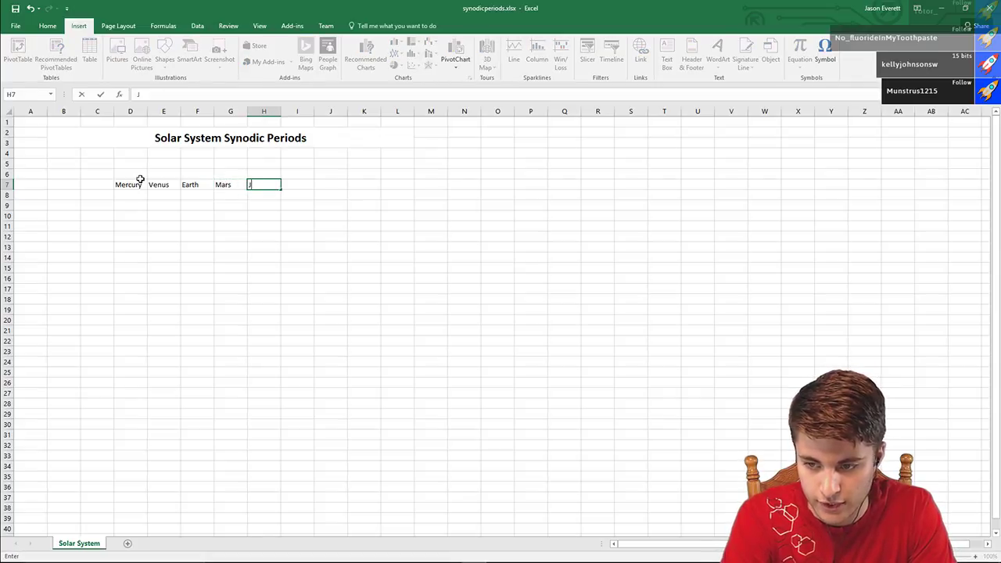
- Continue the planet headings with Jupiter, Saturn, Uranus, Neptune and Pluto across cells H7 to L7
text(Jupiter)
key(Tab)
text(Saturn)
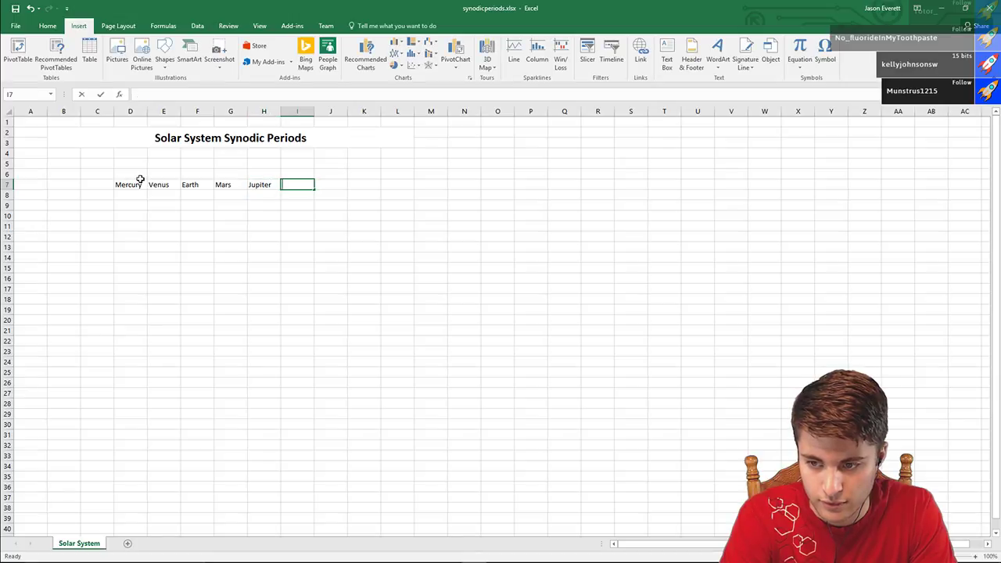
key(Tab)
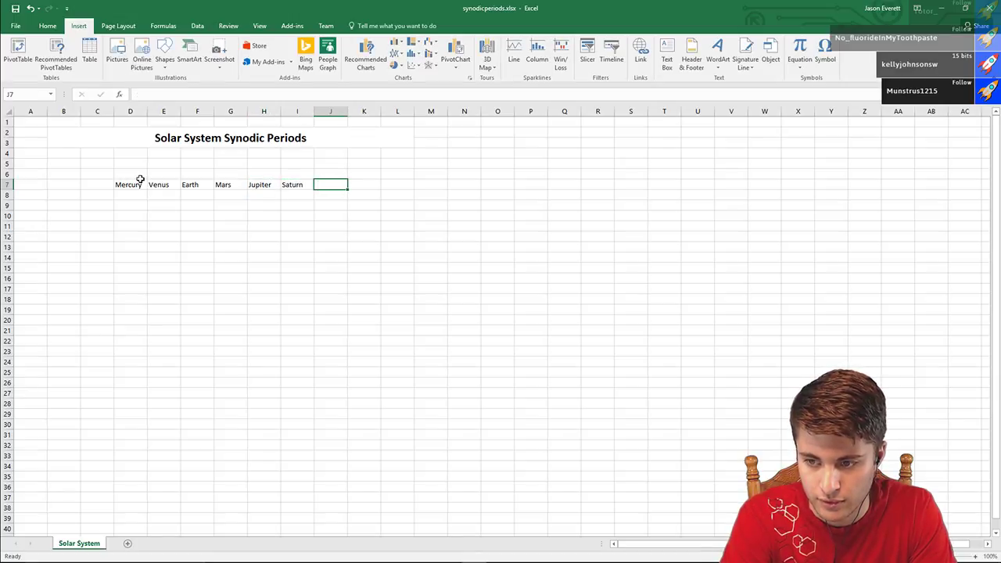
text(Uranus)
key(Tab)
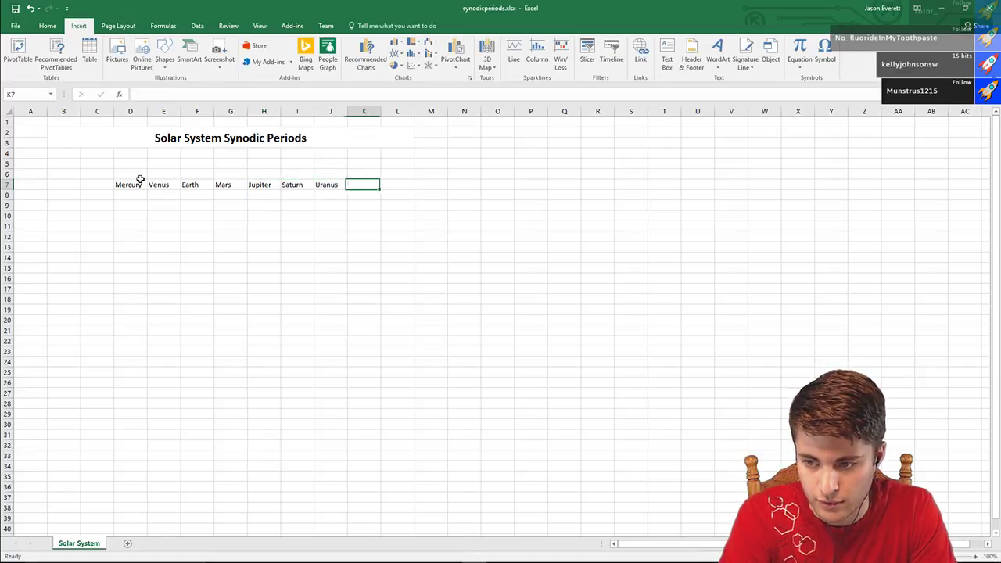
text(Neptun)
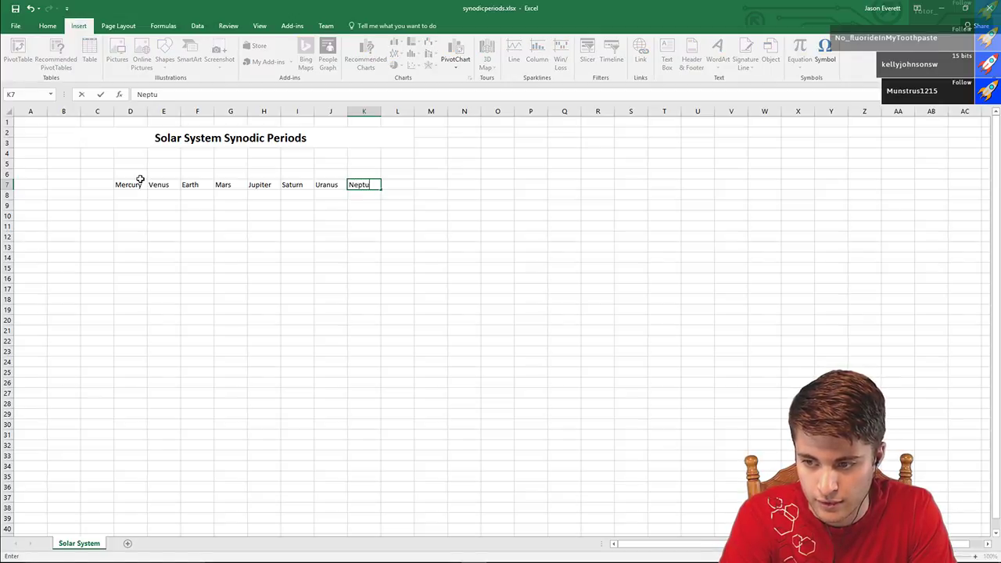
key(Tab)
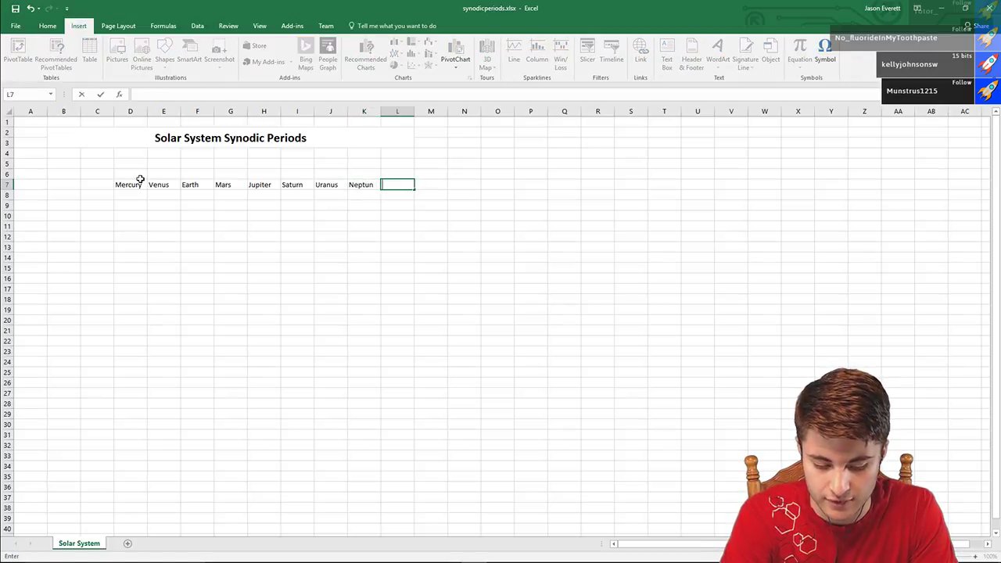
text(Pluto)
key(Left)
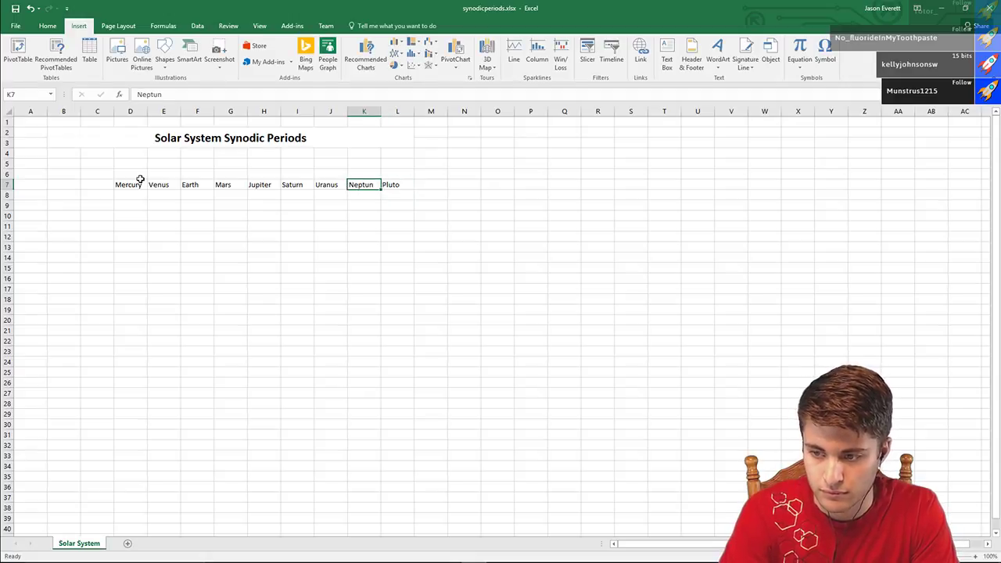
text(Neptune)
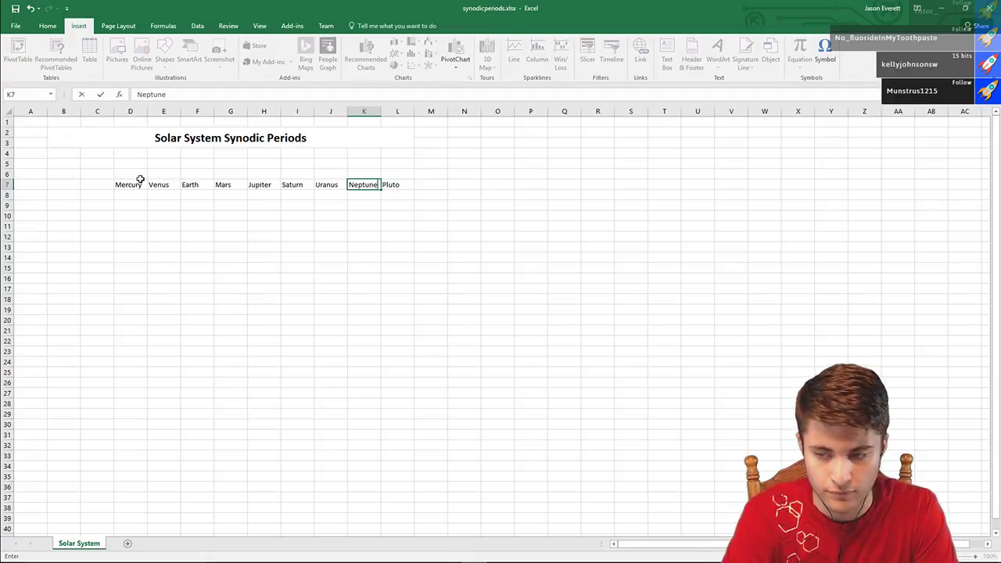
click(197, 163)
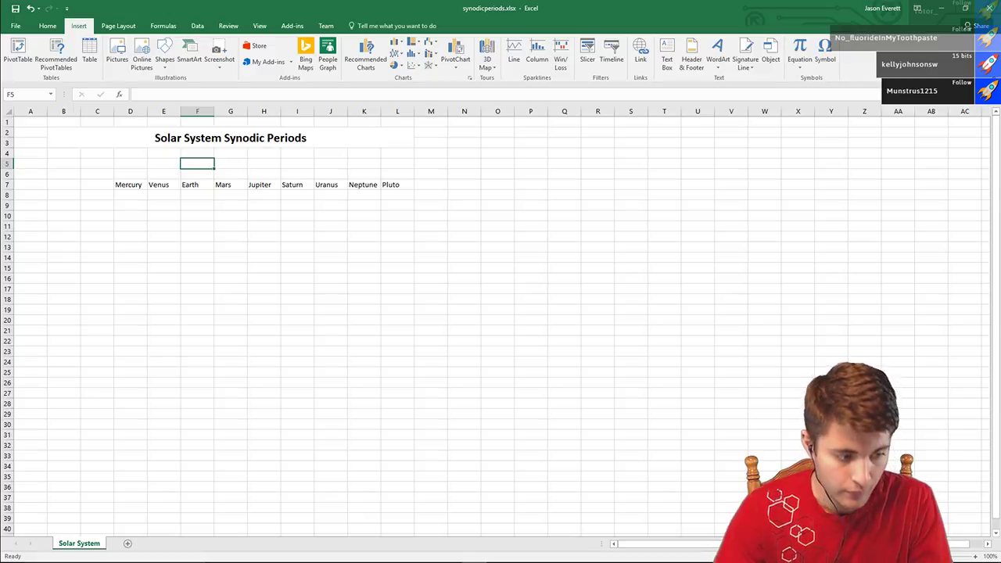
- Label the horizontal headings with "Planet" in C7 and "SMA (AU)" in C8
click(101, 185)
text(Planet)
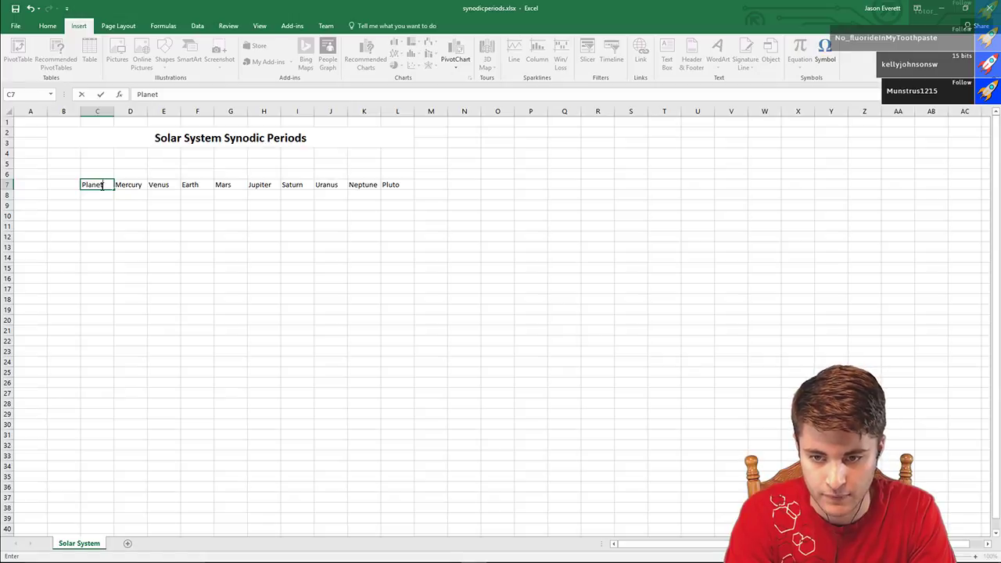
key(Return)
text(SMA)
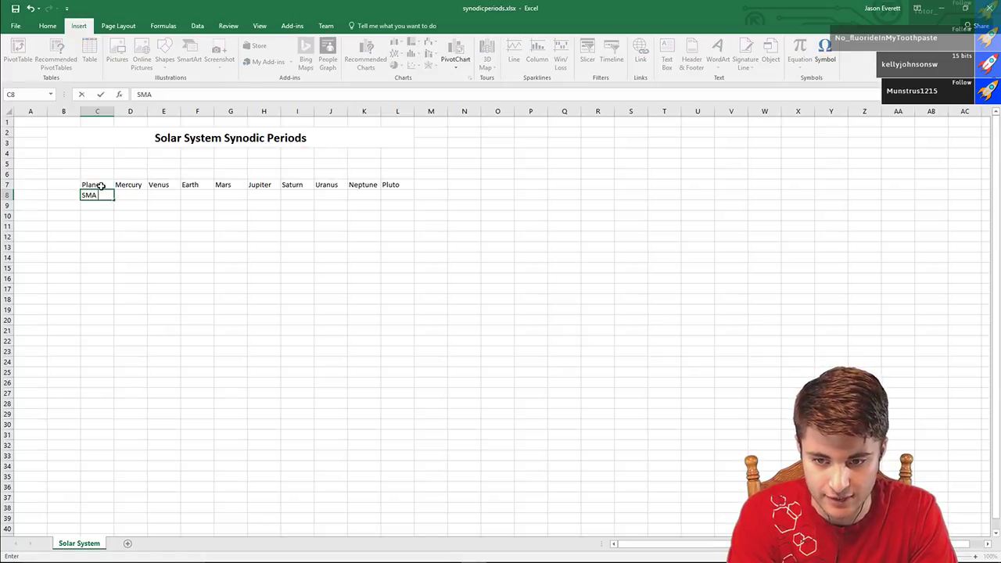
text( (AU))
key(Return)
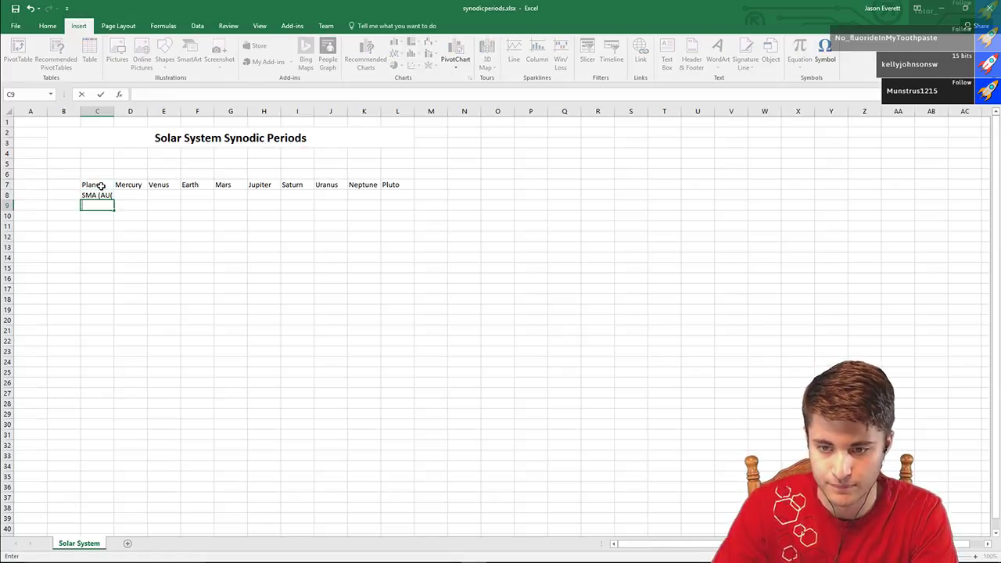
key(Up)
key(F2)
key(BackSpace)
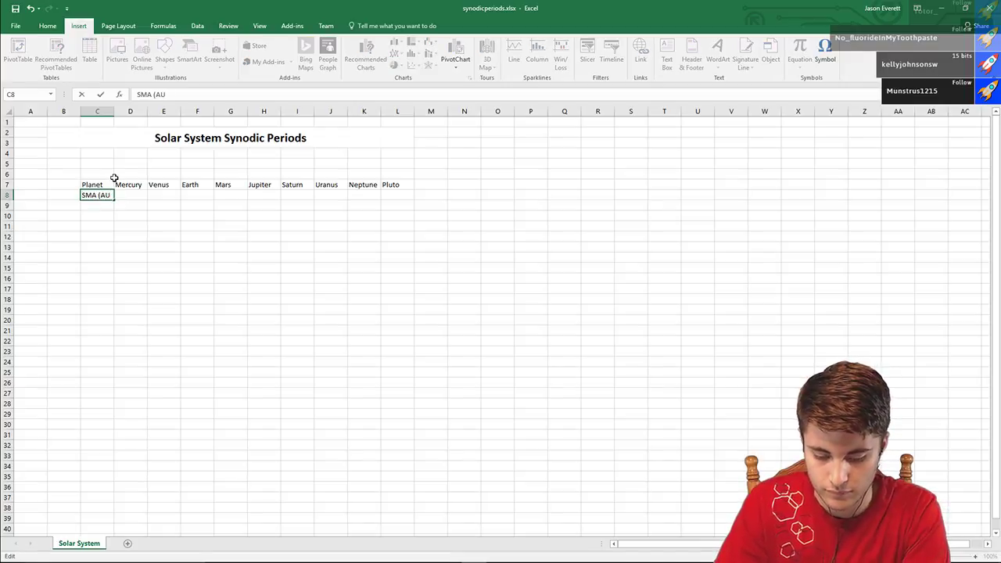
text())
click(130, 204)
- Enter the column headings "Planet" in A9 and "SMA (AU)" in B9
click(24, 205)
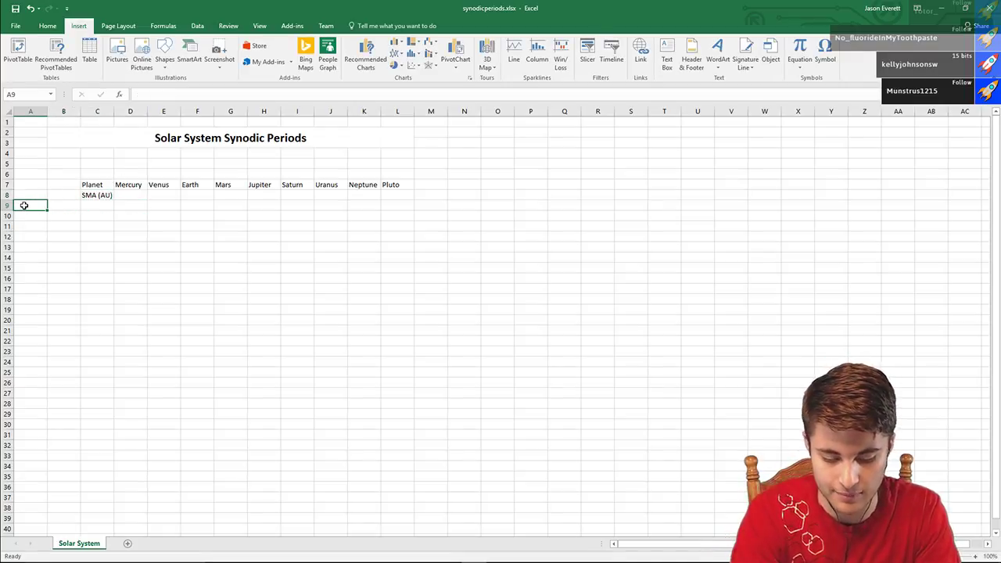
text(Planet)
key(Tab)
text(SMA)
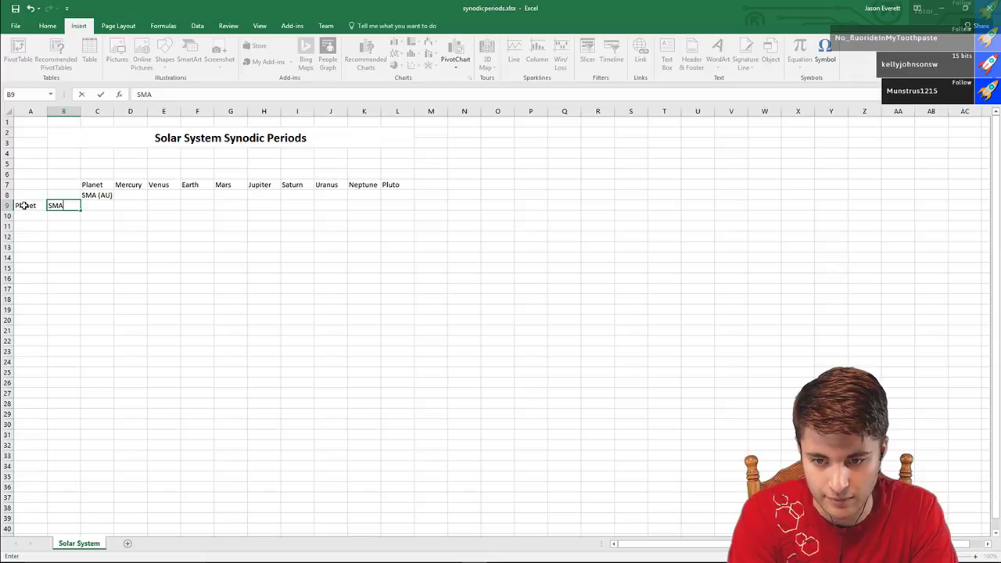
text( (AU))
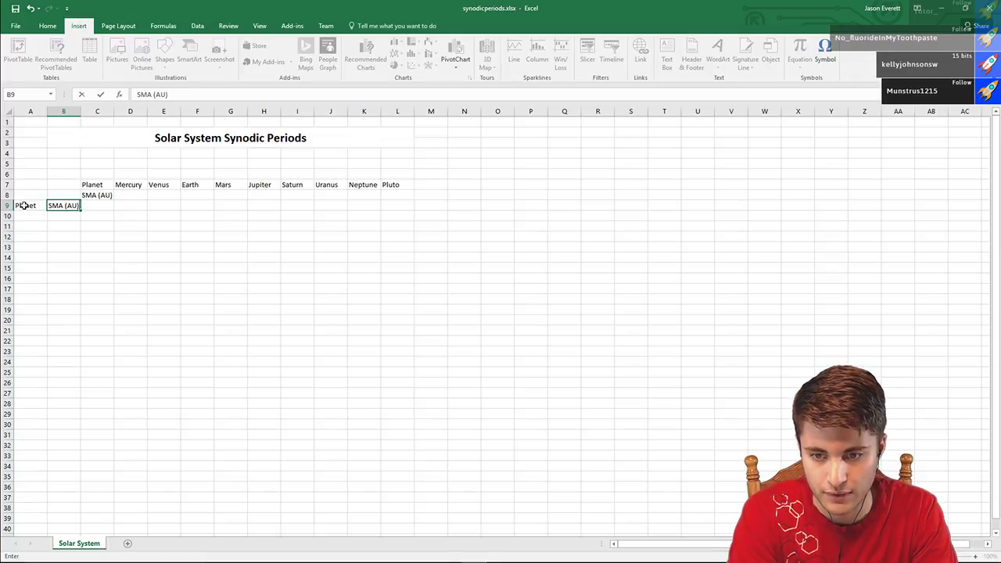
key(Return)
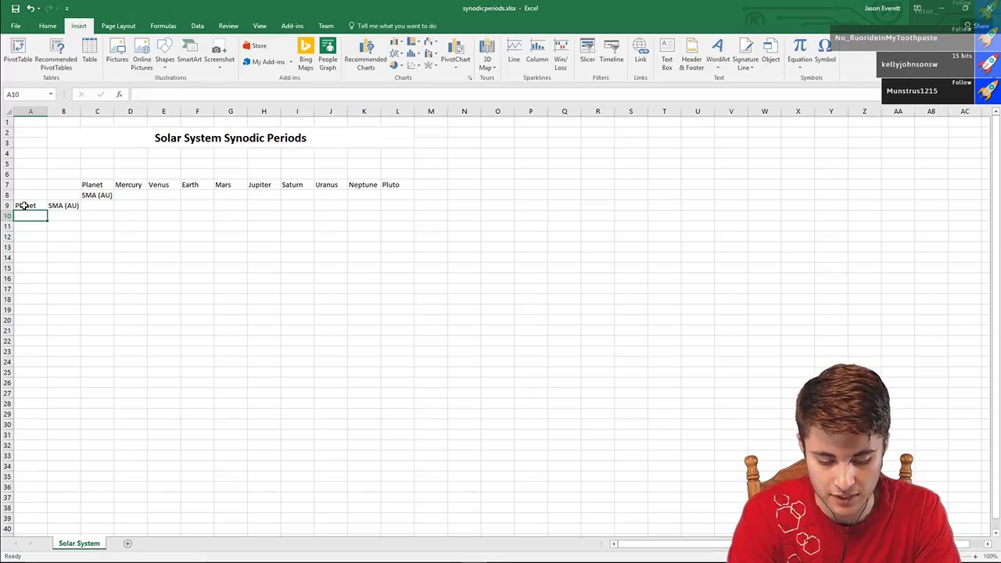
- List Mercury, Venus, Earth and Mars down cells A10 to A13 under the Planet heading
text(Mercury)
key(Return)
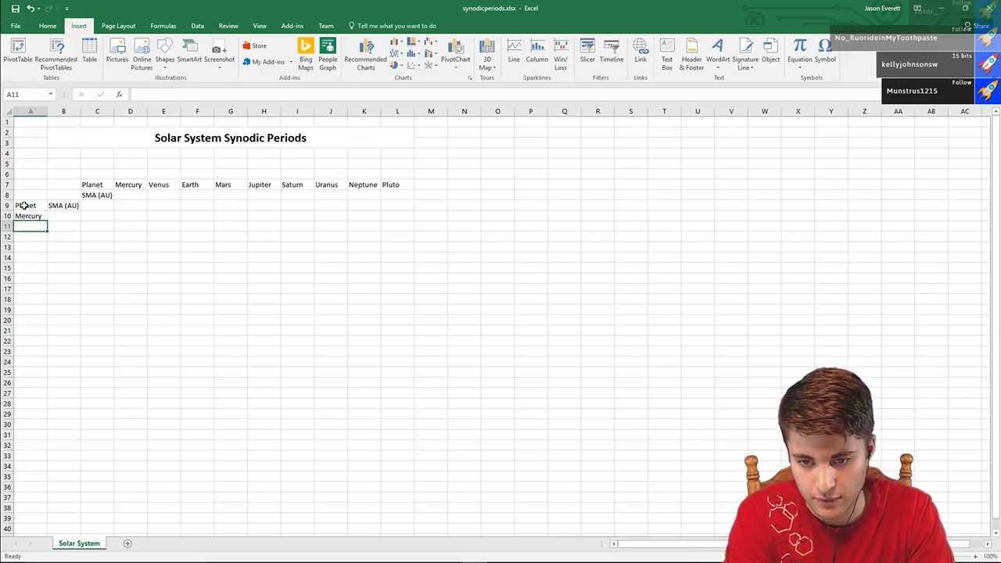
text(Ve)
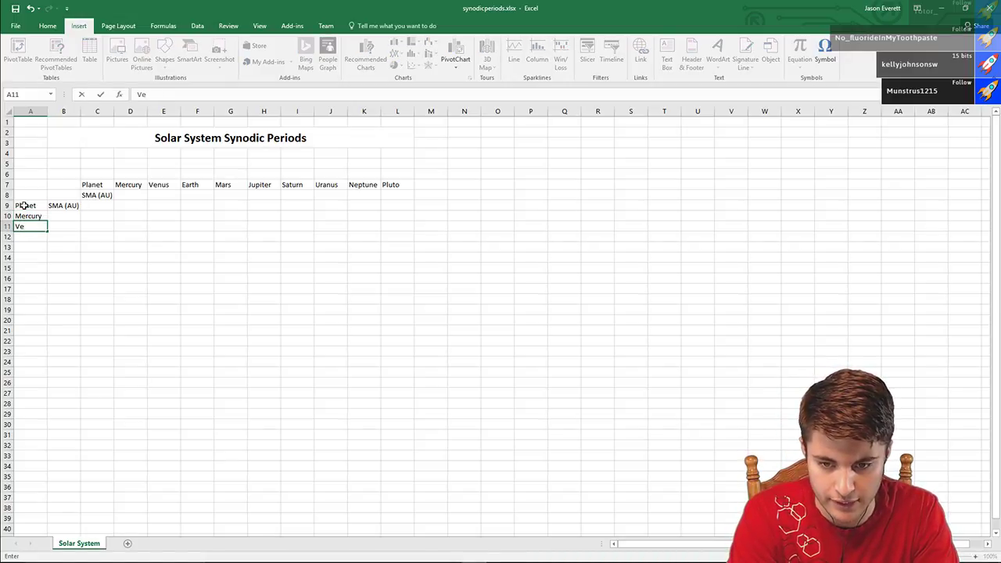
text(nus)
key(Return)
text(Earth)
key(Return)
text(M)
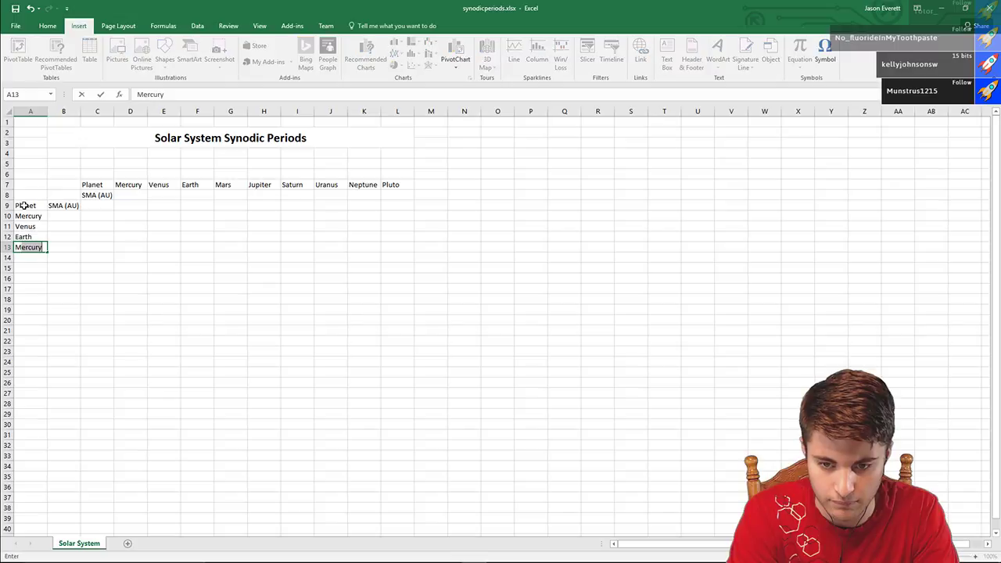
text(ars)
key(Return)
- Continue the planet list with Jupiter, Saturn, Uranus, Neptune and Pluto down cells A14 to A18
text(Jupite)
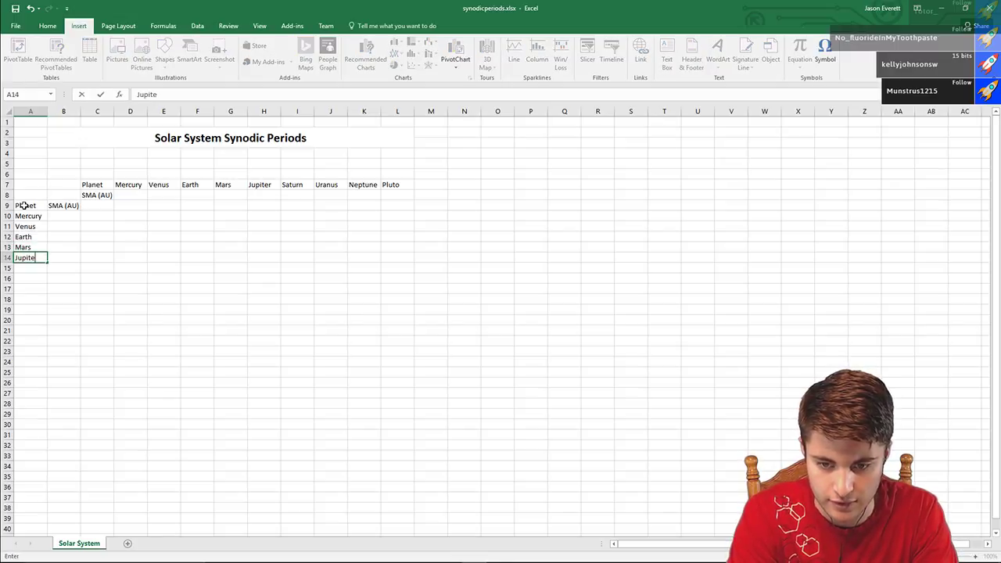
text(r)
key(Return)
text(Sat)
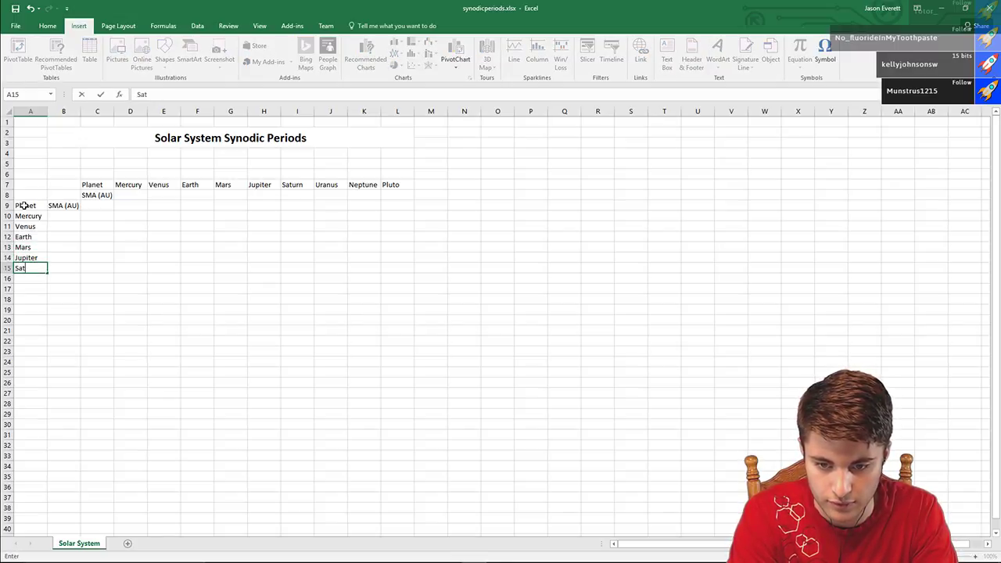
text(urn)
key(Return)
text(Uranus)
key(Return)
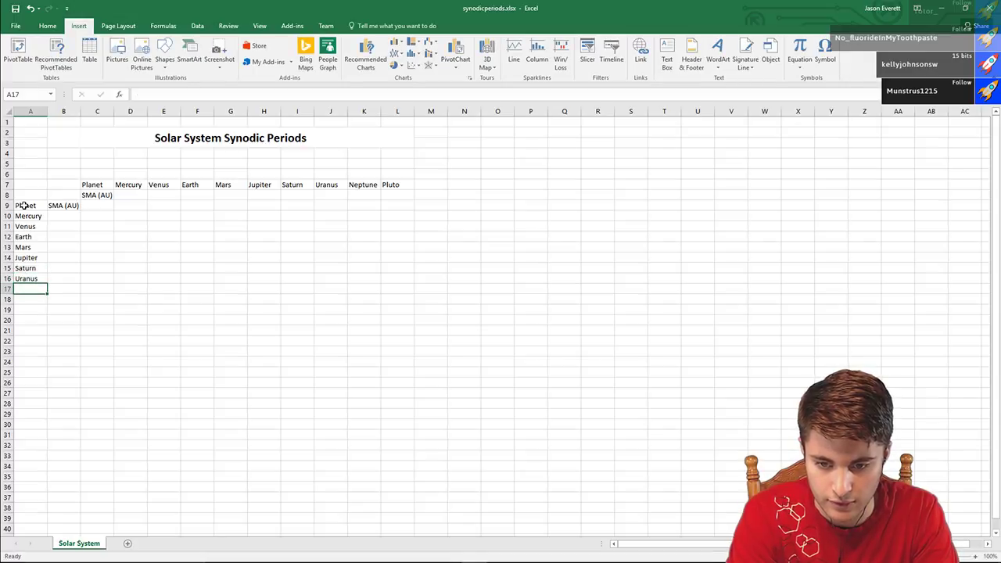
text(Neptune)
key(Return)
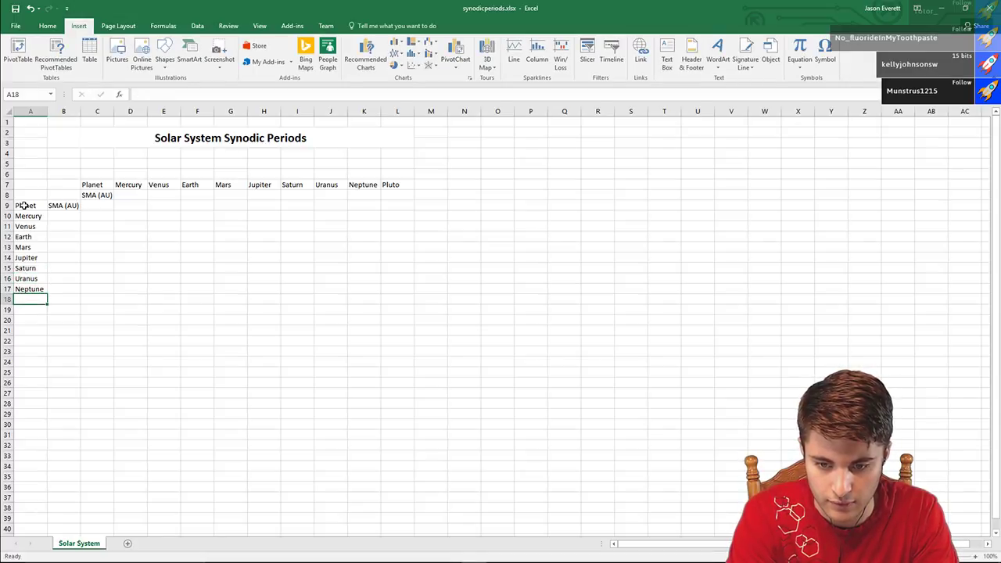
text(P)
text(lut)
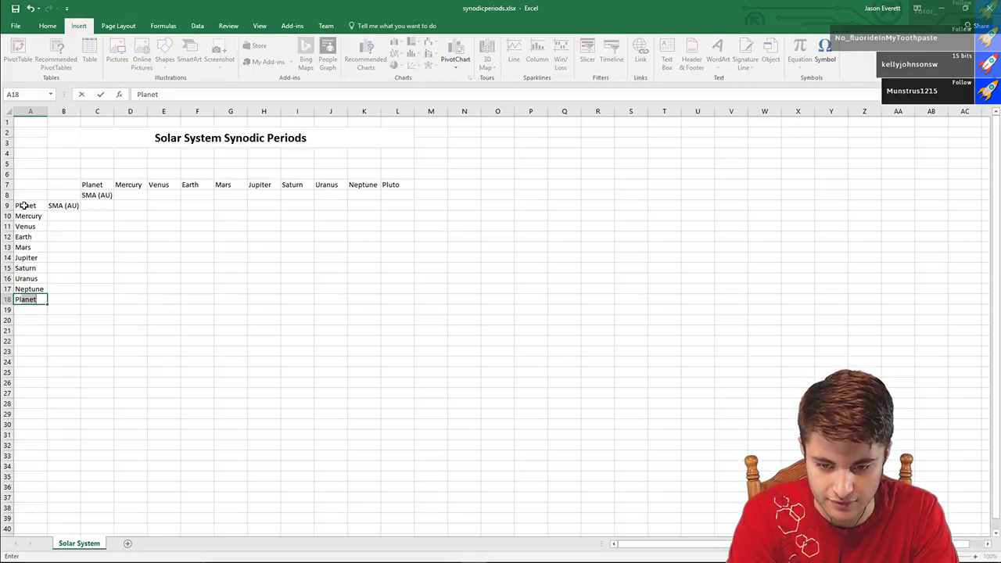
text(o)
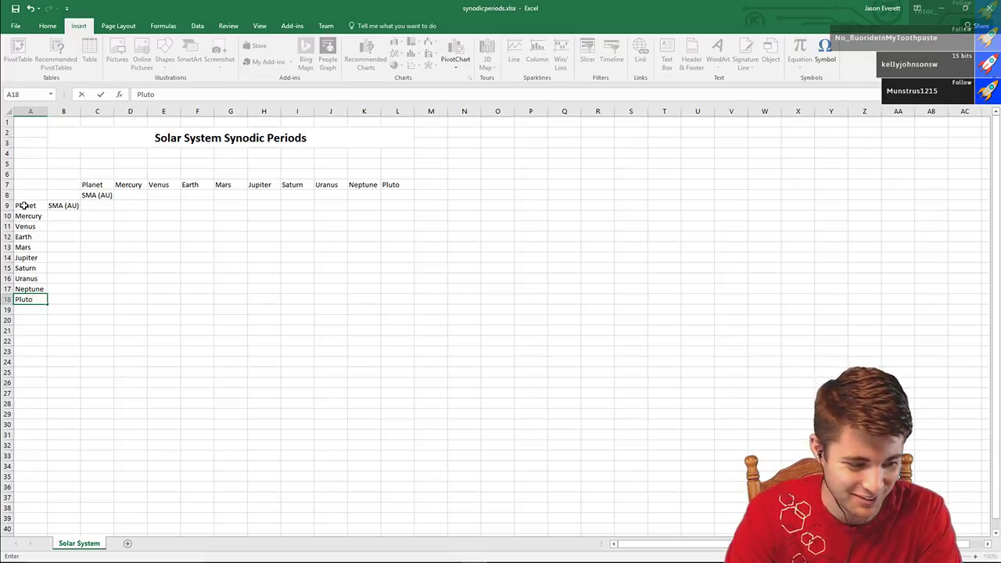
key(Tab)
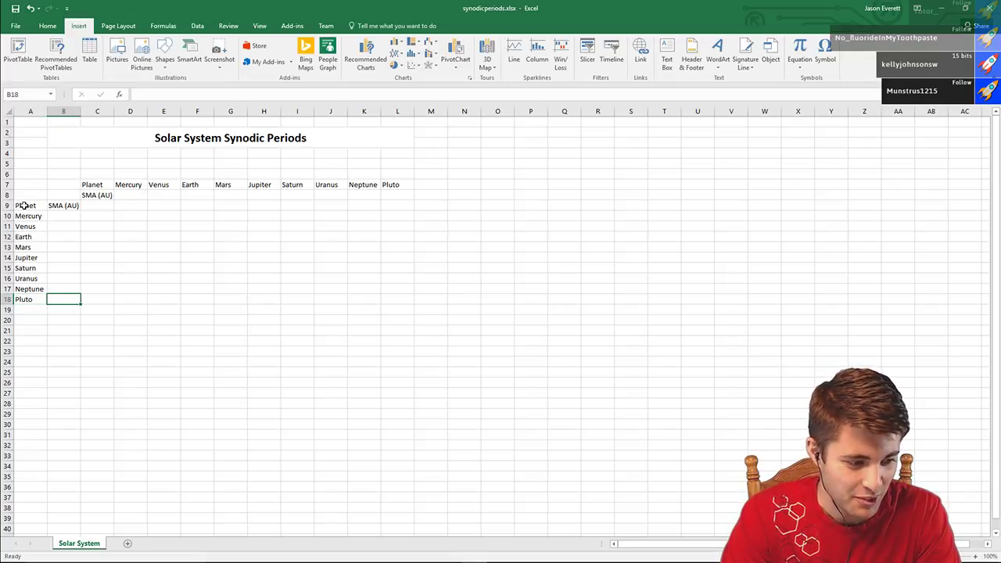
key(Up)
key(Up)
key(Up)
key(Up)
key(Up)
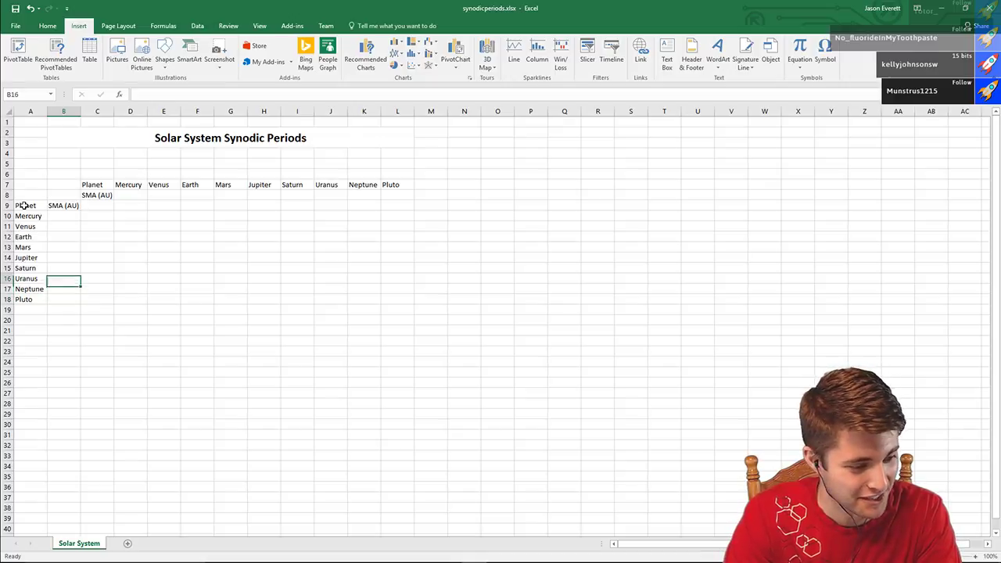
key(Up)
key(Up)
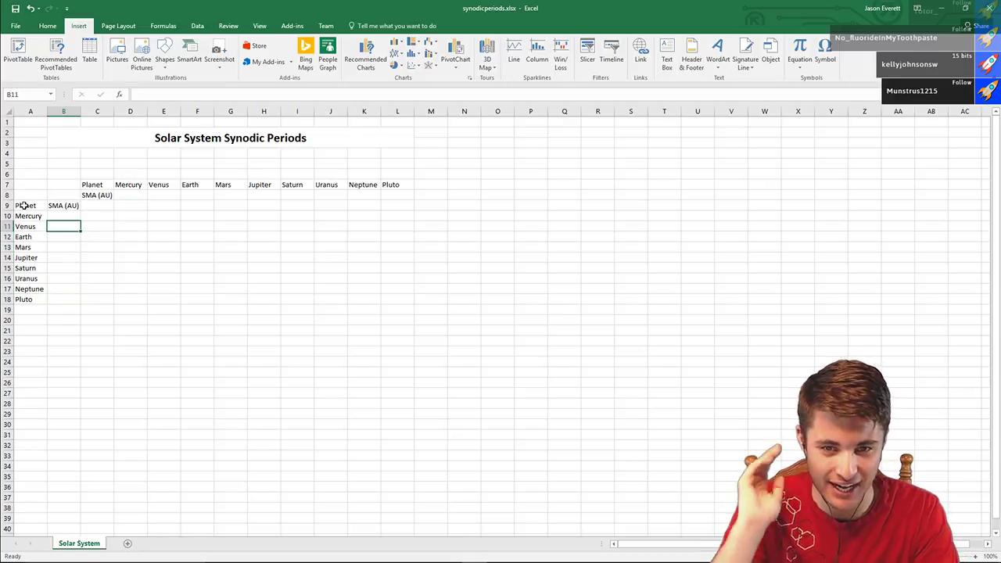
key(Up)
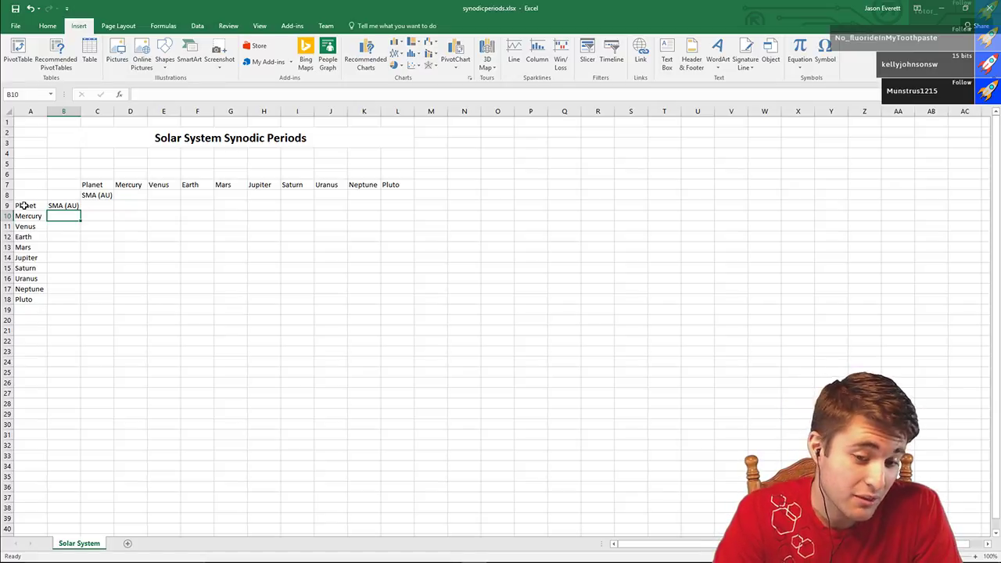
- Put the Pluto heading in L7 in parentheses so it reads "( Pluto )"
click(389, 185)
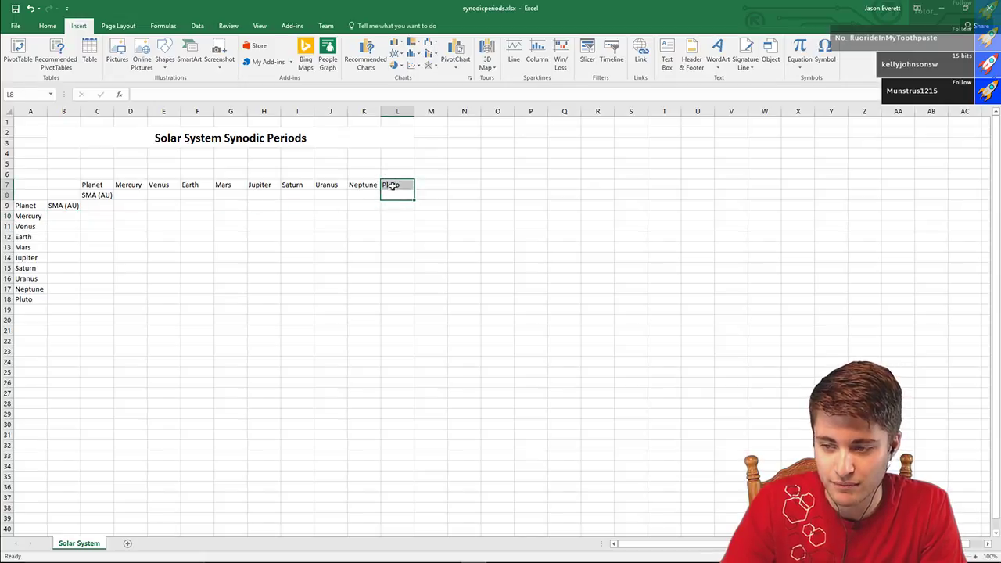
click(138, 93)
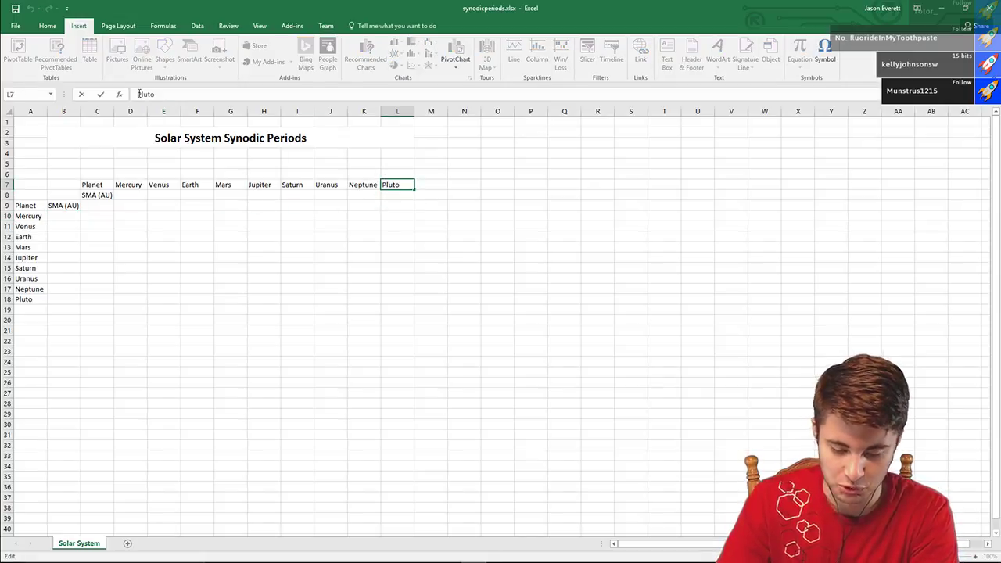
text(()
key(End)
text())
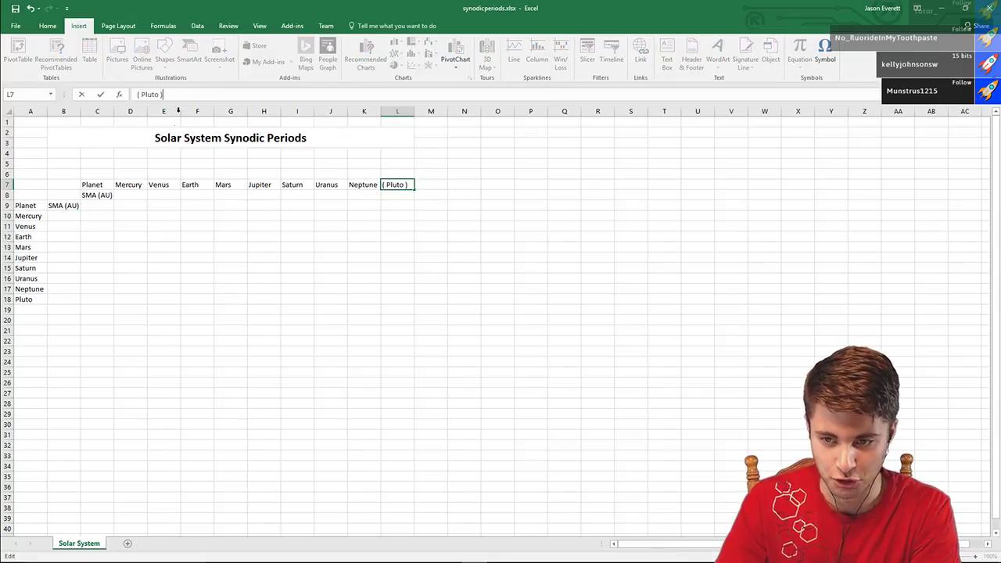
click(183, 277)
- Change the Pluto entry in A18 to "( Pluto )" to match the horizontal heading
click(38, 299)
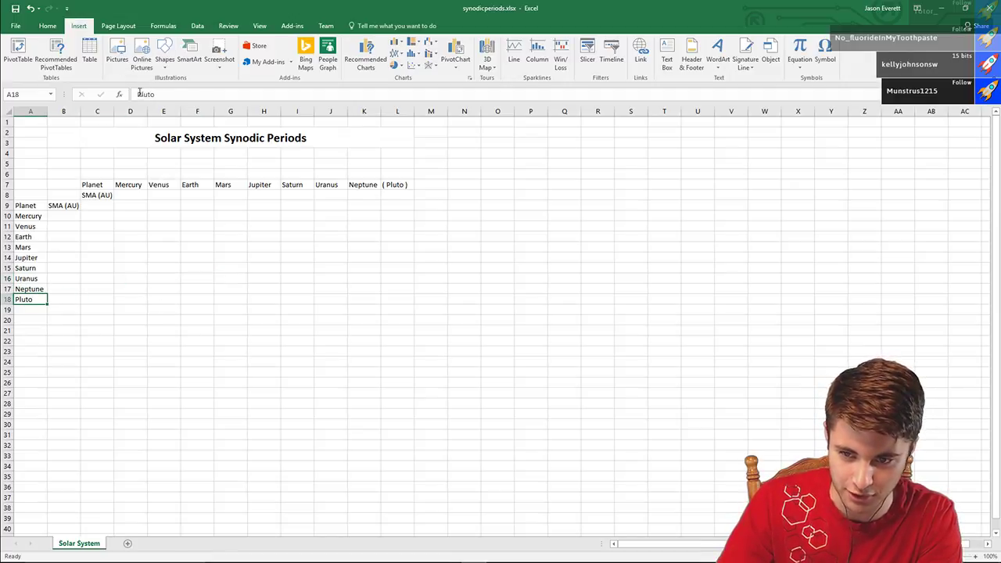
click(138, 94)
text(()
key(End)
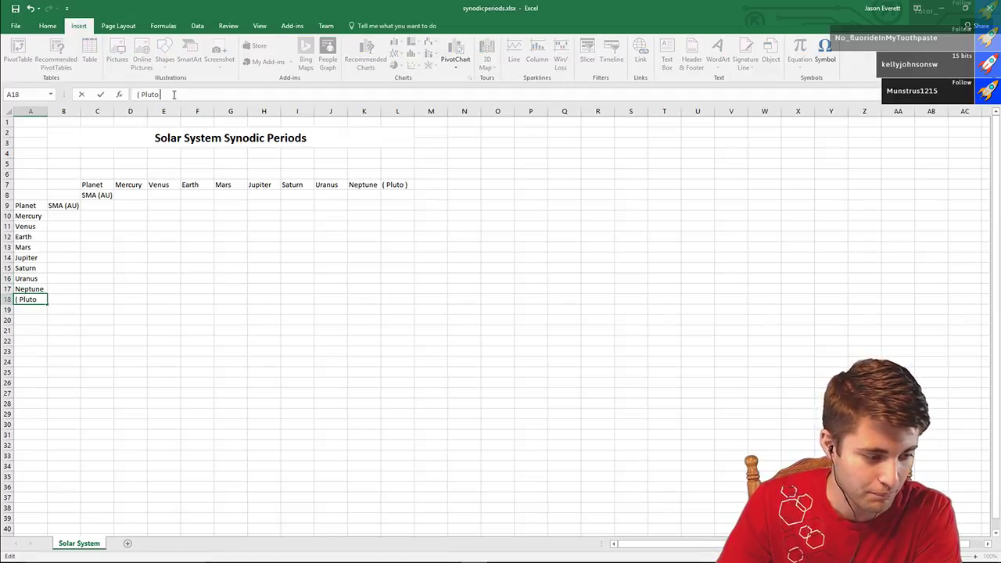
text())
click(272, 248)
click(232, 204)
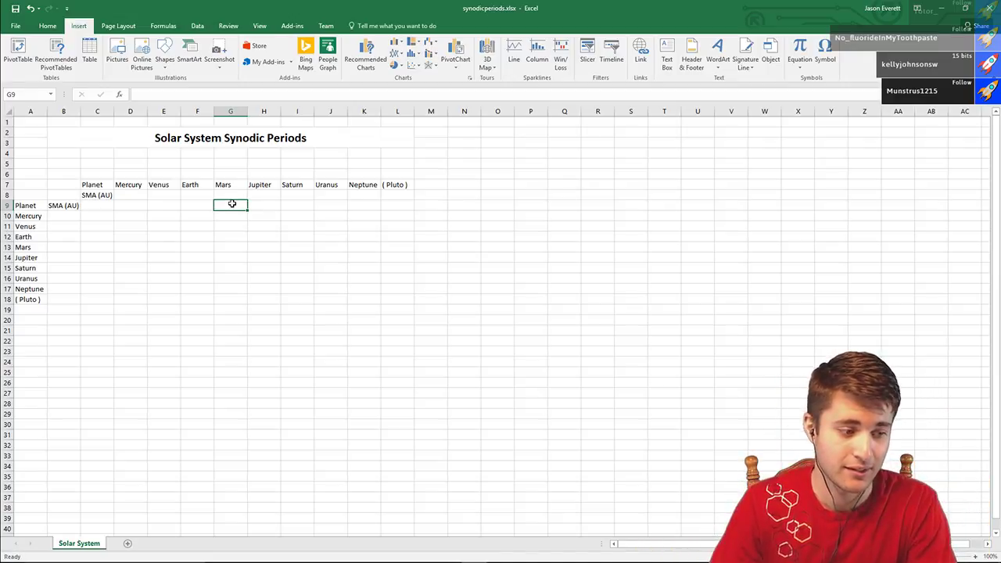
- Center the contents of column A and of the whole table range A7:L18
click(30, 111)
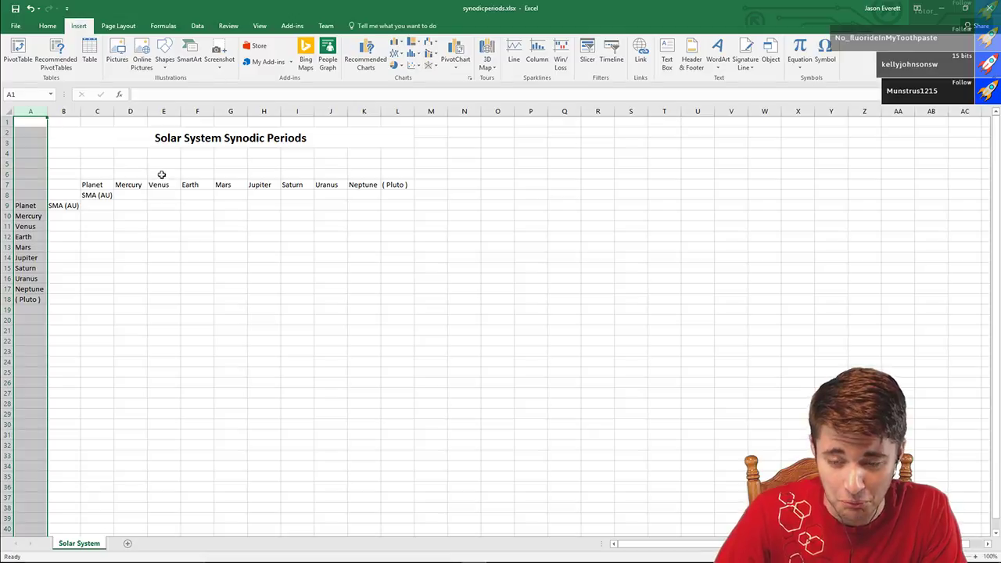
click(47, 26)
click(213, 62)
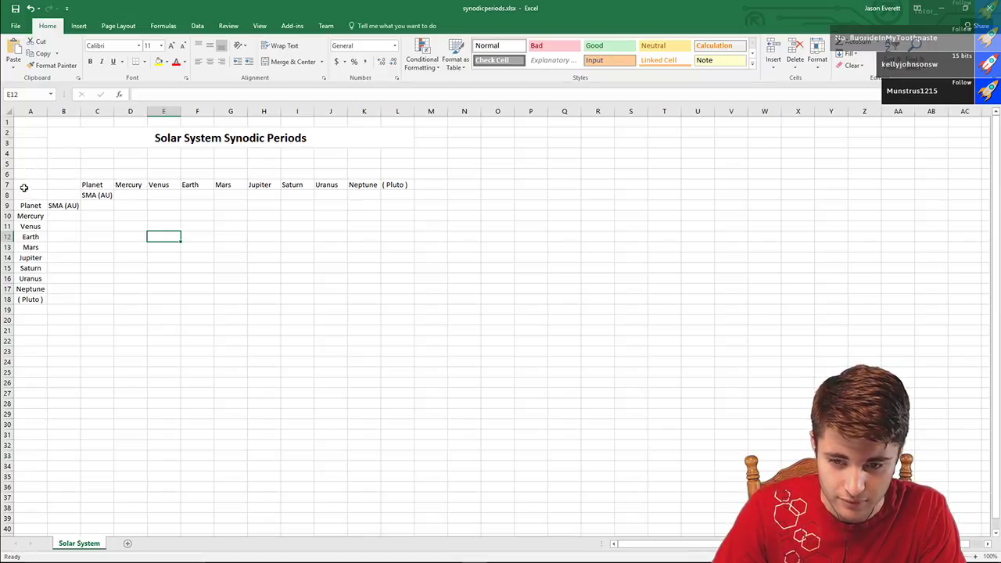
mouse_move(26, 187)
mouse_down()
mouse_move(428, 300)
mouse_move(389, 279)
mouse_move(389, 296)
mouse_up()
click(209, 61)
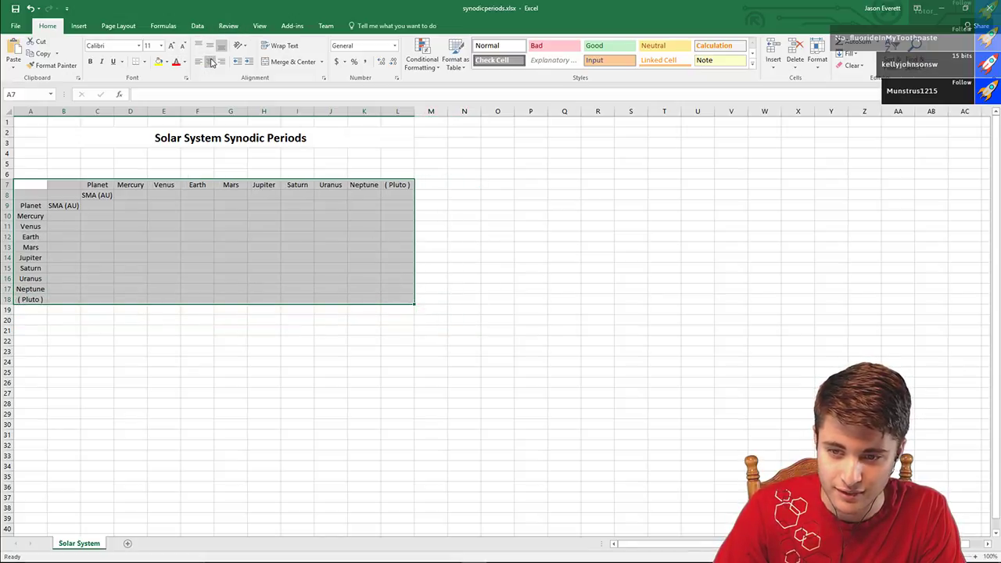
click(258, 243)
click(132, 207)
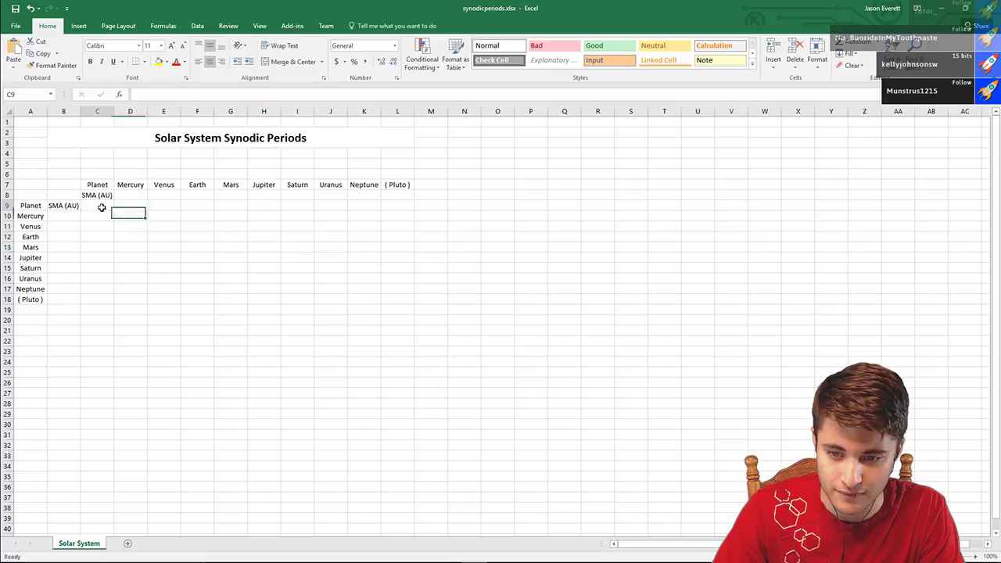
- Bold the Planet and SMA (AU) headings in A9, B9, C7 and C8
click(67, 206)
key(ctrl+b)
key(Left)
key(ctrl+b)
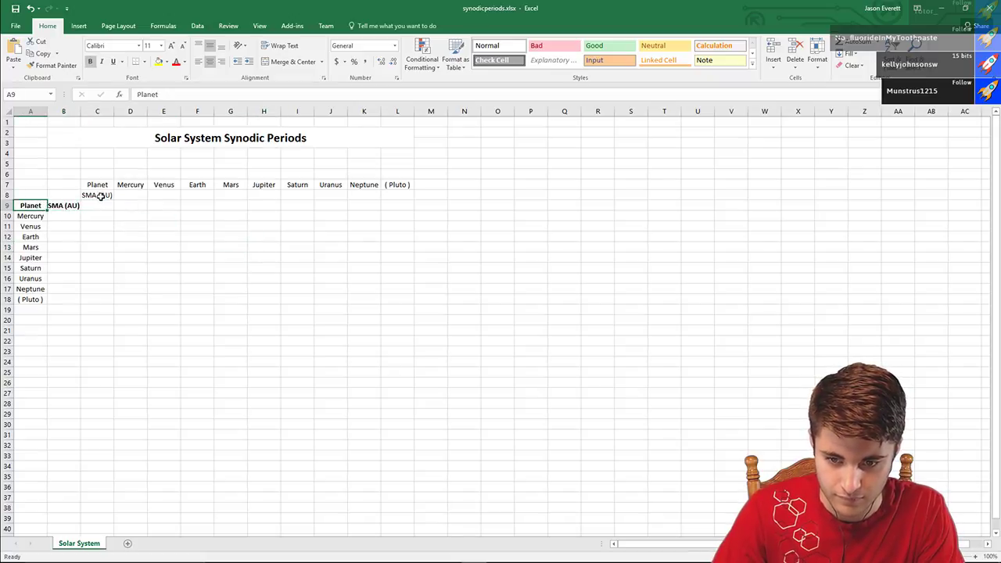
click(97, 195)
key(ctrl+b)
click(97, 174)
click(92, 186)
key(ctrl+b)
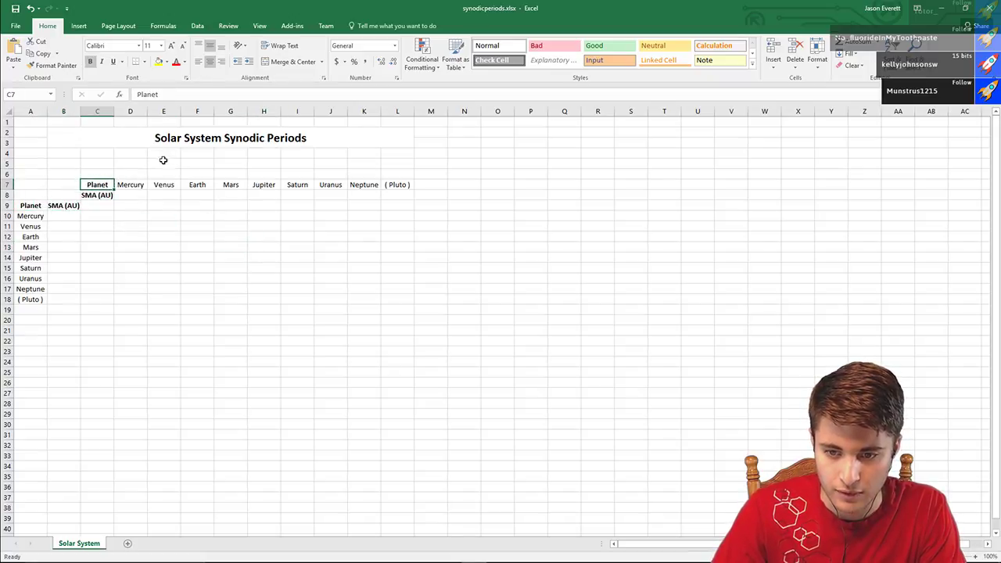
click(163, 161)
- Fill the empty corner cells A7:B8 with gray
drag(33, 183, 64, 196)
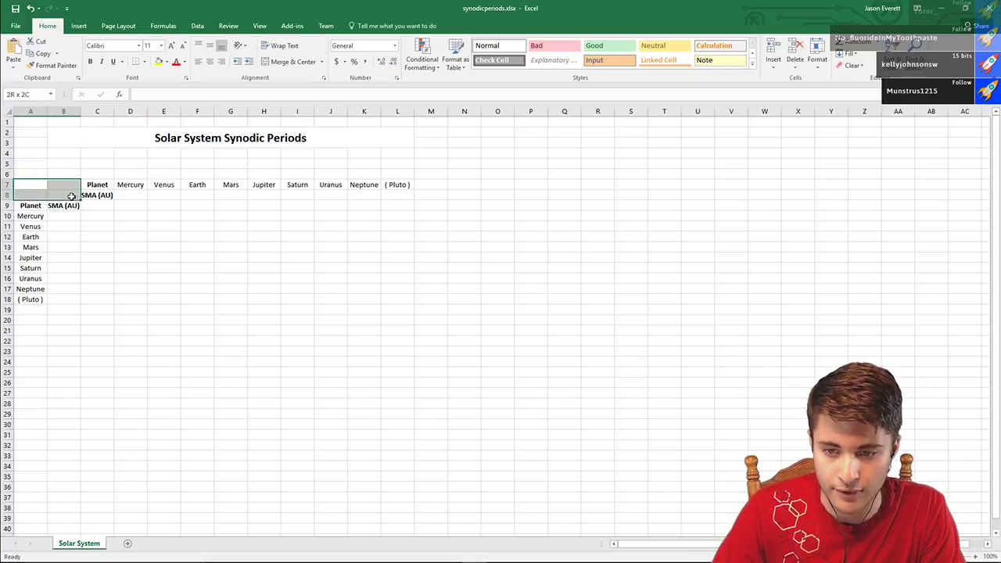
click(166, 63)
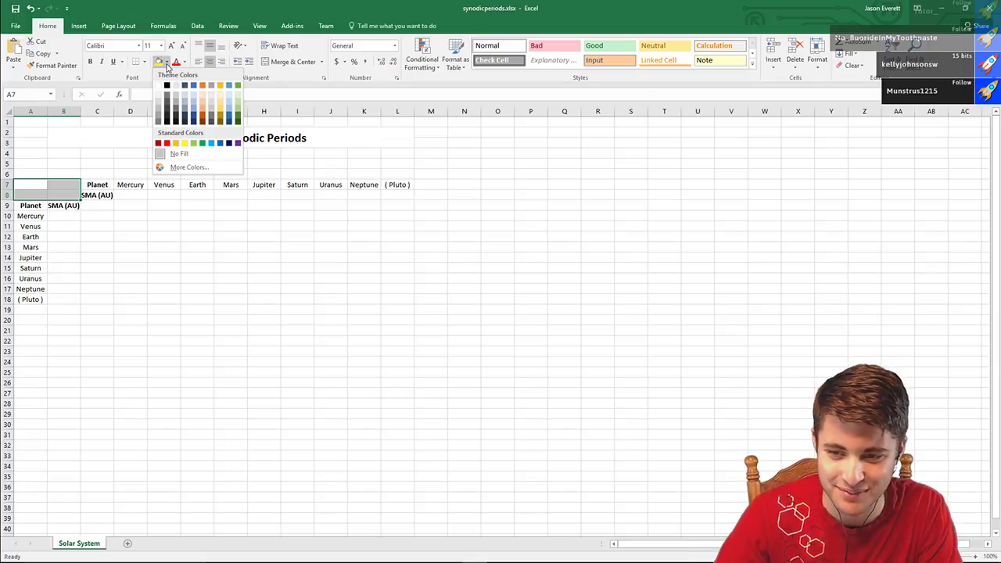
click(158, 107)
click(131, 243)
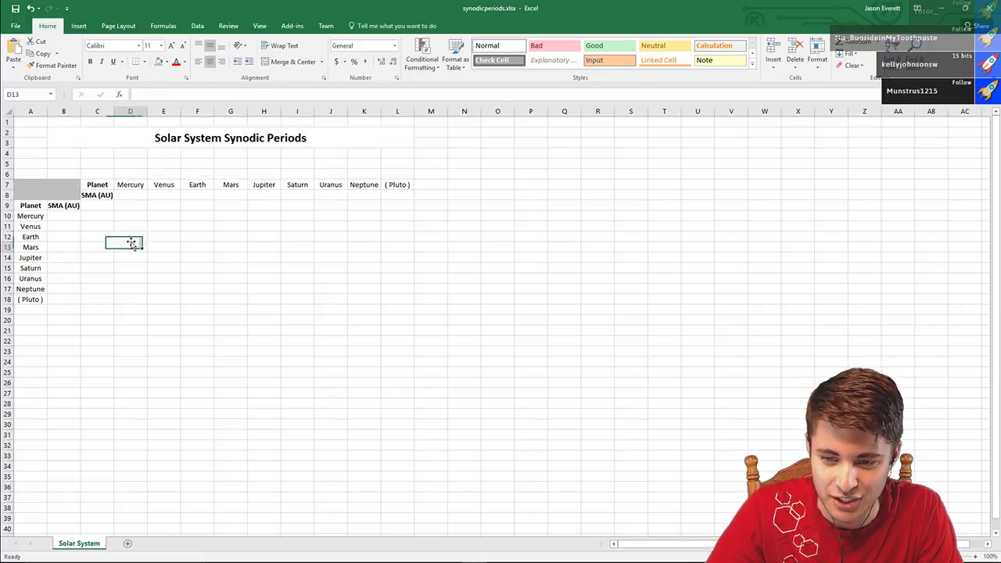
- Fill cell C9, where the two sets of headings meet, with black
click(97, 205)
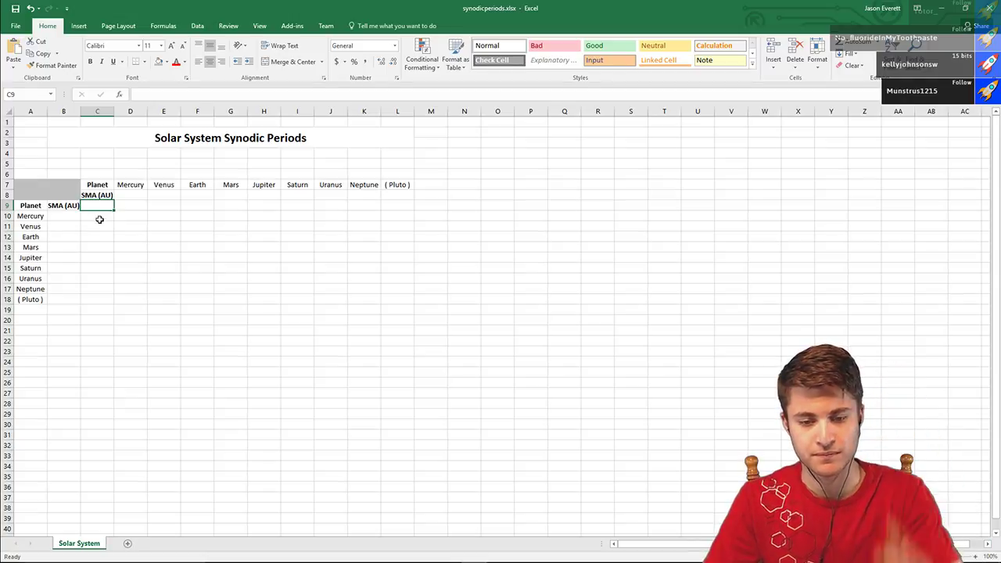
click(165, 62)
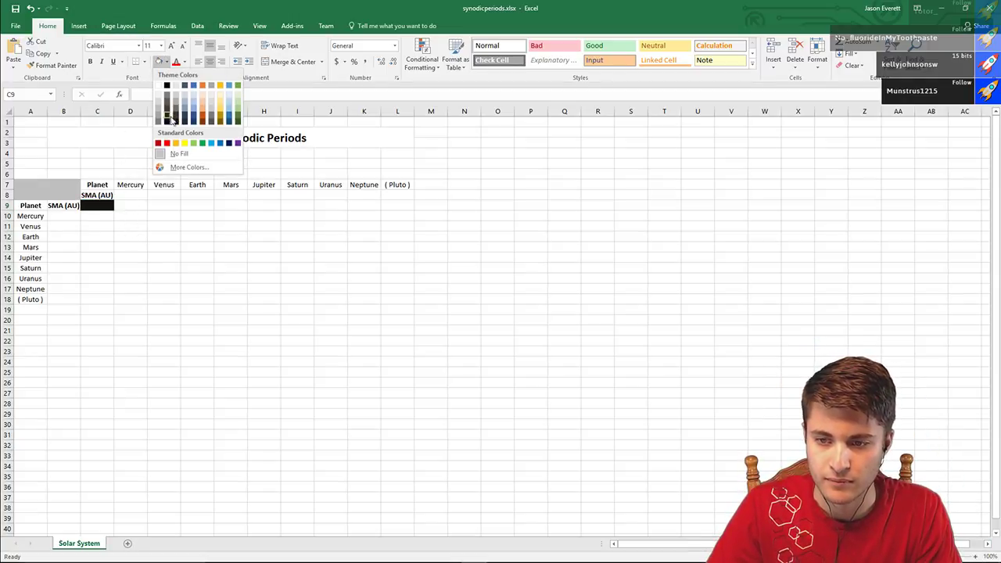
click(167, 86)
click(138, 217)
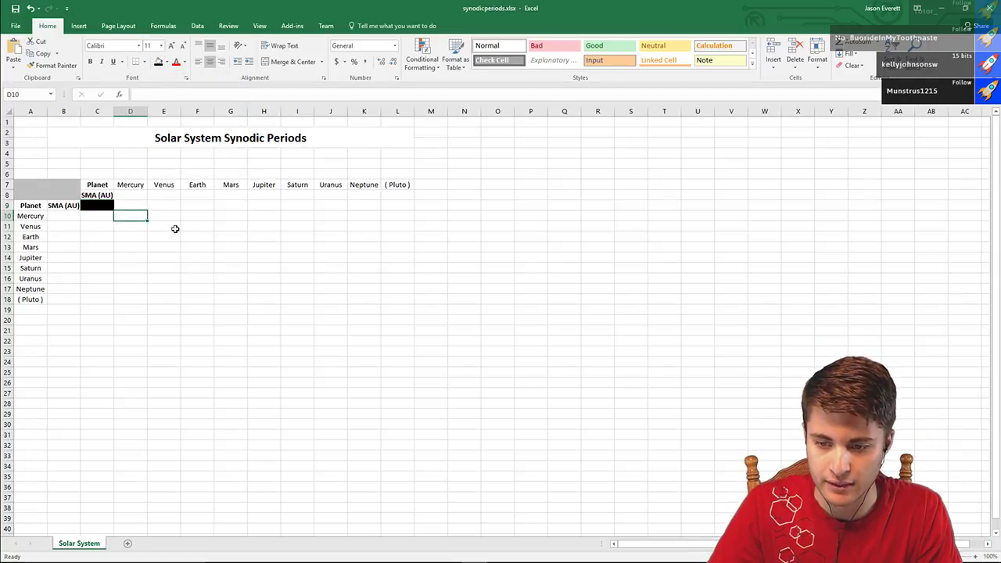
ctrl+click(175, 228)
ctrl+click(203, 236)
ctrl+click(237, 248)
ctrl+click(261, 260)
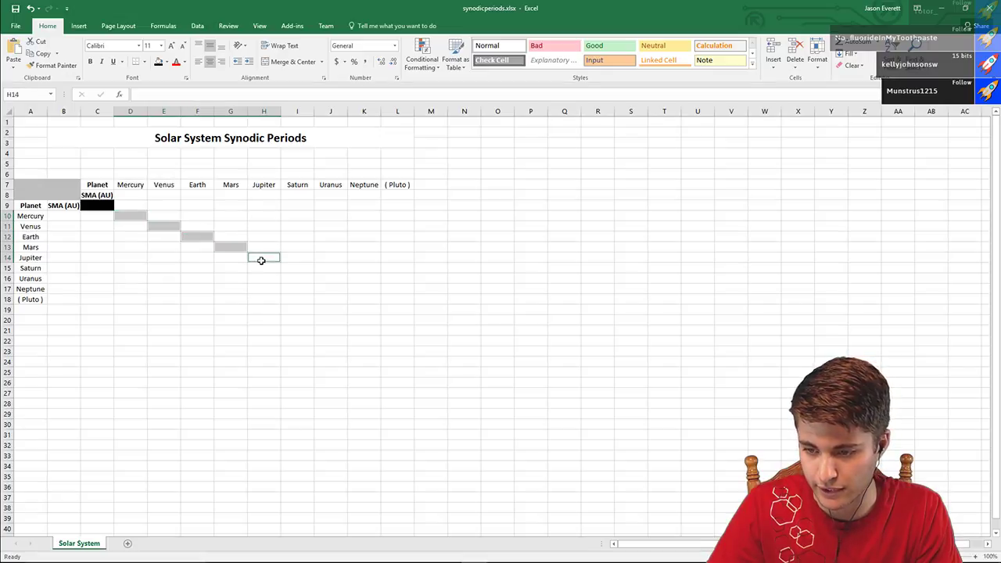
ctrl+click(298, 269)
ctrl+click(332, 280)
ctrl+click(368, 291)
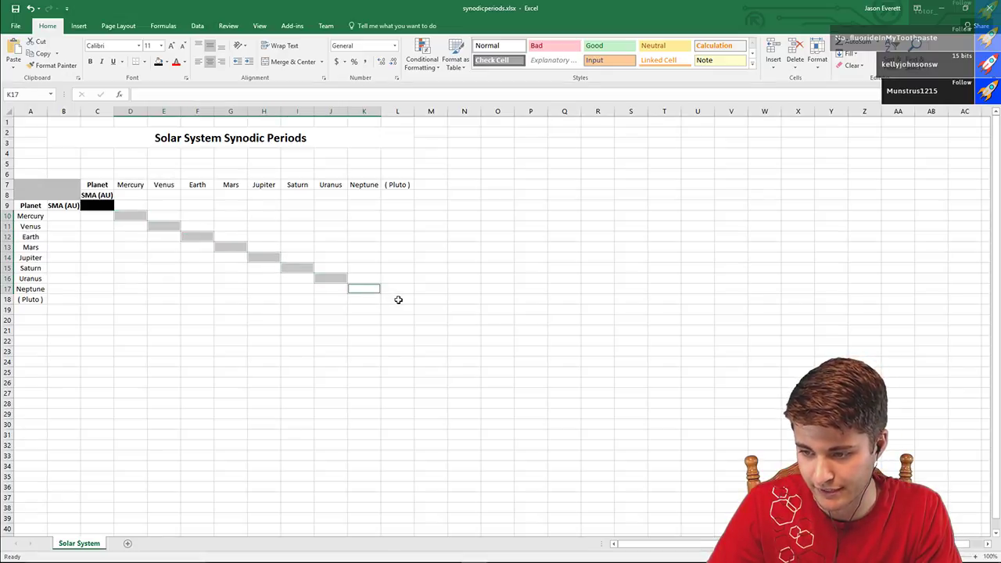
- Replace the sheet title in the merged cell B2 with "Planetary Synodic Calculator"
double_click(222, 138)
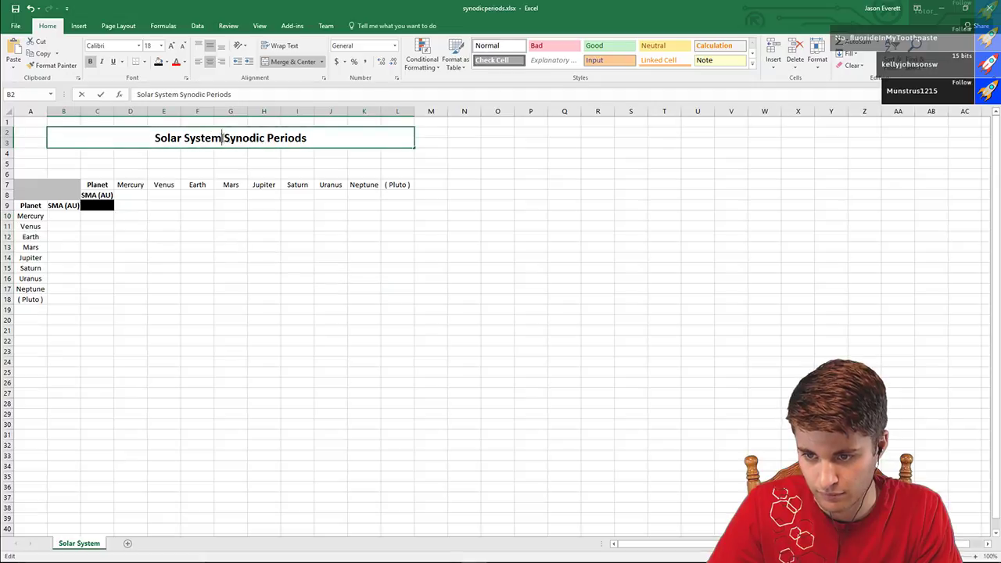
drag(307, 137, 166, 136)
key(BackSpace)
key(BackSpace)
key(BackSpace)
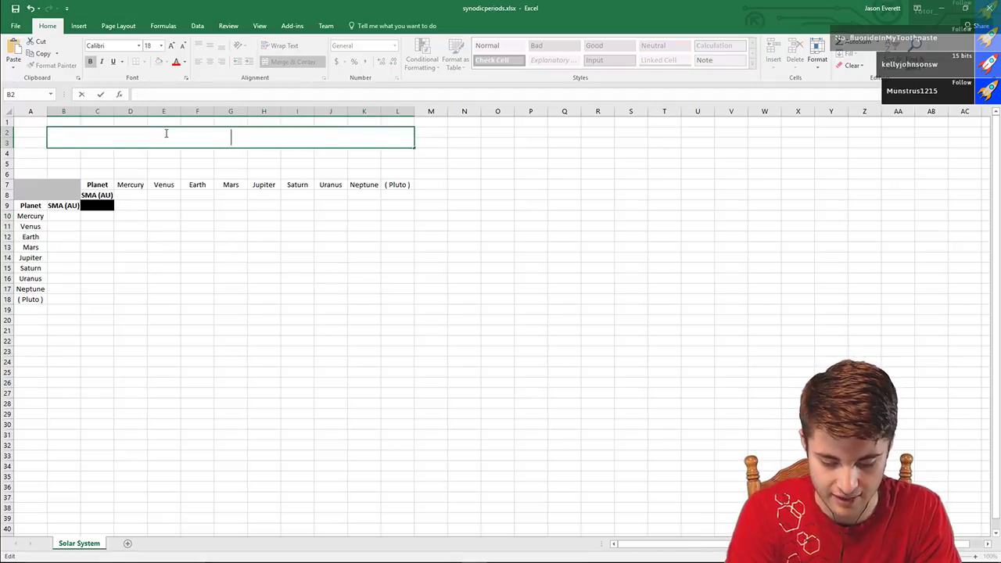
text(Plane)
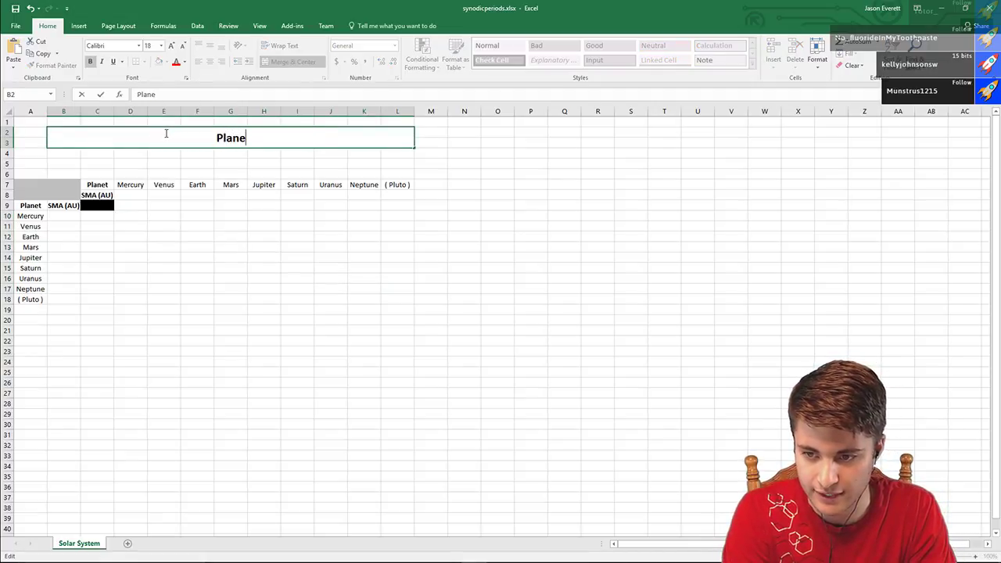
text(tary Syno)
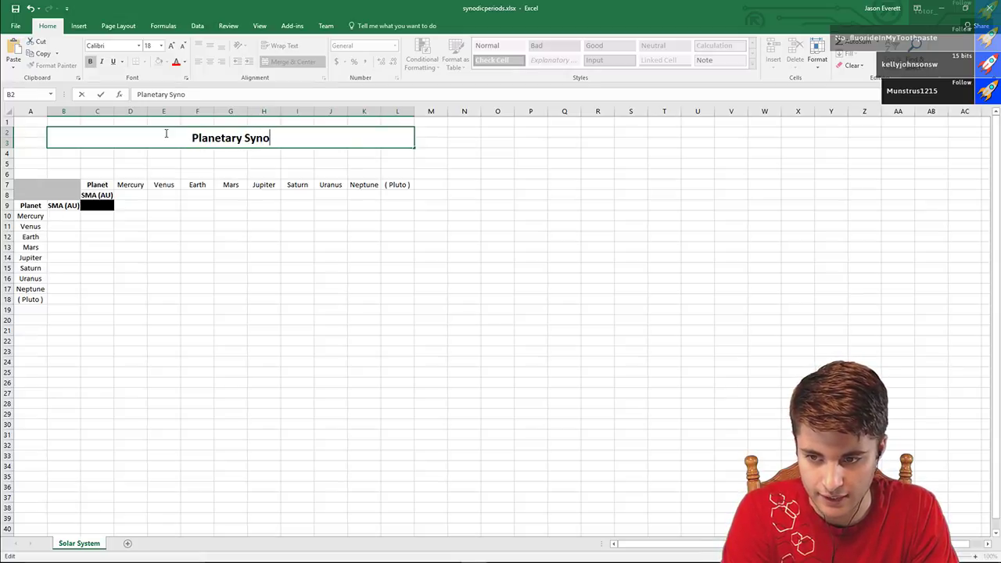
text(dic Calculator)
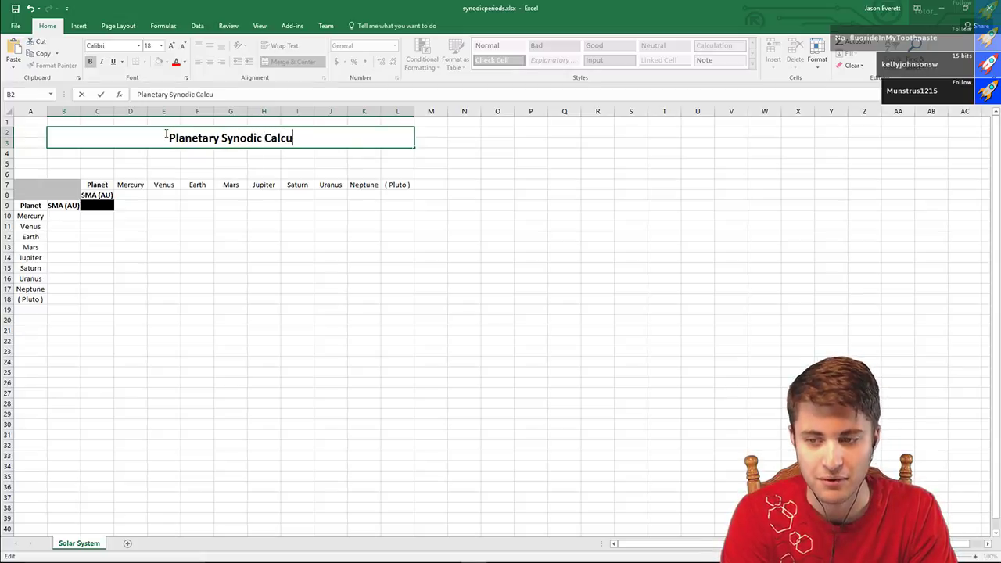
key(Return)
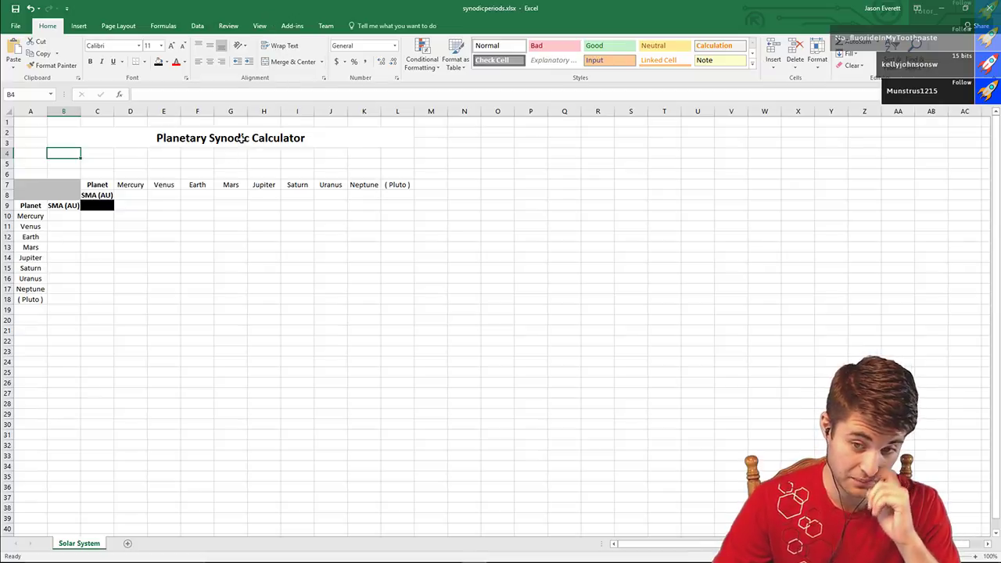
- Fill the diagonal cells from D10 to L18, where each planet meets itself, with black
click(129, 212)
ctrl+click(176, 228)
ctrl+click(202, 235)
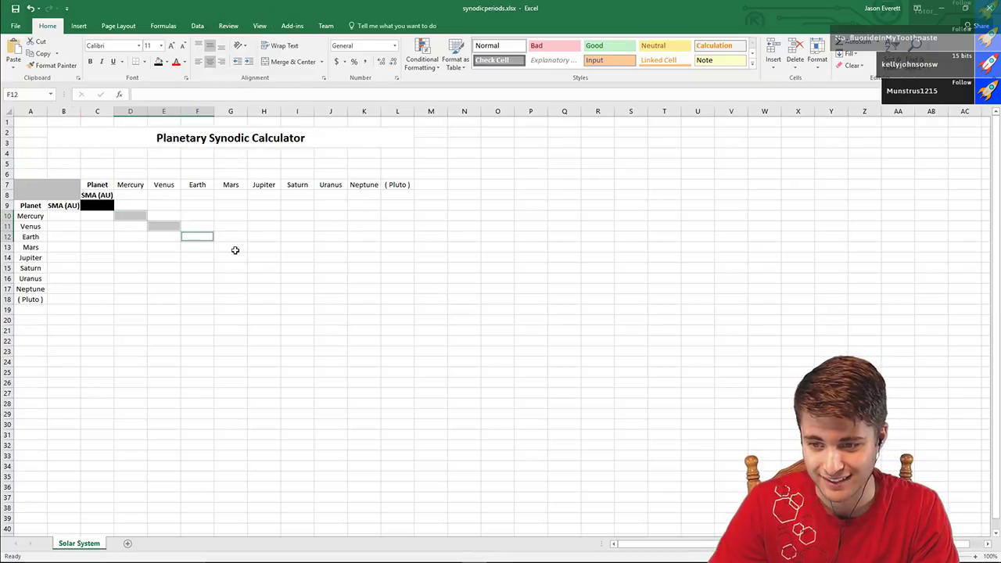
ctrl+click(235, 248)
ctrl+click(258, 257)
ctrl+click(305, 268)
ctrl+click(337, 277)
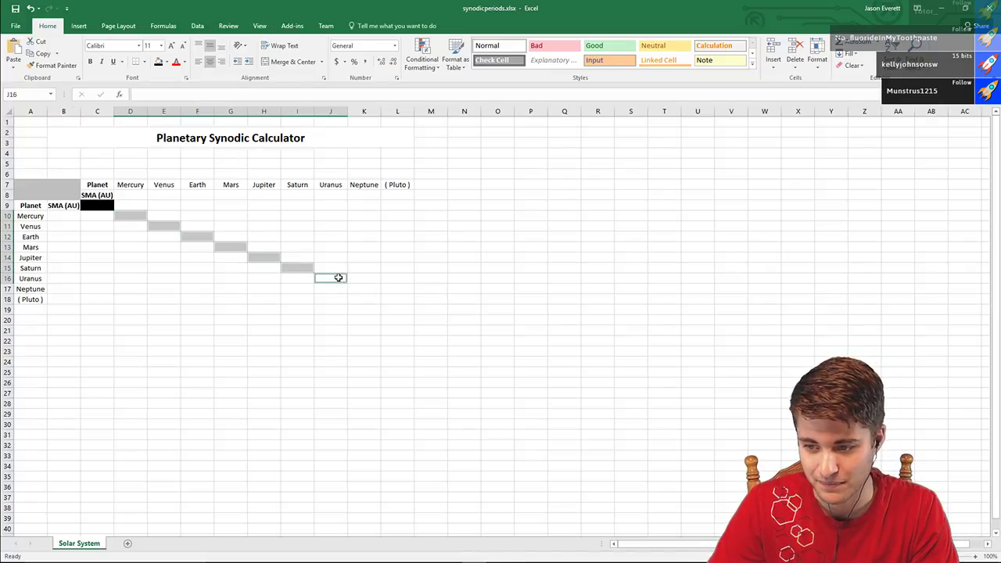
ctrl+click(367, 287)
ctrl+click(397, 300)
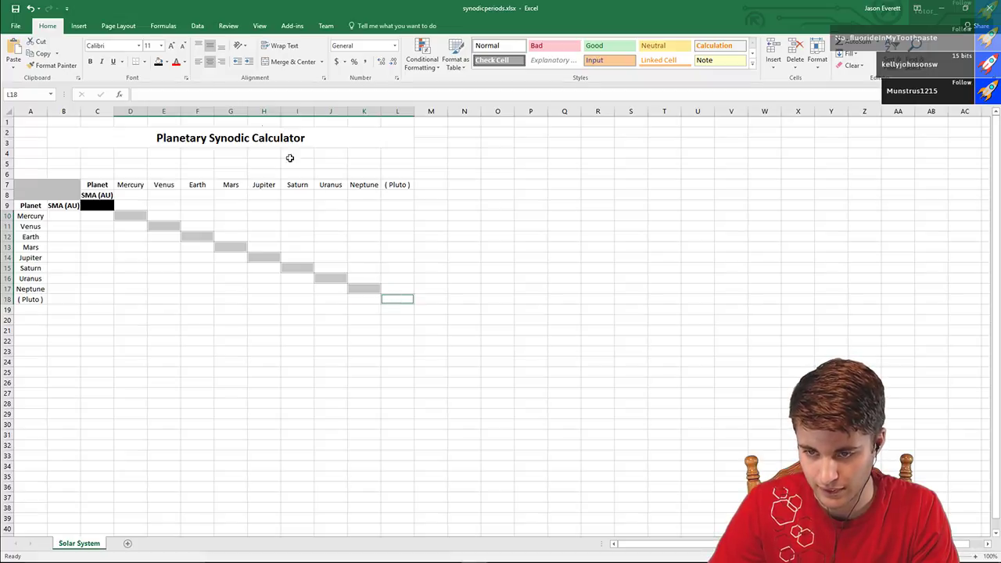
click(159, 62)
- Bold the planet names from Mercury to ( Pluto ) in A10:A18
click(41, 181)
scroll(41, 180, up, 4)
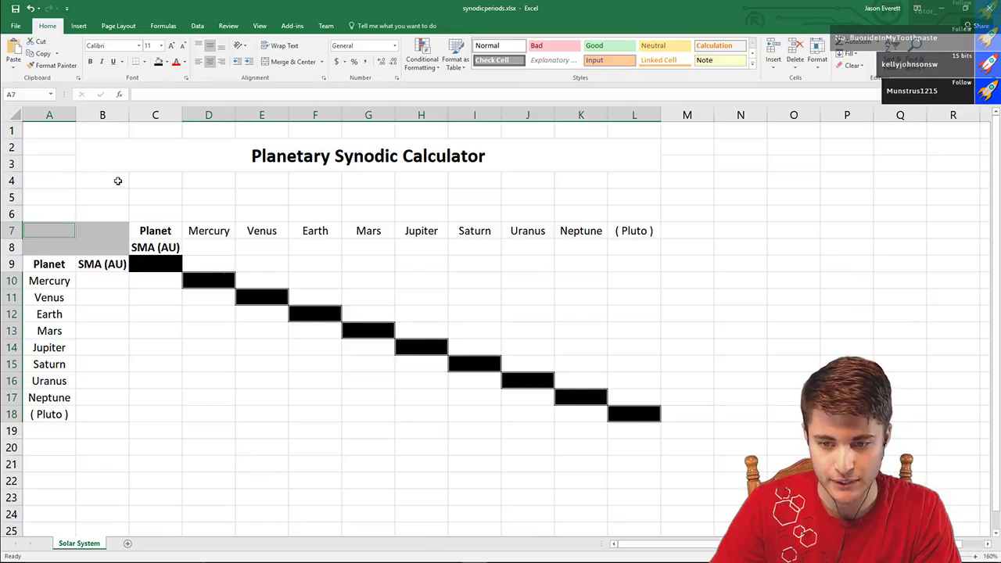
click(116, 180)
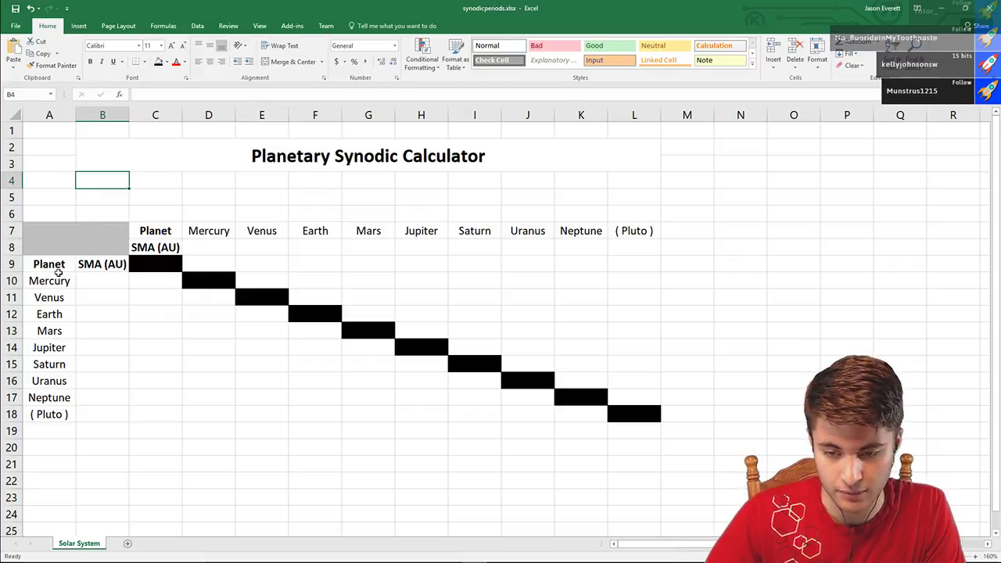
drag(61, 280, 73, 414)
key(ctrl+b)
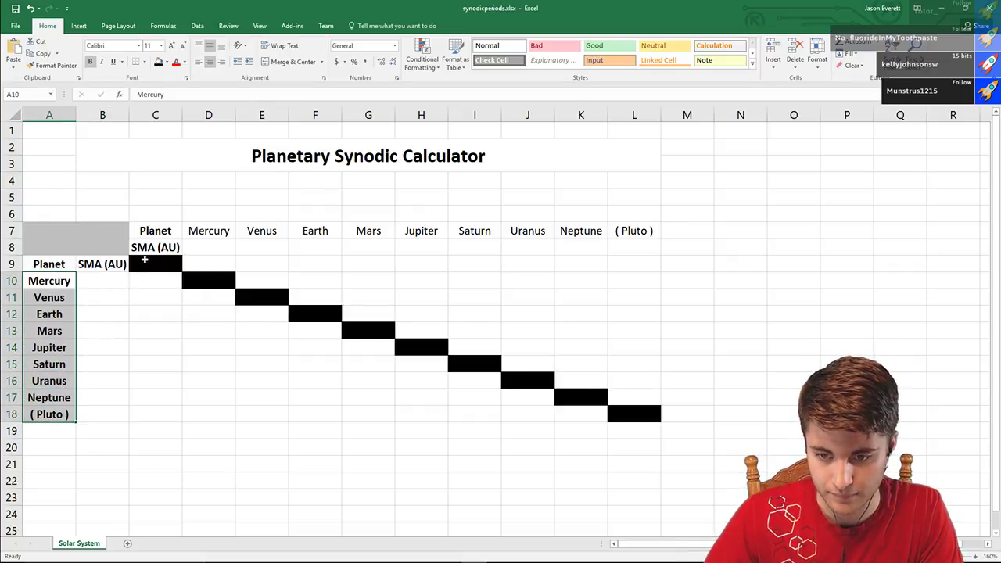
- Bold the planet names from Mercury to ( Pluto ) in D7:L7
click(155, 230)
mouse_move(154, 231)
mouse_down()
mouse_move(632, 228)
mouse_move(138, 221)
mouse_up()
key(ctrl+b)
click(160, 205)
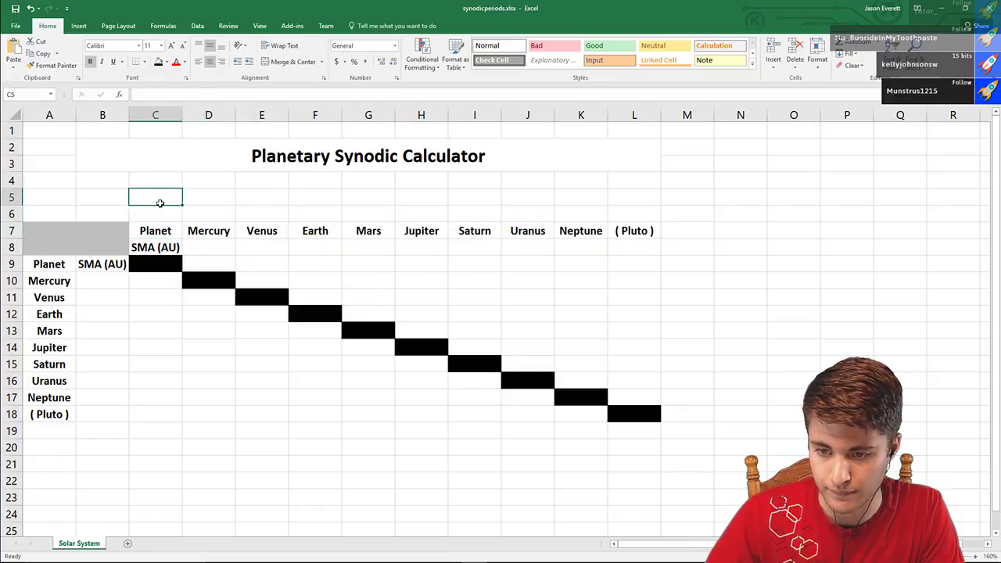
- Merge and center the grey corner cells A7:B8 into one cell
click(81, 230)
drag(46, 238, 102, 248)
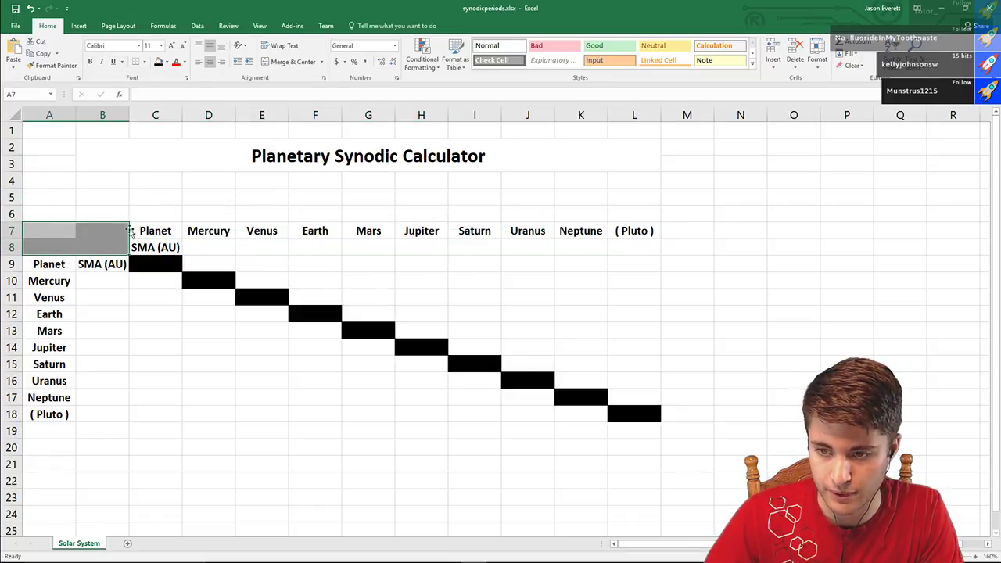
click(293, 61)
click(262, 214)
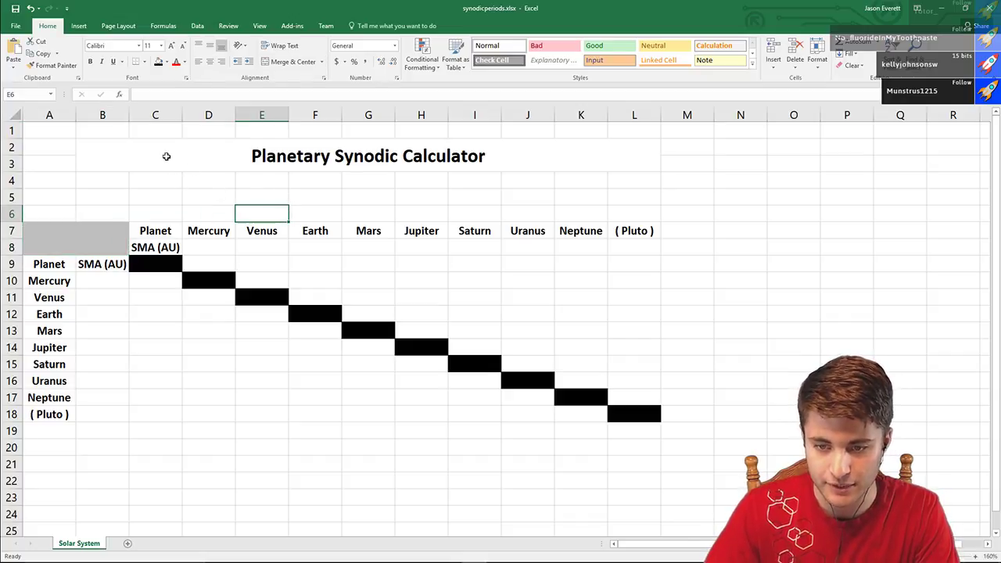
click(166, 156)
click(335, 261)
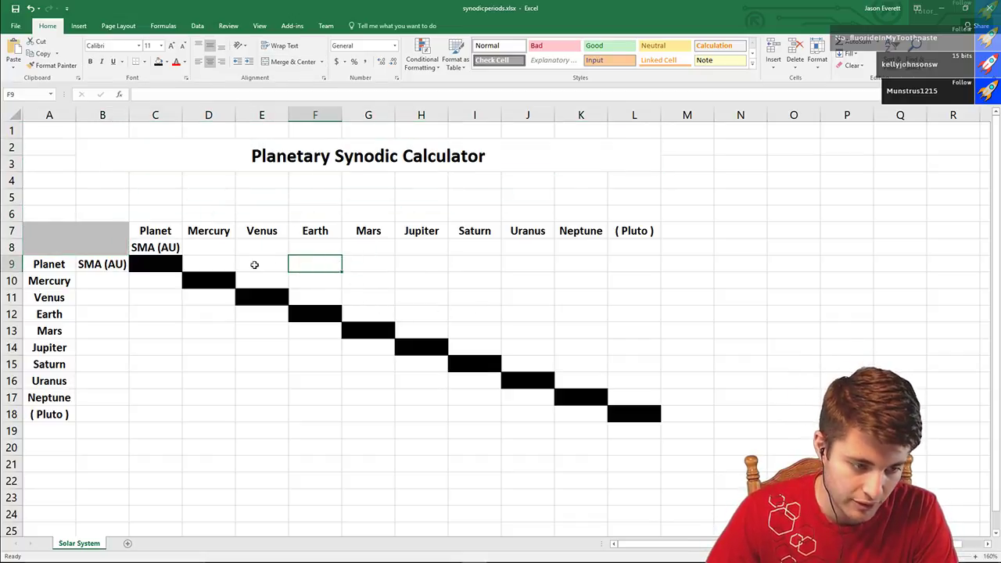
click(255, 264)
click(108, 282)
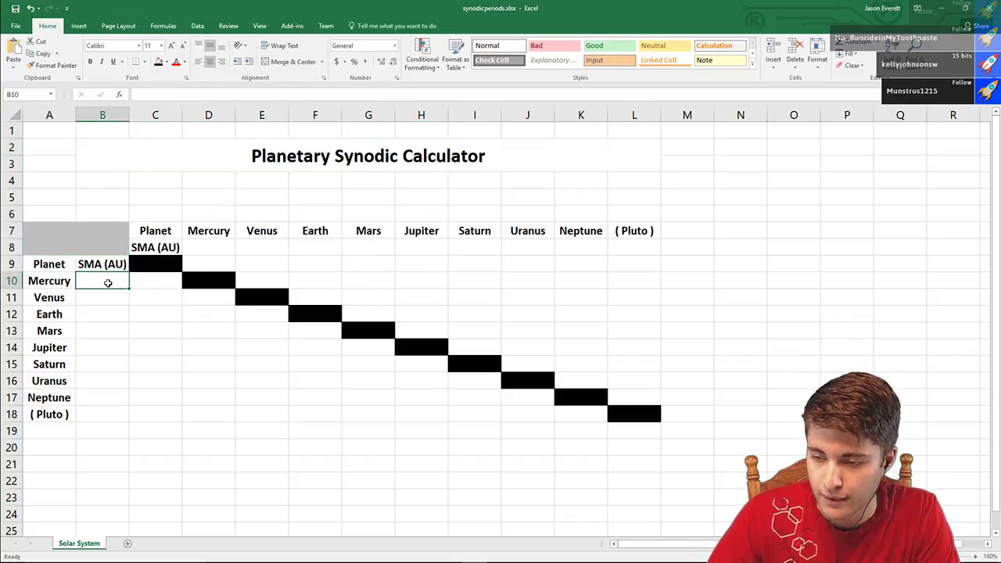
click(439, 196)
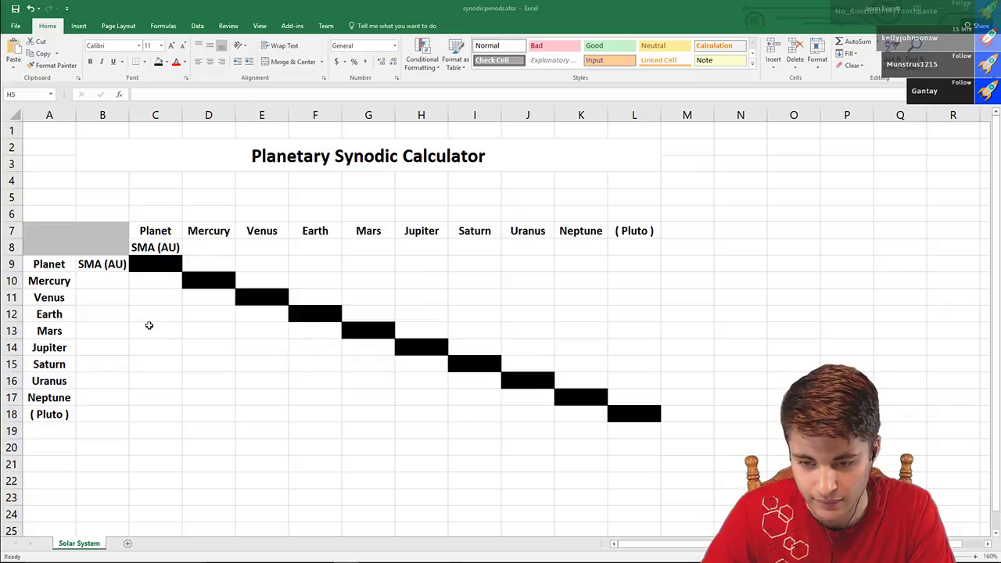
click(305, 344)
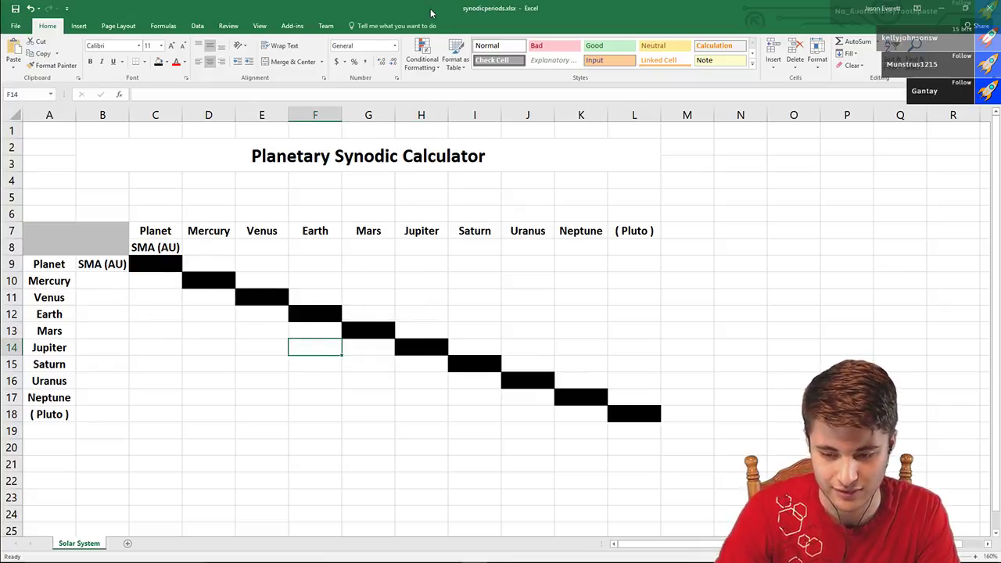
- Snap the workbook window to the left half of the desktop and zoom the sheet out to 115%
key(super+Left)
key(Escape)
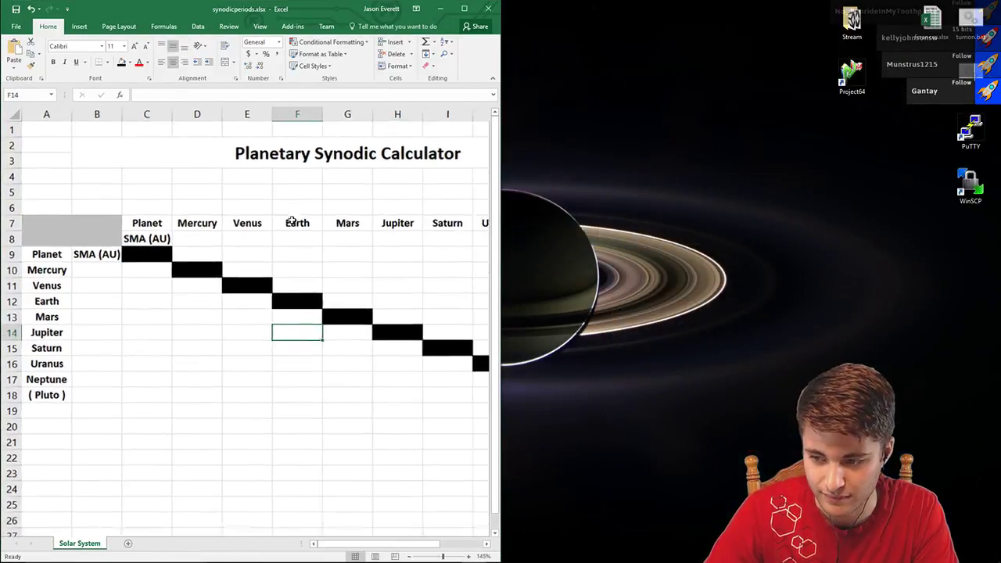
scroll(291, 222, down, 2)
- Open a new Chrome window, search for "d2 planetary constant" and open the University of Texas constants.pdf
mouse_move(409, 553)
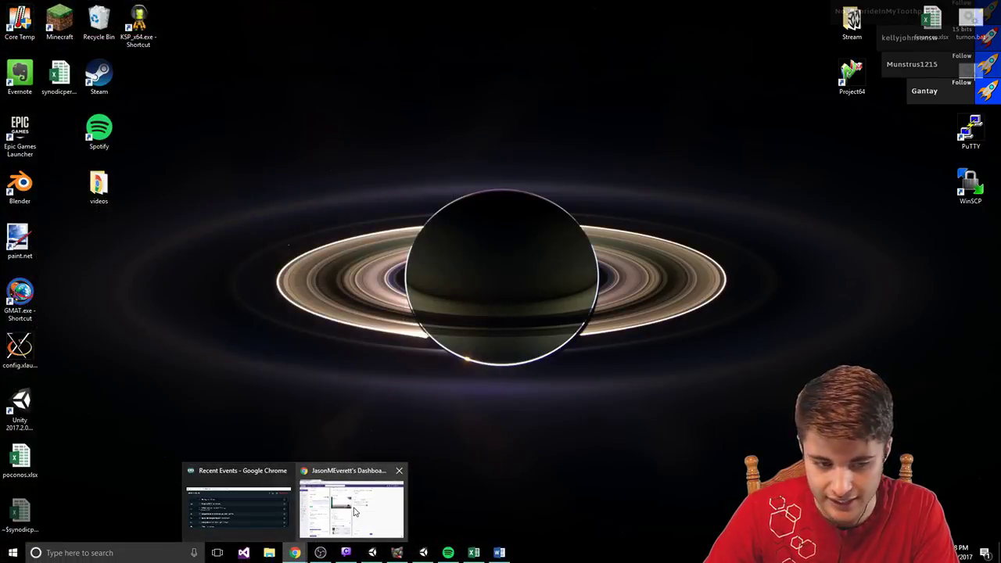
middle_click(294, 552)
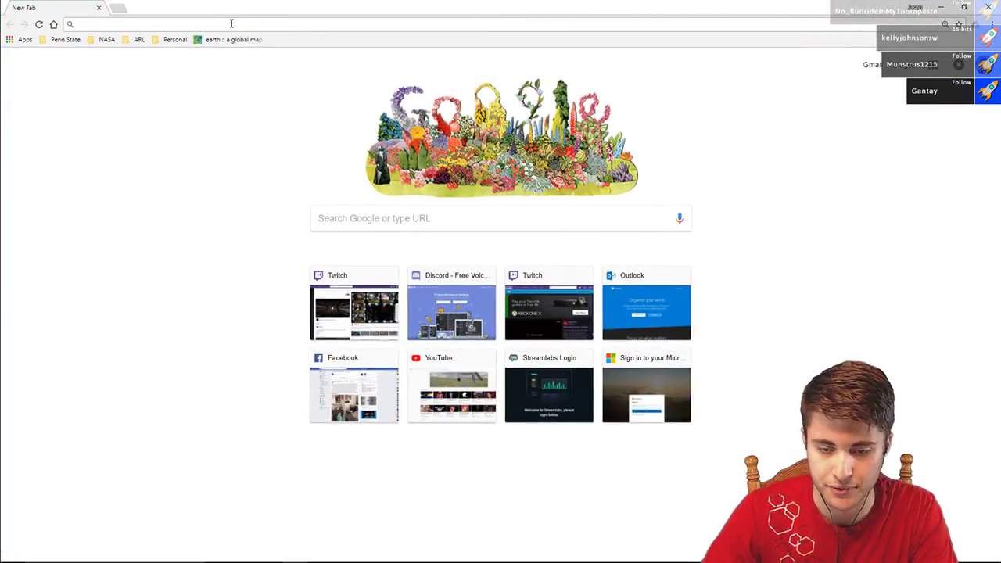
text(d2 planetary const)
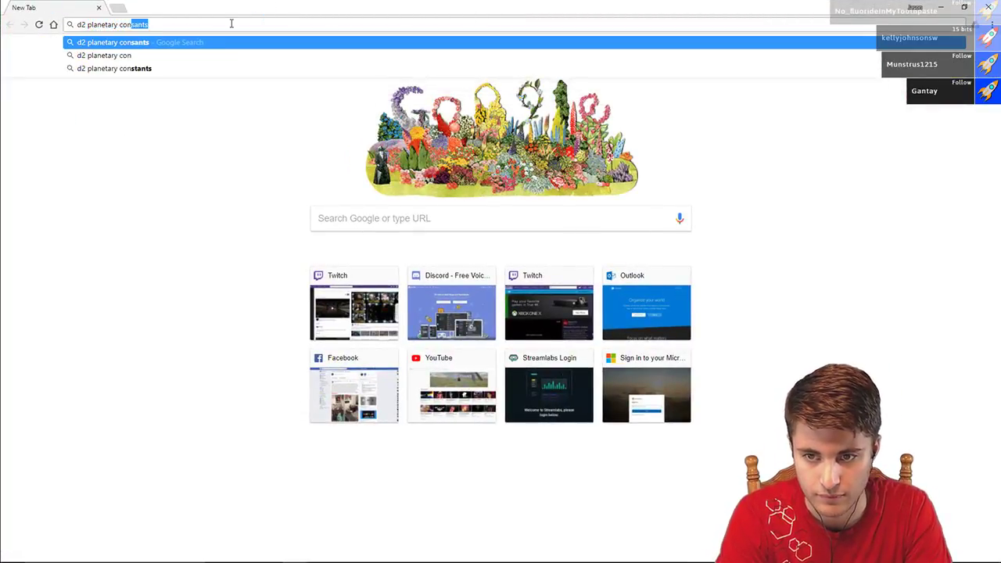
text(ant)
key(Return)
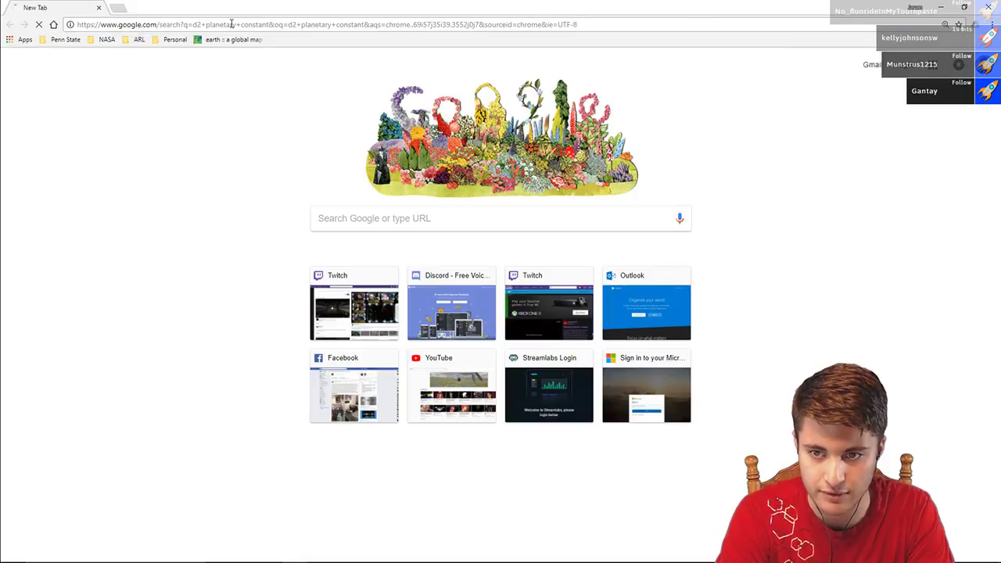
click(190, 154)
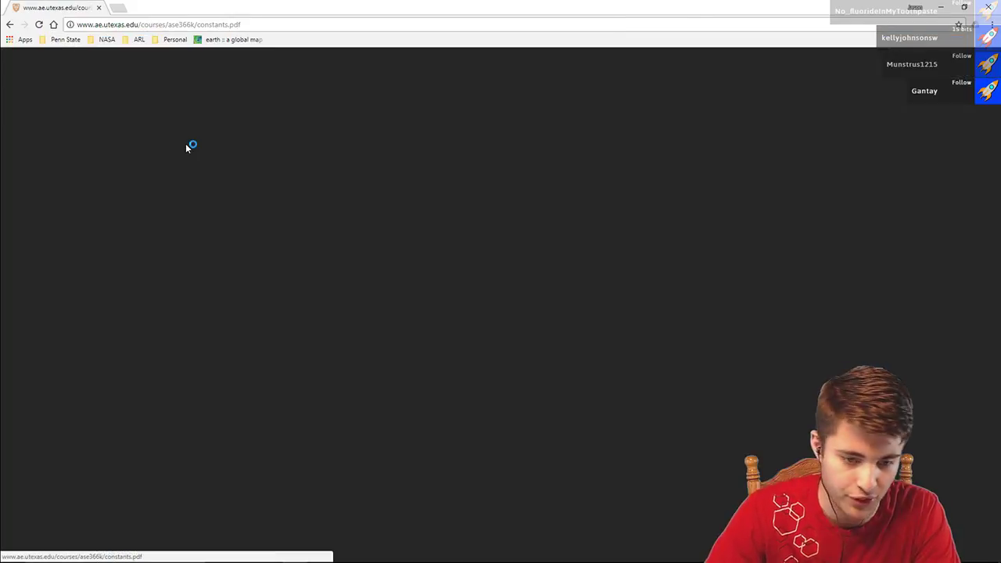
click(180, 24)
click(351, 78)
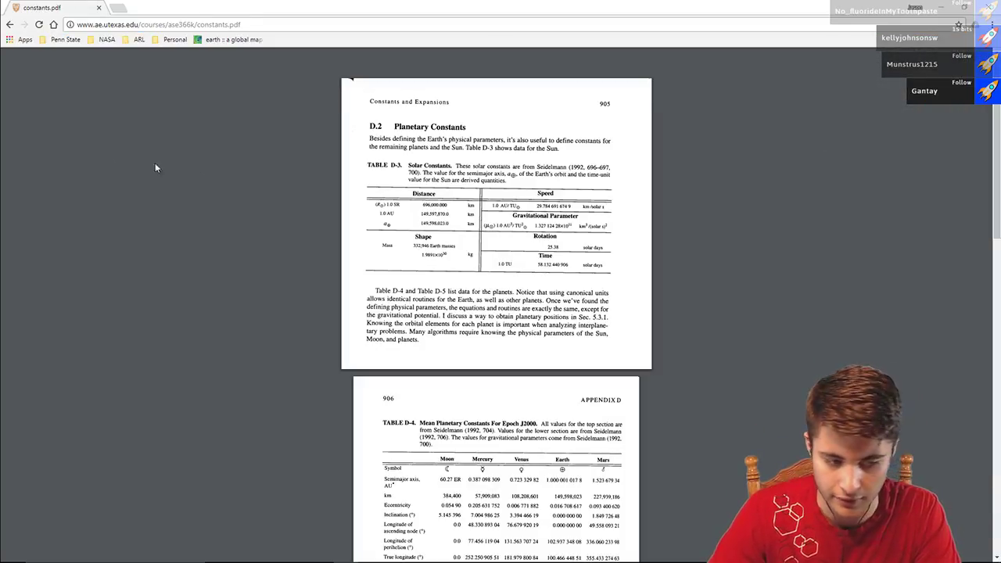
- Examine Tables D-4 and D-5 of the PDF for the semimajor axes of the planets in AU
scroll(509, 219, down, 6)
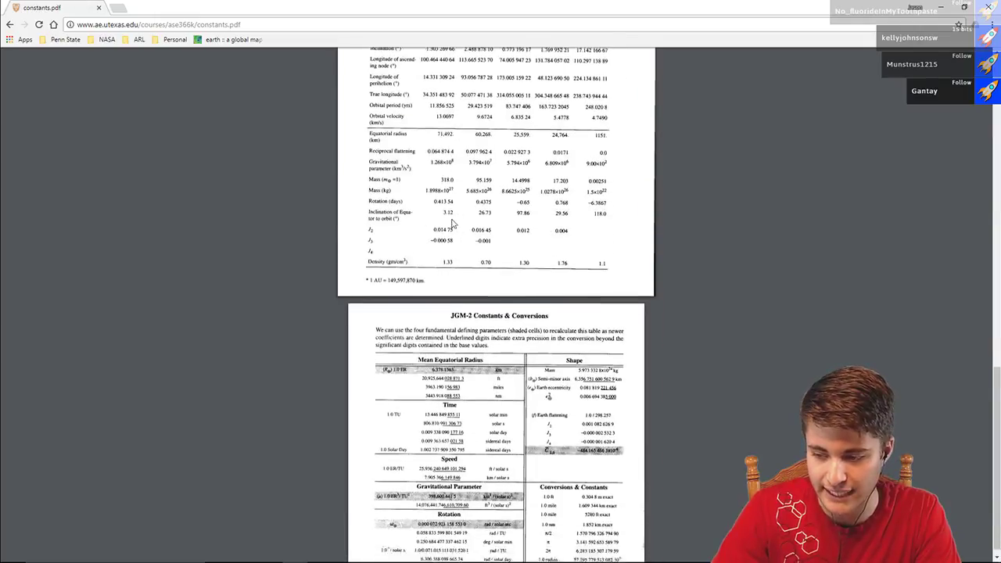
scroll(460, 246, up, 4)
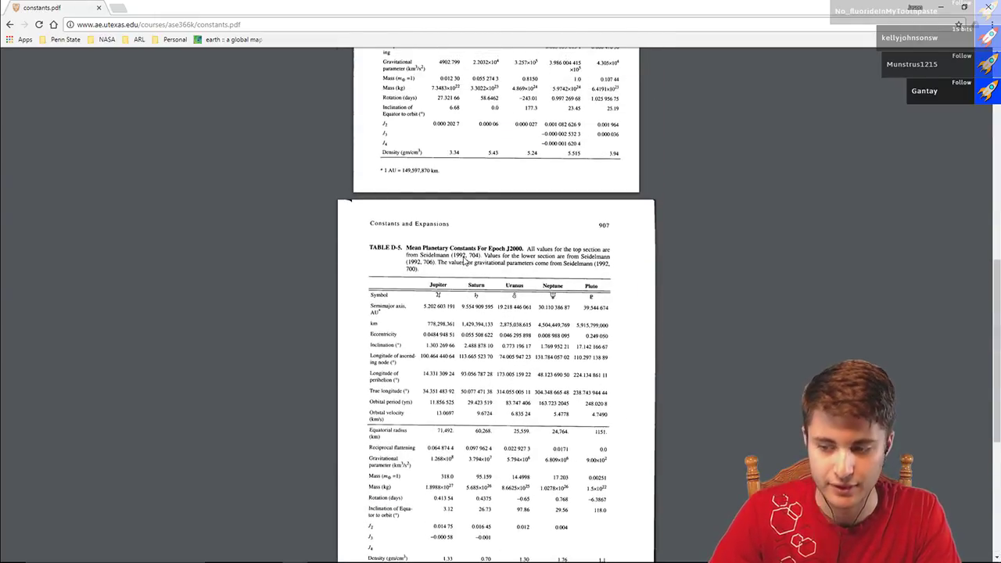
scroll(463, 261, up, 3)
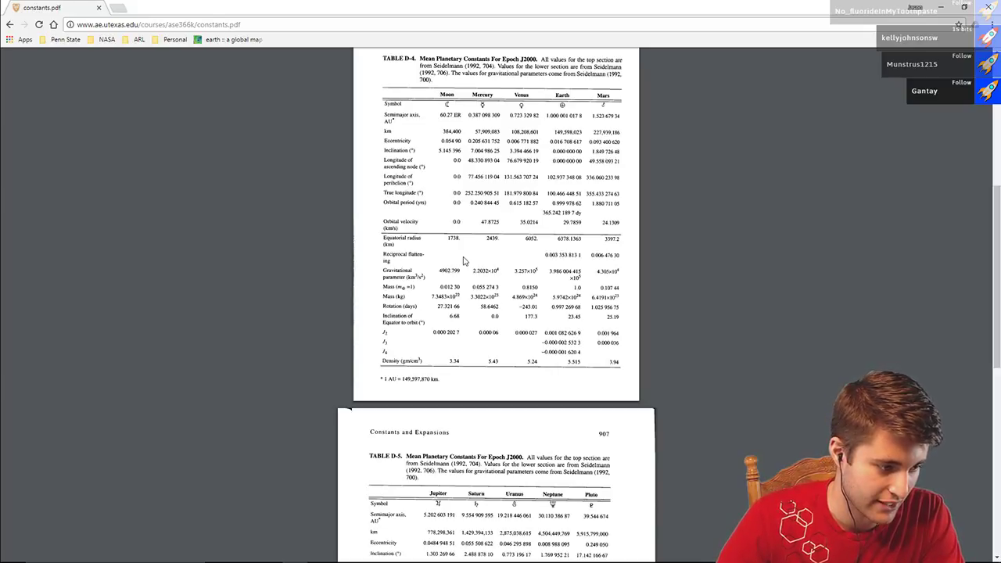
scroll(463, 261, up, 2)
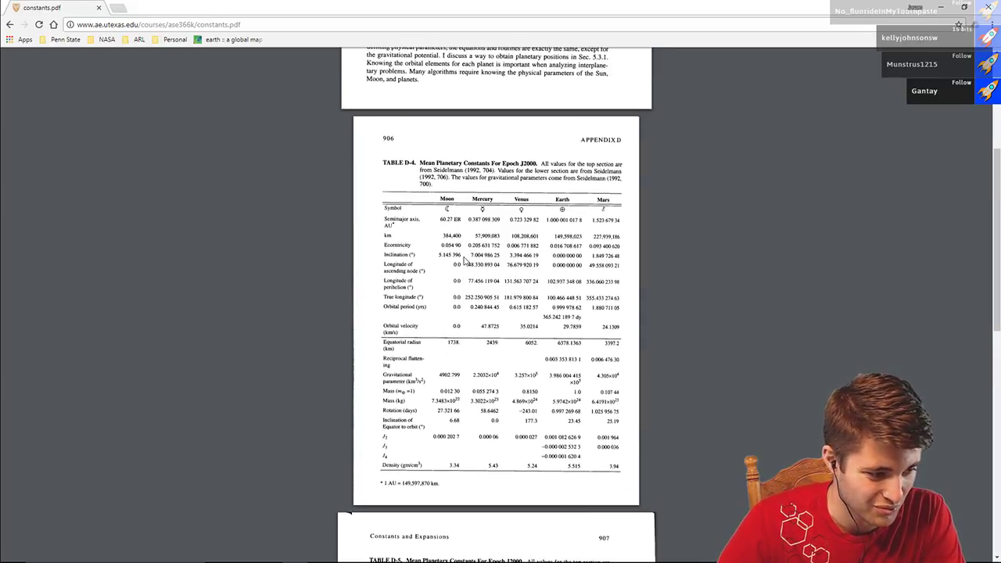
scroll(463, 260, up, 2)
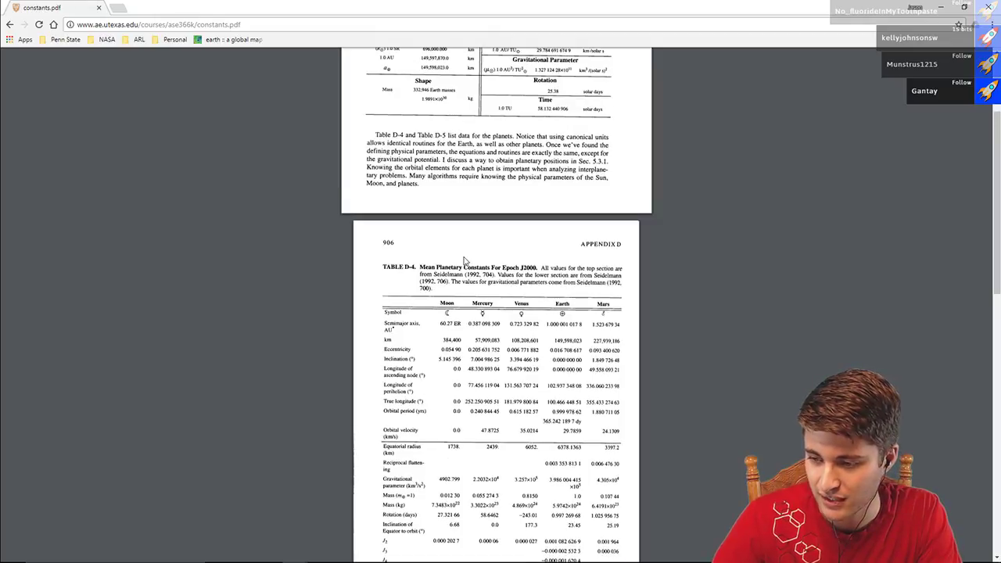
scroll(478, 246, down, 3)
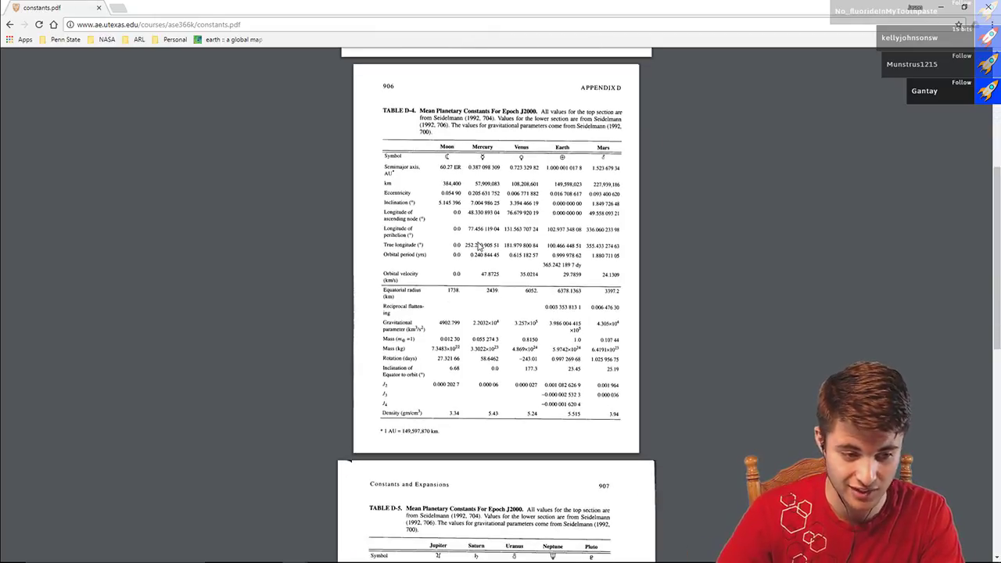
key(ctrl+plus)
key(ctrl+plus)
key(ctrl+plus)
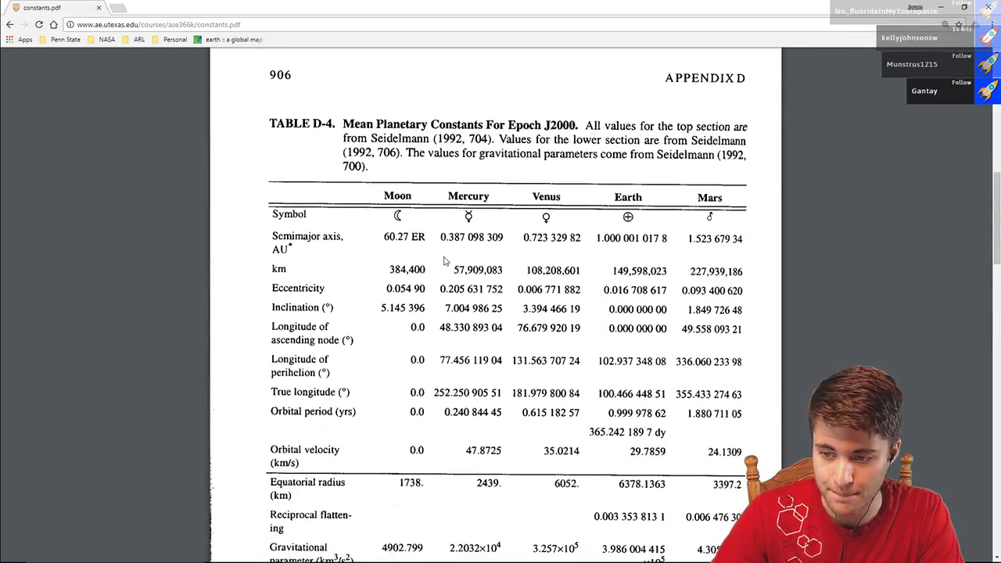
scroll(451, 262, down, 1)
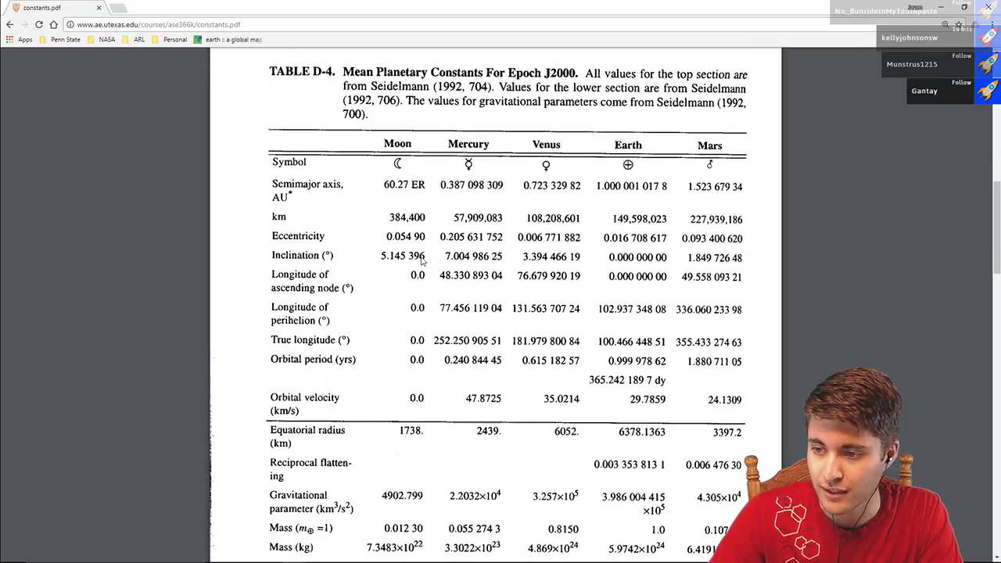
key(ctrl+minus)
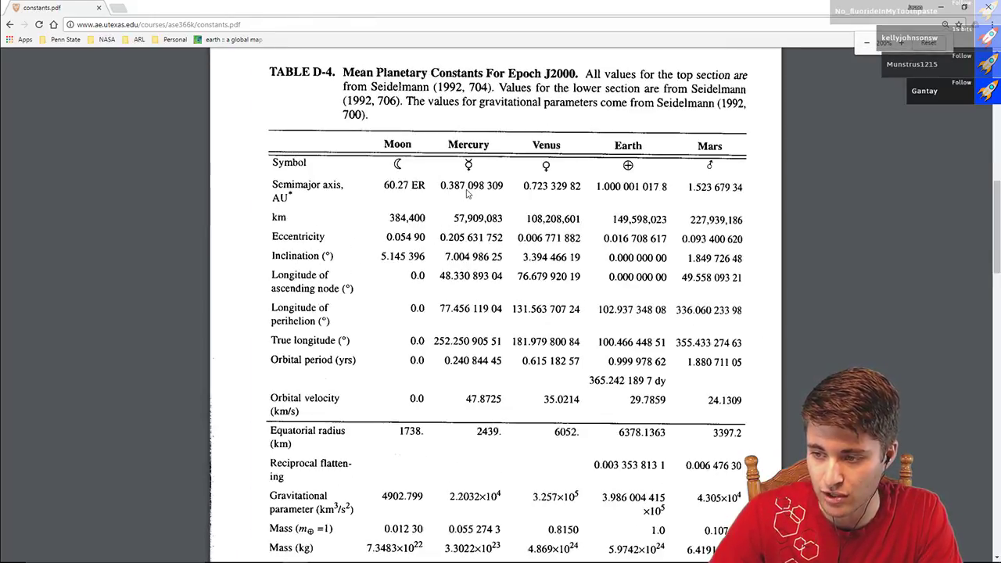
- Snap the browser window beside the workbook and bring Table D-4 into view from Moon to Mars
drag(503, 5, 999, 156)
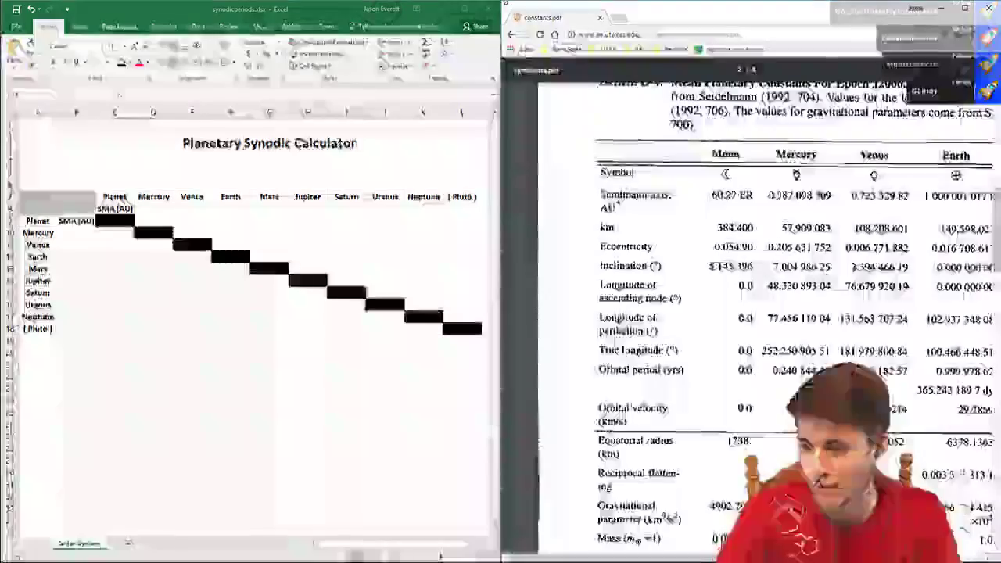
click(467, 387)
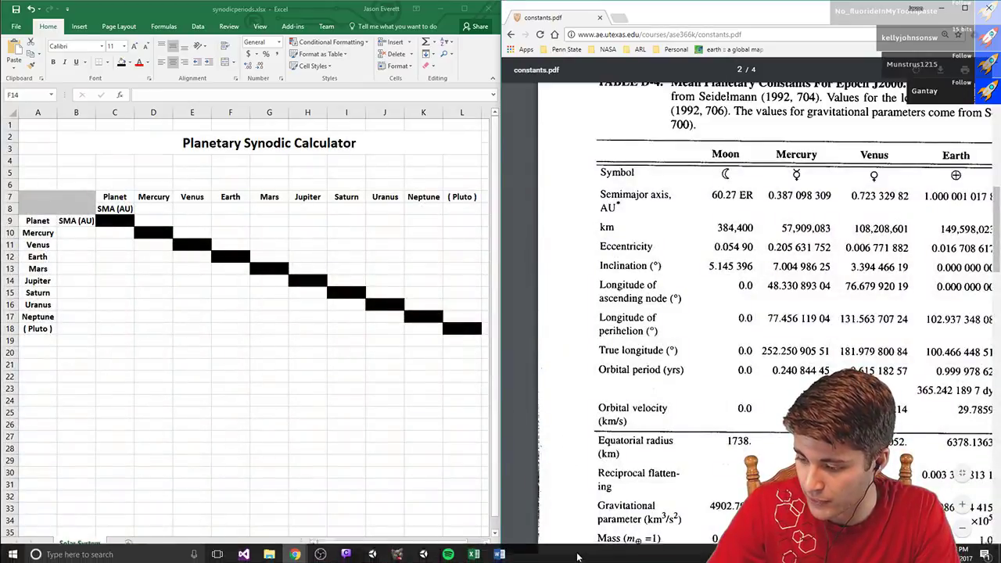
mouse_move(600, 559)
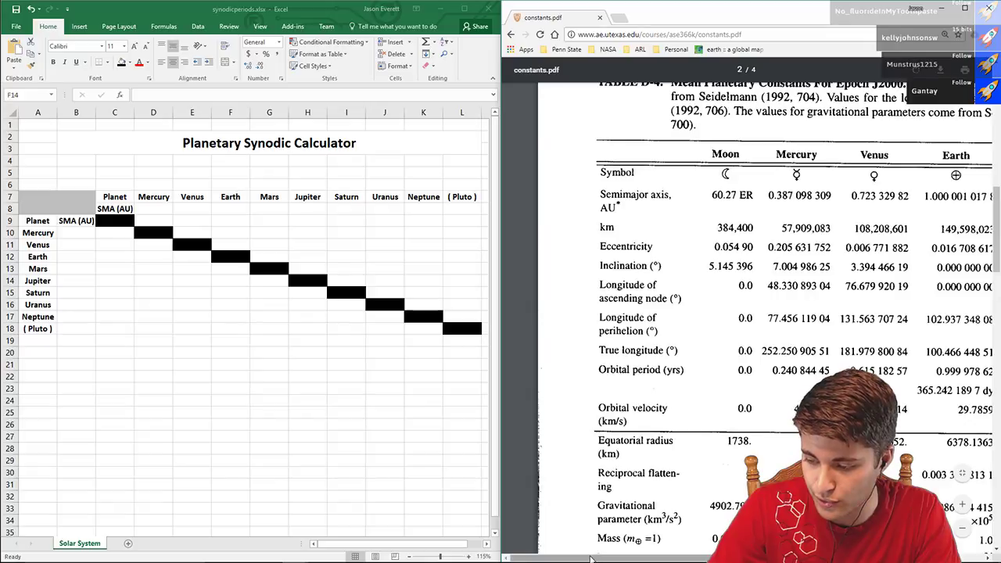
drag(585, 557, 661, 551)
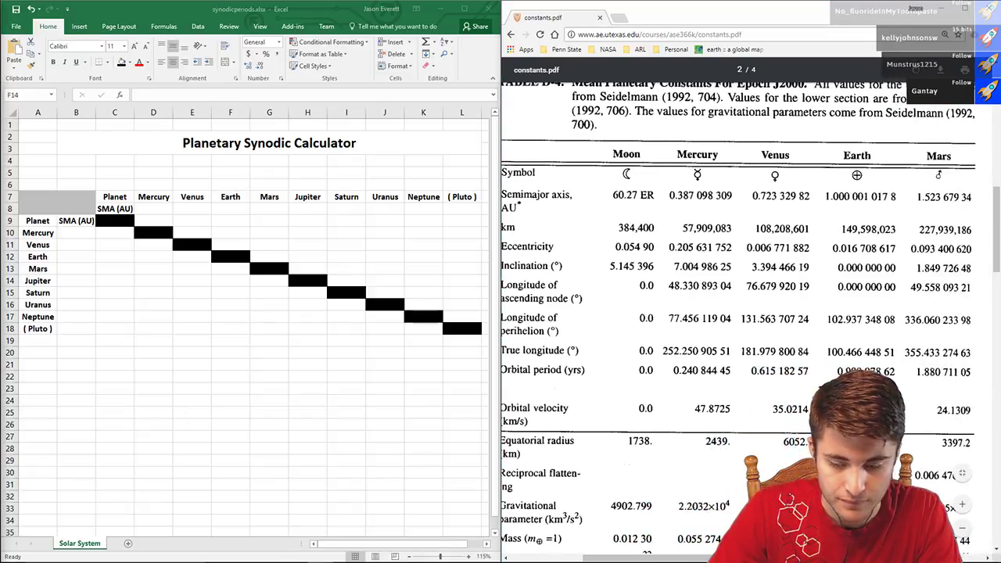
- In the Excel workbook, enter 0.3871 as Mercury's semimajor axis in cell B10
key(alt+Tab)
click(89, 233)
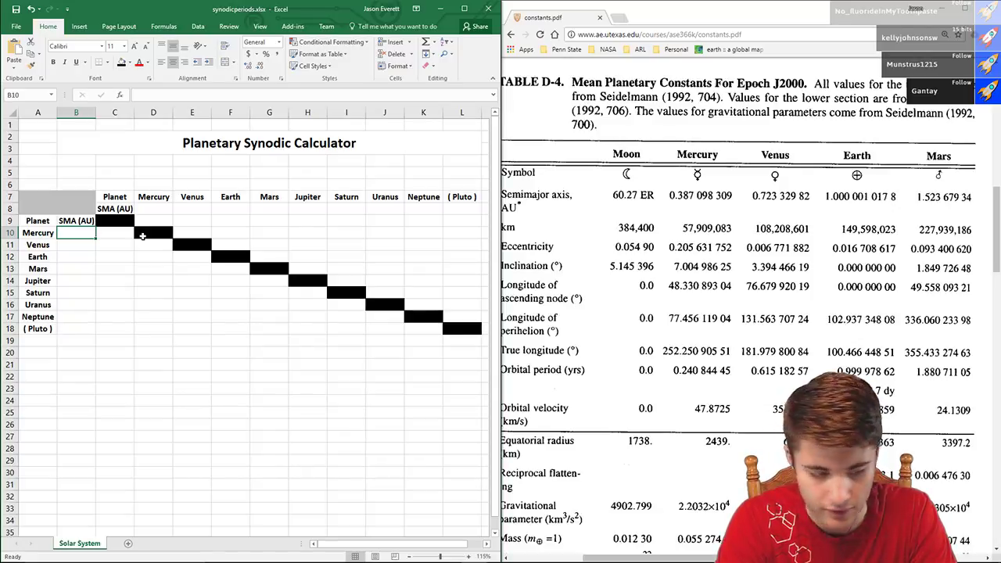
text(0.3)
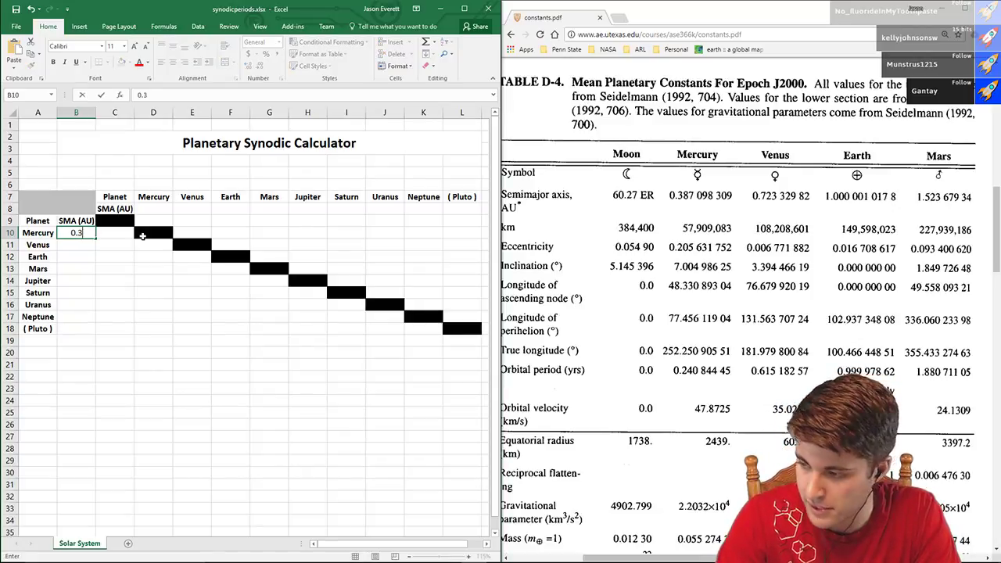
text(87)
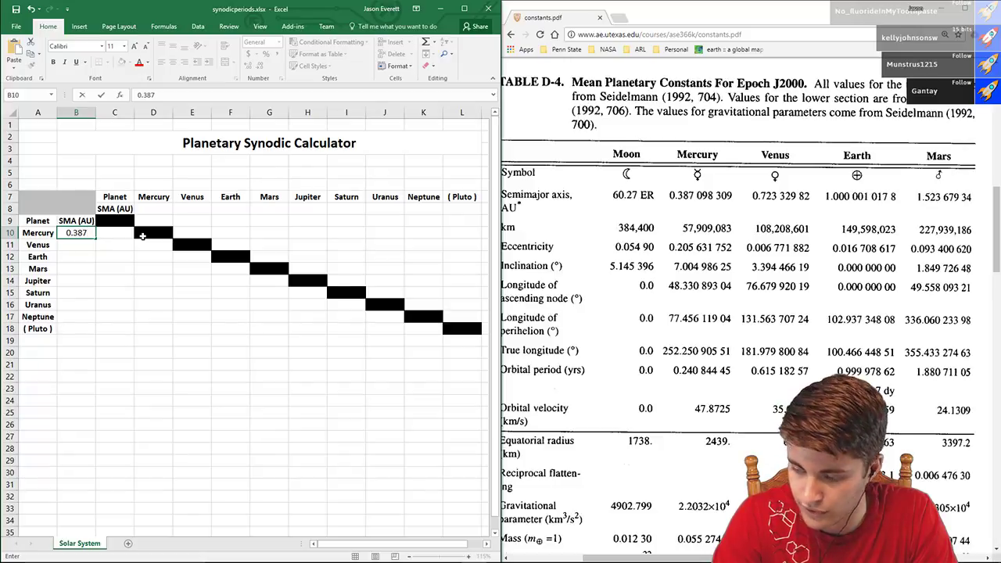
text(1)
key(Return)
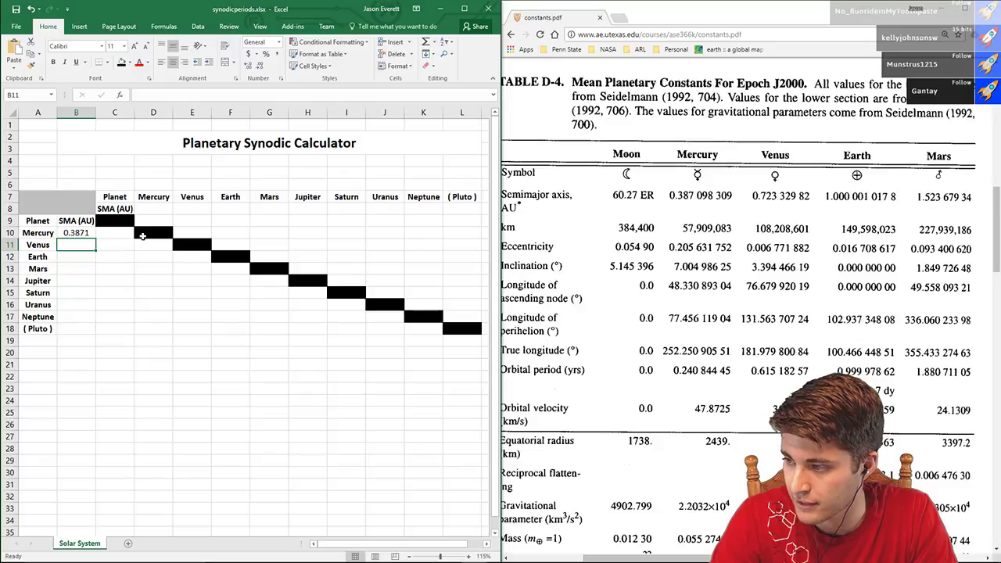
- Enter the semimajor axes of Venus, Earth and Mars in B11:B13 as 0.723329, 1.000001 and 1.523679
text(0.7)
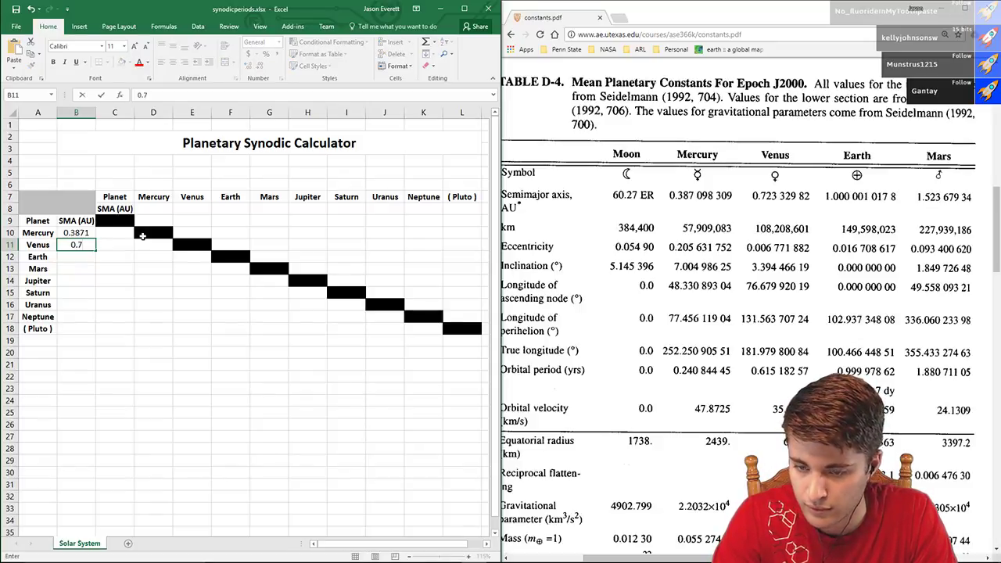
text(23329)
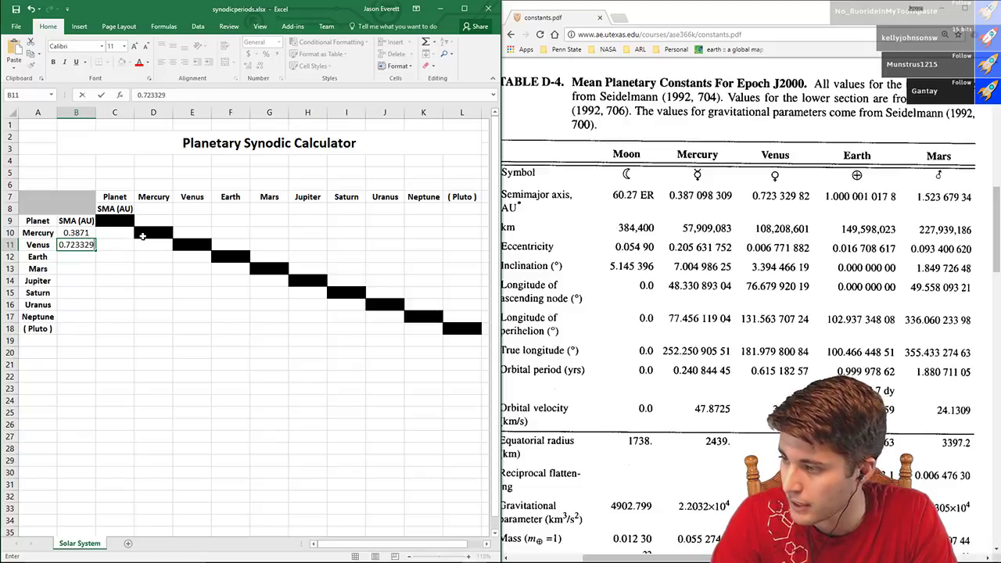
key(Return)
text(1.000)
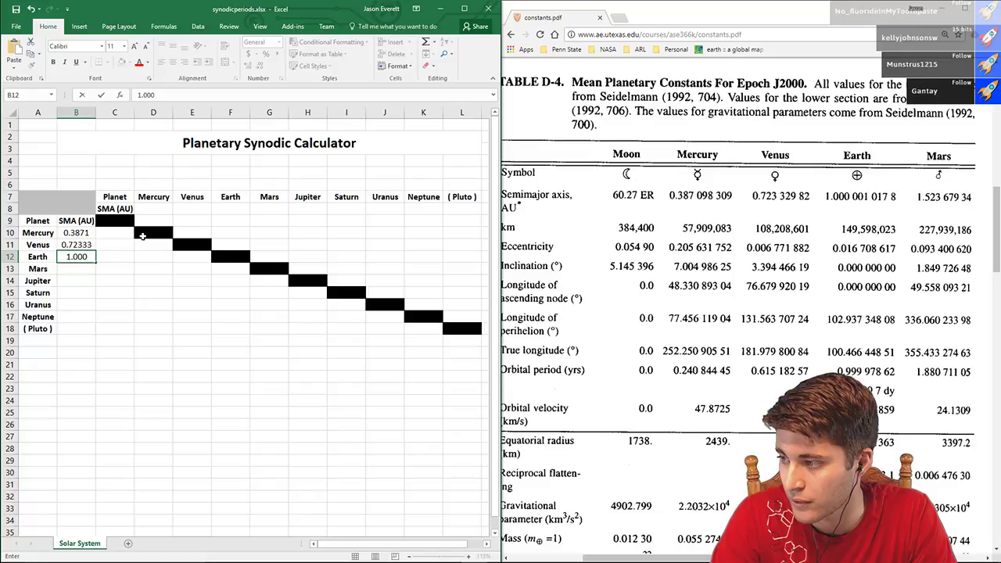
text(001)
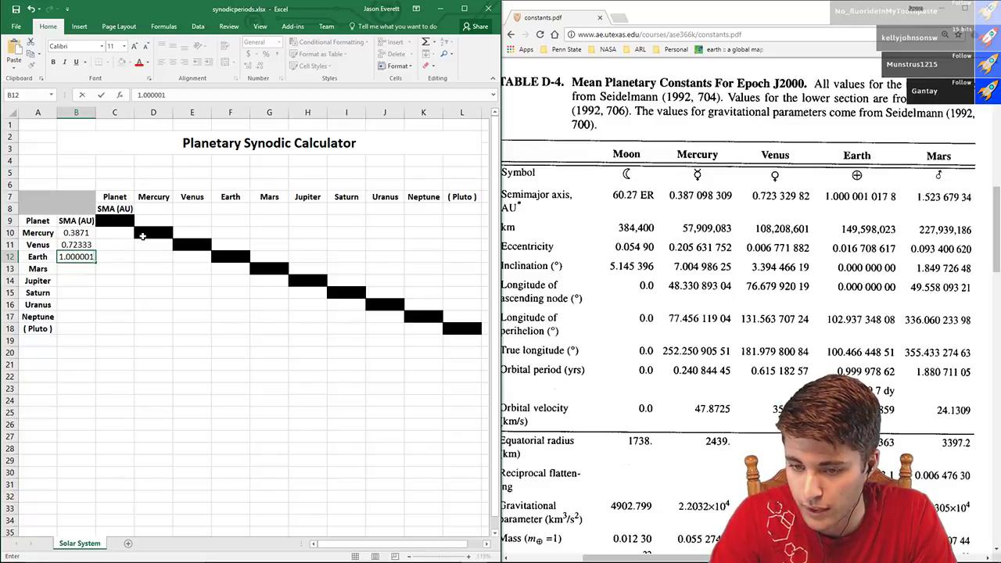
key(Return)
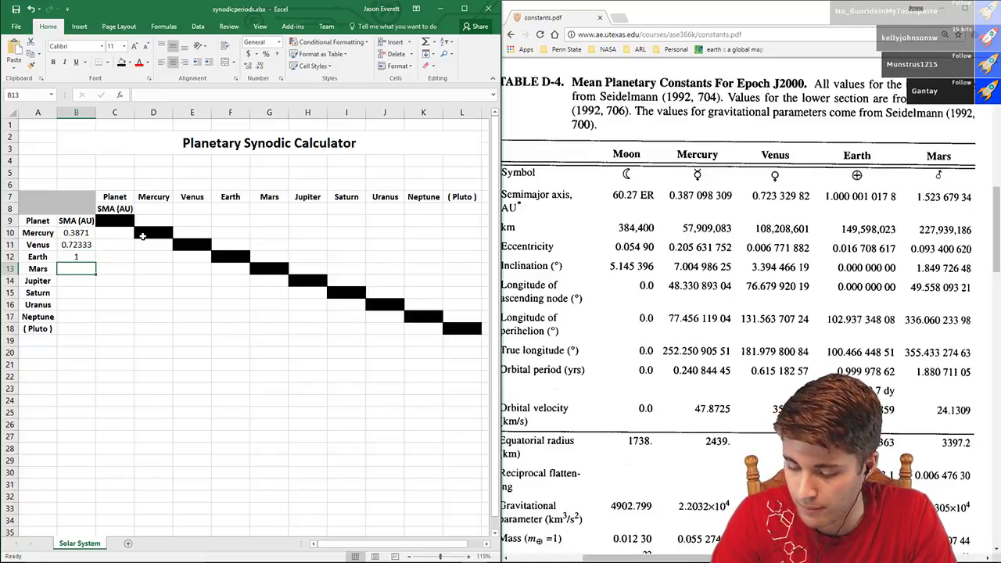
text(1.523)
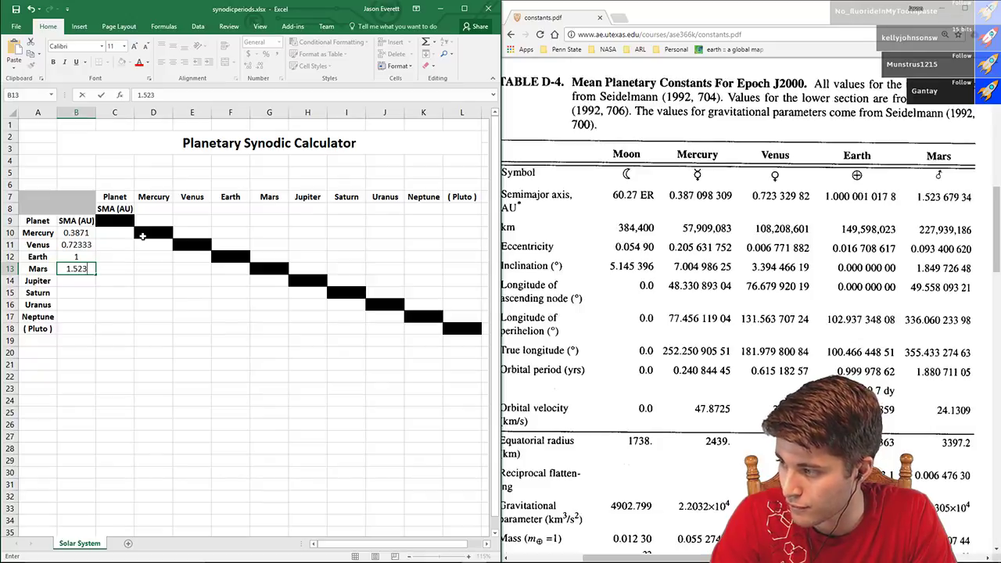
text(68)
key(Return)
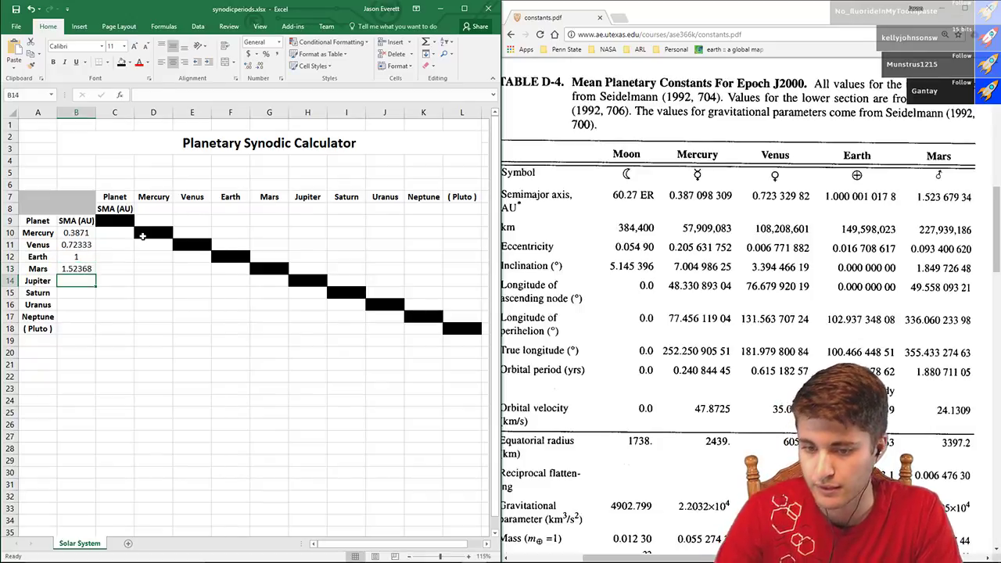
- Using Table D-5 of the PDF, enter 5.202603 for Jupiter in B14 and 9.554909 for Saturn in B15
scroll(586, 343, down, 9)
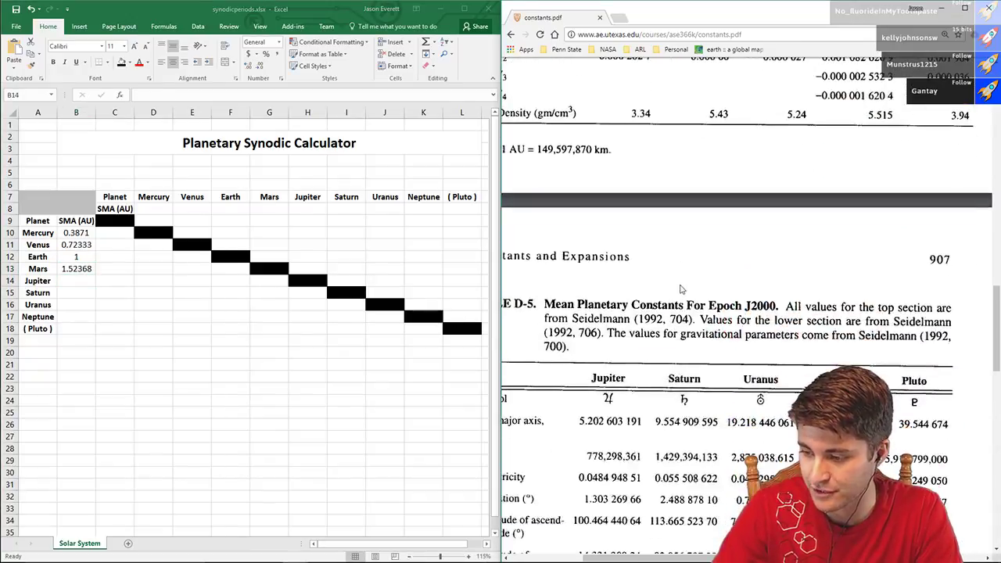
scroll(681, 287, down, 3)
click(90, 280)
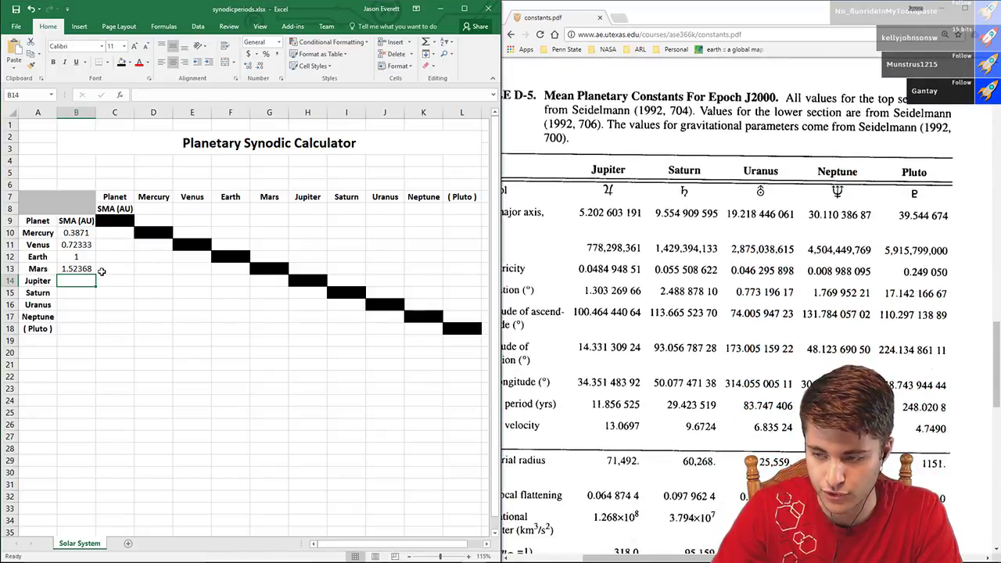
text(5.20)
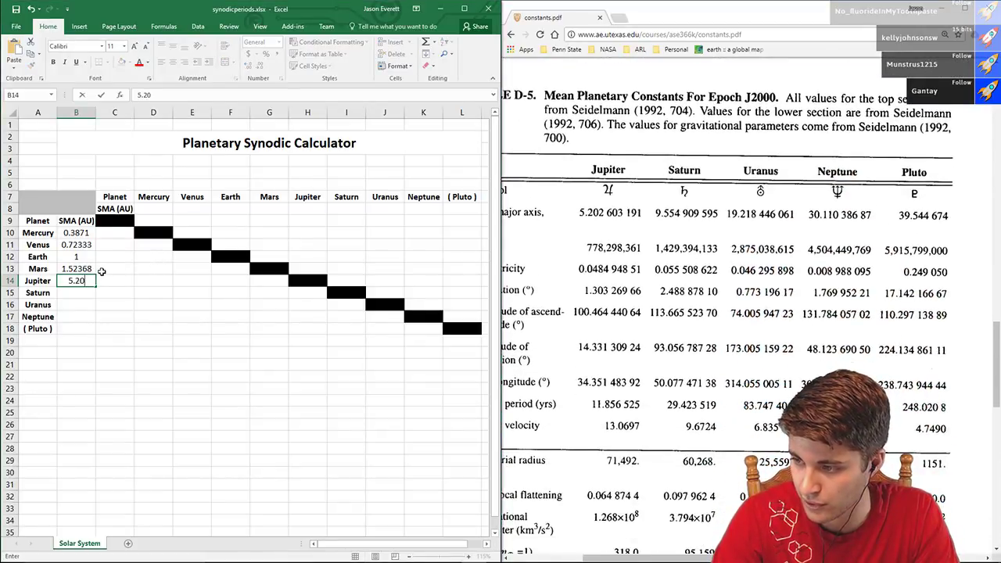
text(2603)
key(Return)
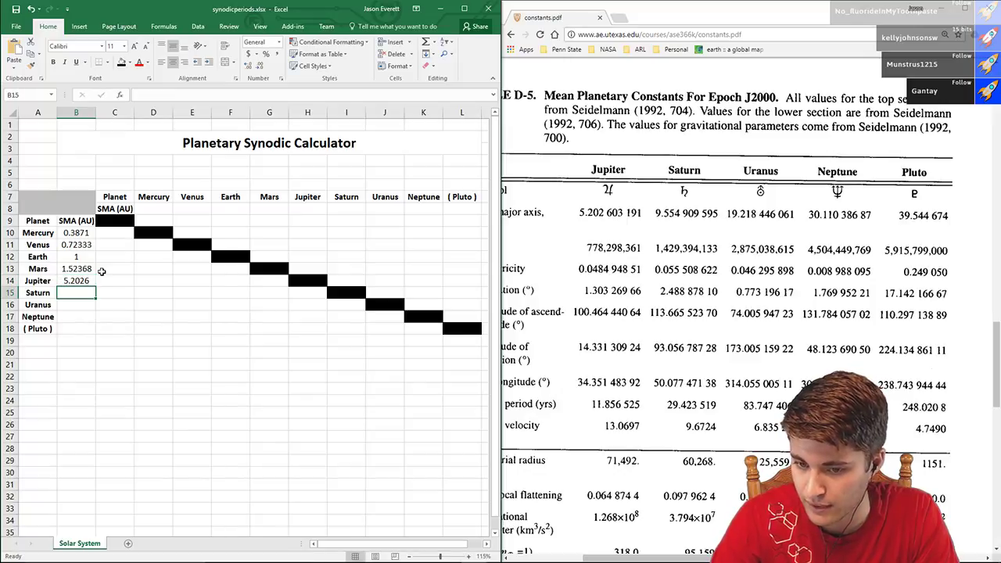
text(9.)
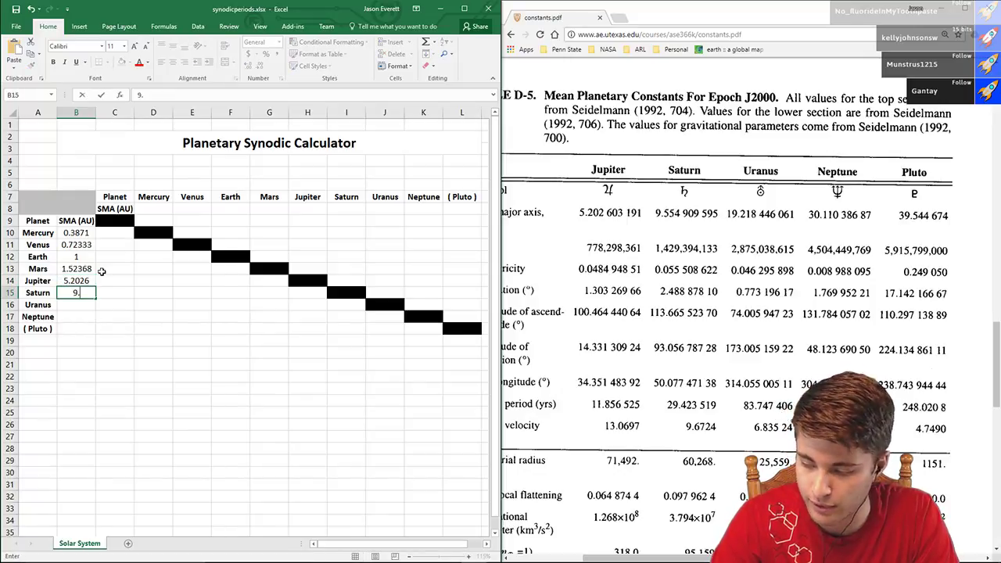
text(554909)
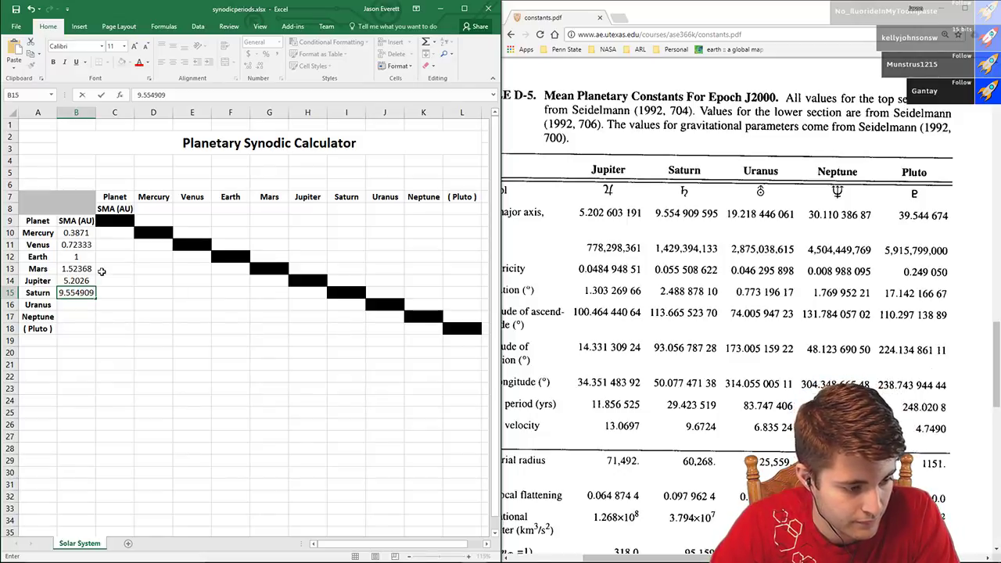
key(Return)
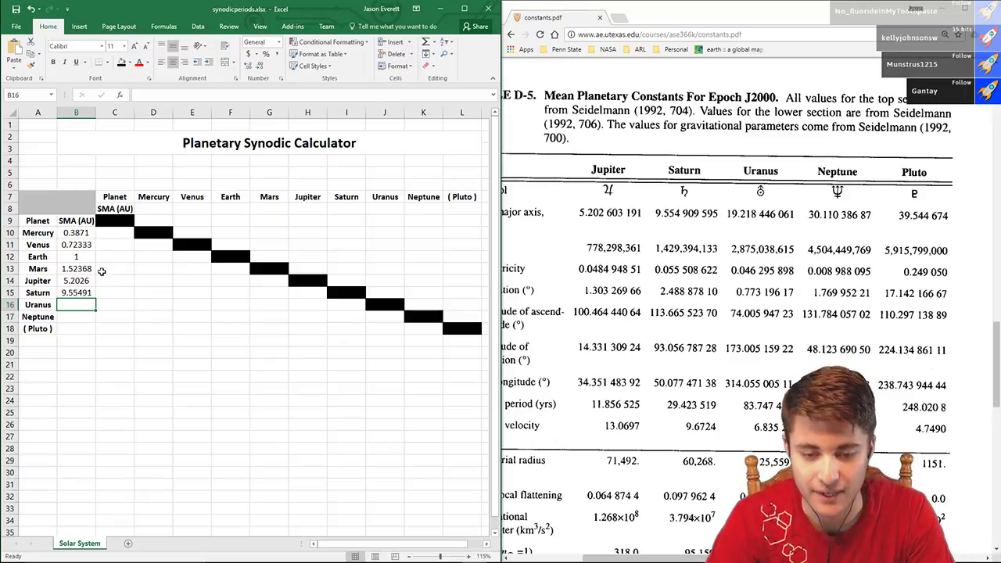
- Enter 19.218446 as Uranus's semimajor axis in cell B16
key(Down)
key(Up)
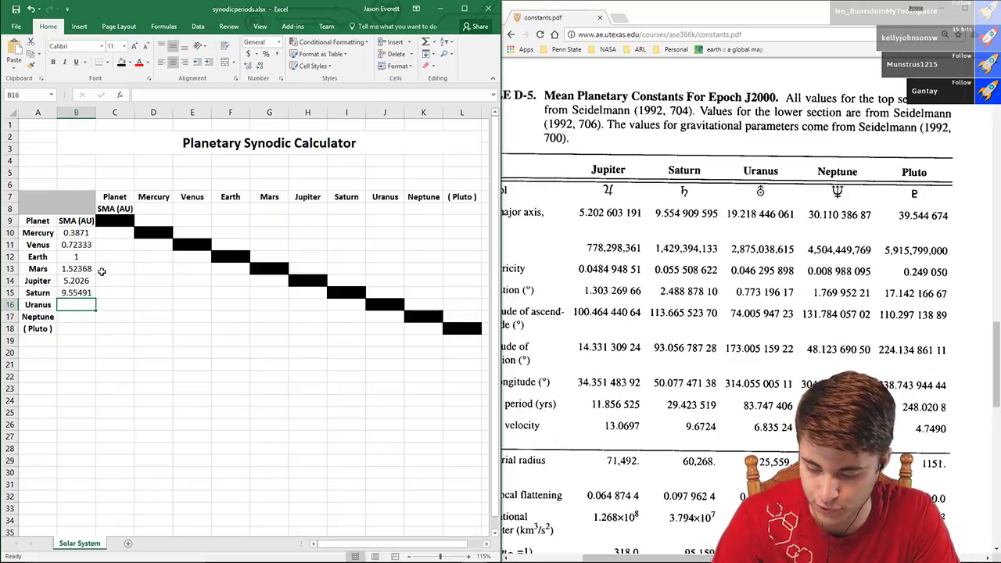
text(19.21)
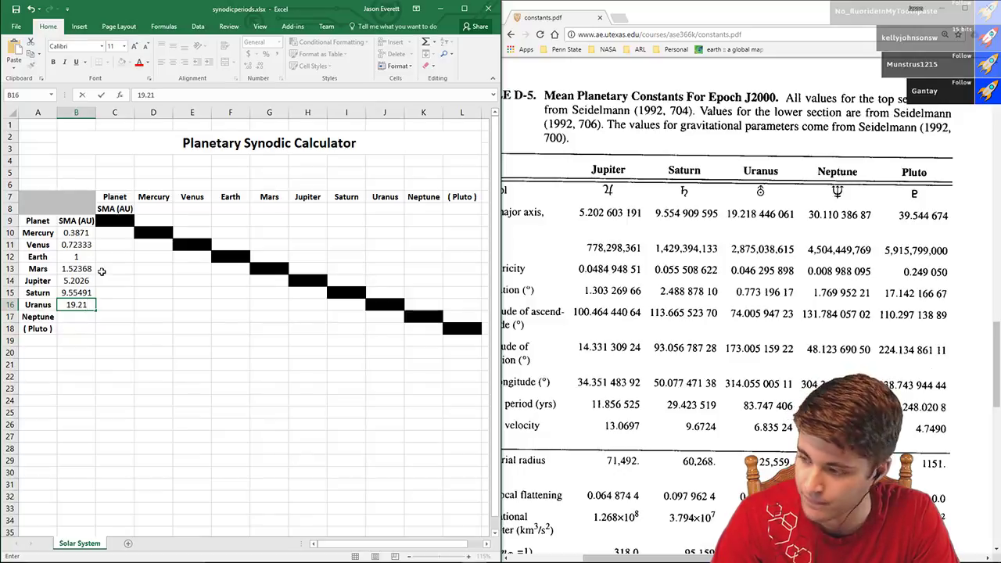
text(8)
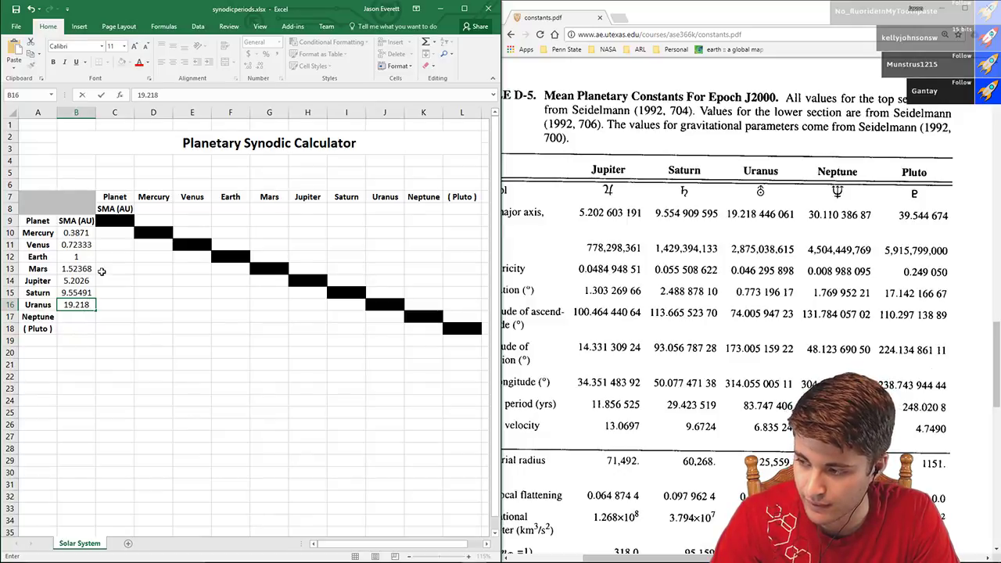
text(4)
key(Return)
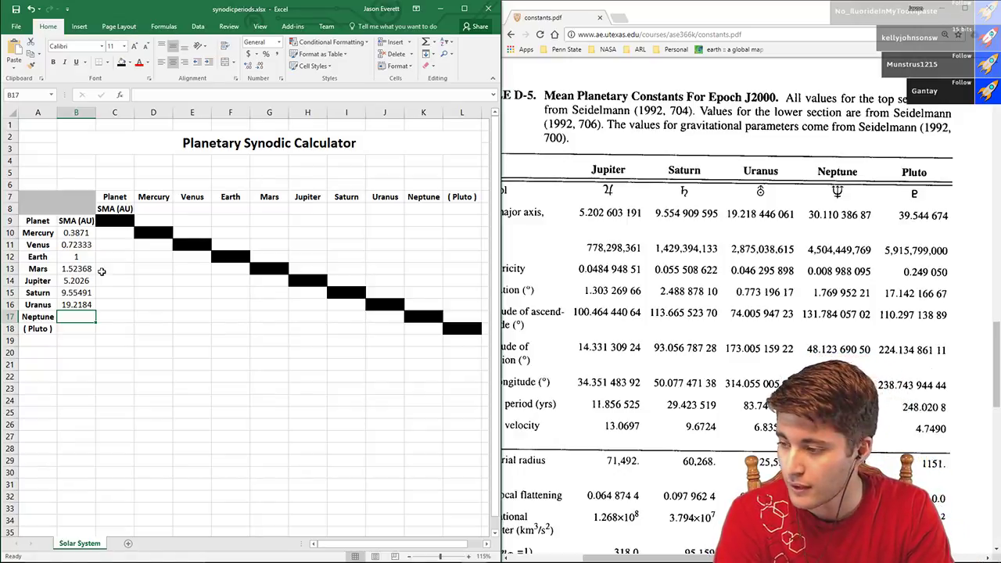
- Enter the semimajor axes 30.110386 for Neptune in B17 and 39.544674 for Pluto in B18
text(3)
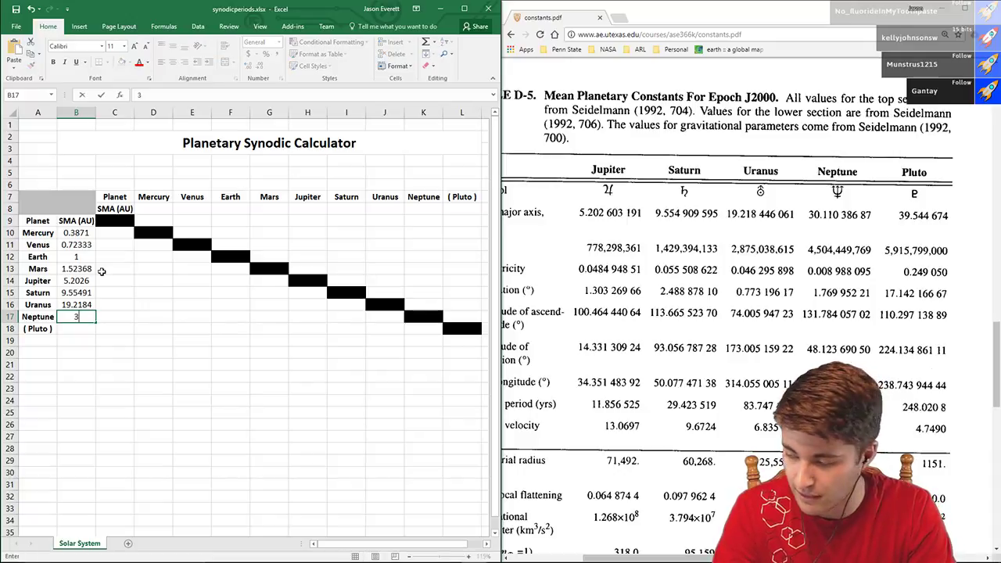
text(0.110386)
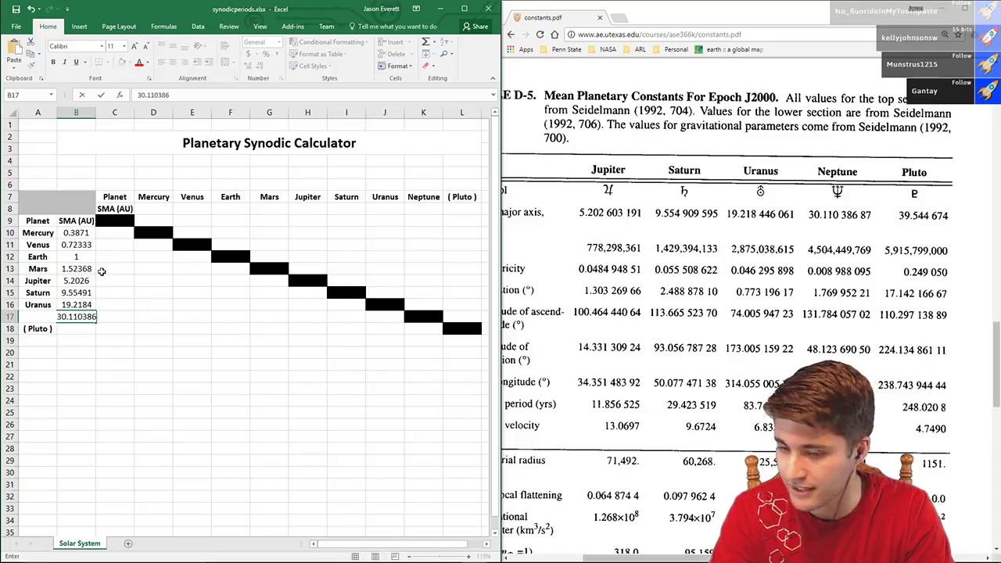
key(Return)
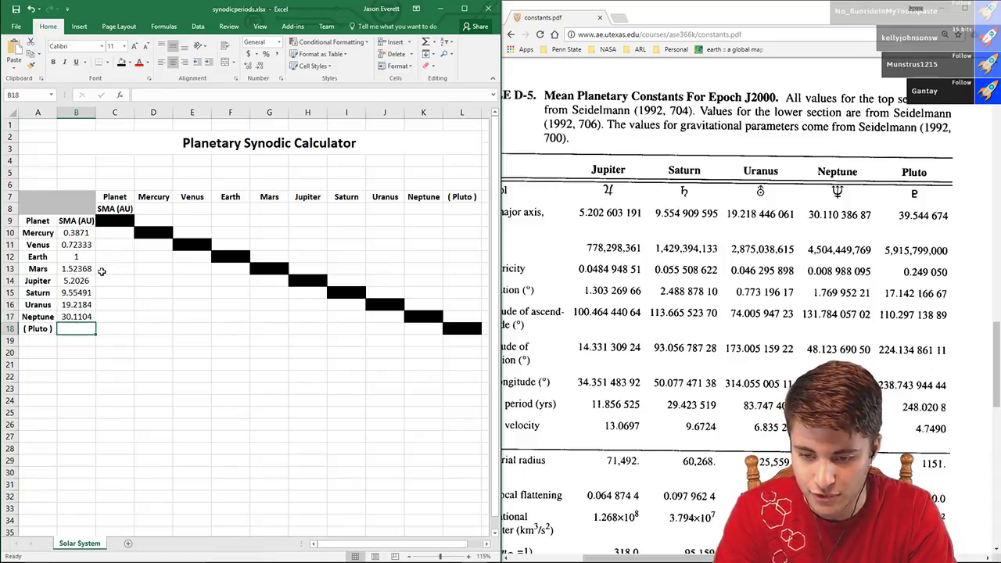
text(3)
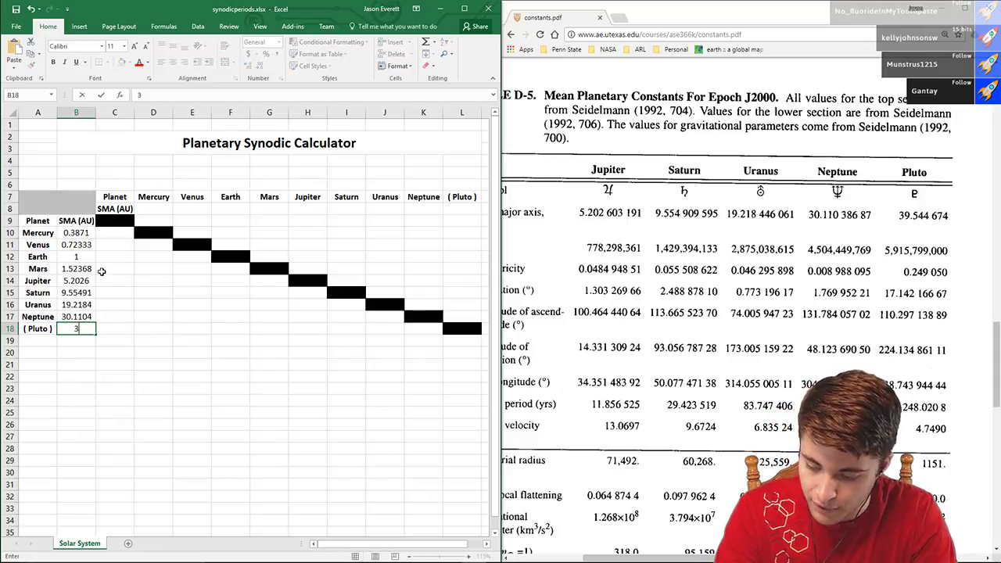
text(9.544674)
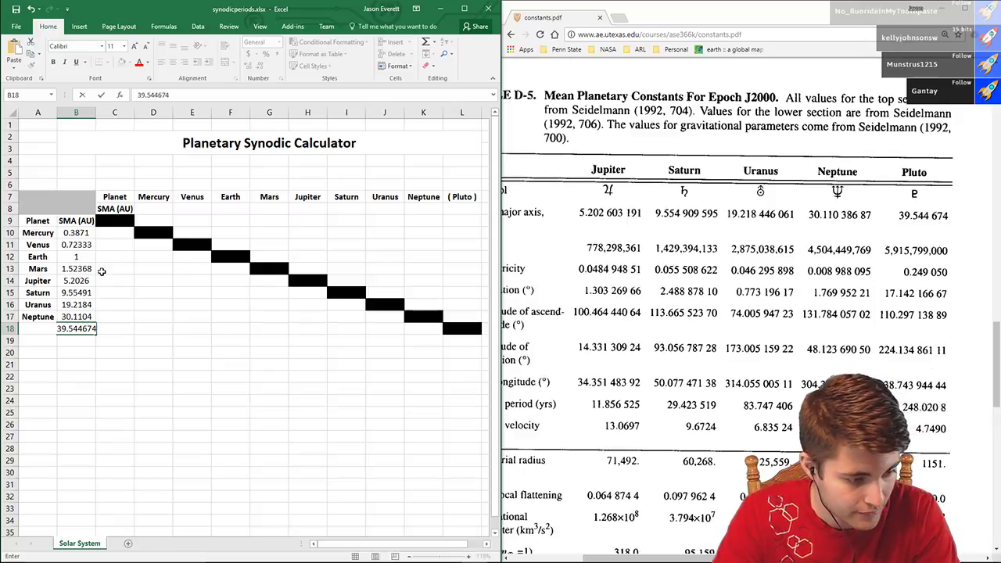
key(Right)
- Copy Mercury's semimajor axis from B10 into D8, under the Mercury column heading
key(Right)
key(Right)
key(Up)
key(Up)
key(Up)
key(Up)
key(Up)
key(Up)
key(Up)
key(Up)
key(Up)
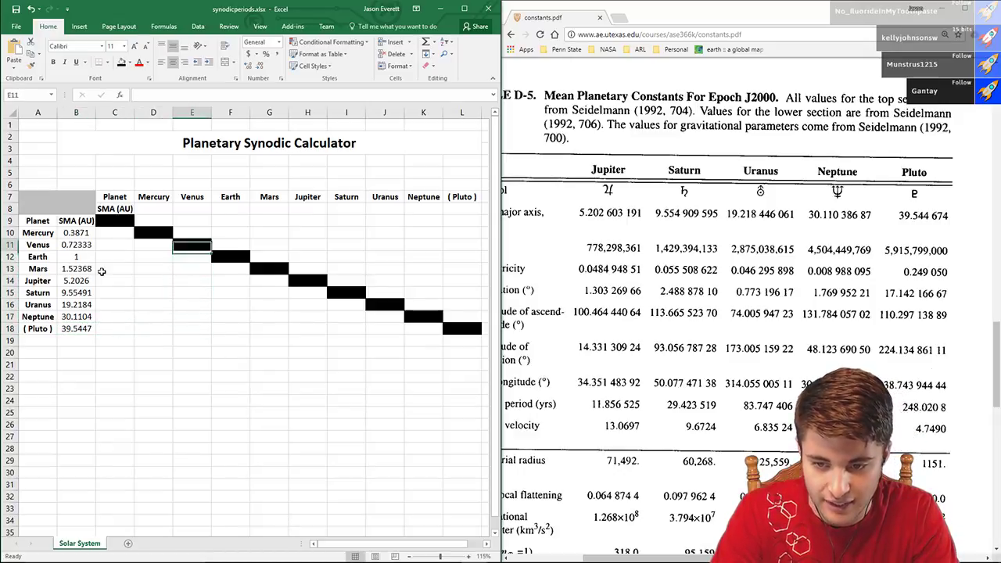
key(Up)
key(Left)
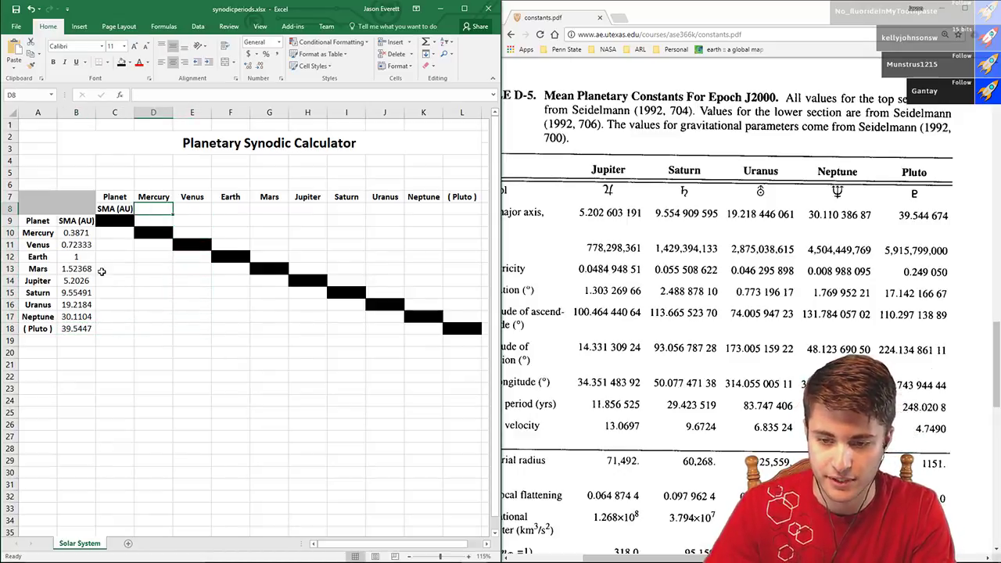
click(62, 255)
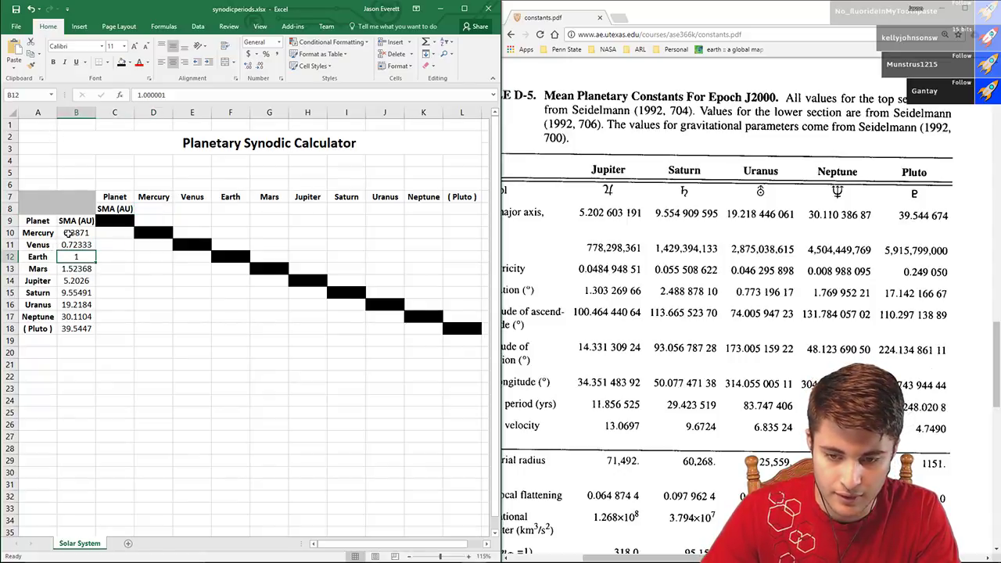
click(68, 233)
key(ctrl+c)
click(157, 209)
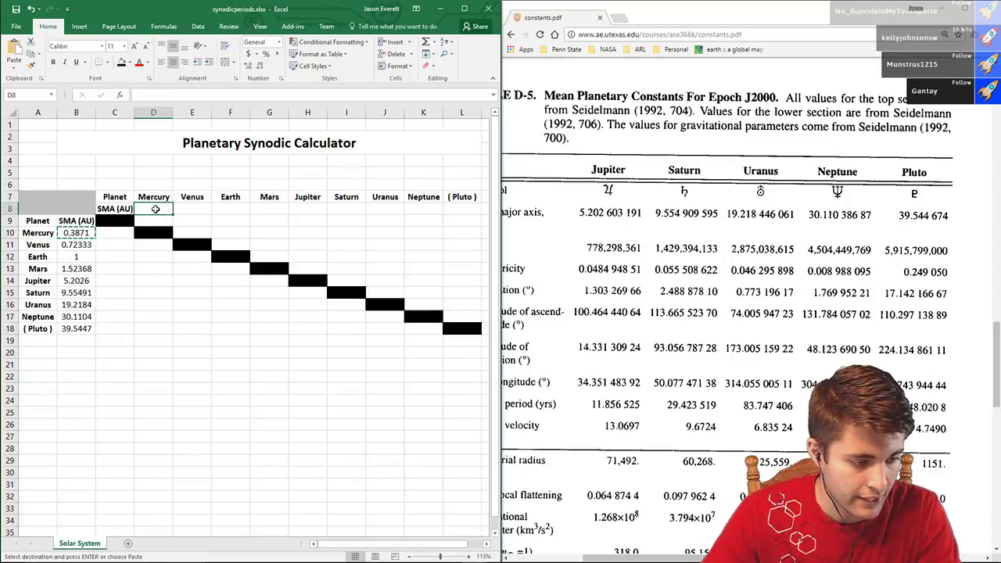
key(ctrl+v)
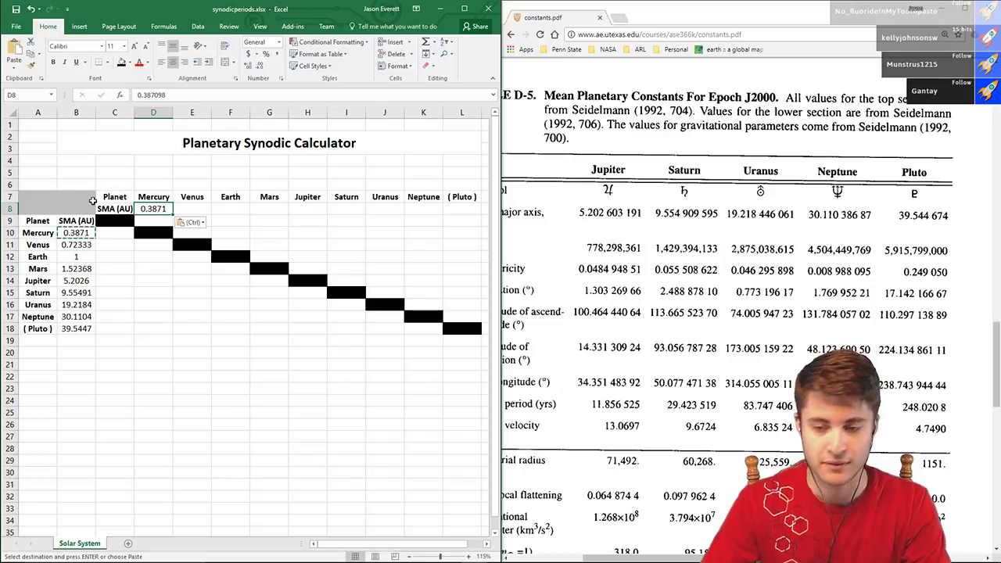
- Copy the semimajor axes of Venus and Earth from B11 and B12 into E8 and F8 of the SMA row
click(87, 245)
key(ctrl+c)
click(191, 209)
key(ctrl+v)
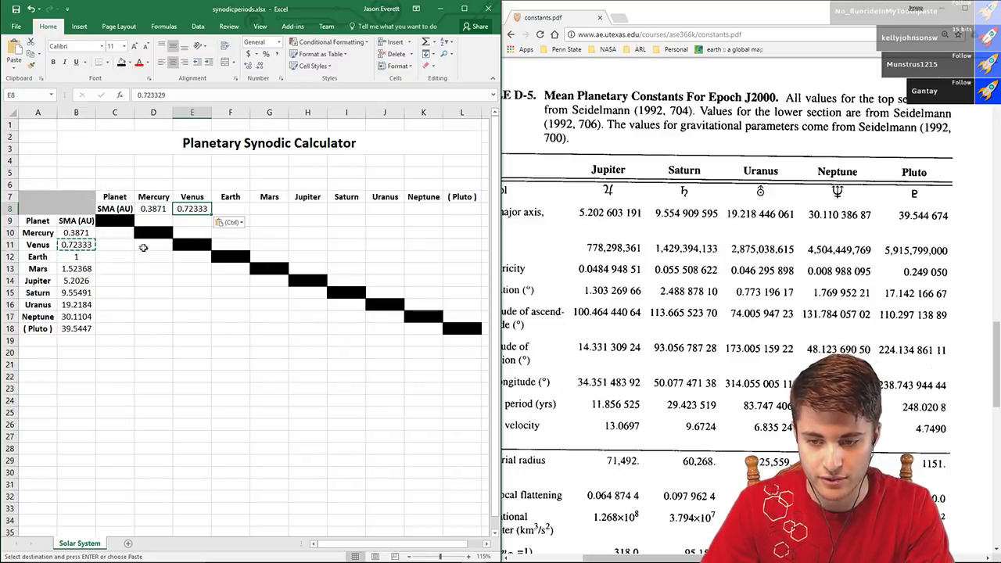
click(79, 256)
key(ctrl+c)
click(230, 209)
key(ctrl+v)
- Copy the semimajor axes of Mars and Jupiter from B13 and B14 into G8 and H8 of the SMA row
click(76, 268)
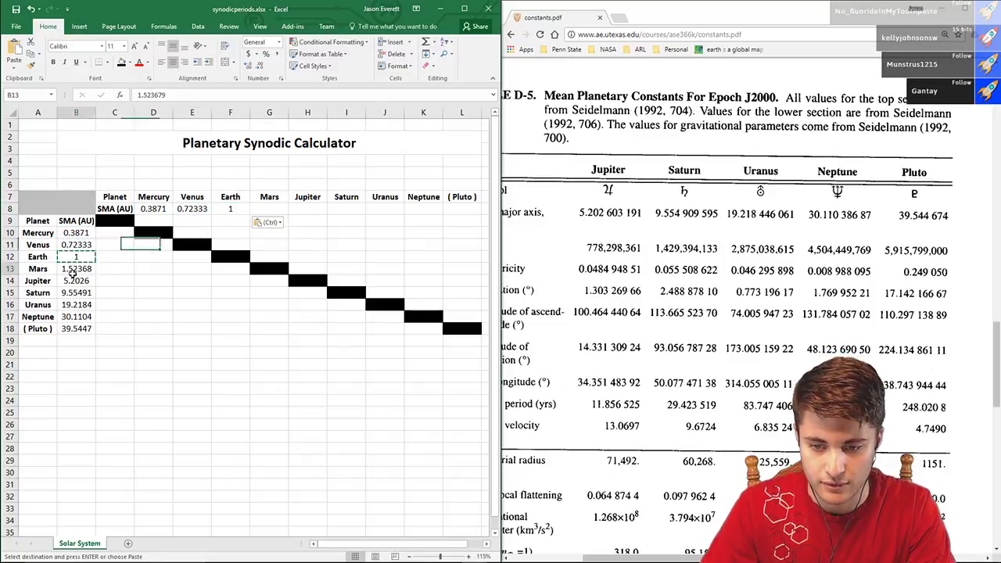
key(ctrl+c)
click(269, 209)
key(ctrl+v)
click(76, 281)
key(ctrl+c)
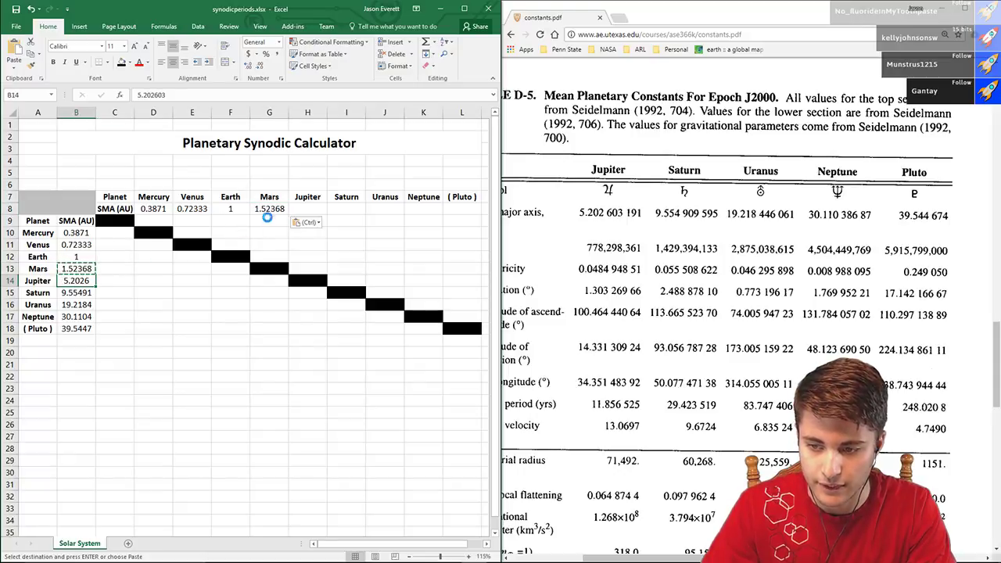
click(308, 209)
key(ctrl+v)
- Copy the semimajor axes of Saturn and Uranus from B15 and B16 into I8 and J8 of the SMA row
click(76, 292)
key(ctrl+c)
click(347, 209)
key(ctrl+v)
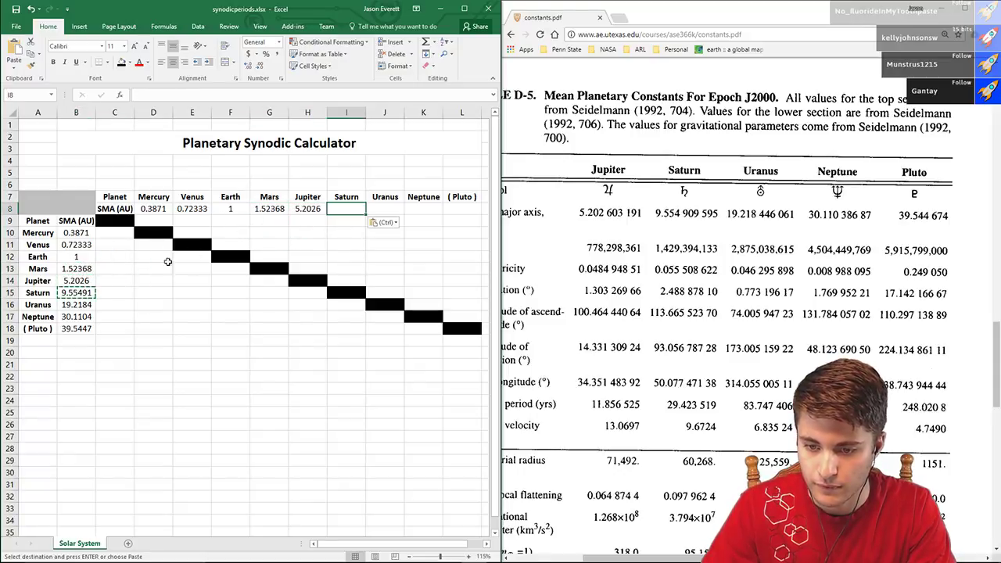
click(82, 304)
key(ctrl+c)
click(384, 208)
key(ctrl+v)
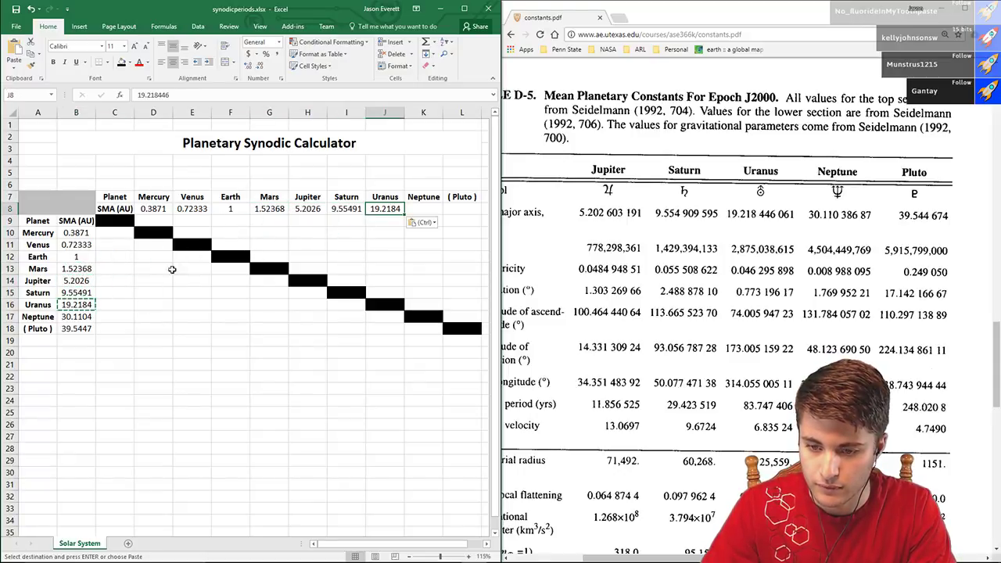
- Copy the semimajor axes of Neptune and Pluto from B17 and B18 into K8 and L8 of the SMA row
click(75, 316)
key(ctrl+c)
click(423, 209)
key(ctrl+v)
click(75, 328)
key(ctrl+c)
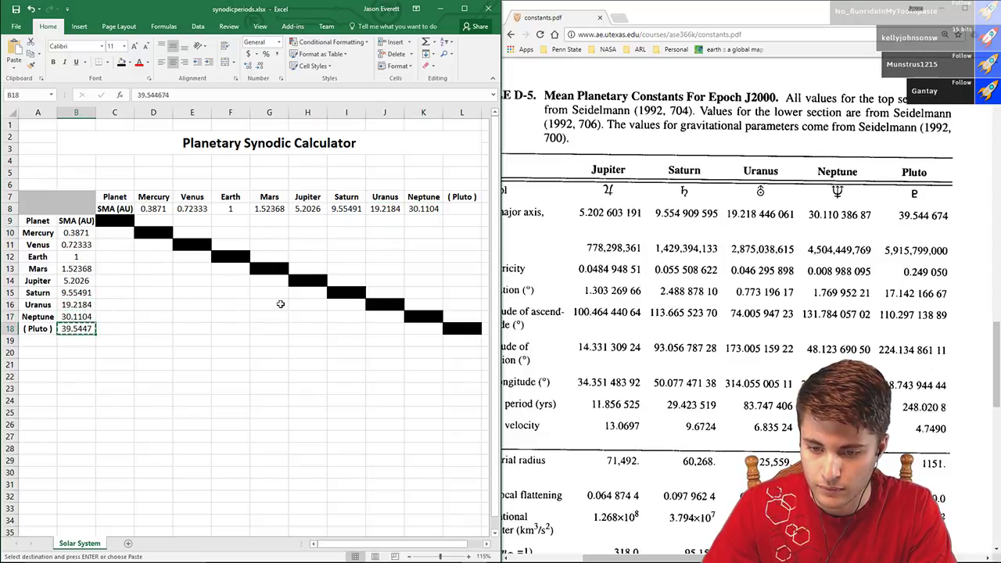
click(461, 207)
key(ctrl+v)
click(410, 182)
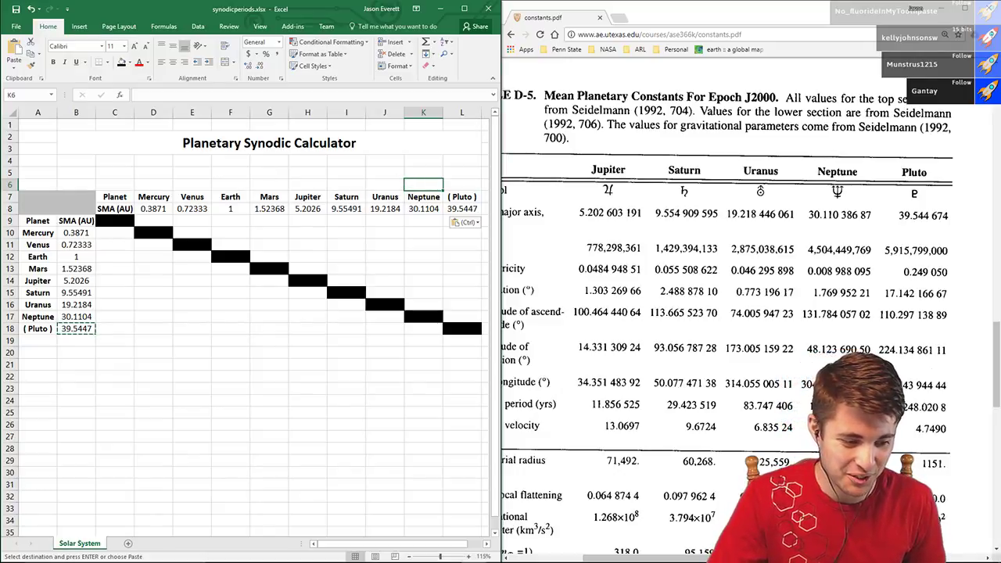
- Cancel the pending copy of Pluto's semimajor axis in B18
key(alt+Tab)
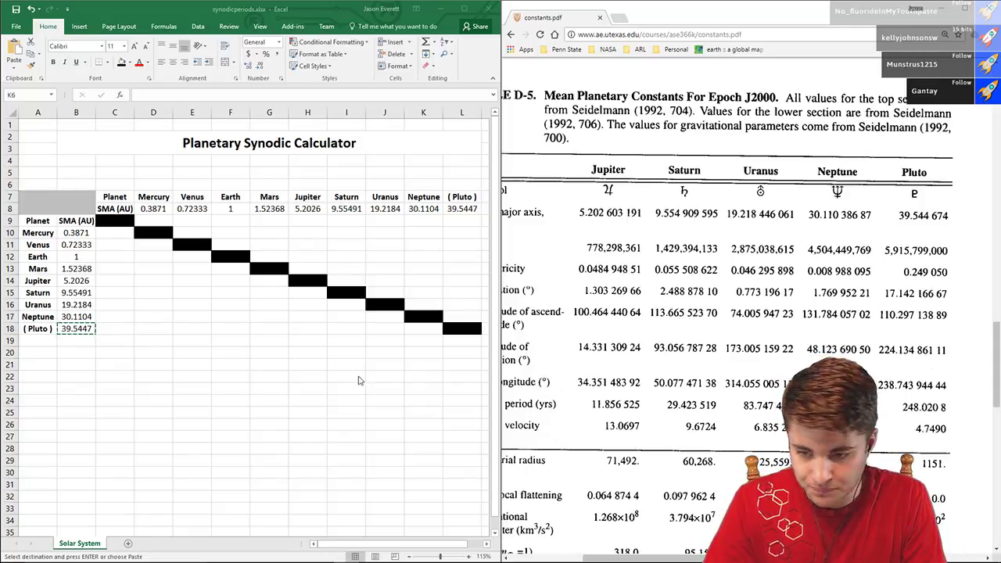
click(76, 328)
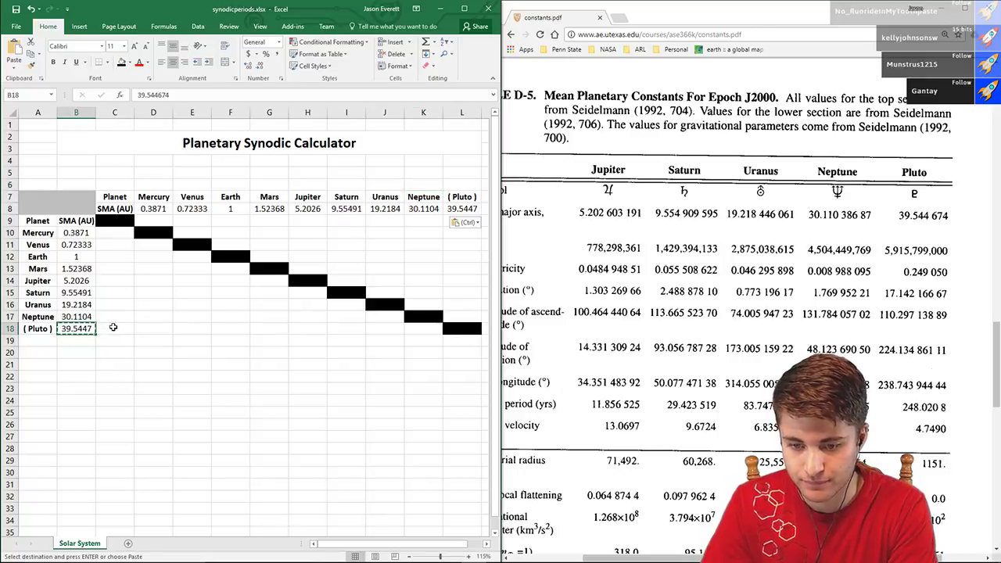
key(Escape)
click(181, 282)
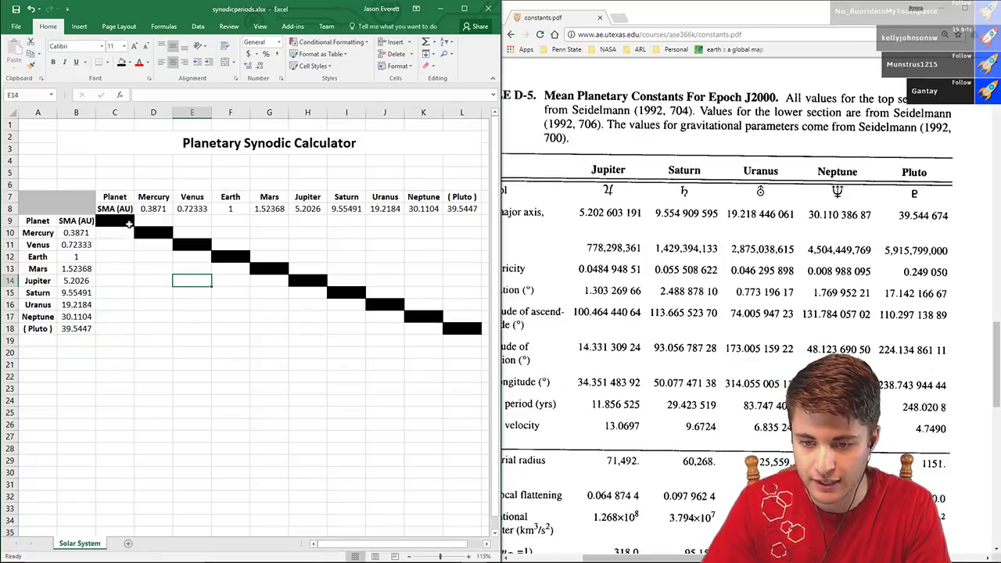
- Format the semimajor axis values in B10:B18 and D8:L8 to show three decimal places
drag(84, 233, 88, 329)
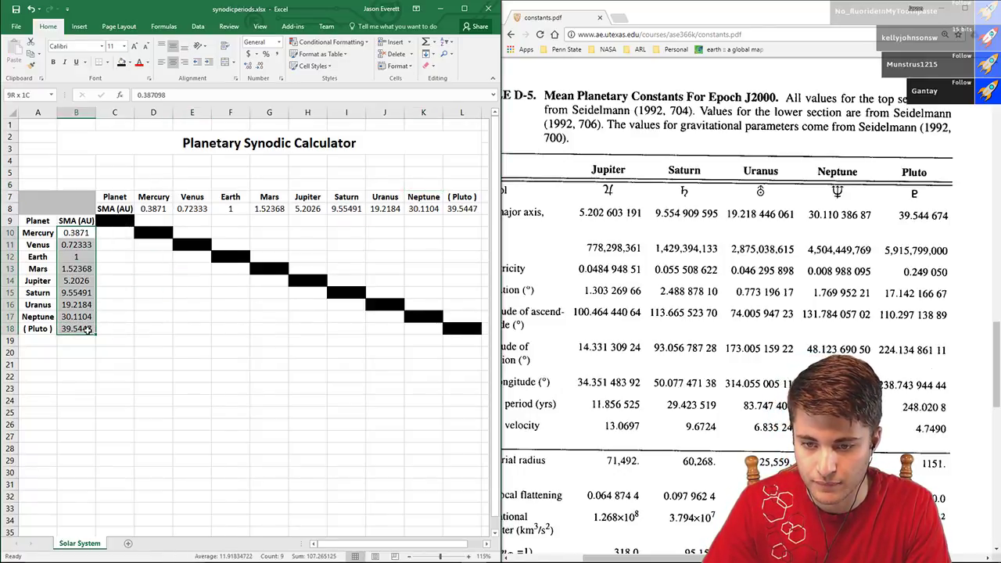
drag(141, 208, 458, 208)
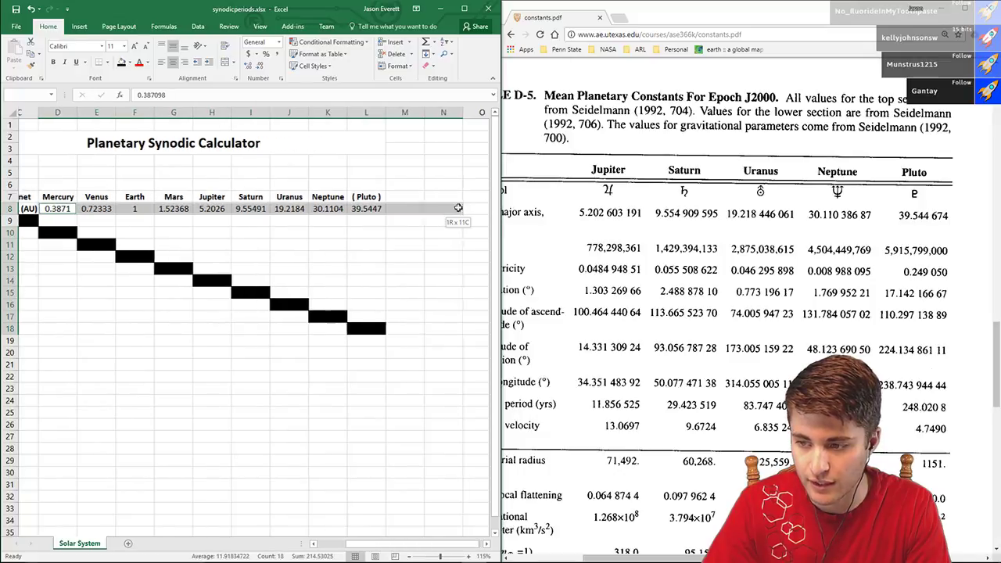
drag(368, 544, 336, 543)
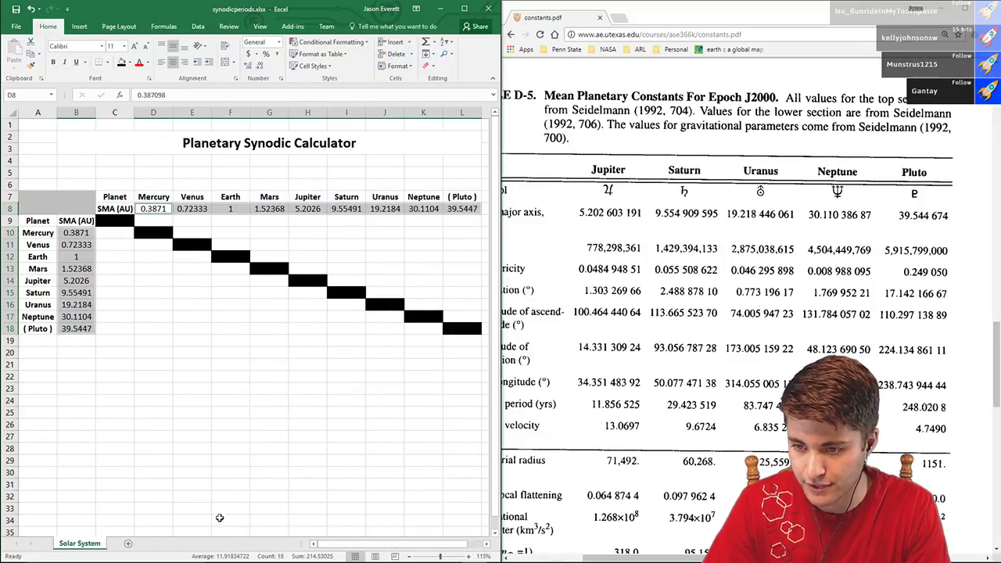
click(251, 66)
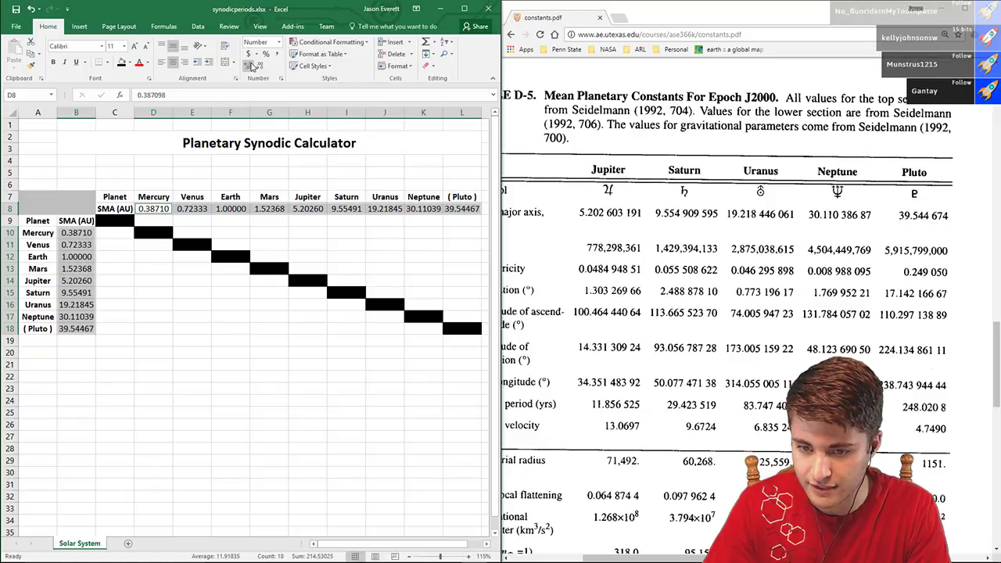
click(257, 67)
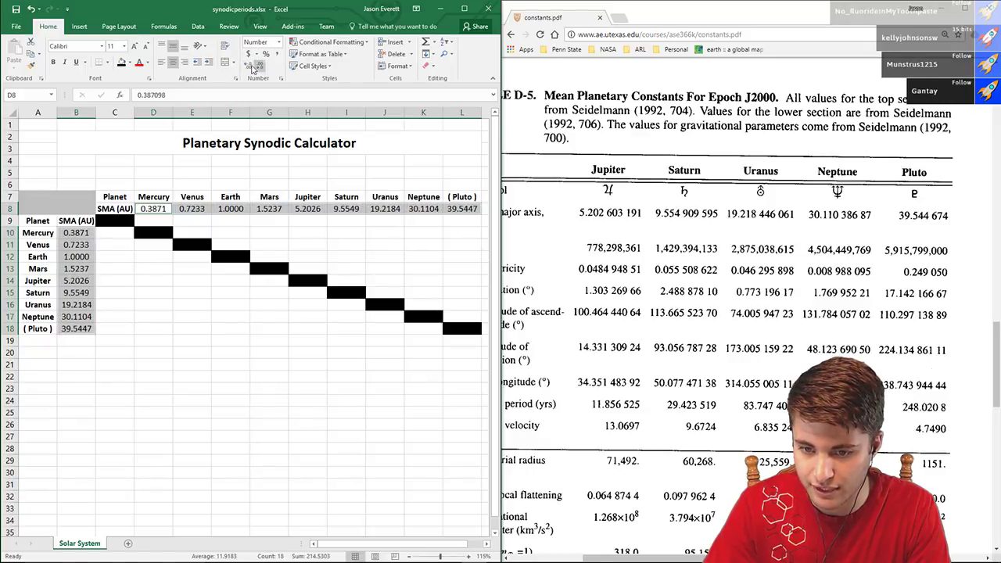
click(248, 67)
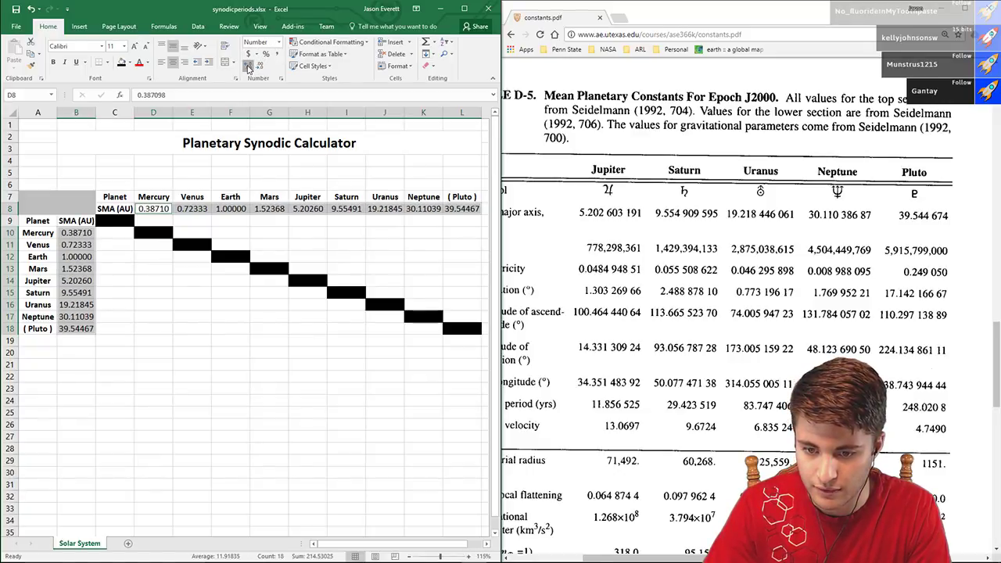
click(248, 68)
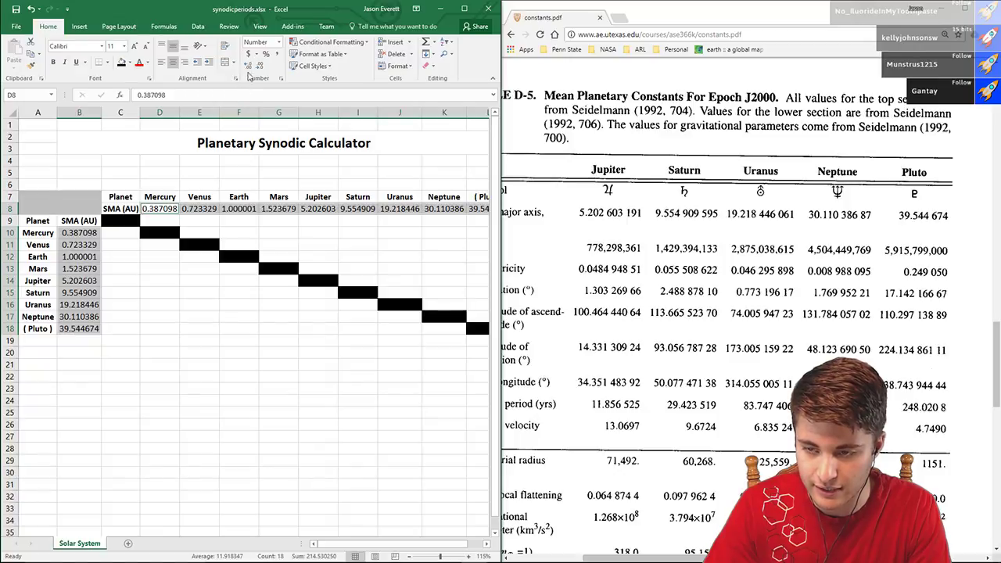
click(260, 67)
click(260, 67)
click(260, 67)
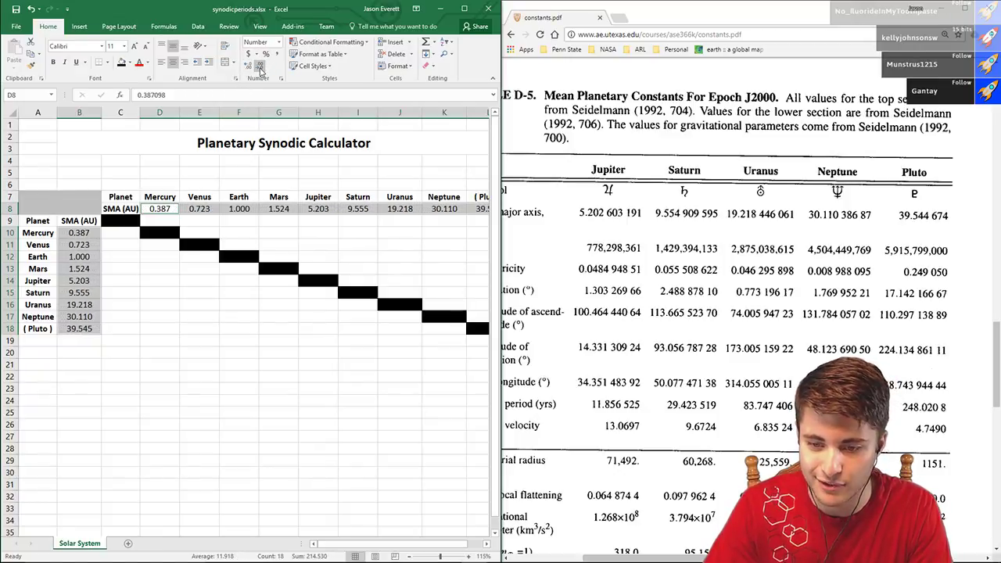
- Narrow columns B and D slightly around their shortened values
click(186, 150)
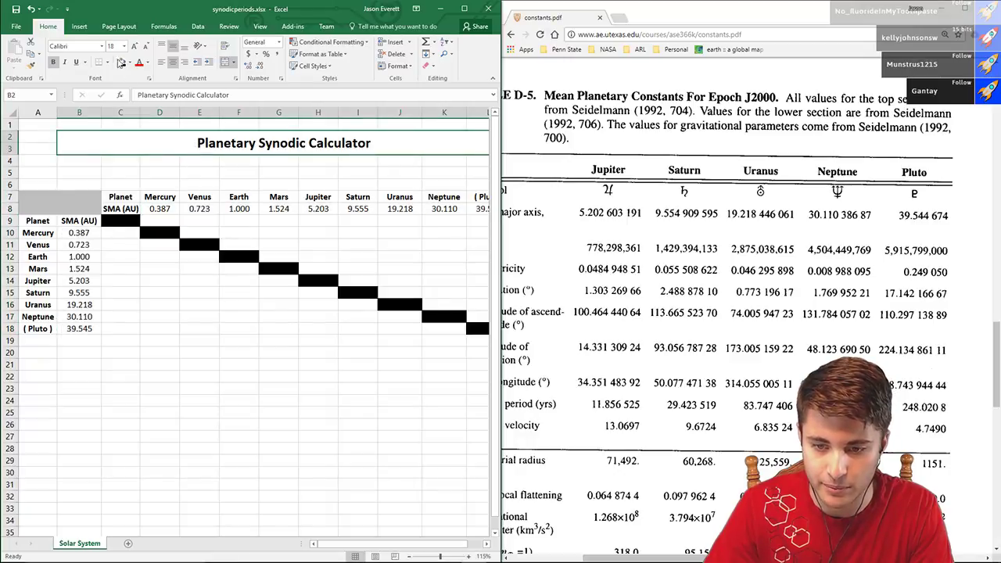
click(270, 281)
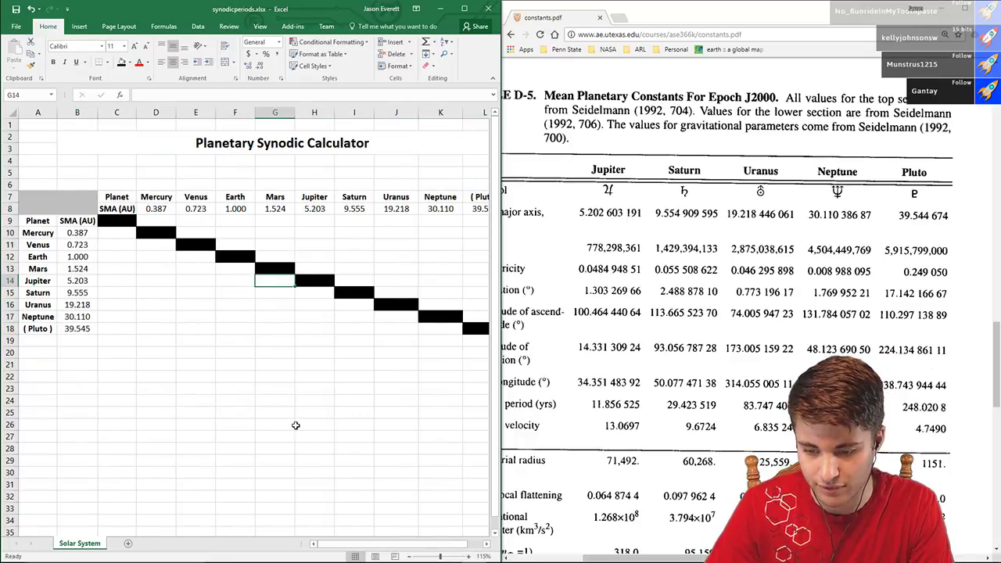
drag(176, 109, 213, 113)
click(231, 305)
click(234, 418)
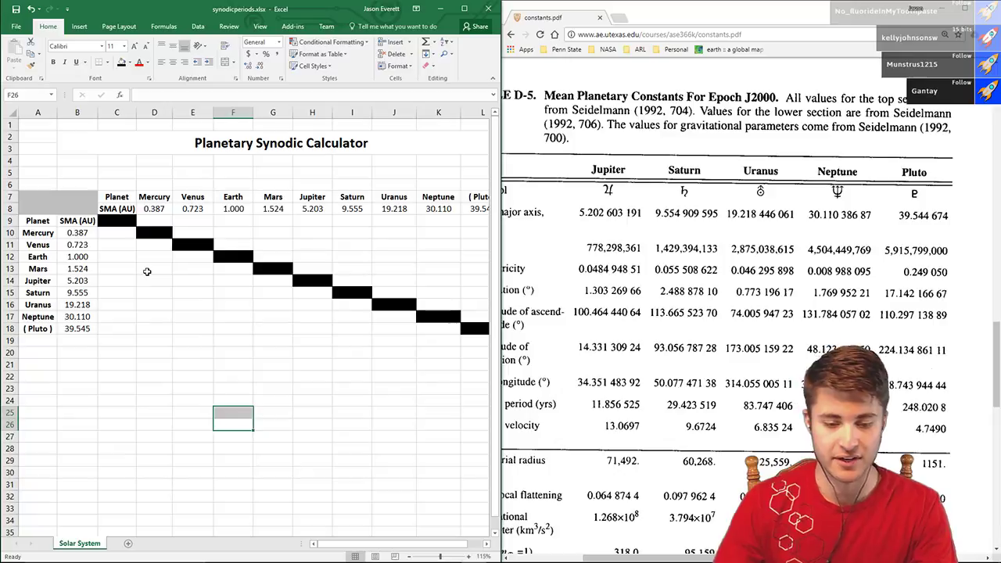
click(116, 233)
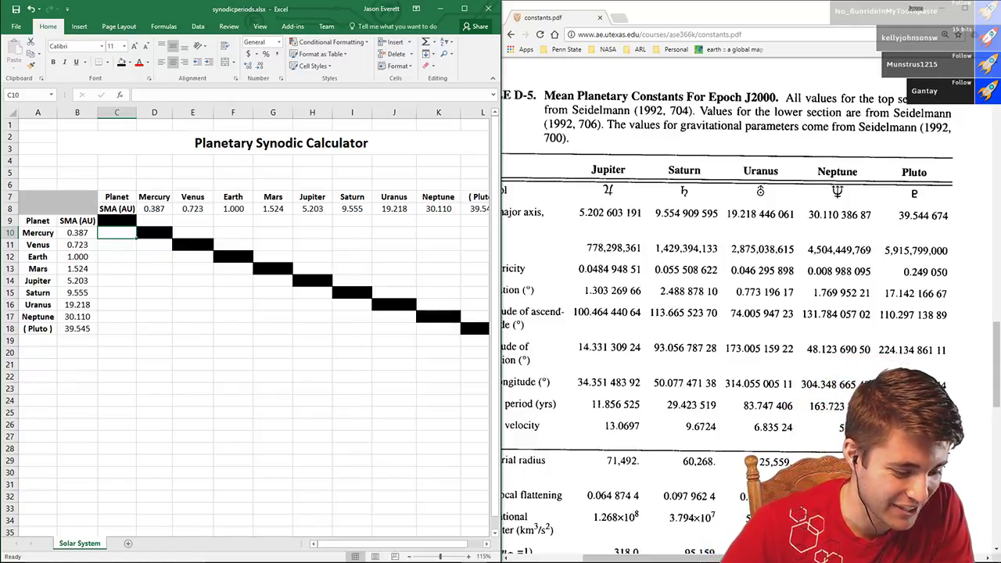
key(alt+Tab)
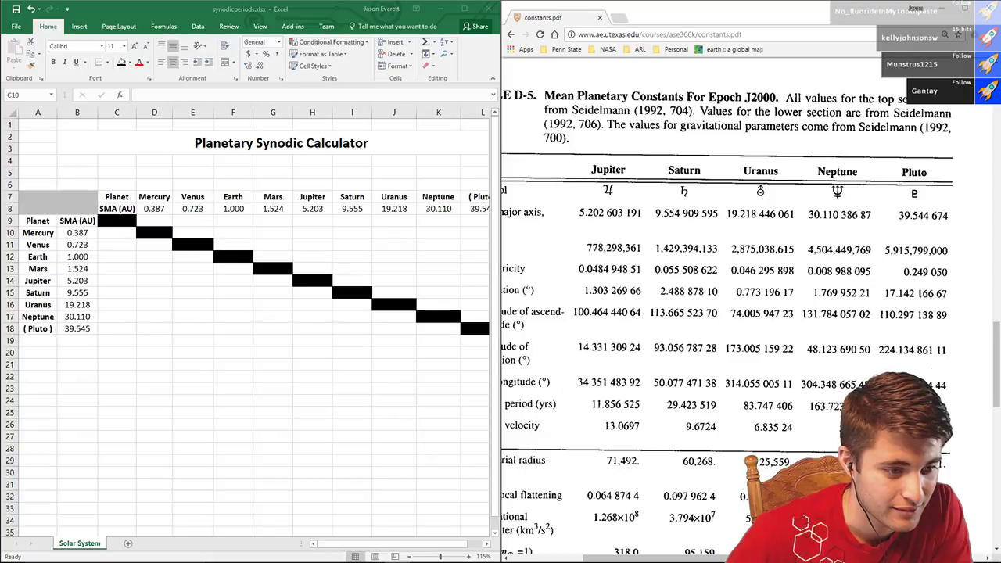
click(117, 232)
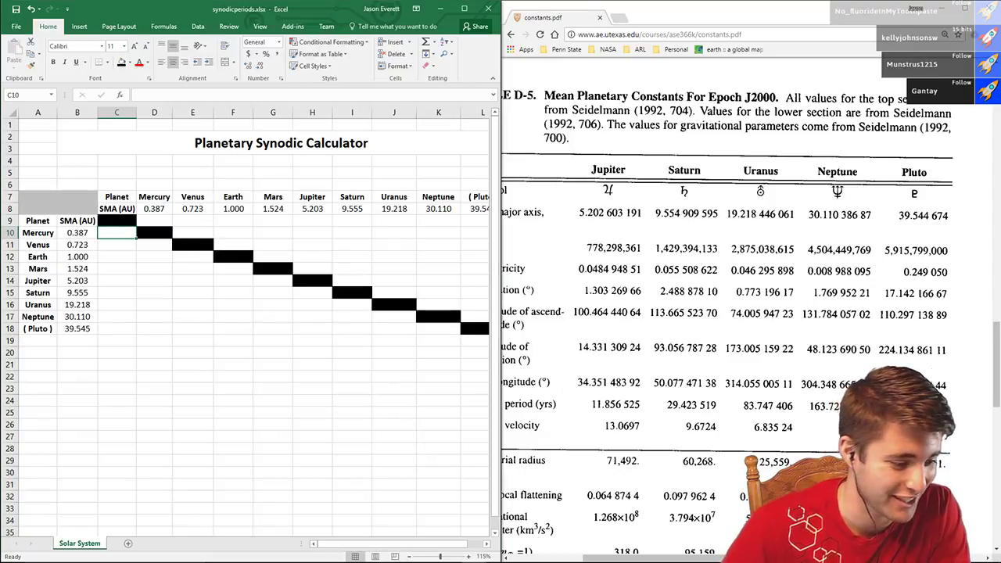
click(273, 269)
click(154, 268)
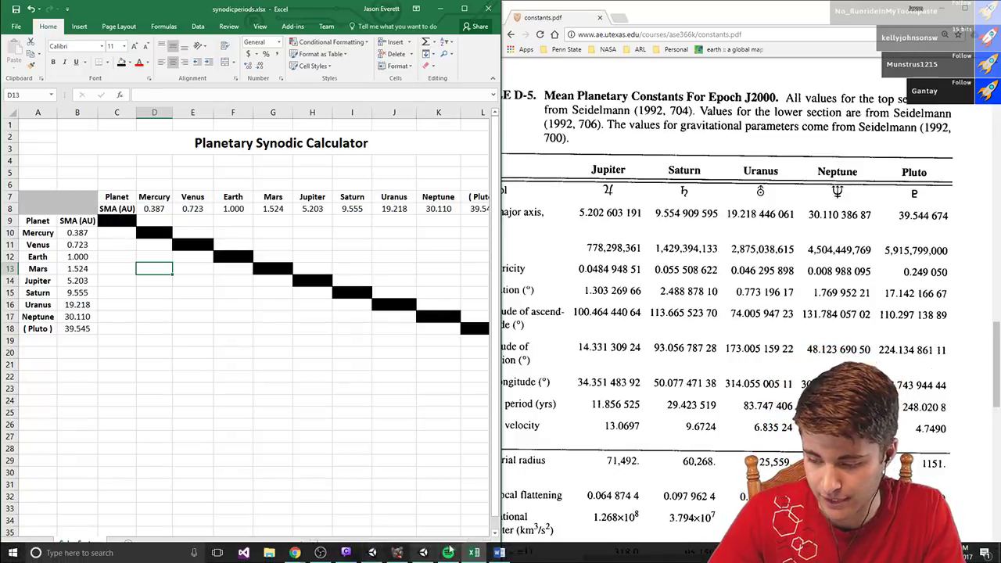
- Switch to the blank Word document and insert the equation 1/S = 1/(1/P_1 - 1/P_2)
click(490, 552)
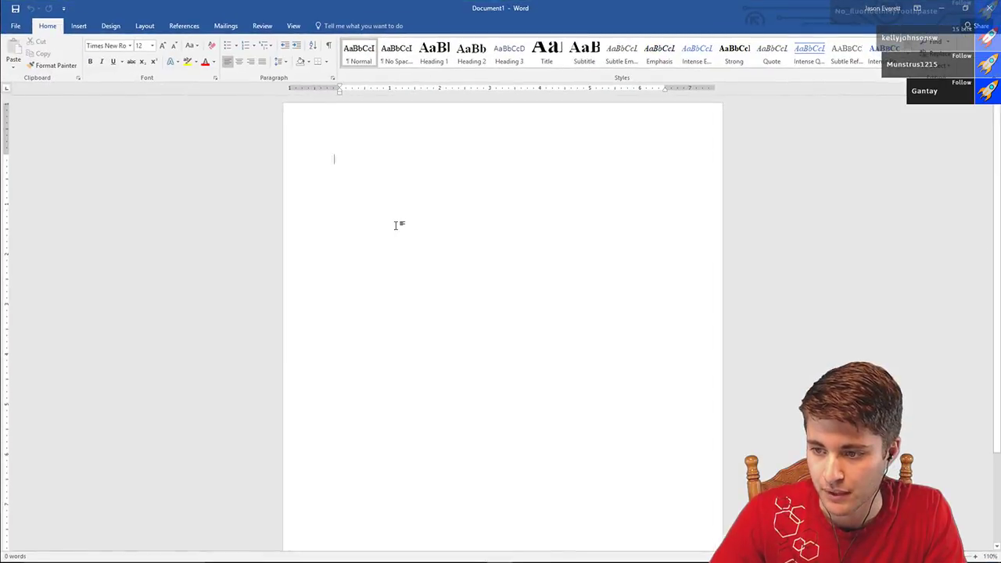
ctrl+scroll(384, 245, up, 3)
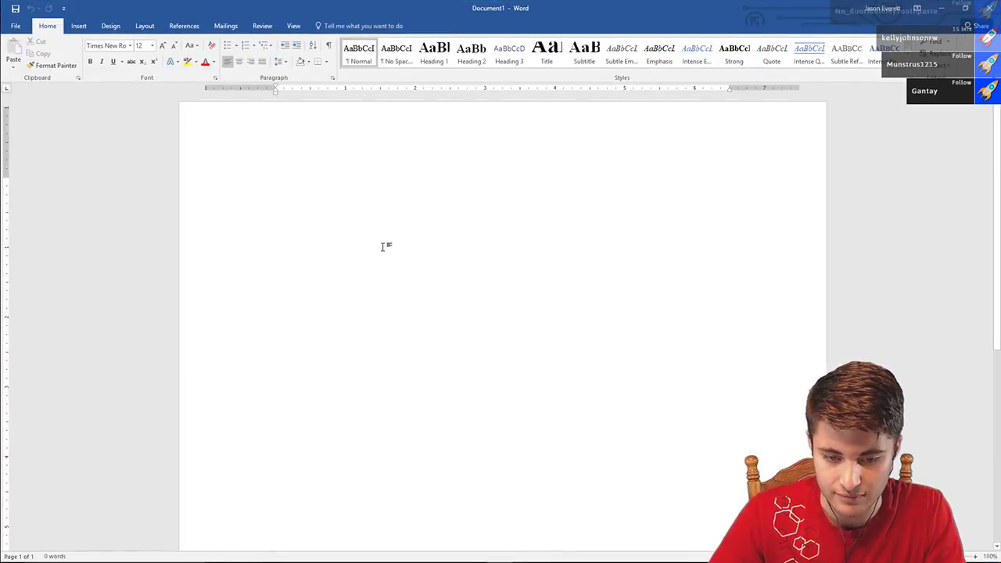
ctrl+scroll(384, 246, up, 5)
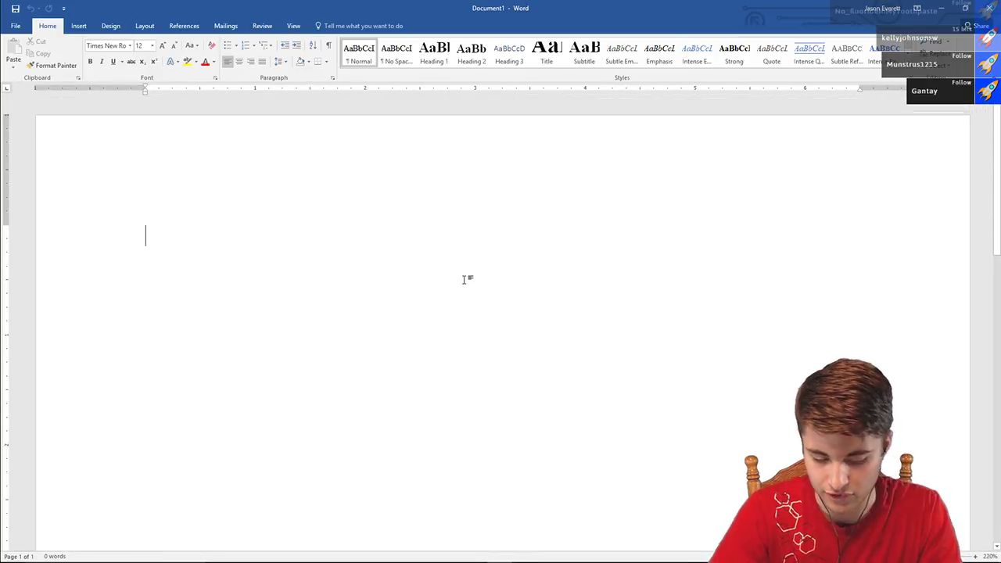
key(alt+equal)
text(1/s =)
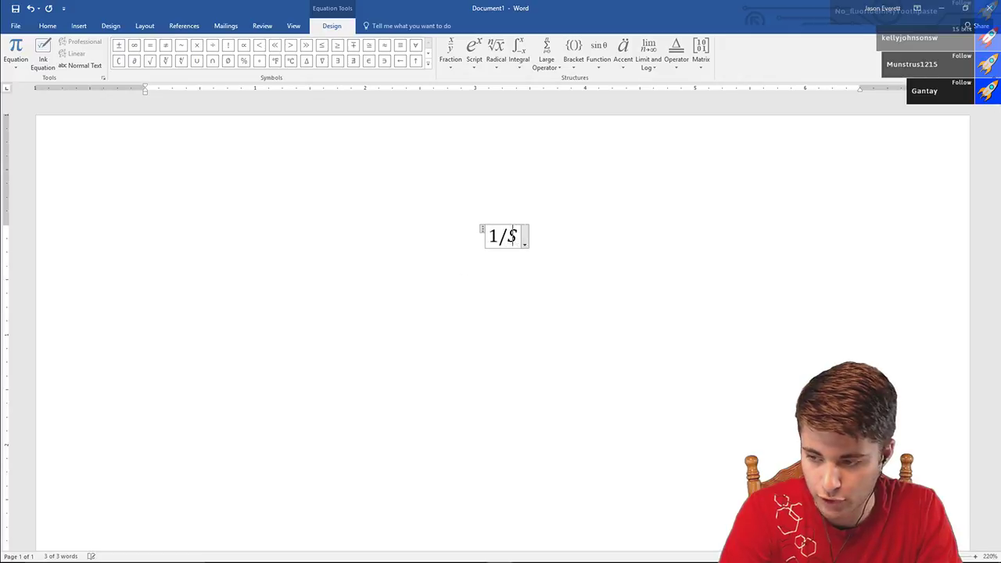
text( 1/)
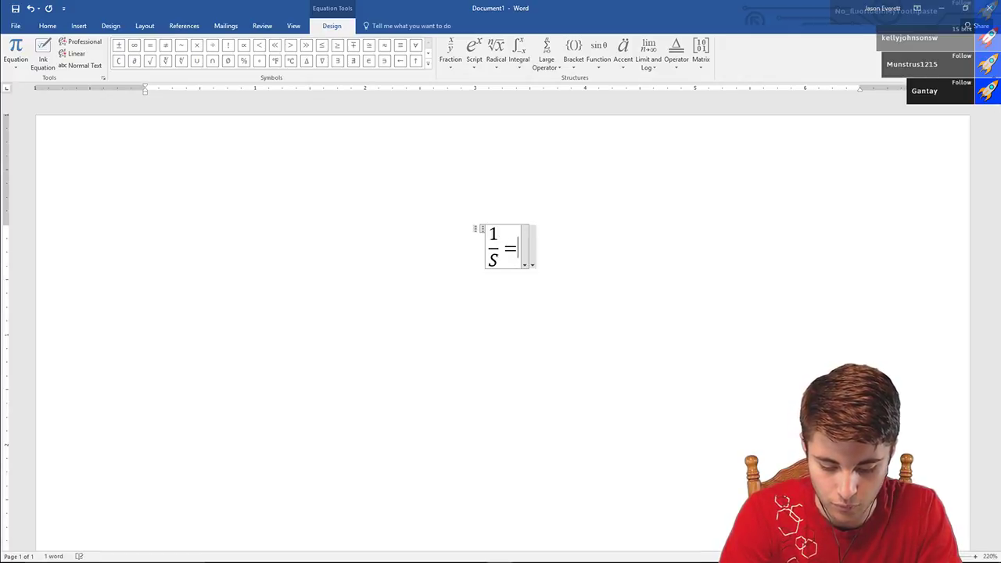
text(()
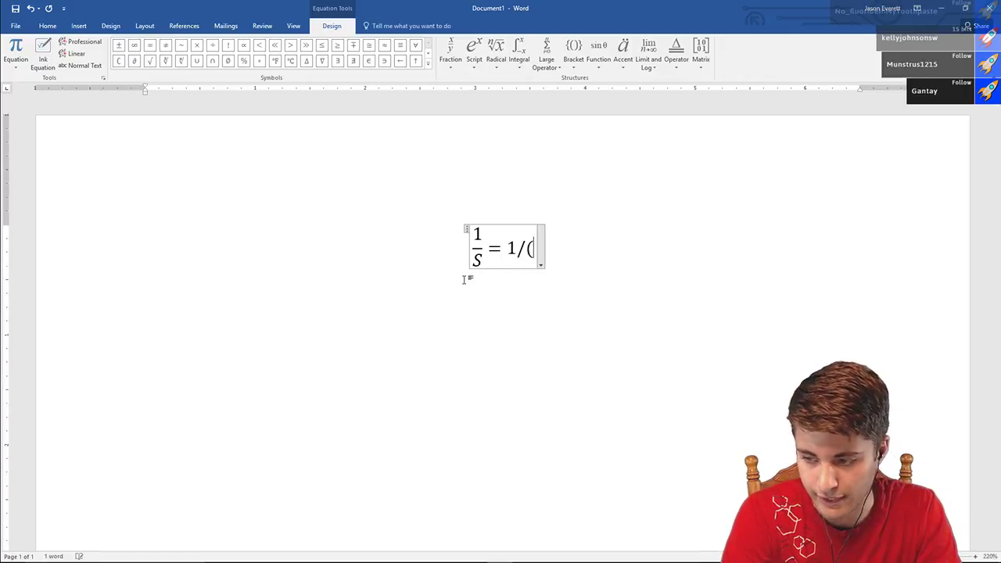
text(1/P_1-1)
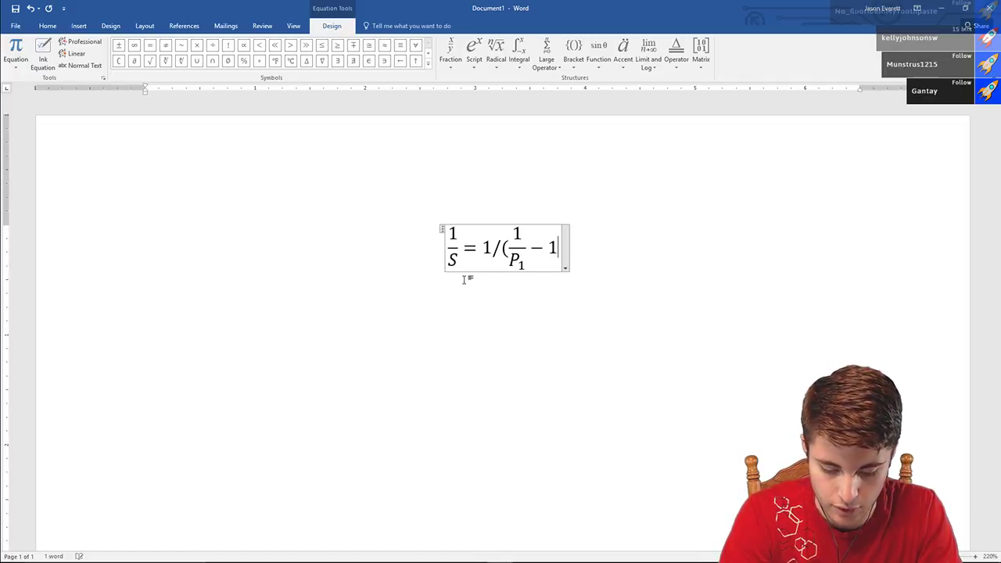
text(/P_2))
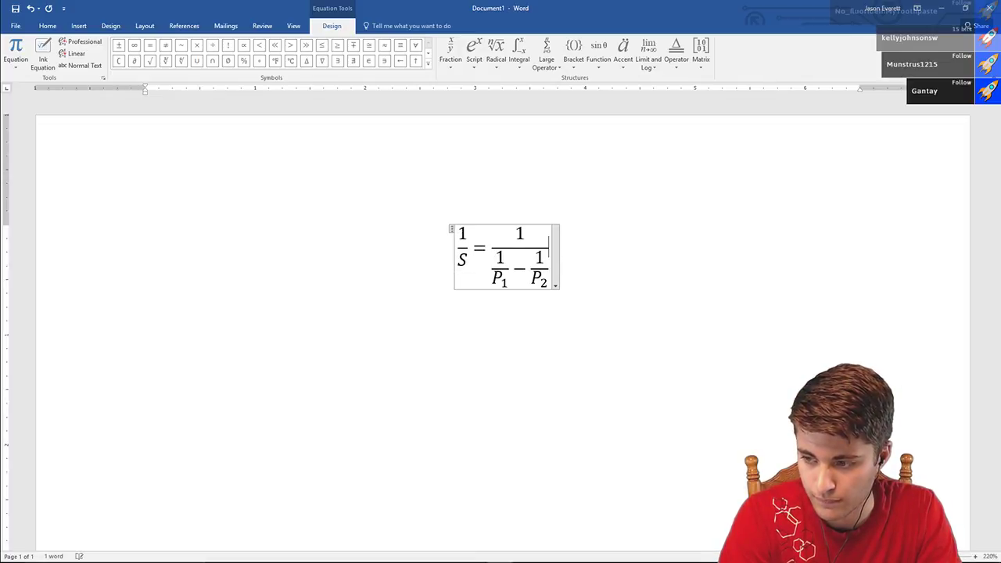
key(Return)
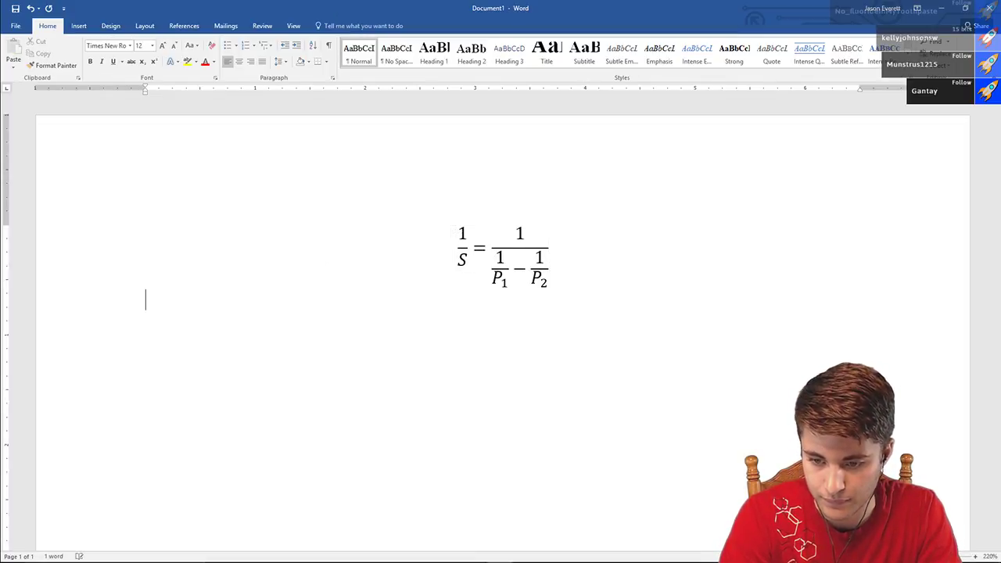
text(w)
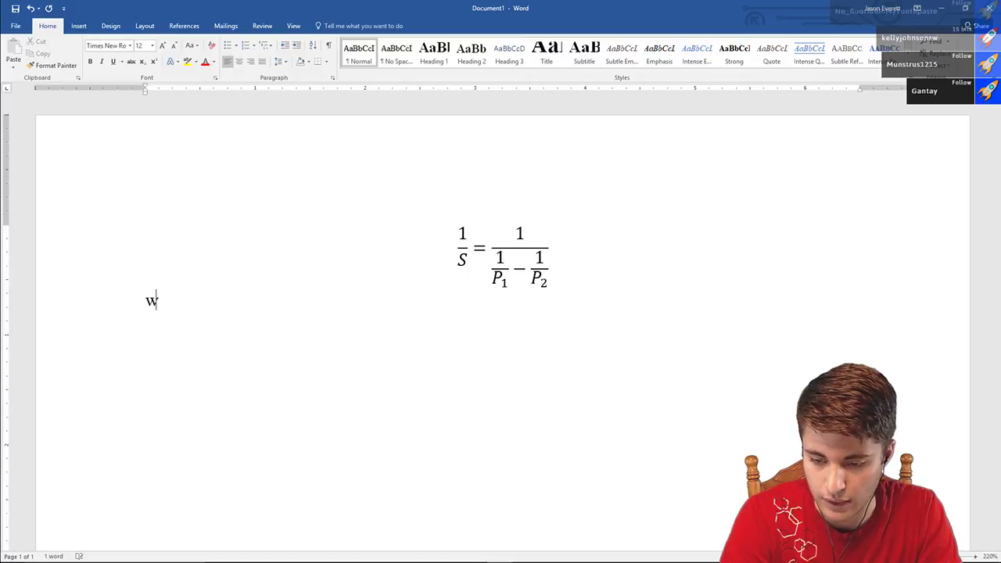
text(here:)
key(Return)
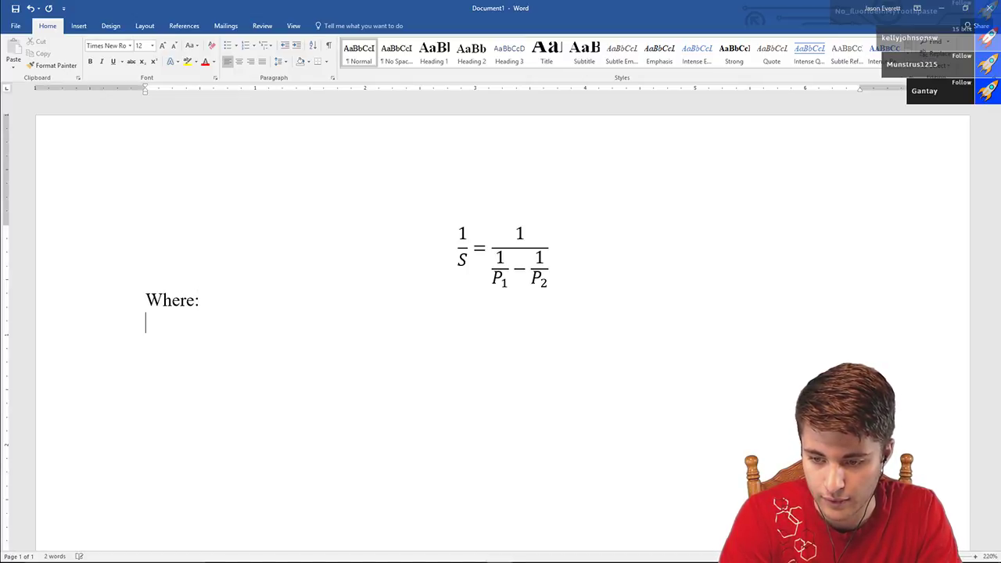
key(BackSpace)
key(BackSpace)
key(BackSpace)
key(BackSpace)
key(BackSpace)
key(BackSpace)
key(BackSpace)
key(BackSpace)
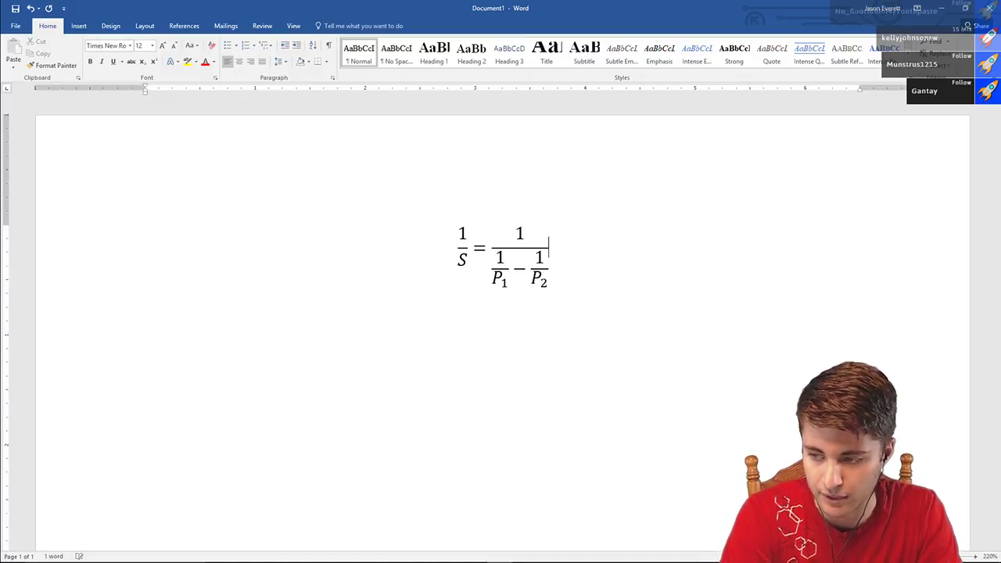
- Extend the synodic period equation with the condition ", where P_1 < P_2", using subscripts for 1 and 2
click(464, 279)
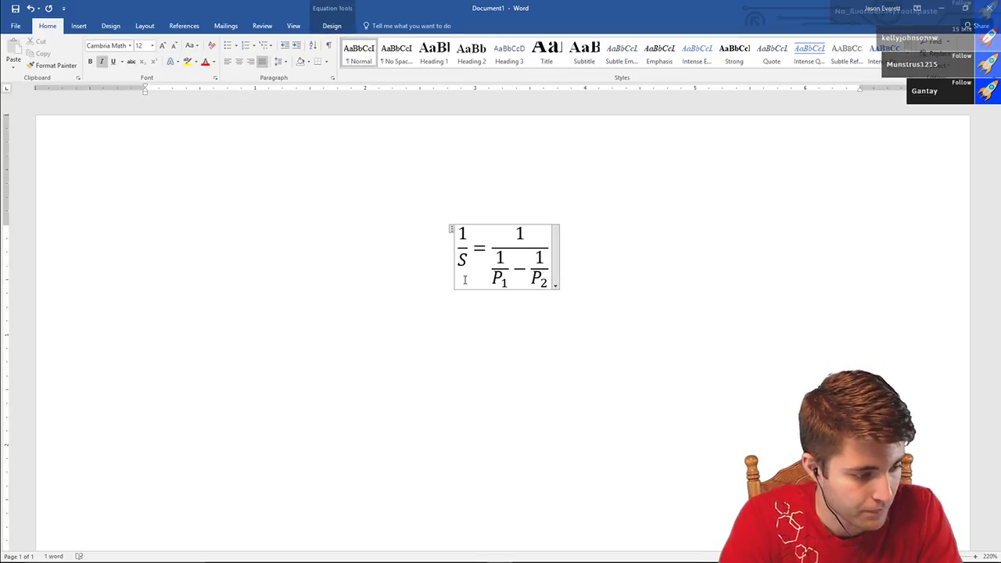
text(, where )
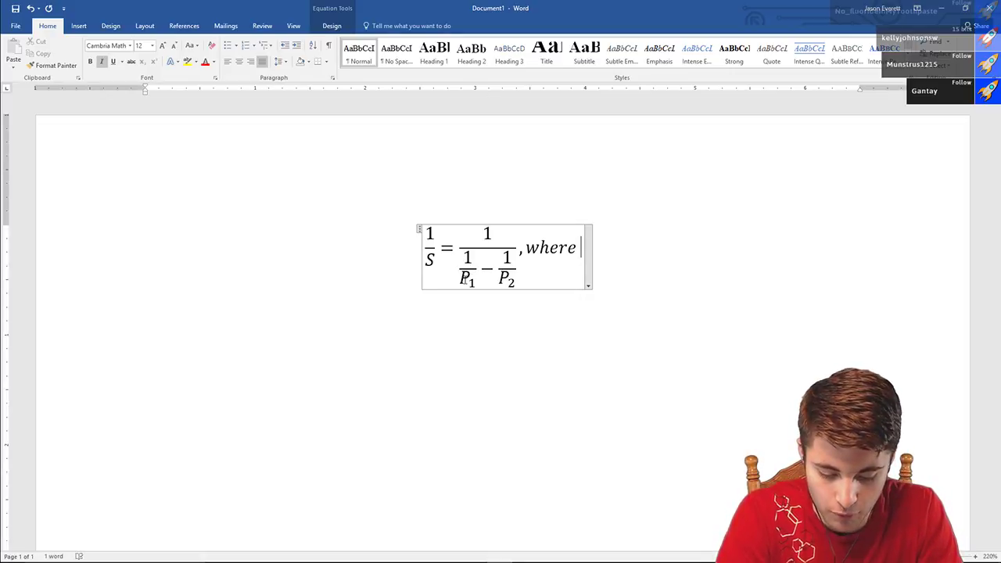
text(P_1)
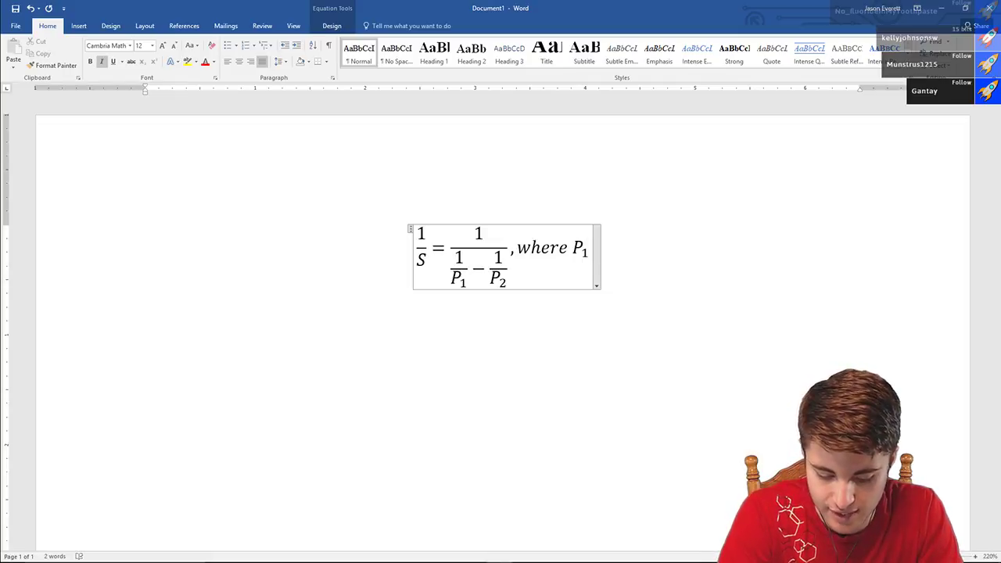
text(<P2)
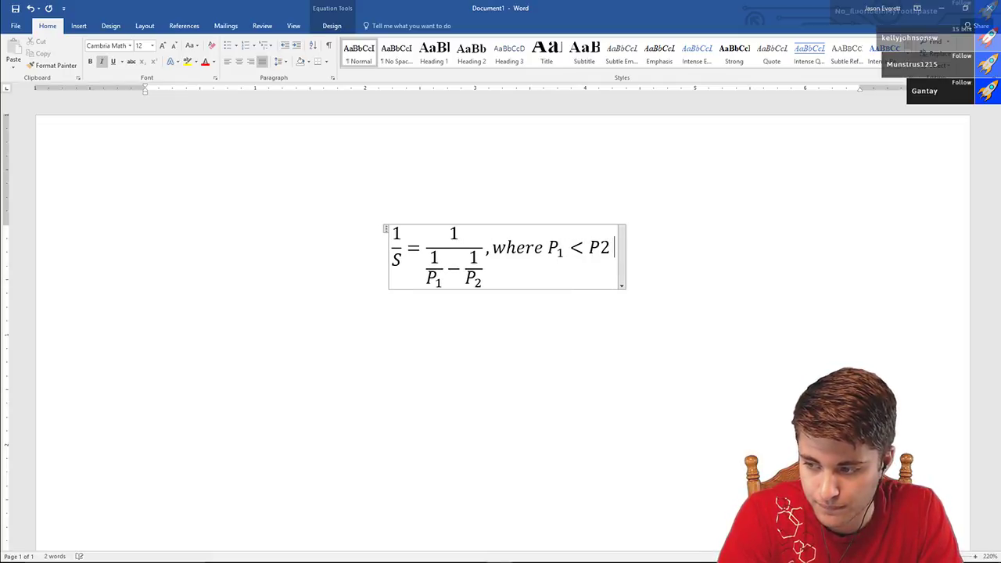
key(BackSpace)
text(_2), where P_1 < P_2 a)
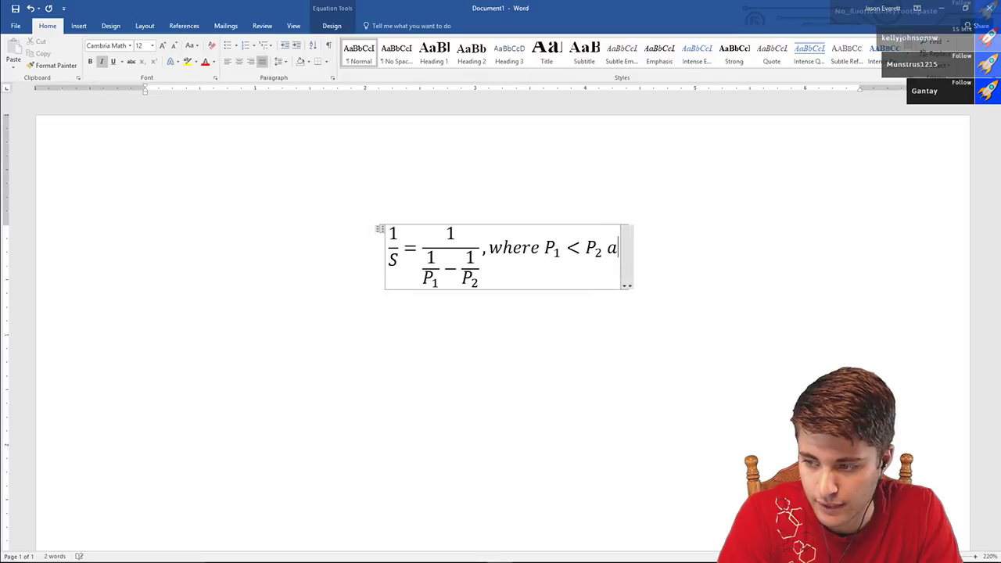
text(nd S =)
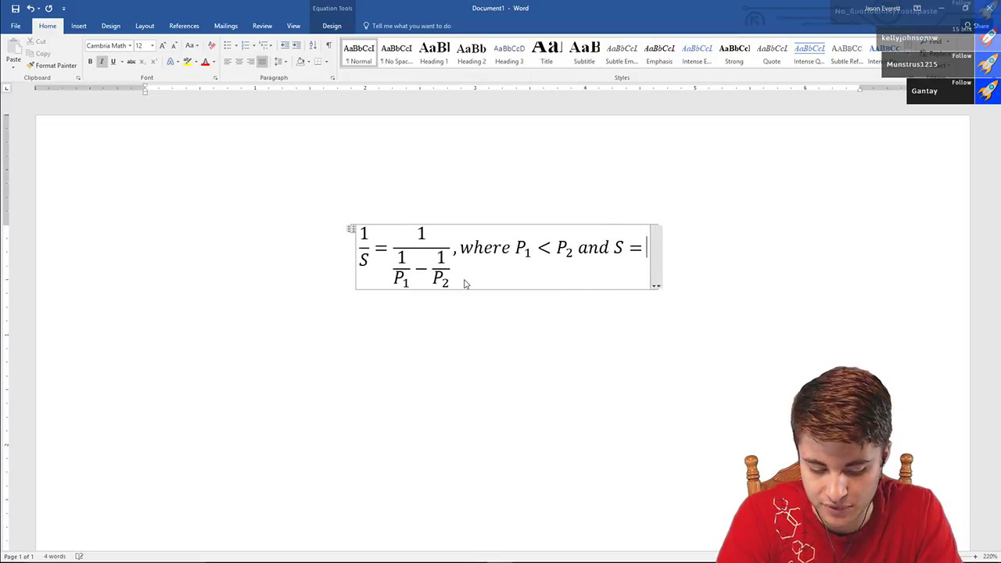
text( synodic period of p)
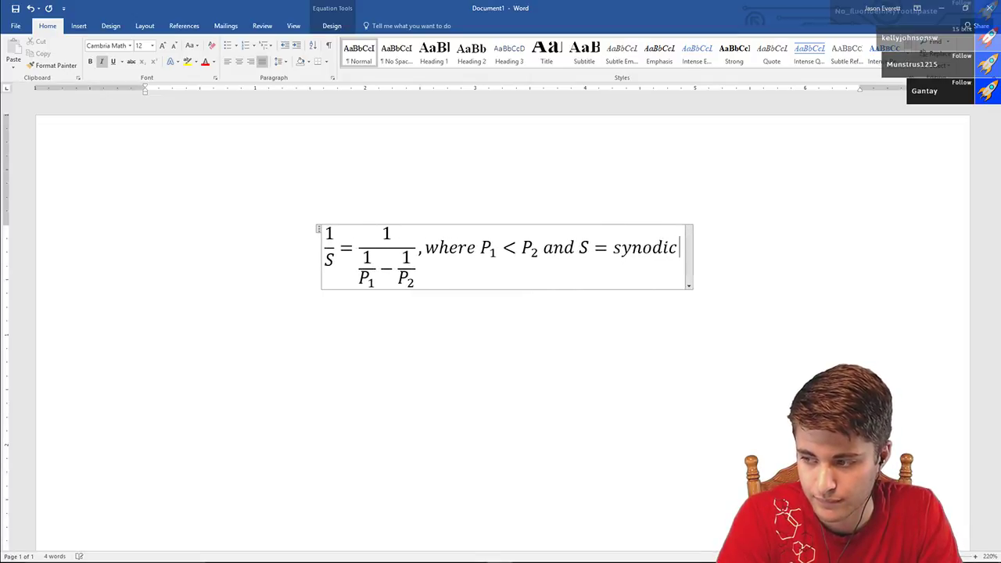
key(BackSpace)
key(BackSpace)
key(BackSpace)
key(BackSpace)
key(BackSpace)
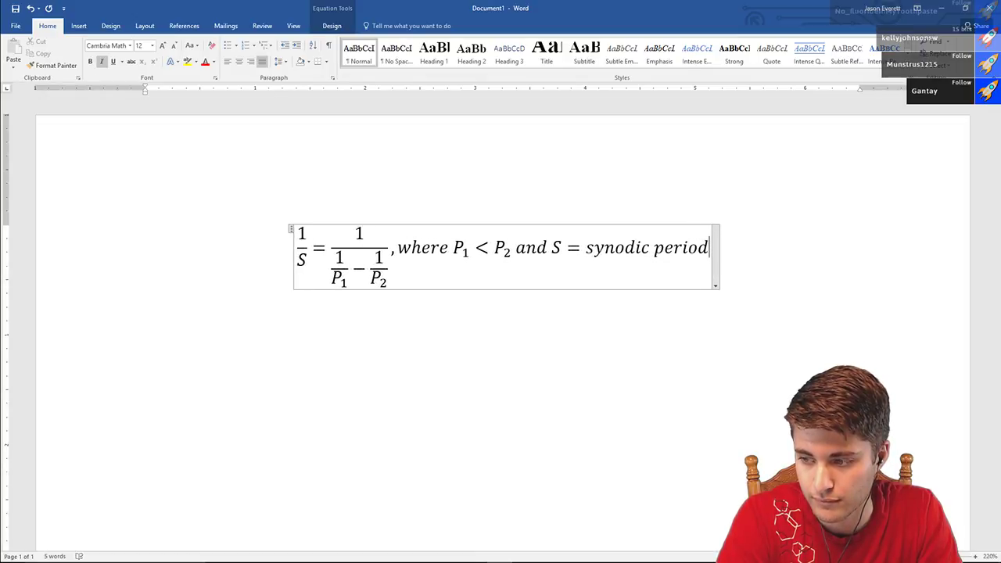
key(BackSpace)
key(BackSpace)
key(BackSpace)
key(BackSpace)
key(BackSpace)
key(BackSpace)
key(BackSpace)
key(BackSpace)
key(BackSpace)
key(BackSpace)
key(BackSpace)
key(BackSpace)
key(BackSpace)
key(BackSpace)
key(BackSpace)
key(BackSpace)
key(BackSpace)
key(BackSpace)
key(BackSpace)
key(BackSpace)
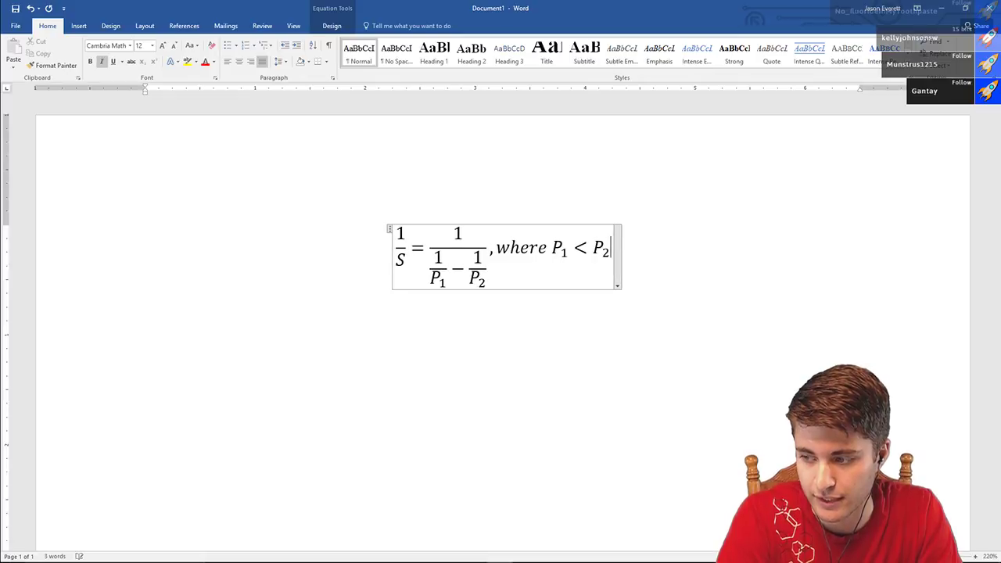
- Insert a table of two columns and three rows below the equation, separated from it by a blank line
key(Return)
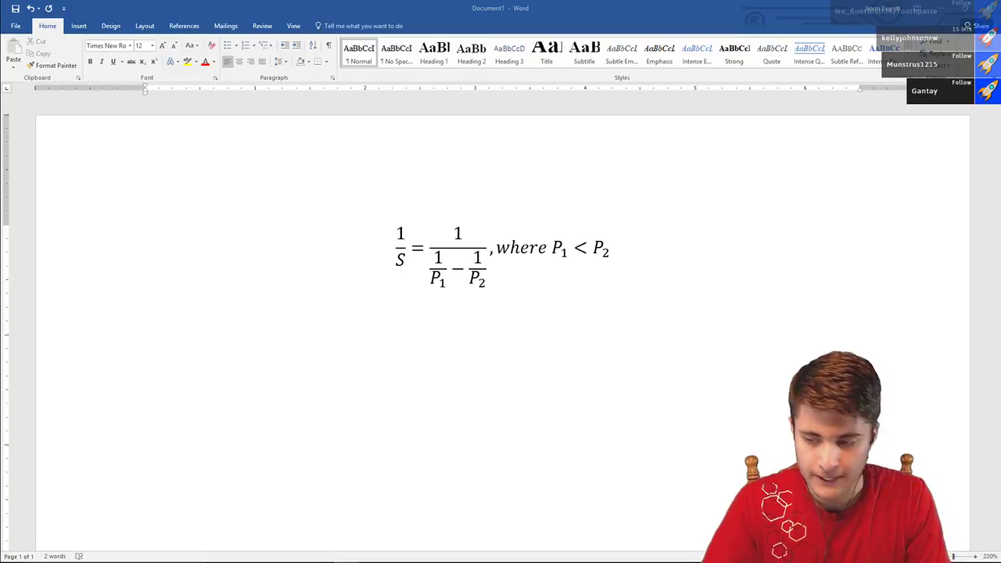
click(545, 306)
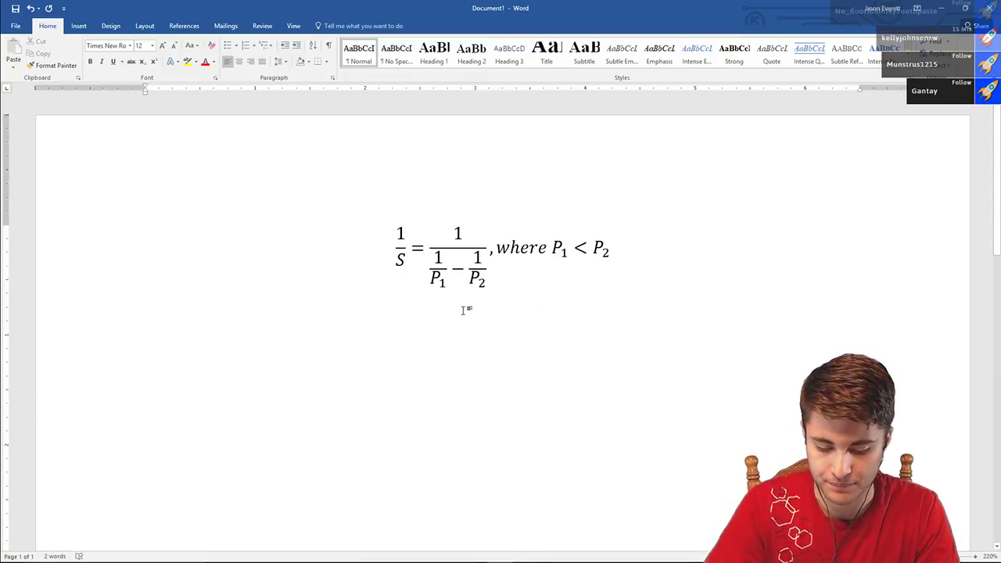
click(79, 25)
click(90, 54)
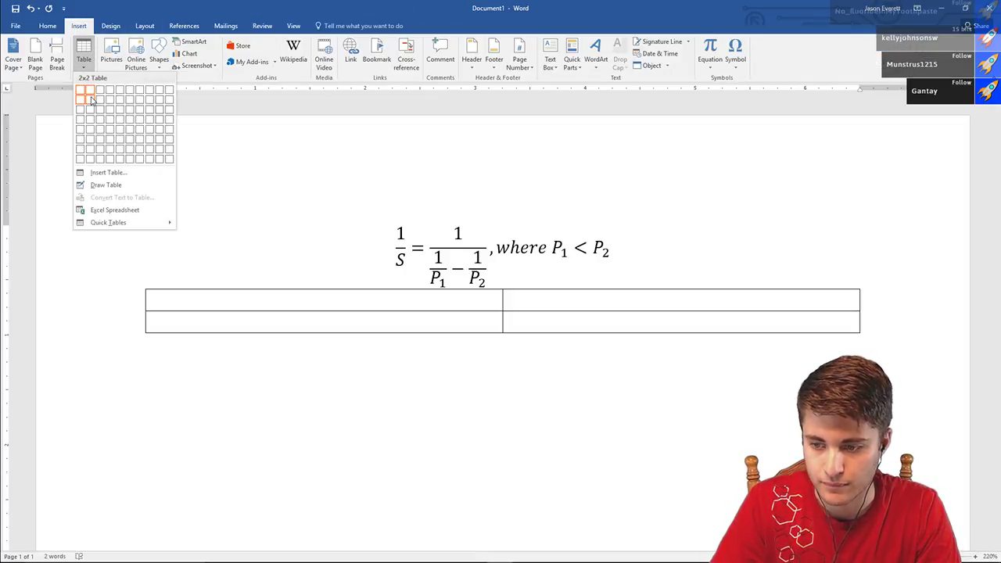
click(91, 111)
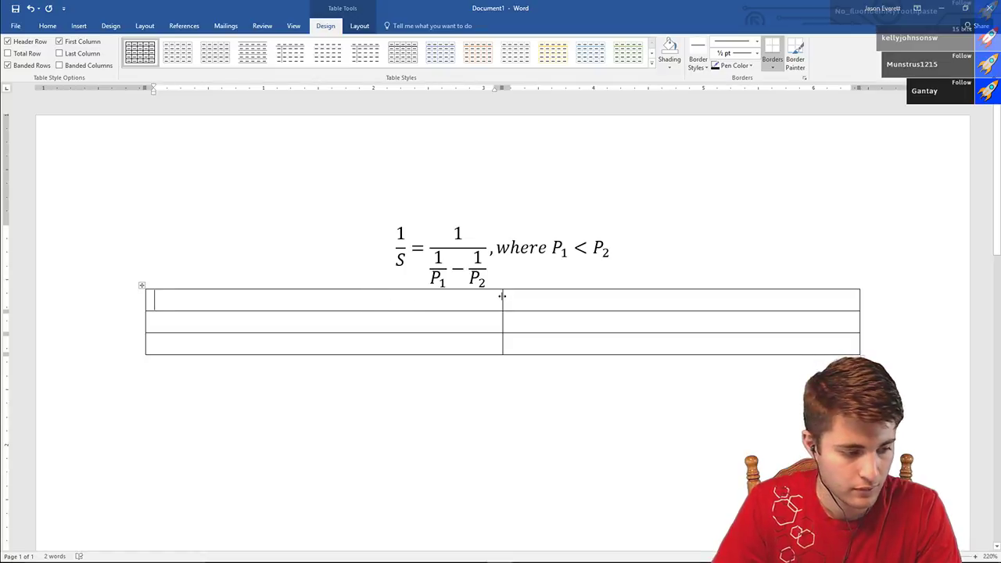
click(728, 254)
key(Return)
- Fill the table's first row with the equation symbol P_1 and the description "Orbital period of inner planet"
click(376, 331)
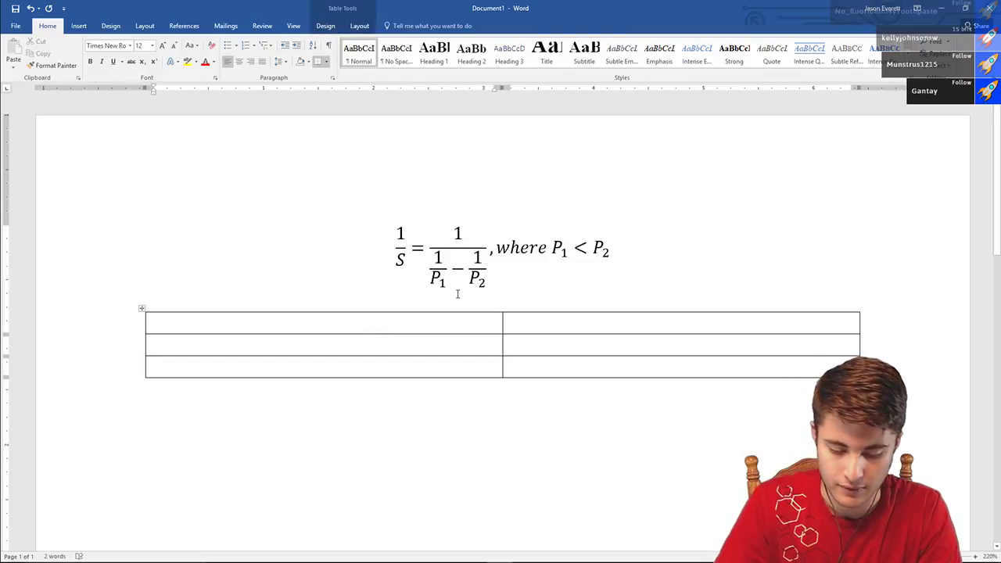
key(alt+equal)
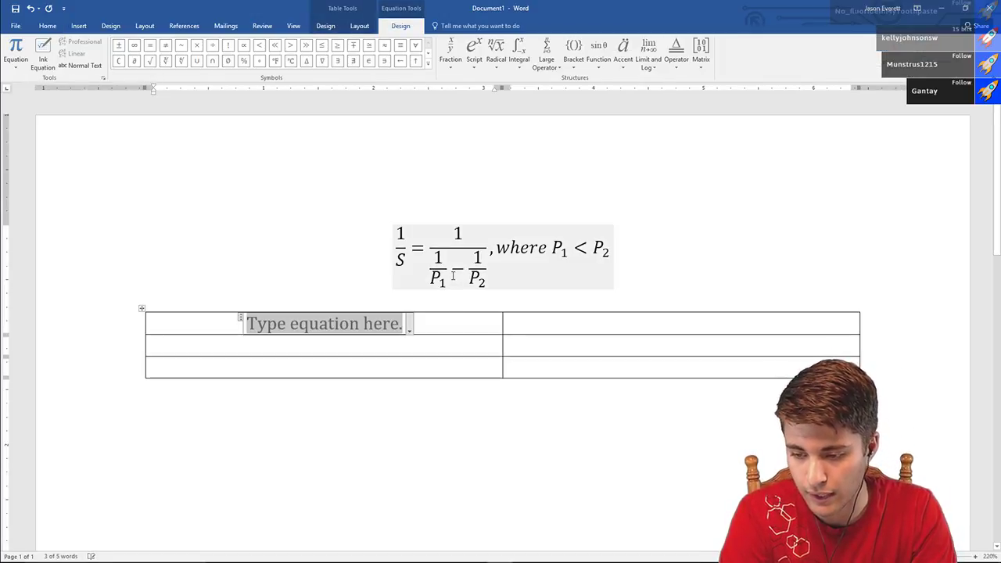
text(P_1)
key(Tab)
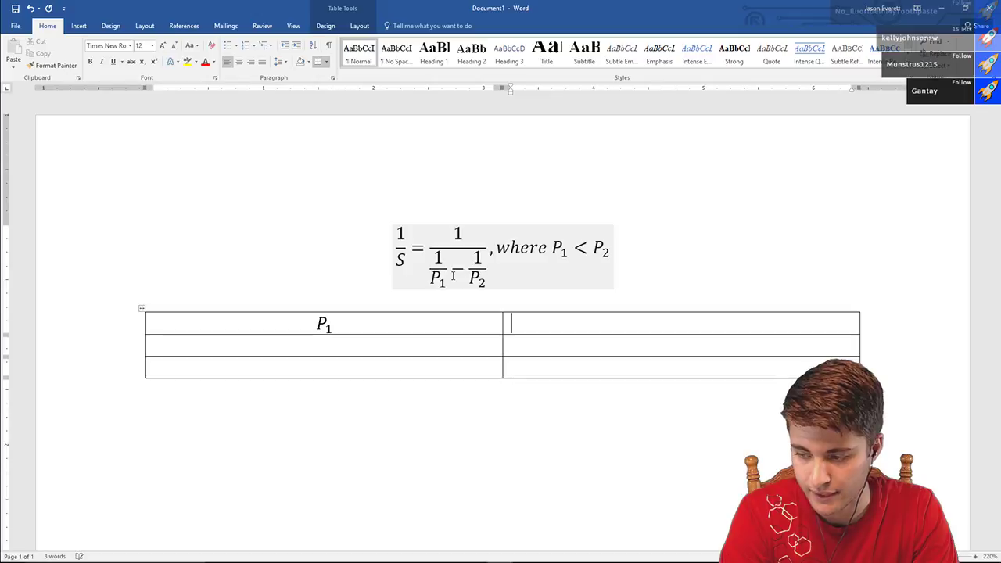
text(Perio)
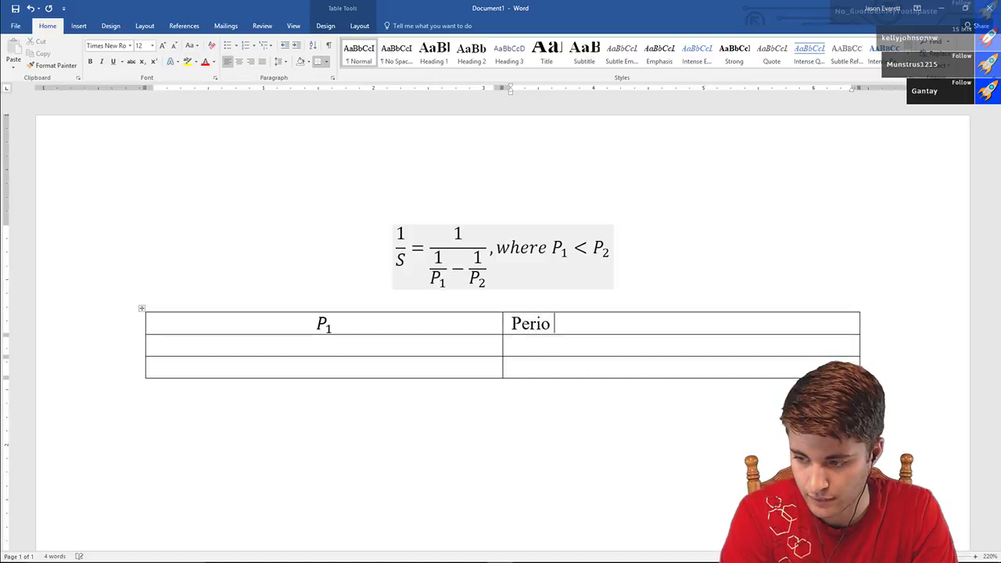
key(BackSpace)
key(BackSpace)
text(Orbita)
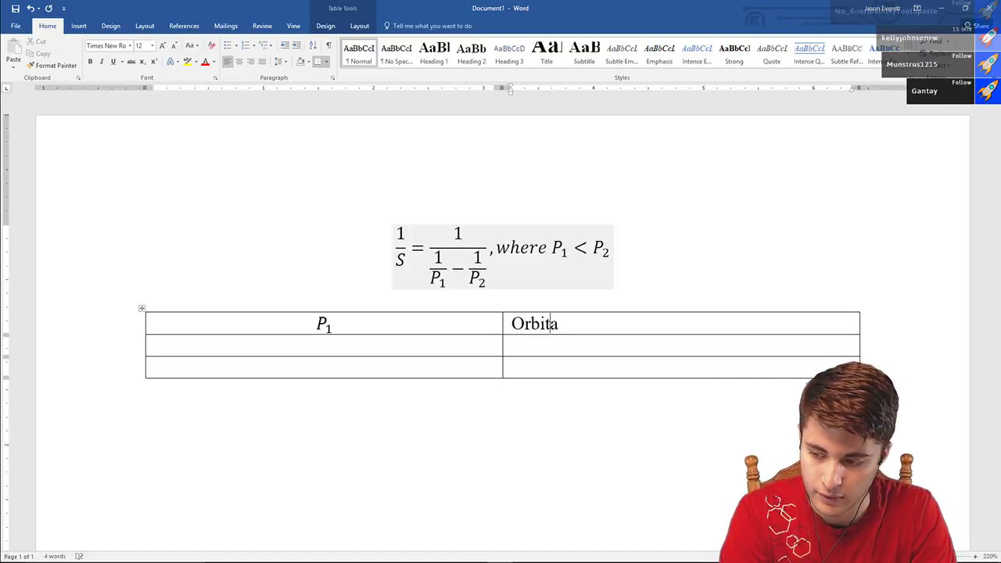
text(l period of i)
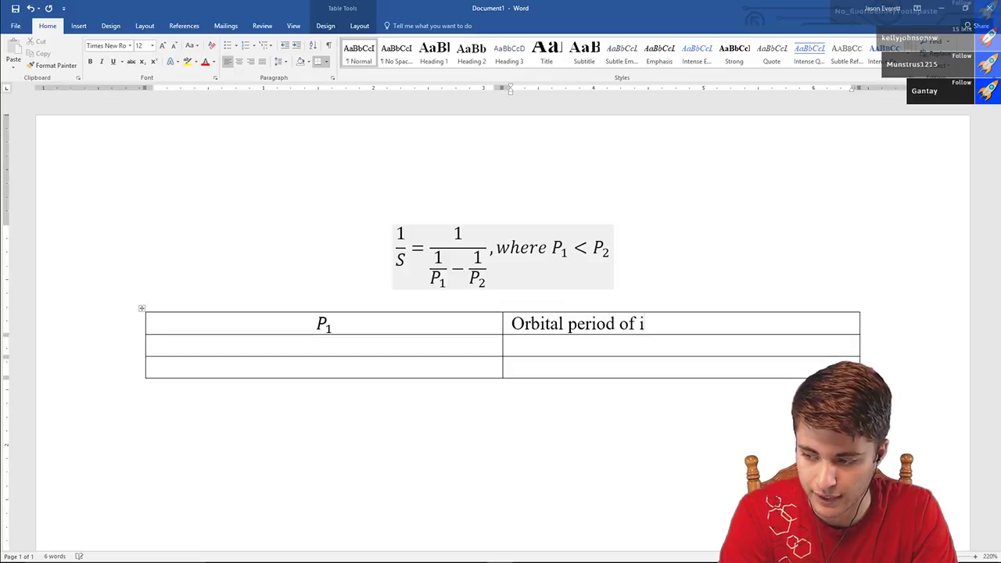
text(nner planet)
key(Return)
key(BackSpace)
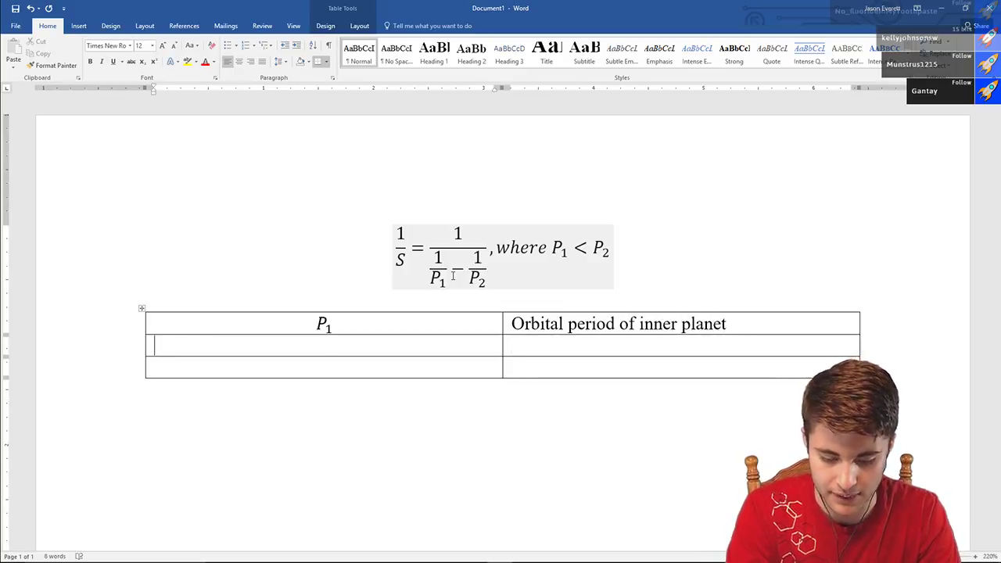
- Fill the table's second row with the equation symbol P_2 and the description "Orbital period of outer planet"
key(Tab)
key(alt+equal)
text(P_2)
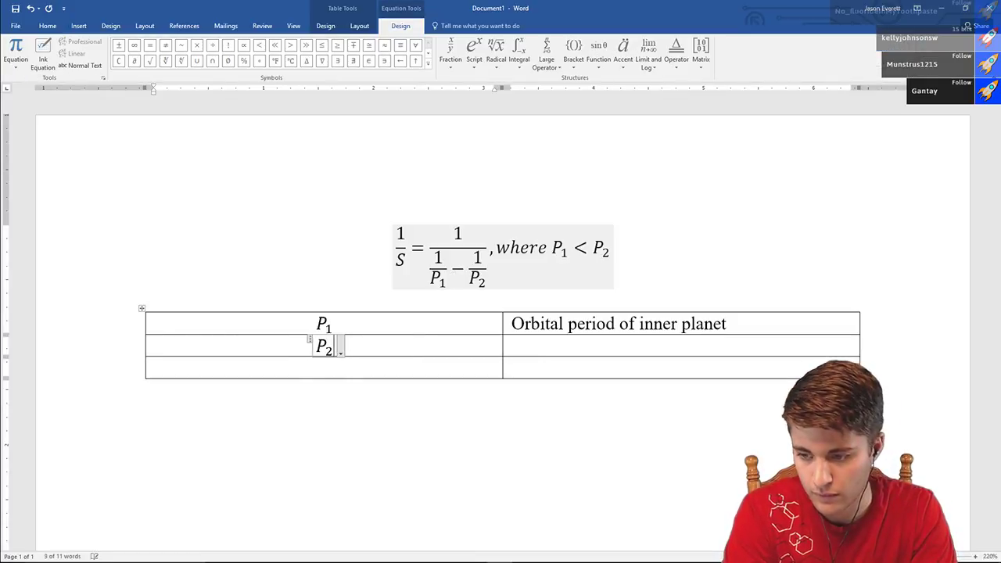
key(Tab)
text(O)
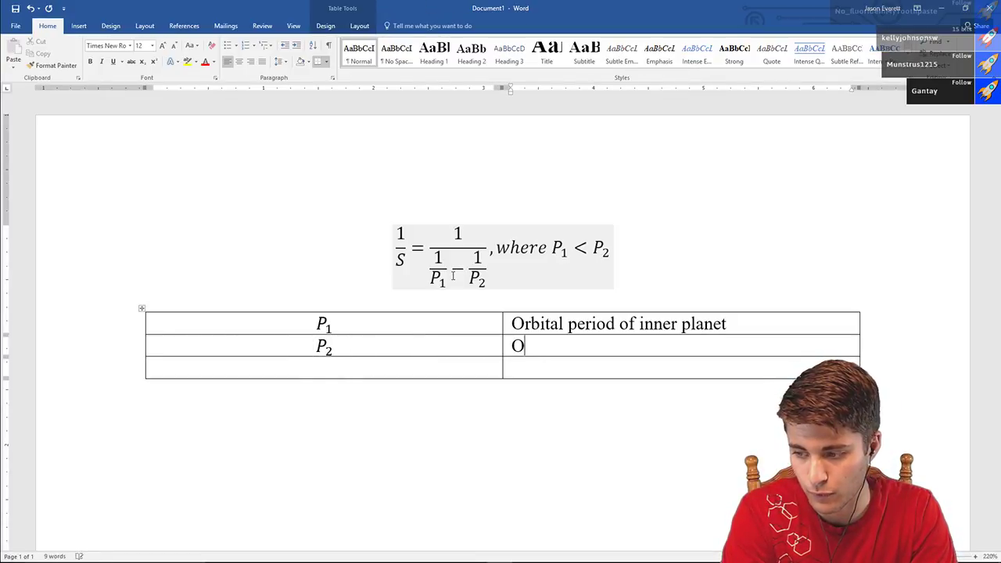
text(rbital oe)
key(BackSpace)
key(BackSpace)
text(p)
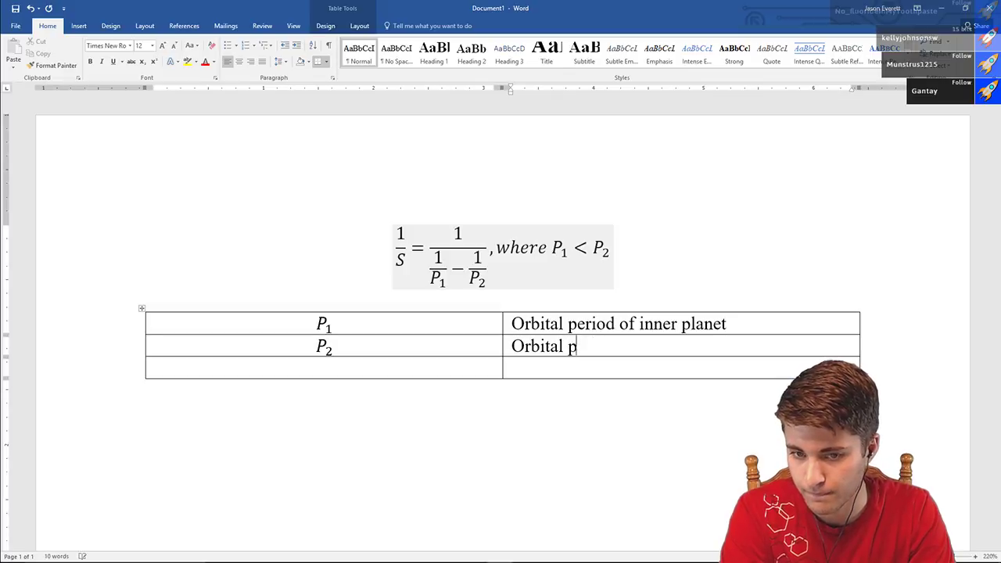
text(perd)
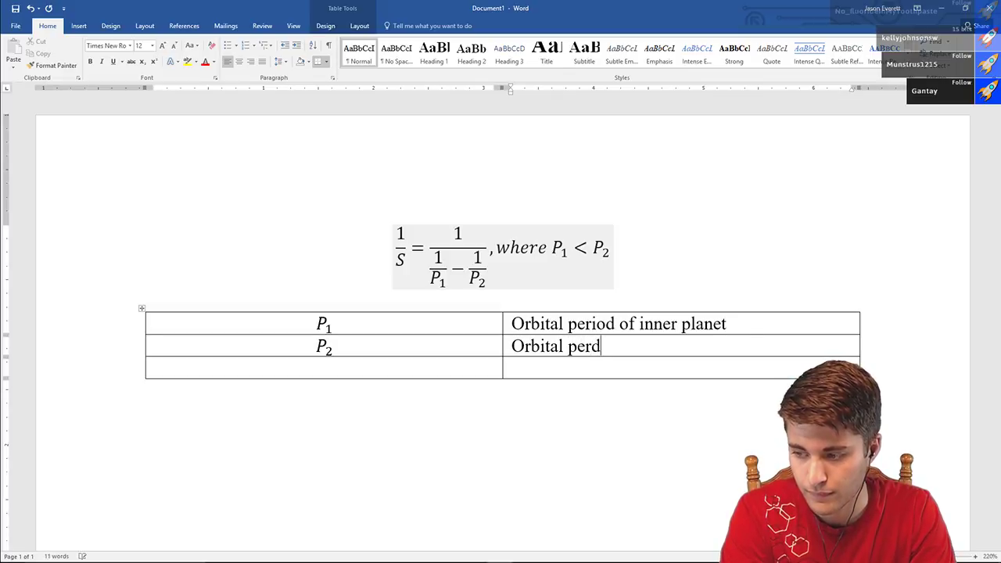
key(BackSpace)
text(iod of outer)
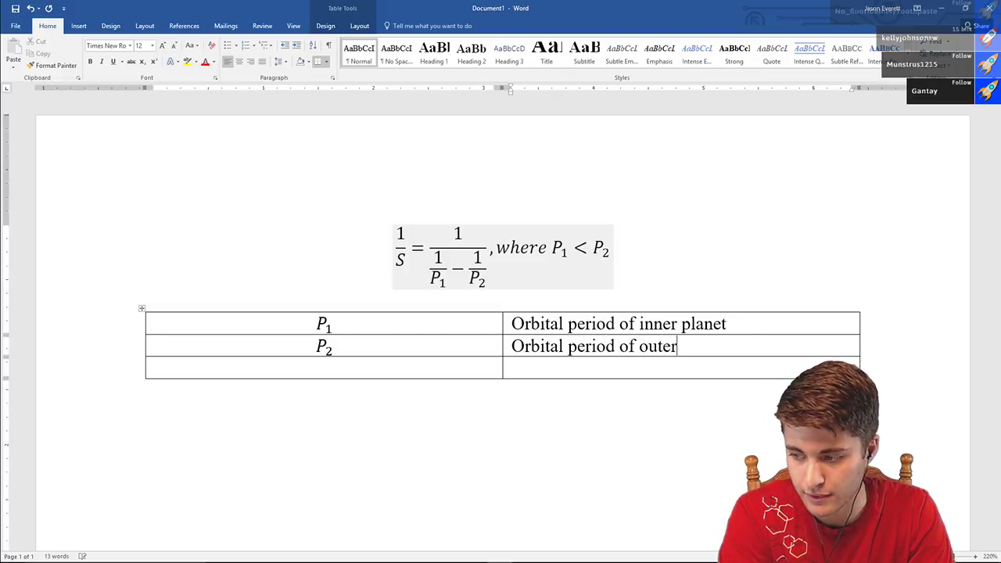
text( planet)
- Enter the equation symbol S in the table's third row and begin its description with "Synodic period of"
key(Tab)
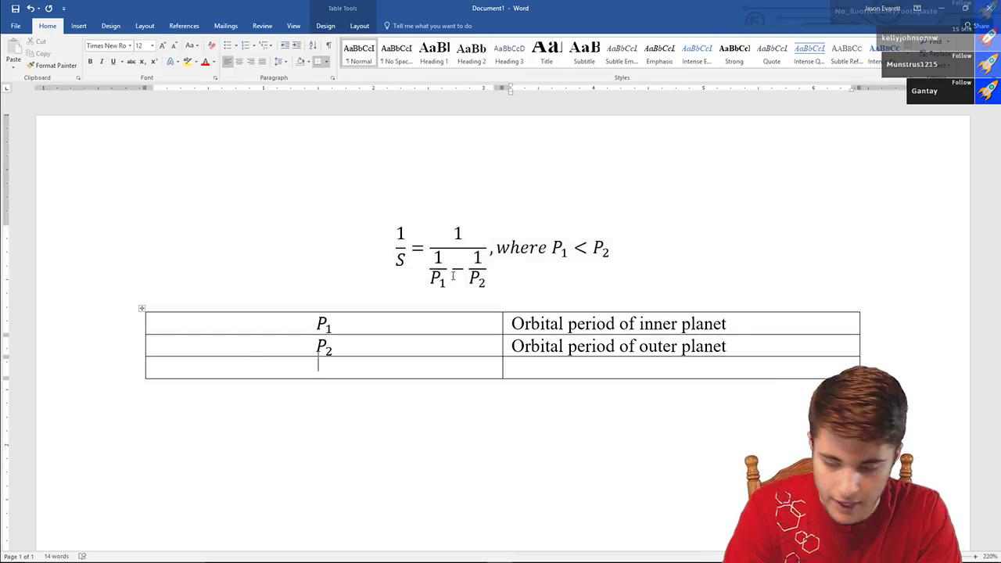
key(alt+equal)
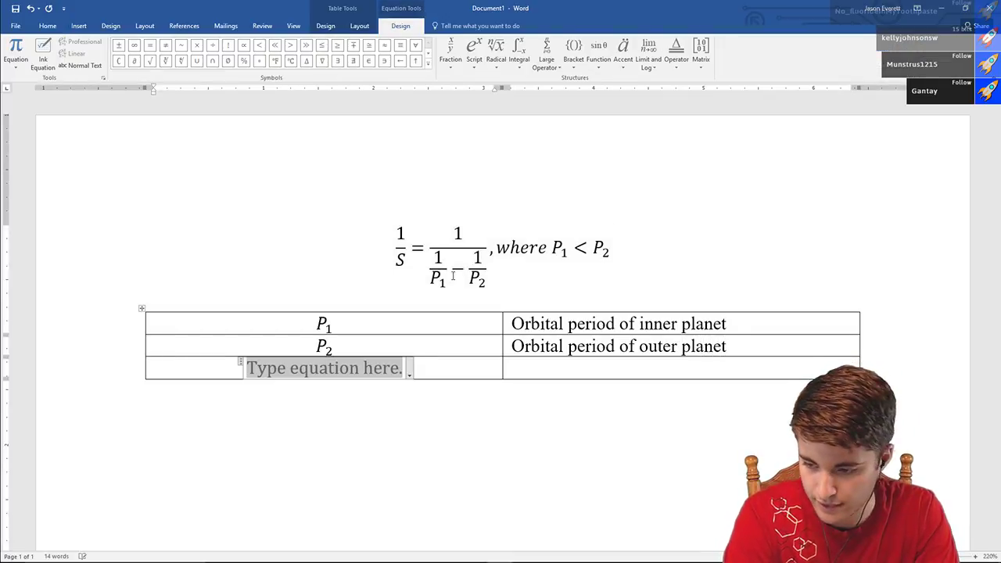
text(A)
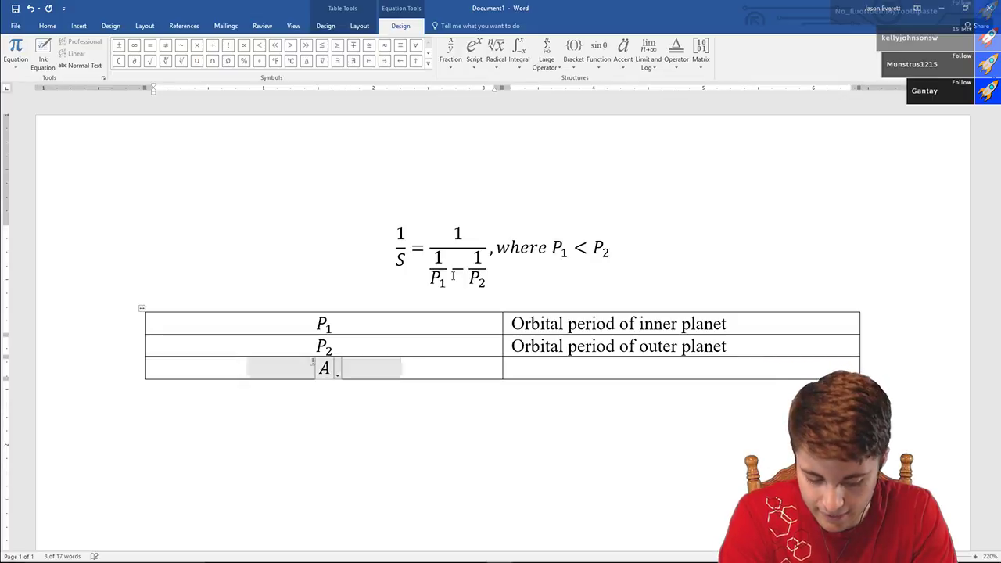
key(BackSpace)
text(S)
key(Tab)
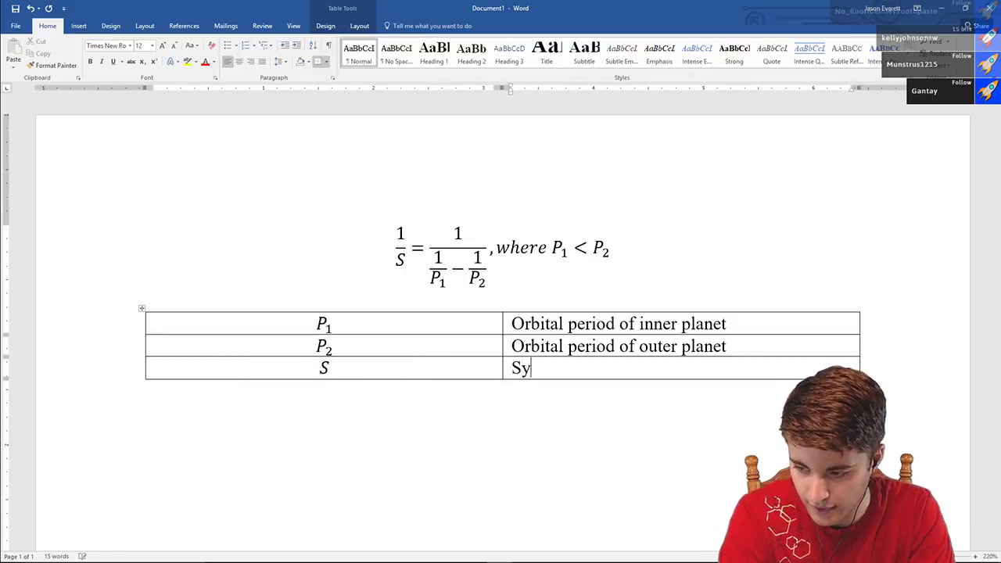
text(Synodic period)
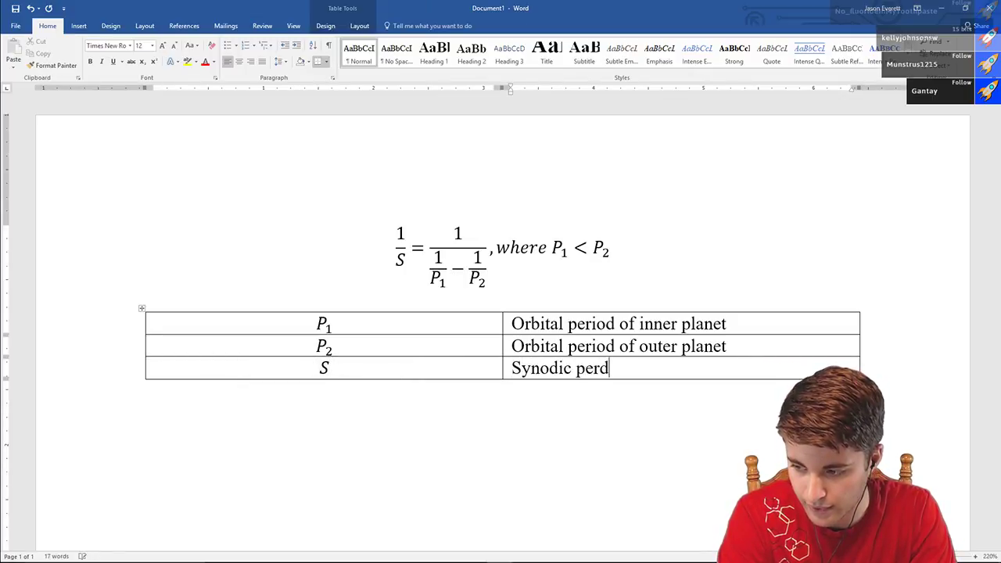
key(BackSpace)
text(iod of)
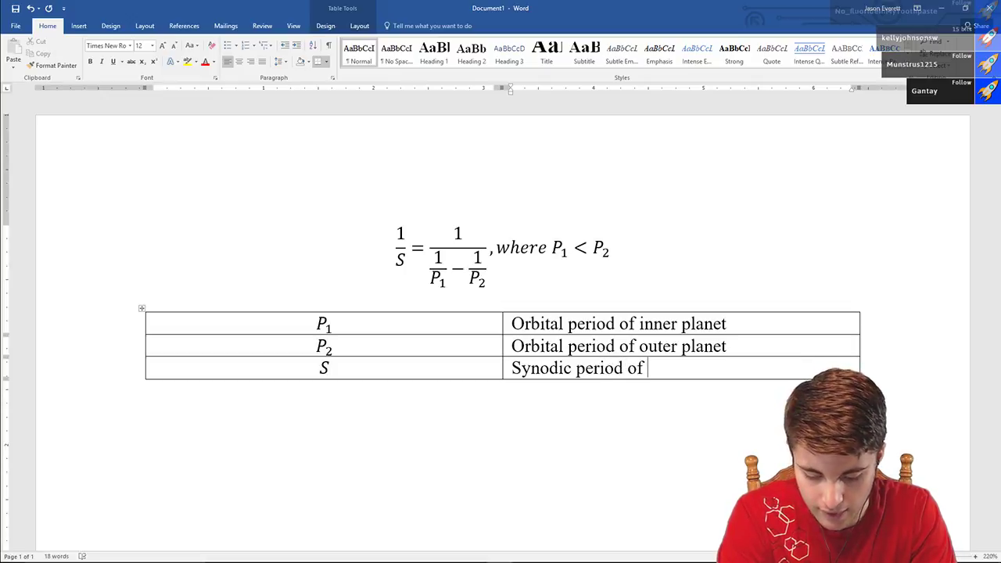
key(alt+equal)
text(P_1)
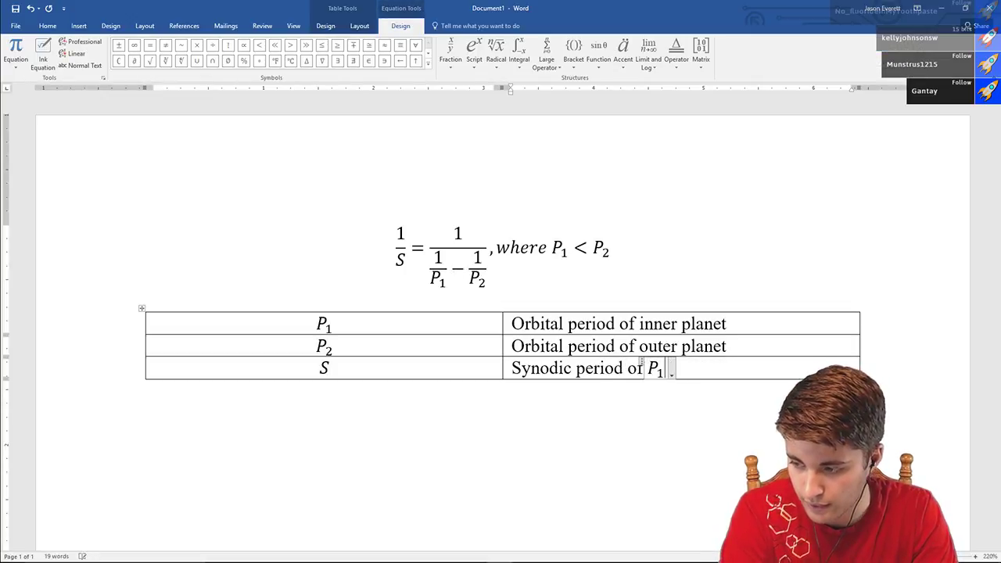
key(Right)
text(amd)
key(BackSpace)
key(BackSpace)
key(BackSpace)
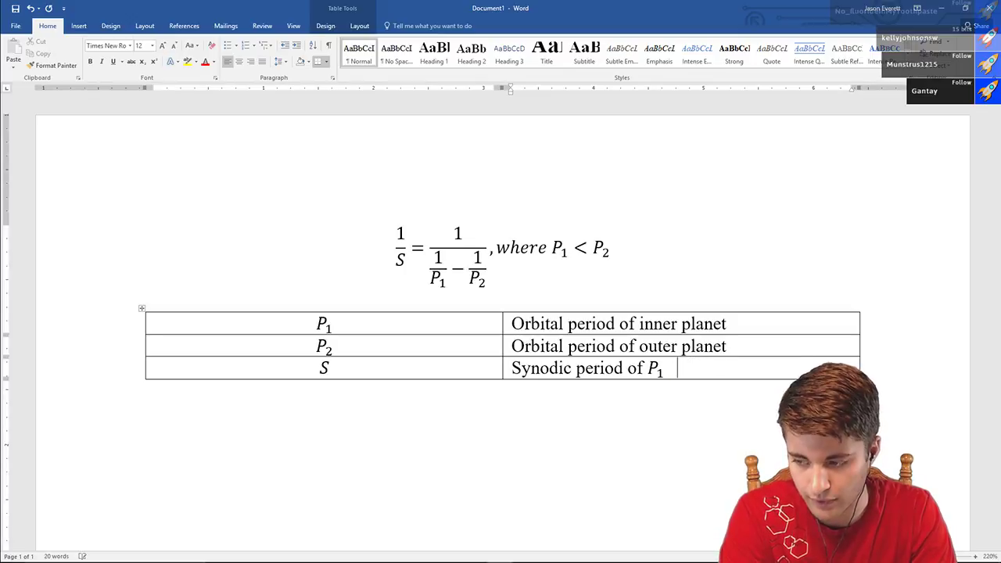
- Complete the description of S with "inner and outer planets" and return to the equation line
text(inner and outer plan)
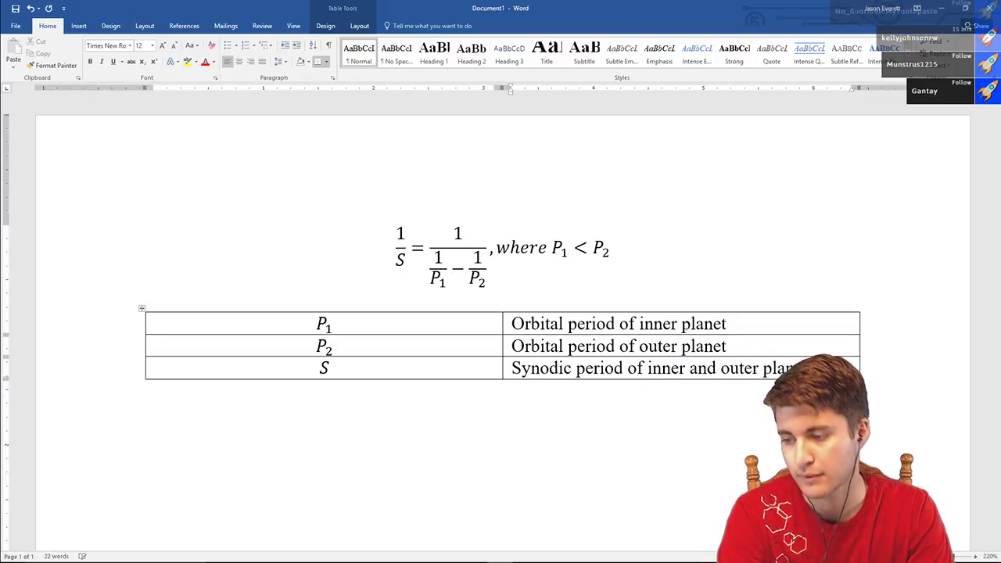
click(294, 278)
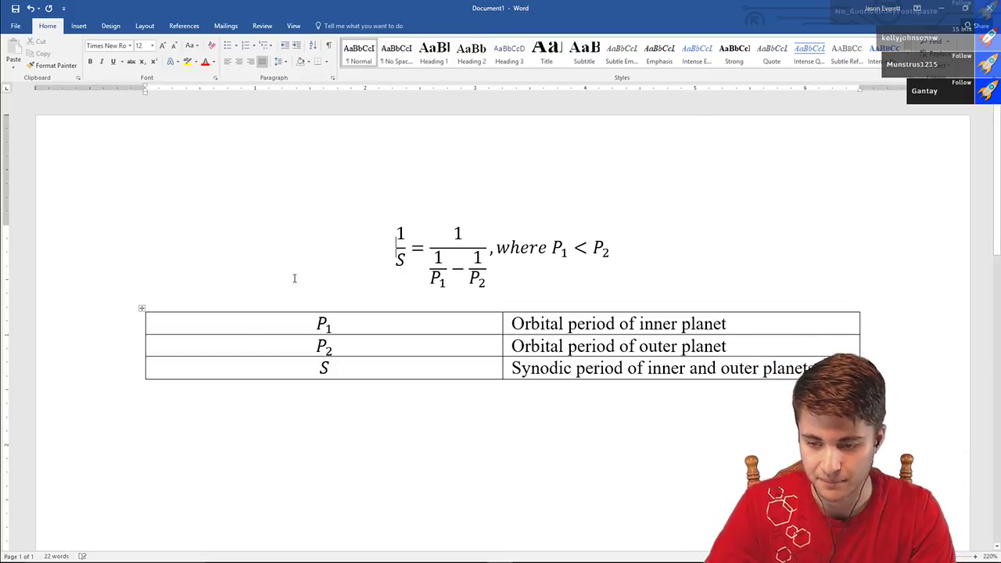
- Set both columns of the variable table to a width of 3"
click(140, 311)
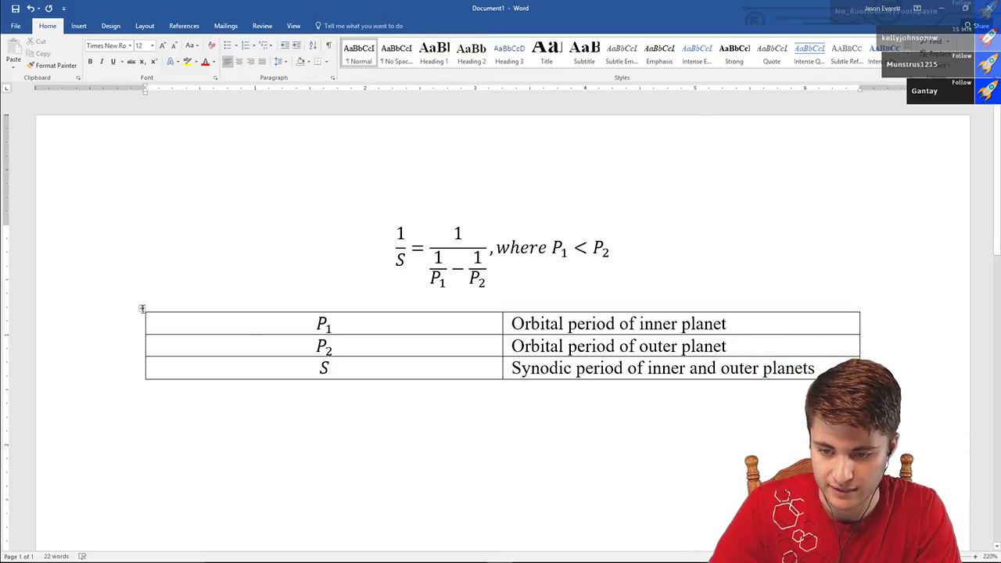
click(142, 309)
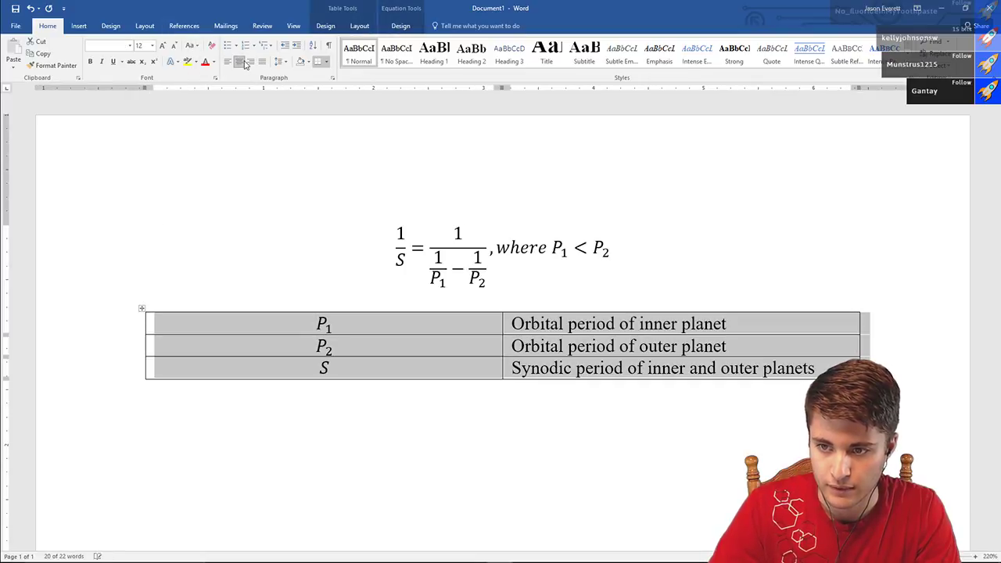
click(325, 27)
click(349, 30)
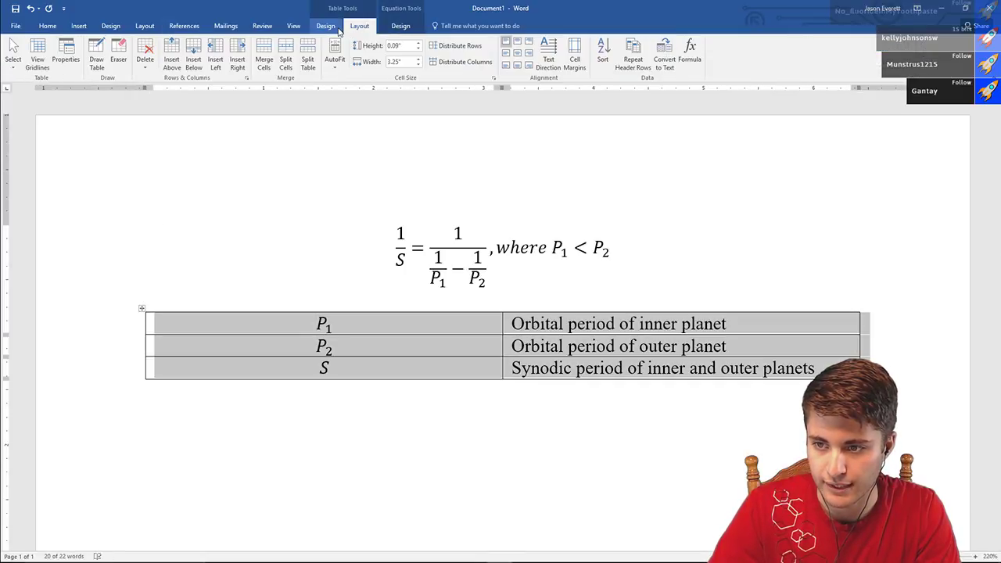
click(418, 65)
click(419, 65)
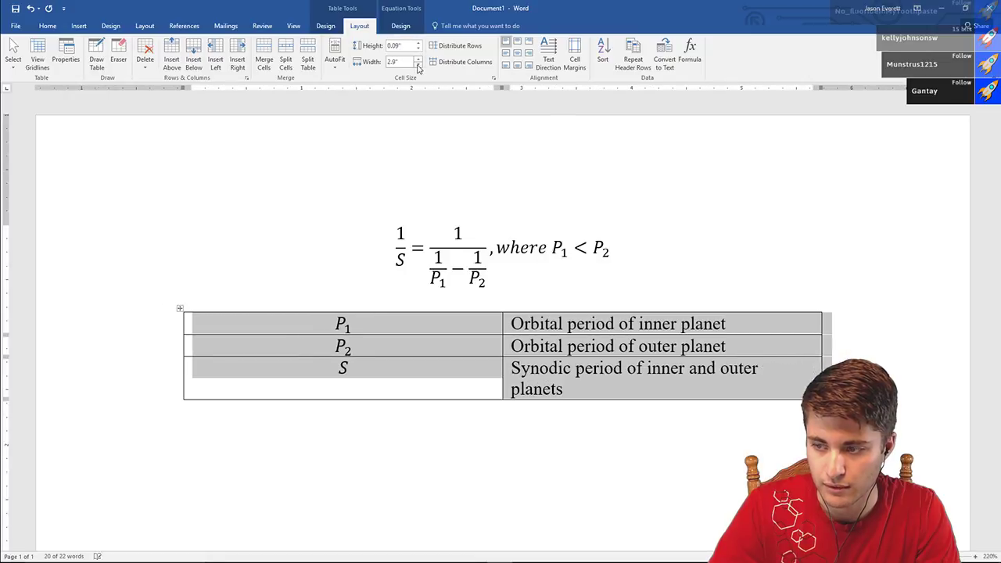
click(418, 65)
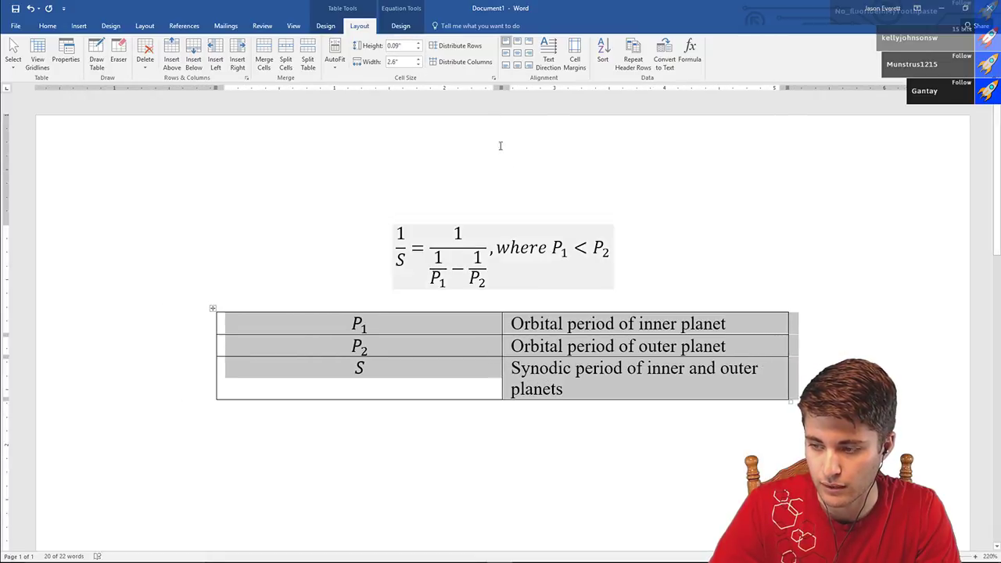
click(419, 60)
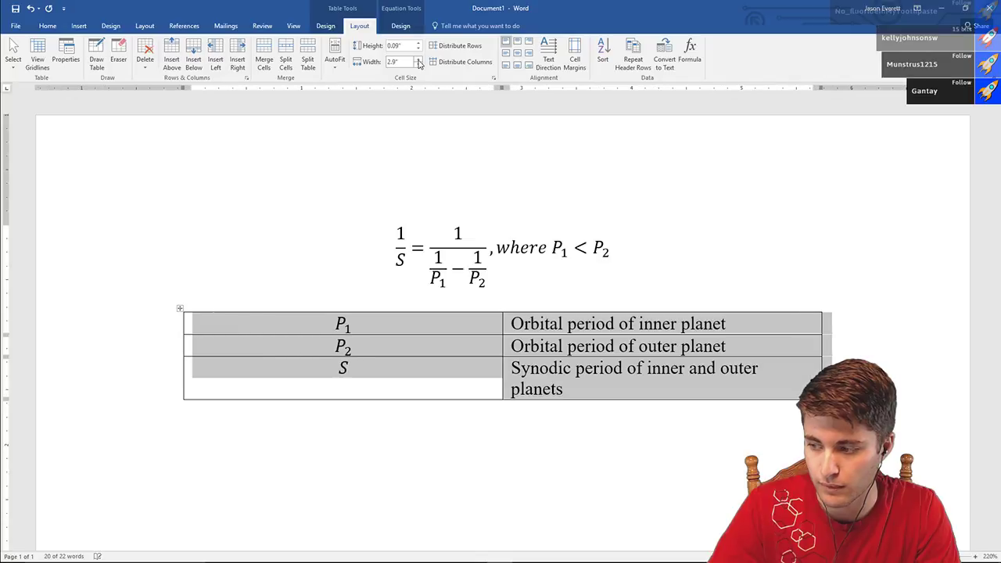
click(378, 368)
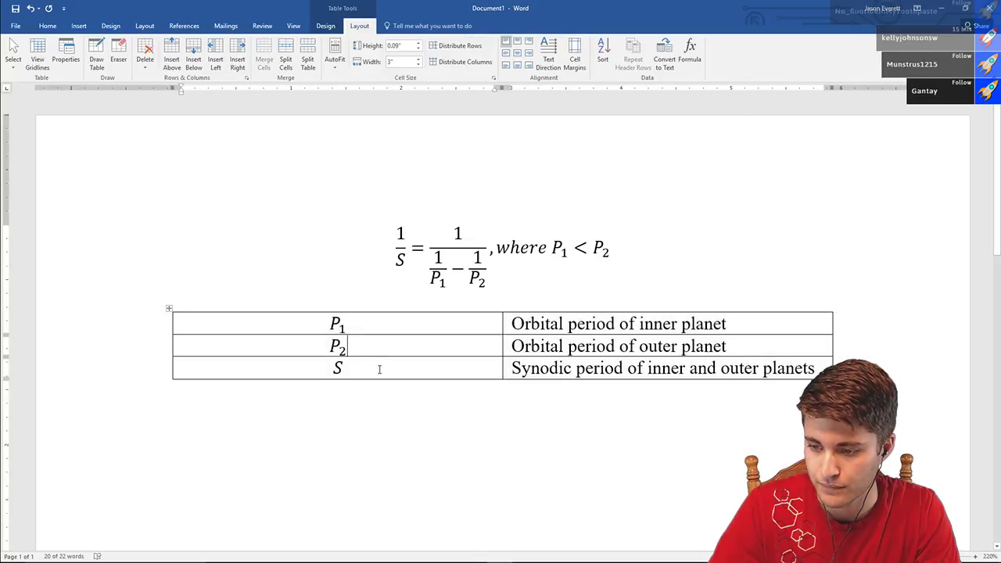
- Narrow the table's symbol column to a width of 0.5"
click(321, 308)
click(419, 63)
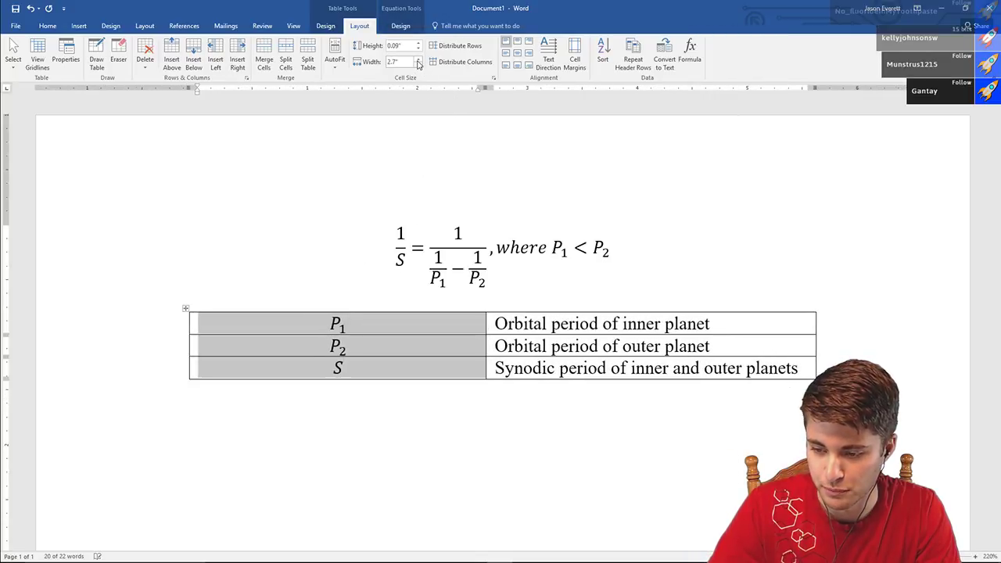
click(418, 64)
click(418, 64)
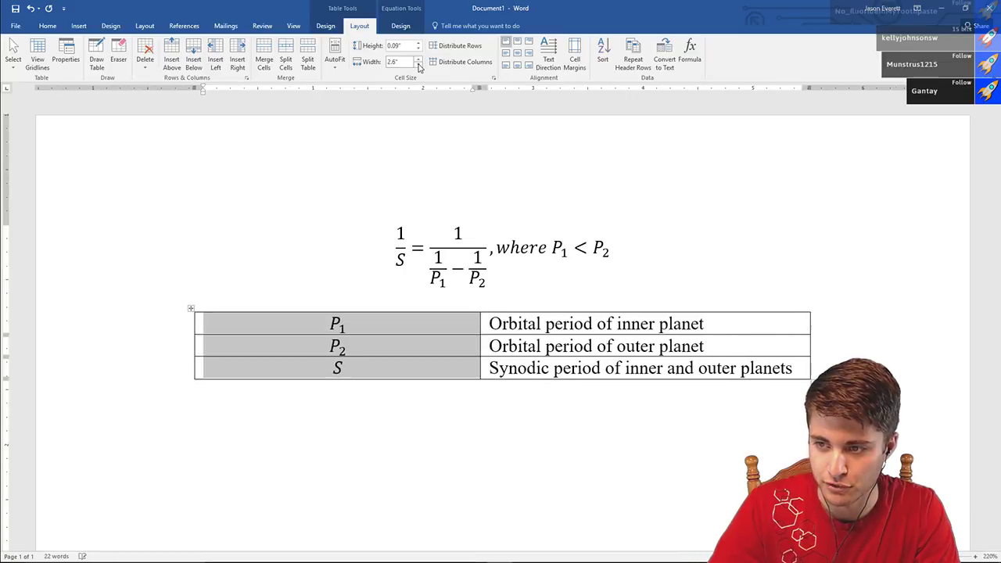
click(418, 64)
click(418, 64)
click(418, 64)
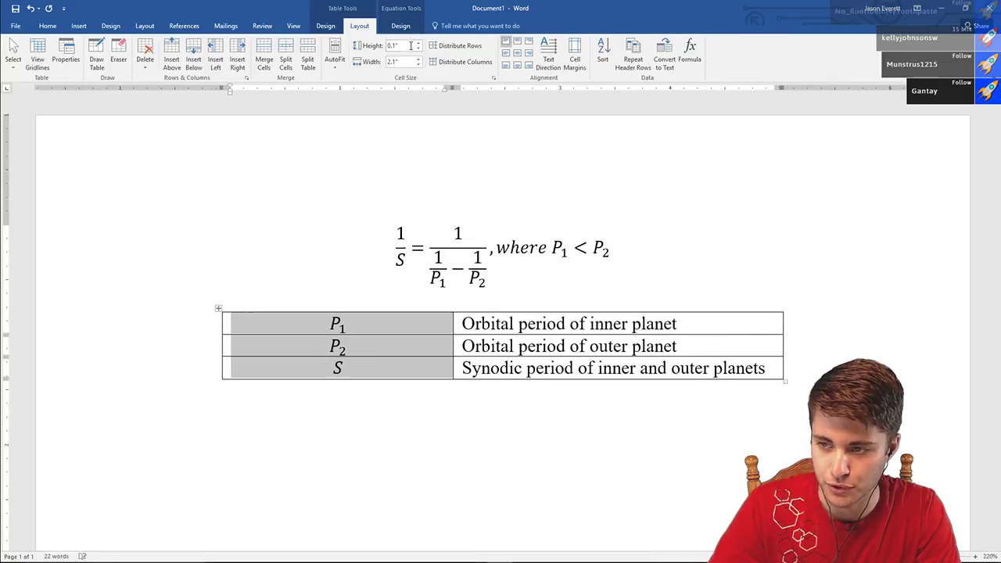
click(418, 65)
click(417, 66)
click(418, 65)
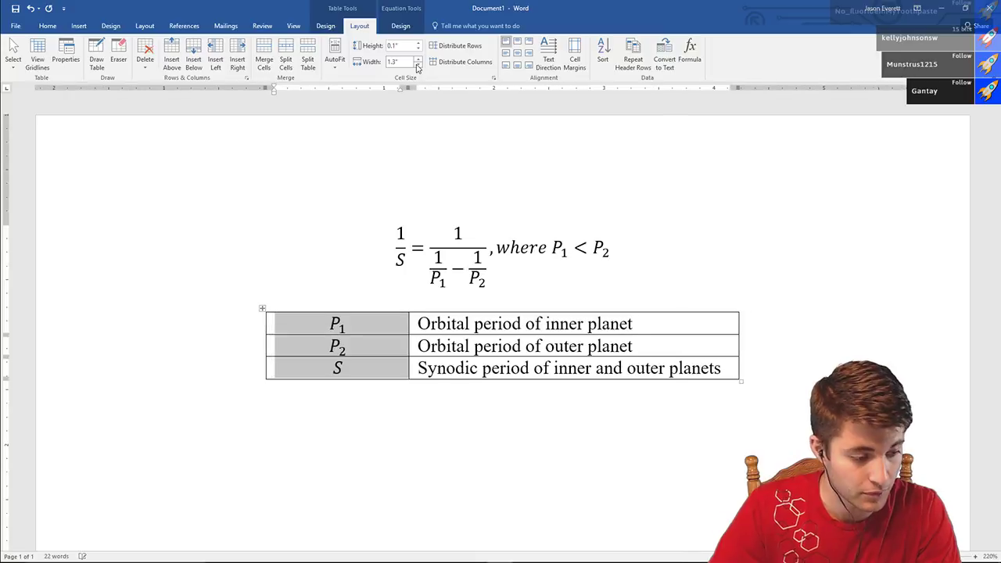
click(417, 66)
click(418, 66)
click(418, 66)
click(417, 66)
click(418, 66)
click(417, 66)
click(417, 66)
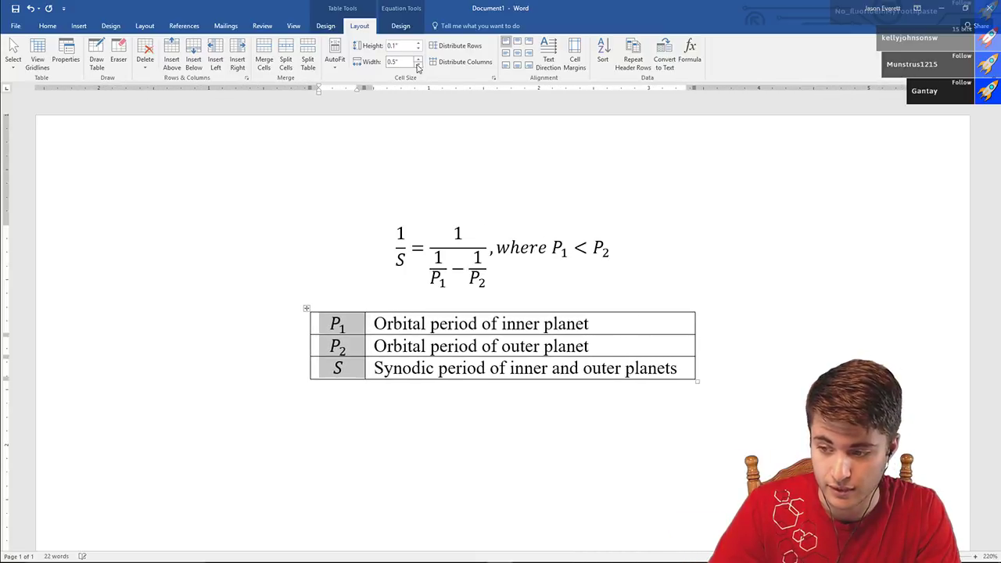
click(621, 153)
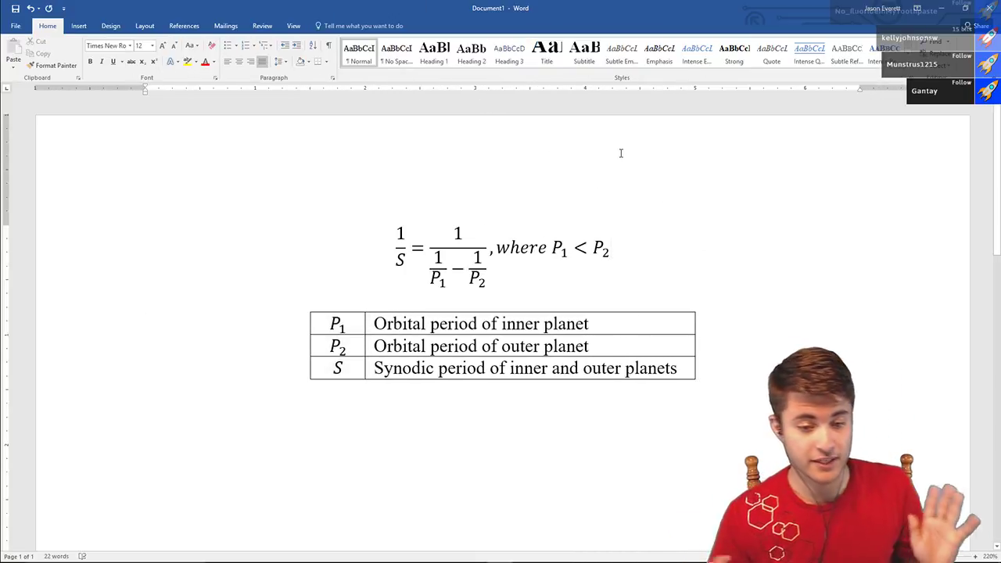
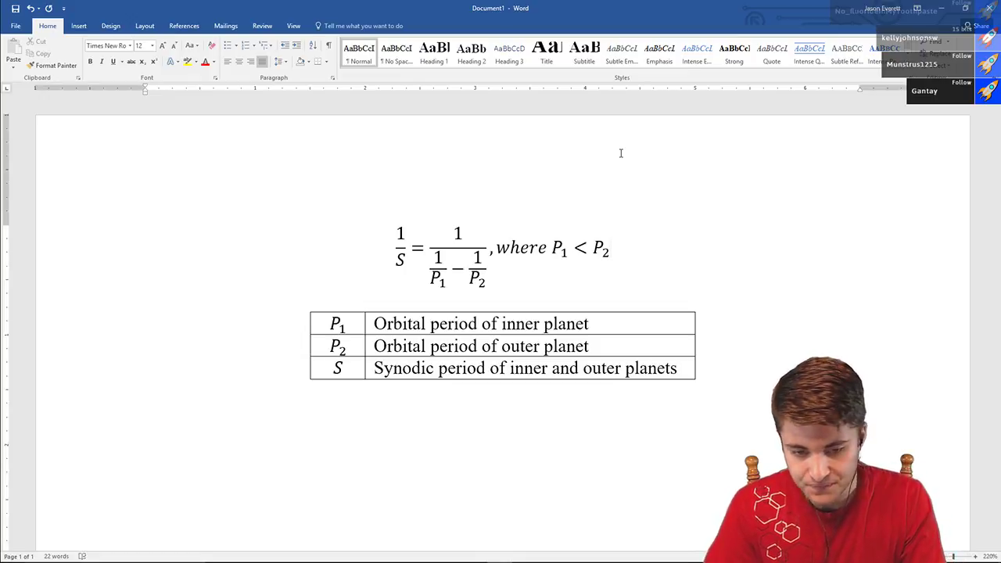
- Copy the equation together with its variable table and switch to the synodicperiods.xlsx workbook in Excel
click(616, 227)
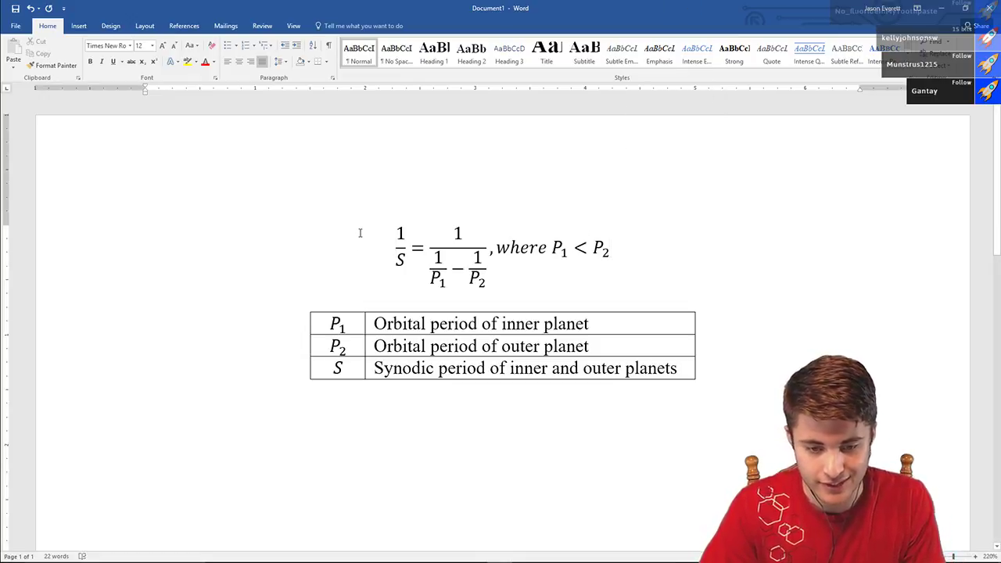
drag(359, 232, 707, 344)
click(179, 302)
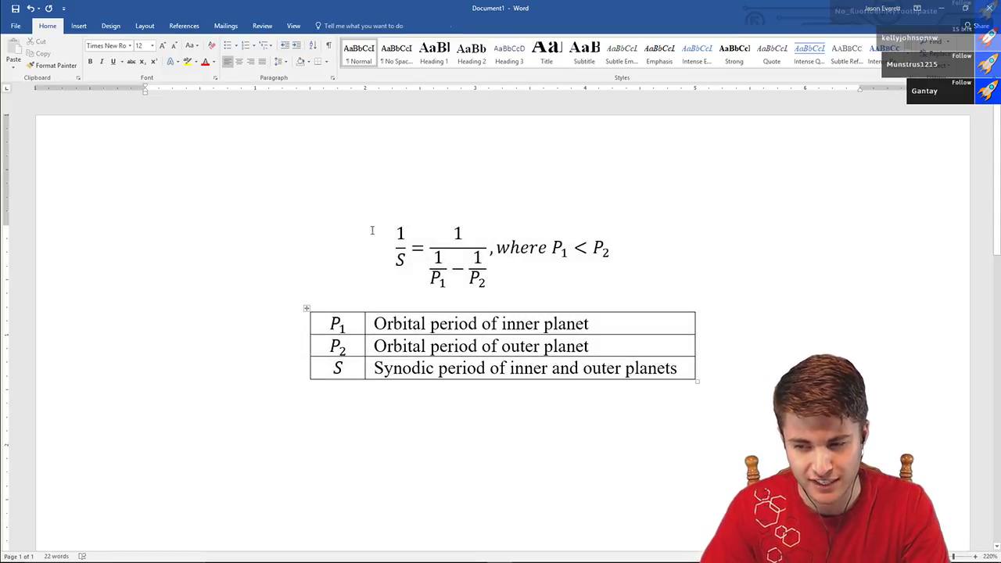
drag(373, 230, 725, 369)
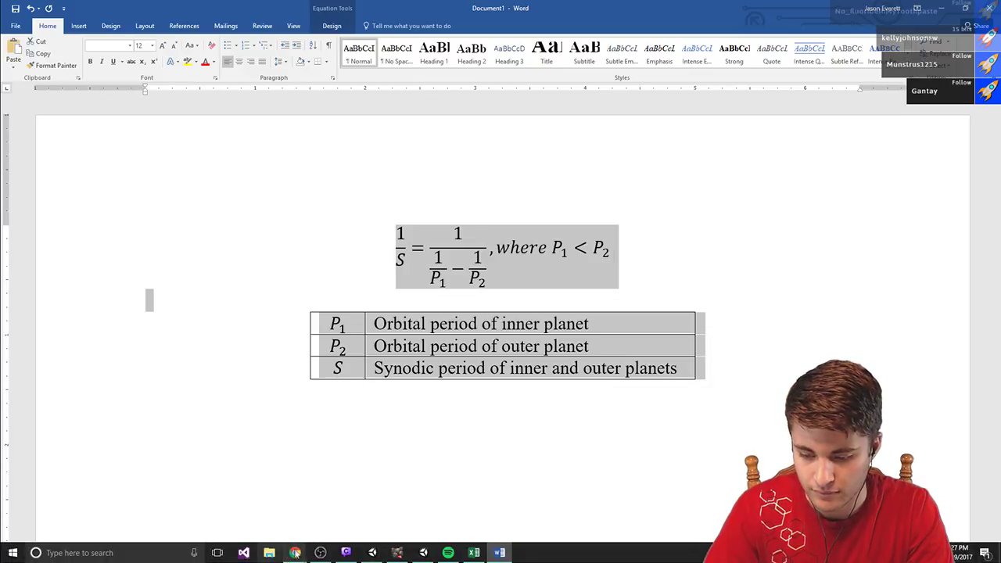
click(473, 552)
click(464, 8)
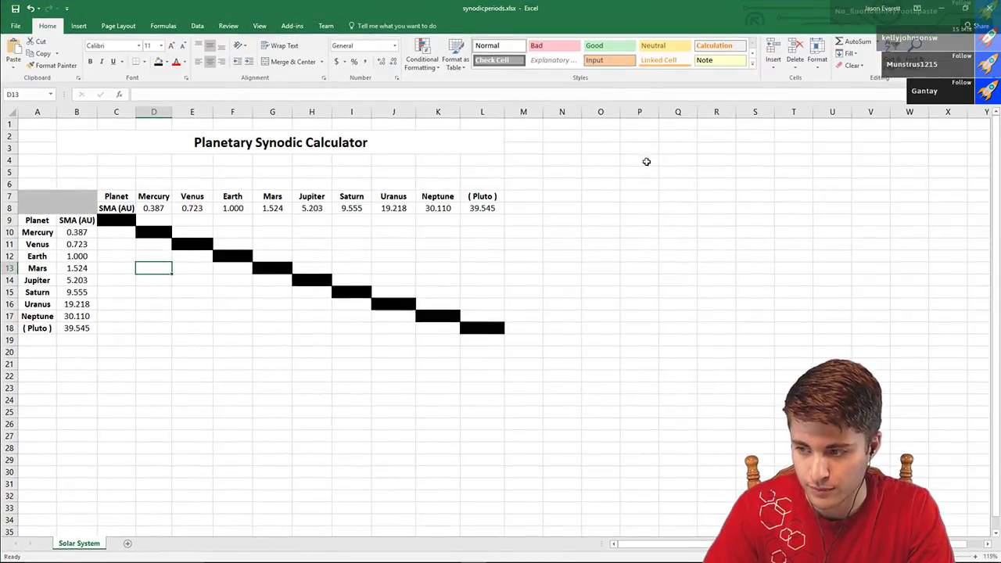
- Merge and center the cell range N7:V18 beside the planet table
click(646, 161)
drag(567, 195, 886, 326)
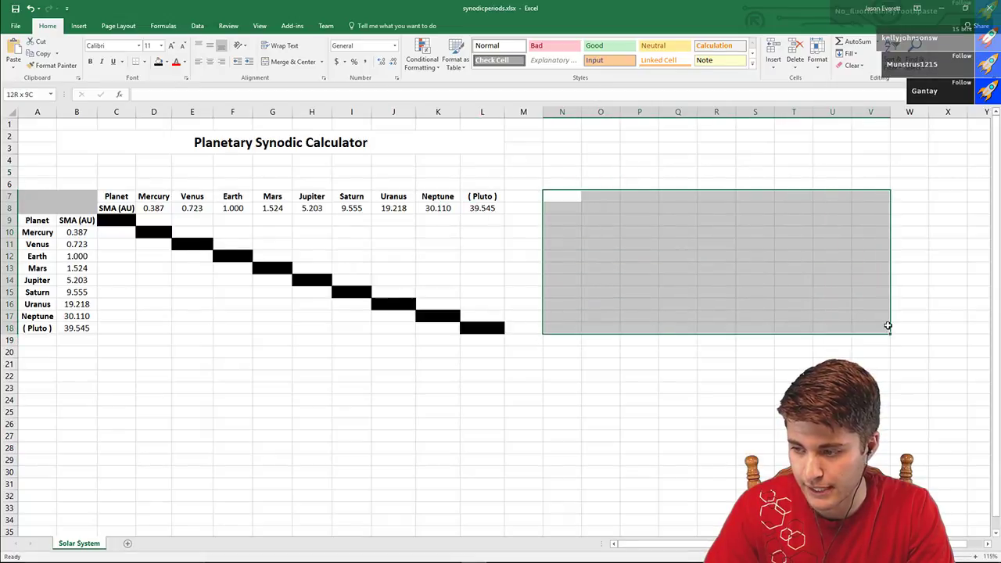
right_click(614, 259)
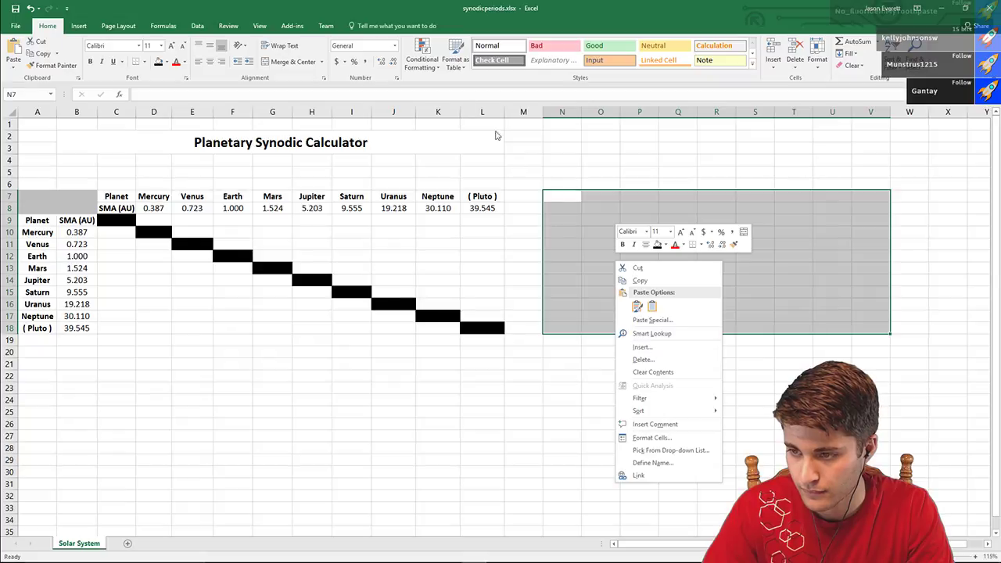
click(270, 62)
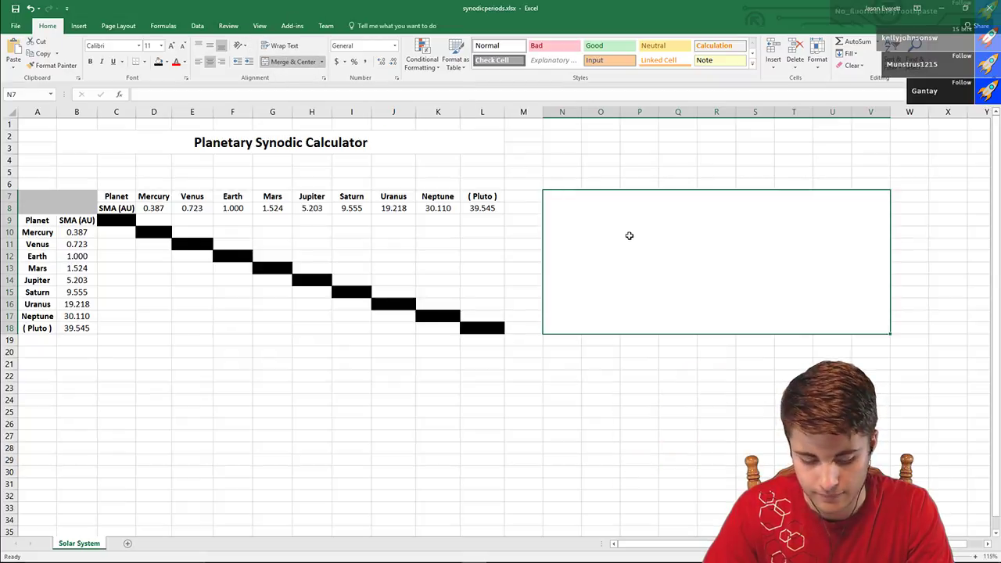
- Try to paste the copied equation and variable table into the merged block N7:V18
key(ctrl+v)
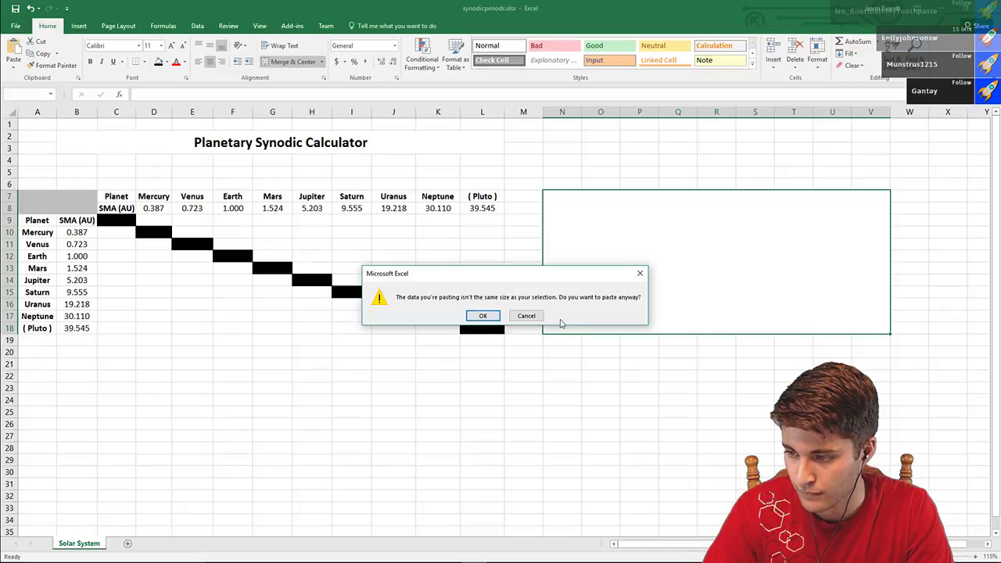
click(483, 317)
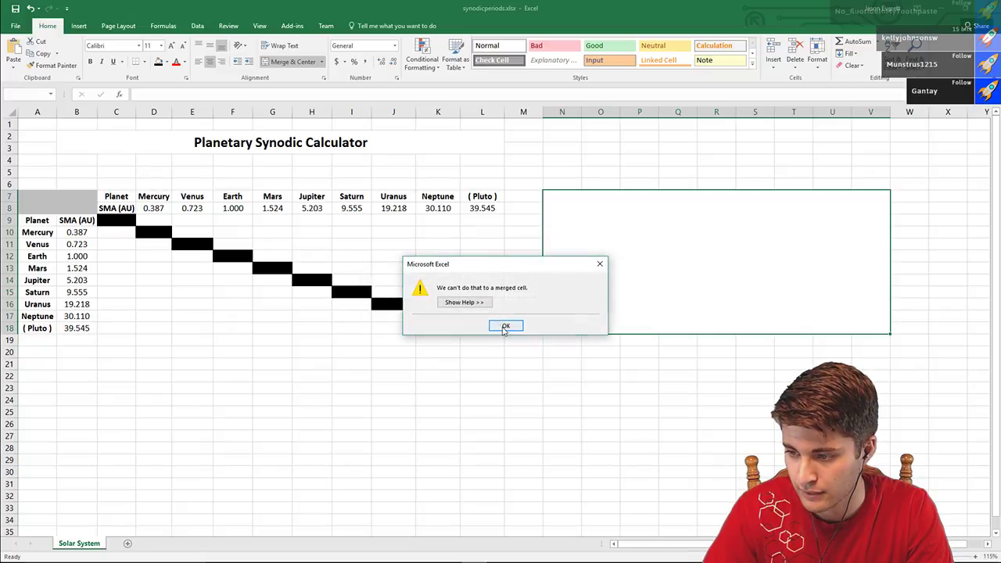
click(503, 325)
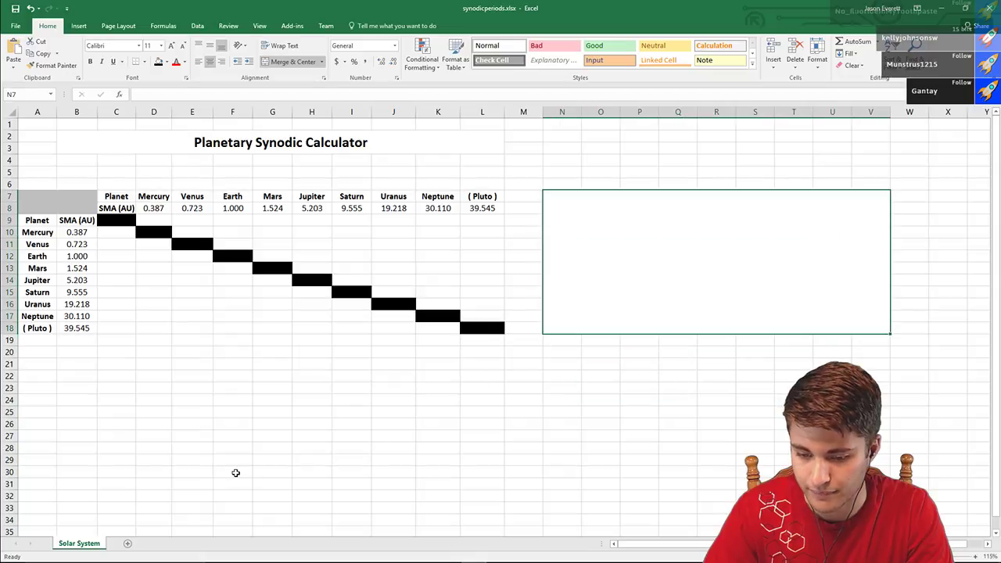
- Copy only the equation from the Word document, return to Excel and try pasting it into the merged block
mouse_move(412, 554)
click(499, 553)
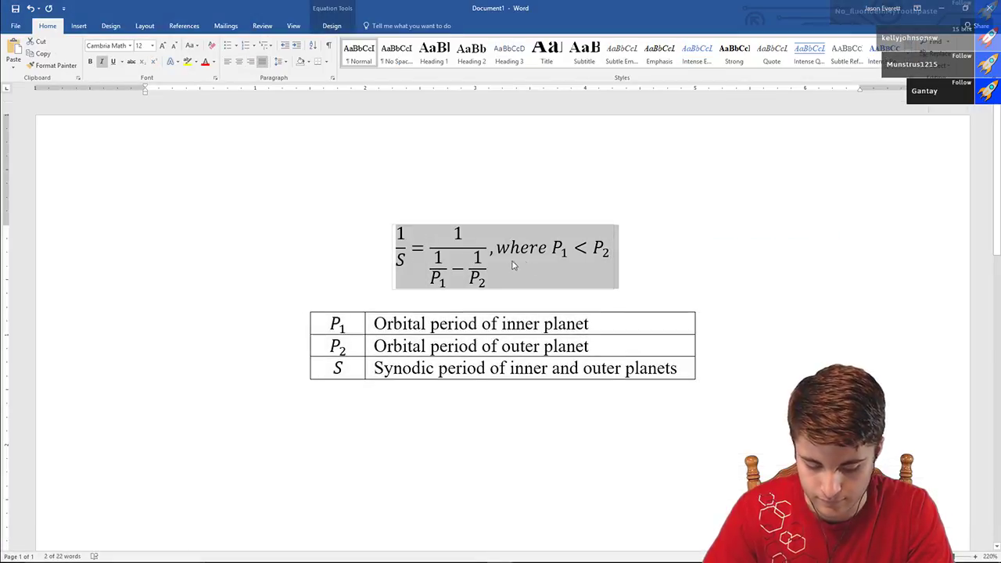
click(944, 8)
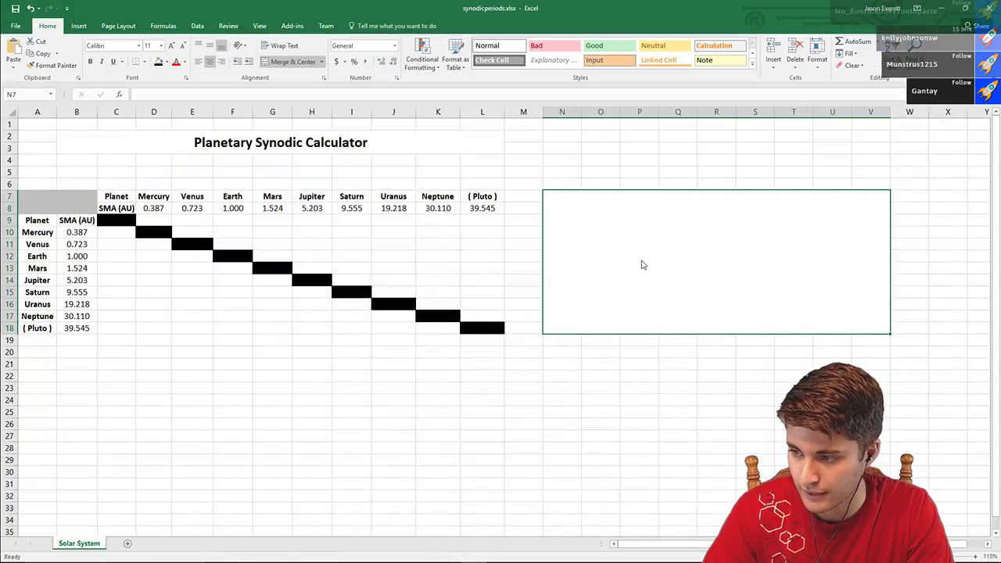
key(ctrl+v)
click(477, 318)
click(508, 326)
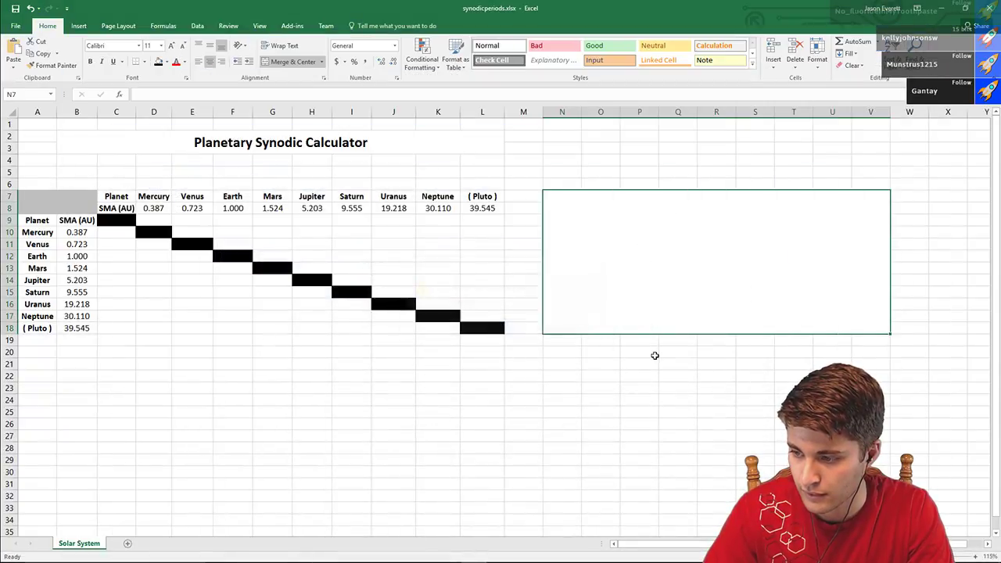
- Paste the equation as a picture below the merged block and move it into the block's area
click(654, 356)
key(ctrl+v)
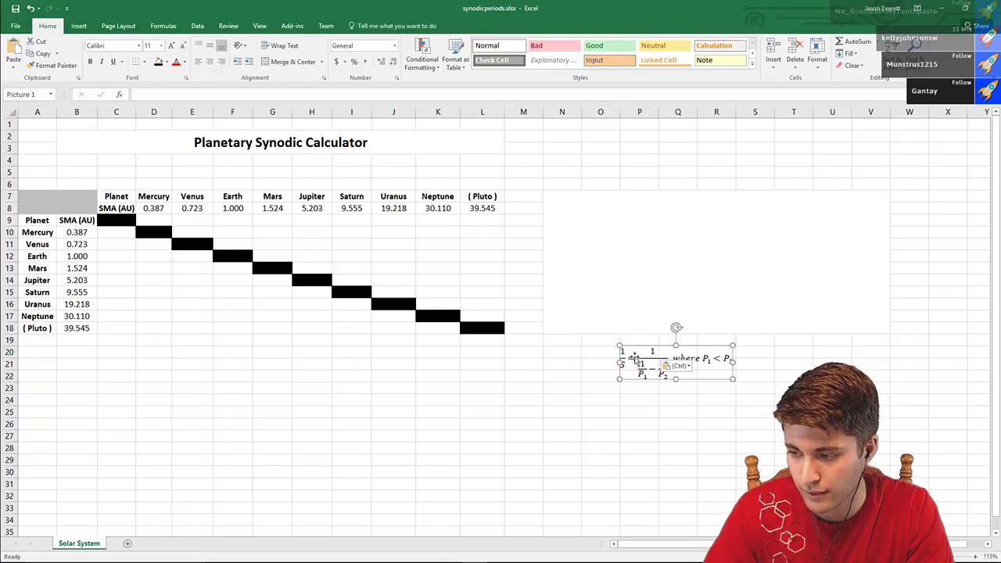
drag(635, 356, 637, 242)
- Unmerge the cells N7:V18 behind the equation picture
click(699, 261)
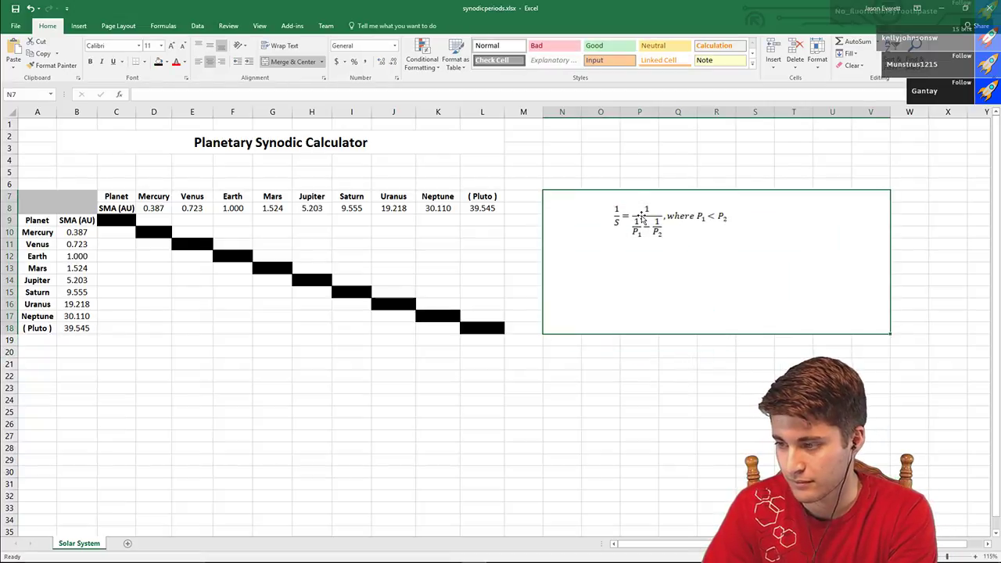
click(290, 62)
click(715, 261)
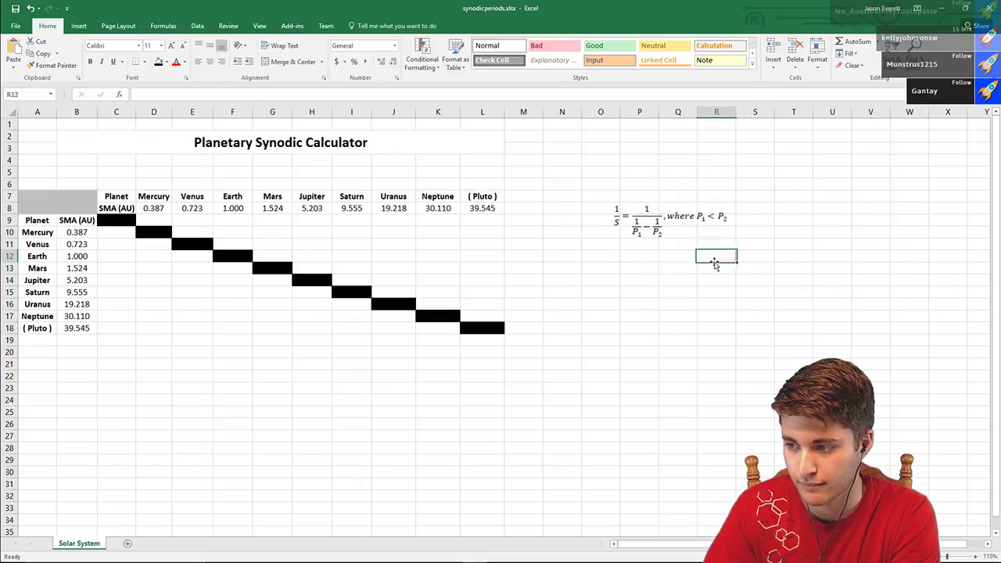
- Move the equation picture beside the planet table and enlarge it to about 1.71" high
click(660, 216)
drag(660, 216, 546, 182)
double_click(569, 192)
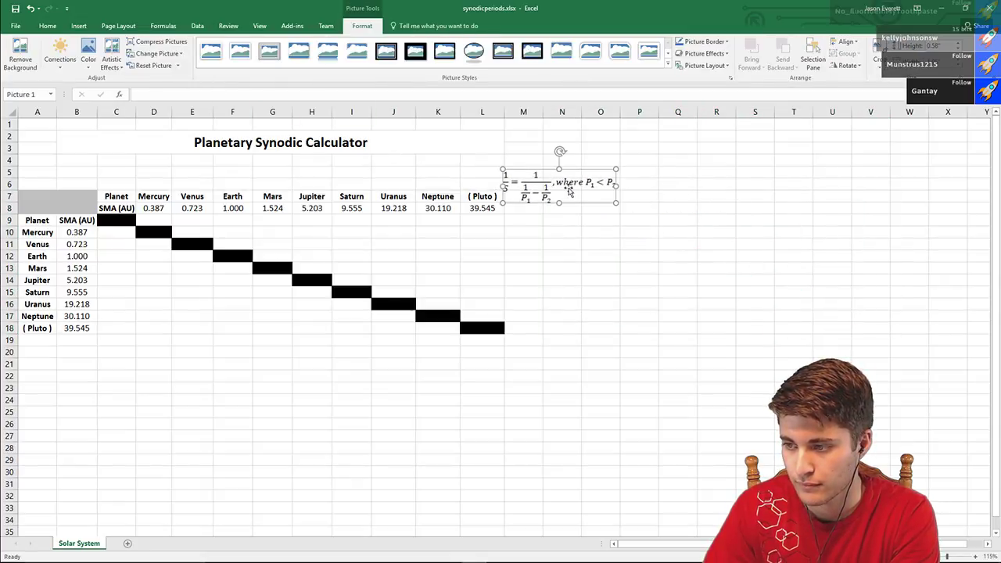
key(ctrl+z)
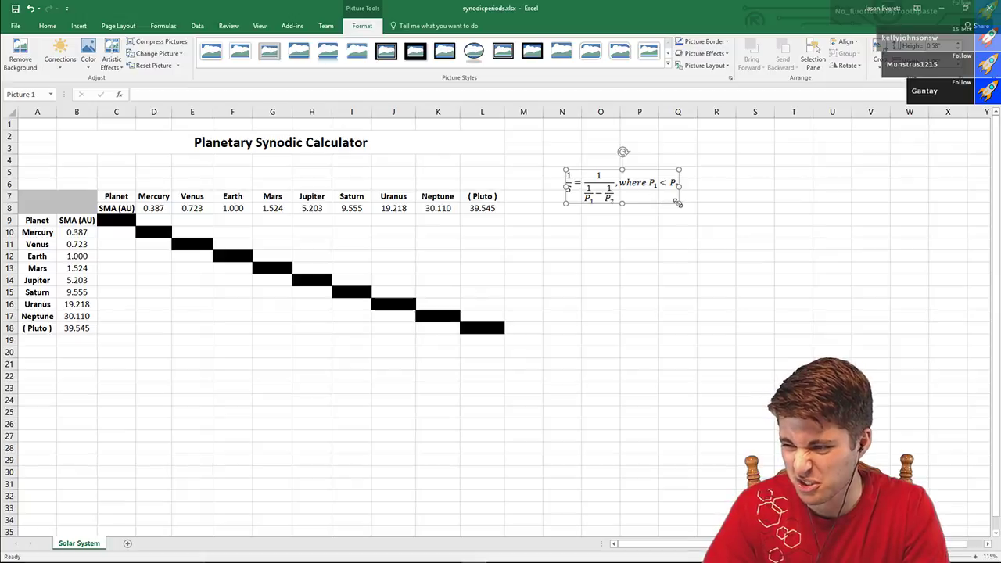
click(719, 241)
key(ctrl+z)
click(764, 270)
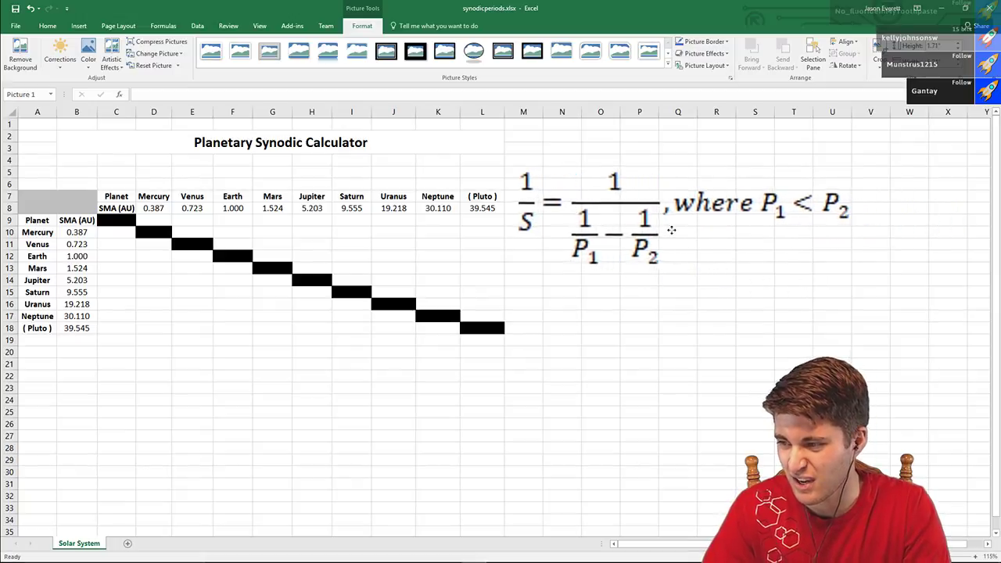
- Delete the enlarged equation picture from the worksheet
key(ctrl+y)
key(Delete)
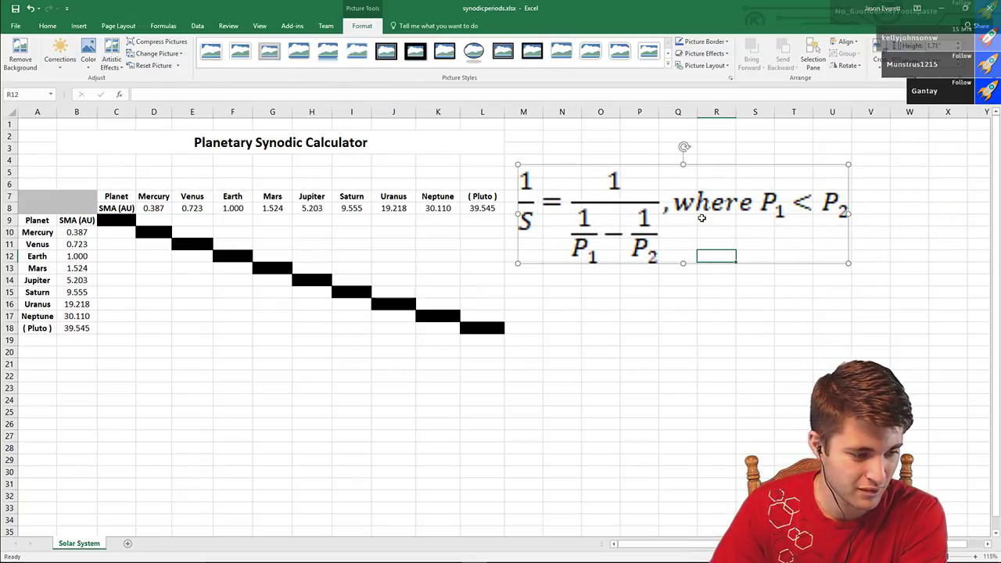
click(638, 208)
click(591, 197)
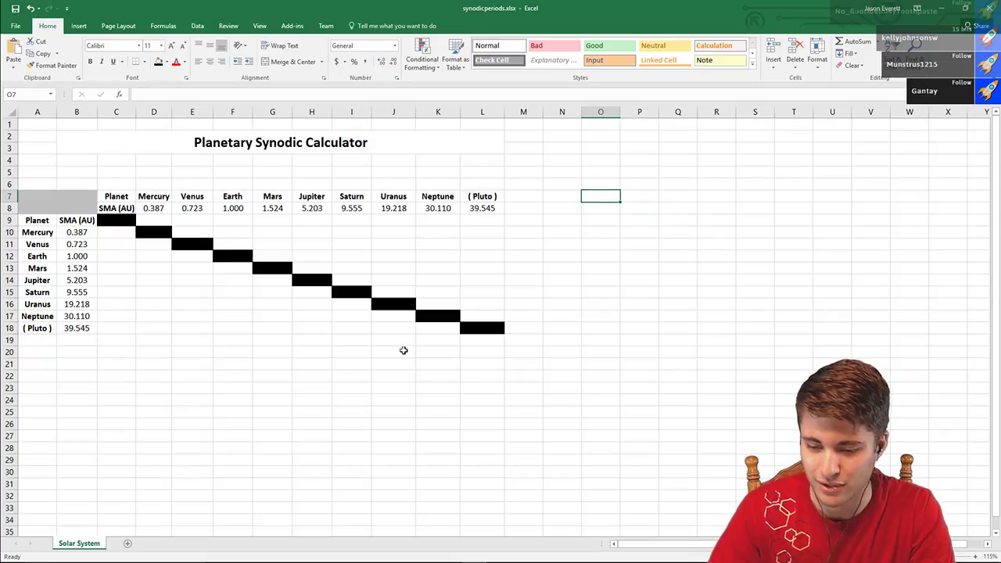
- Switch to Word and copy the whole synodic period equation
mouse_move(407, 559)
click(497, 553)
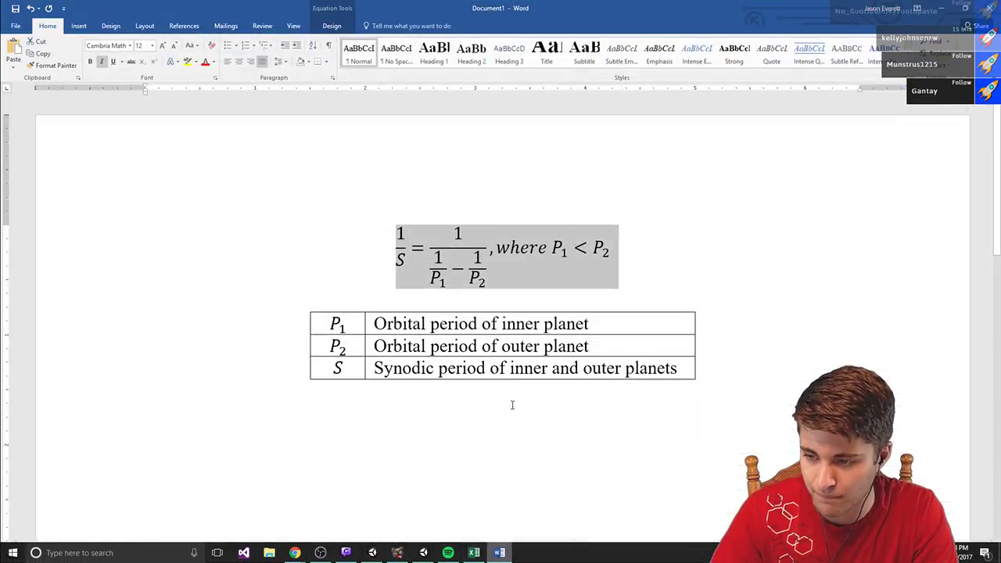
click(488, 247)
drag(426, 249, 404, 253)
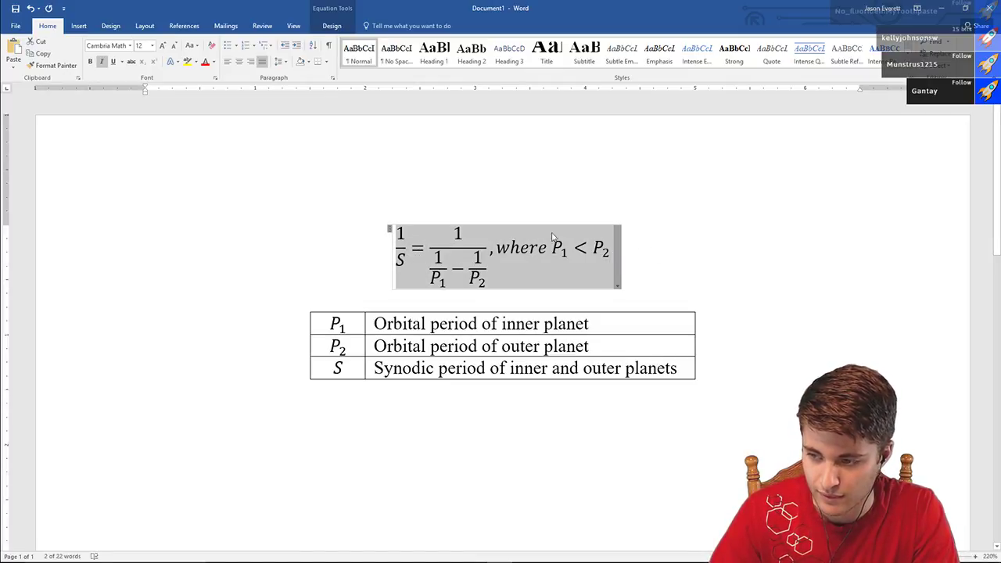
- Back in Excel, insert an equation box containing the copied equation and place it beside the planet table, starting around column N
key(alt+Tab)
key(Right)
click(604, 210)
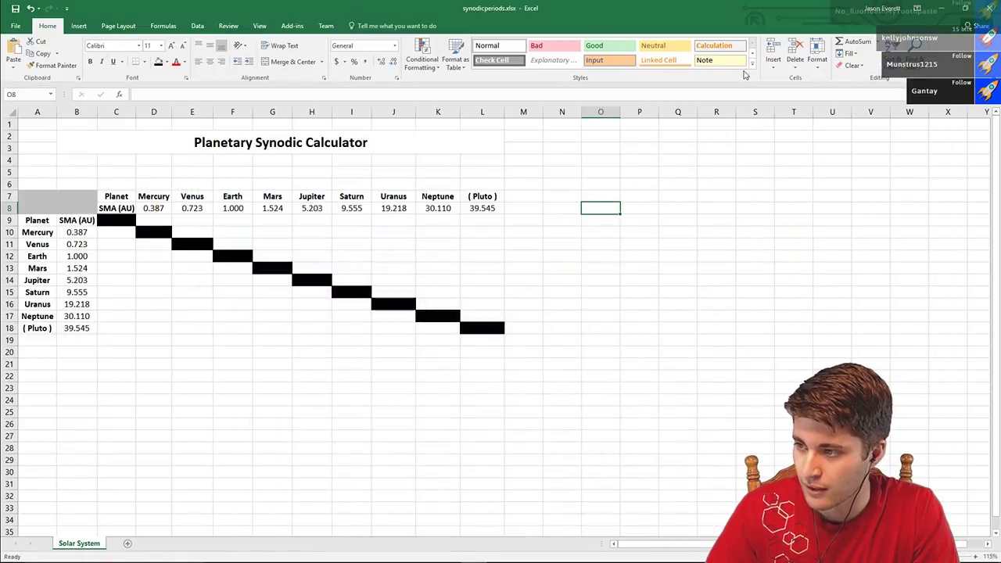
click(79, 26)
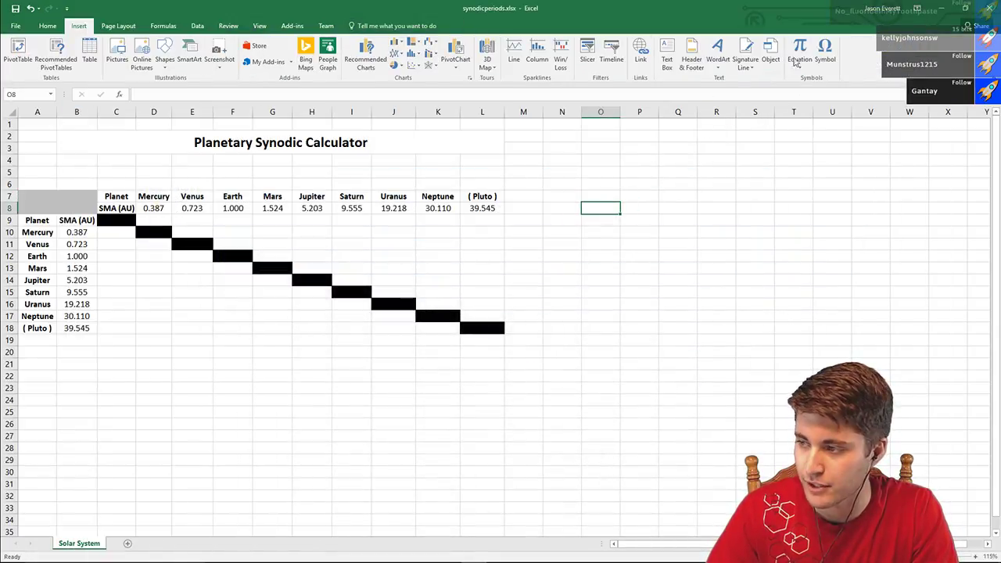
click(800, 47)
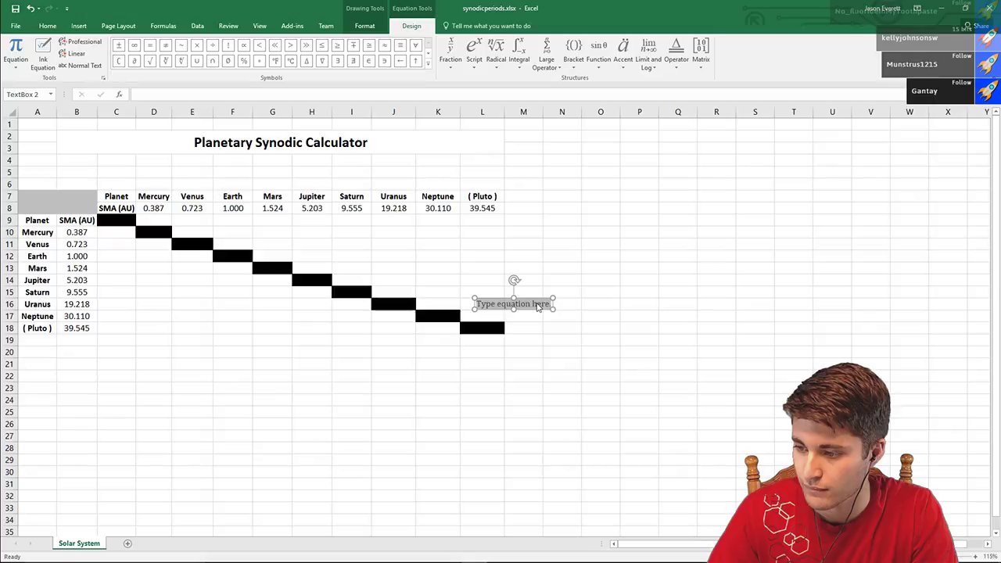
key(ctrl+v)
mouse_move(588, 338)
mouse_down()
mouse_move(636, 351)
mouse_move(659, 344)
mouse_move(596, 338)
mouse_up()
drag(584, 303, 652, 233)
- Enlarge the equation text to 20 pt and resize its box to about 3.71" wide by 1.07" high
click(173, 46)
click(173, 46)
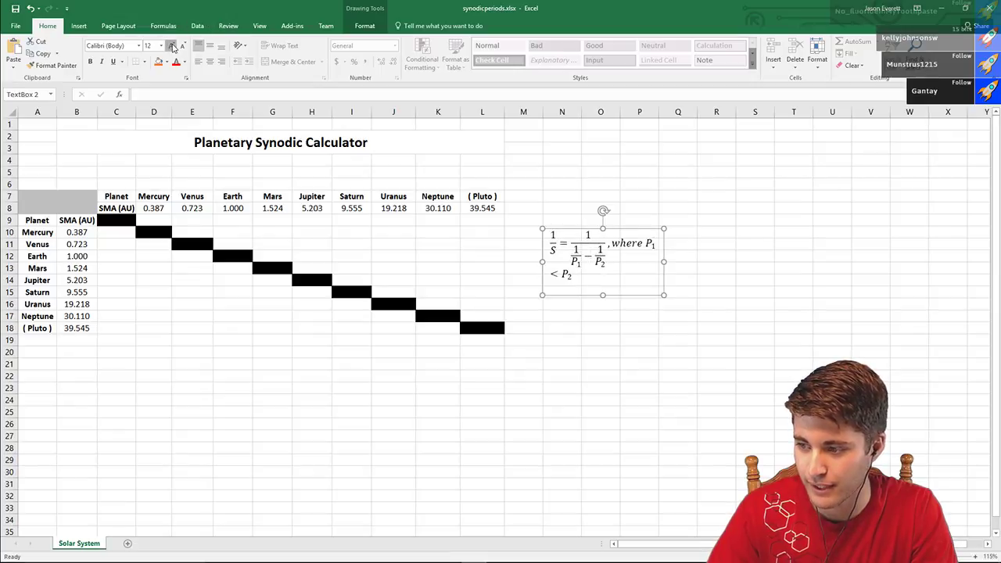
click(173, 46)
click(173, 46)
click(172, 46)
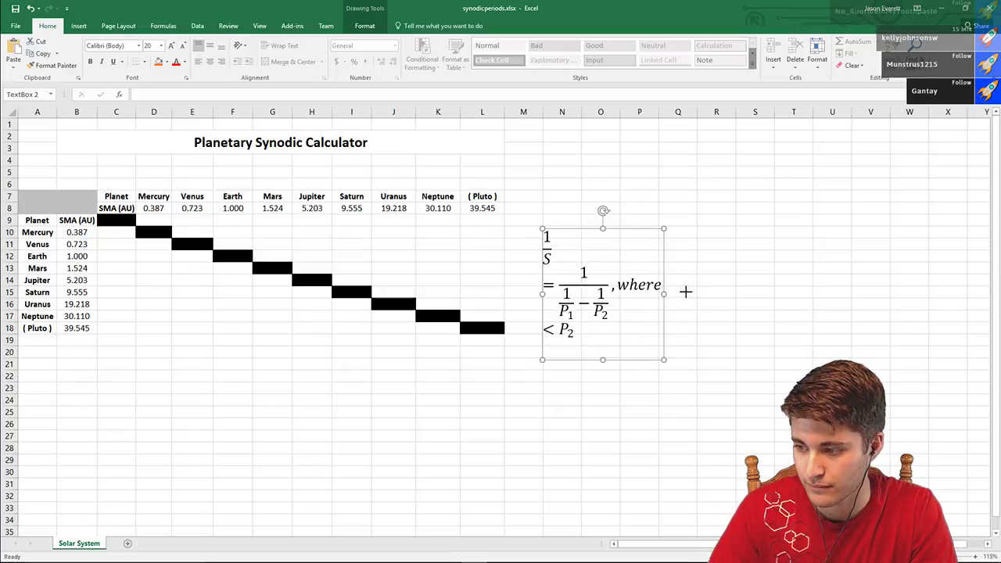
drag(685, 291, 755, 287)
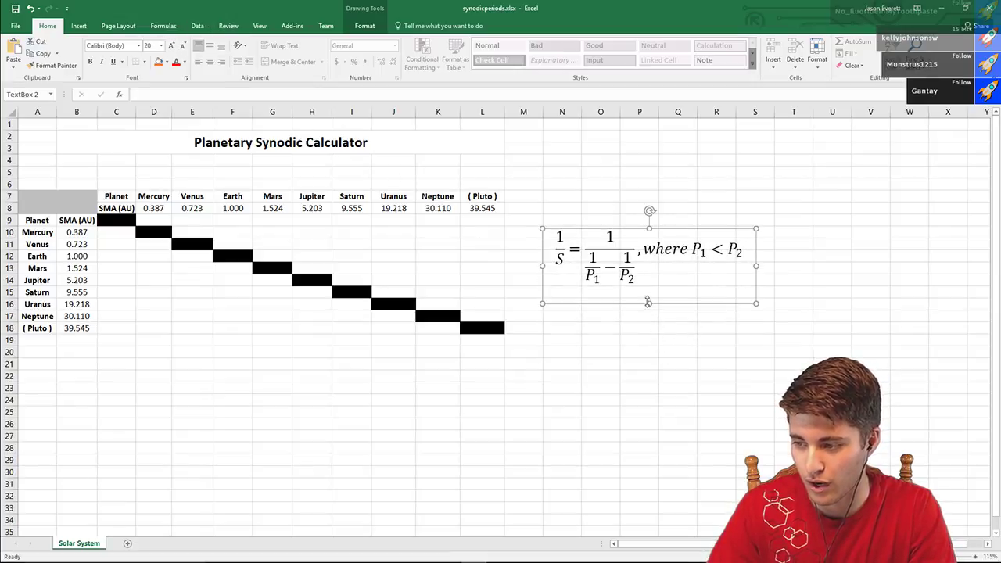
drag(647, 302, 649, 290)
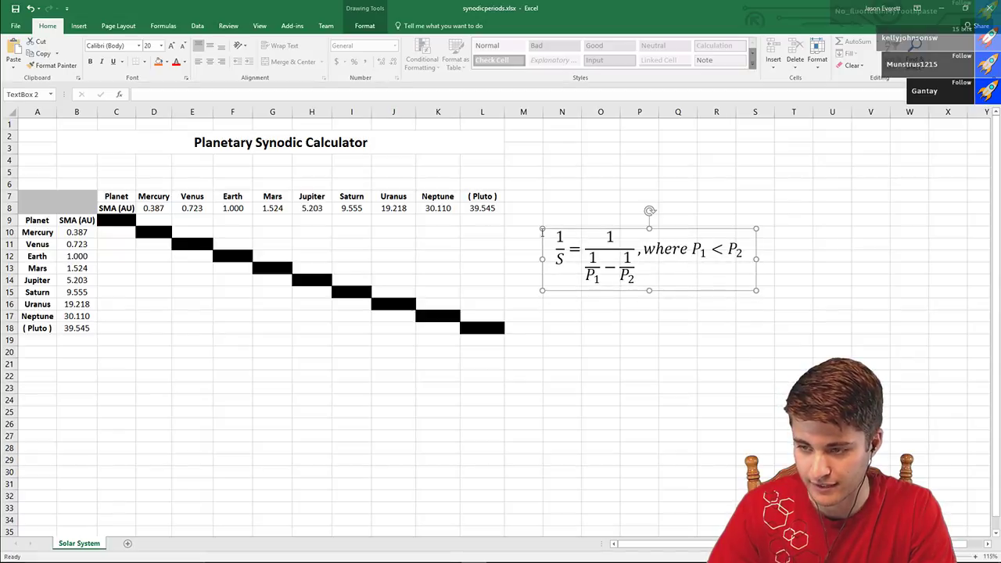
- Make the equation bold and move its box up to start around row 8
click(91, 62)
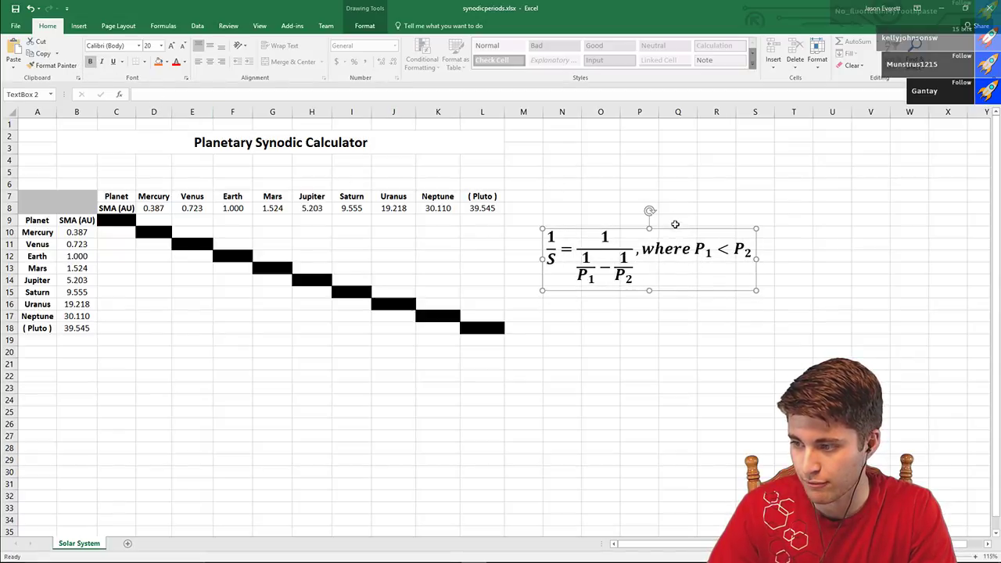
drag(677, 227, 679, 204)
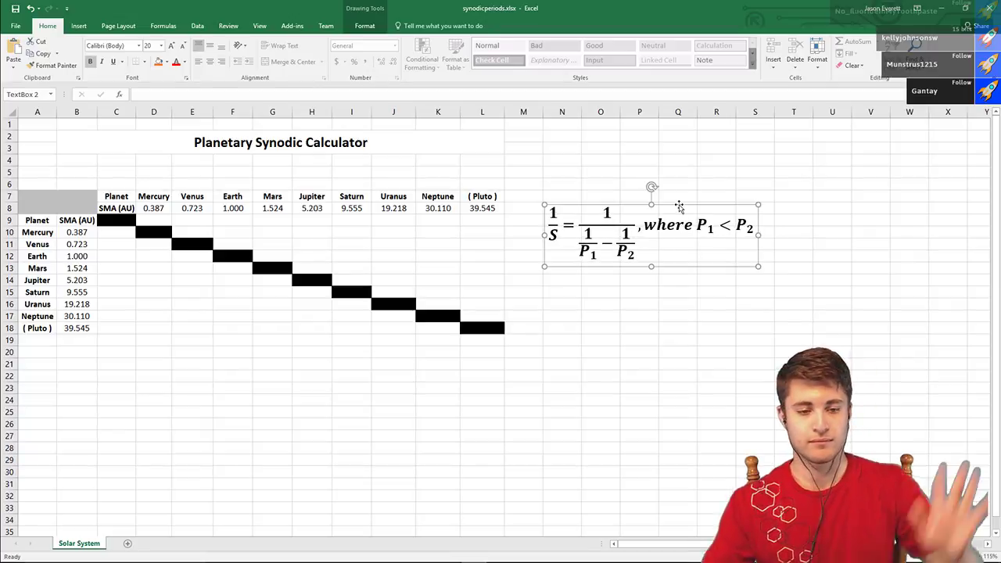
click(706, 326)
- Fill the equation box with the dark blue theme colour
click(657, 225)
click(664, 205)
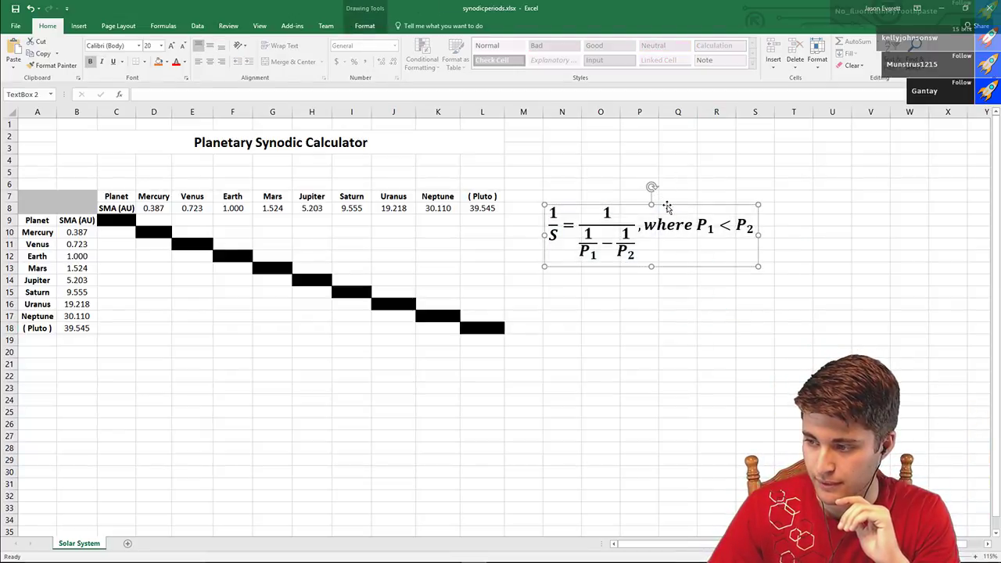
click(364, 26)
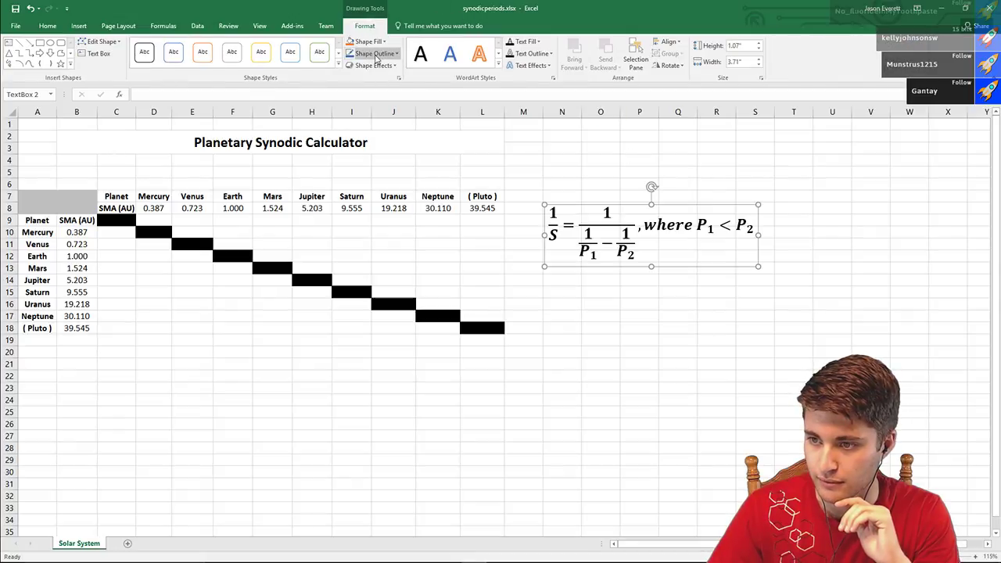
click(371, 43)
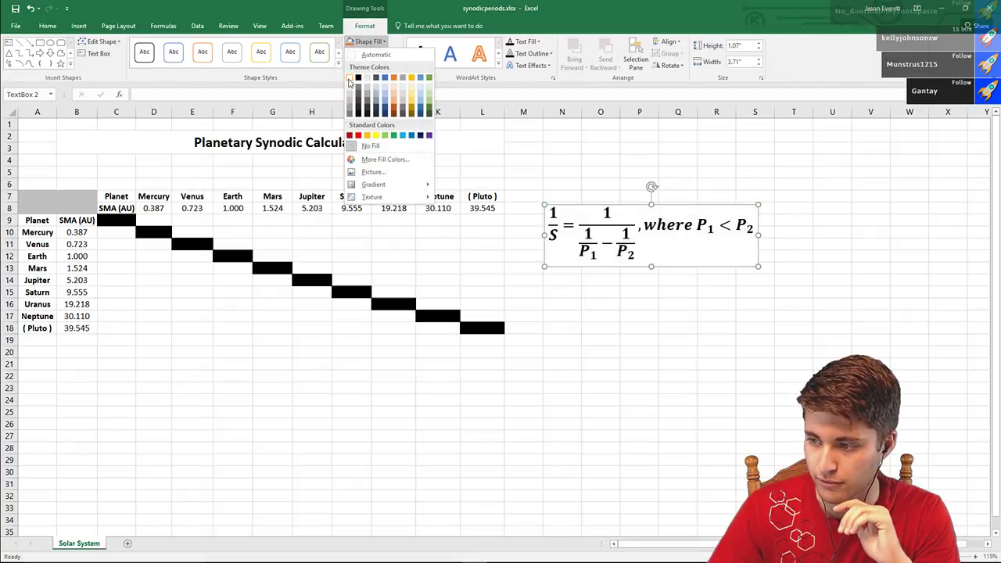
click(638, 136)
click(677, 207)
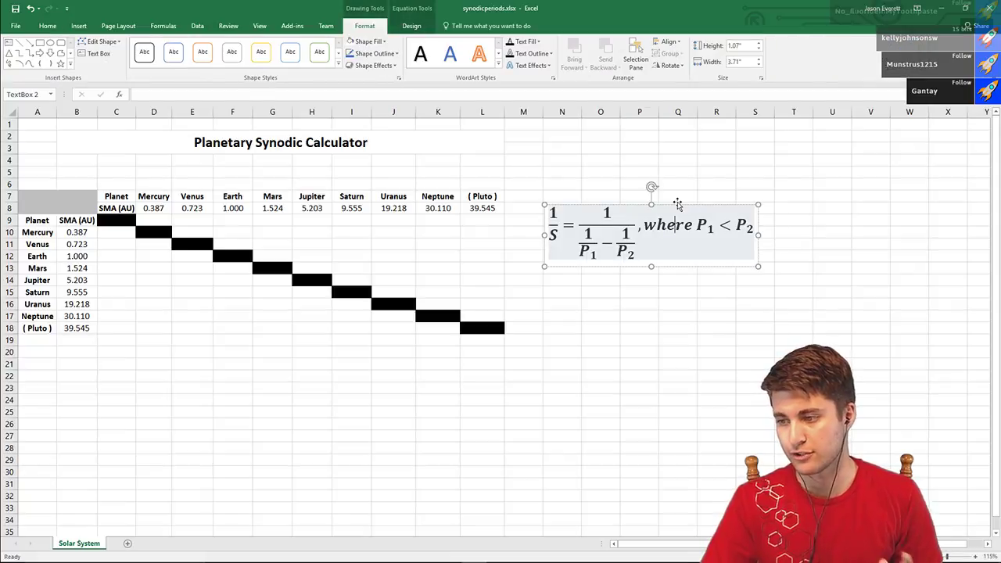
click(677, 205)
click(369, 42)
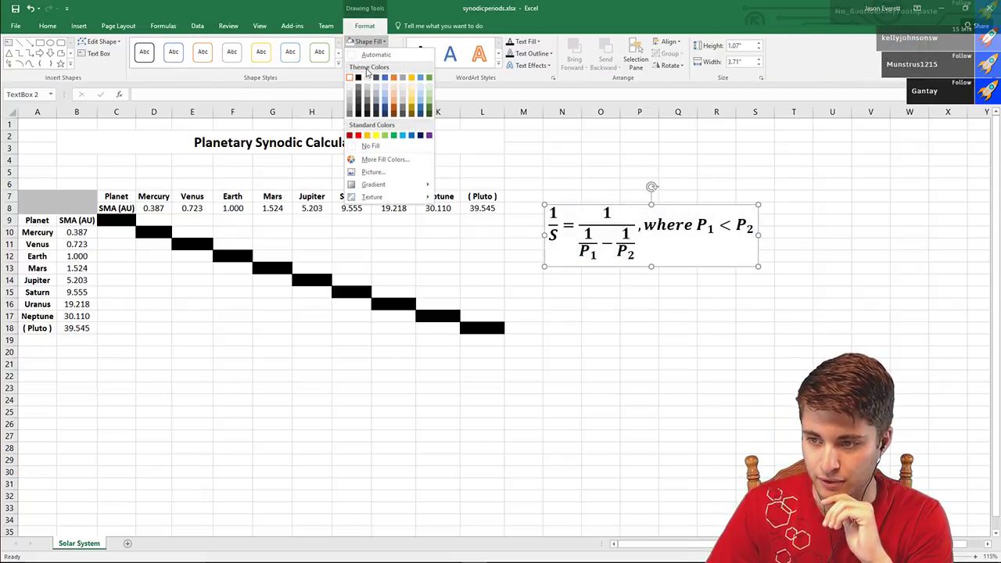
click(385, 115)
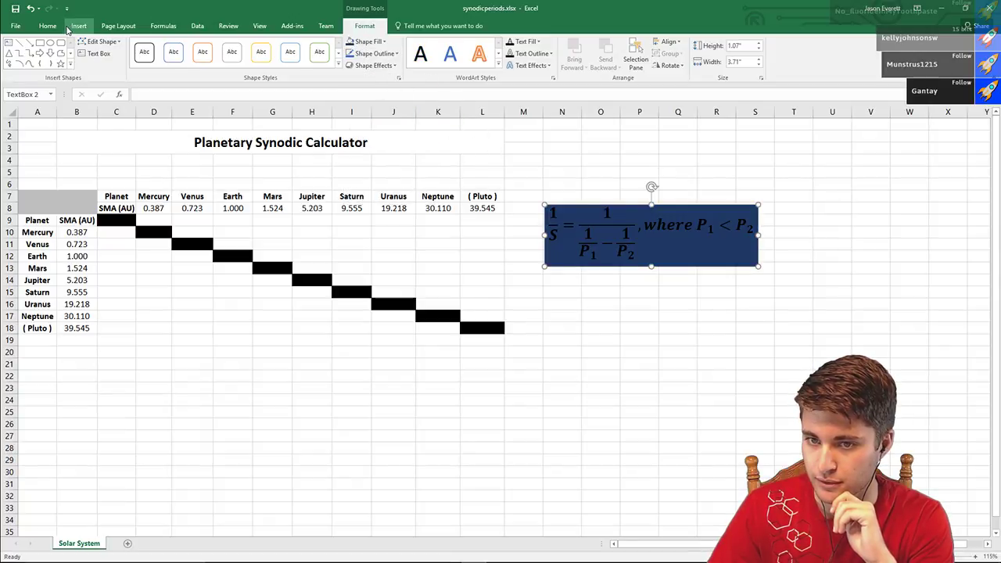
- Change the equation's font colour to white
click(16, 26)
click(21, 21)
click(47, 26)
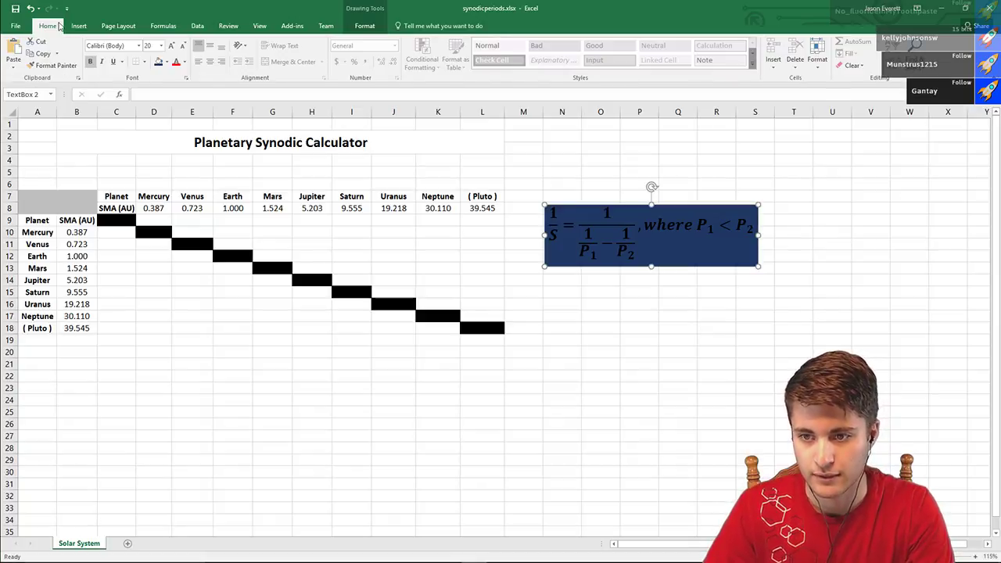
click(185, 62)
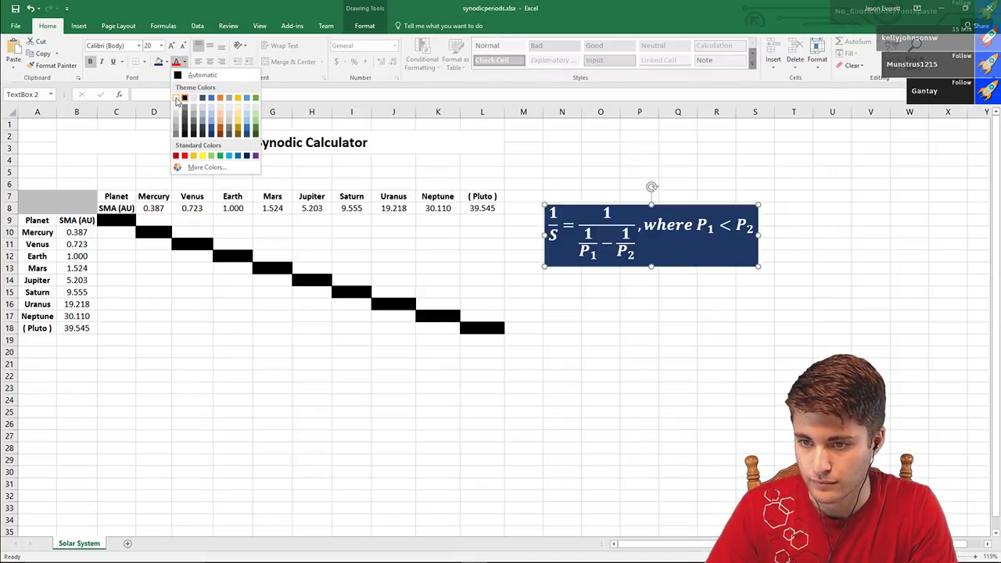
click(178, 99)
click(674, 172)
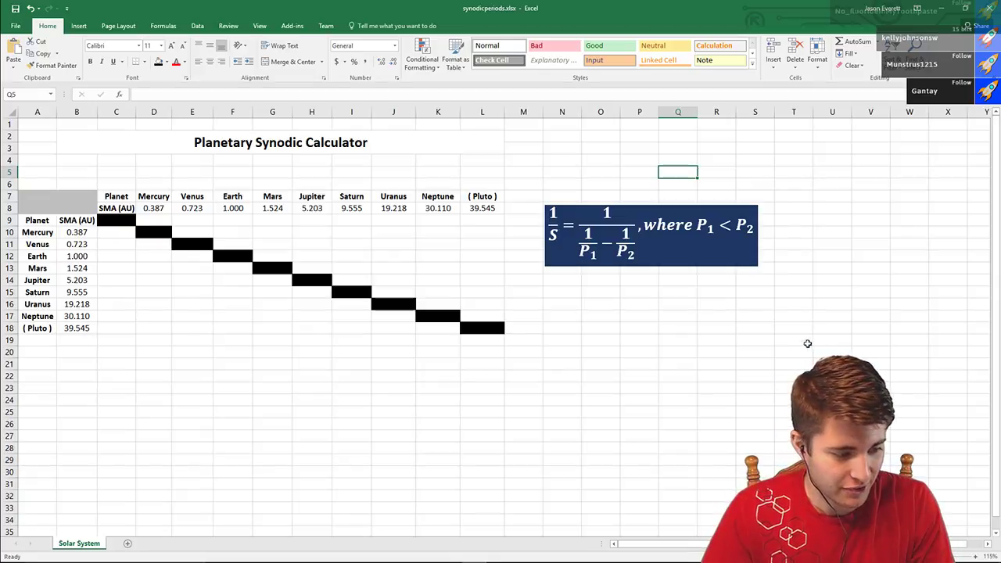
click(499, 327)
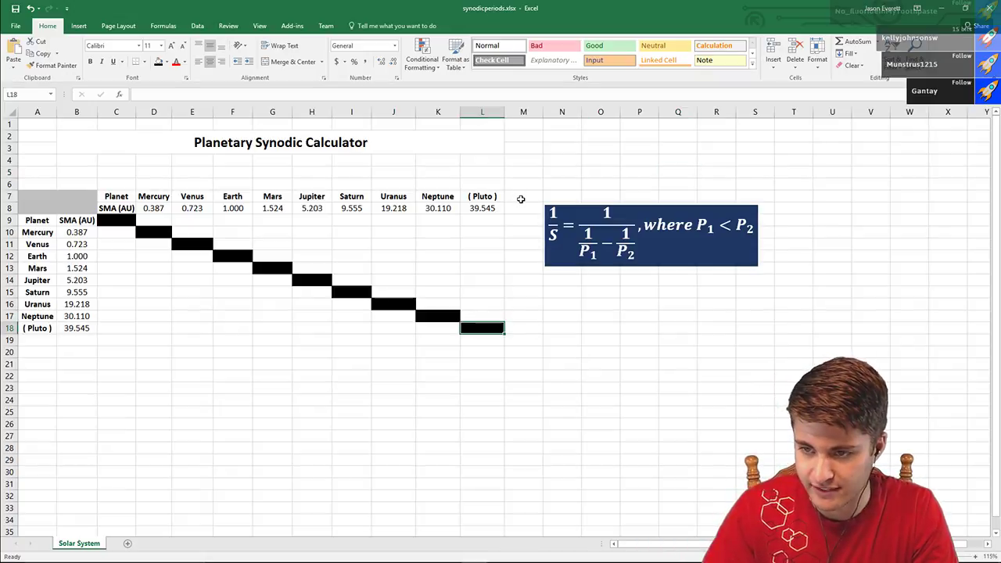
click(155, 222)
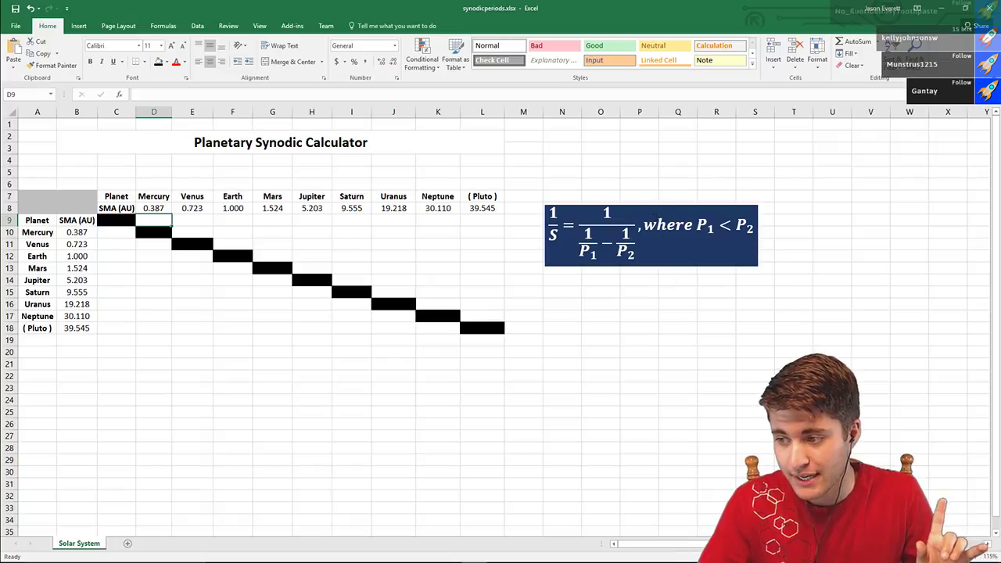
- Duplicate the blue equation box and align the copy directly below the original, starting around row 14
click(650, 206)
click(682, 265)
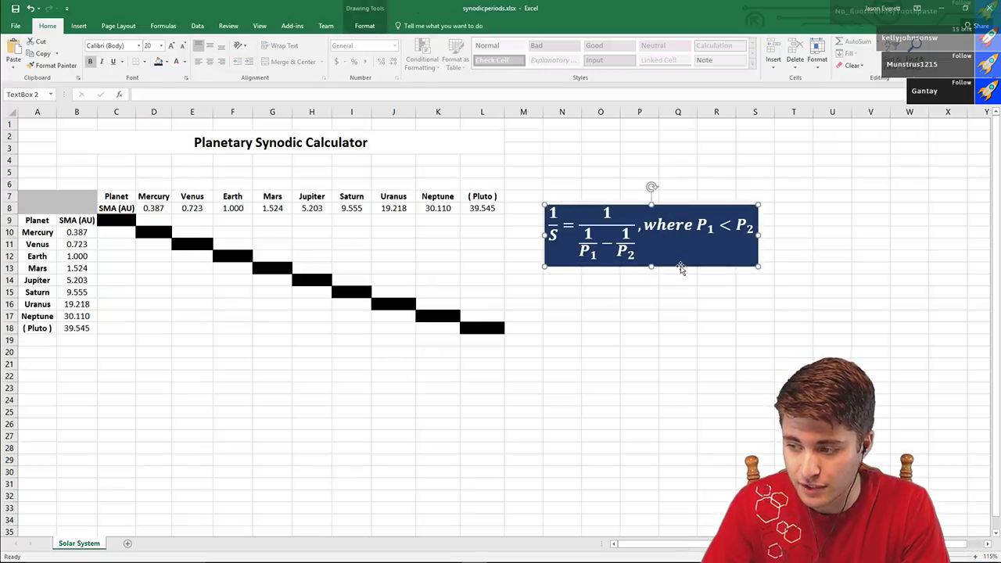
key(ctrl+d)
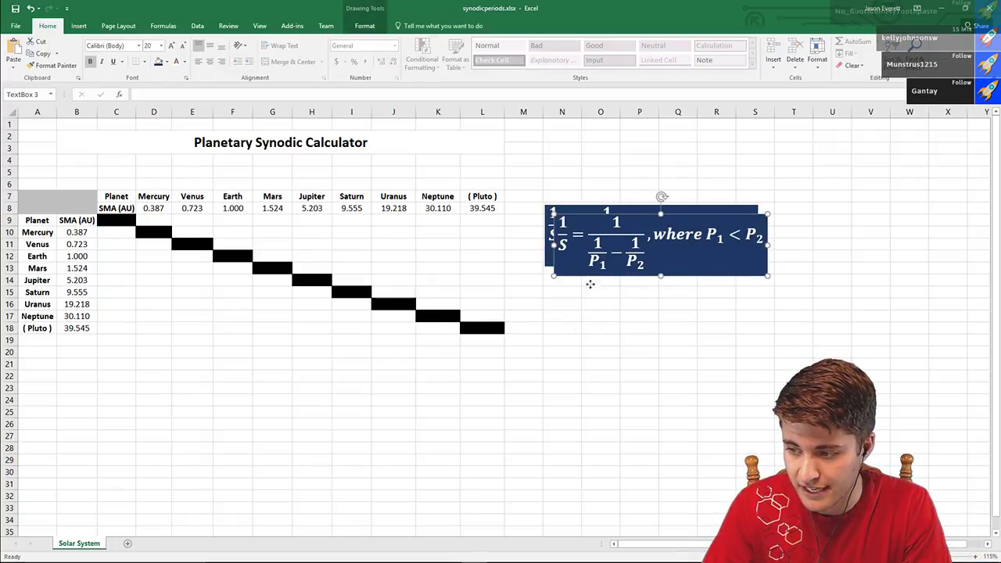
drag(589, 286, 581, 337)
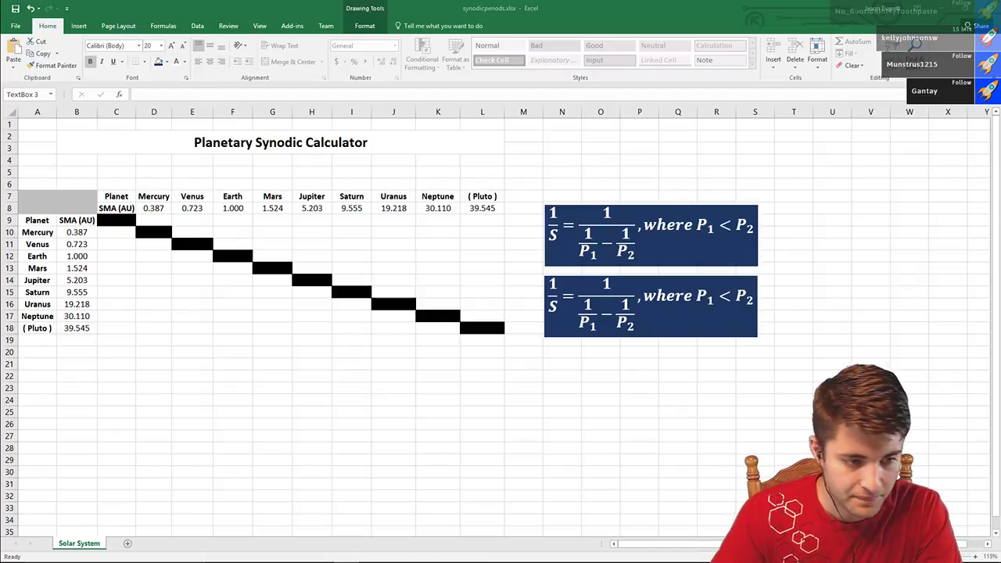
- In the duplicated equation's denominator, replace P₁ with a₁ raised to the power 1.5
click(578, 281)
double_click(588, 322)
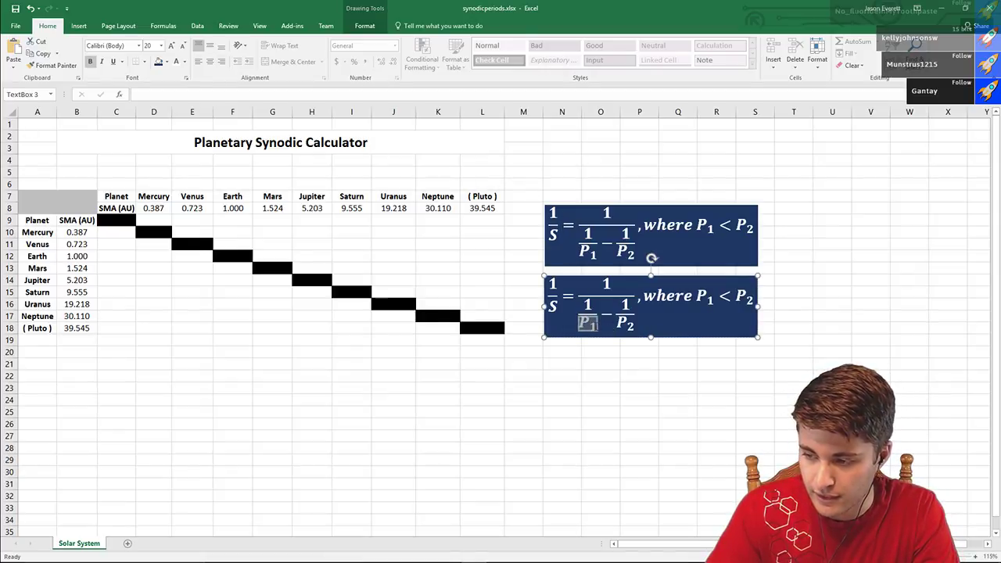
text(a)
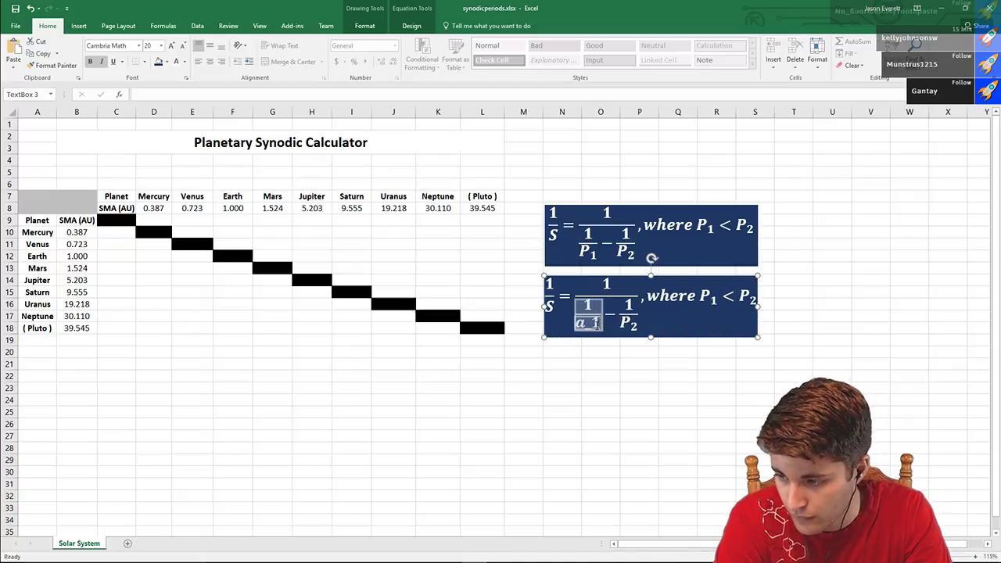
text(^1.5)
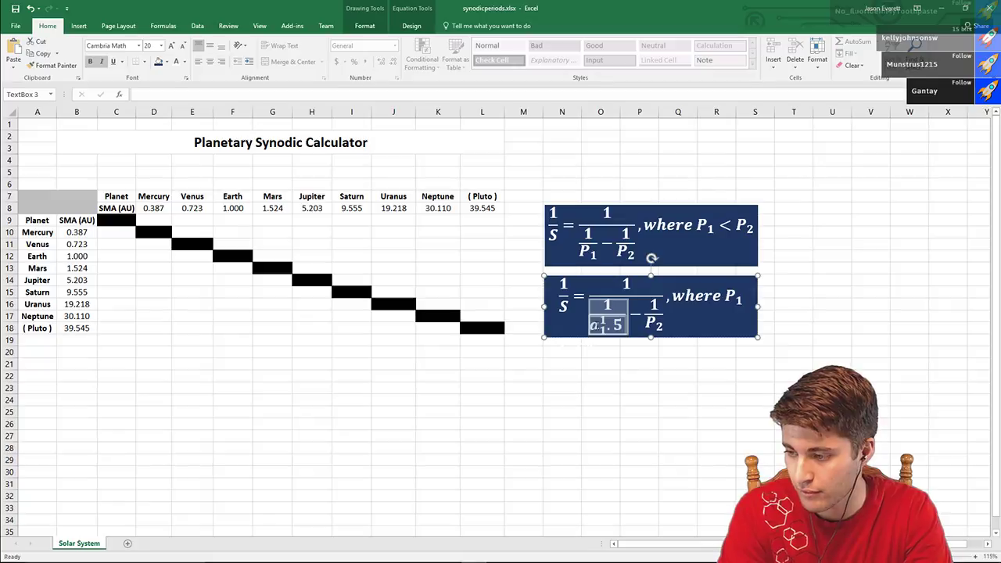
key(space)
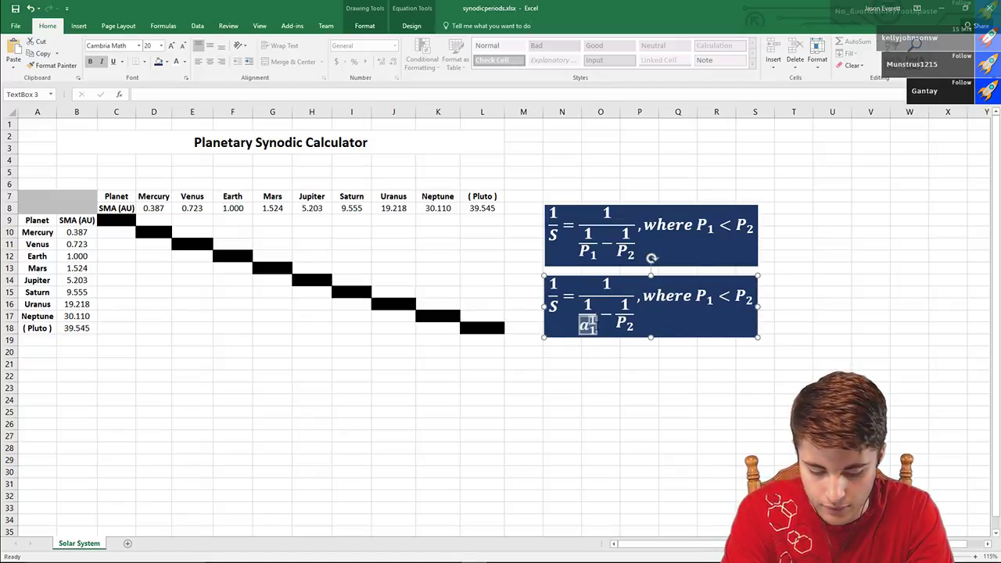
key(Right)
key(Right)
key(Right)
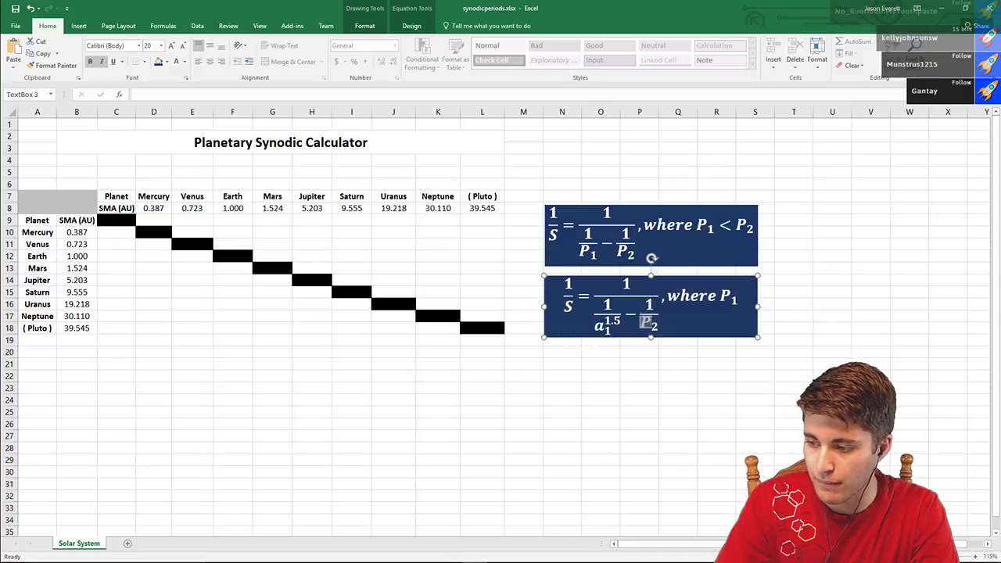
- In the lower equation's denominator, replace P₂ with a₂ raised to the power 1.5, and widen the box to fit the equation
drag(639, 322, 659, 328)
text(a)
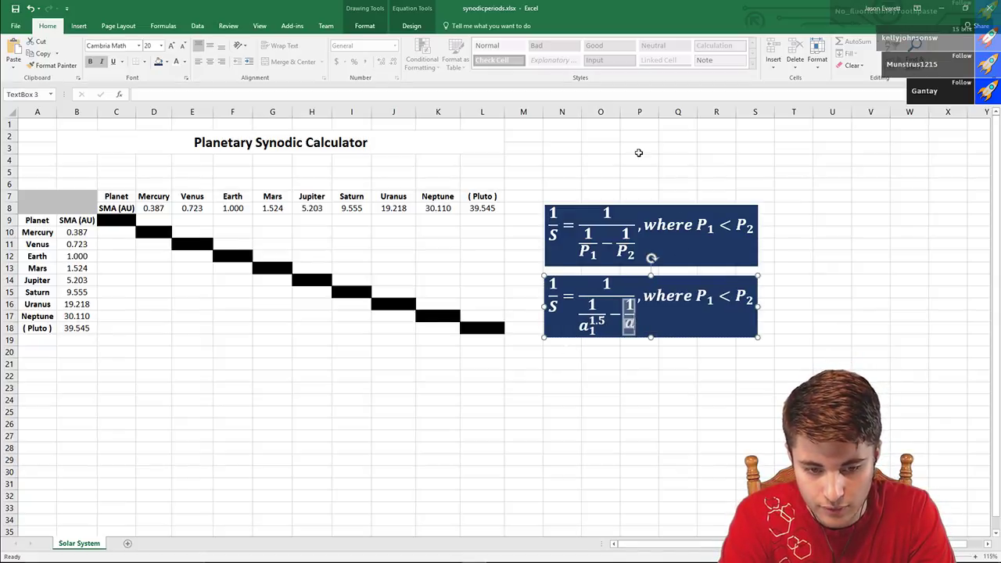
text(_2^)
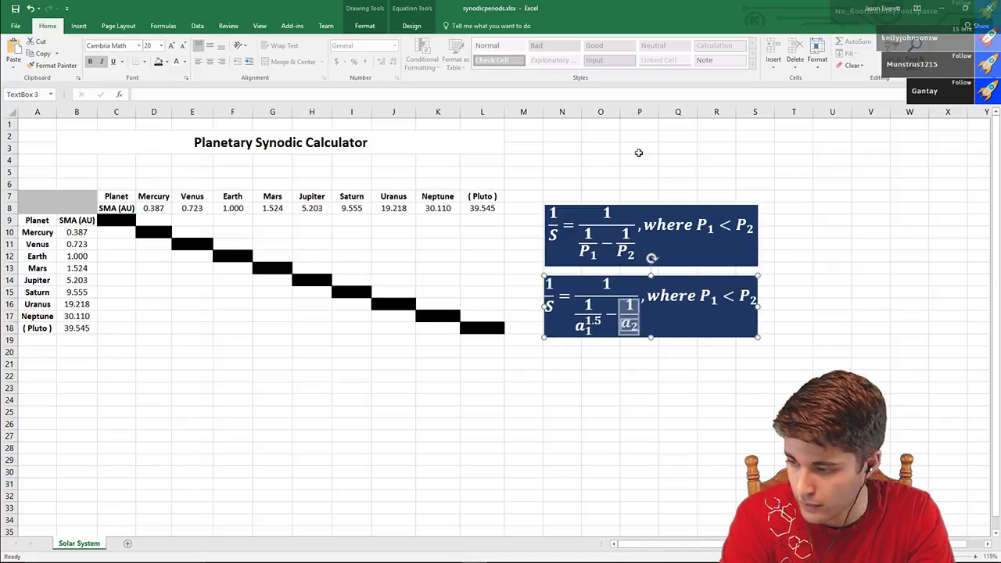
text(()
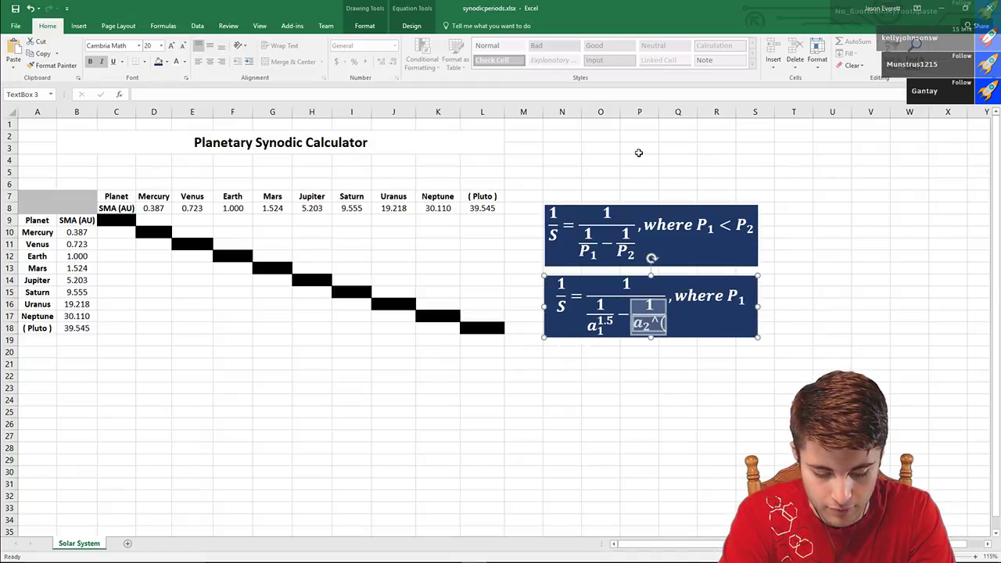
text(1.5)
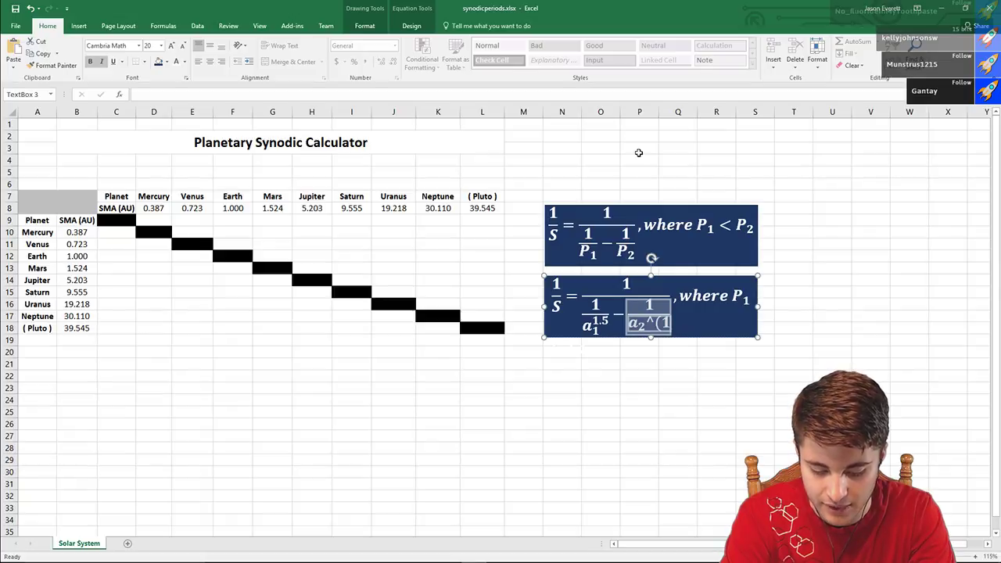
text(.5)
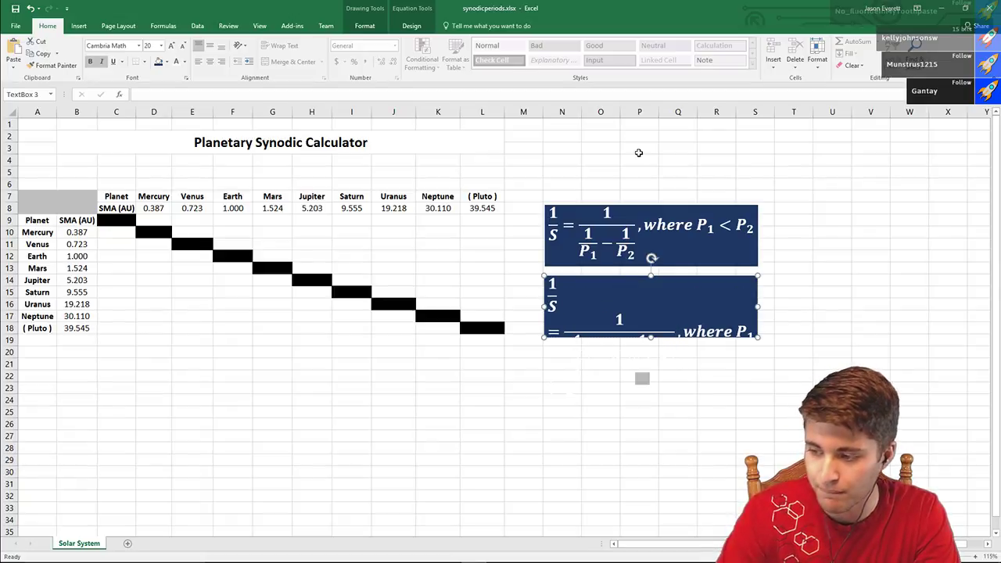
click(756, 306)
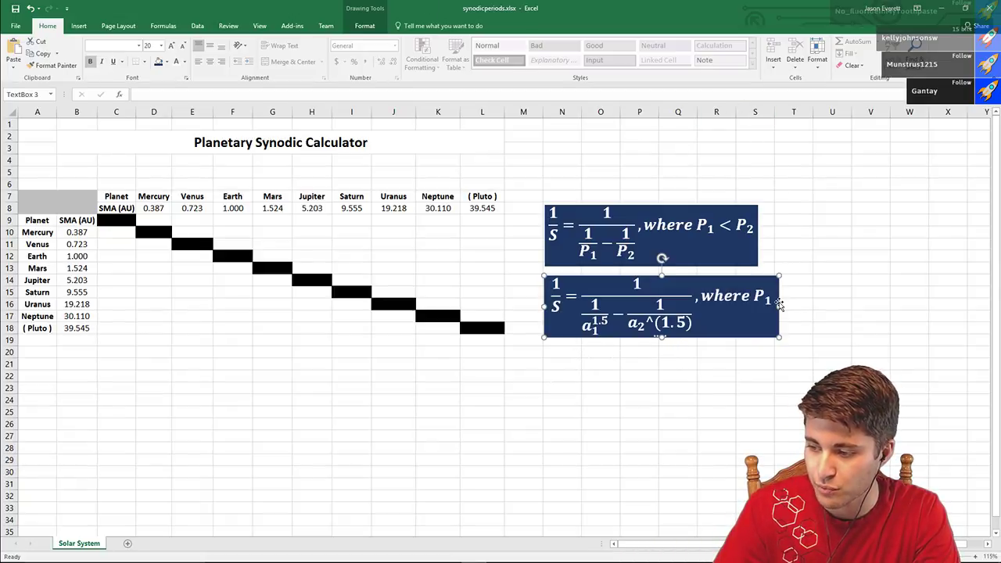
click(682, 323)
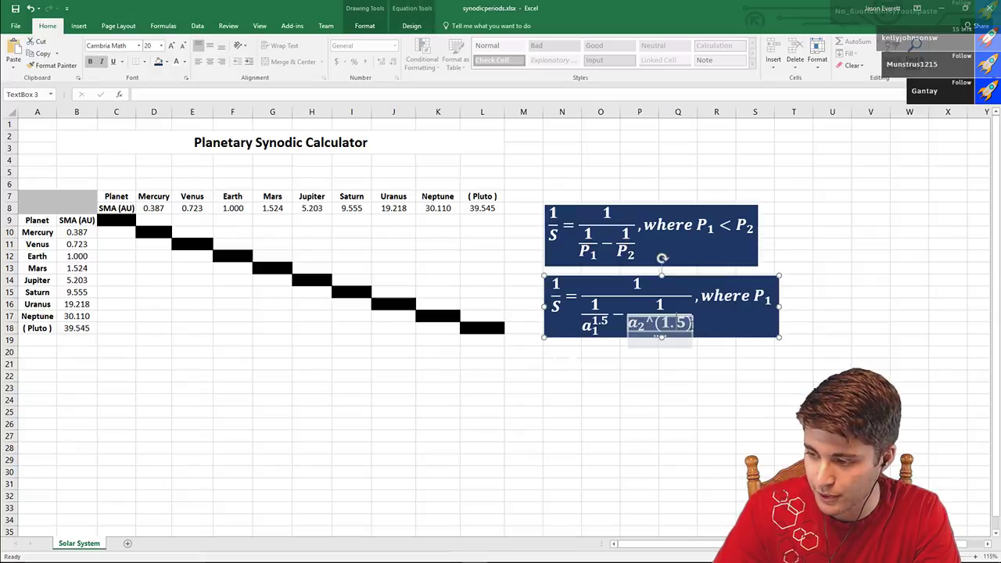
key(space)
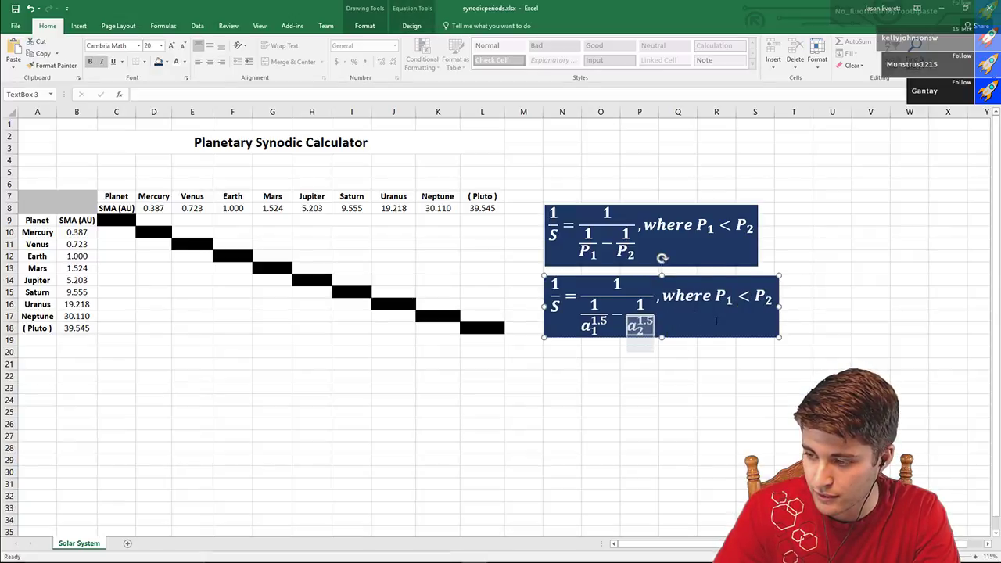
click(880, 340)
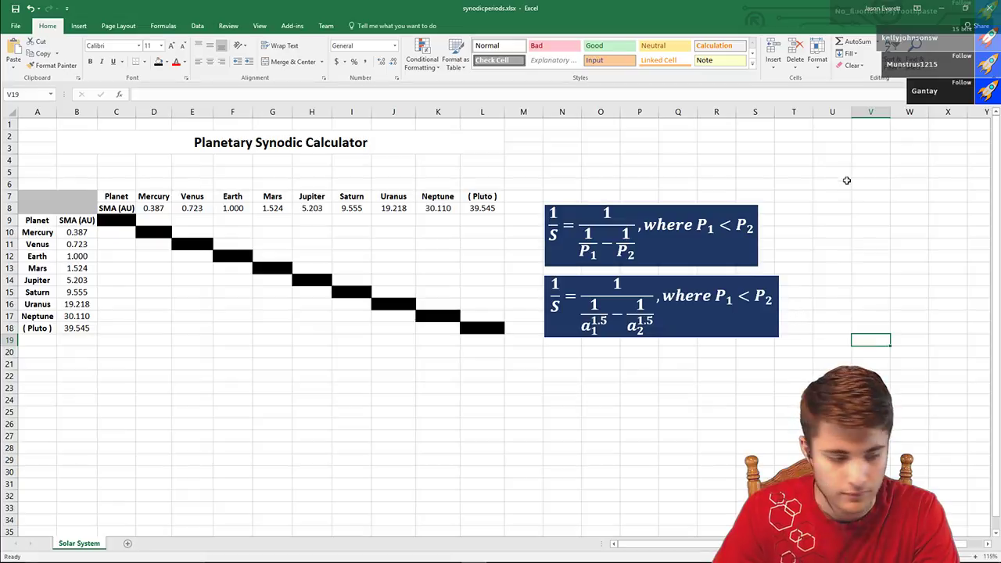
click(822, 162)
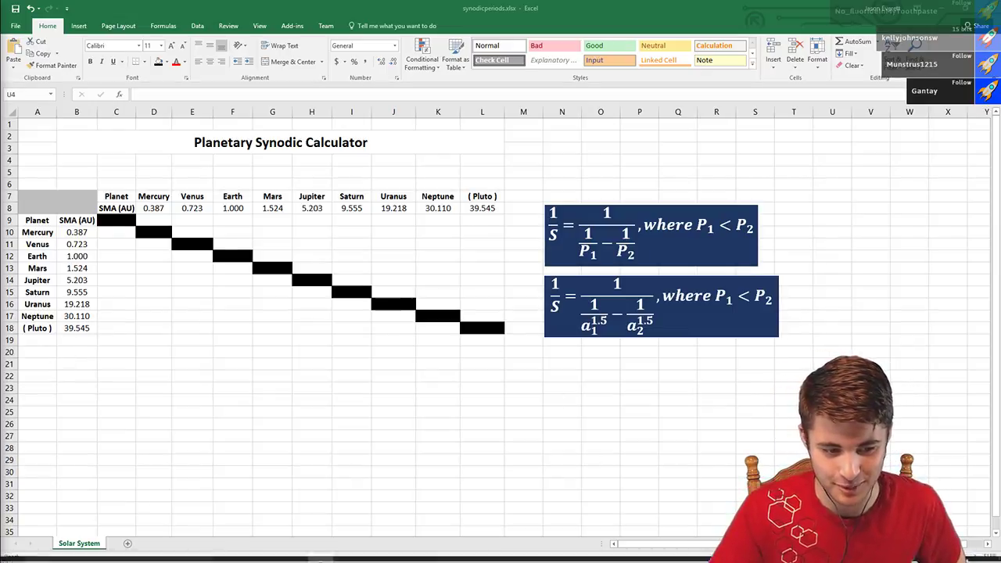
mouse_move(321, 556)
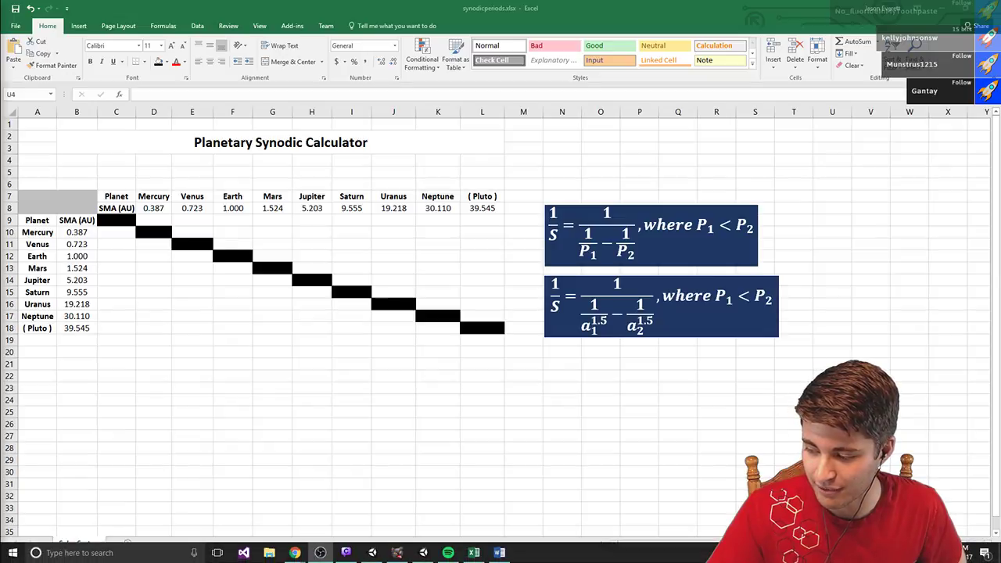
click(942, 553)
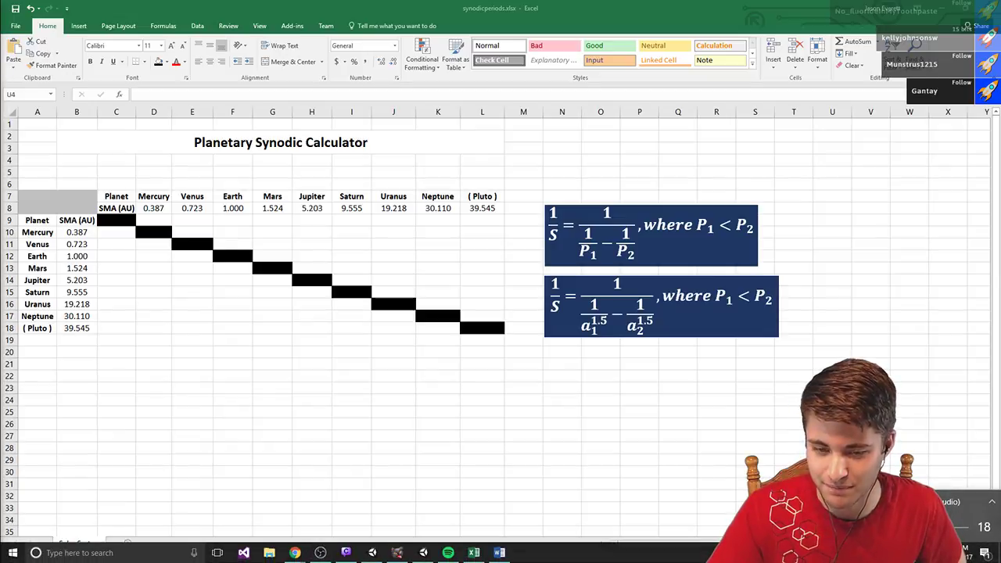
click(530, 457)
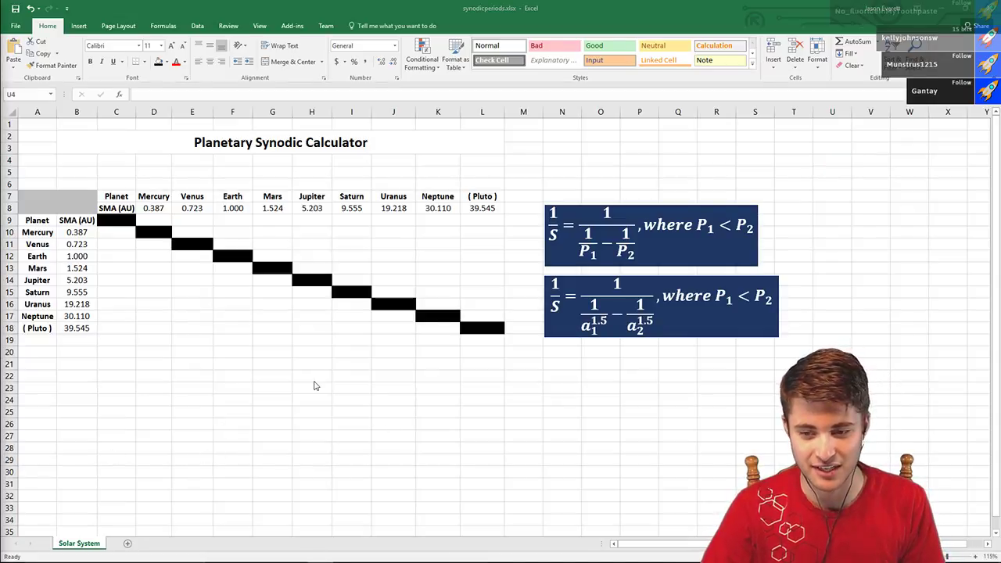
key(alt+Tab)
drag(119, 236, 125, 330)
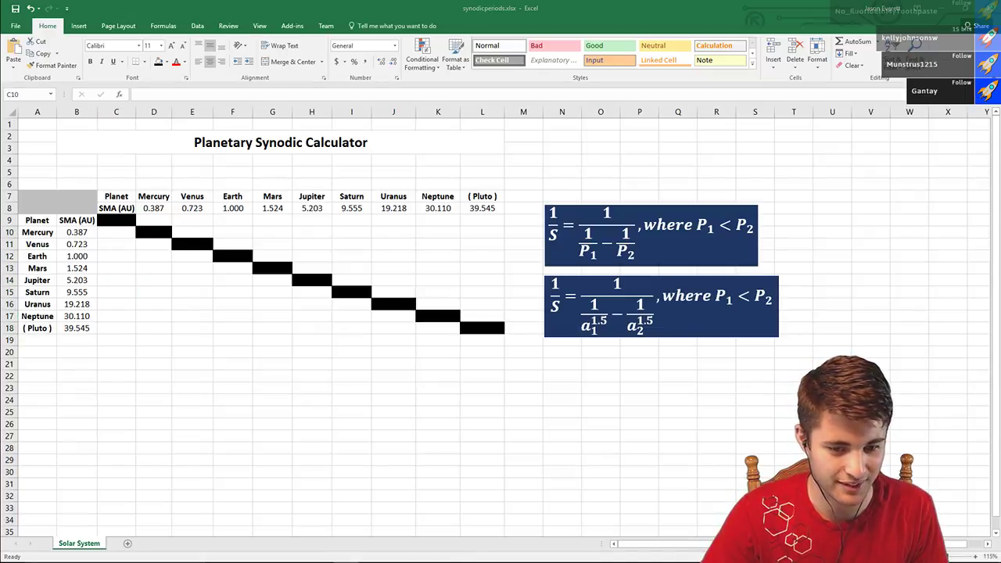
key(alt+Tab)
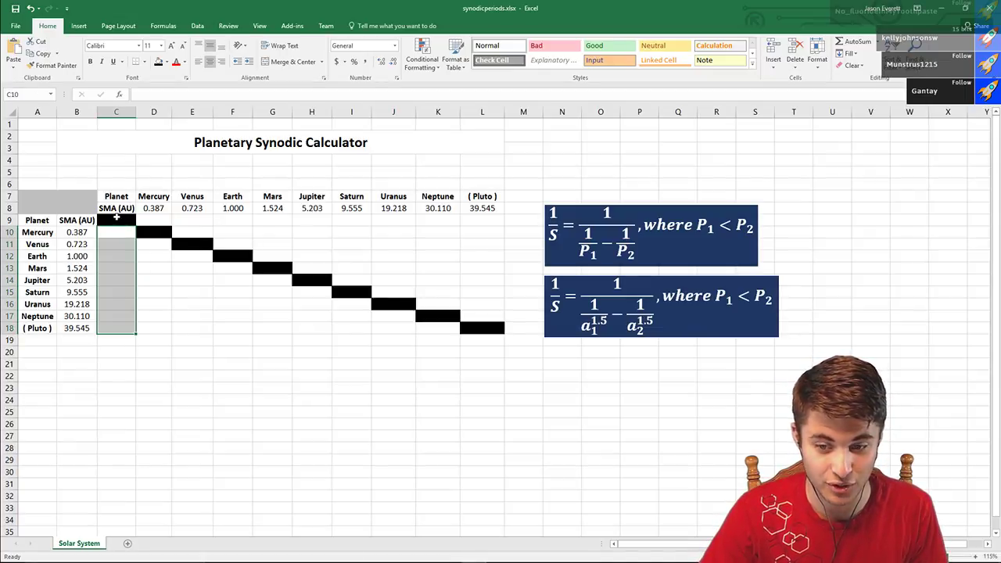
drag(115, 220, 480, 224)
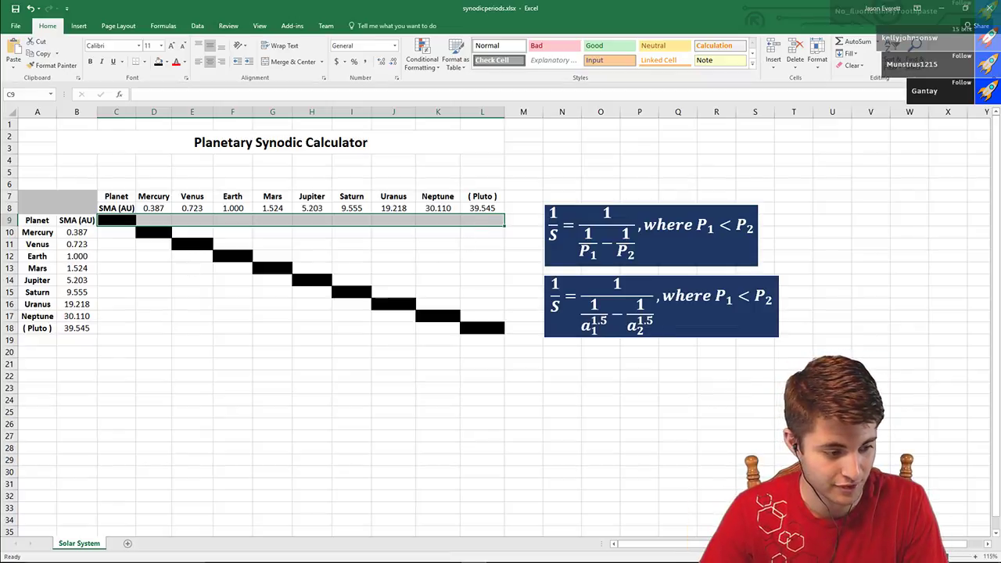
click(115, 219)
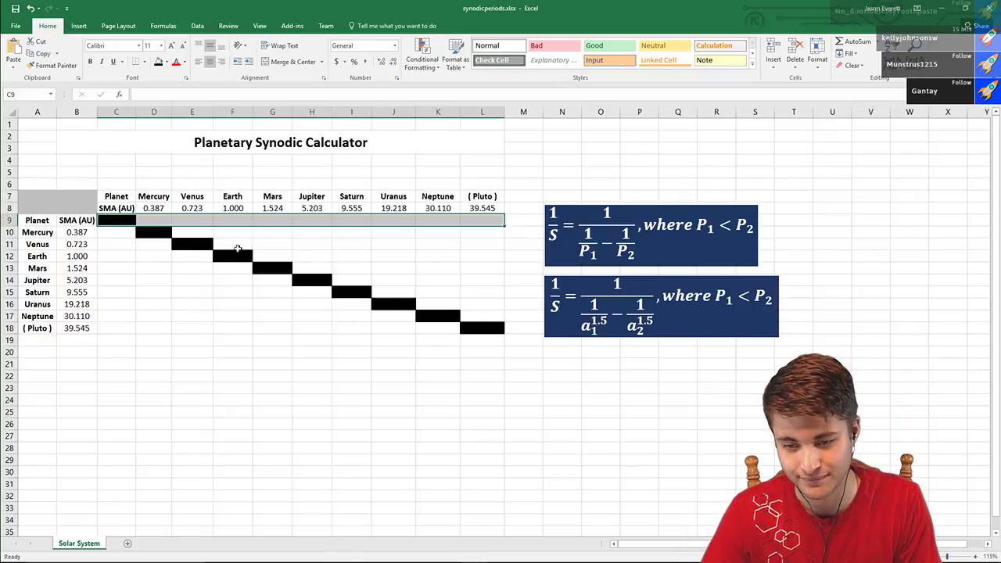
drag(133, 222, 488, 211)
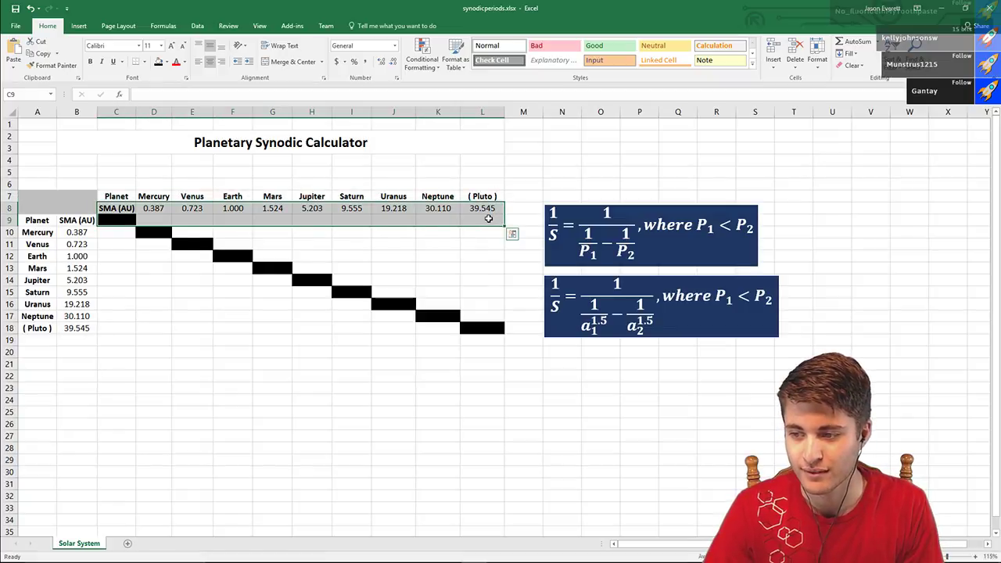
drag(115, 219, 495, 220)
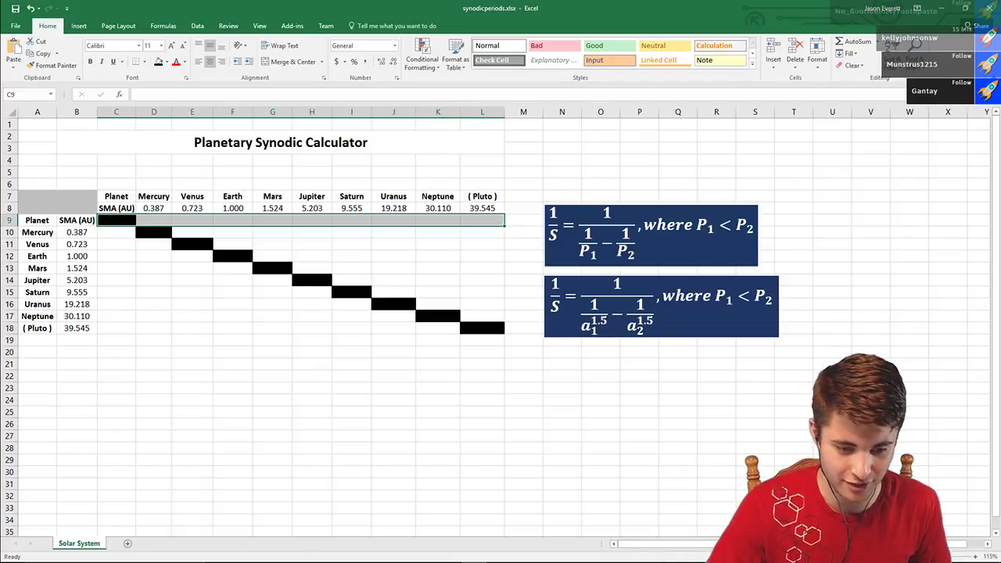
click(117, 220)
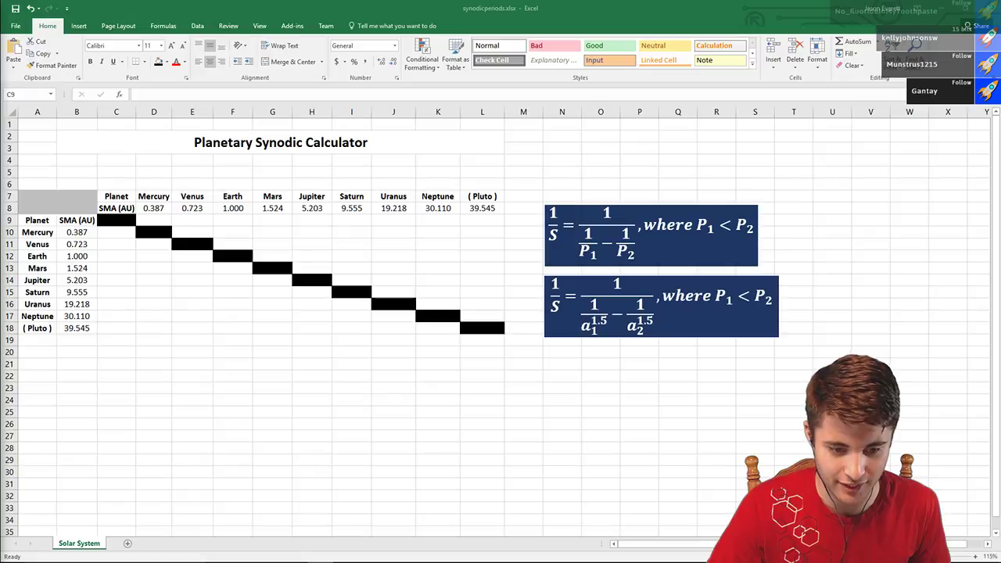
mouse_move(566, 559)
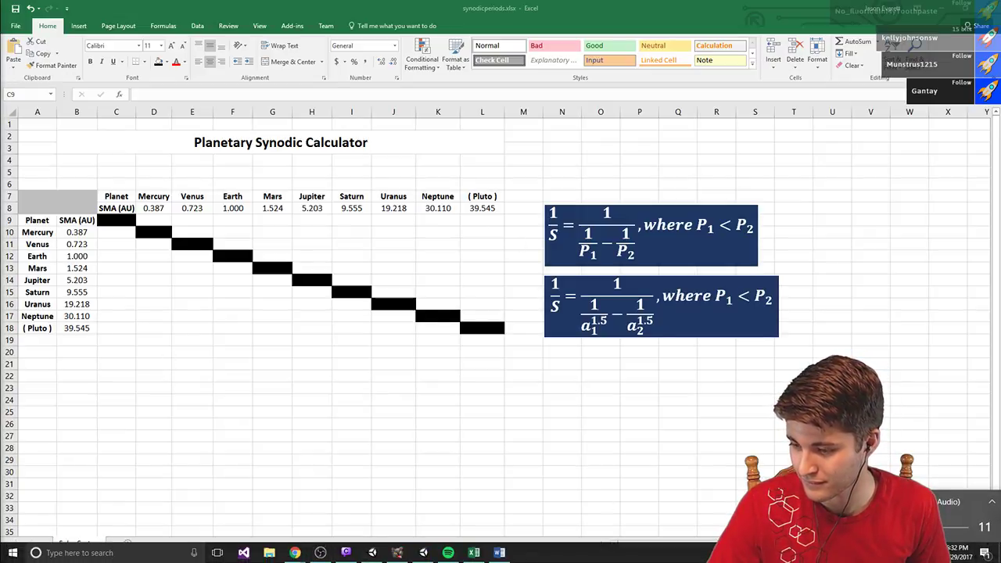
key(ctrl+shift+Right)
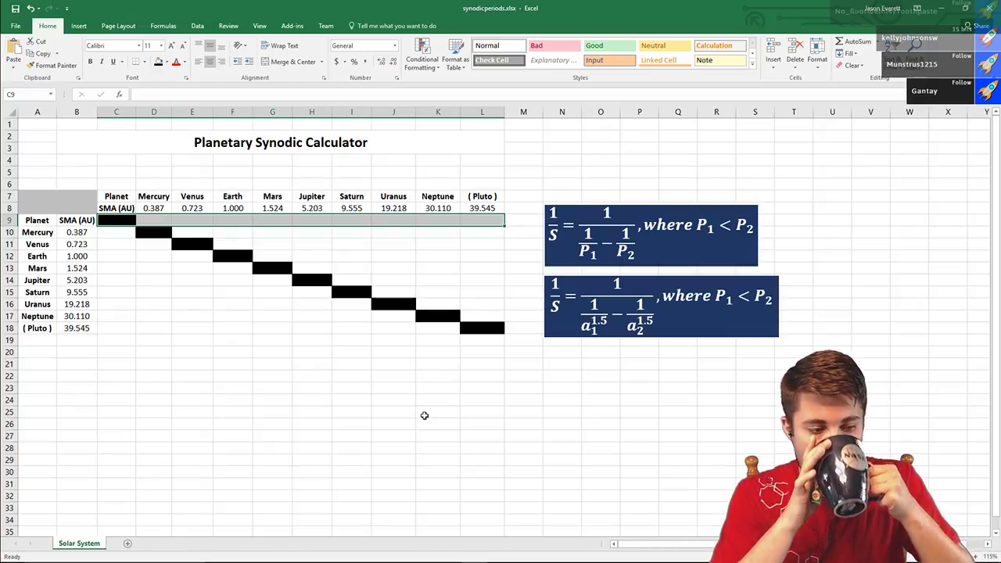
click(247, 362)
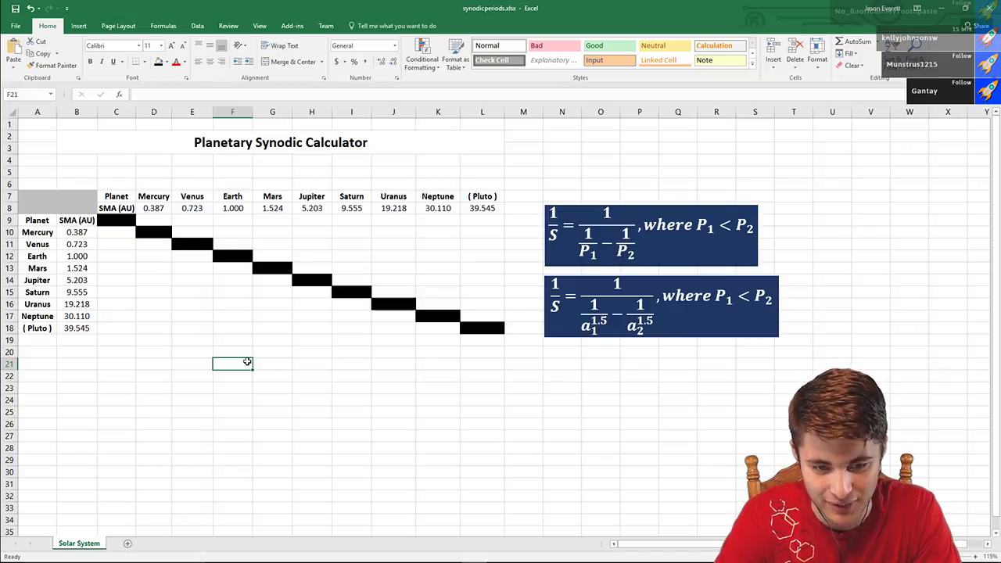
scroll(228, 306, up, 2)
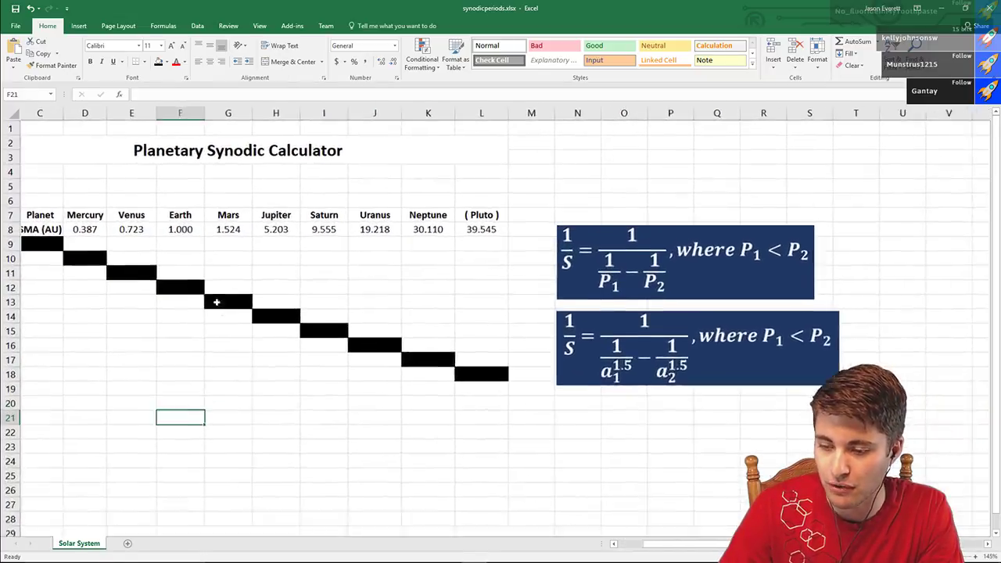
drag(667, 547, 563, 536)
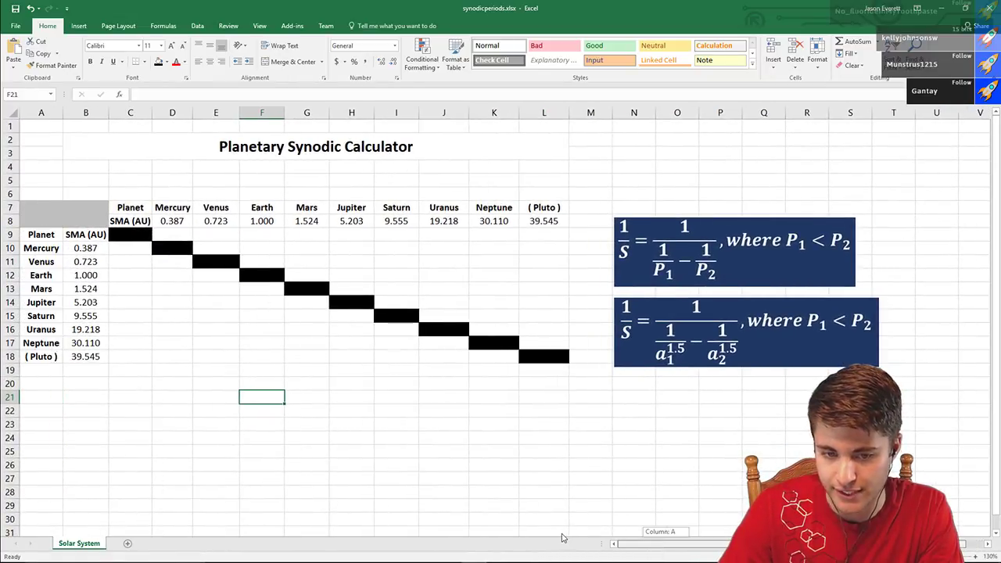
scroll(305, 252, down, 1)
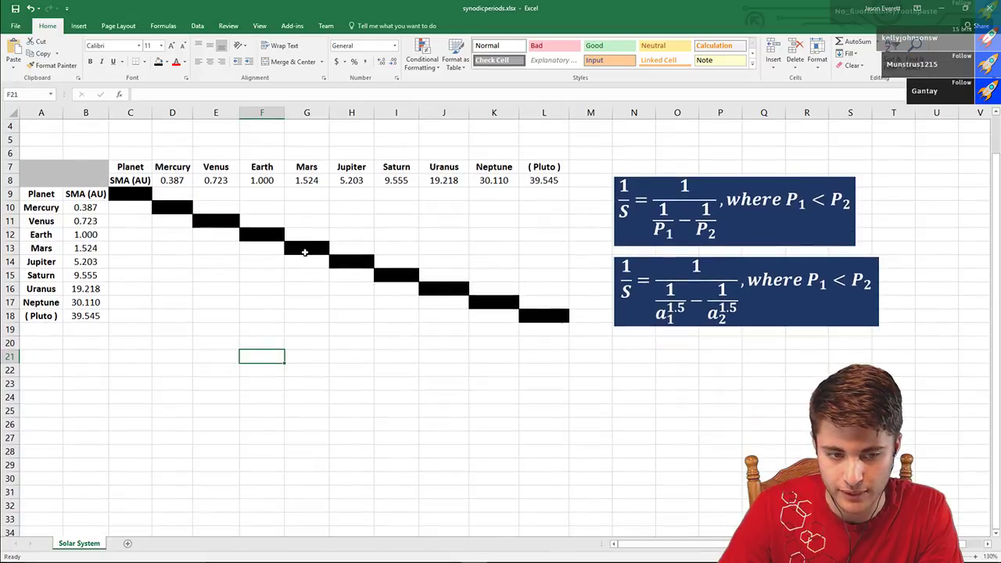
click(175, 182)
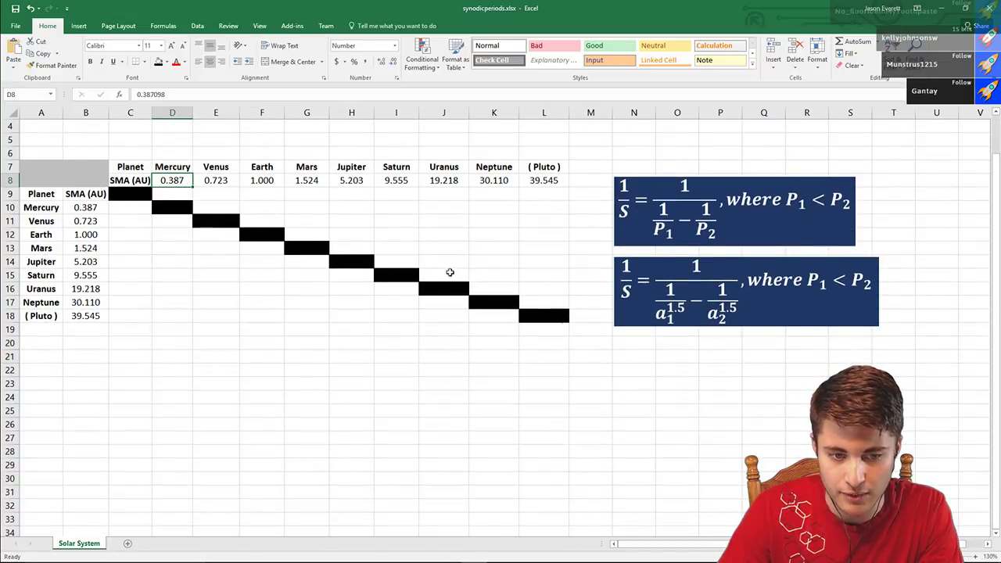
- Move the semimajor axis equation box directly below the table, starting around row 20 under columns A to F
click(742, 226)
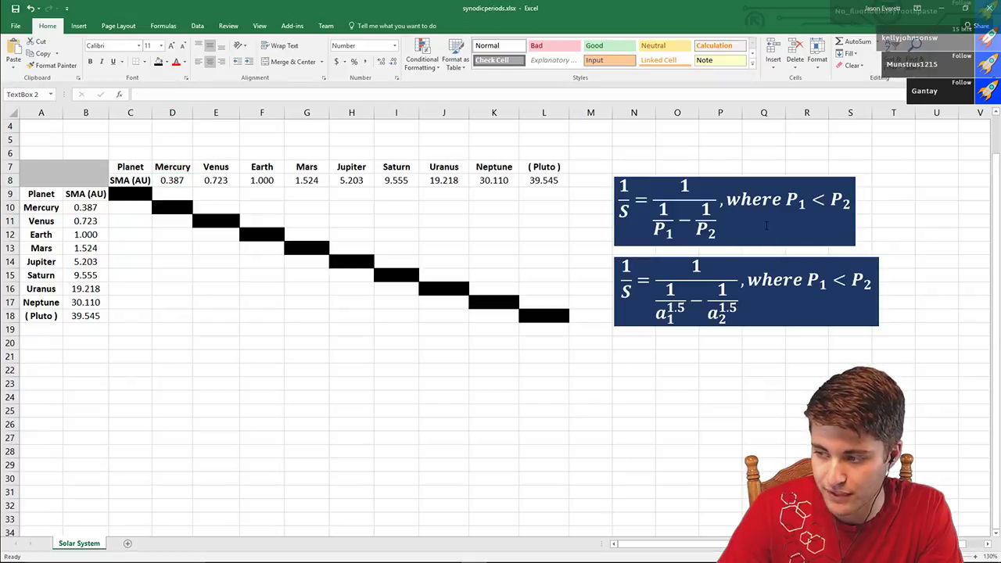
click(753, 313)
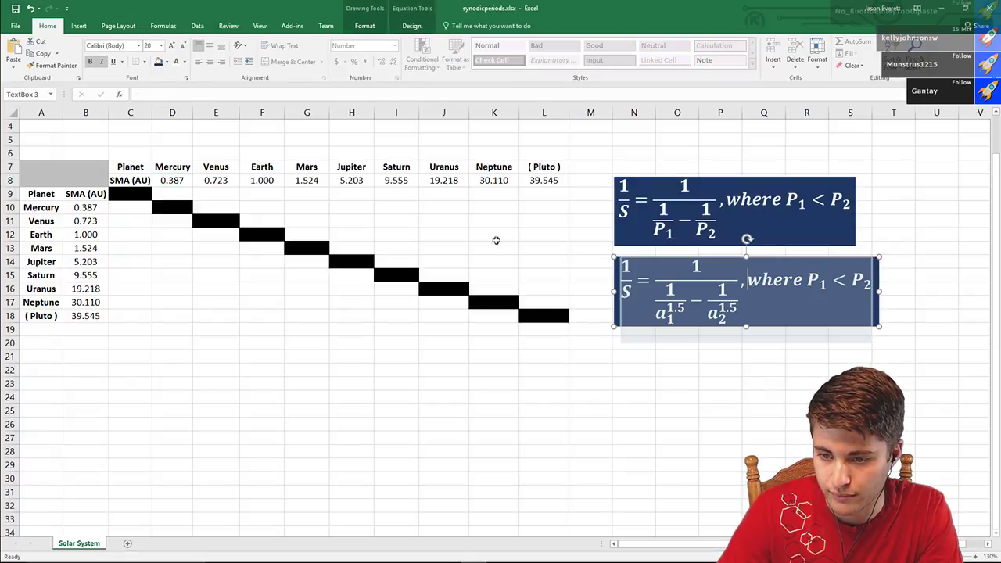
key(Escape)
click(597, 246)
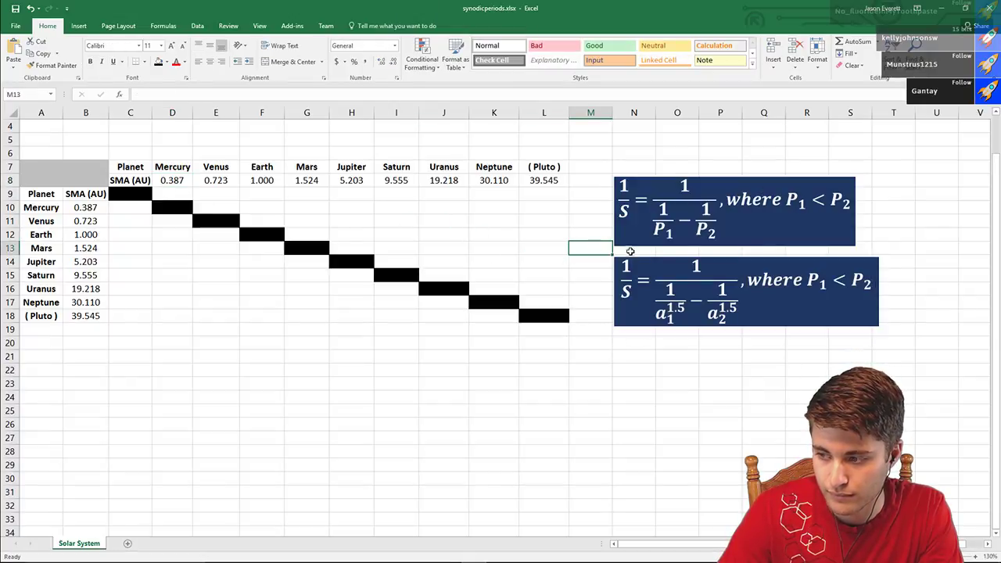
click(721, 261)
drag(721, 261, 136, 336)
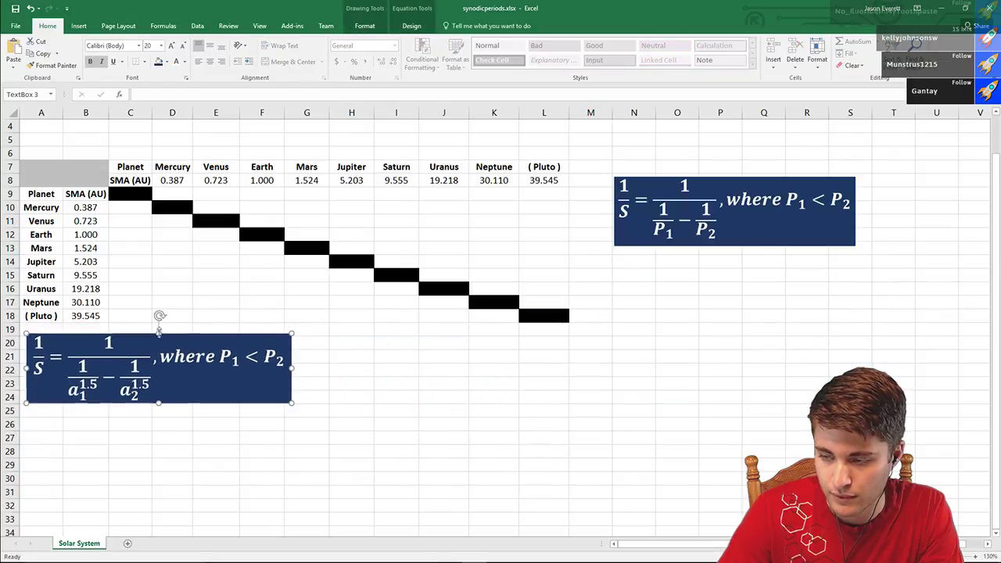
- Move the orbital period equation box below the table, beside the semimajor axis equation under columns G to L
click(738, 178)
drag(646, 220, 333, 371)
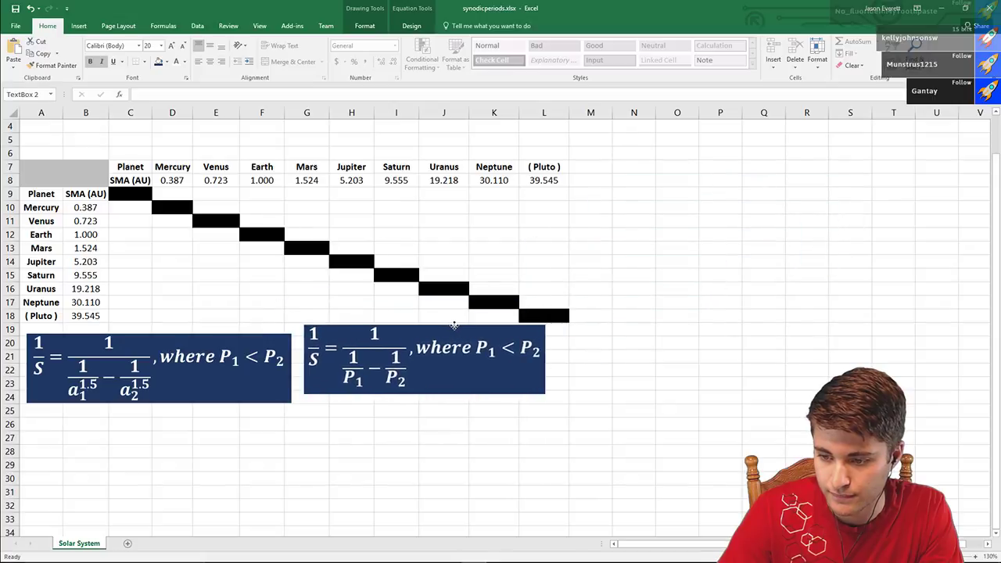
scroll(156, 227, up, 2)
scroll(156, 227, up, 1)
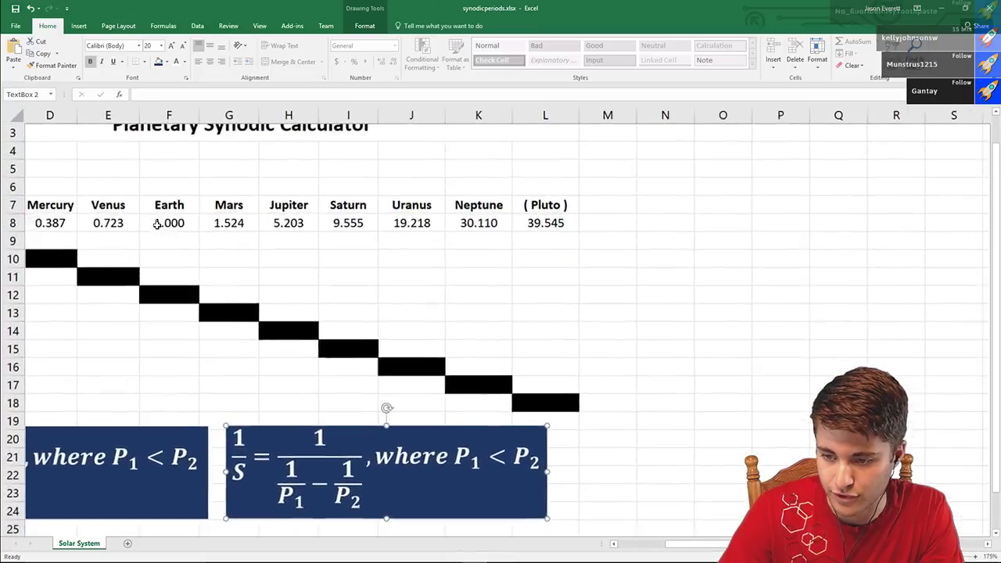
drag(697, 543, 408, 538)
scroll(247, 265, down, 1)
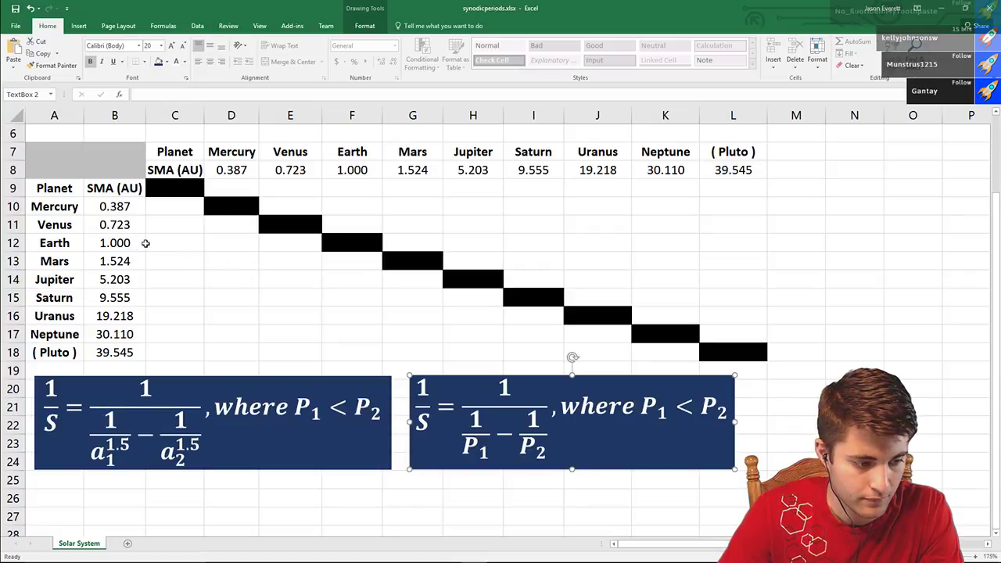
scroll(145, 242, up, 1)
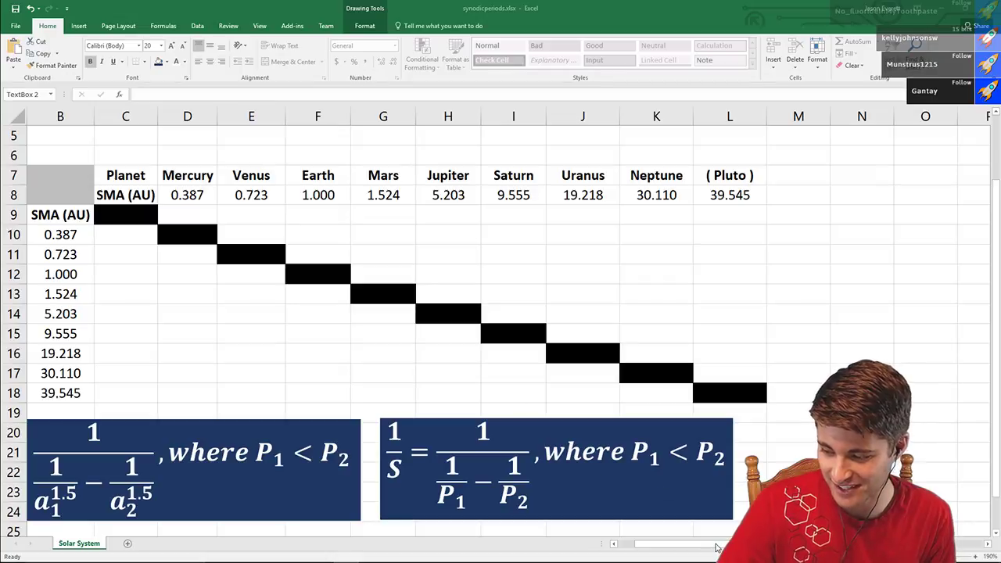
- Switch from the workbook to the Chrome window showing the Twitch channel page
drag(670, 551, 619, 549)
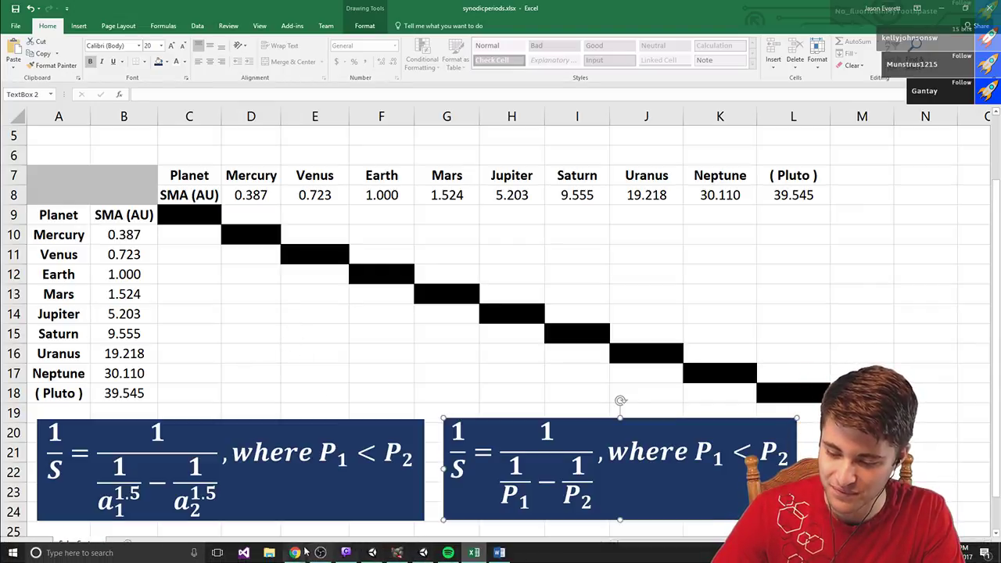
click(295, 552)
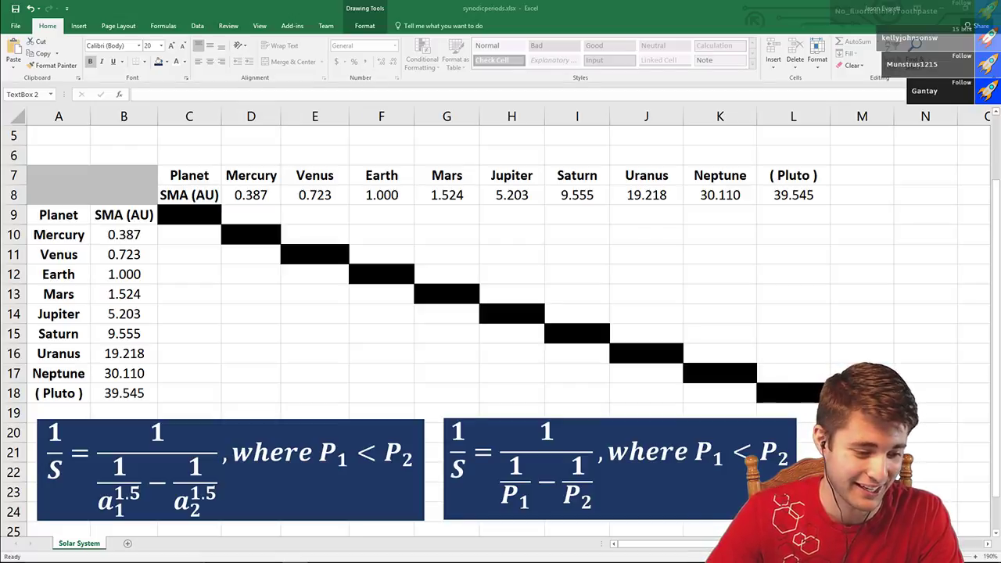
key(alt+Tab)
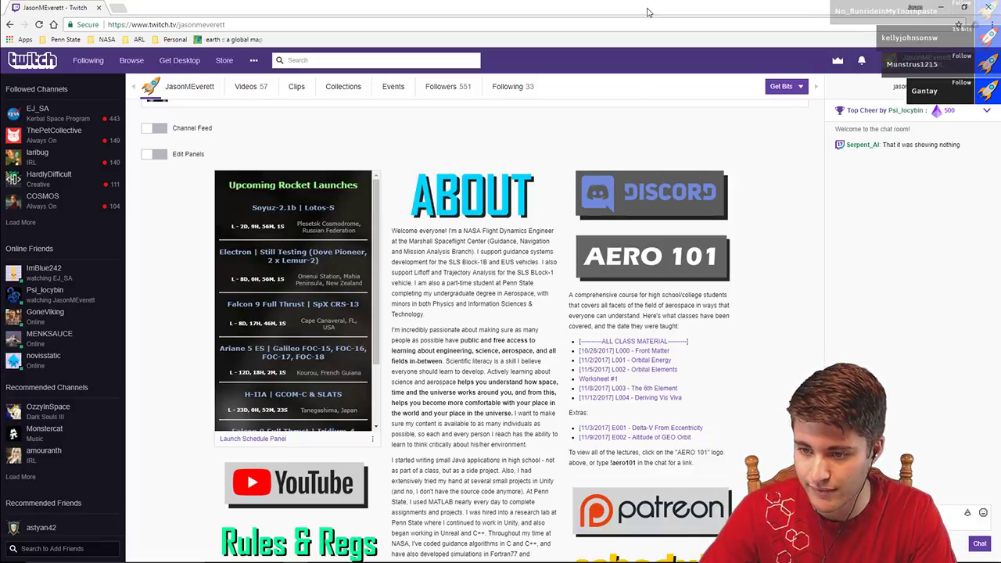
- Minimise the Twitch browser window, the synodicperiods.xlsx workbook and the constants.pdf window to clear the desktop
click(938, 10)
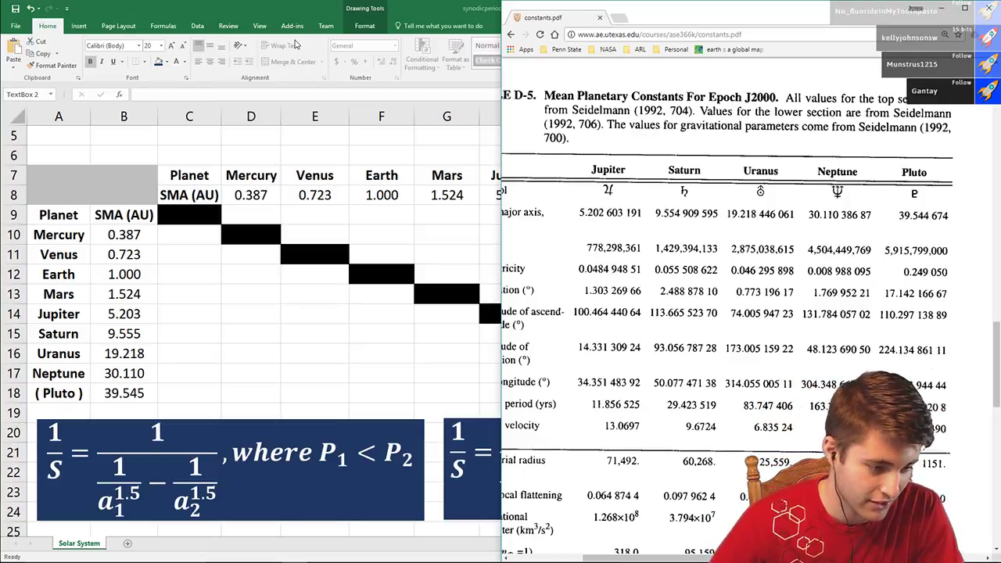
click(259, 5)
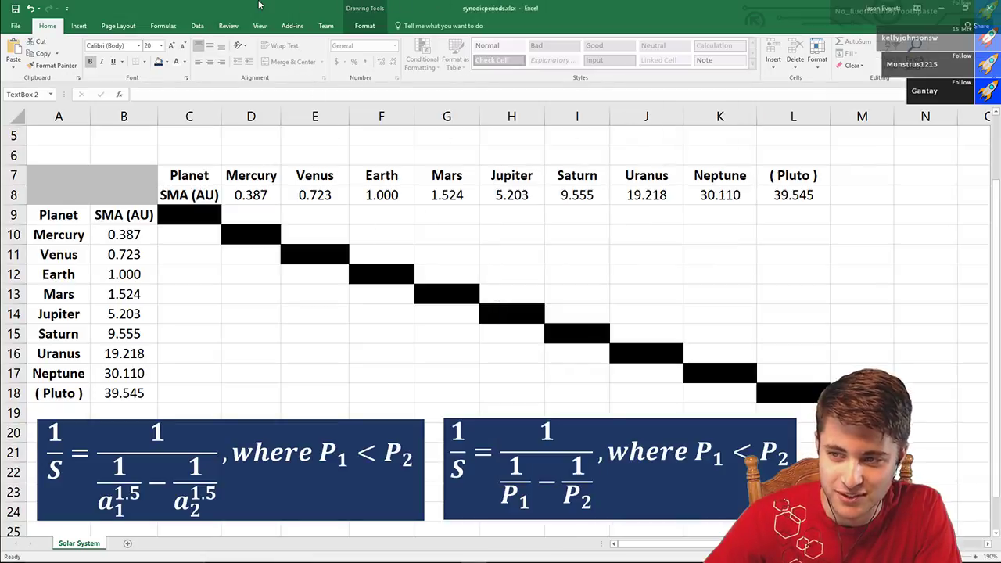
click(943, 8)
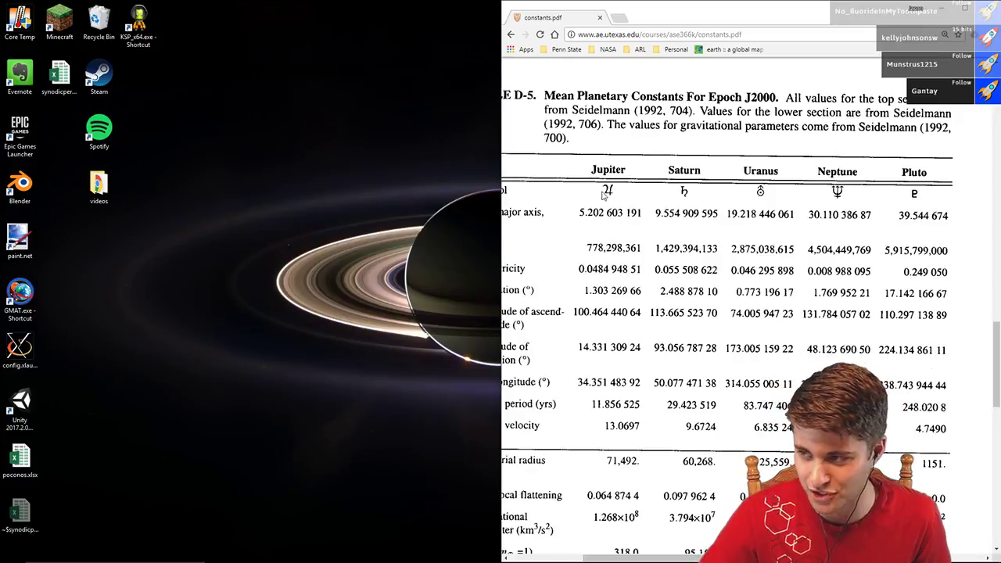
click(915, 10)
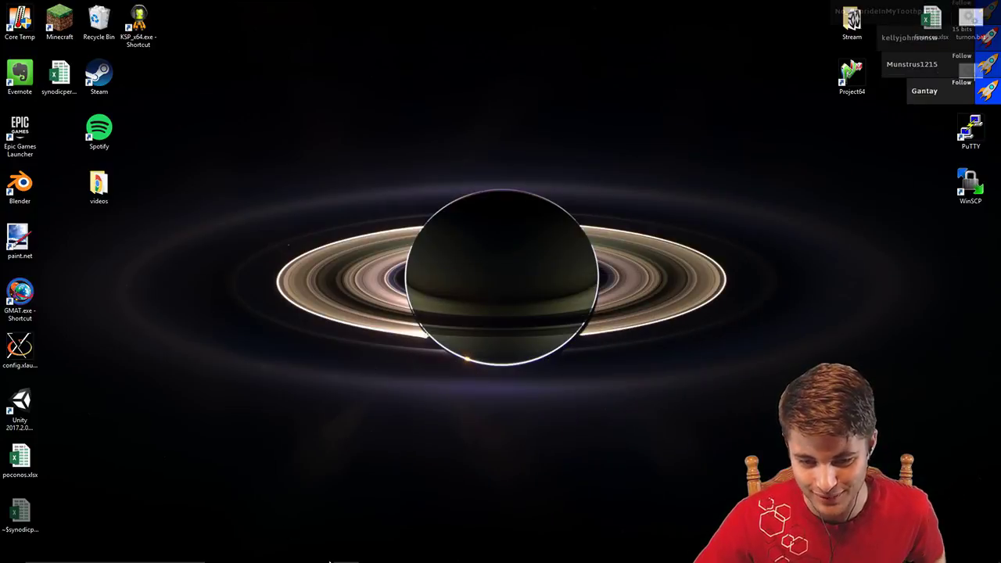
- Switch to File Explorer and open the wwwroot folder under inetpub
click(277, 554)
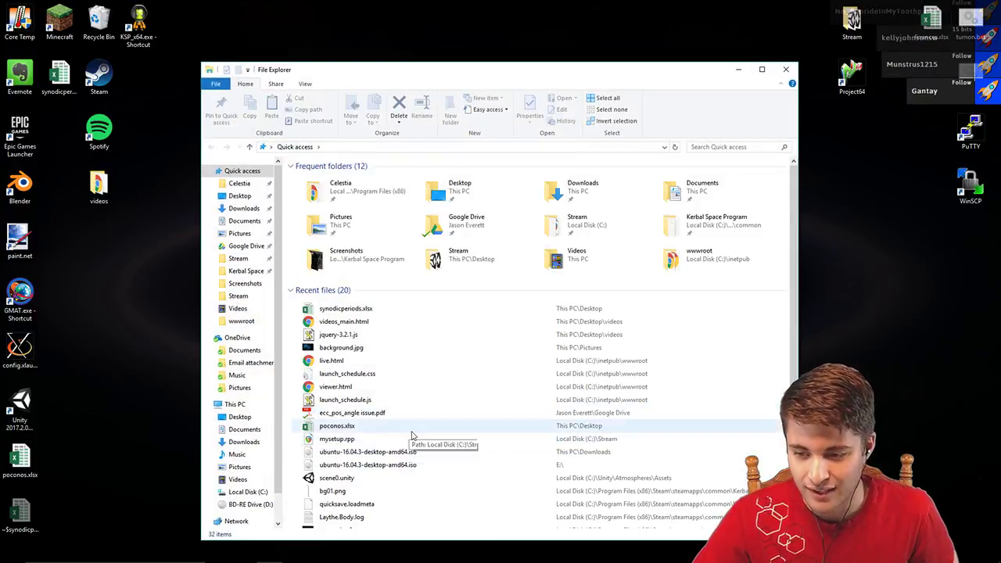
click(239, 320)
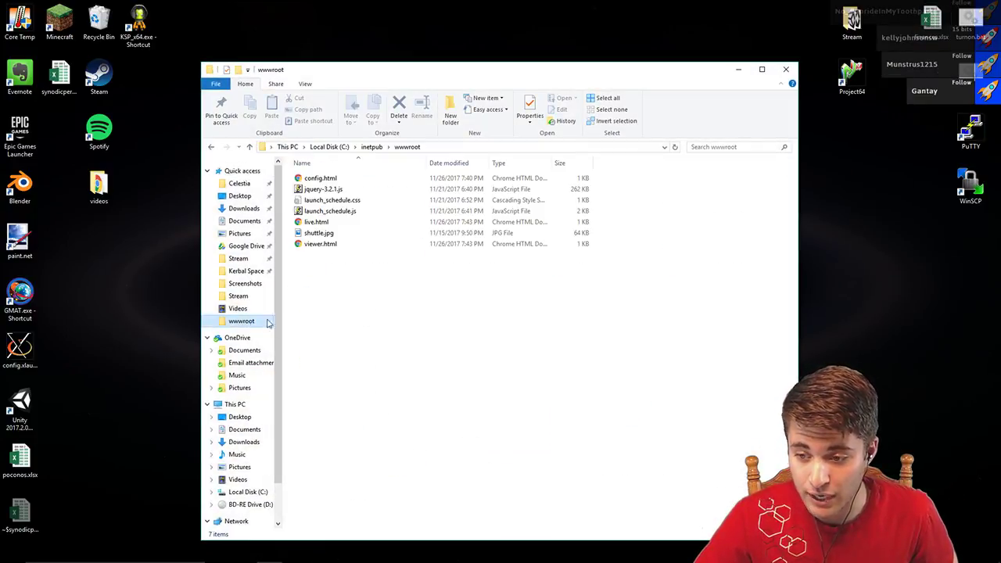
- Open live.html from the wwwroot folder in Notepad++ and highlight the Twitch extension helper script line
right_click(313, 224)
click(352, 263)
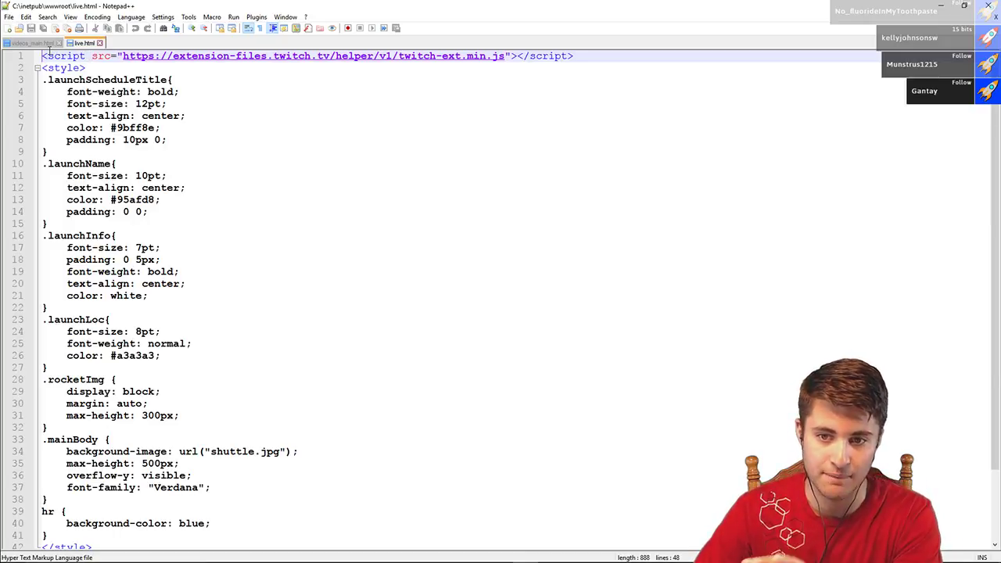
drag(46, 53, 666, 35)
click(644, 73)
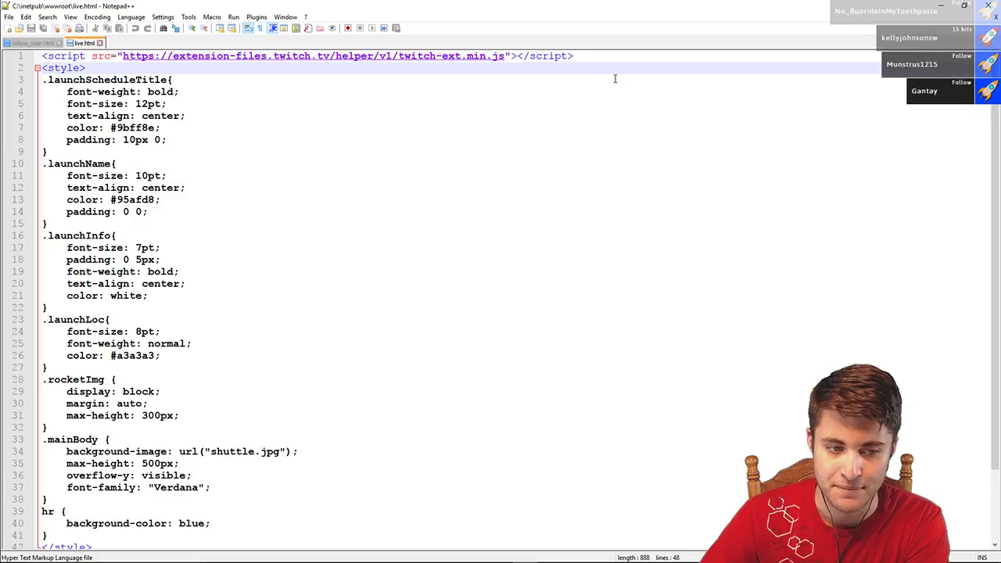
- Enlarge the code text and highlight the CSS rules inside the style block to review them
scroll(286, 84, up, 2)
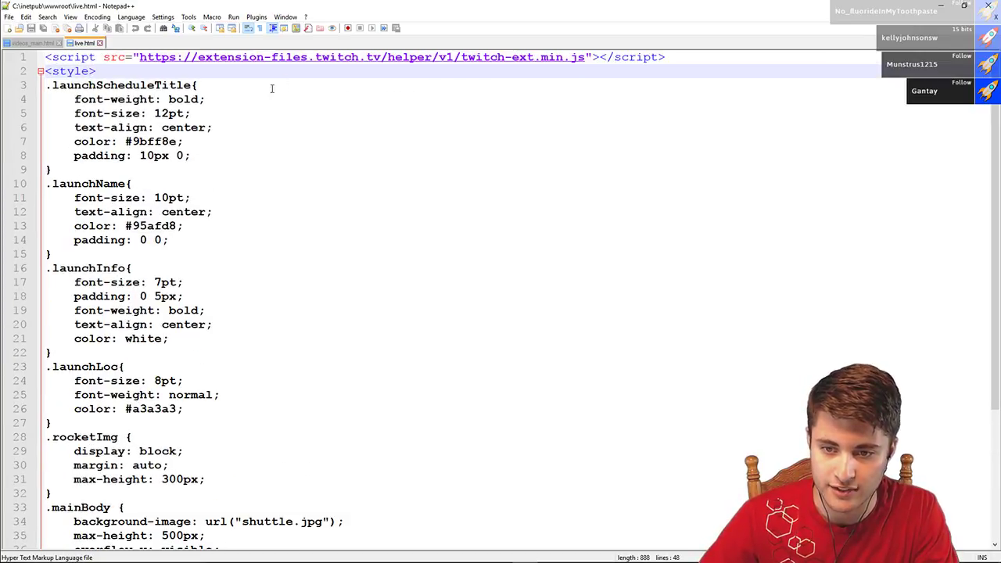
scroll(240, 292, down, 4)
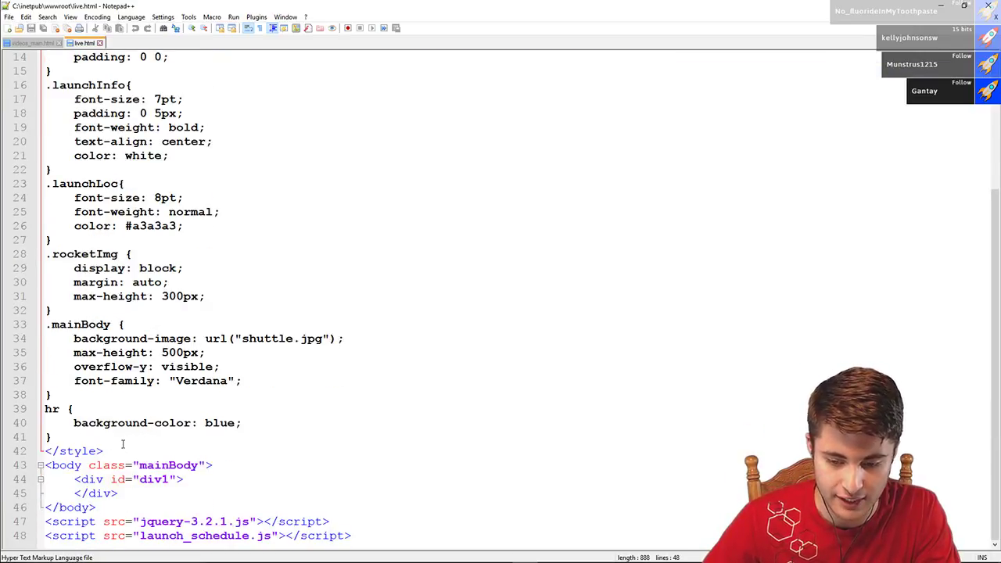
drag(123, 444, 184, 92)
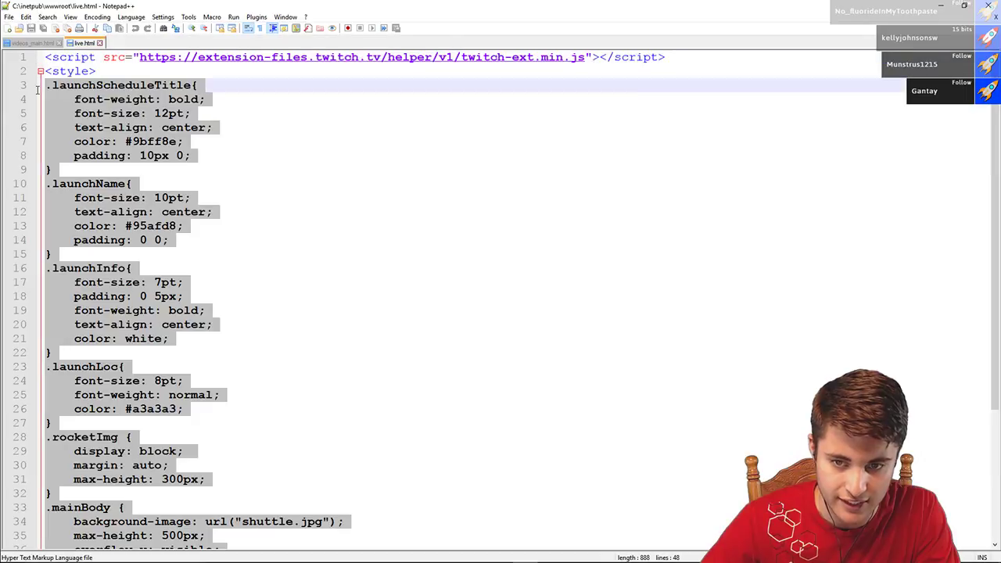
click(184, 92)
scroll(190, 93, down, 4)
scroll(275, 271, up, 1)
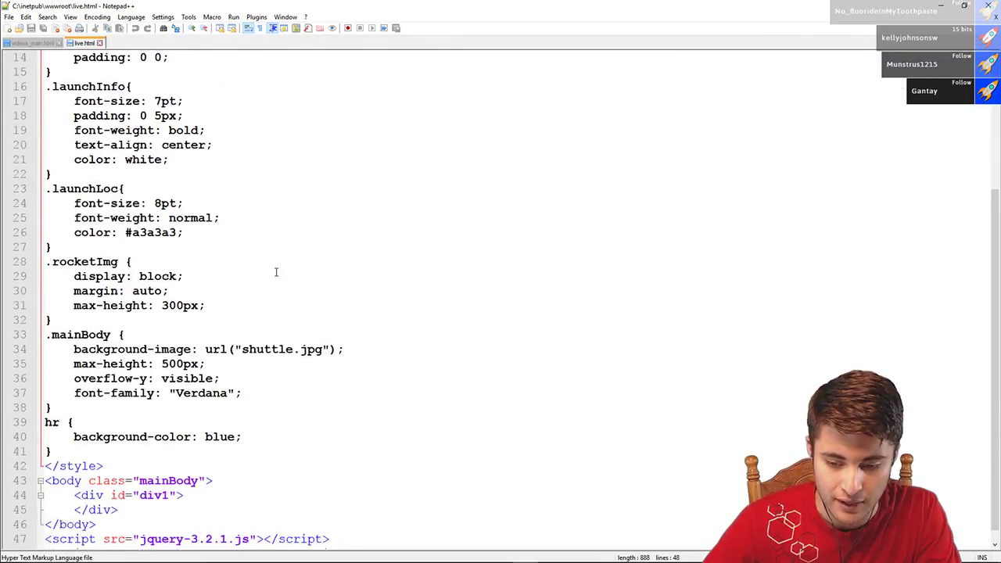
scroll(275, 271, up, 1)
- Highlight the mainBody body tag, the div1 element and the two script includes at the end of live.html
click(248, 448)
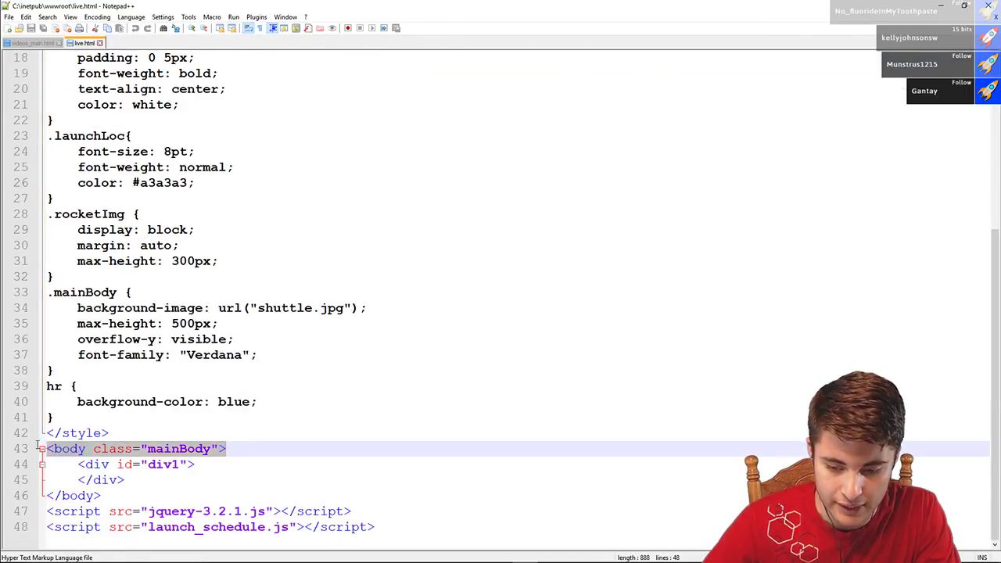
click(203, 469)
key(Home)
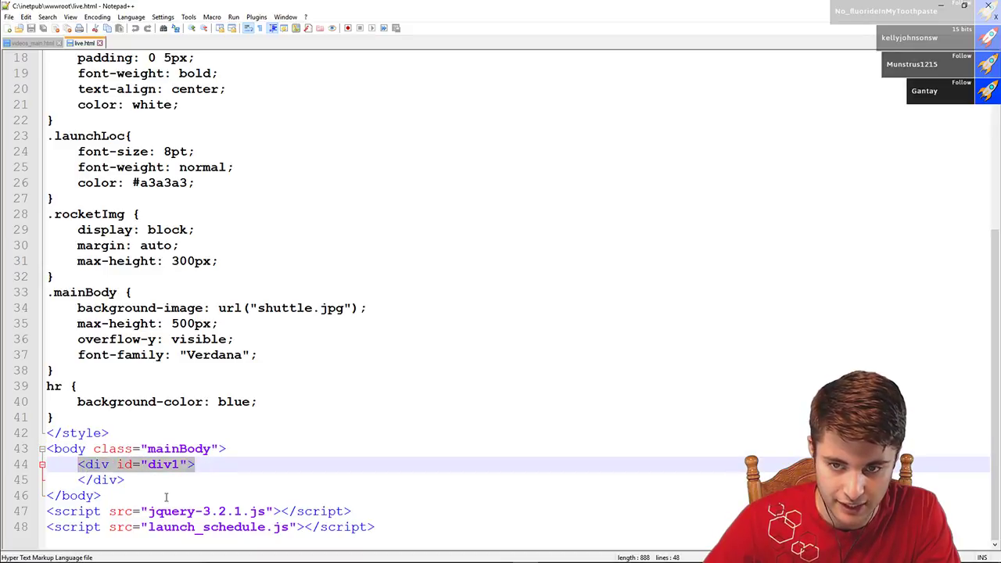
click(170, 529)
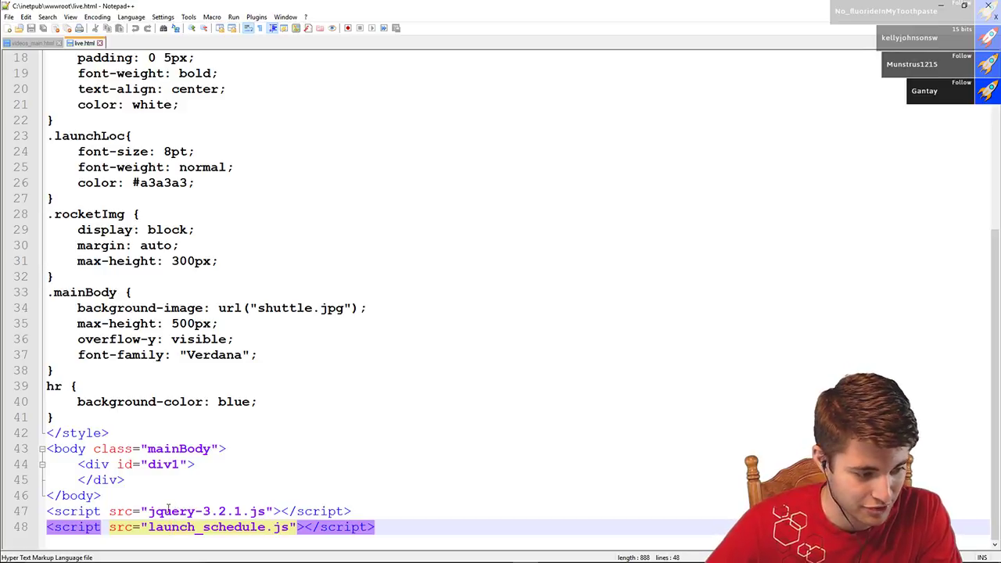
click(370, 510)
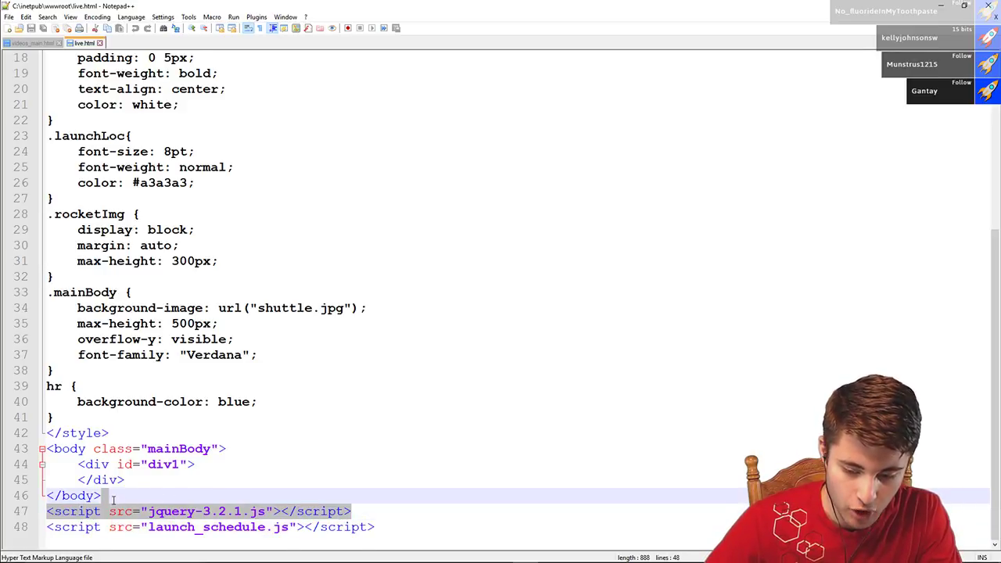
shift+click(47, 510)
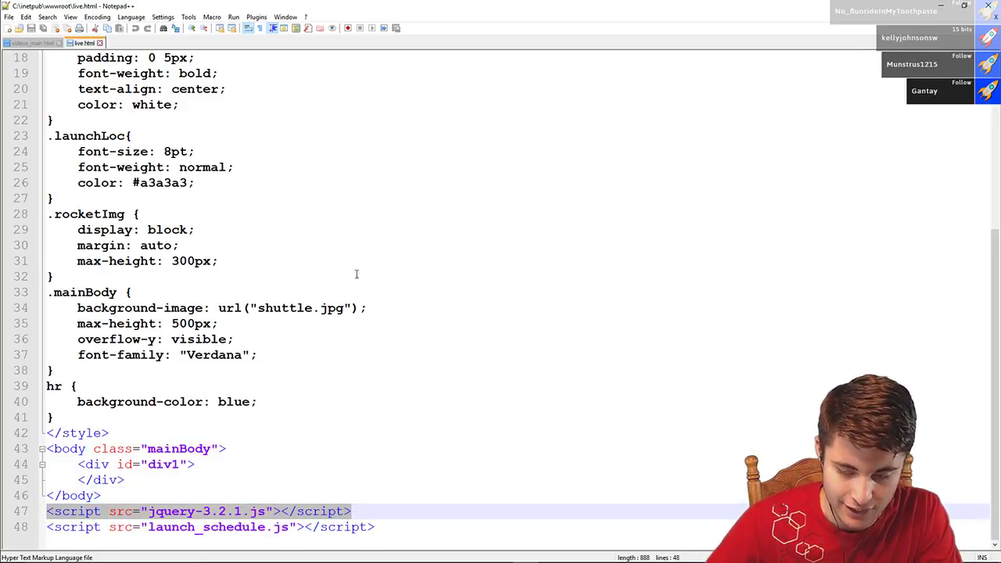
- Go back to the wwwroot folder and point out the jquery-3.2.1.js file
click(941, 6)
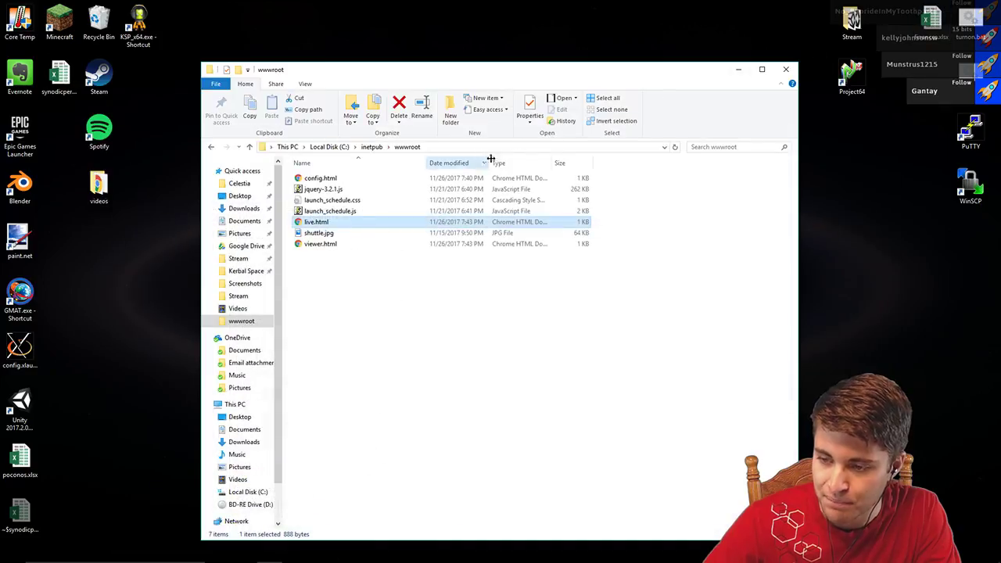
click(332, 190)
double_click(338, 190)
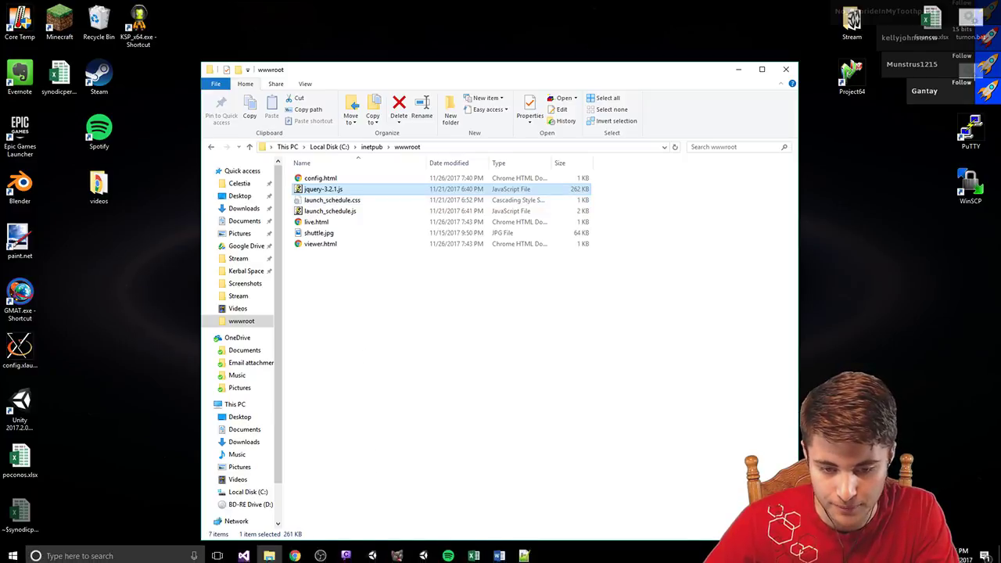
click(294, 553)
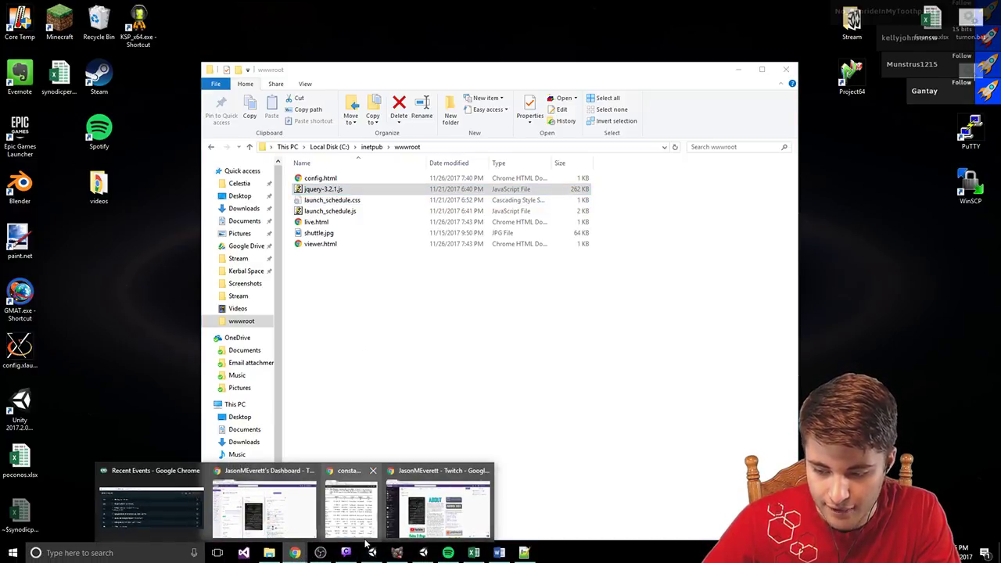
click(540, 477)
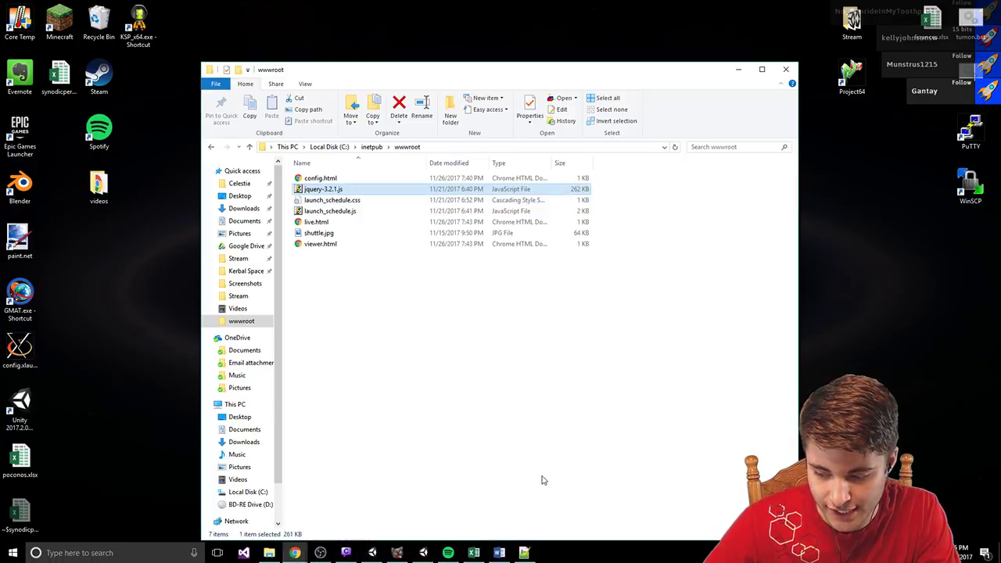
- Return to live.html and prefix the jQuery script source on line 47 with //code.jquery.com/asdfasdf as an example
key(alt+Tab)
click(265, 448)
key(Down)
key(Down)
key(Down)
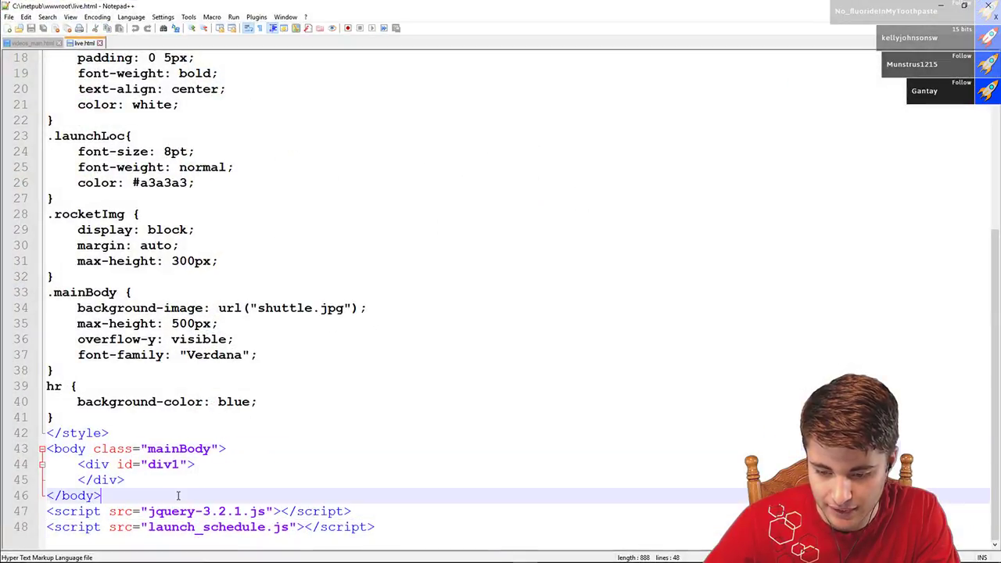
key(Down)
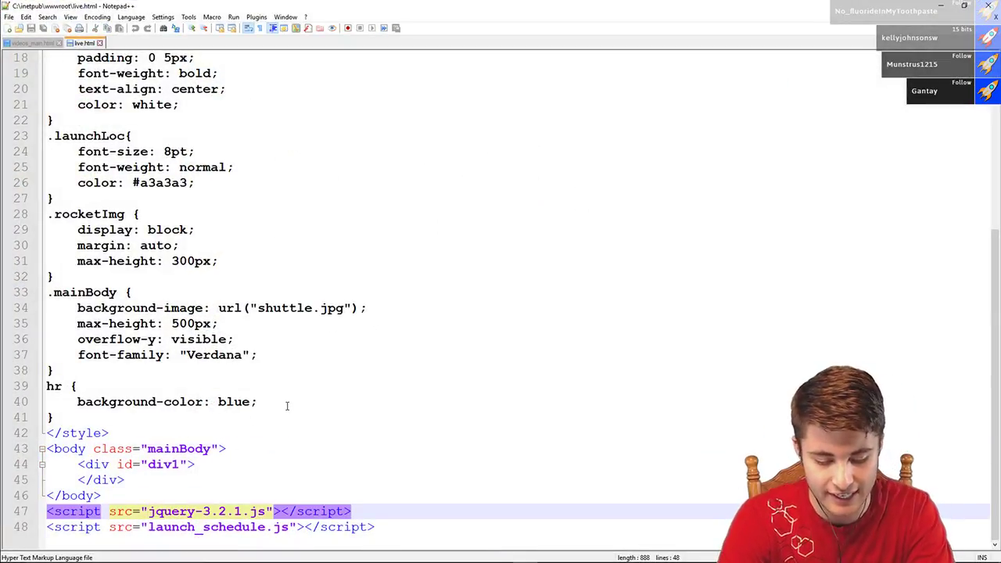
text(//code.jqu)
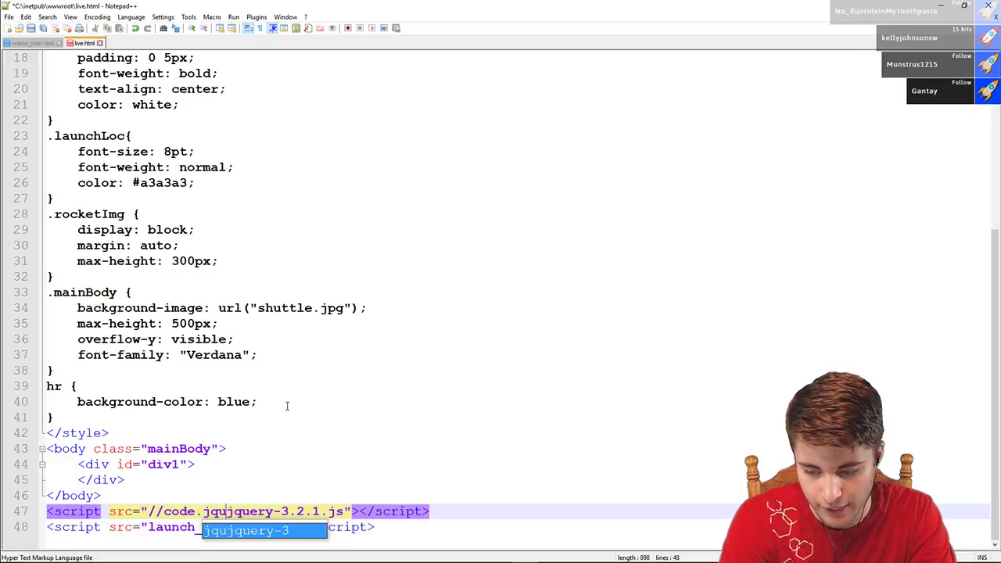
text(ery.com/asdfasdf)
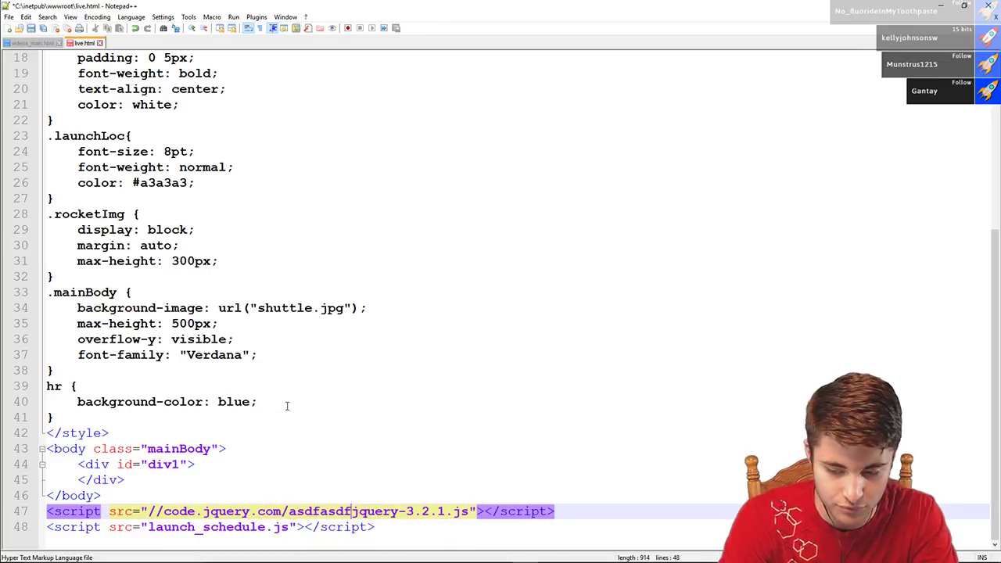
- Remove the example web address in front of jquery-3.2.1.js on line 47
key(BackSpace)
key(BackSpace)
key(BackSpace)
key(BackSpace)
key(BackSpace)
key(BackSpace)
key(BackSpace)
key(BackSpace)
key(BackSpace)
key(BackSpace)
key(BackSpace)
key(BackSpace)
key(BackSpace)
key(BackSpace)
key(BackSpace)
key(BackSpace)
key(BackSpace)
key(BackSpace)
key(BackSpace)
key(BackSpace)
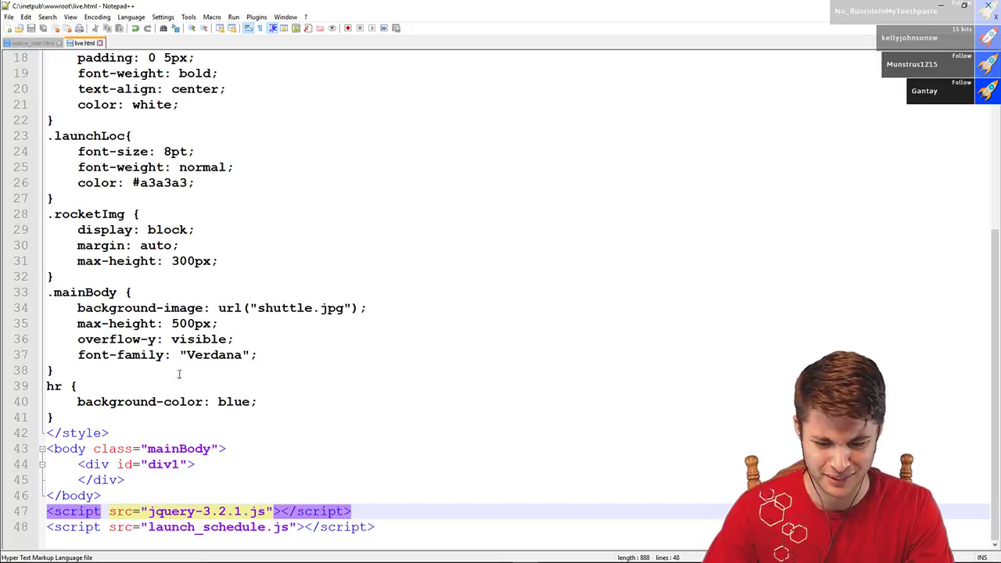
- Leave the code editor and switch to the Twitch channel page in Chrome
click(82, 416)
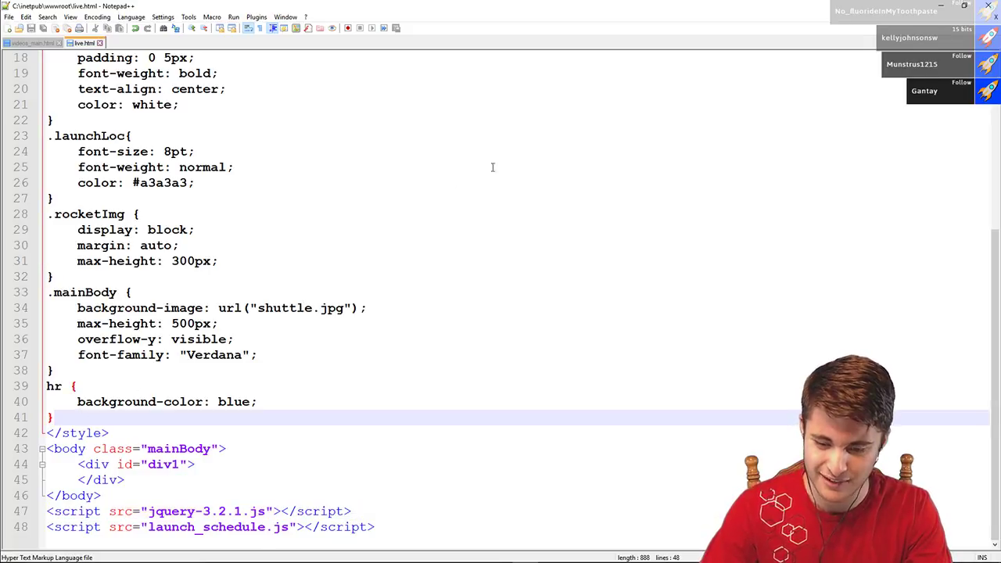
click(942, 6)
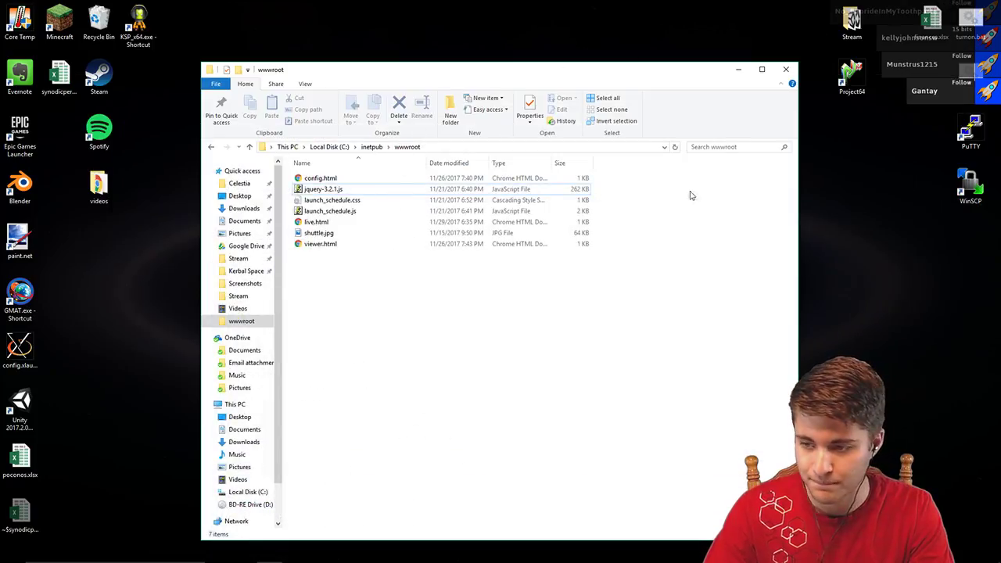
click(301, 553)
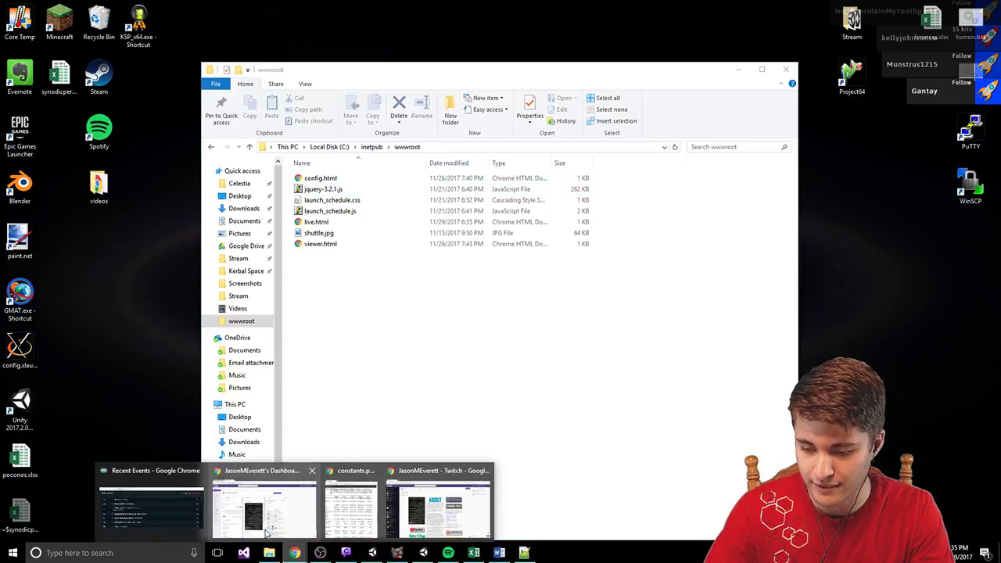
click(446, 508)
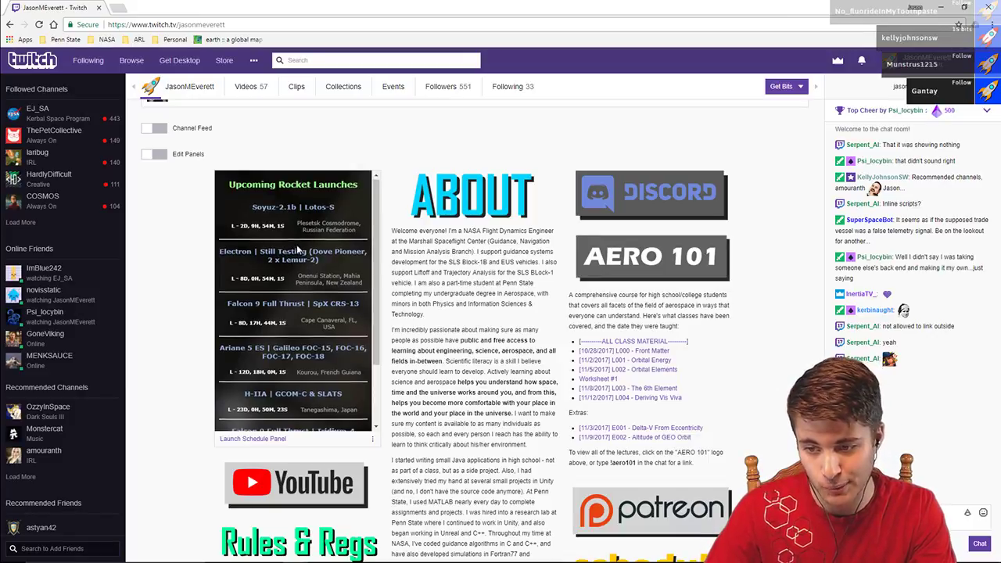
- Examine the upcoming rocket launches listed in the Launch Schedule Panel on the channel page
scroll(293, 313, down, 6)
scroll(432, 286, up, 5)
scroll(432, 286, up, 1)
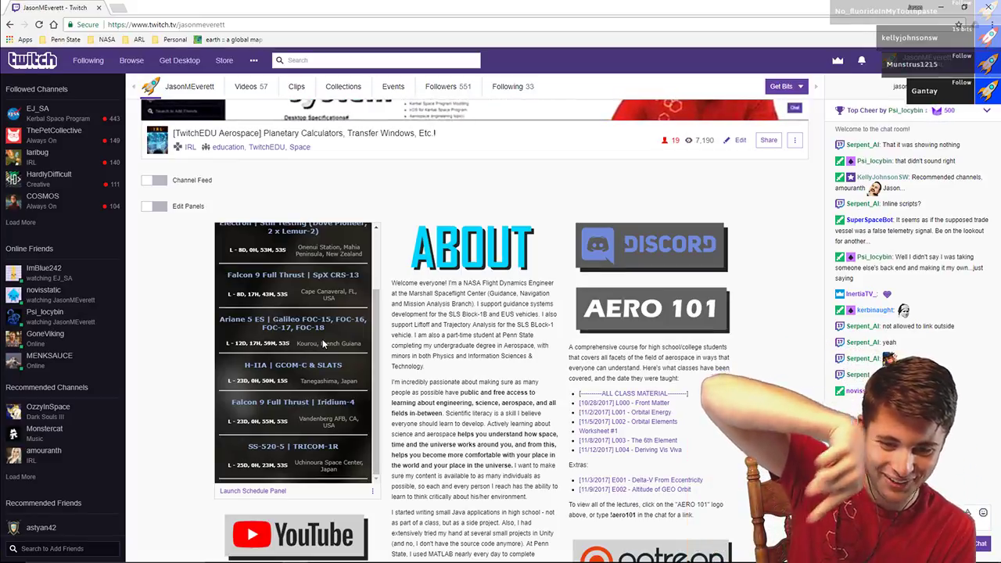
scroll(393, 378, up, 3)
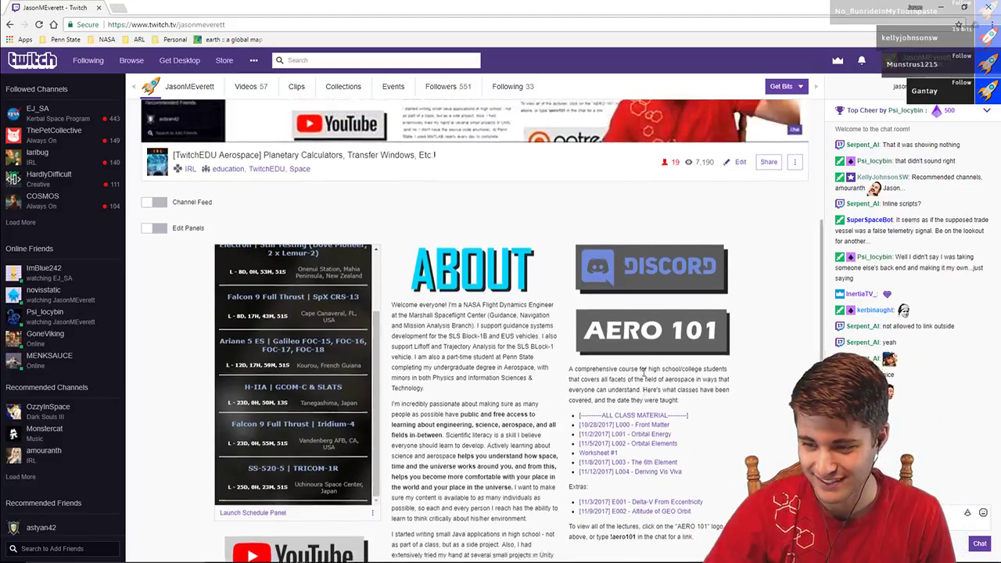
scroll(662, 167, down, 1)
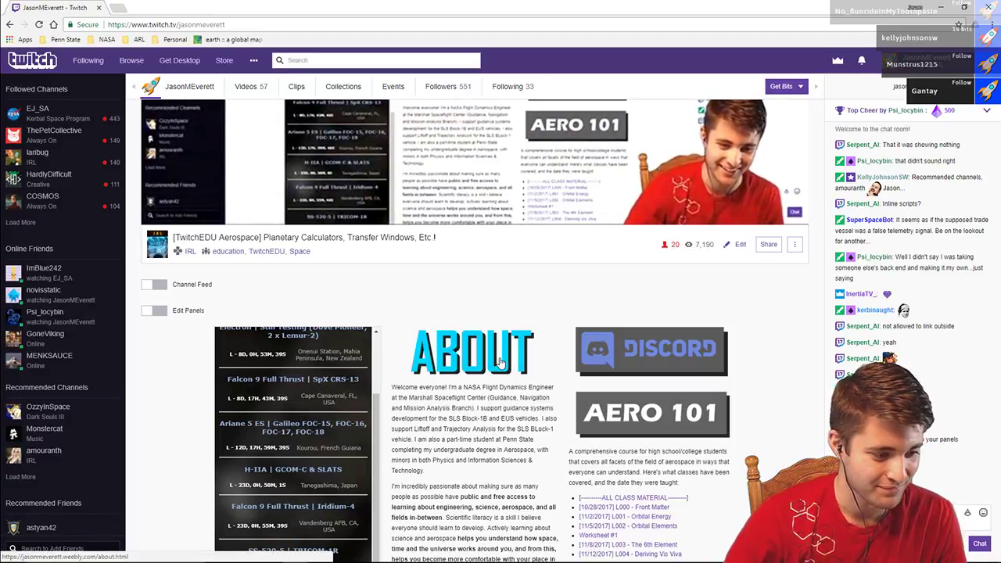
scroll(491, 368, down, 1)
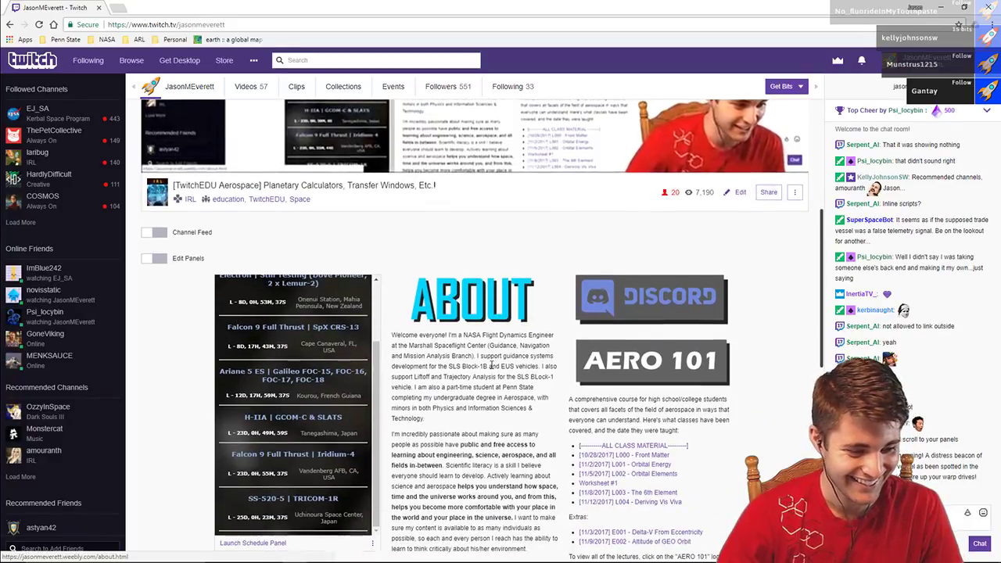
scroll(491, 367, down, 1)
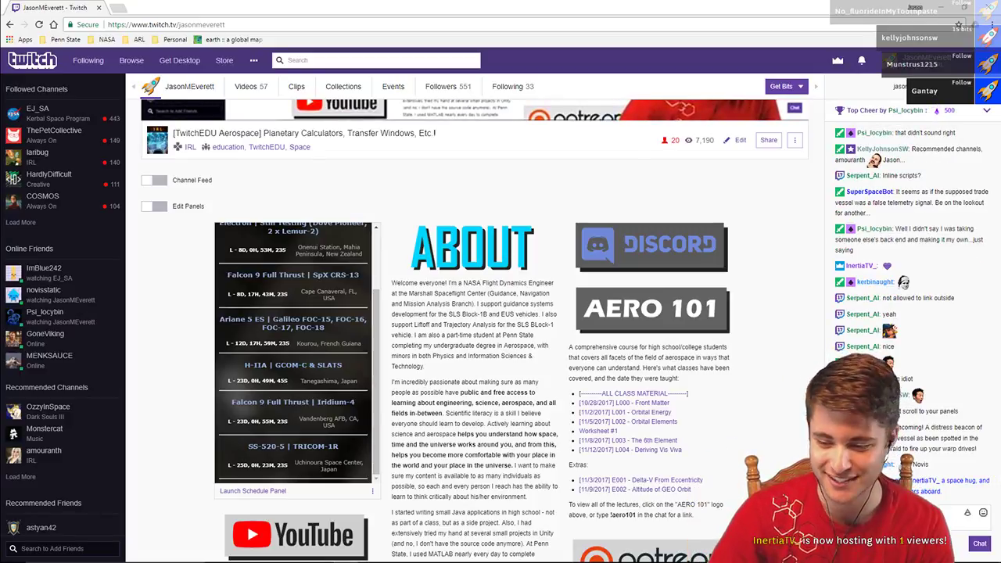
scroll(469, 329, down, 1)
scroll(348, 278, up, 2)
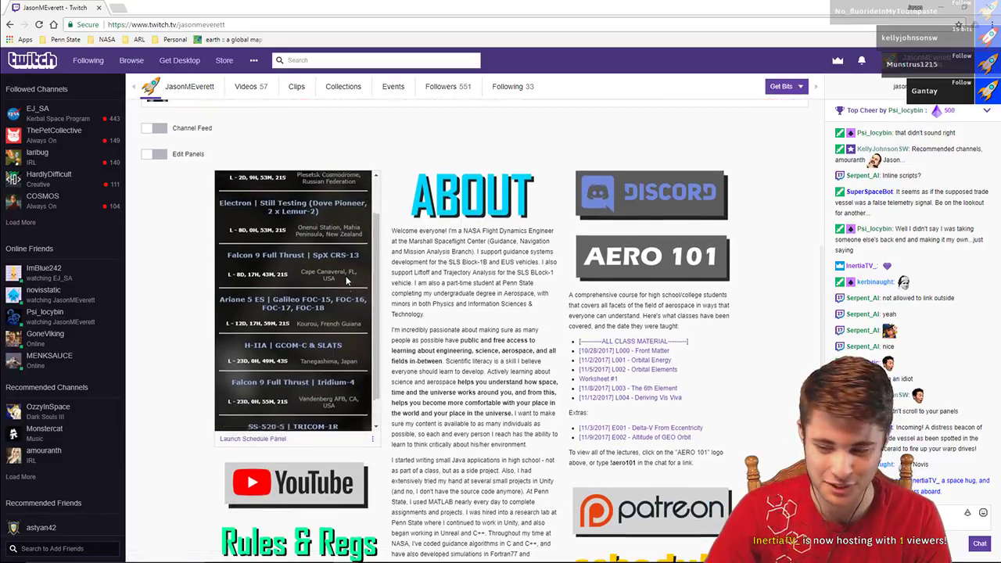
scroll(297, 313, down, 2)
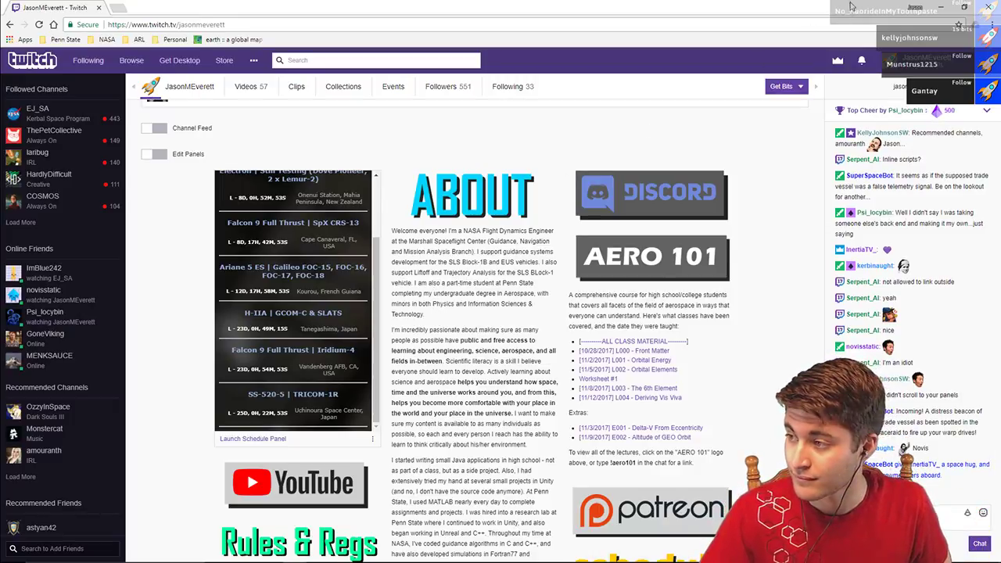
- Return to the wwwroot folder, highlight all the extension files, and clear the selection
click(940, 7)
drag(656, 297, 278, 163)
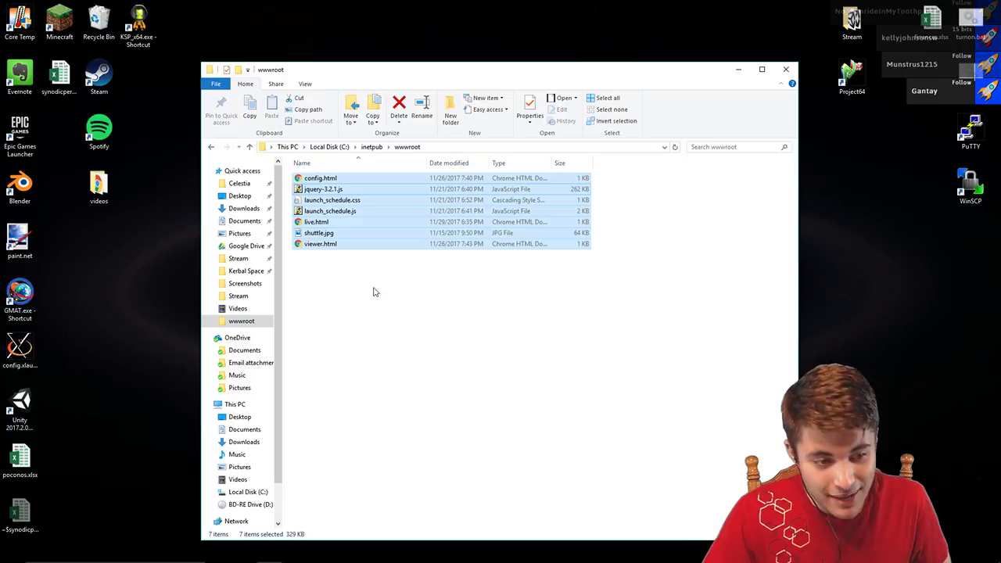
click(481, 312)
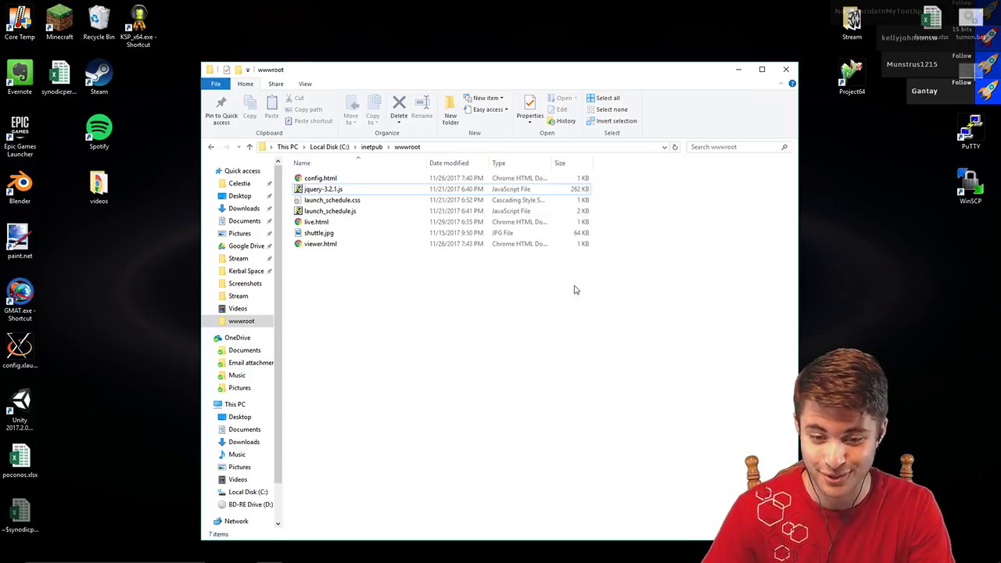
- Close the wwwroot folder, check constants.pdf in Chrome, and switch to the synodicperiods.xlsx workbook in Excel
click(786, 68)
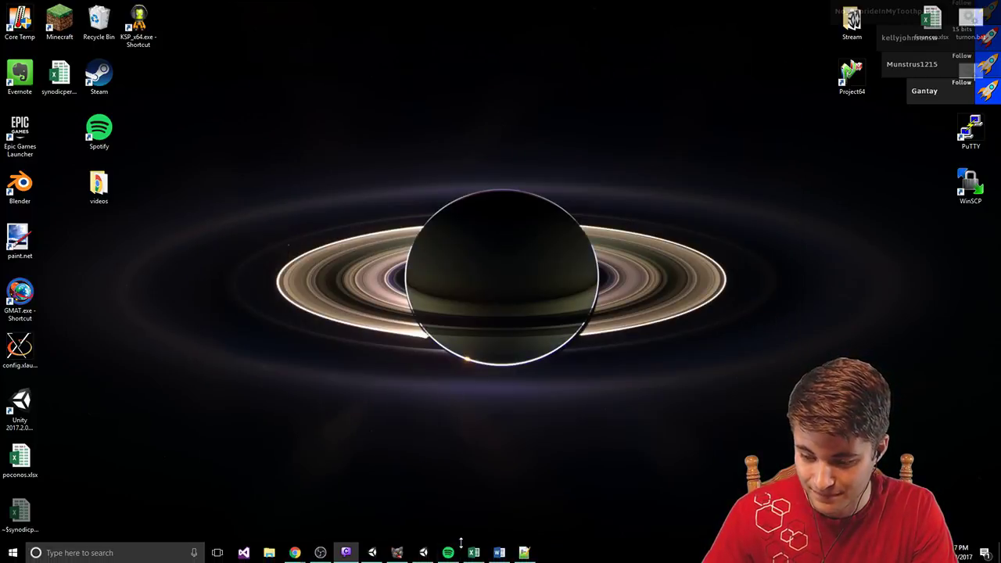
mouse_move(298, 555)
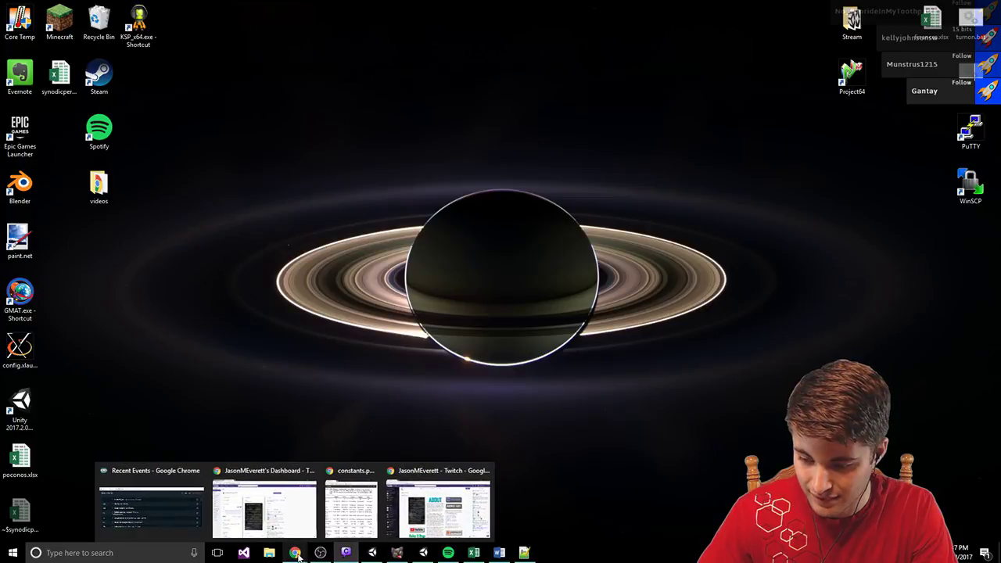
click(351, 505)
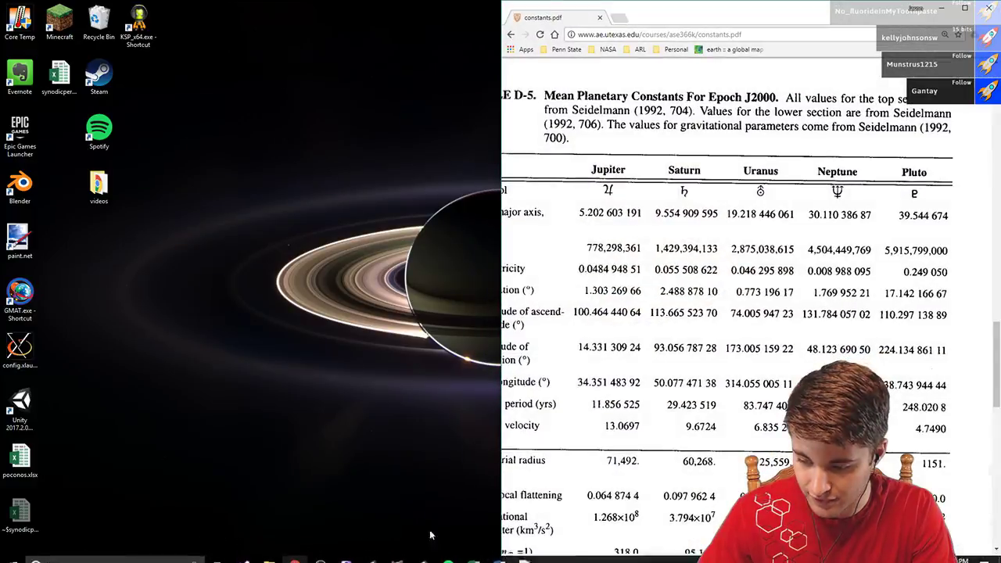
click(474, 553)
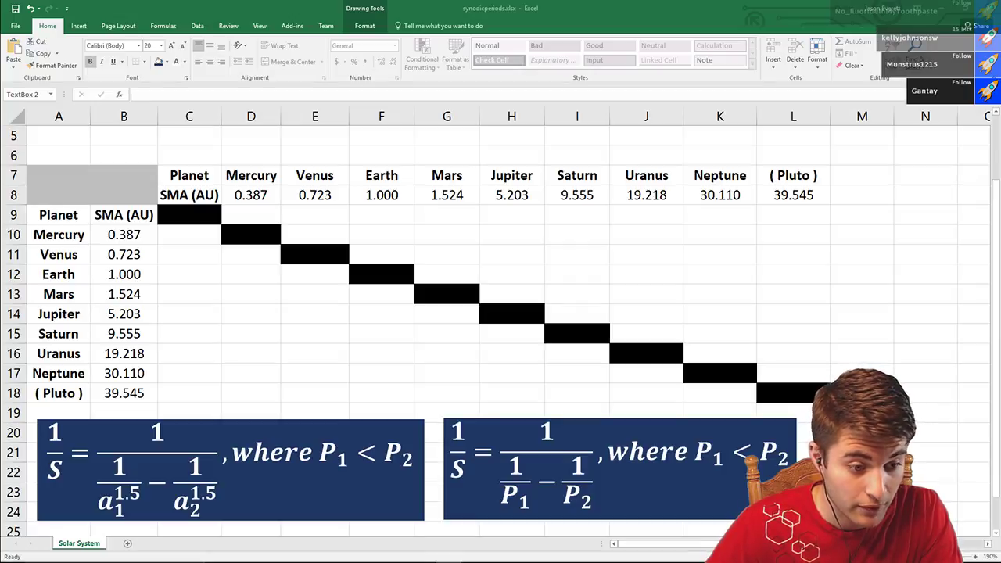
- Examine how the planet grid's black diagonal lines up with the row and column headers, along with the two synodic period formulas
click(620, 469)
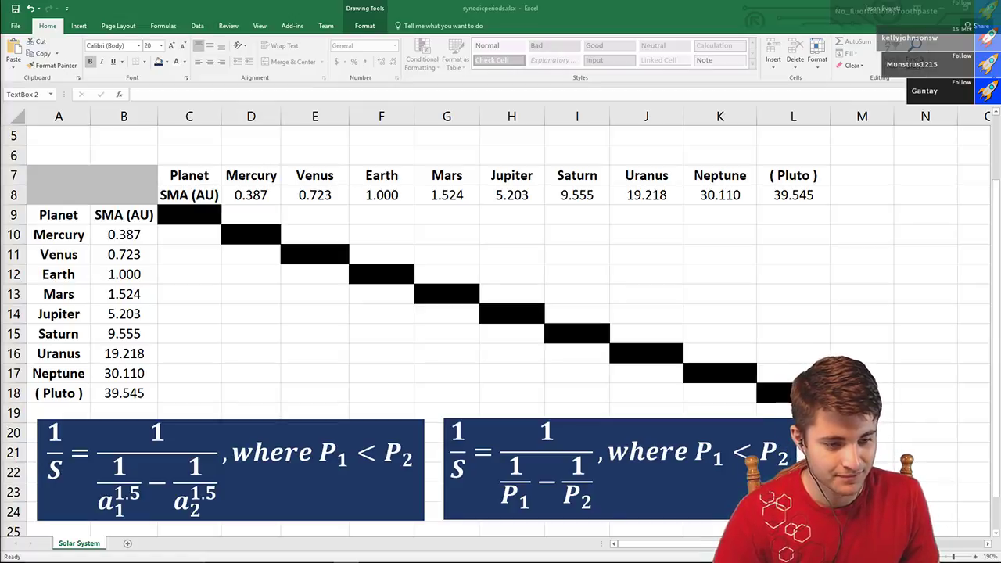
mouse_move(188, 219)
mouse_down()
mouse_move(190, 375)
mouse_move(851, 372)
mouse_move(791, 393)
mouse_up()
click(791, 393)
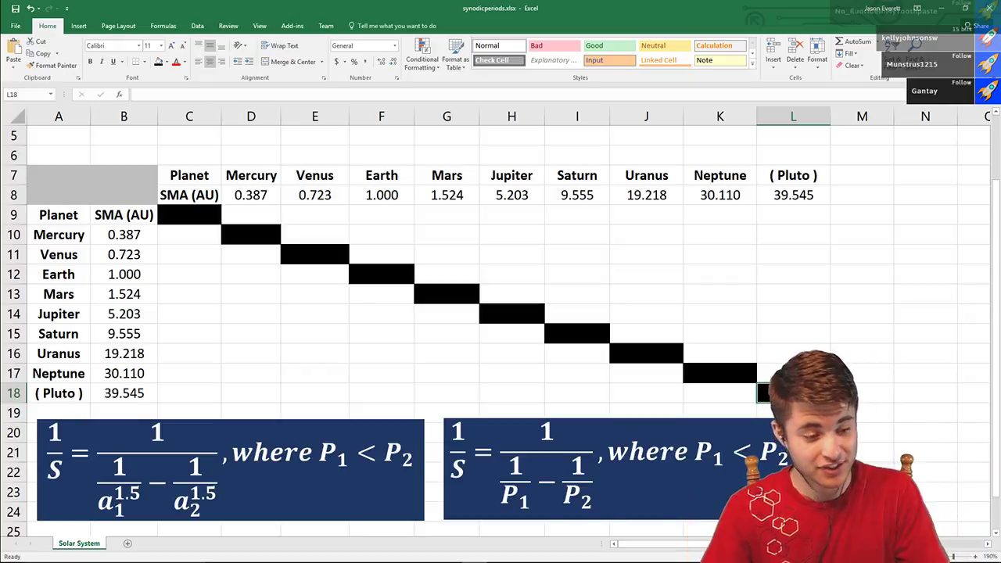
click(496, 331)
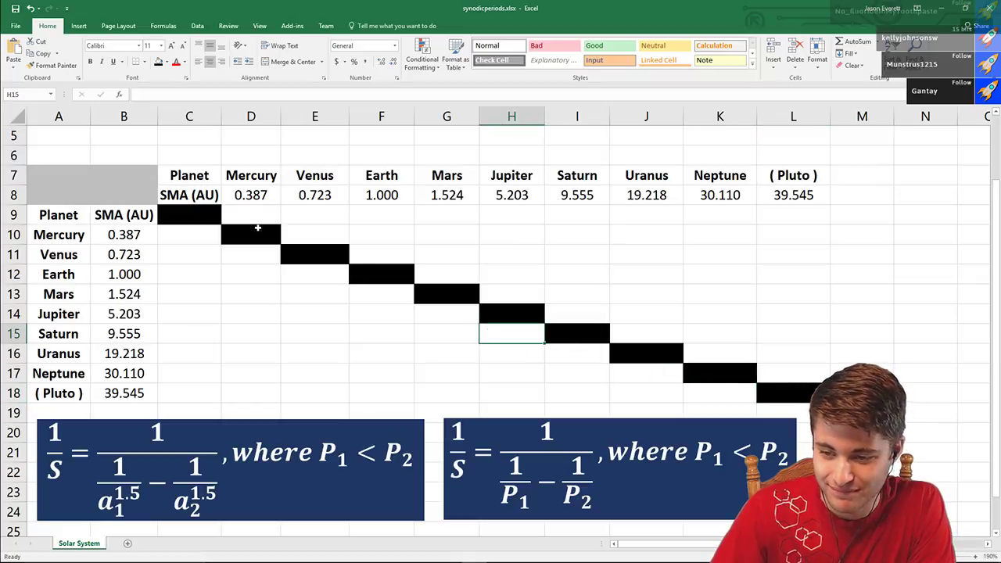
click(209, 231)
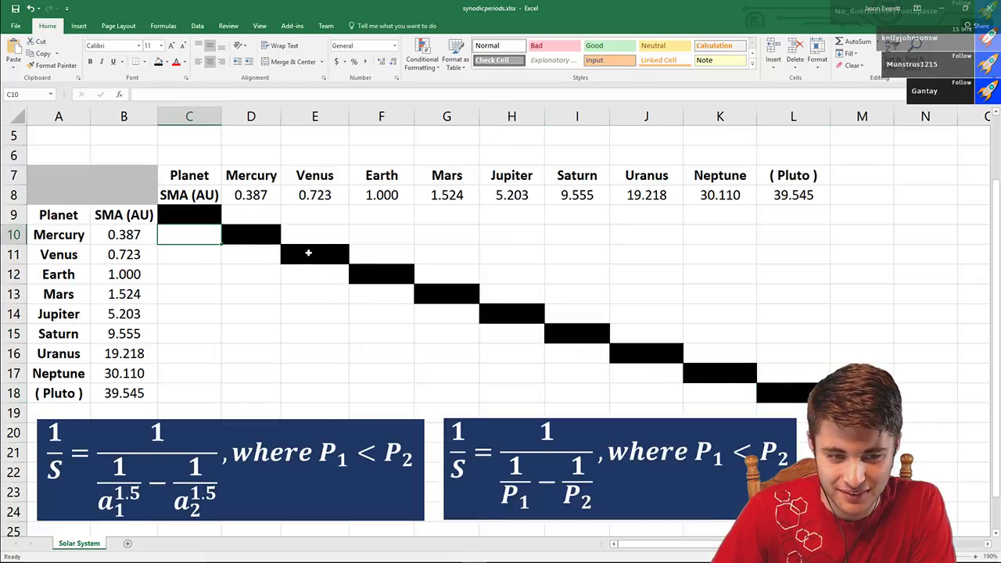
scroll(308, 252, down, 1)
scroll(308, 252, up, 1)
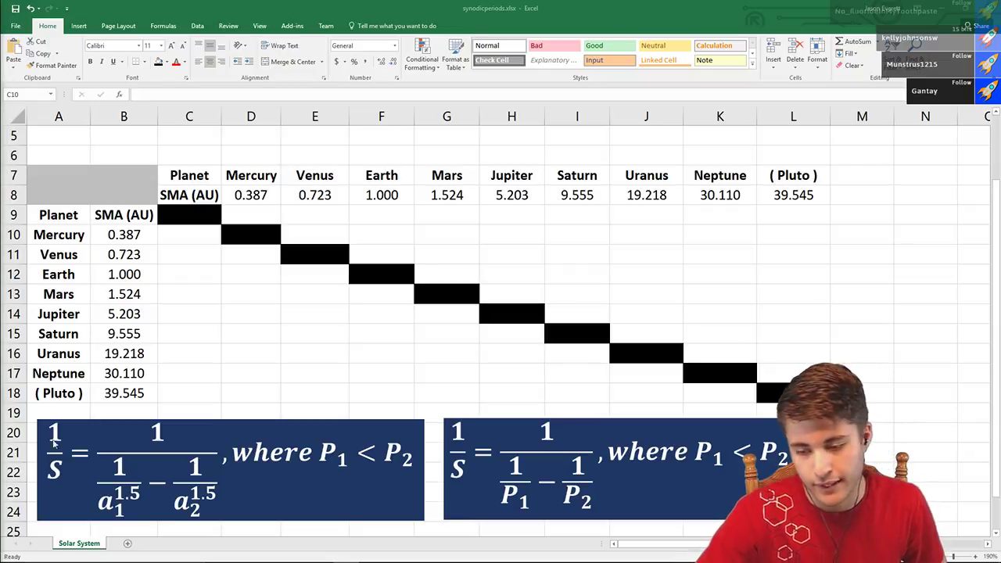
click(173, 233)
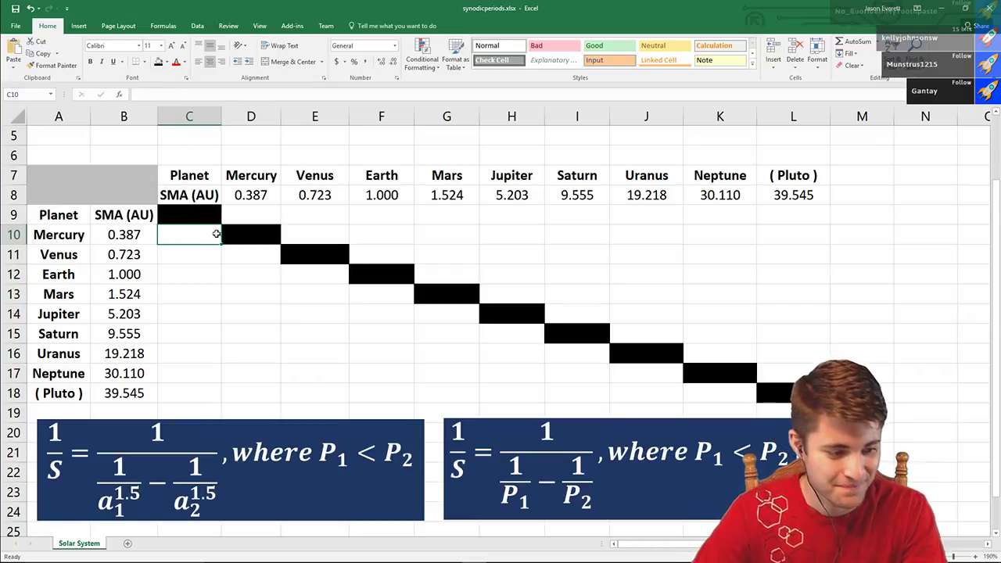
click(258, 308)
click(218, 259)
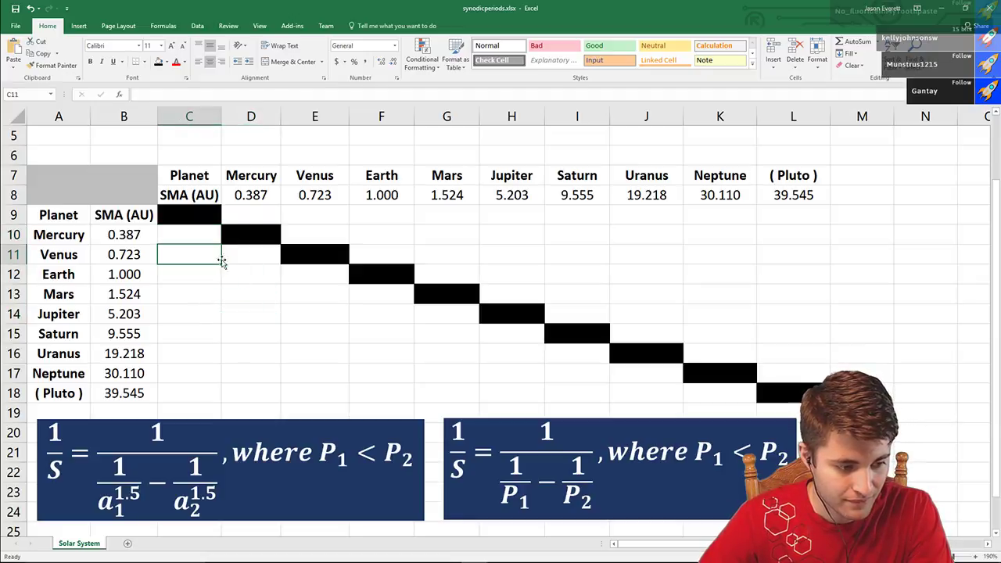
click(363, 305)
click(195, 231)
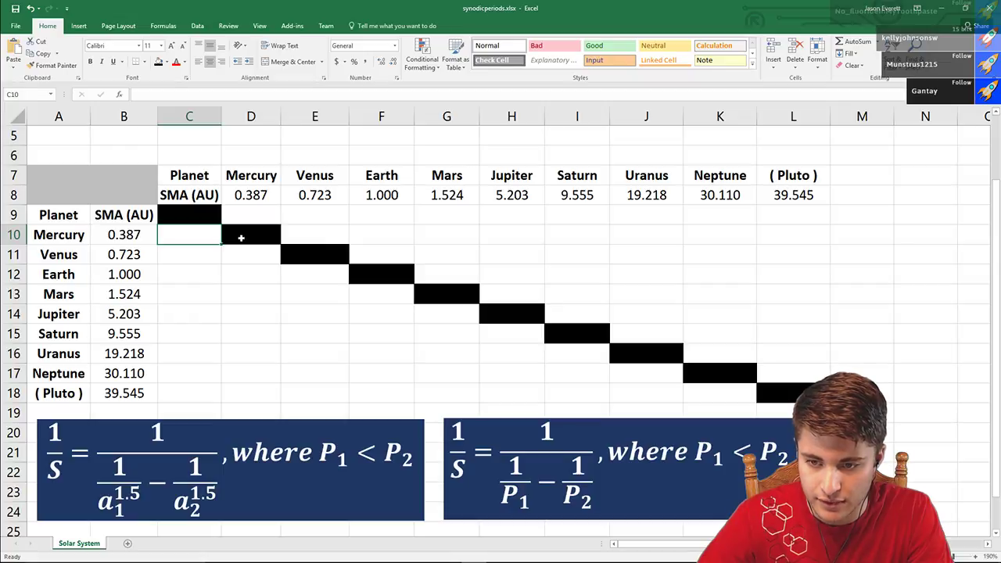
click(189, 214)
click(183, 236)
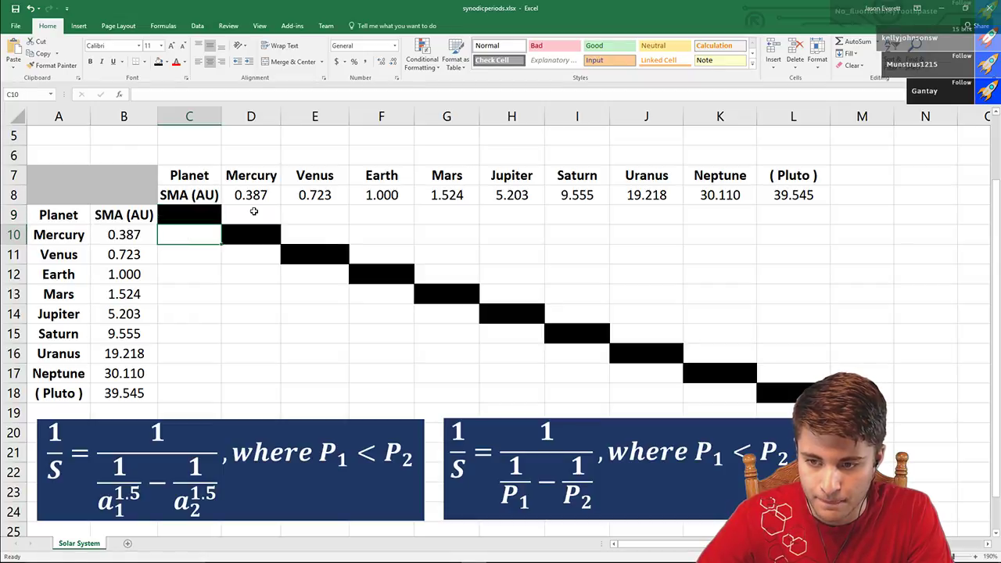
click(253, 211)
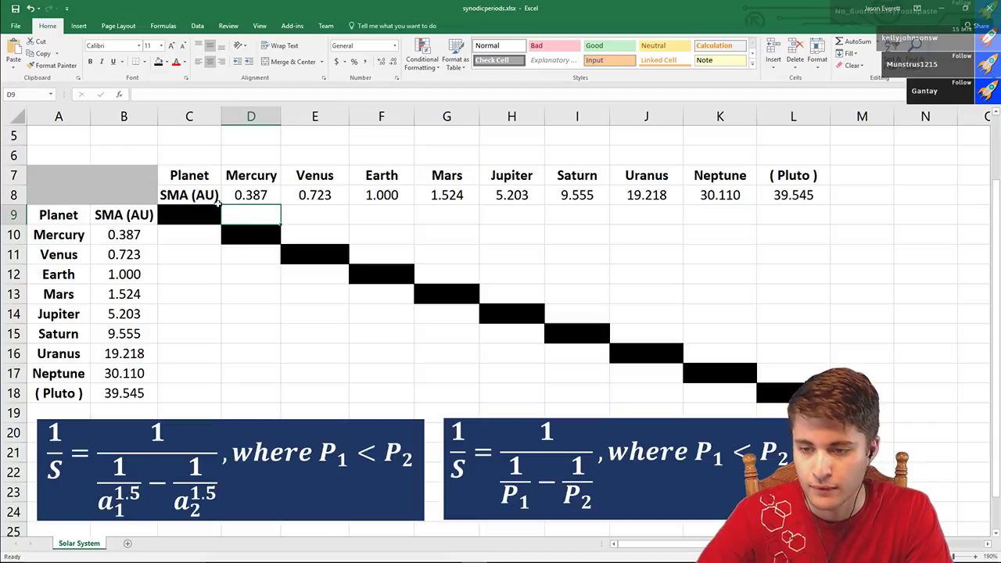
- Clear the SMA (AU) labels from cells B9 and C8
click(152, 209)
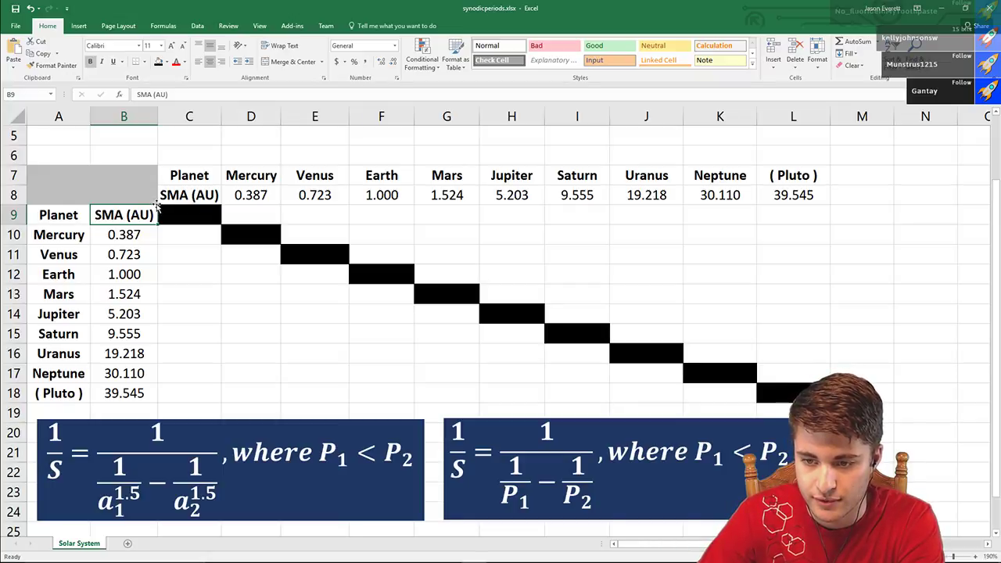
key(Delete)
click(183, 196)
key(Delete)
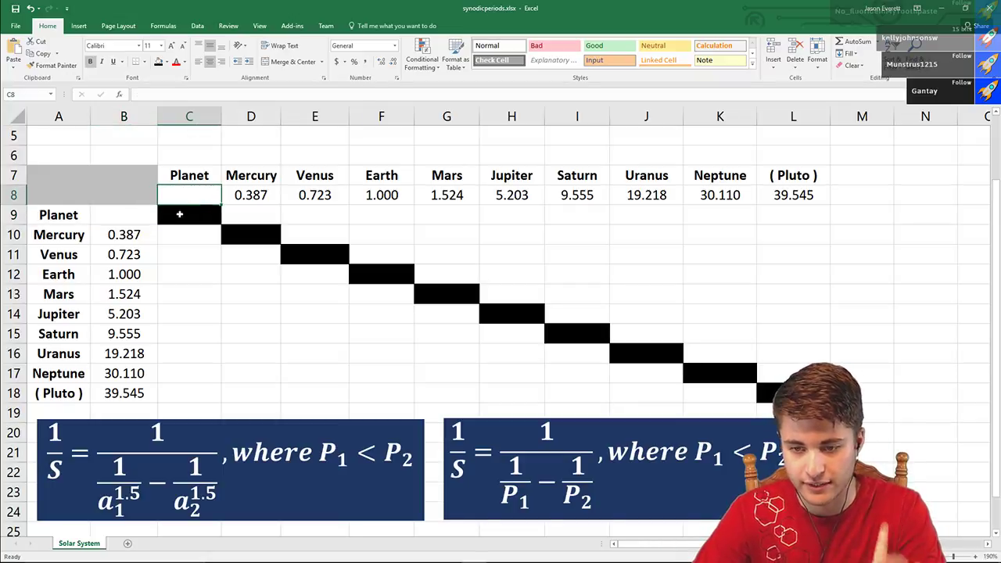
- Unmerge the grey corner block A7:B8 of the planet table
click(116, 233)
click(62, 211)
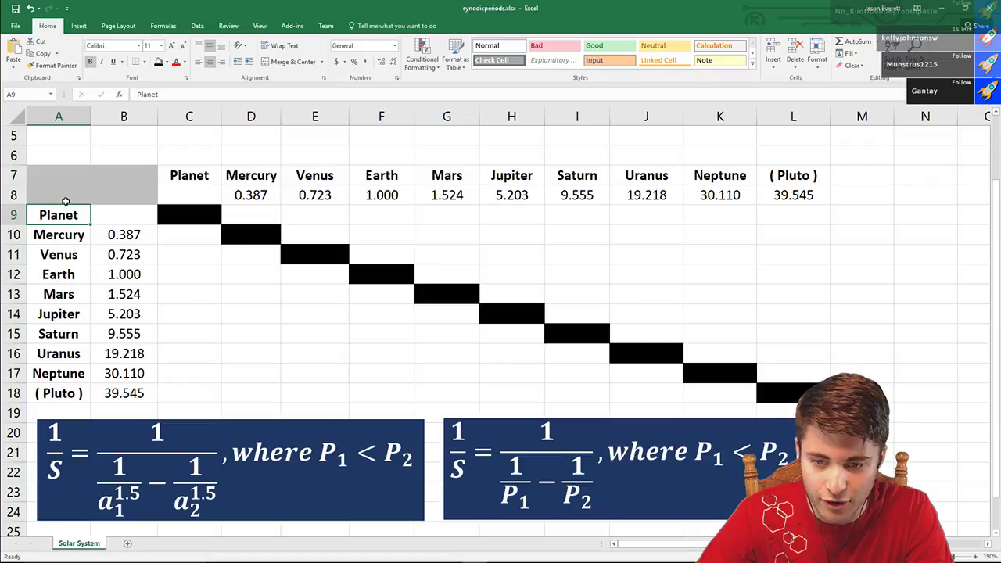
click(69, 186)
click(309, 61)
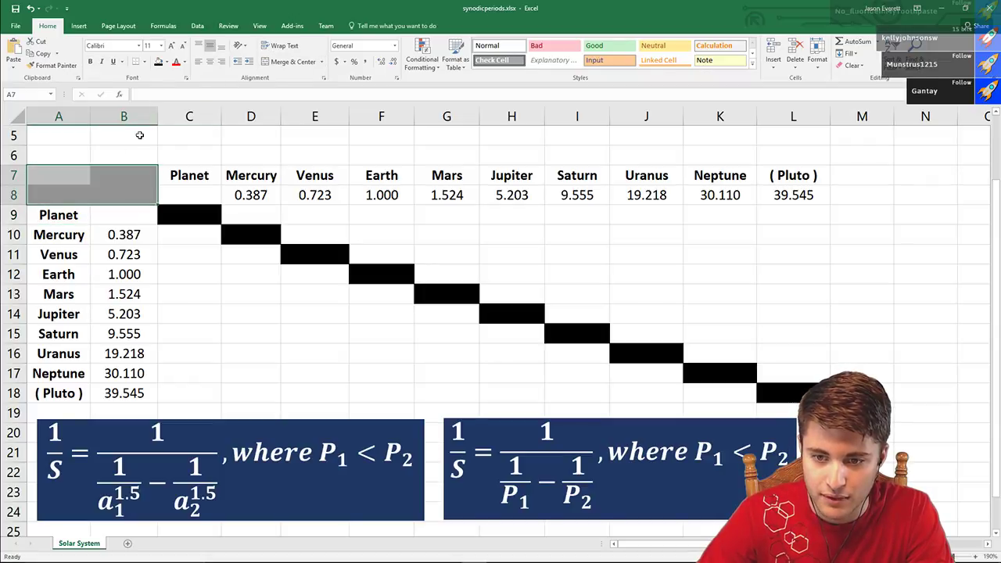
- Move the row header Planet from A9 to A8 and the planet list A10:B18 up one row to A9:B17
click(139, 135)
click(67, 210)
drag(67, 224, 129, 393)
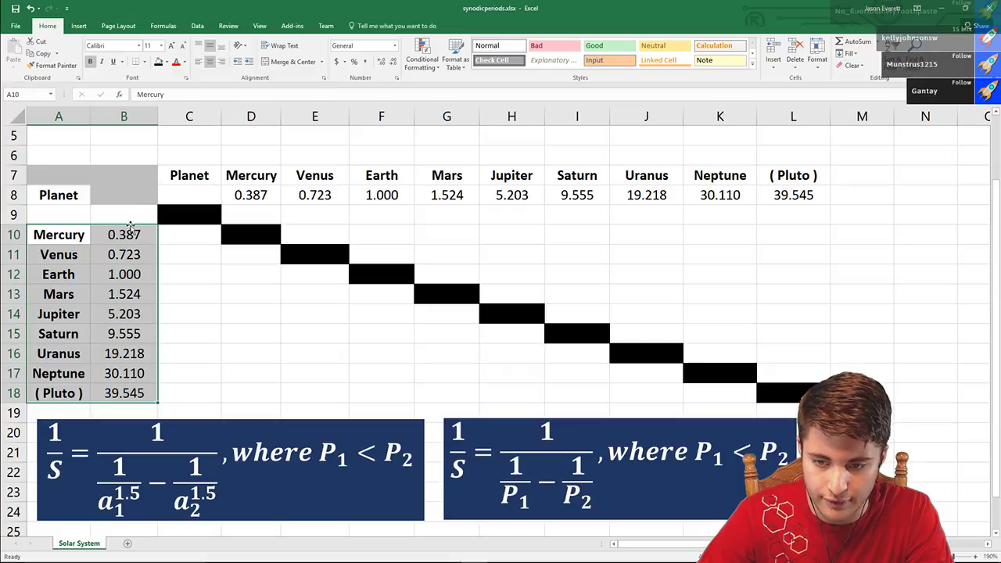
drag(130, 225, 131, 206)
- Move the column header Planet from C7 to B7
click(178, 170)
key(Left)
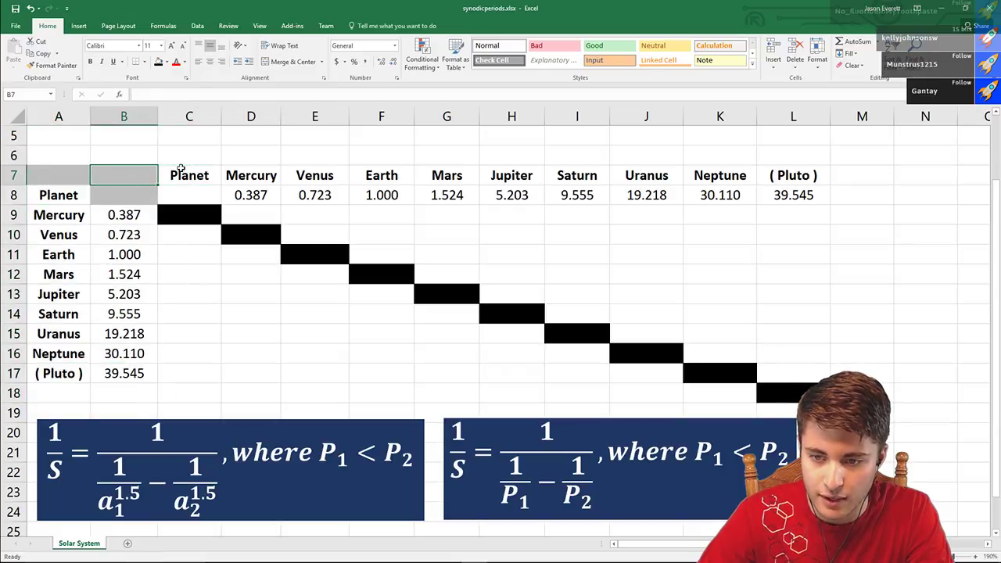
click(180, 169)
drag(182, 168, 121, 174)
- Move the planet names and their semi-major axes in D7:L8 one column left to C7:K8
click(265, 177)
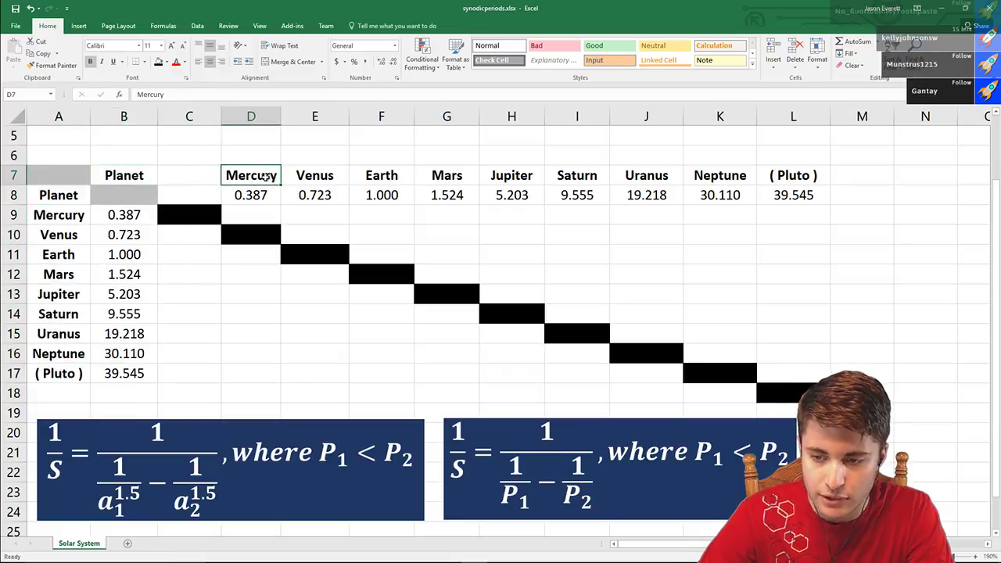
drag(265, 176, 829, 194)
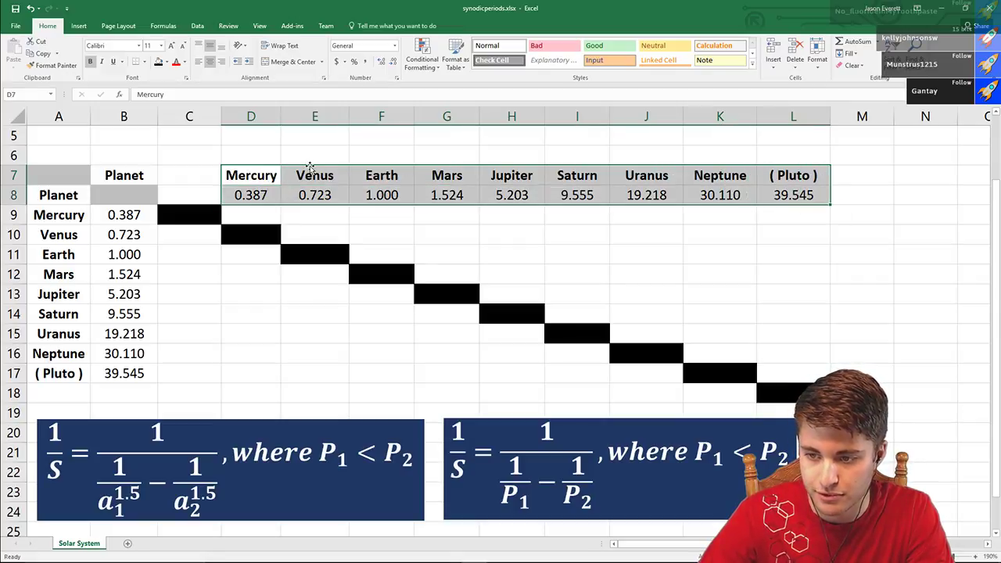
drag(311, 168, 247, 166)
click(227, 150)
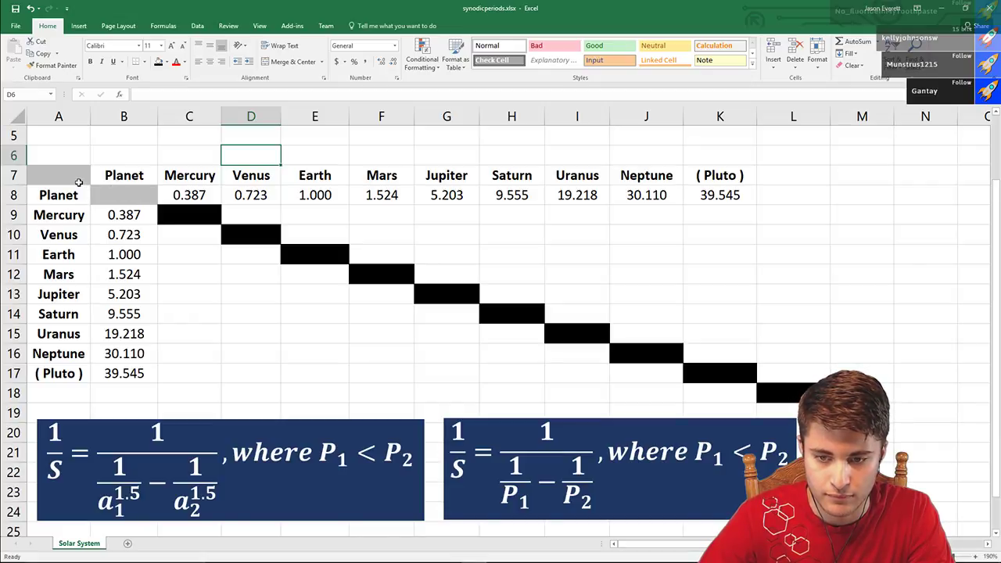
- Enter the shared label SMA (AU) in cell B8
click(124, 194)
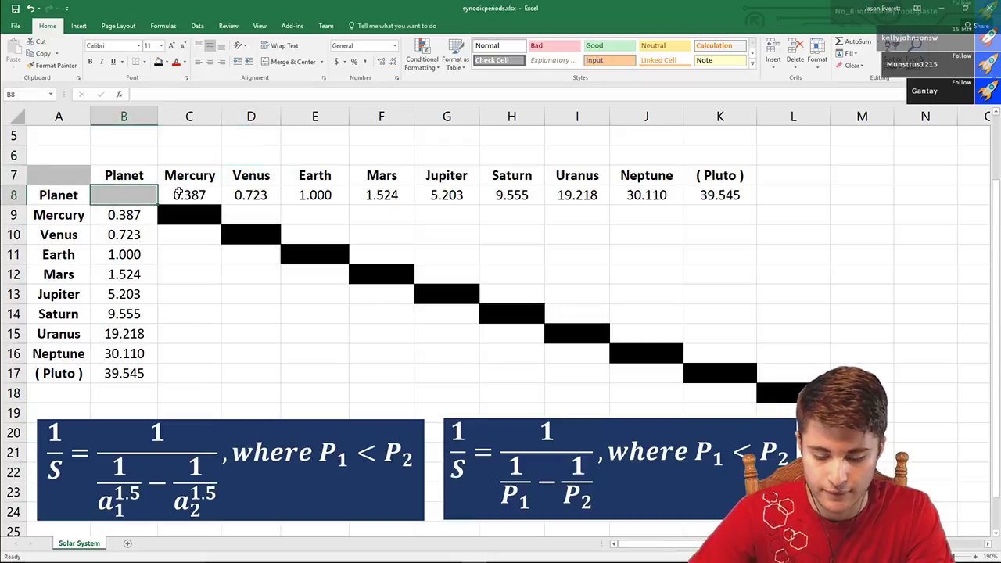
text(SMA (AU))
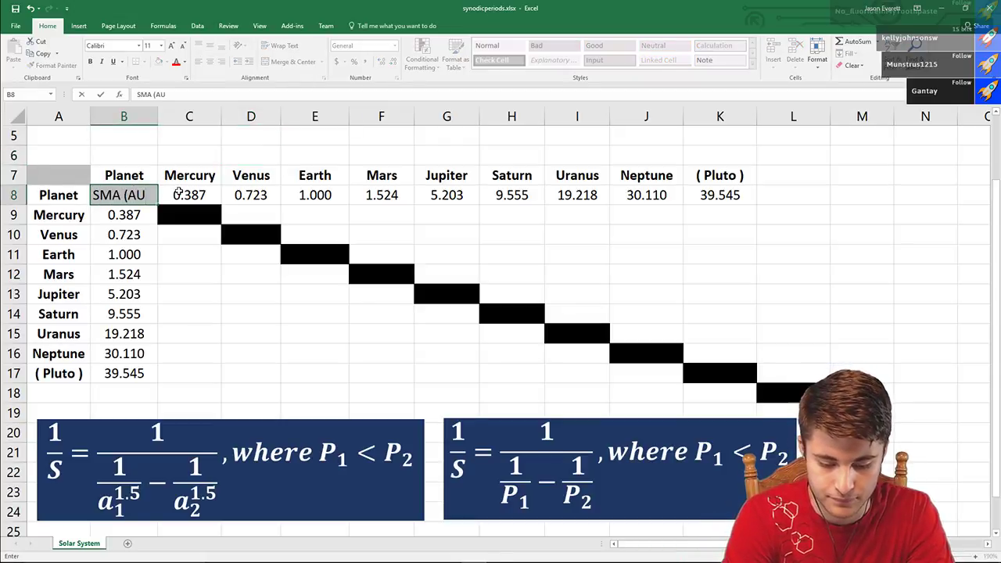
key(Return)
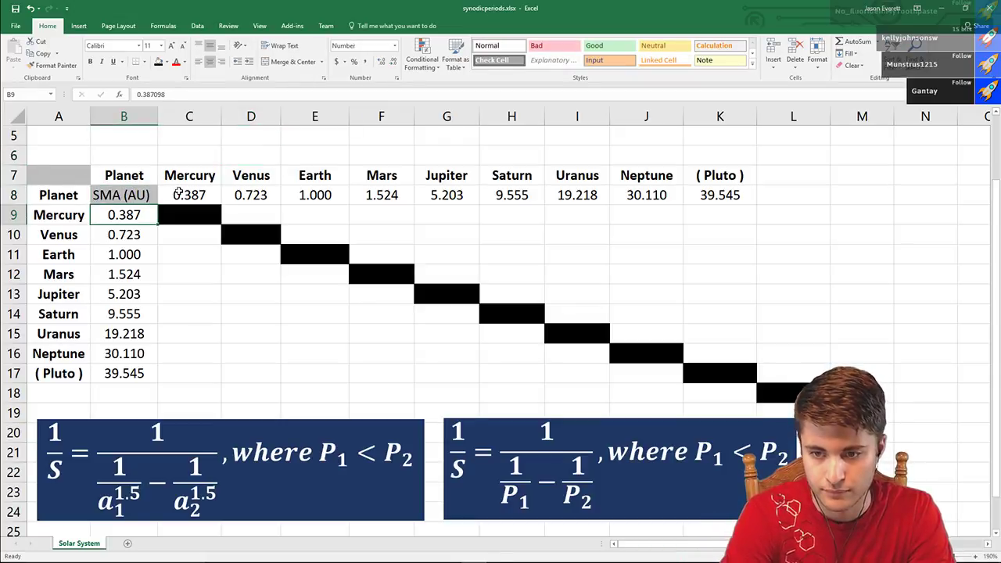
- Make the SMA (AU) label in B8 bold and black, and remove the cell's grey fill
click(124, 189)
key(ctrl+b)
click(176, 61)
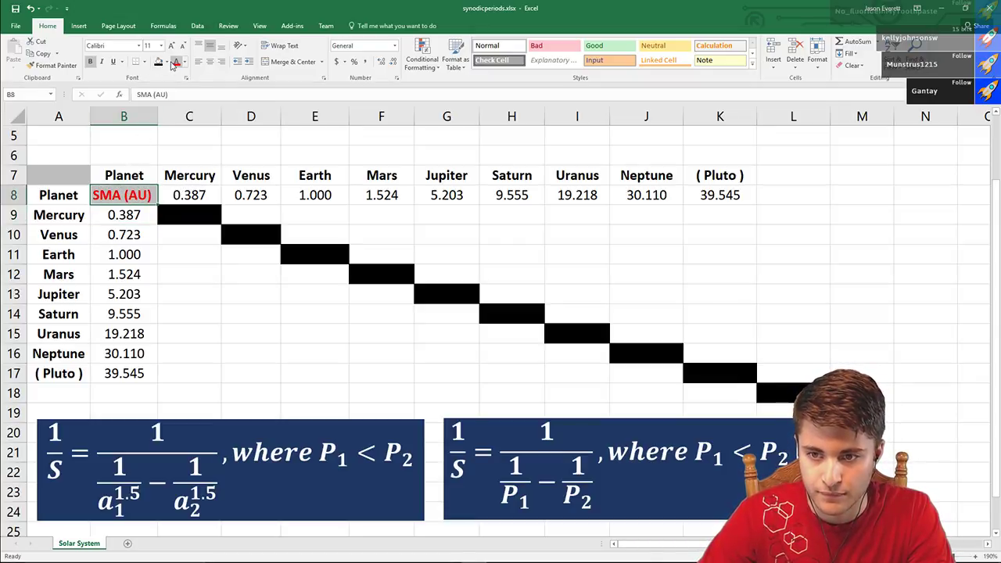
click(165, 62)
click(172, 156)
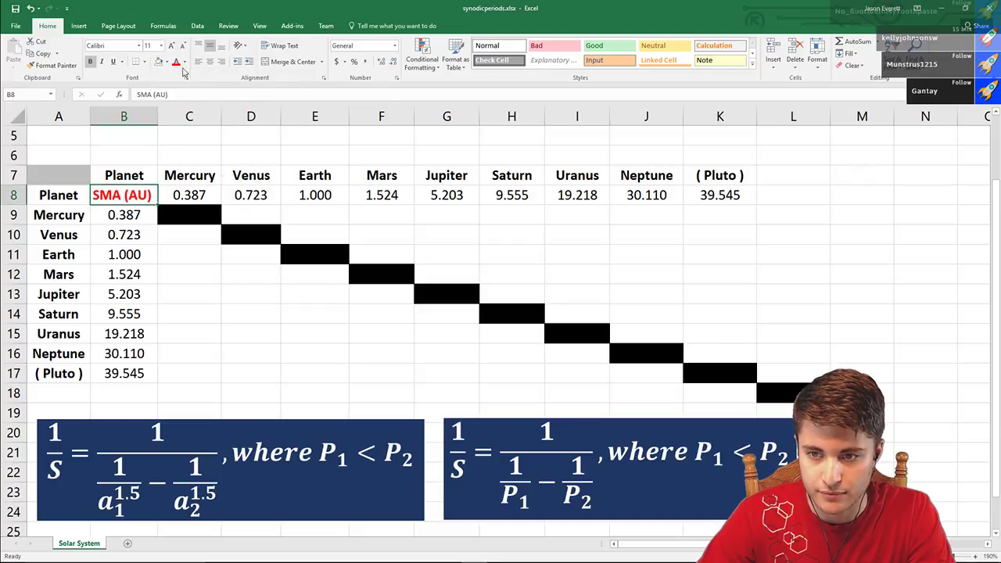
click(185, 62)
click(192, 73)
click(375, 333)
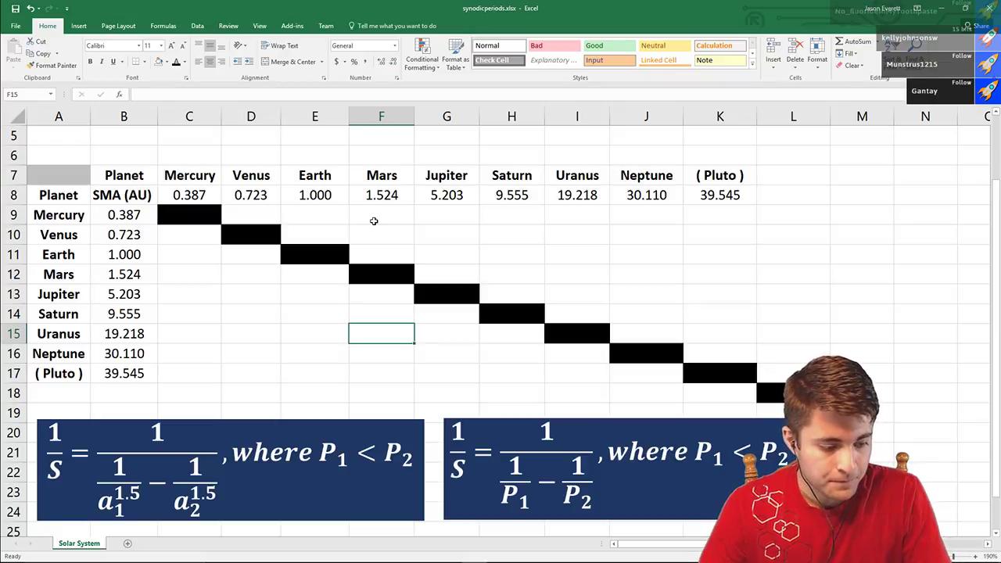
- Examine the synodic period formula based on semi-major axes and its denominator terms below the planet grid
click(186, 216)
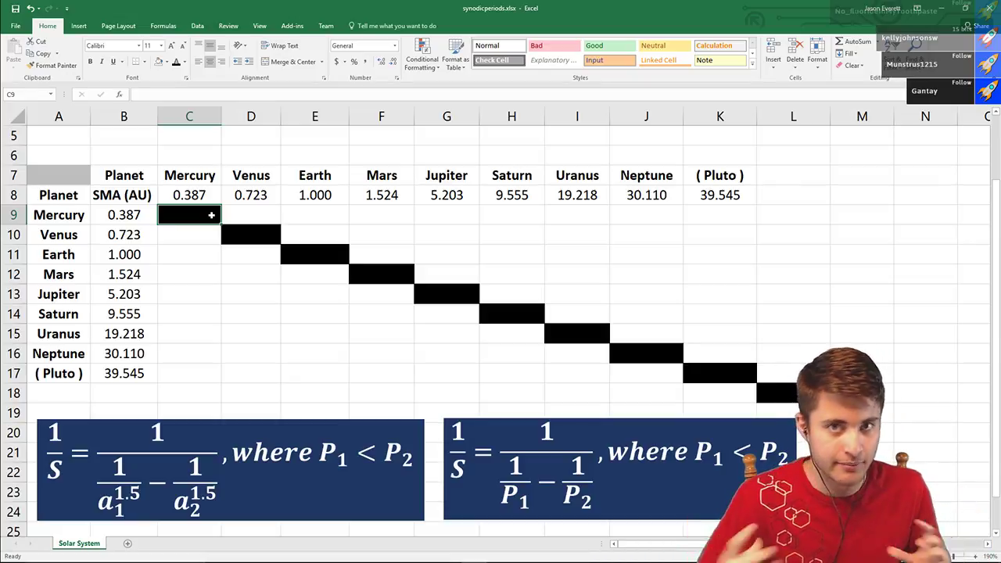
scroll(241, 340, down, 4)
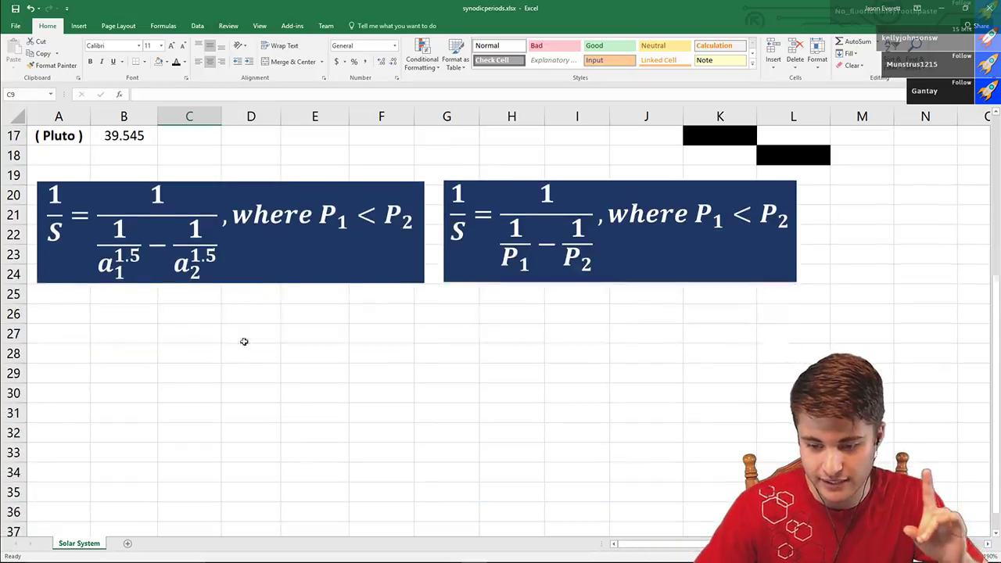
scroll(245, 308, up, 3)
click(112, 403)
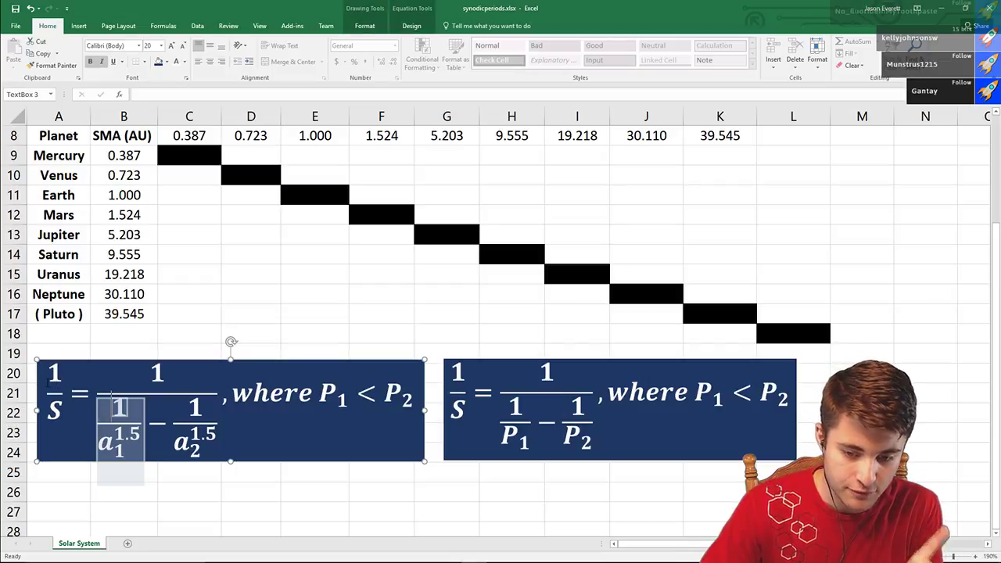
click(98, 400)
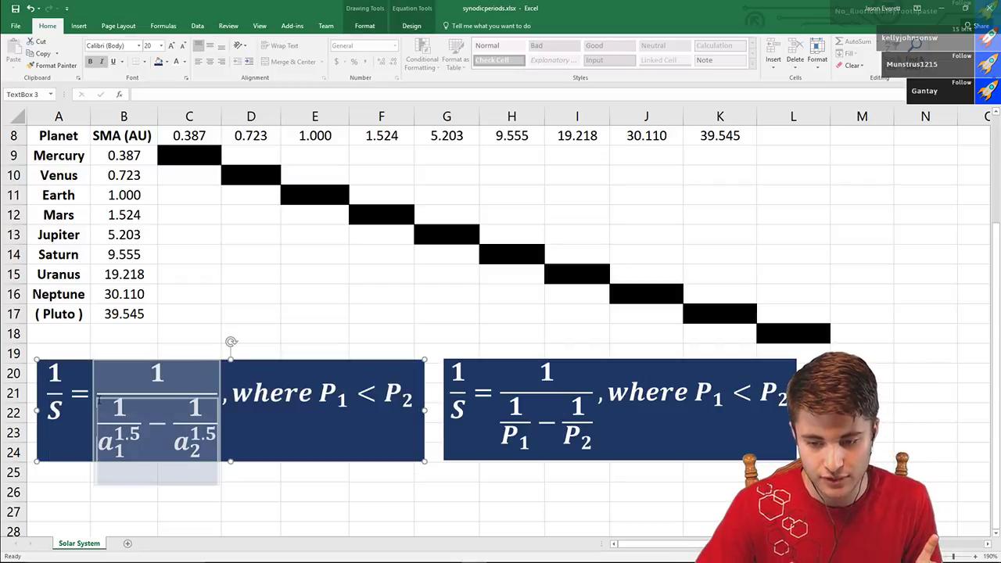
click(226, 310)
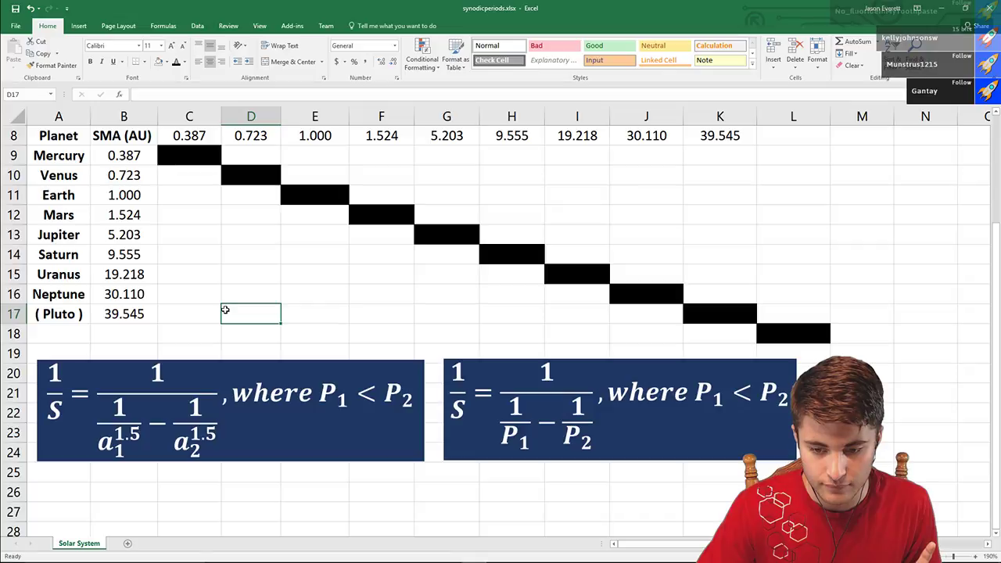
click(225, 288)
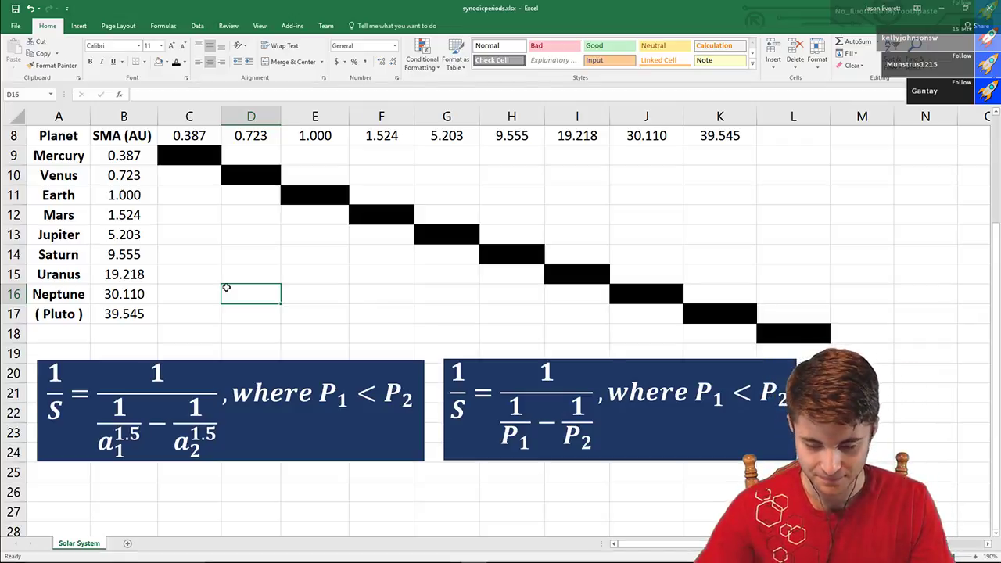
- Examine the denominator and the full right-hand fraction of the semi-major-axis formula
click(195, 173)
click(206, 336)
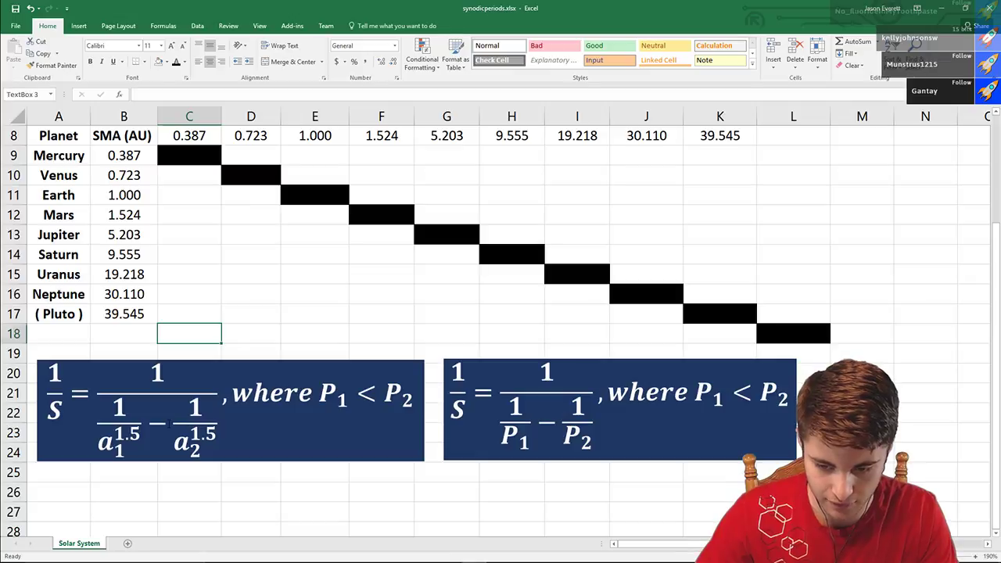
click(168, 422)
click(268, 291)
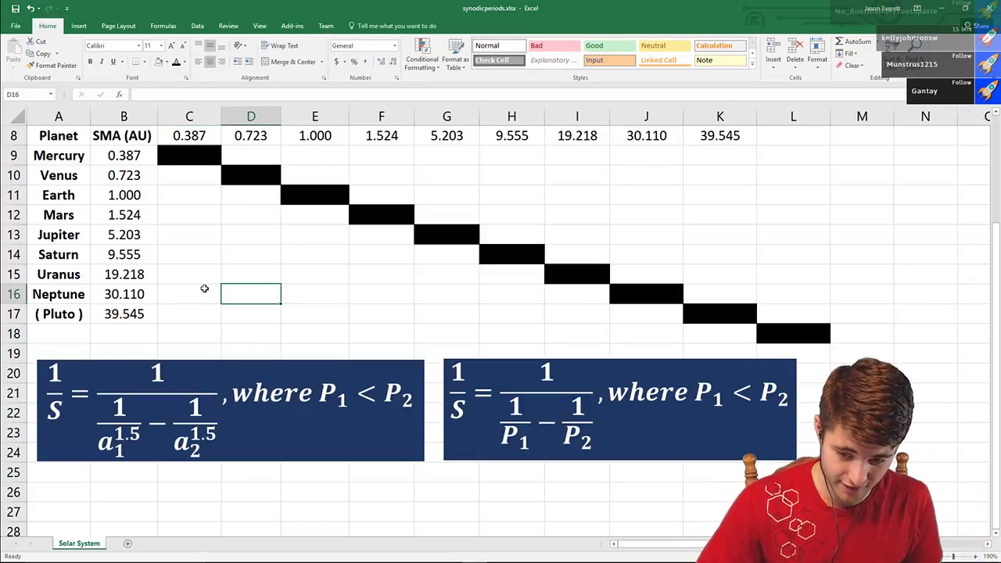
drag(100, 438, 217, 438)
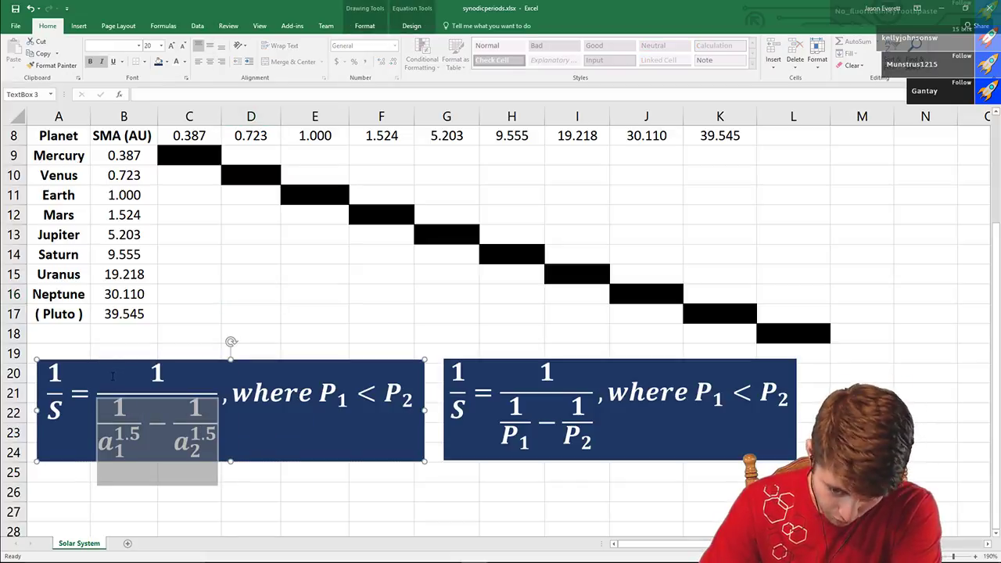
drag(112, 376, 111, 373)
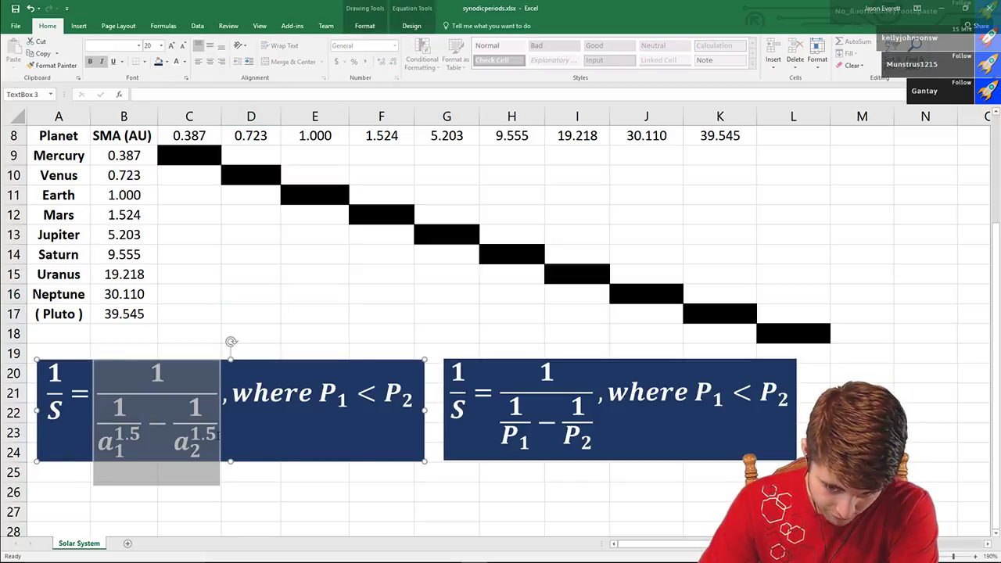
click(290, 273)
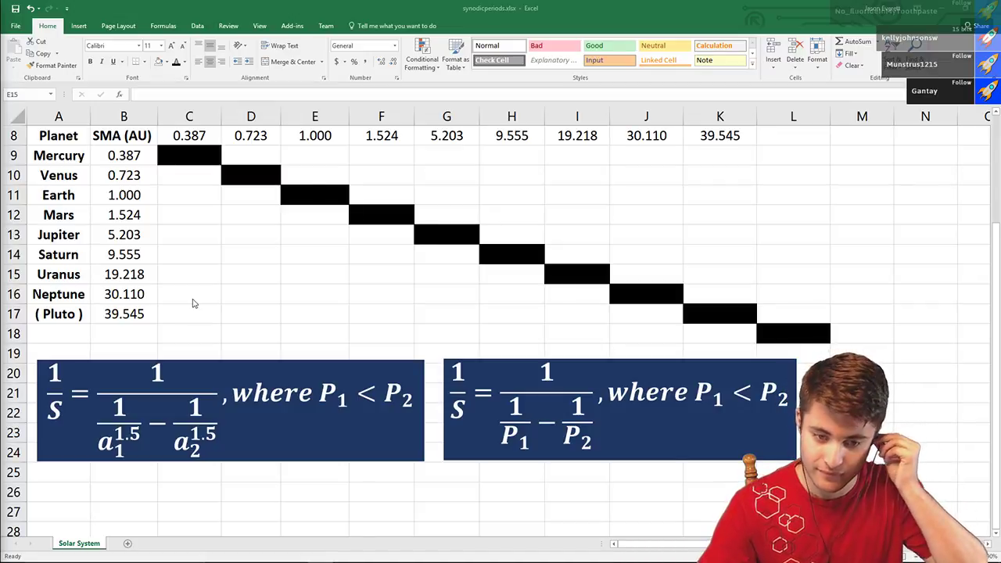
- Look over the empty cells below the black diagonal in the Mercury column of the planet grid
click(181, 175)
scroll(246, 223, up, 1)
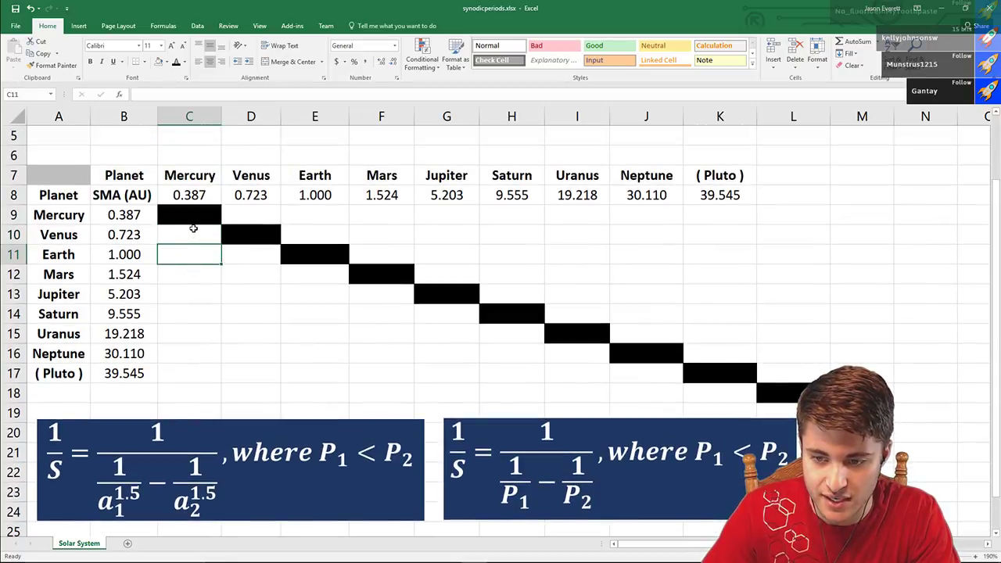
drag(195, 252, 195, 380)
click(253, 344)
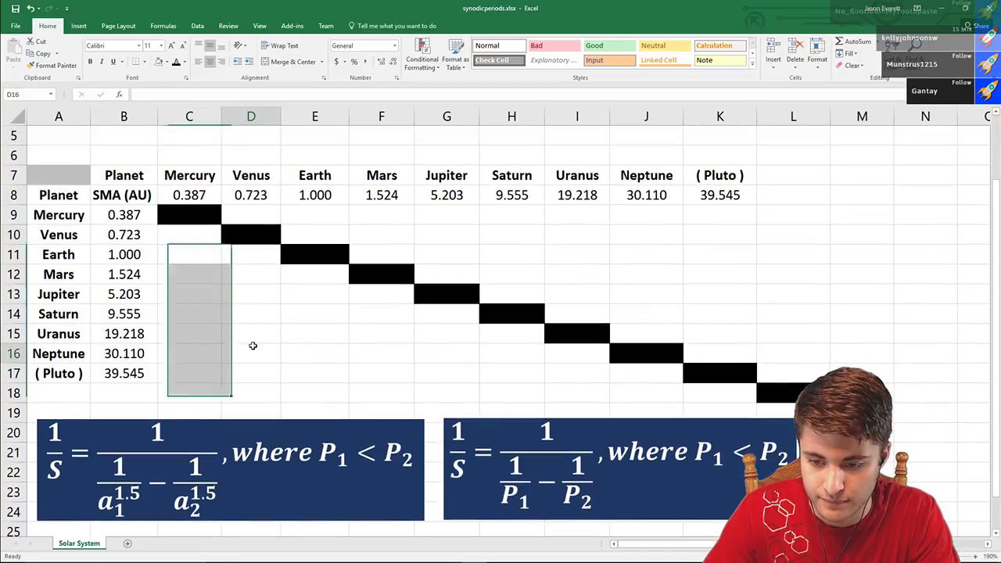
click(192, 251)
key(Down)
key(Down)
key(Right)
key(Right)
- Trace the Venus row and the Mercury column to their shared cell C10, and follow the column down to Pluto
click(166, 232)
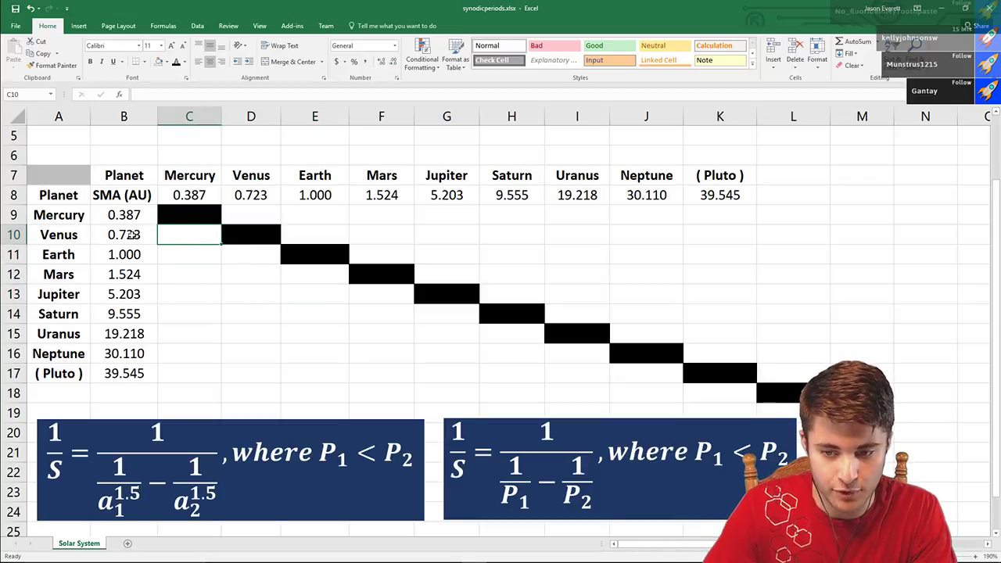
click(134, 235)
click(178, 233)
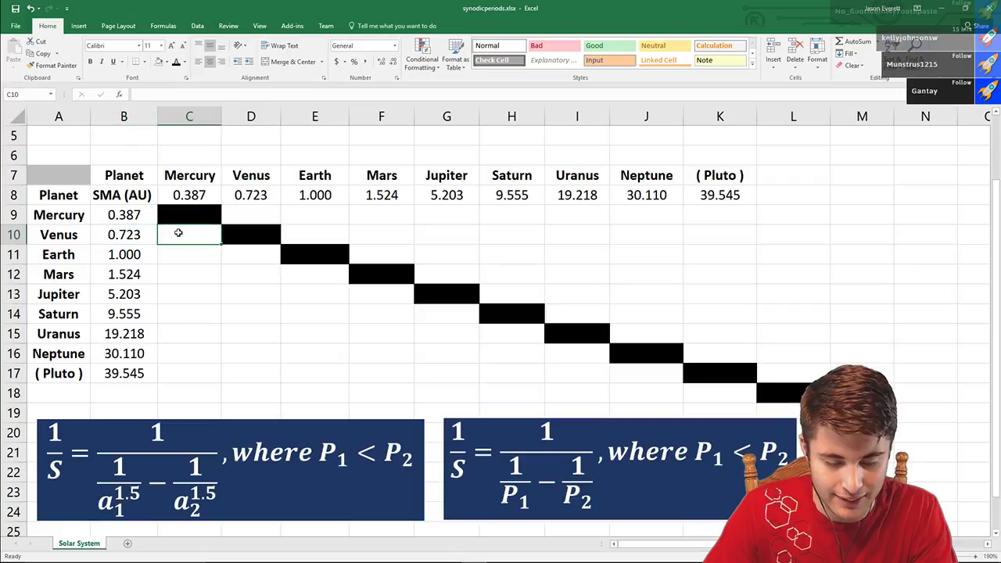
scroll(178, 219, down, 1)
scroll(179, 217, up, 1)
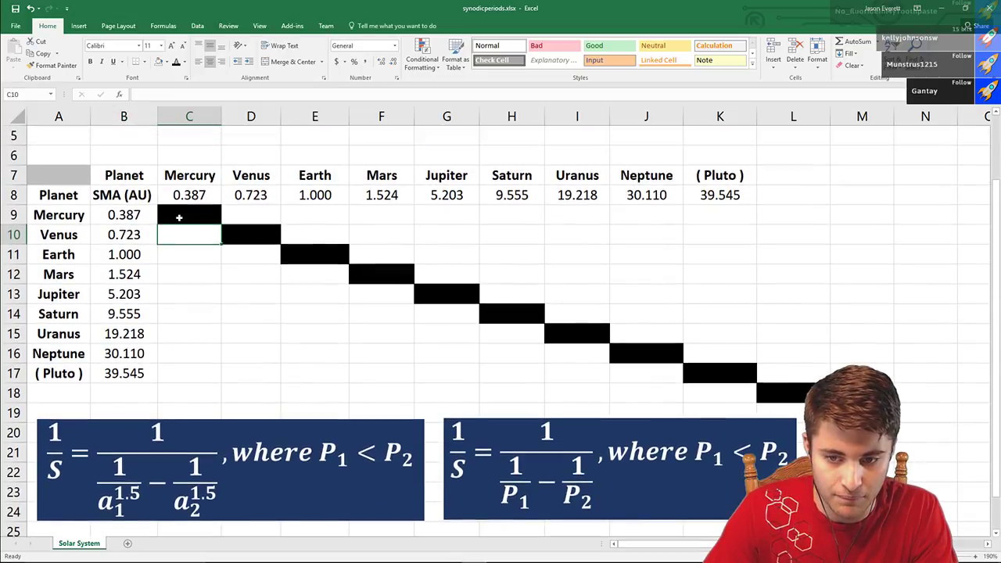
drag(56, 230, 202, 235)
drag(196, 188, 196, 239)
click(197, 236)
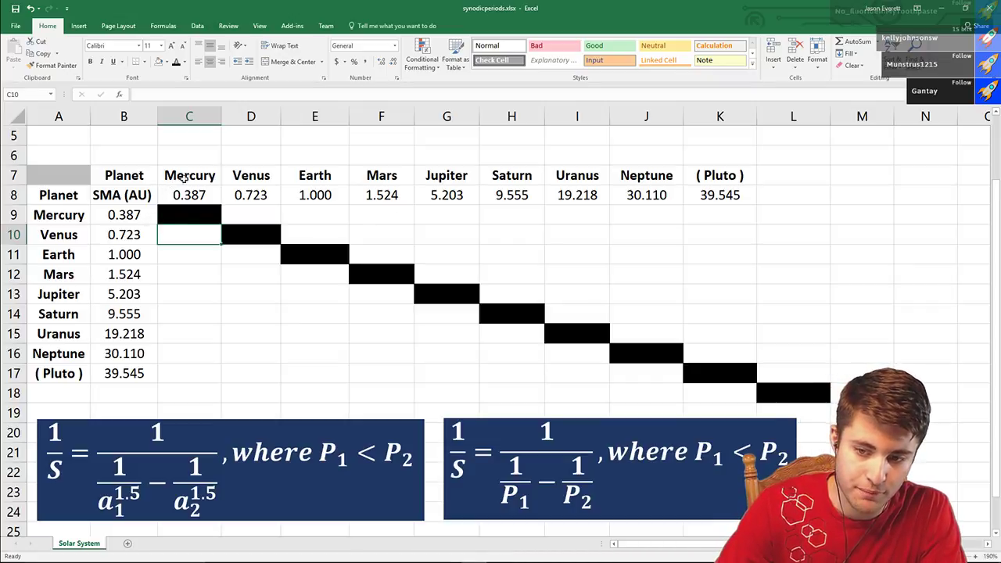
drag(185, 179, 196, 375)
click(196, 375)
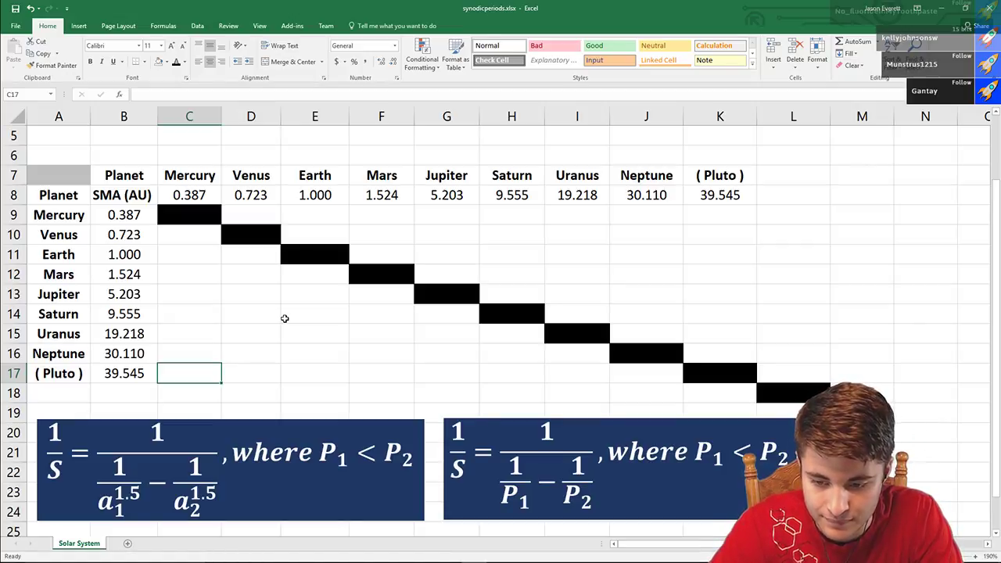
key(Up)
key(Up)
key(Up)
key(Up)
key(Up)
key(Up)
key(Up)
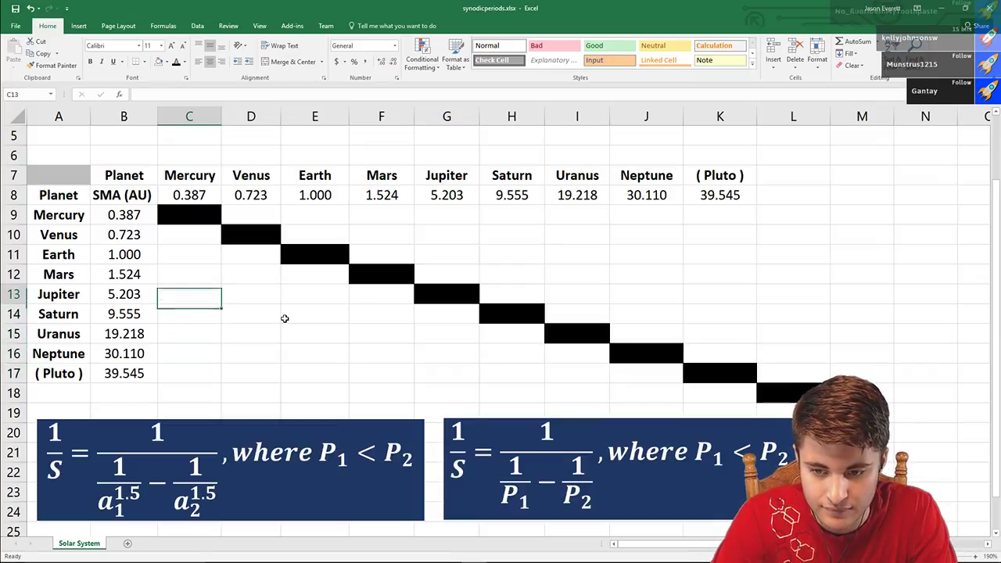
key(Down)
key(Down)
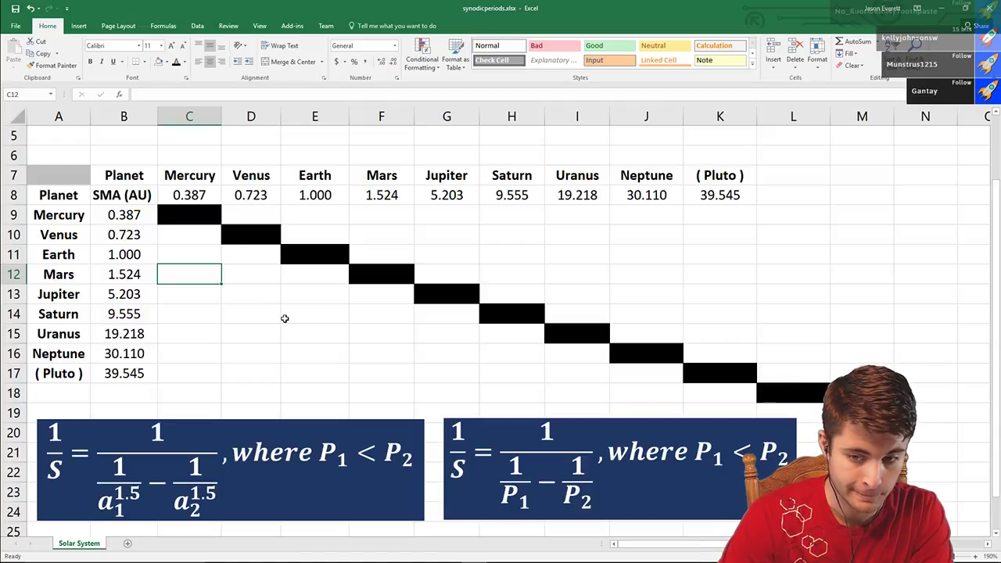
key(Up)
key(Up)
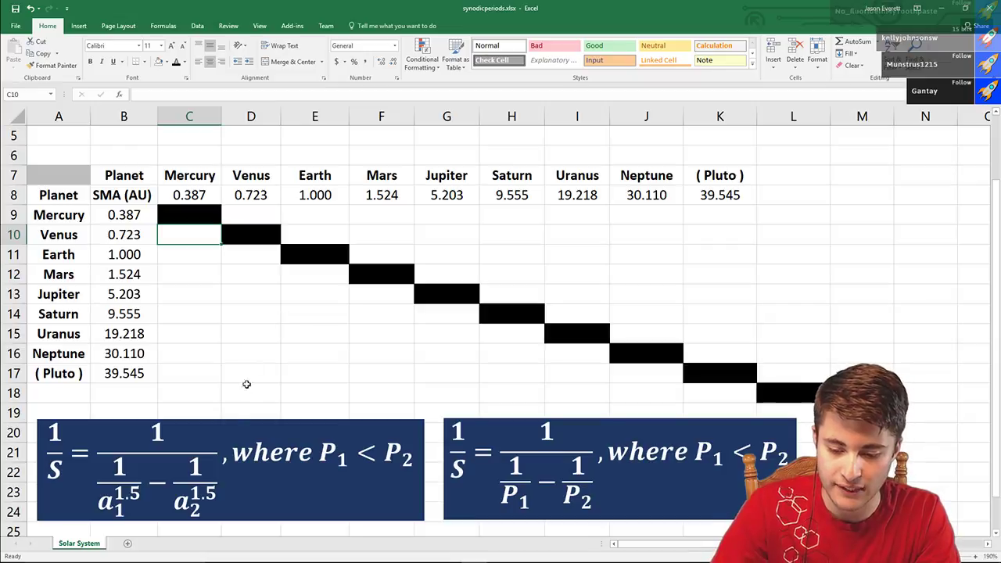
- Examine Mercury's semi-major axis in C8 against the Venus to Pluto rows that pair with it in C10:C17
drag(188, 231, 185, 374)
click(191, 197)
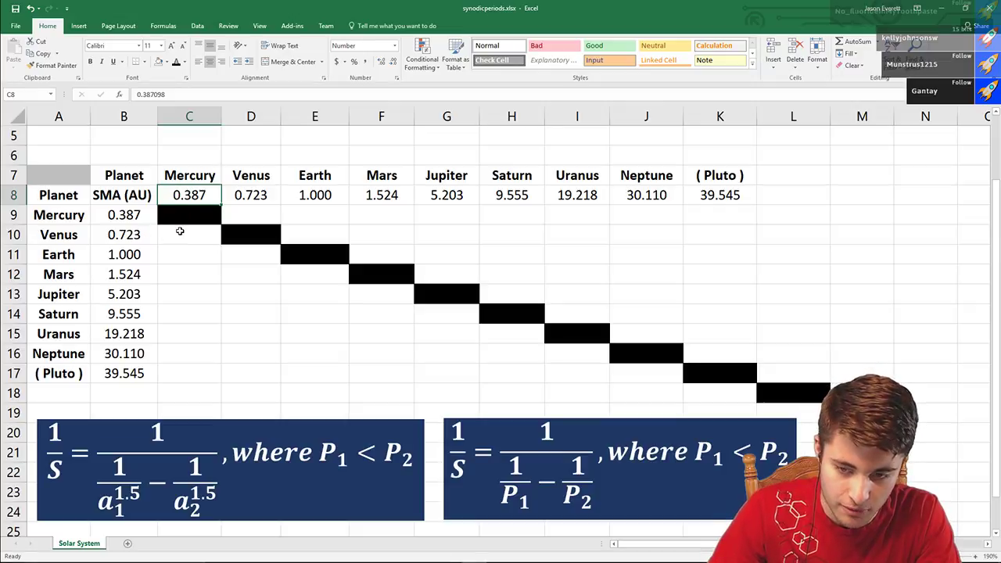
drag(180, 232, 205, 377)
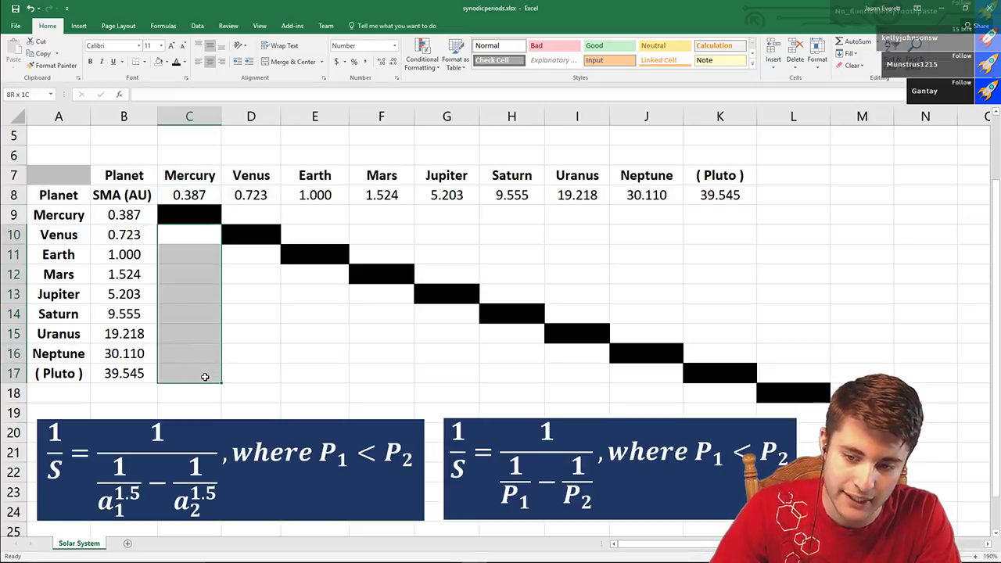
drag(78, 233, 156, 373)
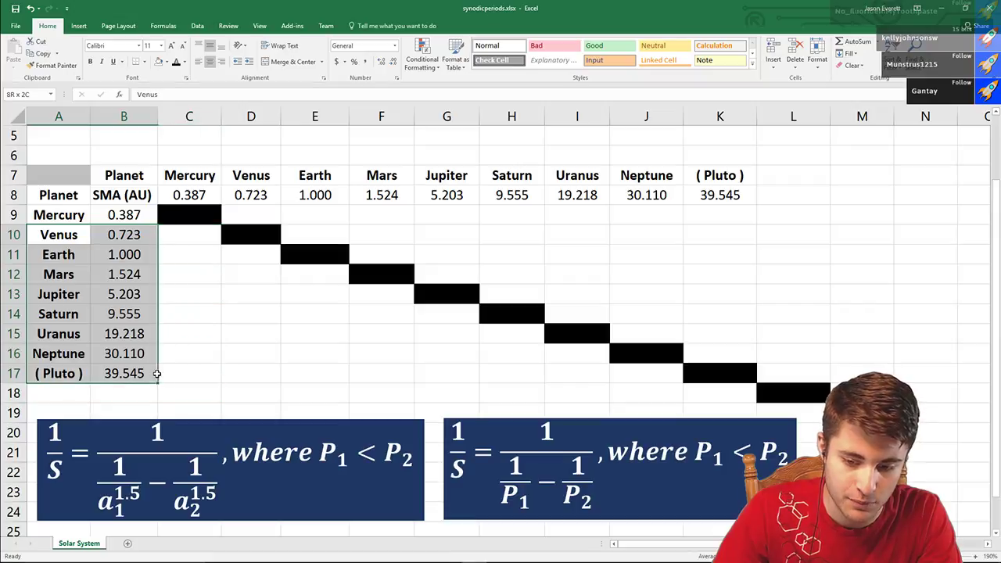
click(193, 355)
click(207, 278)
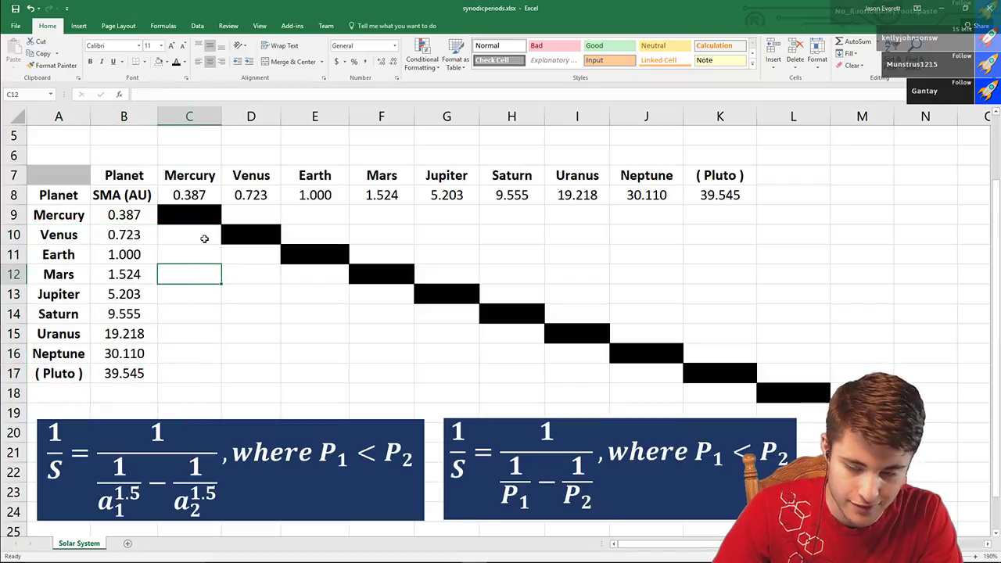
click(204, 239)
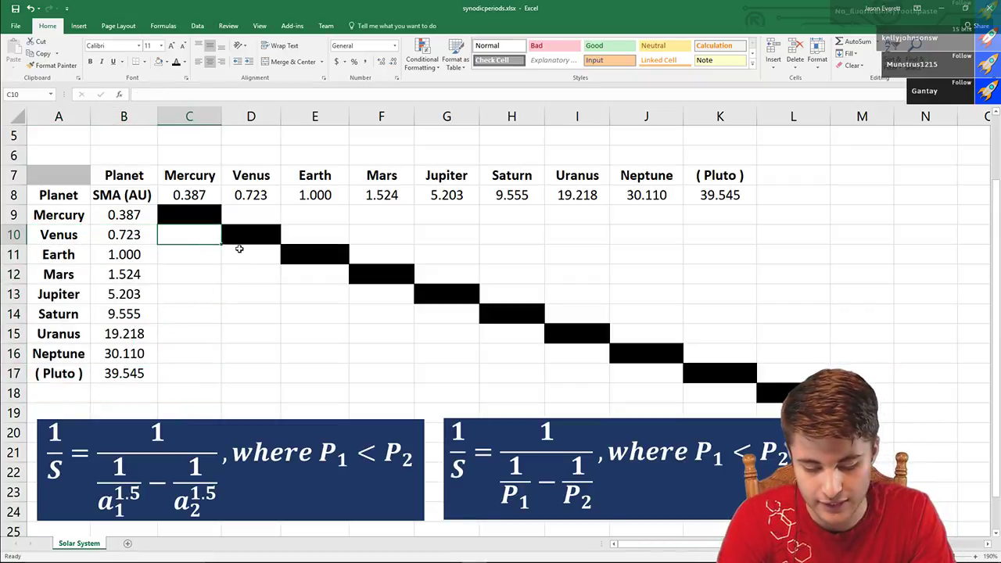
text(=)
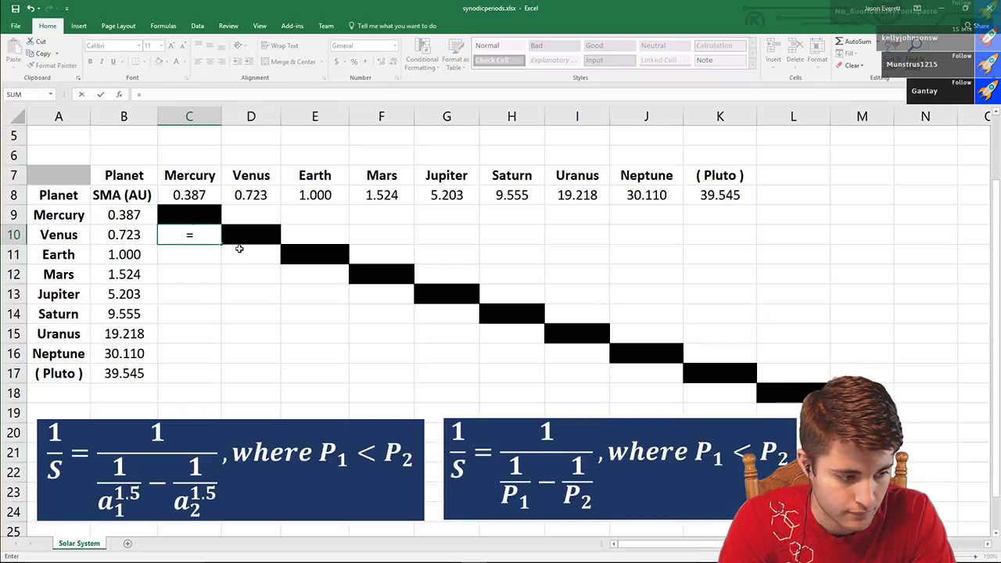
text(()
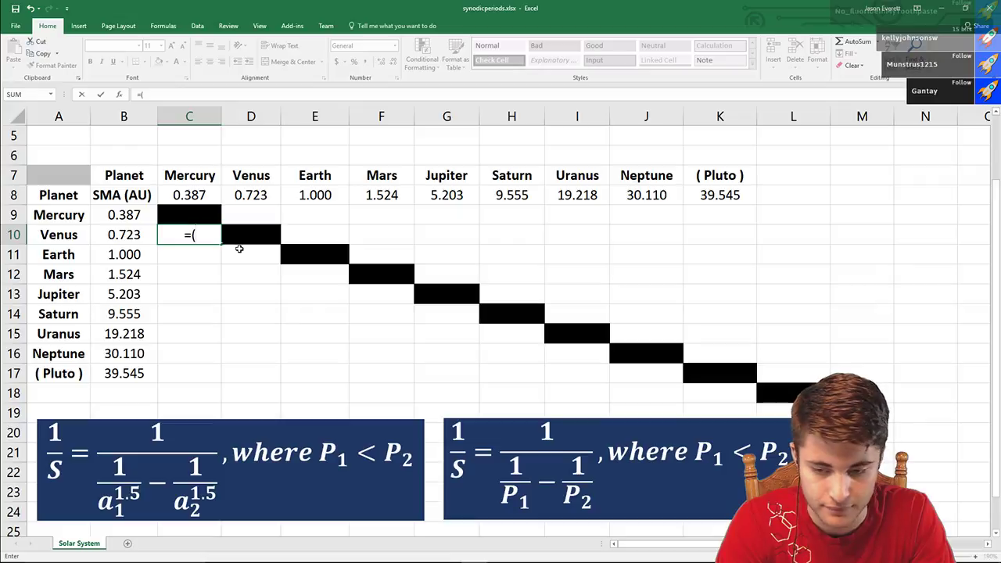
text(1/)
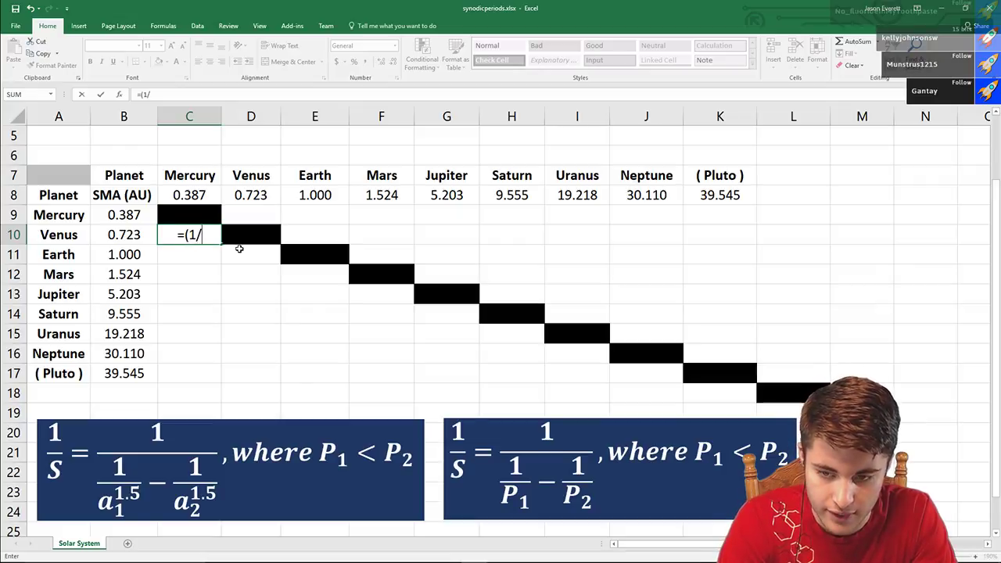
key(BackSpace)
key(BackSpace)
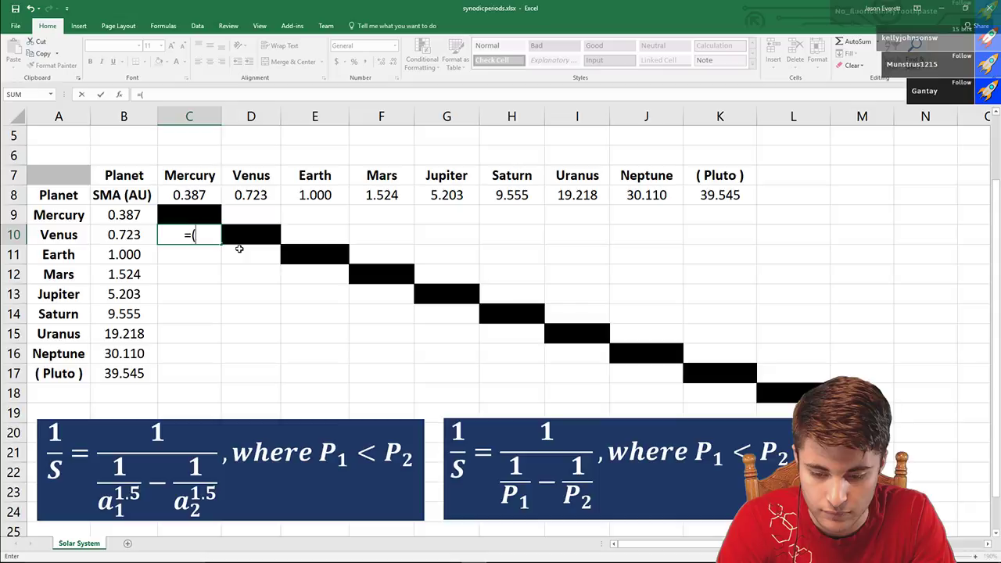
key(Return)
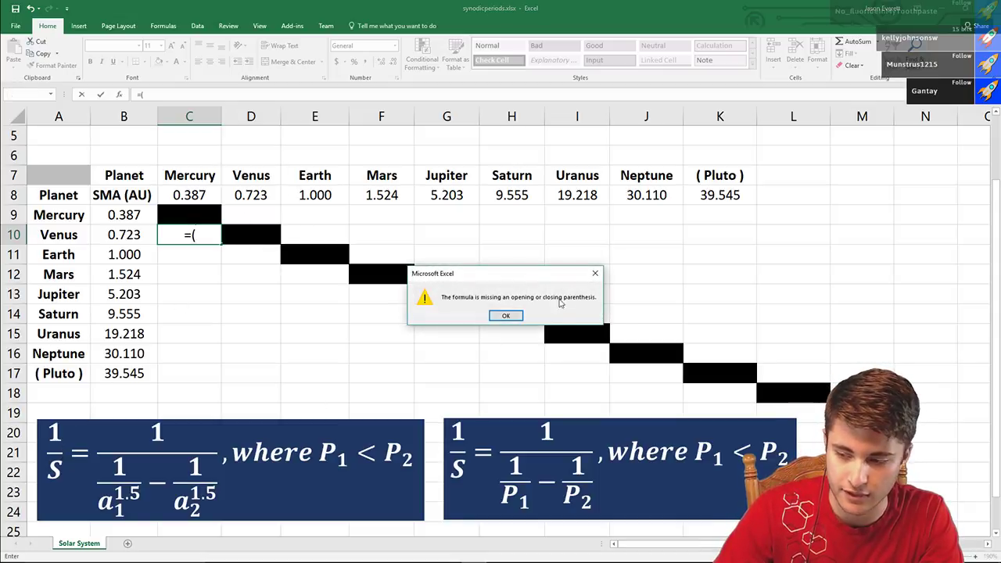
click(513, 314)
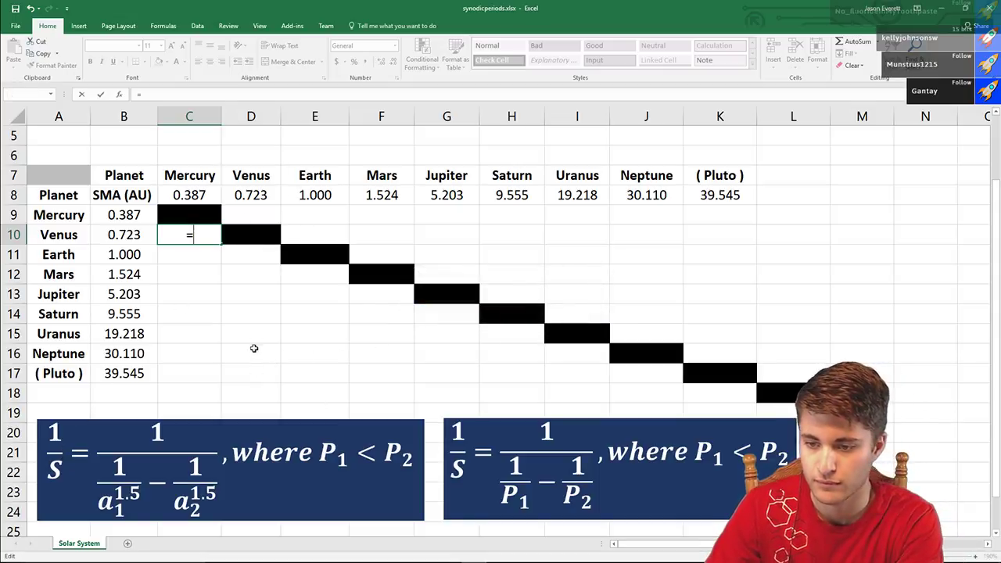
key(Escape)
- Replace 1/S with S before the equals sign in the semi-major-axis formula
click(156, 469)
key(ctrl+a)
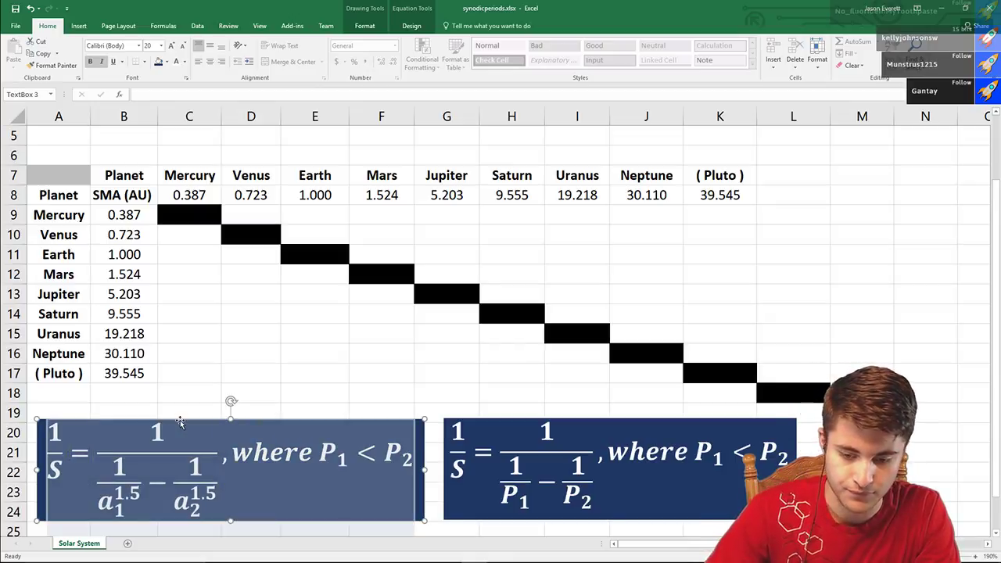
key(Home)
key(Delete)
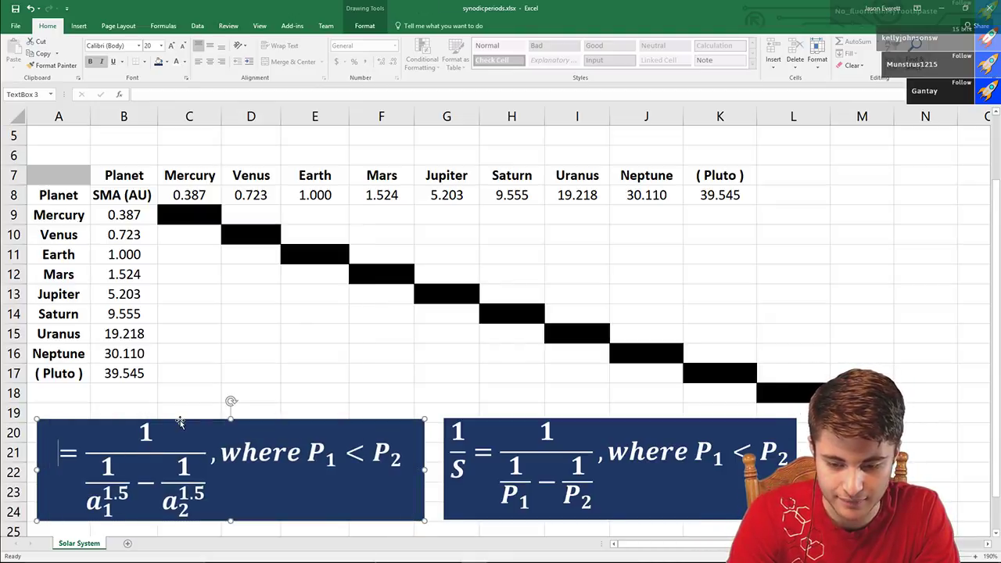
text(A)
key(BackSpace)
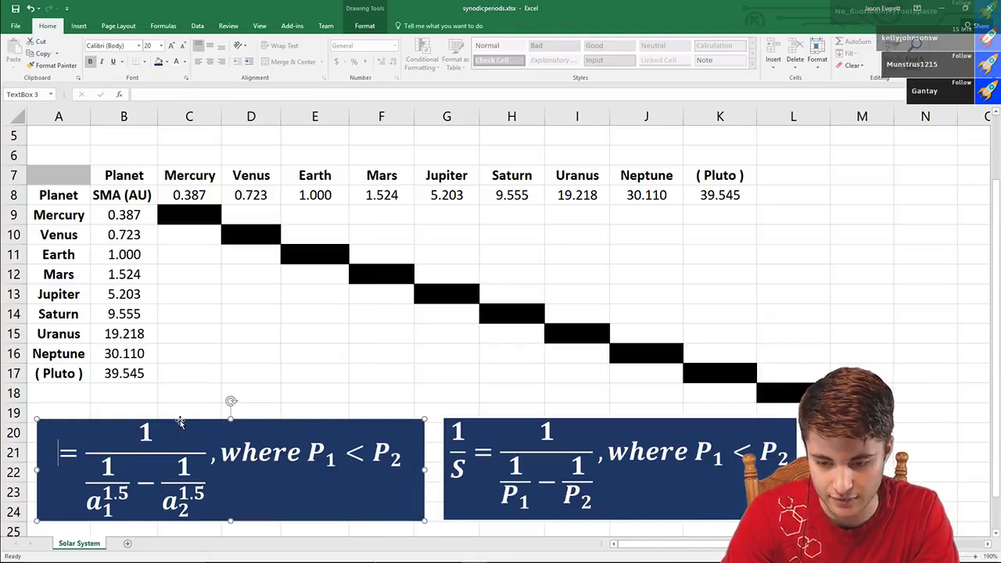
text(S)
key(BackSpace)
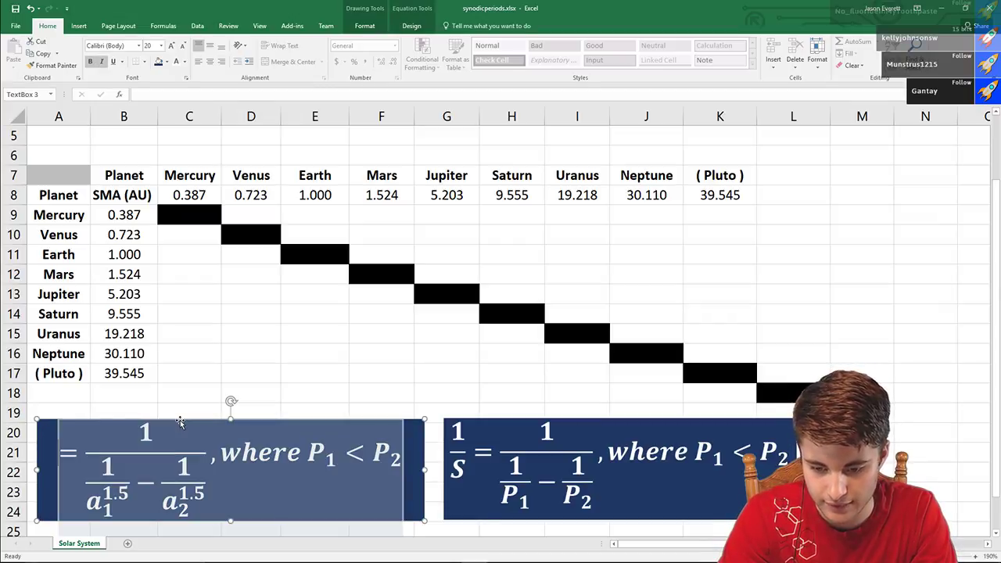
text(s)
key(BackSpace)
double_click(180, 422)
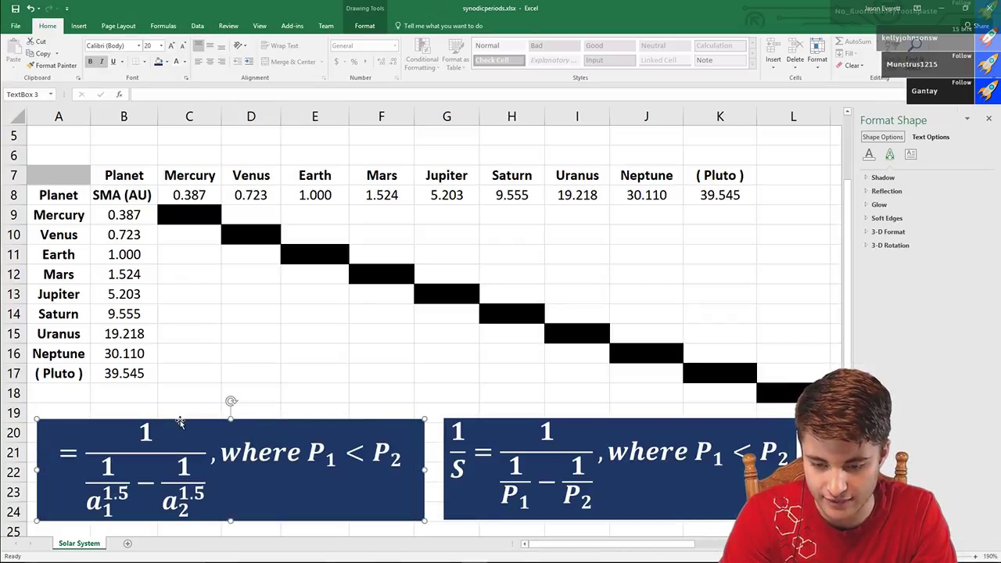
drag(180, 423, 168, 508)
key(Home)
text(S)
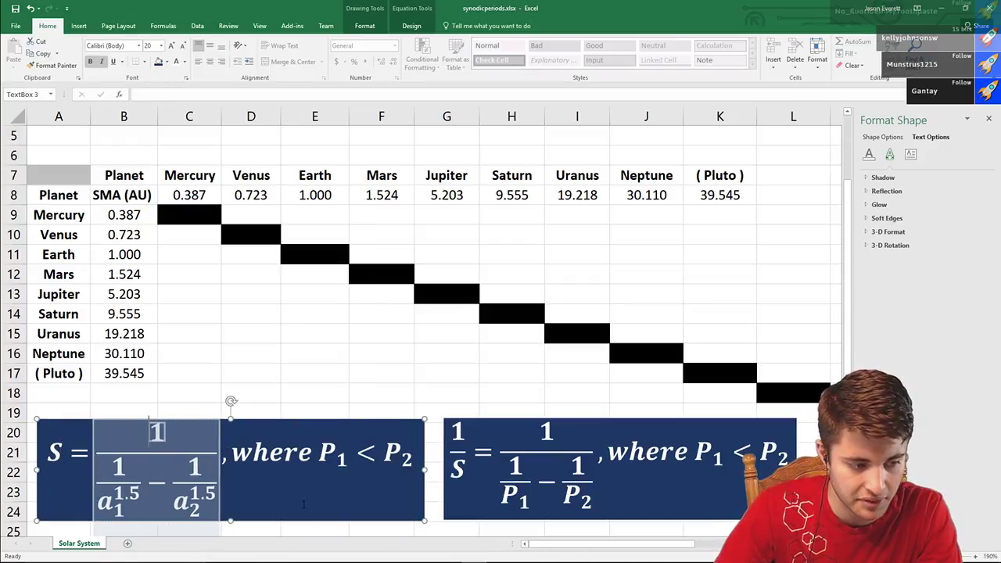
- Replace 1/S with S before the equals sign in the orbital-period formula beneath the planet grid
click(462, 434)
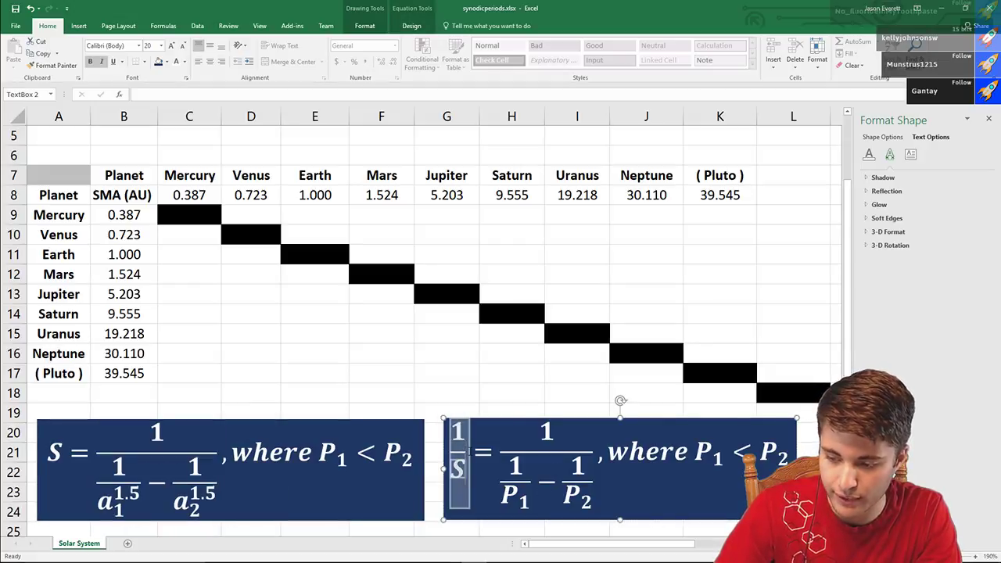
key(BackSpace)
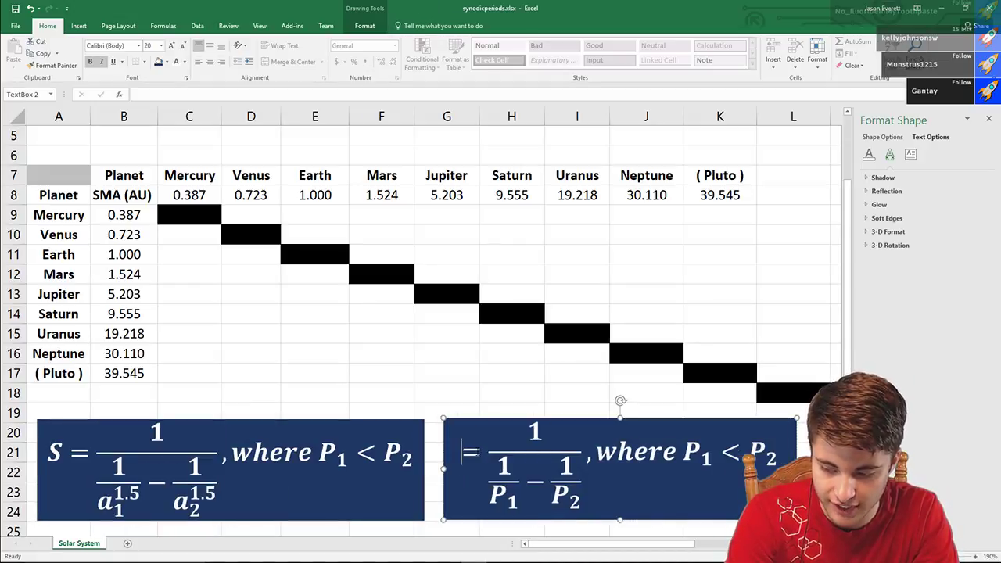
click(474, 452)
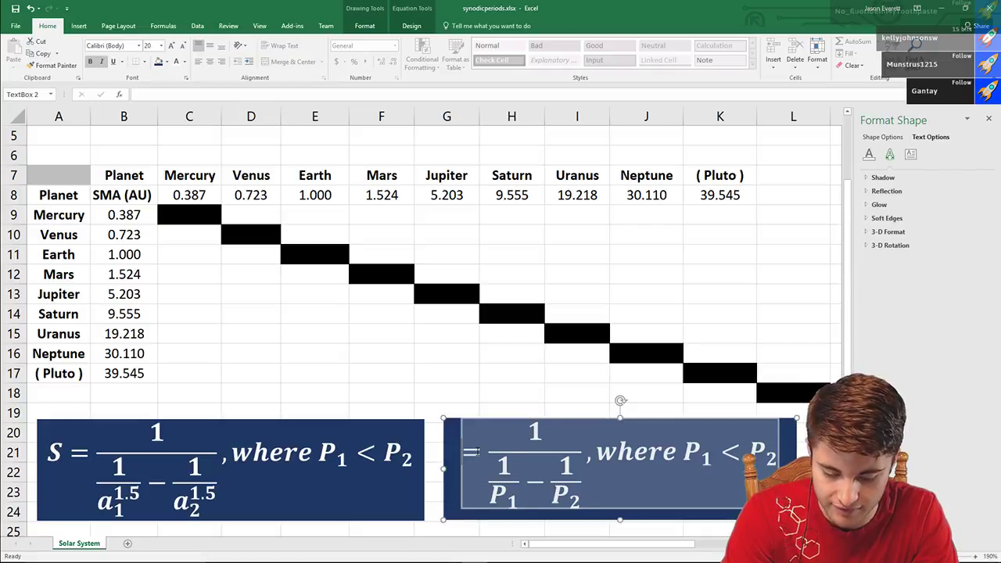
text(S)
click(386, 353)
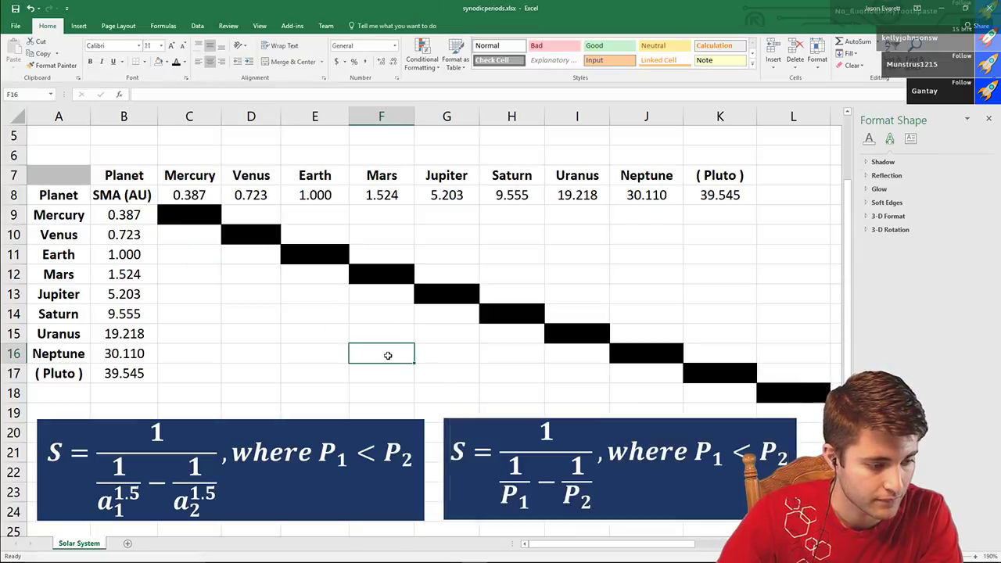
click(333, 291)
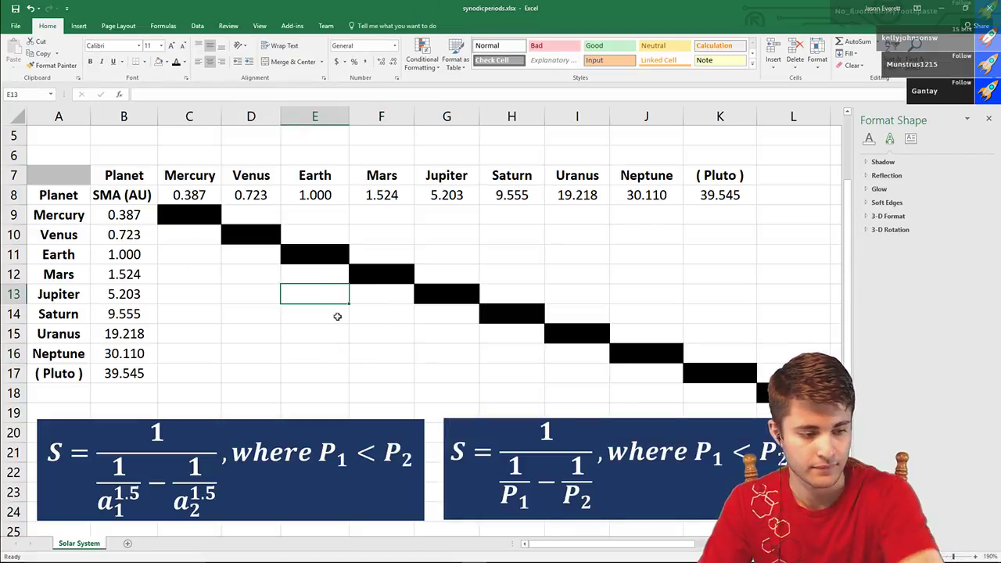
click(236, 287)
scroll(236, 287, down, 1)
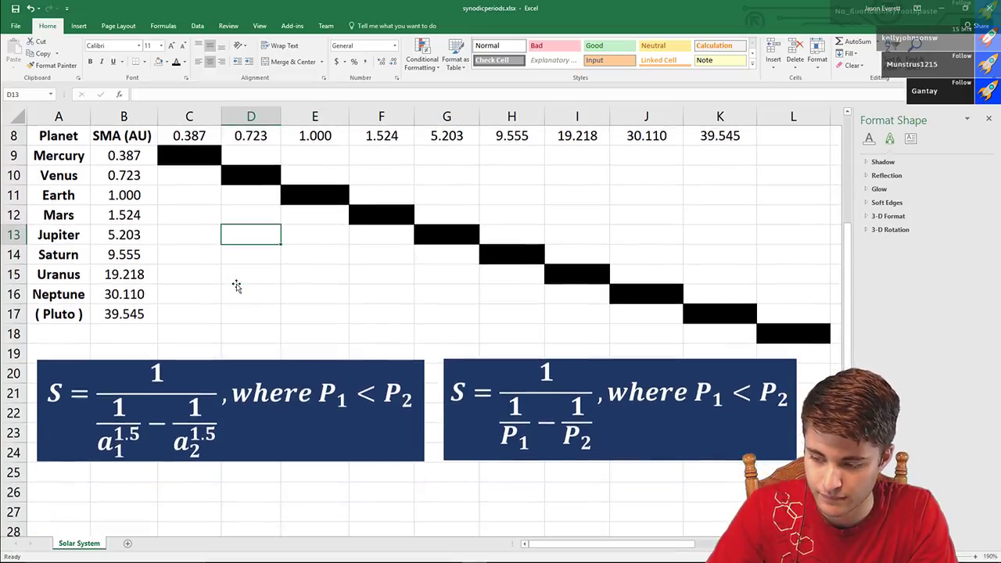
scroll(234, 284, up, 3)
scroll(205, 289, down, 1)
click(192, 236)
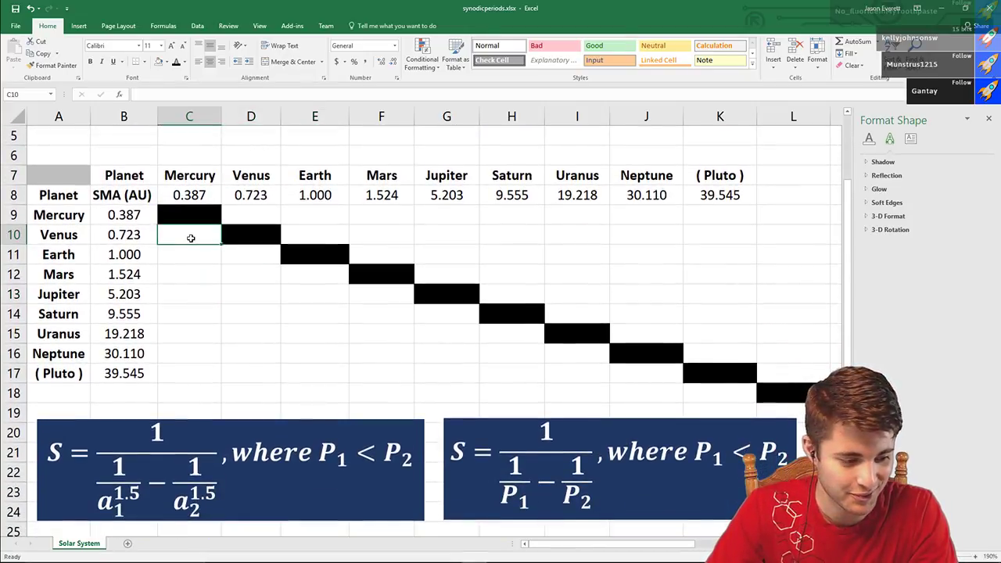
click(212, 297)
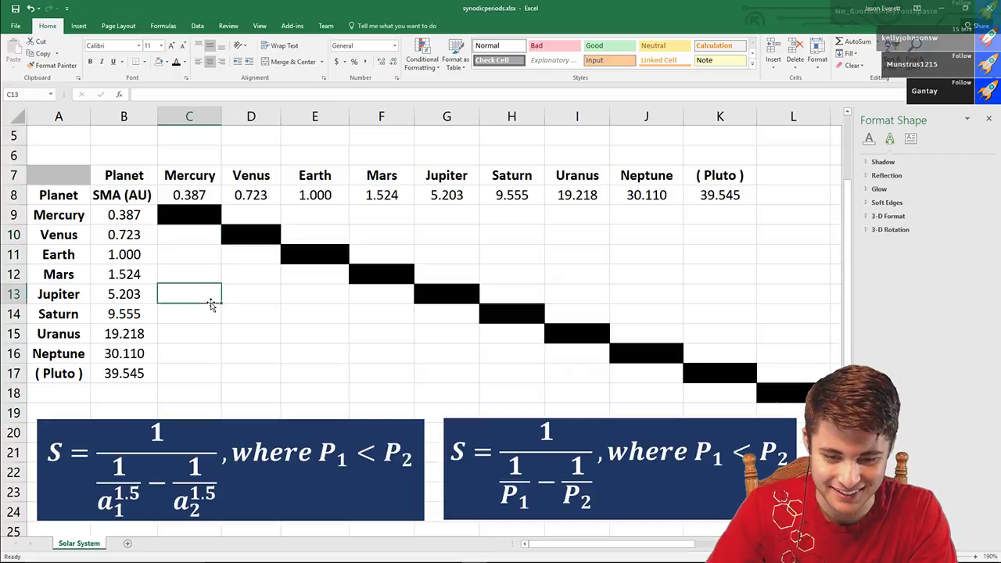
- Enter =1/(1/(C8^1.5) - 1/(B10^1.5)) in C10 as the Mercury–Venus synodic period
click(205, 236)
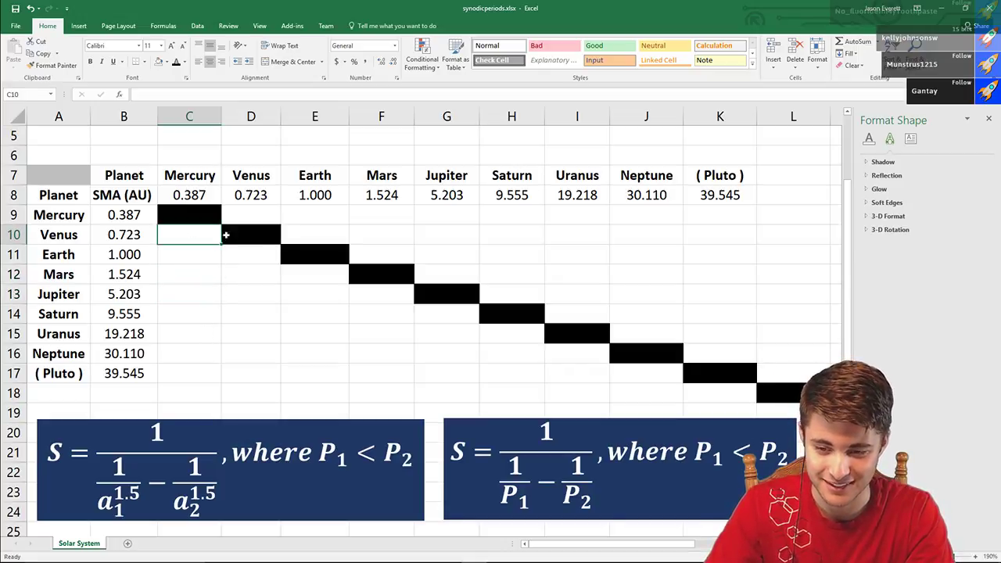
text(=1/)
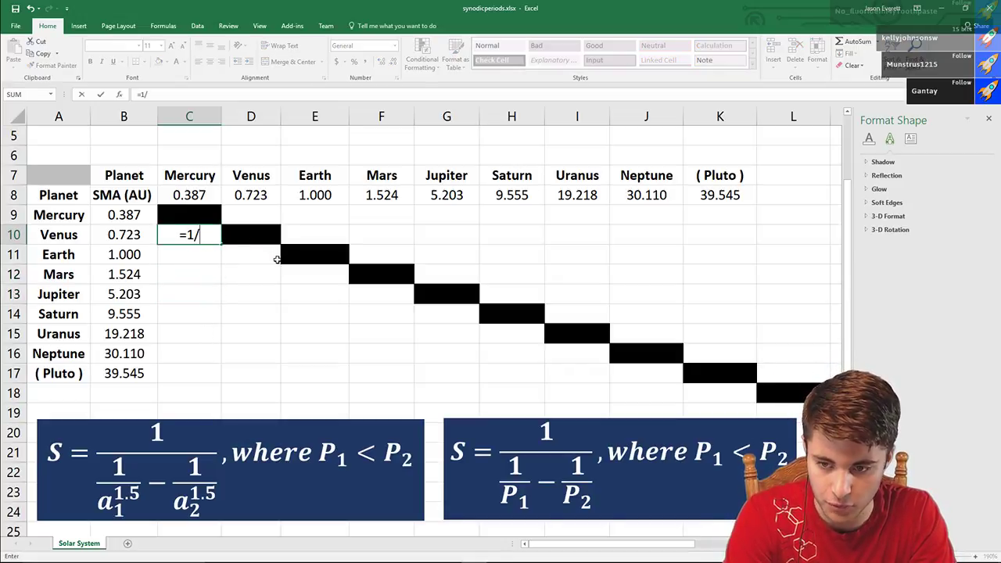
text(()
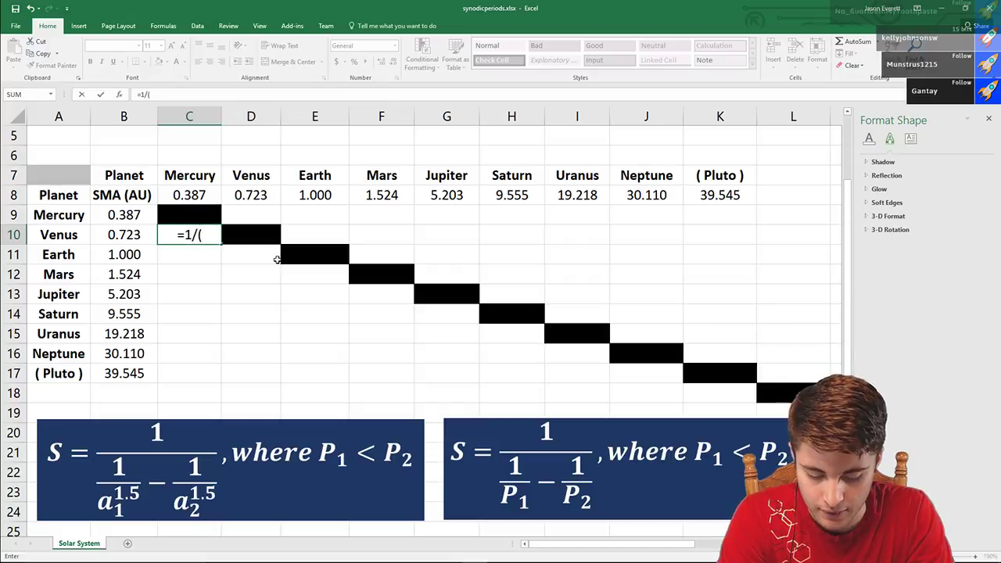
text(1/()
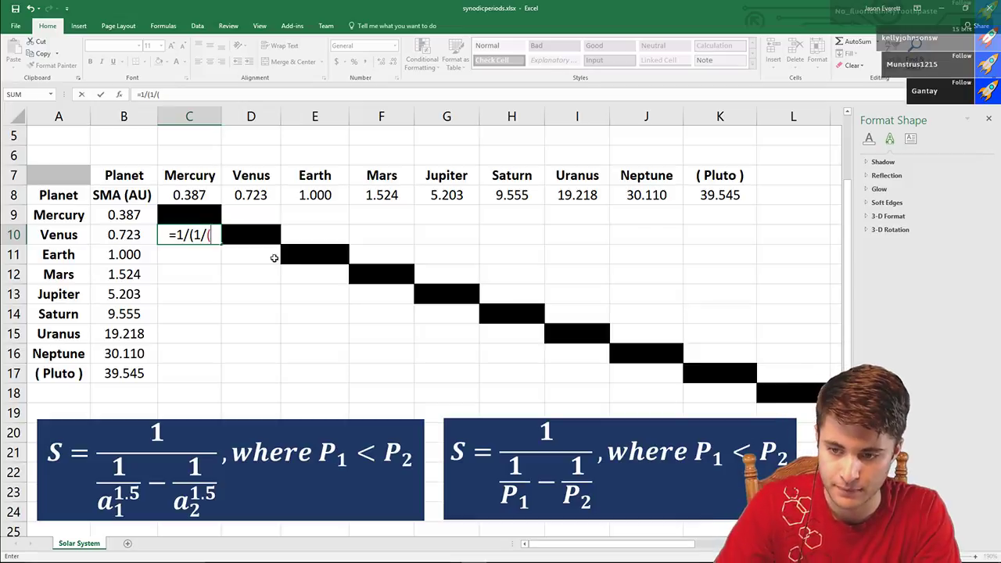
click(193, 200)
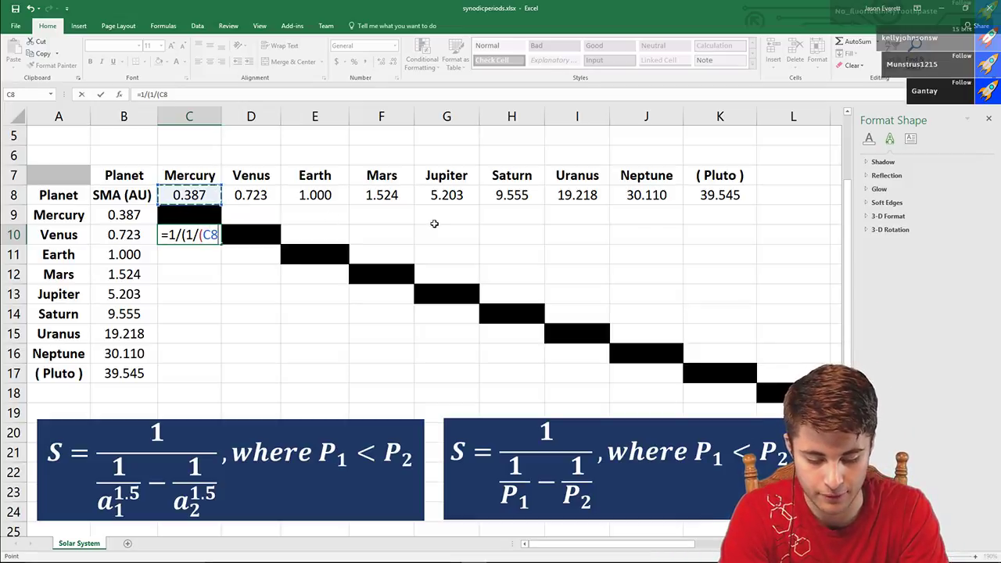
text(^1.5))
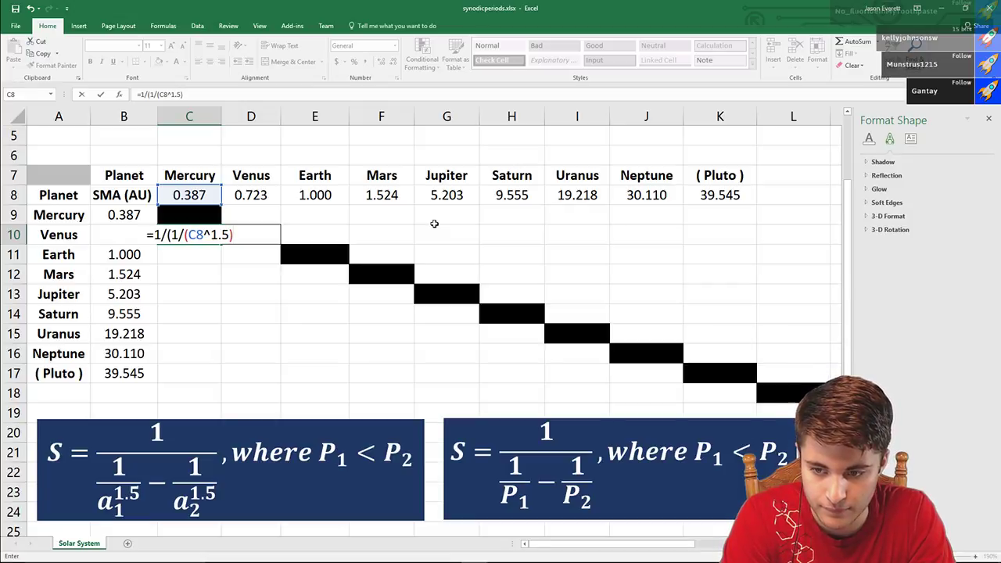
text( - 1)
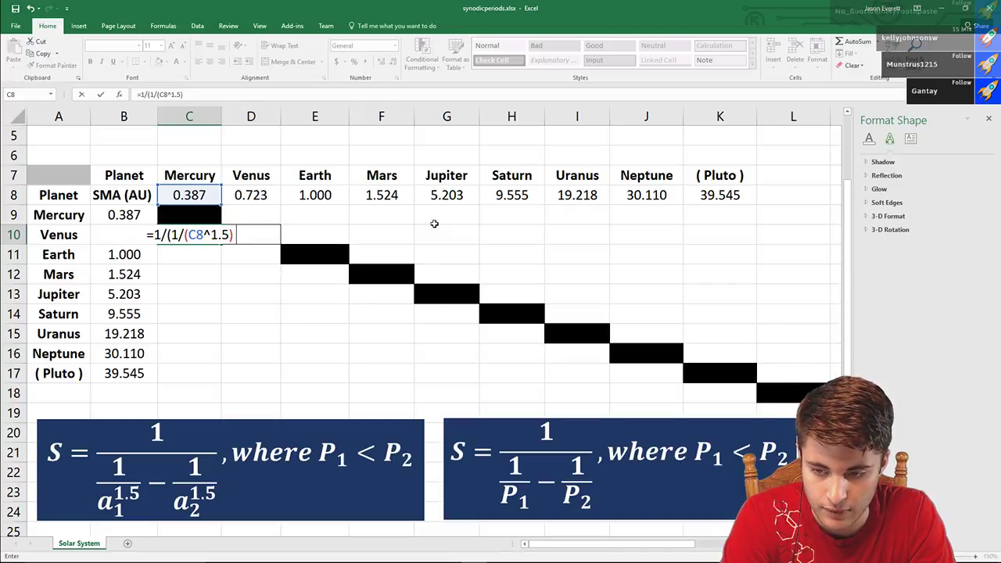
text(/)
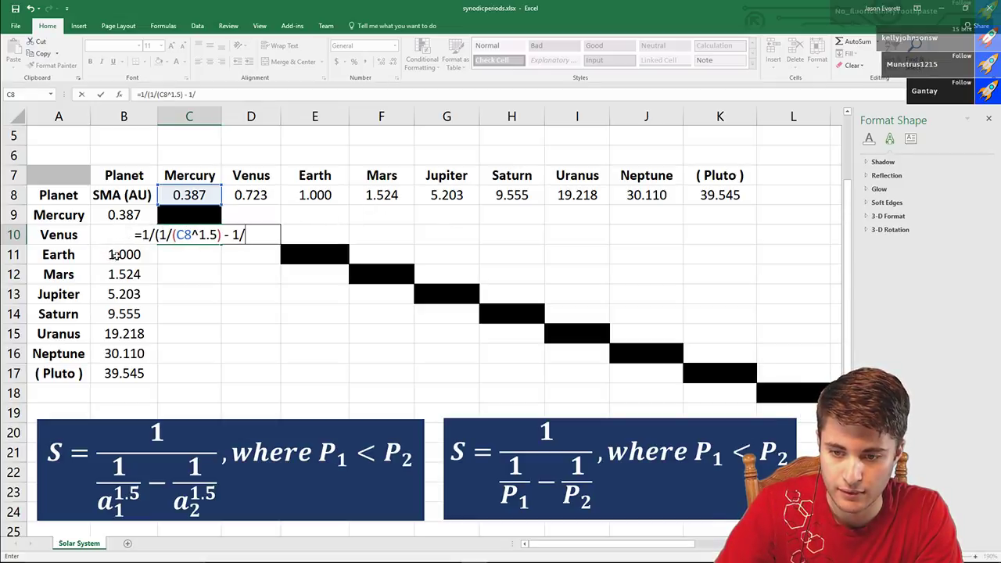
key(Left)
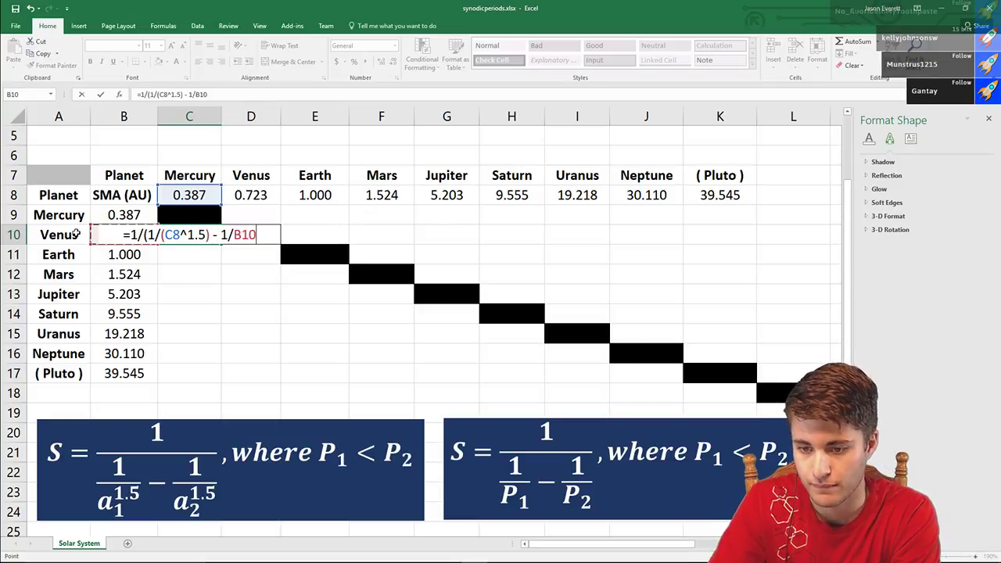
click(235, 236)
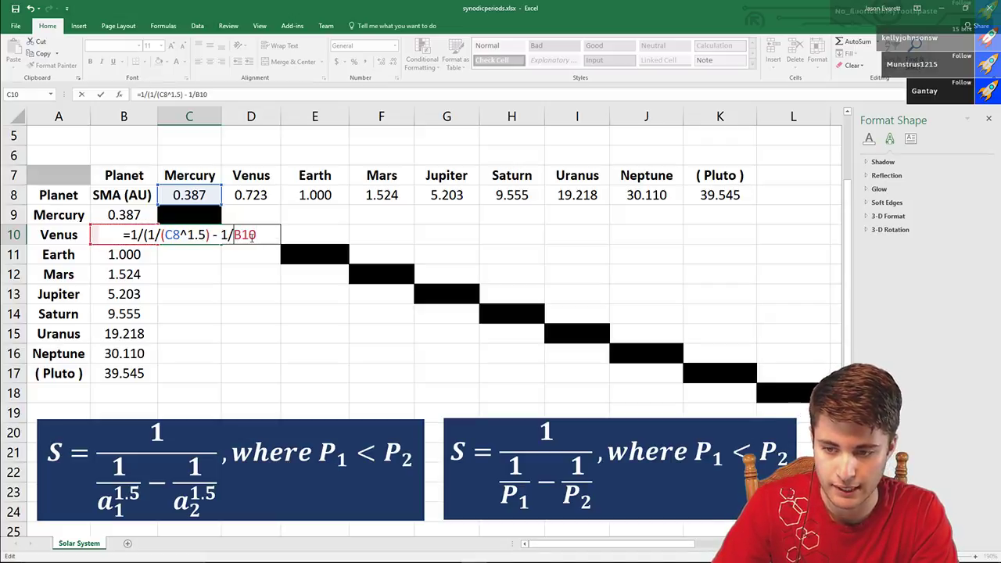
text(()
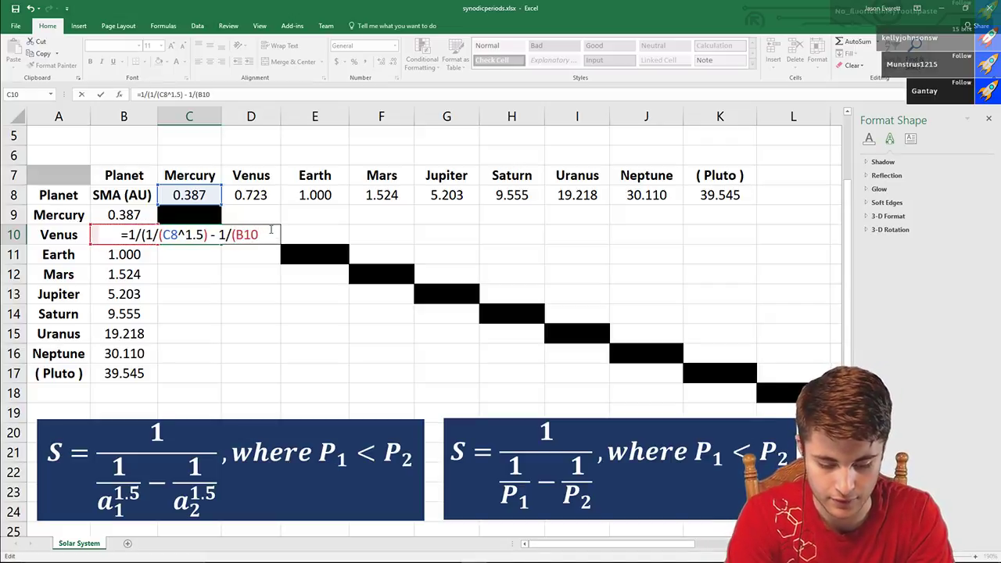
text(^1.5)))
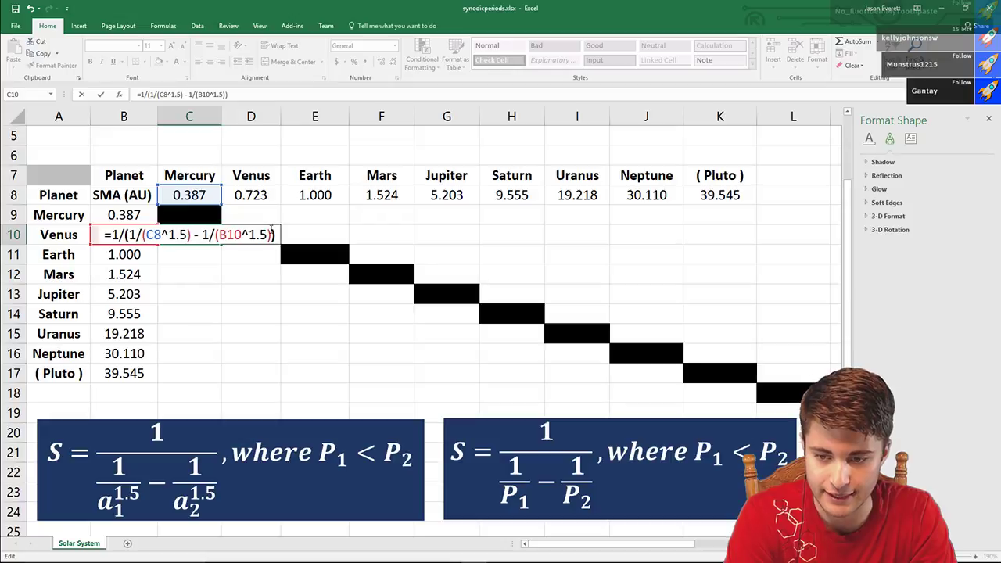
key(Return)
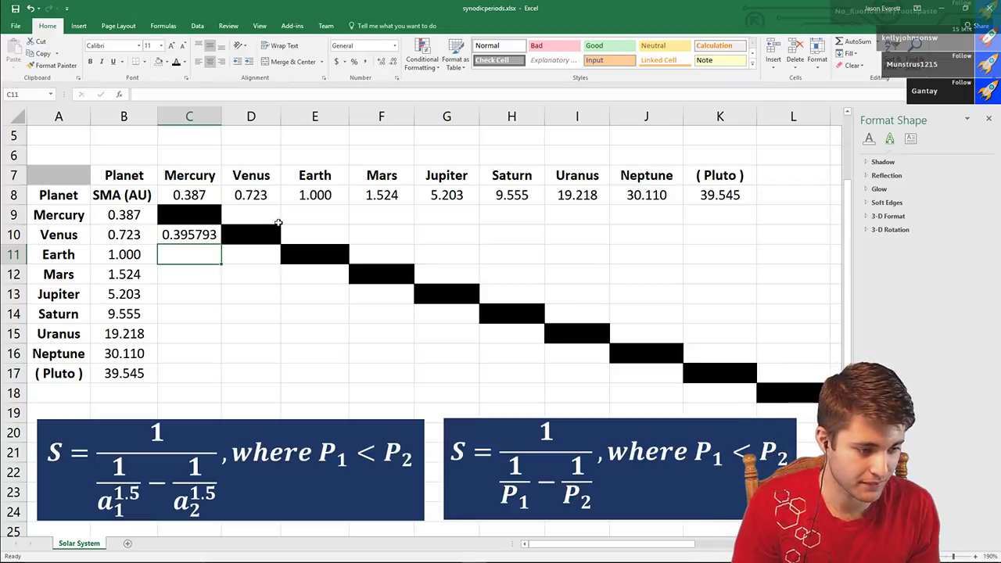
- Try to fill C10's formula down to C17, and clear the copies in C11:C17
click(201, 239)
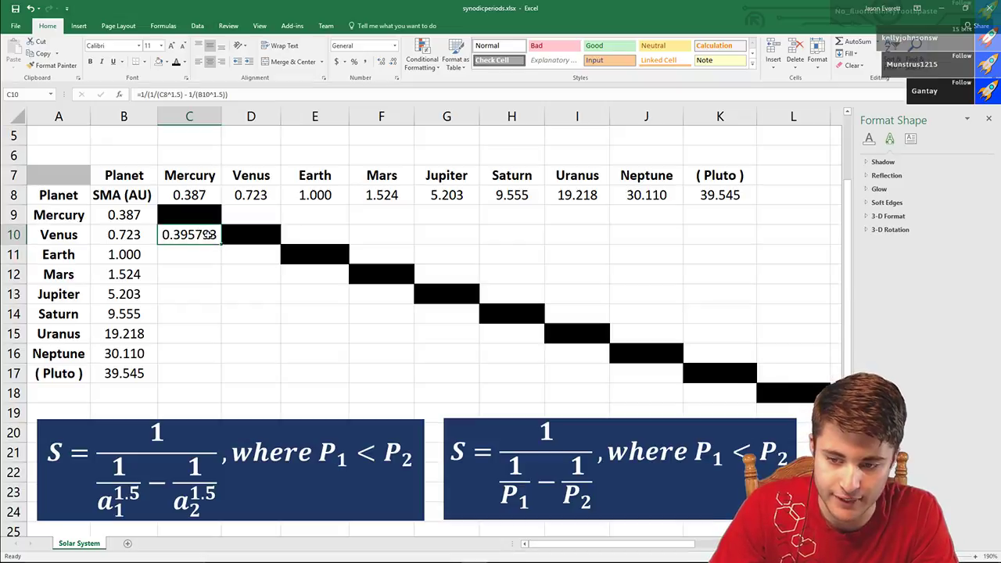
drag(222, 243, 223, 382)
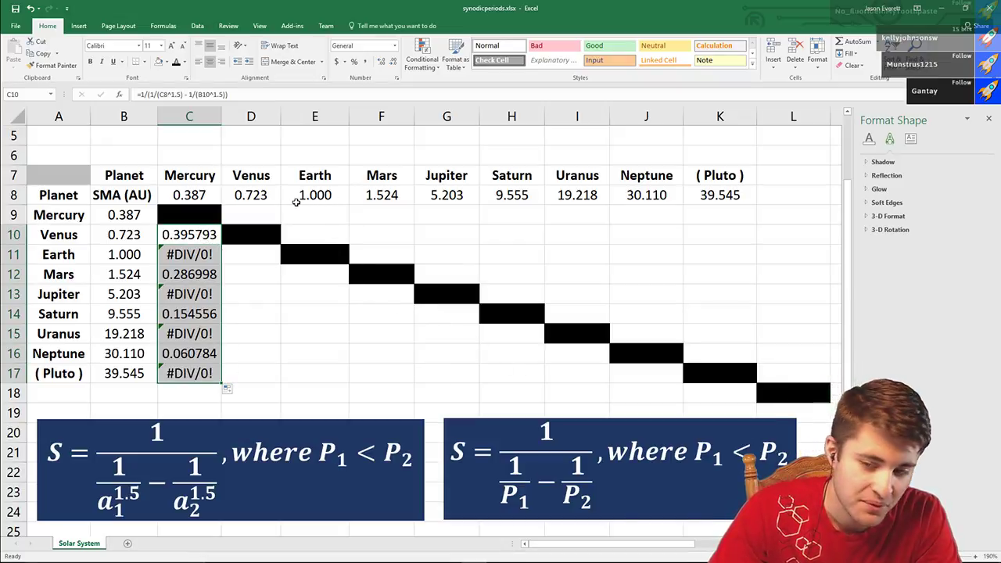
click(197, 254)
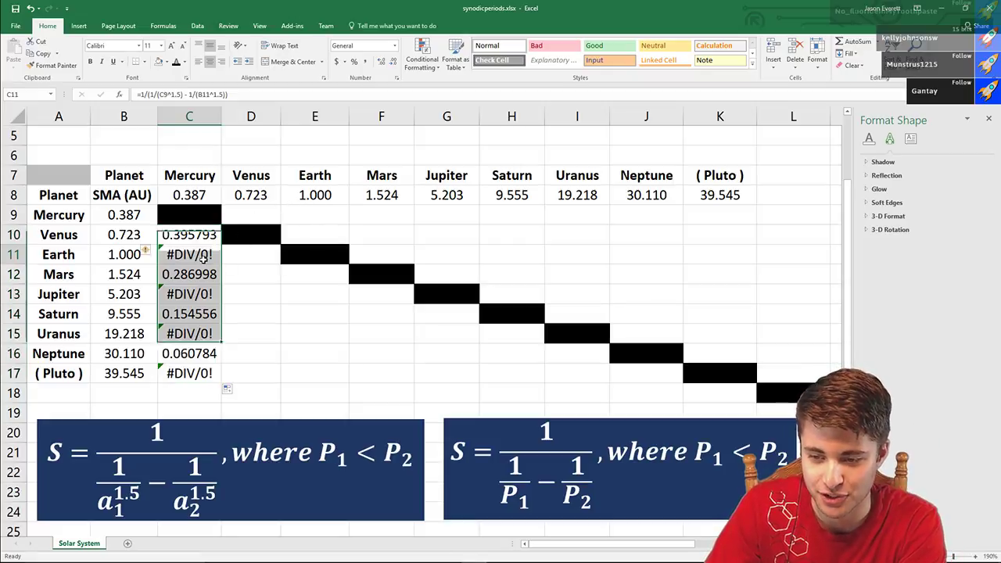
drag(207, 249, 197, 376)
key(Delete)
- Lock the row of Mercury's semi-major-axis reference in C10's formula by changing it to C$8
click(193, 233)
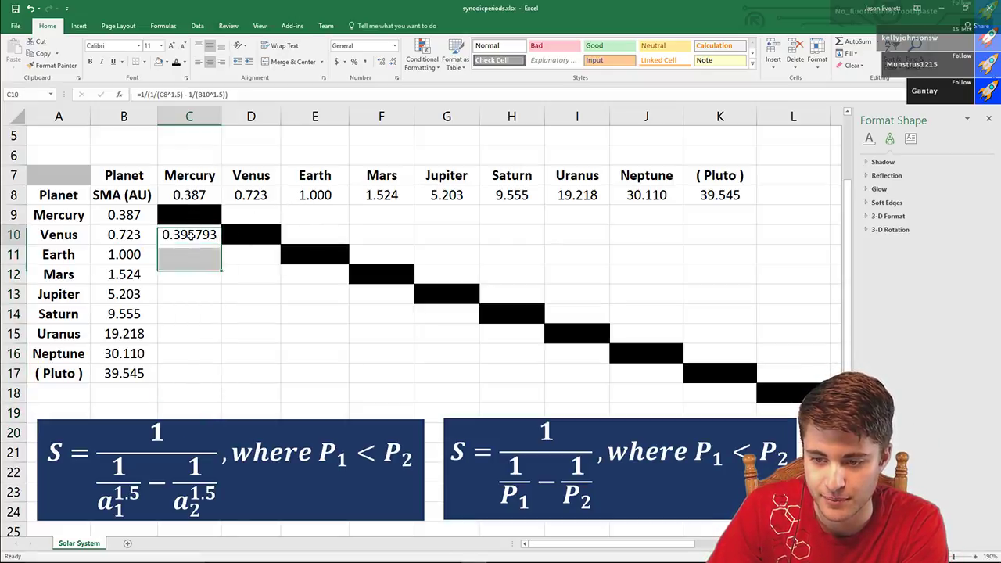
click(160, 94)
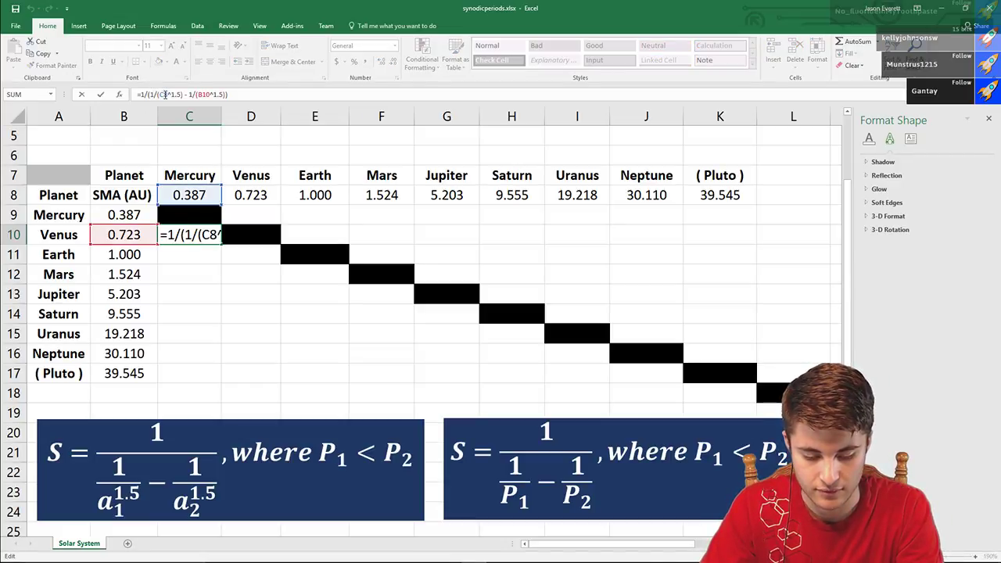
click(164, 94)
text($)
key(Return)
- Fill C10's formula down the Mercury column to C17, and review the periods from Venus to Pluto
click(213, 234)
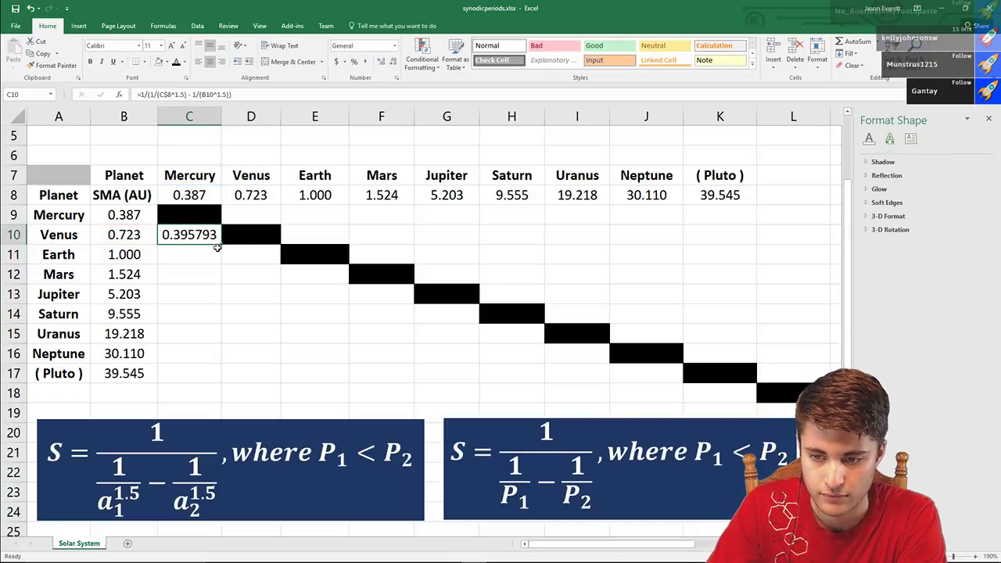
drag(223, 245, 217, 375)
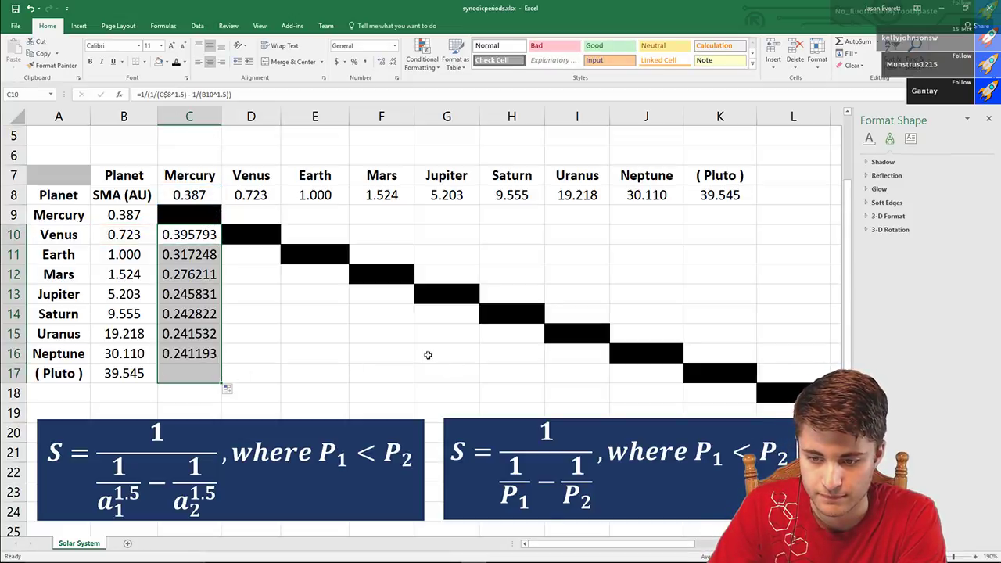
click(380, 352)
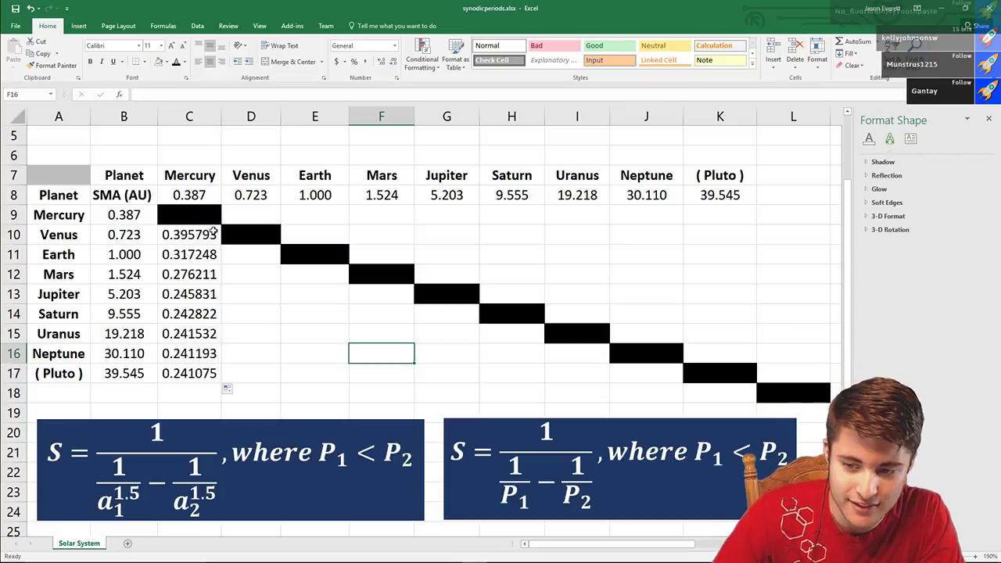
drag(189, 239, 189, 265)
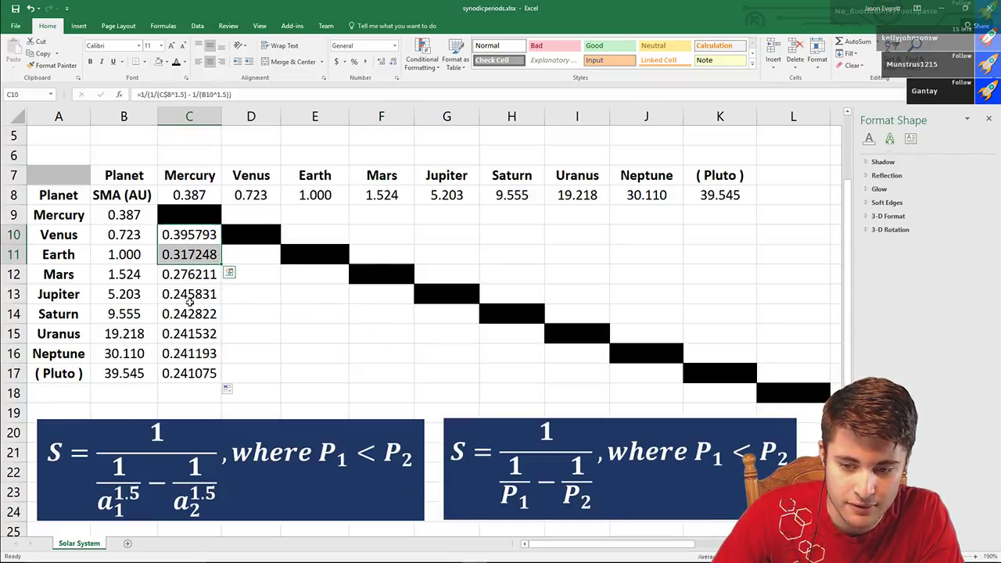
drag(189, 301, 189, 353)
click(190, 373)
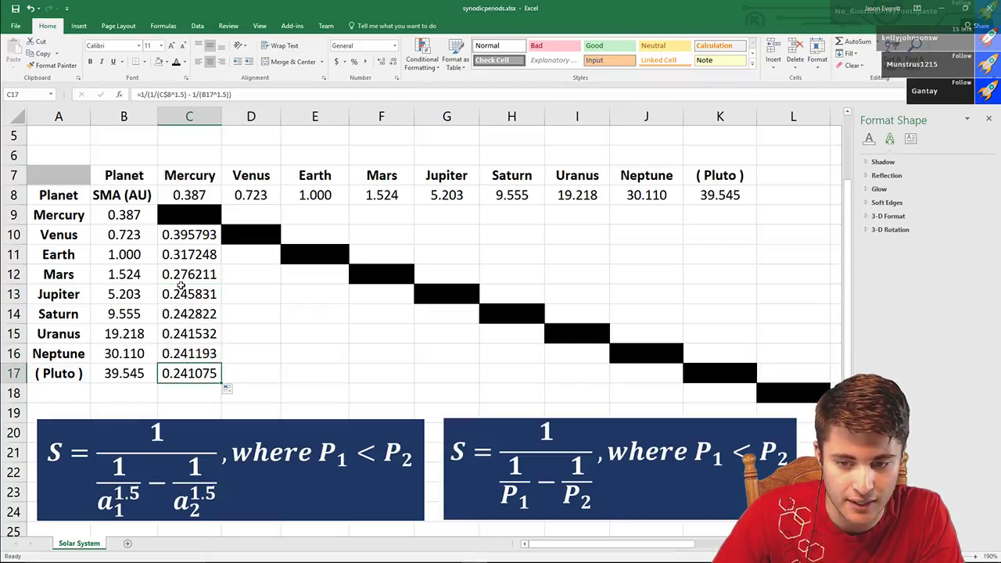
click(208, 353)
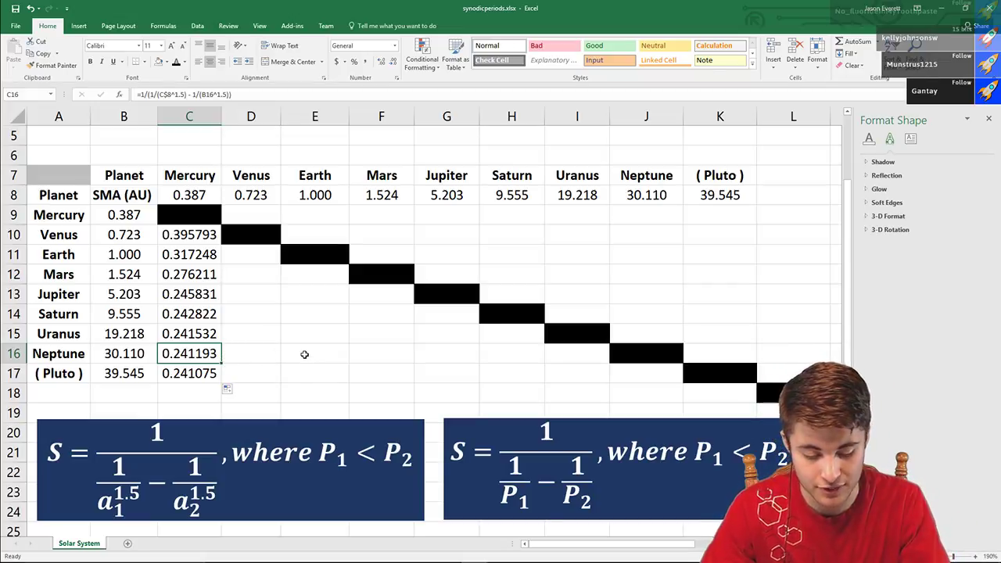
- Switch to OneNote and sketch a small sun in the blank area below the Neptune and Uranus synodic period result
key(super)
text(one)
key(Return)
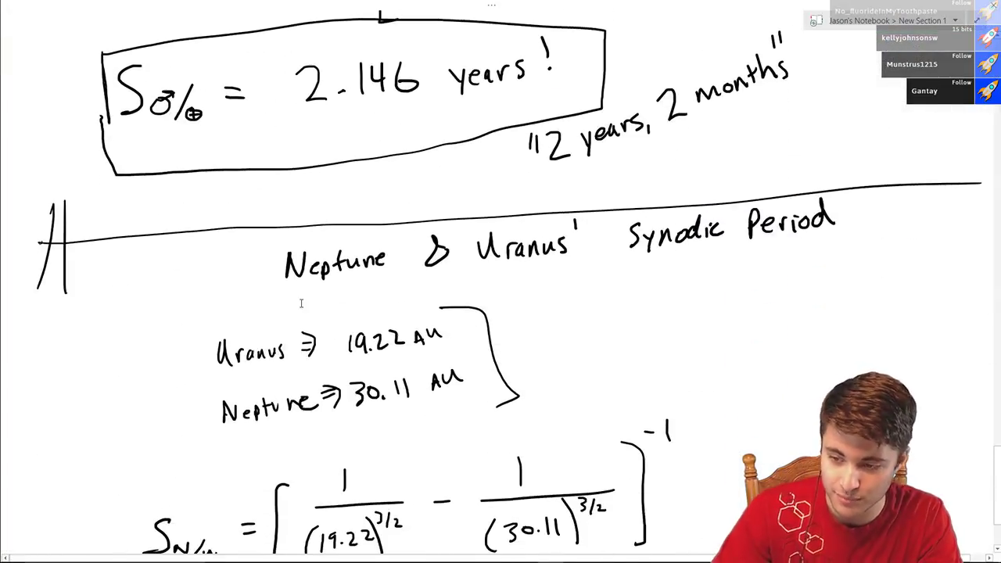
scroll(647, 355, down, 3)
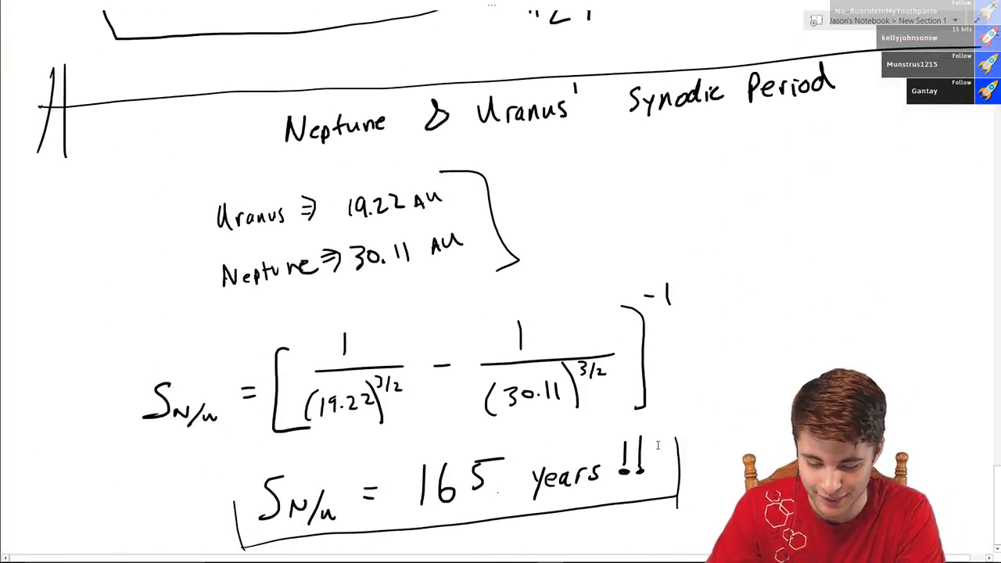
scroll(658, 445, down, 9)
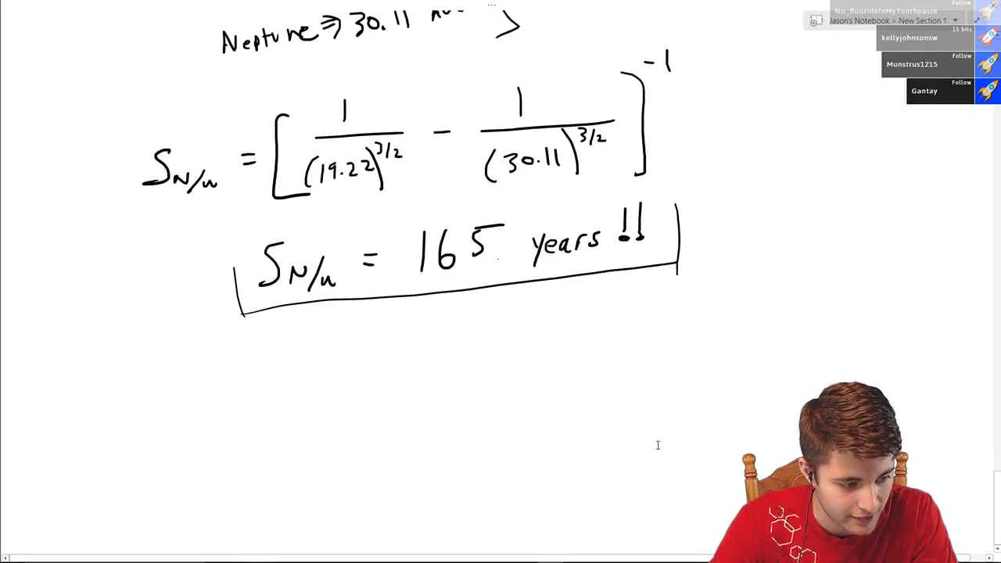
scroll(658, 445, down, 3)
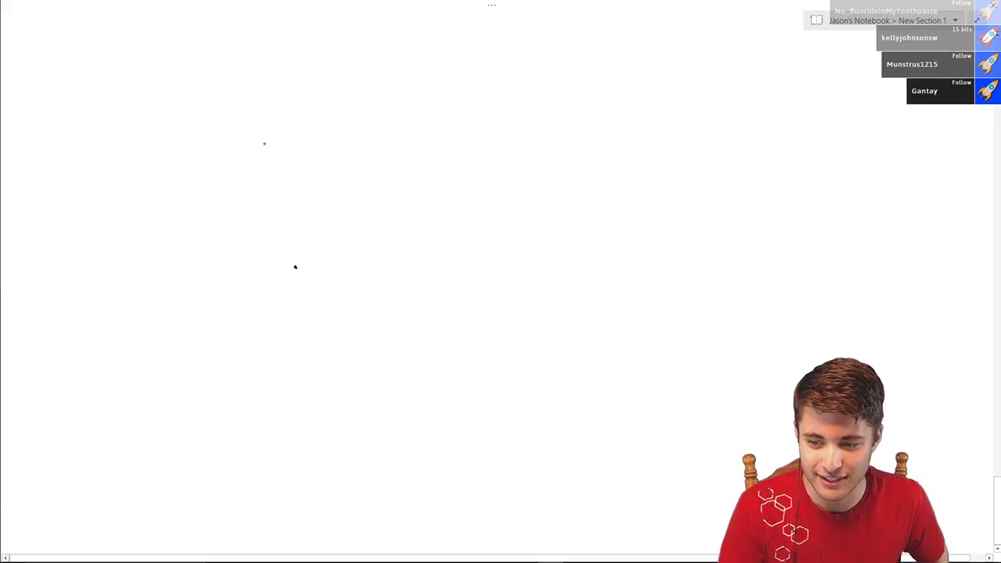
mouse_move(295, 265)
mouse_down()
mouse_move(308, 254)
mouse_move(277, 269)
mouse_move(287, 271)
mouse_up()
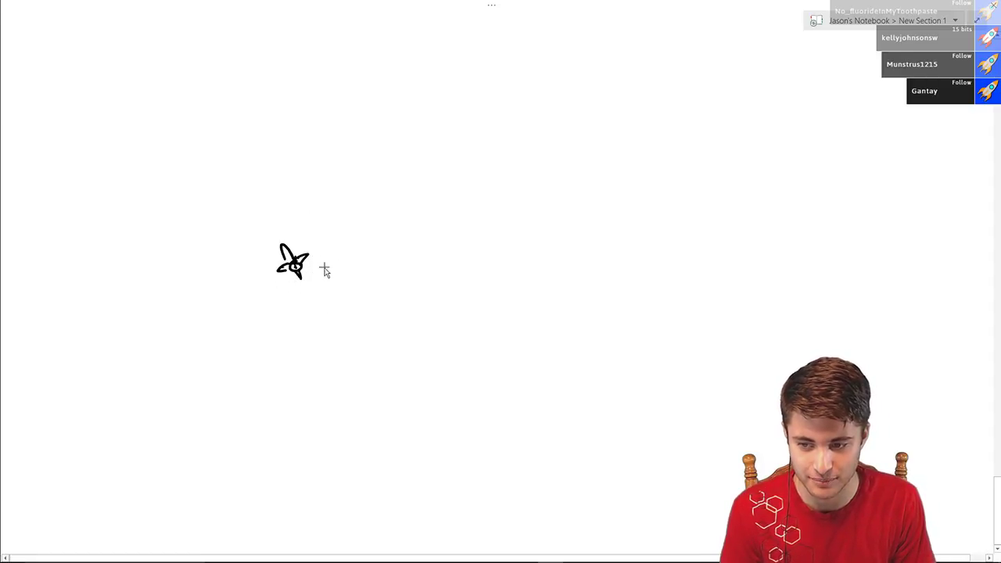
click(294, 269)
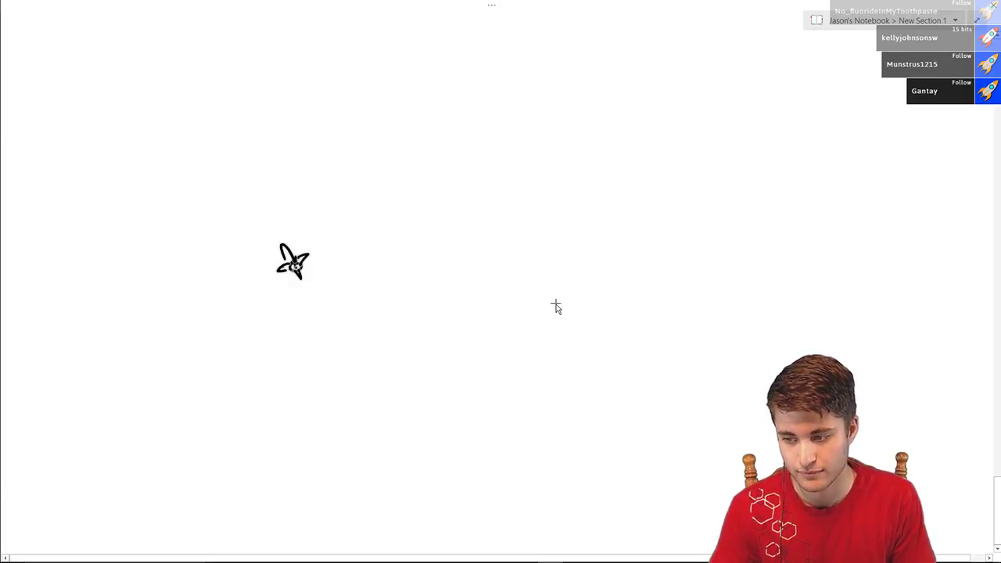
- Delete the sun sketch from the notes page and return to the synodic periods spreadsheet in Excel
scroll(555, 307, up, 1)
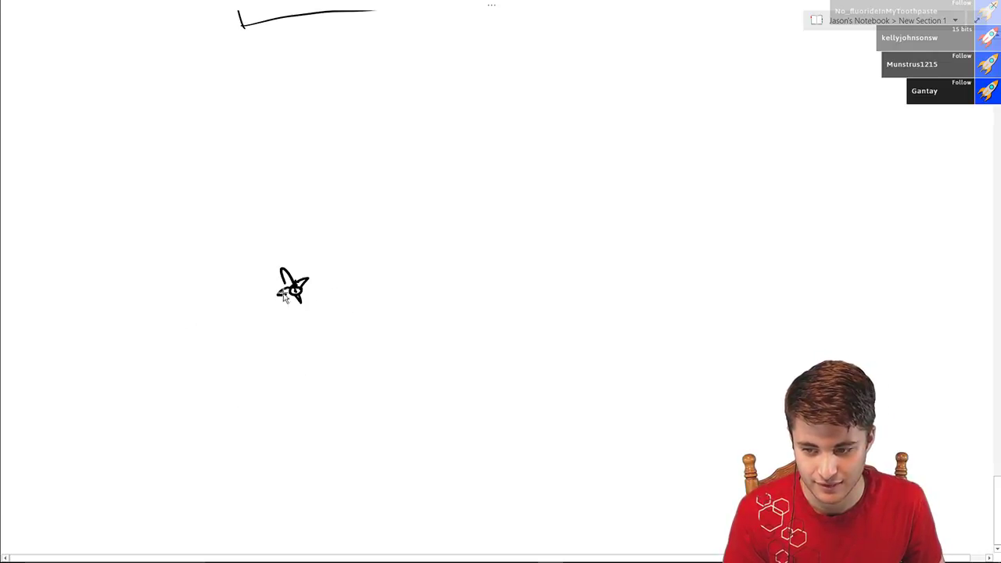
drag(349, 244, 268, 306)
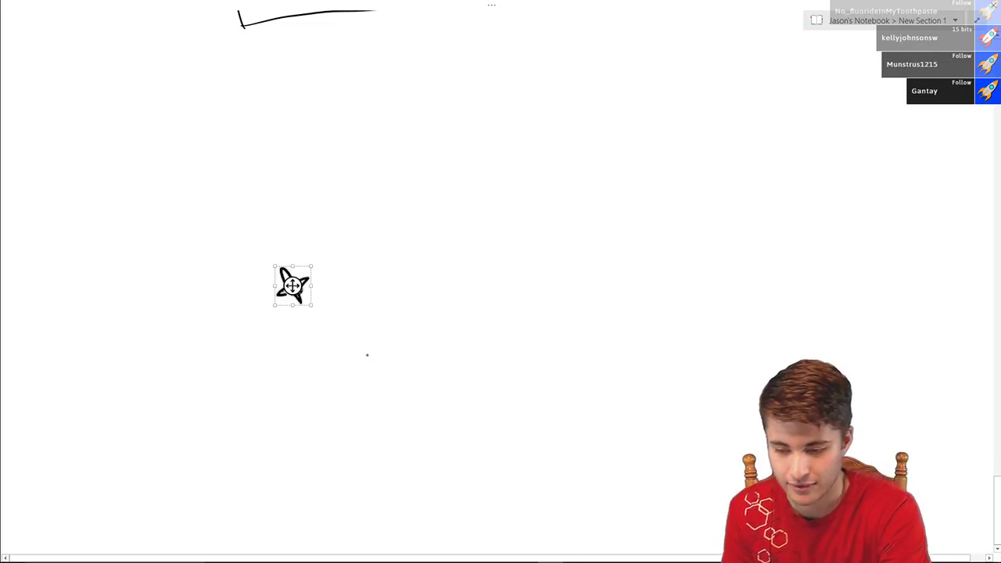
key(Delete)
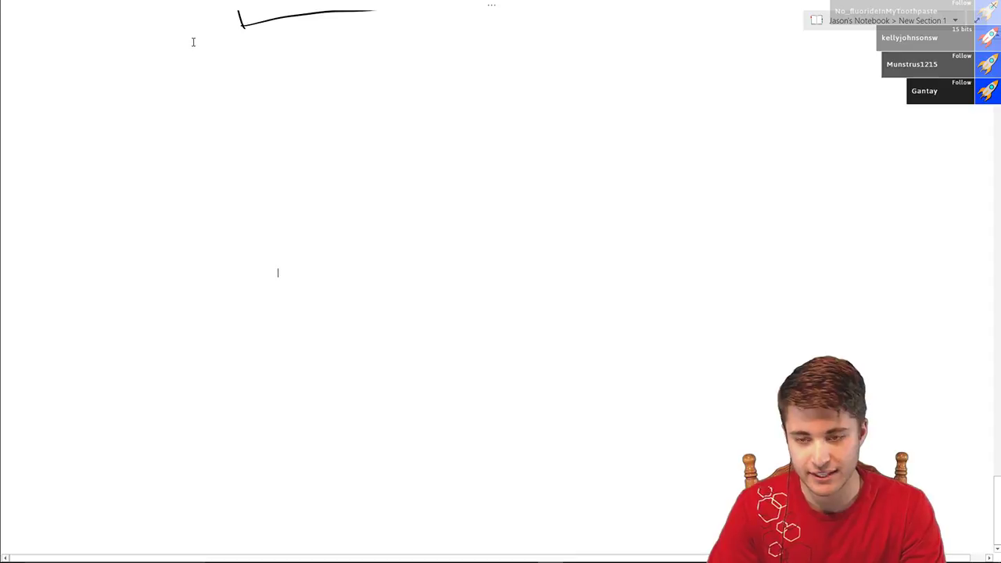
scroll(216, 8, up, 5)
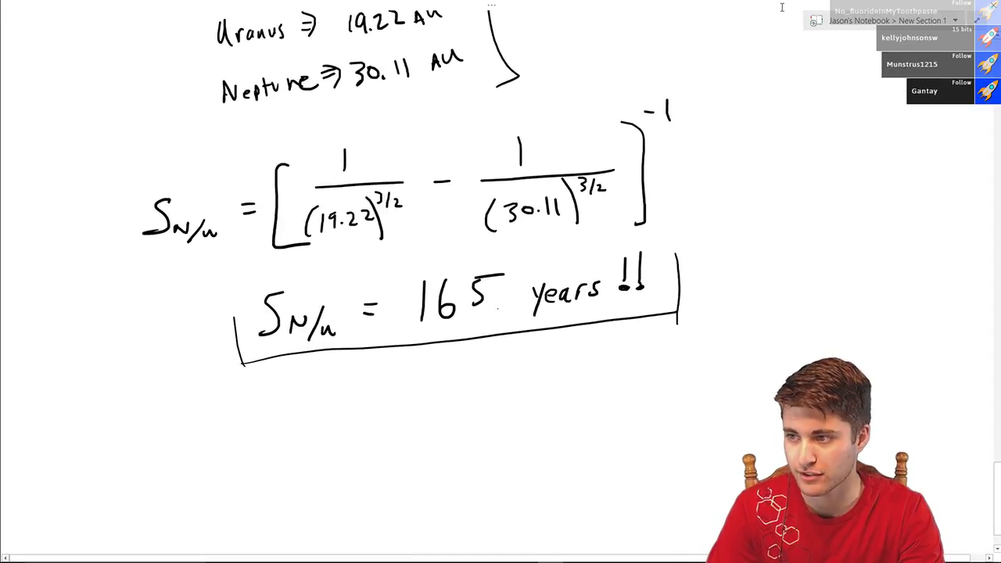
click(492, 6)
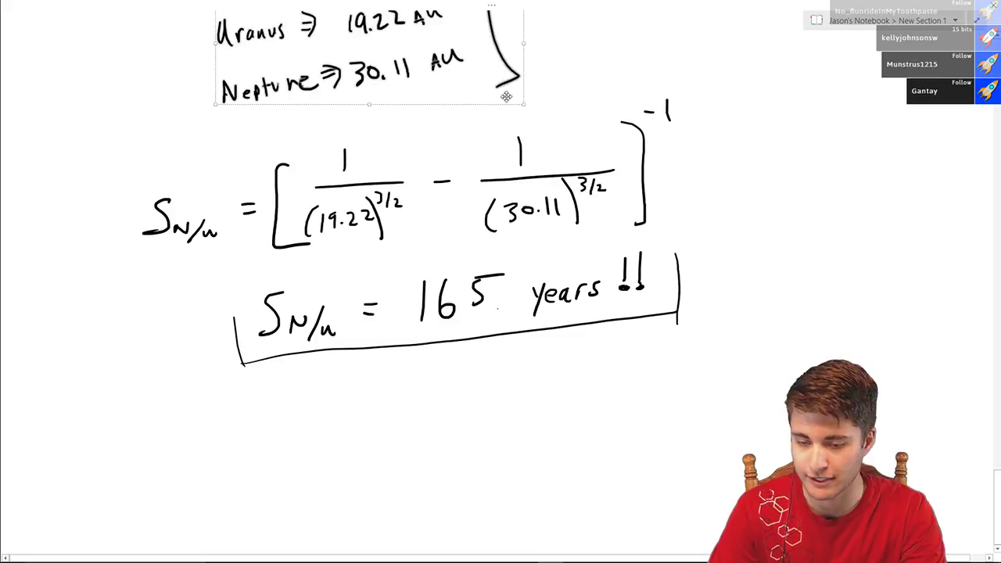
key(alt+Tab)
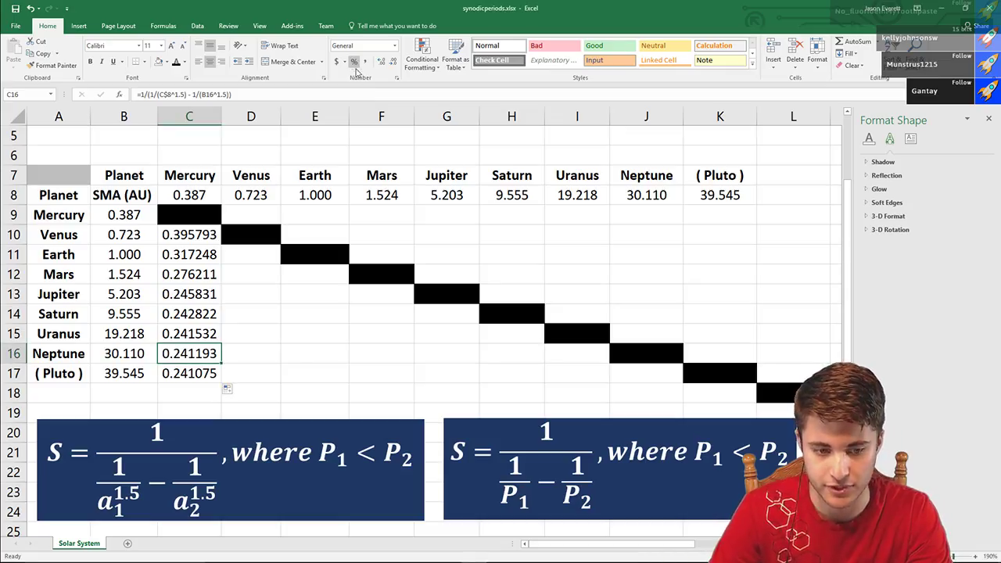
click(313, 349)
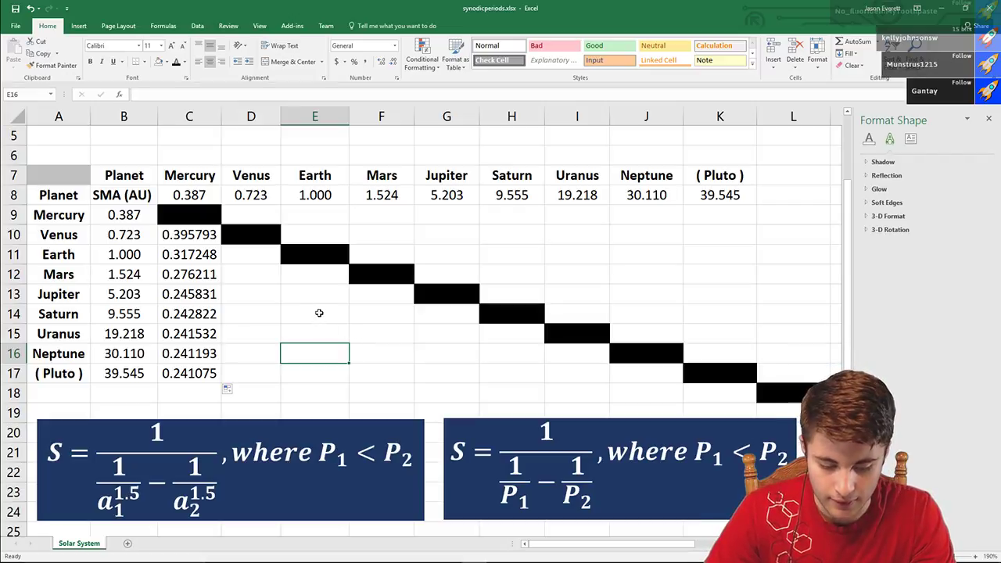
- Open Paint and maximize its window
key(super)
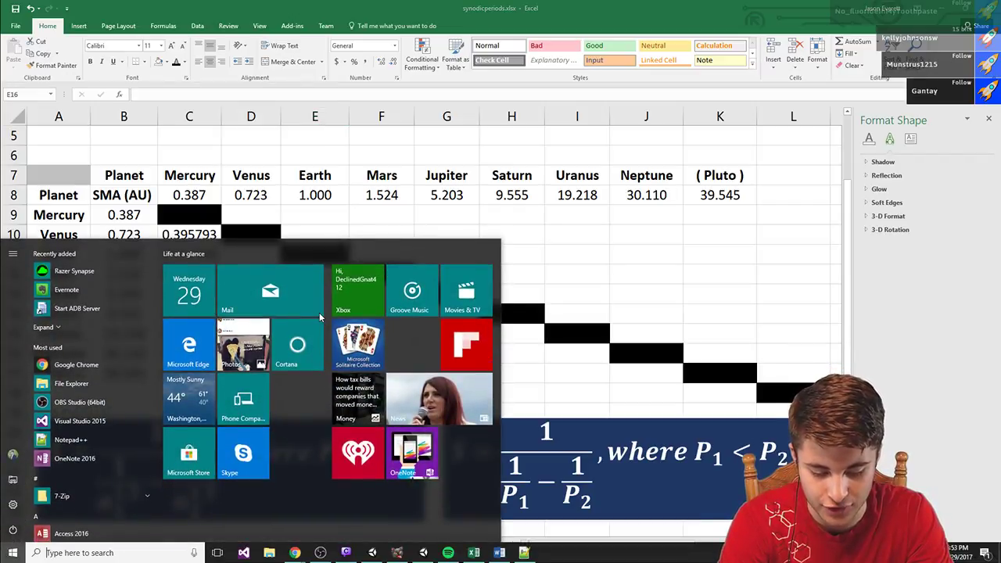
text(pain)
key(BackSpace)
key(BackSpace)
key(BackSpace)
key(BackSpace)
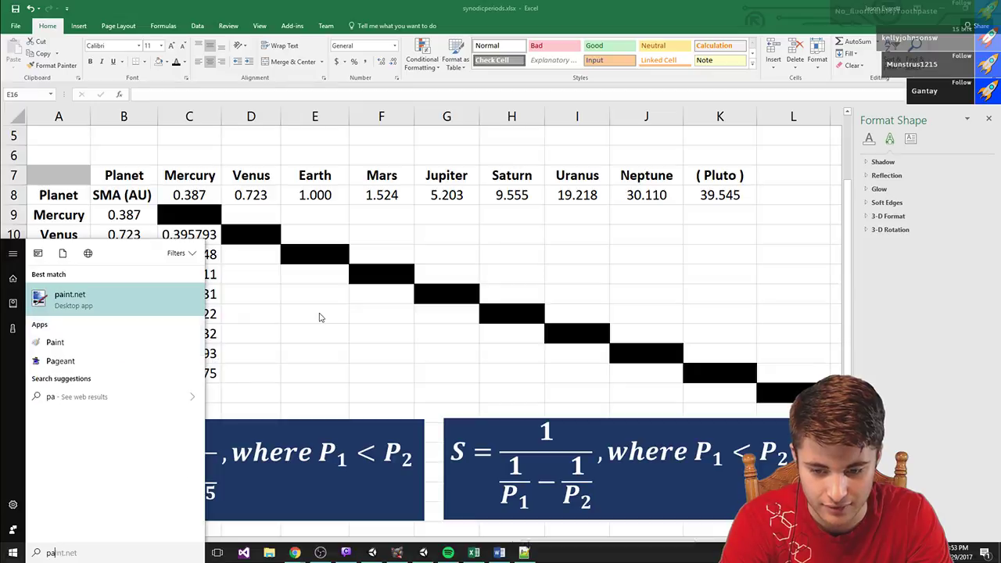
text(pain)
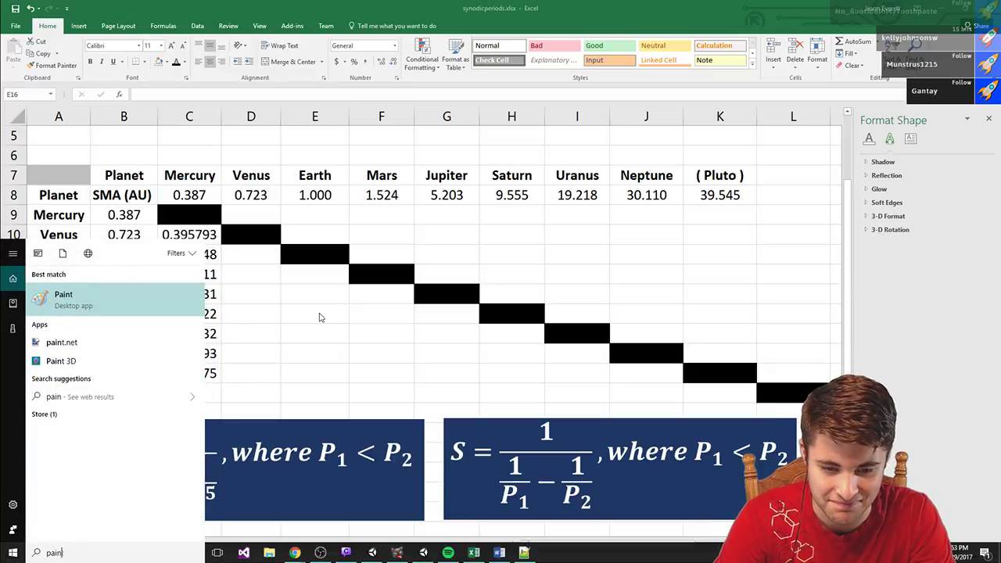
key(Return)
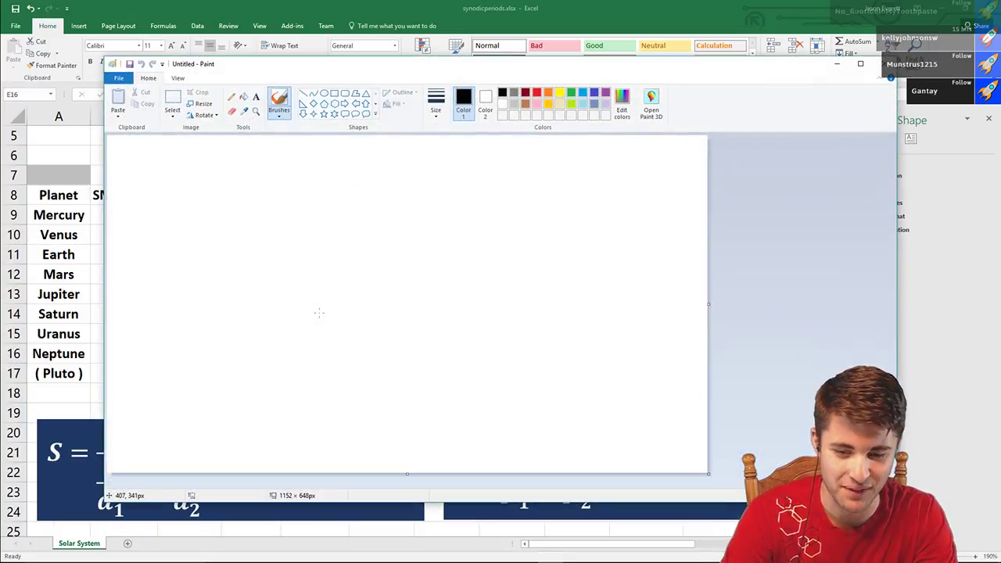
click(860, 64)
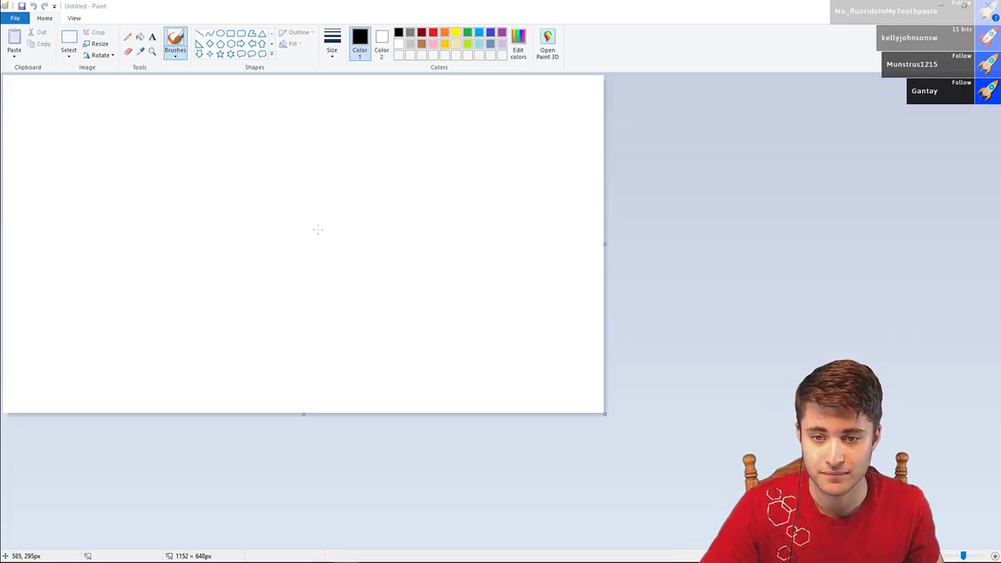
- Sketch a sun with rays and two planets beside it, each with a curved arrow showing its orbital motion
scroll(229, 231, up, 2)
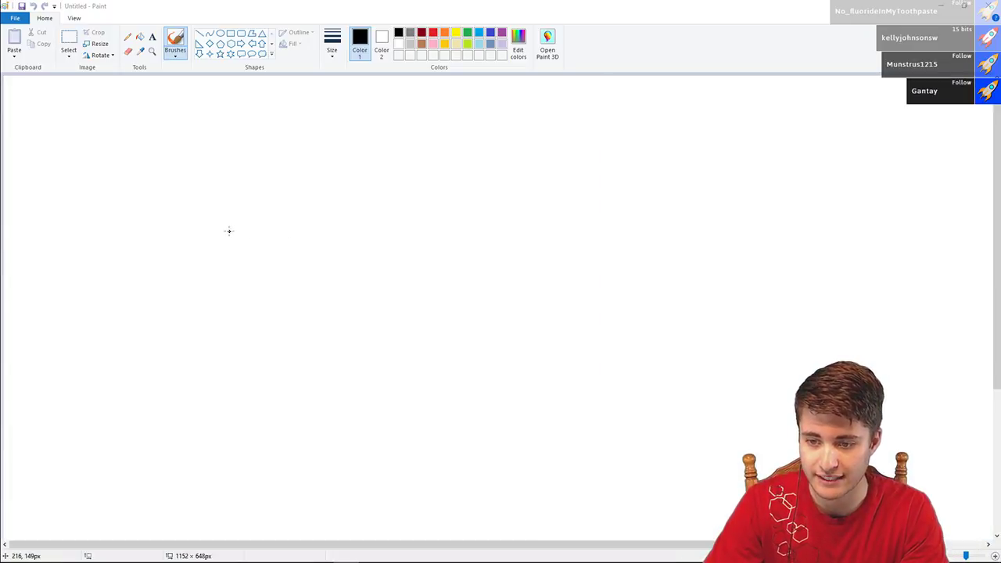
scroll(229, 231, down, 2)
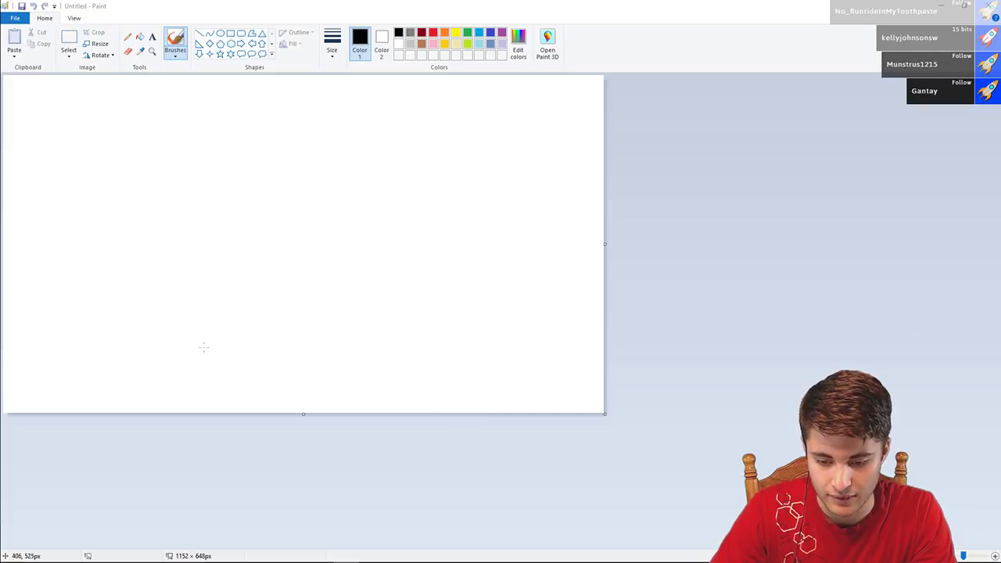
scroll(133, 324, up, 2)
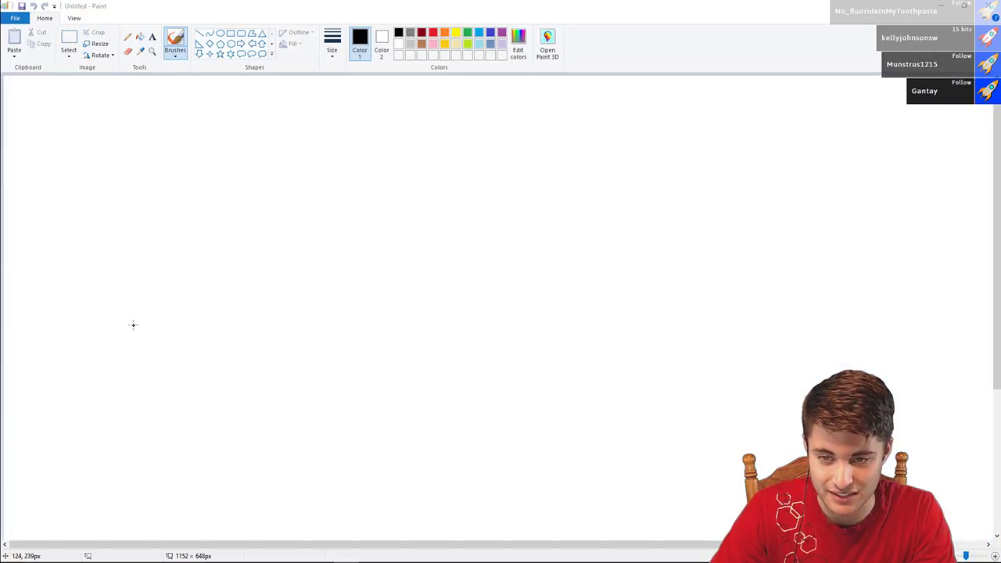
click(964, 556)
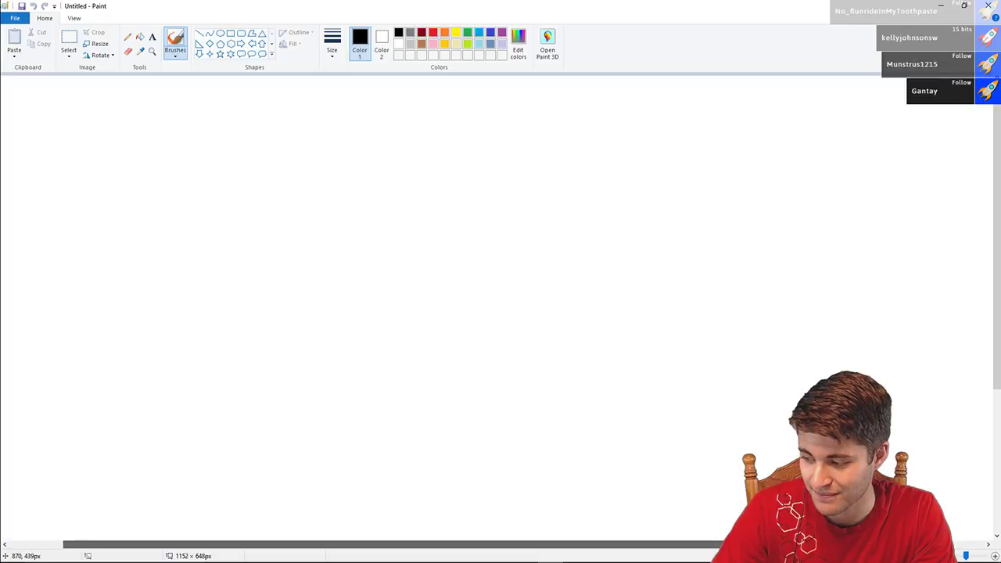
mouse_move(964, 556)
mouse_down()
mouse_move(955, 556)
mouse_move(968, 557)
mouse_up()
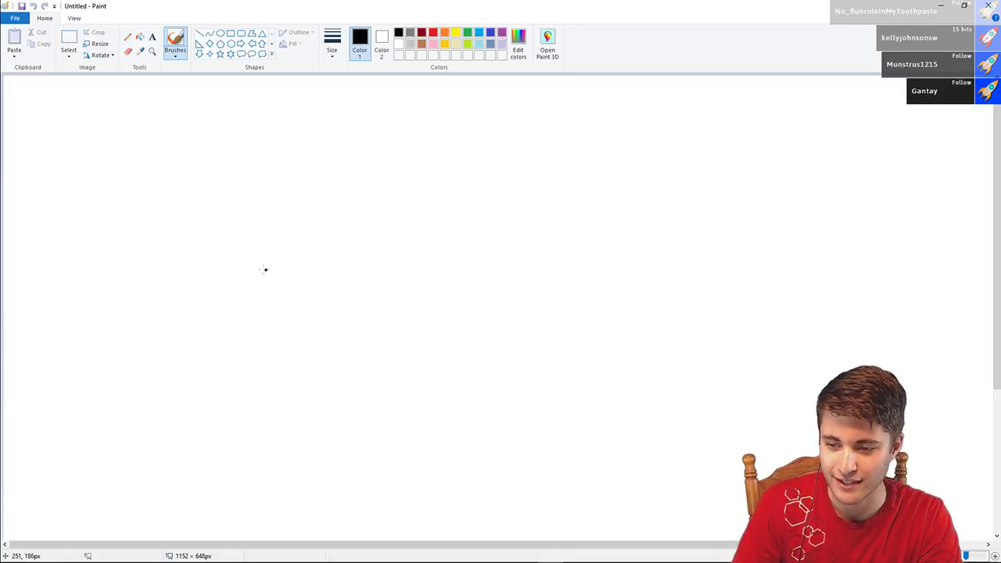
mouse_move(217, 261)
mouse_down()
mouse_move(238, 247)
mouse_move(233, 295)
mouse_up()
mouse_move(207, 274)
mouse_down()
mouse_move(195, 278)
mouse_move(216, 259)
mouse_up()
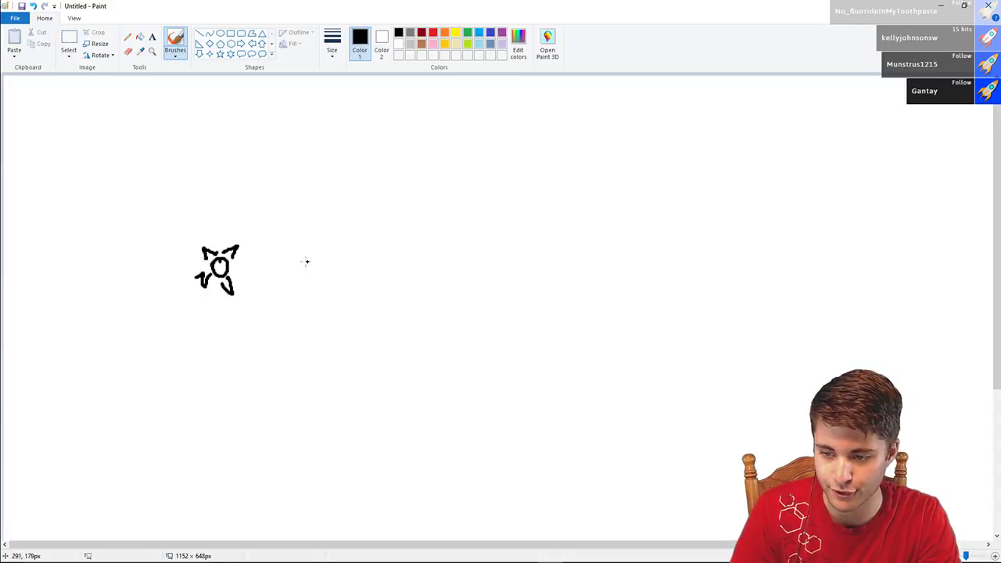
mouse_move(306, 261)
mouse_down()
mouse_move(305, 217)
mouse_move(273, 201)
mouse_up()
mouse_move(364, 258)
mouse_down()
mouse_move(354, 272)
mouse_move(365, 257)
mouse_move(352, 220)
mouse_move(316, 181)
mouse_move(320, 191)
mouse_up()
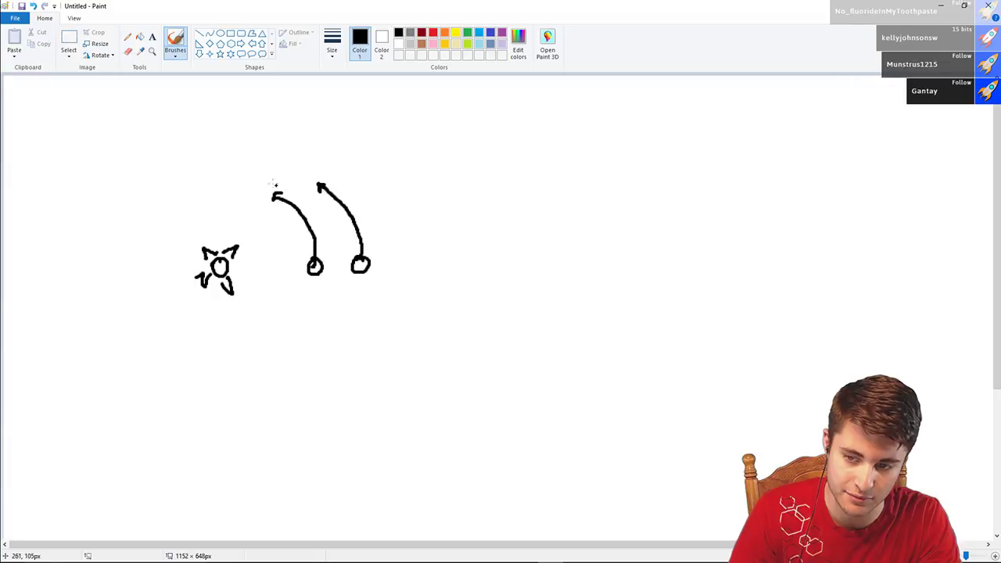
- Draw two dashed diagonal alignment lines, one through the inner planet's arrow tip and one from the sun through the outer planet's arrow tip
mouse_move(264, 203)
mouse_down()
mouse_move(259, 209)
mouse_move(269, 199)
mouse_up()
drag(275, 195, 286, 188)
drag(289, 186, 305, 172)
drag(313, 166, 318, 163)
drag(326, 154, 342, 144)
drag(238, 245, 267, 223)
drag(274, 218, 302, 195)
drag(311, 189, 333, 173)
drag(342, 167, 349, 163)
drag(356, 158, 371, 148)
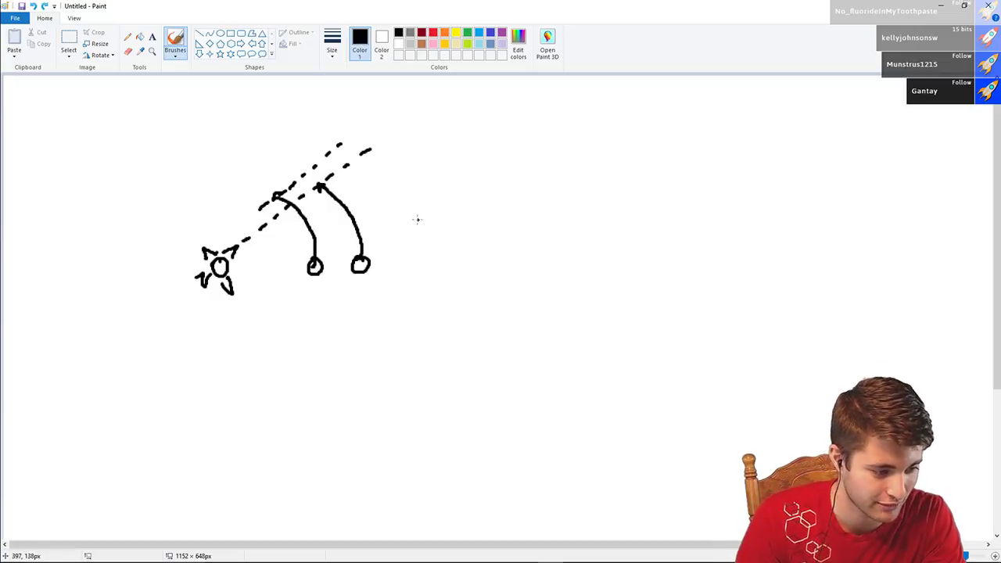
- Sketch a larger, distant planet with a short motion arrow, and close Paint without saving the drawing
mouse_move(784, 254)
mouse_down()
mouse_move(774, 254)
mouse_move(791, 260)
mouse_move(763, 227)
mouse_up()
key(ctrl+z)
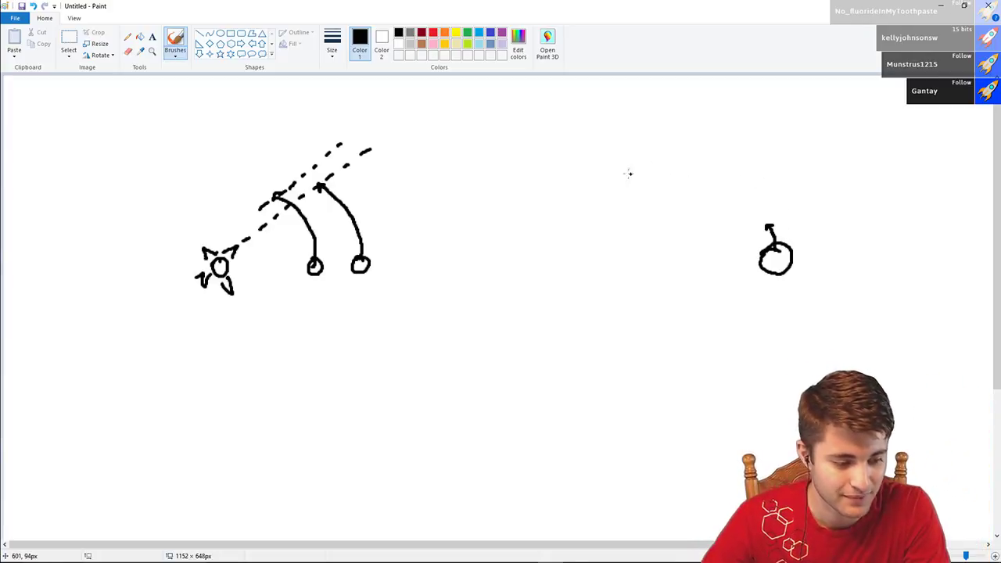
scroll(623, 174, down, 3)
scroll(623, 174, up, 3)
click(990, 5)
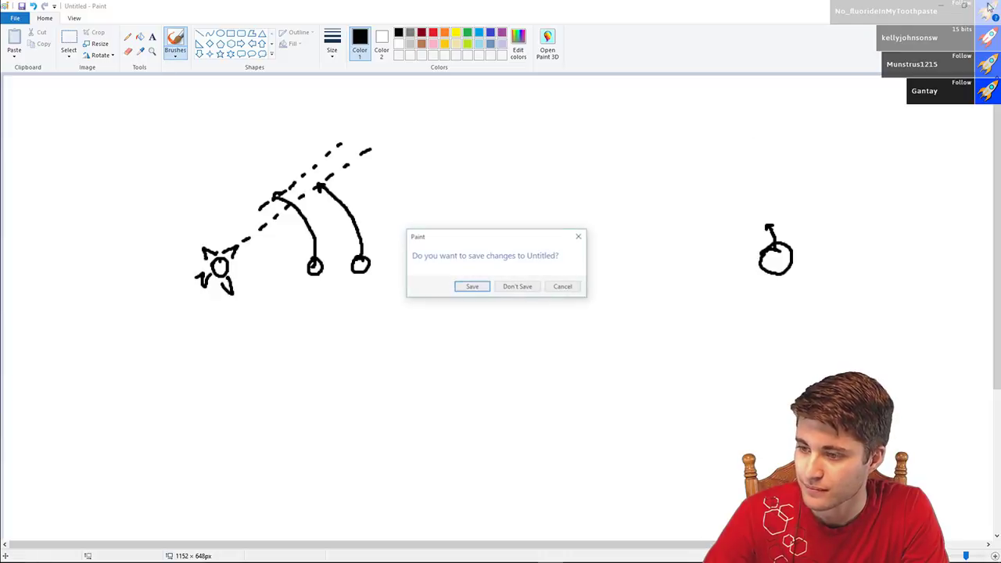
click(512, 288)
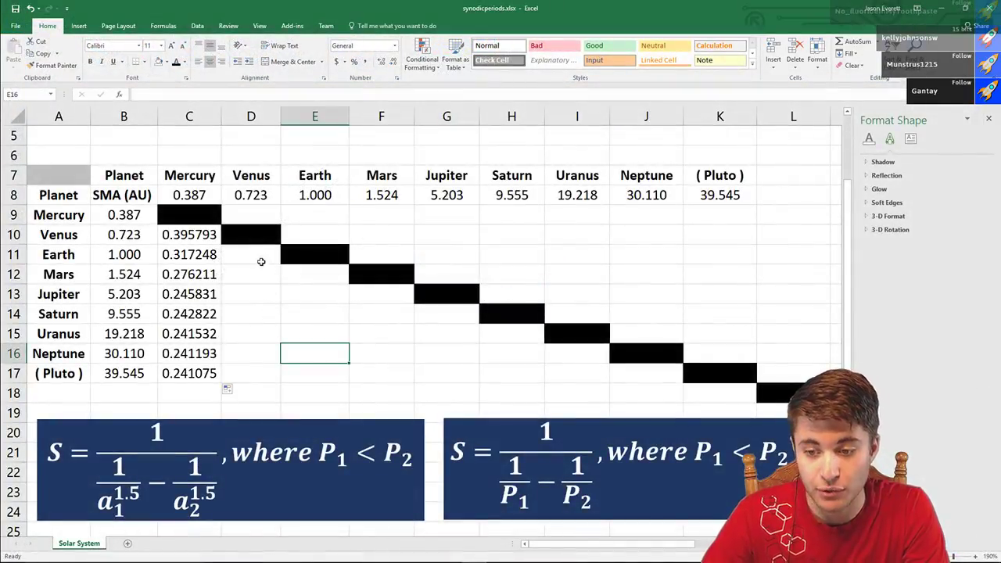
- Add Vulcan 2 as a bold planet label in A18, below Pluto
drag(261, 261, 260, 366)
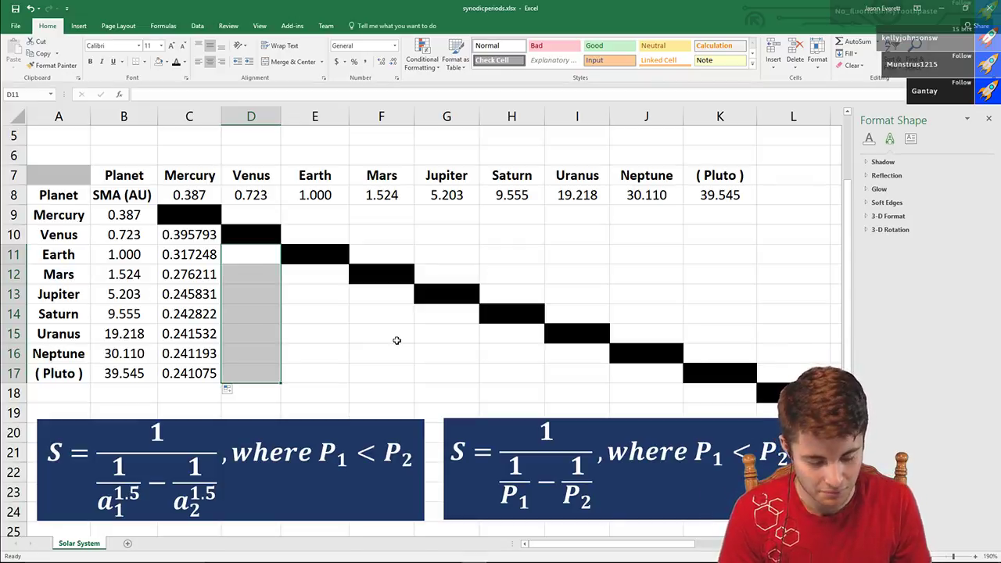
click(194, 333)
click(77, 395)
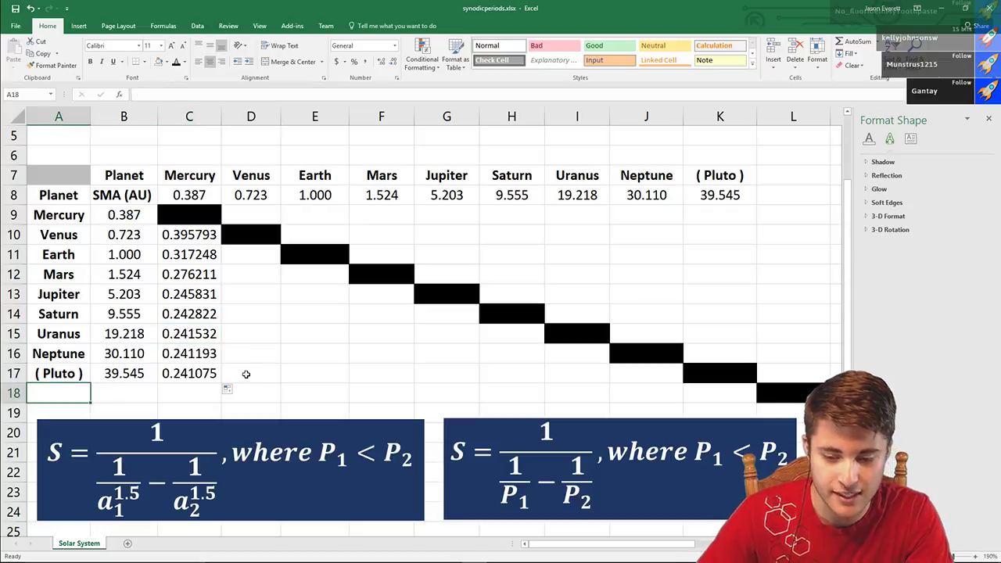
text(Vulcan 2)
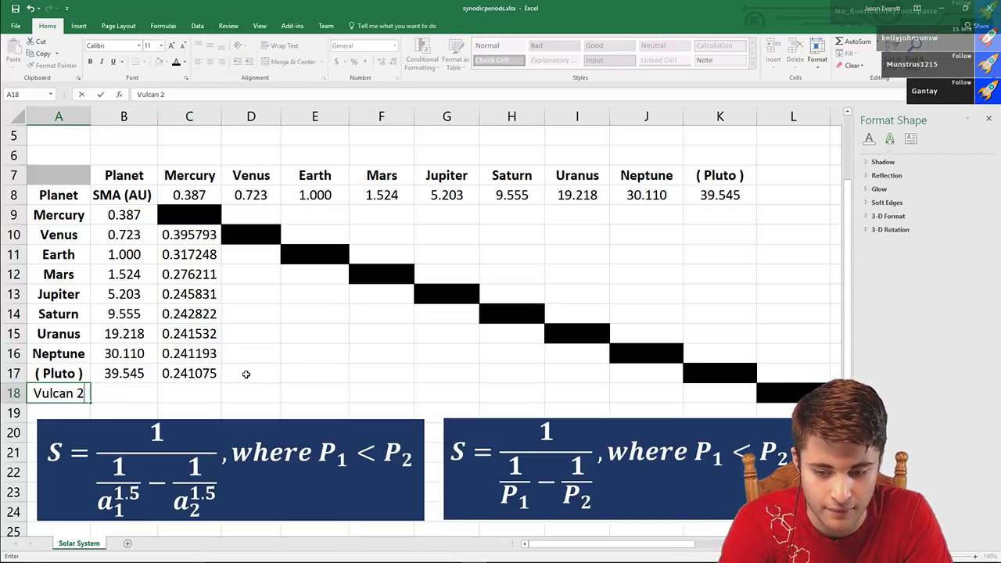
key(Return)
key(Up)
key(ctrl+b)
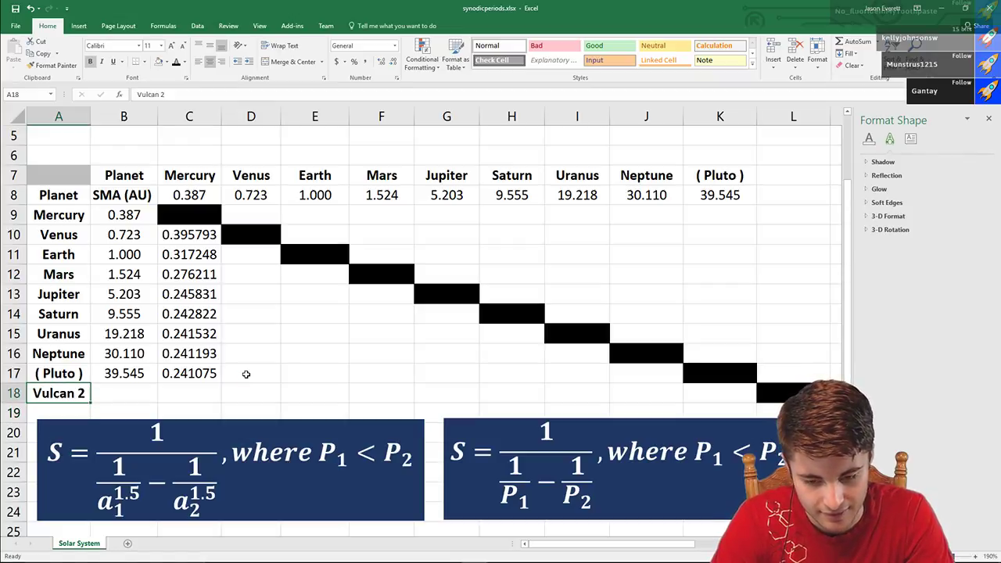
key(Right)
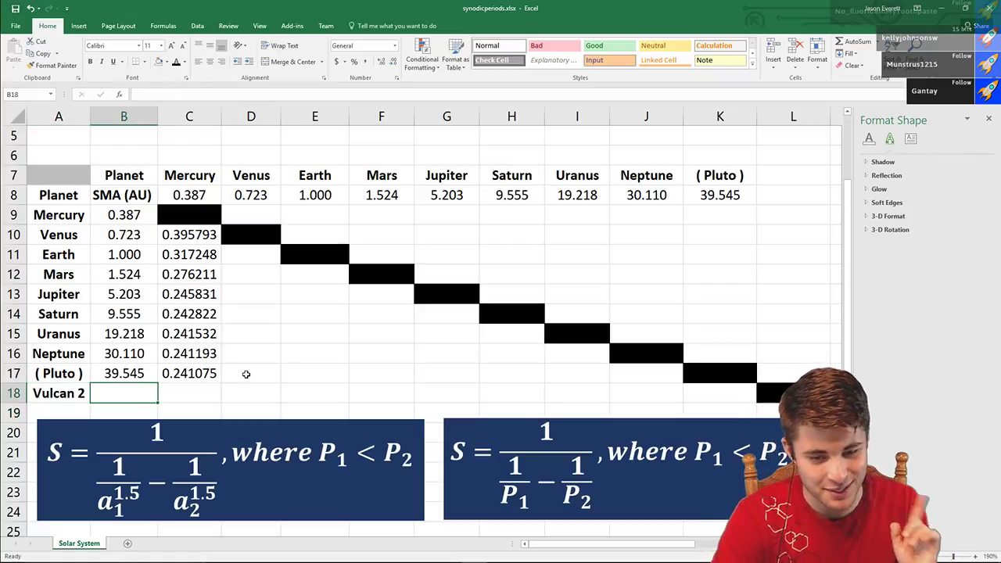
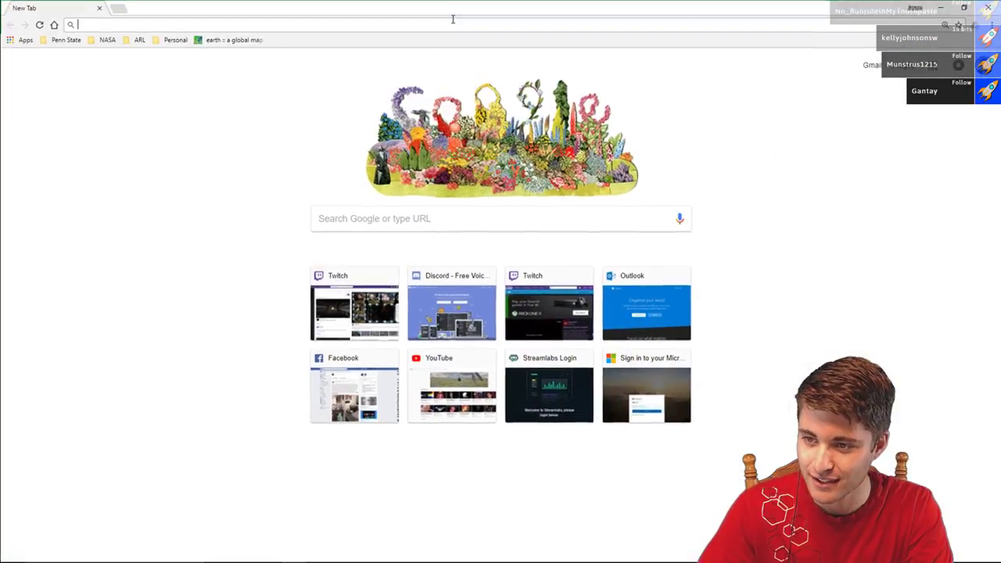
- Search the web for "planet vulcan" and open the Wikipedia article on Vulcan (hypothetical planet)
text(s)
key(BackSpace)
key(BackSpace)
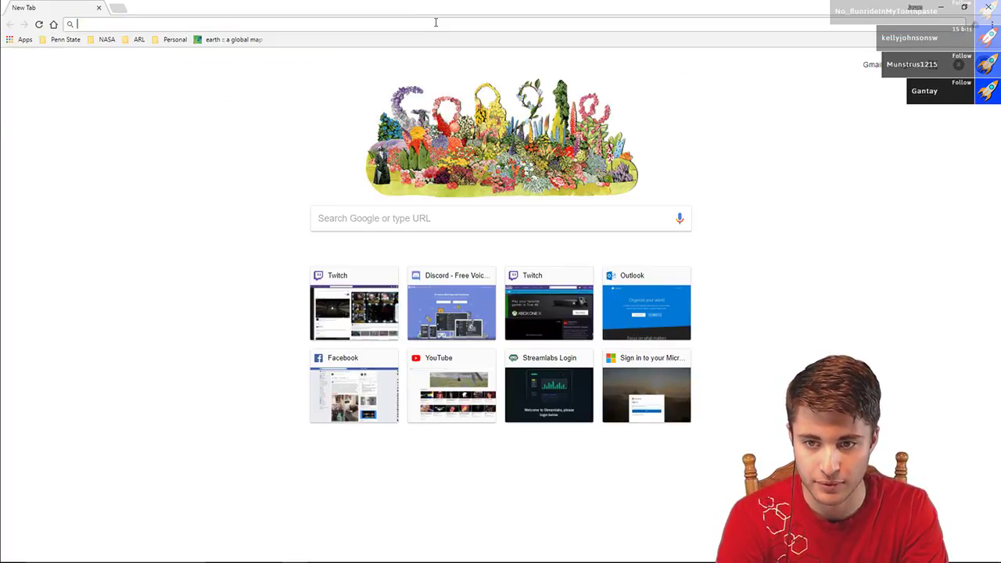
text(planet vulca)
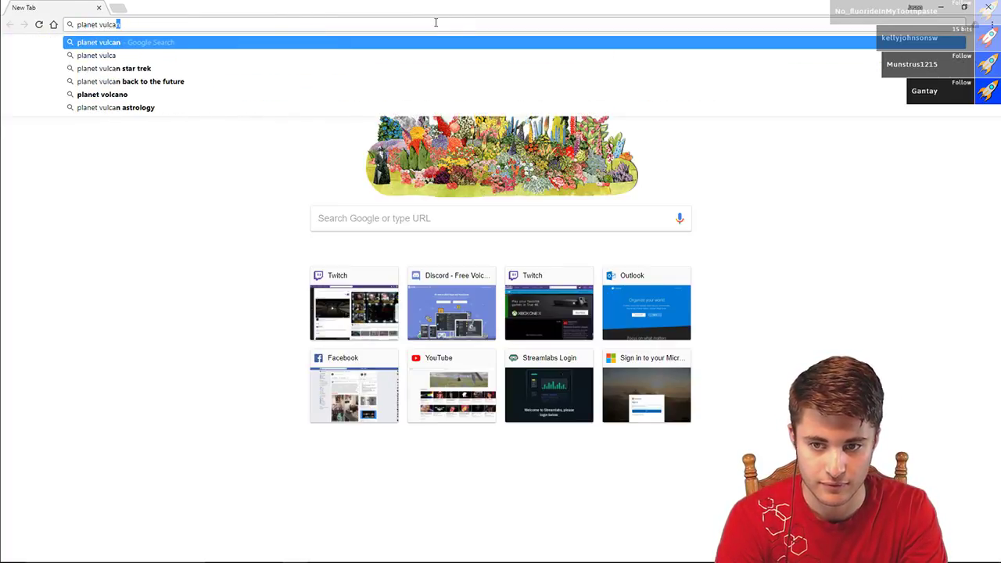
key(Return)
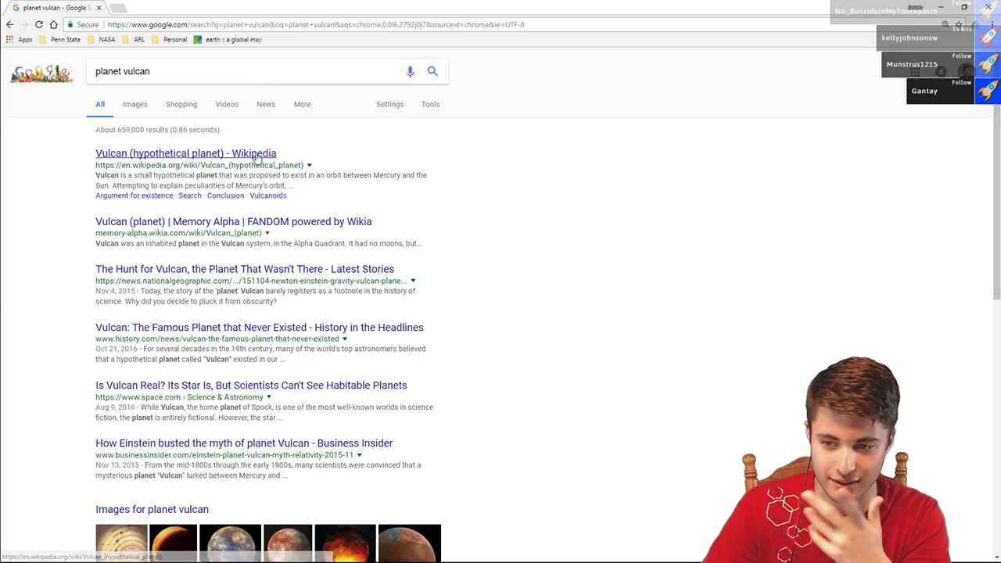
click(258, 154)
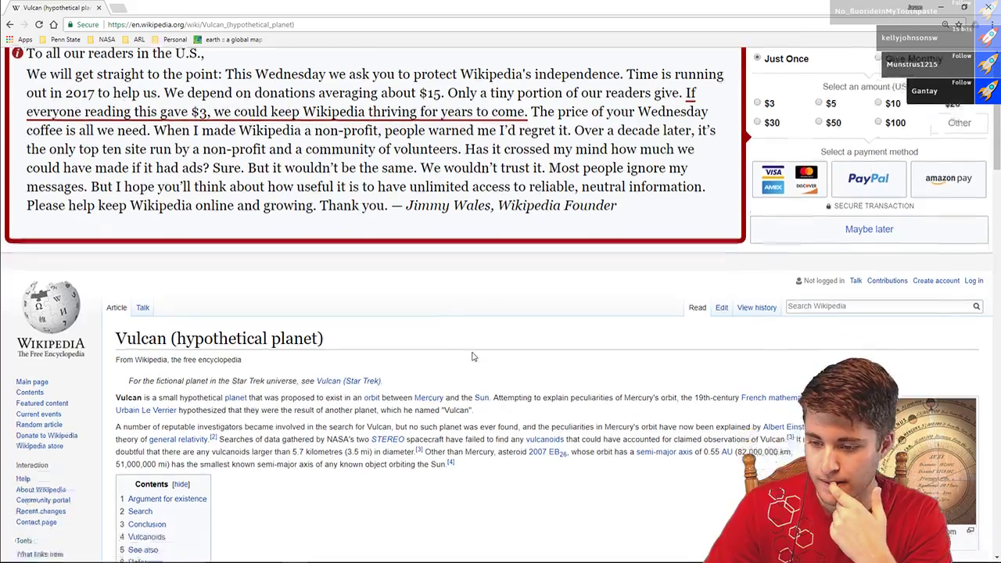
scroll(472, 357, down, 3)
key(alt+Left)
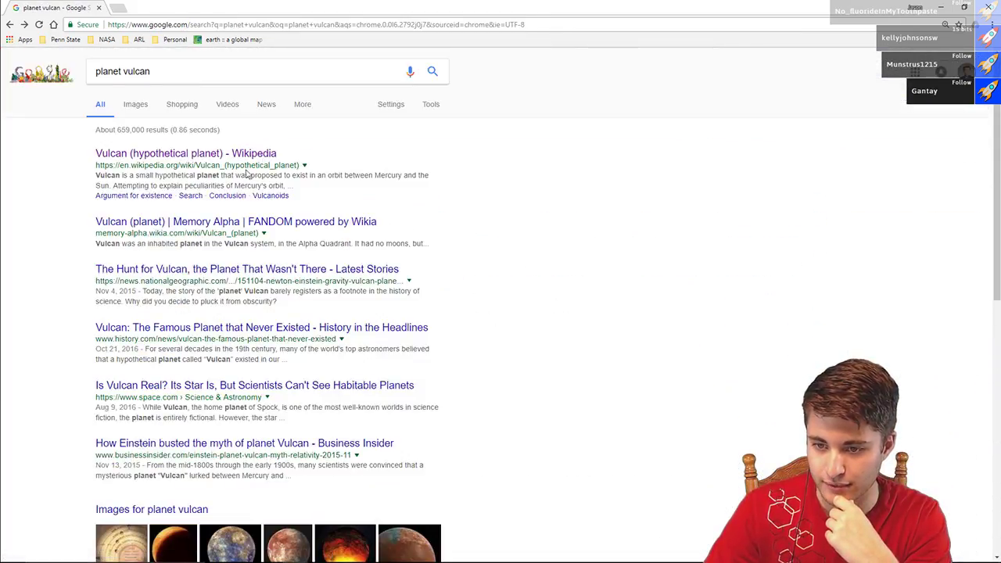
click(248, 155)
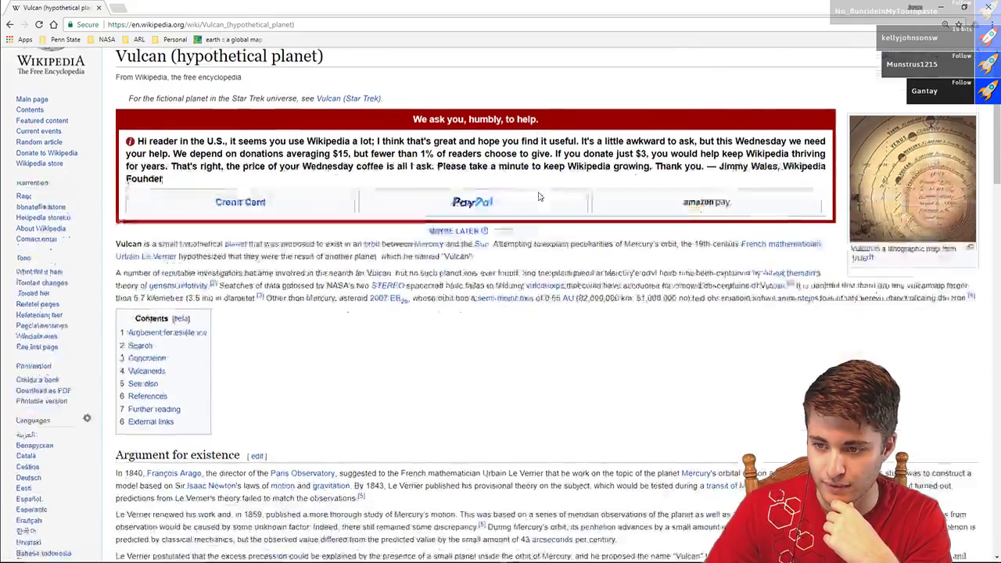
- Read the article's introduction and its sections on the argument for Vulcan's existence and the search for it, and close the browser
scroll(543, 196, down, 3)
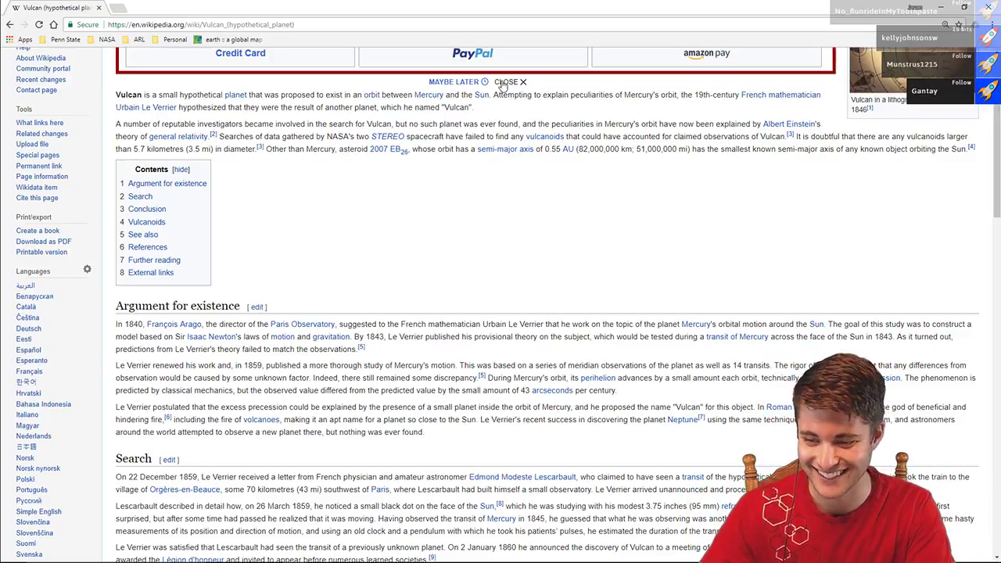
scroll(283, 296, down, 1)
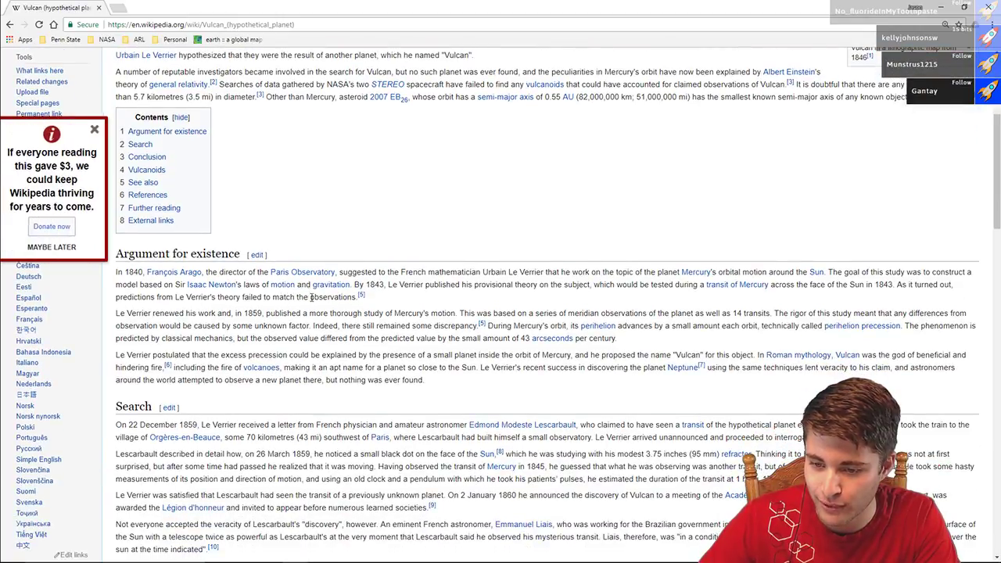
drag(118, 312, 150, 314)
double_click(145, 313)
click(373, 230)
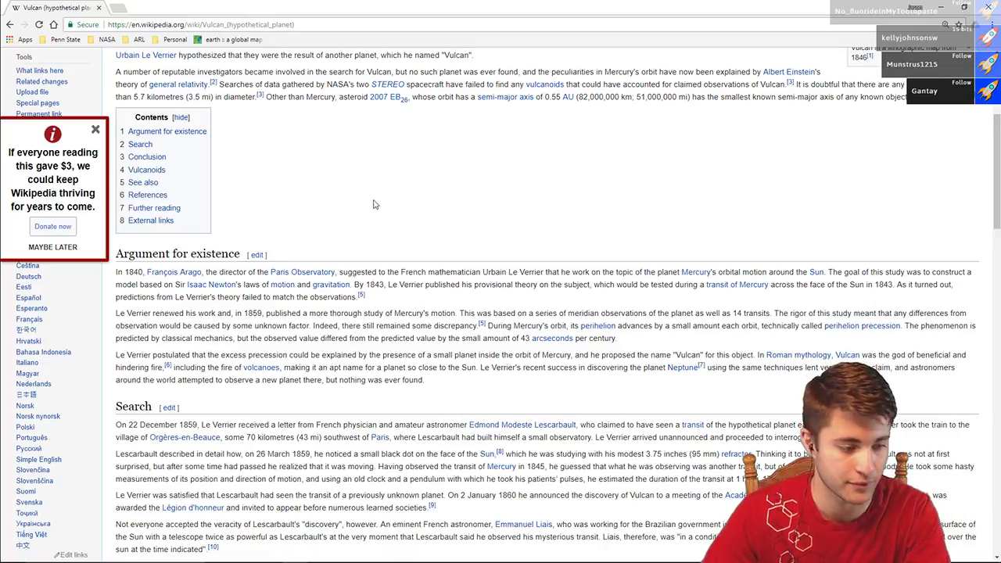
scroll(377, 200, down, 1)
scroll(377, 200, down, 1)
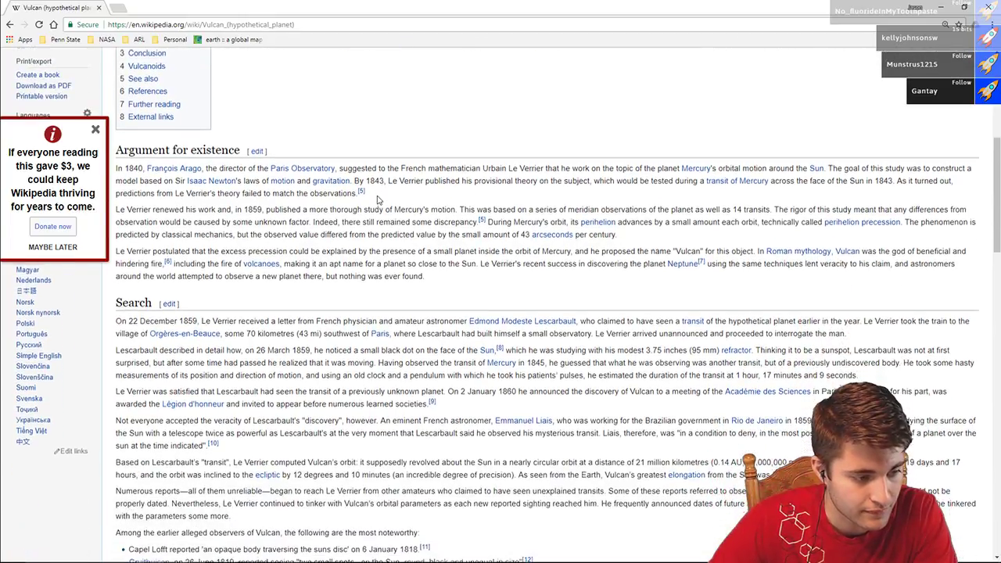
scroll(412, 217, up, 1)
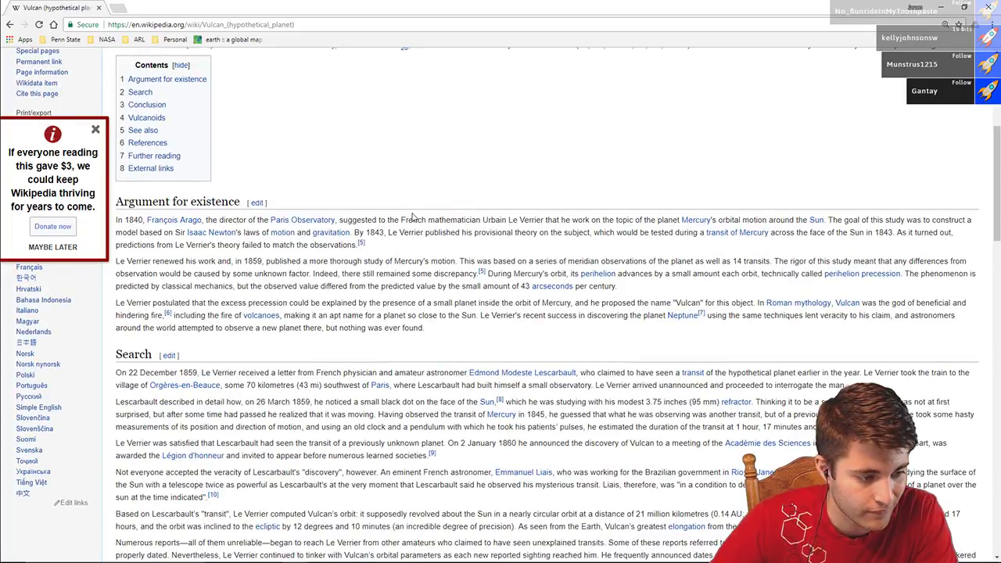
scroll(412, 216, up, 1)
scroll(412, 216, down, 2)
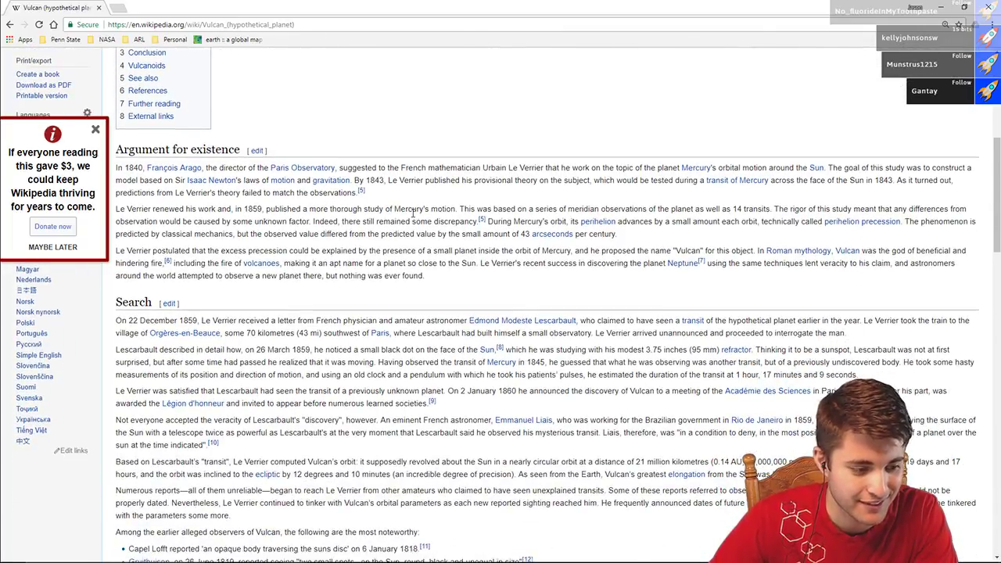
scroll(412, 216, down, 1)
scroll(412, 216, up, 1)
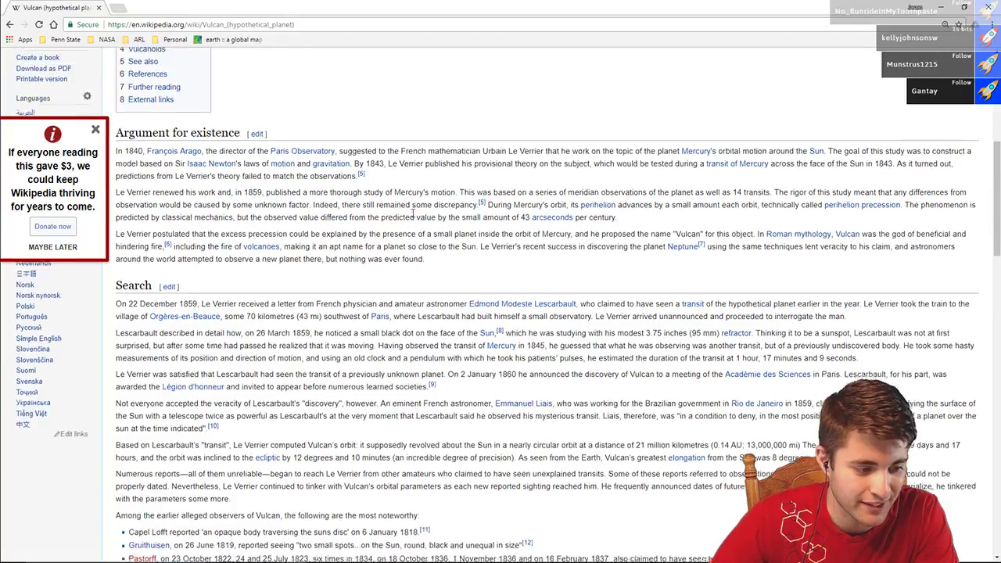
scroll(412, 212, up, 3)
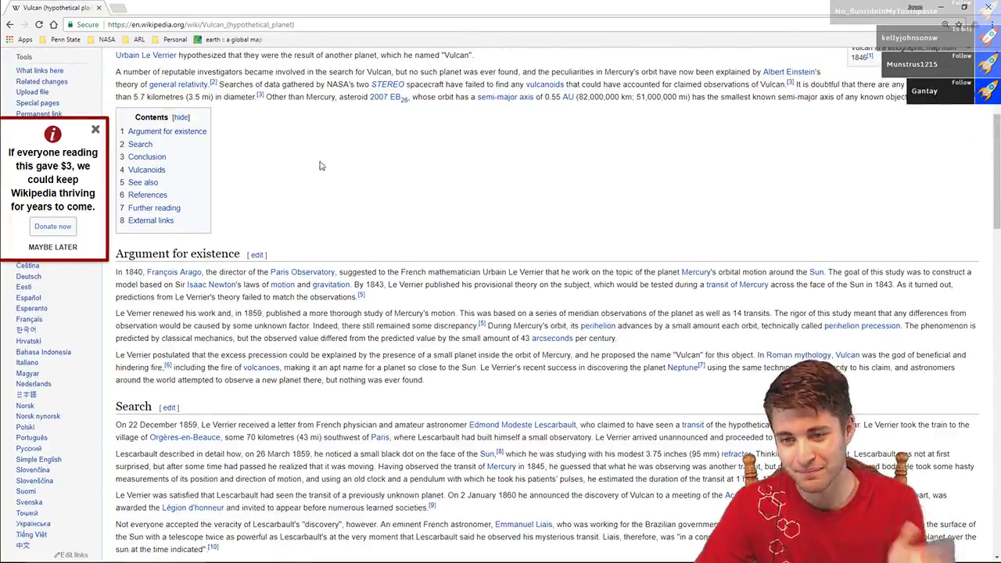
click(987, 6)
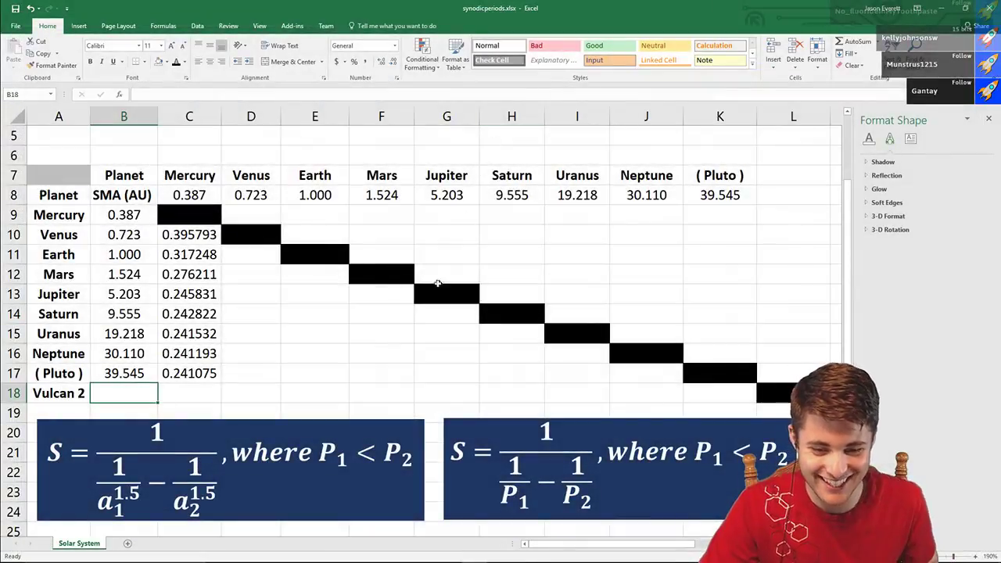
- Enter 265250 as Vulcan 2's semi-major axis in B18
click(381, 353)
click(258, 265)
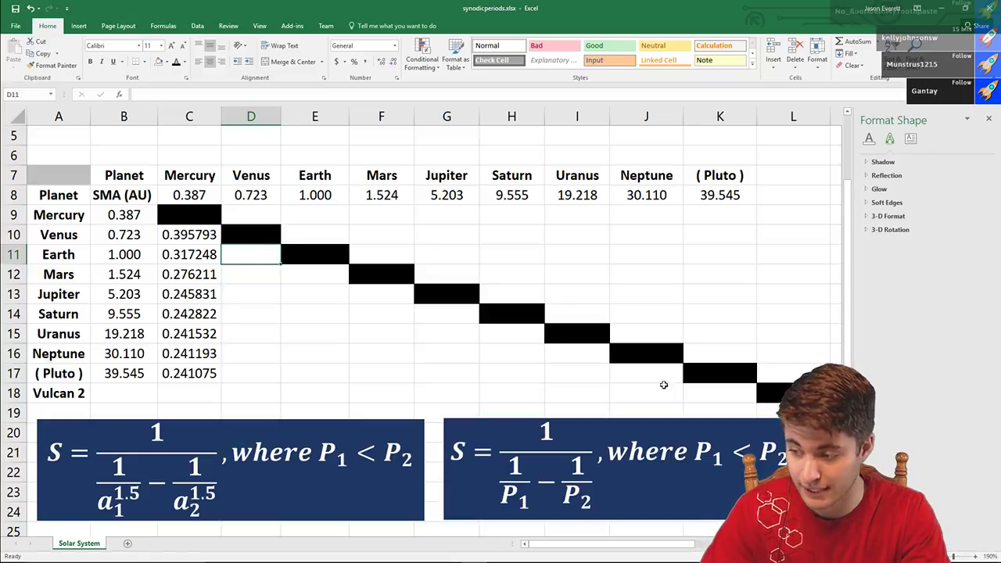
click(773, 393)
click(134, 393)
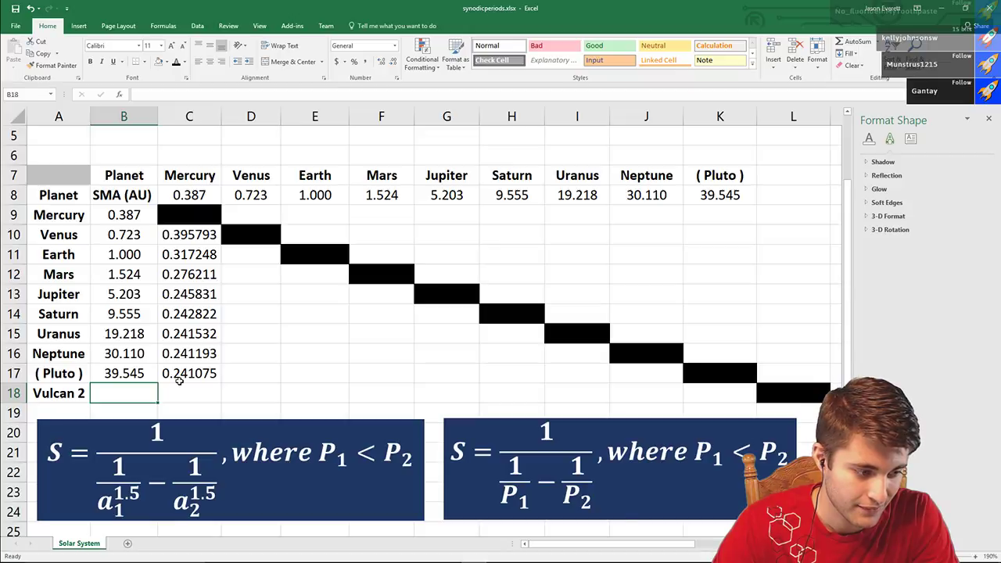
text(265)
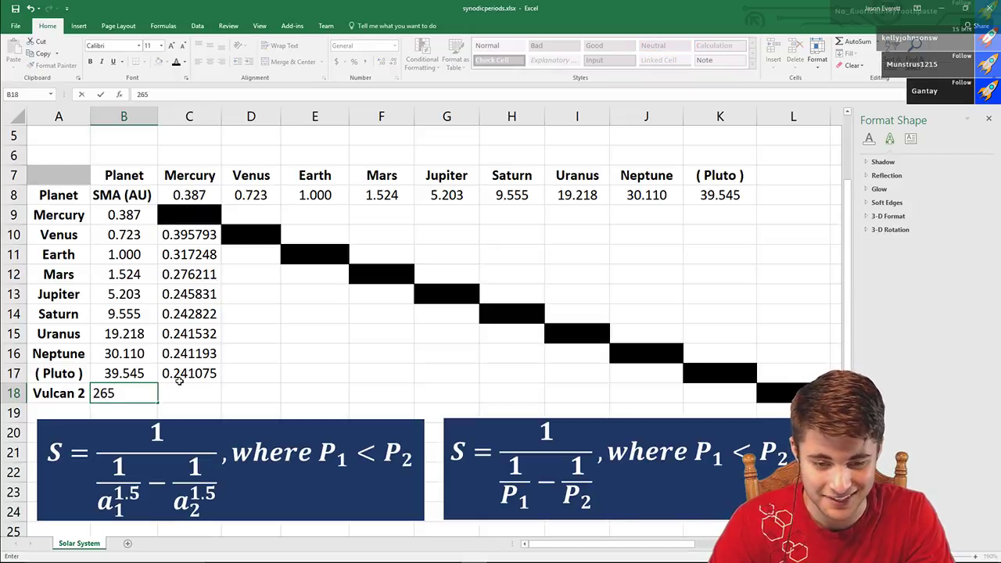
text(2050)
key(BackSpace)
key(BackSpace)
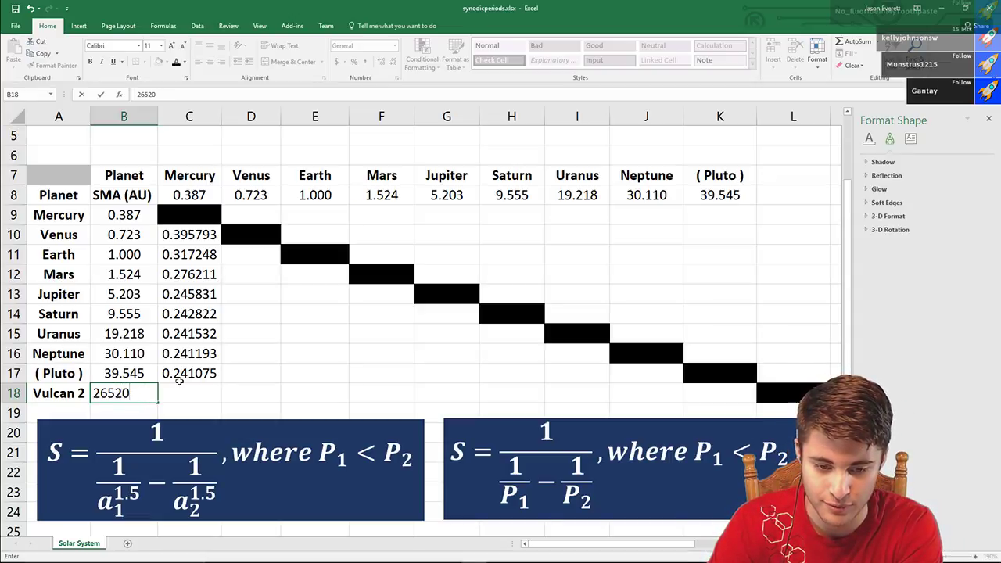
key(BackSpace)
text(50)
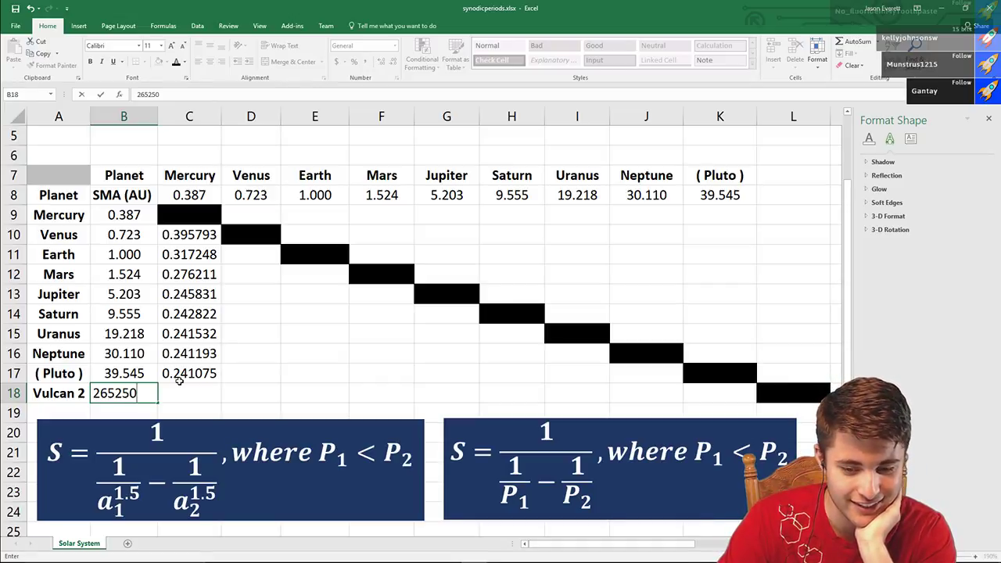
key(Return)
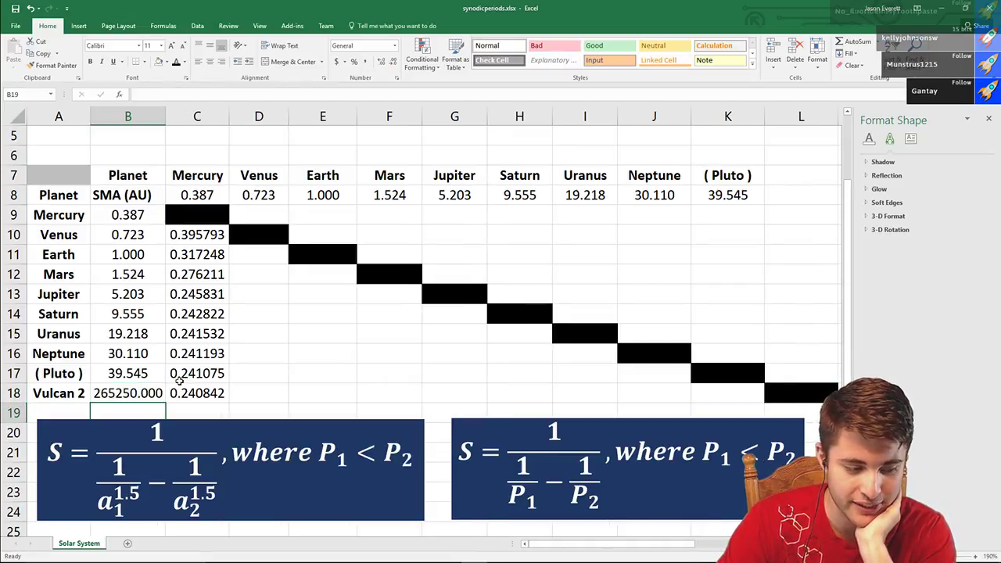
- Set Vulcan 2's semi-major axis in B18 to 206265 AU and check its synodic period formula in C18
key(Up)
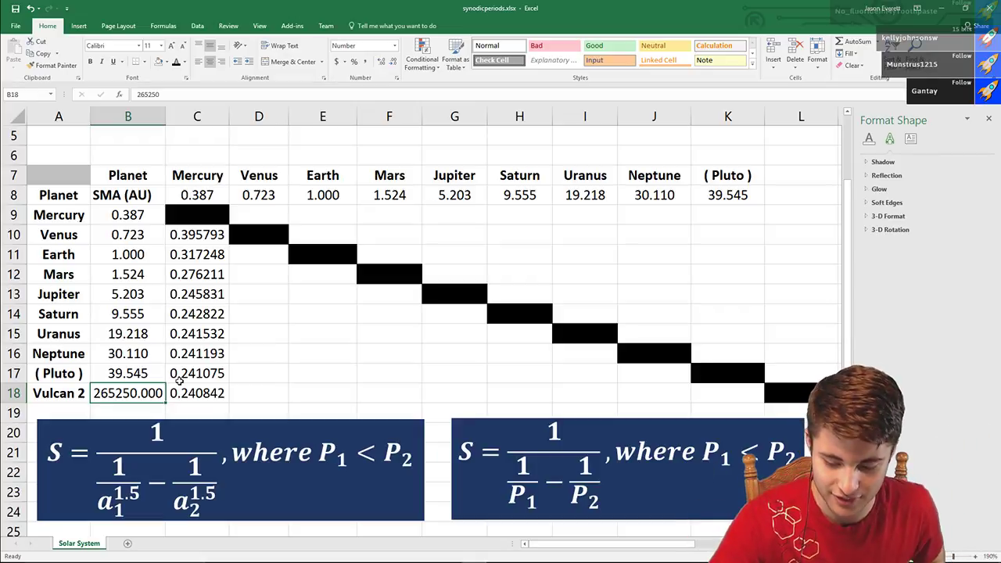
text(206265)
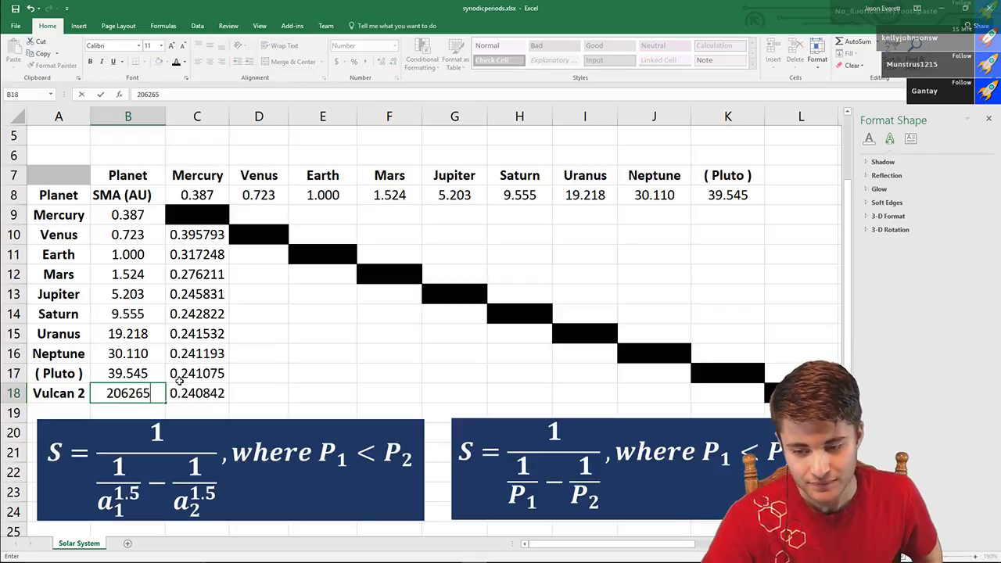
key(Return)
key(Right)
key(Up)
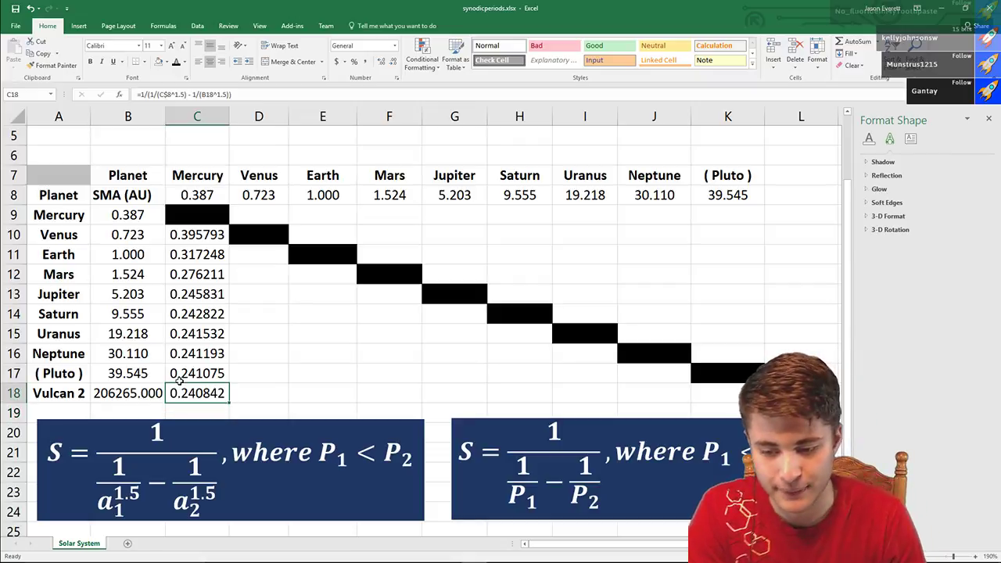
key(Left)
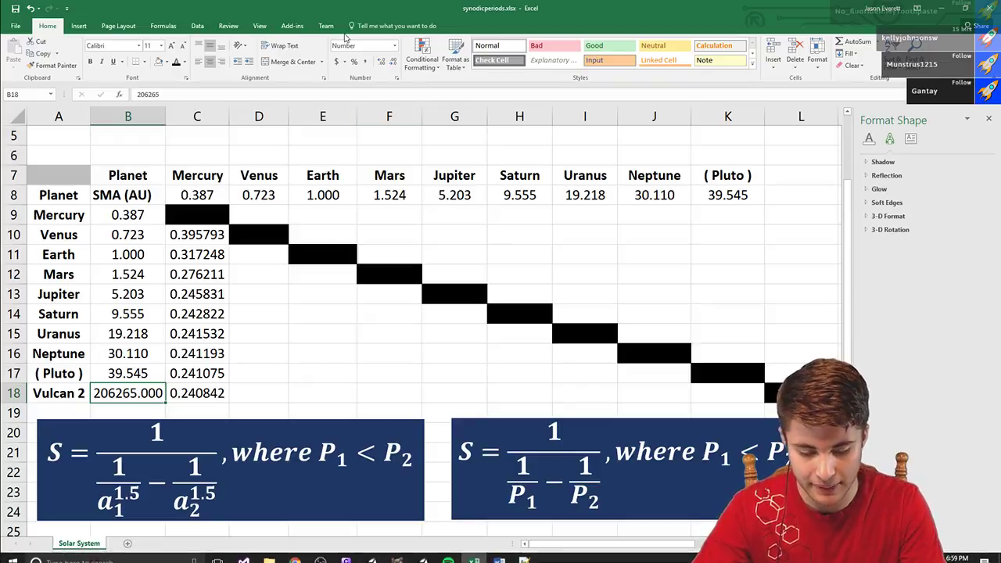
- Open Paint and resize the blank canvas to 1920 × 1080 pixels
key(super)
text(paint)
key(Return)
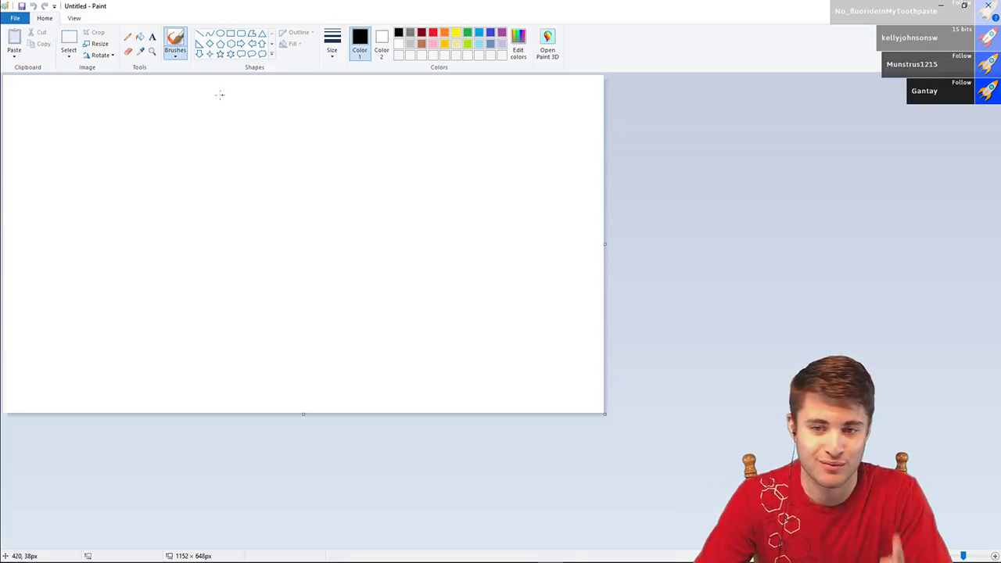
click(95, 44)
click(123, 82)
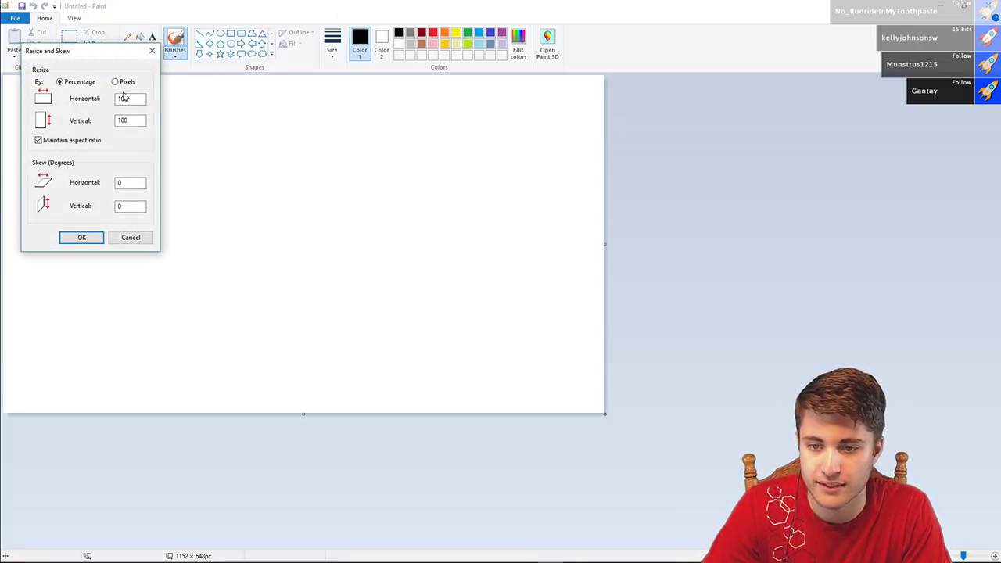
double_click(126, 98)
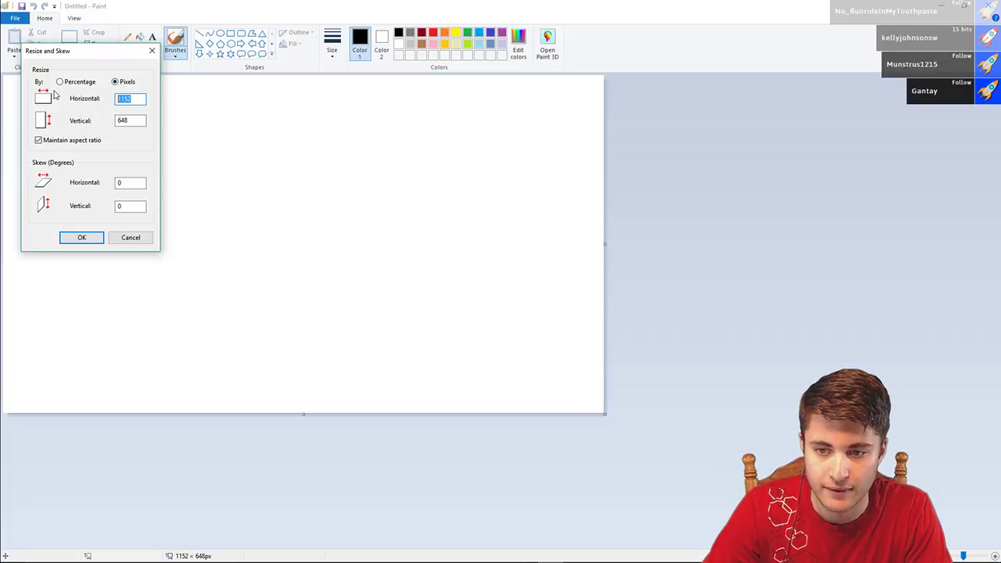
text(1920)
key(Tab)
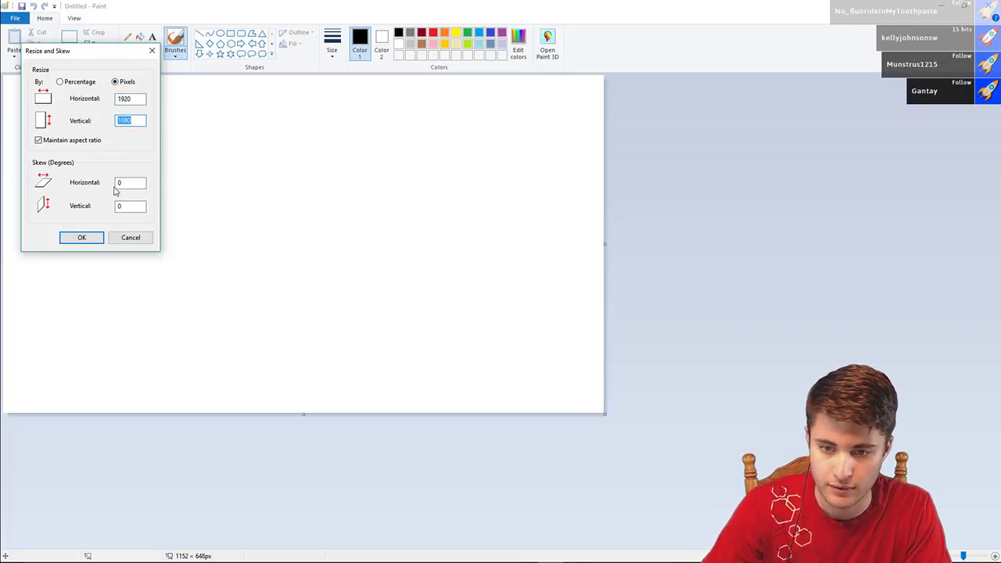
text(1080)
click(81, 237)
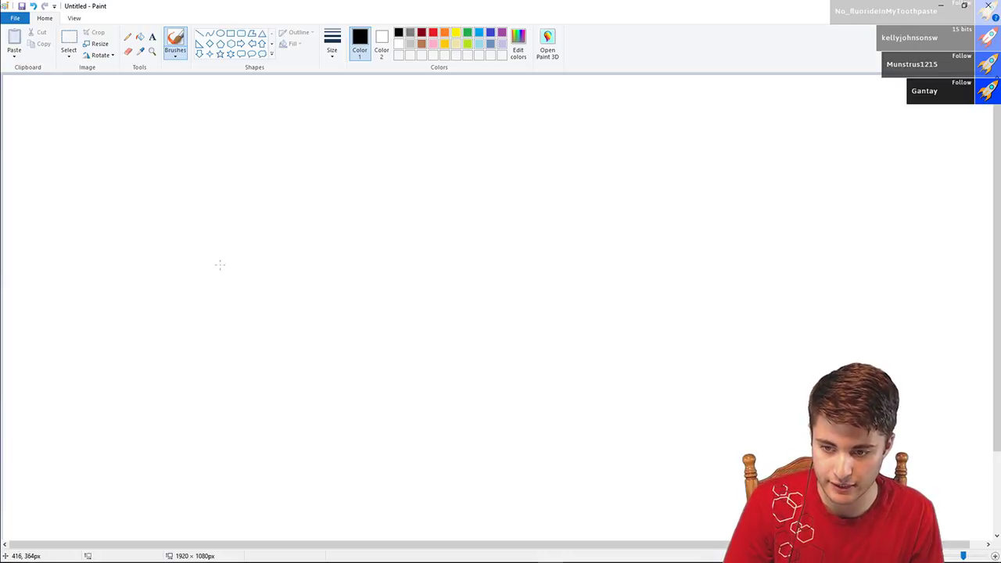
- Sketch a sun with rays, a nearby planet marked with a cross, and a distant body encircled by a small object's large oval orbit
mouse_move(188, 262)
mouse_down()
mouse_move(196, 249)
mouse_move(196, 290)
mouse_move(152, 266)
mouse_move(225, 263)
mouse_move(164, 291)
mouse_up()
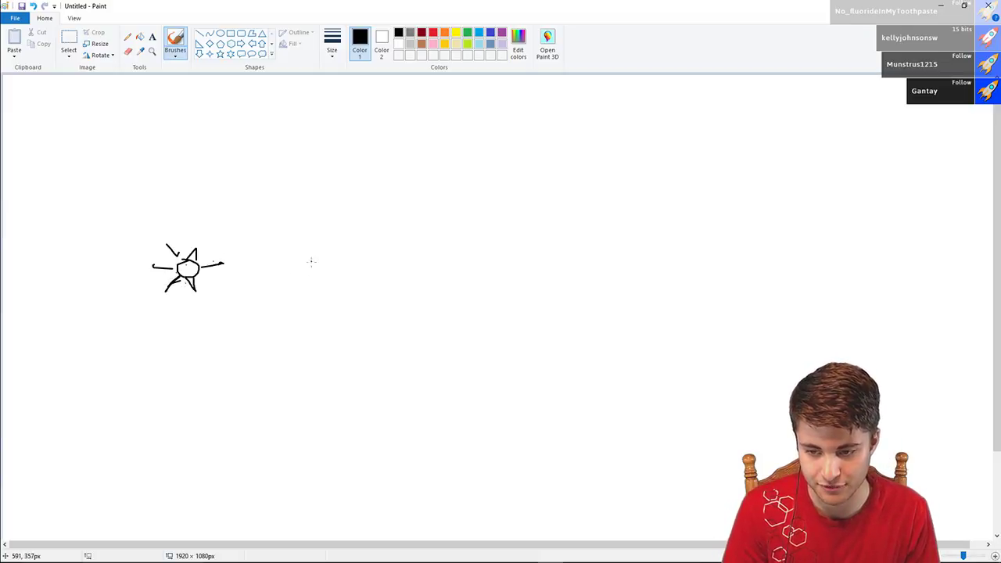
mouse_move(315, 260)
mouse_down()
mouse_move(304, 271)
mouse_move(319, 266)
mouse_up()
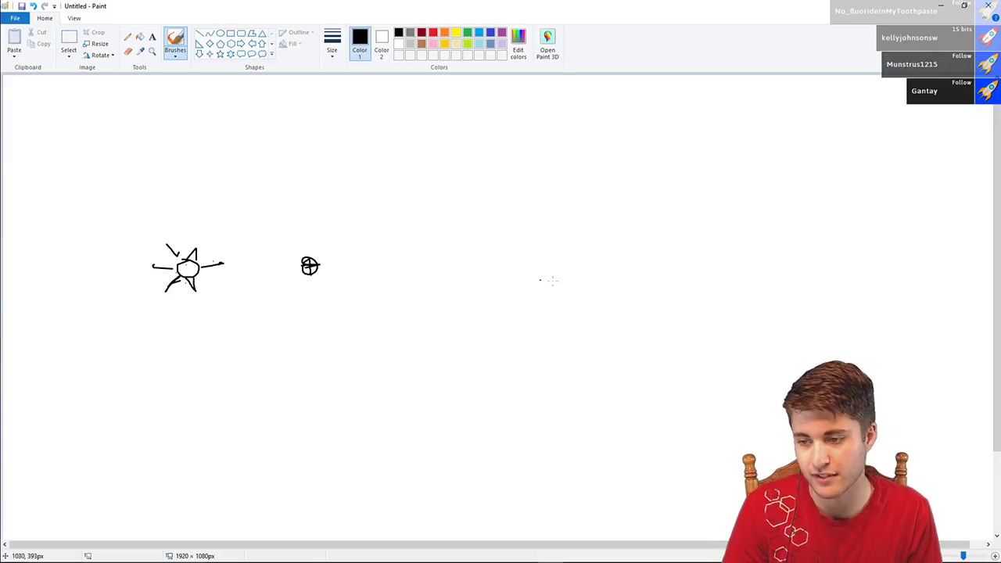
drag(889, 264, 899, 259)
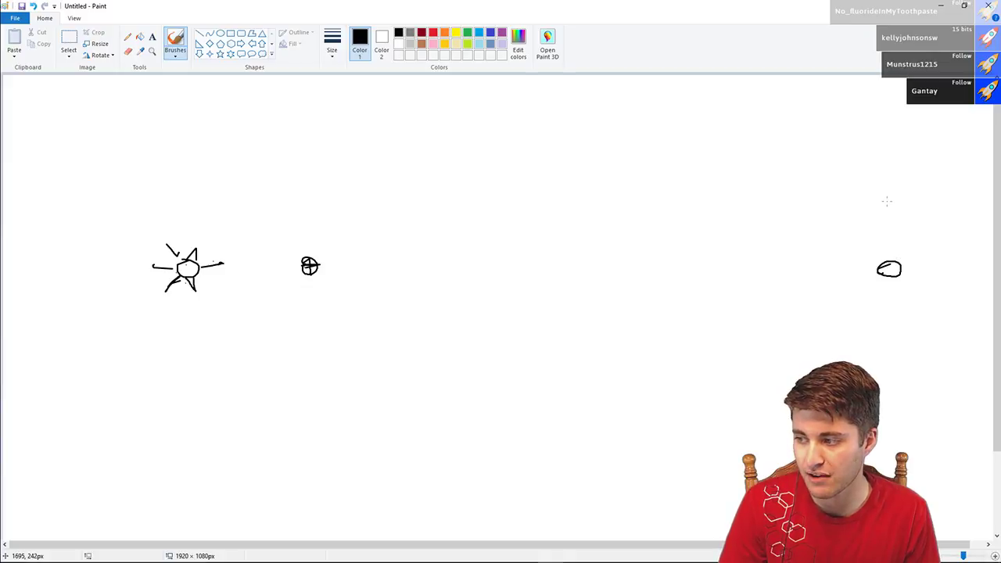
mouse_move(887, 202)
mouse_down()
mouse_move(833, 256)
mouse_move(852, 323)
mouse_move(948, 286)
mouse_move(917, 213)
mouse_move(890, 206)
mouse_up()
- Draw a dashed horizontal line from the cross-marked planet to the body at the center of the distant orbit
drag(324, 265, 687, 272)
click(709, 273)
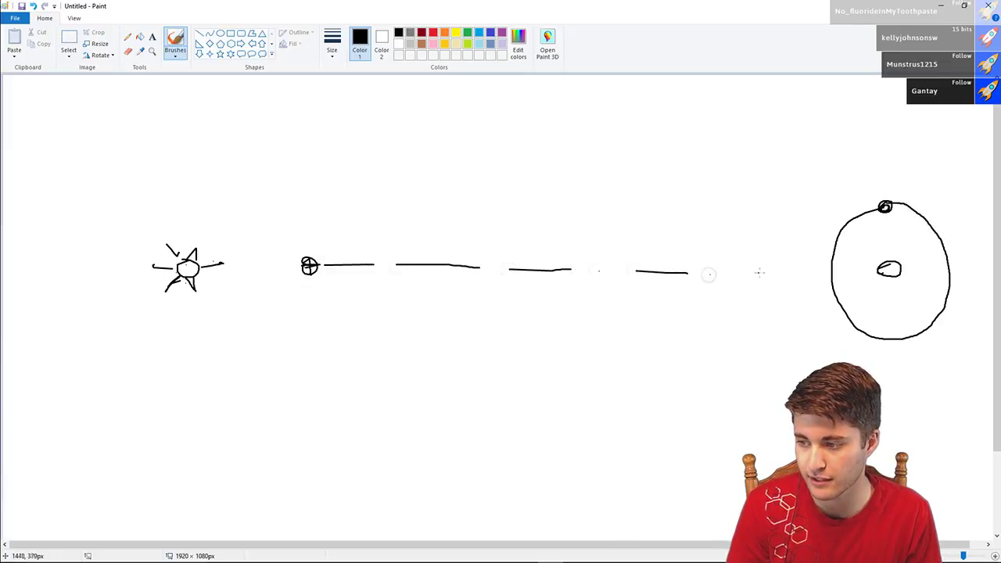
drag(759, 273, 874, 269)
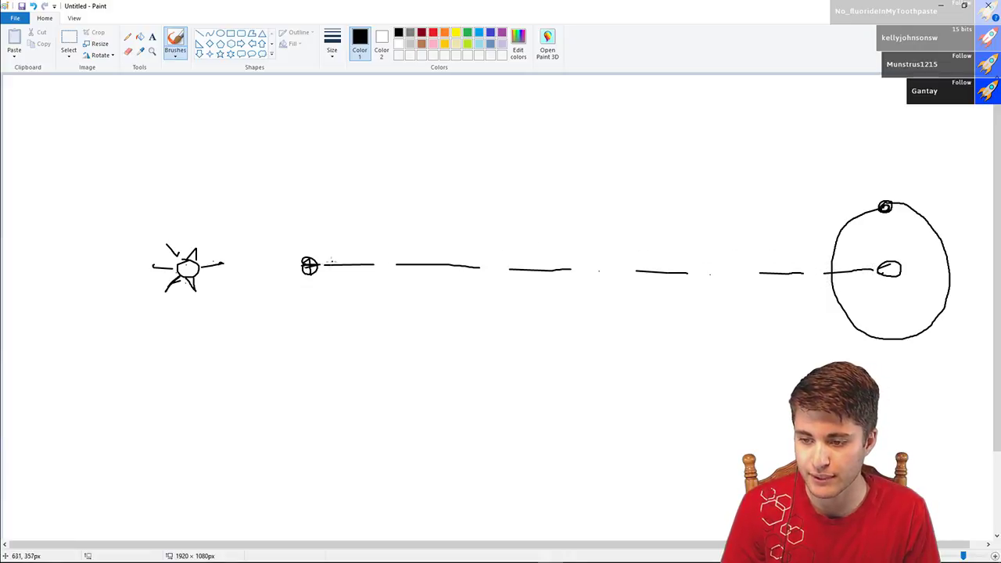
- Draw a second dashed line from the sun past the cross-marked planet up to the small object on the distant orbit
drag(362, 256, 532, 242)
click(555, 240)
drag(603, 233, 801, 213)
click(655, 229)
drag(817, 213, 885, 206)
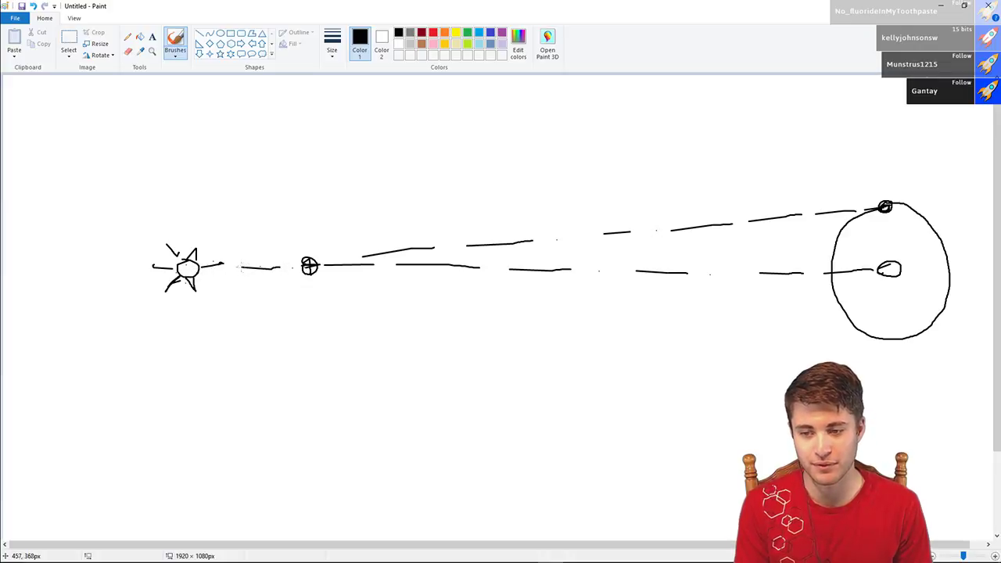
drag(224, 267, 363, 255)
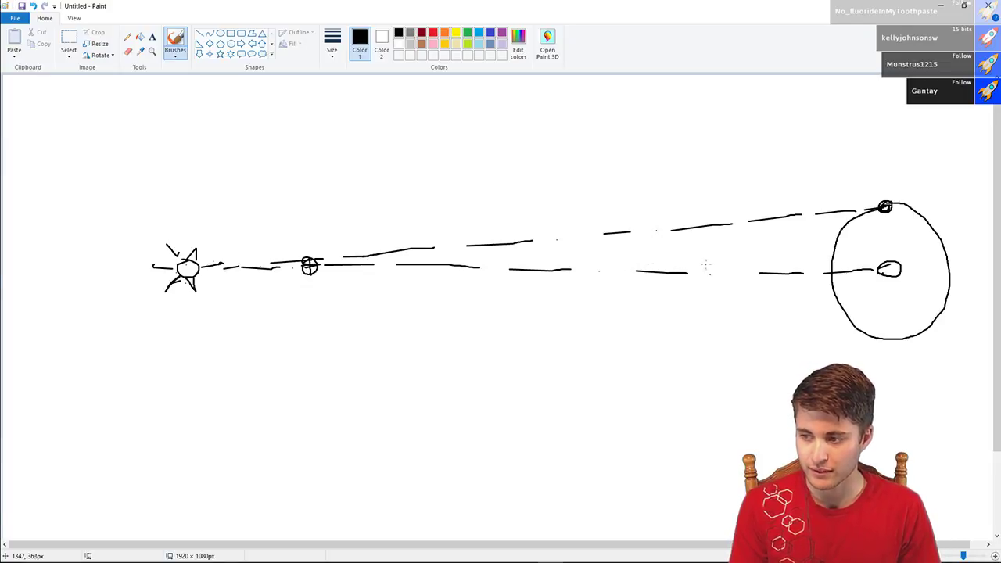
- Mark the distant orbit's radius with a vertical bracket labelled 1 AU, and the angle between the dashed lines with an arc labelled 1"
mouse_move(910, 201)
mouse_down()
mouse_move(935, 202)
mouse_move(917, 266)
mouse_up()
mouse_move(909, 267)
mouse_down()
mouse_move(935, 266)
mouse_move(941, 236)
mouse_move(949, 247)
mouse_move(982, 232)
mouse_move(984, 252)
mouse_up()
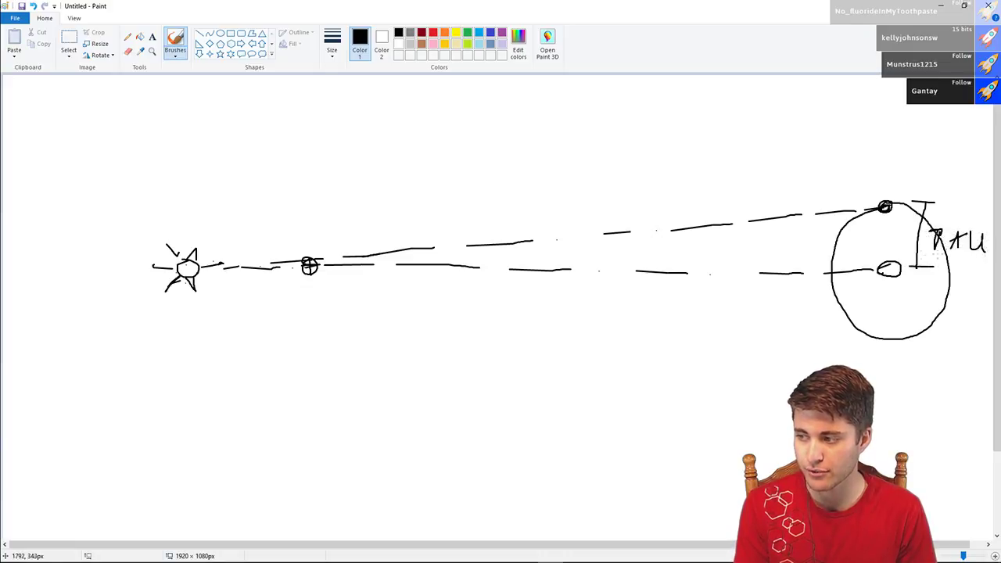
mouse_move(537, 239)
mouse_down()
mouse_move(544, 265)
mouse_move(581, 264)
mouse_move(581, 242)
mouse_move(606, 233)
mouse_move(599, 244)
mouse_up()
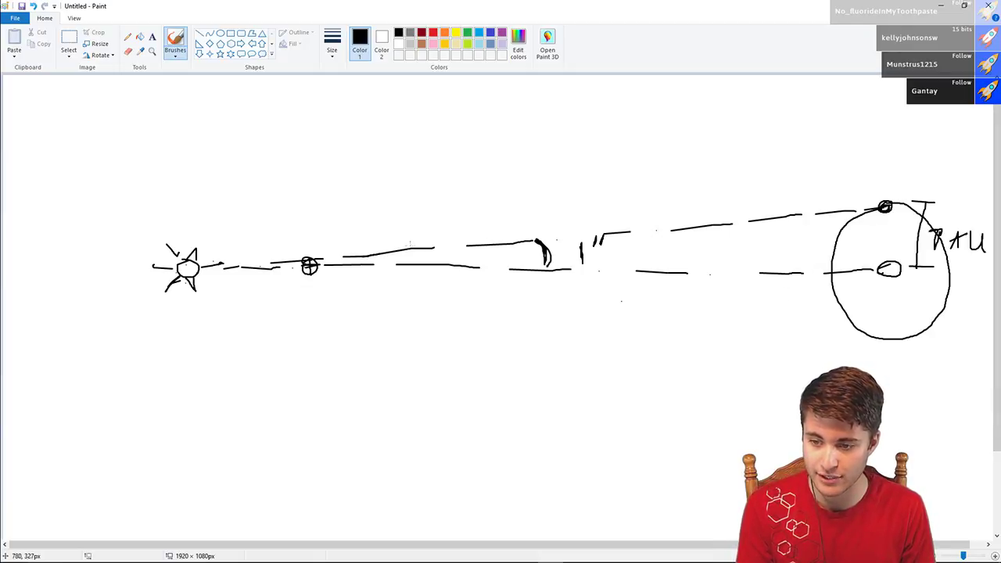
- Draw a dimension line labelled 1 pc below the sketch, spanning from the sun to the distant body
drag(207, 314, 207, 348)
drag(208, 334, 517, 338)
mouse_move(548, 338)
mouse_down()
mouse_move(549, 309)
mouse_move(531, 319)
mouse_move(610, 332)
mouse_move(885, 325)
mouse_move(890, 355)
mouse_up()
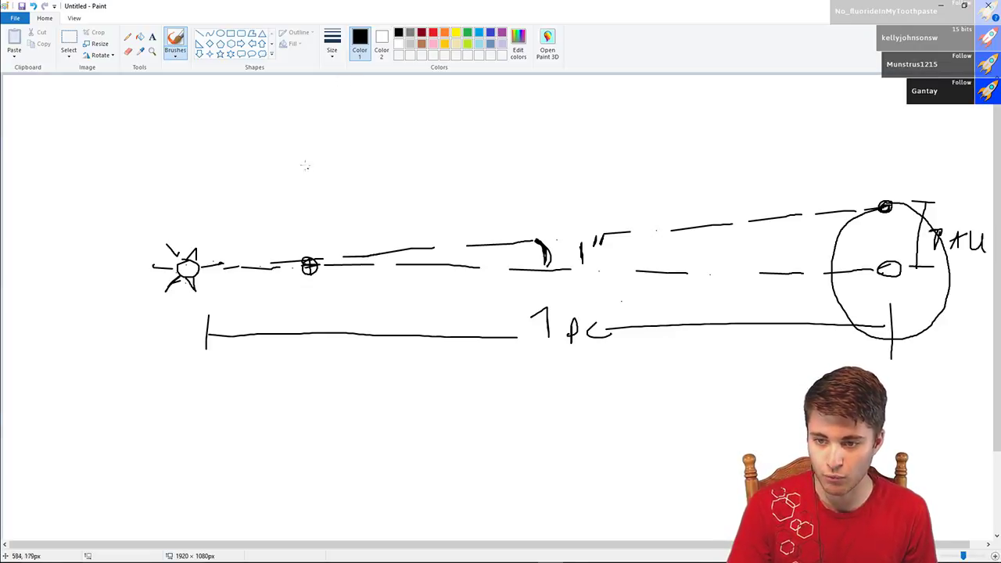
- Handwrite the conversion 1 pc : 206265 AU above the dashed lines
mouse_move(289, 146)
mouse_down()
mouse_move(290, 186)
mouse_move(340, 175)
mouse_up()
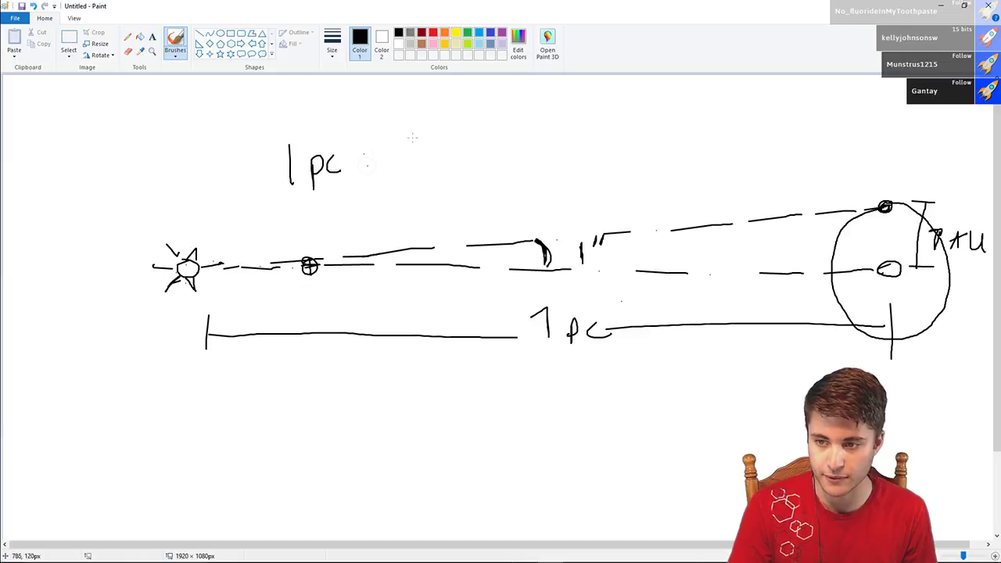
mouse_move(387, 135)
mouse_down()
mouse_move(405, 135)
mouse_move(421, 157)
mouse_move(423, 133)
mouse_move(480, 143)
mouse_move(524, 130)
mouse_move(515, 137)
mouse_up()
mouse_move(513, 114)
mouse_down()
mouse_move(541, 104)
mouse_move(589, 125)
mouse_move(615, 100)
mouse_up()
mouse_move(569, 125)
mouse_down()
mouse_move(577, 106)
mouse_move(587, 127)
mouse_move(587, 114)
mouse_move(569, 118)
mouse_up()
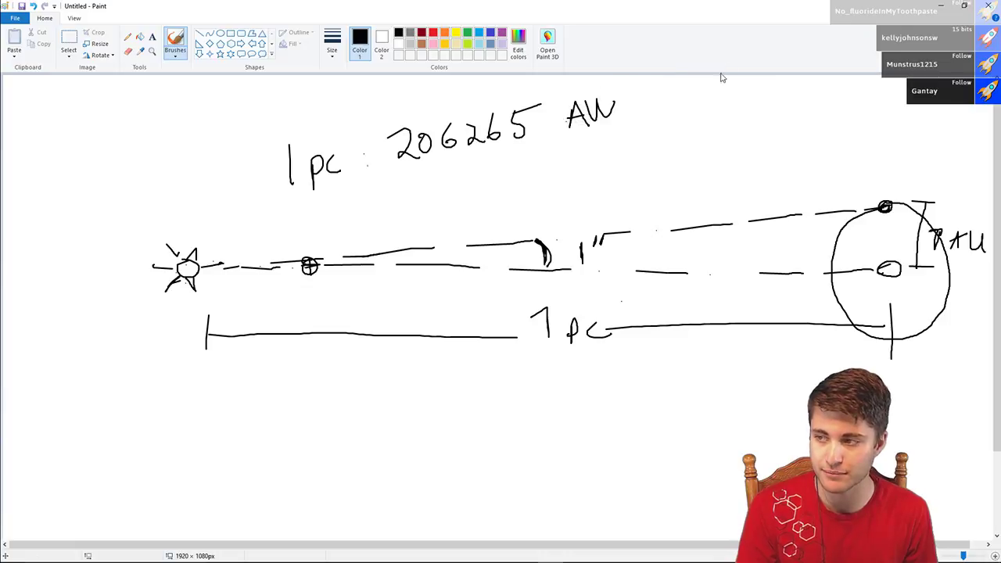
- Close the Paint sketch without saving it, return to the Excel workbook and select Vulcan 2's synodic period in C18
click(963, 6)
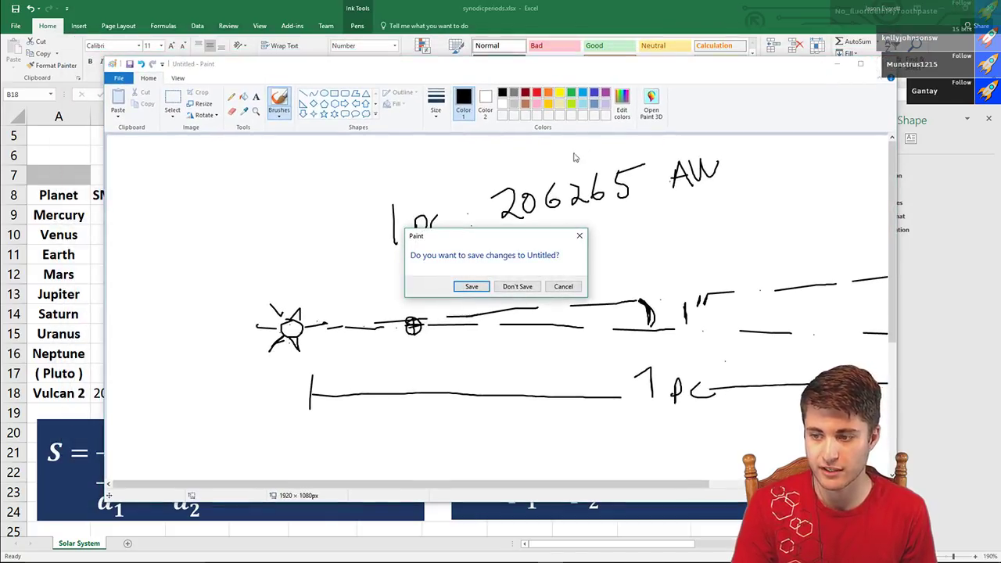
click(472, 285)
click(814, 156)
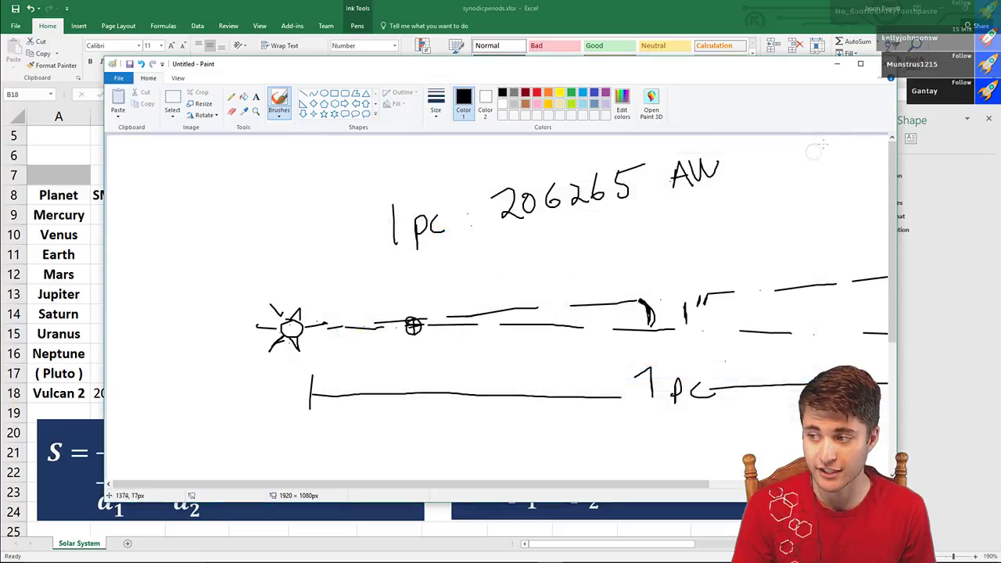
click(885, 62)
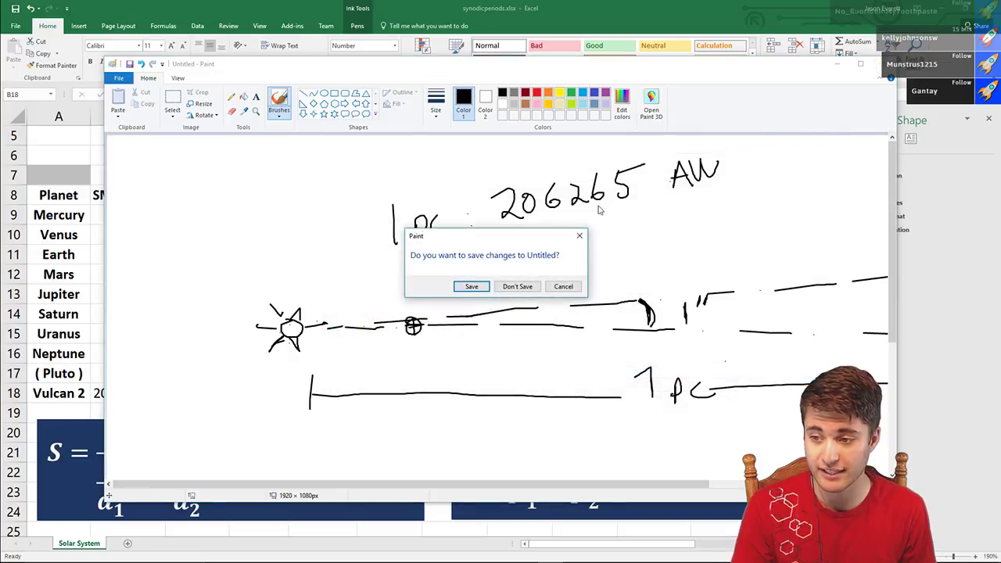
click(532, 288)
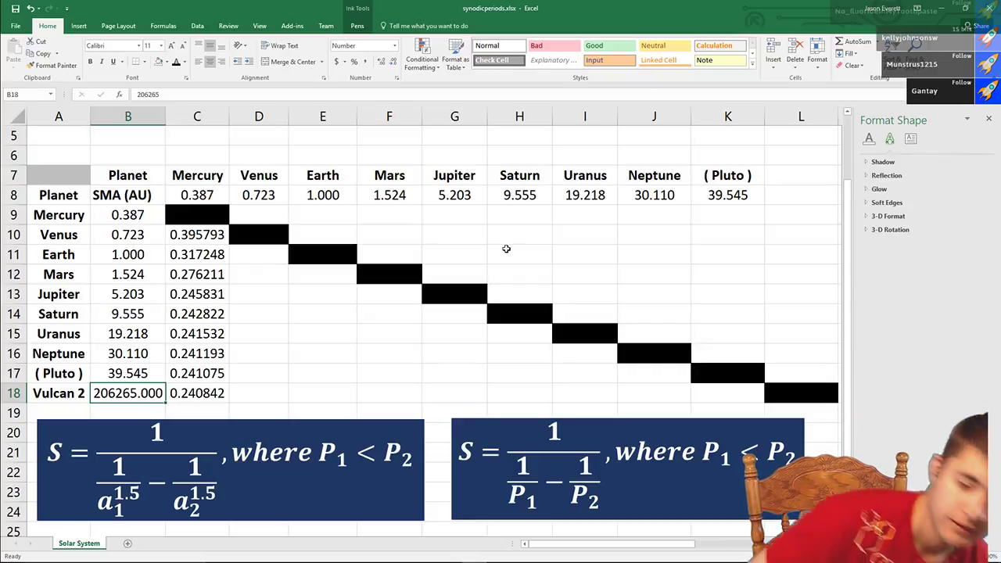
click(329, 387)
click(203, 395)
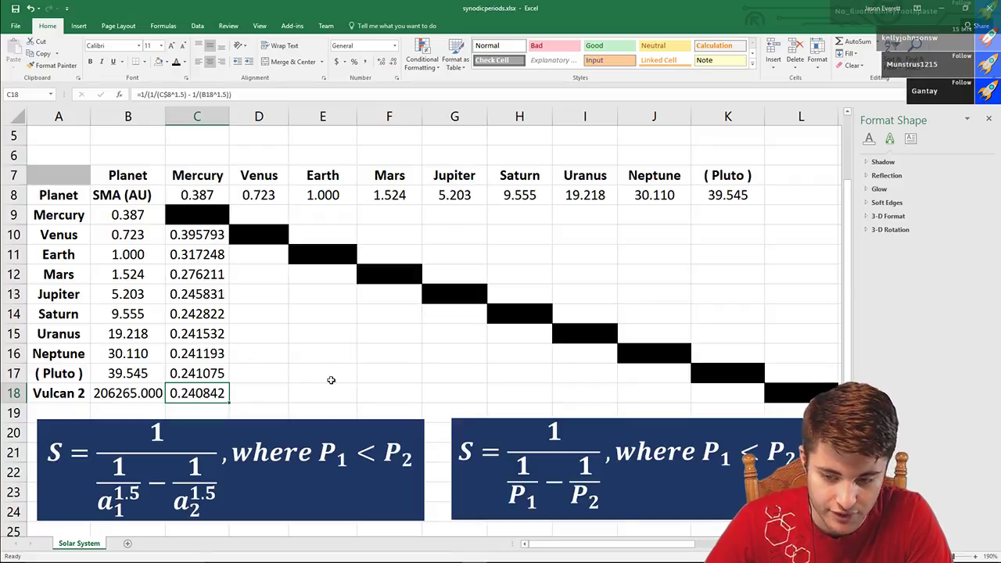
- Enter the trial formula =C8^(2/3) in E14 for Mercury's semi-major axis
click(316, 358)
click(317, 339)
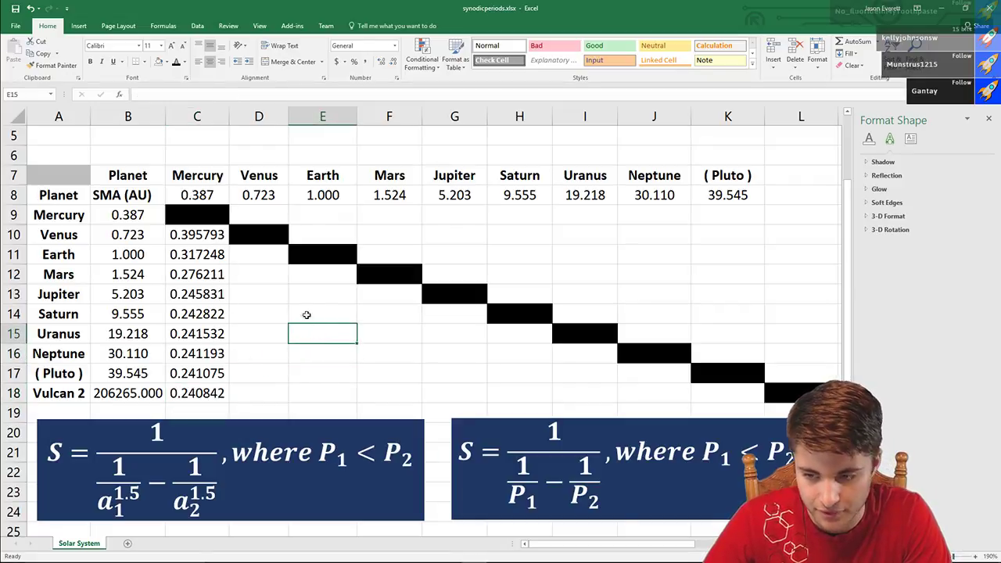
click(296, 311)
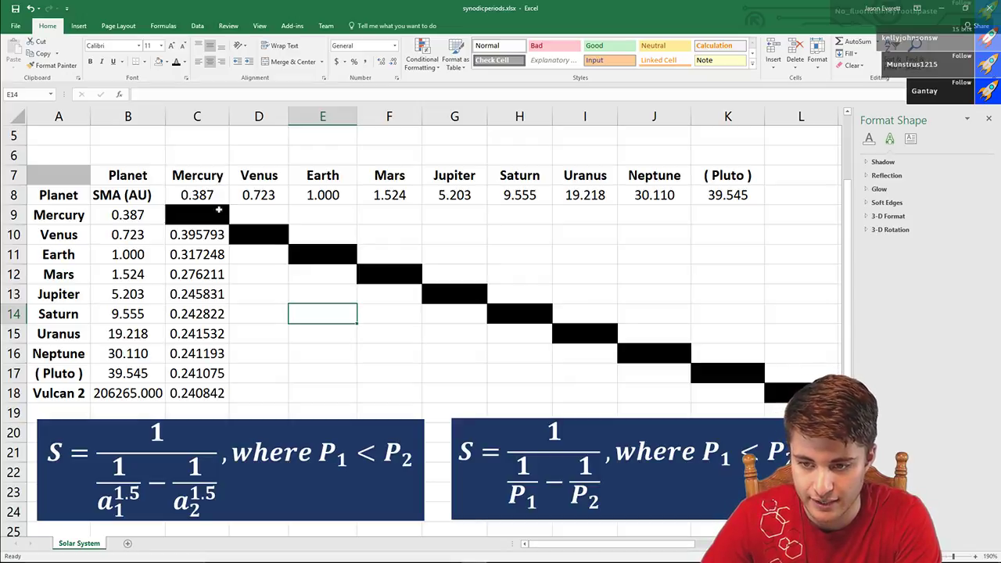
text(=)
click(205, 195)
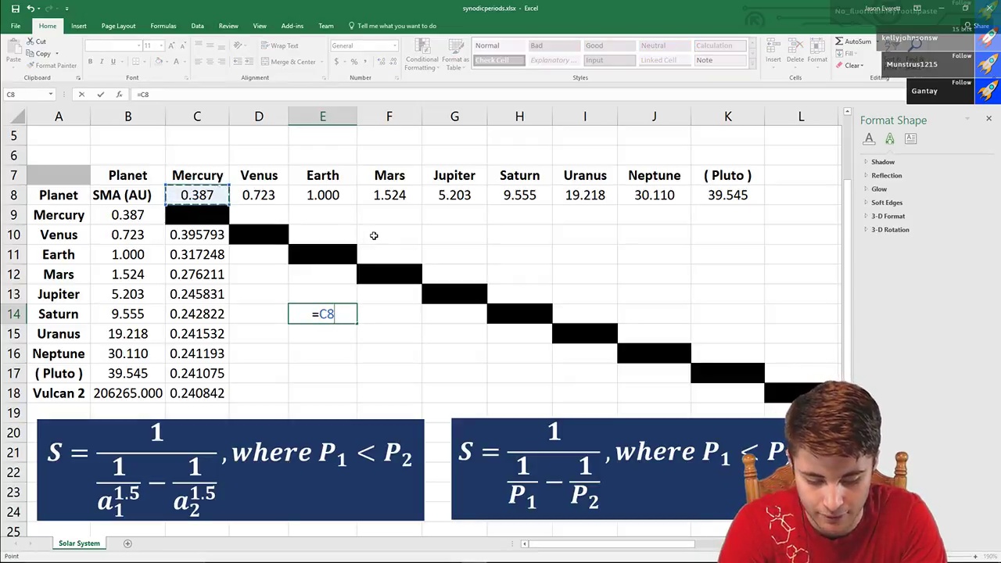
text(^()
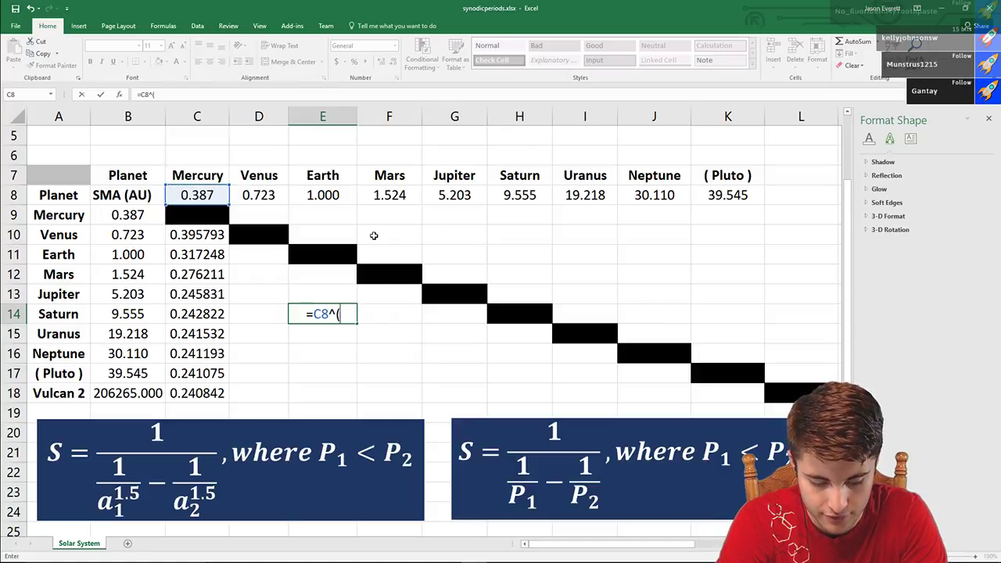
text(2/3))
key(Return)
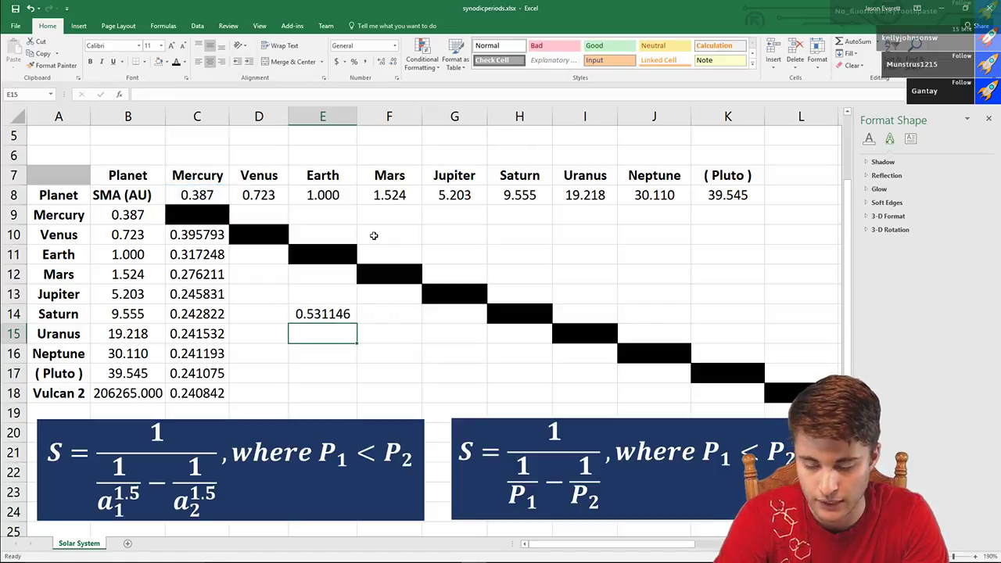
key(Up)
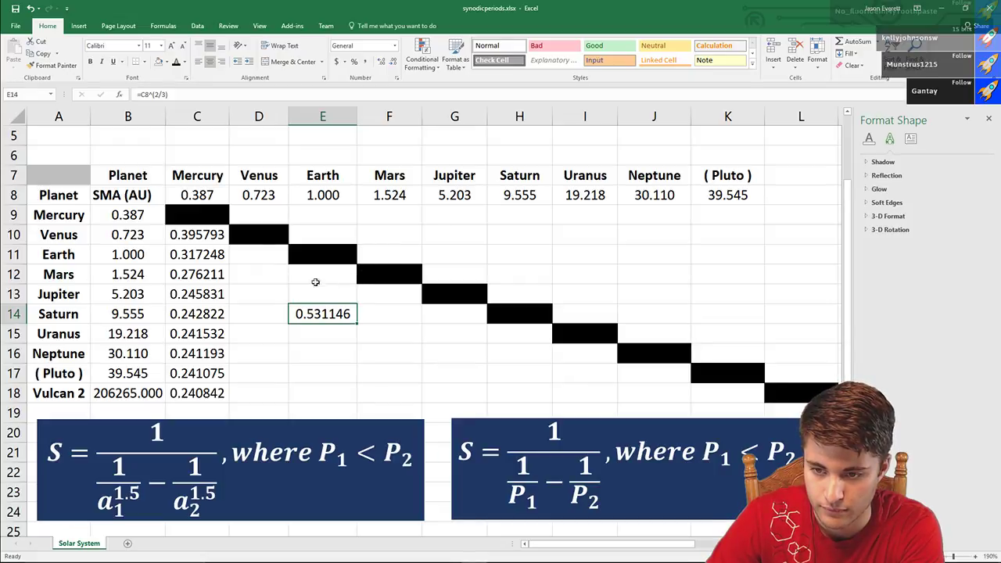
- Change the exponent of the trial formula in E14 so it reads =C8^1.5
click(147, 94)
click(144, 94)
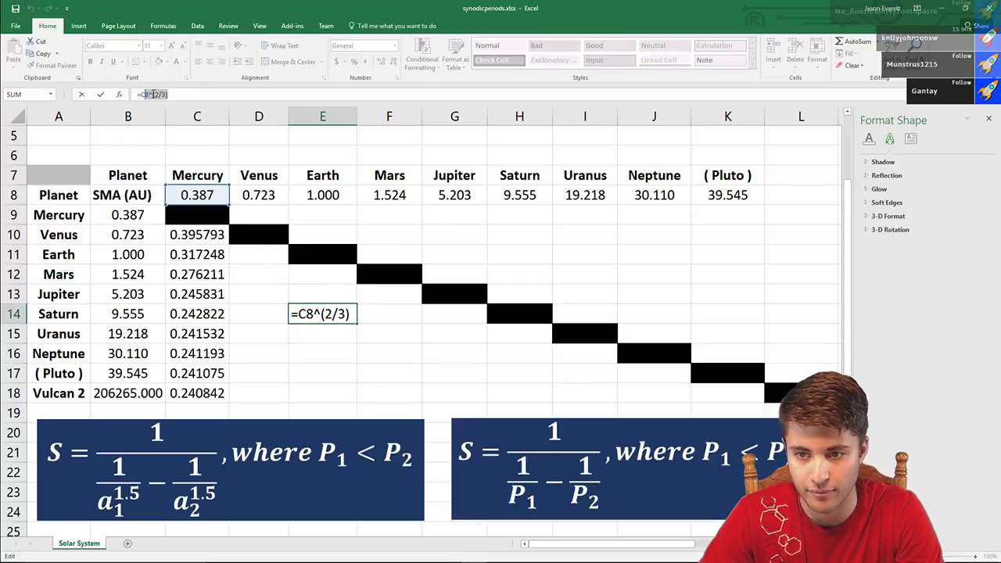
drag(152, 94, 168, 94)
text(1.5)
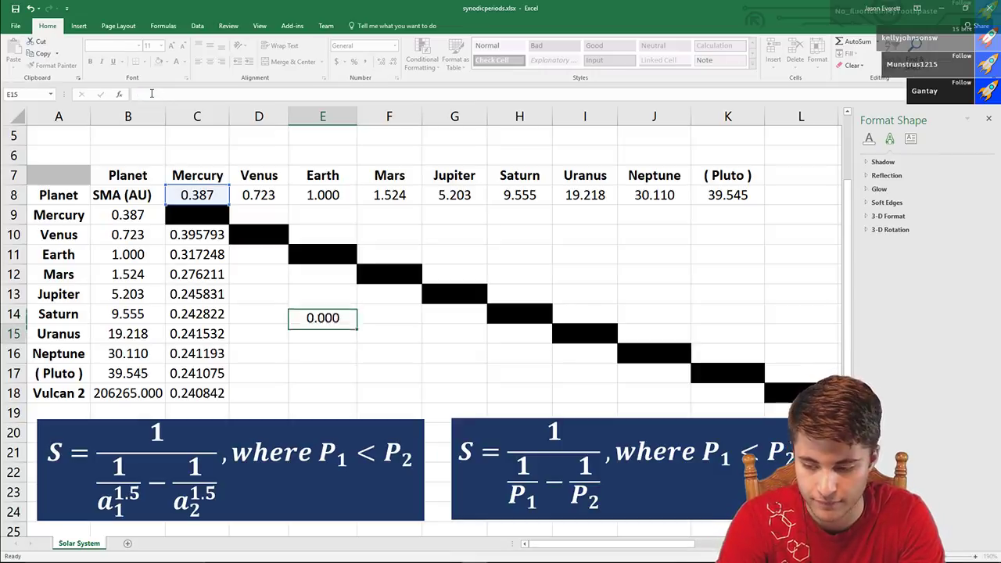
key(Return)
- Reduce the decimal places of E14 to six so its result fits the cell
click(346, 314)
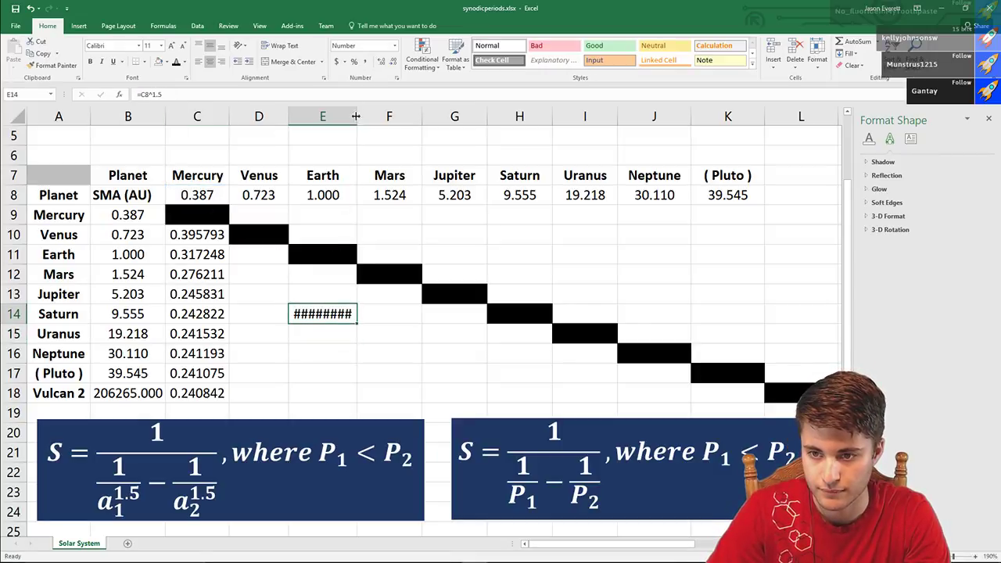
click(393, 62)
click(394, 61)
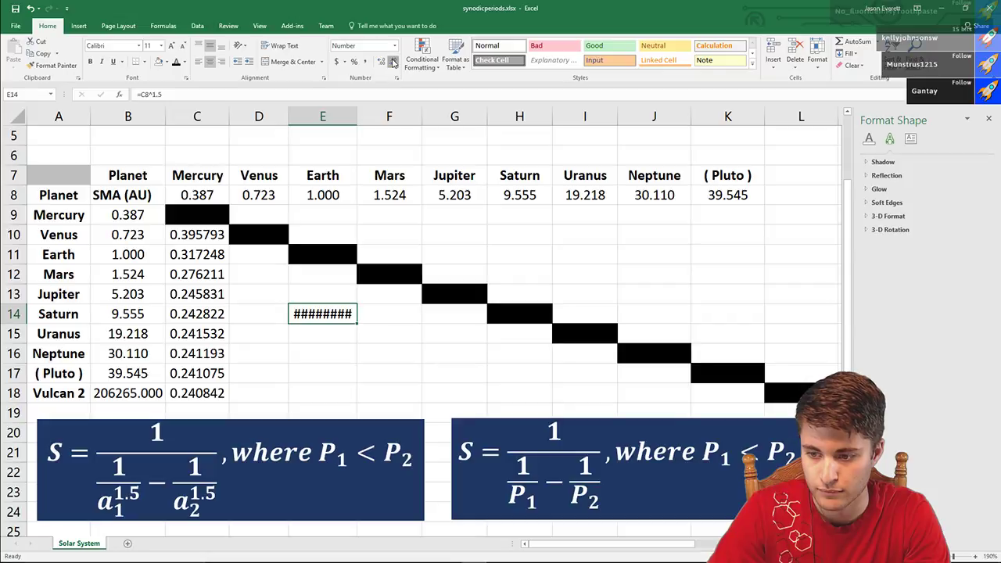
click(393, 62)
click(394, 62)
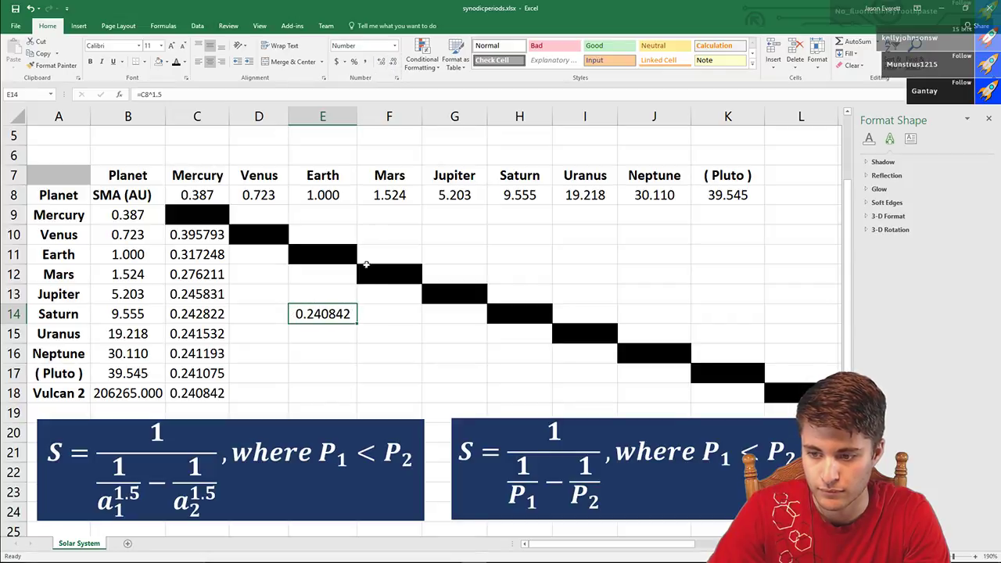
- Delete the trial orbital period calculation from E14
click(367, 291)
click(330, 295)
click(320, 316)
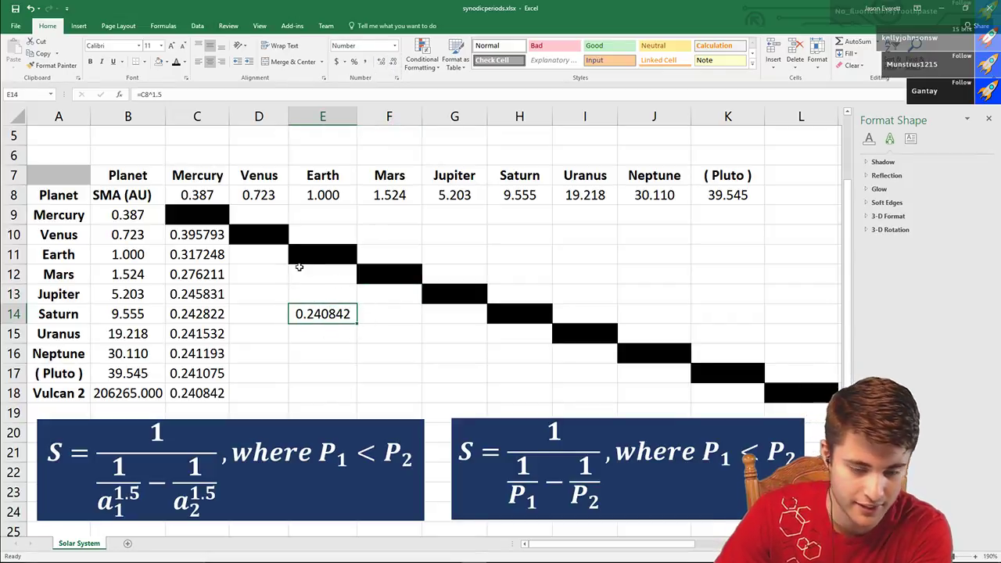
key(Delete)
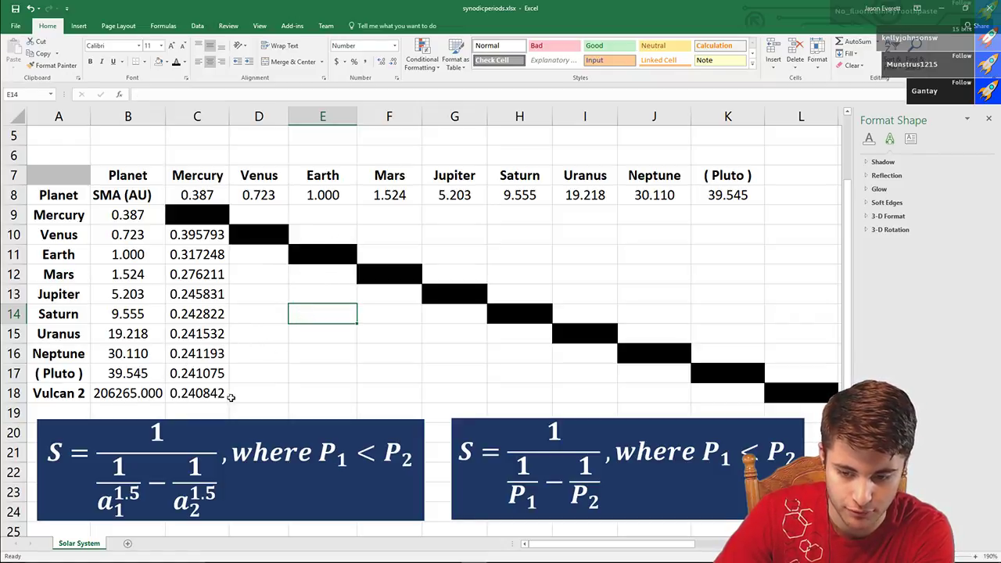
- Clear the Vulcan 2 entries in A18:C18 and remove the black fill from L18
drag(232, 396, 21, 395)
key(Delete)
click(778, 159)
click(813, 393)
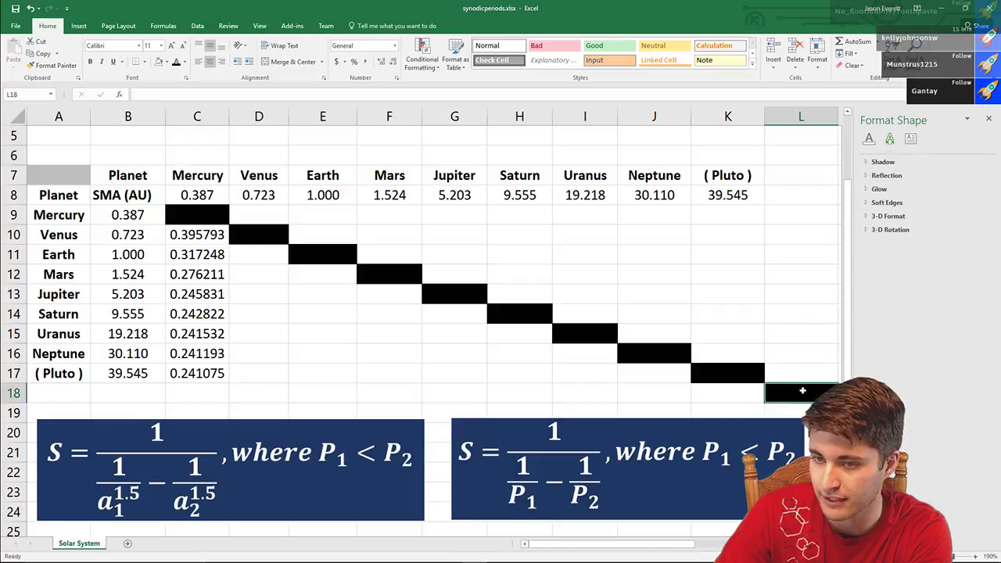
click(159, 62)
click(509, 274)
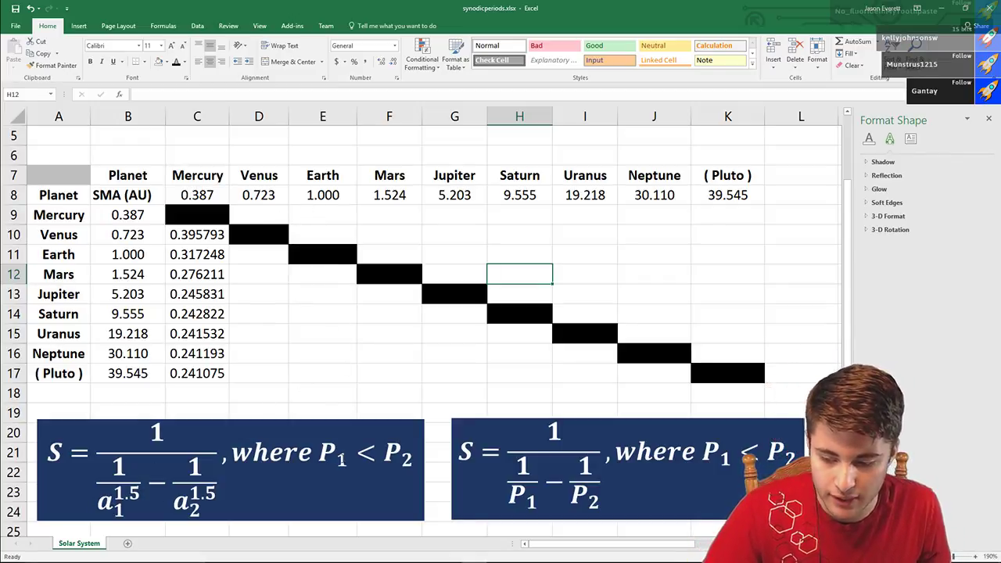
- Replace P with a in the condition of the semi-major axis equation so it reads where a₁ < a₂
double_click(337, 452)
text(a)
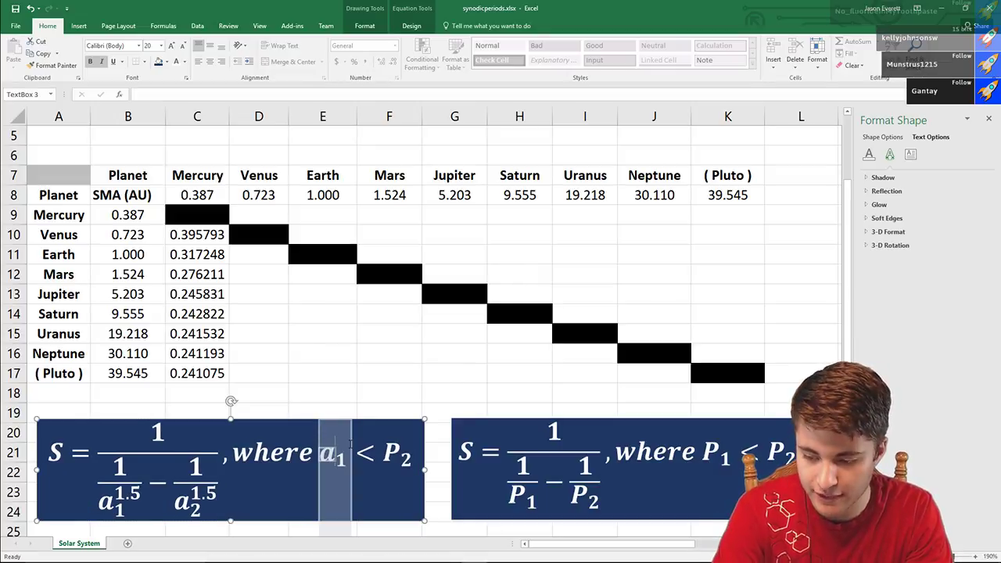
key(Right)
key(Right)
key(Right)
key(shift+Right)
text(a)
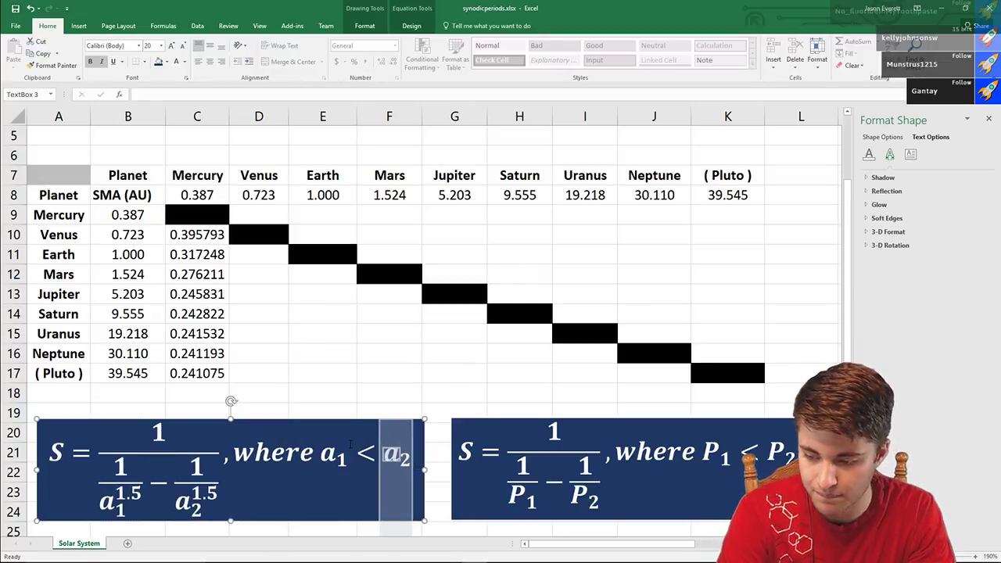
click(322, 353)
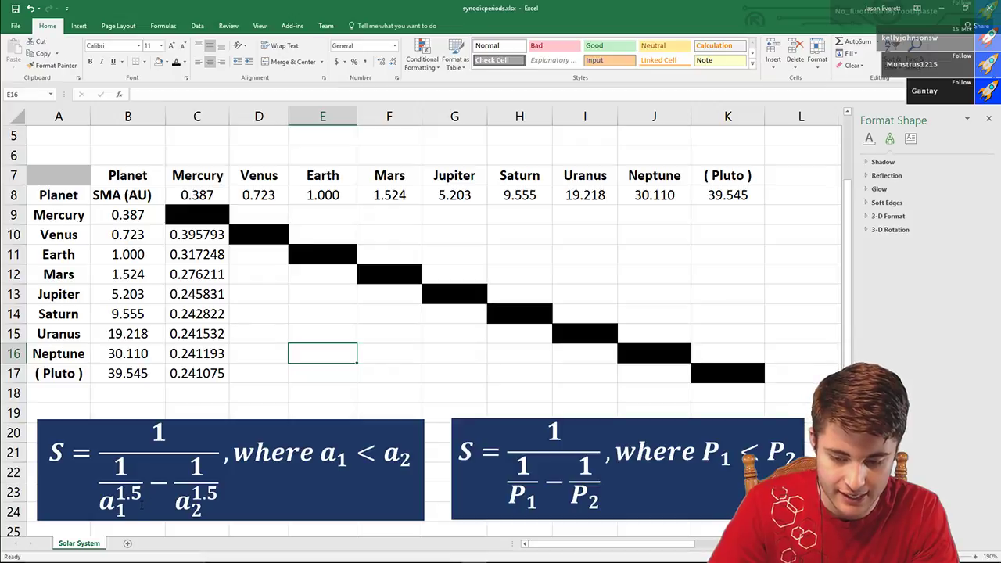
- Compare Venus's semi-major axis in D8 with Mercury's in B9 for the blank cell D9
click(329, 297)
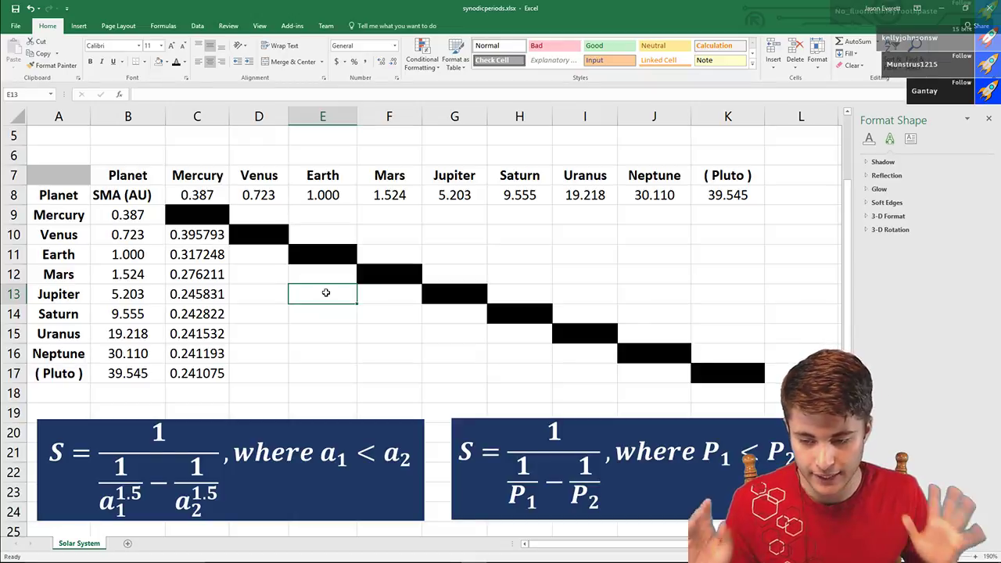
key(Left)
key(Up)
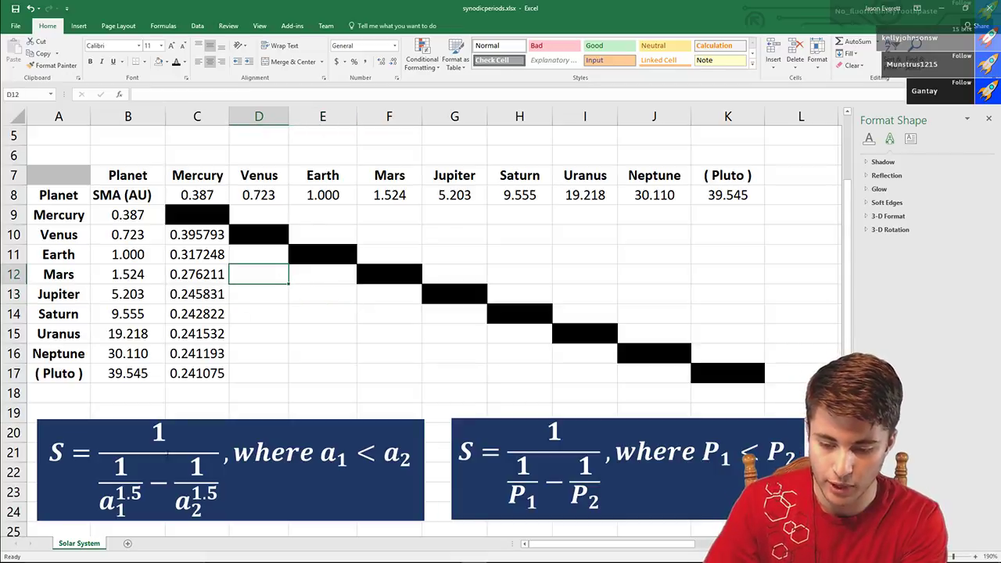
click(249, 200)
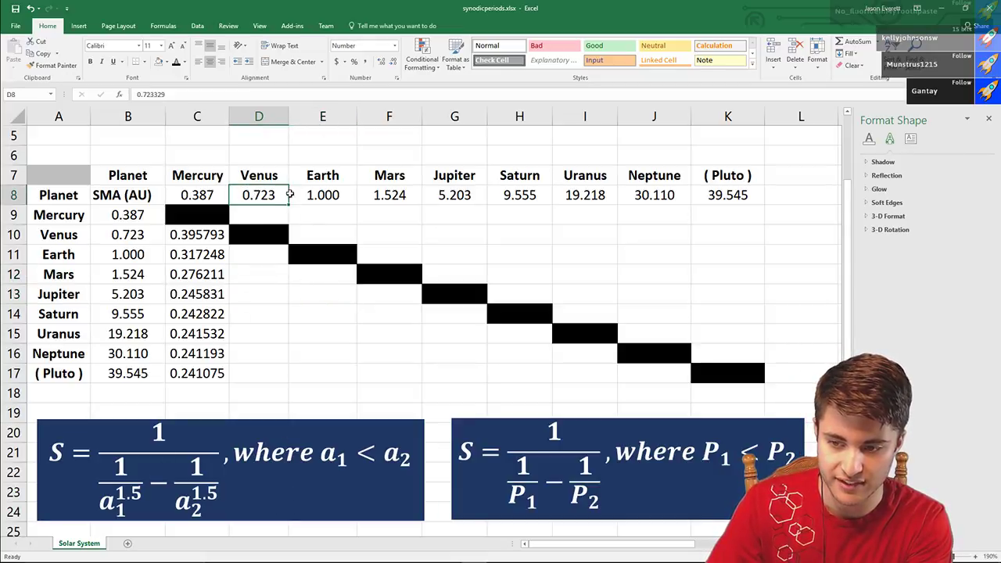
click(261, 209)
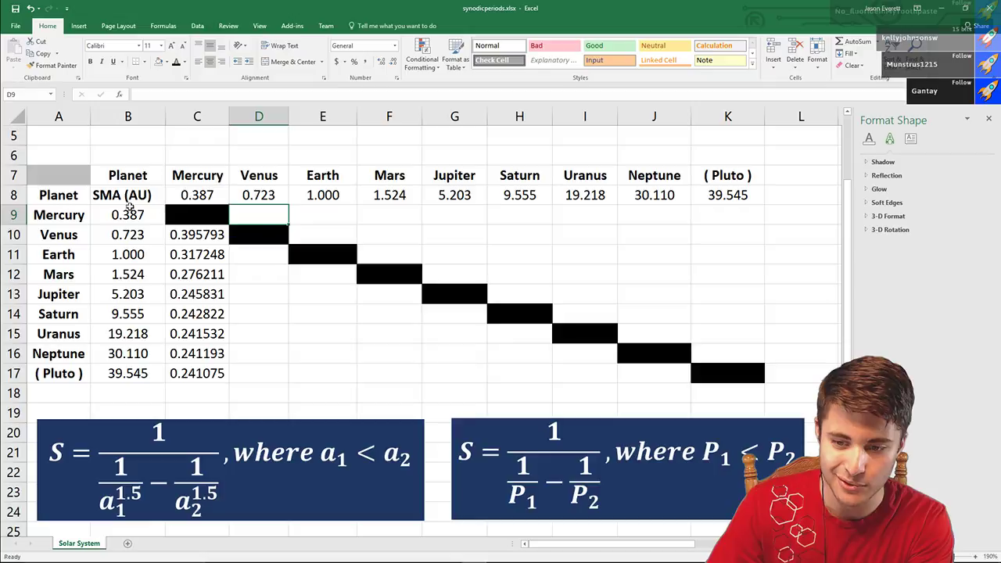
click(125, 216)
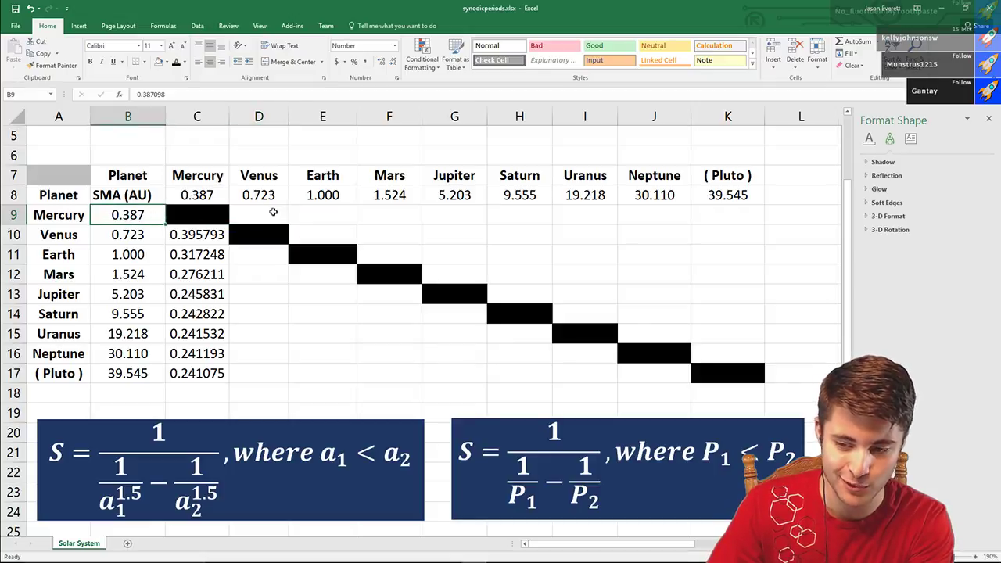
- Copy the Mercury–Earth synodic period formula from C11 into D11 for the Venus–Earth pair
click(250, 261)
click(218, 255)
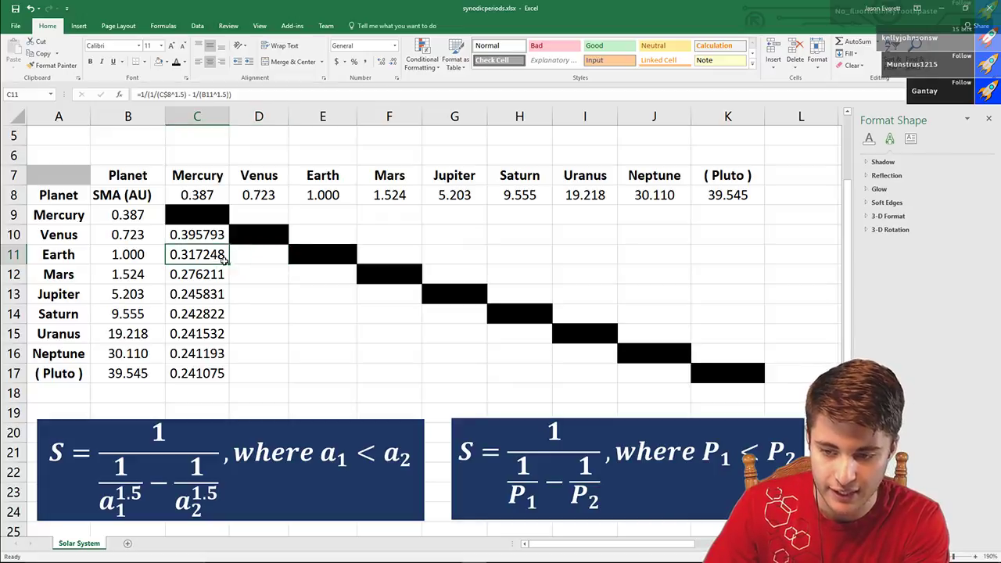
key(ctrl+c)
click(265, 254)
key(ctrl+v)
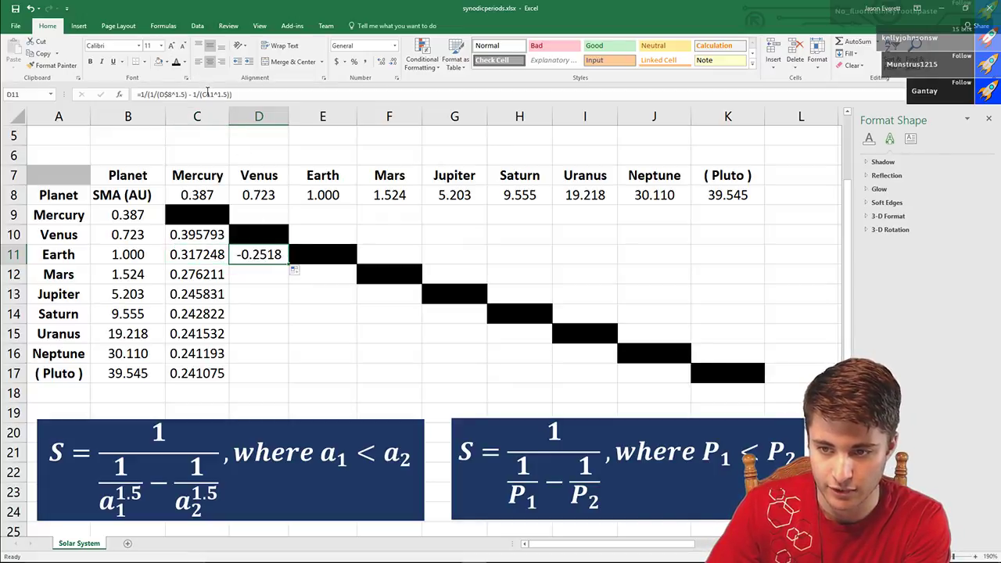
- Change the second reference in D11's formula to $B11 and fill the formula down the Venus column to D17
click(207, 94)
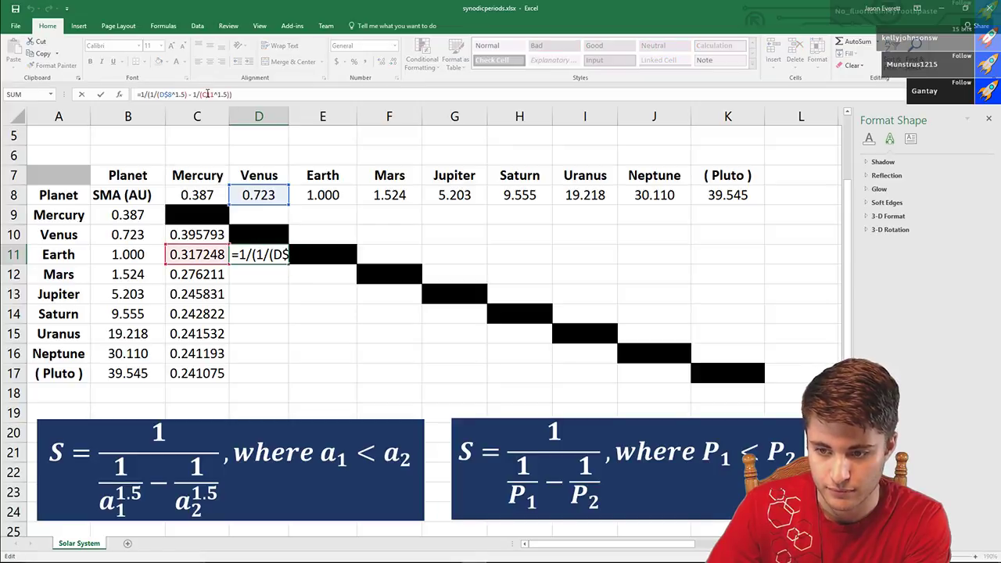
click(158, 253)
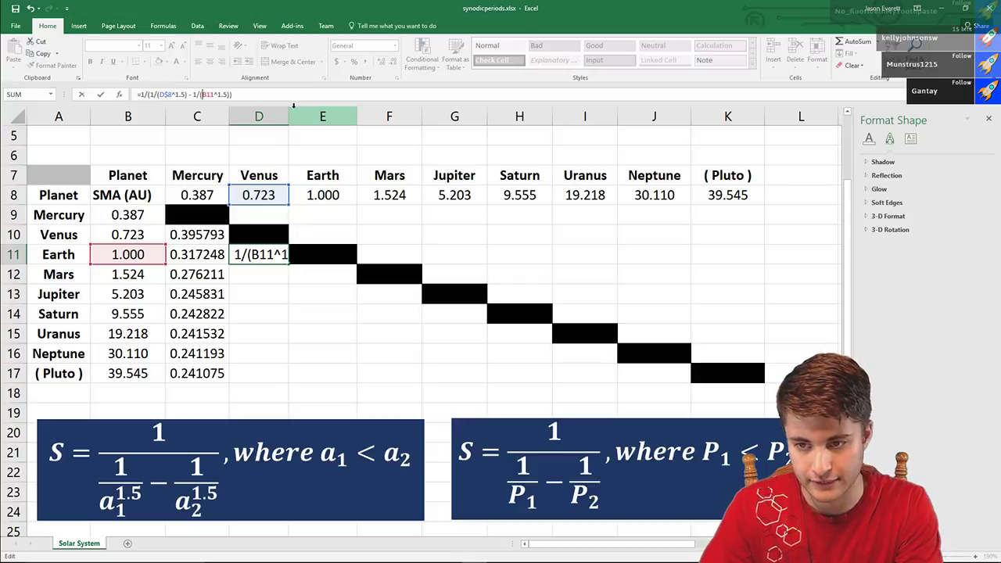
key(Return)
click(270, 254)
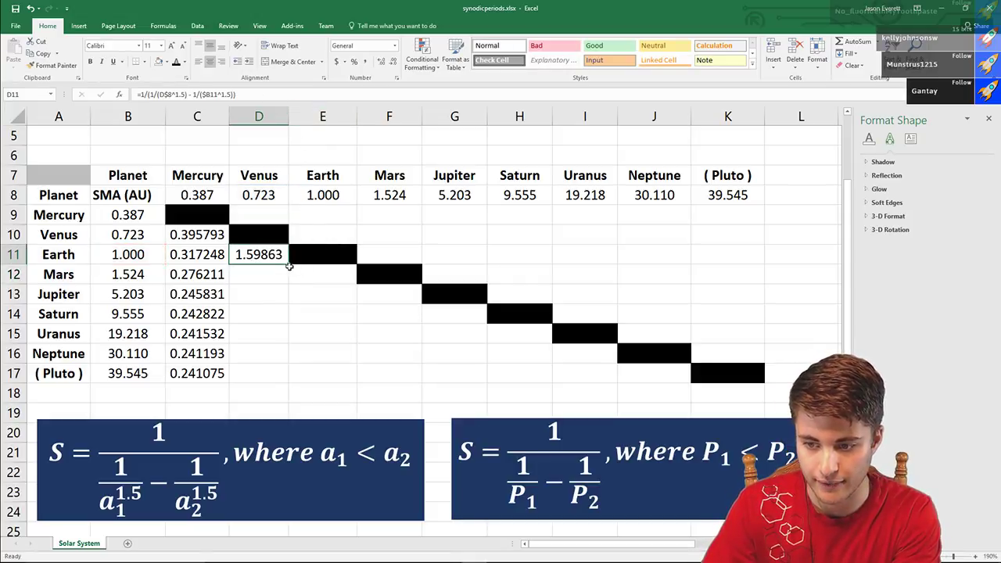
drag(288, 265, 294, 367)
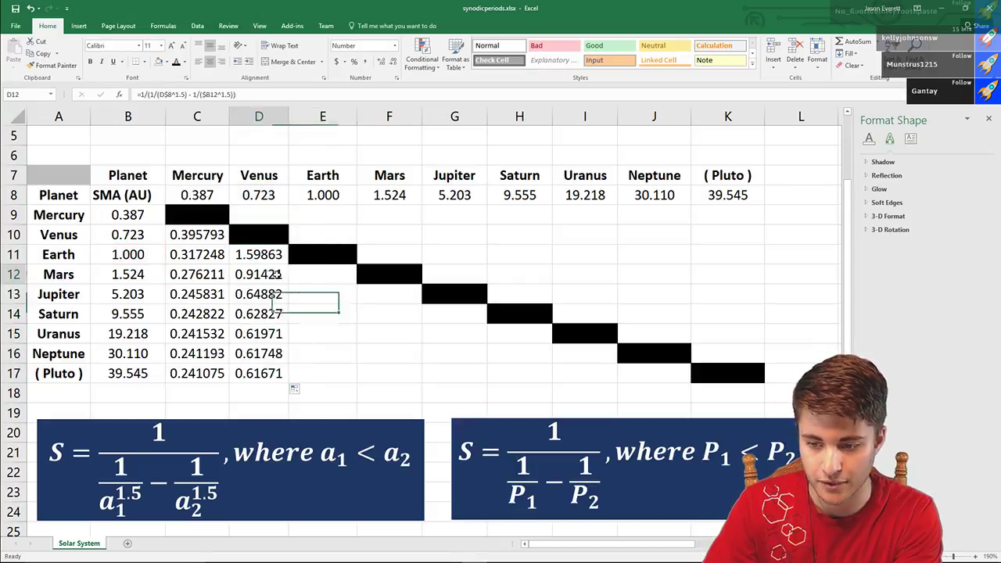
- Extend the synodic period formula from D12 into the Earth column and fill it down through E12:E17
click(286, 278)
drag(288, 284, 357, 382)
click(348, 278)
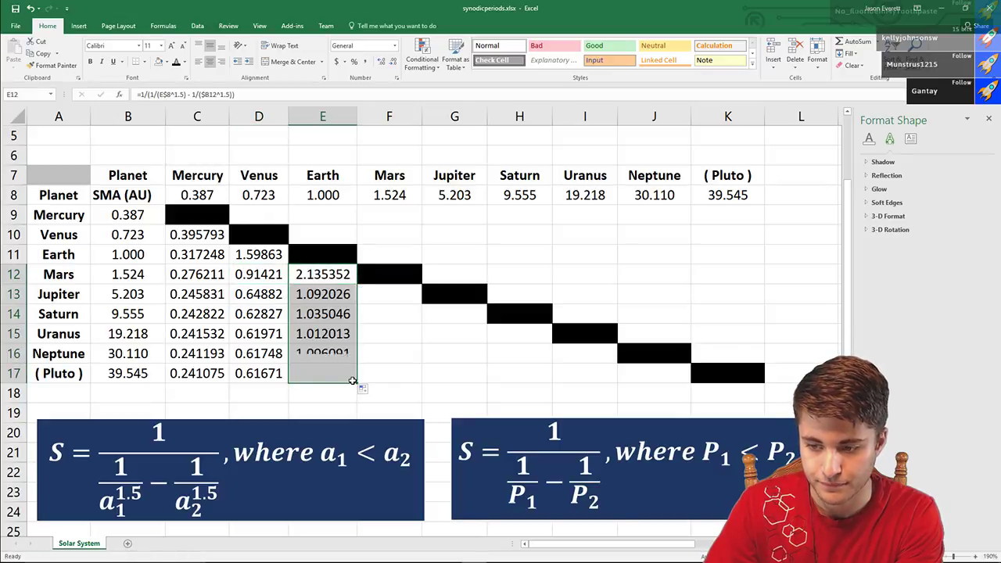
click(337, 216)
click(325, 277)
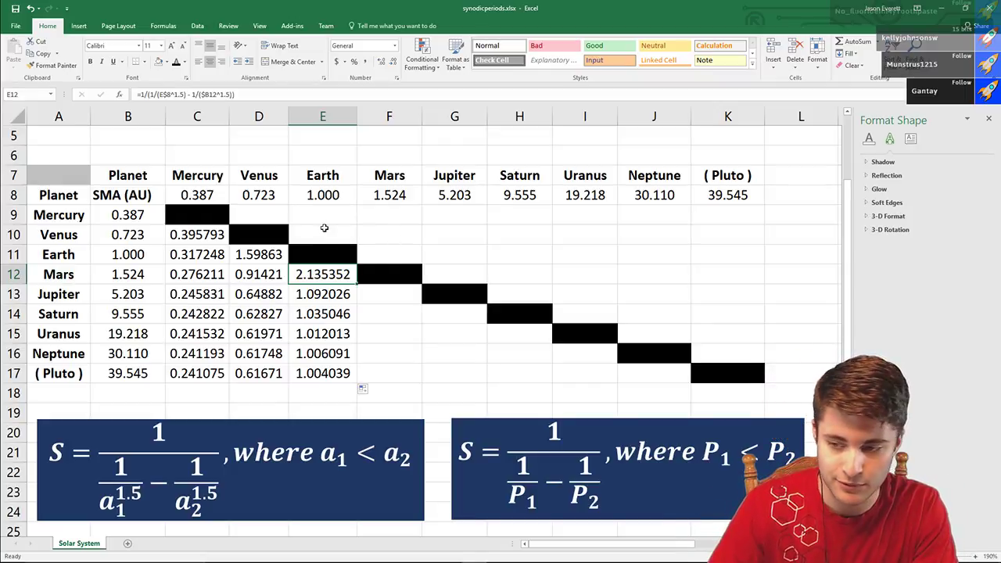
- Extend the formula from E13 into the Mars column and fill it down through F13:F17
click(331, 294)
drag(356, 303, 423, 383)
click(407, 299)
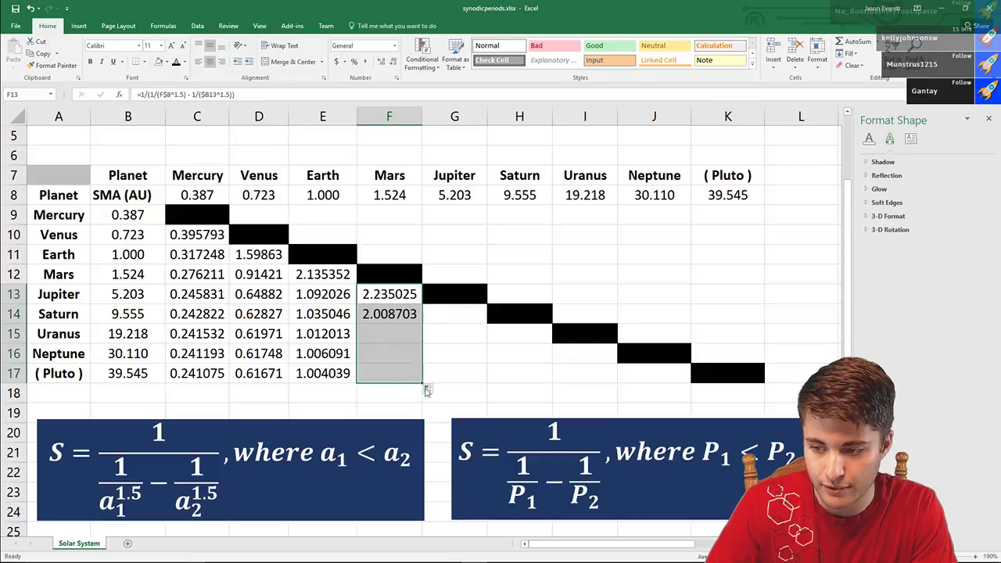
click(458, 261)
- Extend the formula from F14 into the Jupiter column at G14 and fill it down to G17
click(396, 309)
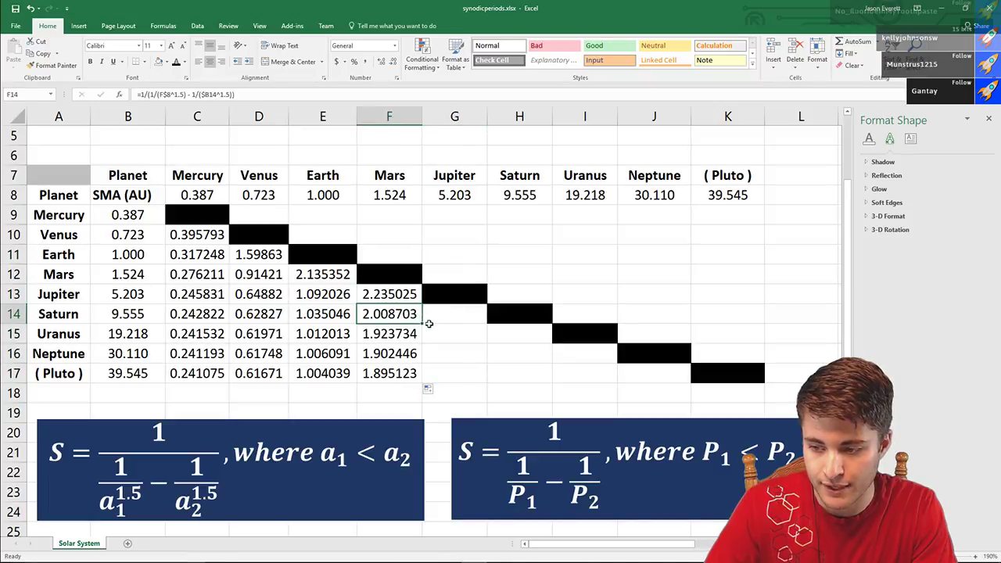
drag(422, 327, 458, 312)
click(493, 286)
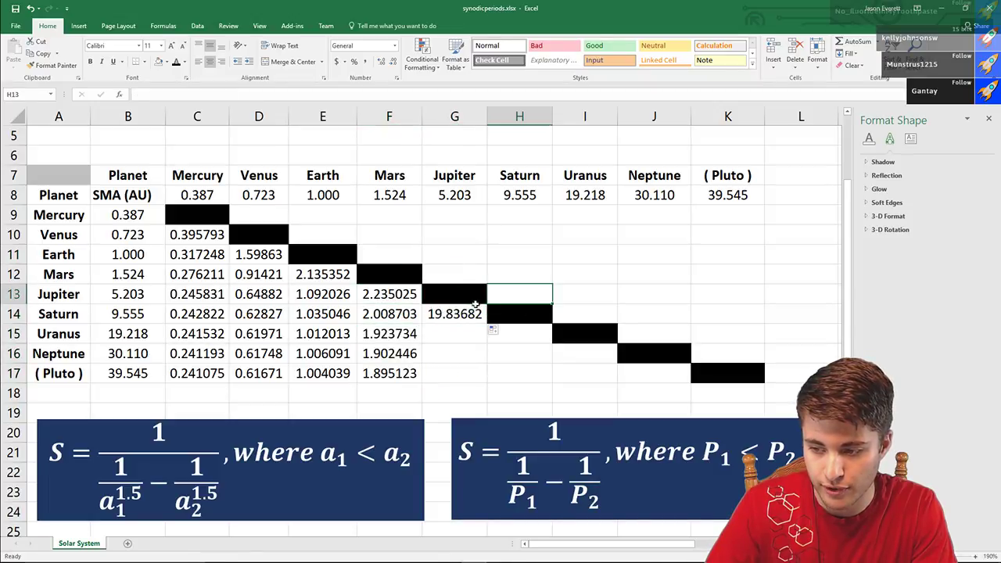
click(462, 315)
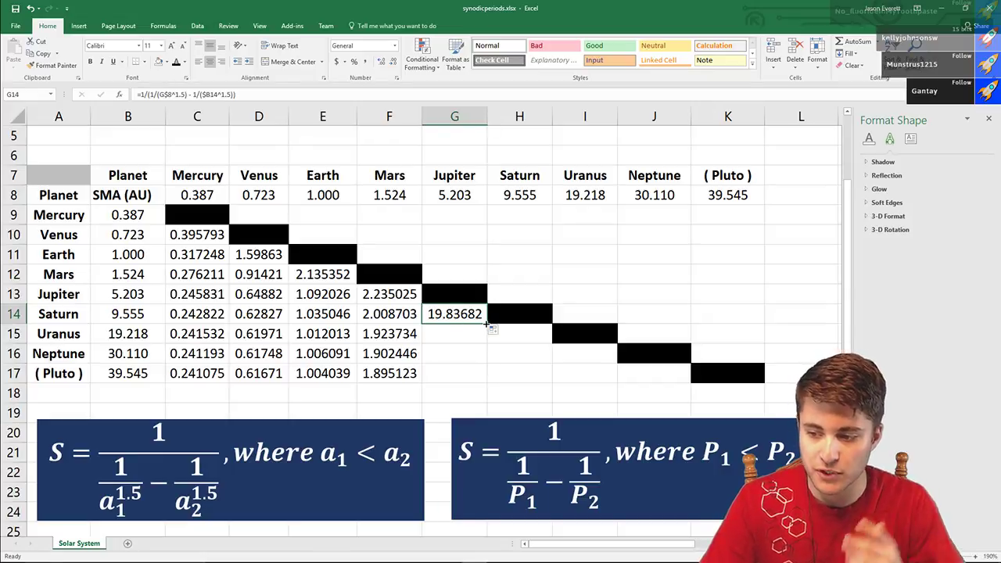
drag(485, 328, 488, 383)
click(508, 255)
- Extend the formula from G15 into the Saturn column and fill it down through H15:H17
click(458, 334)
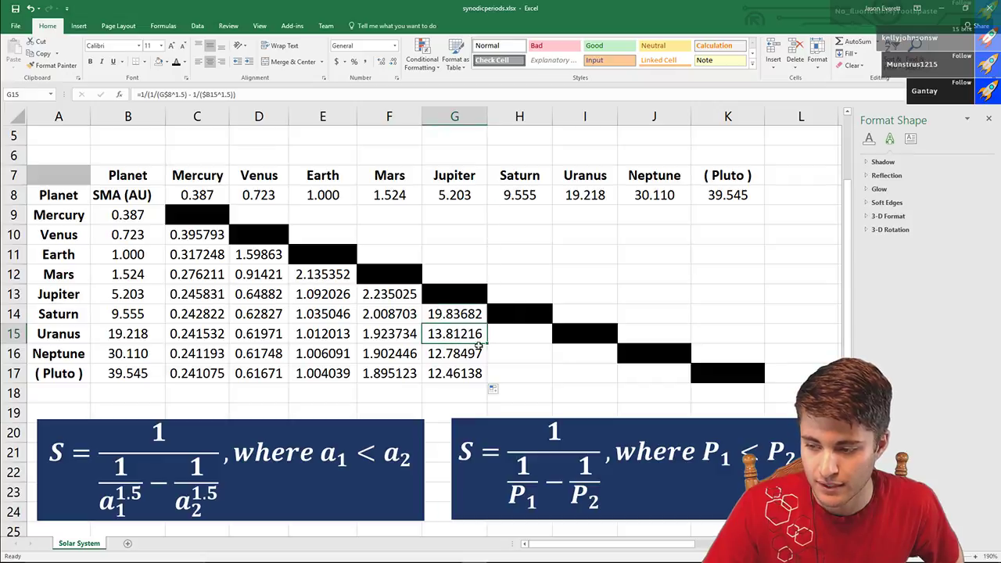
drag(488, 343, 553, 384)
click(540, 336)
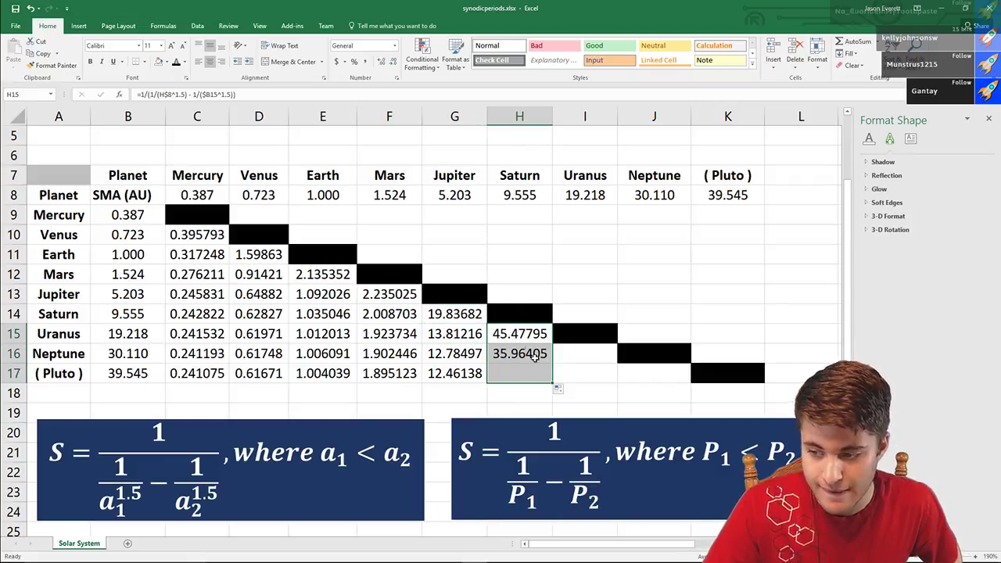
click(531, 359)
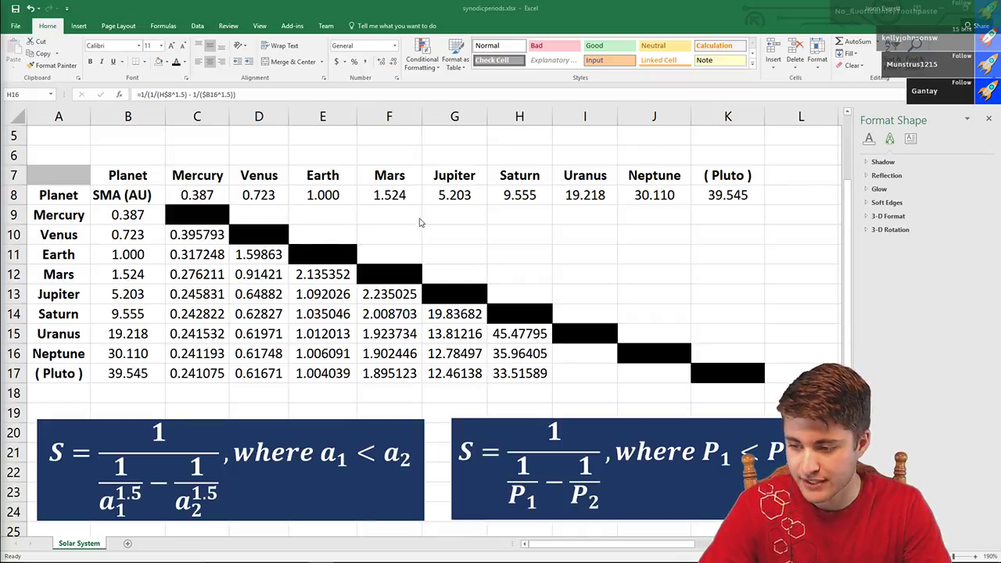
- Extend the formula from H16 into the Uranus column at I16 and fill it down to I17
click(546, 357)
drag(551, 364, 598, 358)
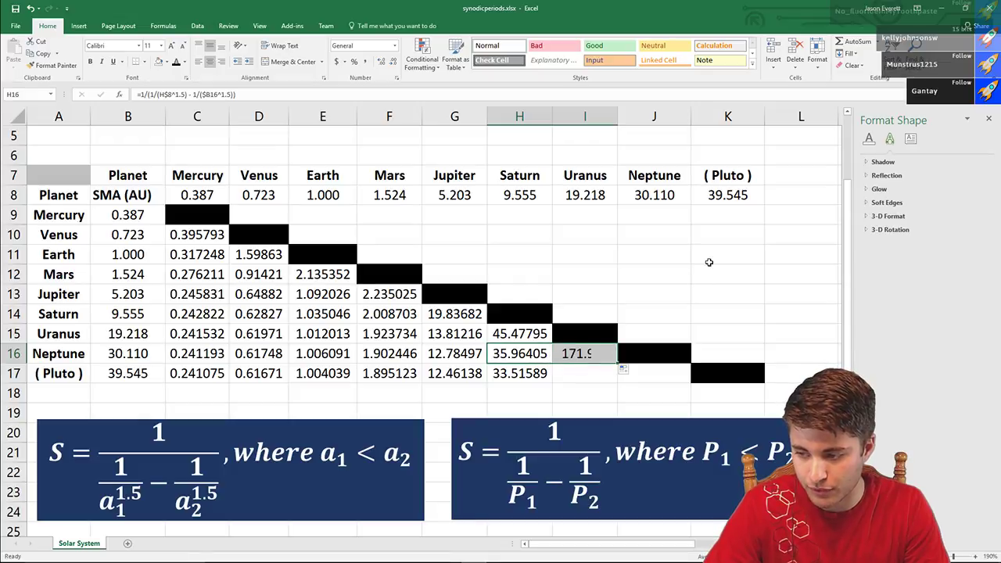
click(706, 259)
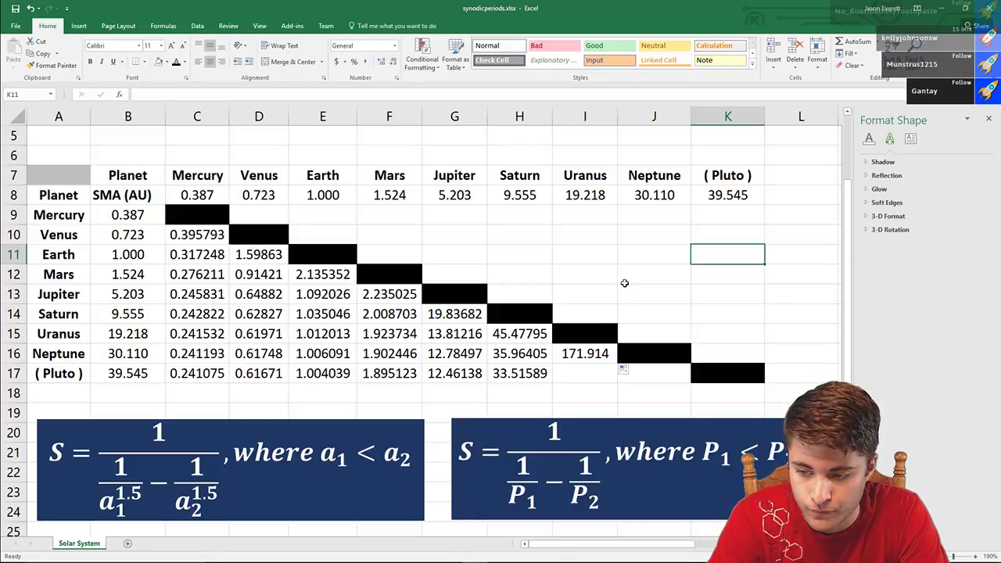
click(613, 360)
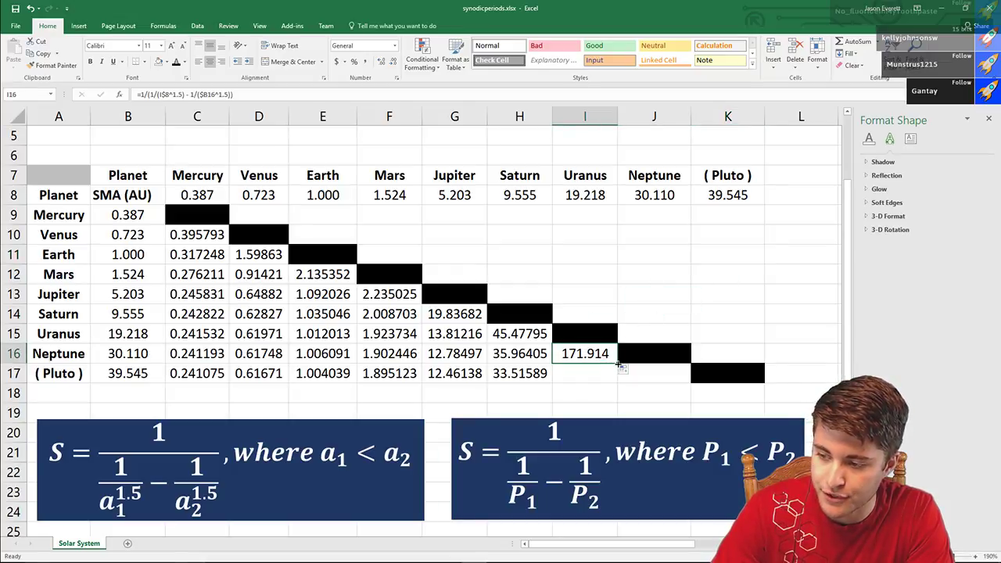
drag(616, 365, 617, 380)
click(634, 325)
- Extend the formula from I17 into J17 for the Neptune–Pluto synodic period
click(606, 374)
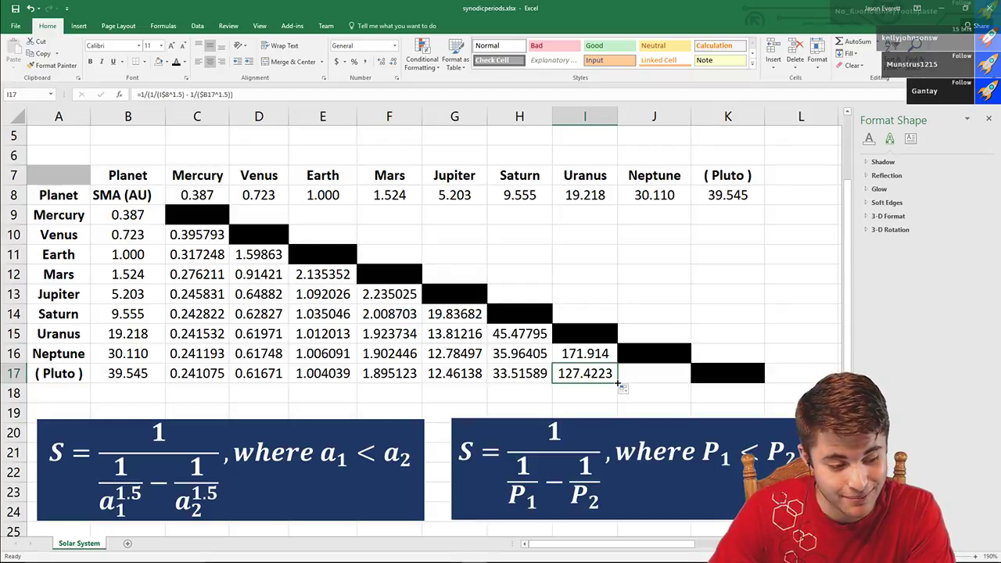
drag(617, 384, 687, 377)
click(726, 254)
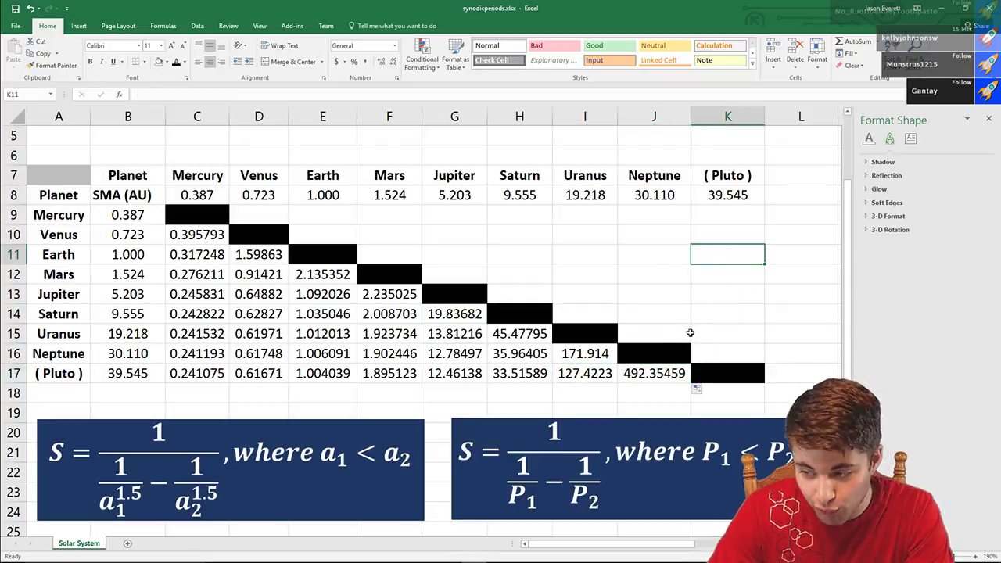
click(661, 373)
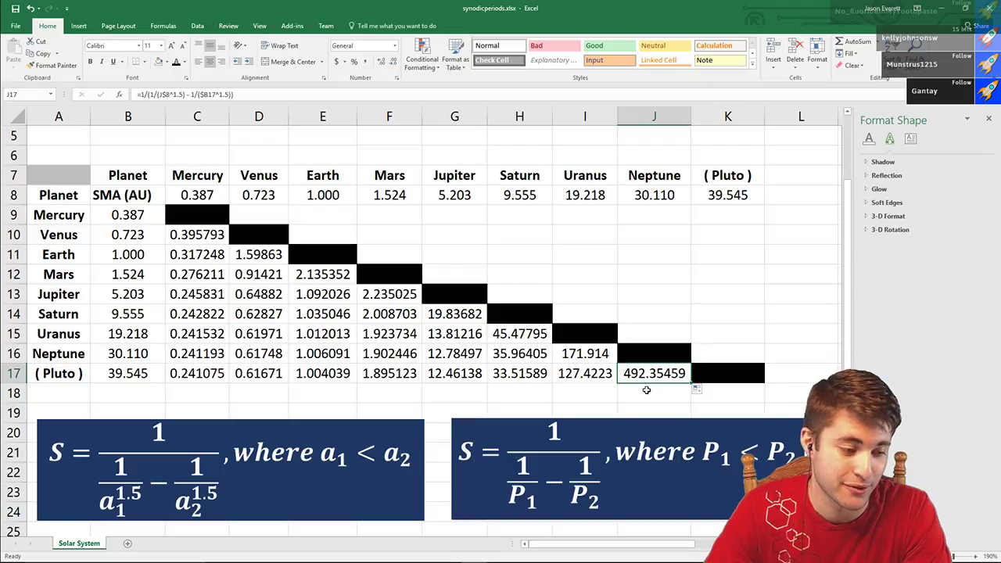
- Divide the Neptune–Pluto synodic period in J17 by 35 in cell J18 and delete that trial calculation
click(646, 390)
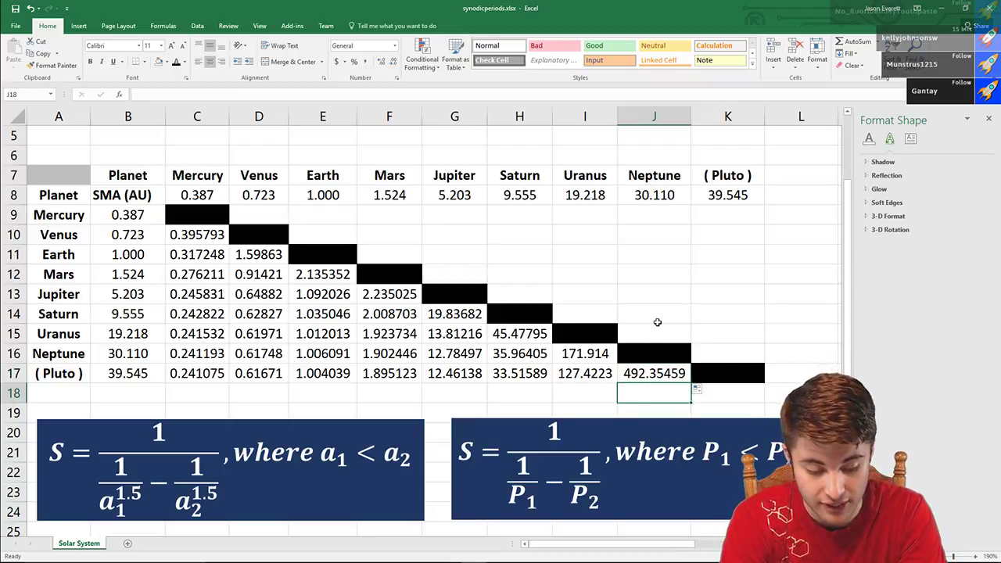
text(=)
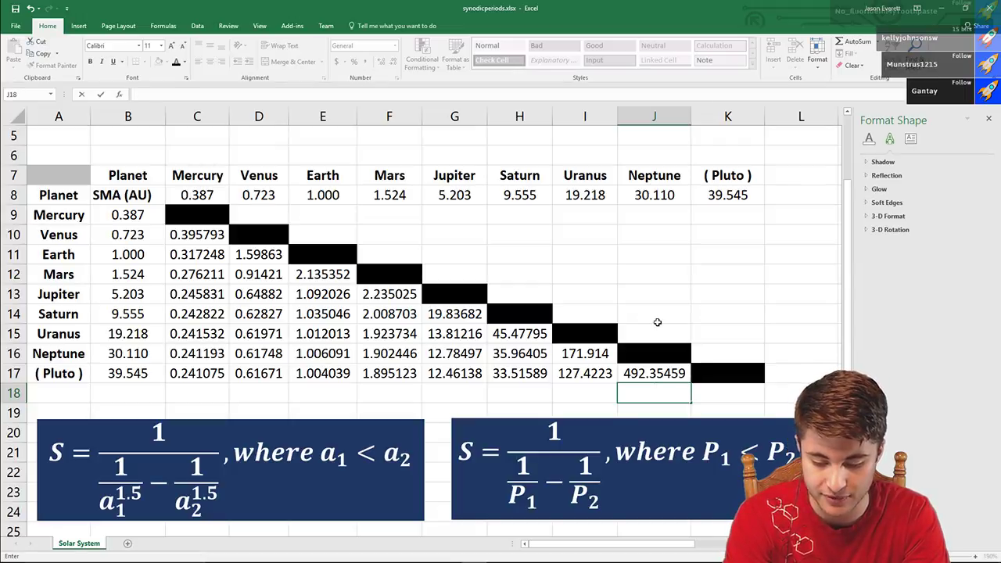
key(Up)
text(/)
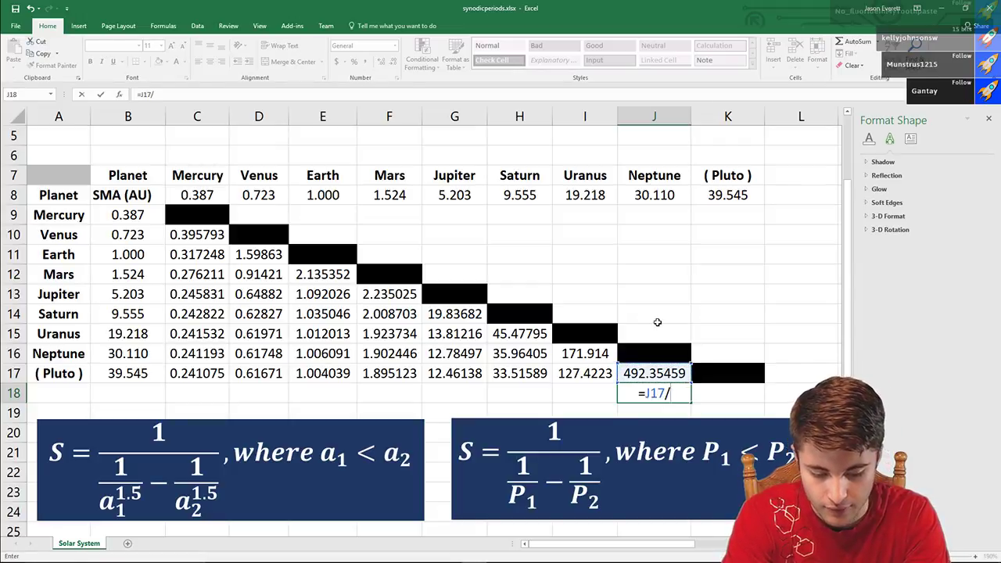
text(35)
key(Return)
key(Up)
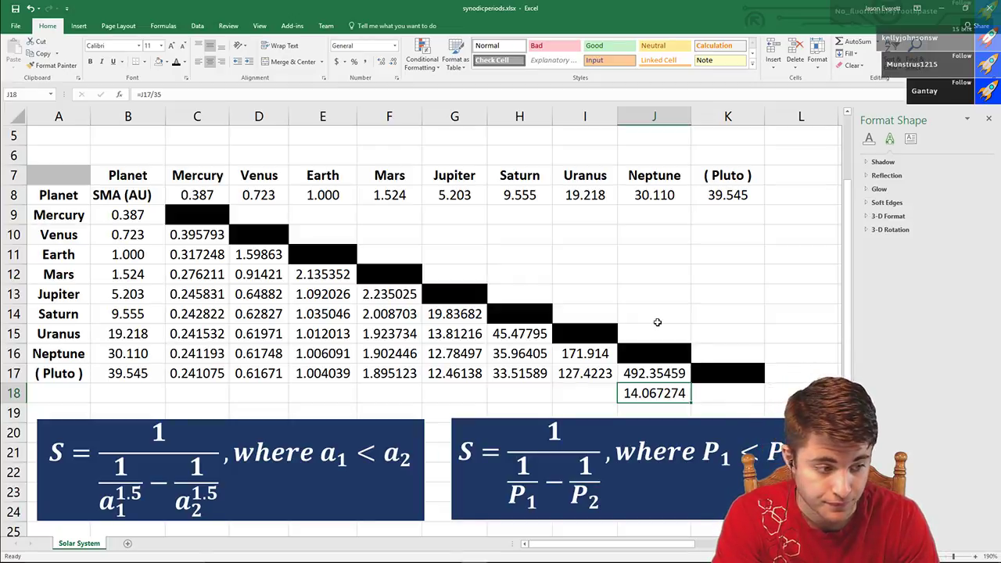
key(Delete)
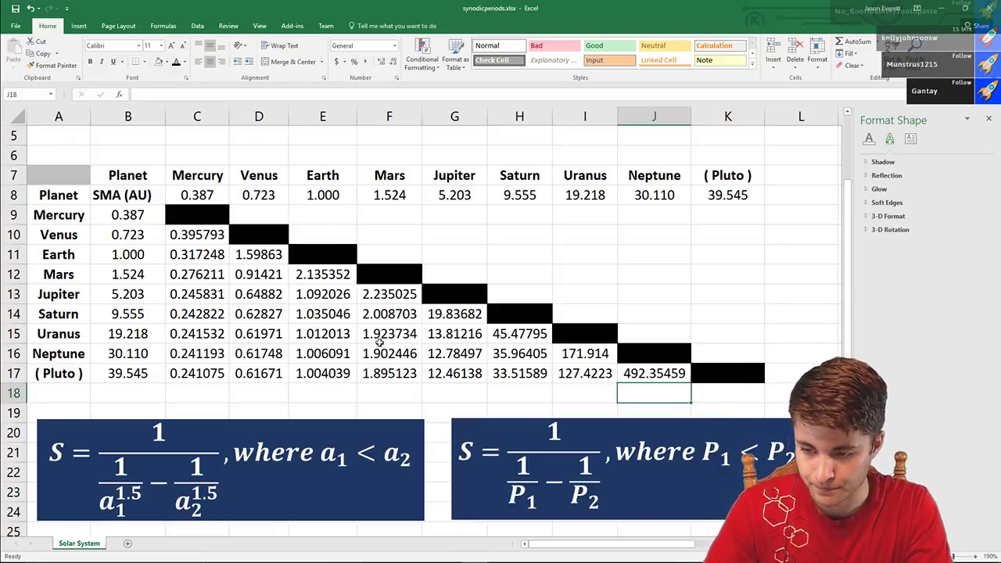
- Examine the Earth column's synodic periods, the Neptune–Pluto value in J17 and the blank cells above the black diagonal
click(317, 333)
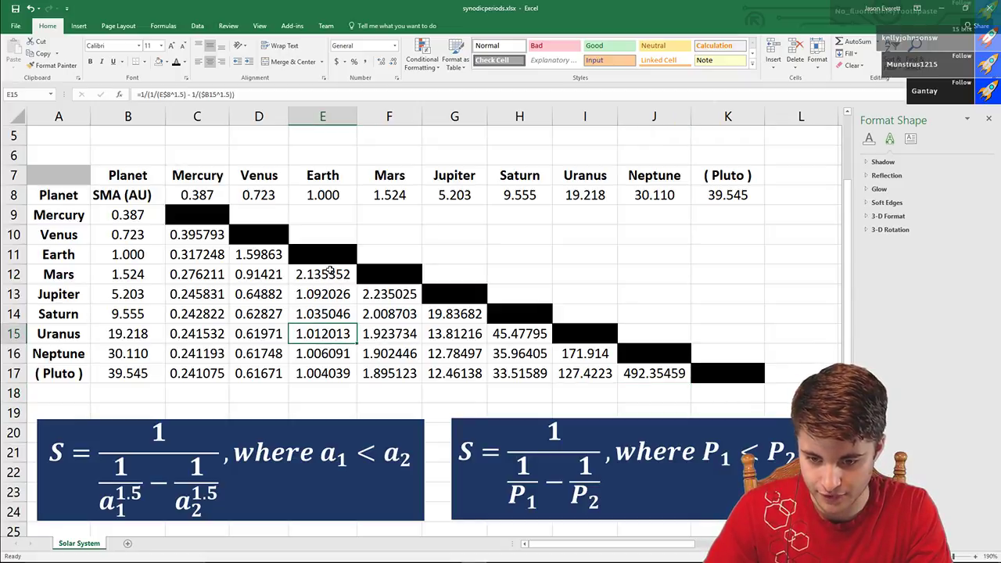
click(329, 270)
click(361, 231)
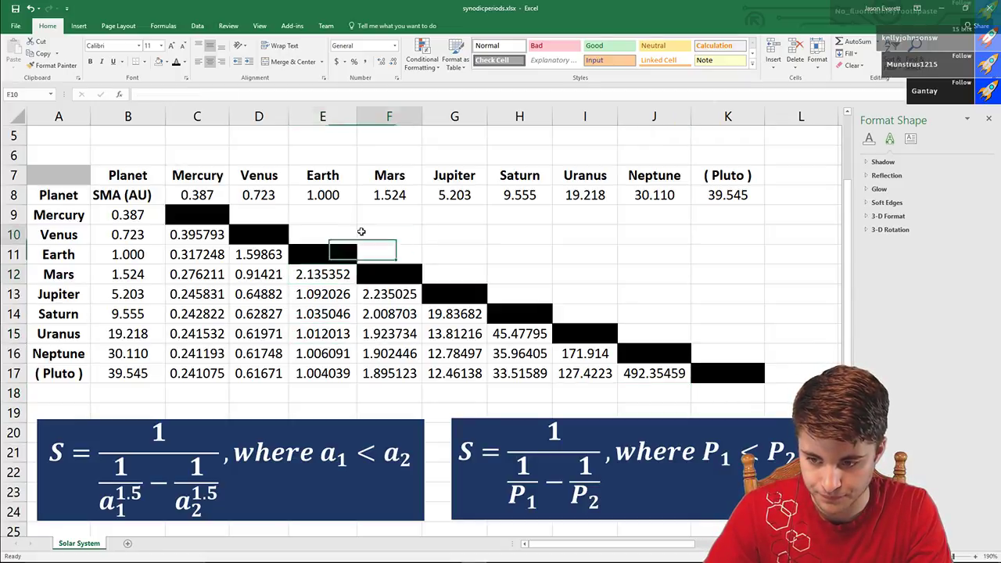
click(336, 228)
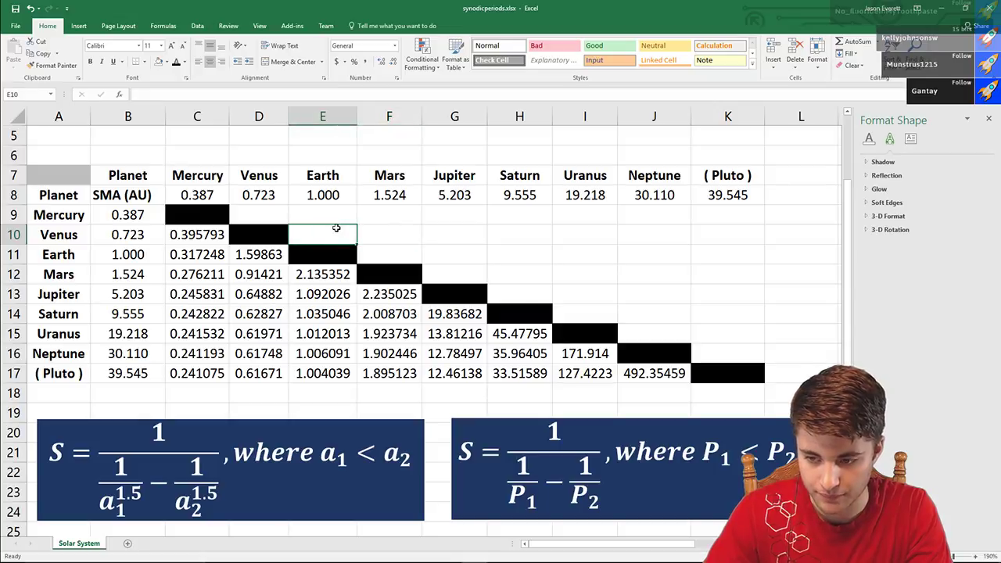
click(565, 274)
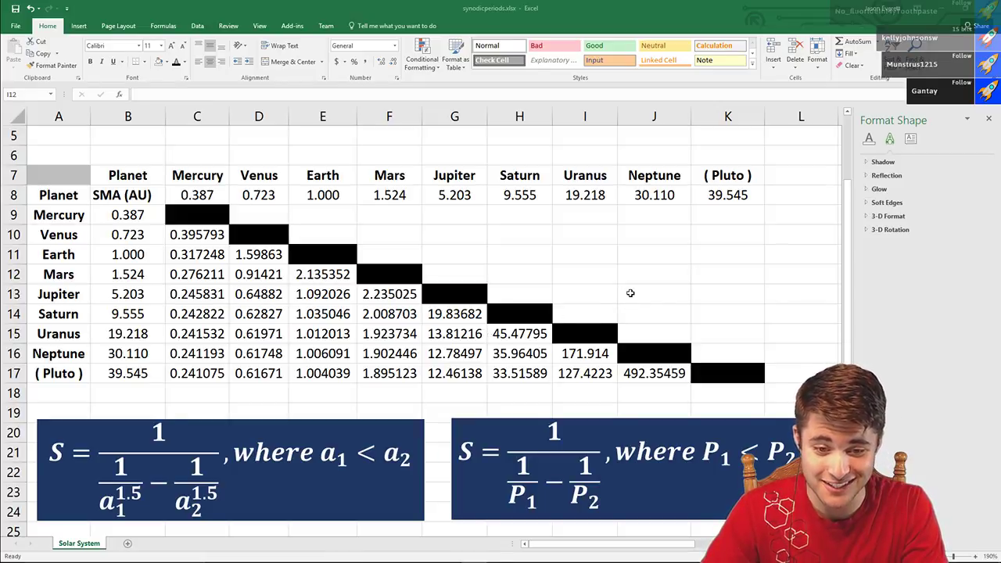
click(670, 374)
click(715, 353)
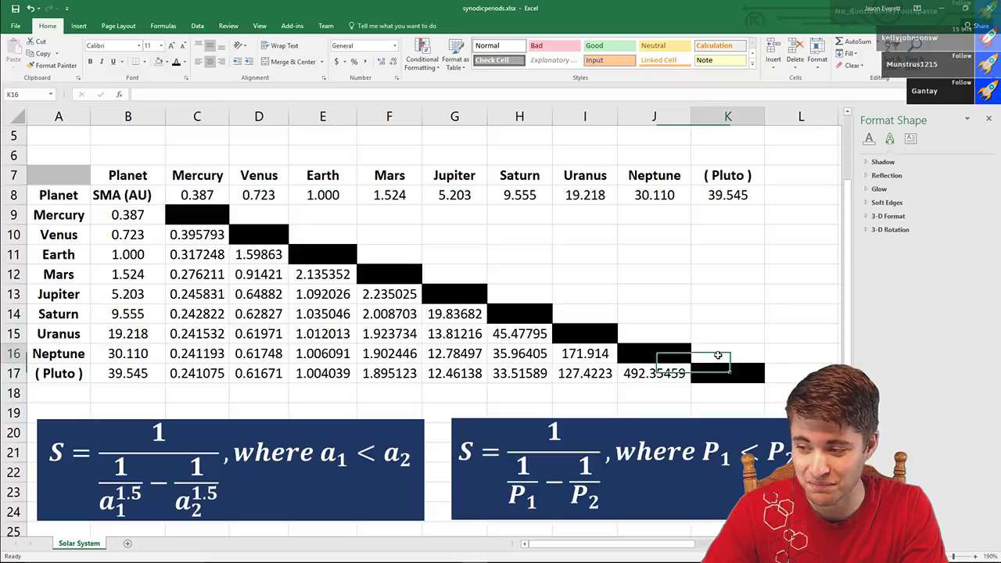
click(645, 374)
drag(646, 373, 669, 382)
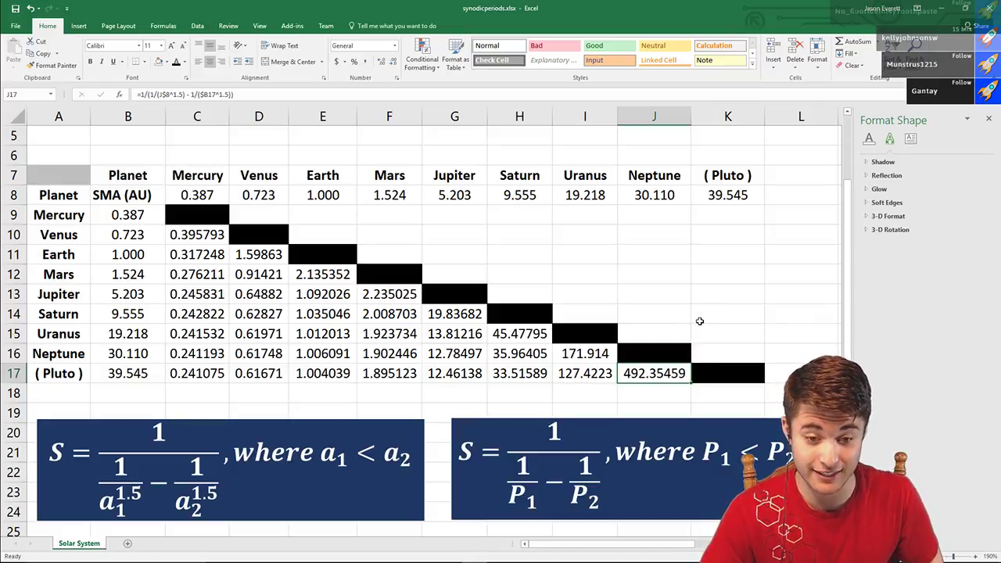
click(534, 287)
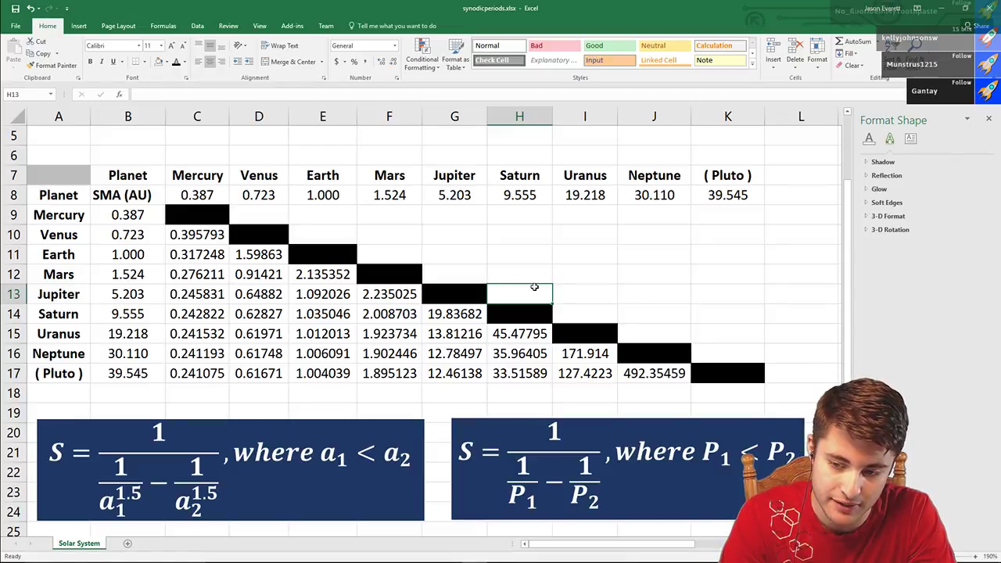
- Copy the Mercury–Venus formula from C10 into D9 above the diagonal
click(266, 212)
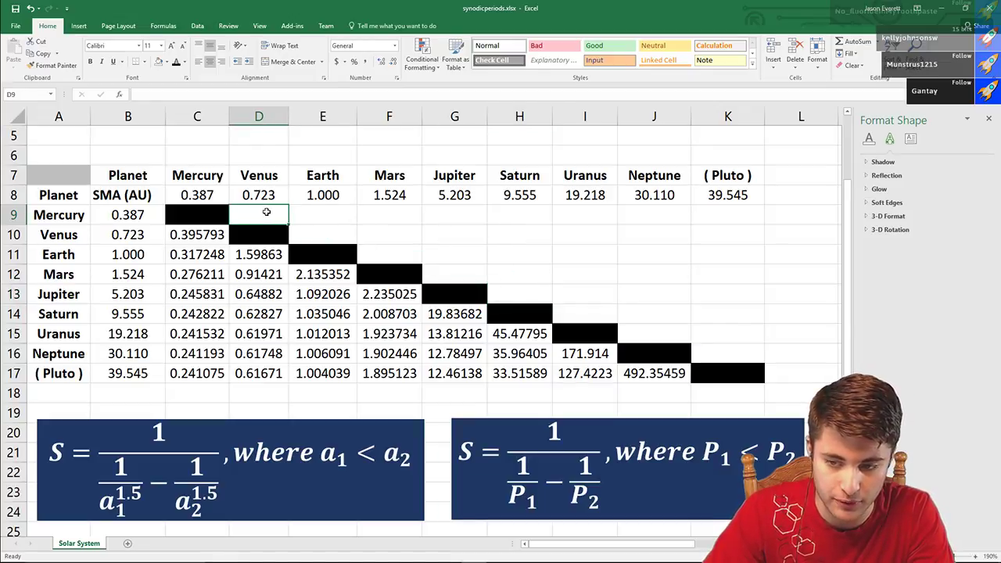
click(204, 232)
key(ctrl+c)
click(255, 212)
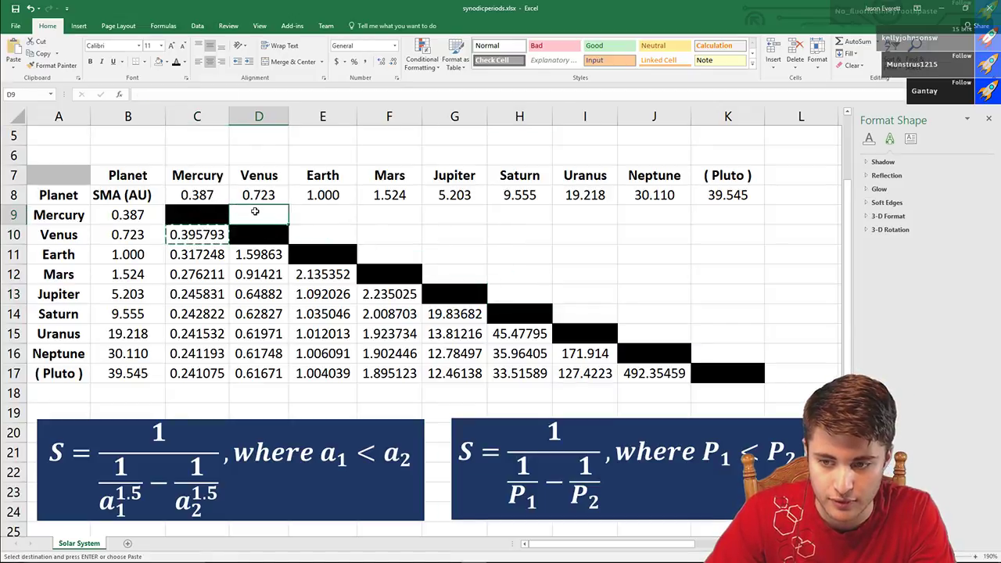
key(ctrl+v)
key(Escape)
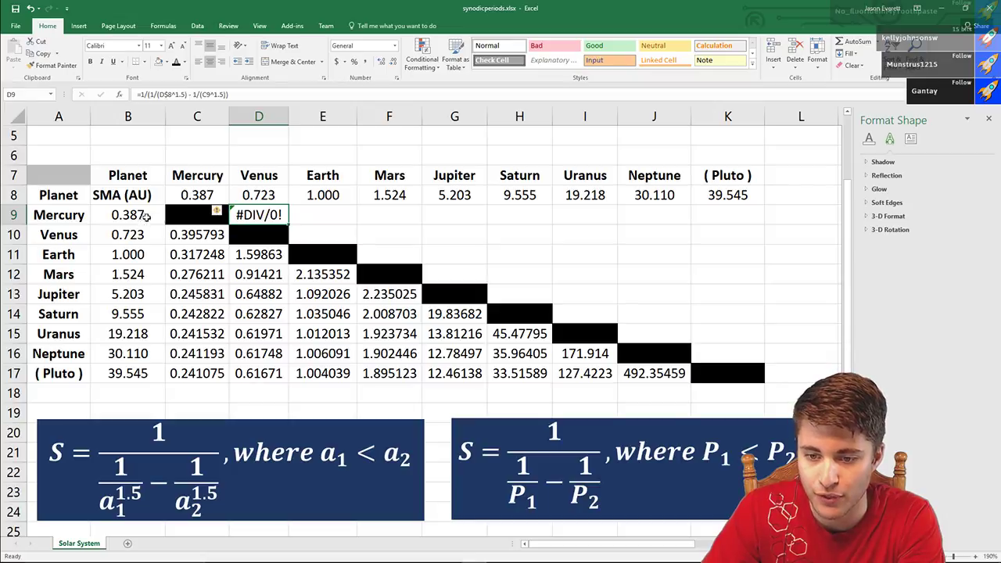
- Rewrite the formula in D9 as =1/(1/(B$9^1.5) - 1/($D8^1.5)), using Mercury's and Venus's semi-major axes
click(168, 95)
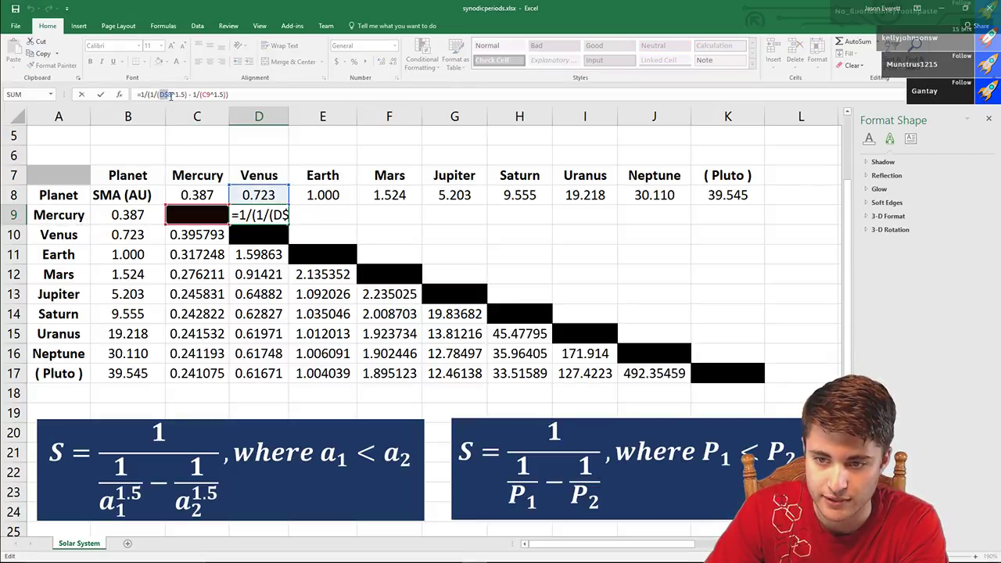
click(127, 213)
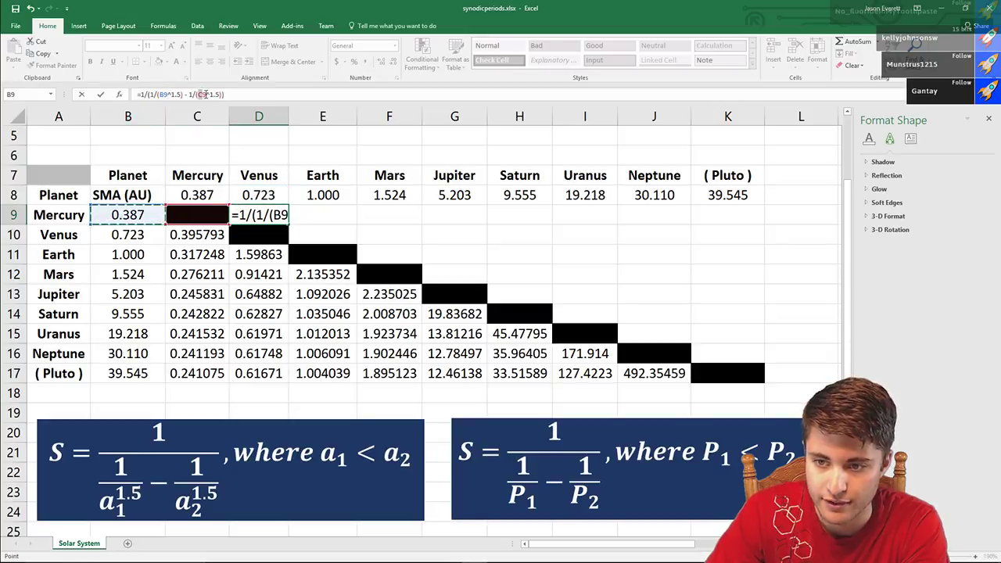
double_click(205, 94)
click(269, 195)
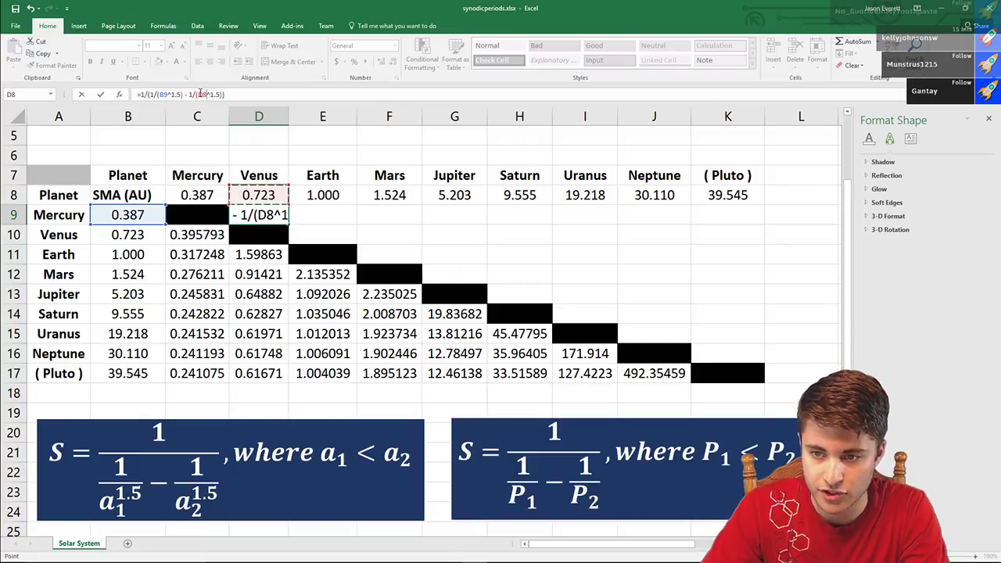
click(201, 94)
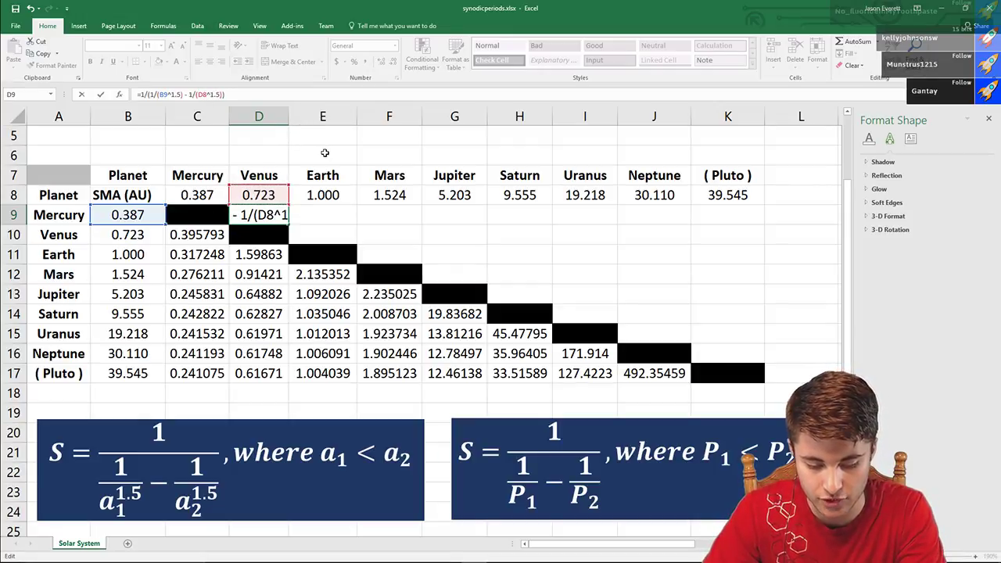
text($)
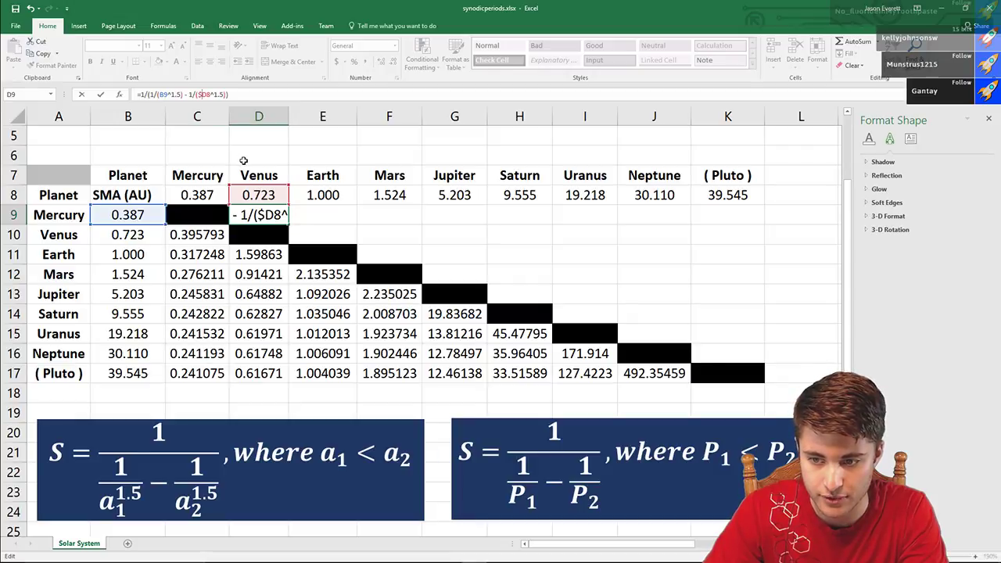
click(162, 94)
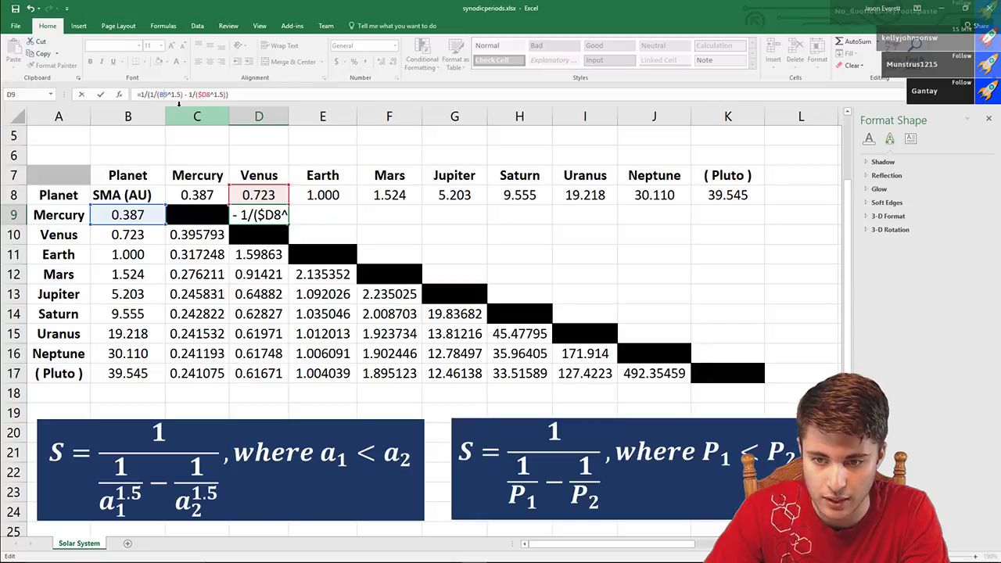
text($)
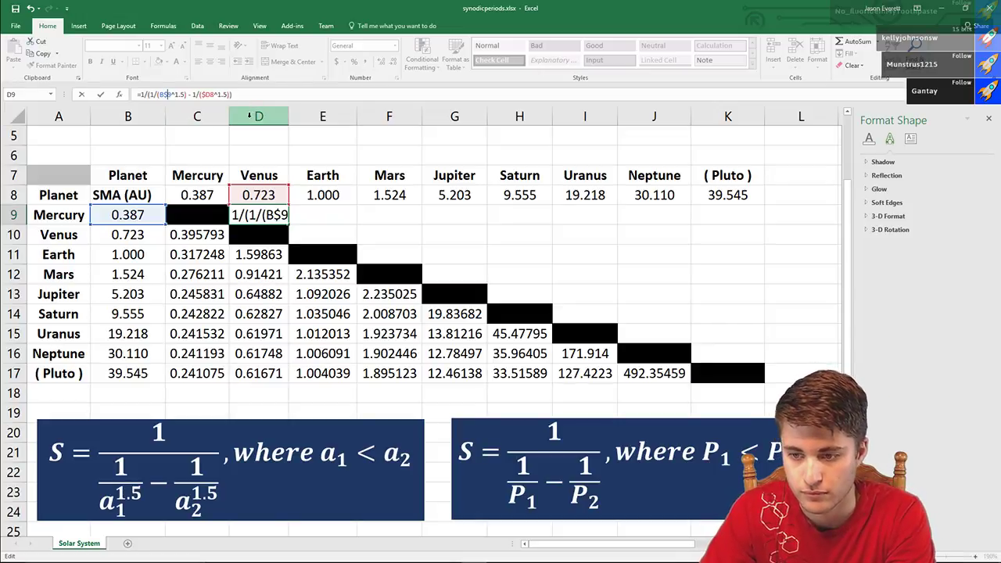
key(Return)
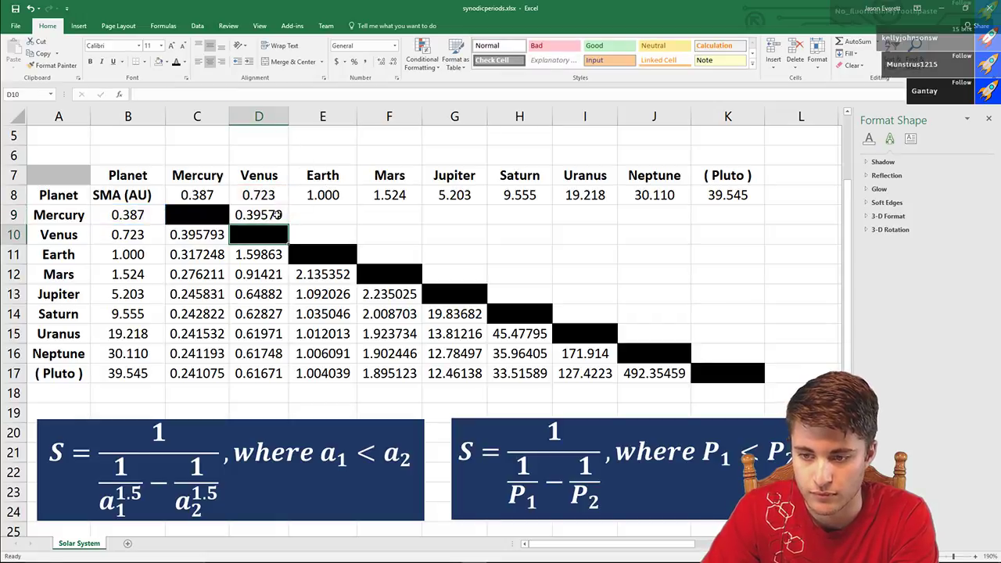
- Try to fill the D9 formula across the Mercury row to K9, and undo the fill
click(277, 215)
drag(795, 246, 734, 217)
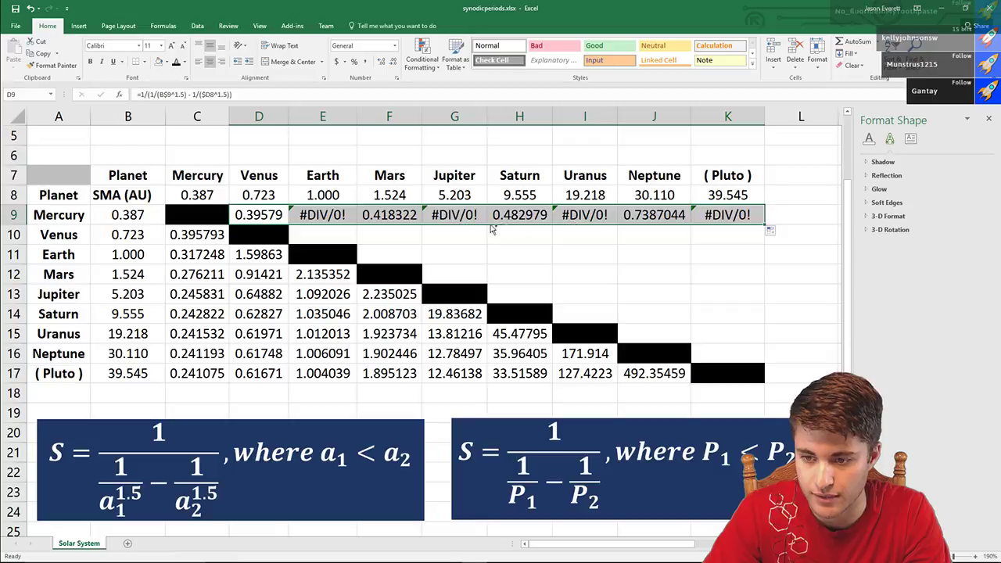
key(ctrl+z)
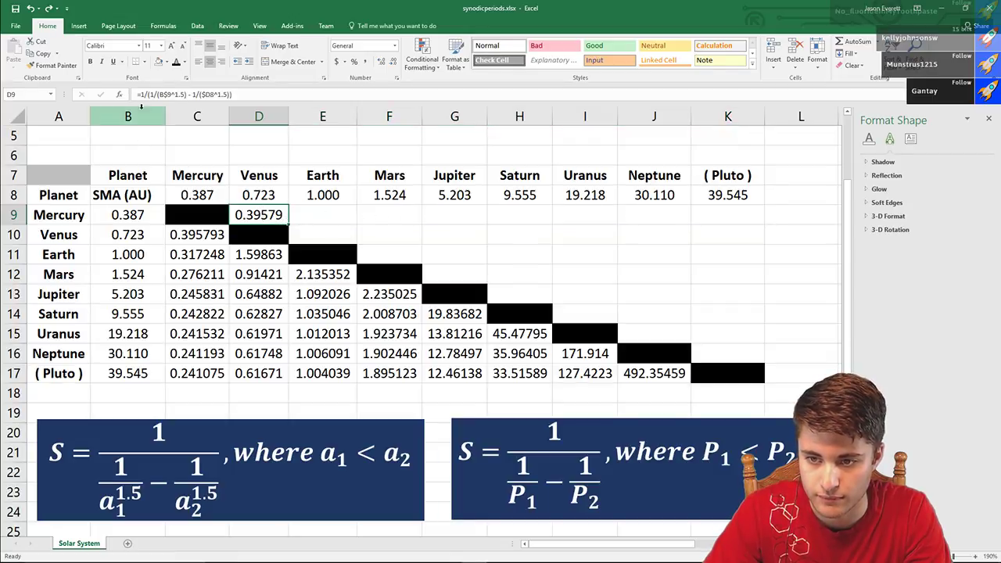
drag(283, 233, 258, 214)
click(258, 214)
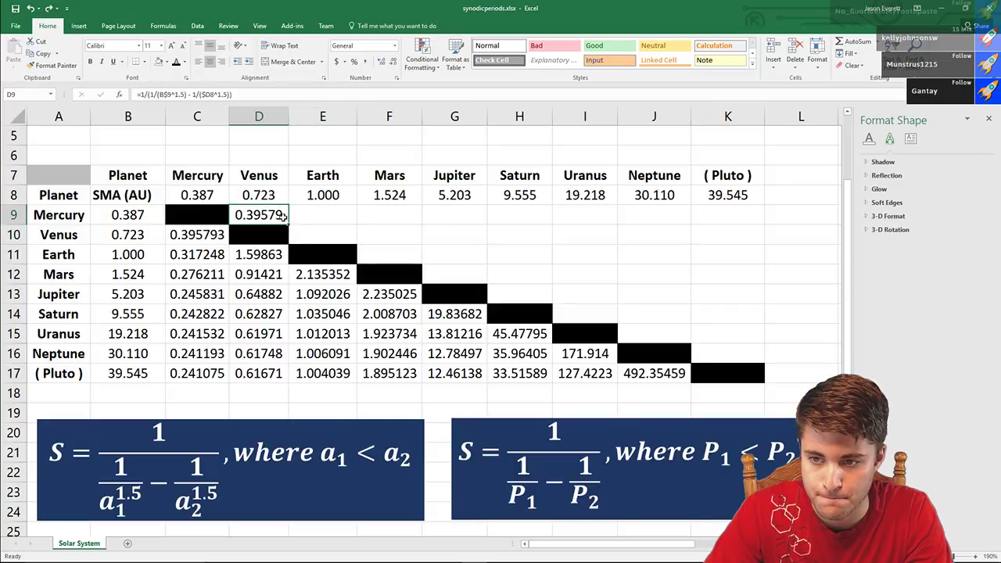
- Correct the anchoring in D9 so the formula reads =1/(1/($B9^1.5) - 1/(D$8^1.5))
click(206, 93)
key(BackSpace)
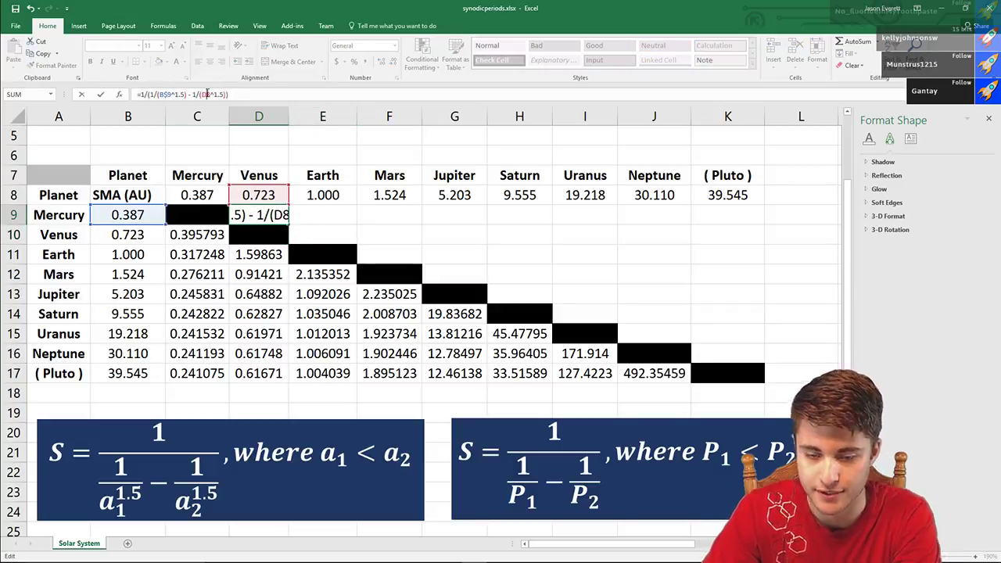
text($)
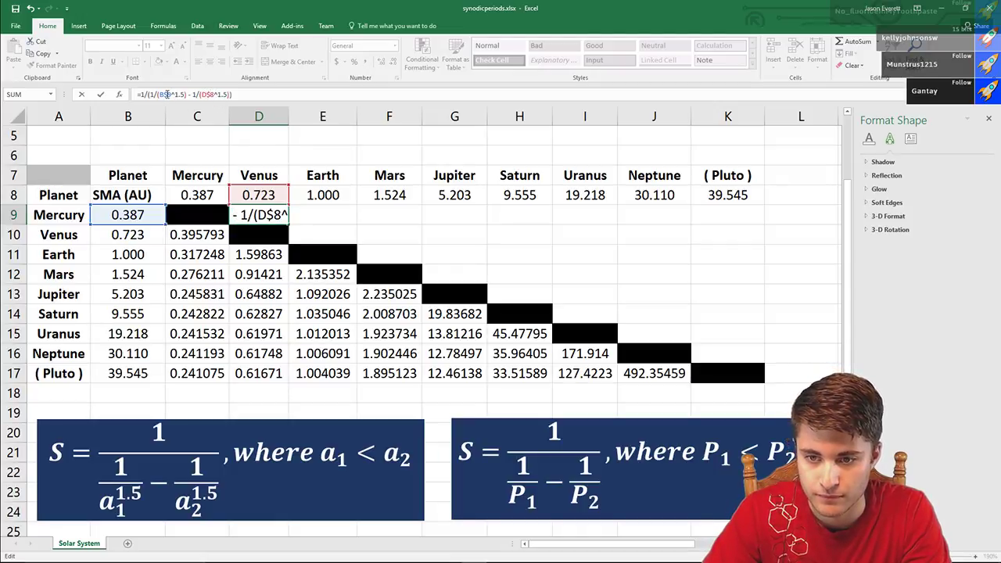
key(Left)
key(Left)
key(Left)
key(Left)
key(Left)
key(Left)
key(Left)
key(Left)
key(Left)
key(Left)
key(Left)
key(Left)
key(Left)
key(Left)
key(BackSpace)
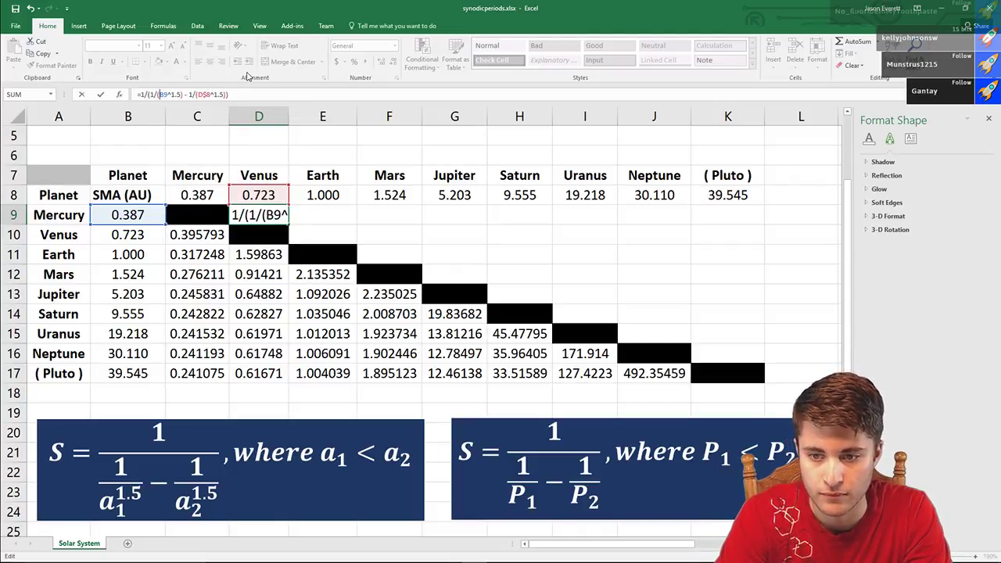
key(Left)
text($)
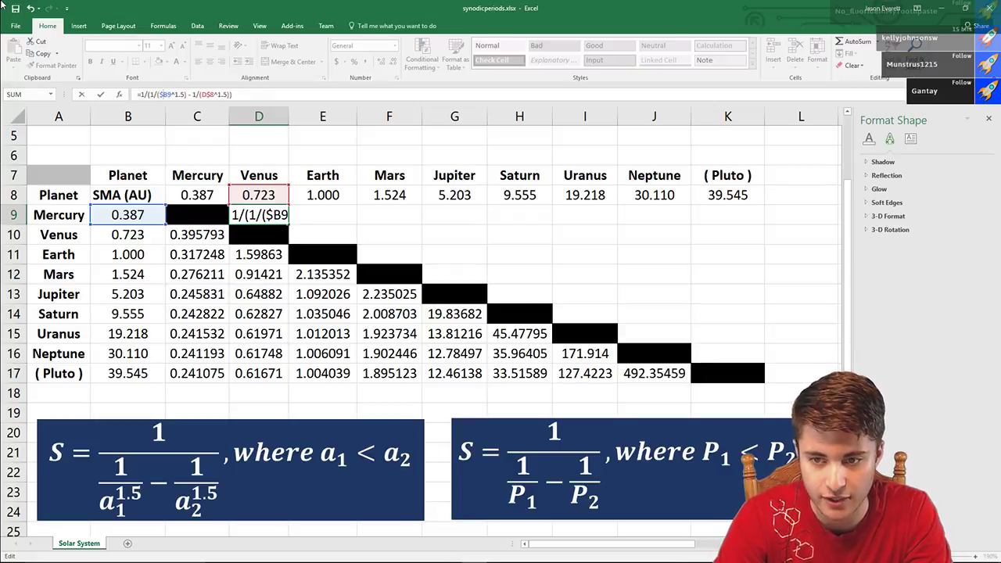
key(Return)
- Fill the corrected formula from D9 across the Mercury row to K9
click(266, 213)
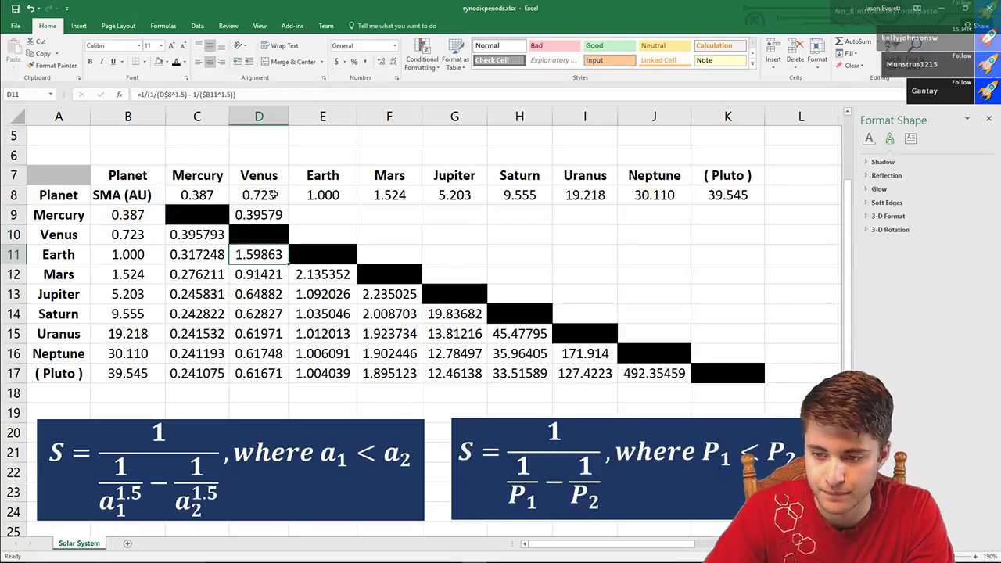
drag(289, 224, 755, 220)
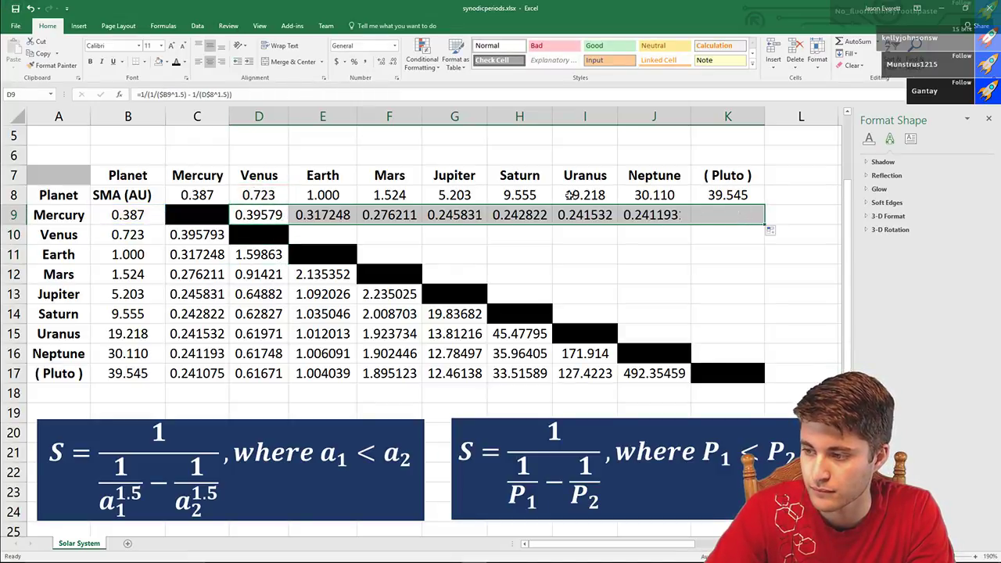
click(500, 163)
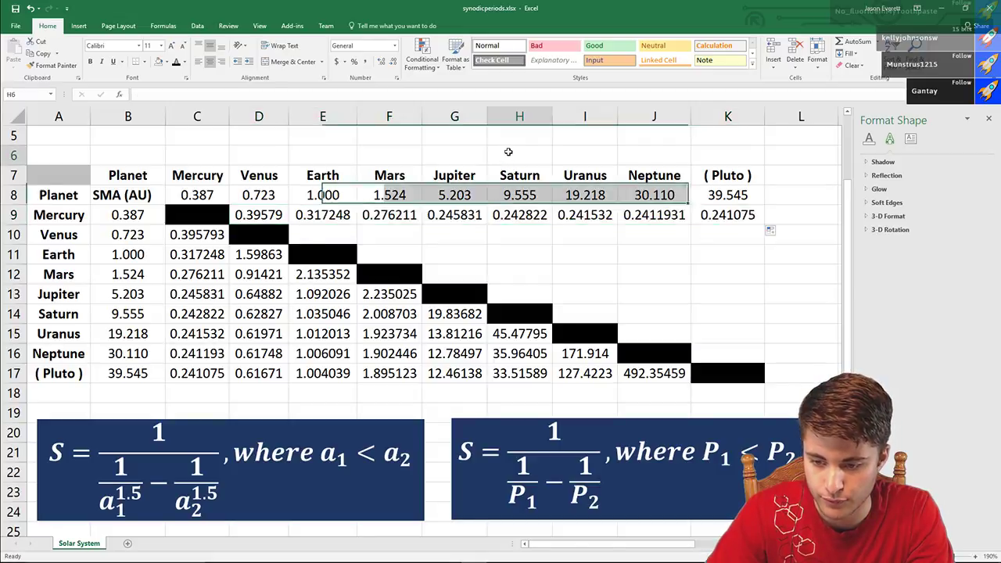
- Extend the formula from E9 down into E10 and fill it across the Venus row to K10
click(345, 216)
drag(357, 223, 357, 246)
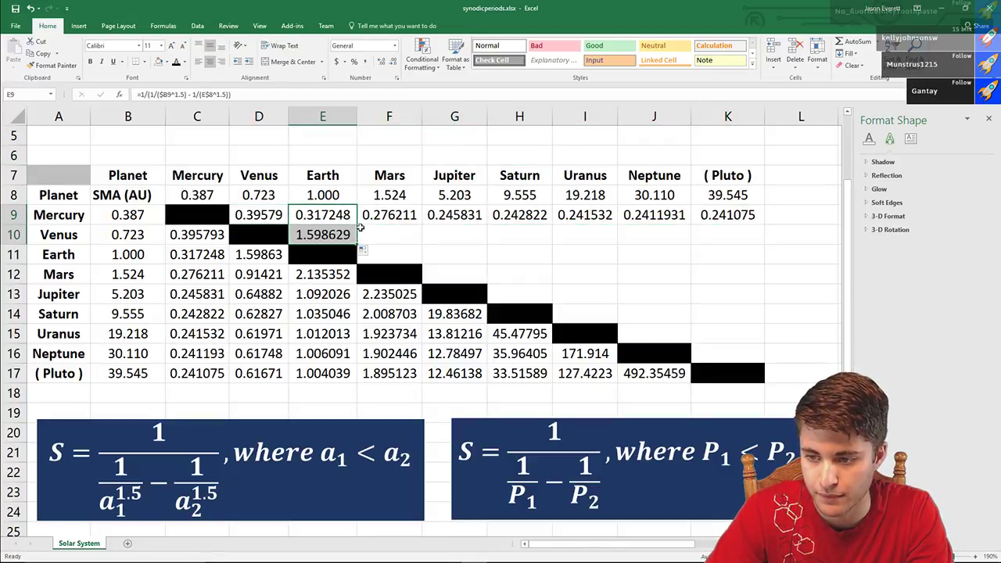
click(376, 228)
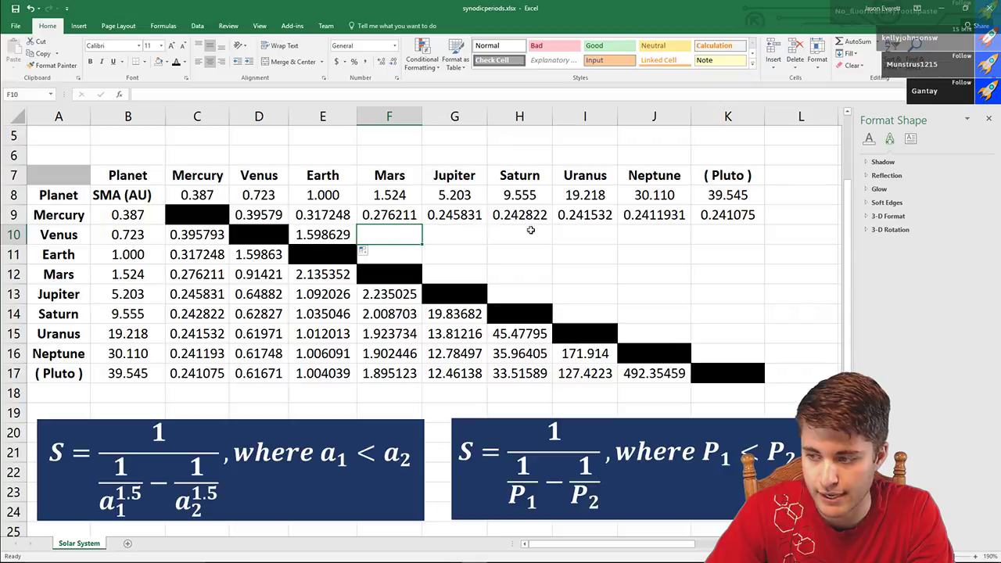
click(342, 239)
drag(356, 244, 727, 242)
- Extend the formula from F10 down into F11 and fill it across the Earth row to K11
click(419, 240)
drag(420, 240, 764, 256)
click(414, 258)
- Extend the formula from G11 down into G12 and fill it across the Mars row to K12
click(473, 258)
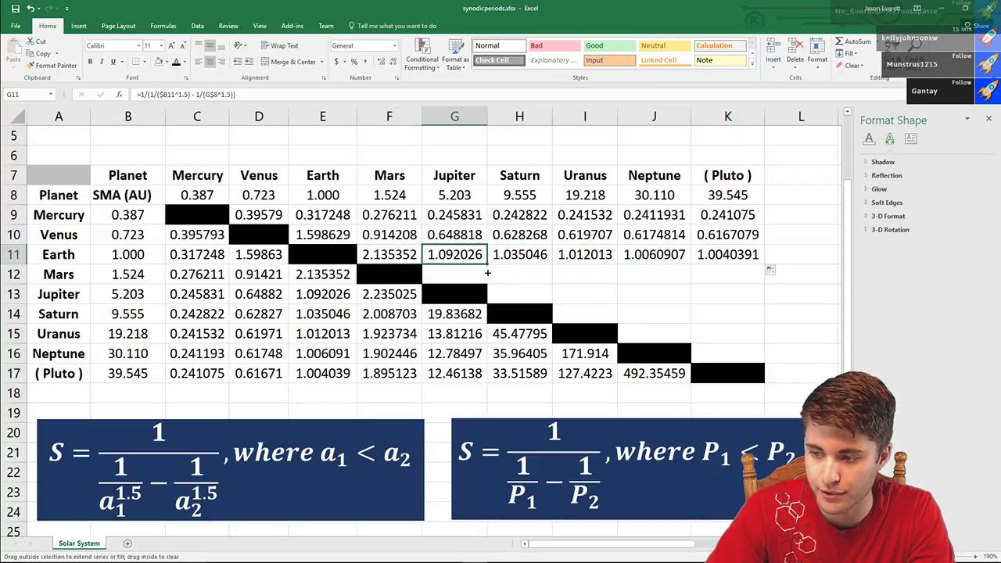
drag(486, 266, 758, 283)
click(479, 275)
- Extend the formula from H12 down into H13 and fill it across the Jupiter row to K13
click(536, 275)
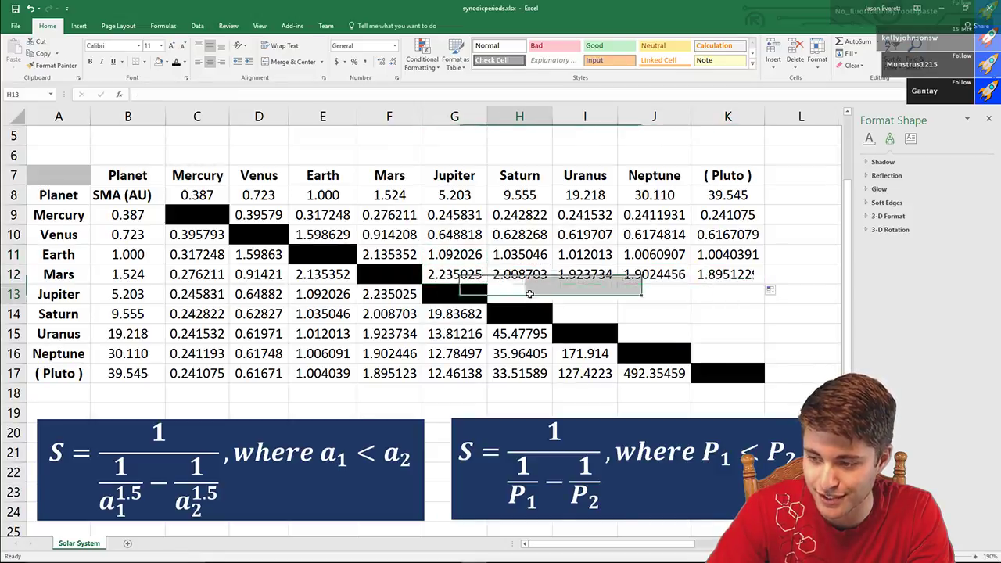
drag(553, 286, 763, 296)
click(546, 297)
- Extend the formula from I13 down into I14 and fill it across the Saturn row to K14
click(585, 293)
drag(617, 303, 762, 322)
click(616, 320)
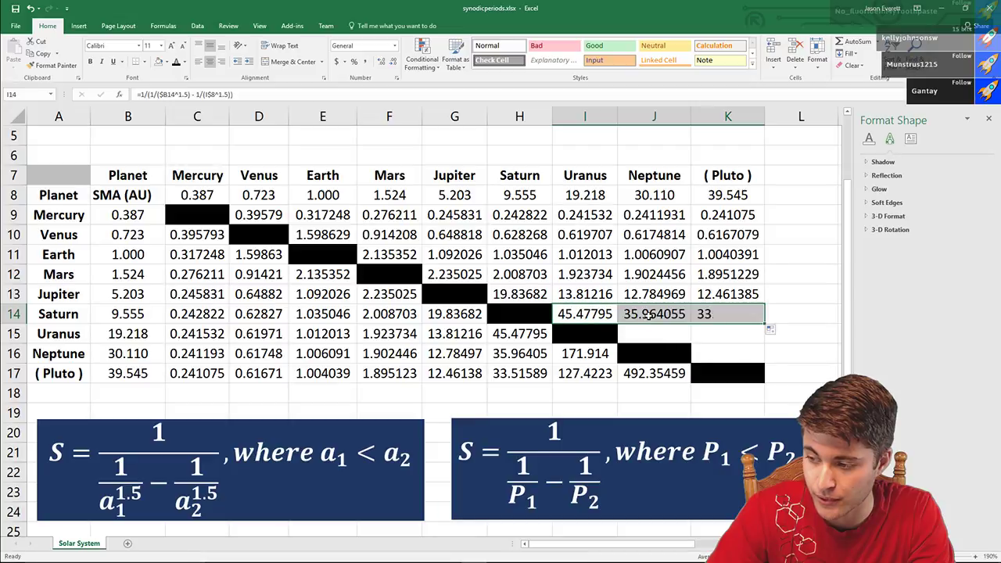
- Fill the remaining Uranus and Neptune cells above the diagonal, J15, K15 and K16, with the same formula
click(687, 322)
drag(691, 322, 763, 365)
click(687, 335)
click(753, 316)
click(757, 334)
- Examine the completed synodic period table on both sides of the black diagonal, down to the Pluto row and the equations below
click(623, 266)
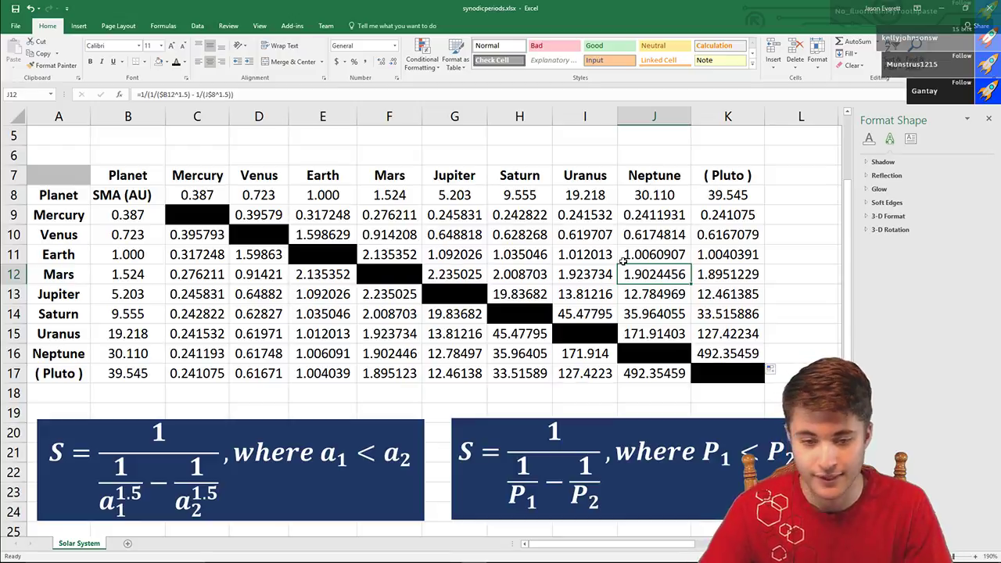
click(473, 241)
scroll(530, 270, down, 3)
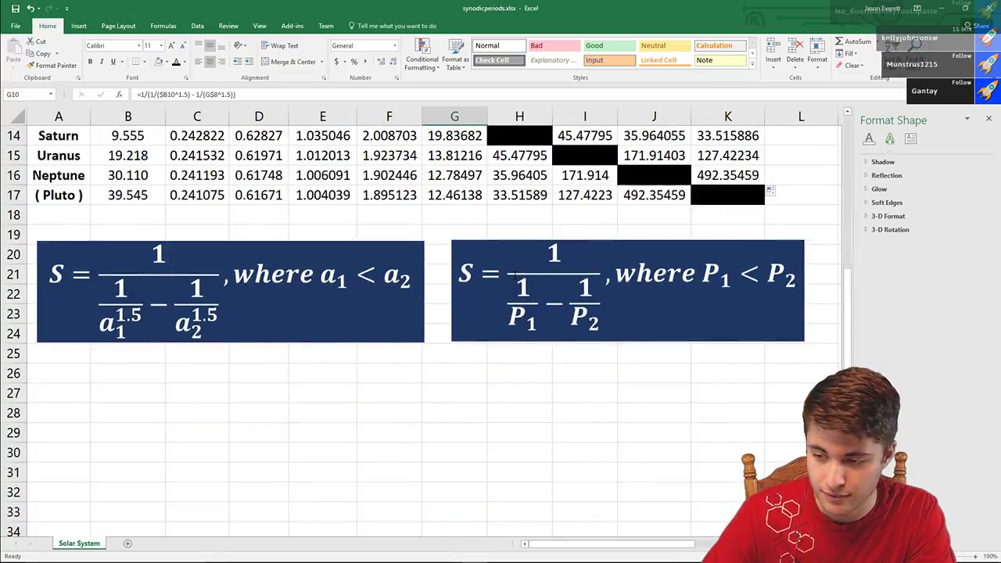
scroll(494, 274, up, 3)
key(Right)
key(Down)
key(Down)
key(Right)
key(Down)
key(Down)
key(Right)
key(Right)
key(Down)
key(Down)
key(Down)
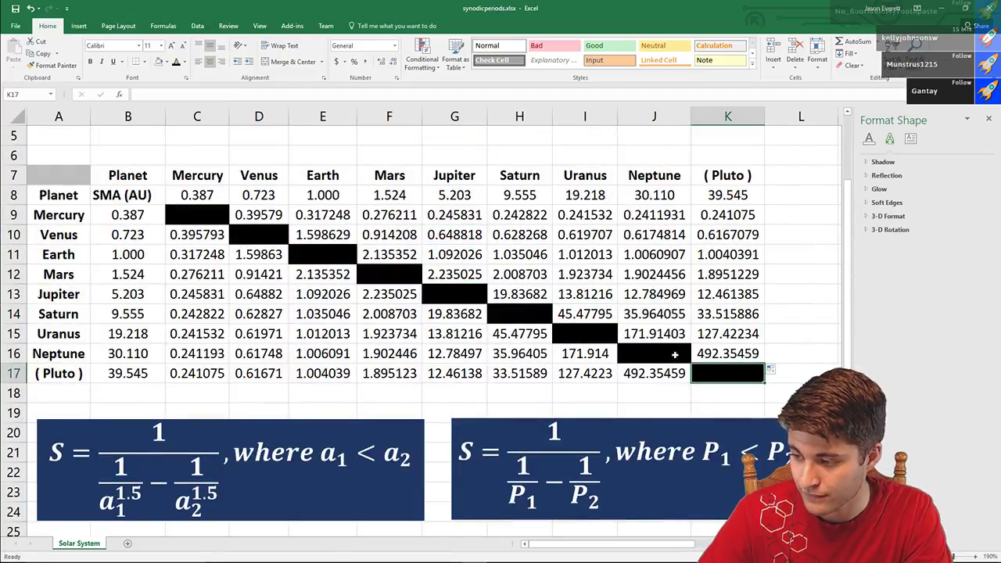
key(Left)
key(Up)
- Clear the fill from corner cell A7 and shade the header cells A8:A17, B7:B8 and C7:K7 light grey
click(65, 168)
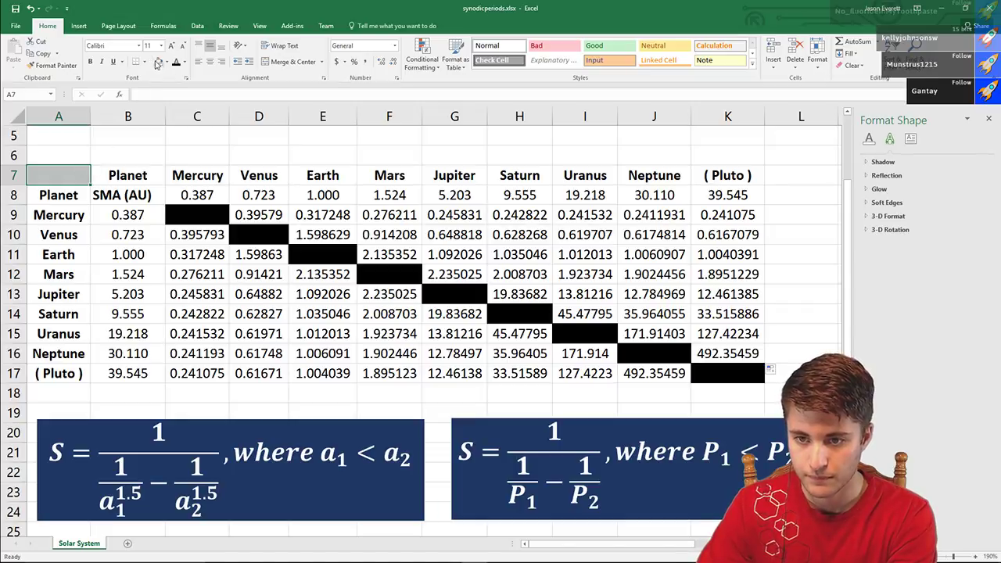
click(196, 155)
drag(59, 194, 59, 376)
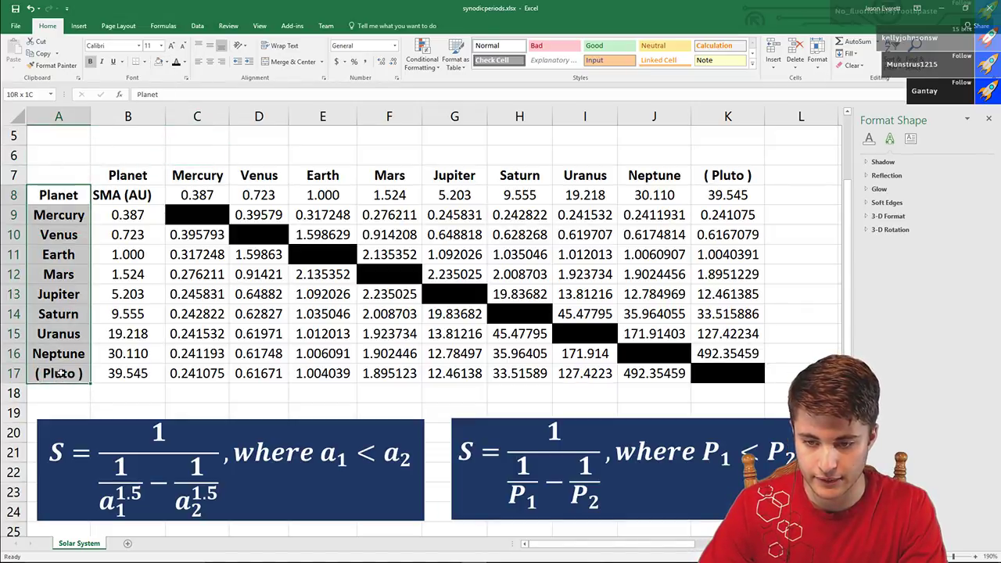
drag(197, 175, 707, 175)
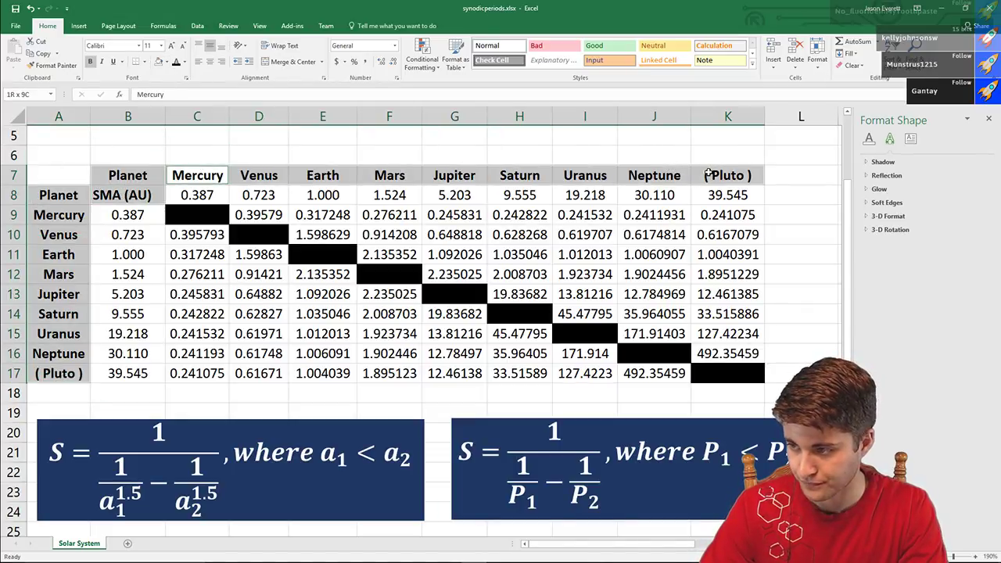
click(166, 62)
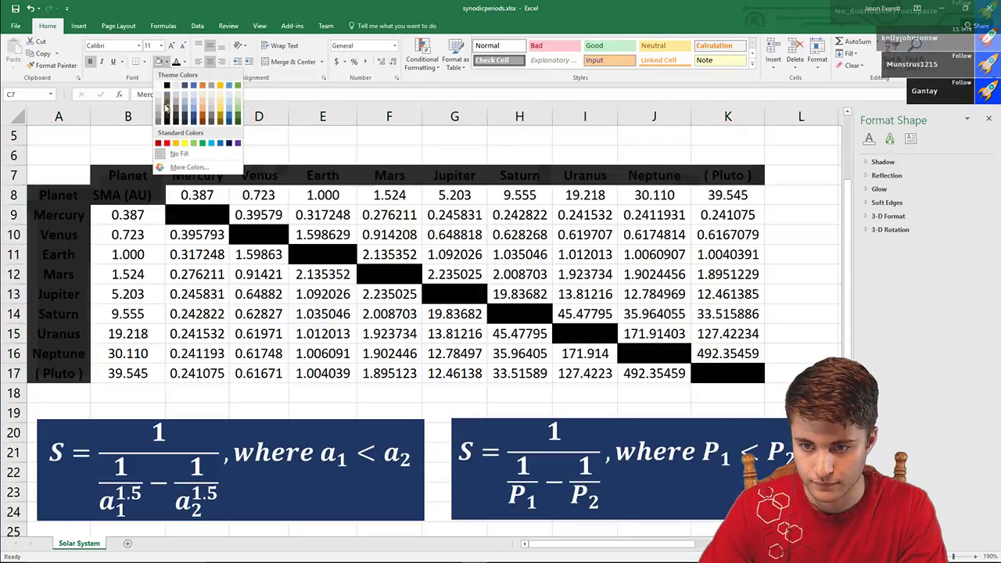
click(166, 96)
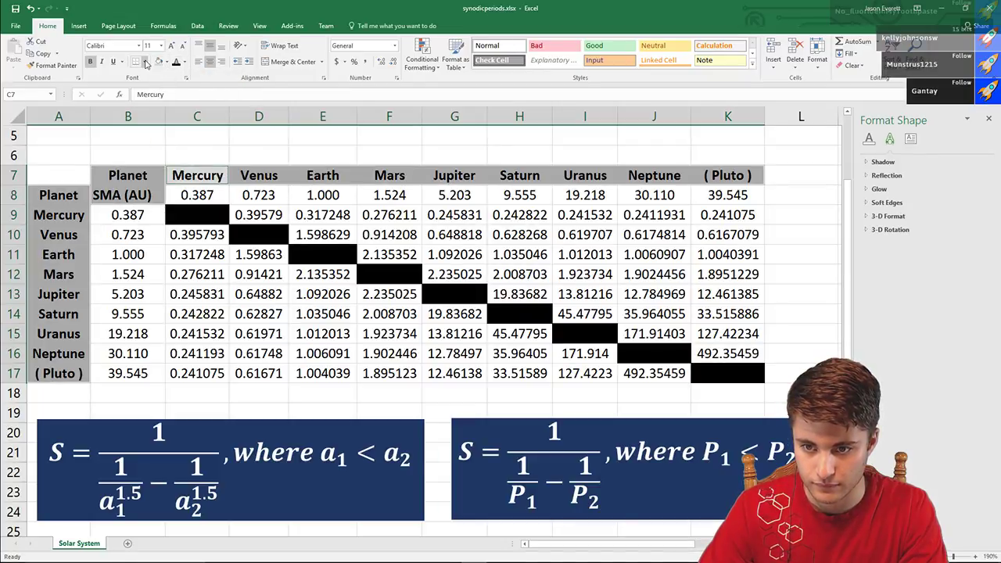
- Apply all borders to the grey header cells around the planet names and SMA (AU) labels
click(145, 63)
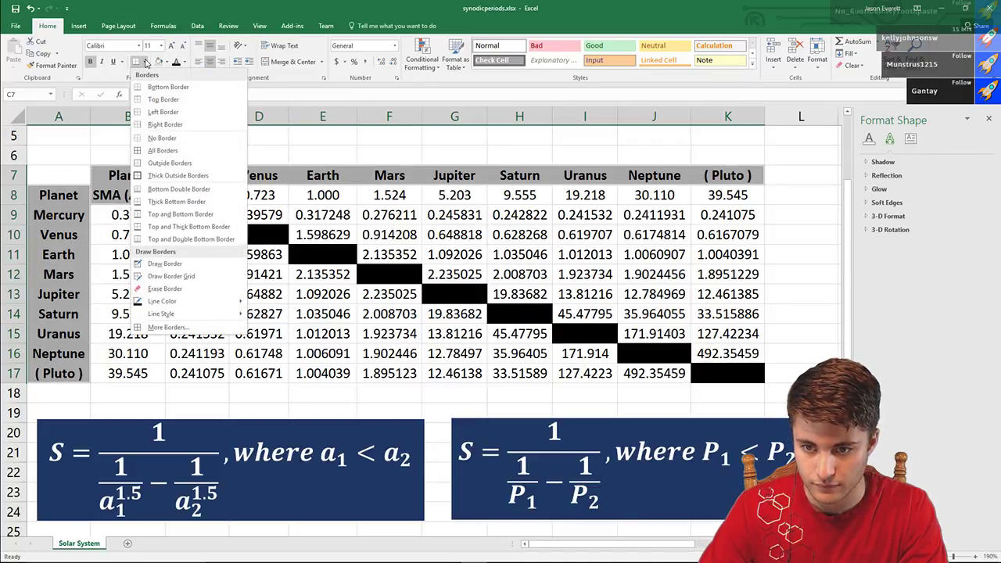
click(154, 151)
click(68, 138)
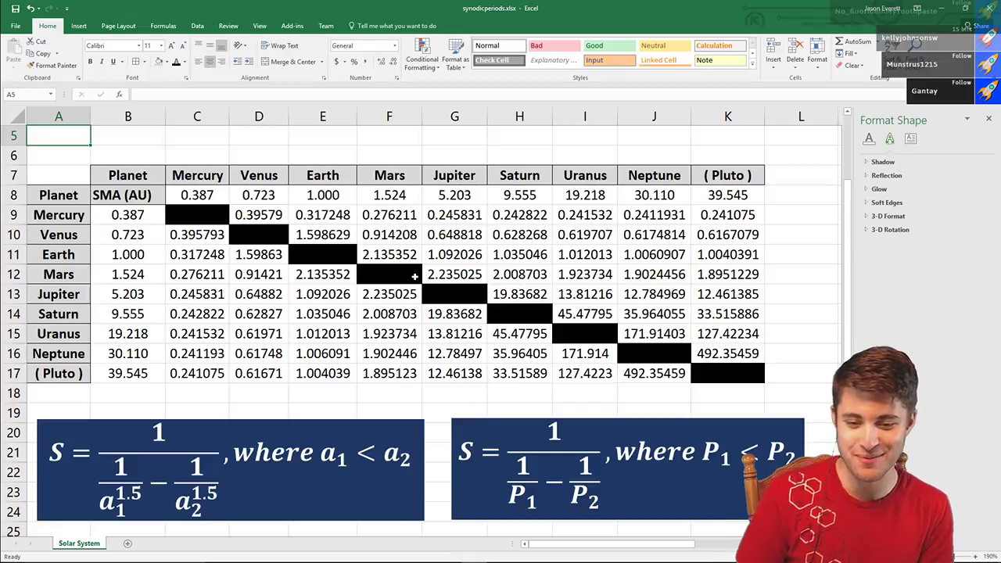
click(369, 289)
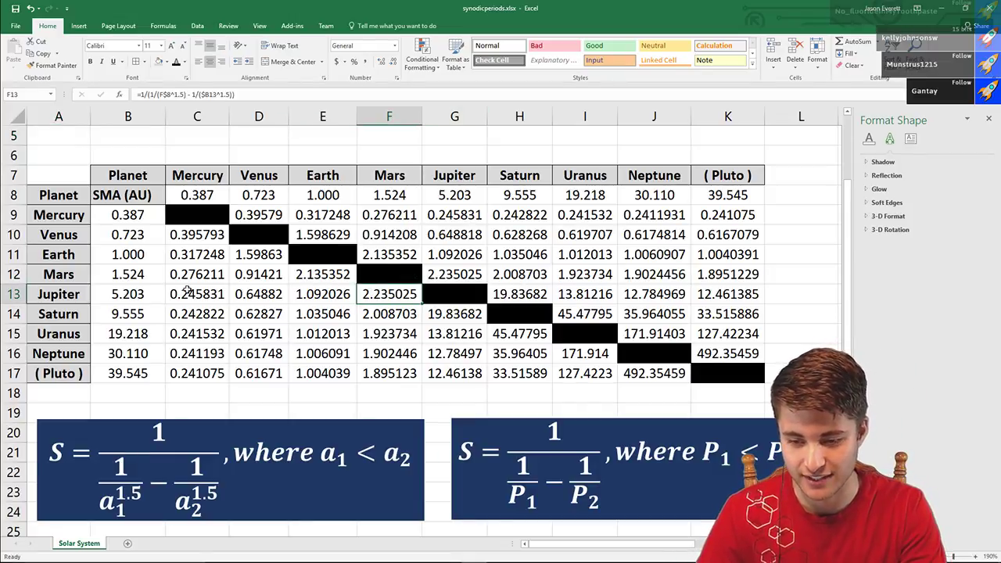
scroll(201, 275, down, 1)
scroll(200, 282, up, 1)
scroll(274, 270, down, 1)
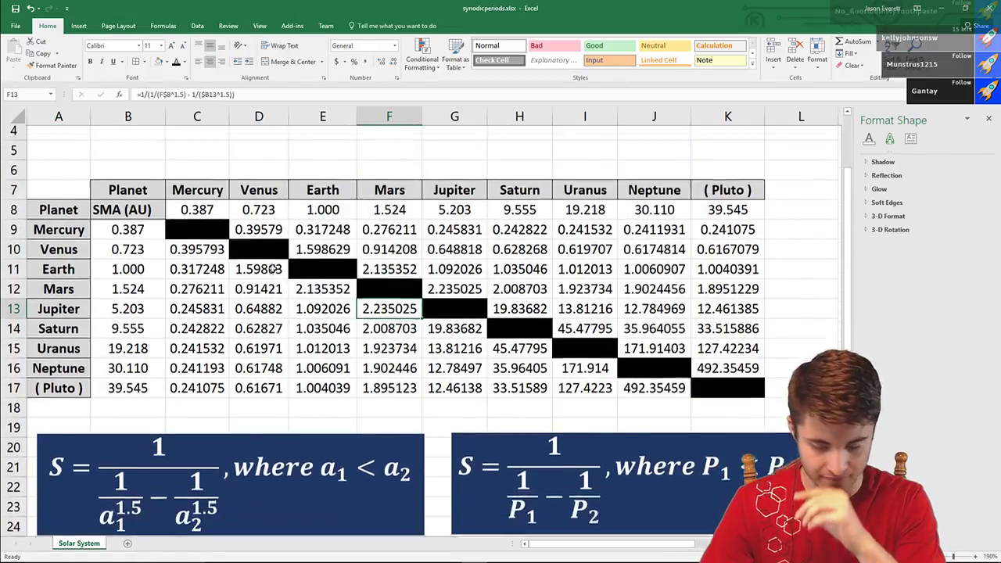
click(465, 391)
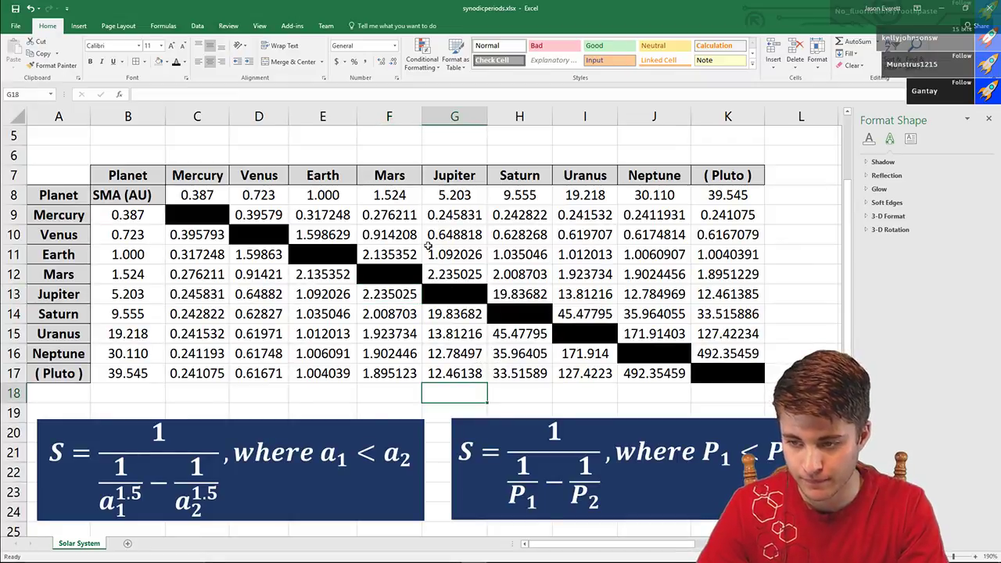
- Move both blue equation boxes beside the table's Pluto column, stacking the P₁, P₂ equation under the a₁, a₂ equation
scroll(421, 247, down, 3)
scroll(420, 247, down, 1)
scroll(421, 247, down, 2)
scroll(420, 247, up, 2)
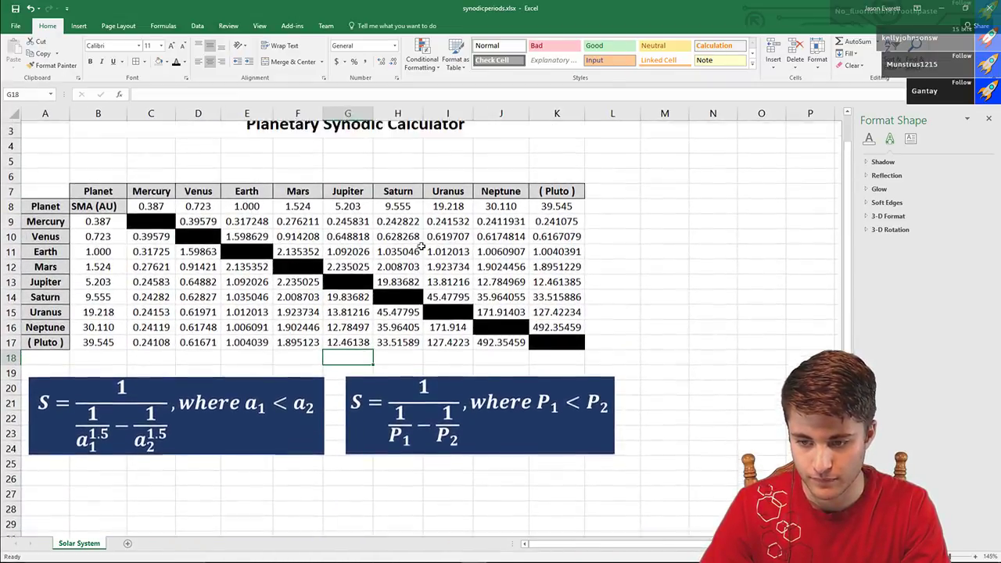
click(232, 408)
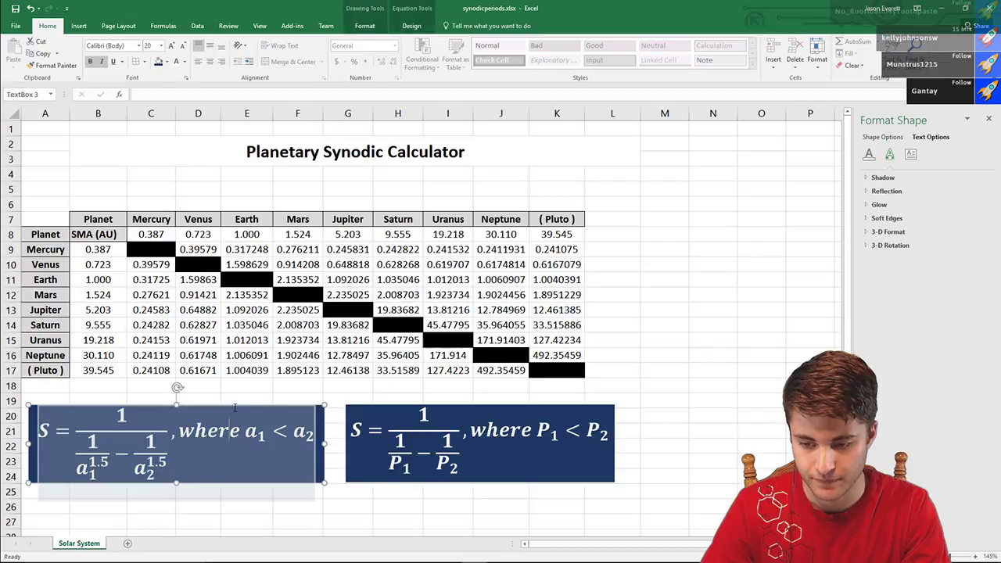
drag(322, 416, 741, 182)
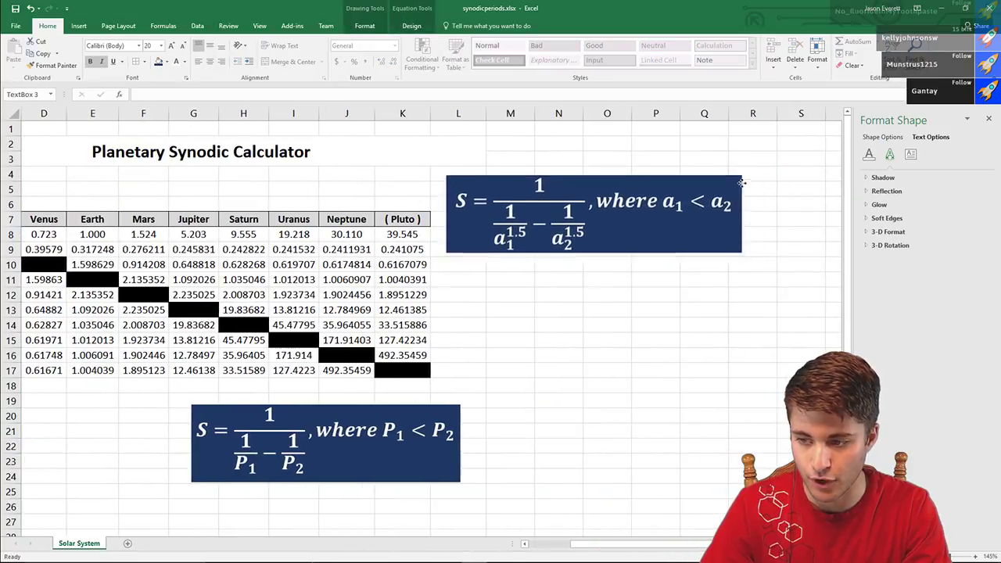
click(461, 415)
drag(461, 419, 727, 268)
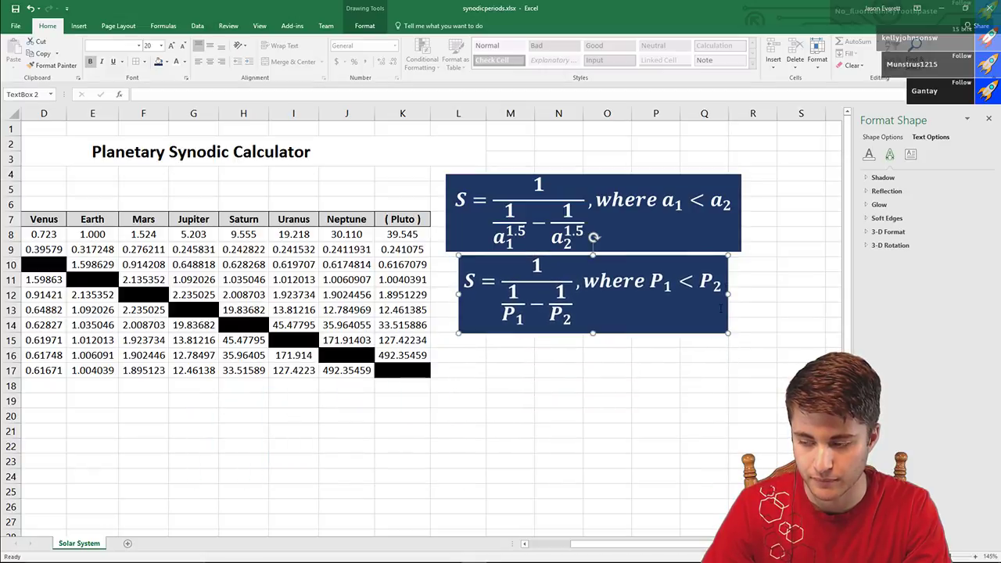
click(704, 384)
drag(687, 544, 547, 542)
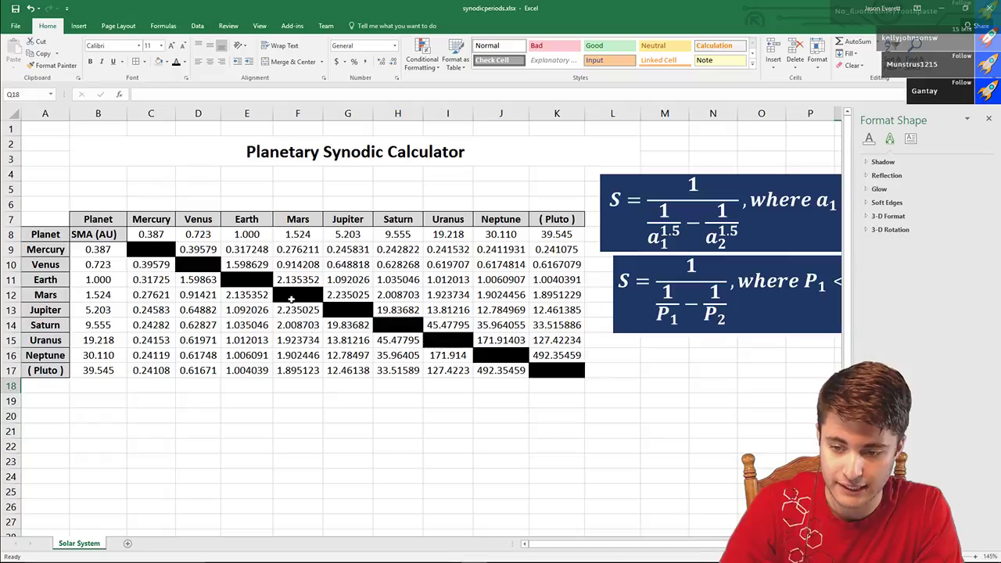
- Make the semi-major axis values bold in both B9:B17 and C8:K8
click(247, 455)
scroll(186, 305, down, 1)
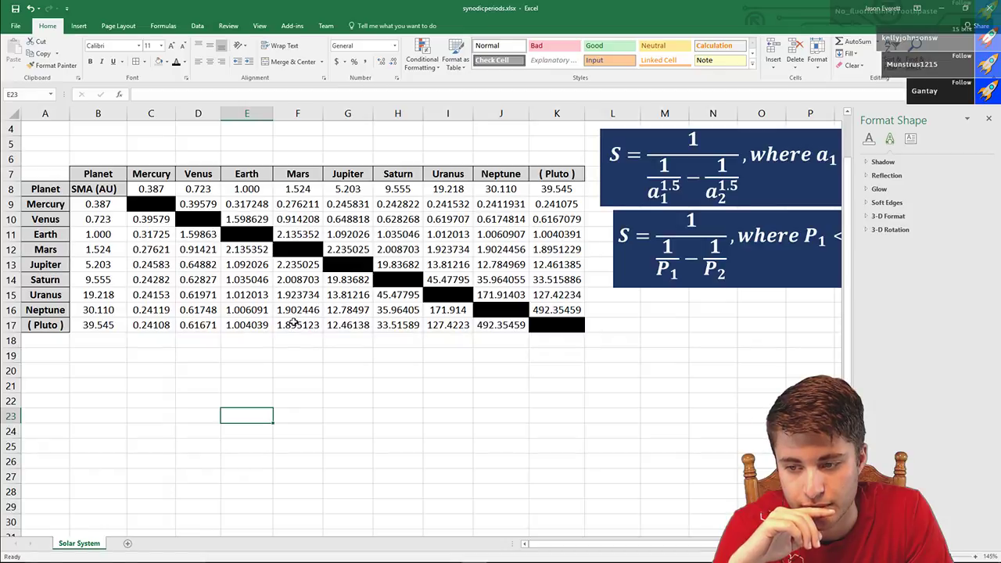
drag(99, 205, 102, 324)
click(90, 61)
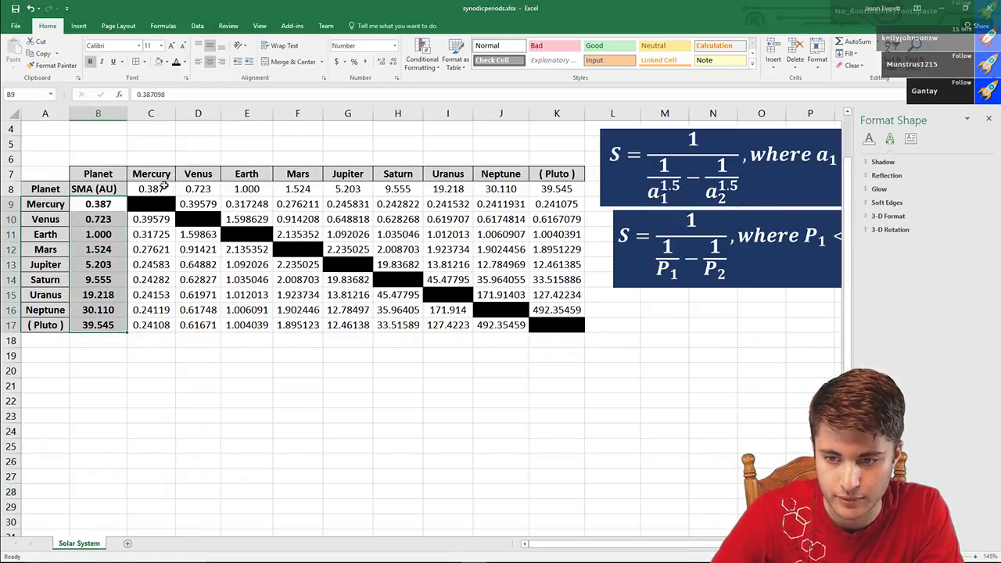
drag(151, 188, 580, 188)
key(ctrl+b)
- Add a thick outside border around the synodic period values in C9:K17
drag(577, 327, 164, 199)
click(144, 62)
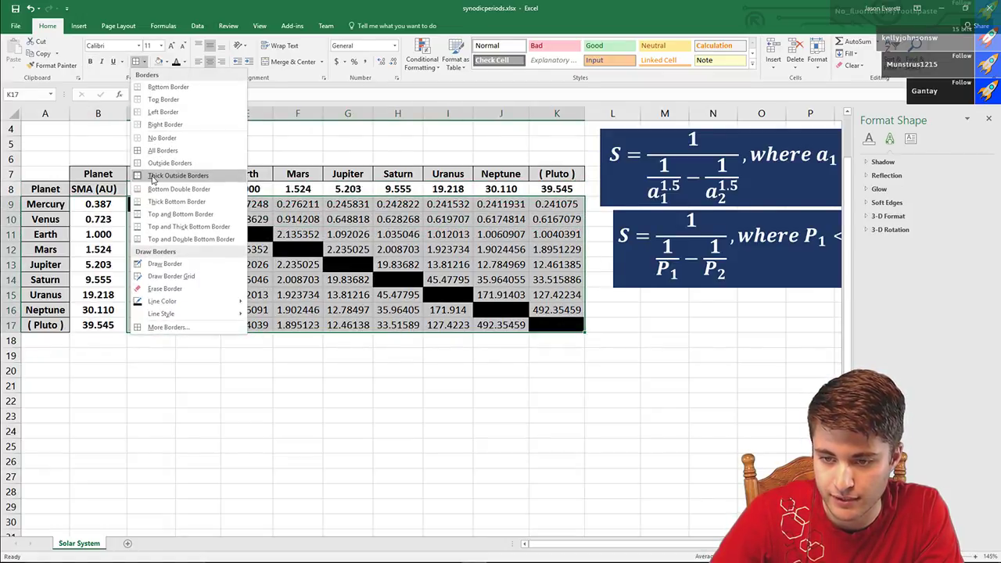
click(187, 171)
click(197, 143)
click(217, 400)
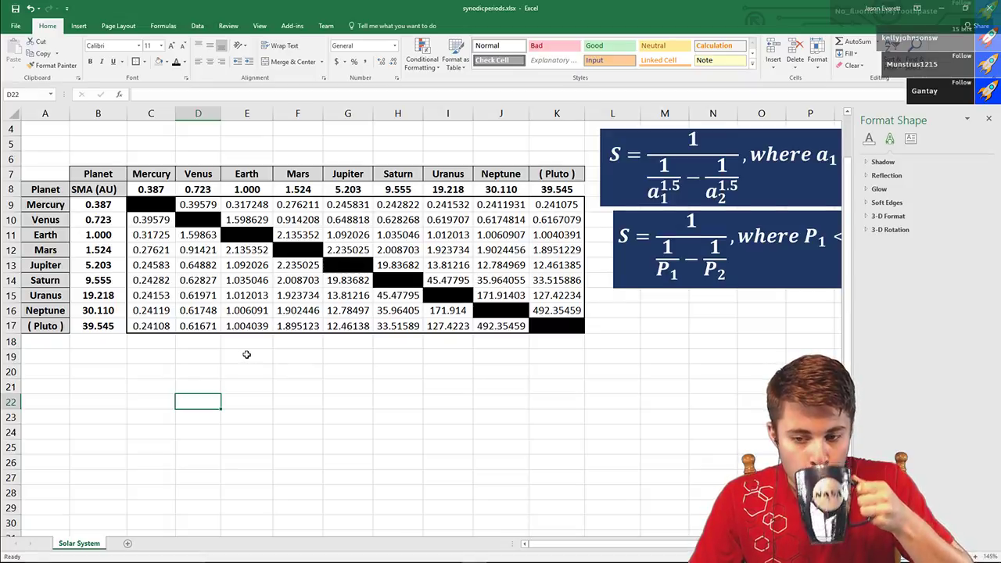
- Remove the black fill from all nine diagonal cells, C9 through K17
click(173, 208)
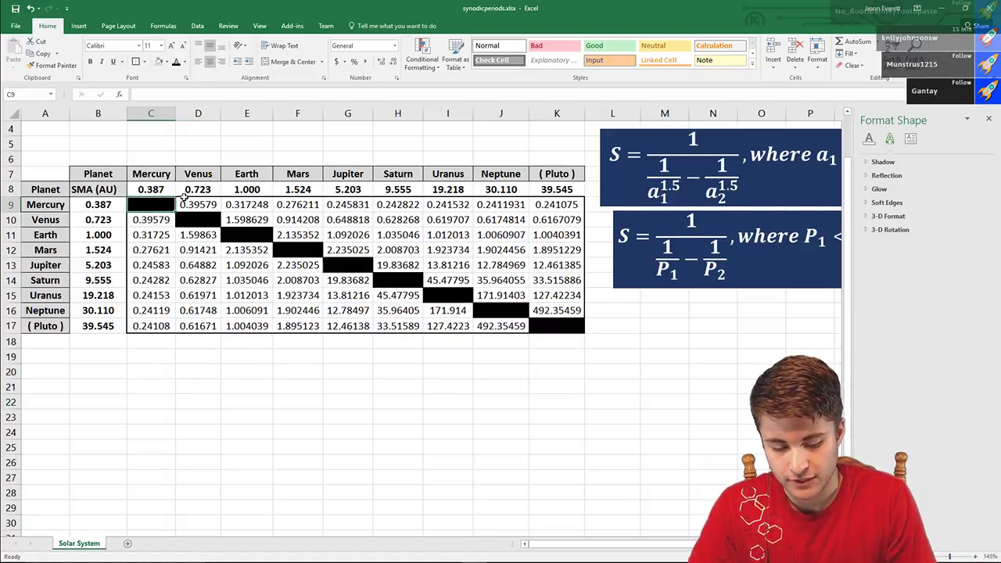
click(196, 219)
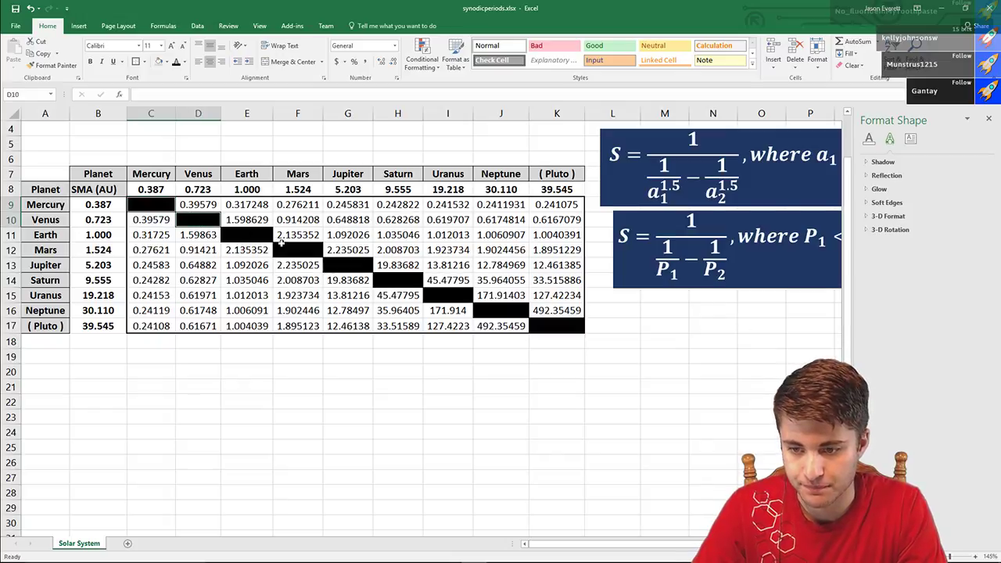
click(264, 238)
click(294, 249)
click(342, 263)
click(394, 280)
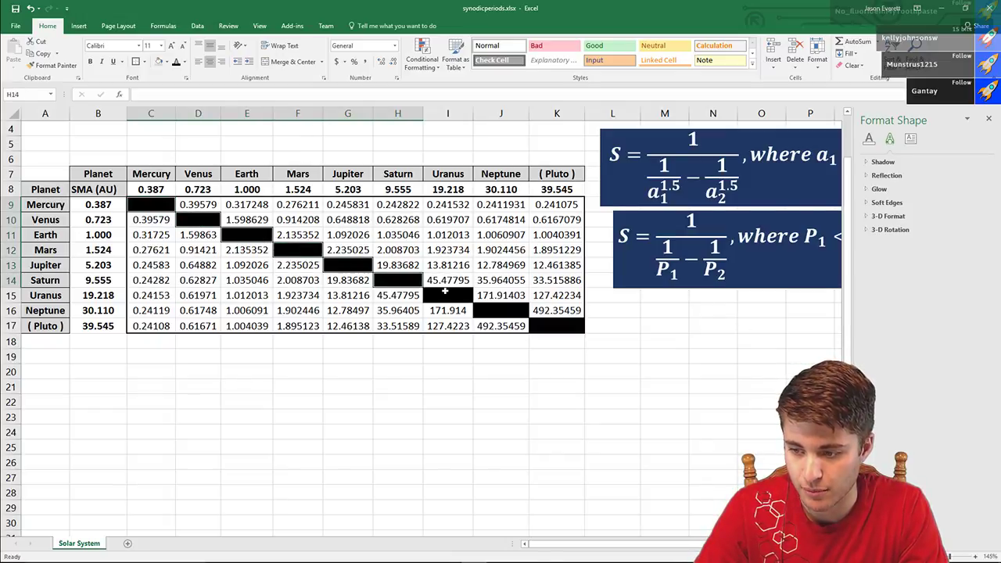
click(445, 293)
ctrl+click(506, 309)
ctrl+click(556, 325)
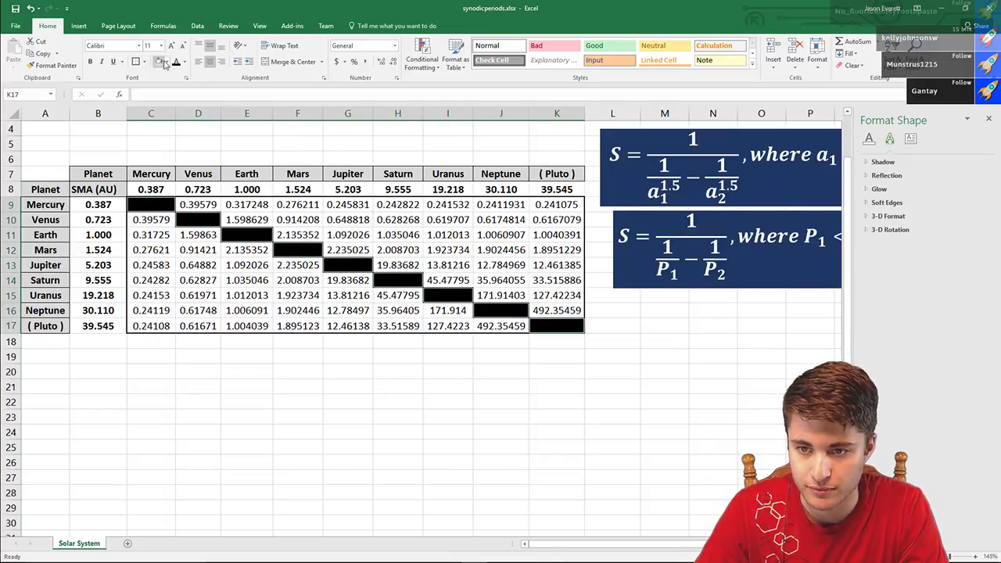
click(166, 62)
click(210, 156)
- Enter 0 in every diagonal cell of the table: C9, D10, E11, F12, G13, H14, I15, J16 and K17
click(197, 235)
key(Up)
key(Up)
key(Left)
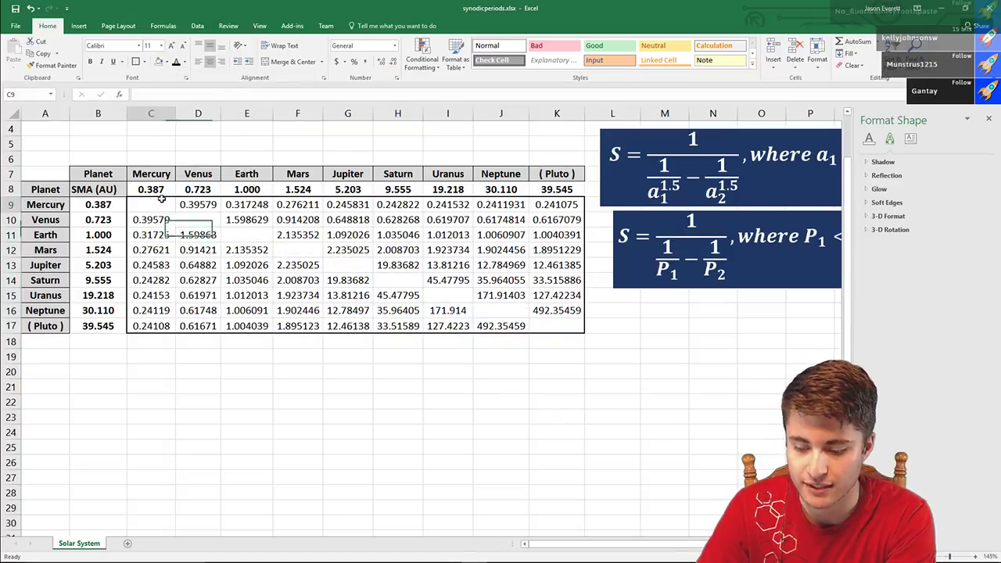
text(0)
click(198, 219)
text(0)
click(246, 234)
text(0)
click(297, 250)
text(0)
click(347, 265)
text(0)
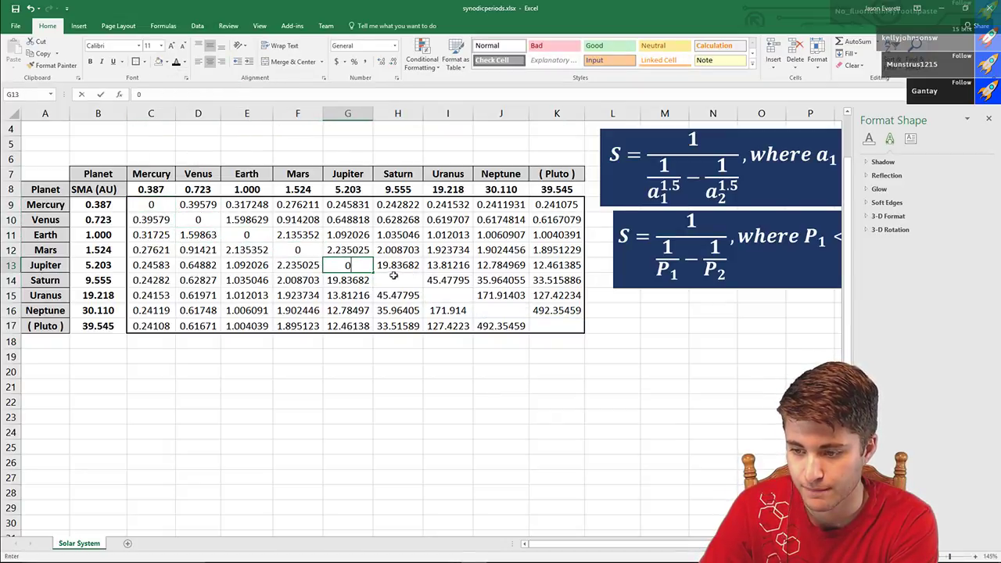
text(0)
click(500, 311)
text(0)
click(547, 311)
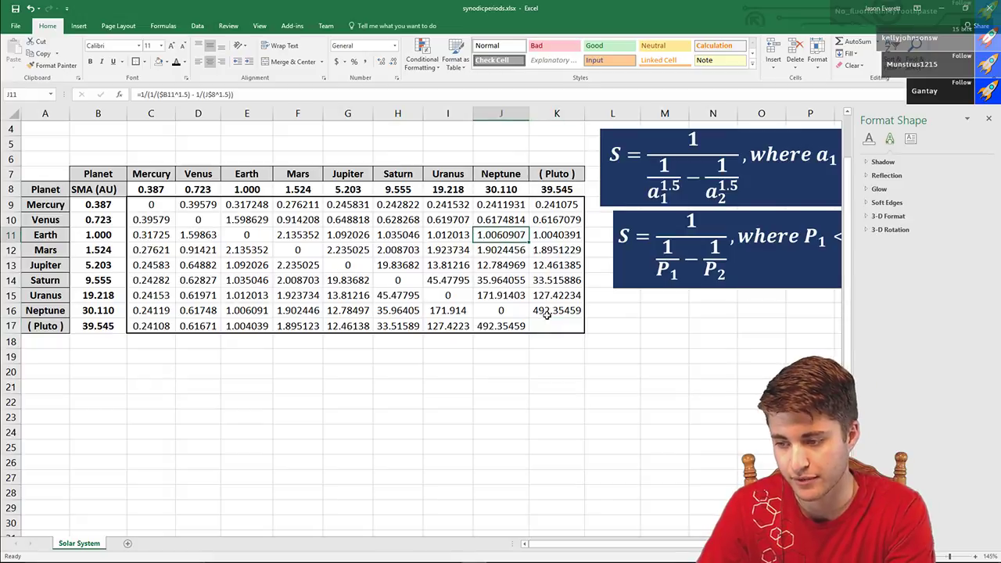
click(554, 323)
text(0)
click(501, 114)
click(353, 446)
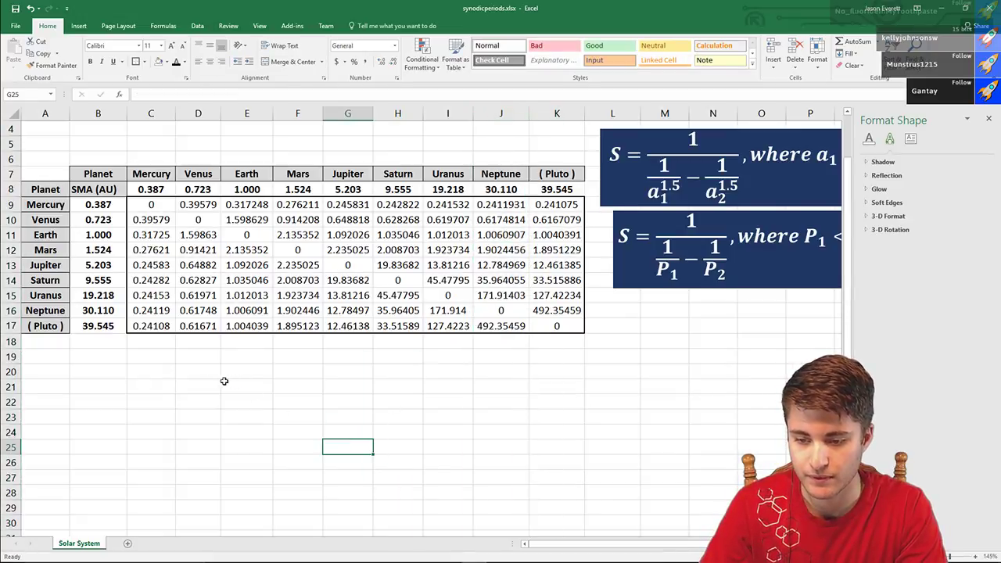
click(185, 382)
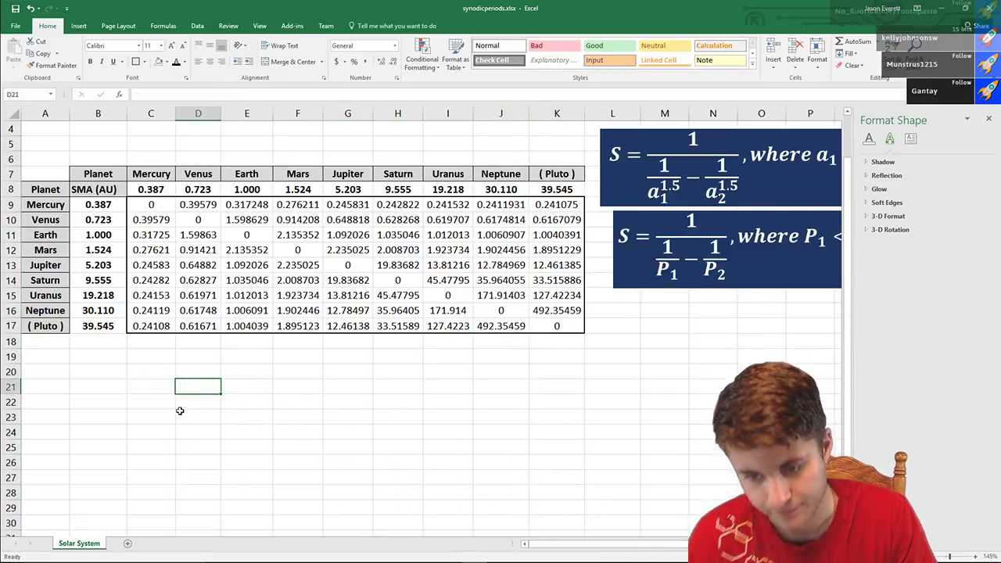
click(180, 412)
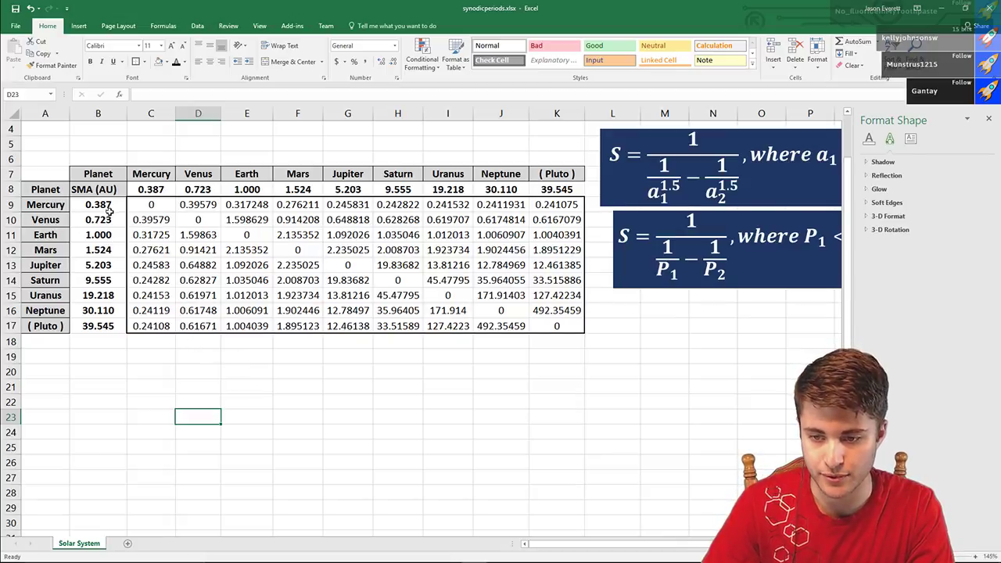
- Insert an empty scatter chart with straight lines and markers, and position it just below the table
click(164, 372)
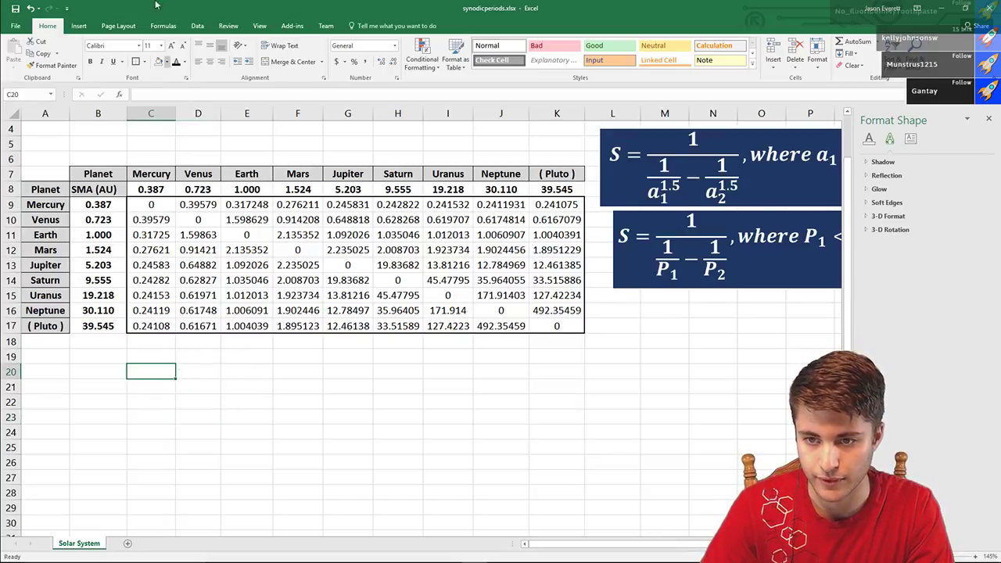
click(79, 26)
click(415, 67)
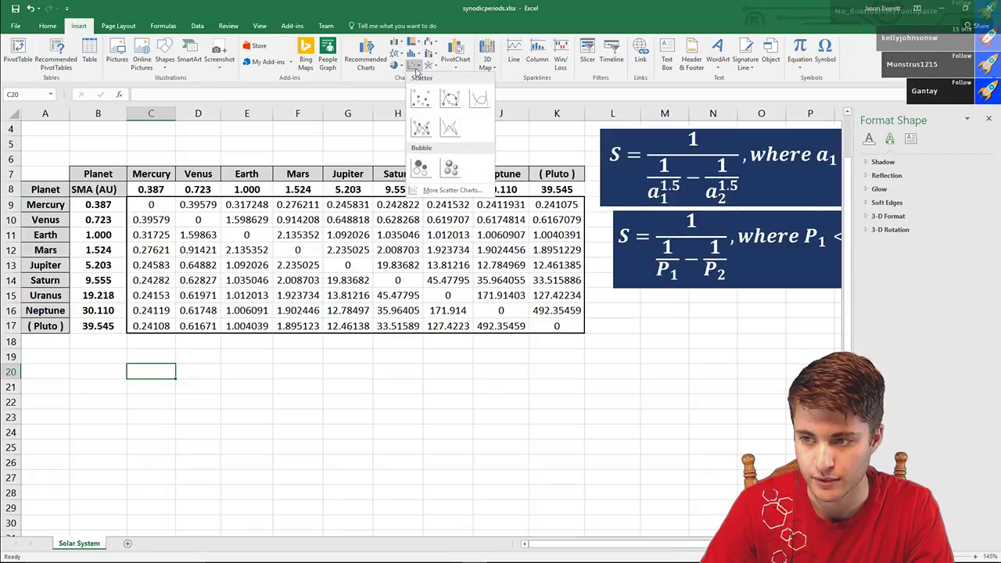
click(420, 127)
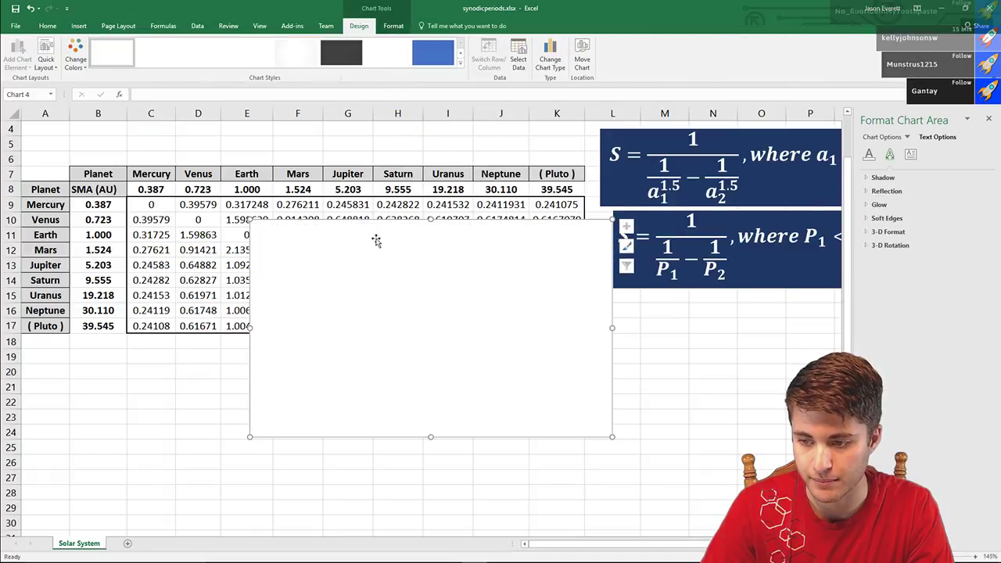
drag(362, 225, 458, 299)
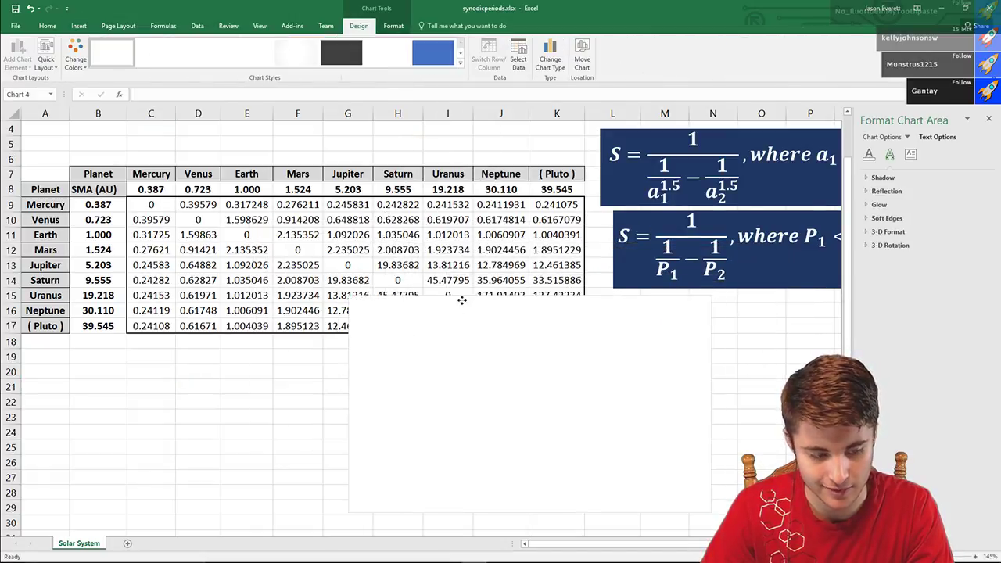
scroll(211, 207, down, 1)
scroll(211, 207, down, 1)
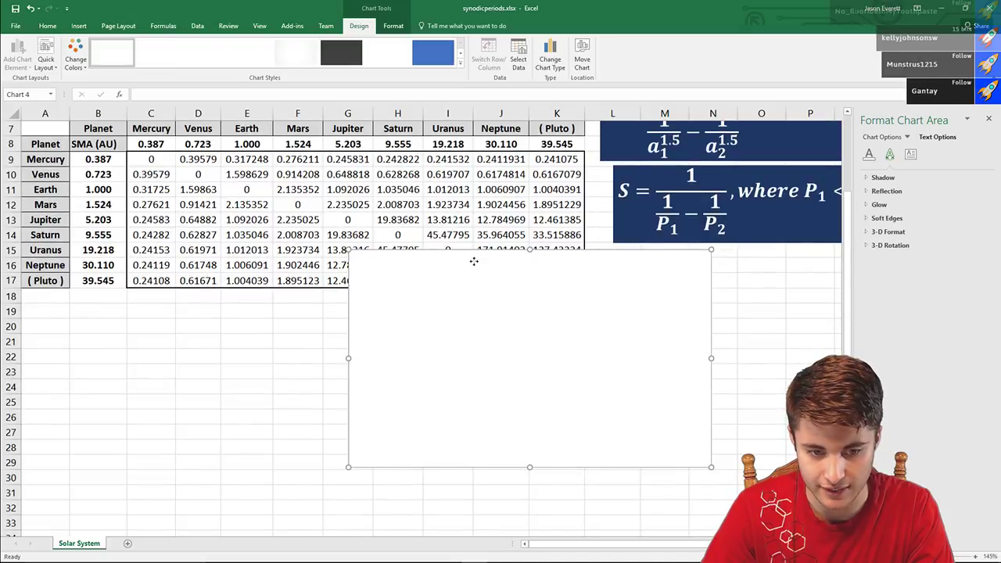
drag(485, 250, 437, 300)
- Open the data source selection for the empty scatter chart
right_click(430, 316)
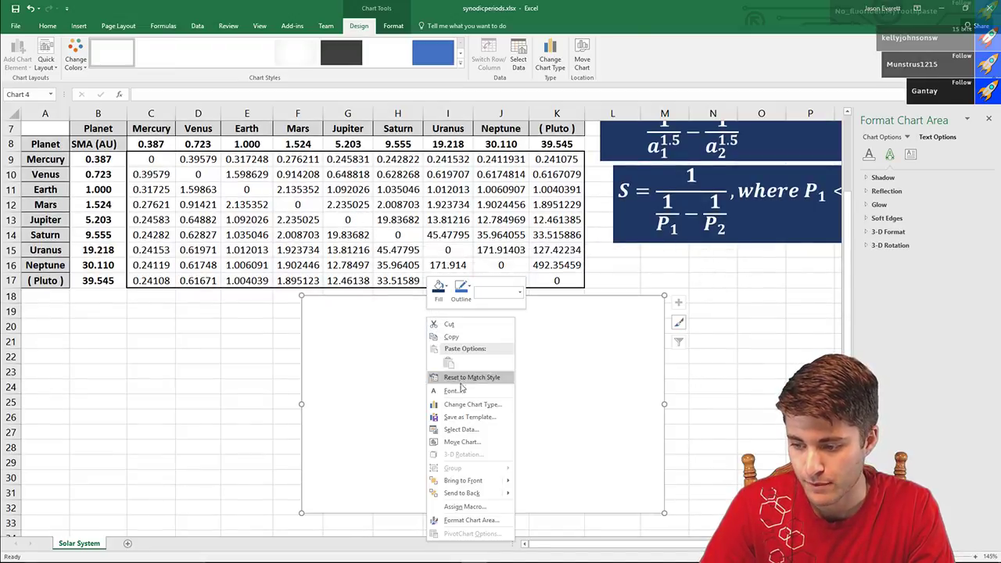
click(461, 430)
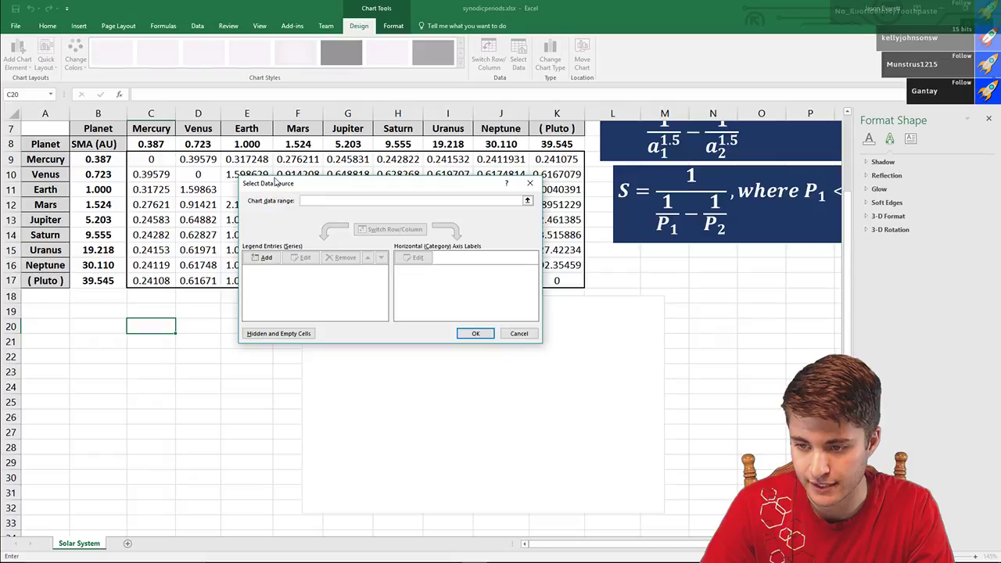
drag(278, 188, 380, 192)
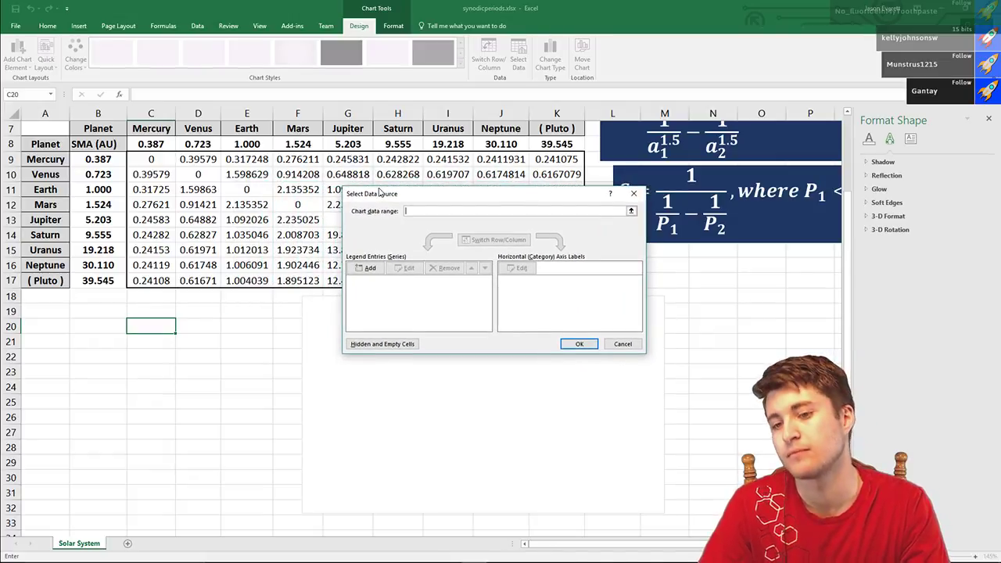
click(370, 269)
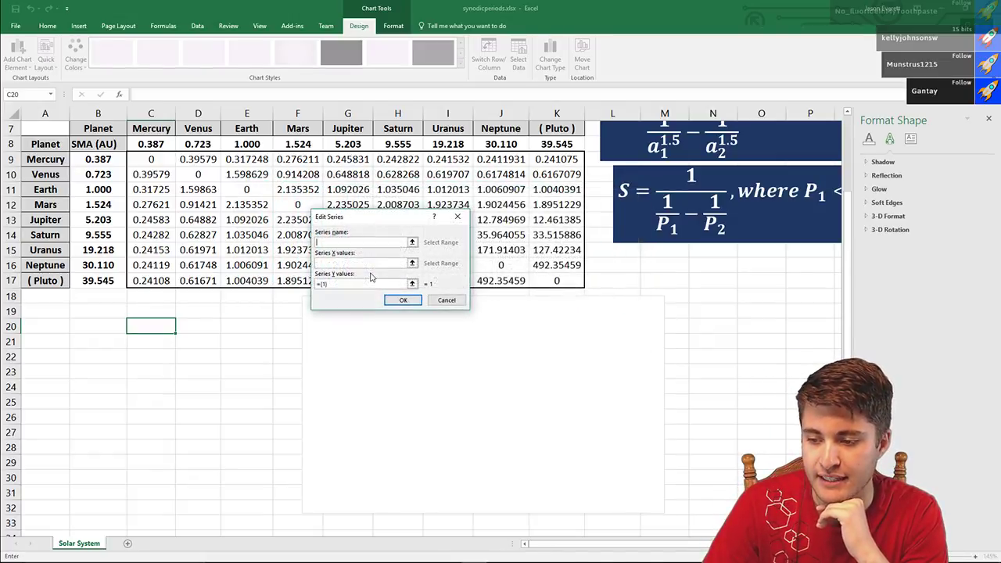
drag(352, 222, 416, 221)
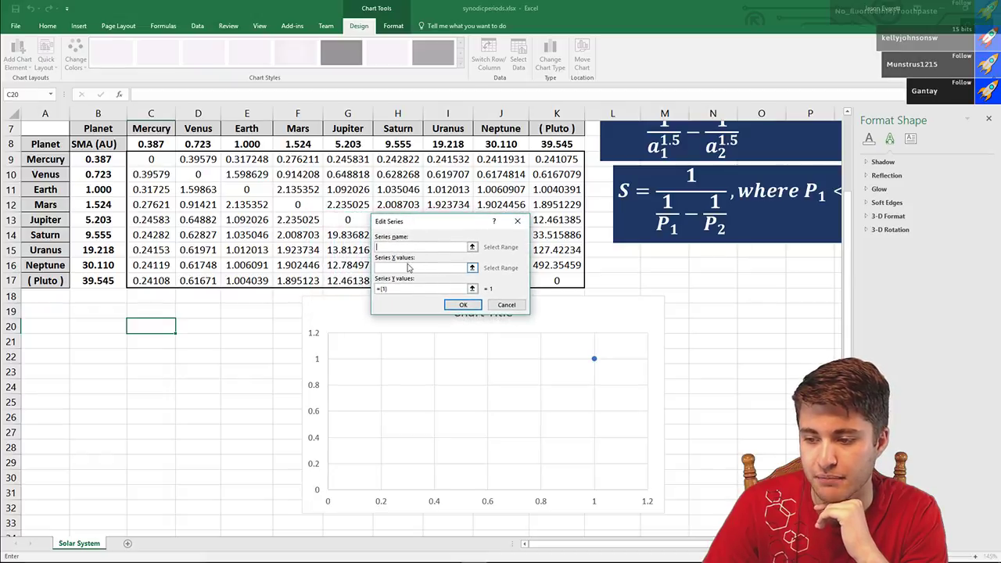
click(400, 247)
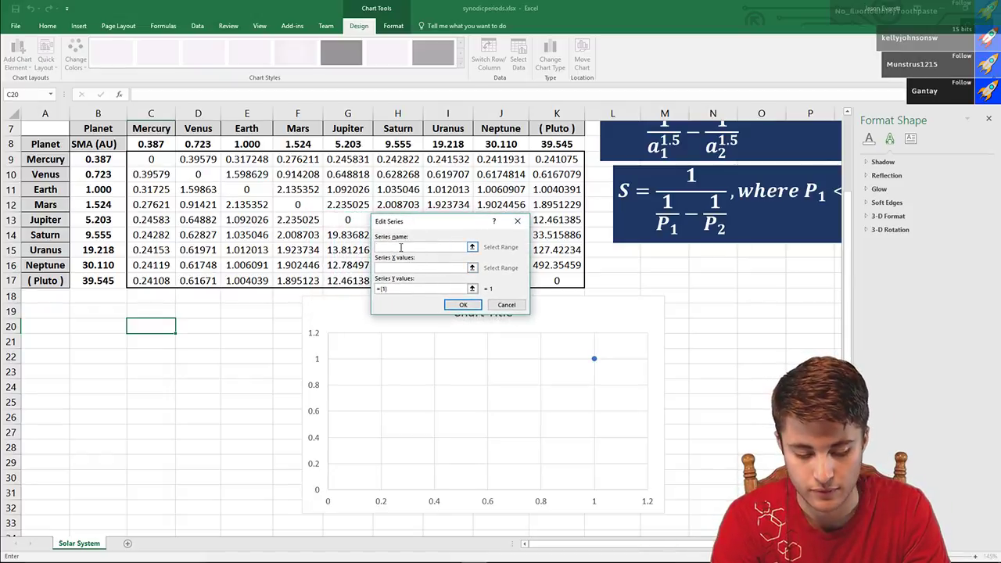
text(Mercury)
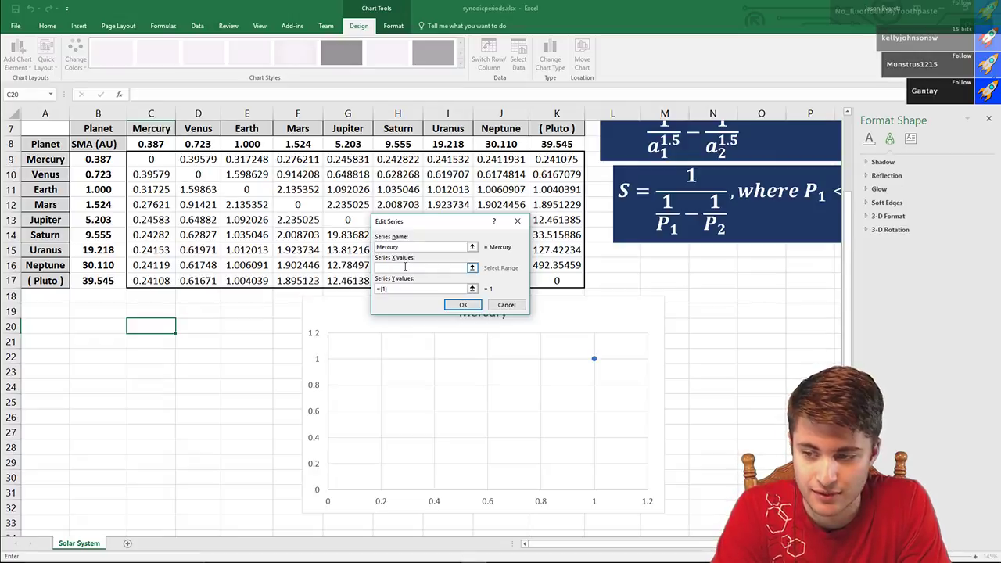
click(501, 304)
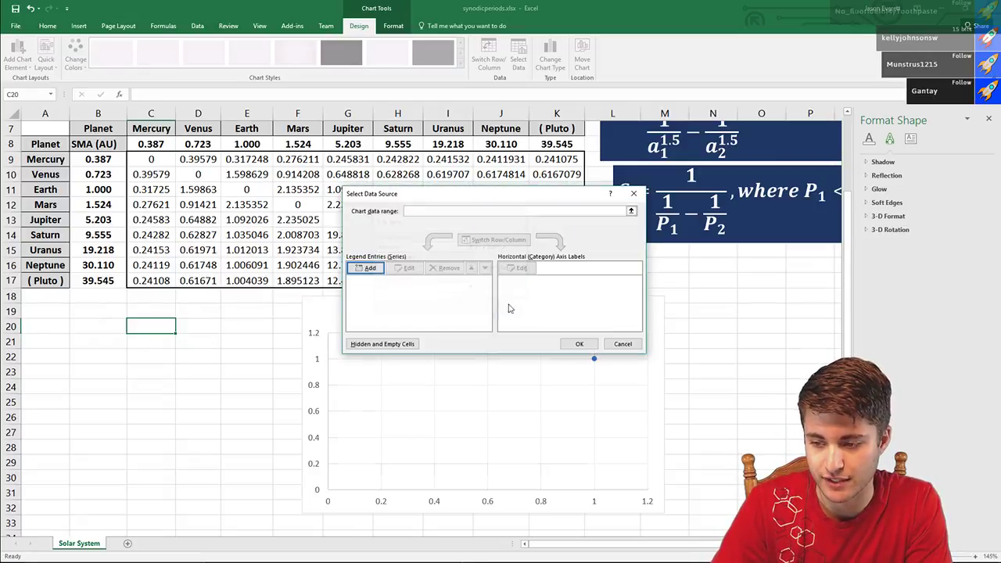
- Cancel the chart's data source selection and enter the numbers 1 to 9 down cells C20:C28
click(634, 192)
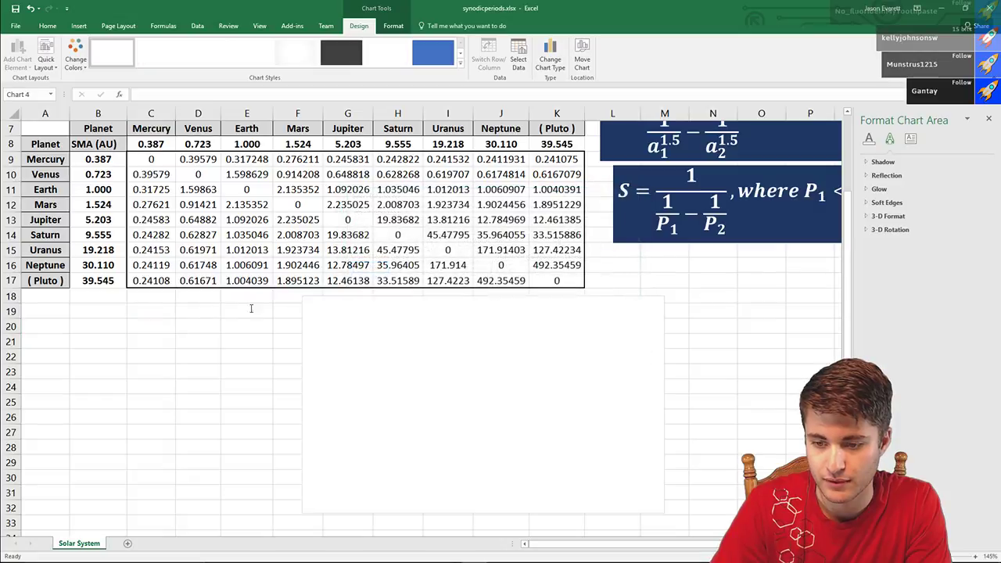
click(117, 326)
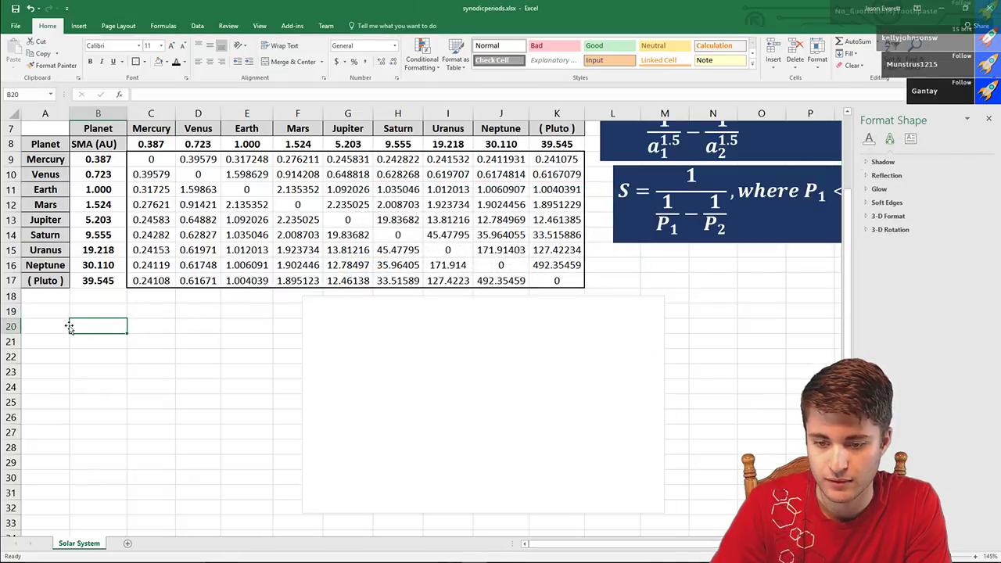
click(144, 330)
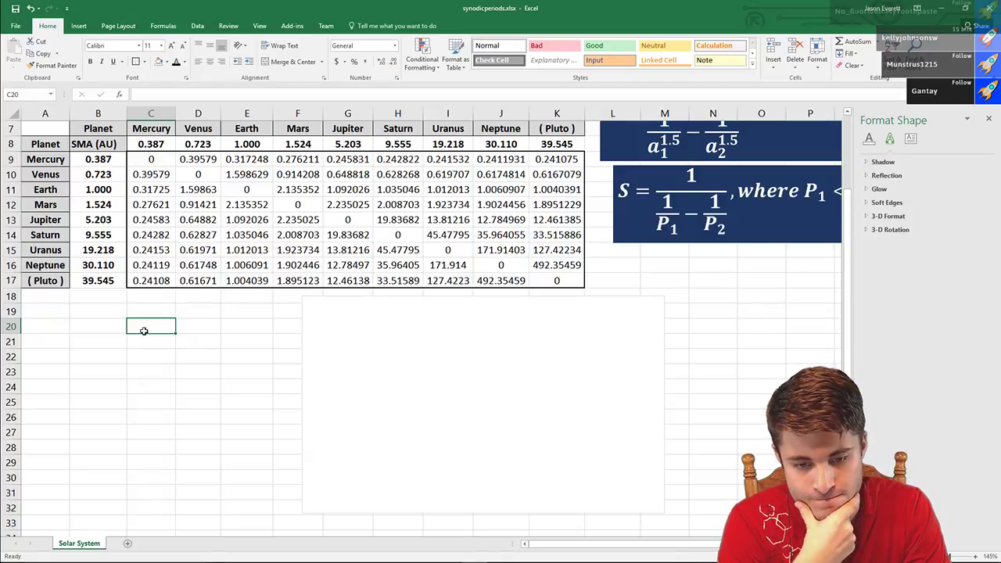
text(1 2)
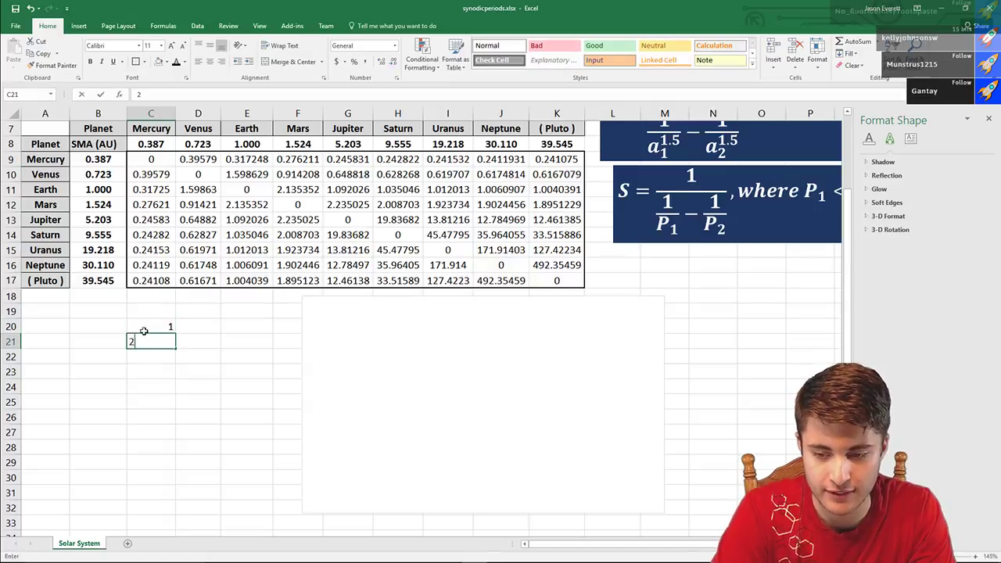
text( 3 4 5 6 7 8 9)
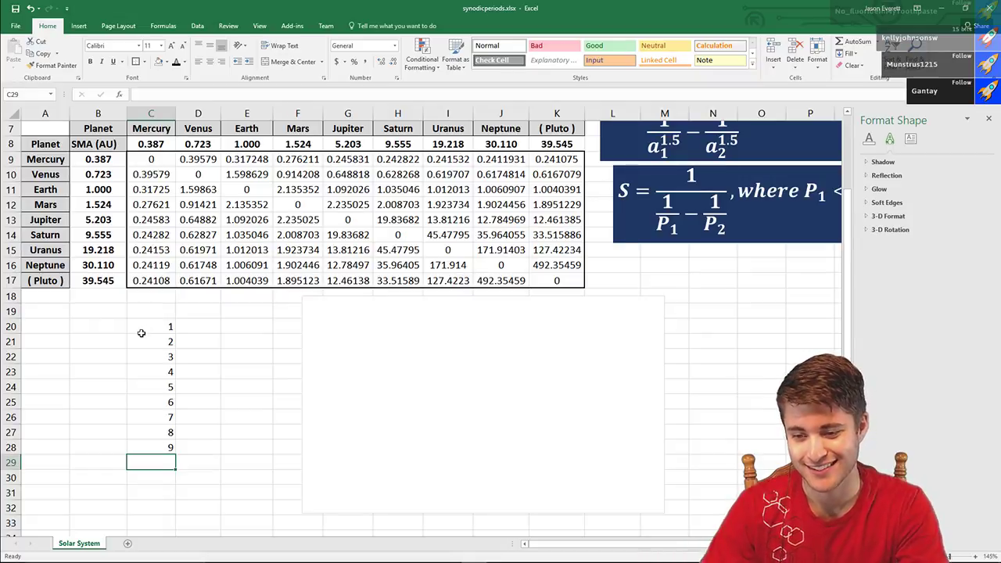
- Clear the numbers from the cells below the Mercury column
drag(160, 334, 167, 450)
key(Delete)
click(201, 426)
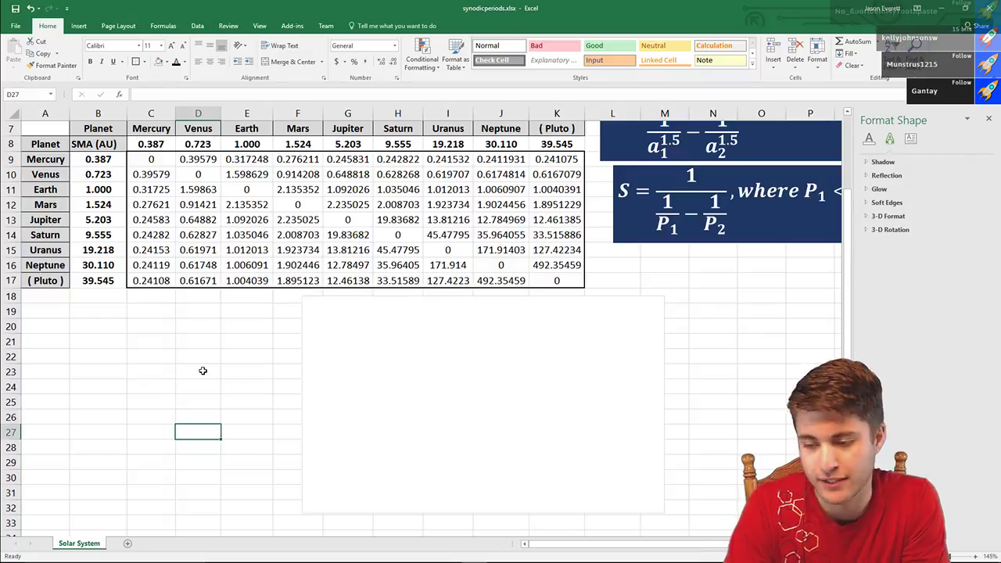
- Add a series named Mercury to the empty chart with X values B9:B17 and Y values C9:C17
click(377, 378)
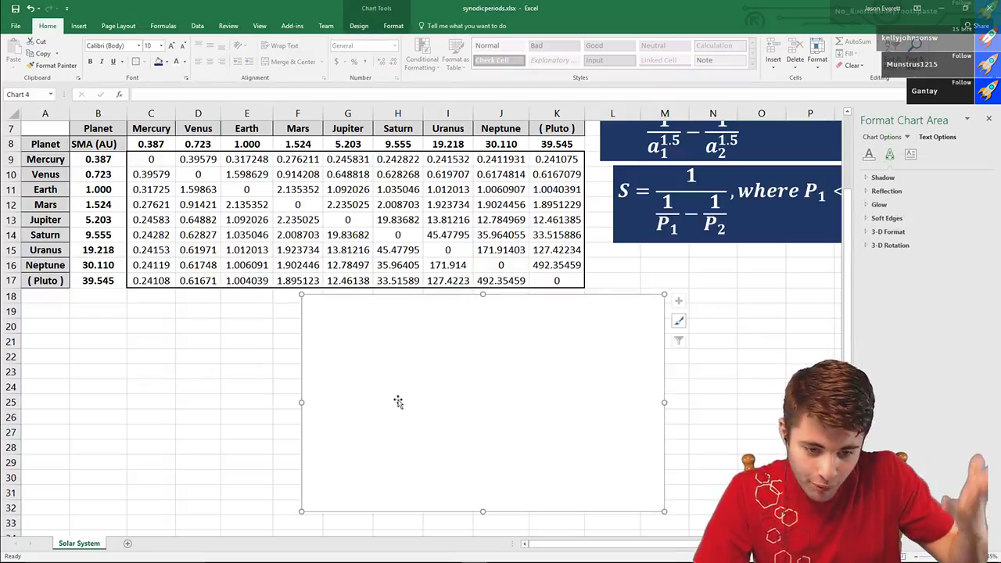
right_click(399, 395)
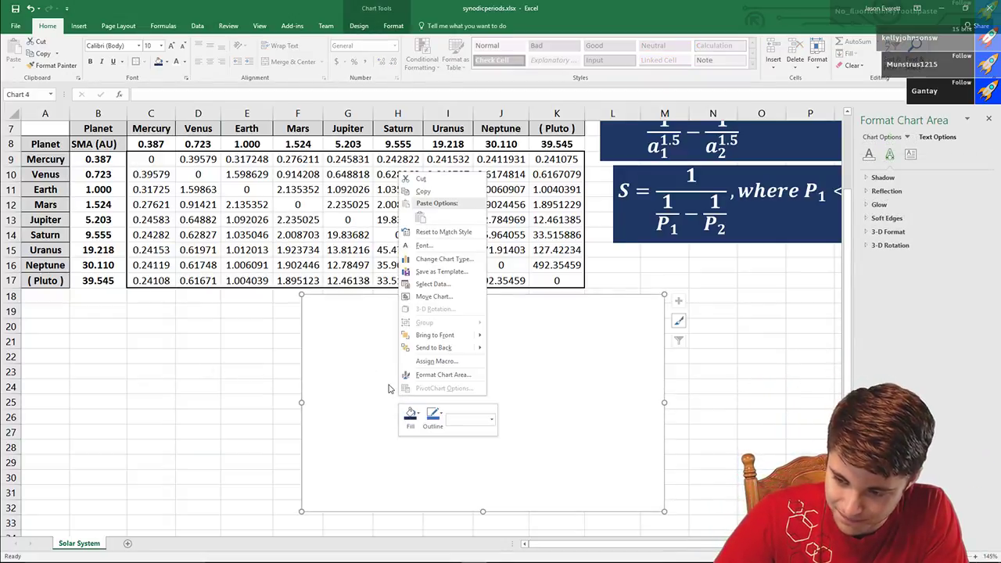
click(436, 286)
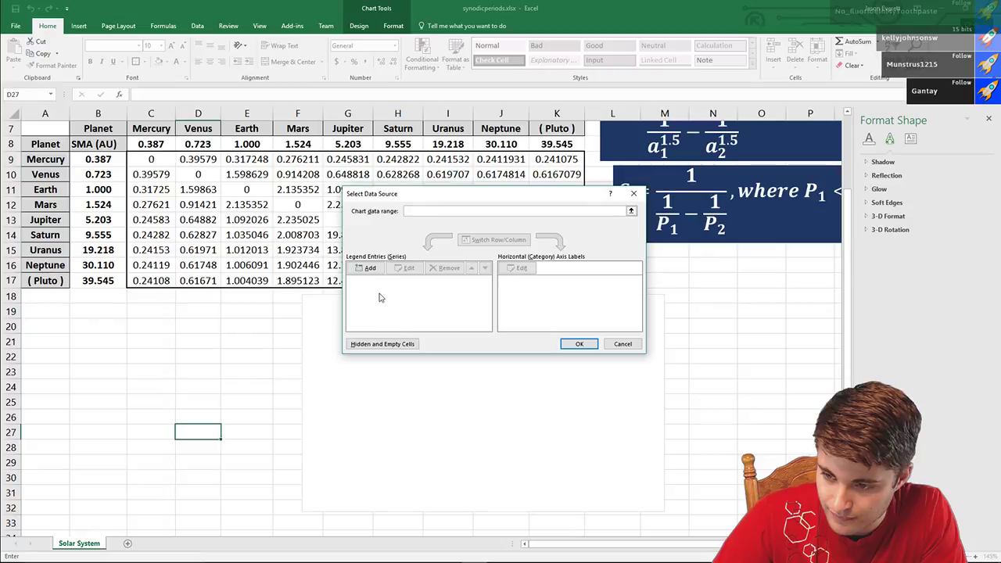
click(364, 269)
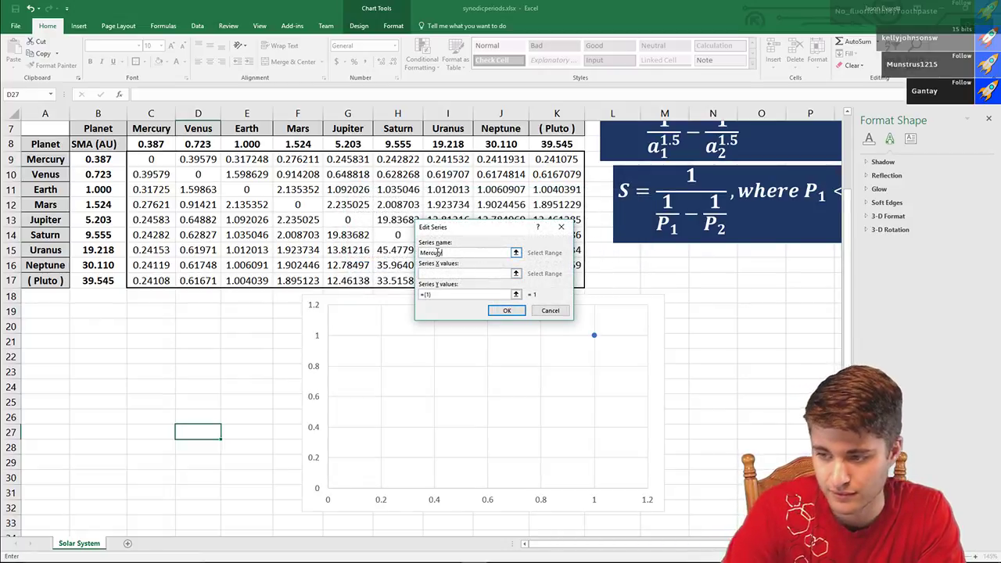
click(437, 273)
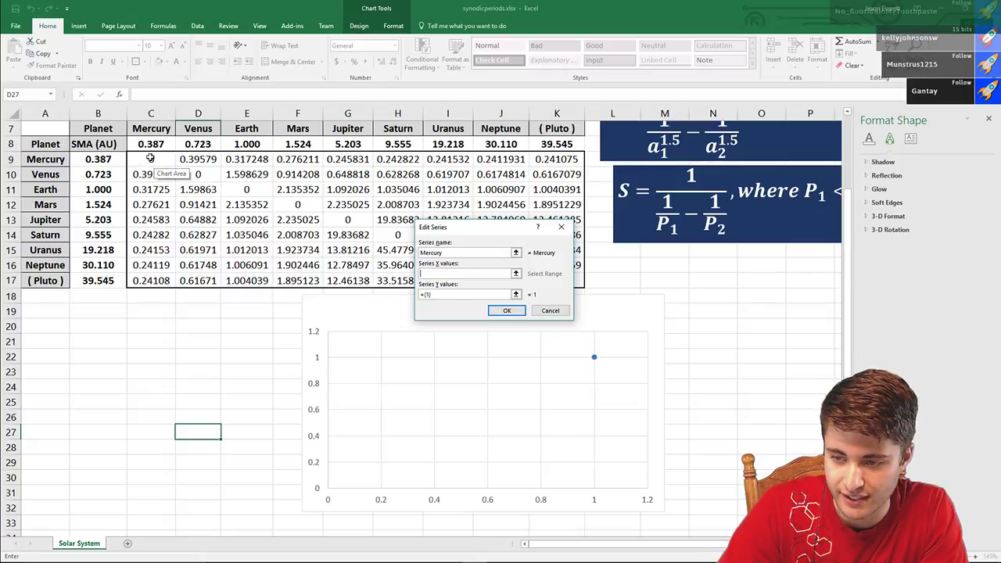
drag(110, 159, 98, 280)
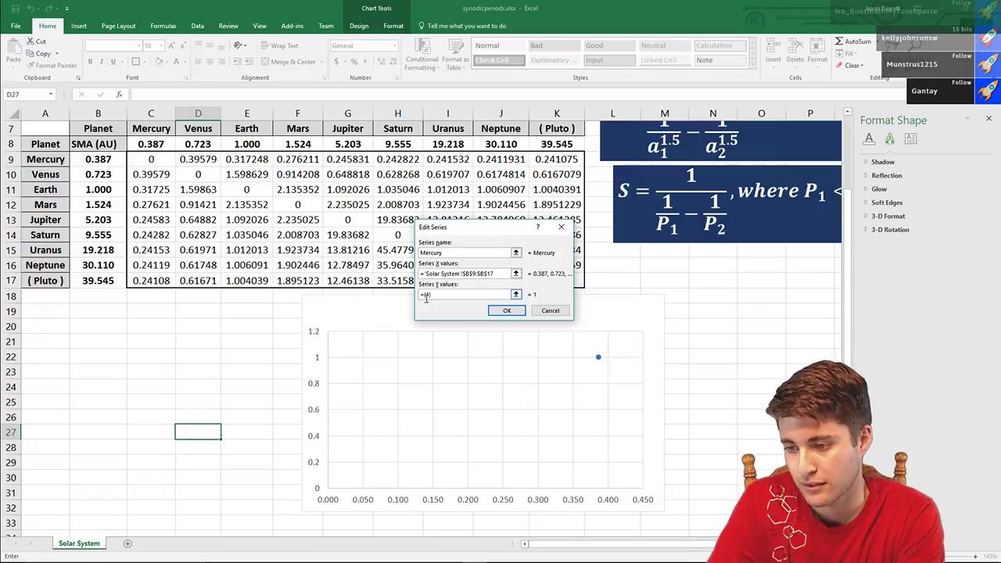
drag(452, 294, 427, 294)
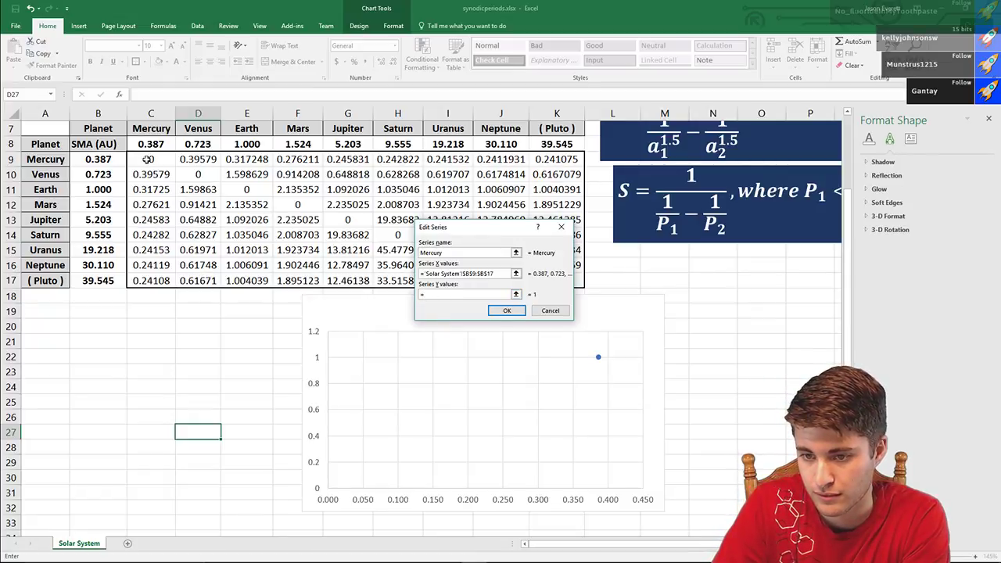
text(=)
drag(147, 159, 153, 283)
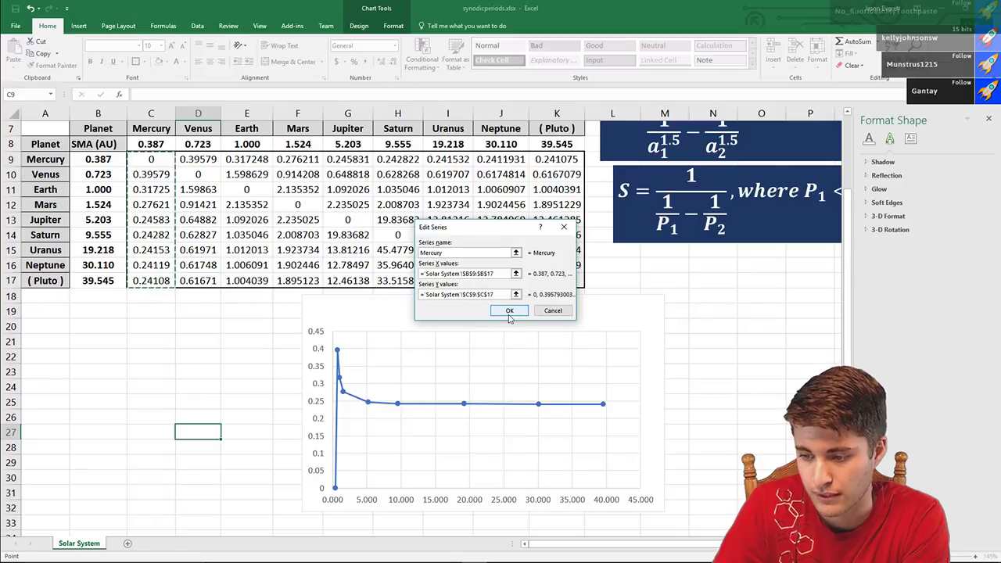
click(509, 311)
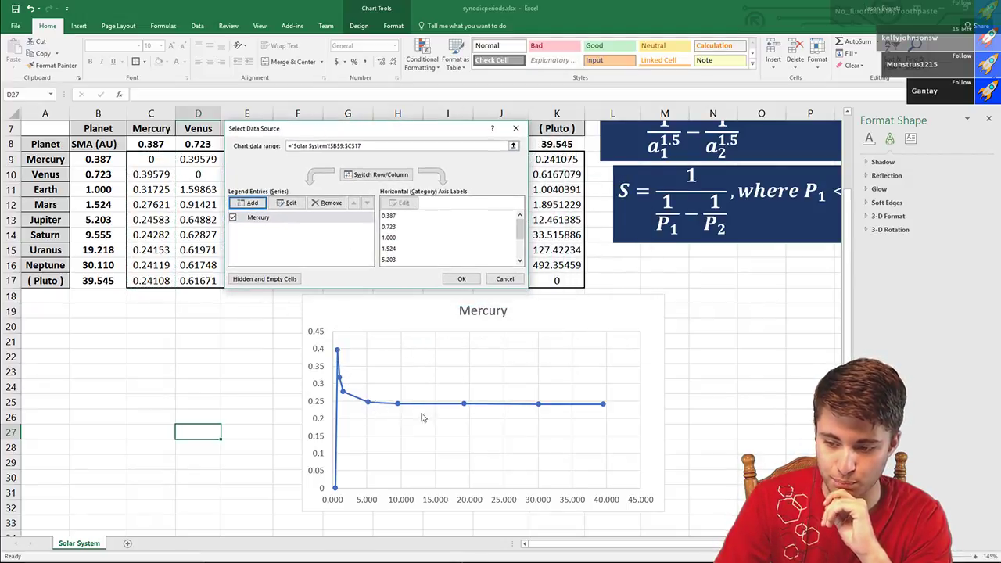
- Add a series named Venus with X values B9:B17 and Y values D9:D17, and apply the chart's data source changes
drag(373, 130, 432, 151)
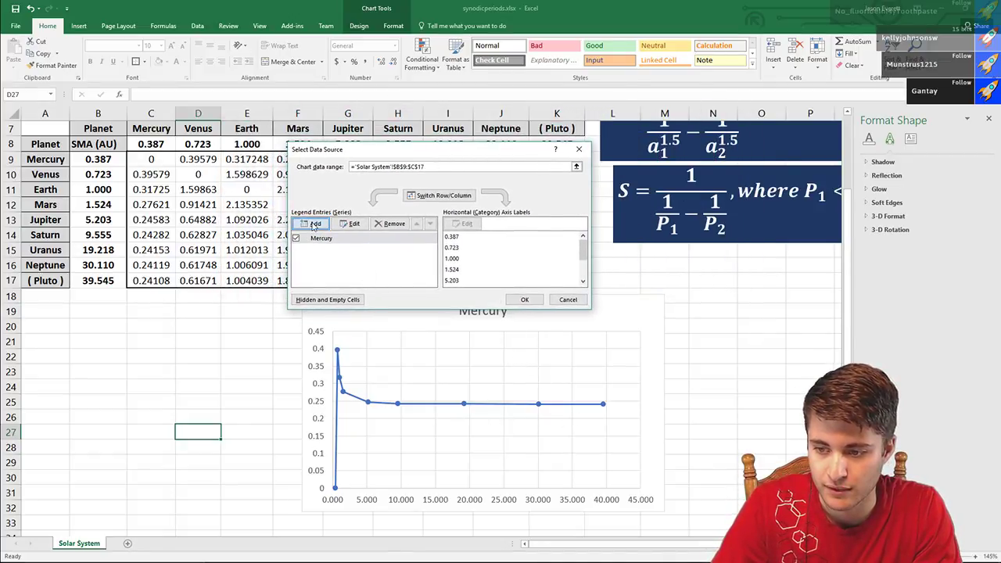
click(312, 224)
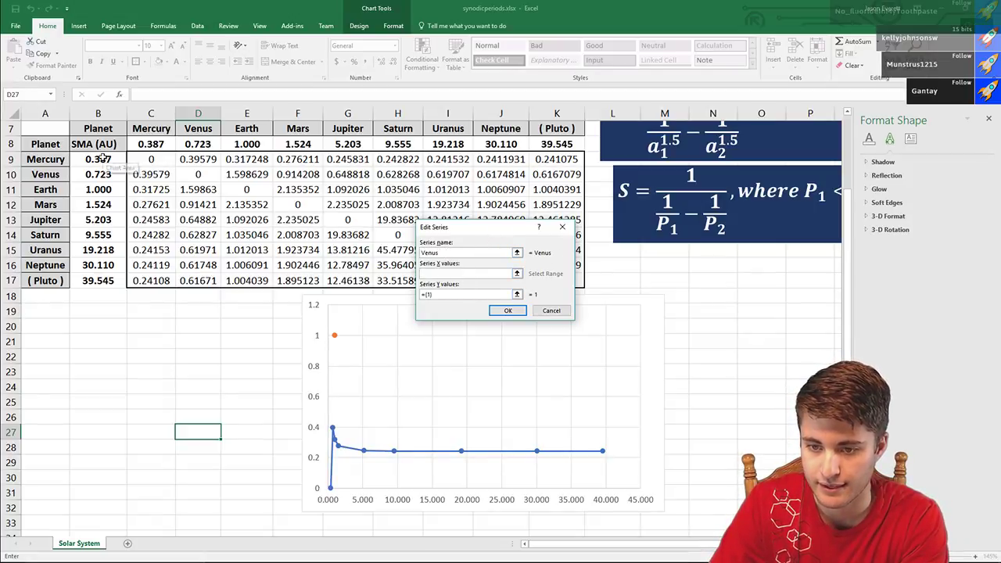
drag(98, 158, 98, 280)
key(Tab)
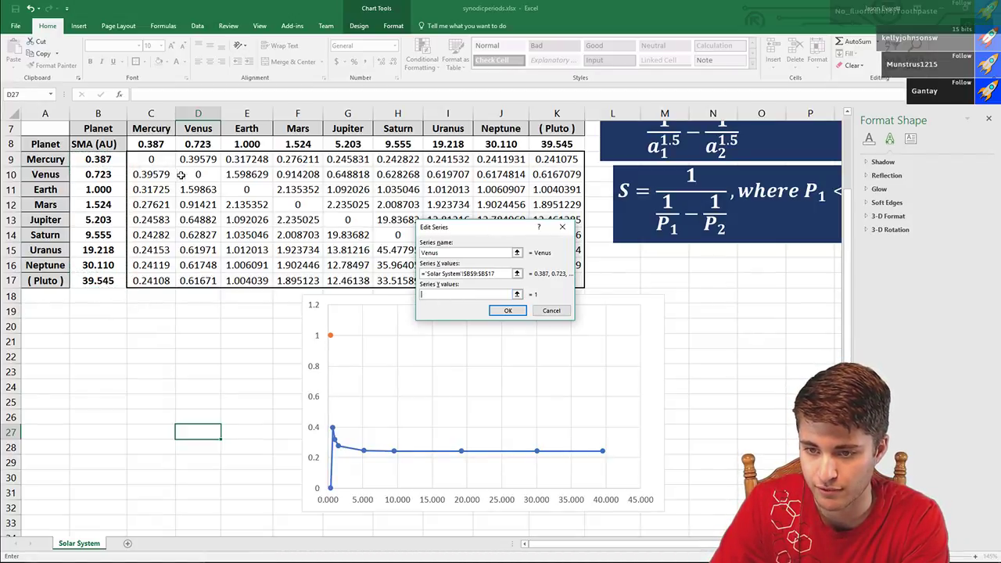
drag(198, 159, 198, 280)
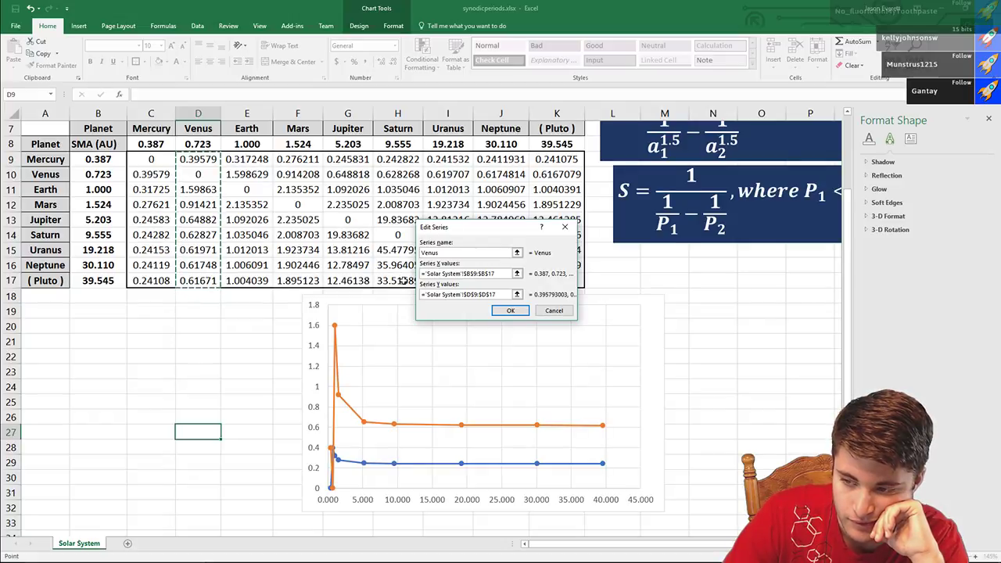
click(510, 311)
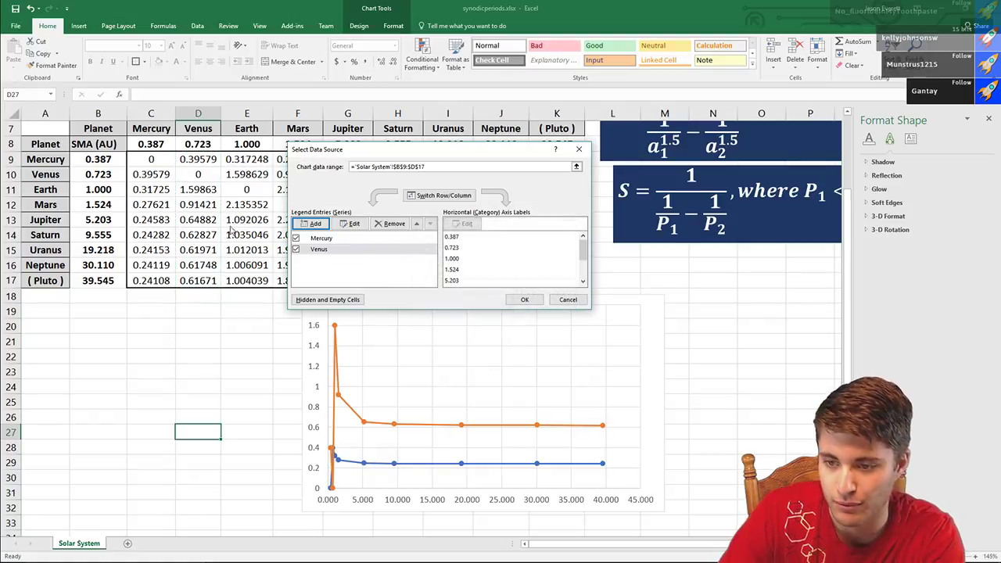
click(545, 303)
- Clear the zero cells along the table's diagonal, from Mercury–Mercury in C9 to Pluto–Pluto in K17
click(153, 174)
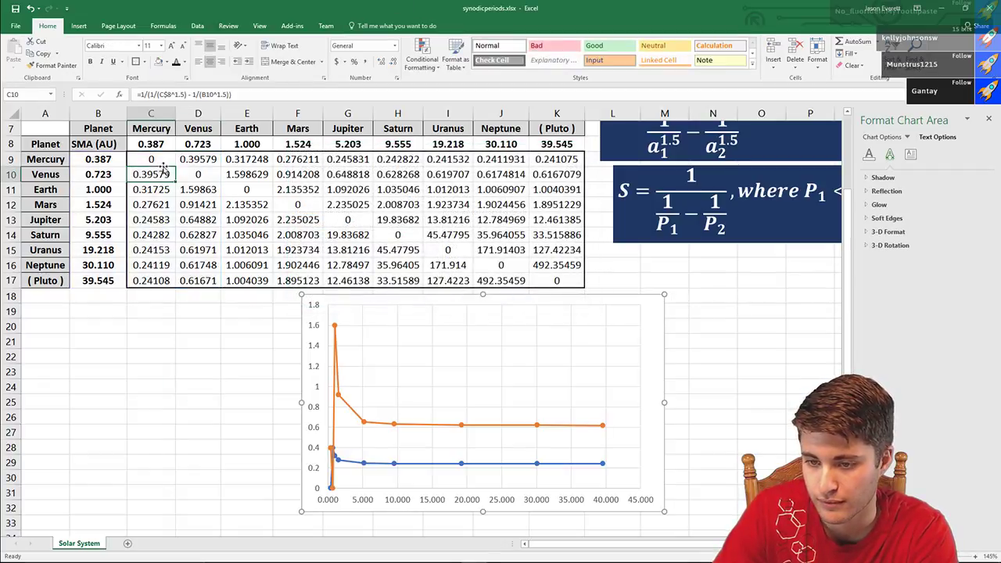
click(153, 159)
key(Delete)
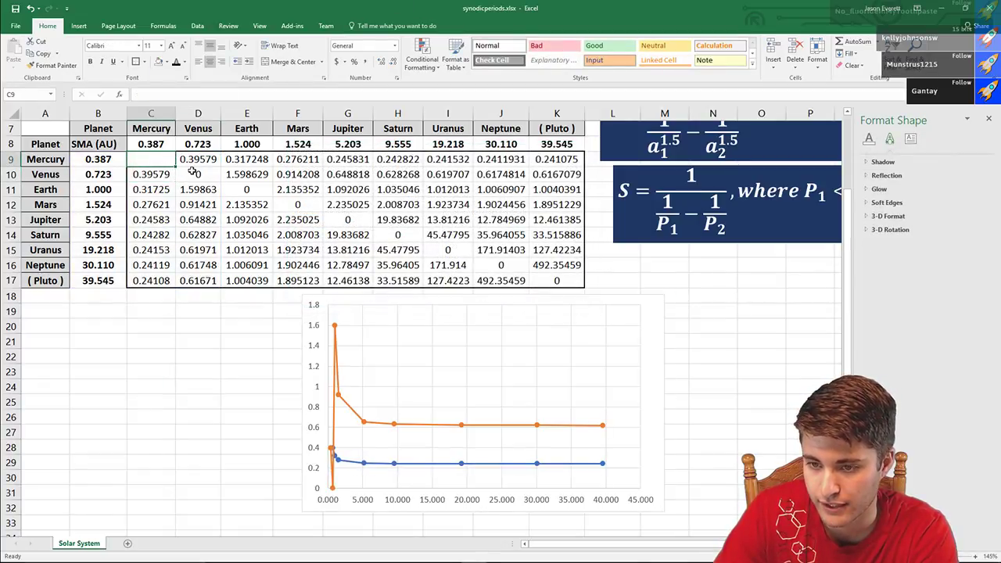
click(192, 173)
key(Delete)
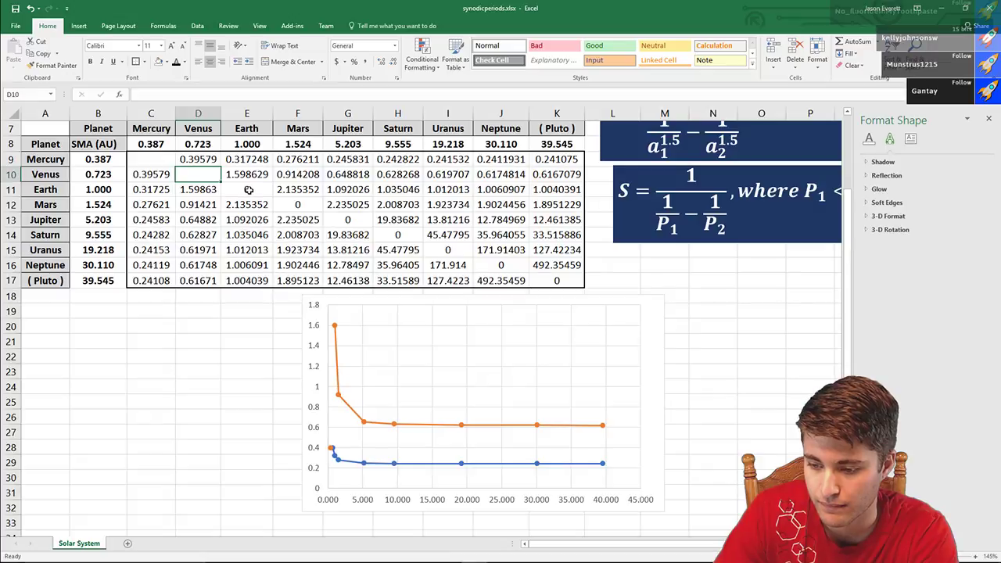
click(247, 190)
key(Delete)
click(297, 205)
key(Delete)
click(356, 220)
key(Delete)
click(393, 234)
key(Delete)
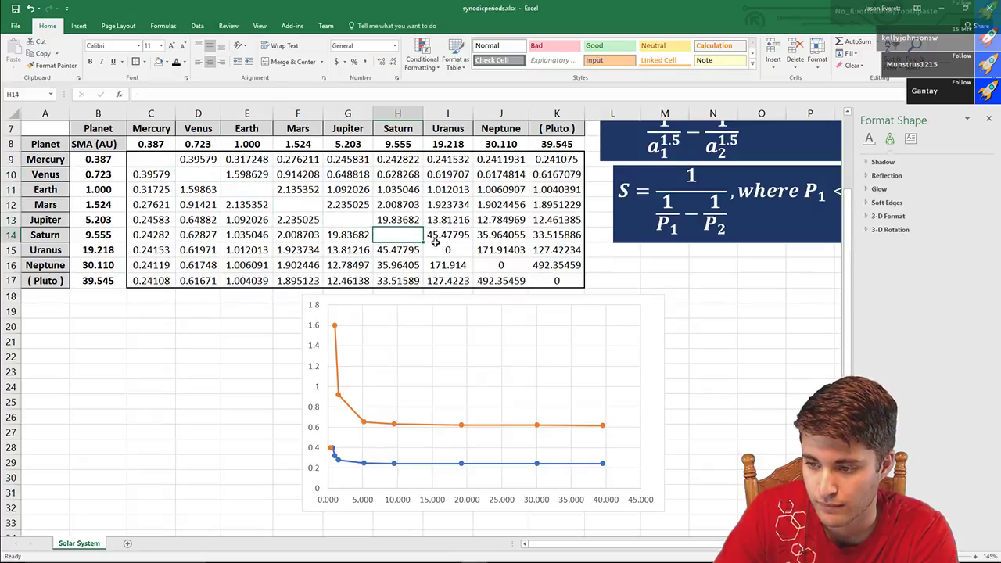
click(438, 247)
key(Delete)
click(493, 266)
key(Delete)
click(547, 278)
key(Delete)
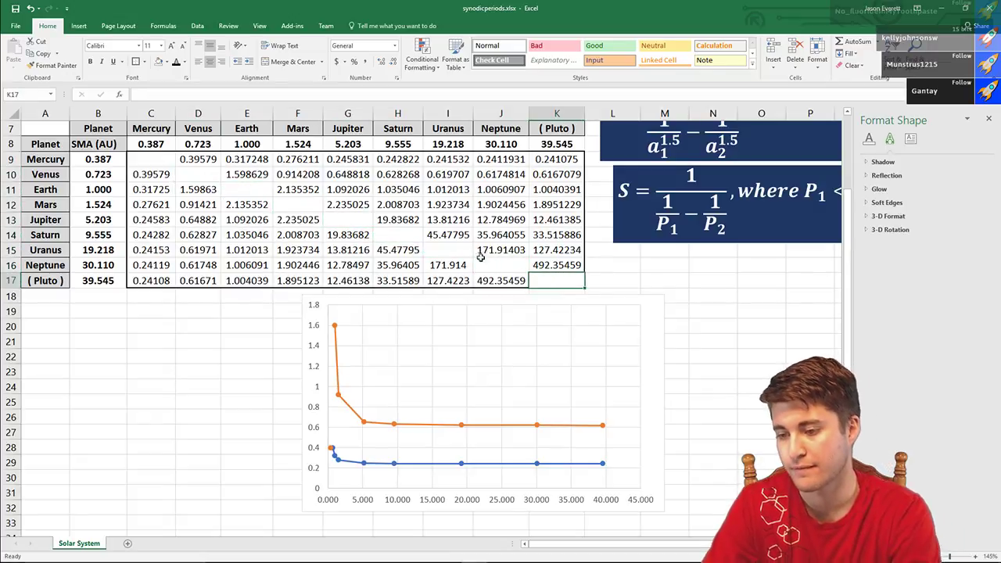
- Extend the chart's Y data range across to the Pluto column, covering C9:K17, and reposition the chart over the table
click(344, 301)
drag(344, 301, 391, 247)
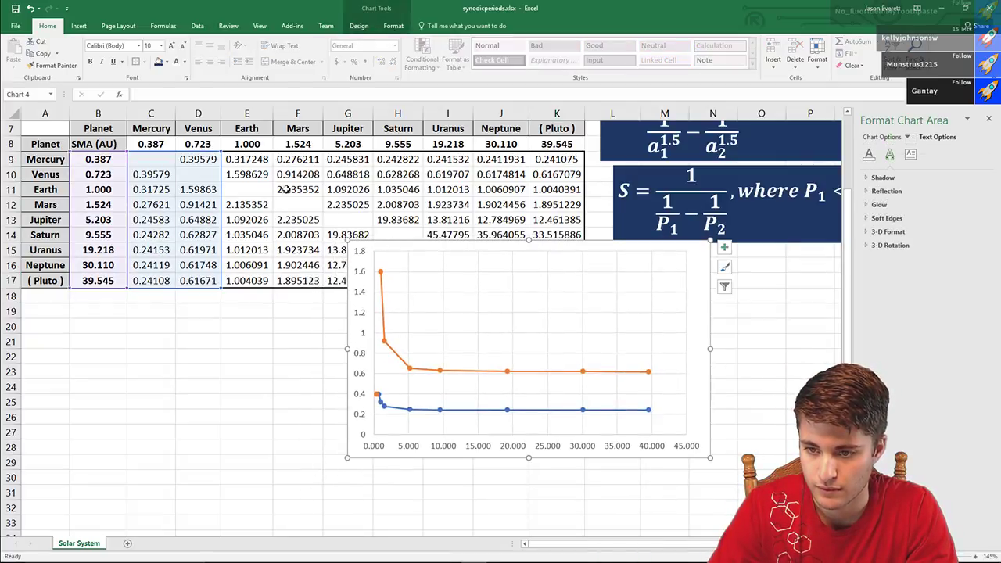
drag(224, 150, 563, 154)
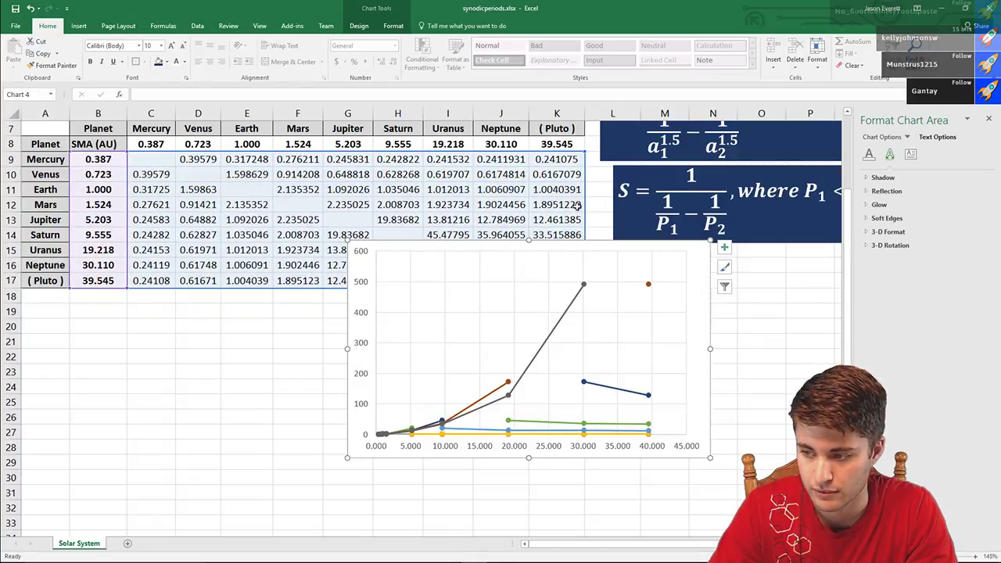
drag(558, 249, 527, 214)
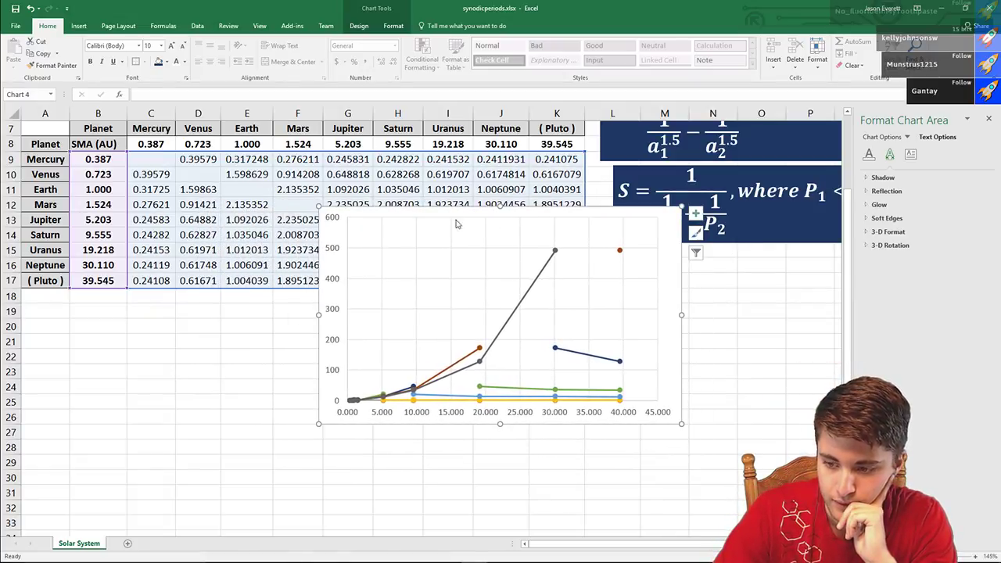
- Review the chart's data range and series list in its data source settings
right_click(357, 216)
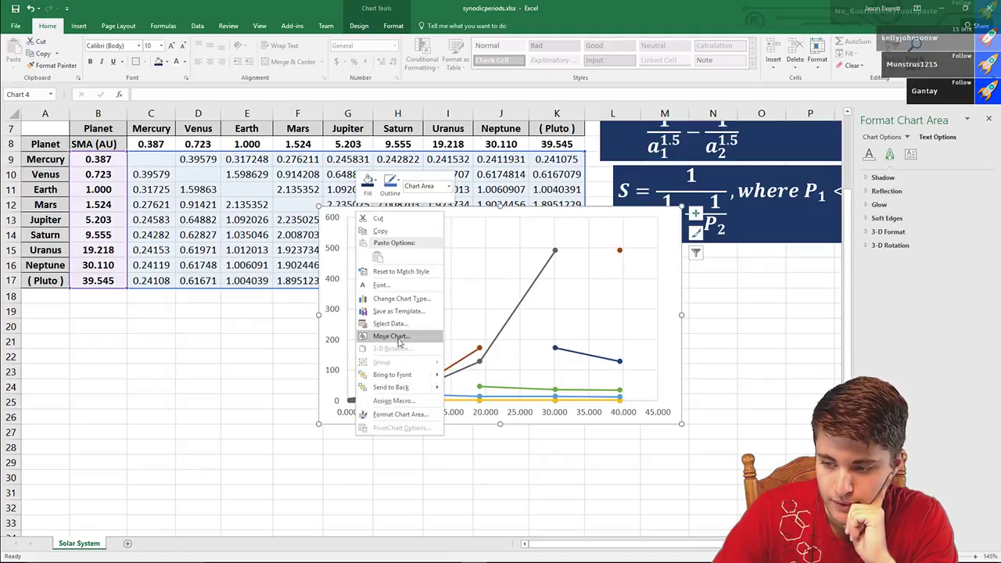
click(395, 323)
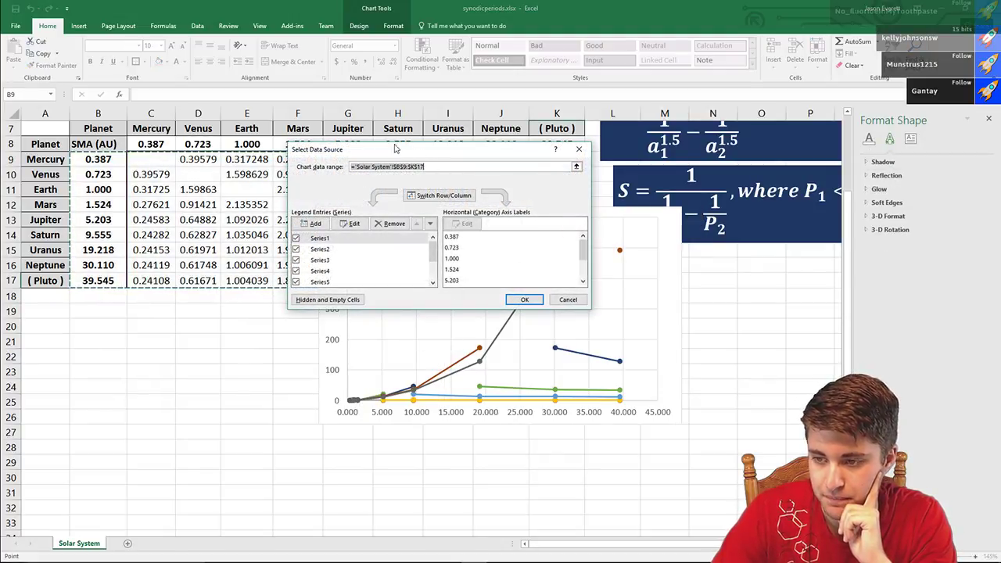
drag(390, 147, 356, 169)
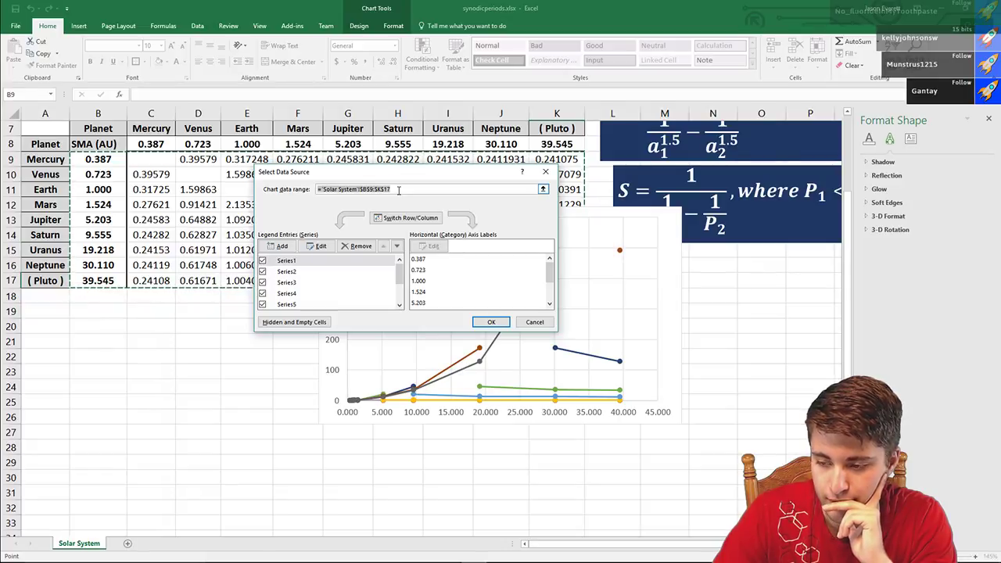
click(491, 321)
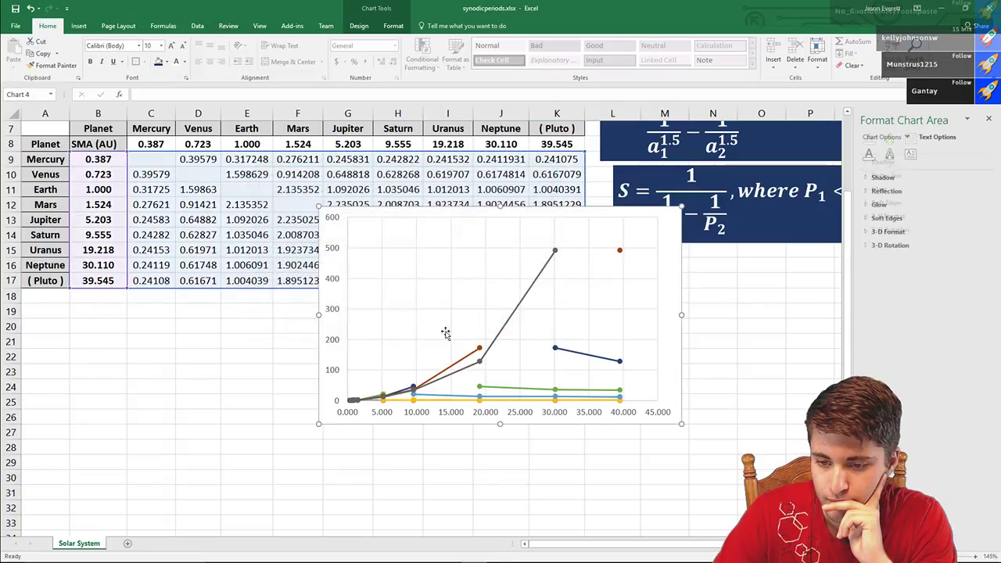
- Enter the numbers 1 to 9 down cells C19:C27 below the Mercury column
click(154, 311)
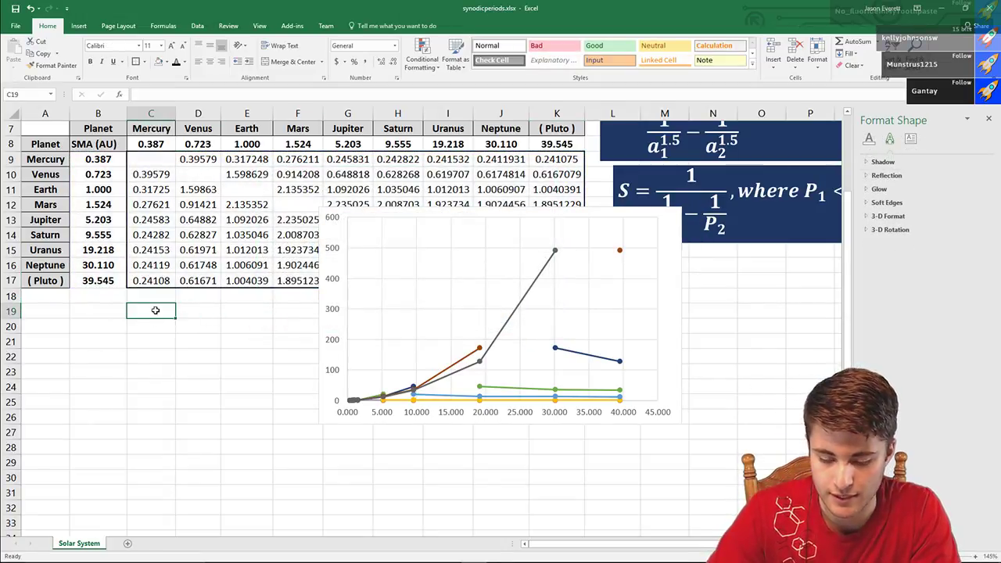
text(1)
key(Return)
text(2)
key(Return)
text(3)
key(Return)
text(4)
key(Return)
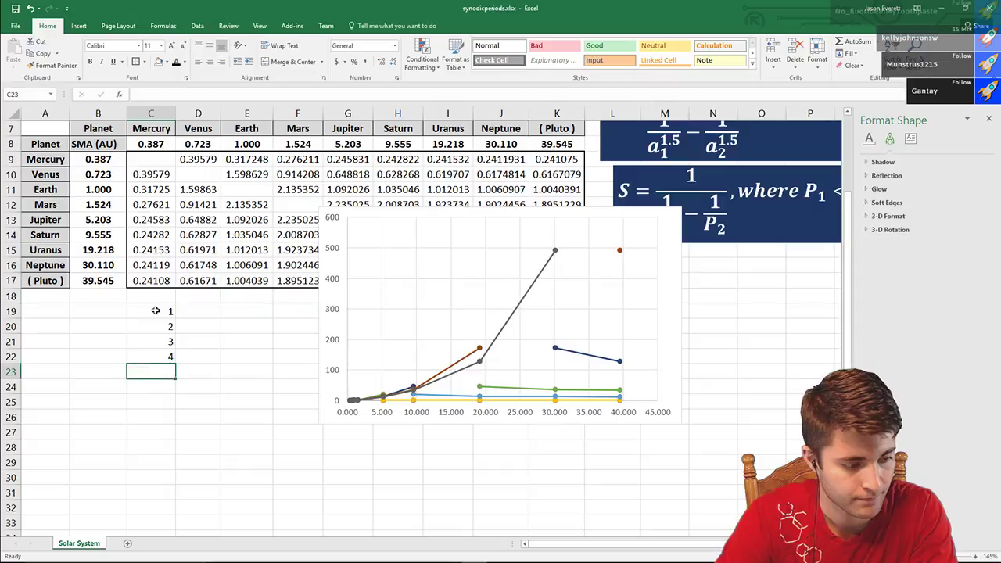
text(5)
key(Return)
text(6)
key(Return)
text(7 8 9)
key(Return)
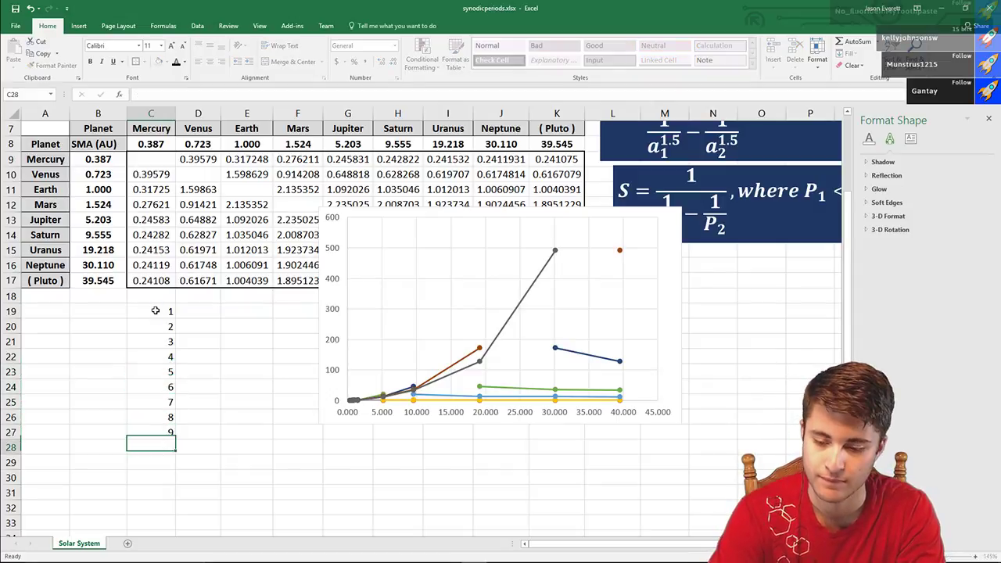
- Remove Series9 through Series2 from the chart's data source, keeping only Series1
click(356, 240)
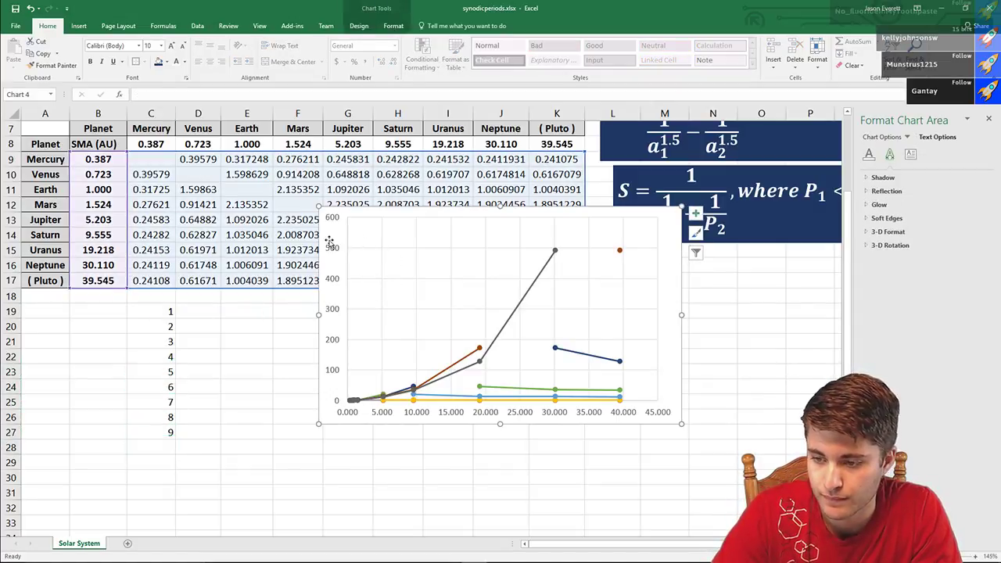
right_click(332, 239)
click(369, 351)
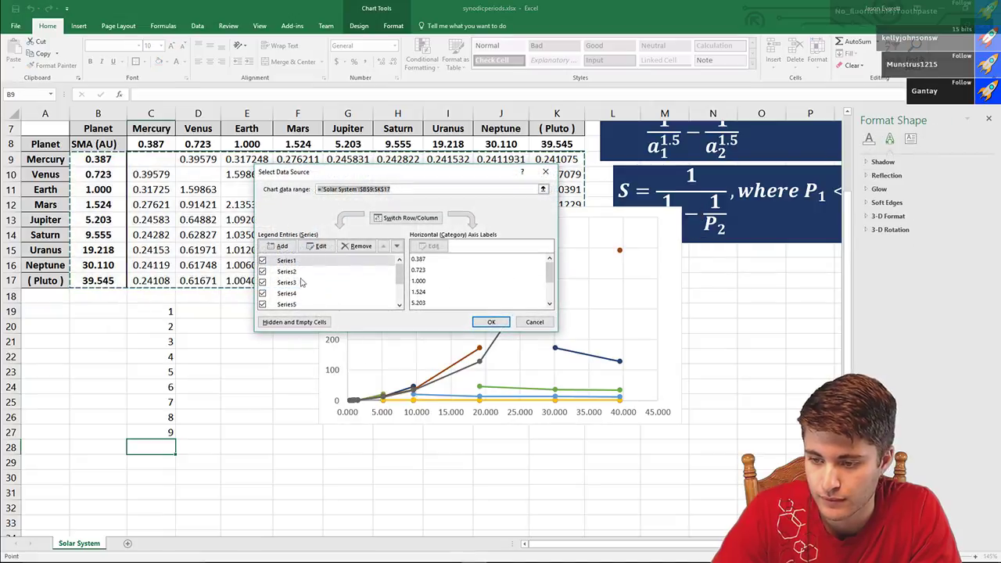
drag(399, 270, 389, 302)
click(291, 305)
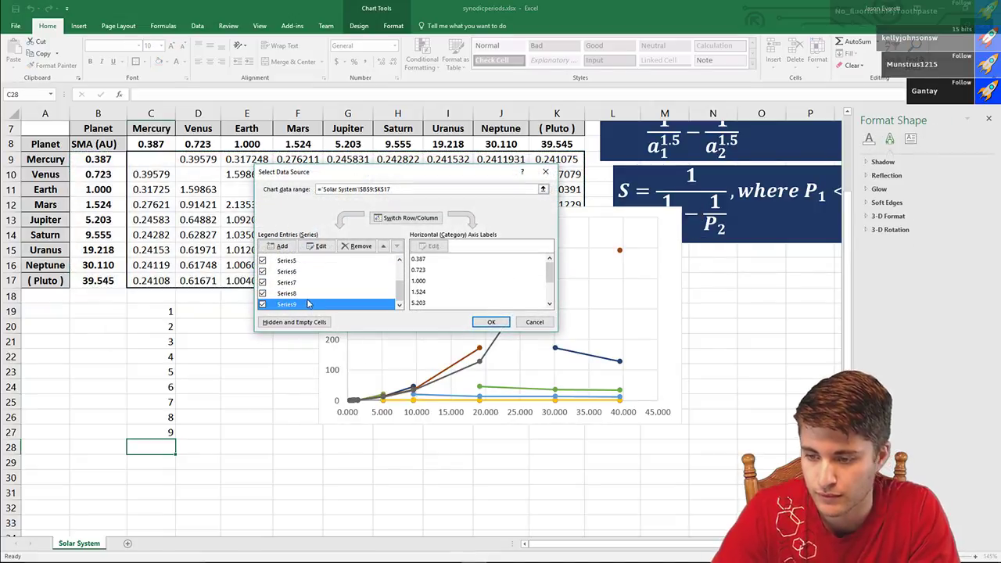
scroll(330, 283, up, 3)
click(360, 245)
click(360, 246)
click(358, 246)
click(358, 246)
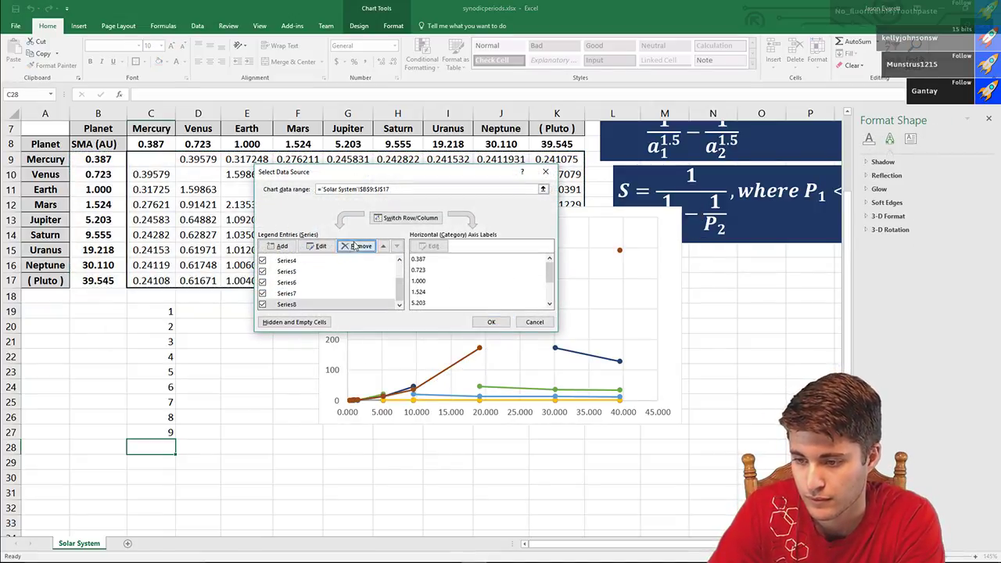
click(357, 247)
click(358, 247)
click(355, 248)
click(356, 248)
- Set the X values of Series1 to the numbers in C19:C27
click(316, 245)
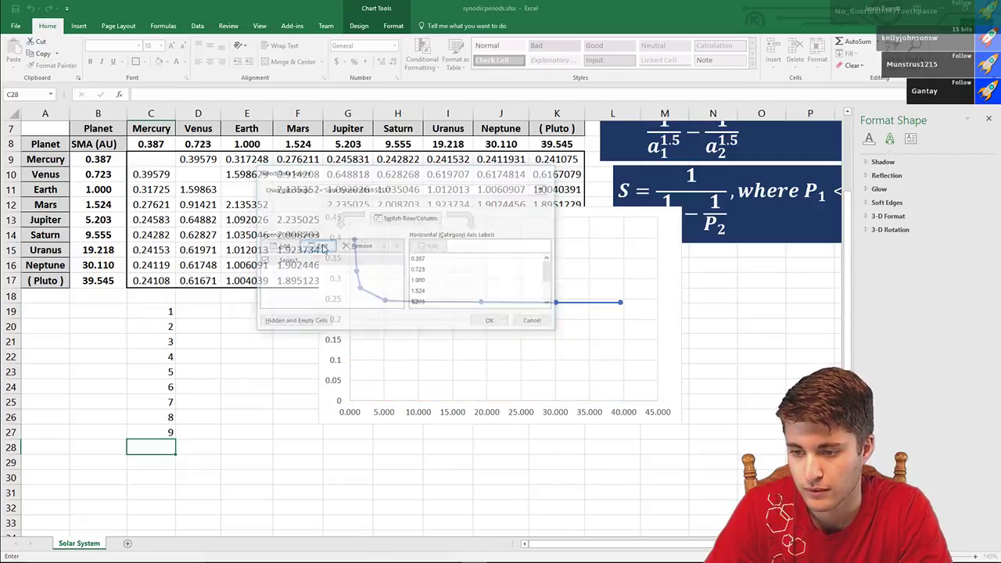
click(406, 250)
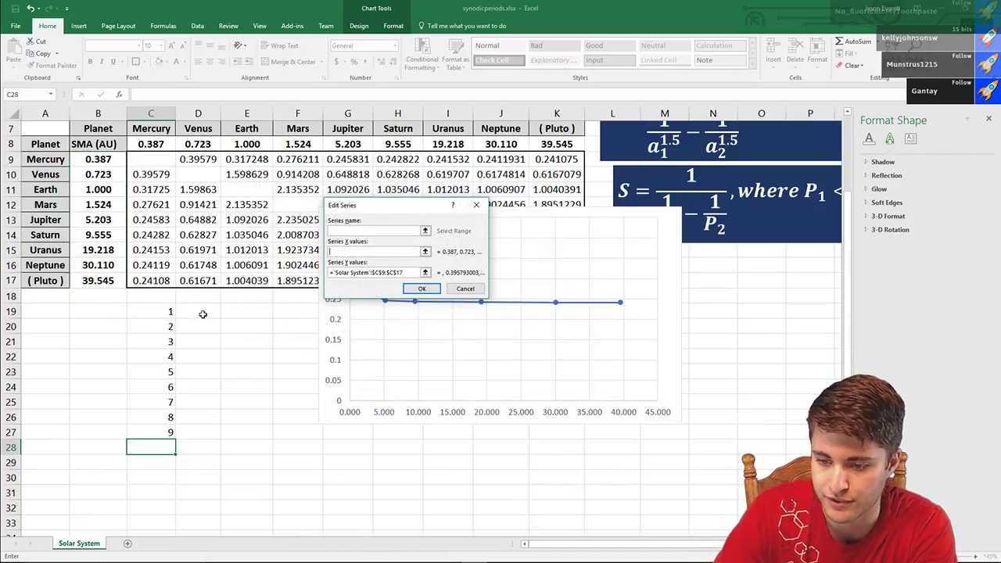
drag(160, 311, 172, 422)
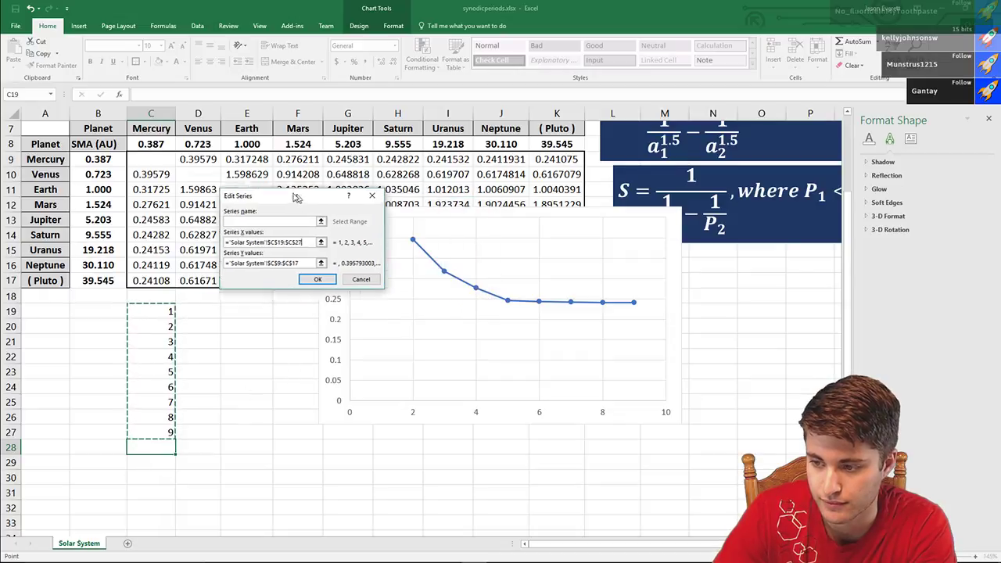
drag(405, 205, 369, 202)
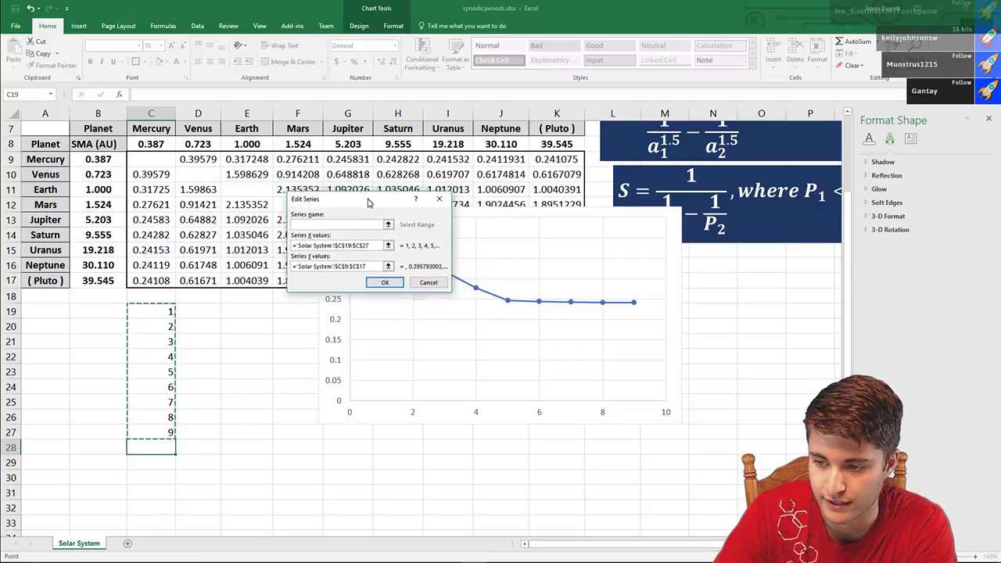
click(372, 295)
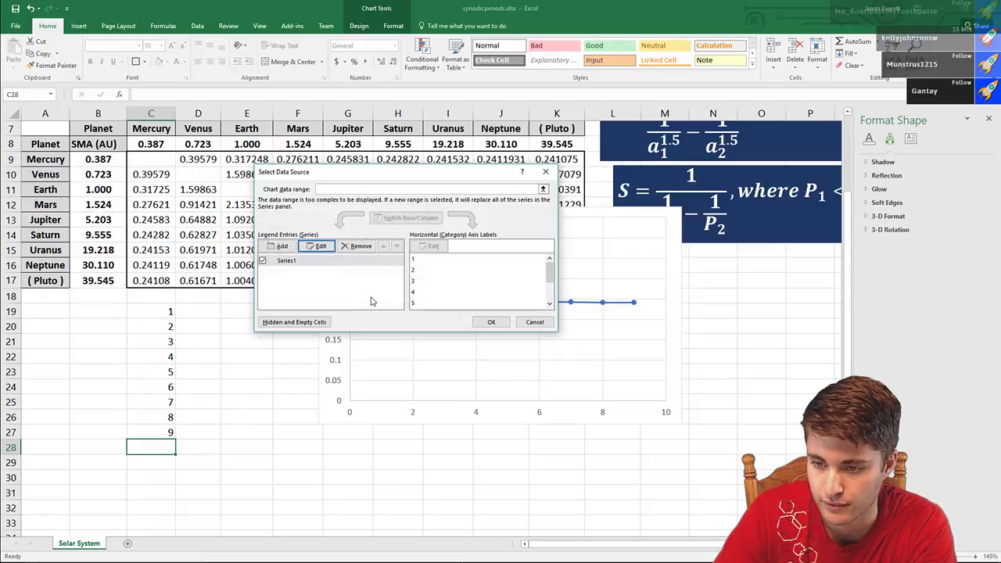
- Add a series named Venus with X values from C19:C27 and Y values from D9:D17
click(310, 261)
click(282, 247)
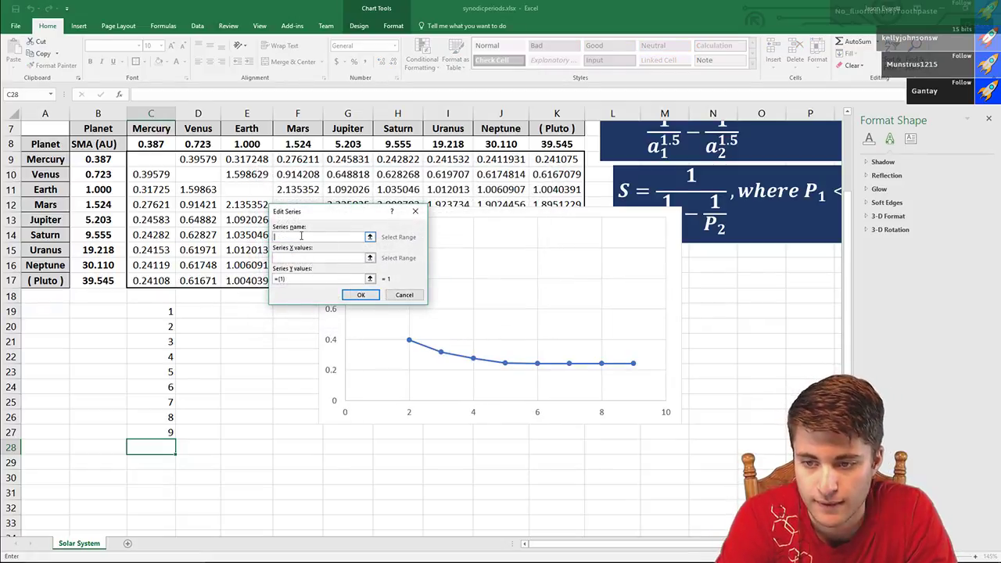
key(Tab)
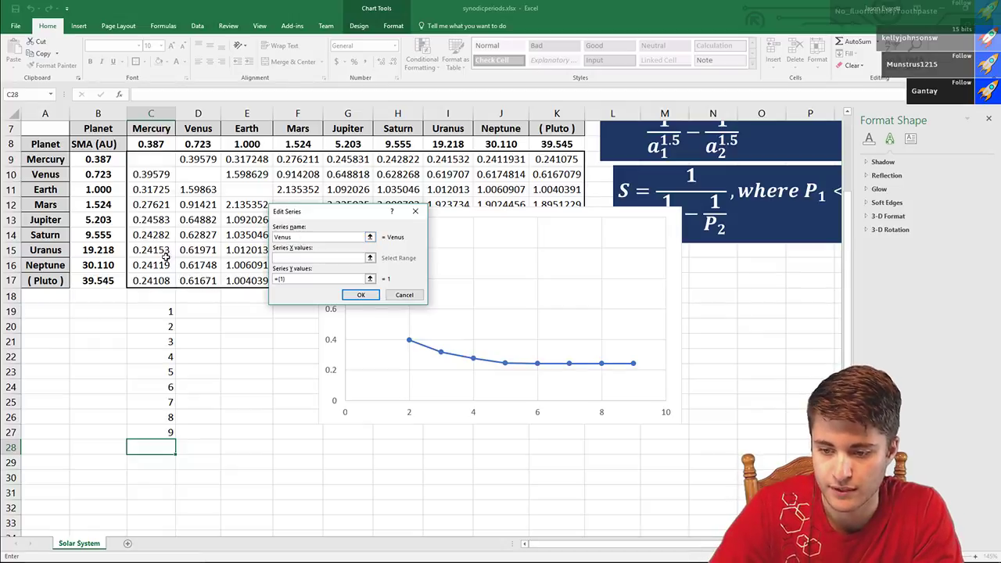
drag(166, 311, 167, 434)
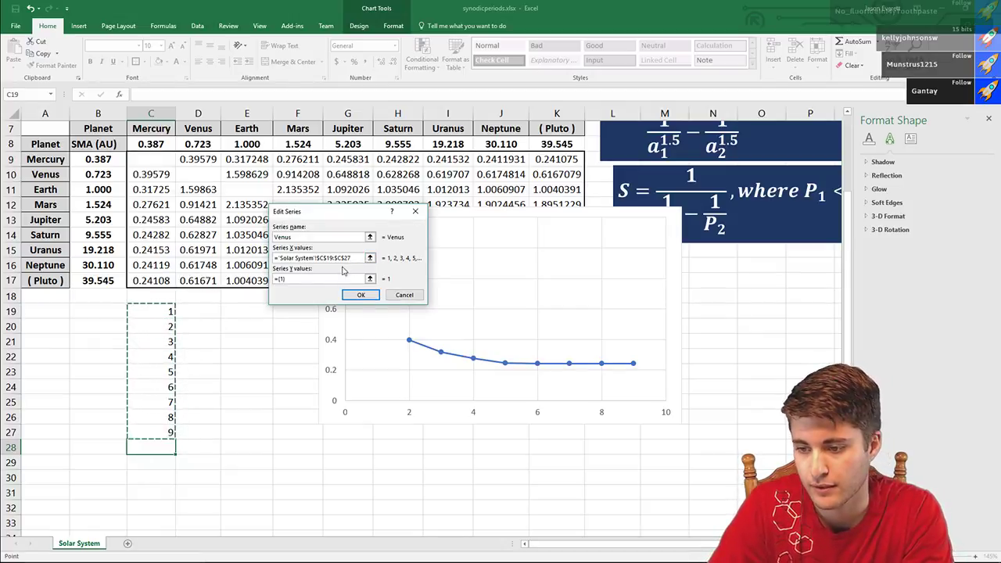
click(327, 279)
drag(193, 159, 218, 283)
key(Return)
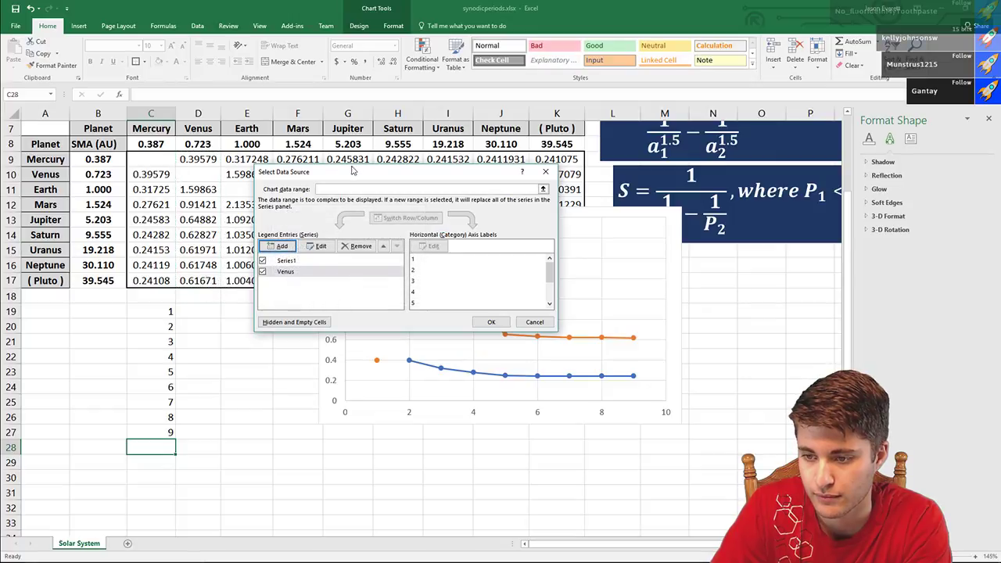
- Add a series named Earth with X values from C19:C27 and Y values from E9:E17
drag(351, 171, 443, 95)
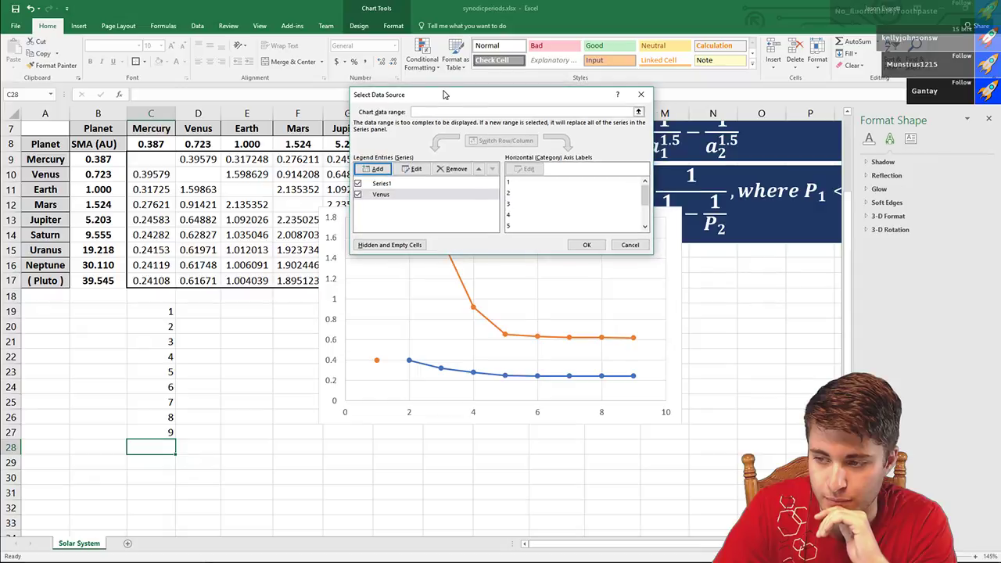
click(383, 171)
key(Return)
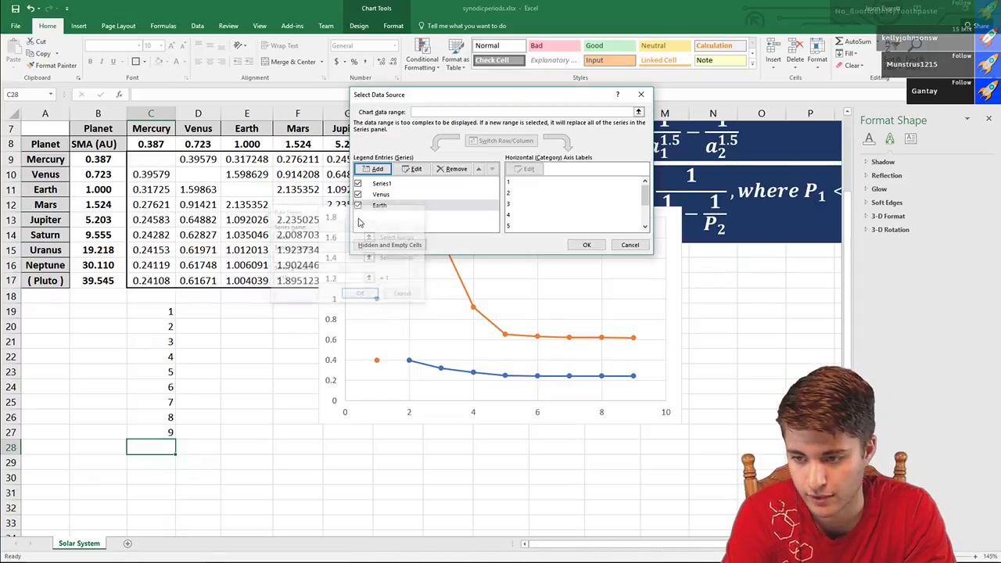
click(413, 169)
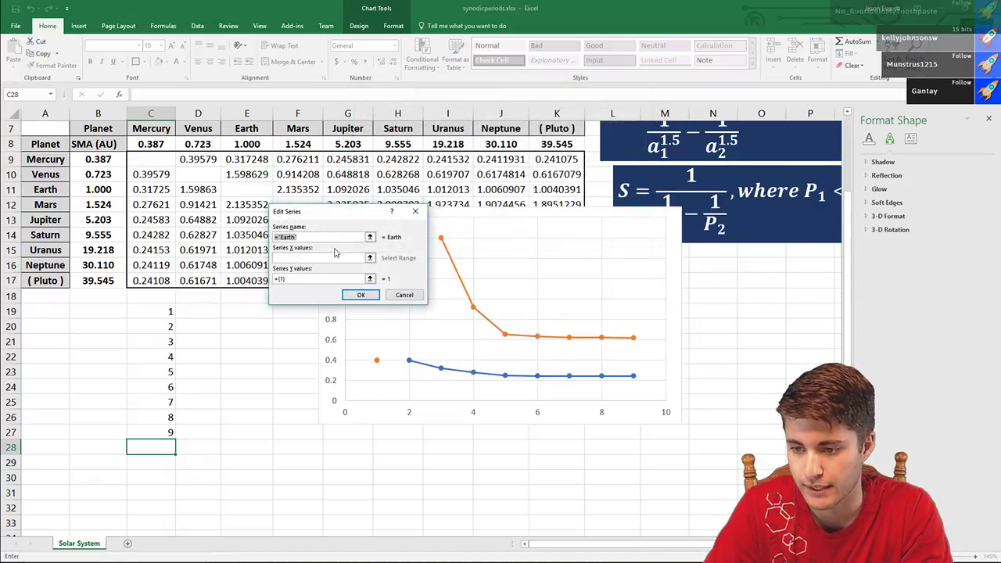
click(335, 254)
drag(168, 312, 168, 432)
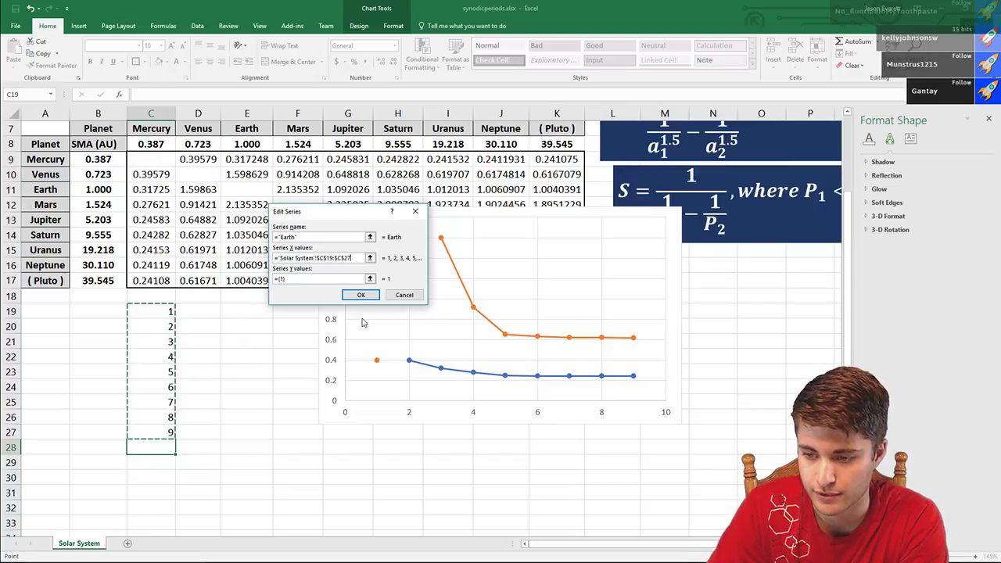
click(295, 279)
key(ctrl+a)
key(BackSpace)
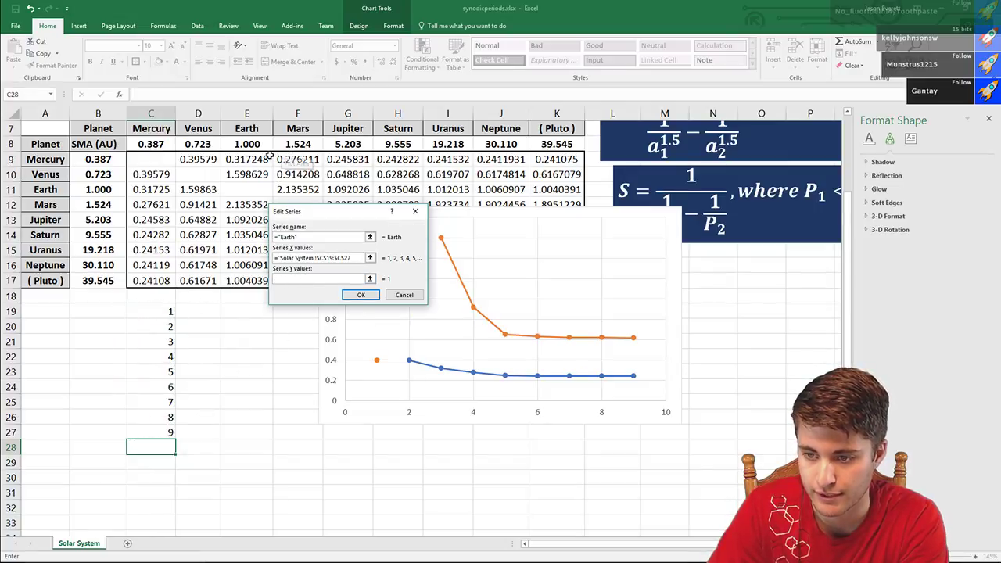
drag(246, 158, 246, 280)
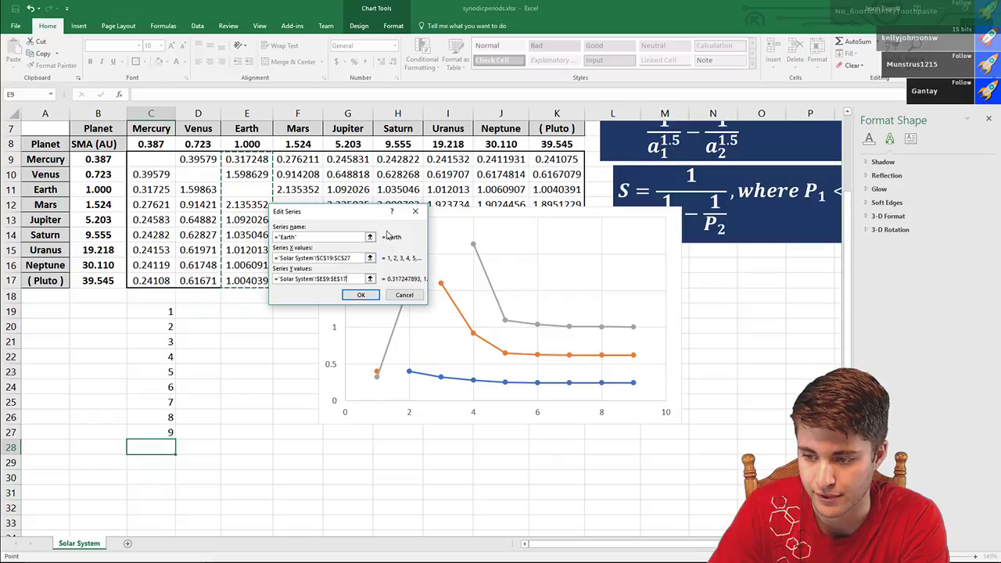
drag(351, 212, 689, 188)
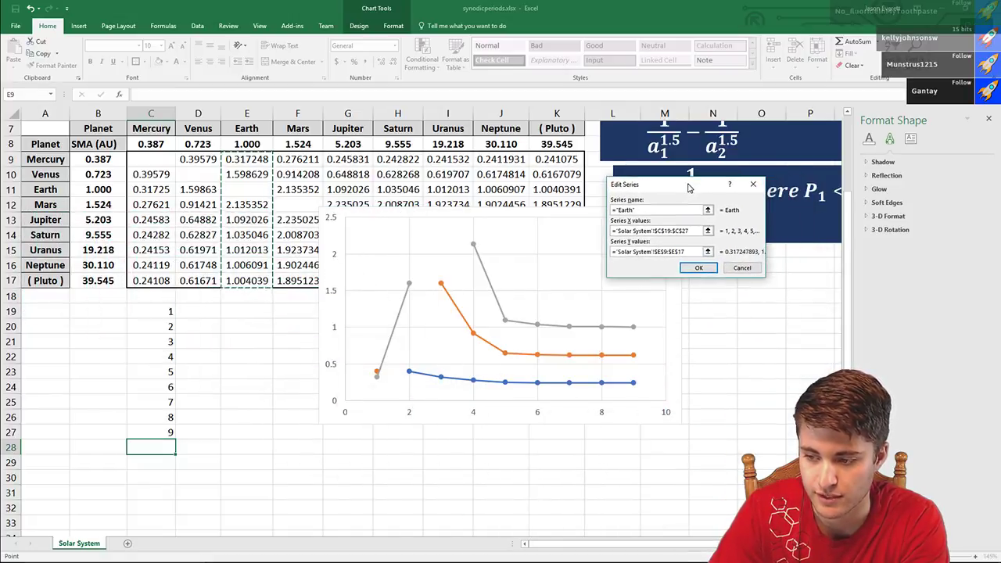
click(698, 268)
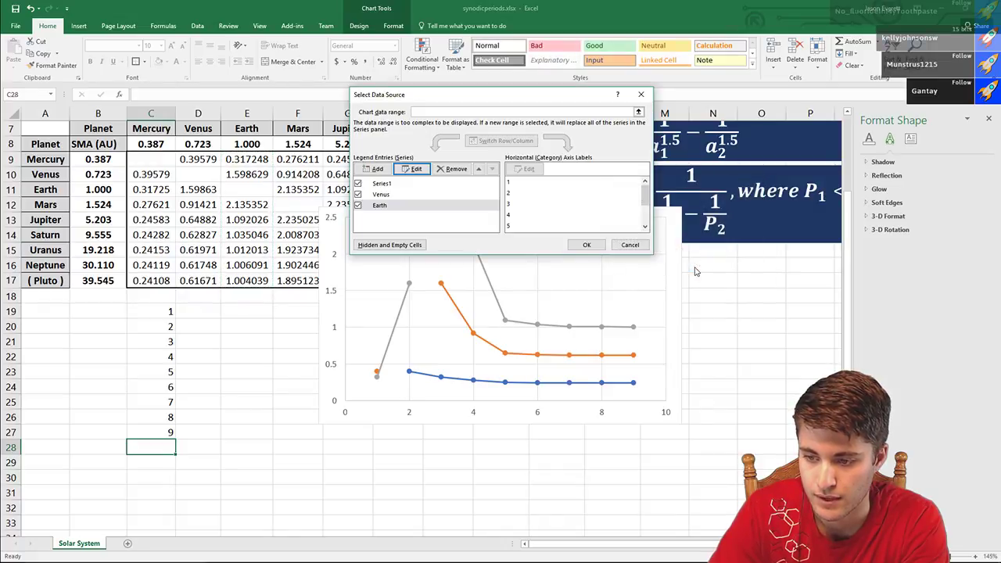
click(374, 169)
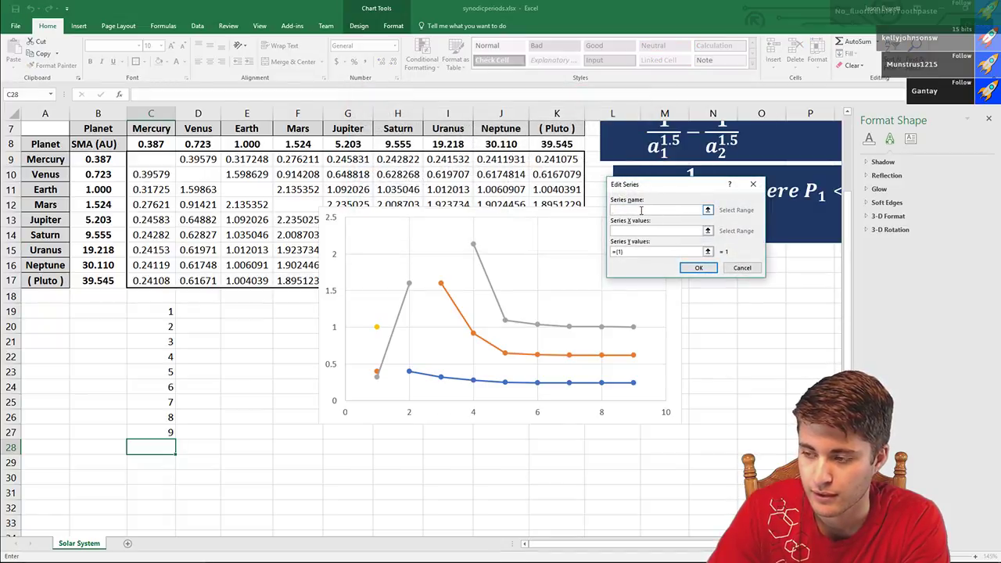
text(Mars)
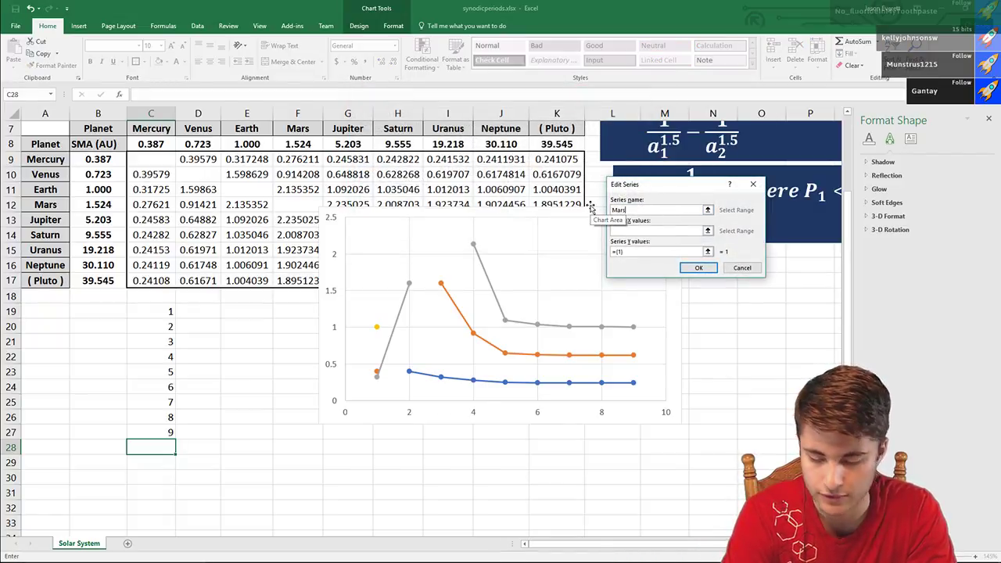
text(+)
drag(151, 311, 162, 422)
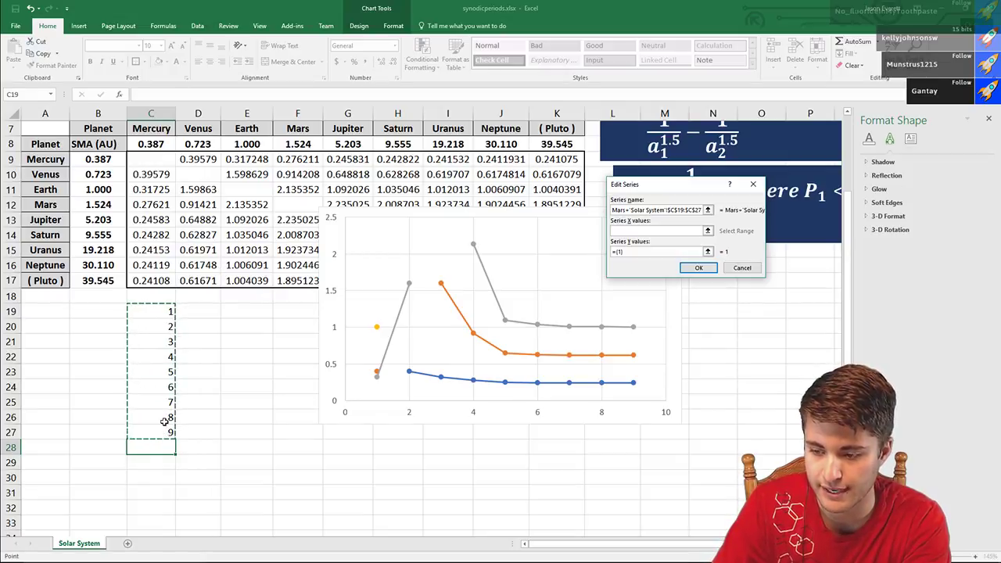
click(648, 230)
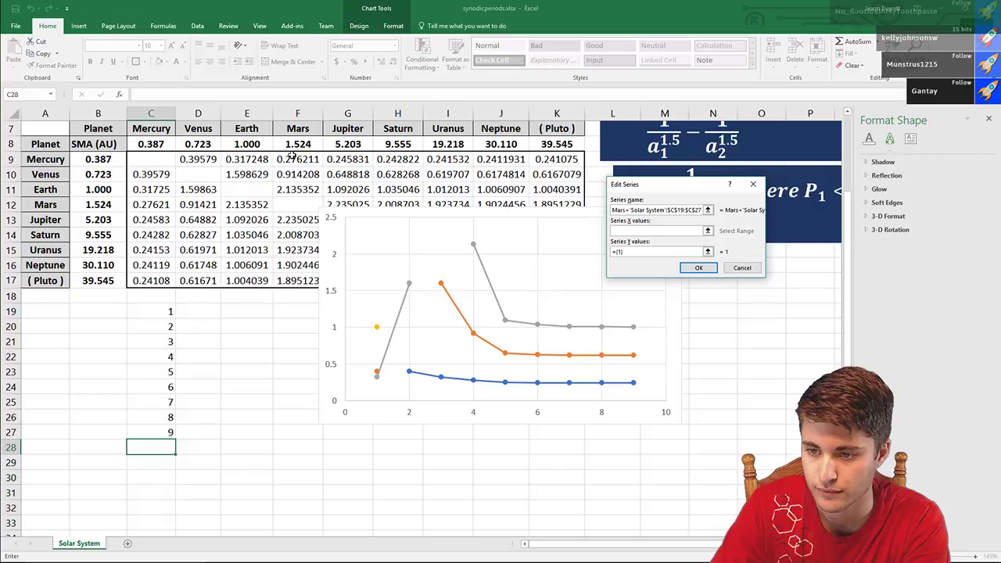
click(741, 267)
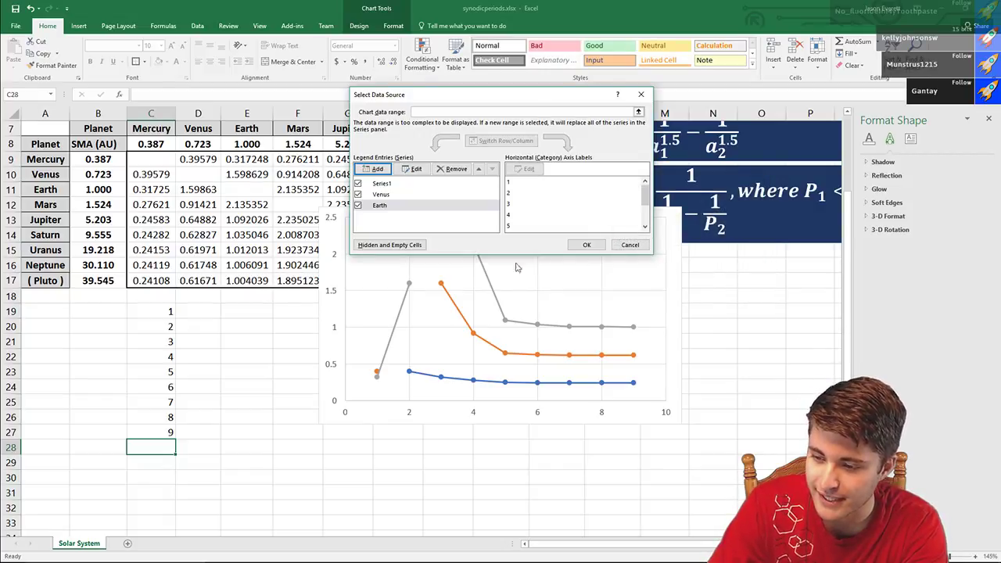
- Remove the Earth and Venus series from the chart's data source
click(405, 207)
click(451, 169)
click(452, 168)
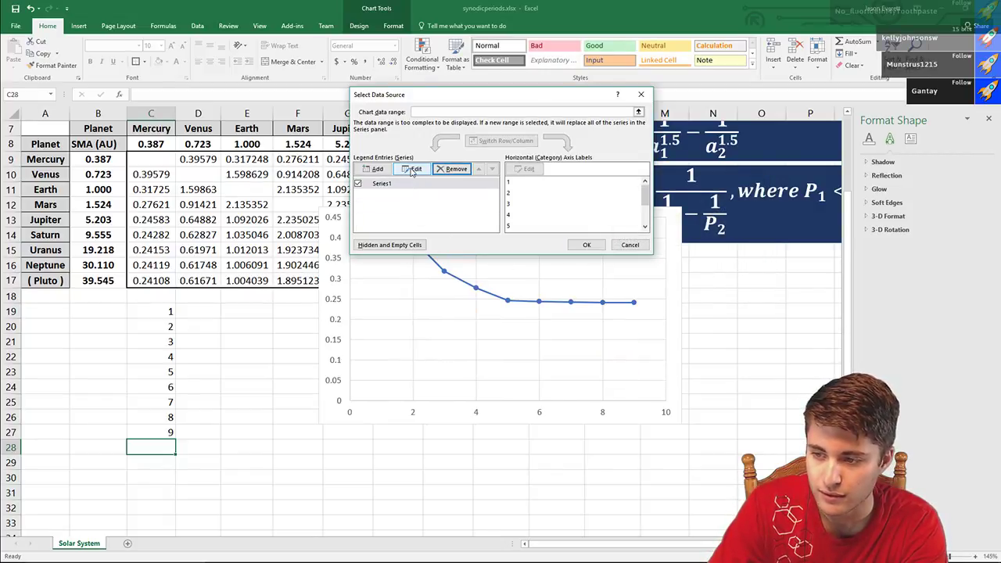
- Name Series1 Mercury, with X values from the SMA column B9:B17 and Y values from C9:C17
click(412, 169)
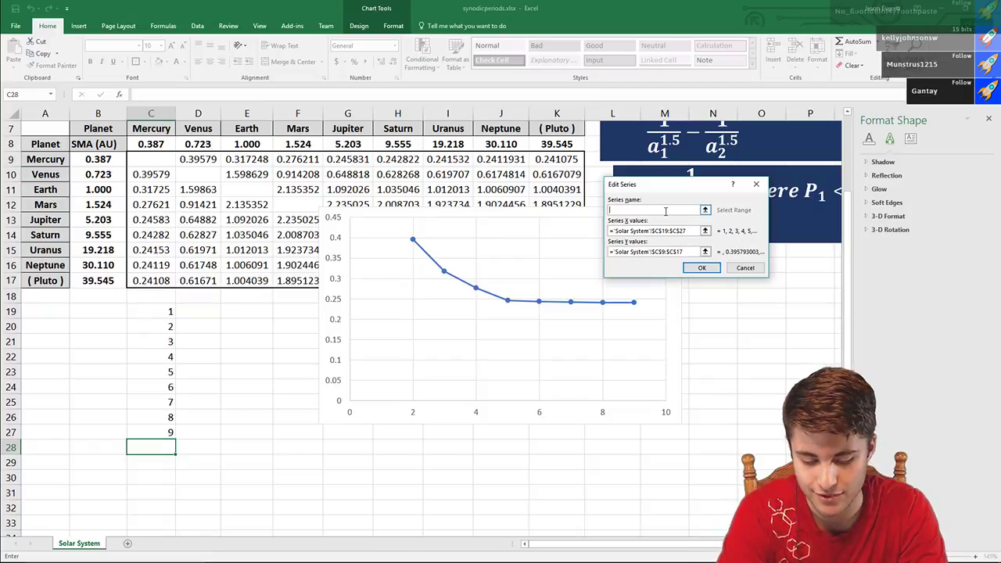
text(Mercury)
key(Tab)
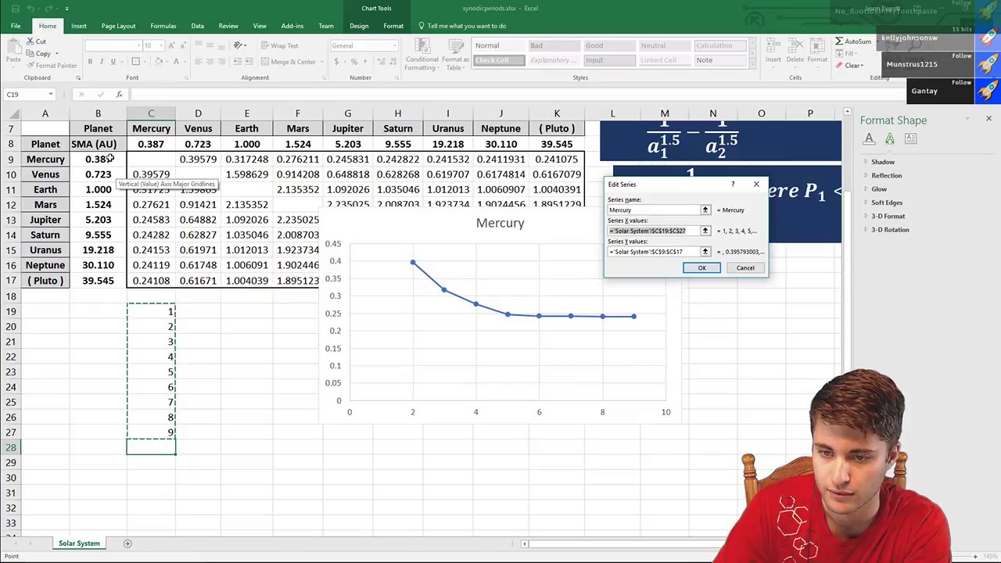
drag(108, 160, 114, 280)
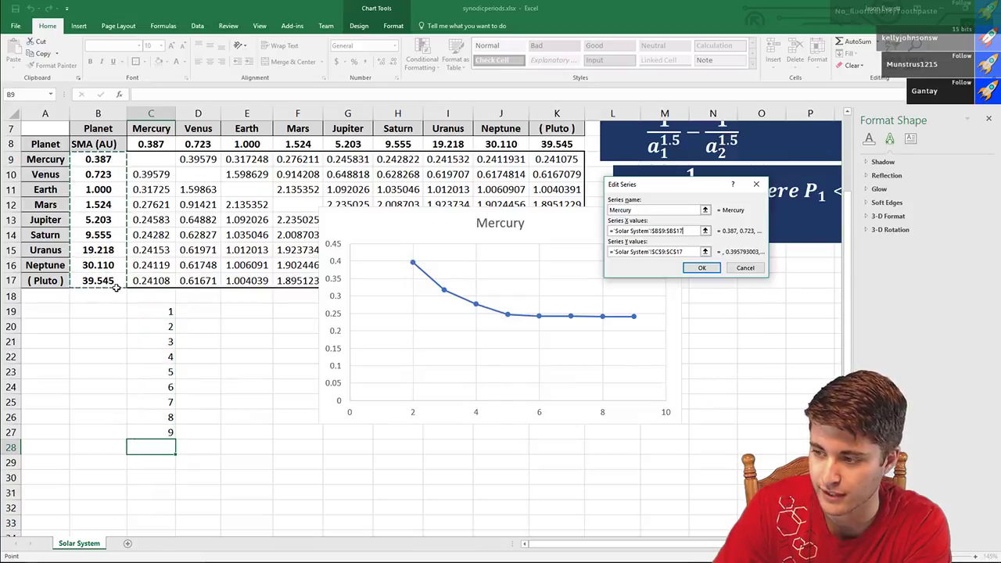
key(Tab)
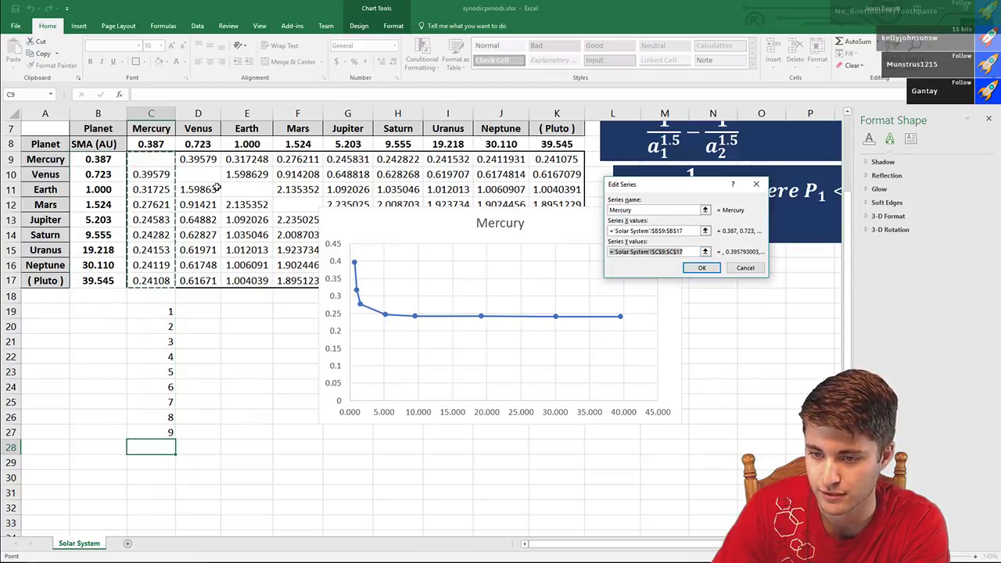
drag(166, 160, 167, 286)
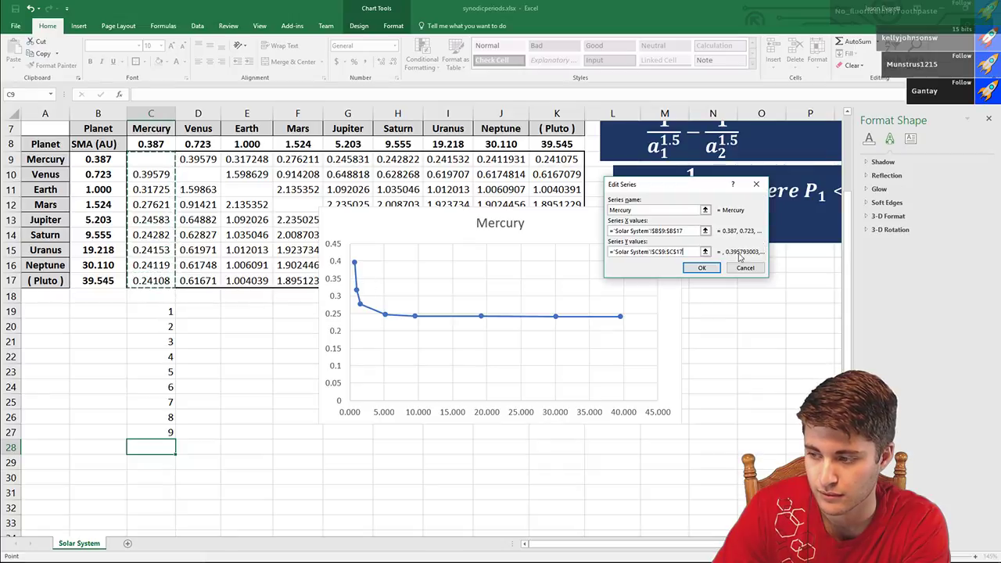
click(701, 269)
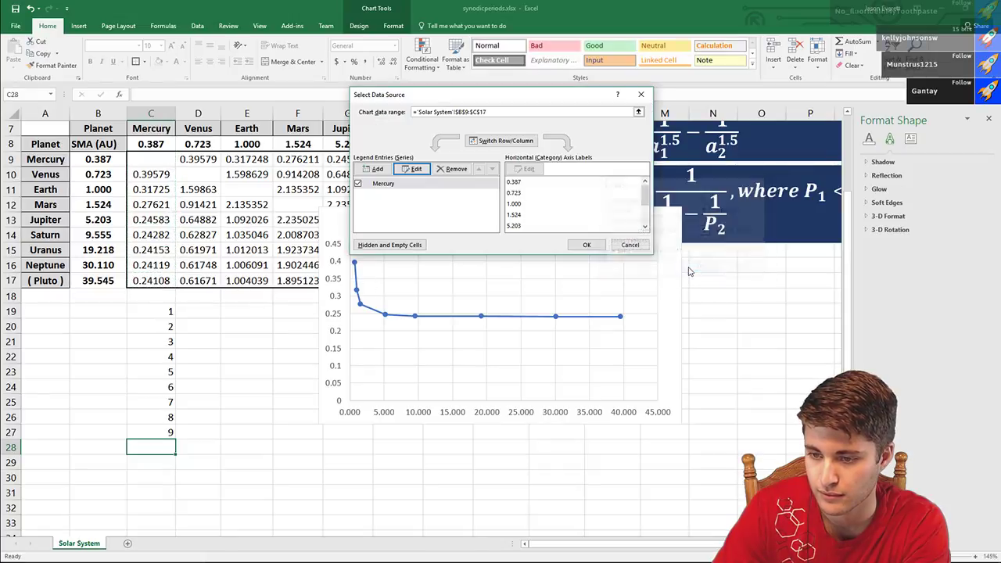
- Add a Venus series with X values from B9:B17 and Y values from D9:D17, and apply the chart's data selection
click(384, 171)
text(Ear)
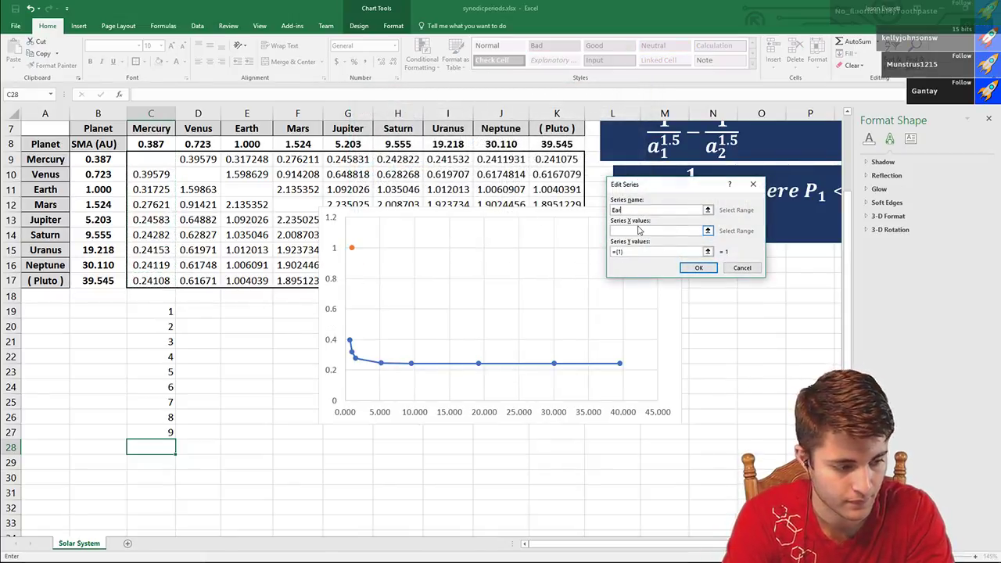
text(nus)
click(638, 230)
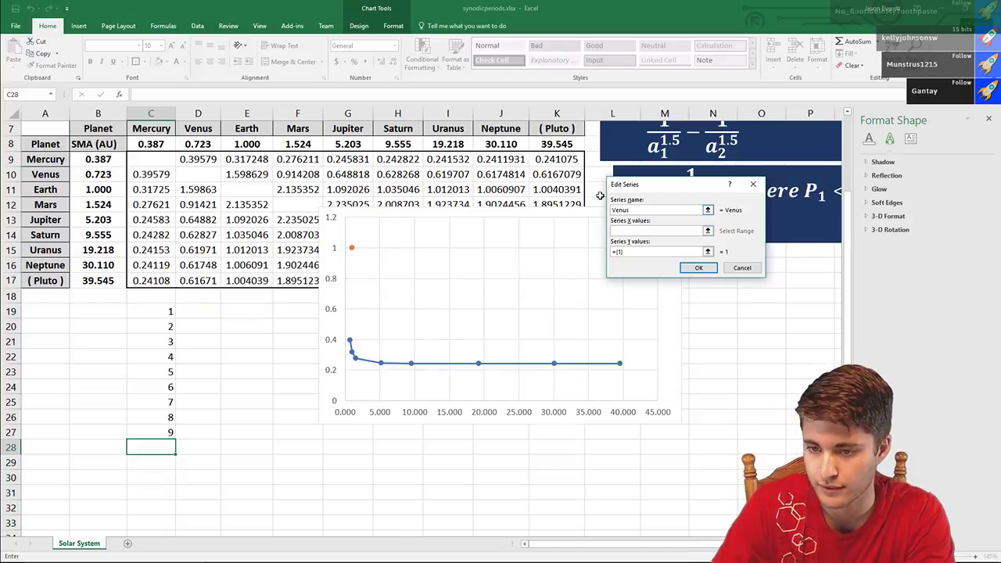
click(98, 161)
drag(98, 161, 98, 280)
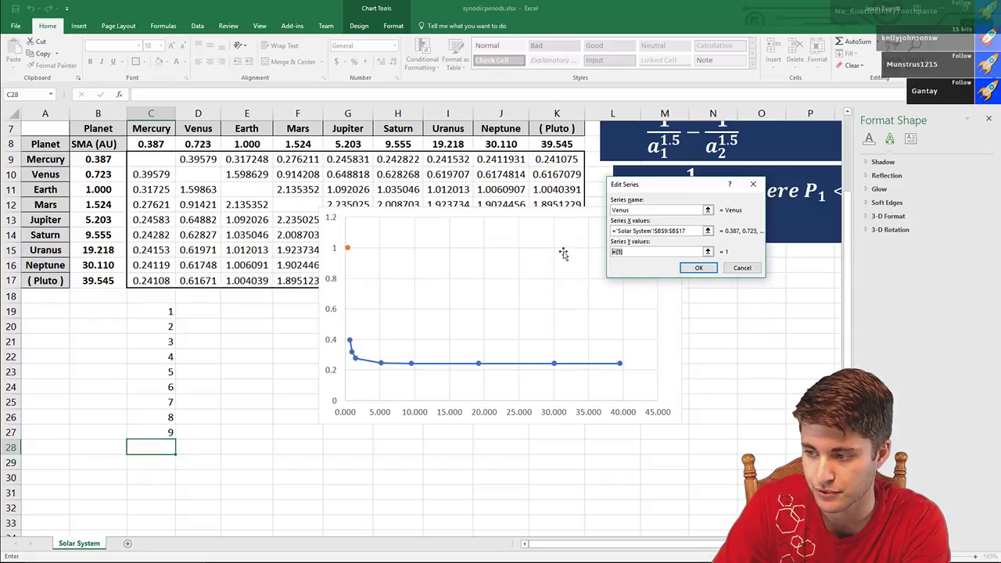
drag(207, 158, 212, 281)
click(702, 267)
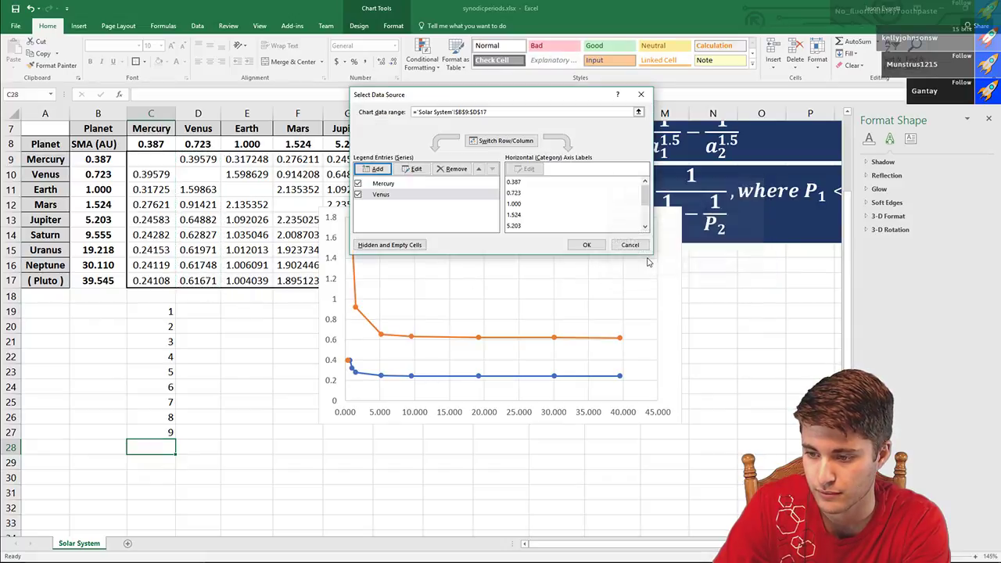
click(383, 185)
click(383, 195)
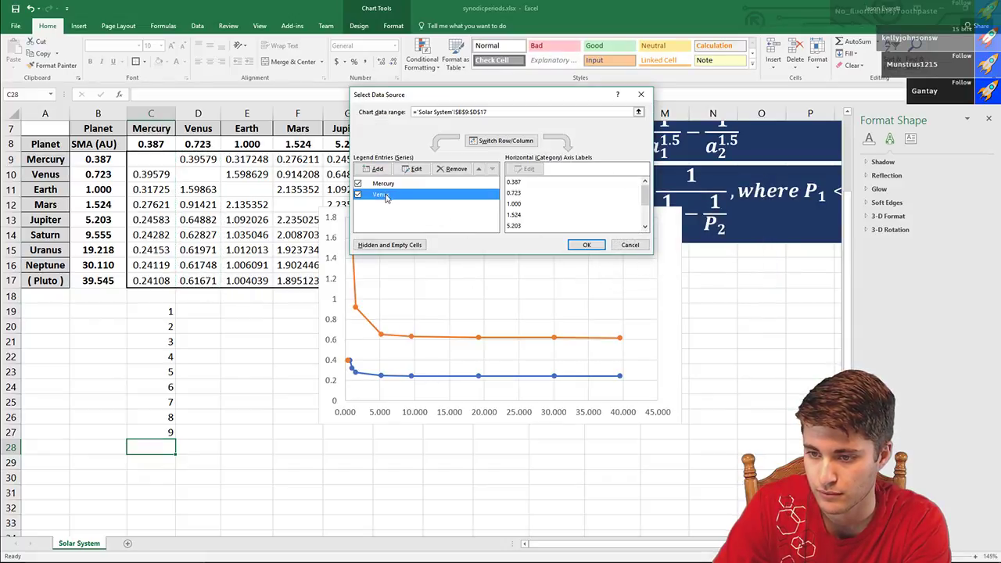
click(586, 244)
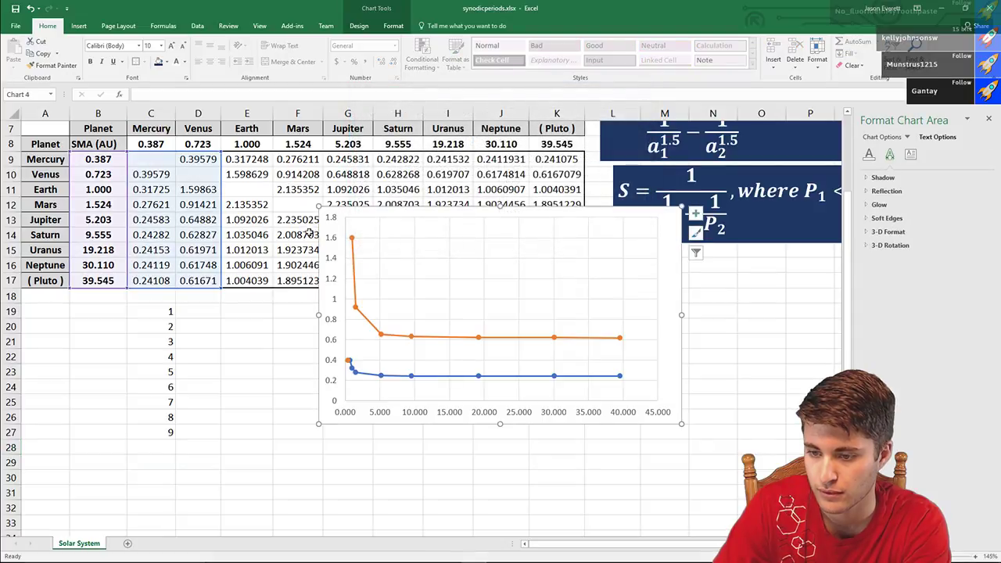
- Extend the chart's plotted data range through column K so every planet's values in C9:K17 are included
drag(428, 215, 358, 313)
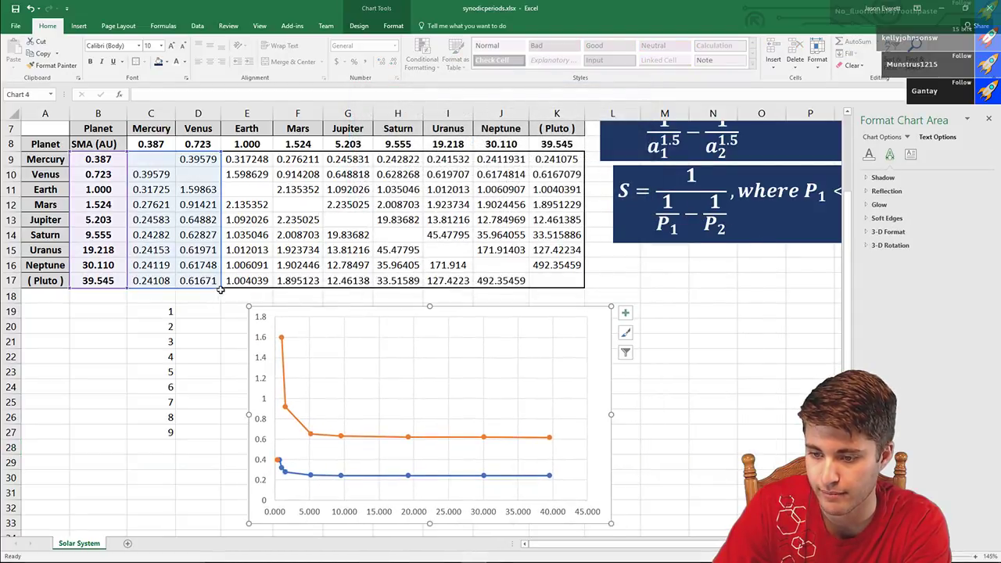
drag(221, 287, 585, 289)
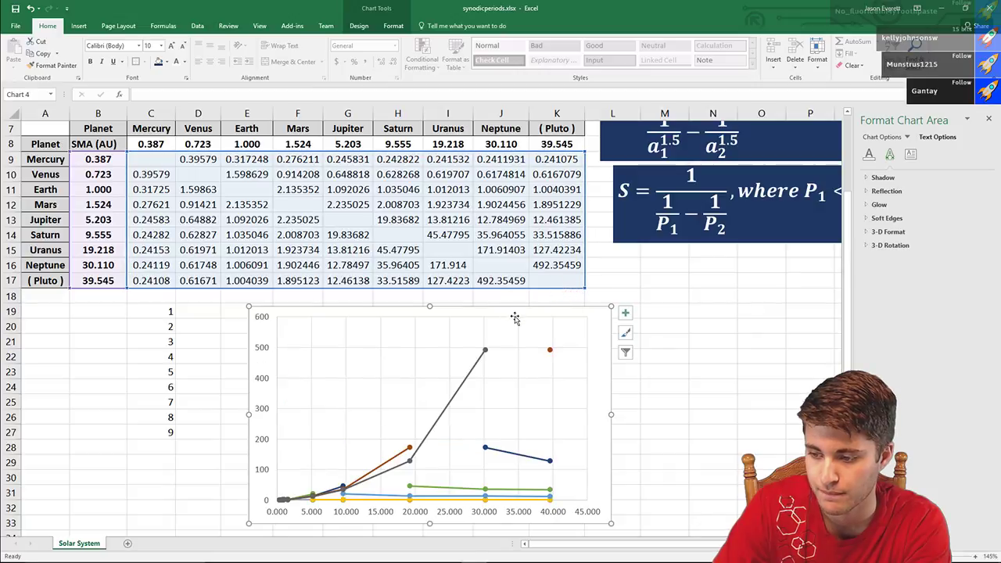
drag(503, 300, 499, 157)
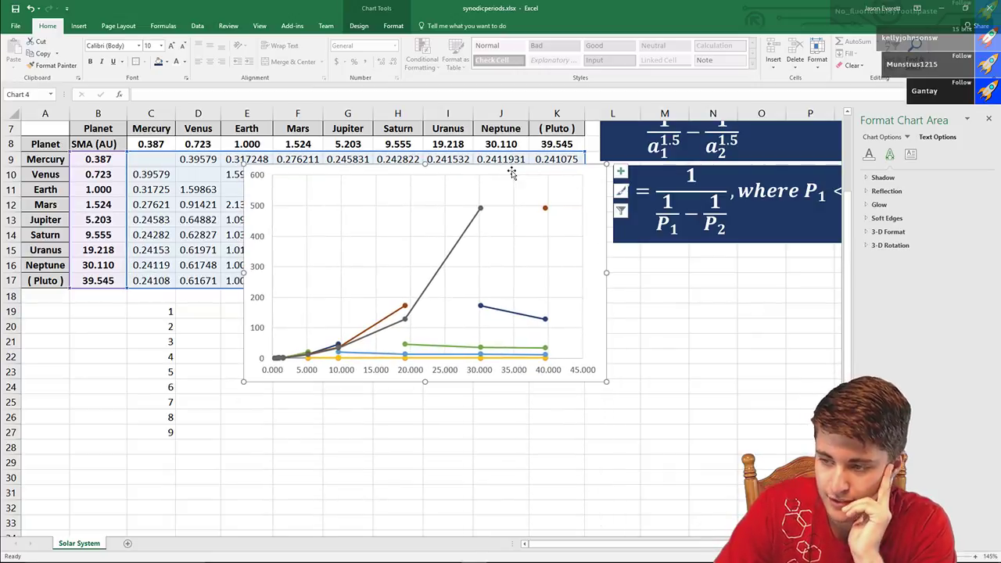
right_click(513, 173)
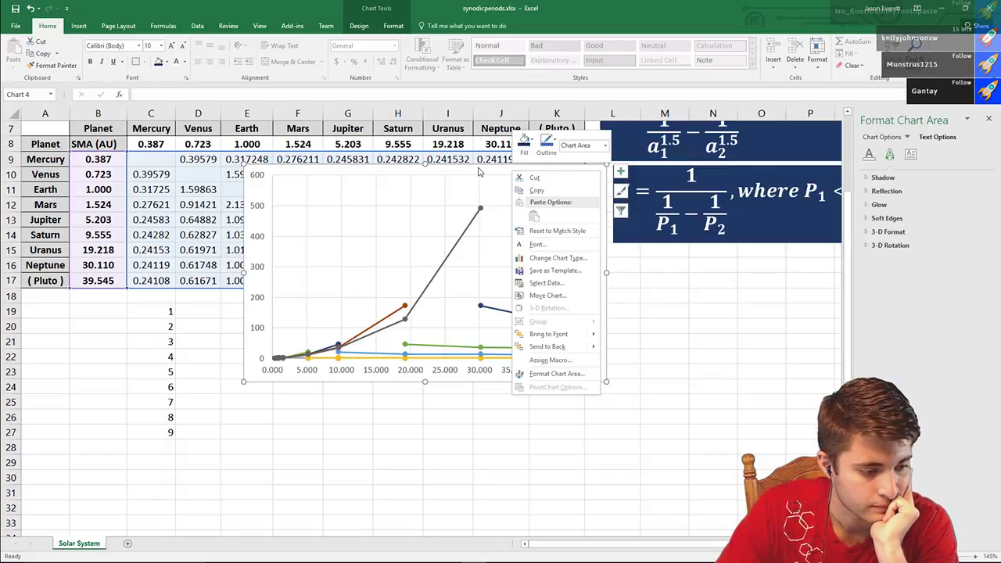
click(480, 171)
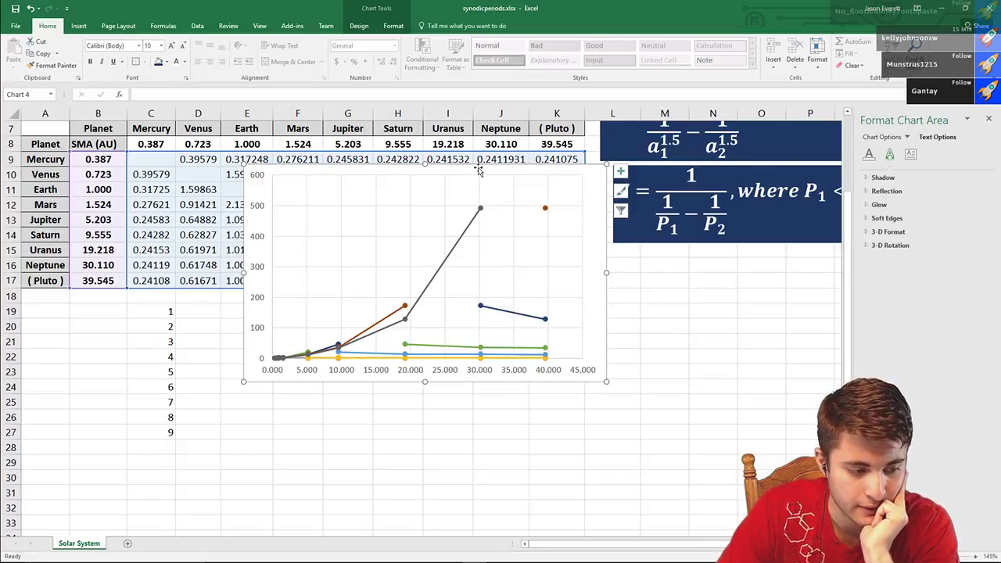
right_click(478, 166)
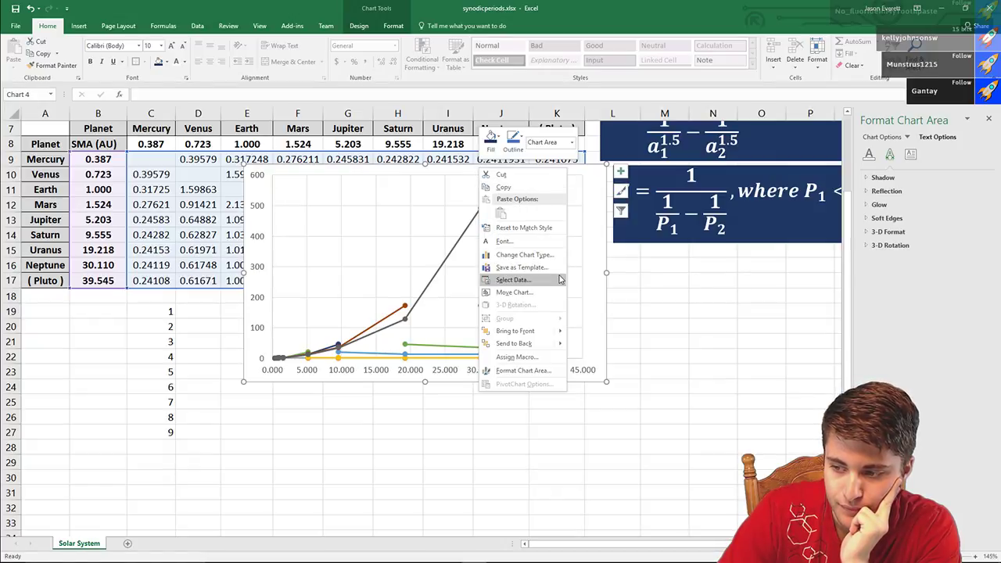
click(597, 239)
- Set the chart's horizontal axis to a logarithmic scale with base 10
click(620, 170)
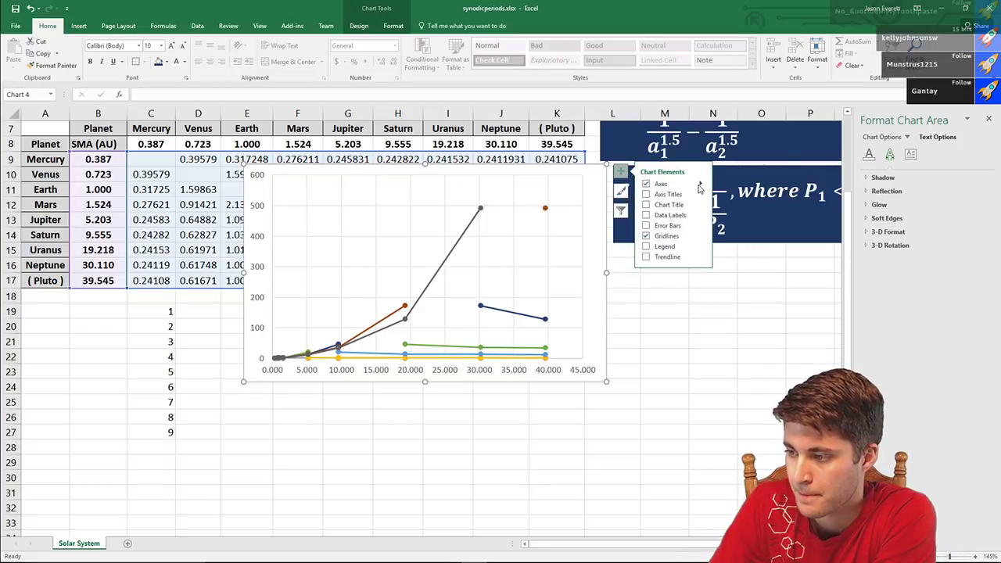
click(699, 188)
click(743, 206)
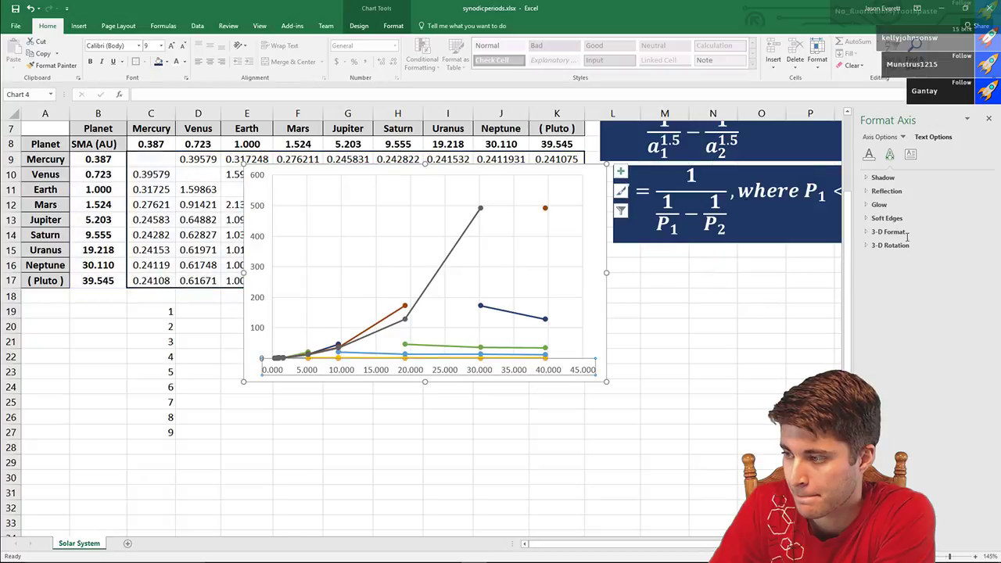
click(911, 155)
click(893, 138)
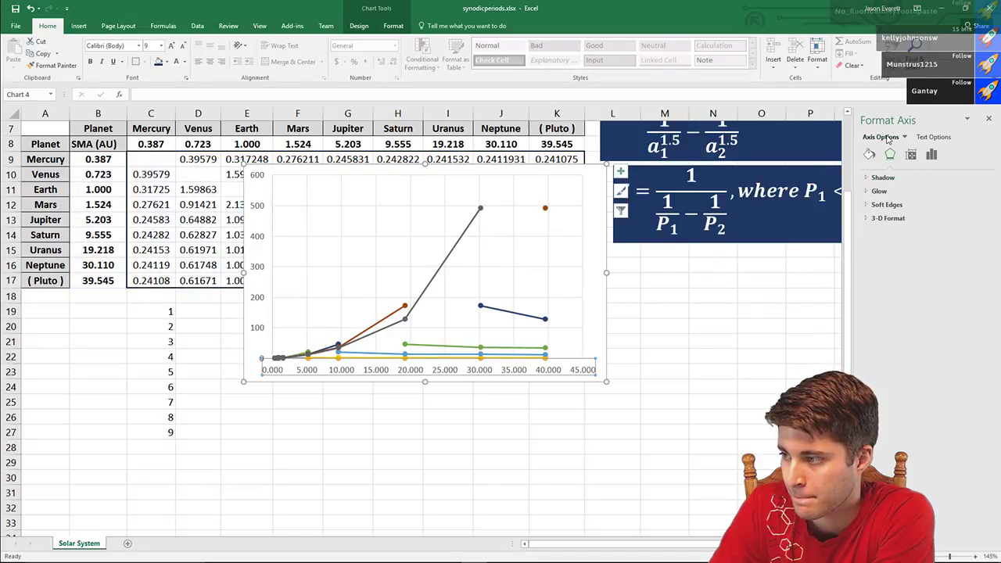
click(931, 155)
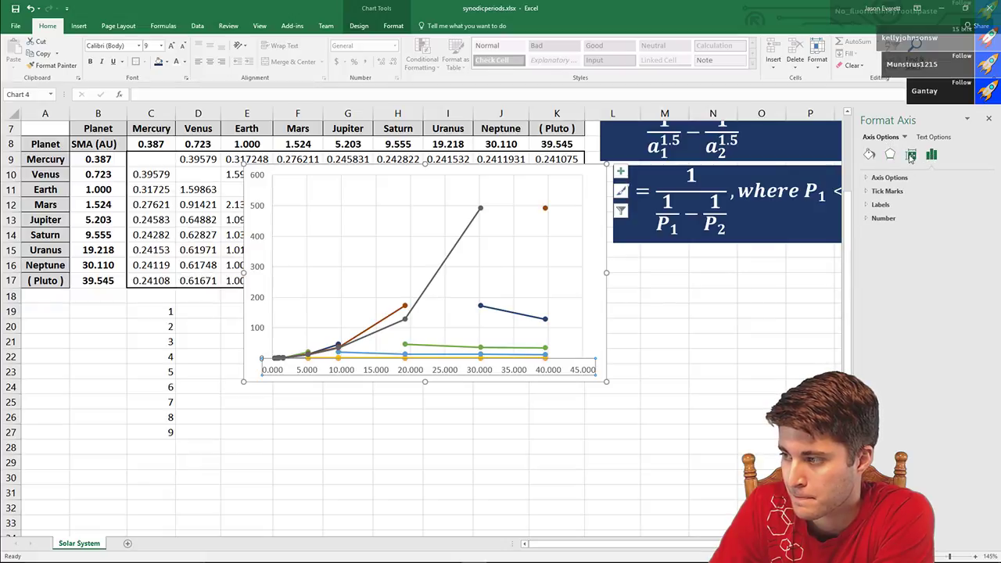
click(890, 177)
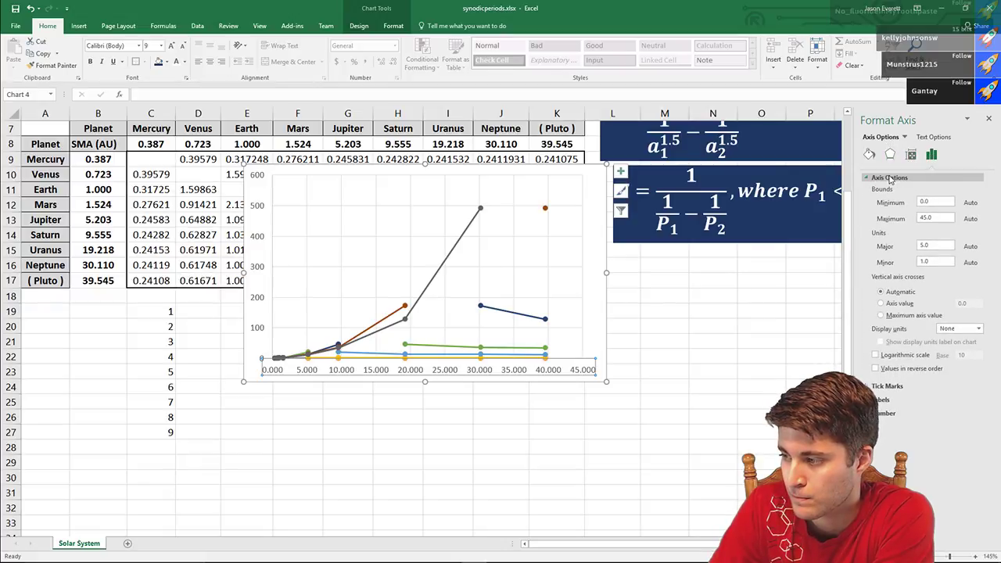
click(875, 355)
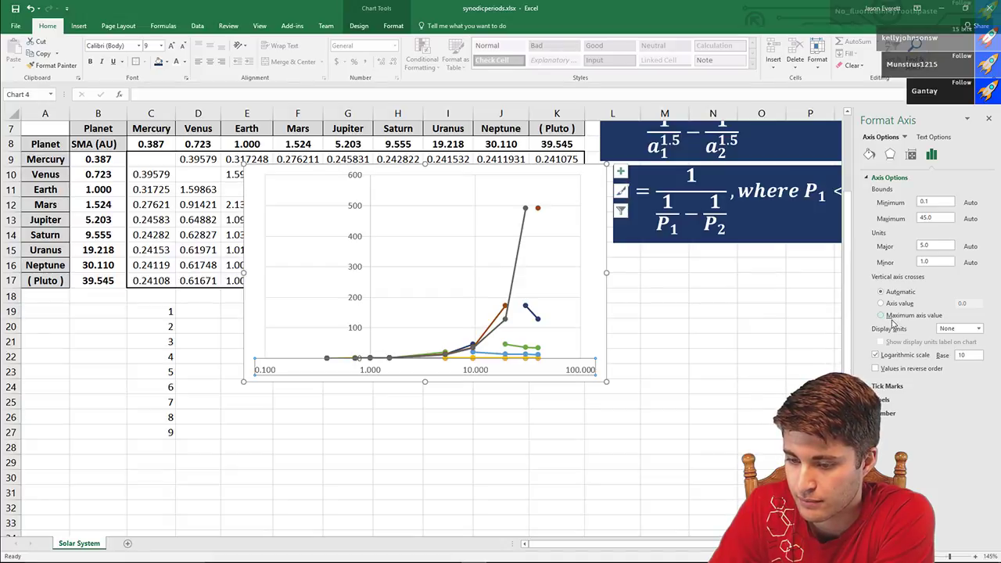
- Set the chart's vertical axis to a logarithmic scale with base 10, and move the chart slightly lower on the sheet
click(350, 237)
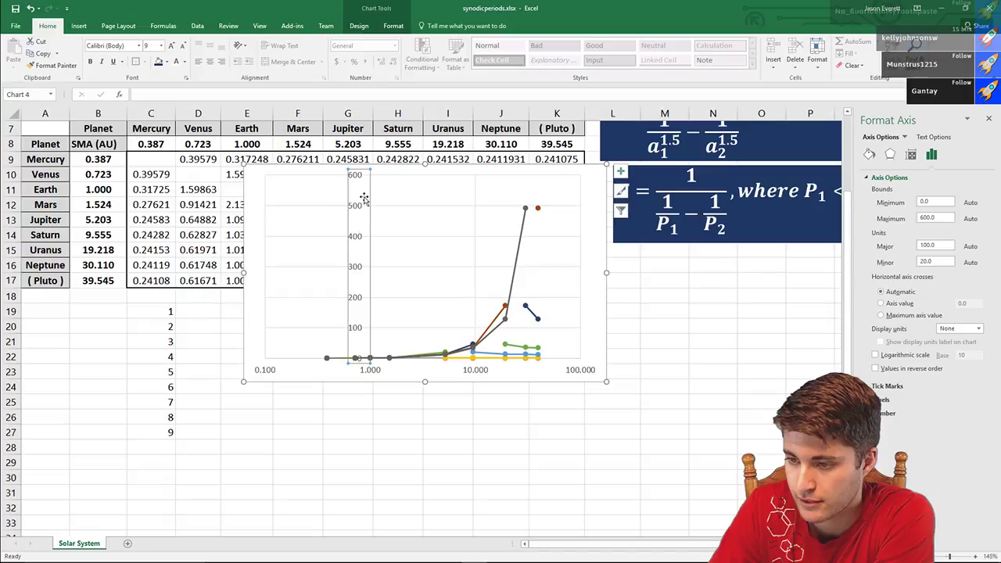
click(875, 355)
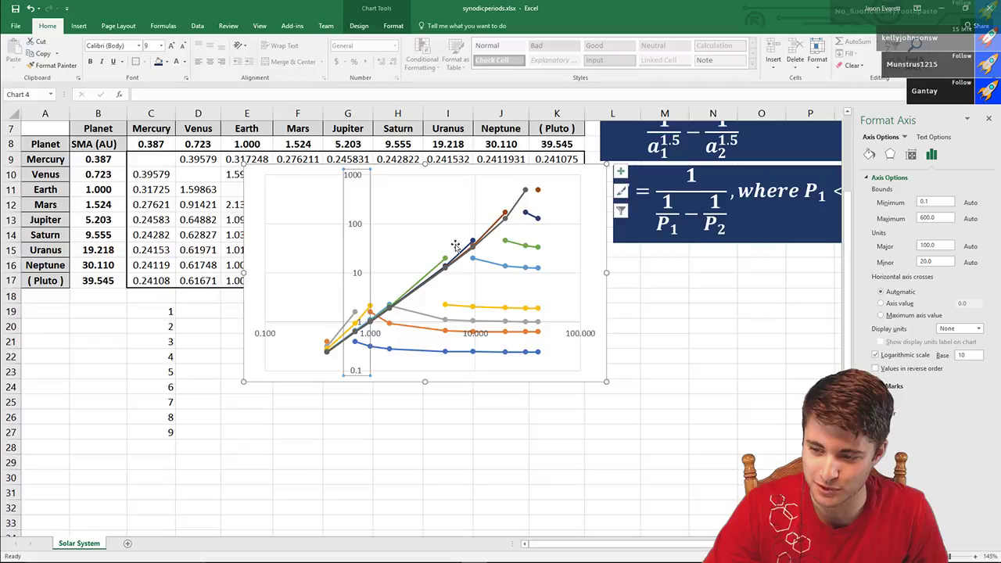
drag(592, 203, 565, 241)
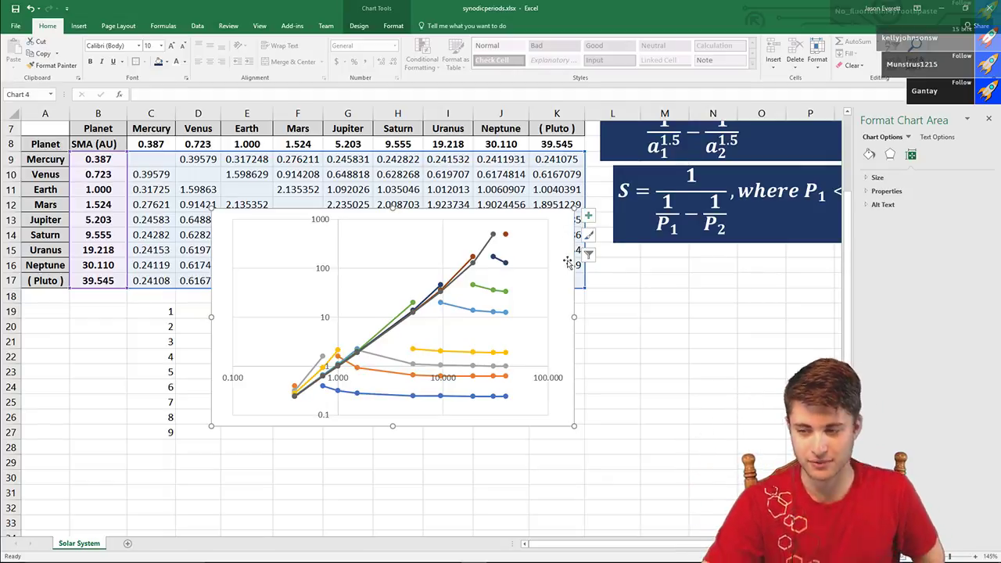
- Add primary minor horizontal and primary minor vertical gridlines to the chart
click(590, 214)
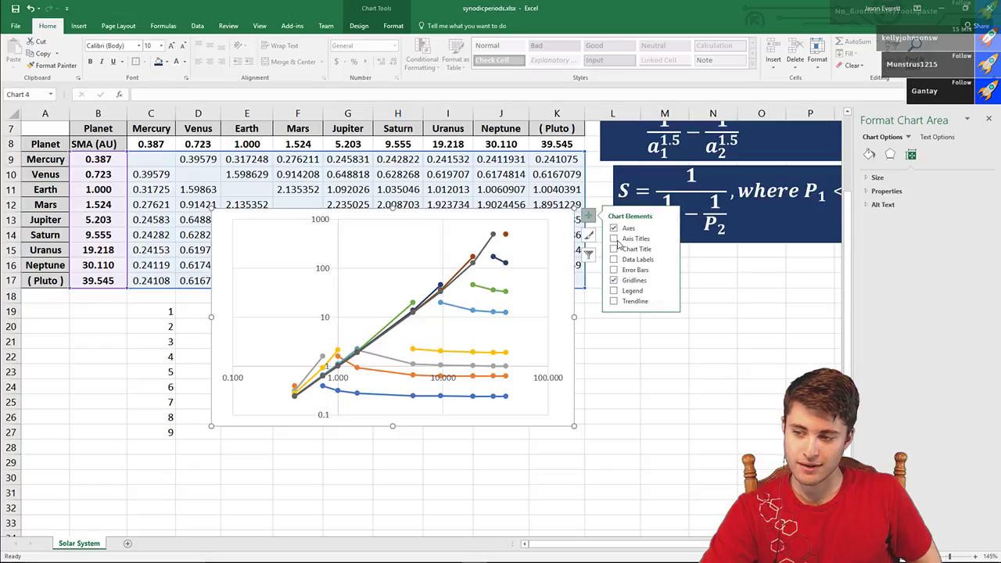
click(615, 238)
click(615, 238)
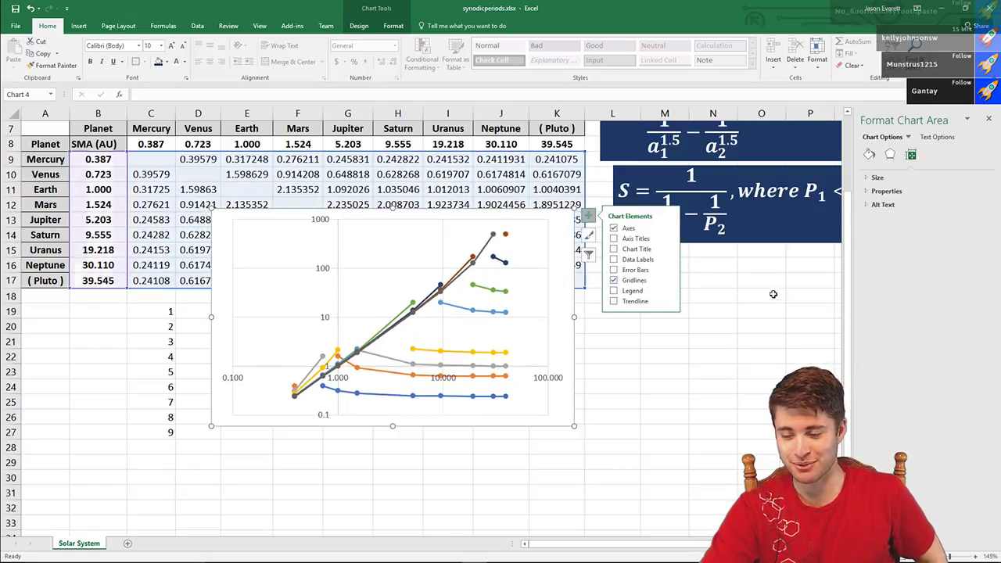
click(669, 281)
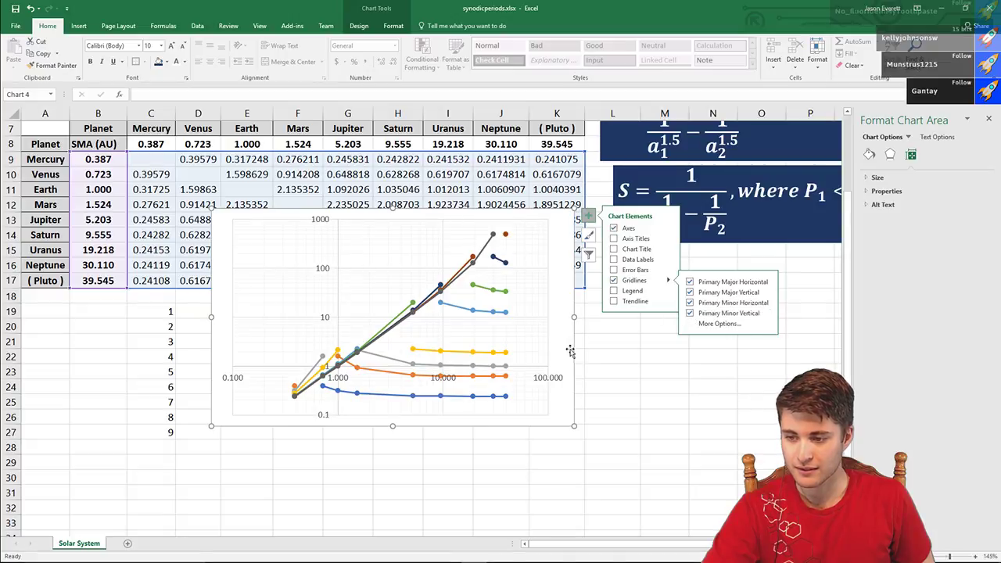
drag(566, 353, 565, 361)
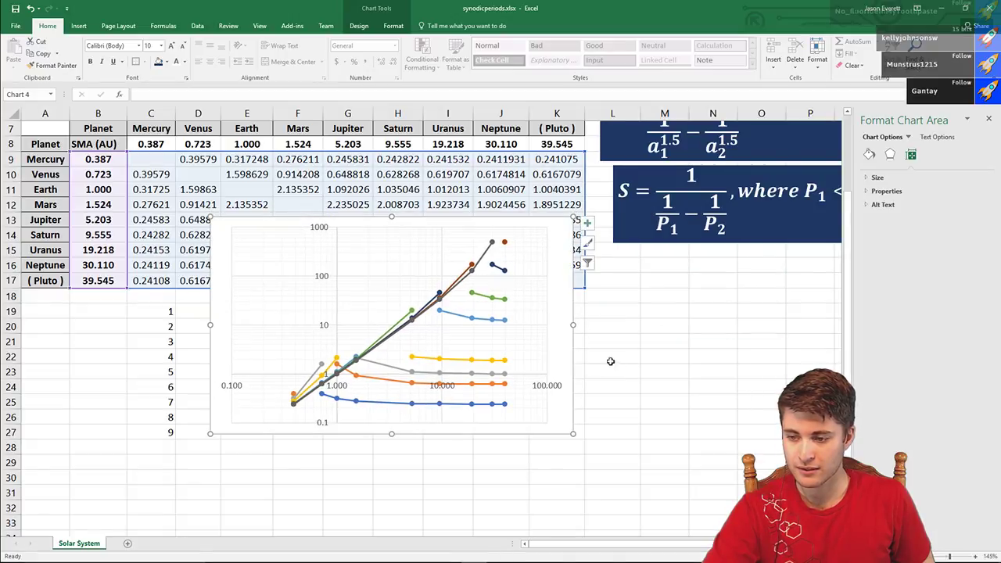
click(652, 366)
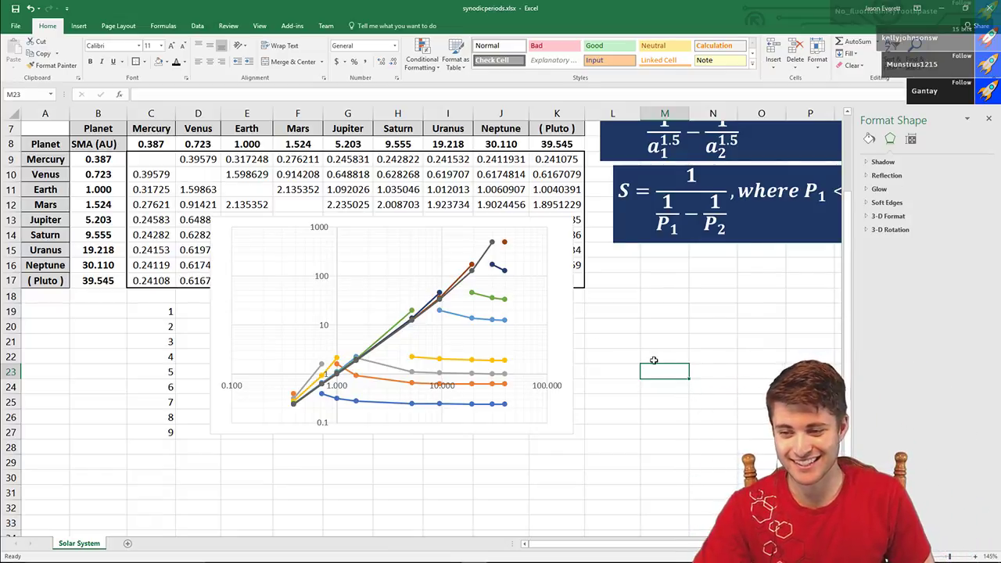
- Clear the helper numbers 1 to 9 from C19:C27 and reposition the chart over that area below the planet table
drag(424, 217, 430, 302)
drag(170, 312, 171, 429)
click(196, 373)
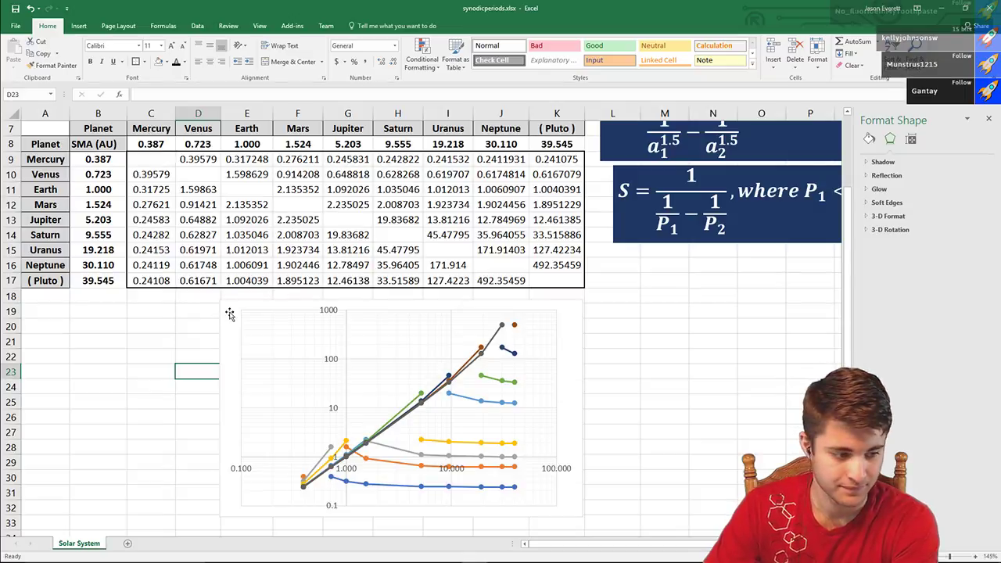
drag(229, 313, 139, 291)
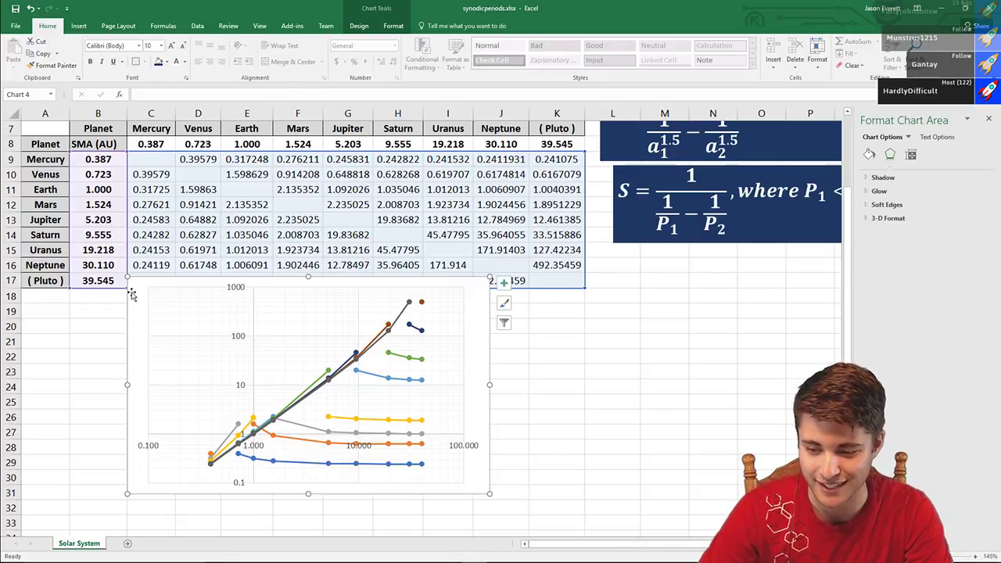
drag(131, 294, 138, 281)
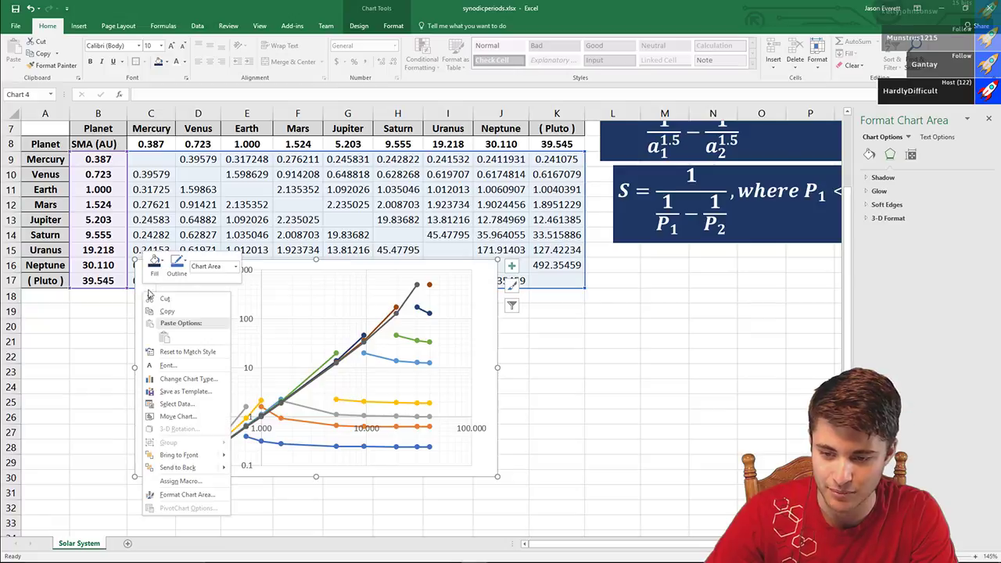
right_click(140, 294)
click(483, 283)
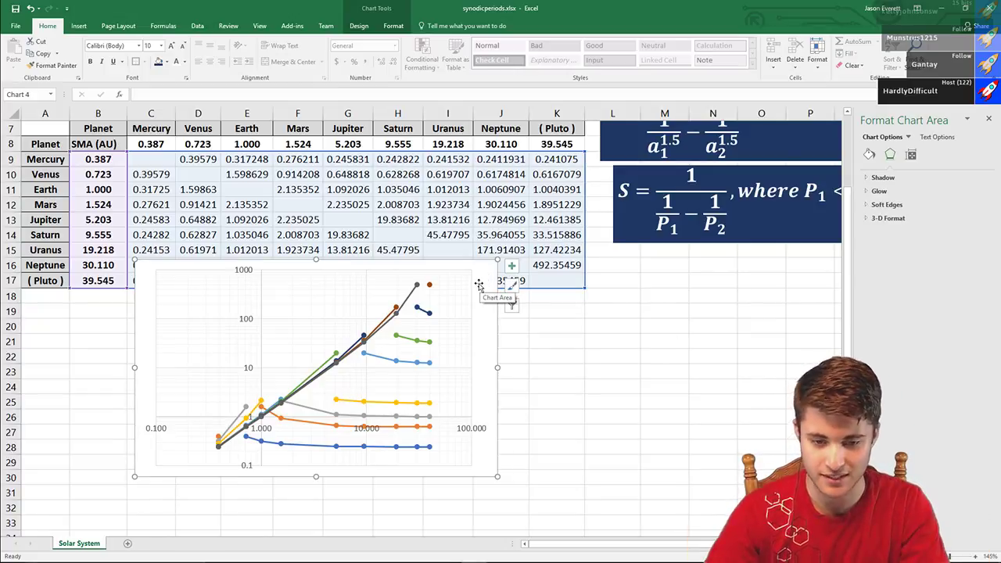
right_click(479, 284)
click(478, 284)
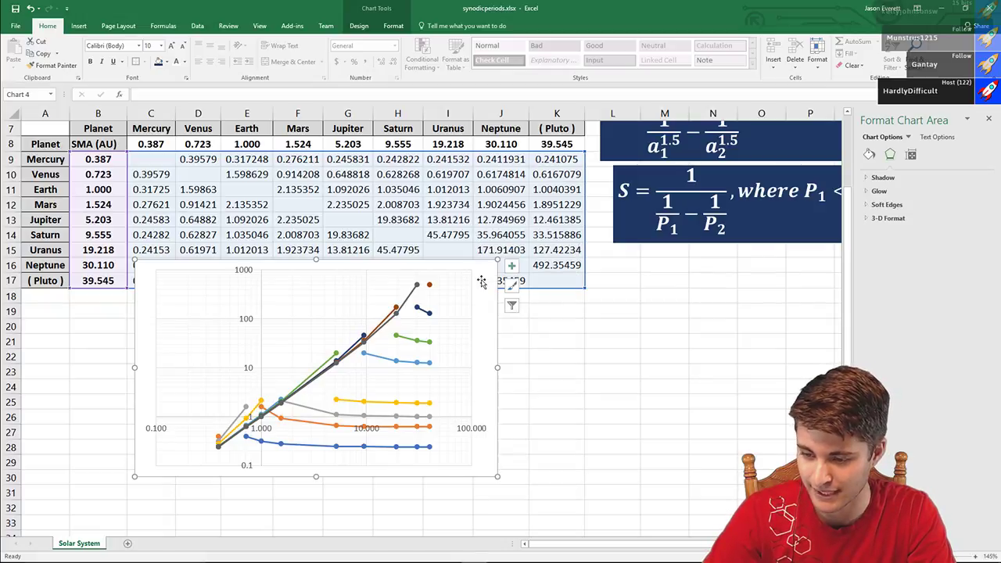
drag(478, 284, 495, 270)
right_click(514, 267)
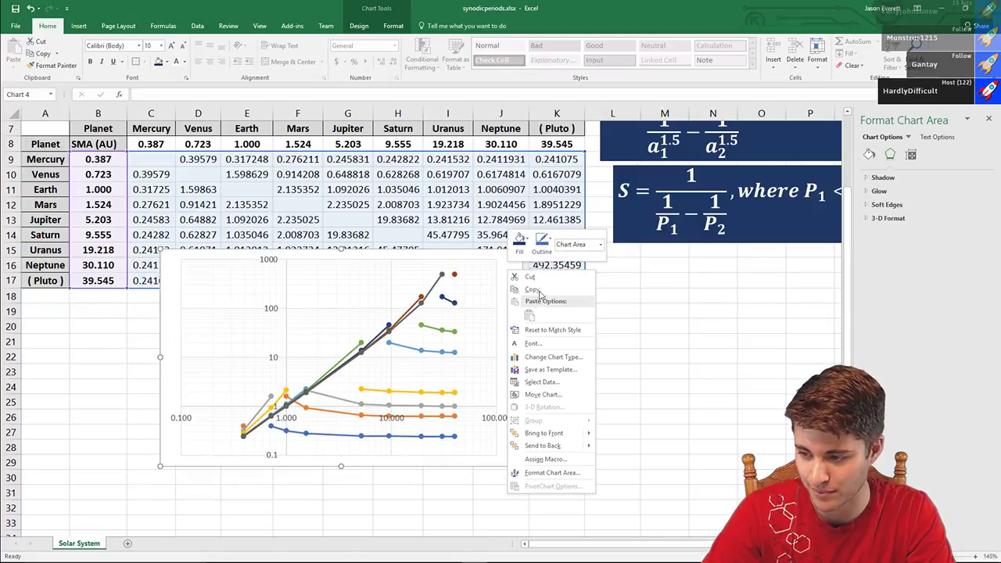
click(500, 252)
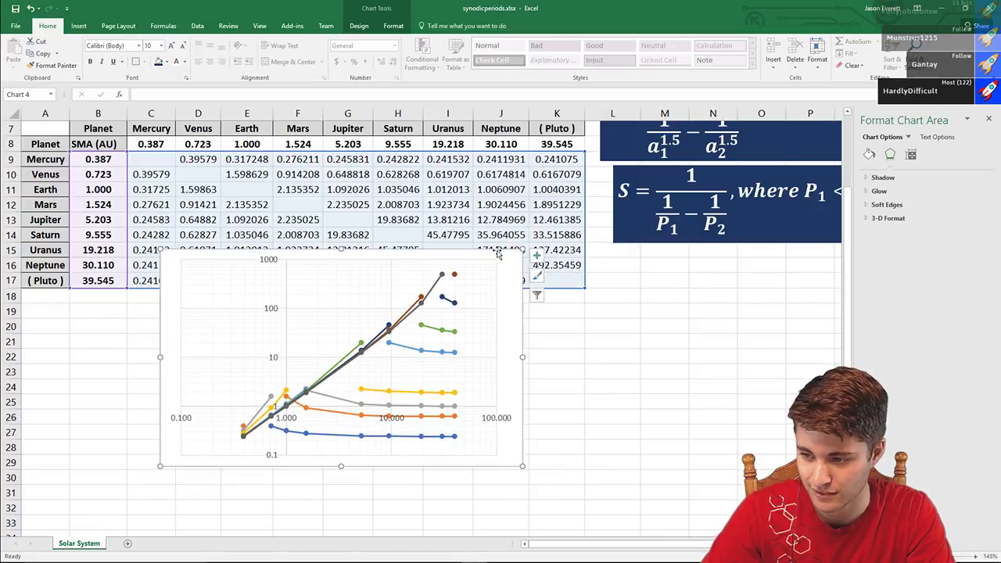
- Add axis titles to the chart's horizontal and vertical axes
click(537, 261)
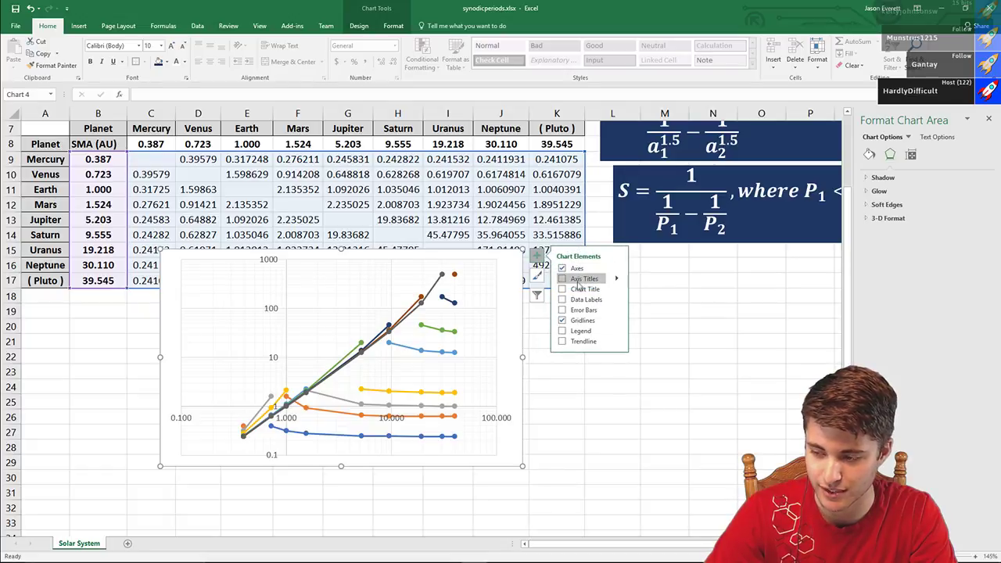
click(578, 290)
click(579, 280)
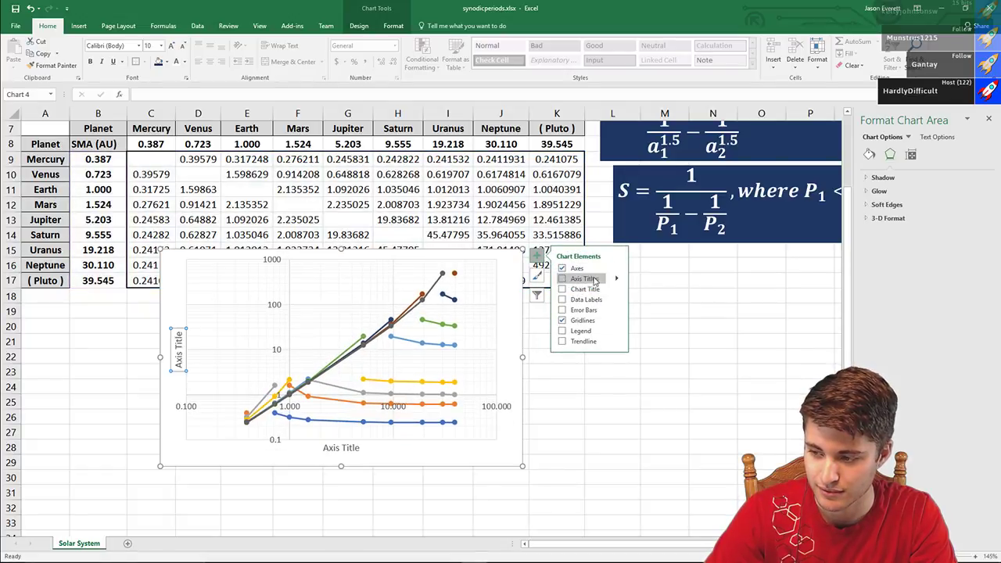
- Remove both axis titles and turn the primary horizontal and primary vertical titles back on individually
click(595, 280)
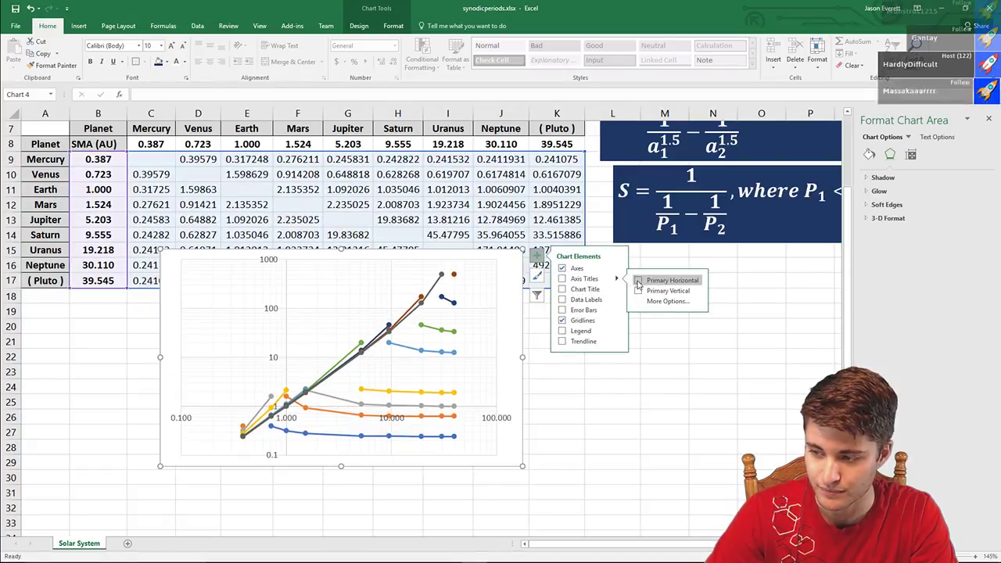
click(637, 281)
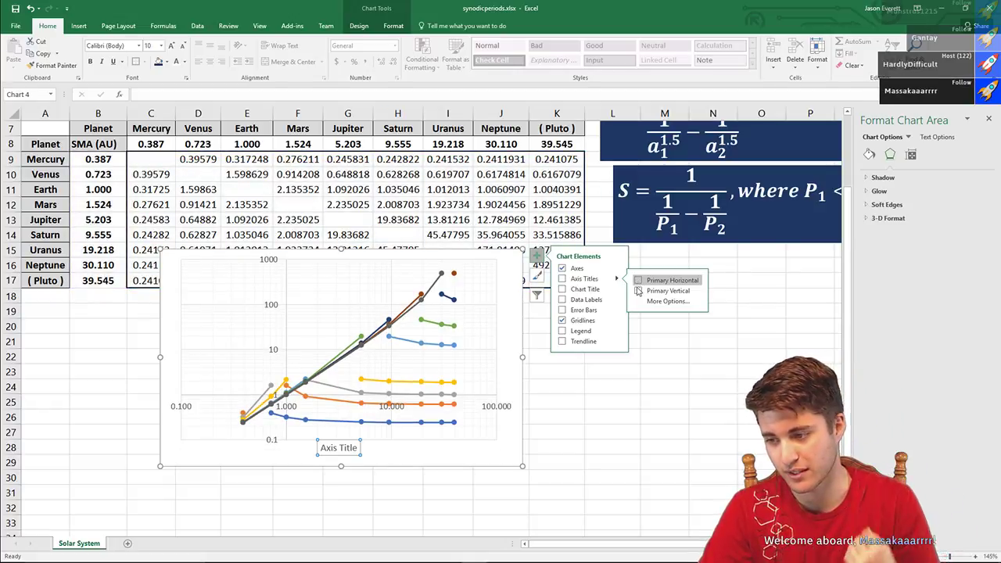
click(638, 279)
click(639, 280)
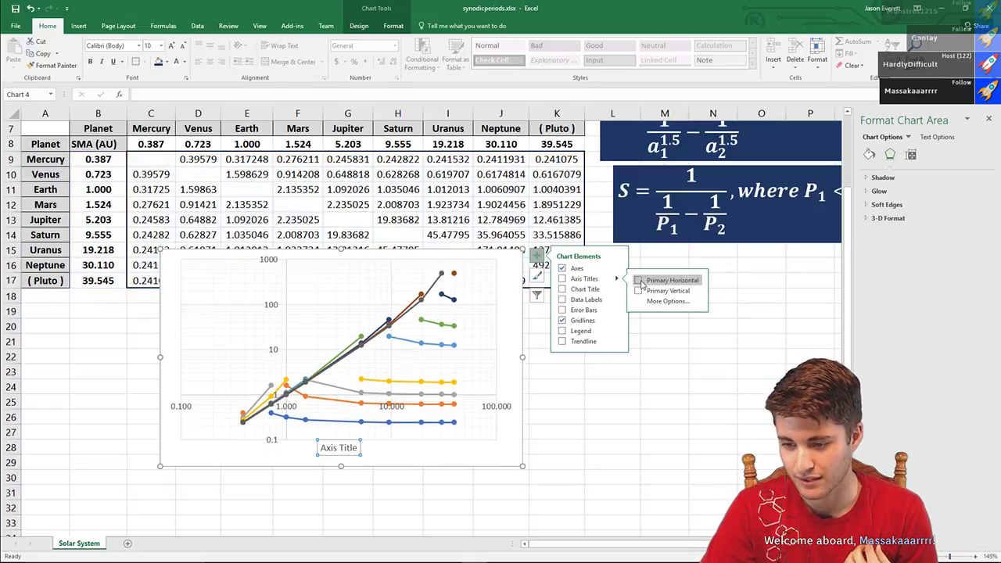
click(638, 290)
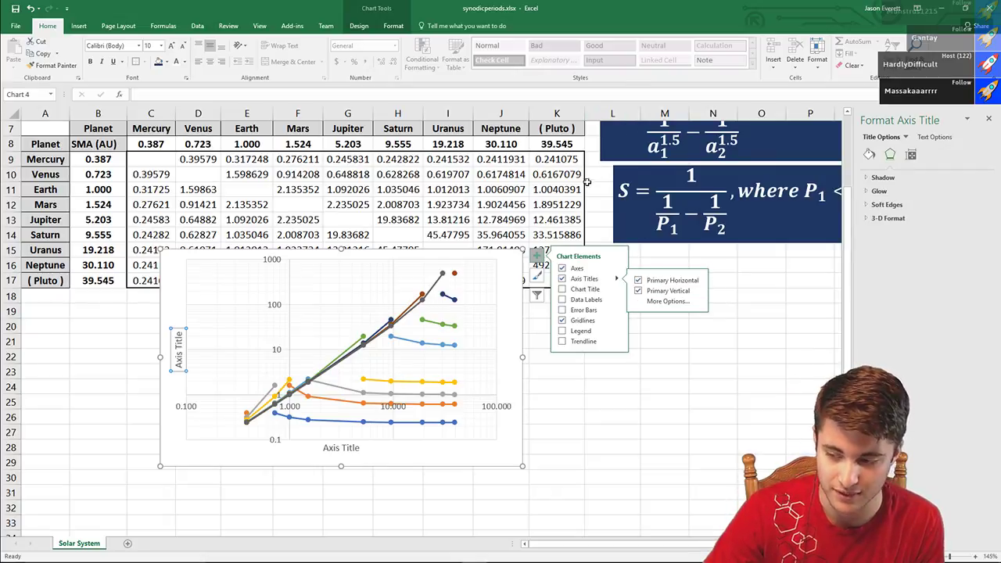
- Add a chart title above the plot and a legend listing the data series
click(564, 290)
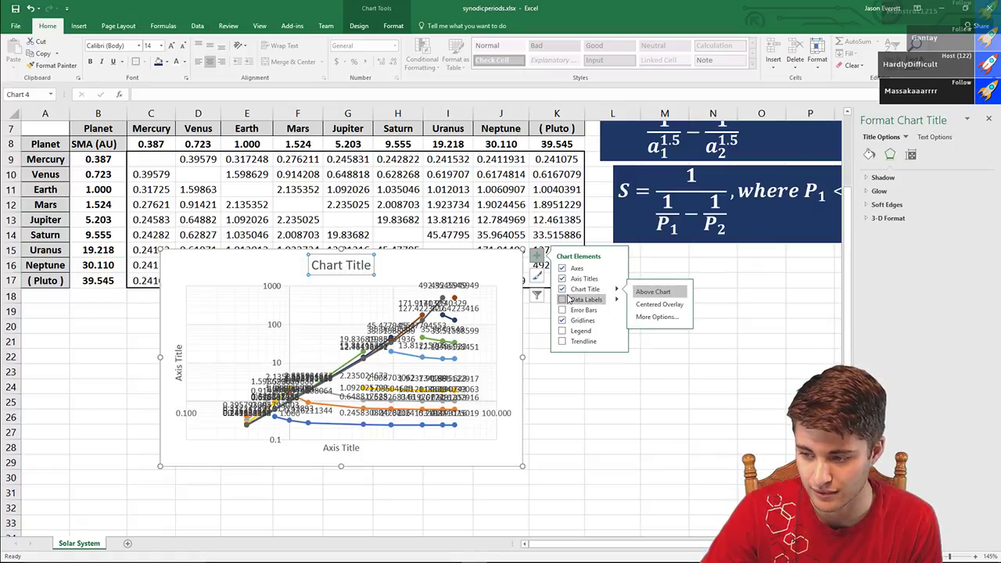
click(561, 331)
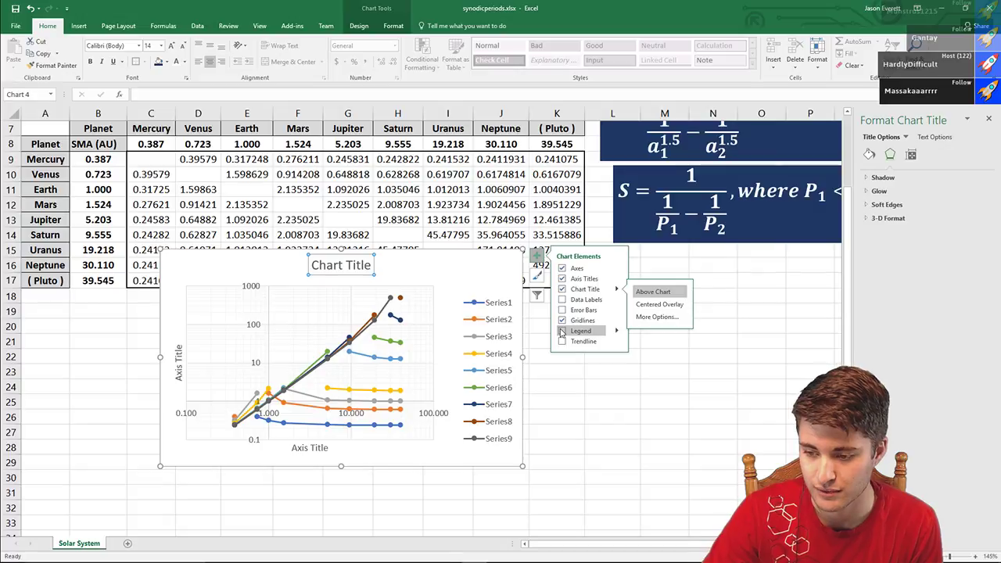
click(562, 331)
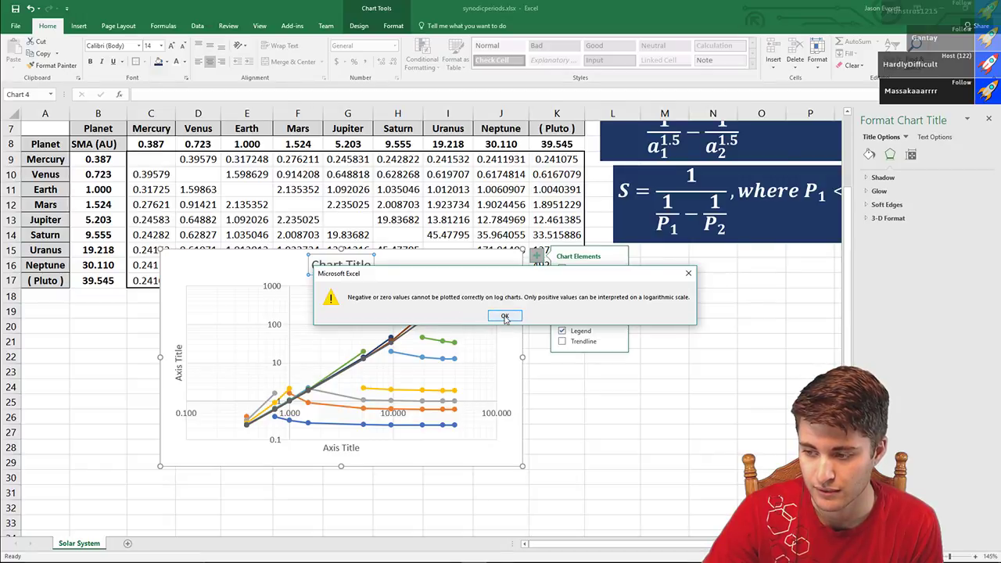
click(505, 316)
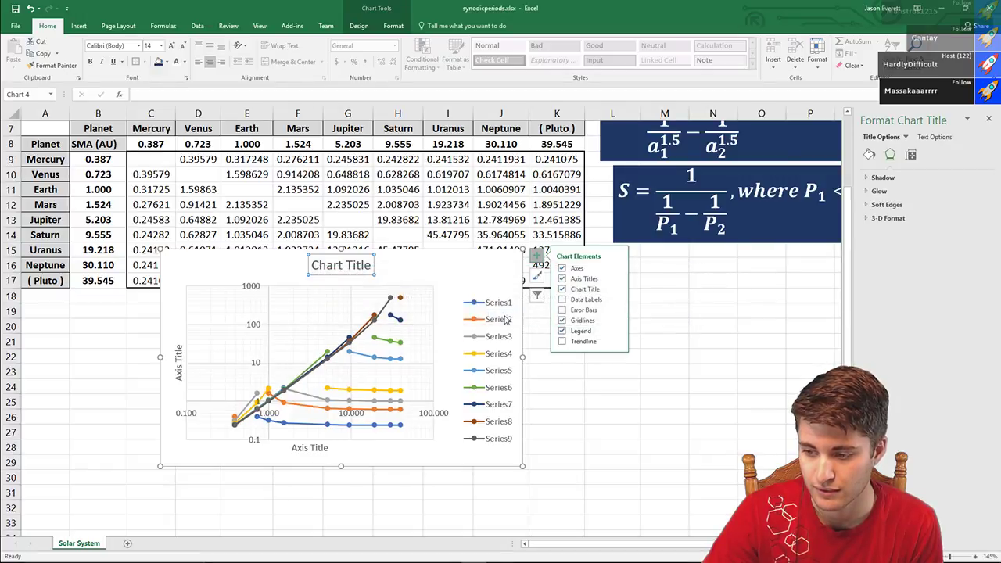
- Move the chart up and slightly left so it overlaps the lower rows of the planet table
click(404, 260)
drag(412, 268, 406, 244)
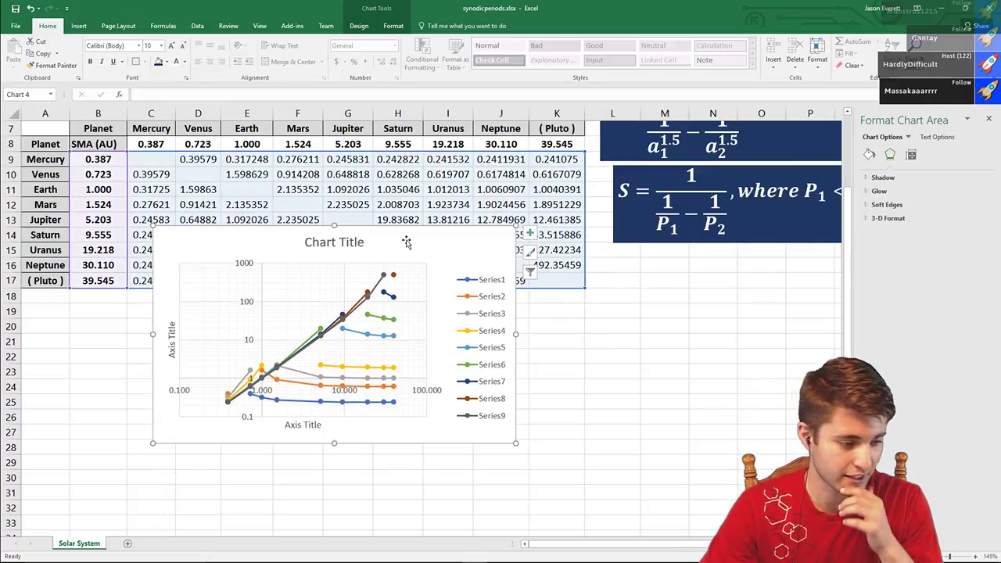
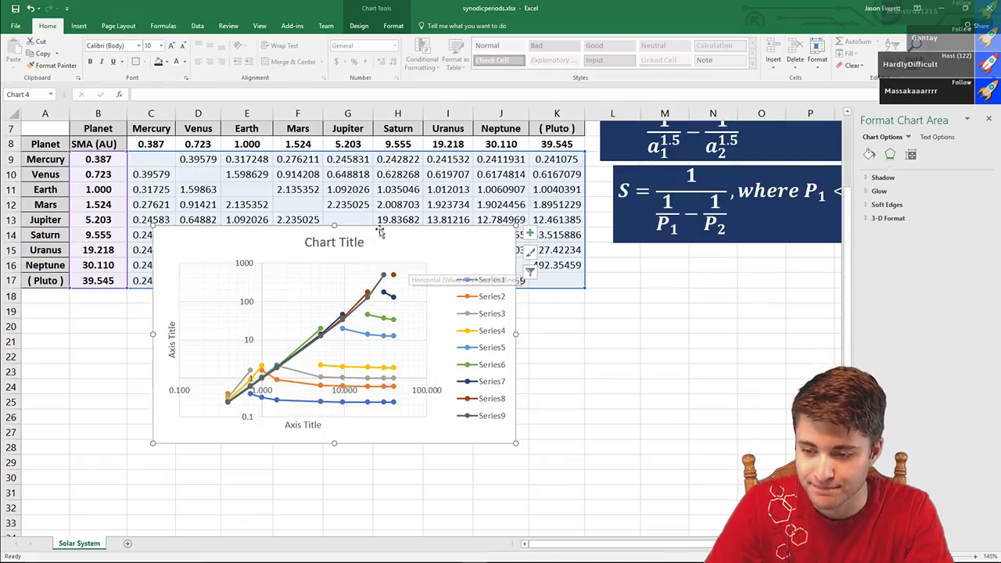
drag(381, 233, 369, 214)
- Change the vertical axis title to "Log(Synodic Period), Log(yr)"
click(164, 313)
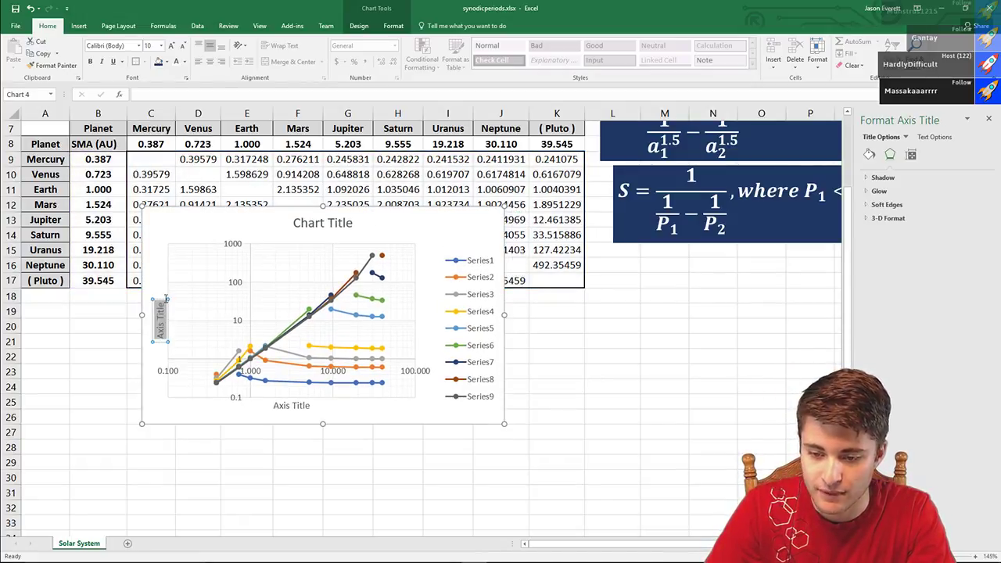
text(Log)
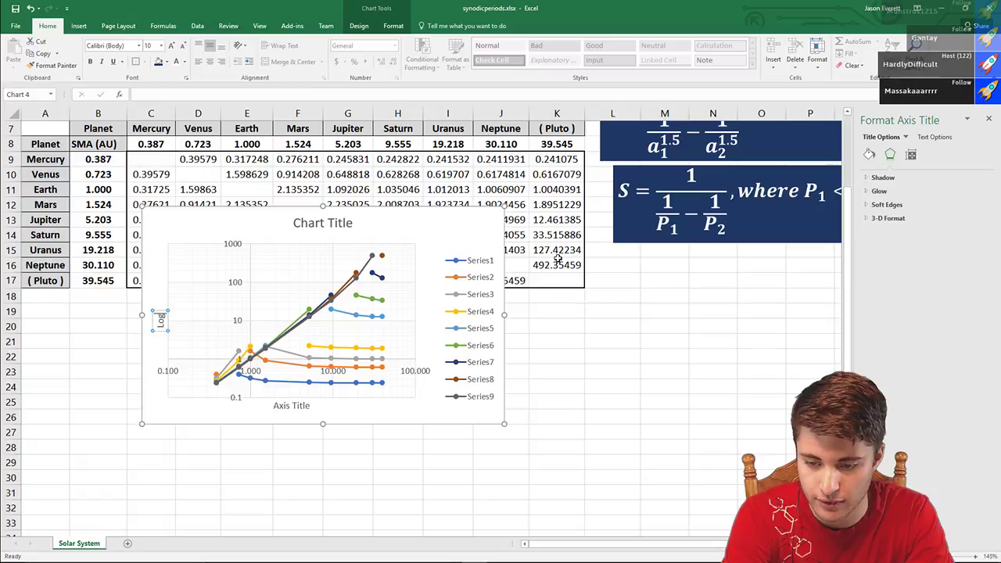
text(()
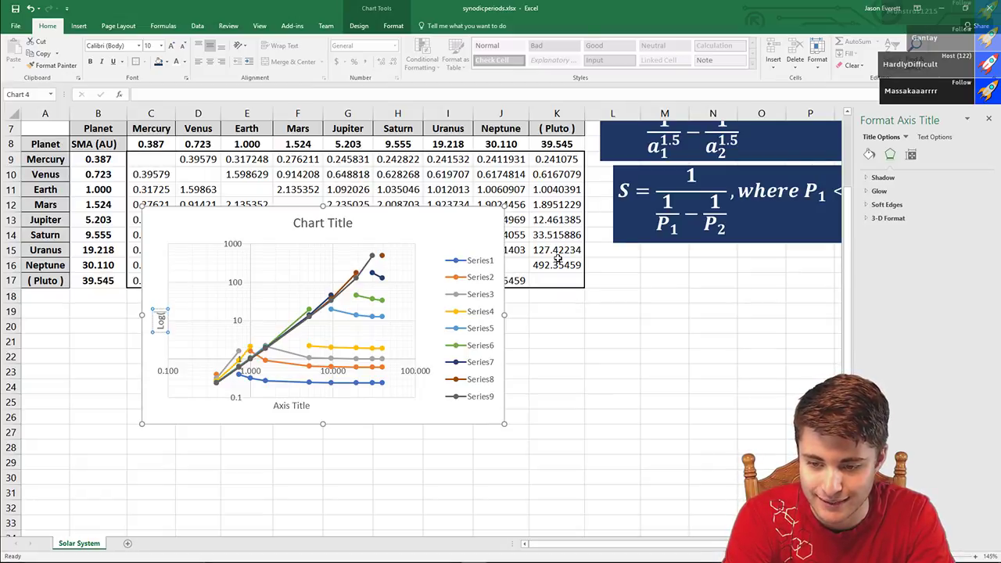
text(Synodic P)
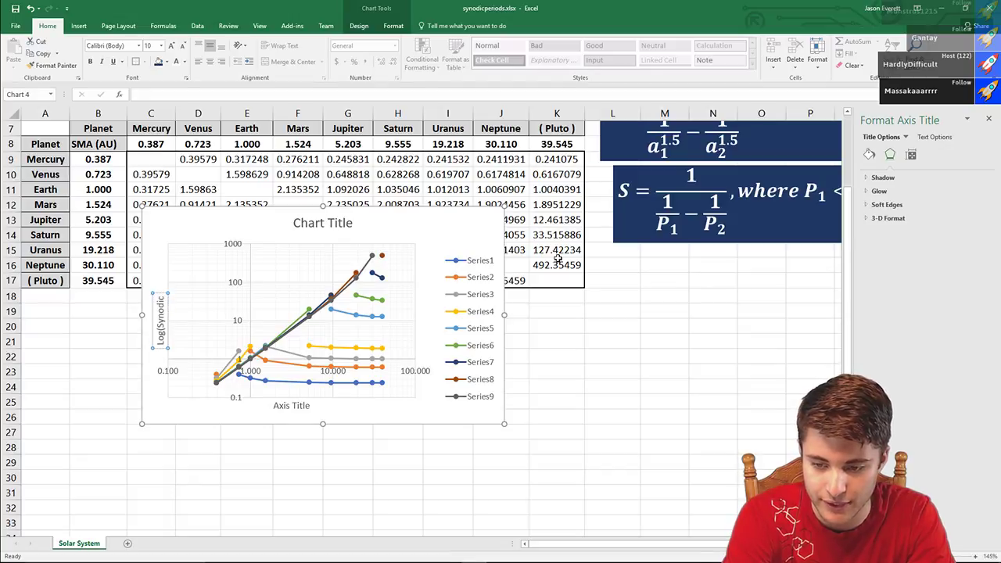
text(er)
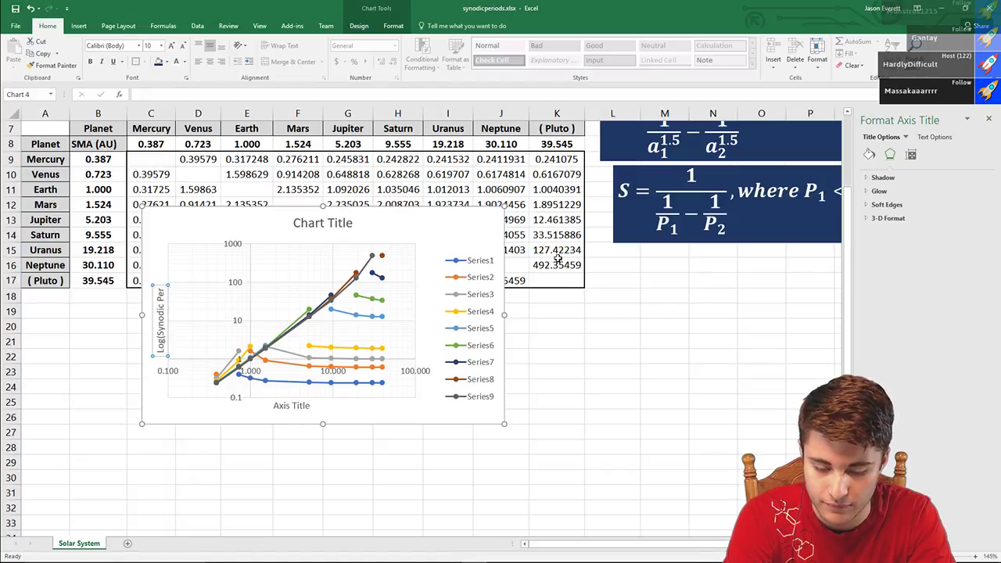
text(iod))
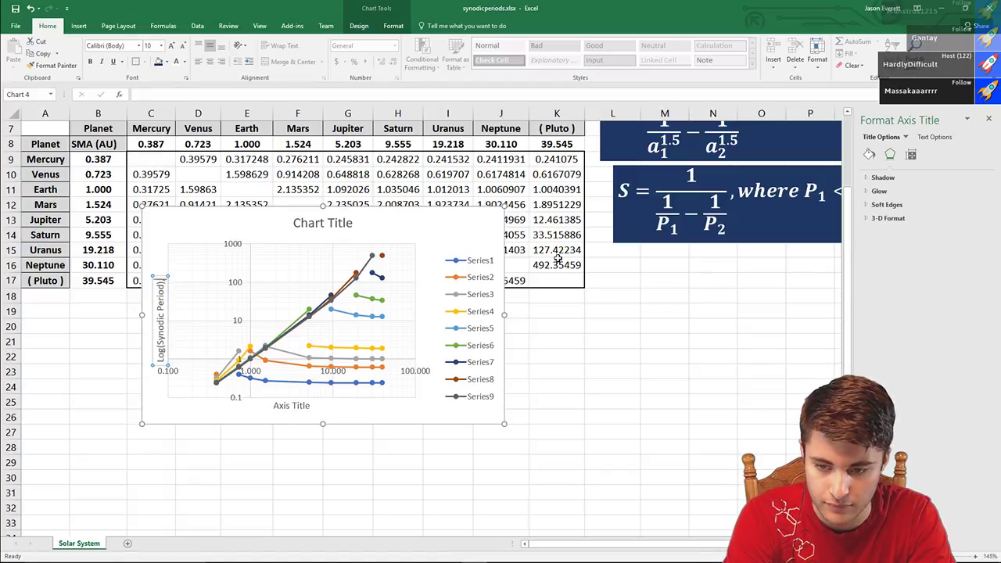
text(, Log(y)
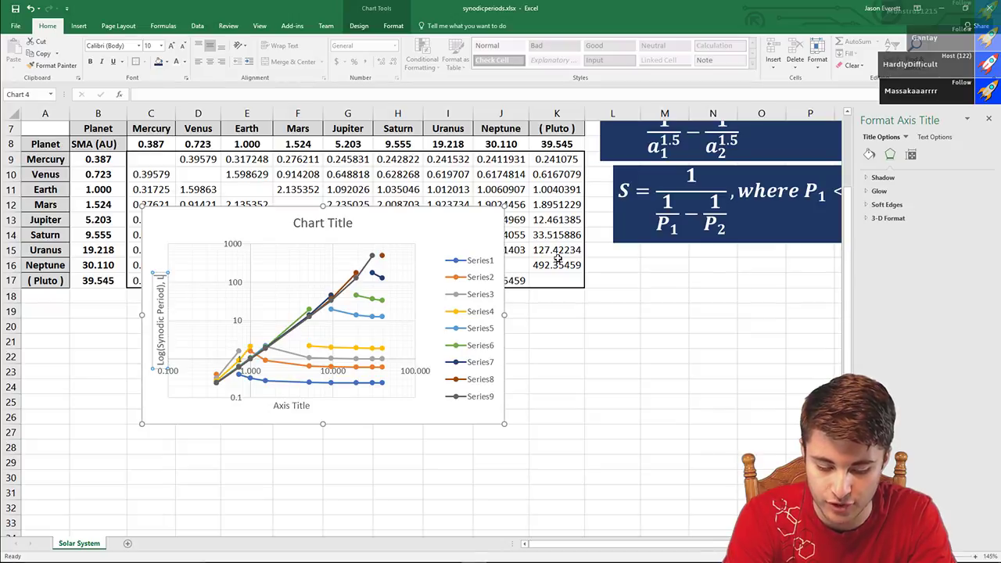
text(r))
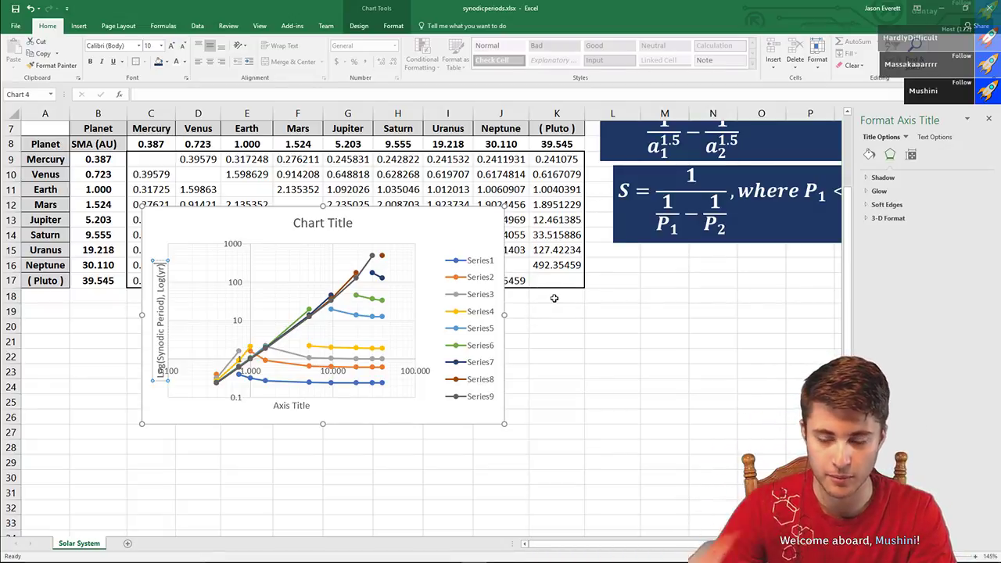
- Move the vertical axis title upward so it clears the 0.100 label of the horizontal axis
click(297, 408)
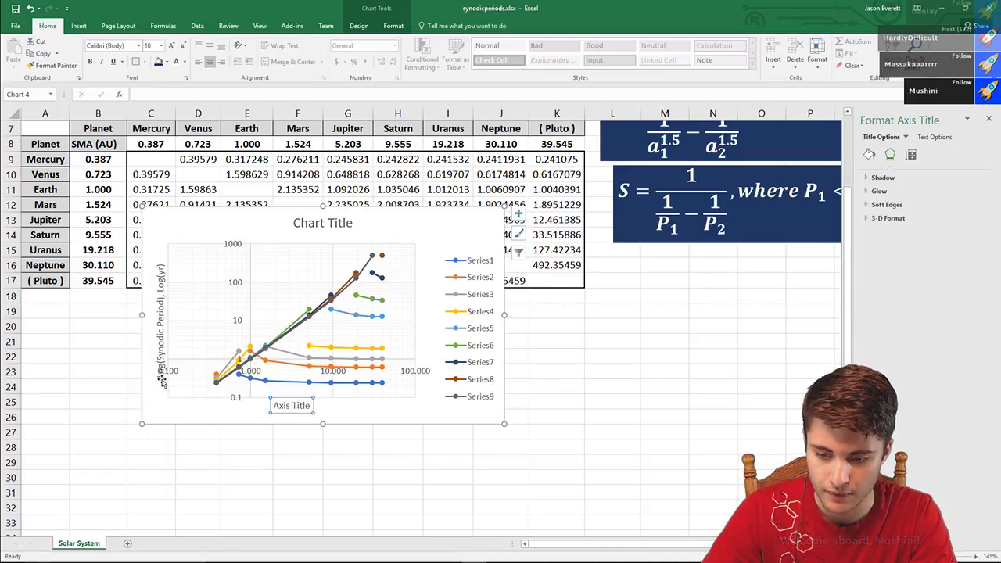
click(162, 305)
drag(154, 299, 152, 264)
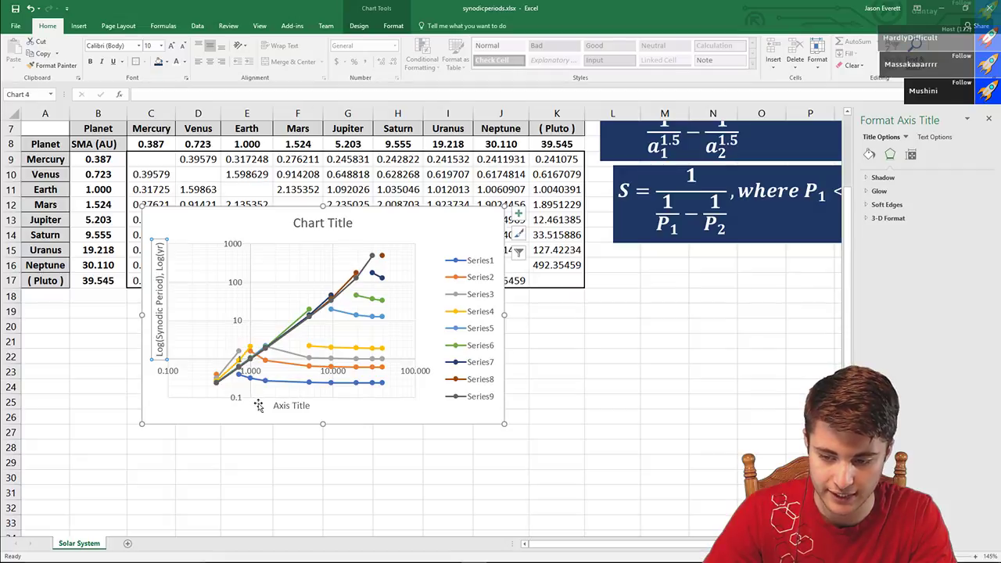
- Change the horizontal axis title to "Log(SMA), Log(AU)"
click(294, 405)
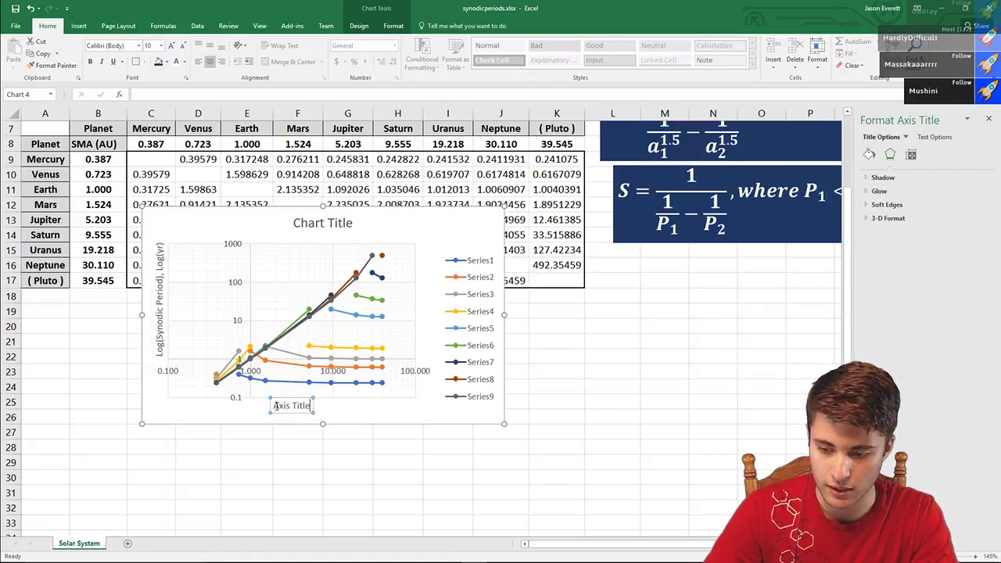
drag(274, 405, 344, 405)
text(Log()
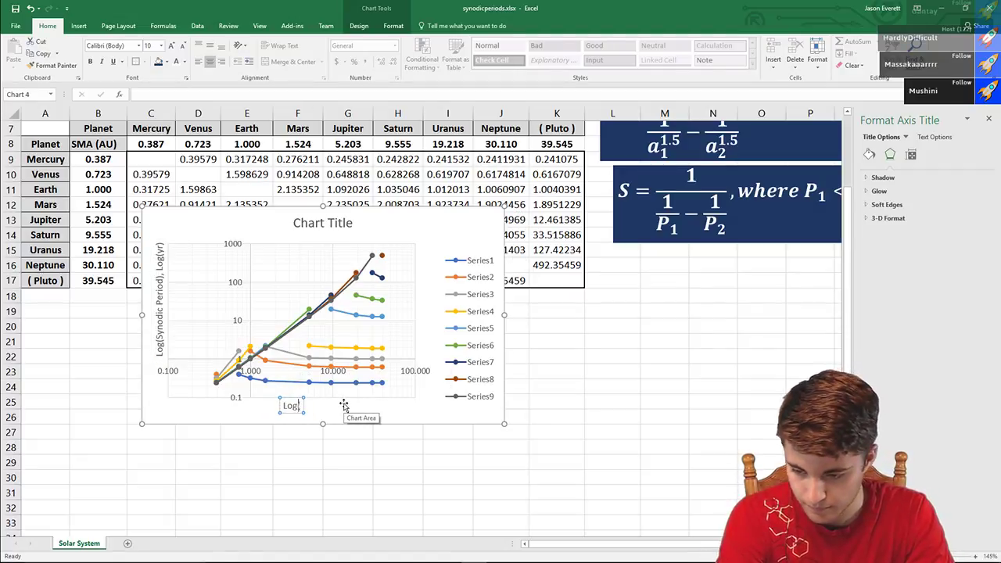
text(SMA),)
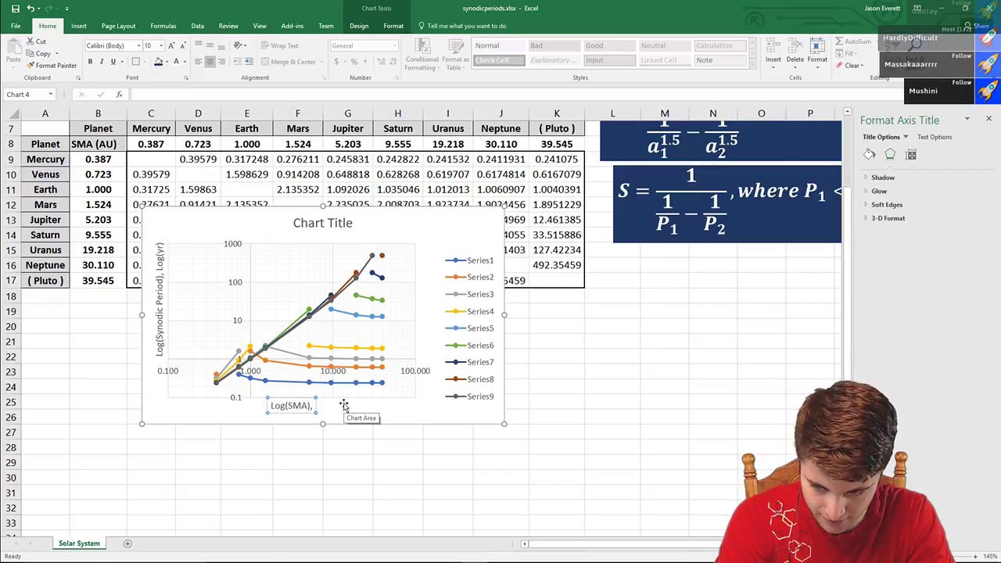
text( Log()
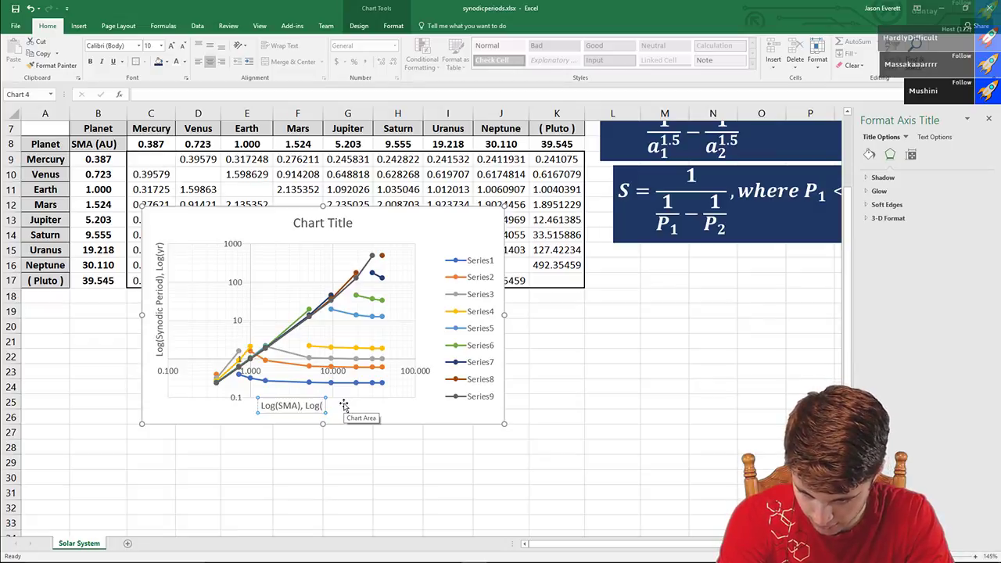
text(AU))
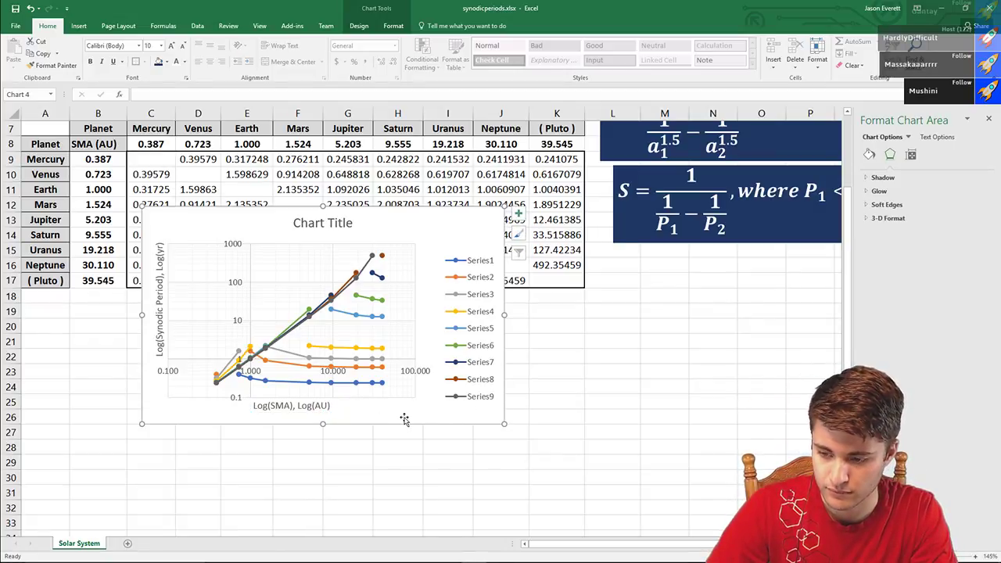
- Title the chart "Corresponding Synodic Periods of Planets in our Solar System" and reposition it over the lower part of the planet table
drag(404, 414, 417, 436)
click(324, 249)
click(339, 246)
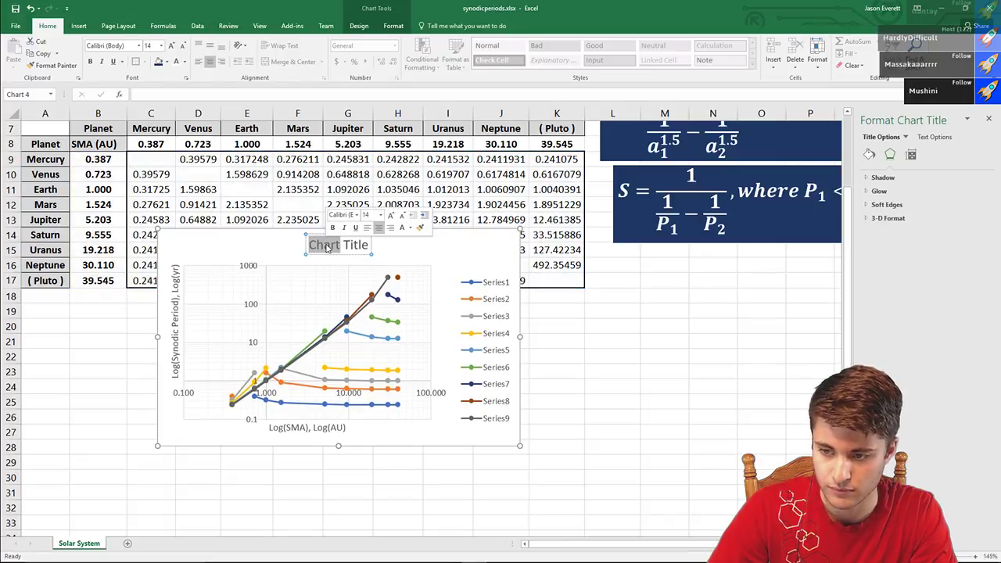
drag(365, 246, 276, 244)
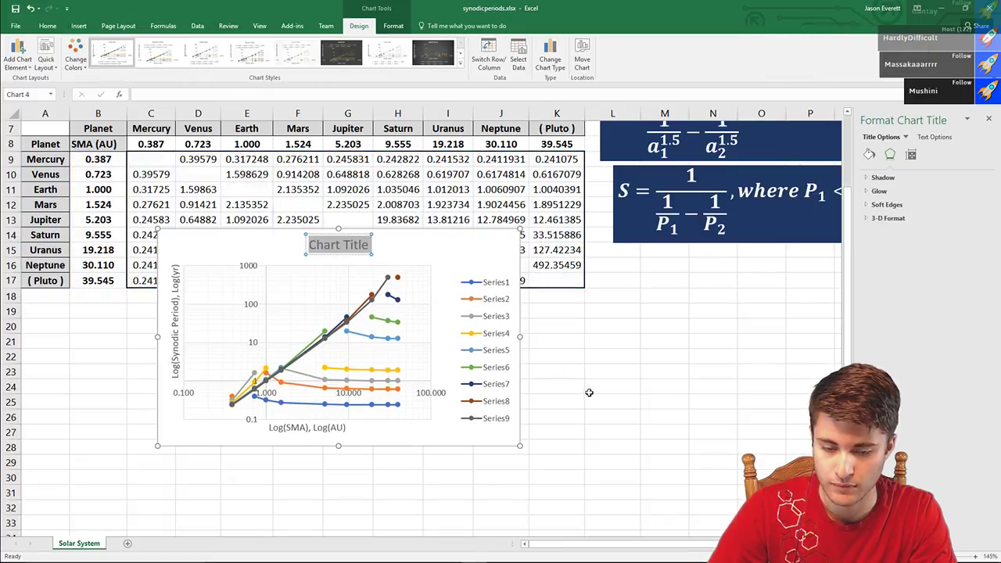
text(Corres)
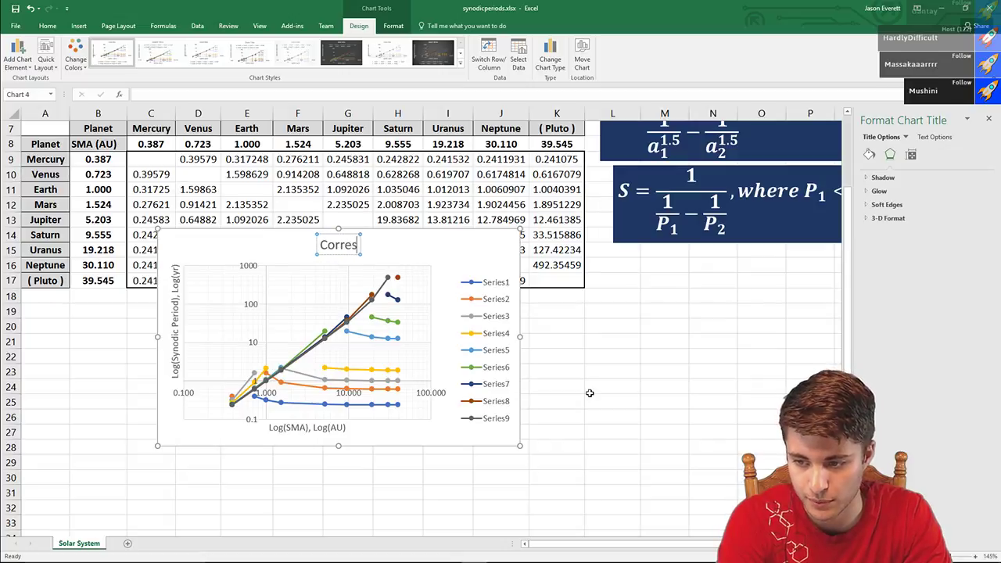
text(ponding Syn)
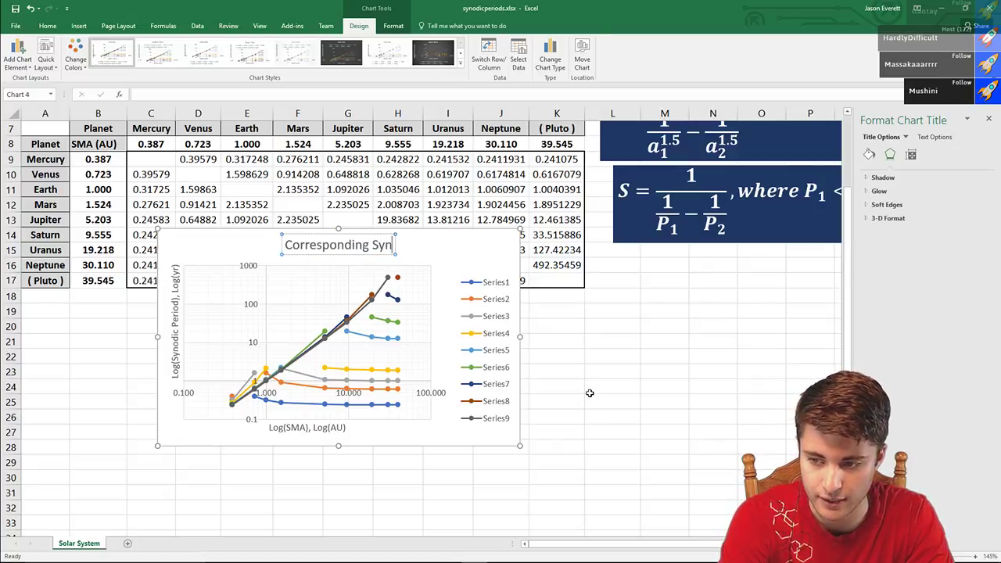
text(odic Periods)
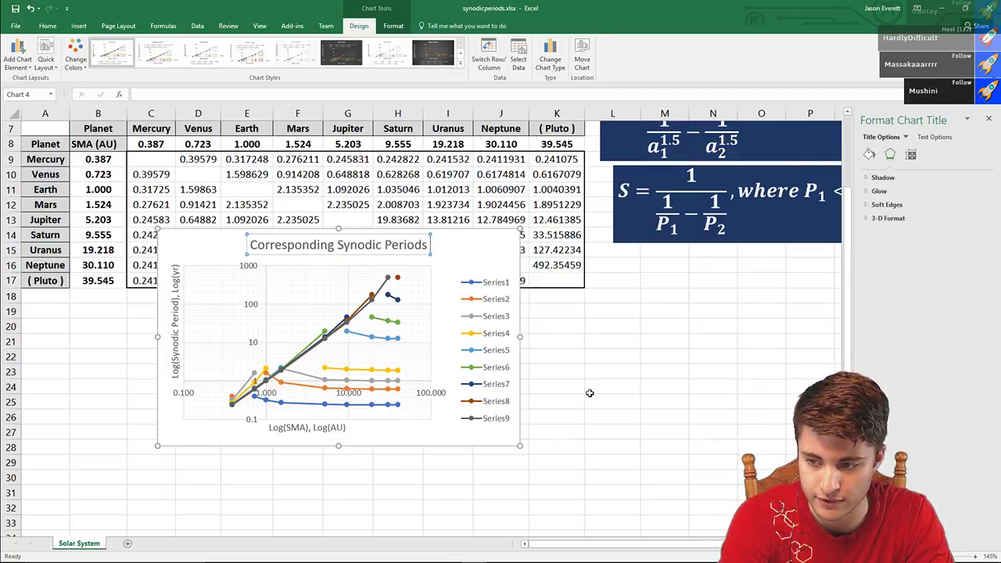
text( of Planets)
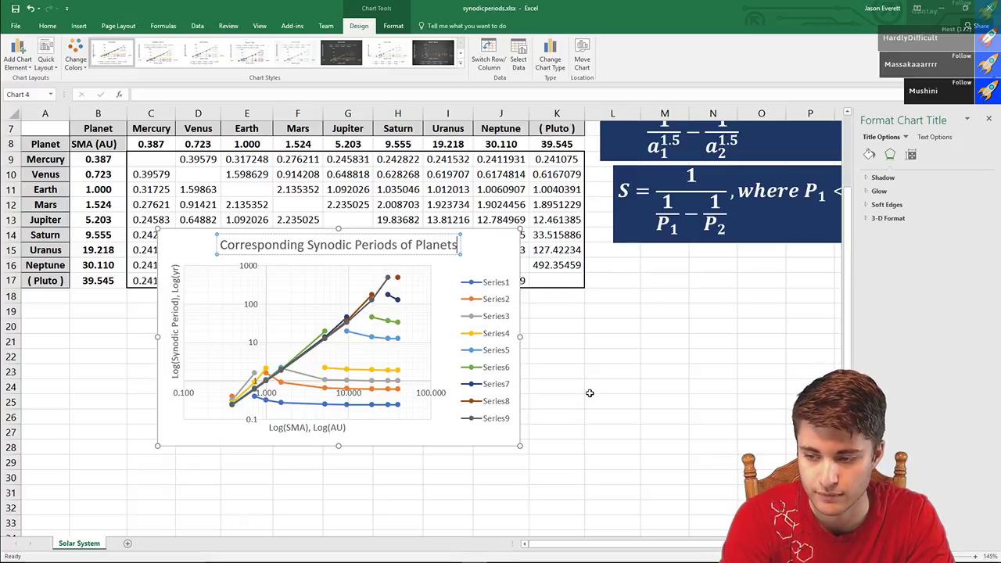
text( in our Solars)
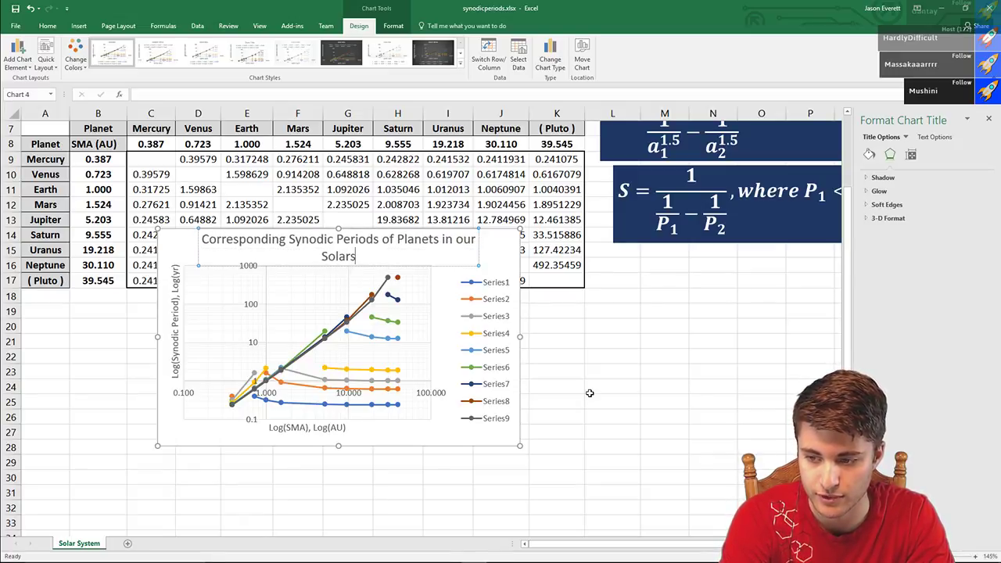
key(BackSpace)
text(Syste)
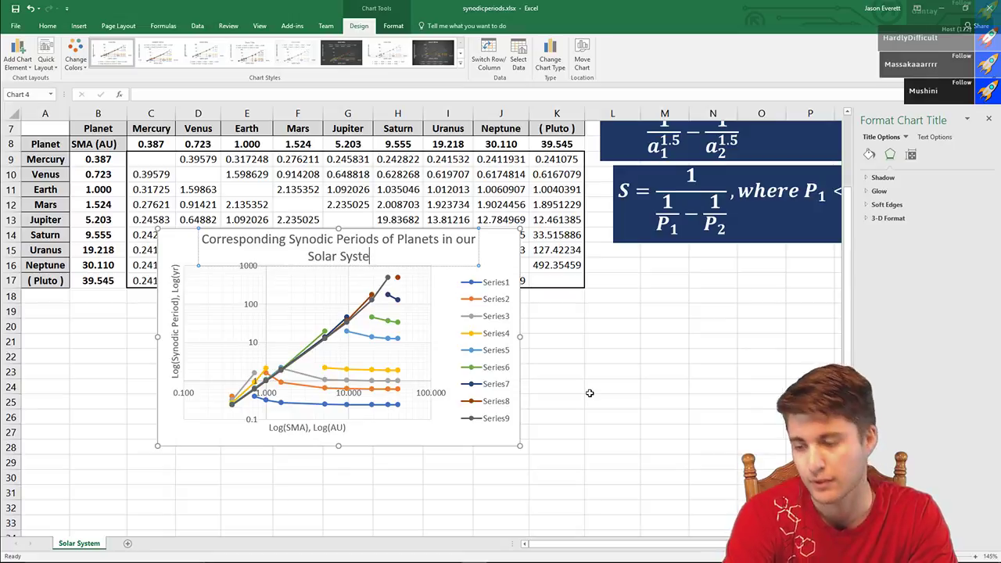
text(m)
click(594, 373)
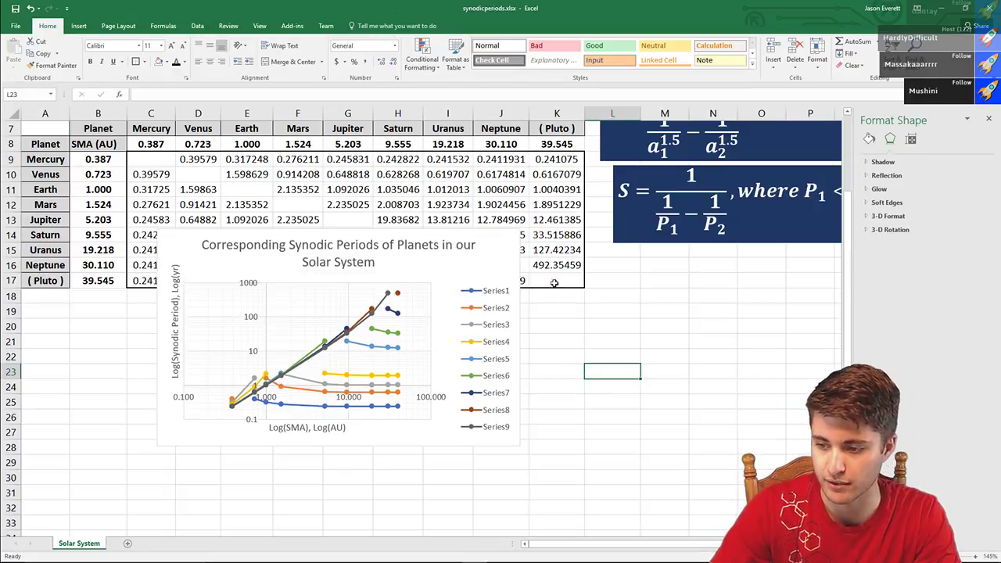
drag(502, 262, 522, 238)
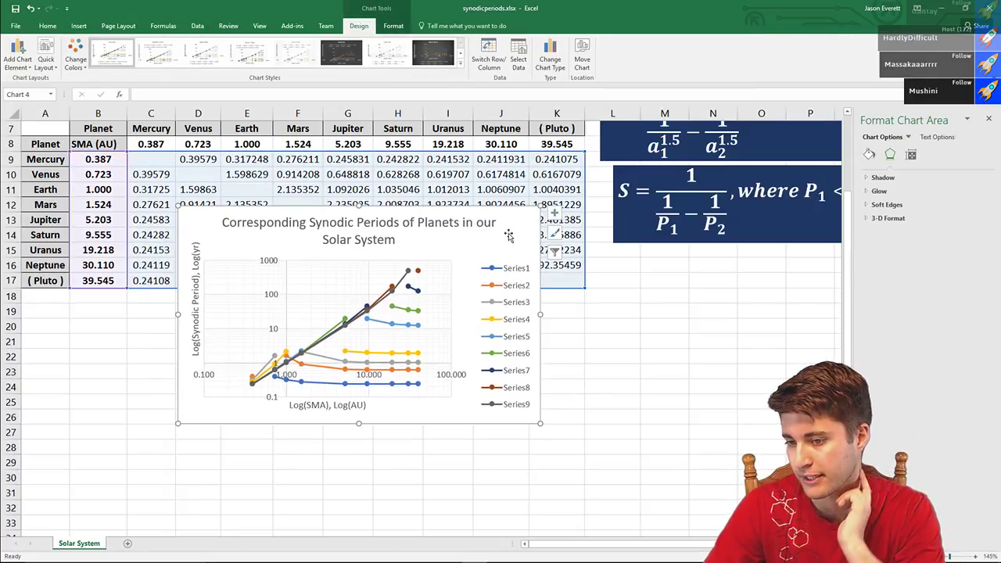
- Set the vertical alignment of the chart title's text box to Middle
click(411, 242)
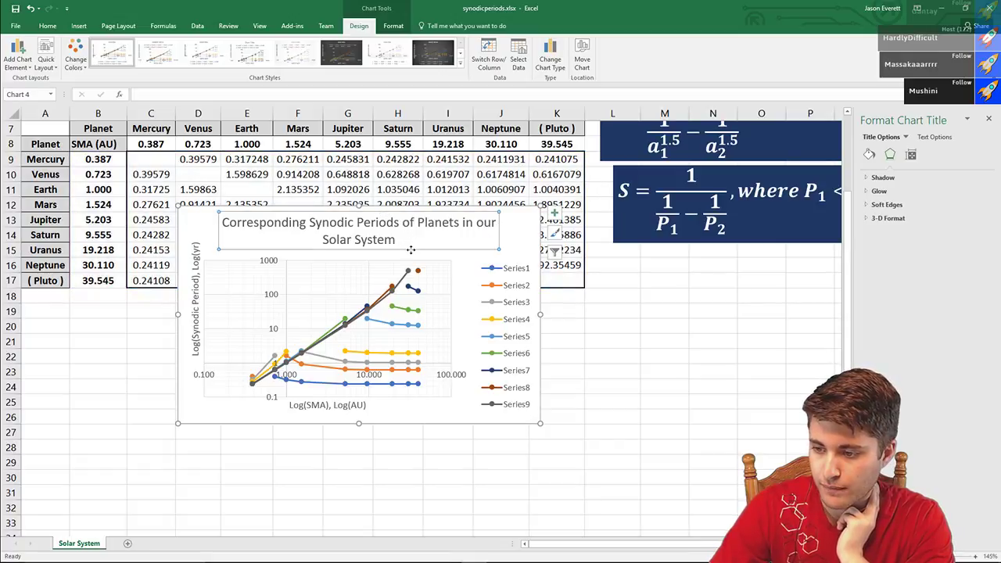
click(911, 154)
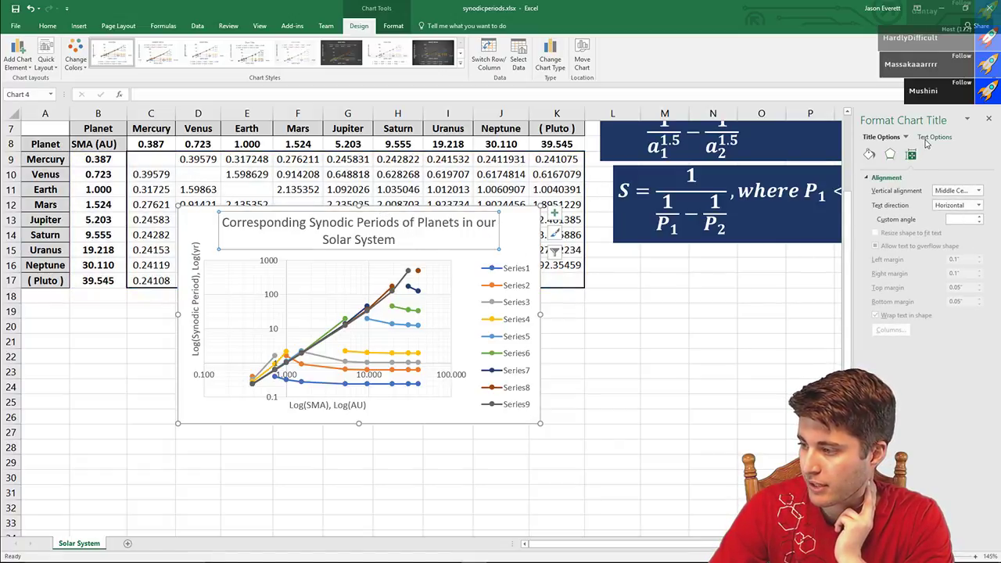
click(932, 137)
click(890, 154)
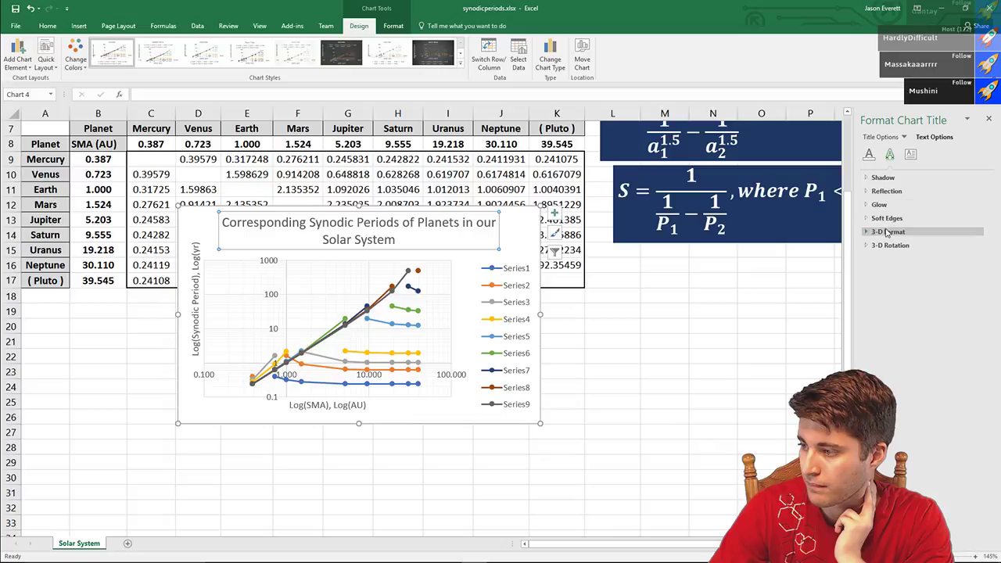
click(911, 155)
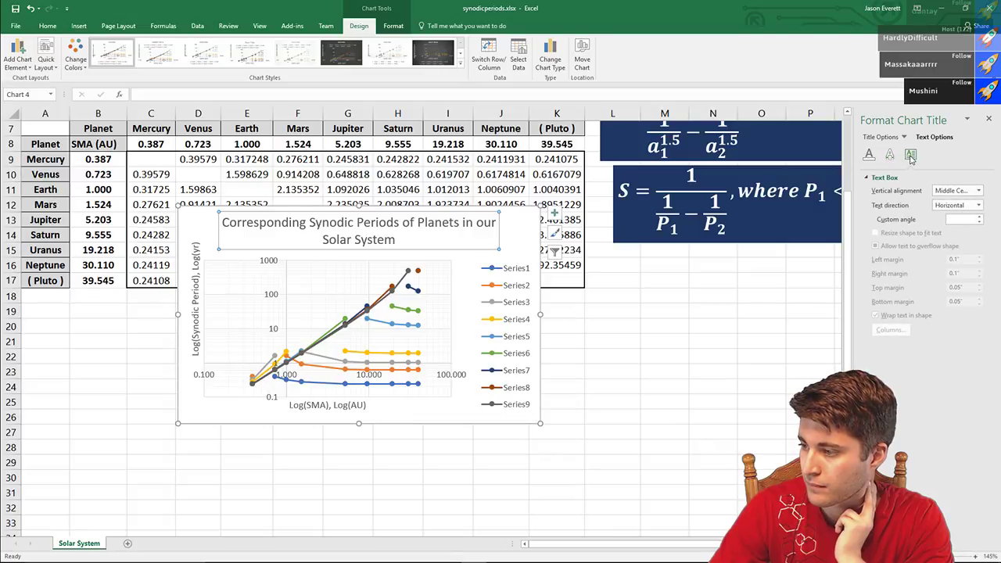
click(978, 191)
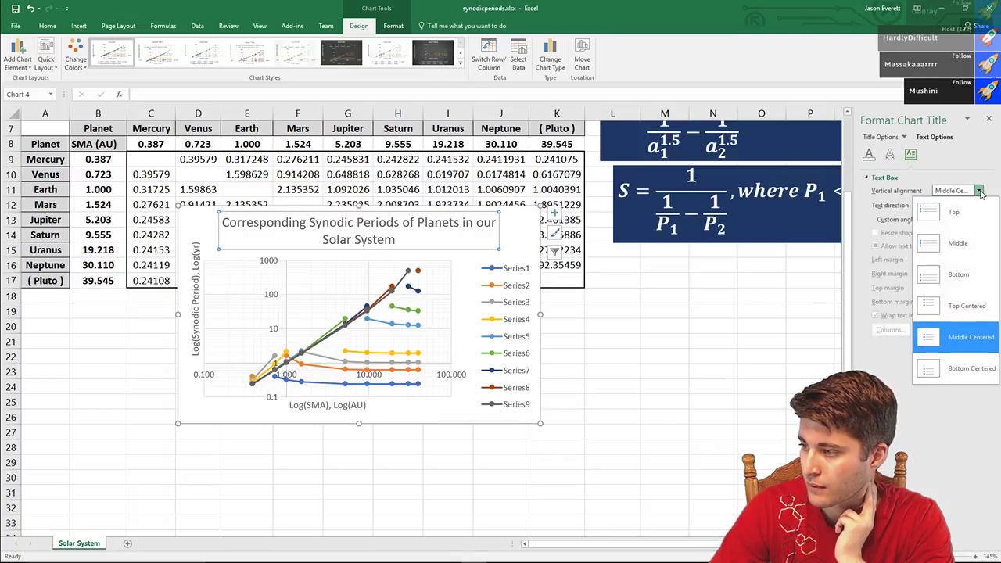
click(981, 194)
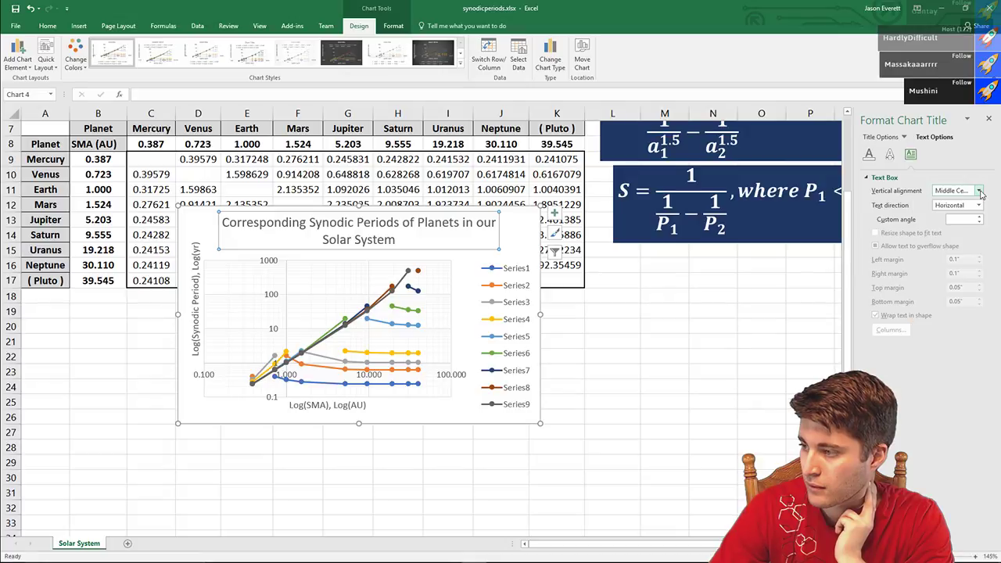
click(978, 194)
scroll(978, 193, up, 5)
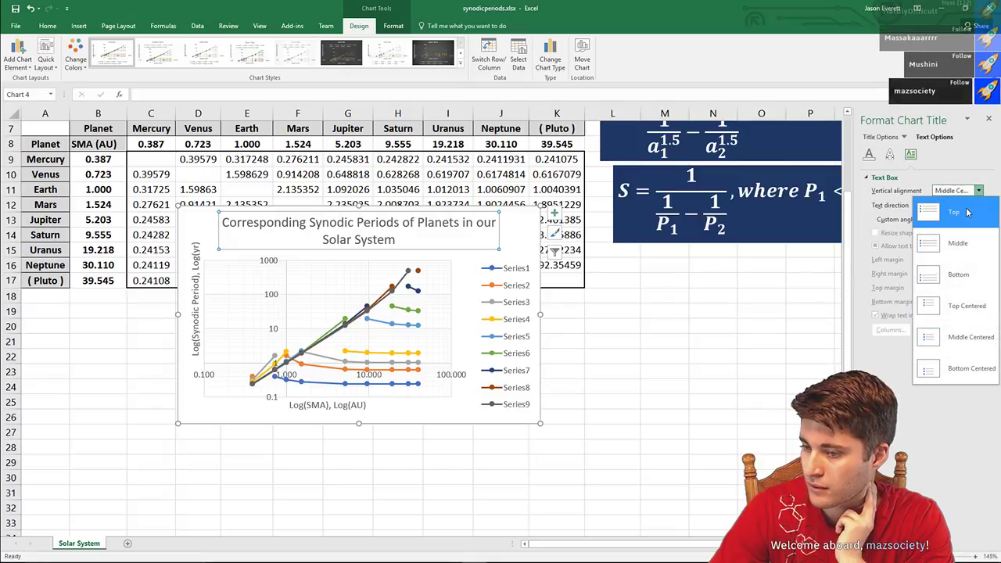
click(978, 194)
click(980, 196)
click(979, 196)
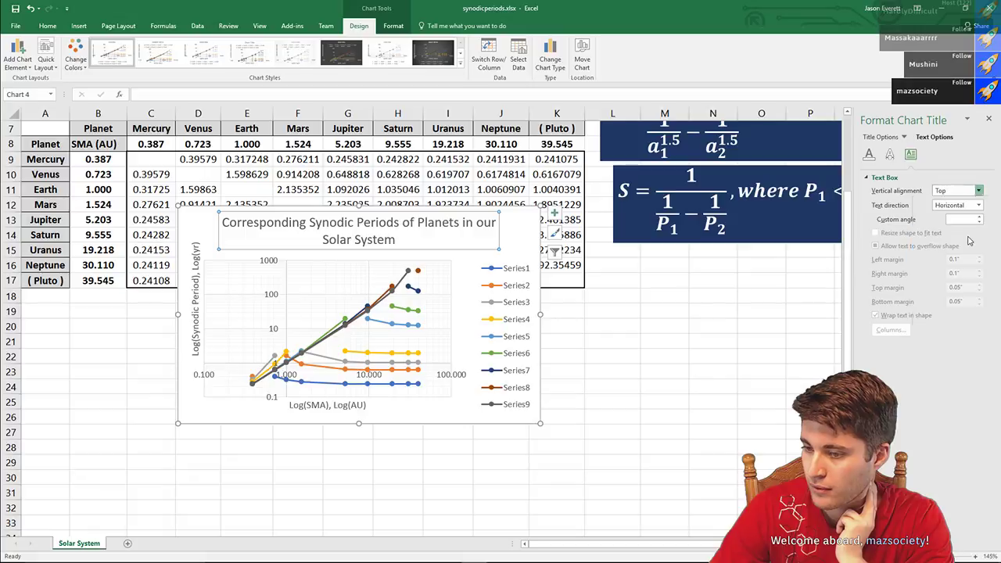
scroll(980, 194, down, 1)
click(979, 193)
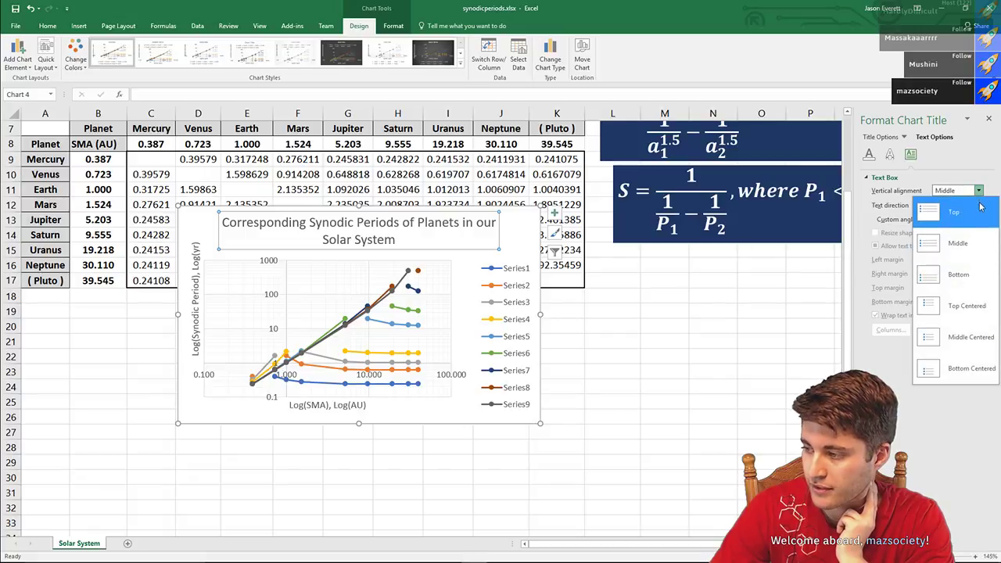
key(Escape)
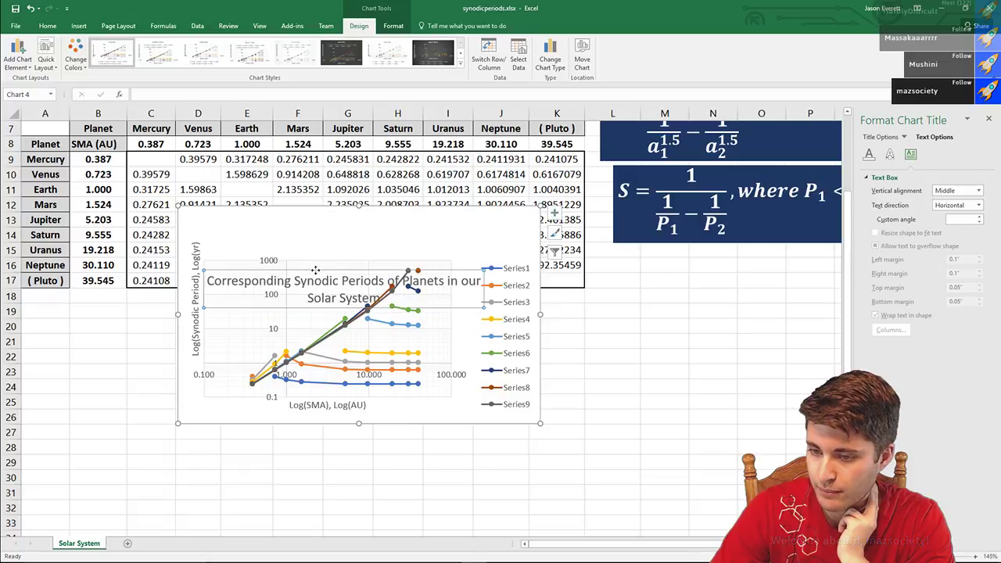
- Reposition the chart title above the plot area and move the whole chart to just below the planet table
drag(361, 237, 360, 232)
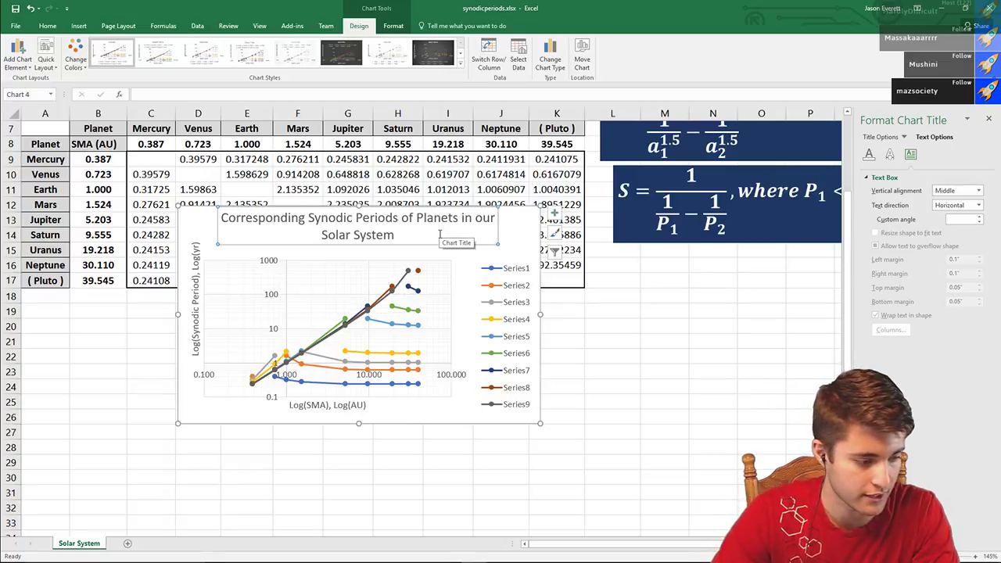
drag(440, 234, 425, 298)
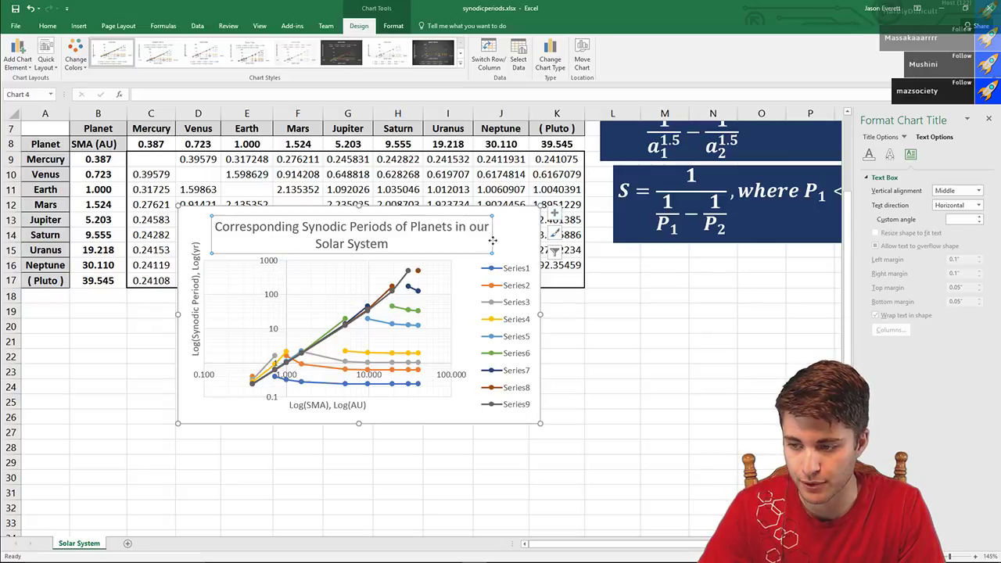
drag(534, 222, 575, 324)
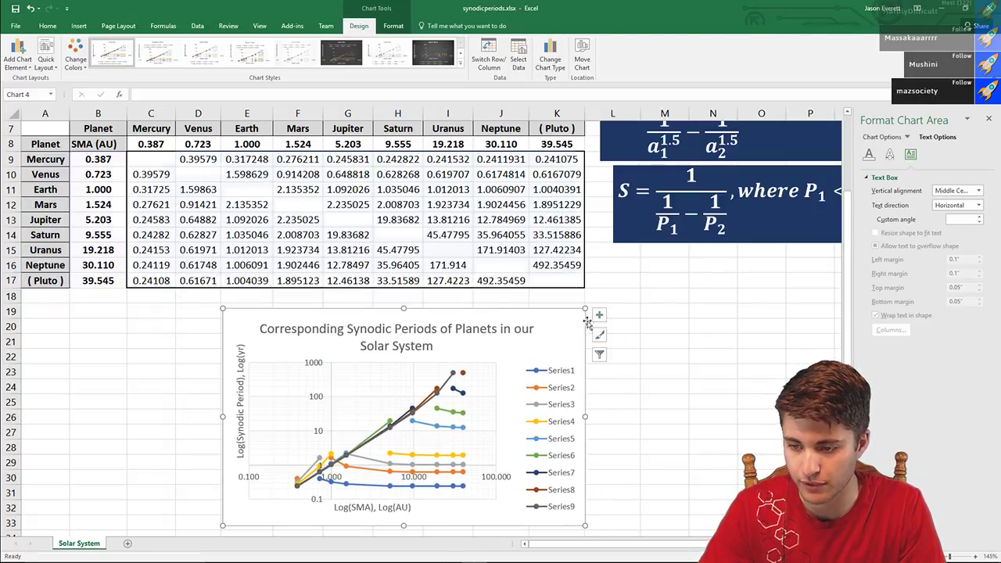
click(651, 295)
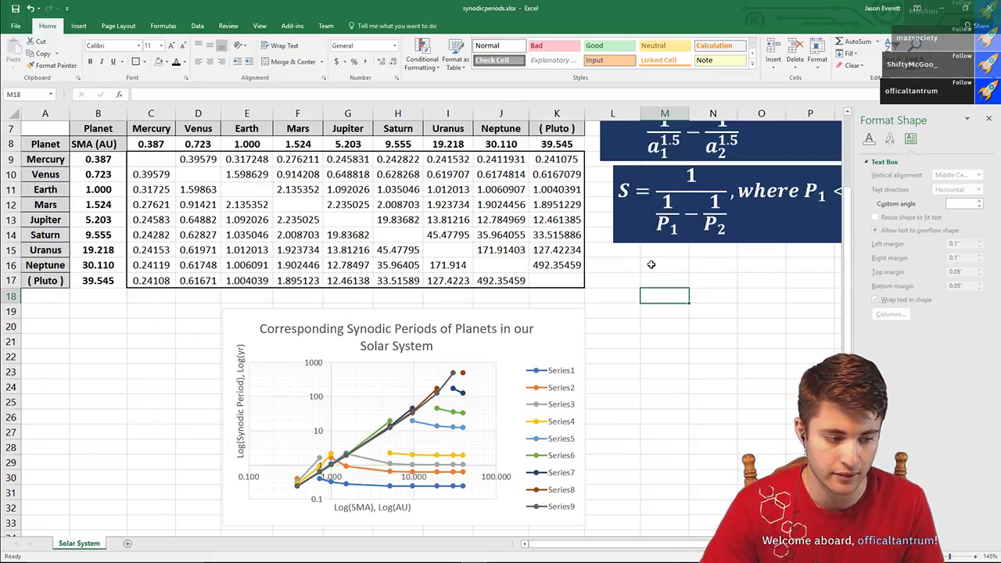
click(413, 423)
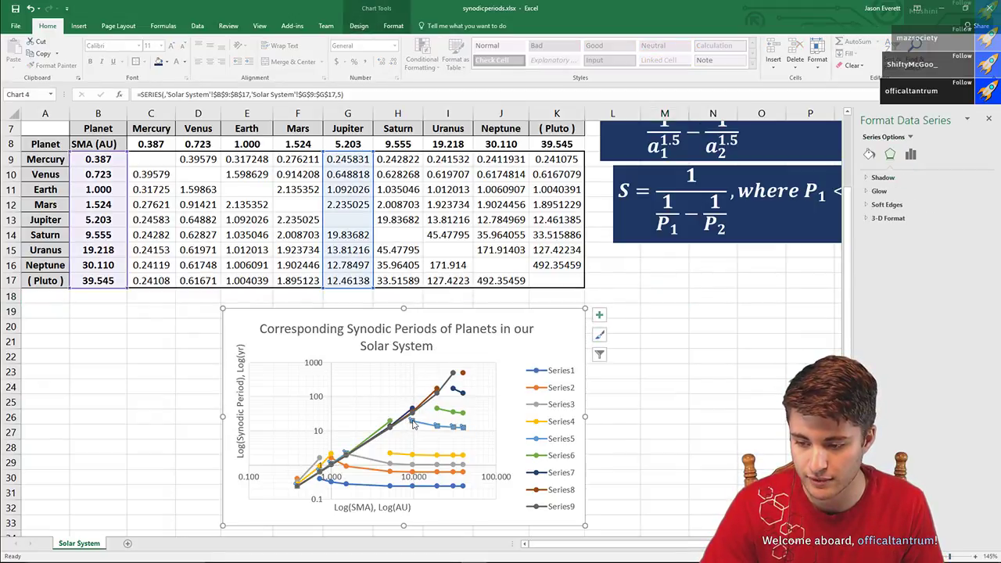
drag(558, 332, 526, 321)
click(713, 355)
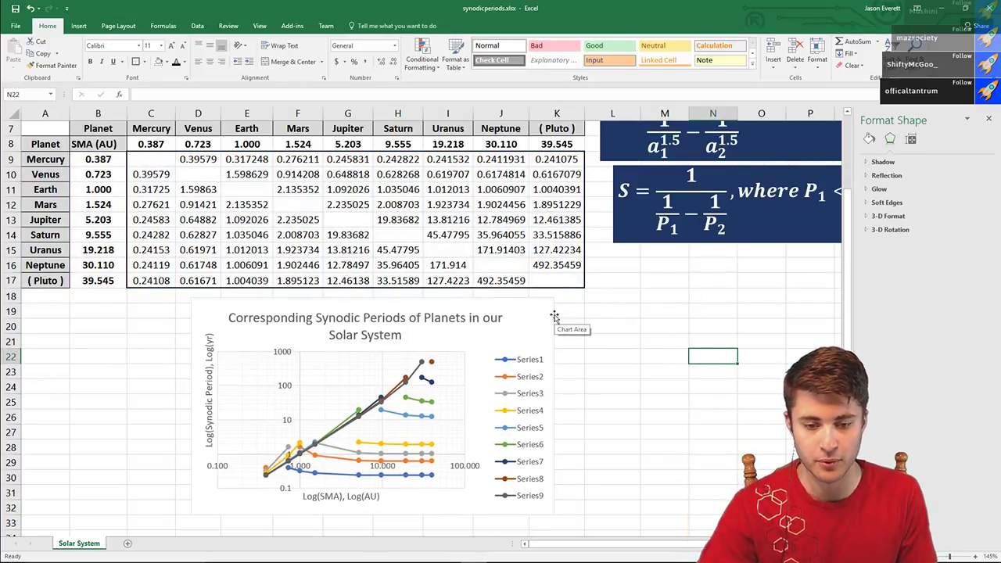
- Examine the synodic periods in the table for the Earth–Mars and Neptune–Pluto pairs
click(594, 308)
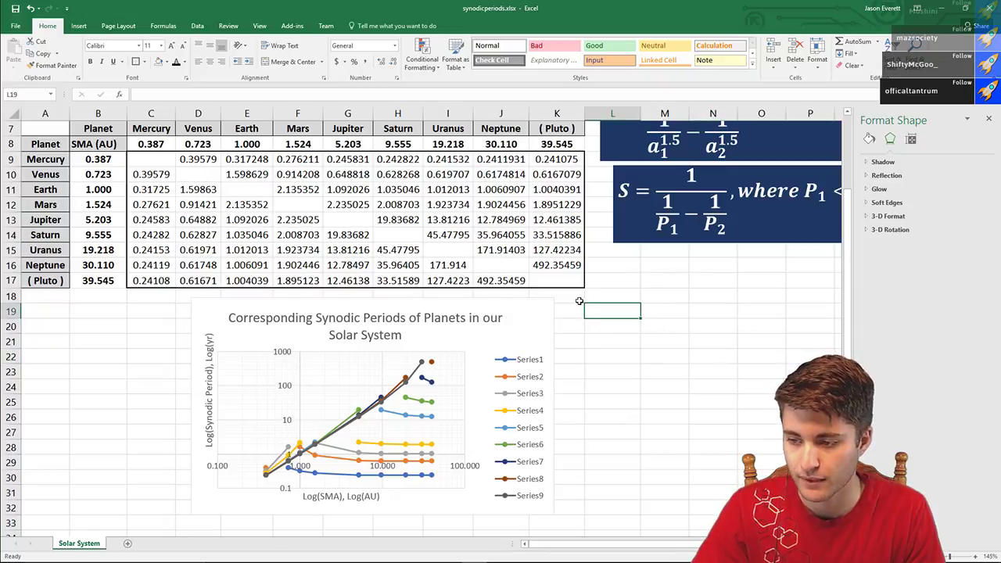
mouse_move(556, 281)
mouse_down()
mouse_move(500, 279)
mouse_move(151, 159)
mouse_move(348, 235)
mouse_move(556, 281)
mouse_up()
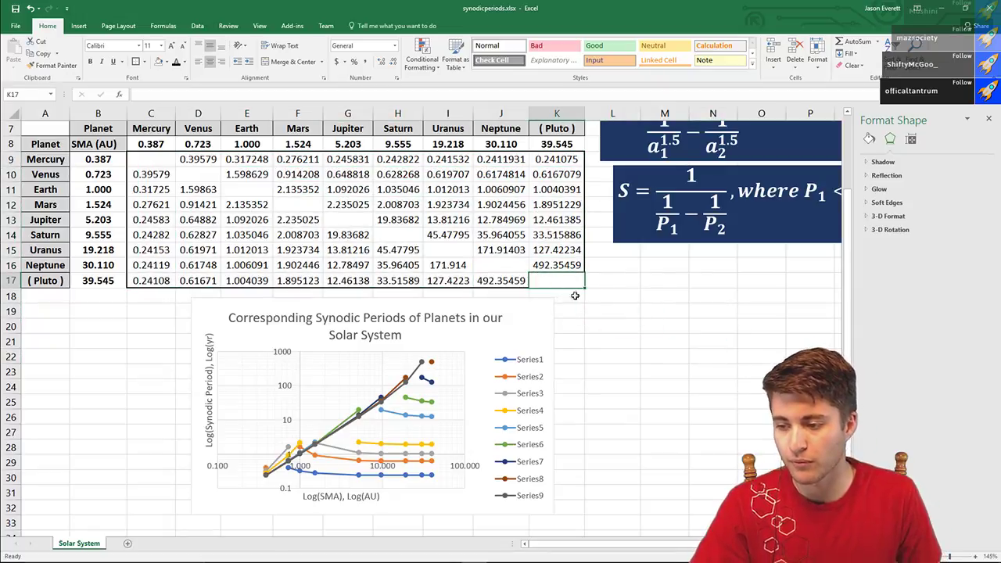
scroll(657, 372, up, 1)
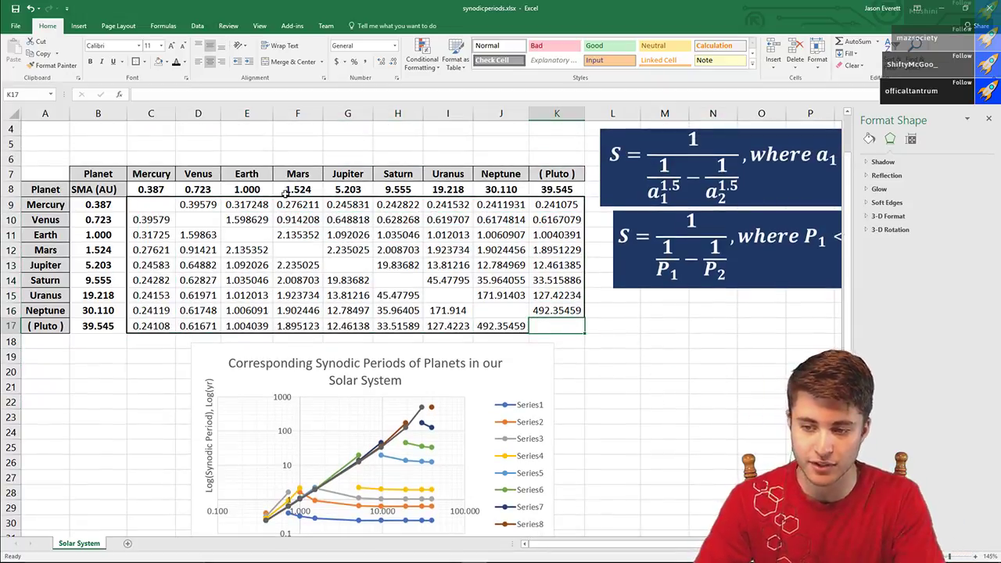
click(256, 189)
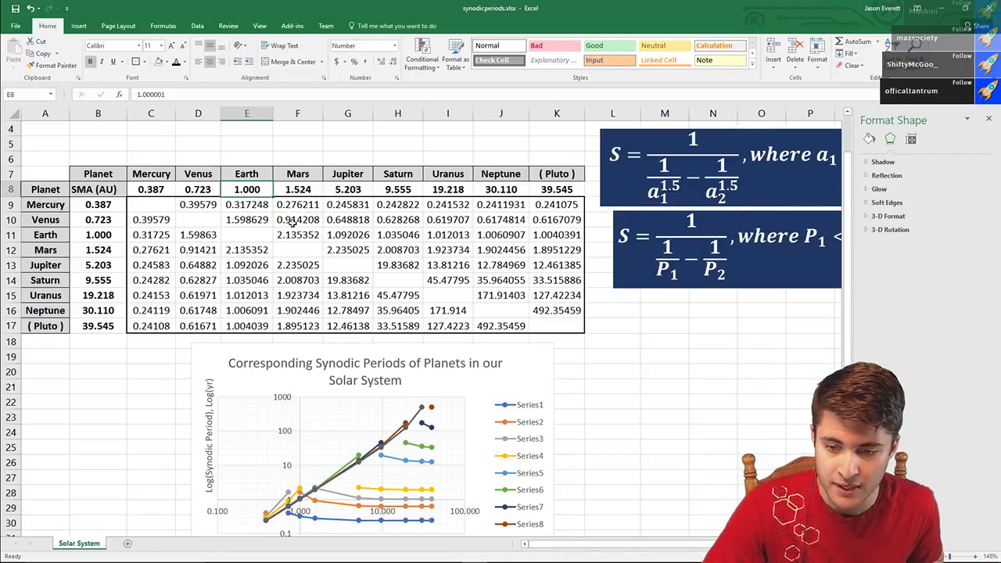
click(251, 255)
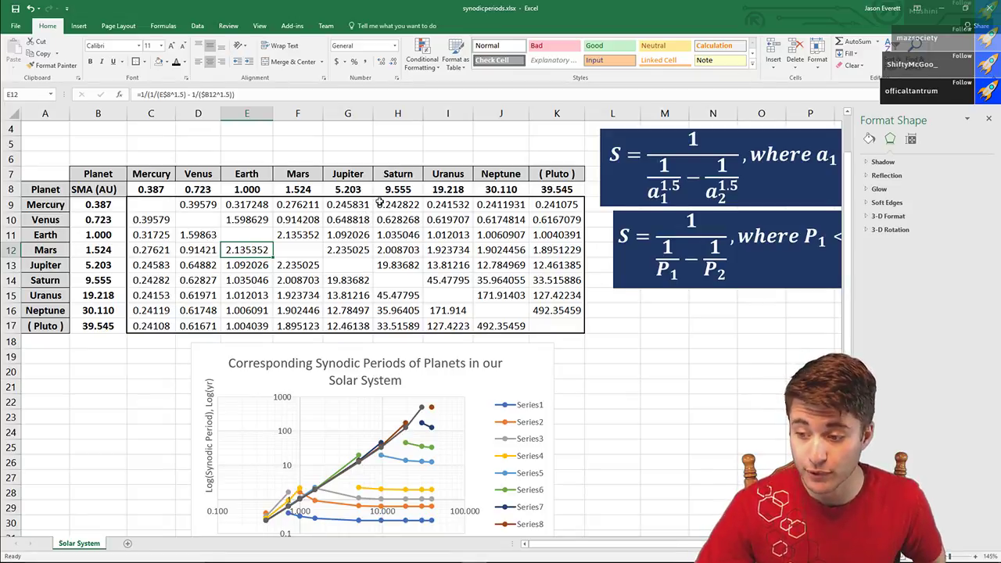
click(505, 325)
scroll(629, 294, down, 1)
scroll(630, 293, up, 1)
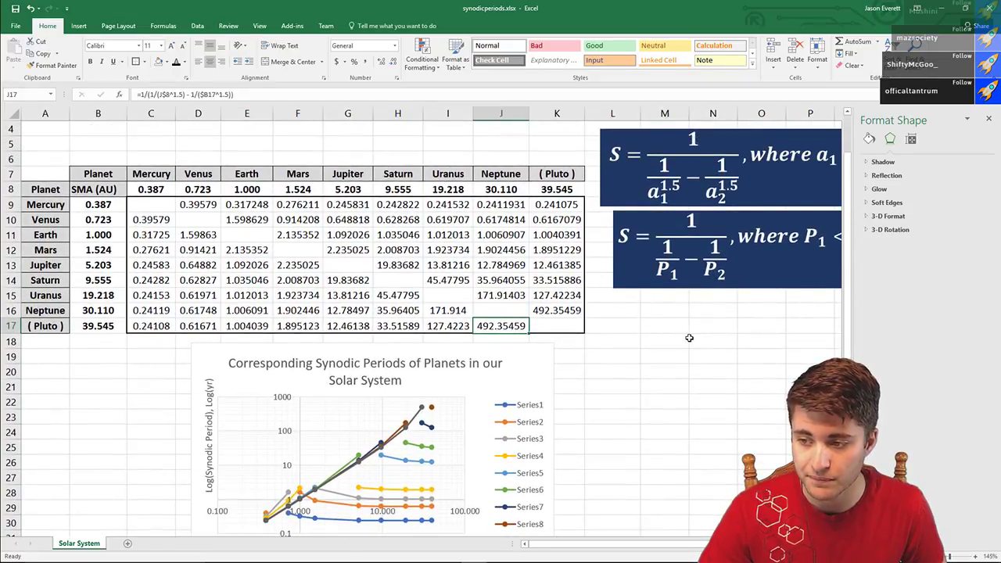
drag(500, 173, 503, 315)
click(504, 325)
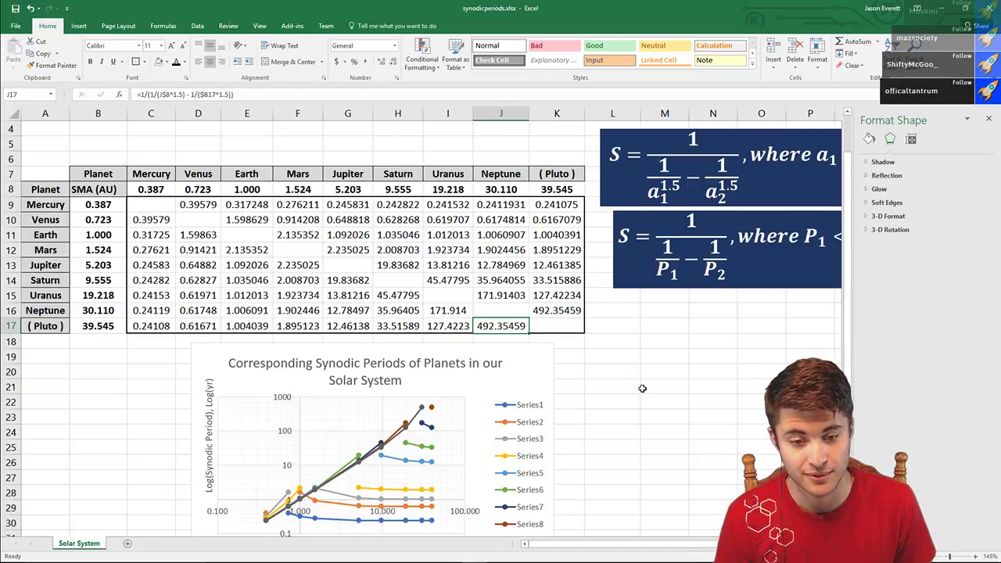
- Calculate the Neptune–Pluto synodic period divided by 35 in cell L19 with =J17/35, and clear the cell
click(620, 346)
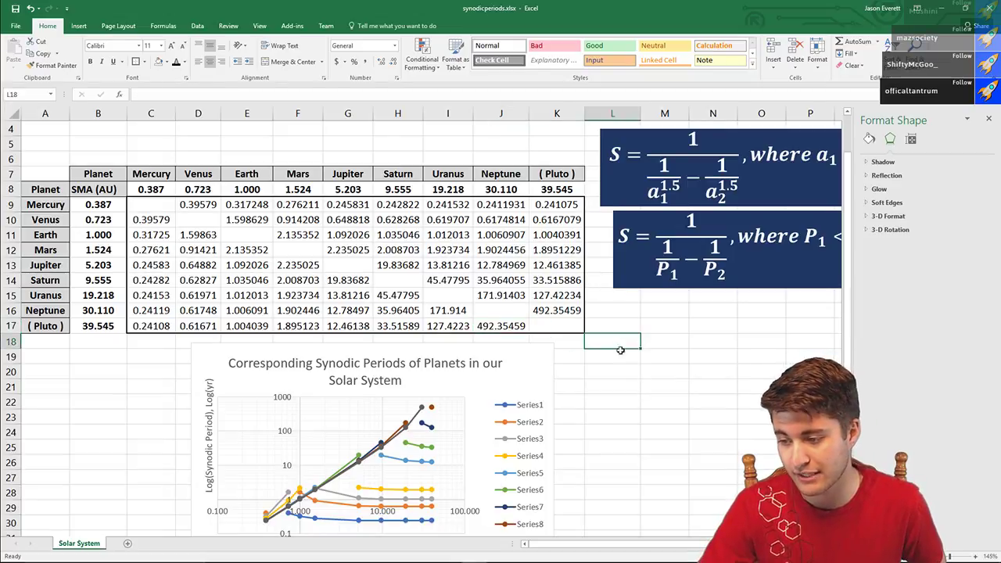
click(613, 358)
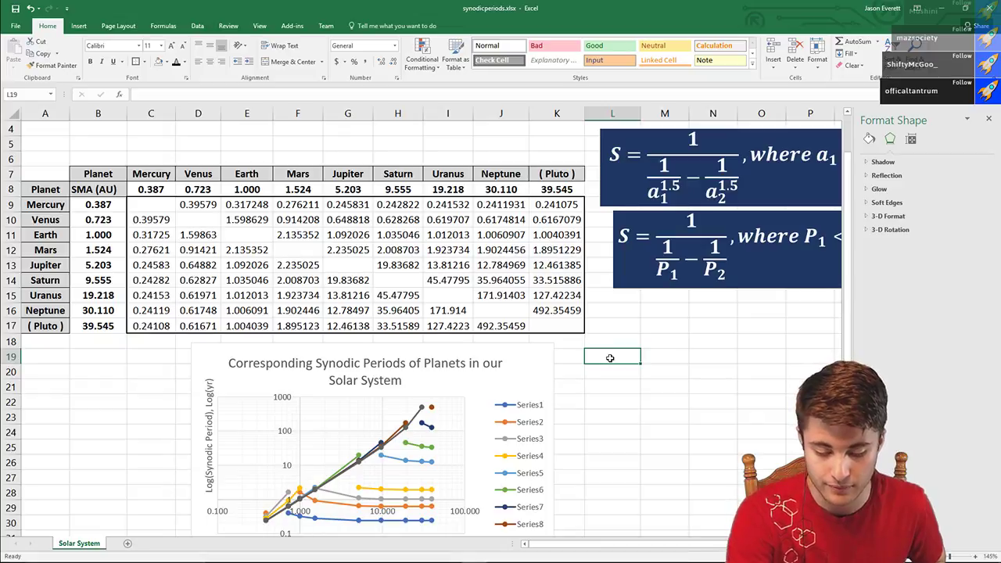
text(=)
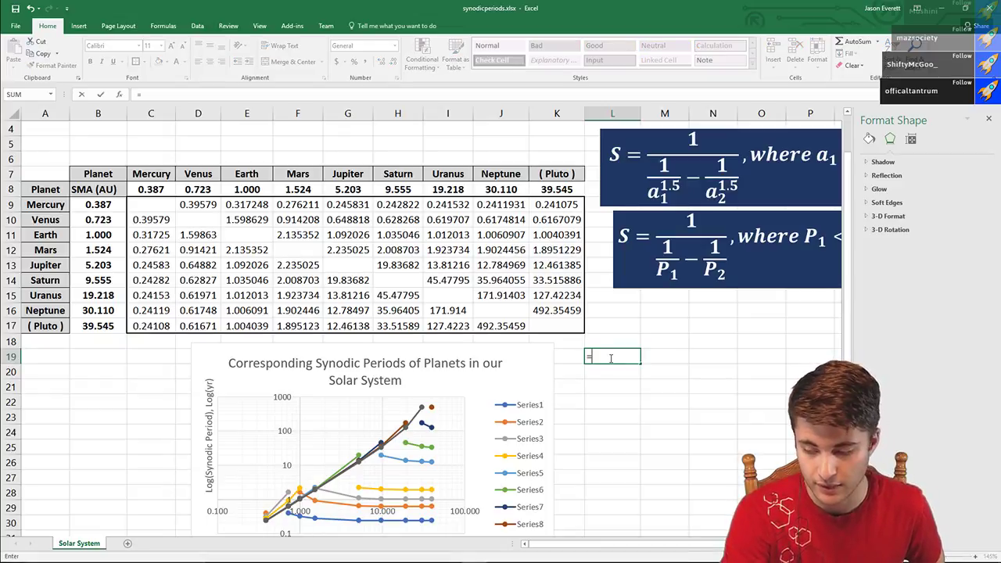
click(505, 324)
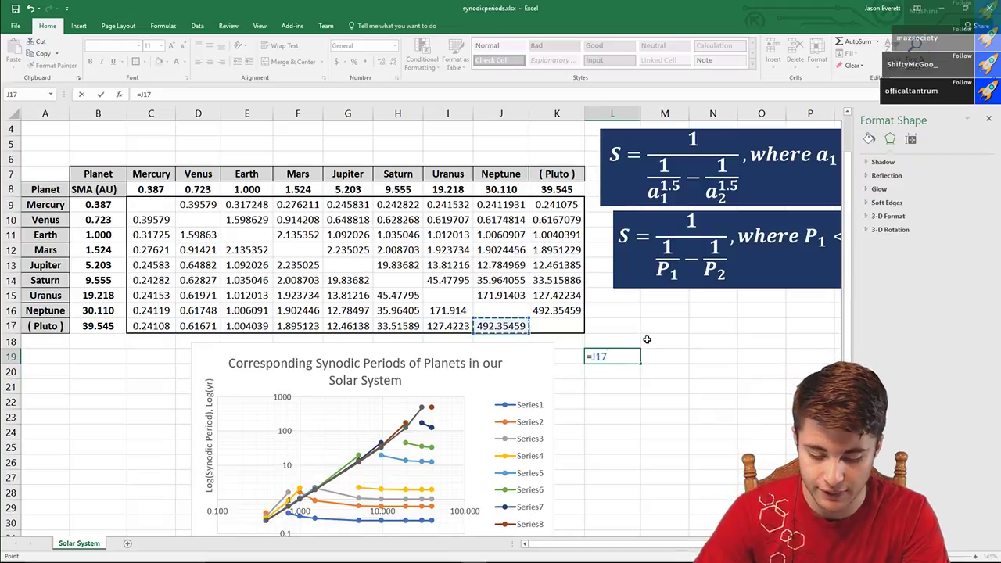
text(/)
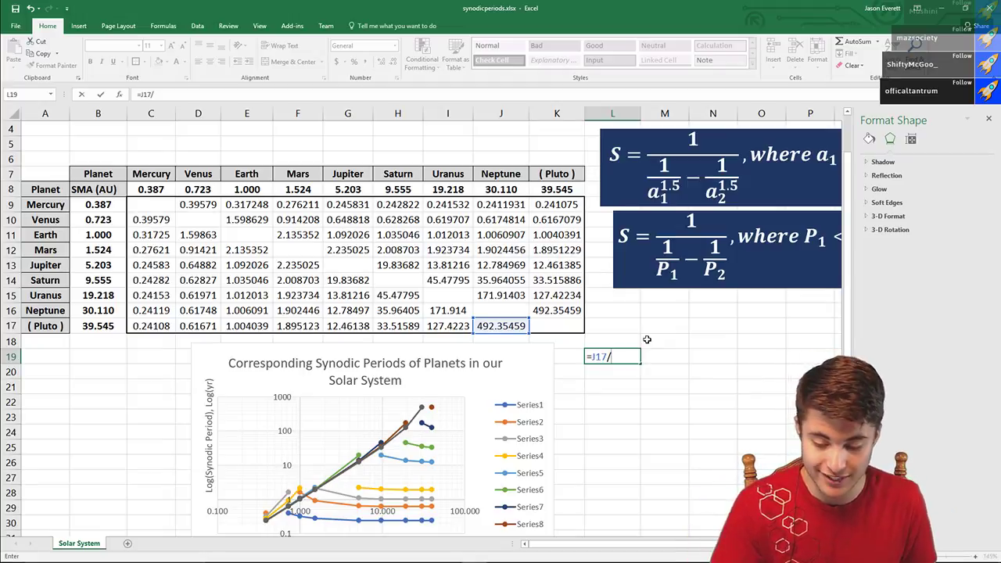
text(35)
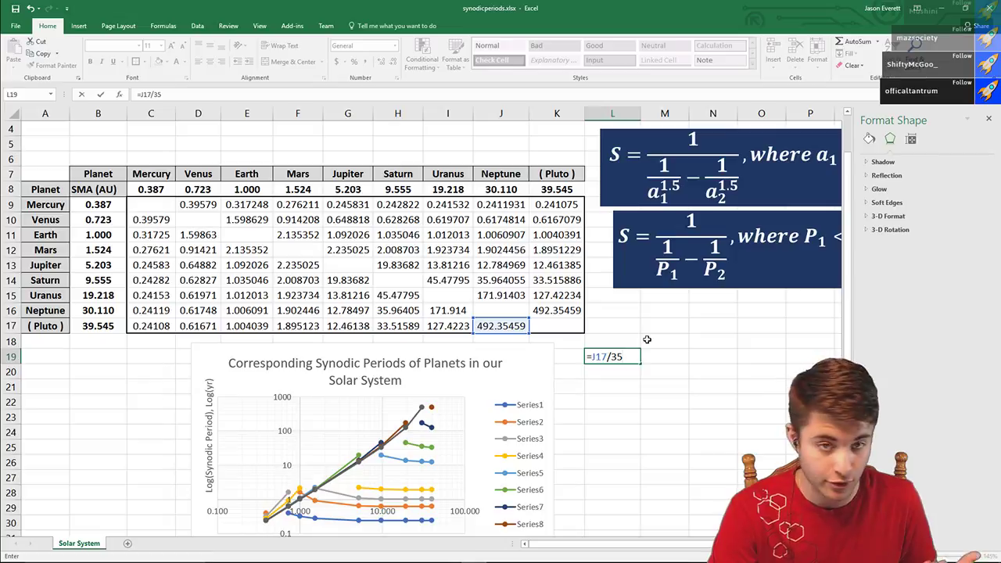
key(Return)
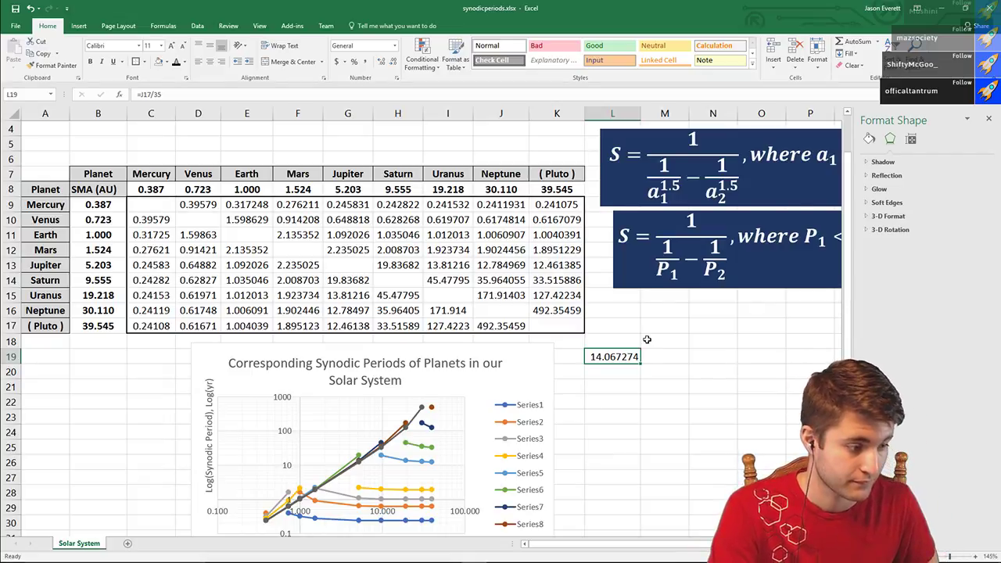
key(Delete)
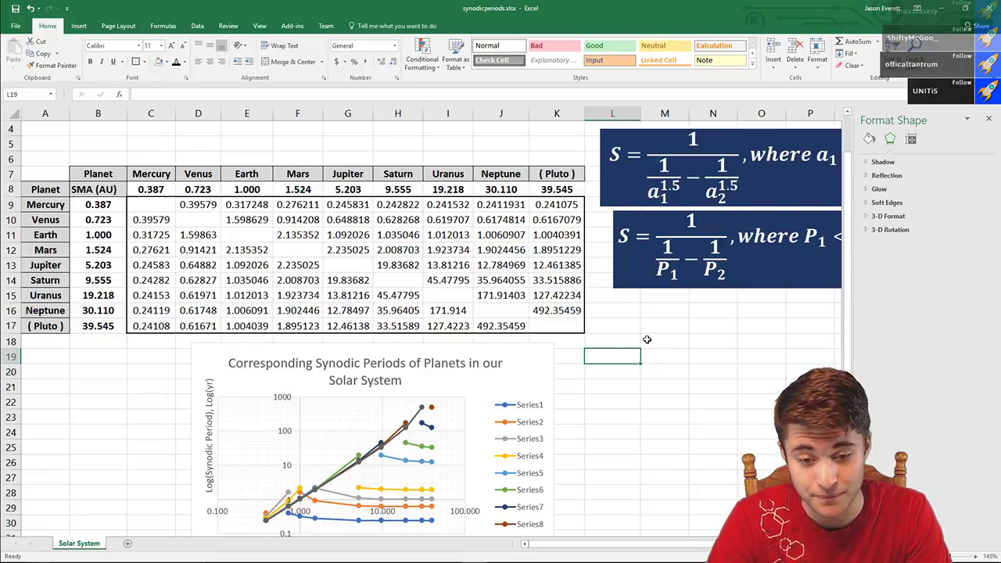
key(super+Down)
key(super+Down)
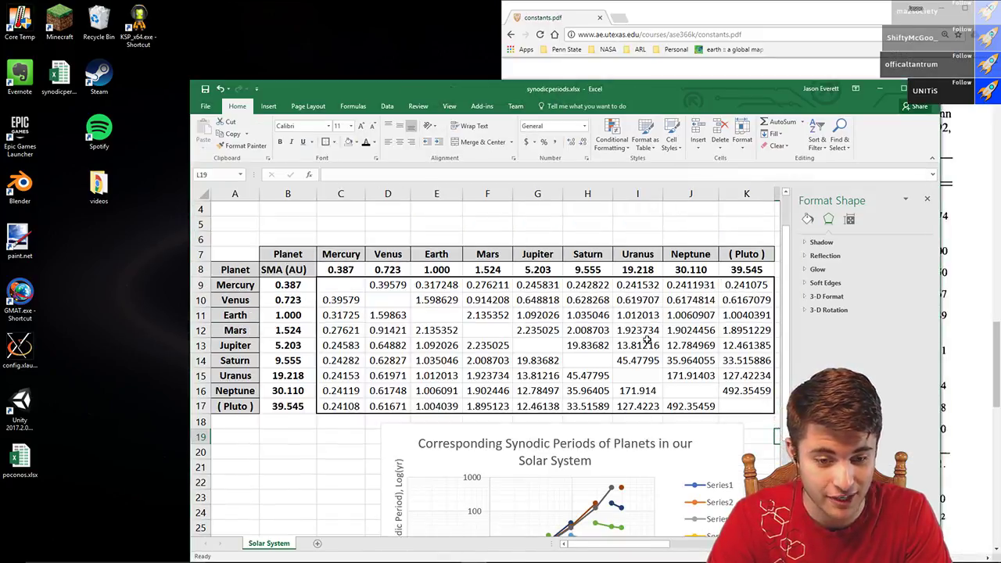
key(super+Up)
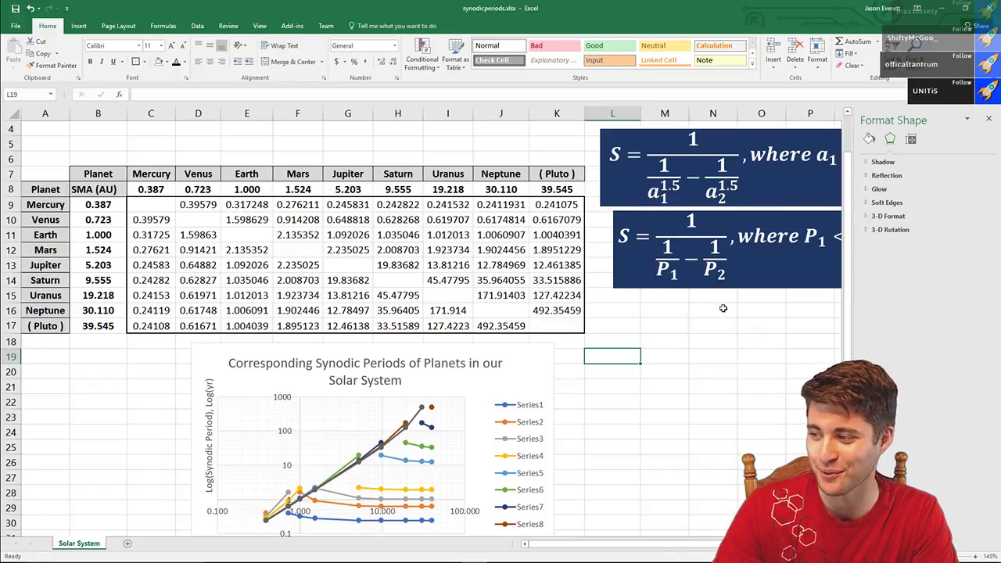
- Close the Format Shape pane so the formulas beside the table are fully exposed, and bring the whole chart into view
click(990, 120)
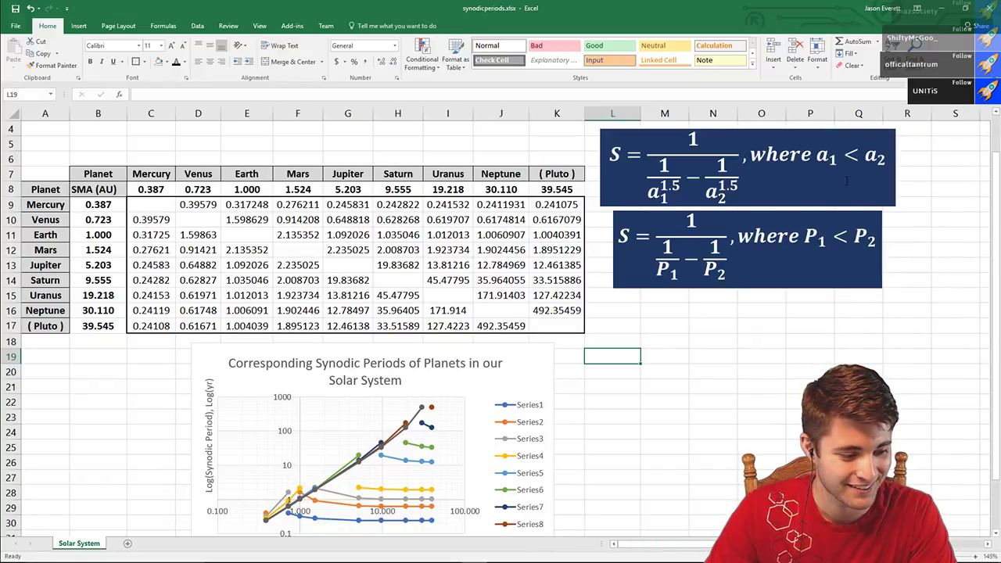
click(673, 309)
click(649, 383)
scroll(639, 363, down, 2)
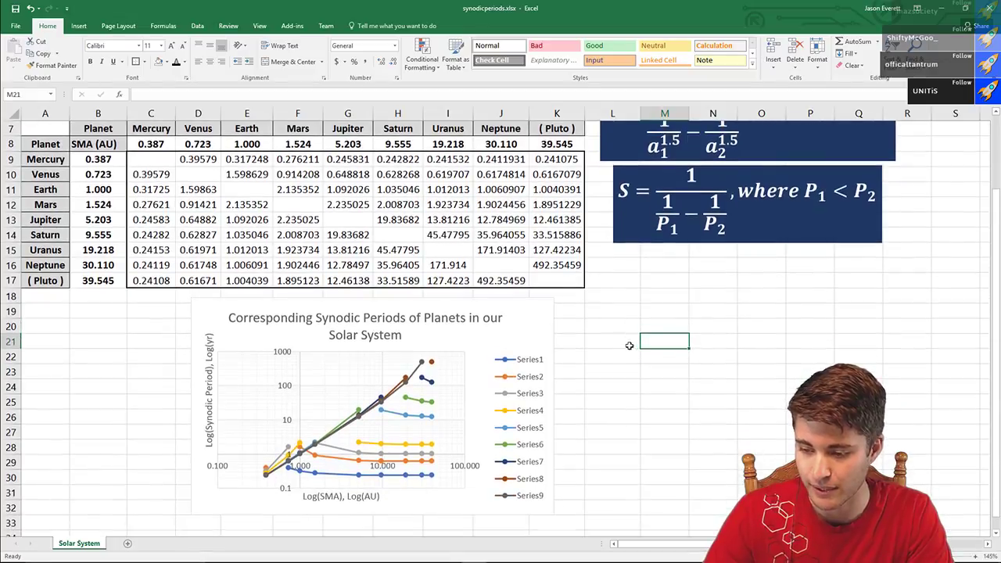
- Move the chart up over the planet table and allow its legend to overlap the chart
drag(544, 307, 529, 199)
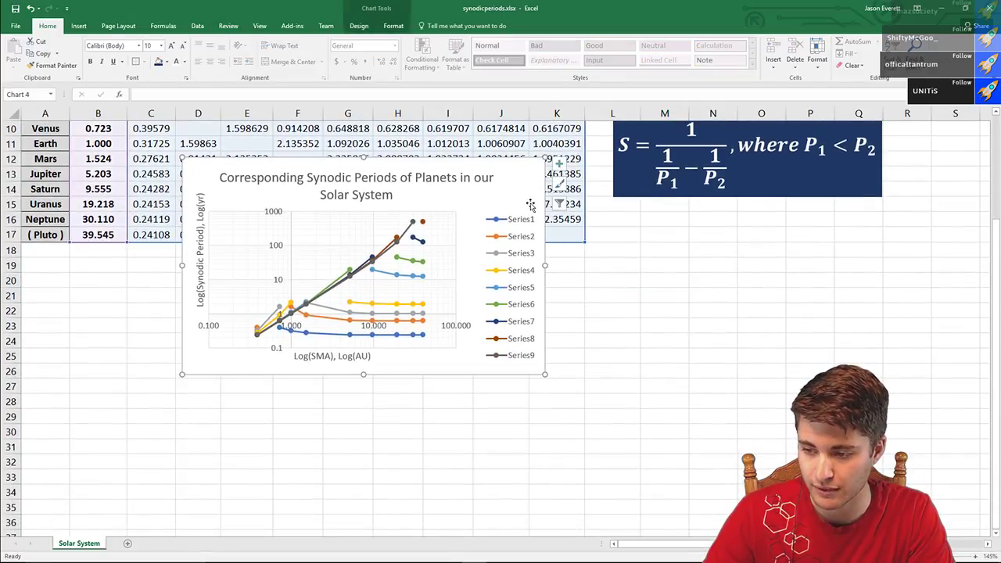
click(522, 227)
right_click(522, 210)
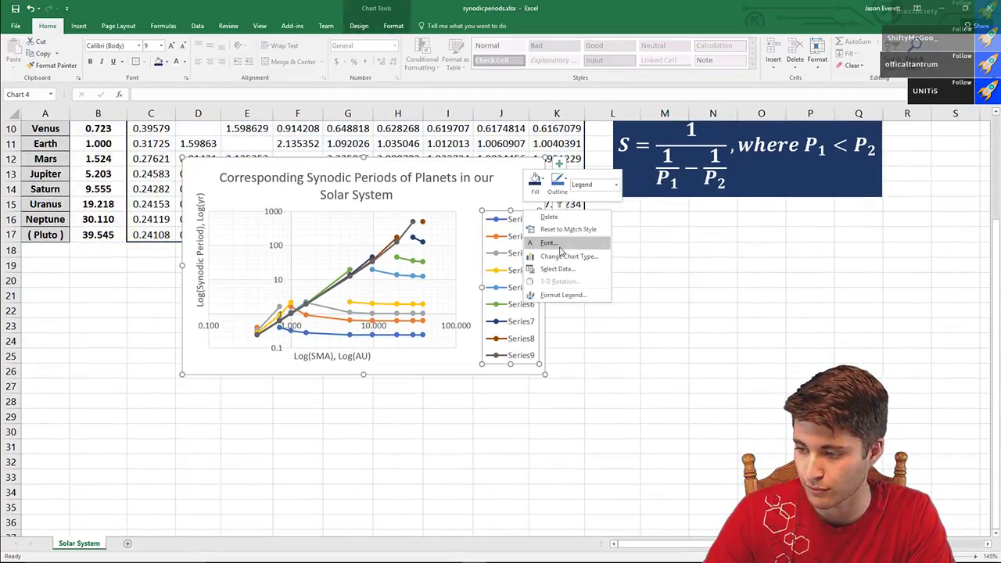
click(562, 295)
click(877, 269)
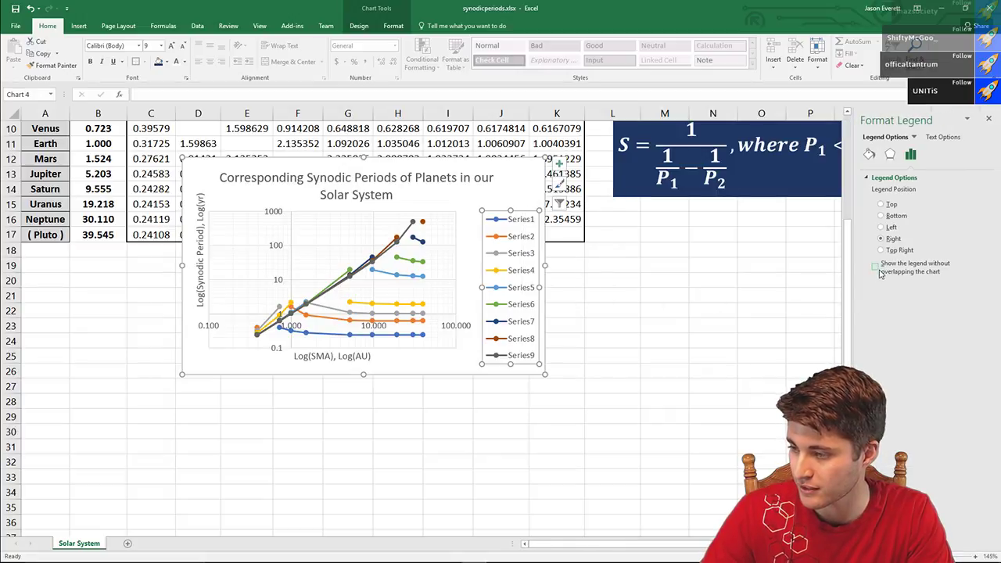
- Enlarge the whole chart and stretch its plot area upward to fill nearly the full chart height
drag(545, 374, 797, 457)
drag(624, 185, 521, 163)
click(495, 177)
click(492, 179)
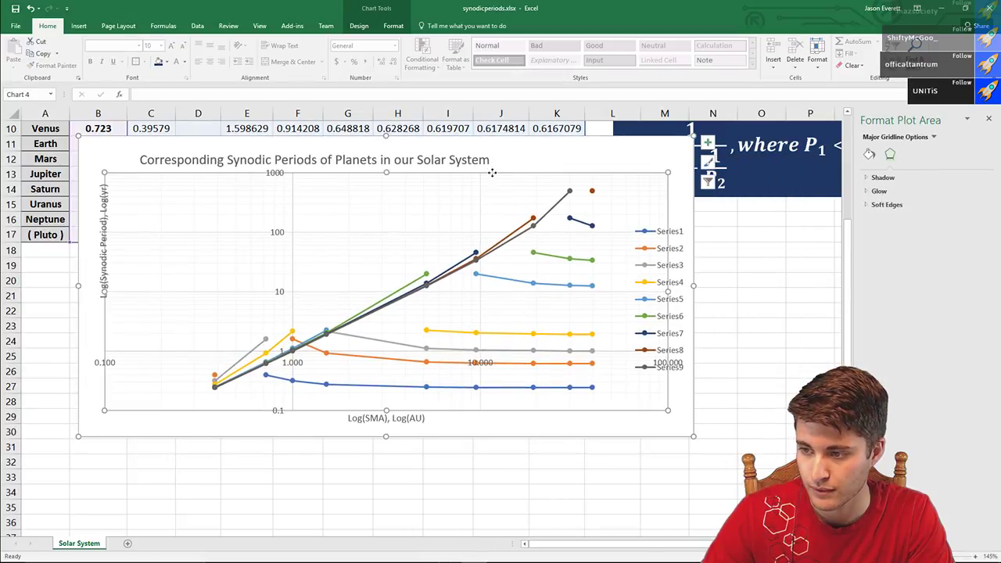
drag(389, 144, 391, 149)
- Move the chart title down inside the plot area and the vertical axis title outward to the midpoint of the plot's left edge
click(343, 160)
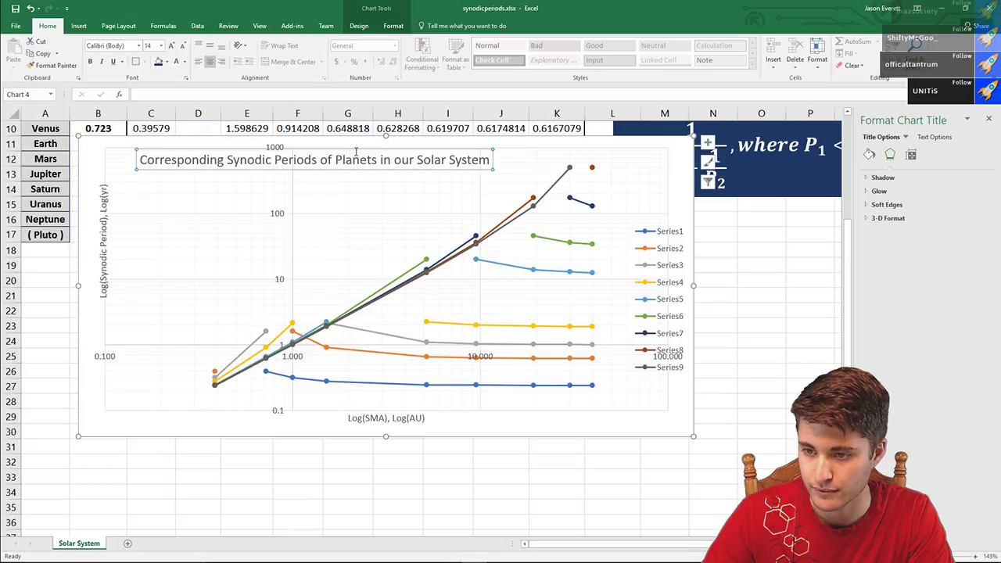
drag(359, 149, 352, 166)
click(91, 225)
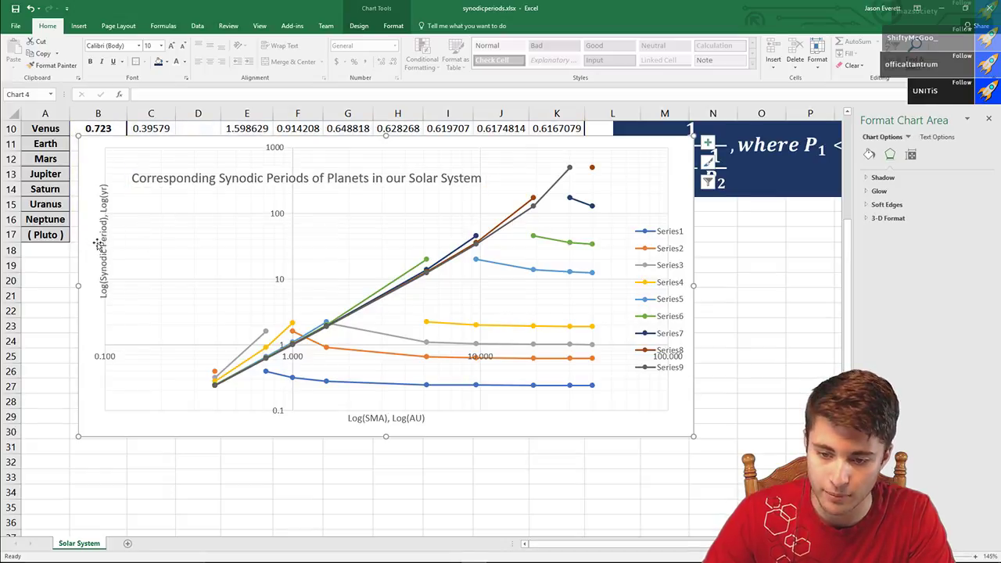
click(103, 225)
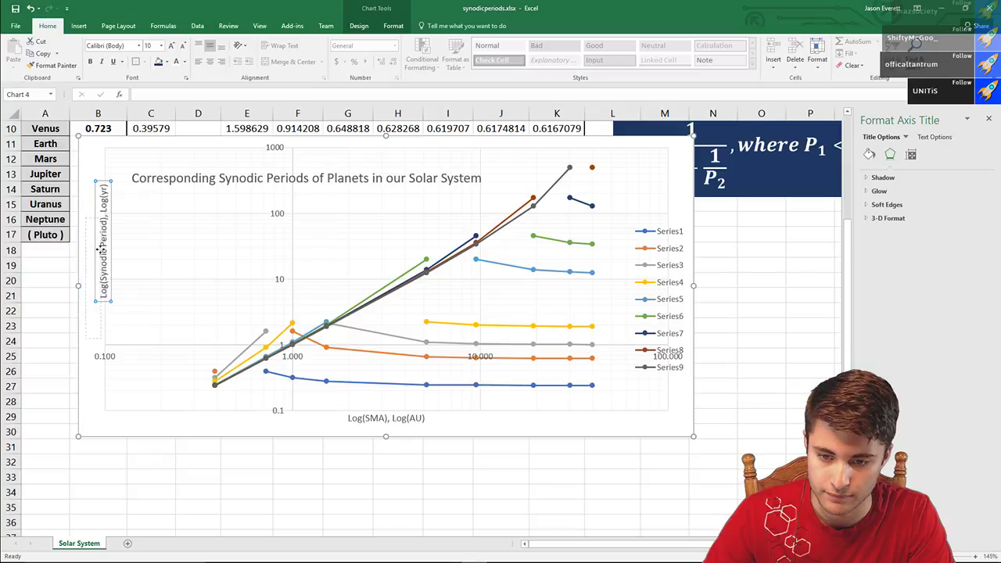
drag(101, 246, 91, 287)
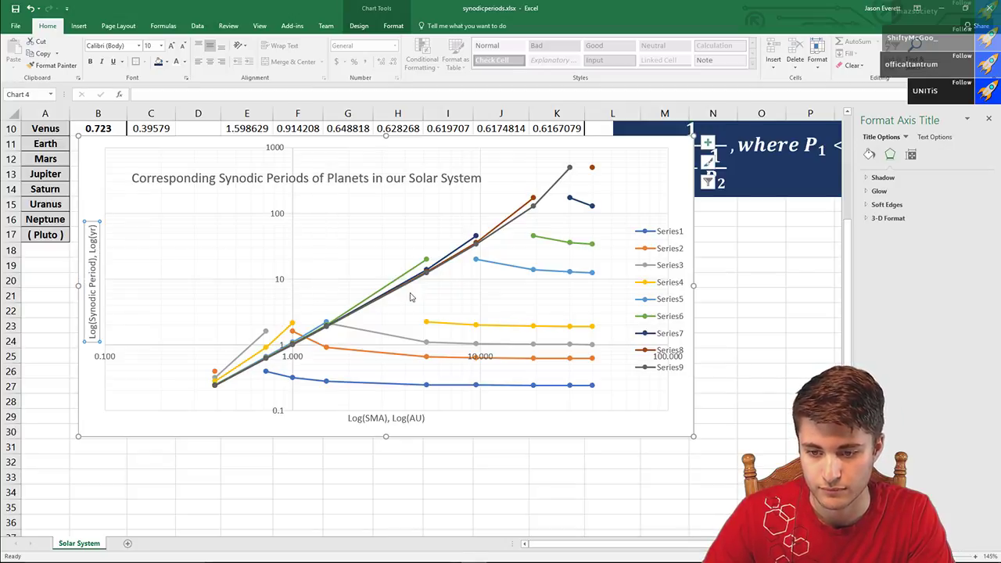
click(448, 477)
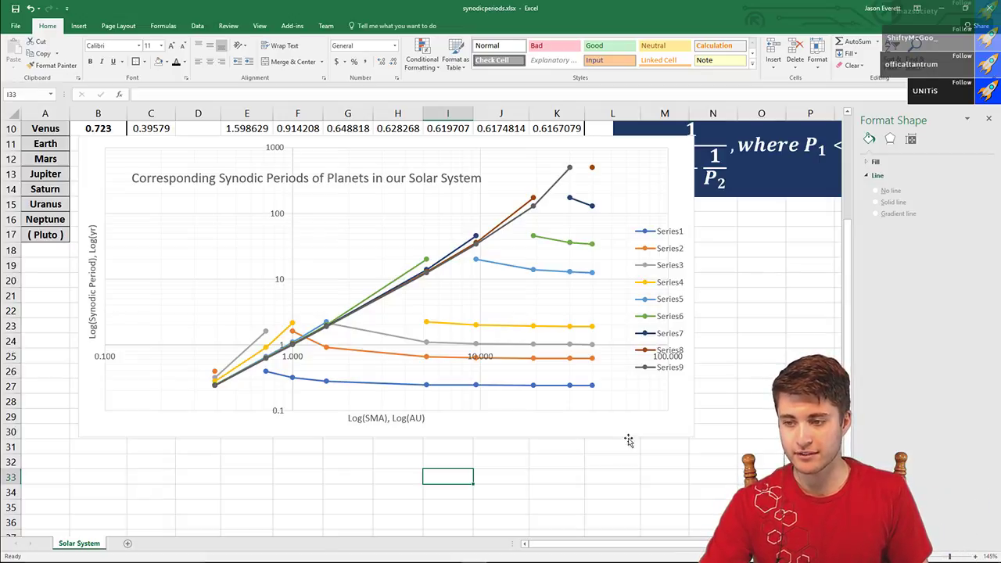
- Shift the chart down to just below the Mars row and raise its legend clear of the horizontal axis labels
drag(617, 424, 592, 451)
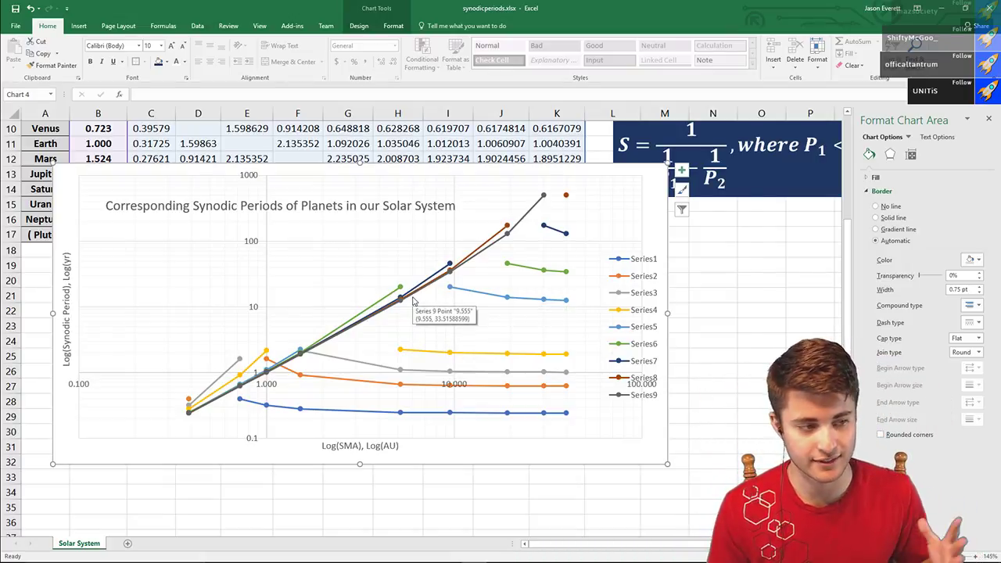
scroll(454, 304, down, 1)
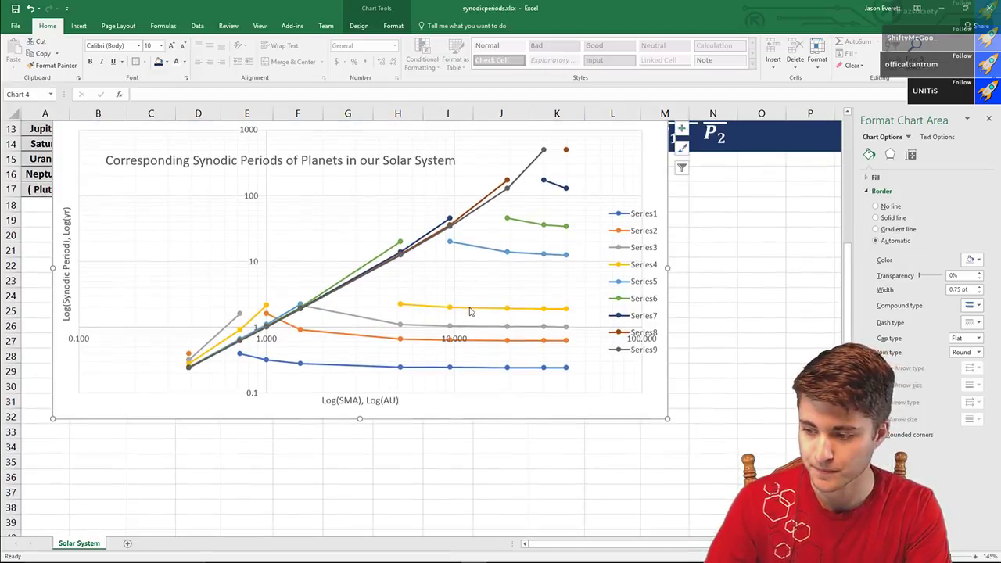
scroll(649, 356, up, 2)
click(647, 330)
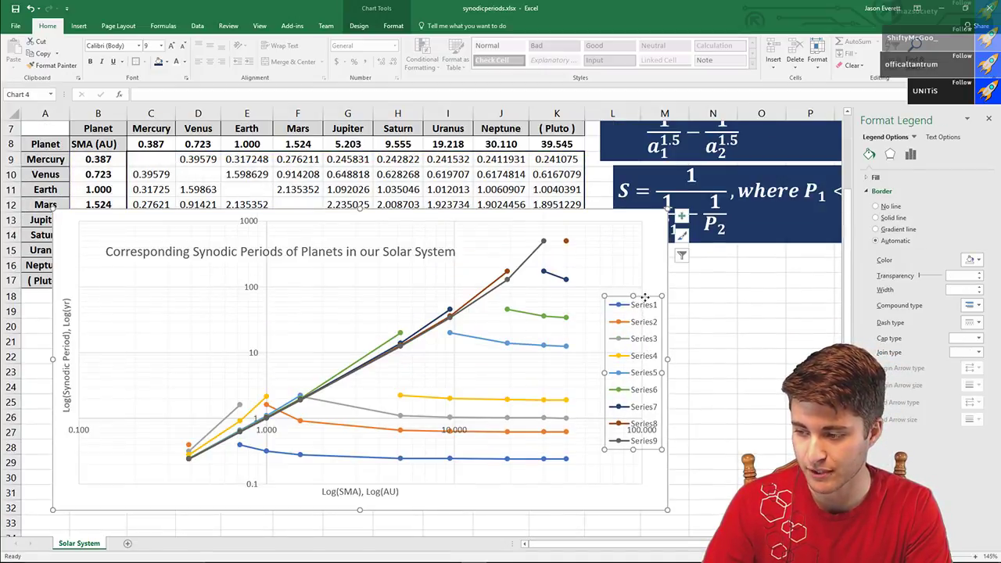
drag(644, 294, 639, 227)
click(698, 329)
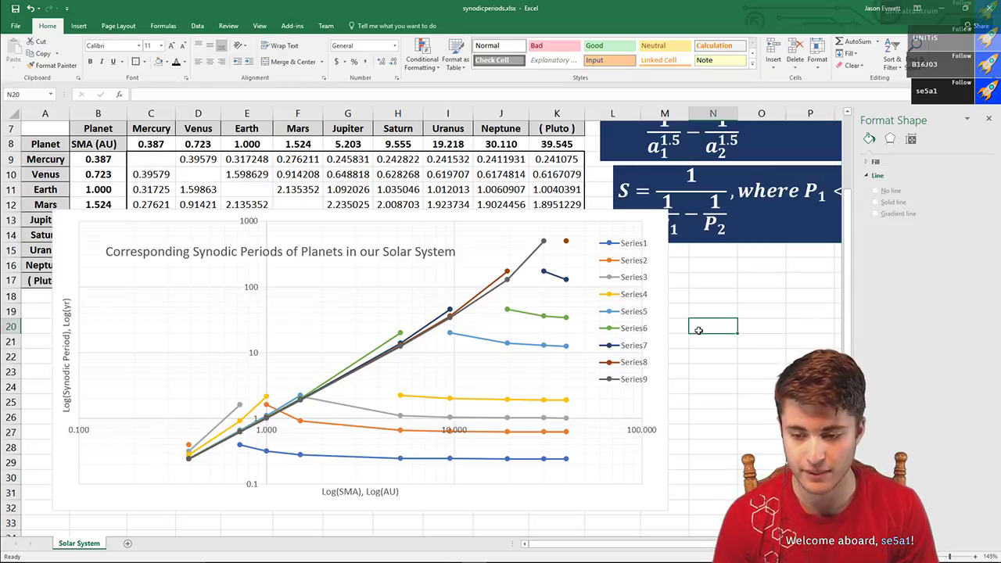
- Switch to OneNote and bring the two-planet orbit diagram at the start of the handwritten synodic period notes into view
key(super)
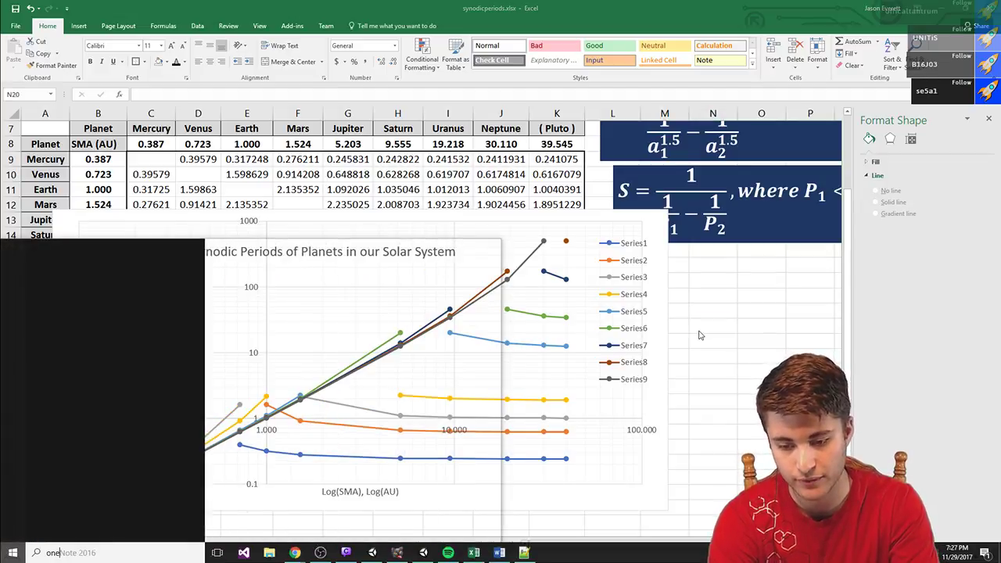
text(one)
key(Return)
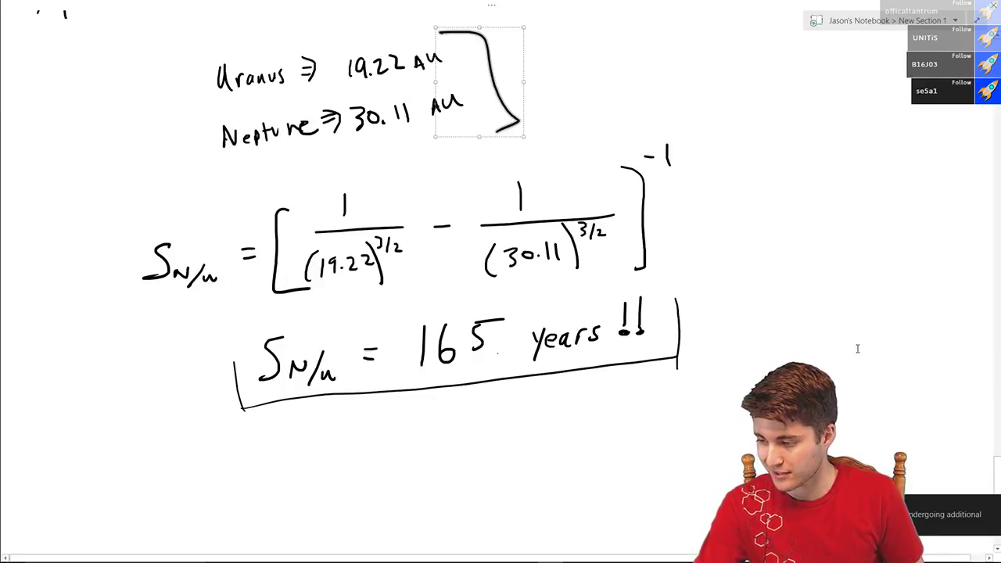
key(super+i)
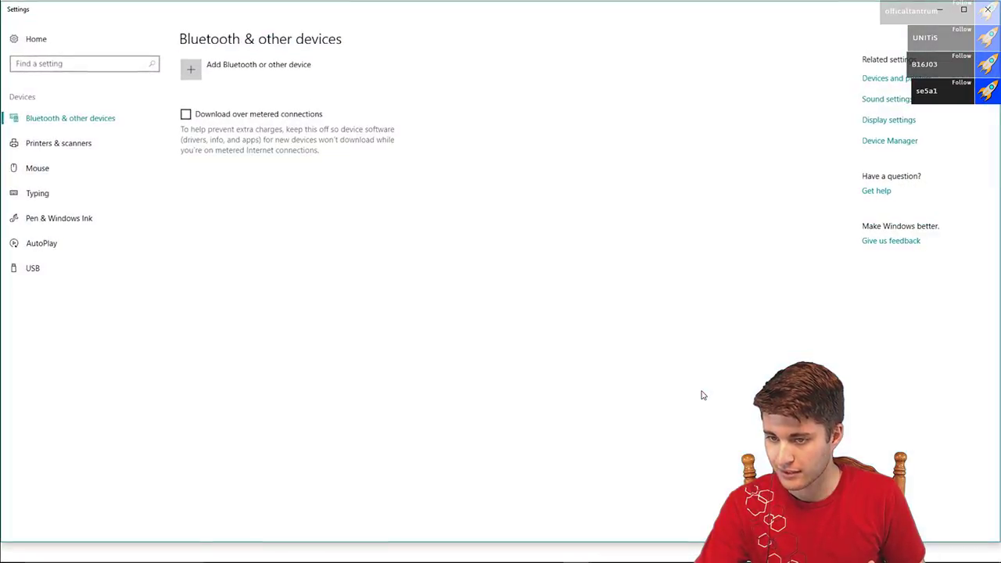
click(987, 10)
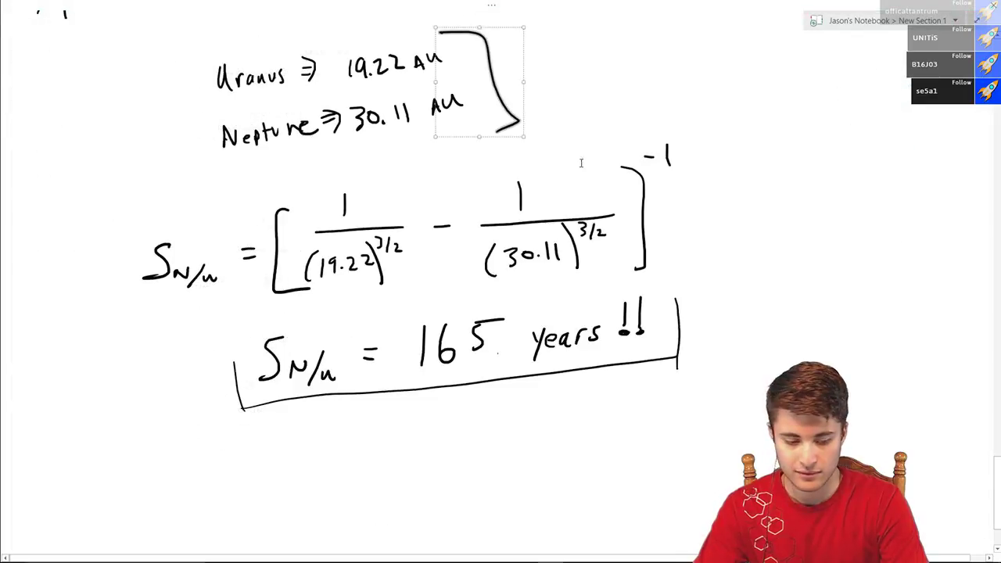
ctrl+scroll(406, 252, down, 1)
scroll(406, 252, up, 8)
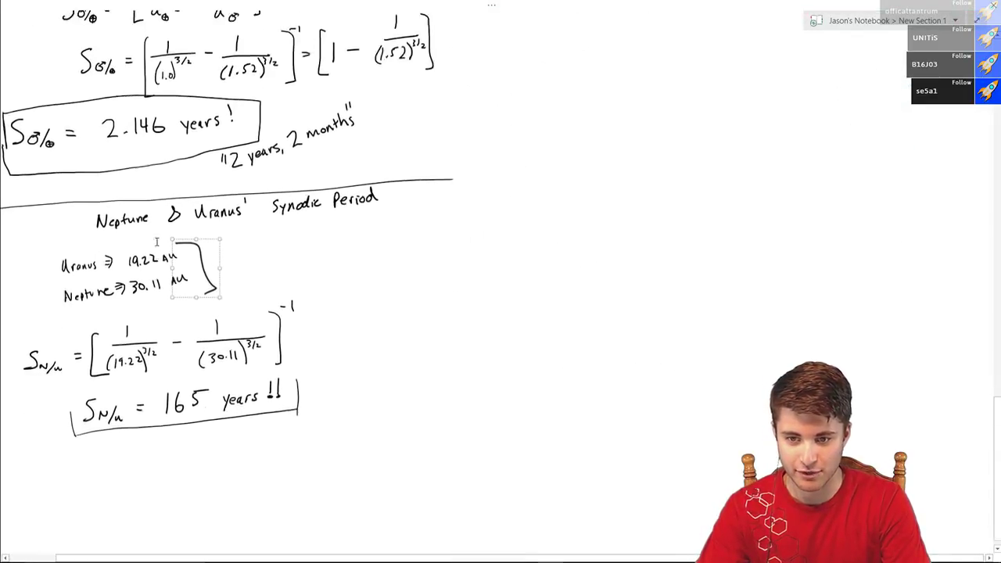
scroll(490, 551, left, 1)
scroll(490, 551, up, 4)
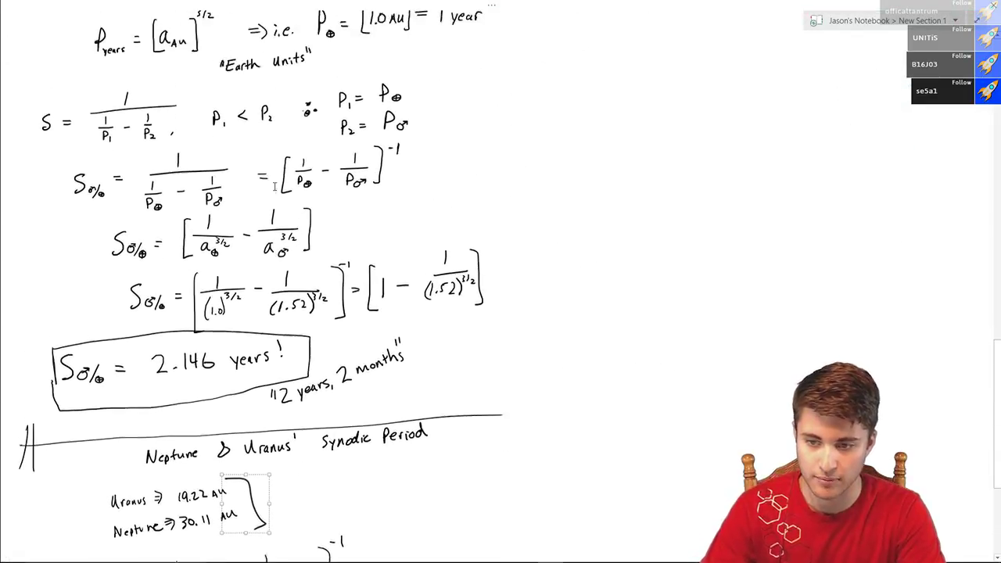
scroll(255, 231, up, 10)
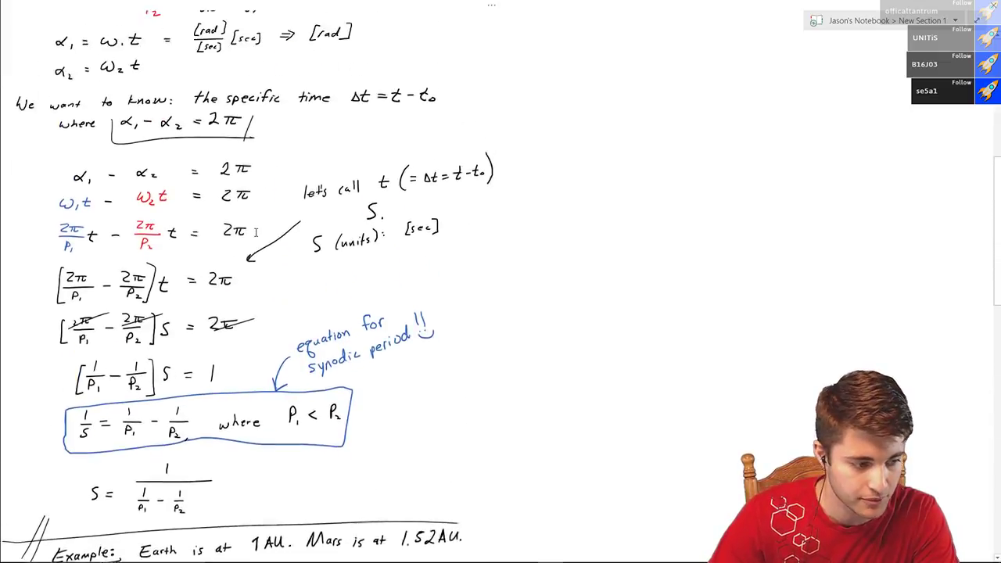
scroll(255, 231, up, 10)
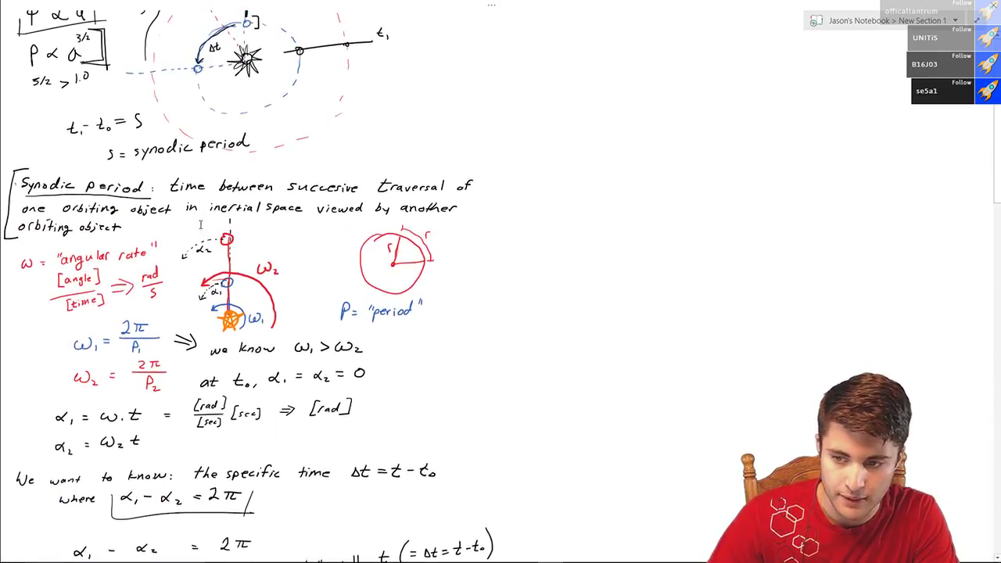
scroll(100, 72, up, 5)
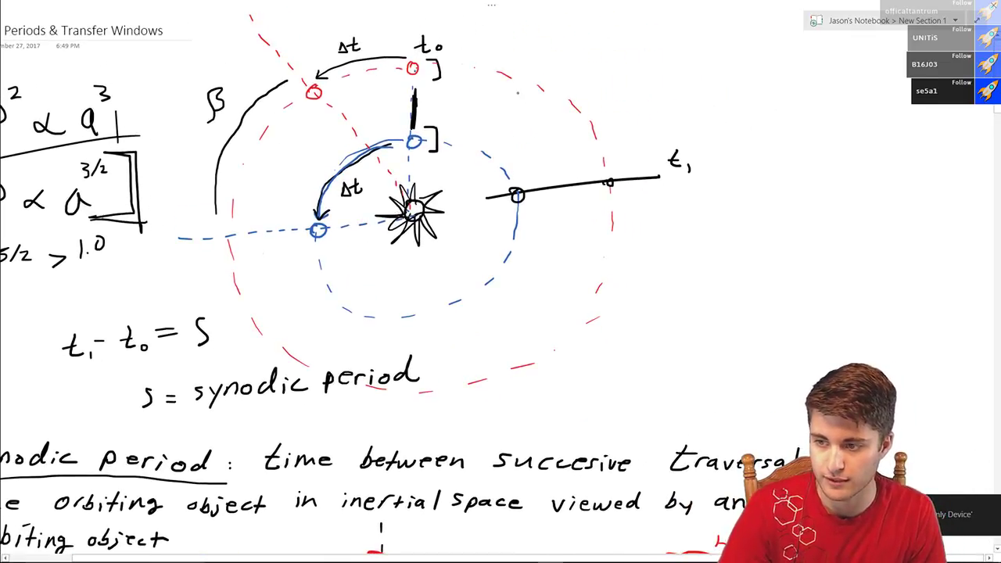
drag(594, 76, 665, 110)
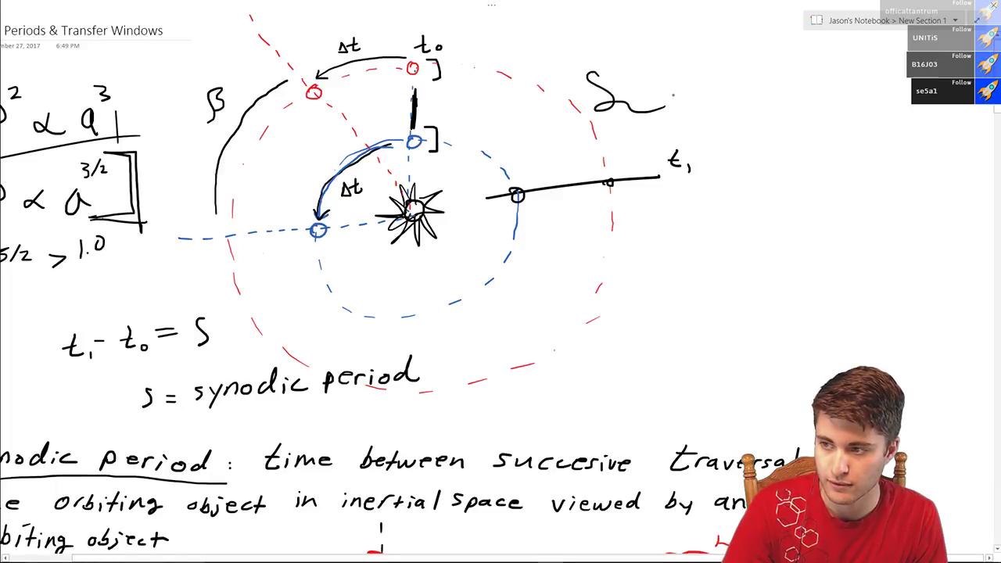
key(ctrl+z)
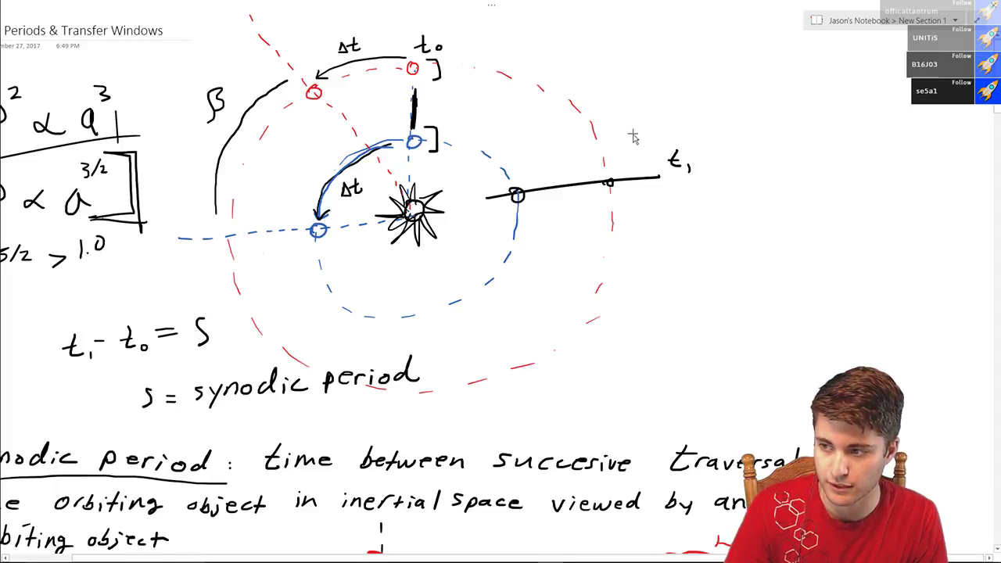
right_click(612, 76)
click(611, 114)
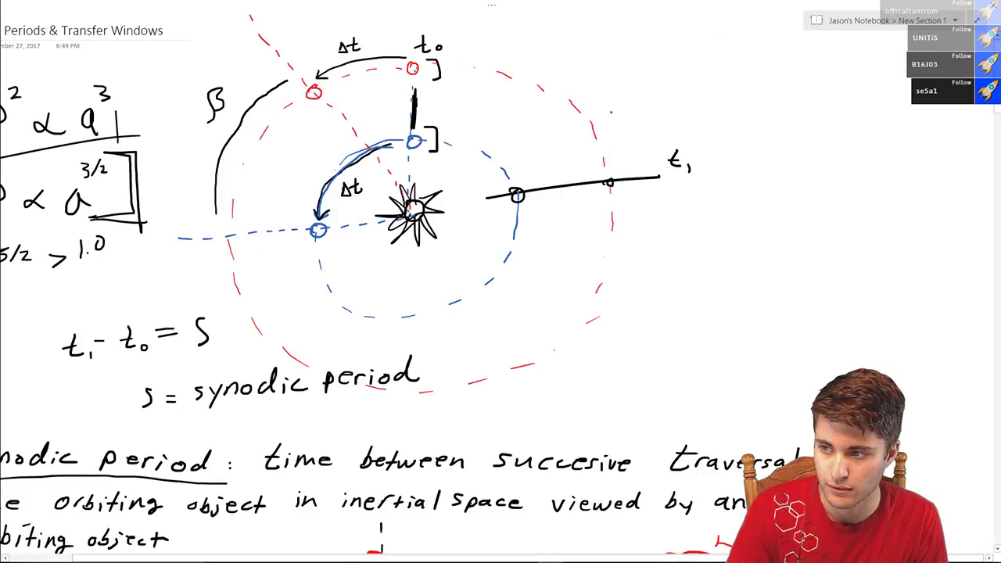
right_click(602, 91)
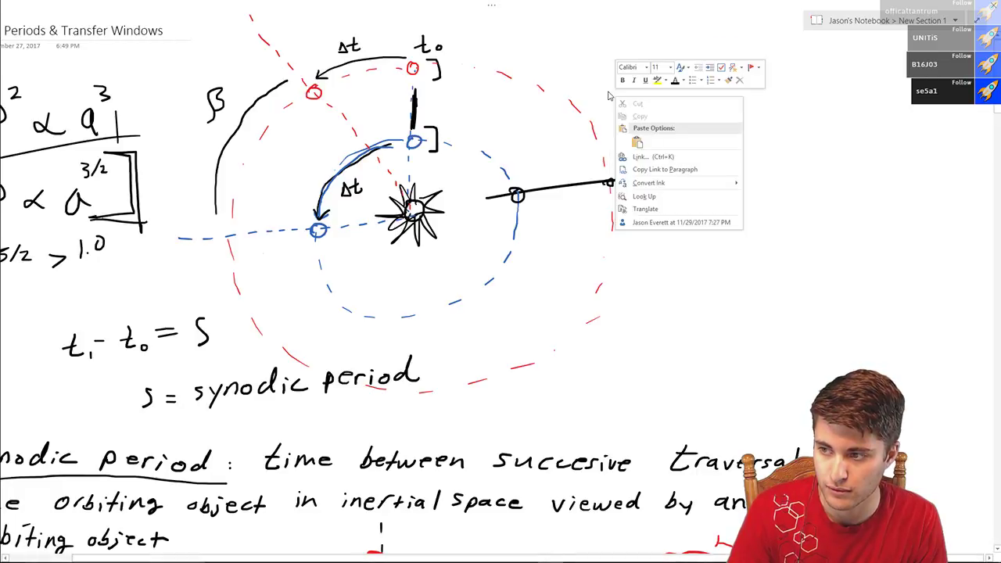
right_click(594, 84)
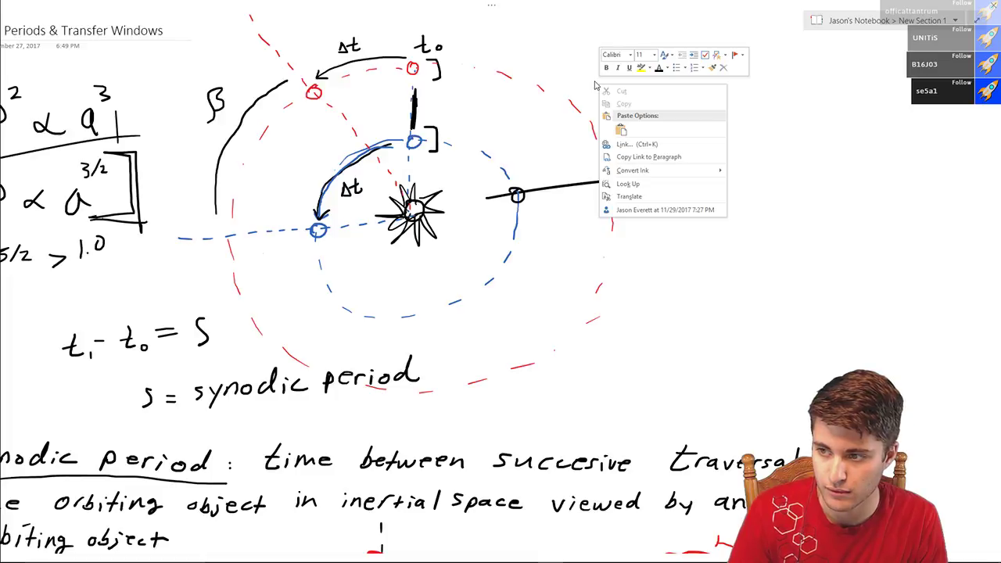
click(562, 73)
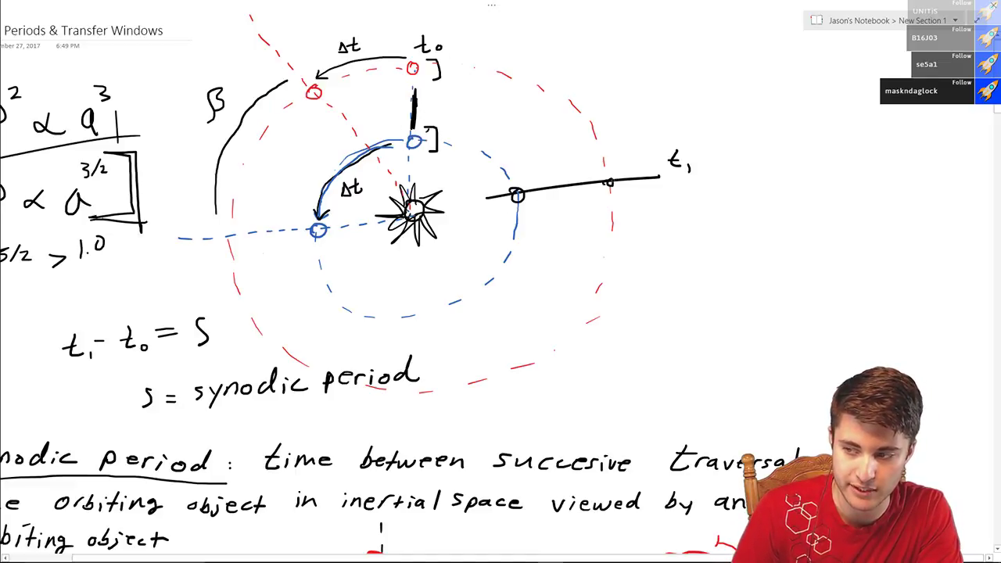
- Draw a black circle around the outer planet at t₁ in the orbit diagram, and return to the blank space below the Neptune–Uranus result
drag(609, 177, 609, 172)
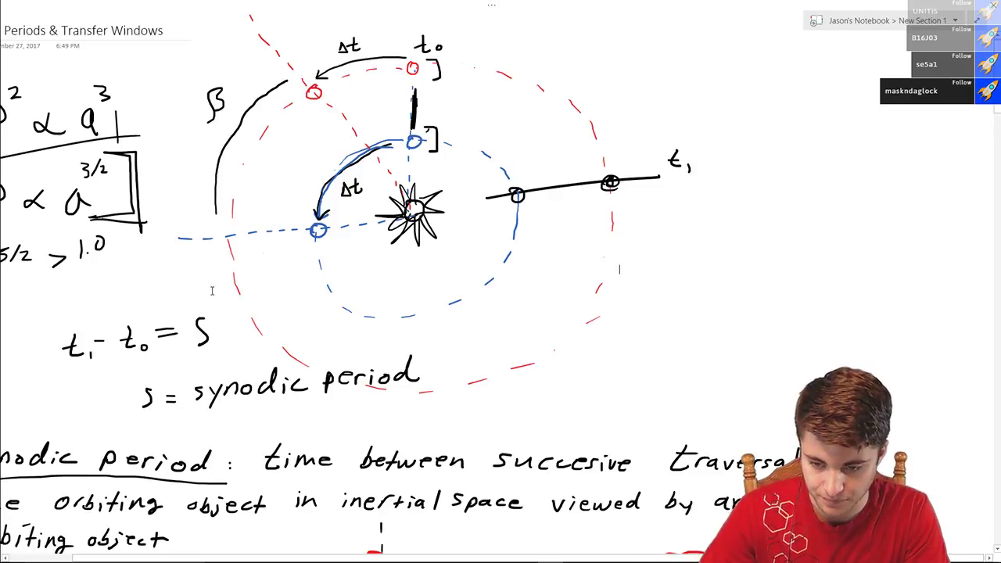
scroll(283, 259, down, 10)
scroll(283, 260, down, 15)
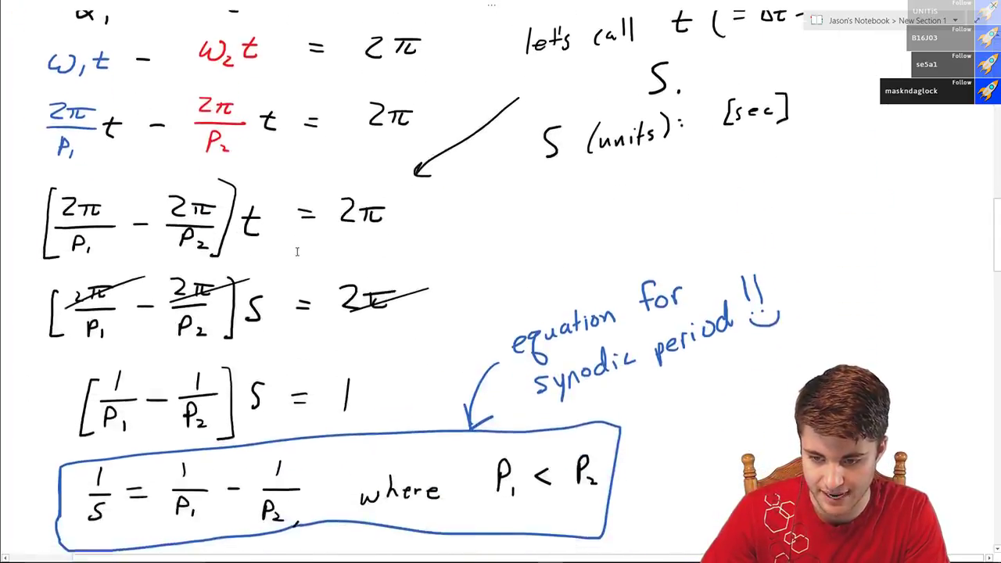
scroll(297, 250, down, 15)
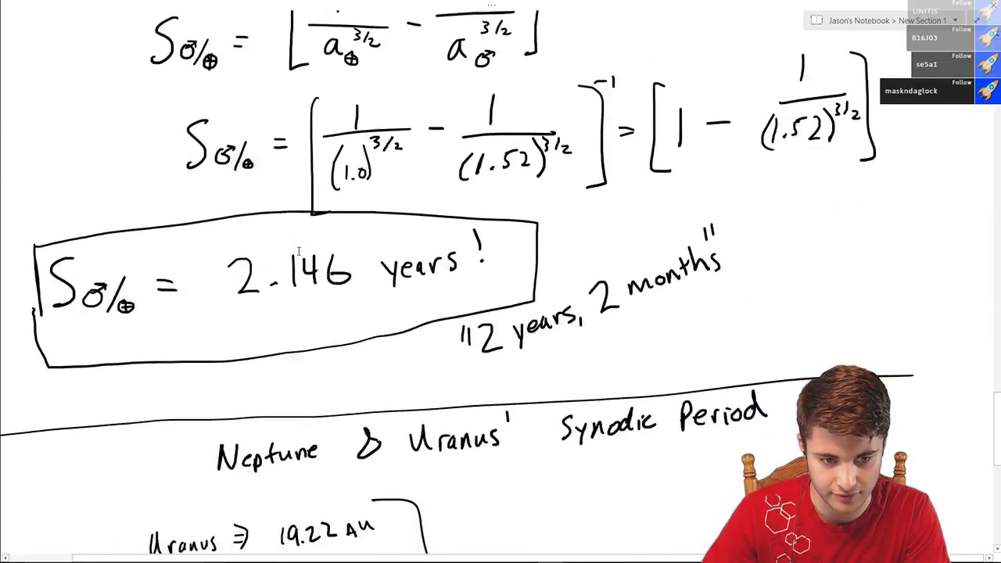
ctrl+scroll(301, 250, down, 3)
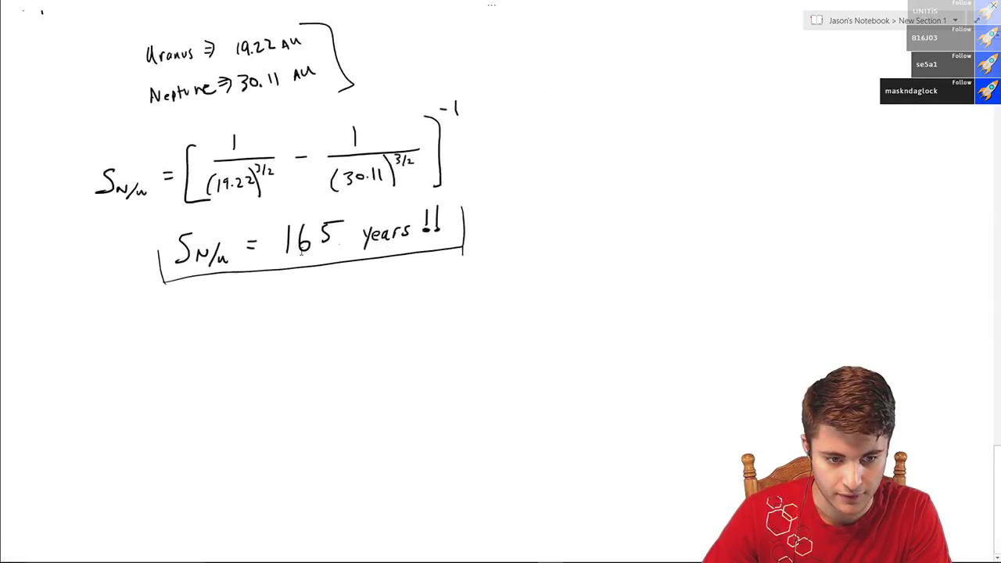
scroll(222, 250, up, 5)
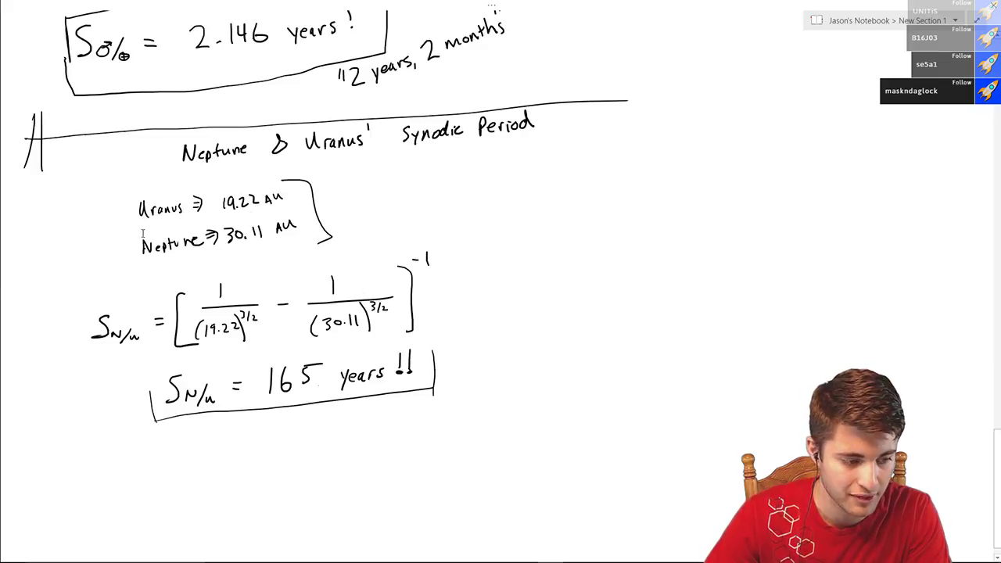
scroll(134, 232, down, 1)
ctrl+scroll(133, 231, down, 2)
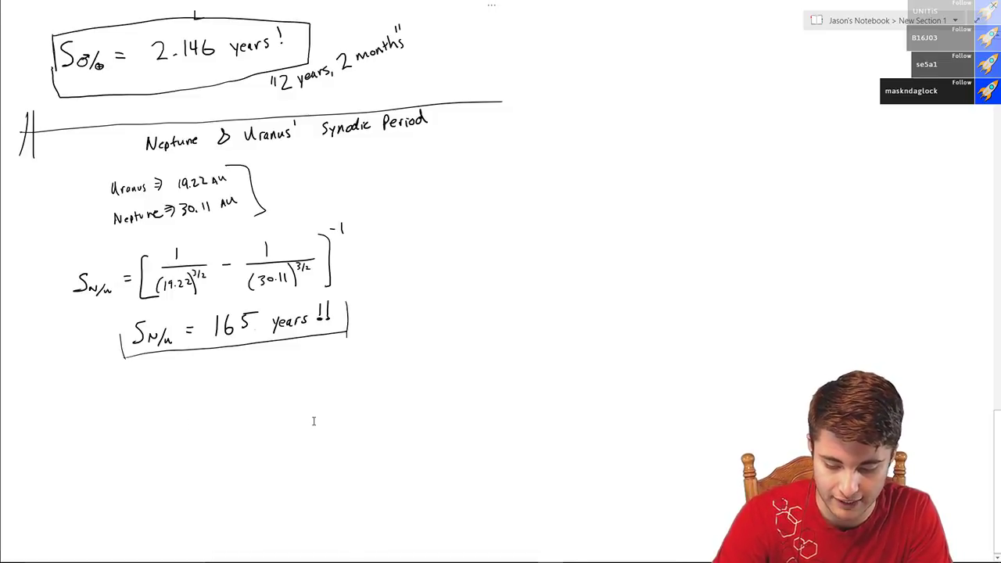
scroll(314, 420, down, 3)
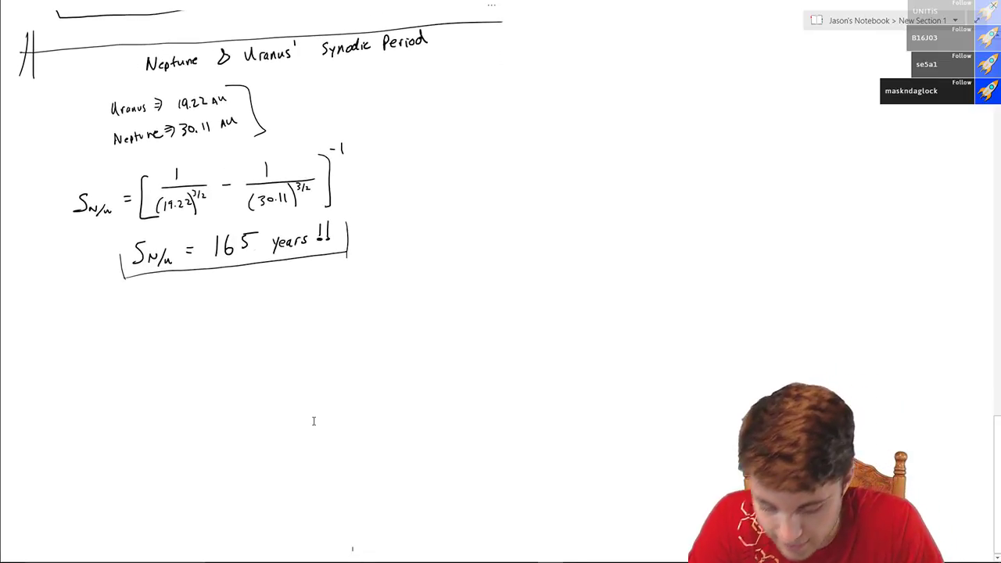
- Leave the full-page view of the synodic period notes and add a new page to New Section 1
scroll(314, 421, down, 2)
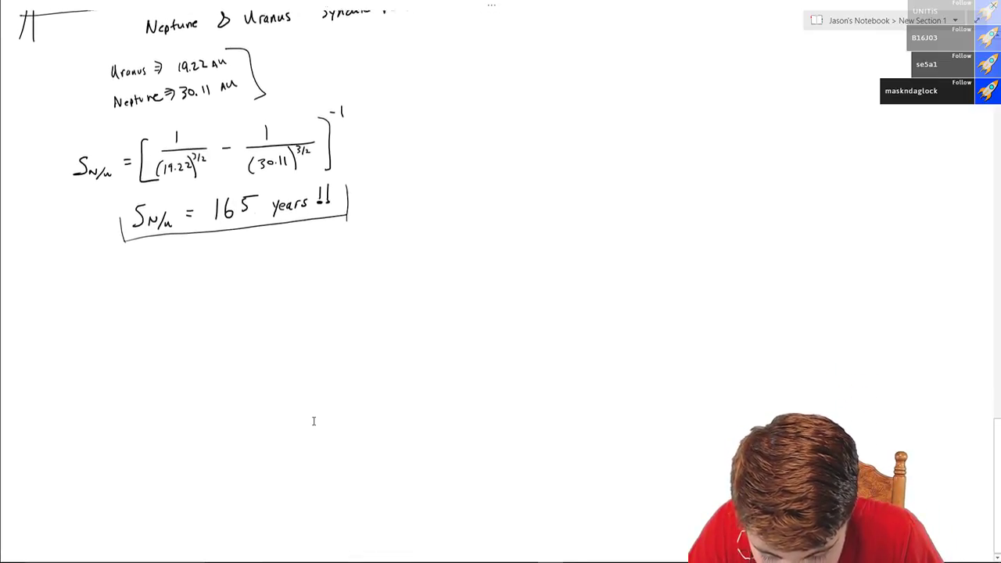
scroll(314, 421, down, 4)
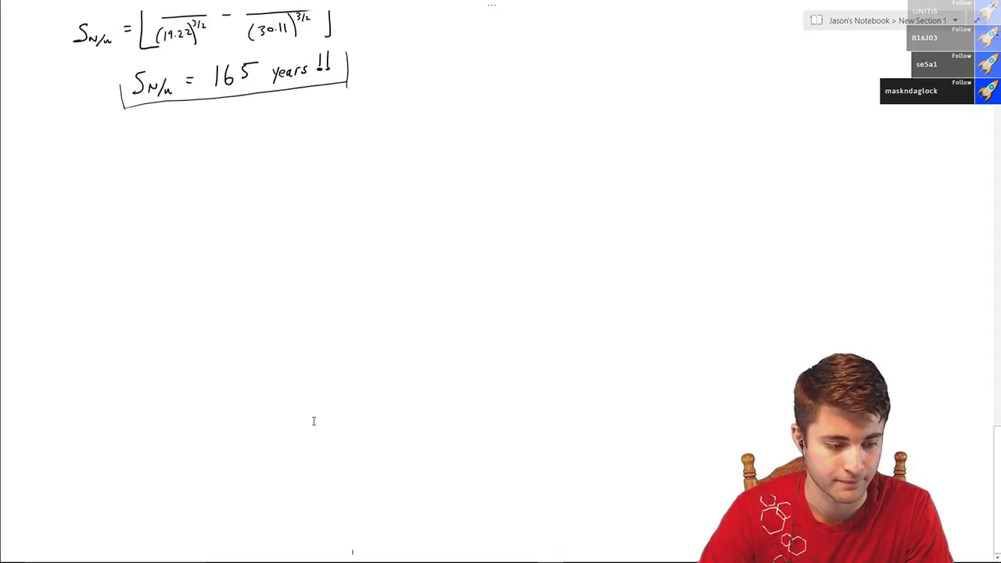
scroll(314, 421, down, 1)
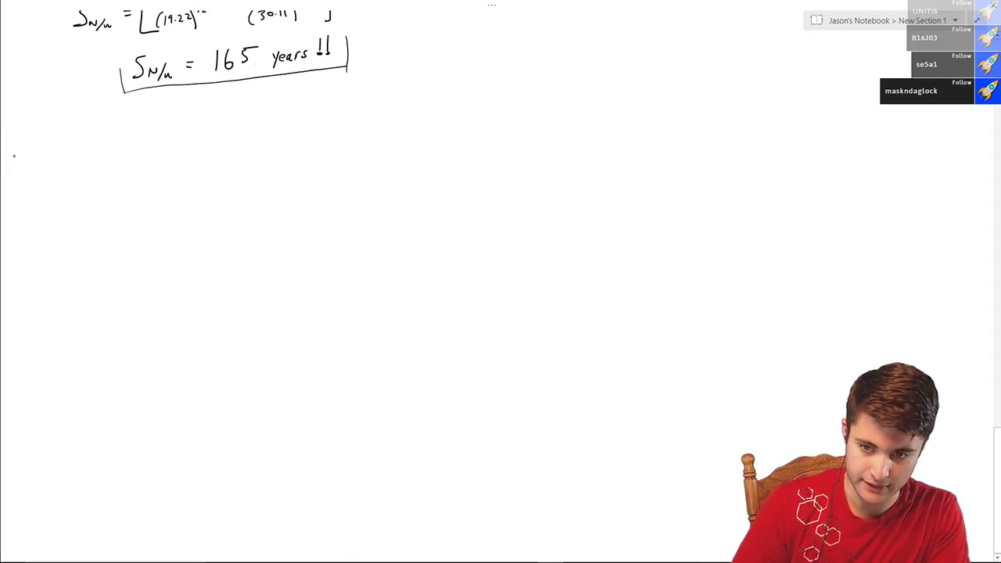
click(255, 5)
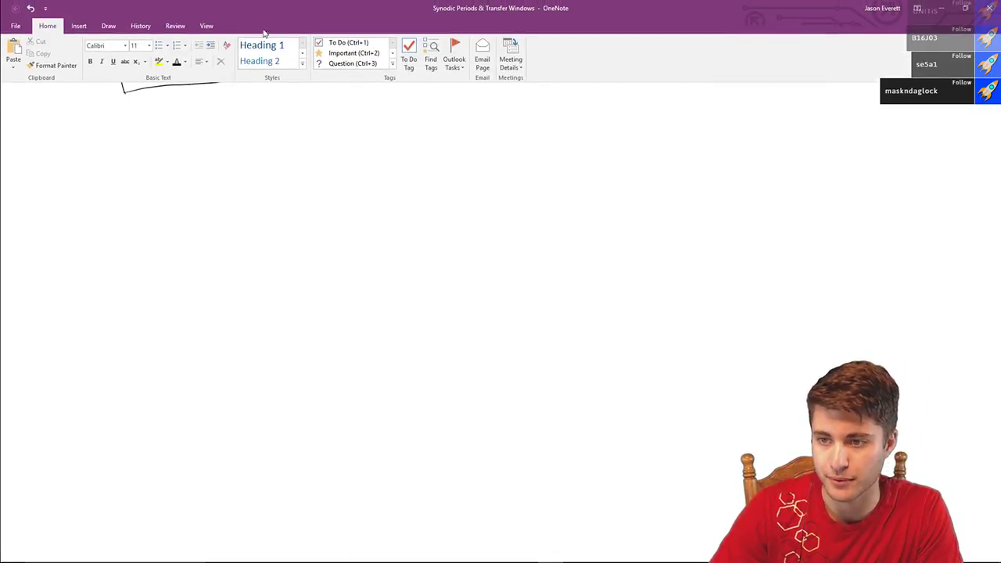
click(404, 149)
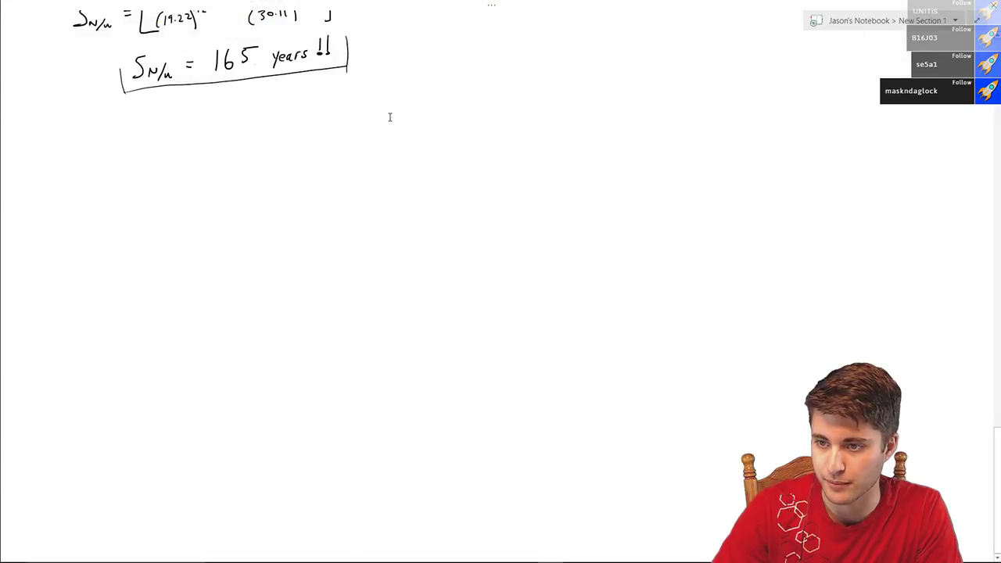
scroll(389, 116, up, 5)
click(977, 26)
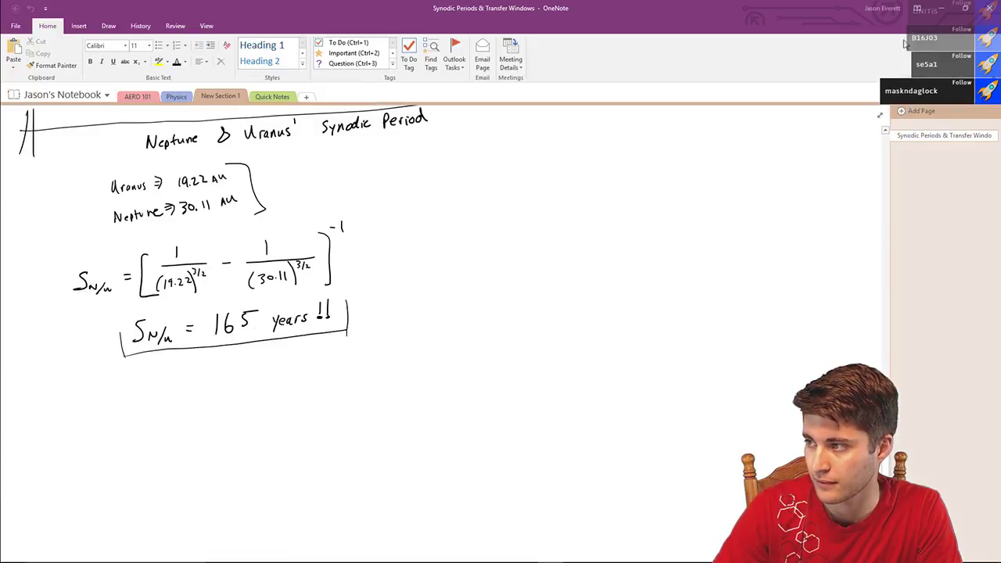
click(919, 111)
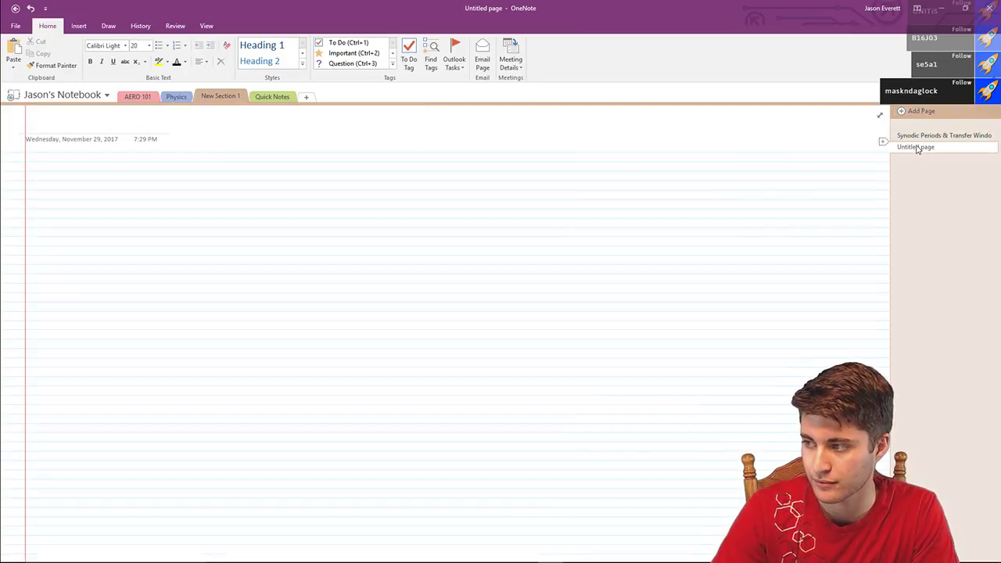
- Title the new page "Transfer Windows", correcting the misspelled second word
click(128, 125)
text(T)
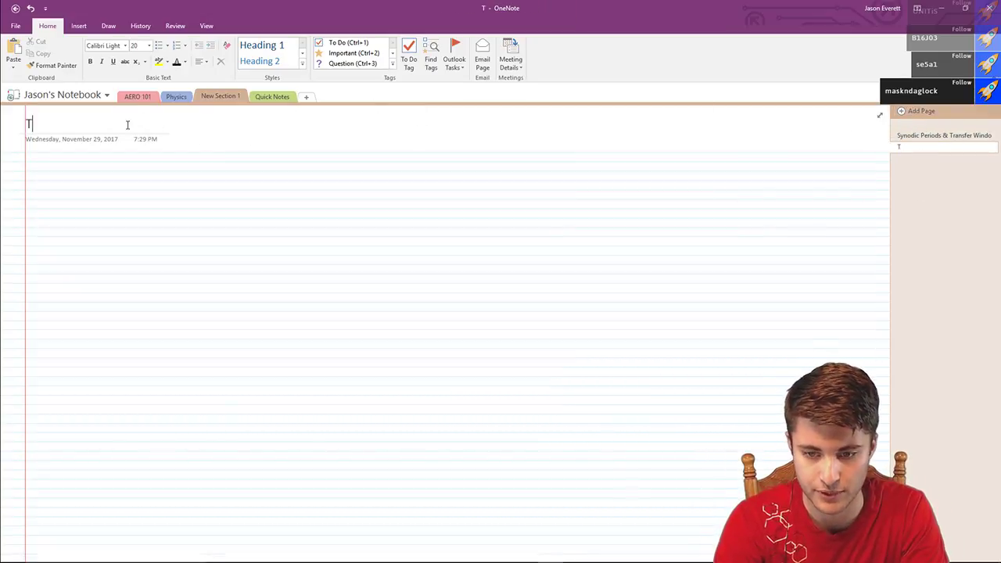
text(ransfer Windwos)
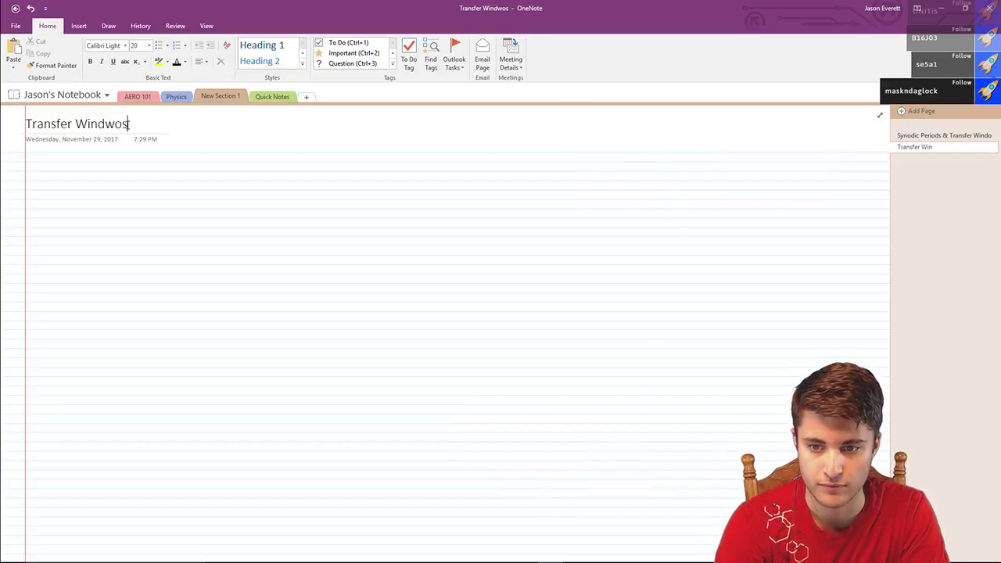
key(Return)
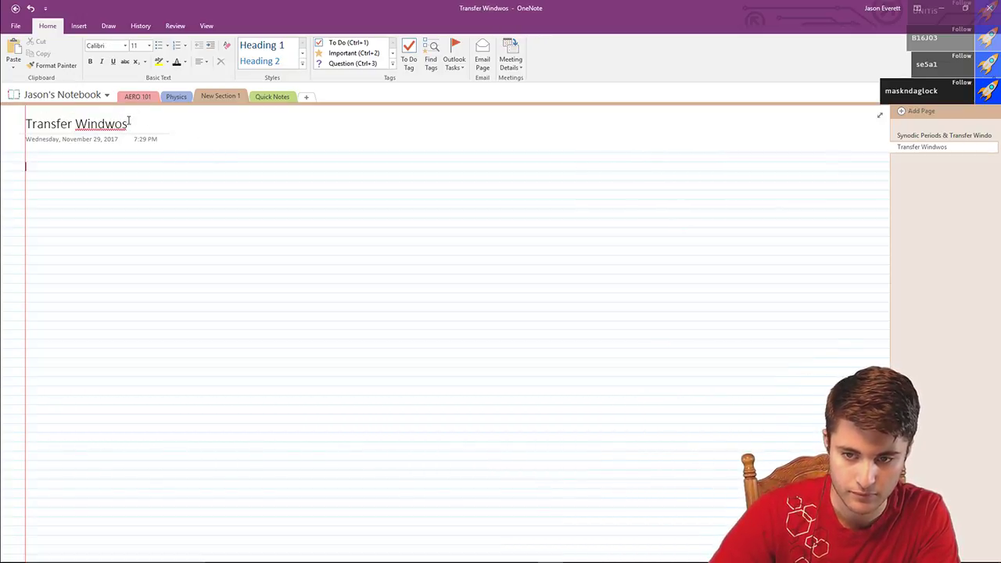
double_click(99, 125)
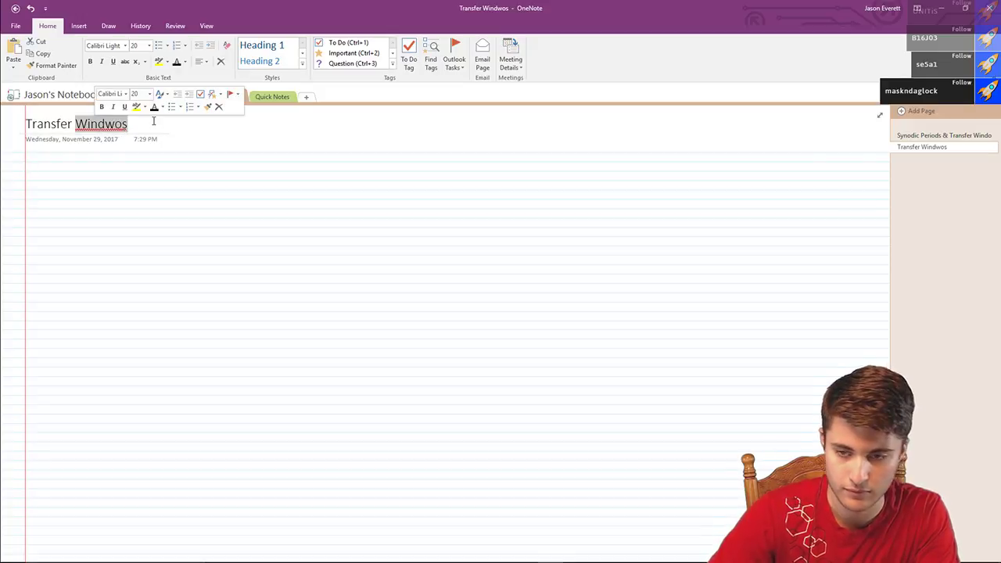
click(153, 120)
key(BackSpace)
key(BackSpace)
key(BackSpace)
text(ows)
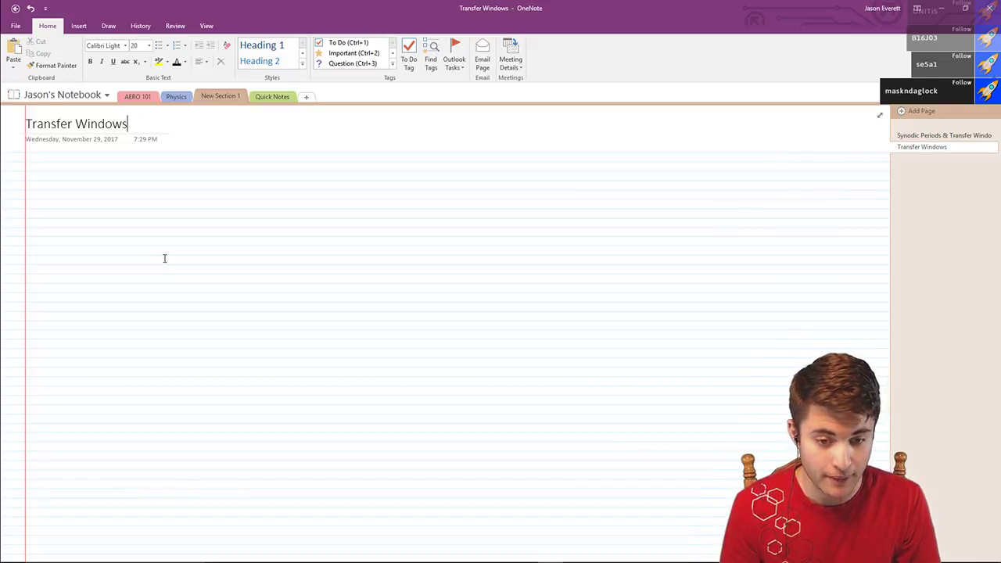
- Draw a pair of black graph axes below the page title, with the horizontal one labelled "Launch" and the vertical one "Arrival"
mouse_move(236, 154)
mouse_down()
mouse_move(212, 405)
mouse_move(563, 417)
mouse_up()
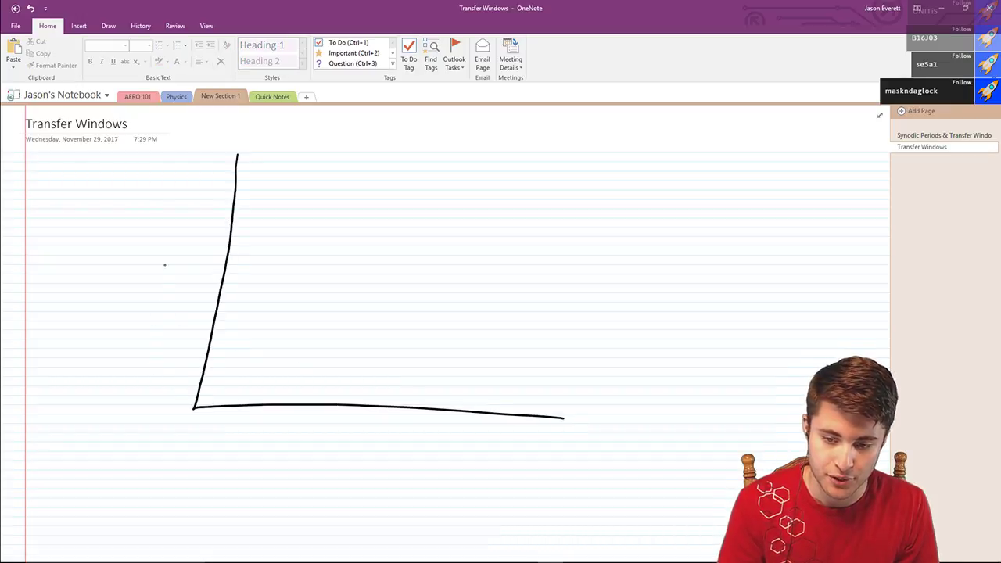
mouse_move(288, 409)
mouse_down()
mouse_move(286, 438)
mouse_move(368, 439)
mouse_up()
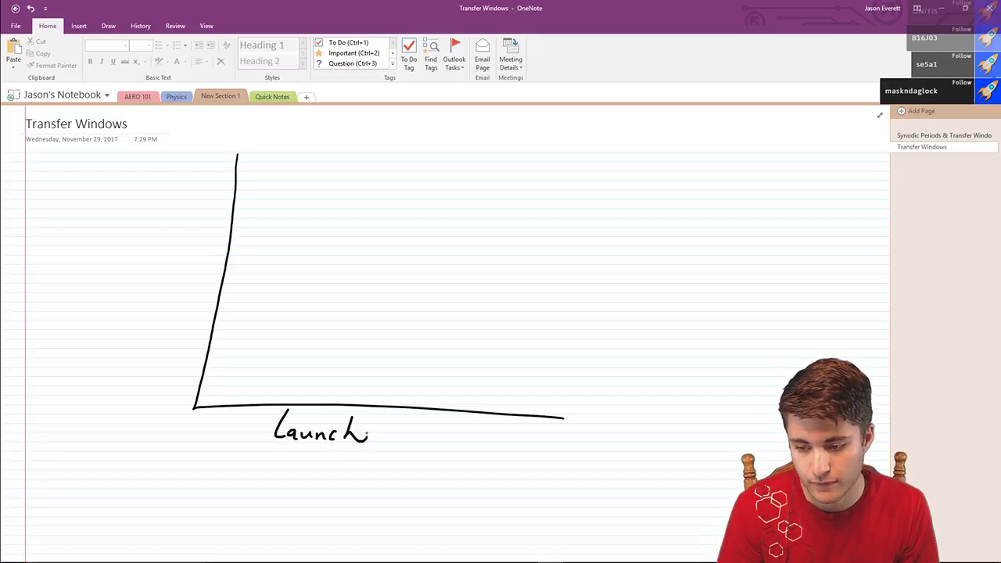
mouse_move(119, 276)
mouse_down()
mouse_move(111, 305)
mouse_move(166, 246)
mouse_move(176, 247)
mouse_up()
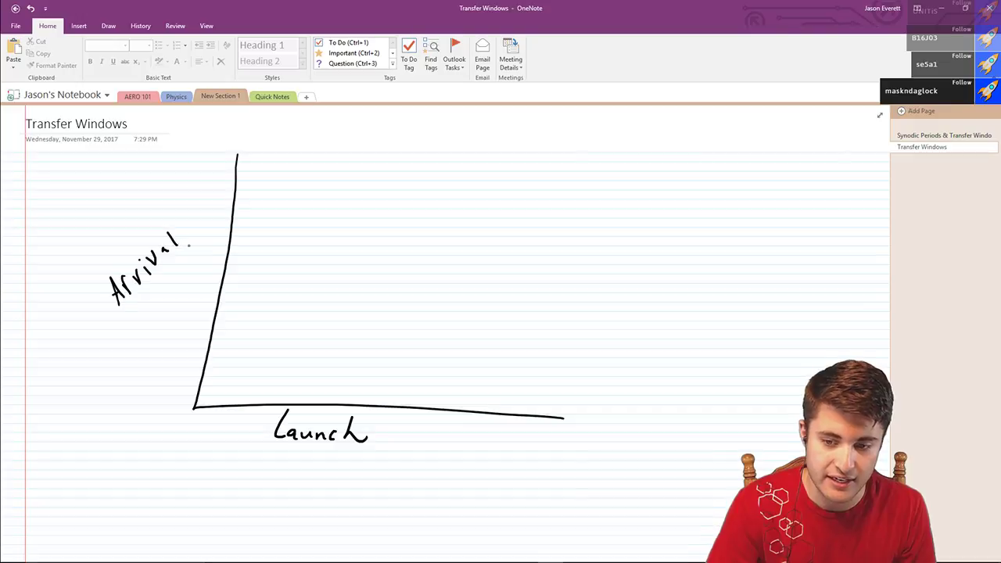
- Draw the Earth symbol, an arrow and the Mars symbol as a heading above the launch–arrival graph
drag(373, 133, 385, 139)
mouse_move(373, 127)
mouse_down()
mouse_move(436, 137)
mouse_move(378, 133)
mouse_move(388, 141)
mouse_up()
key(ctrl+z)
key(ctrl+z)
key(ctrl+z)
key(ctrl+z)
mouse_move(379, 135)
mouse_down()
mouse_move(378, 154)
mouse_move(501, 130)
mouse_up()
mouse_move(493, 130)
mouse_down()
mouse_move(507, 128)
mouse_move(508, 145)
mouse_up()
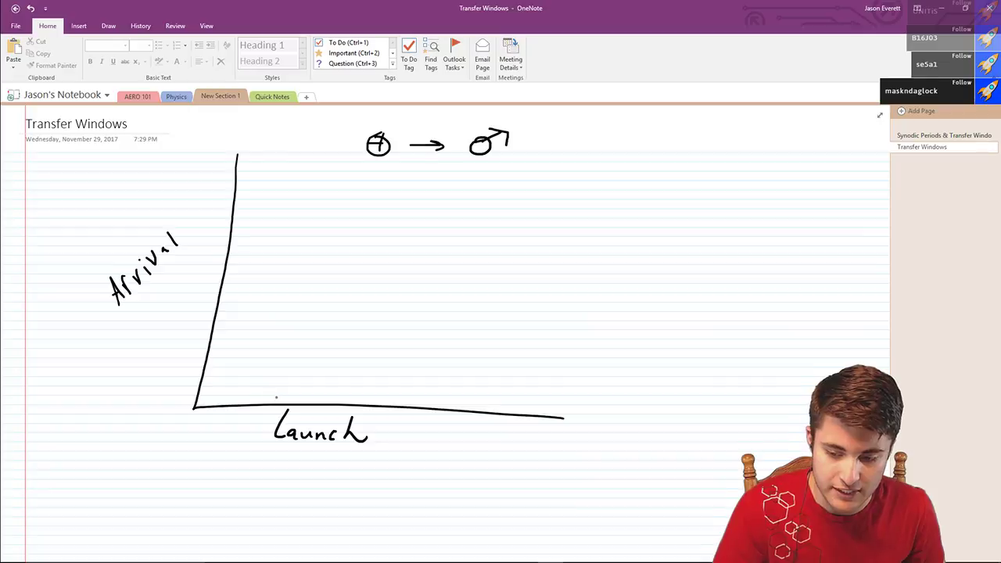
- Plot two launch–arrival combinations on the graph, each with a tick on both axes and a filled black dot
drag(276, 393, 275, 414)
drag(222, 220, 281, 227)
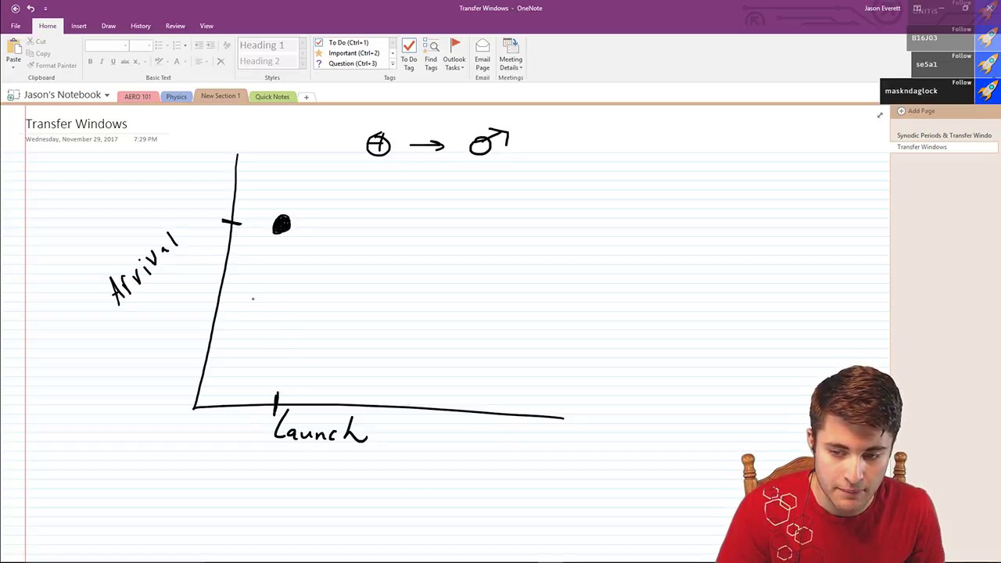
drag(220, 258, 239, 256)
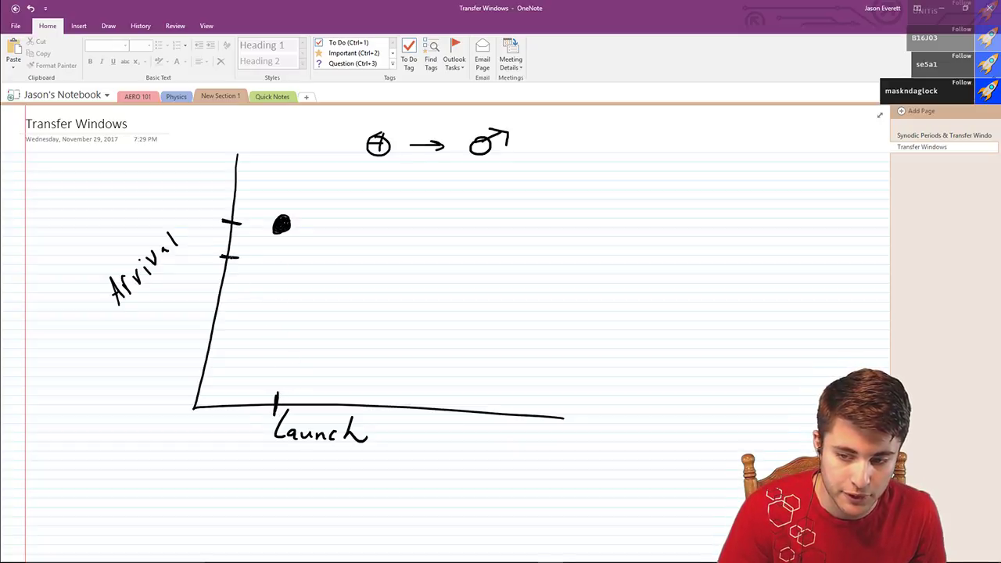
right_click(282, 255)
click(276, 251)
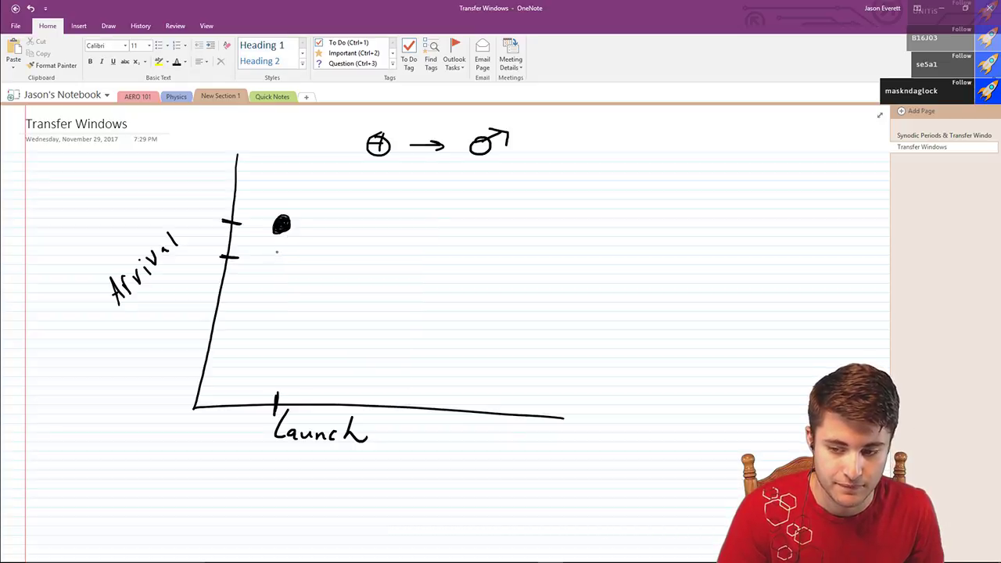
drag(276, 251, 278, 254)
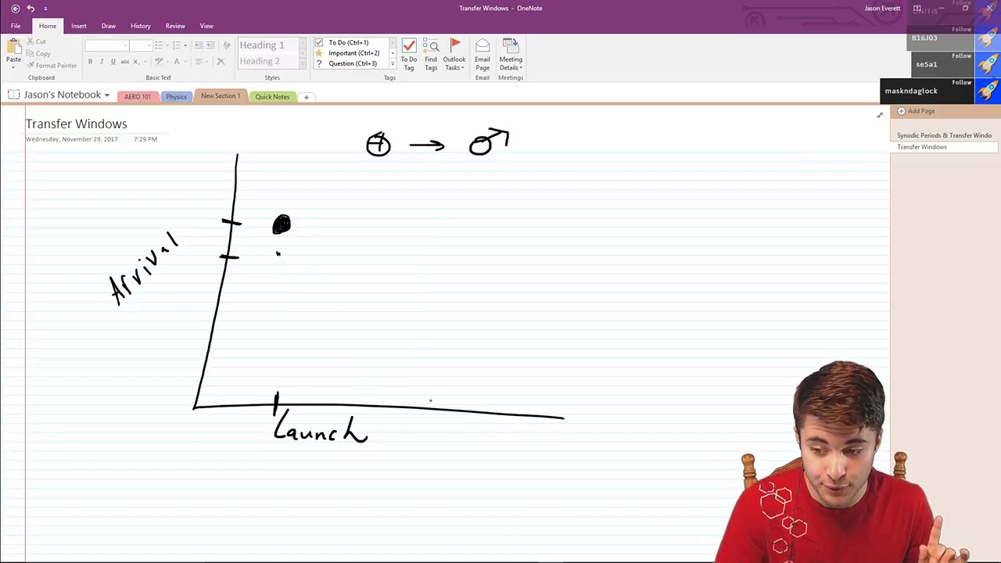
drag(433, 401, 432, 420)
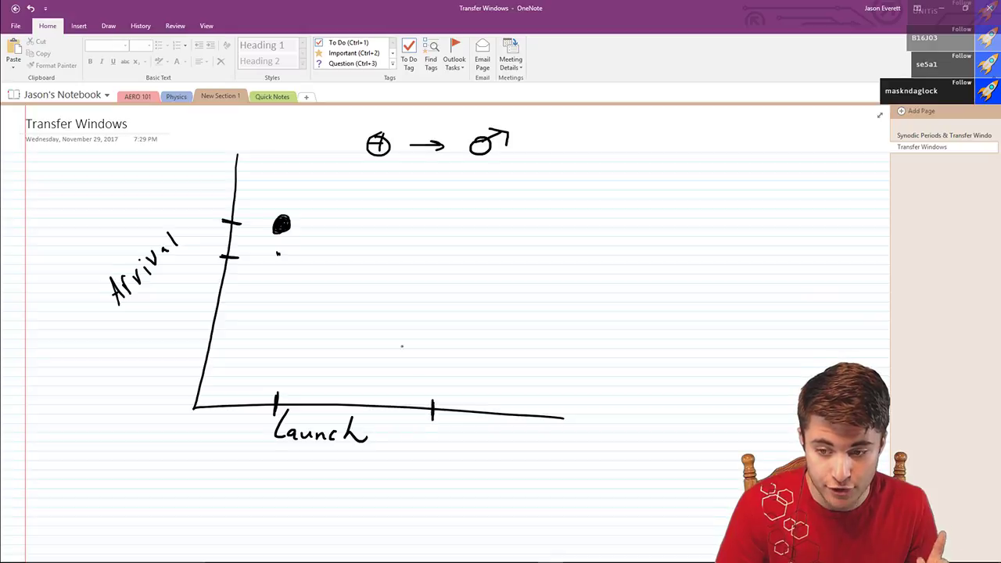
drag(434, 248, 423, 257)
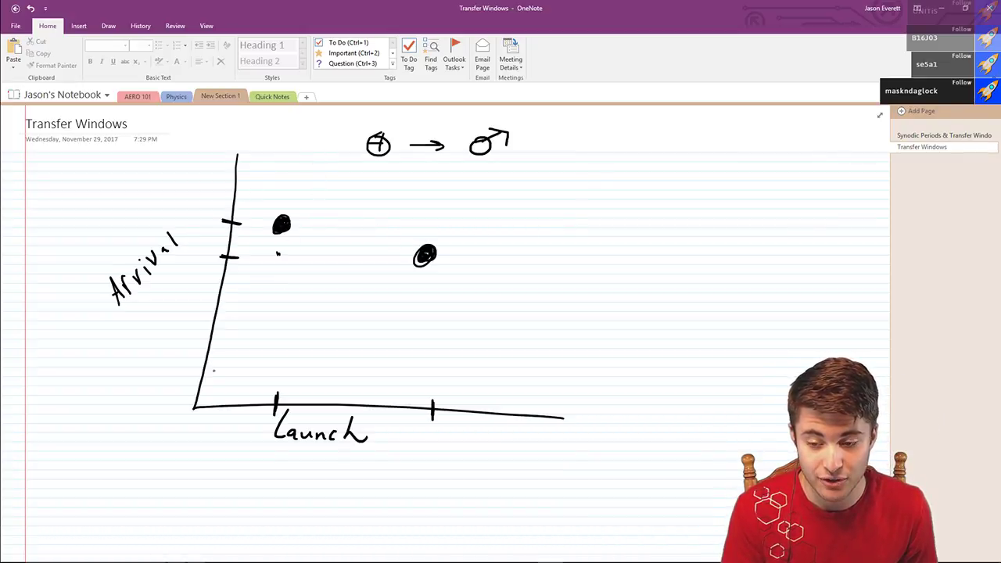
- Draw a short, thin diagonal line between the two plotted dots, and leave the Launch label deselected
drag(384, 222, 319, 250)
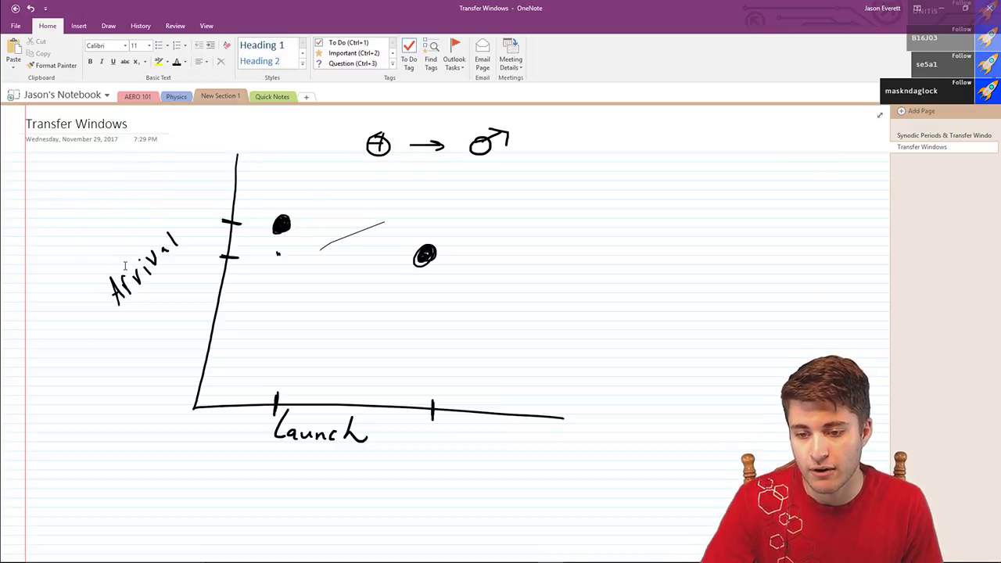
click(350, 439)
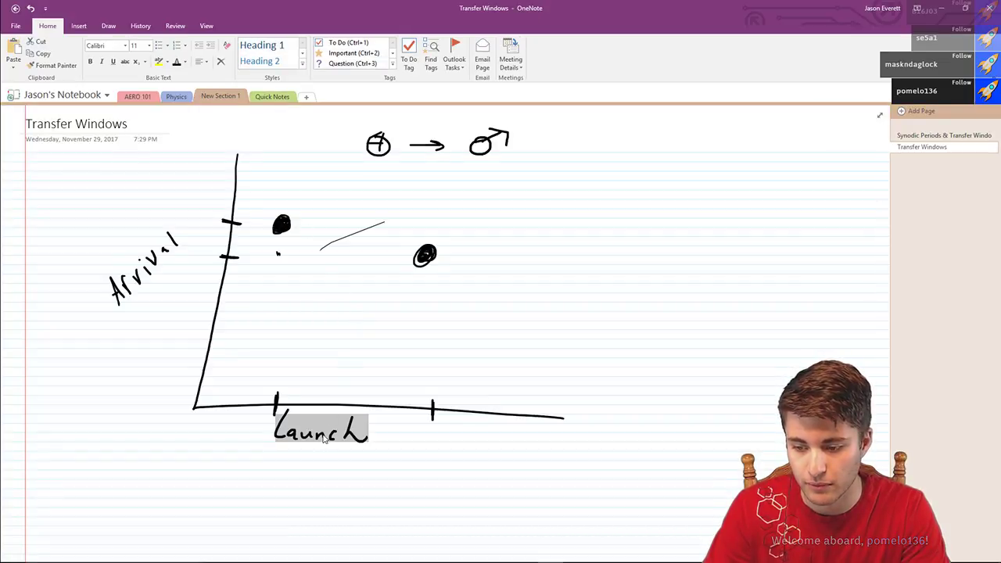
click(527, 237)
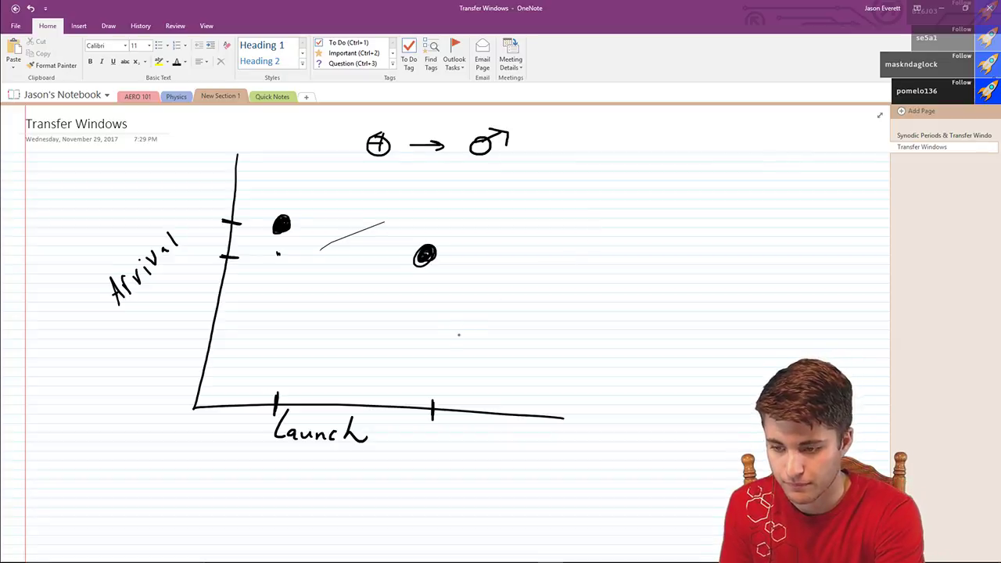
- Below the graph, draw a black planet circle surrounded by a dashed circular orbit, with a small spacecraft circle at the orbit's highest point
scroll(459, 335, down, 8)
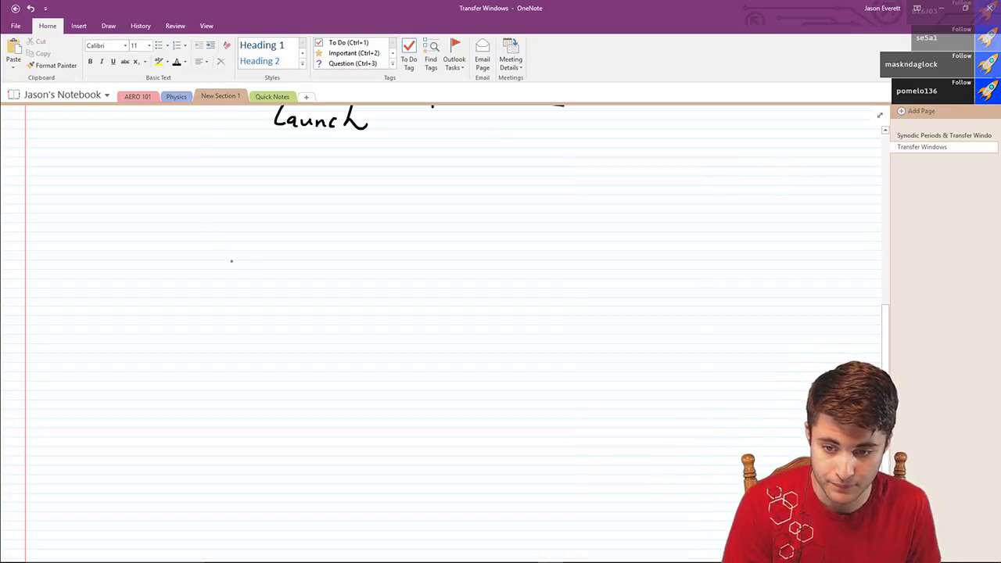
mouse_move(297, 246)
mouse_down()
mouse_move(319, 232)
mouse_move(341, 243)
mouse_up()
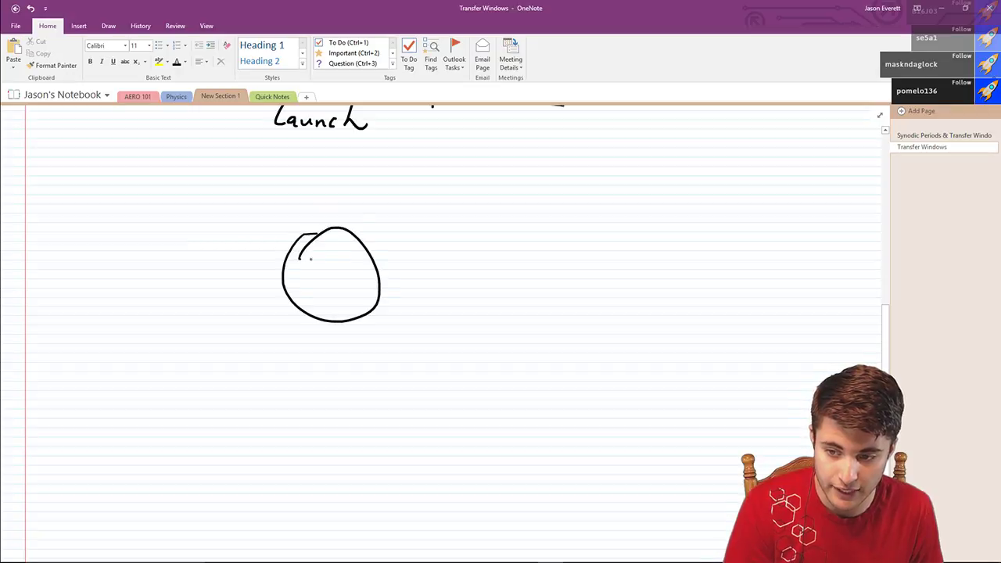
mouse_move(335, 180)
mouse_down()
mouse_move(276, 193)
mouse_move(236, 224)
mouse_up()
drag(224, 245, 213, 347)
drag(234, 380, 255, 402)
mouse_move(278, 415)
mouse_down()
mouse_move(311, 422)
mouse_move(369, 408)
mouse_up()
drag(403, 397, 422, 385)
mouse_move(441, 351)
mouse_down()
mouse_move(441, 257)
mouse_move(419, 224)
mouse_up()
drag(402, 211, 348, 188)
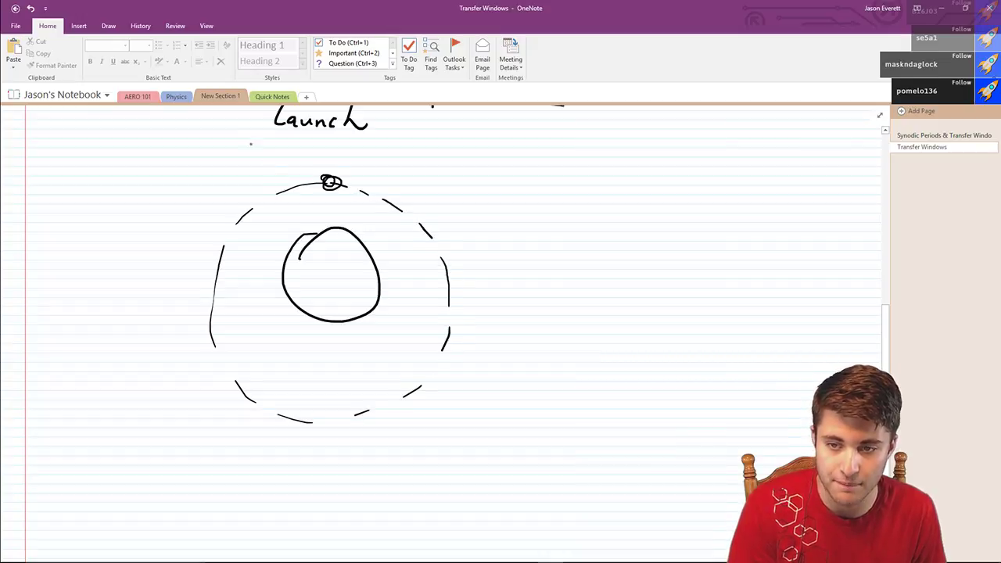
- Draw a short blue velocity arrow pointing right from the spacecraft on the dashed orbit
click(109, 25)
click(159, 61)
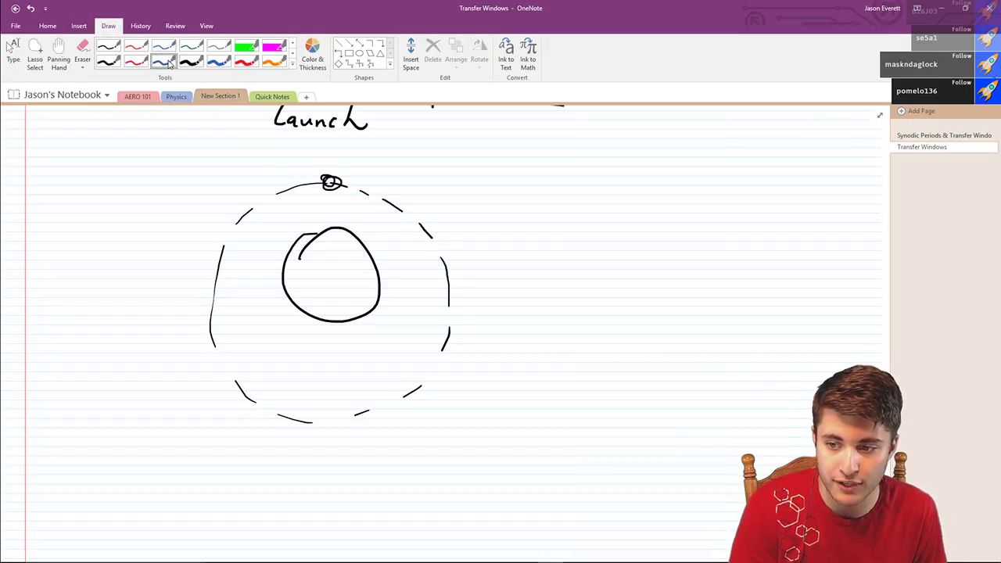
mouse_move(336, 182)
mouse_down()
mouse_move(388, 184)
mouse_move(374, 191)
mouse_up()
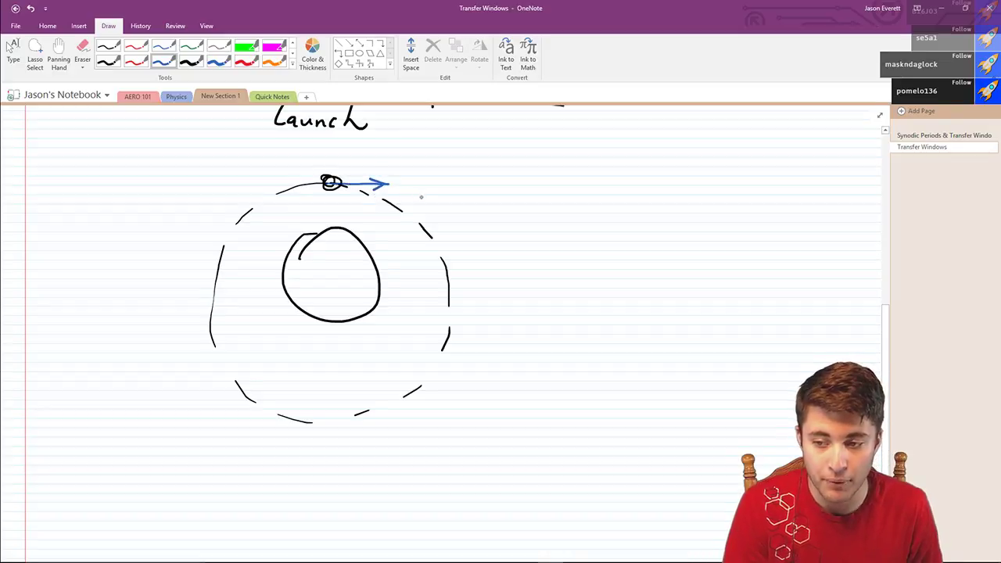
- Draw a small, thick red circle as the destination planet, far to the right of the dashed orbit
click(109, 62)
click(247, 62)
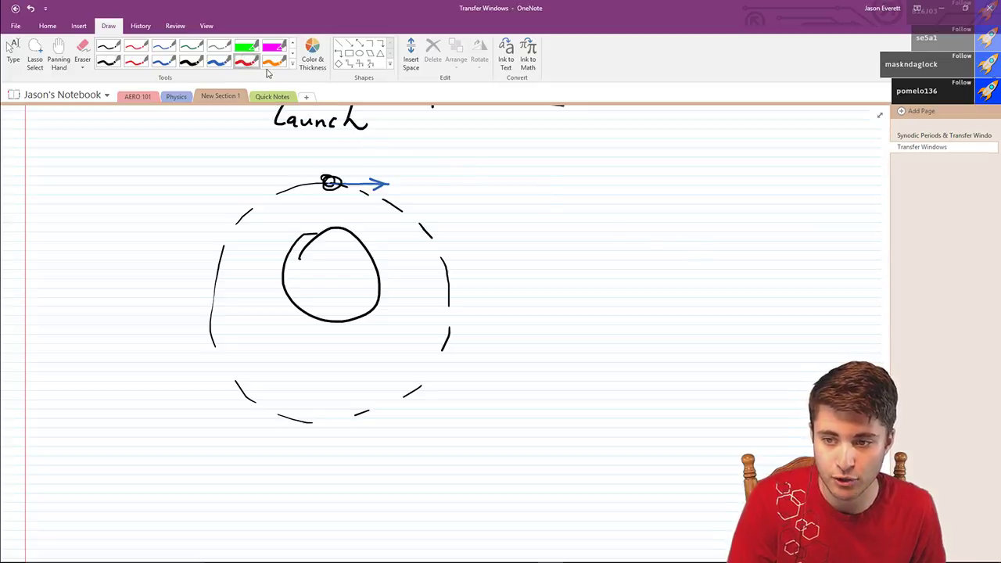
mouse_move(805, 277)
mouse_down()
mouse_move(802, 291)
mouse_move(818, 272)
mouse_up()
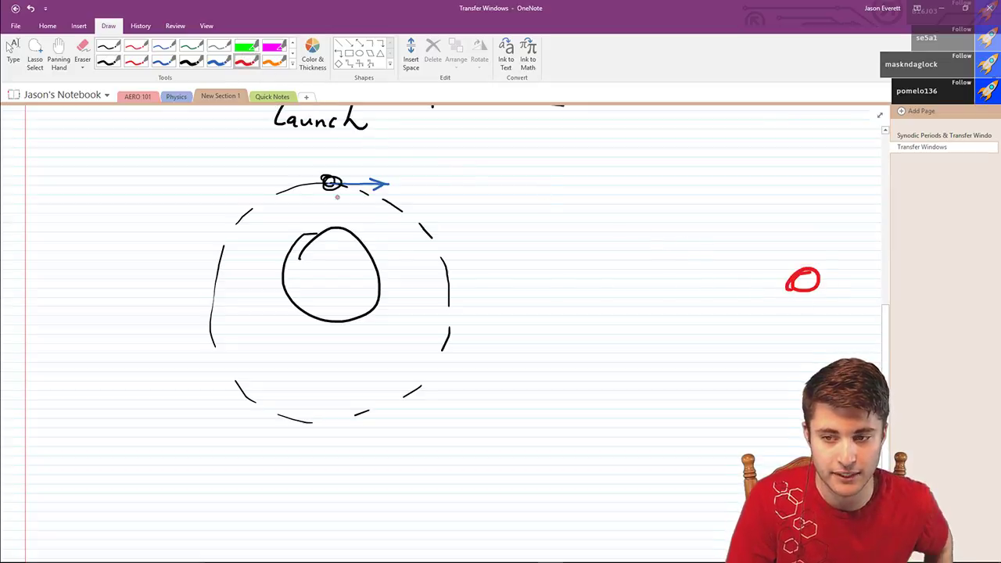
- Draw a longer blue arrow just above the short one and extend it as a dashed blue curve to the red circle
click(163, 62)
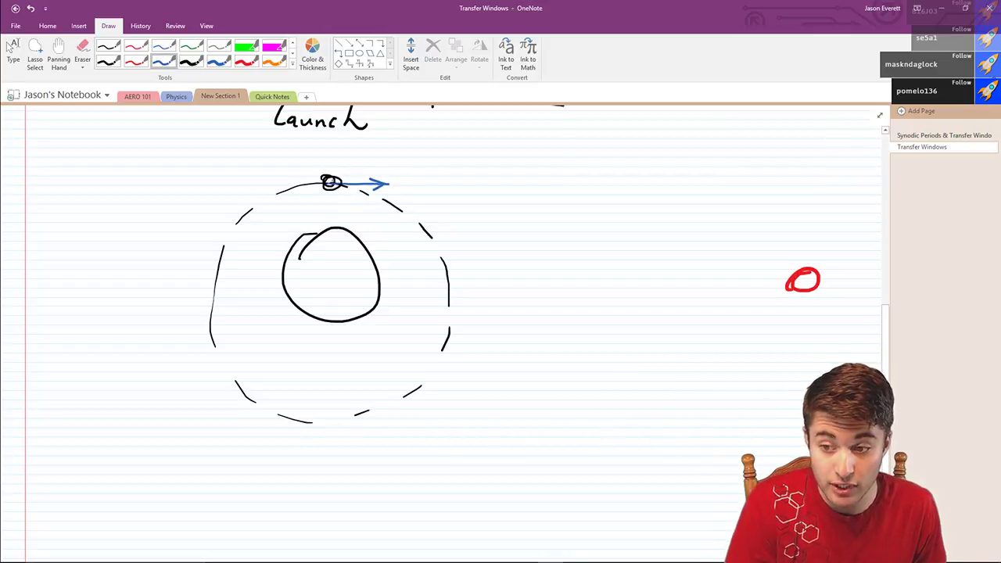
mouse_move(331, 161)
mouse_down()
mouse_move(522, 162)
mouse_move(513, 168)
mouse_up()
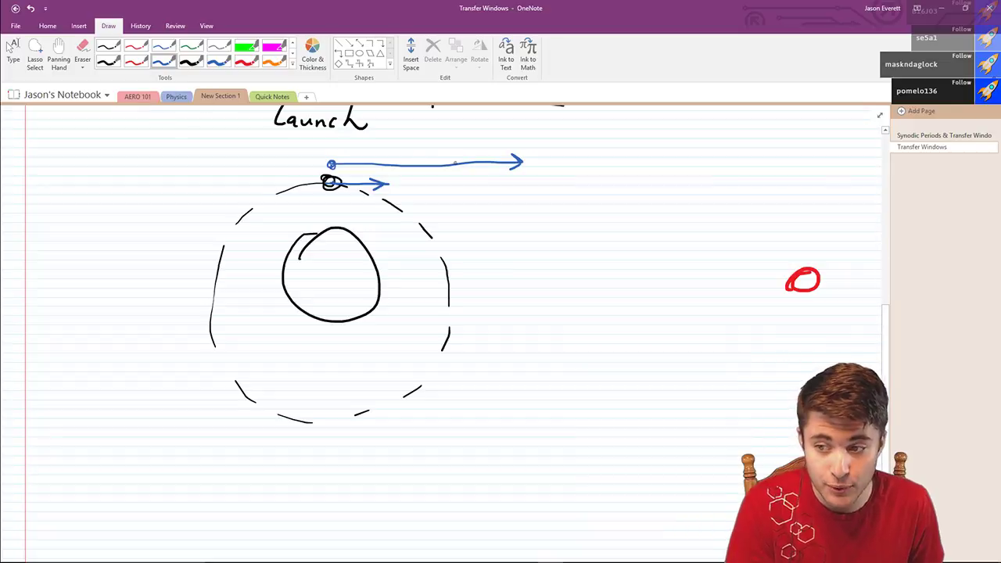
drag(529, 161, 538, 162)
drag(551, 164, 571, 166)
drag(583, 167, 641, 180)
drag(651, 184, 695, 207)
drag(738, 235, 777, 264)
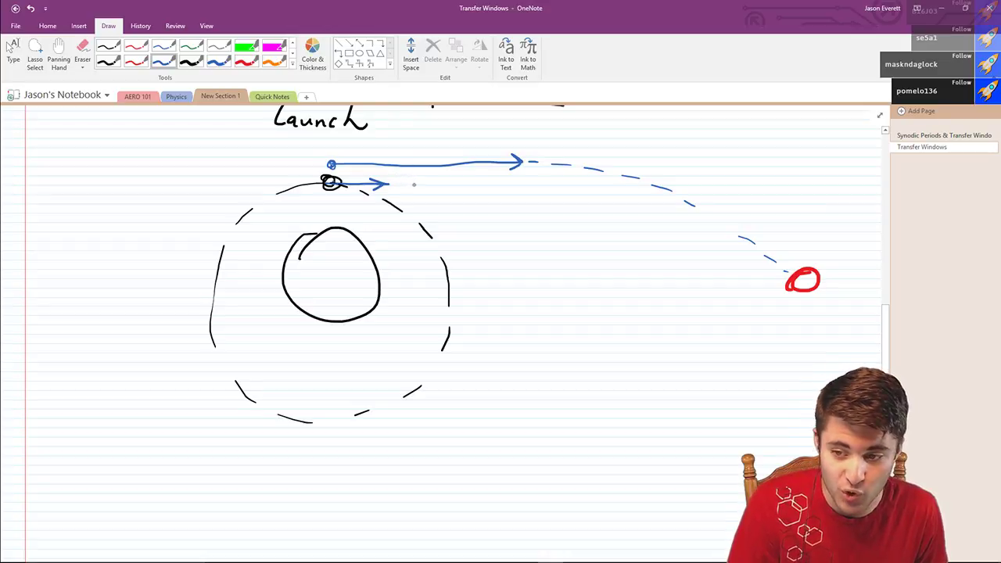
- Mark the gap between the tips of the short and long arrows with a blue bracketed line labelled ΔV
mouse_move(395, 177)
mouse_down()
mouse_move(395, 202)
mouse_move(515, 184)
mouse_move(512, 200)
mouse_up()
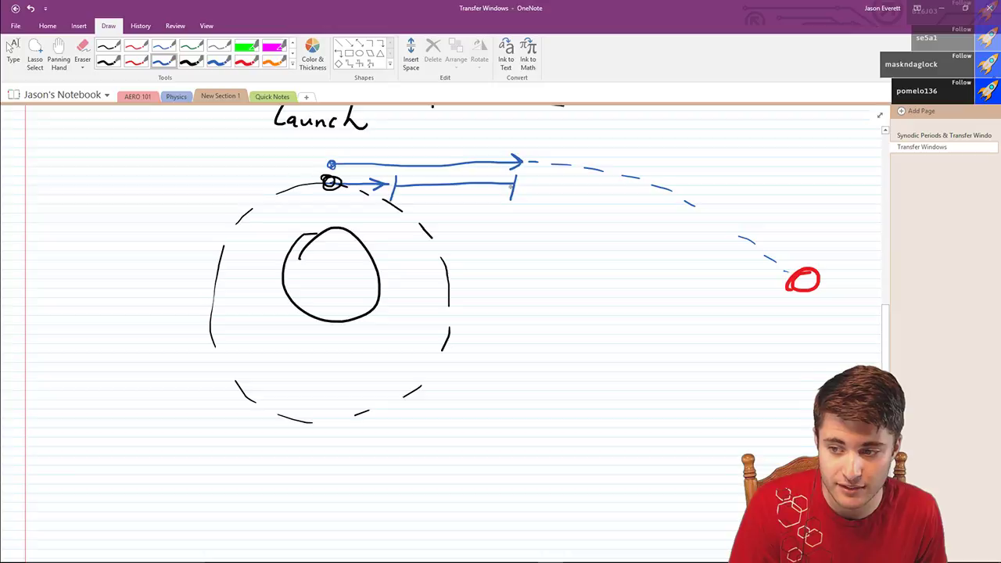
drag(436, 199, 460, 191)
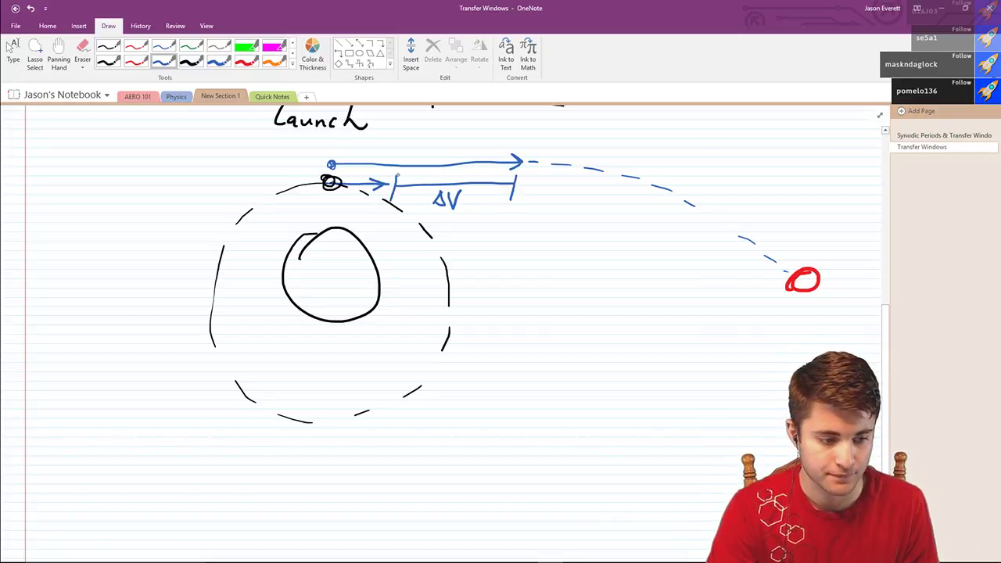
- Go to the blank area of the page below the dashed orbit diagram
click(9, 47)
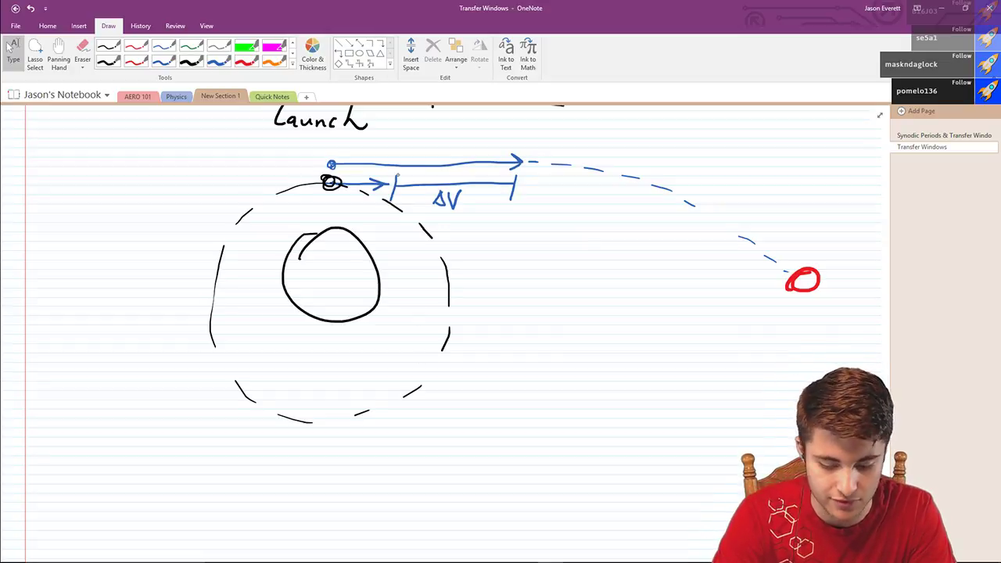
scroll(427, 544, down, 3)
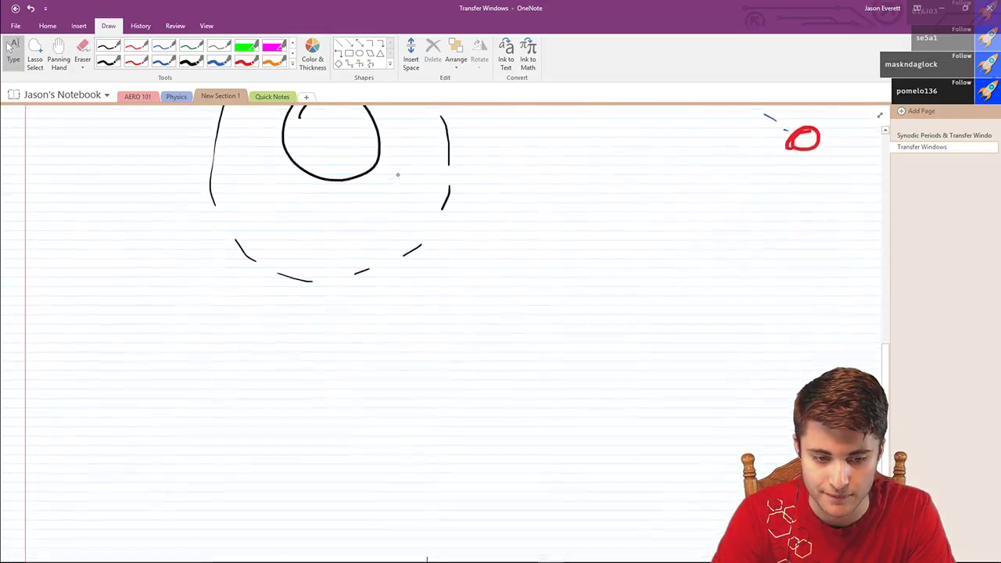
scroll(397, 175, down, 5)
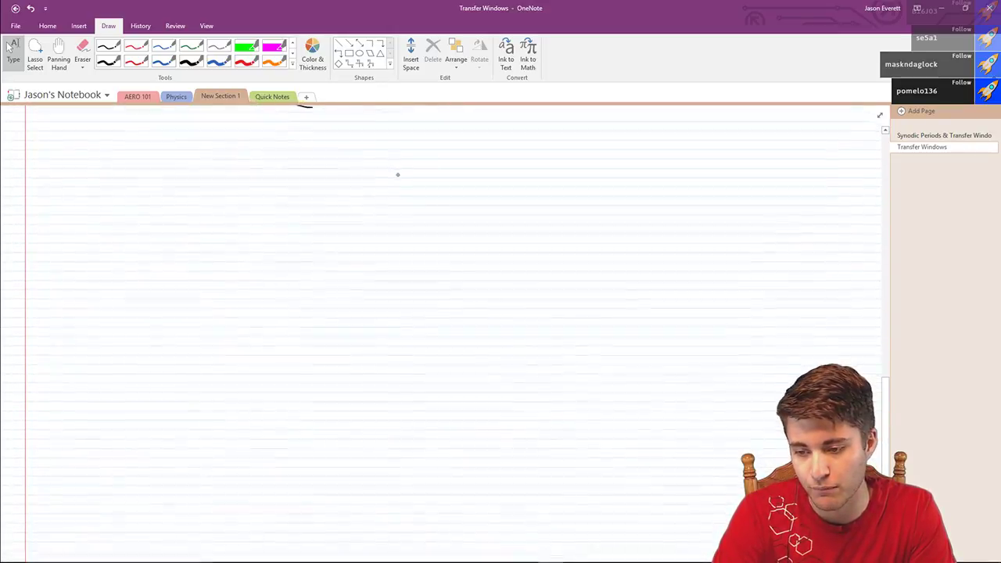
scroll(427, 544, down, 2)
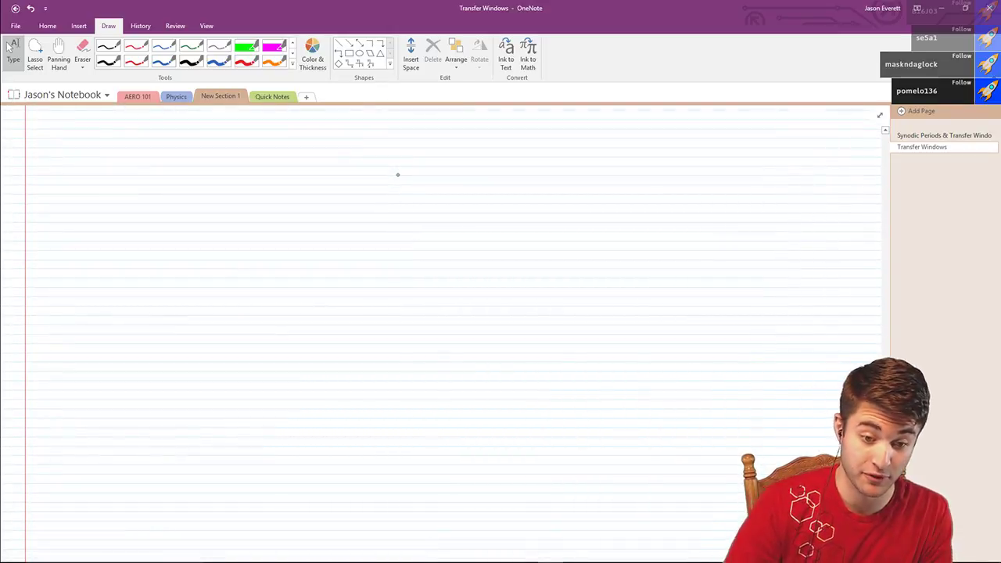
mouse_move(97, 133)
mouse_down()
mouse_move(111, 154)
mouse_move(119, 131)
mouse_up()
drag(99, 141, 115, 141)
key(ctrl+z)
key(ctrl+z)
key(ctrl+z)
- Choose the thick black pen, switch to Full Page View and remove the page's rule lines
click(110, 64)
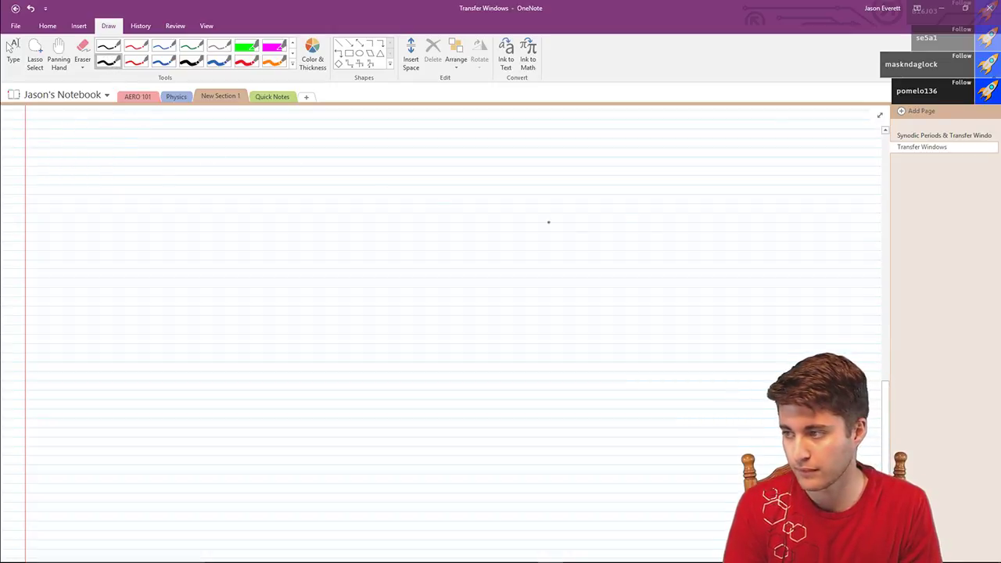
click(207, 25)
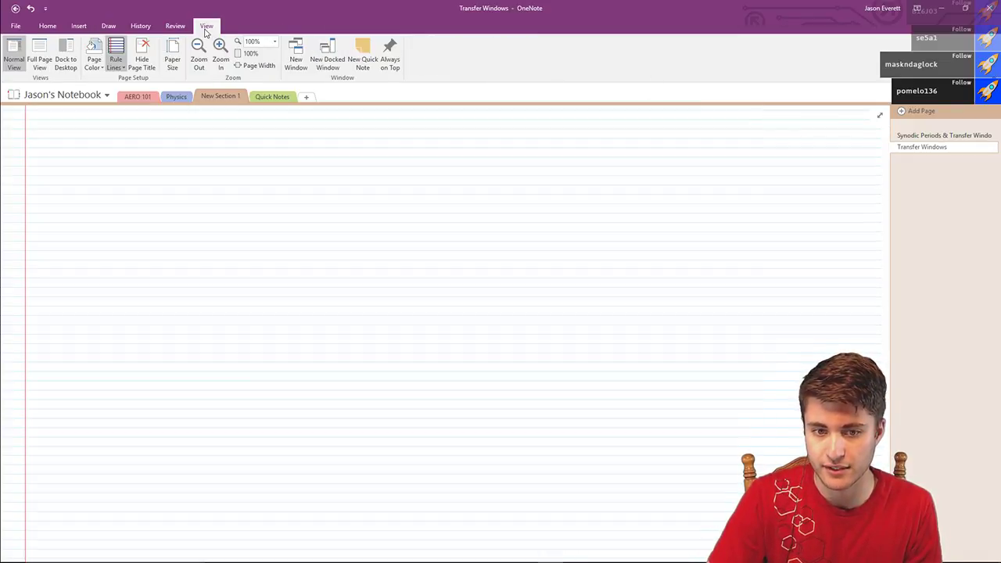
click(39, 53)
click(251, 4)
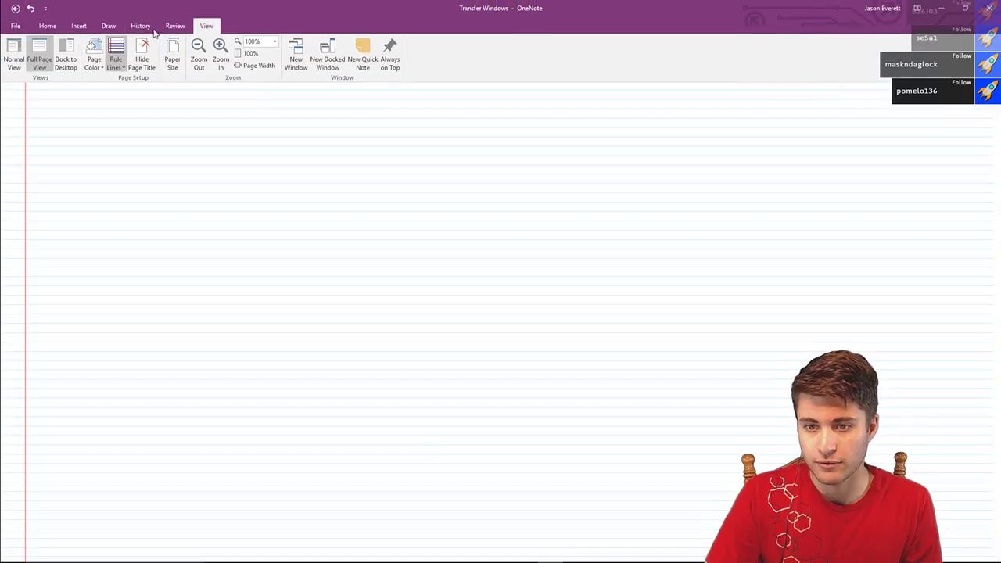
click(116, 49)
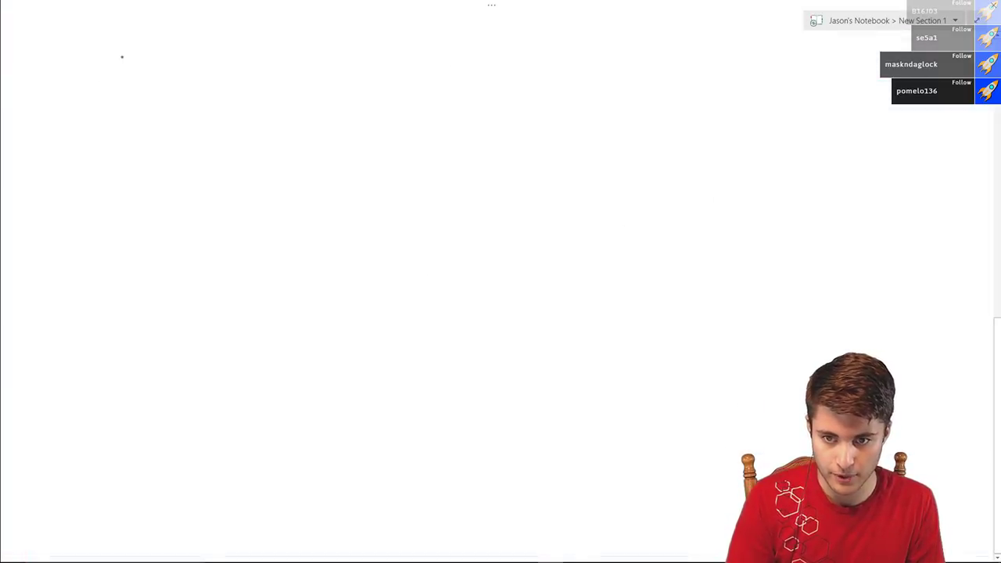
- Handwrite the black heading "From ⊕ to ♂" above the blank area
mouse_move(122, 56)
mouse_down()
mouse_move(139, 34)
mouse_move(151, 51)
mouse_move(235, 49)
mouse_move(229, 64)
mouse_move(244, 49)
mouse_move(286, 56)
mouse_move(301, 46)
mouse_up()
mouse_move(310, 46)
mouse_down()
mouse_move(365, 43)
mouse_move(402, 25)
mouse_move(401, 36)
mouse_up()
- Draw a small sun with rays below the heading and an Earth symbol beneath it on a dashed circular orbit
mouse_move(362, 258)
mouse_down()
mouse_move(377, 264)
mouse_move(354, 246)
mouse_move(350, 272)
mouse_move(369, 278)
mouse_up()
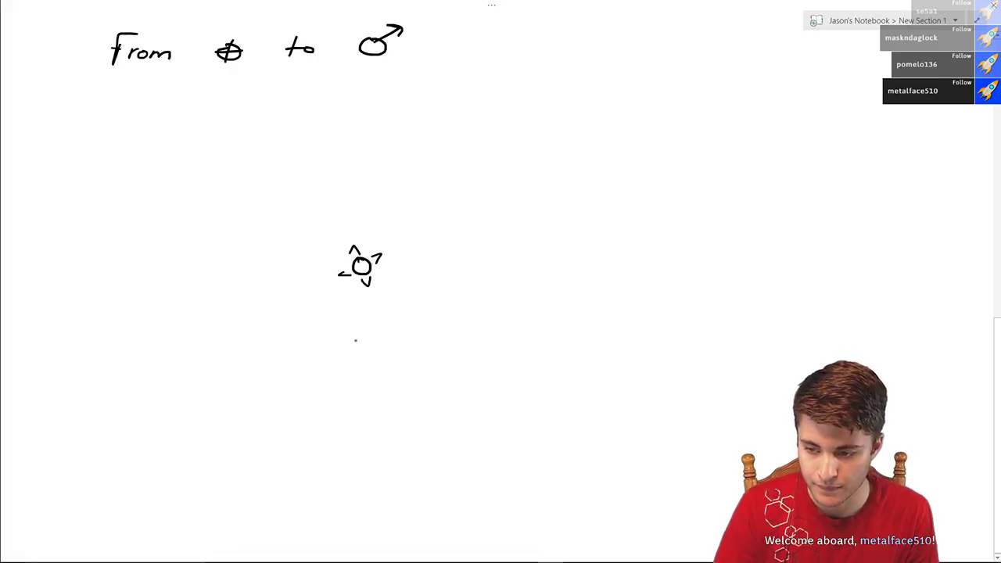
drag(364, 332, 365, 353)
drag(350, 342, 403, 332)
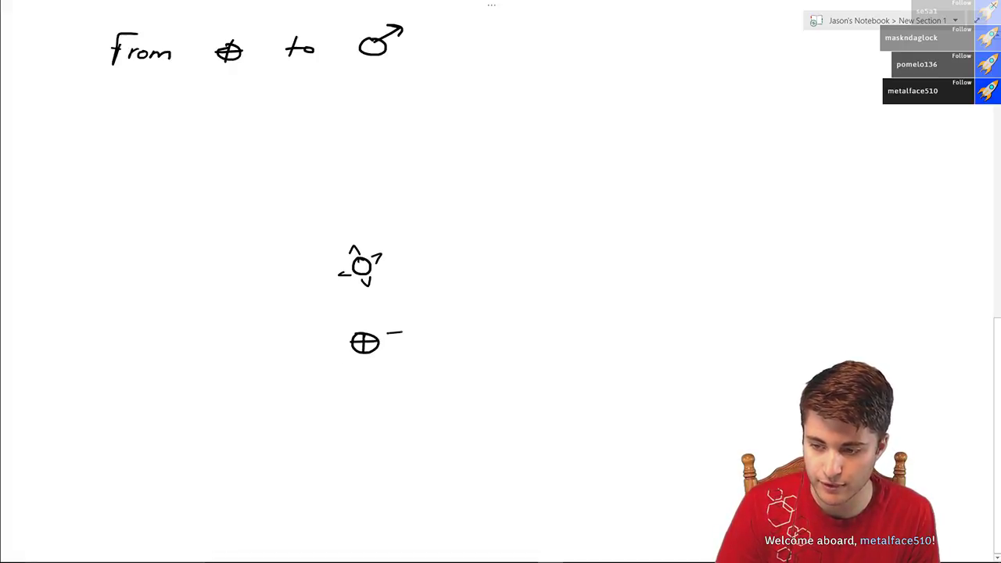
mouse_move(438, 294)
mouse_down()
mouse_move(445, 248)
mouse_move(406, 197)
mouse_move(328, 192)
mouse_move(275, 261)
mouse_move(274, 303)
mouse_up()
drag(279, 313, 288, 328)
drag(301, 336, 309, 342)
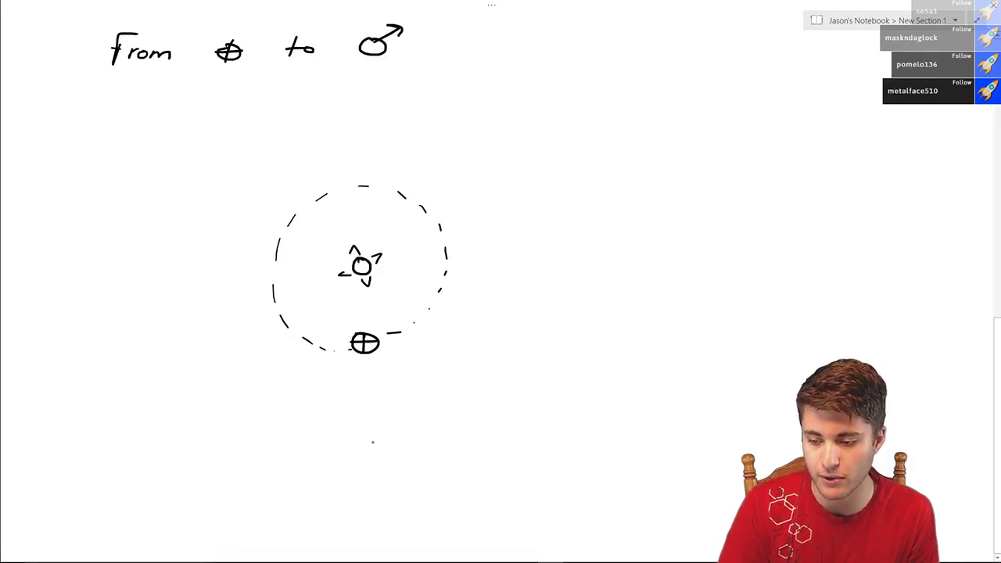
- Draw a Mars symbol directly below Earth and a larger dashed orbit through it around the sun
mouse_move(375, 447)
mouse_down()
mouse_move(366, 466)
mouse_move(377, 449)
mouse_up()
drag(376, 448, 386, 442)
mouse_move(378, 442)
mouse_down()
mouse_move(387, 451)
mouse_move(483, 425)
mouse_move(539, 382)
mouse_move(592, 270)
mouse_move(599, 208)
mouse_move(588, 172)
mouse_move(525, 128)
mouse_move(438, 93)
mouse_move(351, 78)
mouse_move(286, 94)
mouse_move(219, 145)
mouse_move(175, 211)
mouse_move(167, 275)
mouse_move(200, 364)
mouse_move(234, 416)
mouse_move(336, 449)
mouse_up()
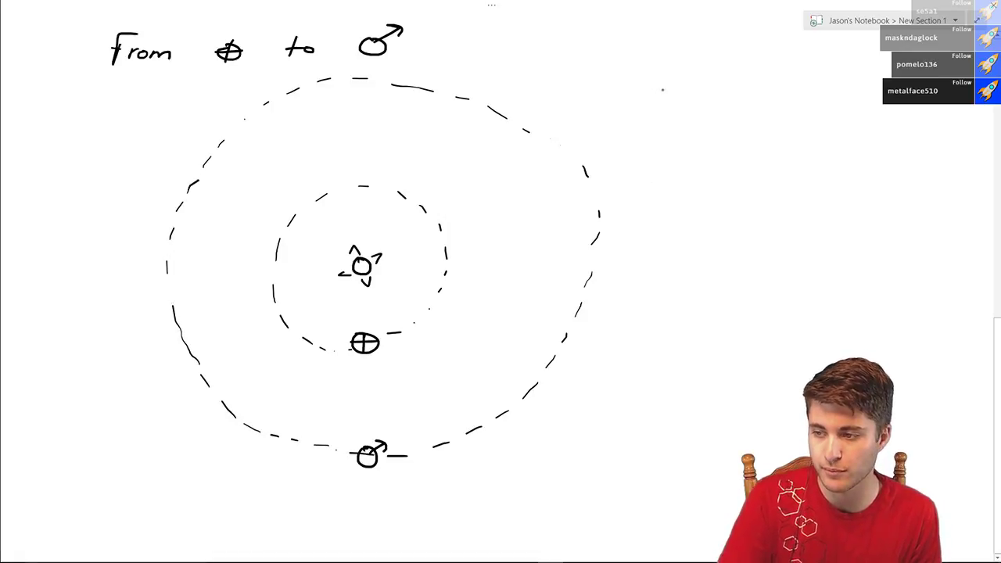
- Write the bullet points "circular" and "coplanar" to the right of the orbit diagram
mouse_move(735, 77)
mouse_down()
mouse_move(726, 86)
mouse_move(763, 91)
mouse_up()
mouse_move(773, 83)
mouse_down()
mouse_move(776, 92)
mouse_move(798, 78)
mouse_move(800, 88)
mouse_up()
drag(810, 79, 827, 81)
mouse_move(837, 65)
mouse_down()
mouse_move(839, 88)
mouse_move(874, 79)
mouse_up()
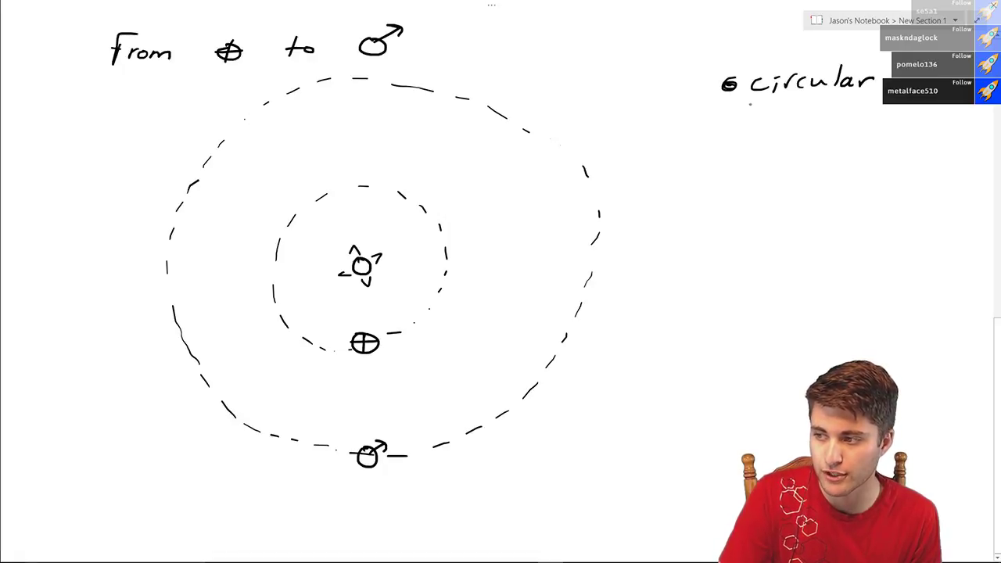
mouse_move(732, 112)
mouse_down()
mouse_move(756, 122)
mouse_move(778, 111)
mouse_move(794, 125)
mouse_up()
drag(793, 115, 805, 121)
mouse_move(821, 111)
mouse_down()
mouse_move(813, 120)
mouse_move(825, 119)
mouse_up()
drag(828, 111, 860, 120)
drag(866, 119, 879, 108)
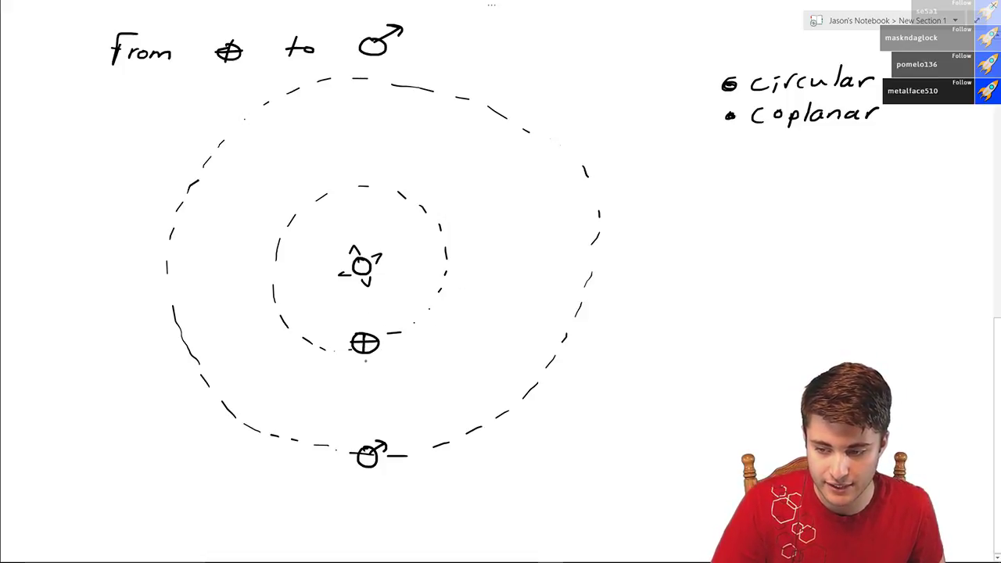
- Draw a thick departure arrow pointing right from Earth and a solid half-ellipse up to a dot at Mars' orbit's highest point
mouse_move(365, 347)
mouse_down()
mouse_move(410, 348)
mouse_move(399, 354)
mouse_move(402, 342)
mouse_move(475, 308)
mouse_move(493, 272)
mouse_move(499, 158)
mouse_up()
key(ctrl+z)
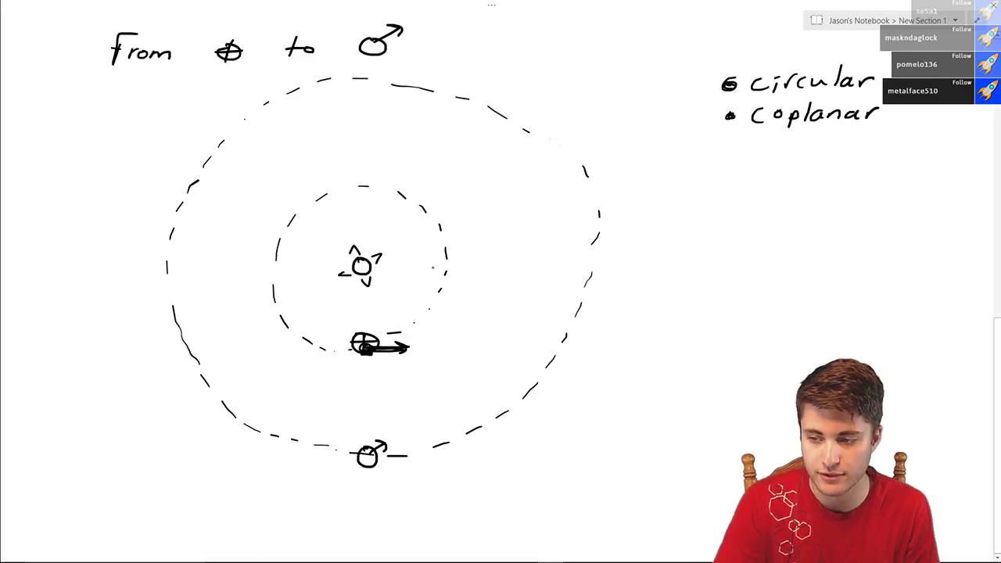
mouse_move(366, 344)
mouse_down()
mouse_move(438, 314)
mouse_move(478, 250)
mouse_move(484, 186)
mouse_move(452, 124)
mouse_move(392, 85)
mouse_move(350, 78)
mouse_up()
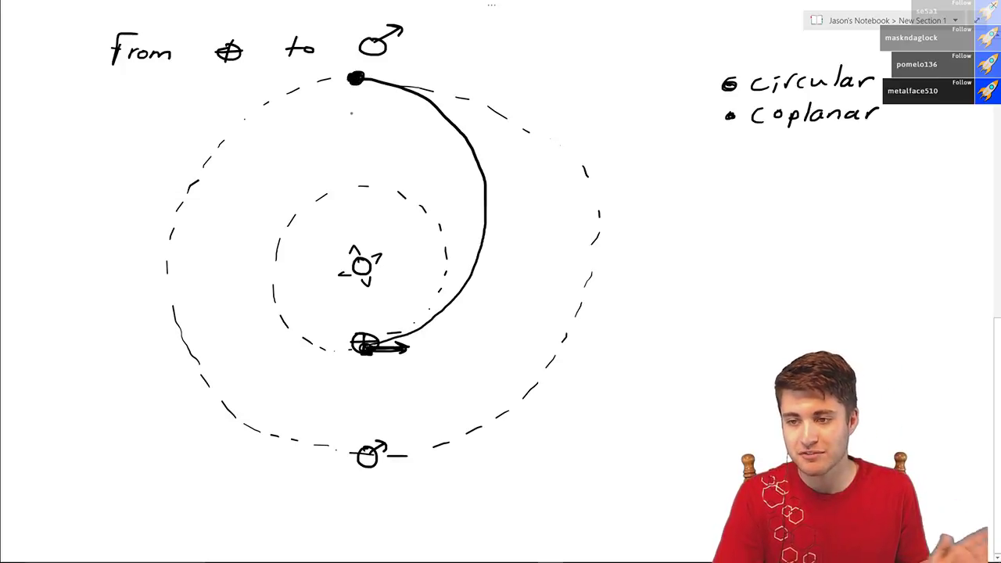
- Complete the transfer ellipse with a dashed curve from the arrival dot down the left side back to Earth
drag(350, 78, 329, 81)
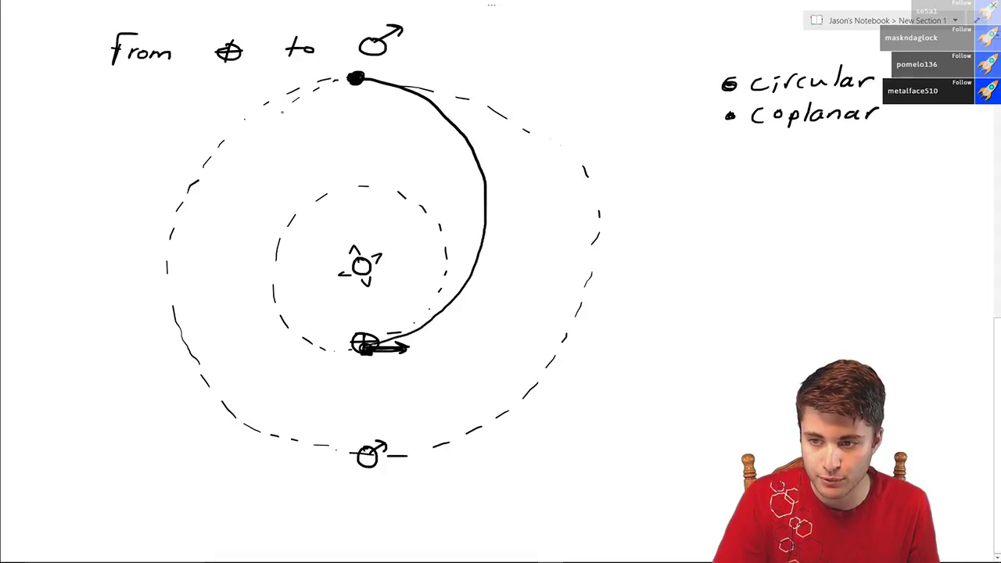
drag(260, 147, 257, 161)
drag(250, 179, 247, 231)
drag(249, 244, 255, 283)
drag(259, 292, 280, 325)
drag(287, 326, 358, 351)
drag(264, 146, 274, 134)
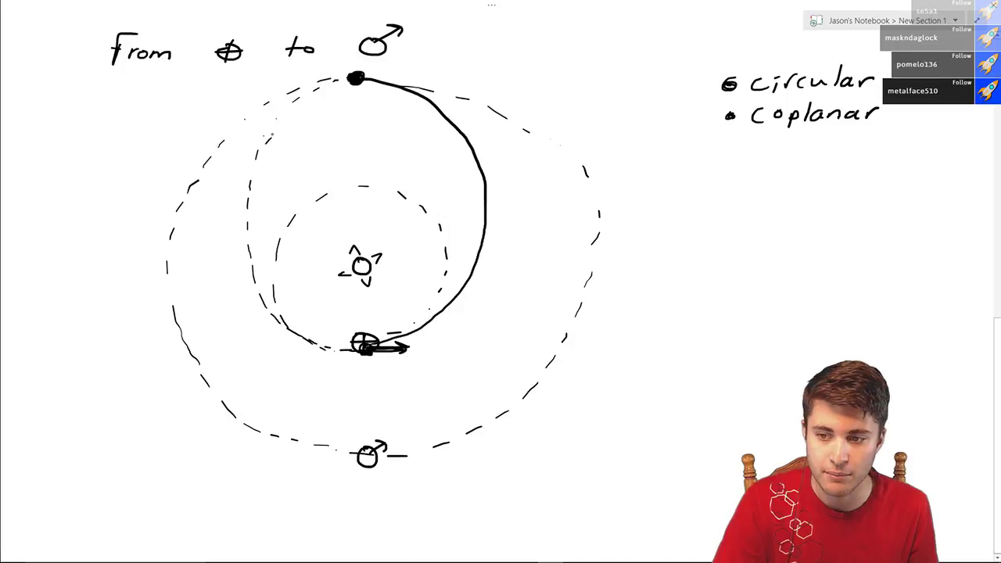
- Draw a thick arrow pointing left from the arrival dot and trace a solid arc down the left side of Mars' orbit
mouse_move(304, 99)
mouse_down()
mouse_move(322, 77)
mouse_move(289, 75)
mouse_move(313, 85)
mouse_move(294, 75)
mouse_move(304, 84)
mouse_move(218, 141)
mouse_move(173, 211)
mouse_move(165, 297)
mouse_move(194, 347)
mouse_up()
key(ctrl+z)
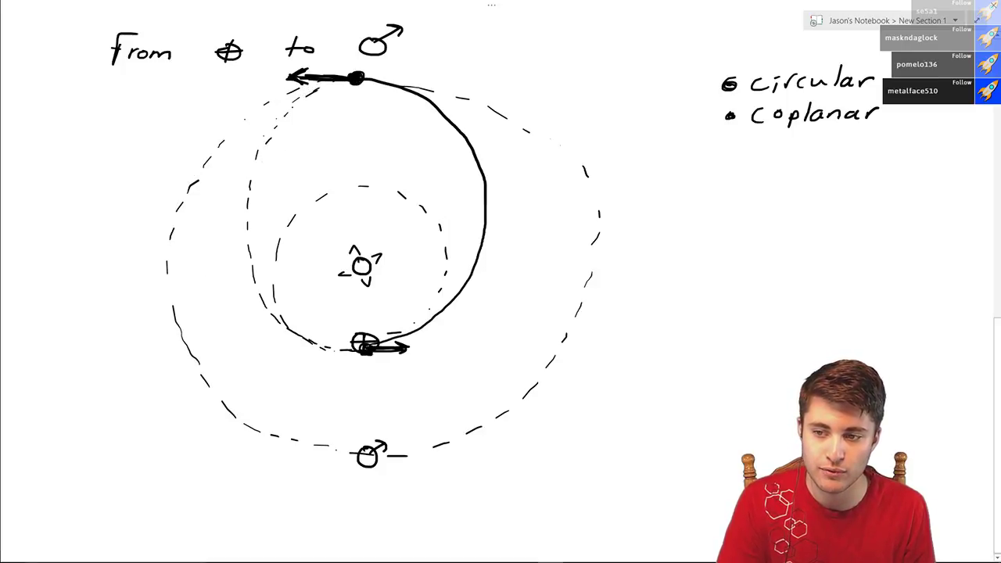
mouse_move(328, 81)
mouse_down()
mouse_move(250, 114)
mouse_move(208, 147)
mouse_move(172, 242)
mouse_move(185, 341)
mouse_up()
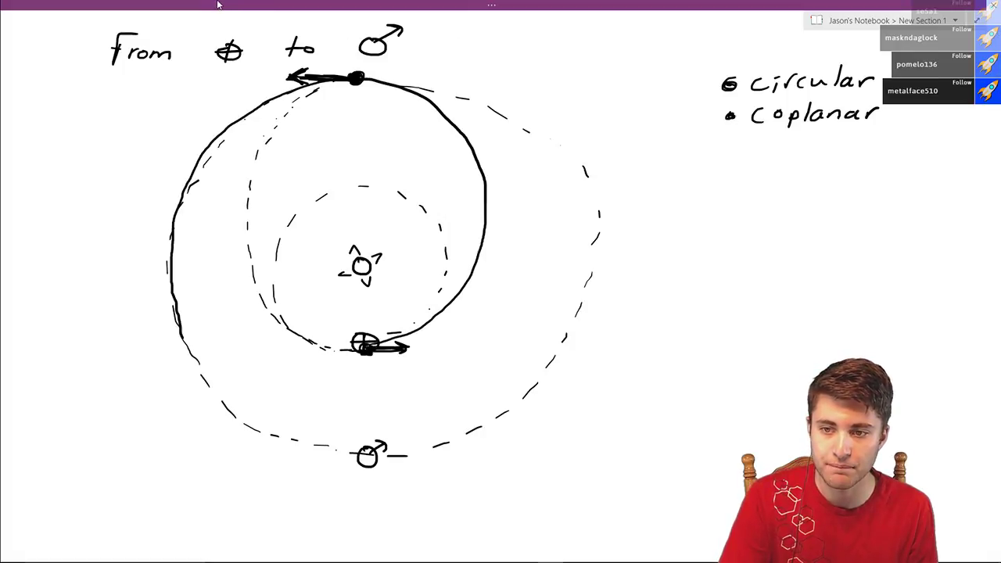
- Switch to the blue pen and write "Hohmann Transfer" in quotation marks between the heading and the bullet list
click(229, 5)
click(79, 26)
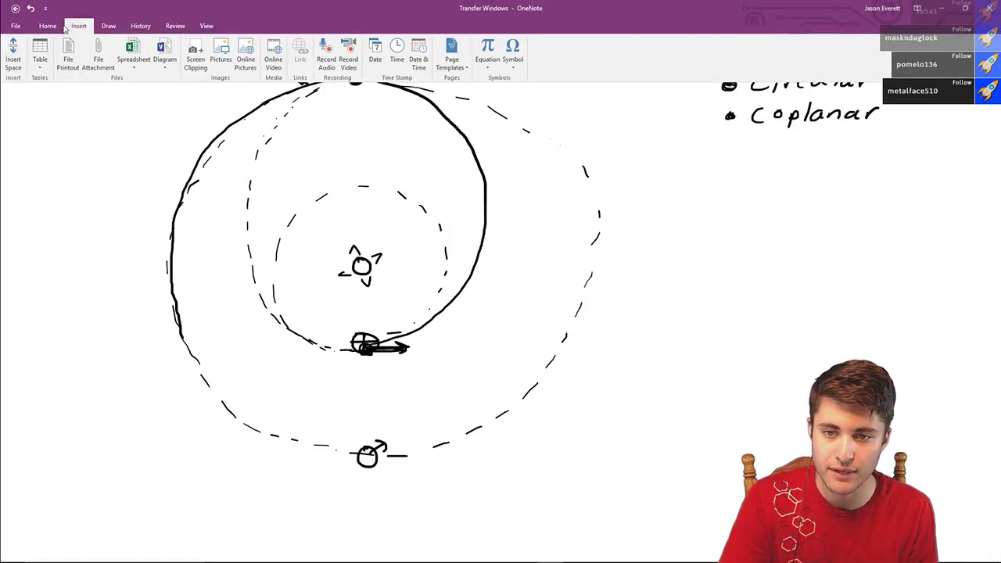
click(47, 26)
click(109, 26)
click(199, 72)
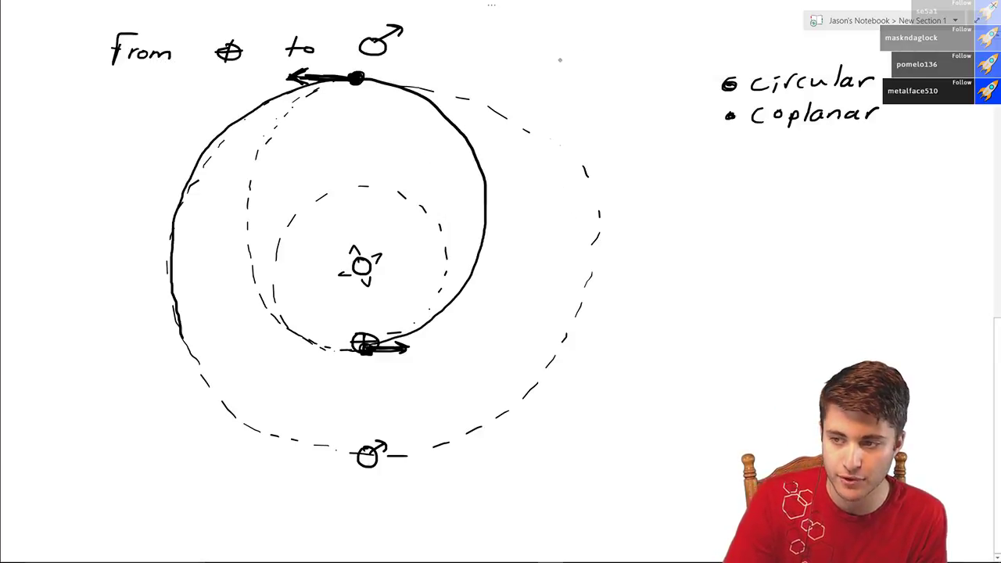
drag(502, 34, 501, 53)
mouse_move(510, 36)
mouse_down()
mouse_move(509, 55)
mouse_move(536, 75)
mouse_up()
mouse_move(526, 56)
mouse_down()
mouse_move(552, 57)
mouse_move(562, 73)
mouse_move(579, 74)
mouse_up()
mouse_move(581, 70)
mouse_down()
mouse_move(589, 55)
mouse_move(648, 58)
mouse_move(659, 48)
mouse_move(560, 105)
mouse_up()
mouse_move(549, 81)
mouse_down()
mouse_move(569, 80)
mouse_move(594, 101)
mouse_move(656, 78)
mouse_up()
drag(661, 61, 669, 78)
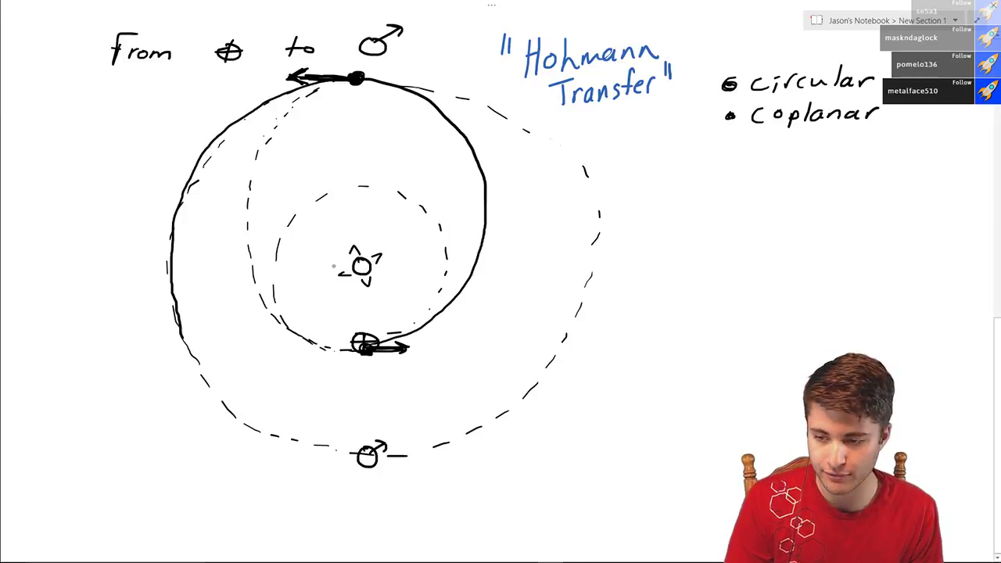
- Mark the distance from the sun to Earth with a blue bracketed vertical line labelled r⊕
mouse_move(311, 265)
mouse_down()
mouse_move(331, 264)
mouse_move(317, 353)
mouse_move(332, 354)
mouse_move(331, 305)
mouse_move(335, 324)
mouse_up()
drag(329, 318, 342, 318)
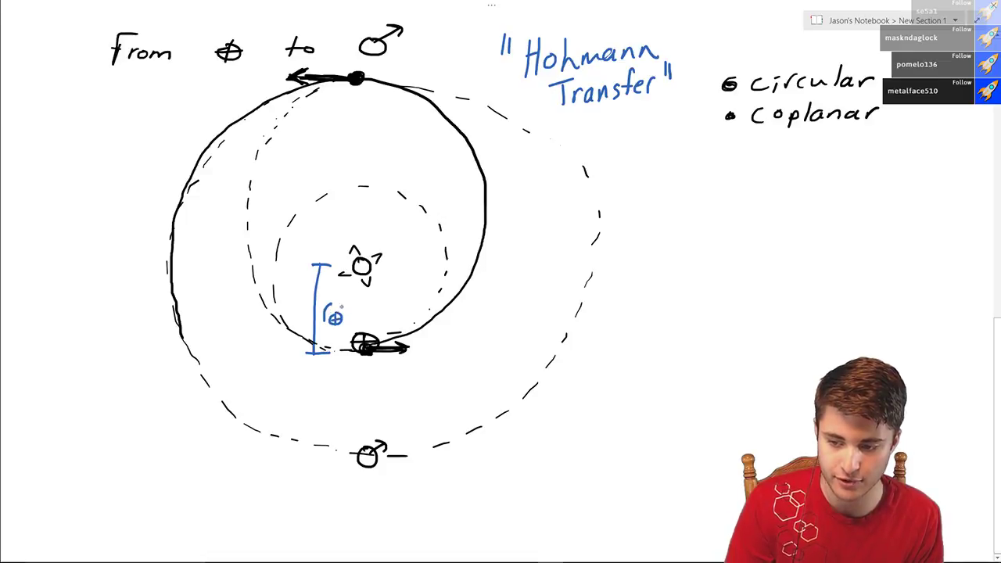
- Replace the r⊕ label beside the Sun–Earth distance line with a⊕
drag(362, 252, 363, 82)
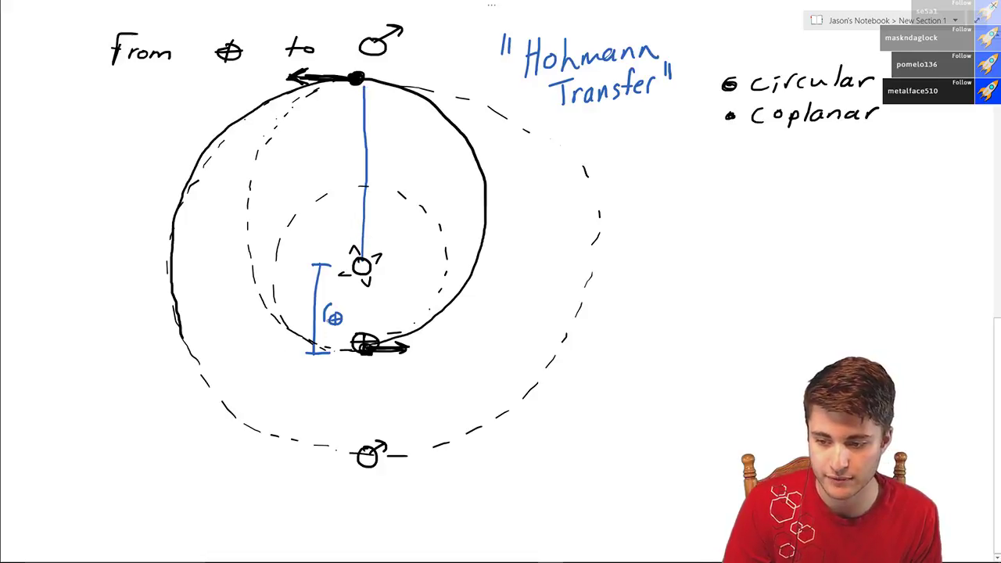
key(ctrl+z)
key(ctrl+z)
key(ctrl+z)
key(ctrl+z)
key(ctrl+z)
key(ctrl+z)
key(ctrl+z)
drag(332, 306, 341, 324)
click(340, 312)
drag(336, 317, 349, 317)
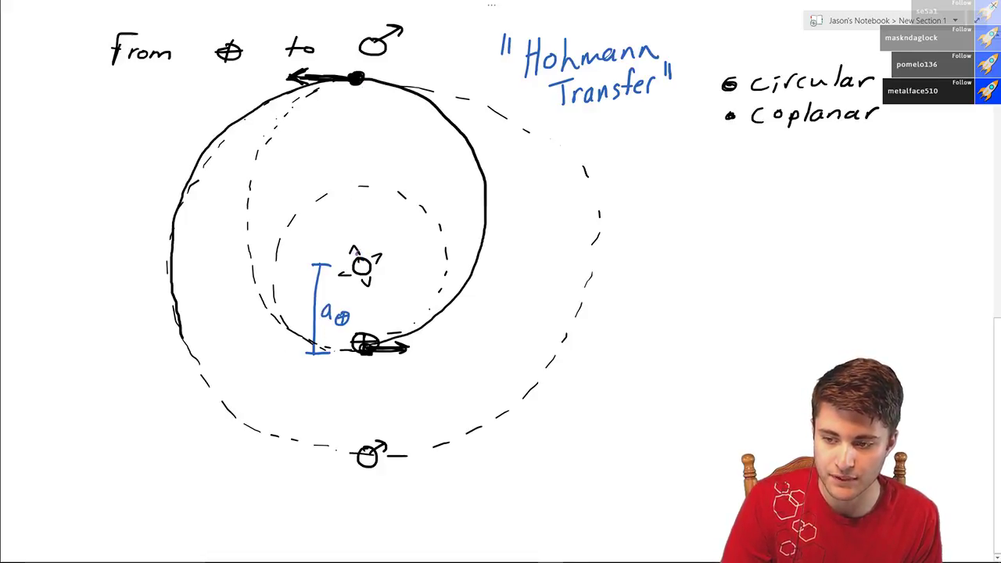
- Draw a blue vertical line from the sun up to the arrival dot and label it a♂
mouse_move(359, 257)
mouse_down()
mouse_move(359, 84)
mouse_move(370, 86)
mouse_up()
mouse_move(376, 133)
mouse_down()
mouse_move(371, 144)
mouse_move(386, 147)
mouse_move(402, 135)
mouse_up()
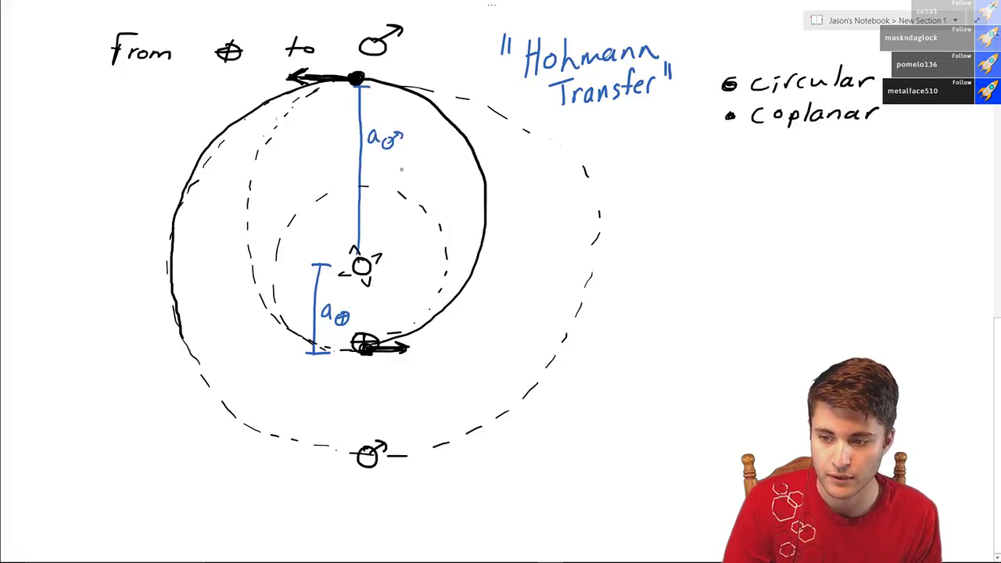
- Draw a dashed blue horizontal line across the transfer ellipse's middle and a bracketed line from it to the ellipse's top, labelled a_H
drag(247, 208, 488, 203)
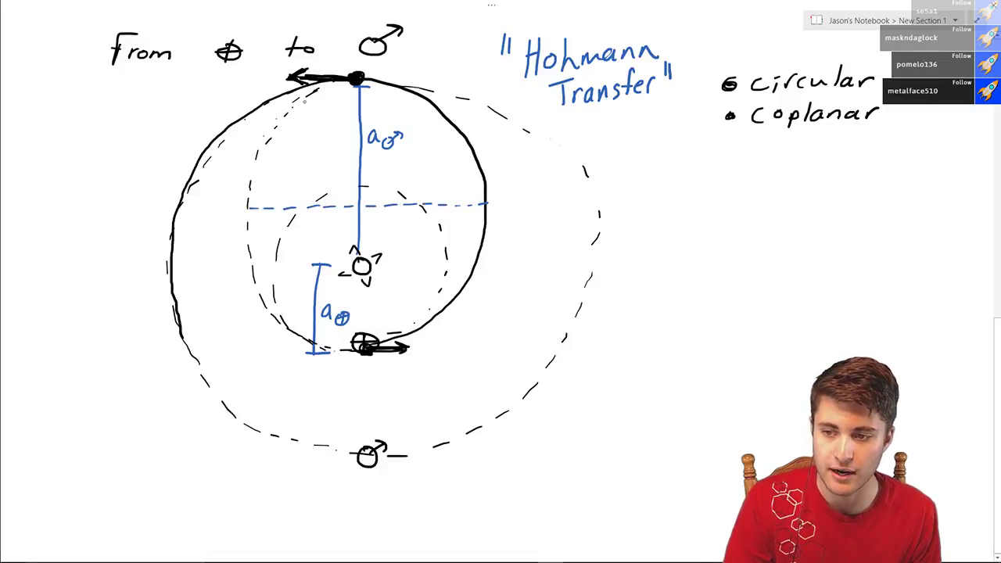
drag(273, 81, 287, 80)
mouse_move(281, 81)
mouse_down()
mouse_move(277, 208)
mouse_move(294, 207)
mouse_up()
mouse_move(297, 143)
mouse_down()
mouse_move(291, 155)
mouse_move(313, 153)
mouse_up()
drag(313, 146, 314, 159)
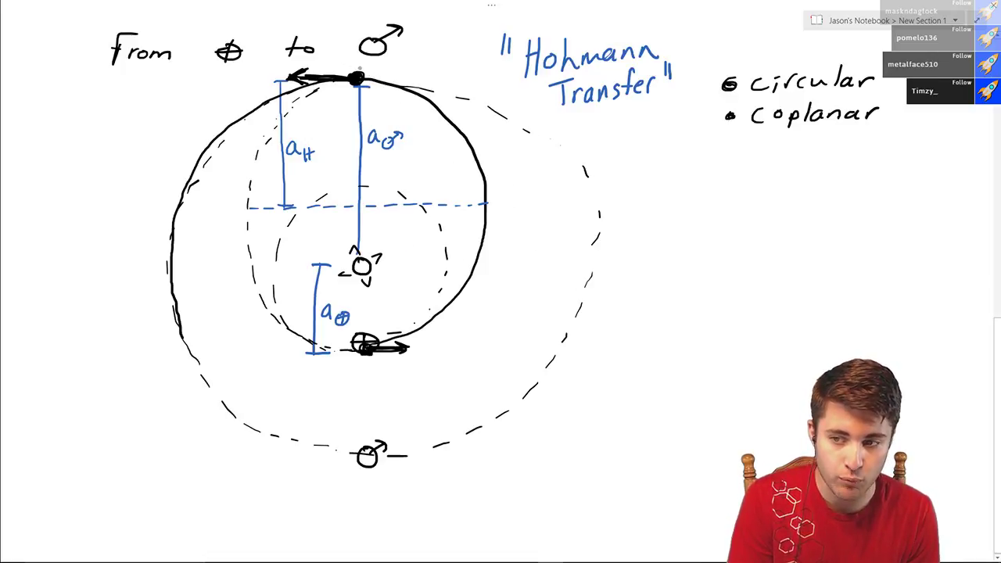
- Draw a blue Mars symbol around the arrival dot at the top of the transfer ellipse
drag(358, 67, 363, 69)
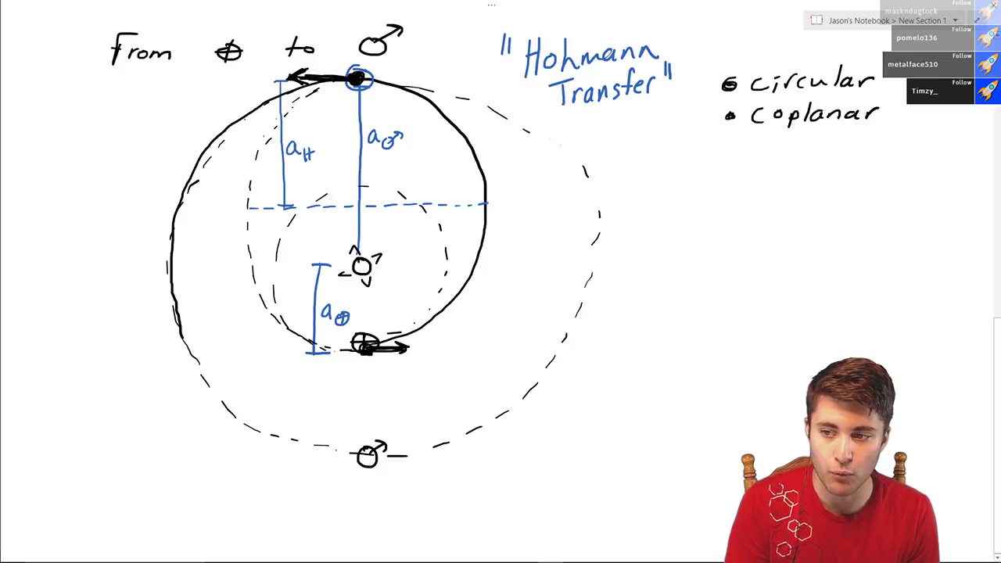
mouse_move(369, 75)
mouse_down()
mouse_move(384, 63)
mouse_move(384, 72)
mouse_up()
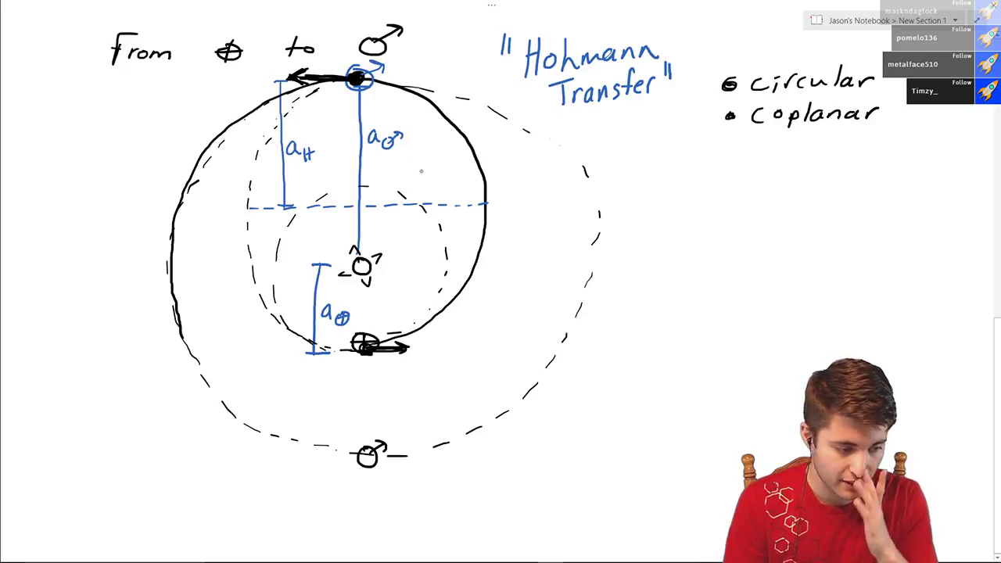
- Sketch a dashed blue arc just inside the right side of Mars' orbit with two question marks beside it
drag(491, 115, 536, 155)
drag(543, 182, 549, 236)
mouse_move(555, 266)
mouse_down()
mouse_move(557, 290)
mouse_move(591, 291)
mouse_up()
drag(498, 361, 502, 383)
click(501, 400)
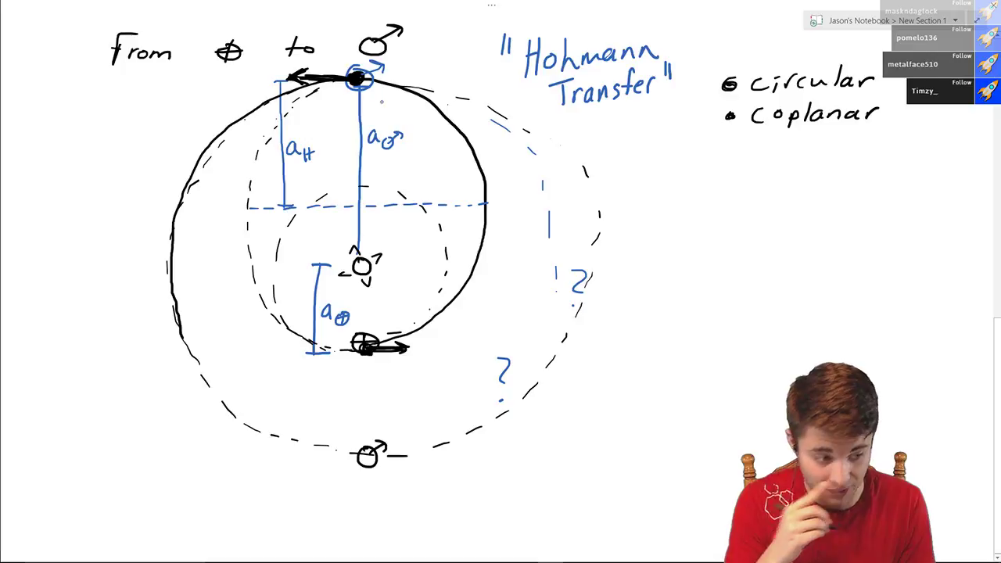
- Undo the dashed blue arc inside Mars' orbit and the two question marks beside it
key(ctrl+z)
key(ctrl+z)
key(ctrl+z)
key(ctrl+z)
key(ctrl+z)
key(ctrl+z)
key(ctrl+z)
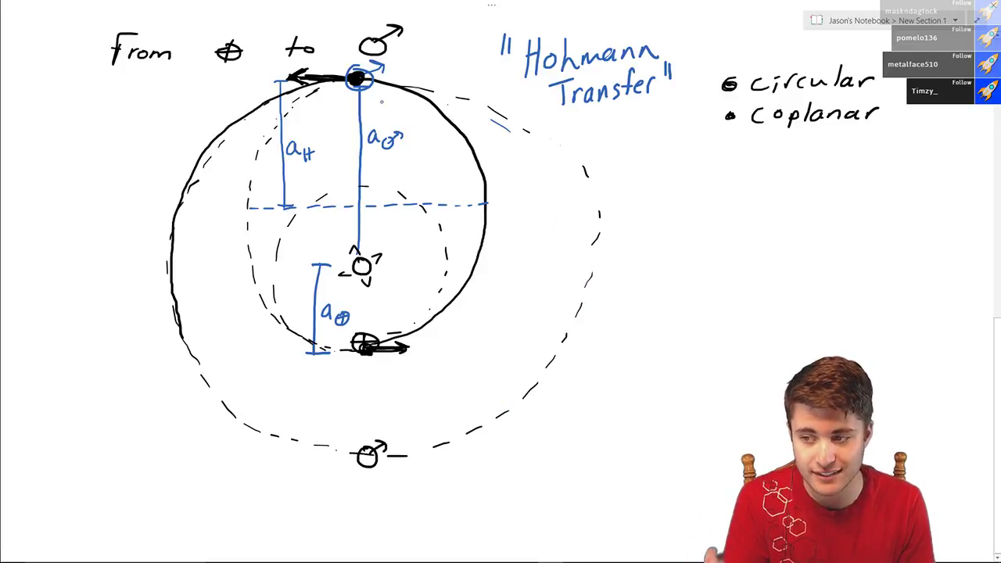
key(ctrl+z)
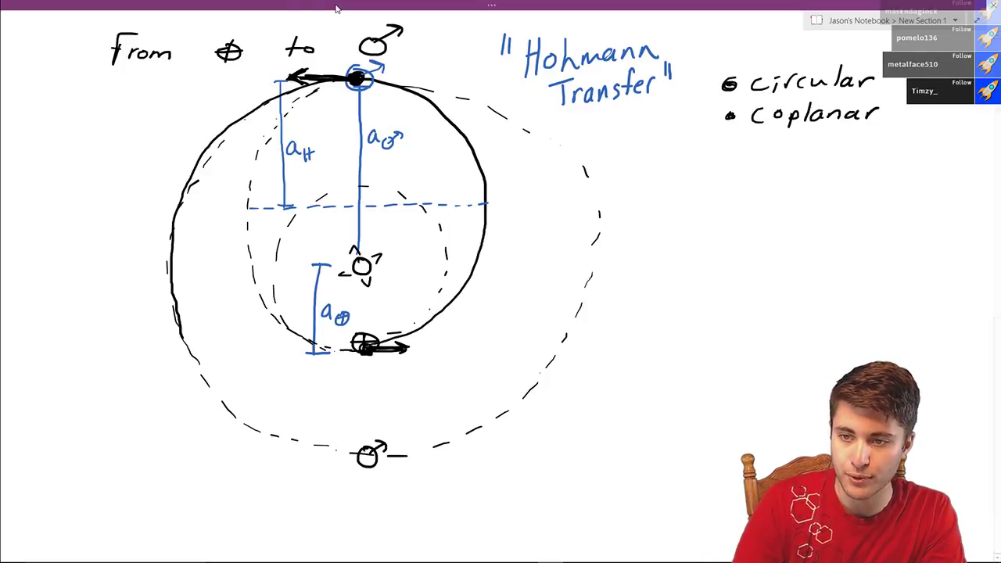
- Write μ = GM in thick black ink beside the transfer diagram, with "const" above it and an arrow pointing down to the equation
click(198, 8)
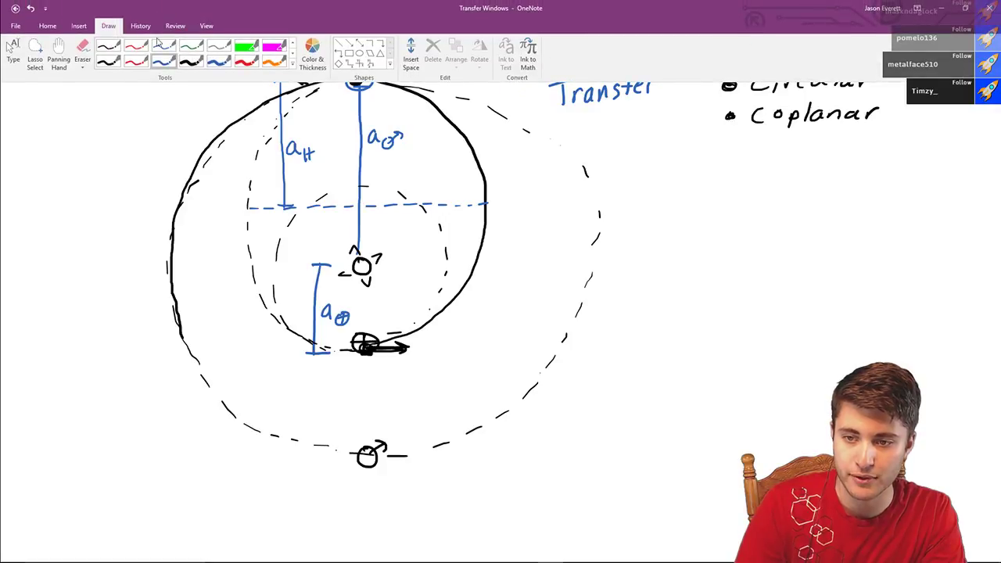
click(192, 51)
mouse_move(31, 168)
mouse_down()
mouse_move(52, 124)
mouse_move(57, 134)
mouse_move(82, 121)
mouse_move(86, 132)
mouse_move(114, 129)
mouse_move(123, 118)
mouse_up()
mouse_move(86, 79)
mouse_down()
mouse_move(90, 99)
mouse_move(97, 89)
mouse_up()
drag(50, 65, 54, 75)
drag(57, 67, 69, 61)
mouse_move(80, 45)
mouse_down()
mouse_move(81, 61)
mouse_move(89, 53)
mouse_up()
mouse_move(128, 125)
mouse_down()
mouse_move(132, 95)
mouse_move(160, 113)
mouse_up()
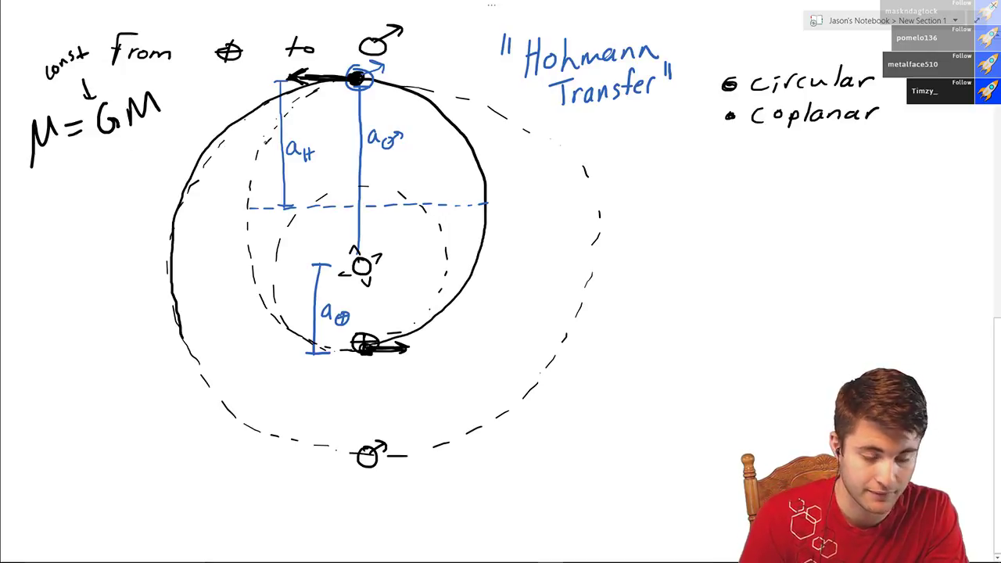
- Write the circular orbit velocities in black below "coplanar": V⊕ = √(μ☉/a⊕) and V♂ √(μ☉/a♂)
click(244, 6)
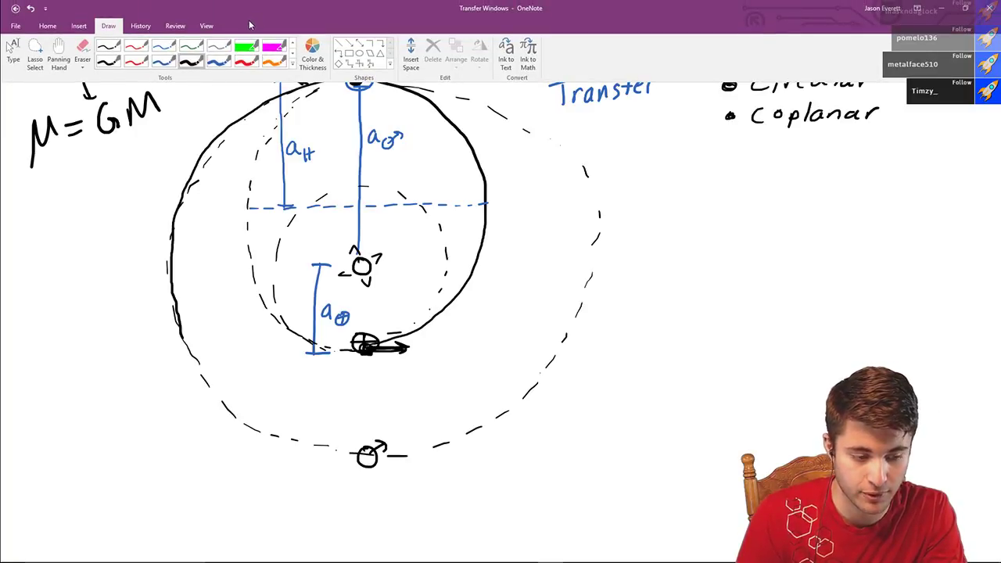
click(111, 66)
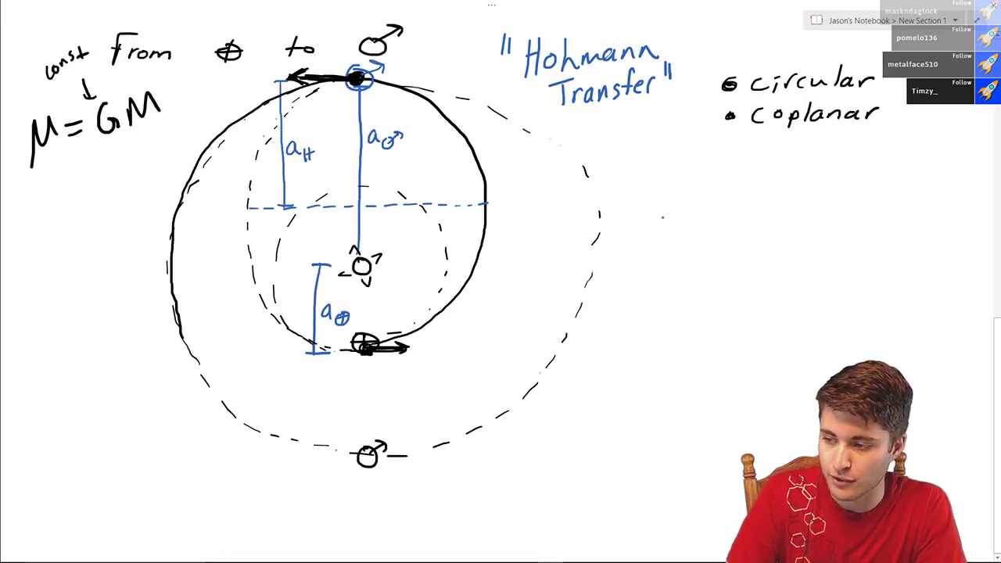
mouse_move(654, 190)
mouse_down()
mouse_move(667, 188)
mouse_move(668, 225)
mouse_move(698, 195)
mouse_up()
mouse_move(688, 202)
mouse_down()
mouse_move(763, 154)
mouse_move(779, 166)
mouse_move(736, 192)
mouse_move(742, 169)
mouse_move(753, 183)
mouse_move(761, 174)
mouse_move(772, 186)
mouse_move(755, 218)
mouse_move(766, 210)
mouse_up()
click(762, 178)
click(764, 212)
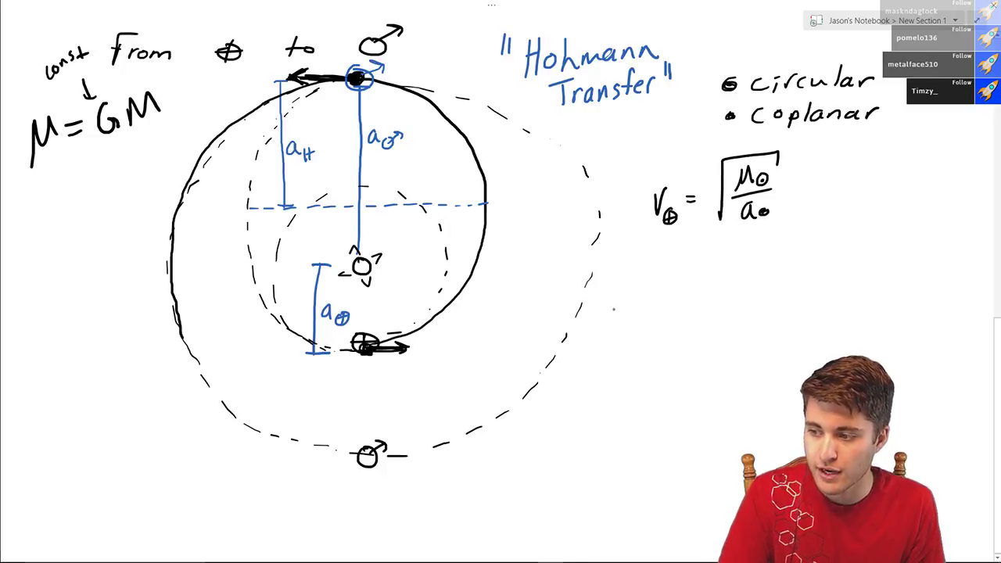
mouse_move(655, 261)
mouse_down()
mouse_move(676, 277)
mouse_move(715, 244)
mouse_move(805, 239)
mouse_up()
mouse_move(746, 245)
mouse_down()
mouse_move(788, 263)
mouse_move(749, 291)
mouse_move(772, 292)
mouse_move(781, 278)
mouse_up()
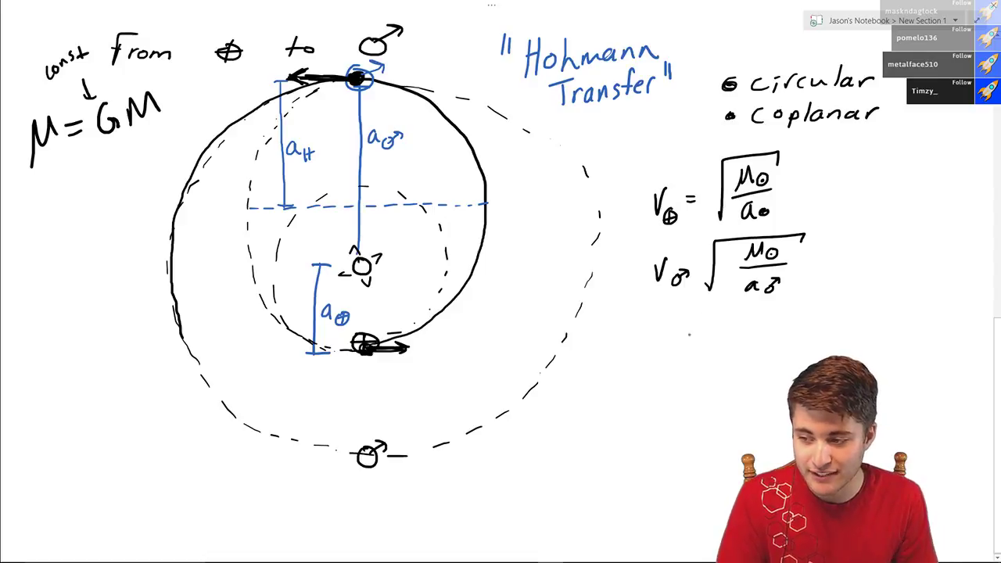
- Write "vis-viva: ε = v²/2 − μ/r = μ/2a" below the velocity formulas and draw a bracket under the equation
mouse_move(596, 338)
mouse_down()
mouse_move(630, 336)
mouse_move(625, 351)
mouse_move(683, 333)
mouse_move(698, 340)
mouse_up()
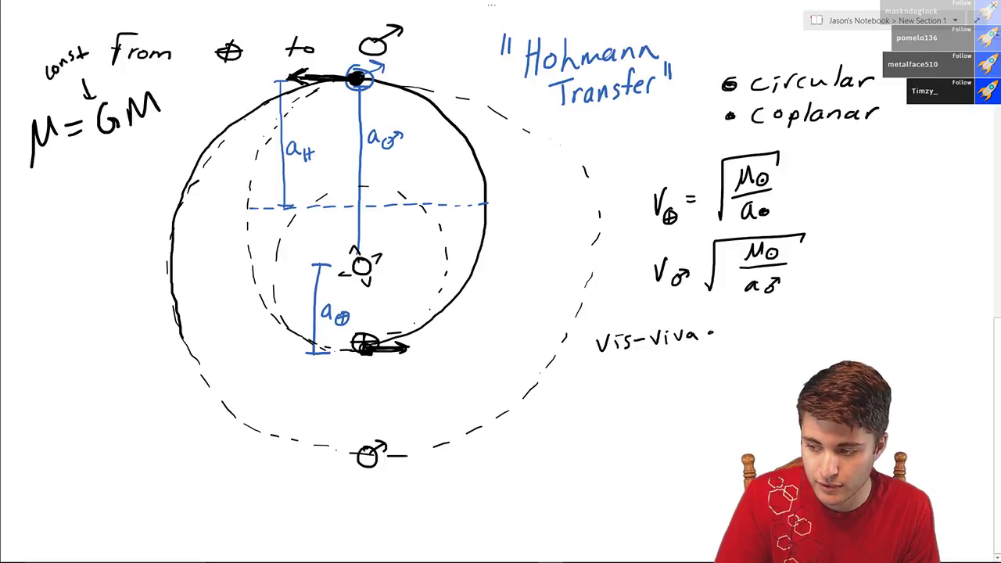
mouse_move(764, 319)
mouse_down()
mouse_move(749, 352)
mouse_move(799, 316)
mouse_move(855, 301)
mouse_move(863, 321)
mouse_up()
mouse_move(854, 333)
mouse_down()
mouse_move(854, 344)
mouse_move(924, 289)
mouse_move(930, 316)
mouse_move(915, 344)
mouse_move(939, 343)
mouse_up()
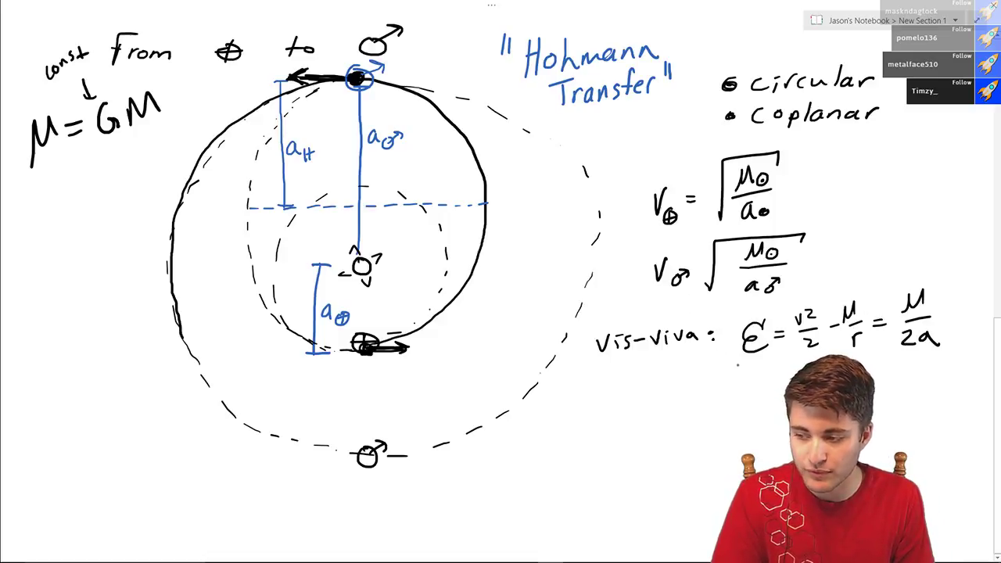
mouse_move(732, 361)
mouse_down()
mouse_move(860, 375)
mouse_move(957, 360)
mouse_move(960, 348)
mouse_up()
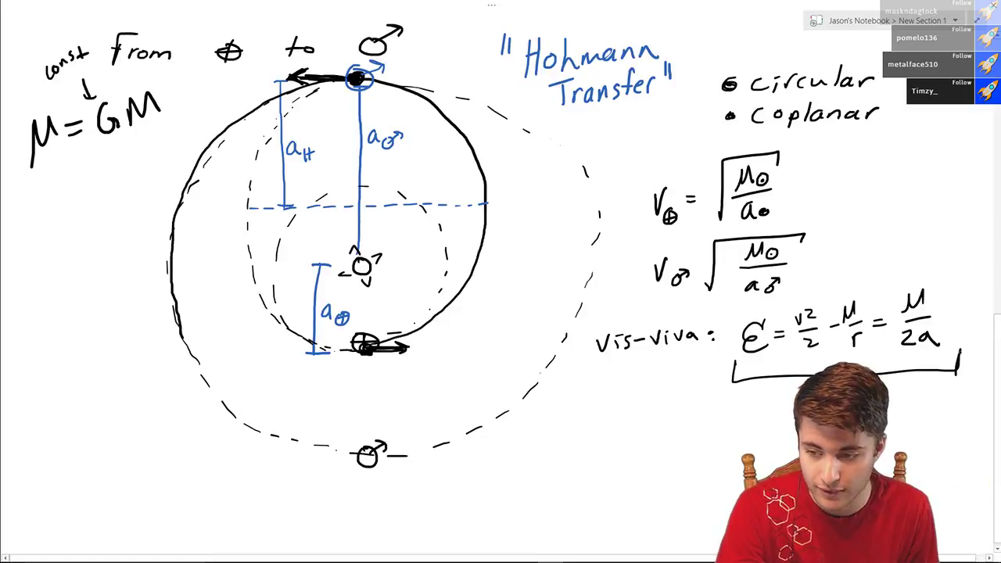
- Draw a short and a longer velocity arrow below Earth in the transfer diagram and label their difference |ΔV|
scroll(500, 281, down, 5)
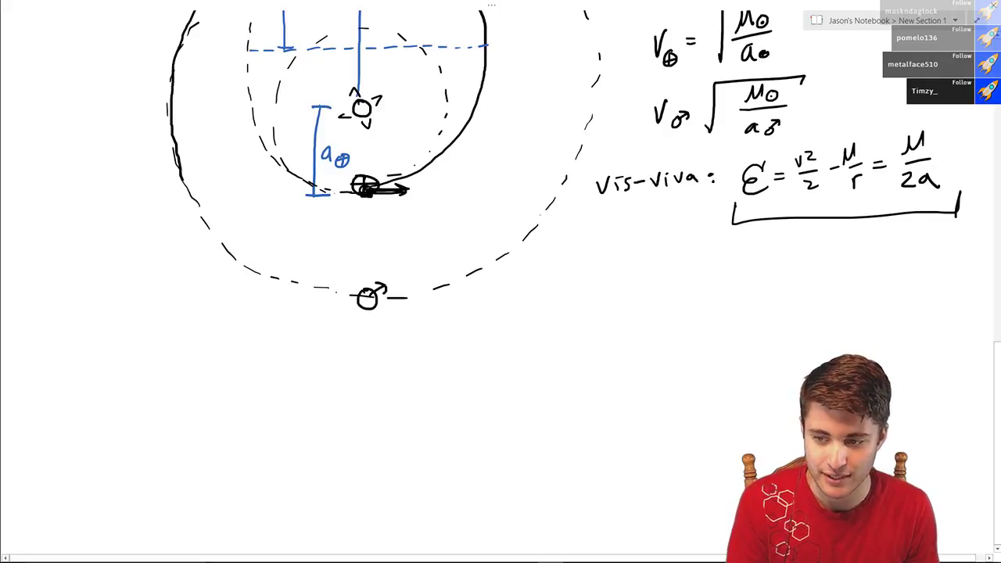
mouse_move(364, 211)
mouse_down()
mouse_move(359, 219)
mouse_move(398, 209)
mouse_up()
key(ctrl+z)
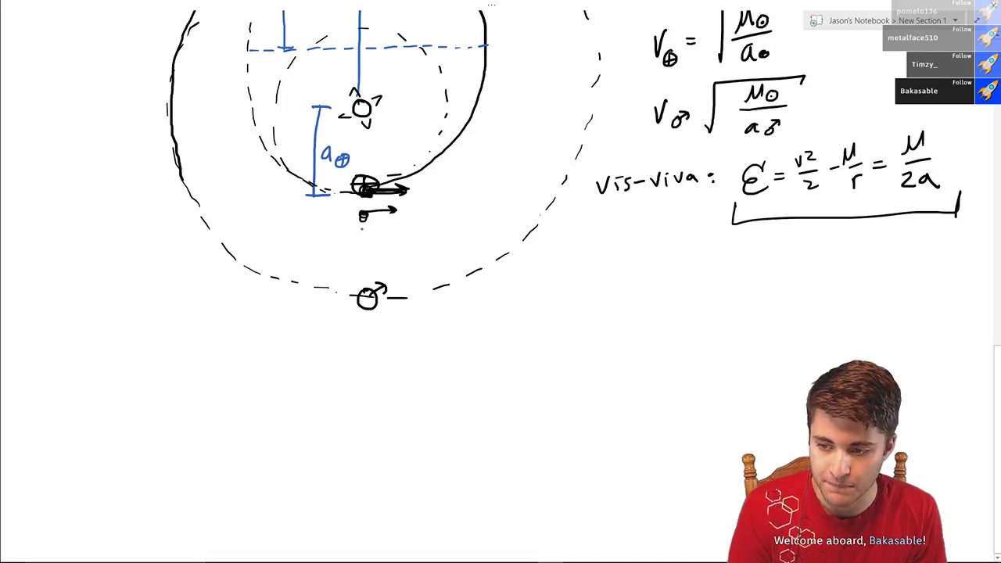
mouse_move(360, 226)
mouse_down()
mouse_move(441, 226)
mouse_move(430, 233)
mouse_up()
scroll(503, 235, up, 3)
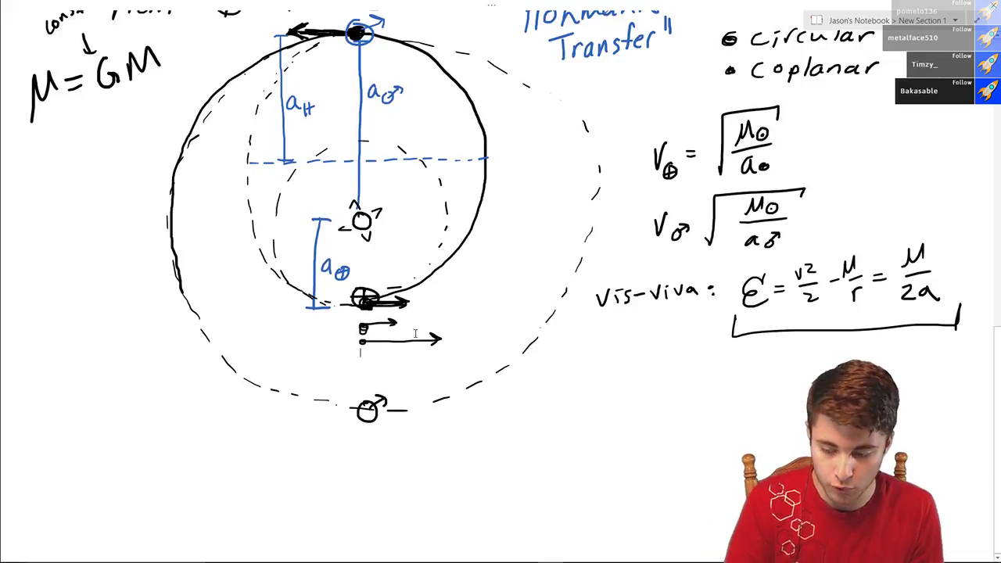
mouse_move(402, 311)
mouse_down()
mouse_move(402, 330)
mouse_move(431, 332)
mouse_up()
mouse_move(411, 314)
mouse_down()
mouse_move(407, 325)
mouse_move(425, 315)
mouse_up()
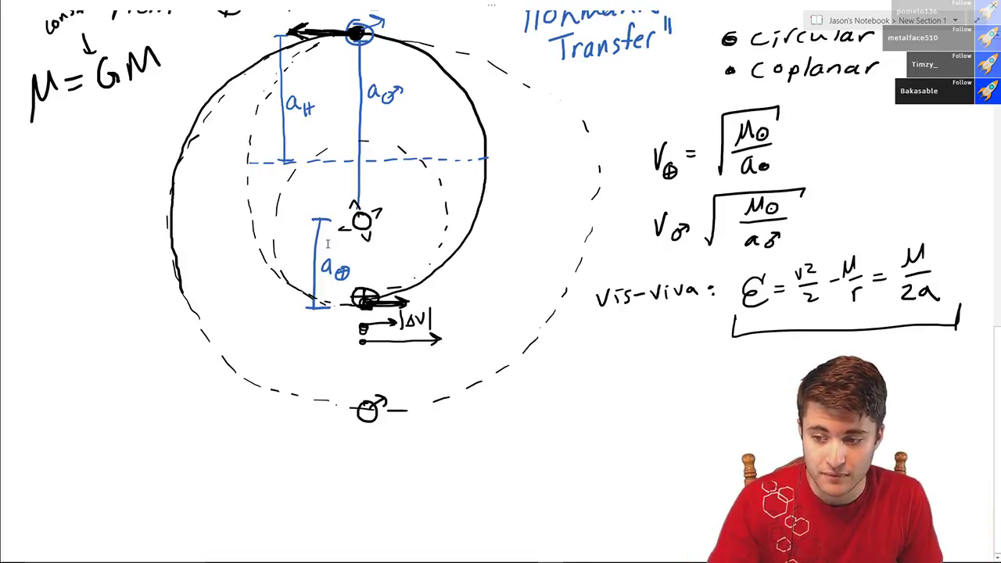
scroll(328, 244, up, 3)
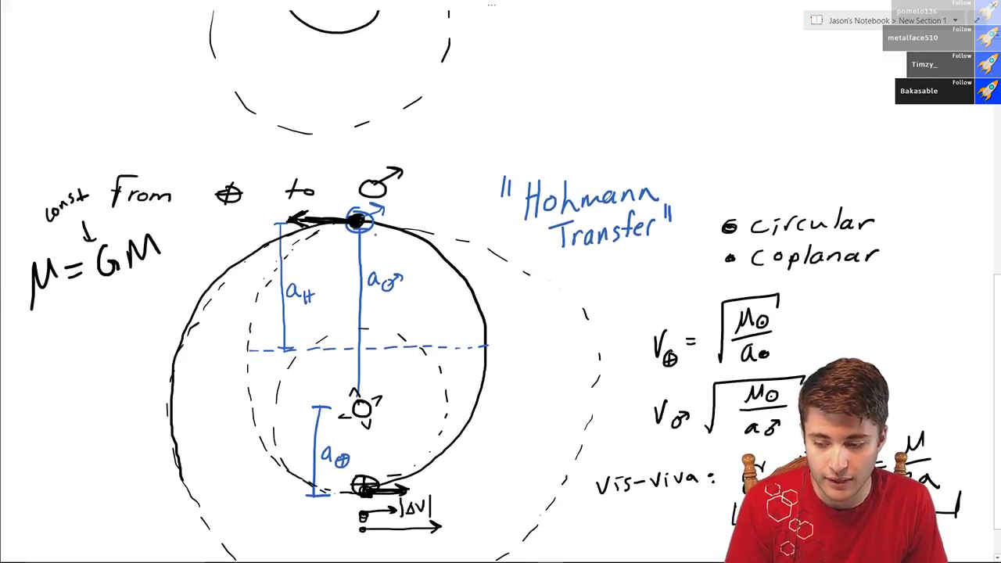
scroll(377, 235, down, 1)
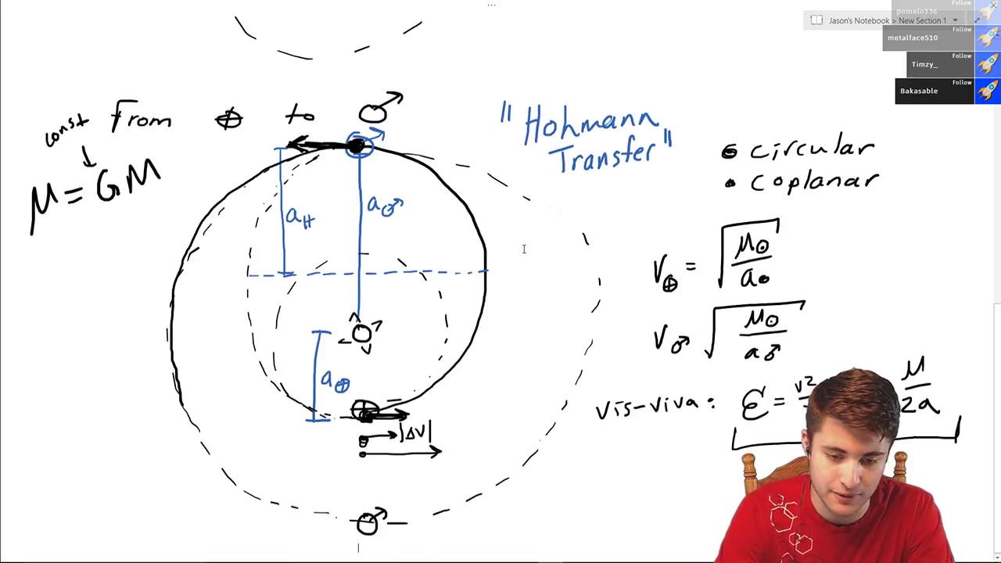
scroll(523, 249, down, 3)
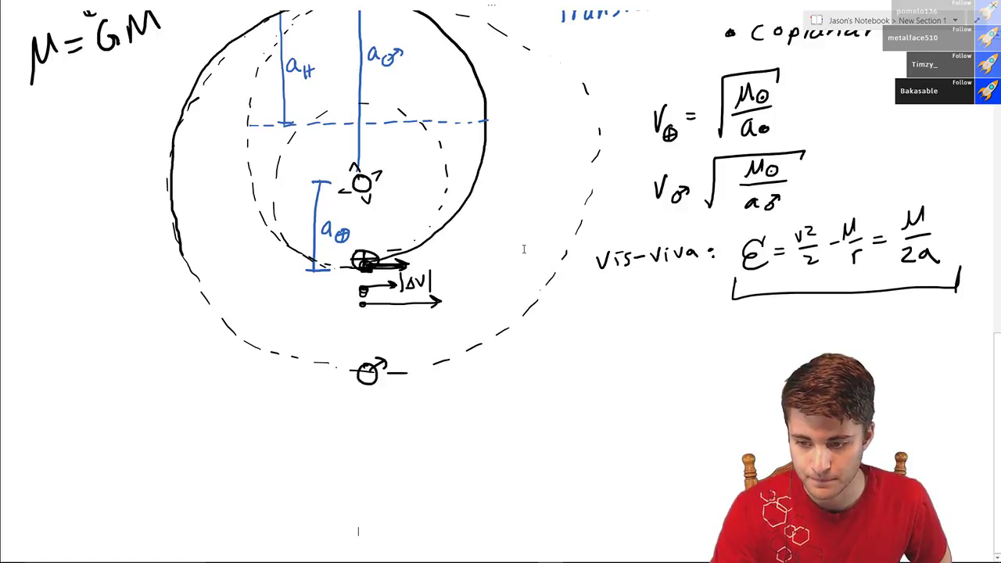
scroll(524, 248, down, 1)
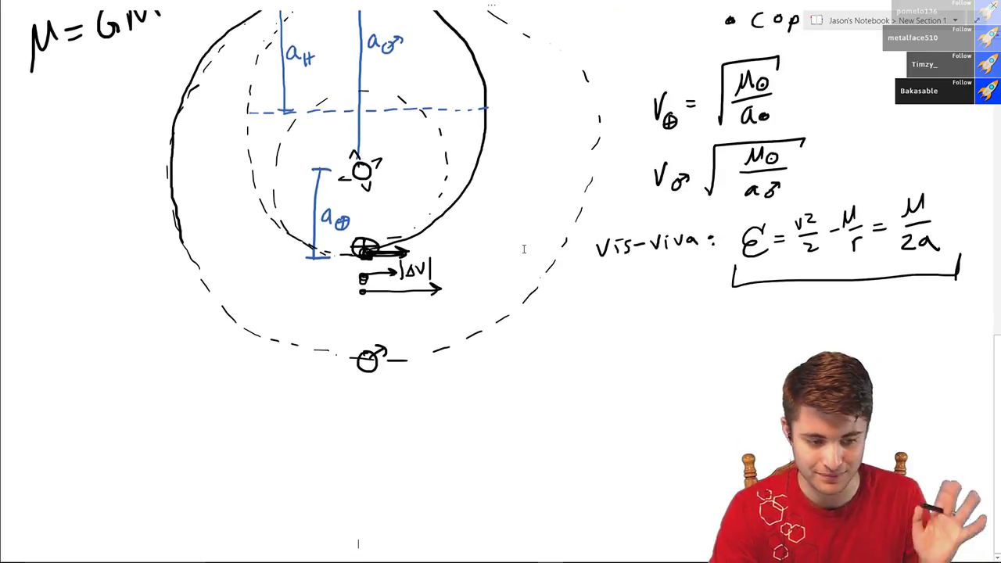
scroll(523, 249, down, 1)
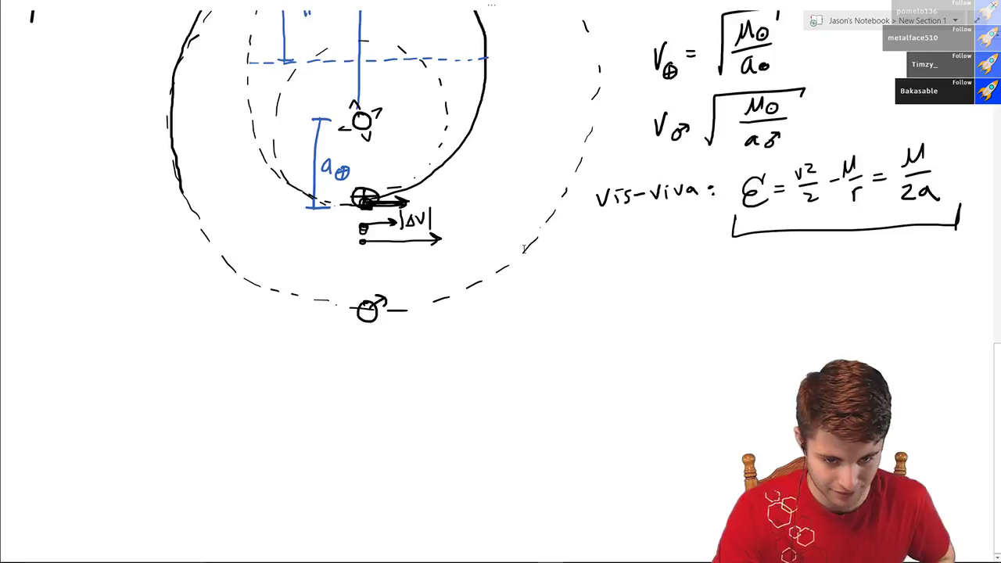
scroll(524, 248, down, 2)
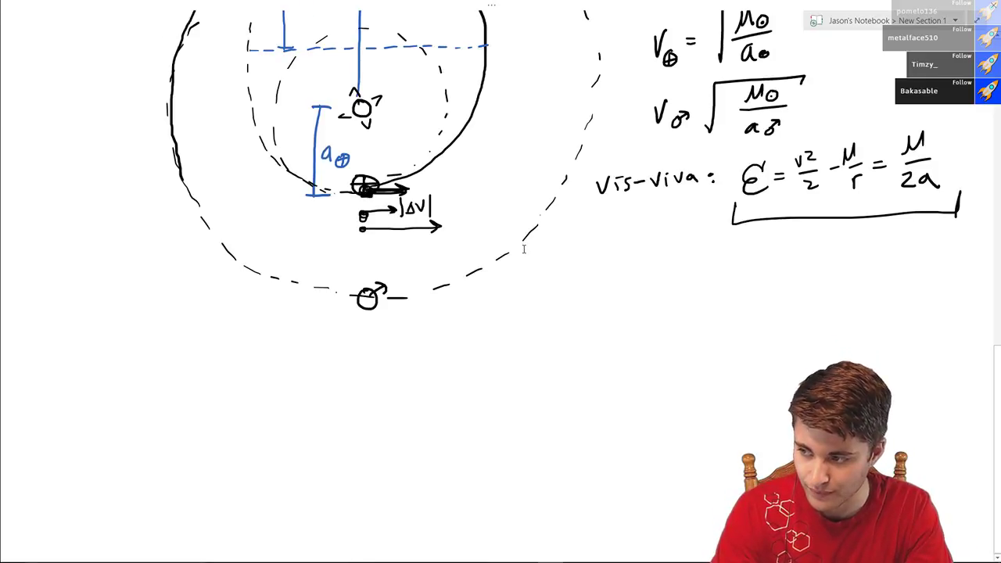
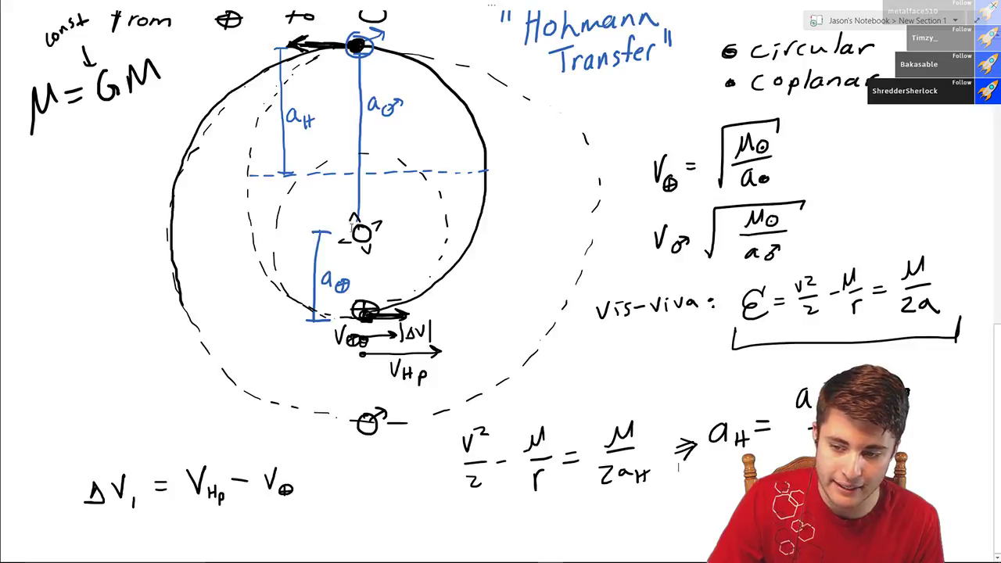
- In the lower vis-viva equation, add the subscript Hp to v² and change the denominator r to a⊕
scroll(404, 254, up, 2)
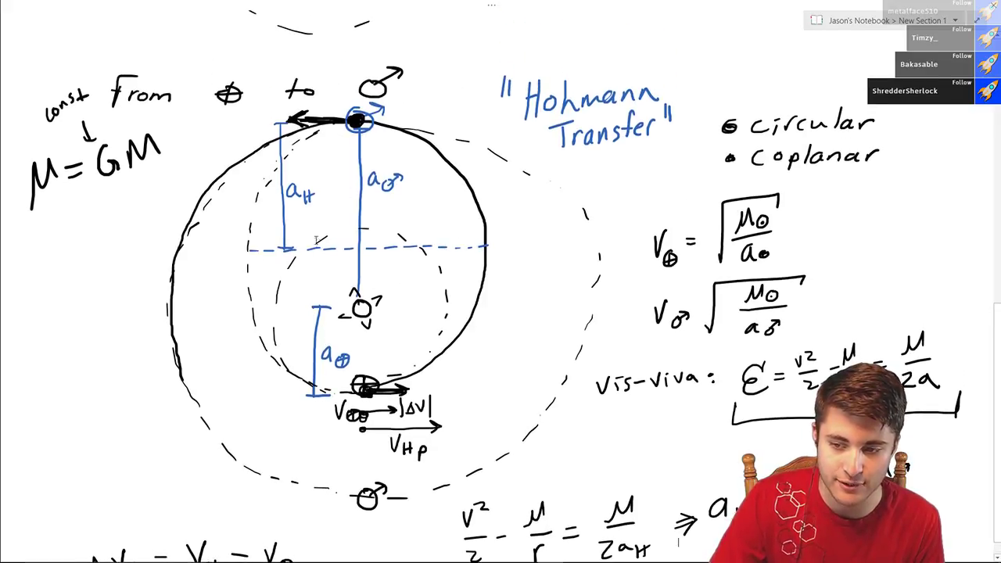
scroll(351, 176, down, 1)
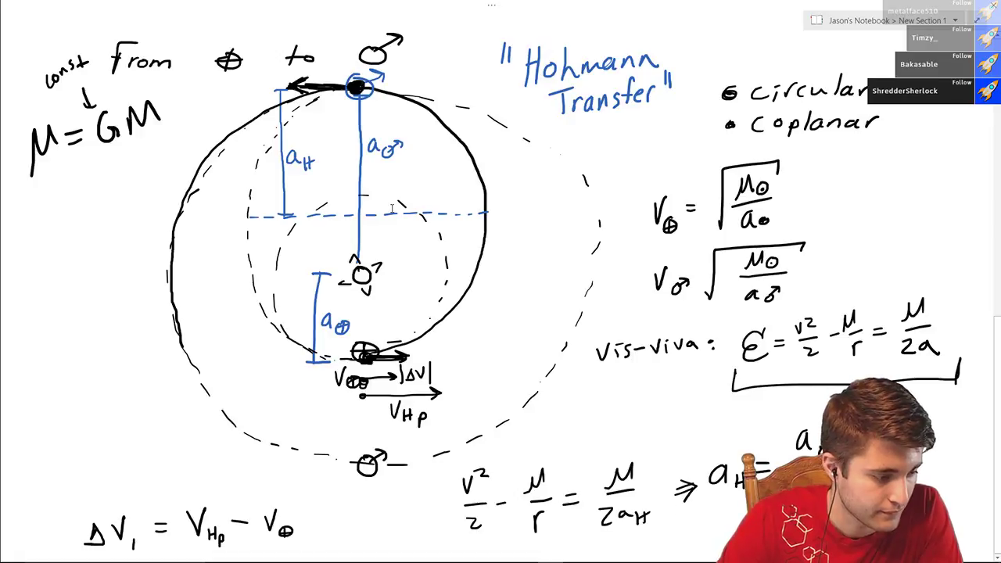
scroll(391, 208, down, 5)
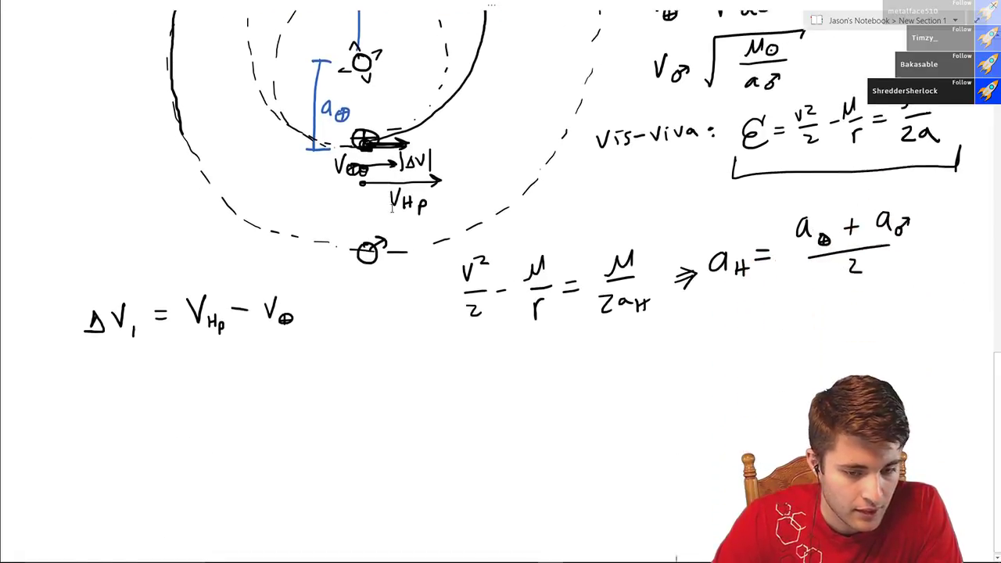
scroll(391, 208, down, 3)
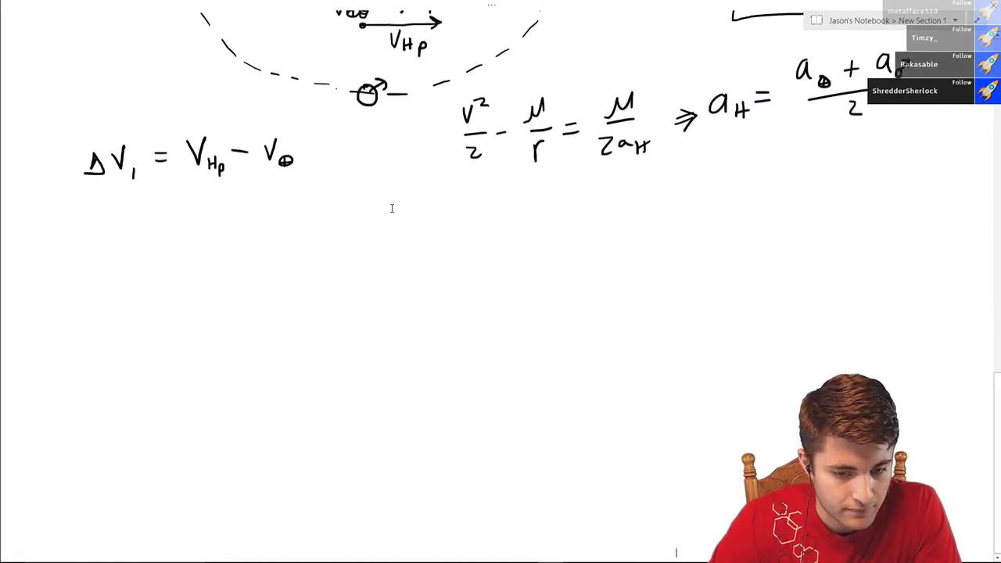
scroll(391, 208, down, 1)
scroll(391, 208, down, 1)
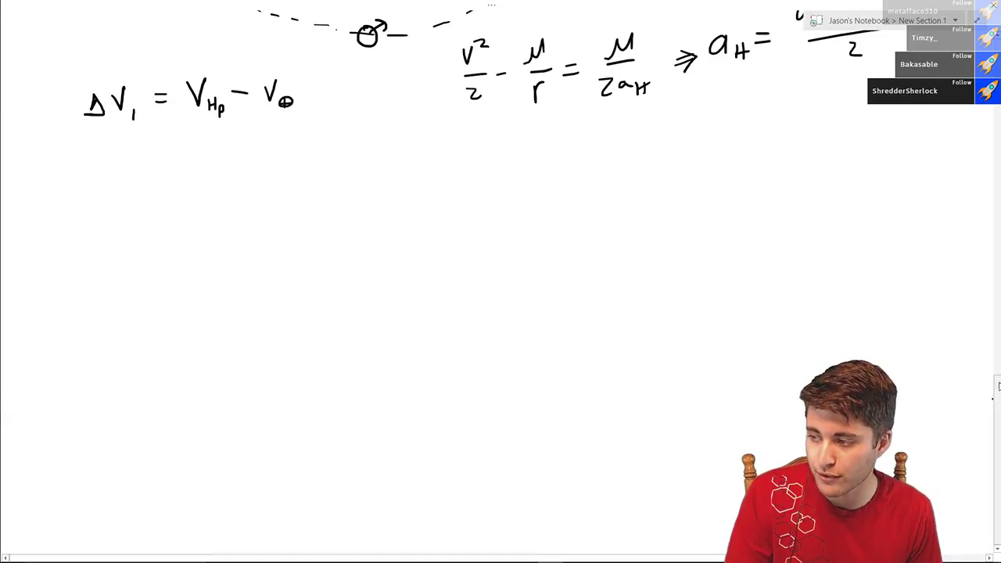
drag(998, 393, 998, 380)
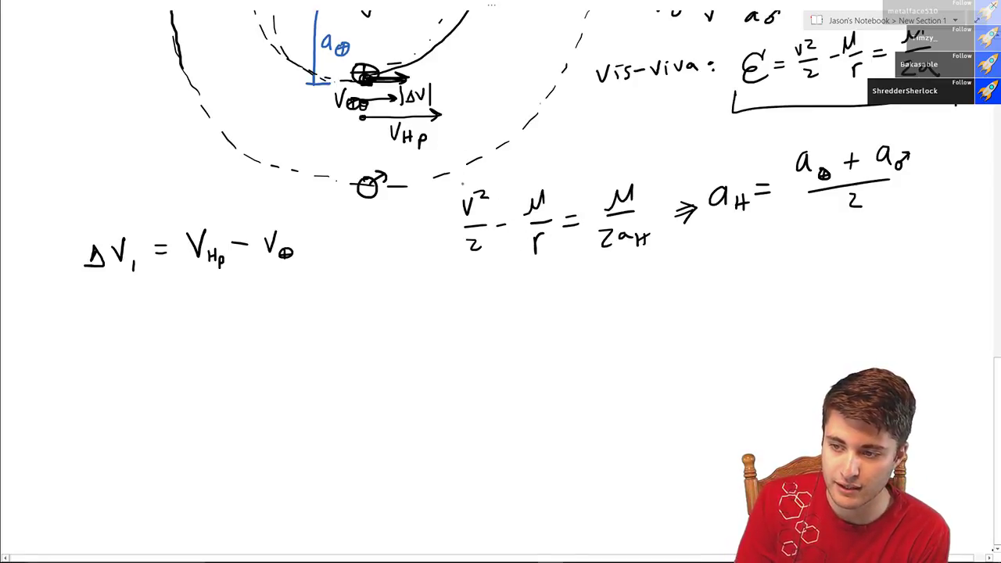
mouse_move(475, 206)
mouse_down()
mouse_move(478, 221)
mouse_move(493, 216)
mouse_up()
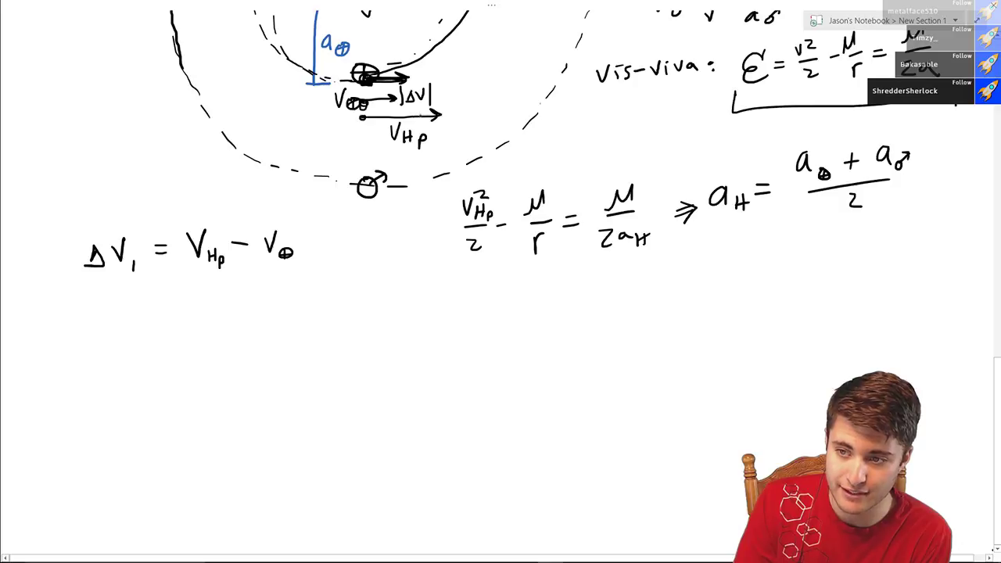
mouse_move(539, 236)
mouse_down()
mouse_move(535, 252)
mouse_move(561, 251)
mouse_up()
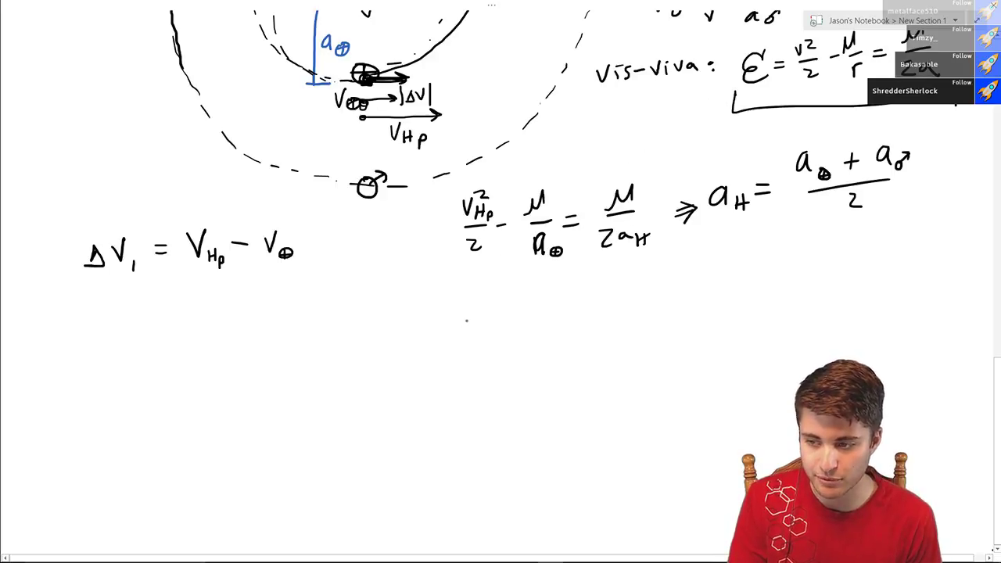
- Write V_Hp = √((μ/2a_H + μ/a⊕)(2)) below the vis-viva equation
mouse_move(428, 306)
mouse_down()
mouse_move(444, 303)
mouse_move(447, 332)
mouse_up()
mouse_move(454, 319)
mouse_down()
mouse_move(454, 330)
mouse_move(472, 335)
mouse_move(495, 314)
mouse_up()
drag(485, 321, 498, 321)
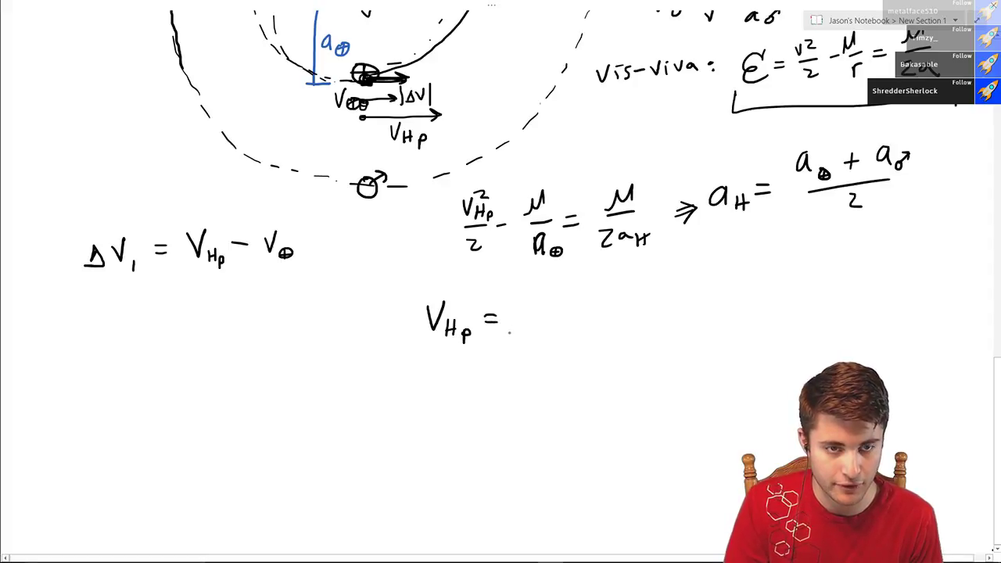
mouse_move(527, 347)
mouse_down()
mouse_move(643, 290)
mouse_move(789, 288)
mouse_up()
mouse_move(552, 325)
mouse_down()
mouse_move(580, 307)
mouse_move(596, 321)
mouse_move(552, 352)
mouse_move(596, 351)
mouse_up()
mouse_move(629, 320)
mouse_down()
mouse_move(630, 335)
mouse_move(701, 307)
mouse_move(713, 329)
mouse_move(686, 351)
mouse_move(698, 353)
mouse_up()
drag(694, 346, 702, 346)
drag(548, 306, 542, 358)
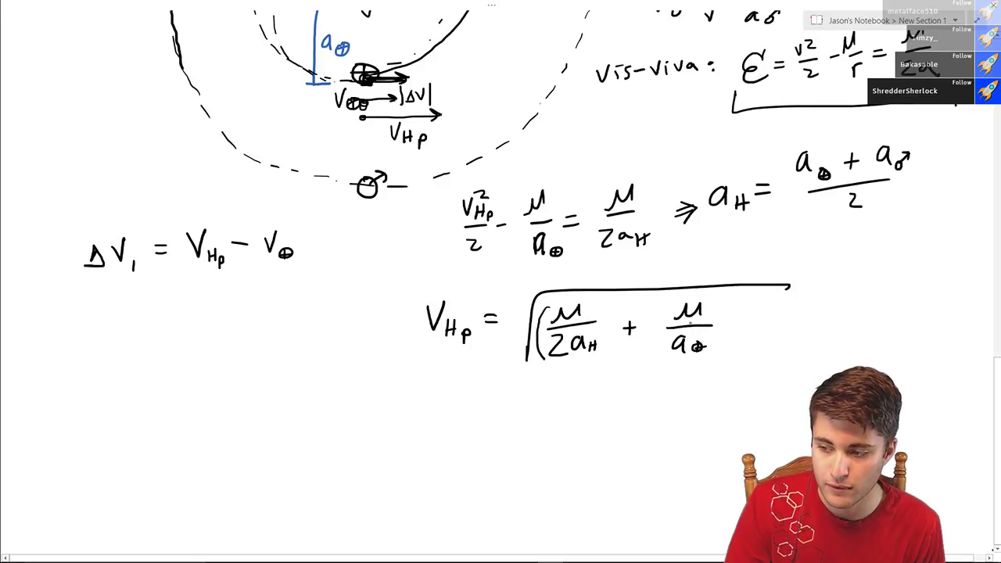
drag(718, 295, 727, 354)
mouse_move(752, 299)
mouse_down()
mouse_move(748, 352)
mouse_move(753, 337)
mouse_move(781, 347)
mouse_up()
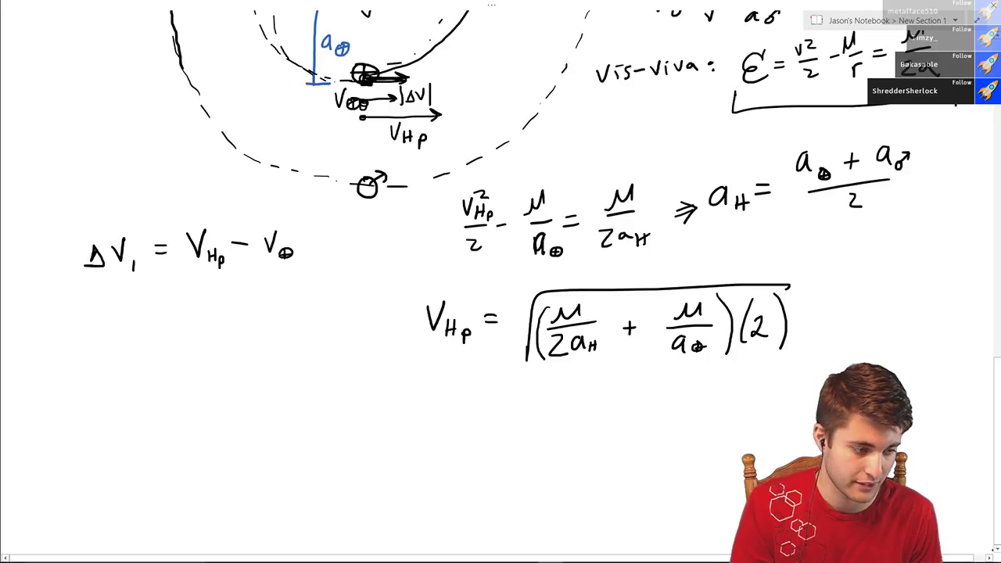
scroll(206, 248, down, 3)
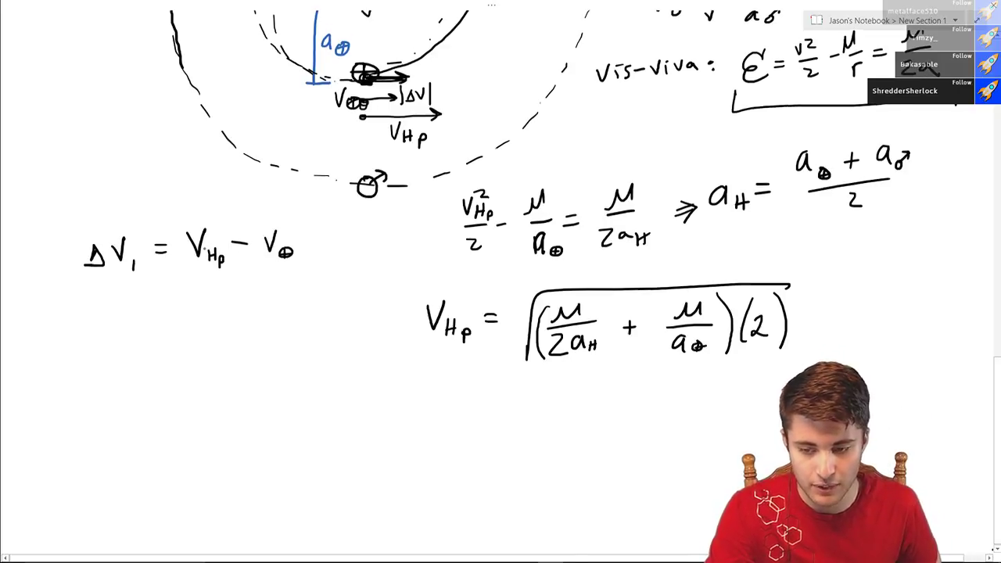
scroll(205, 248, down, 1)
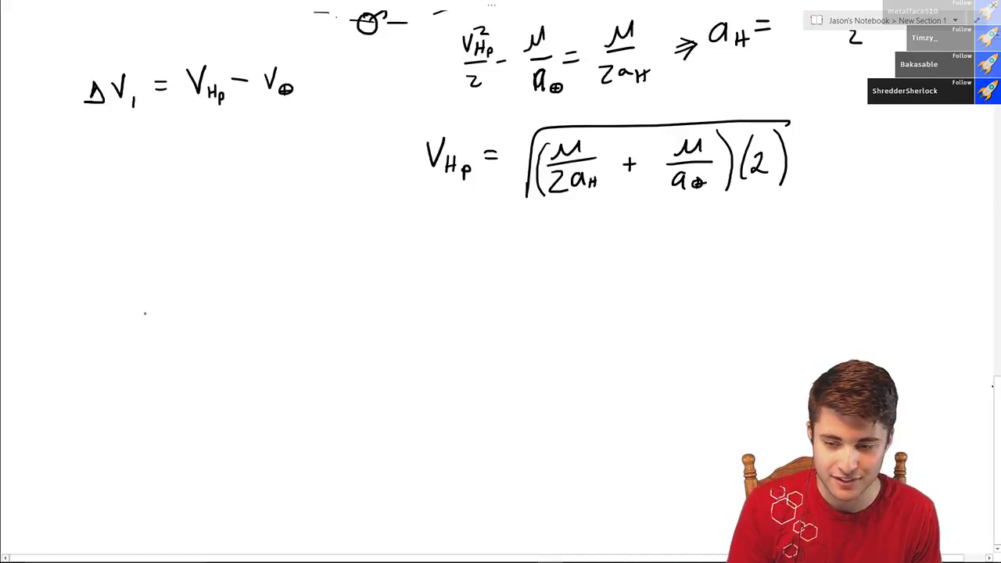
- Write ΔV₁ = √(2(μ/(a⊕ + a♂) + μ/a⊕)) − √(μ/a⊕) below the V_Hp equation
mouse_move(147, 272)
mouse_down()
mouse_move(161, 283)
mouse_move(180, 252)
mouse_move(184, 286)
mouse_move(213, 261)
mouse_up()
mouse_move(202, 267)
mouse_down()
mouse_move(215, 268)
mouse_move(252, 229)
mouse_move(491, 243)
mouse_up()
mouse_move(259, 254)
mouse_down()
mouse_move(261, 285)
mouse_move(277, 286)
mouse_up()
mouse_move(301, 242)
mouse_down()
mouse_move(289, 260)
mouse_move(294, 291)
mouse_up()
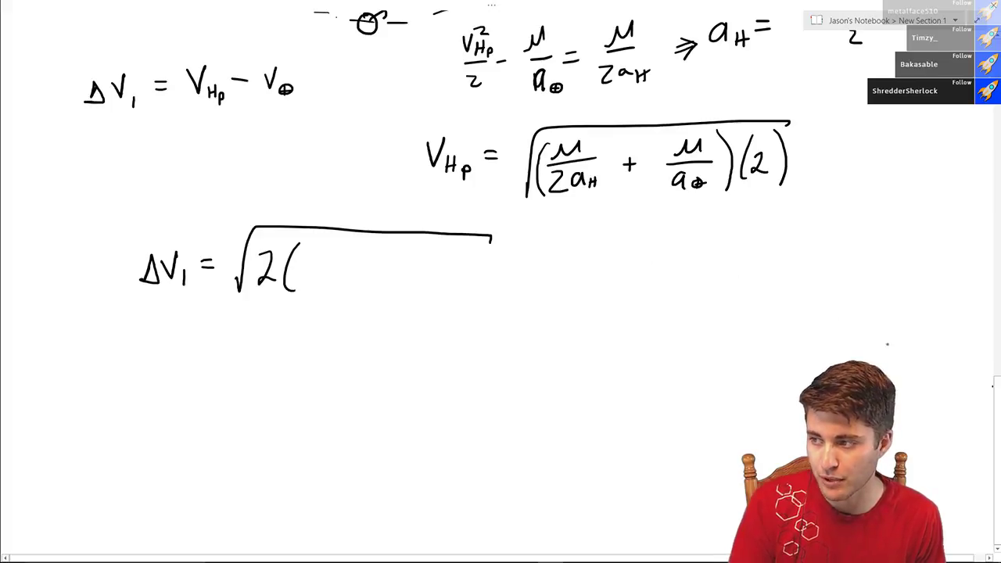
scroll(995, 379, up, 2)
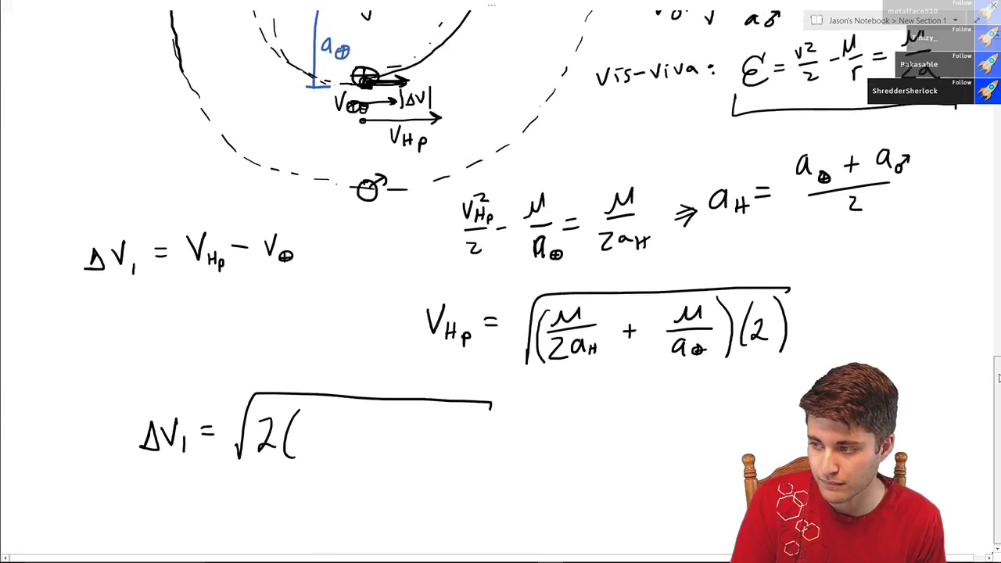
scroll(997, 379, down, 1)
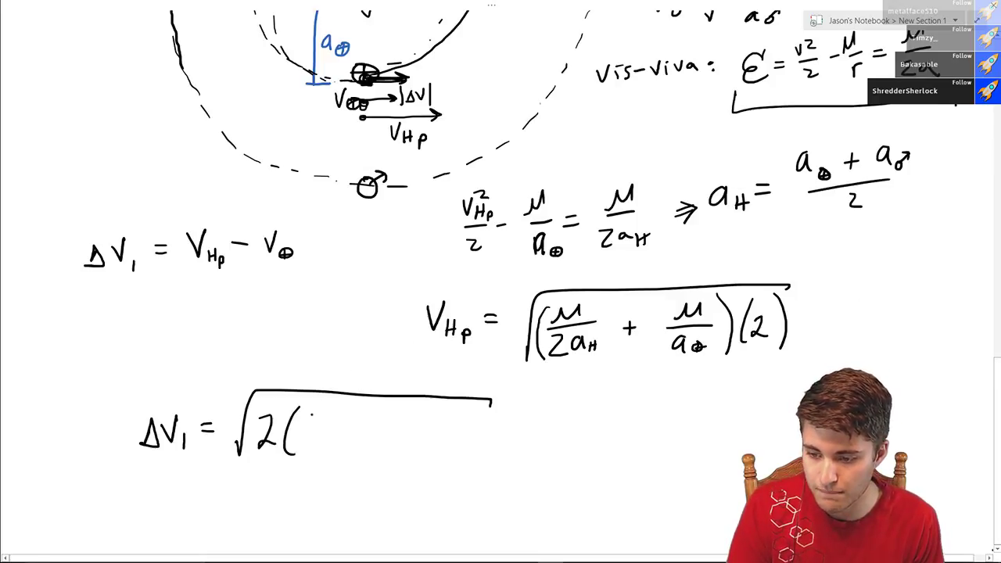
mouse_move(311, 415)
mouse_down()
mouse_move(334, 404)
mouse_move(362, 423)
mouse_move(295, 452)
mouse_move(344, 440)
mouse_move(360, 448)
mouse_up()
drag(370, 444, 420, 424)
mouse_move(448, 407)
mouse_down()
mouse_move(443, 421)
mouse_move(463, 405)
mouse_move(470, 426)
mouse_move(452, 450)
mouse_move(469, 445)
mouse_up()
drag(313, 423, 338, 423)
drag(474, 403, 478, 452)
mouse_move(512, 419)
mouse_down()
mouse_move(563, 394)
mouse_move(652, 399)
mouse_move(594, 416)
mouse_move(617, 401)
mouse_move(632, 421)
mouse_move(601, 443)
mouse_move(621, 434)
mouse_move(619, 446)
mouse_up()
drag(612, 440, 628, 439)
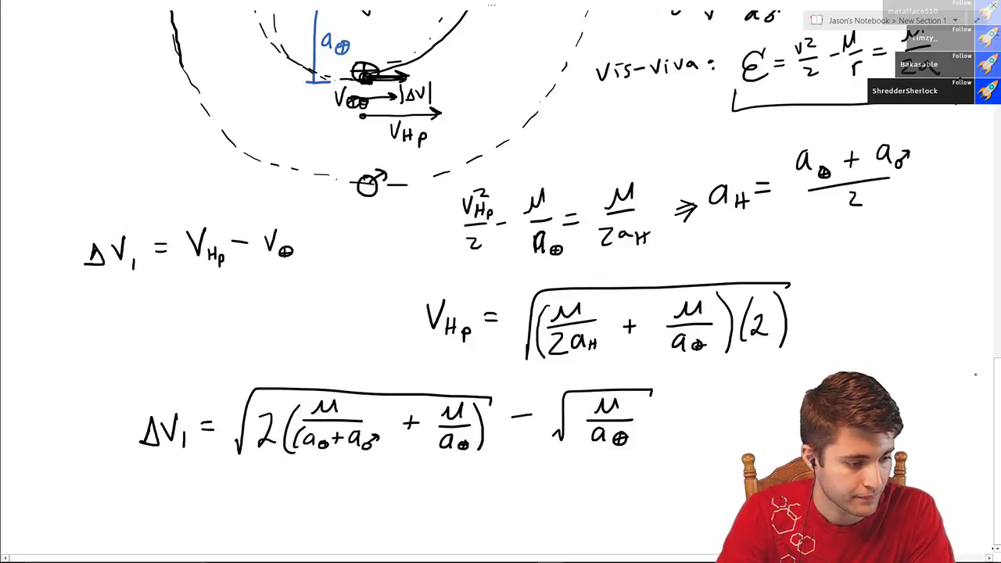
- Underline ΔV₁ in the expanded equation with a thick stroke
scroll(975, 374, down, 5)
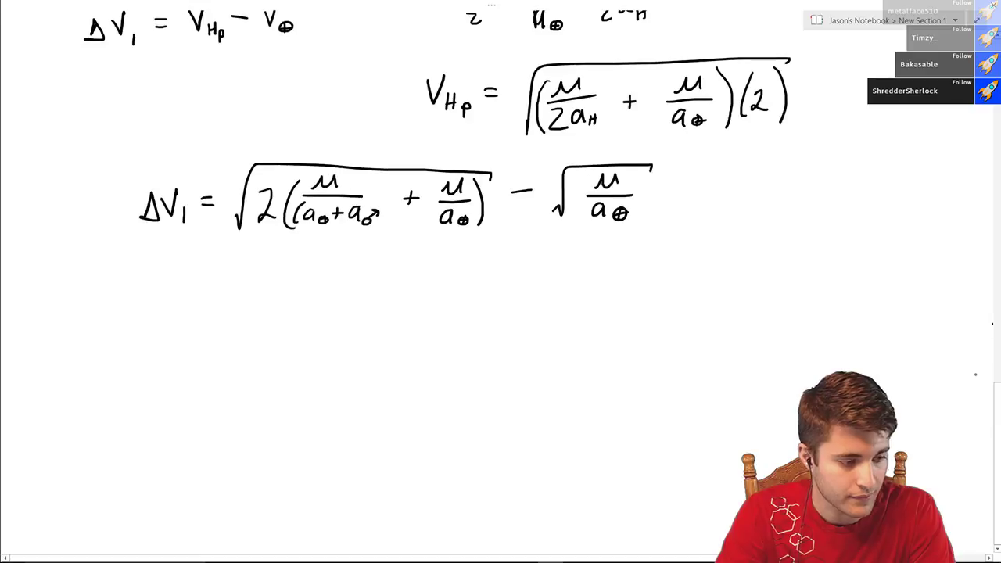
scroll(975, 375, down, 1)
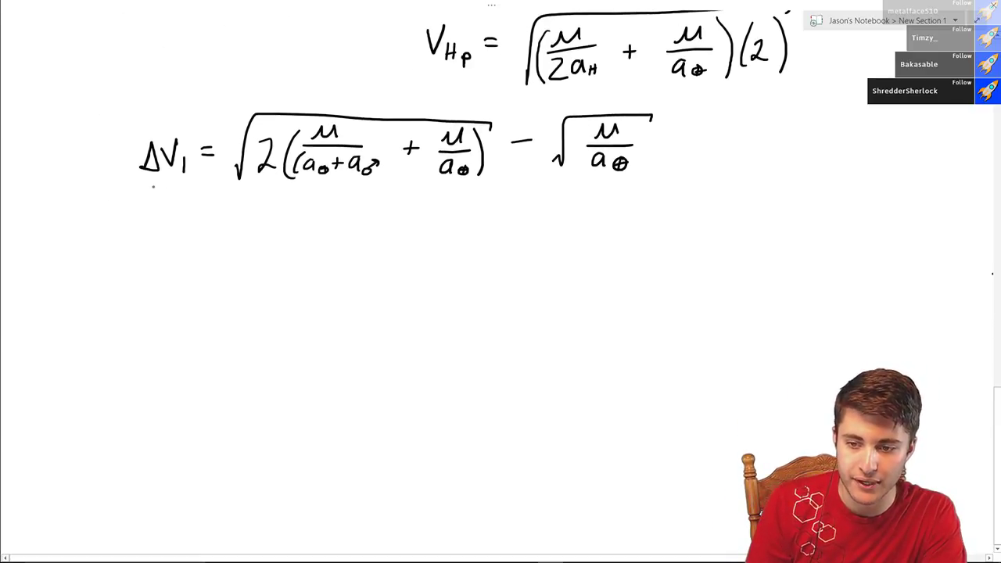
mouse_move(153, 186)
mouse_down()
mouse_move(197, 188)
mouse_move(131, 189)
mouse_move(183, 191)
mouse_up()
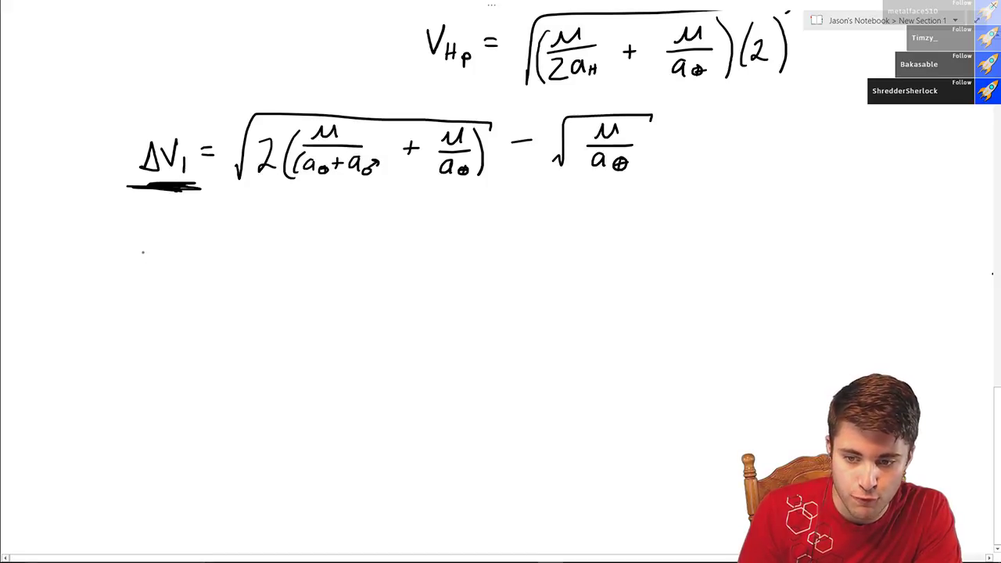
- Write ΔV₂ = √(μ/a♂) − √(2(μ/(a⊕ + a♂) + μ/a♂)) below the ΔV₁ equation and underline ΔV₂
mouse_move(150, 239)
mouse_down()
mouse_move(142, 259)
mouse_move(151, 238)
mouse_move(167, 261)
mouse_move(179, 239)
mouse_move(193, 274)
mouse_move(228, 243)
mouse_move(263, 271)
mouse_move(322, 212)
mouse_up()
mouse_move(285, 239)
mouse_down()
mouse_move(310, 222)
mouse_move(322, 239)
mouse_move(302, 274)
mouse_move(383, 243)
mouse_up()
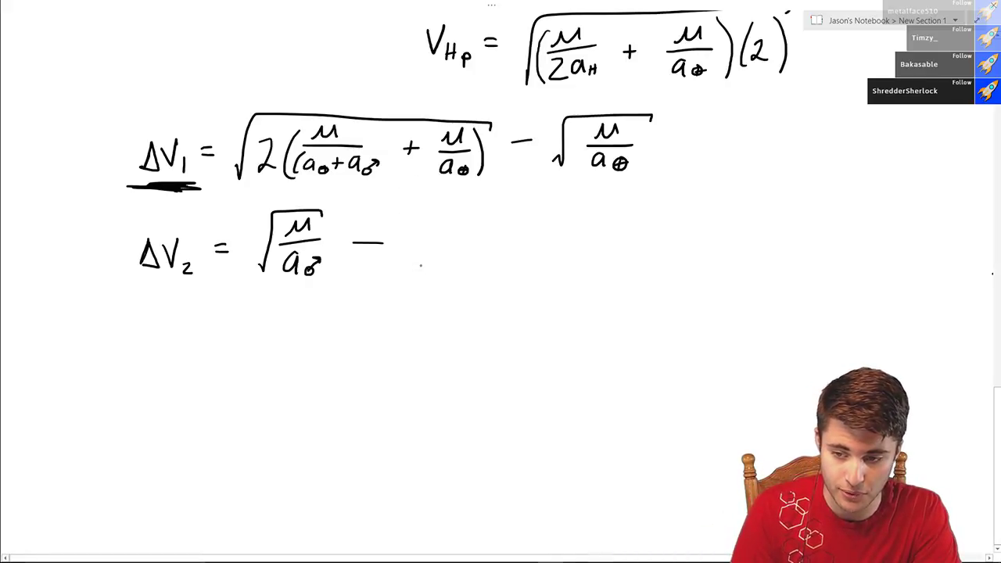
mouse_move(410, 266)
mouse_down()
mouse_move(421, 221)
mouse_move(648, 199)
mouse_move(684, 208)
mouse_up()
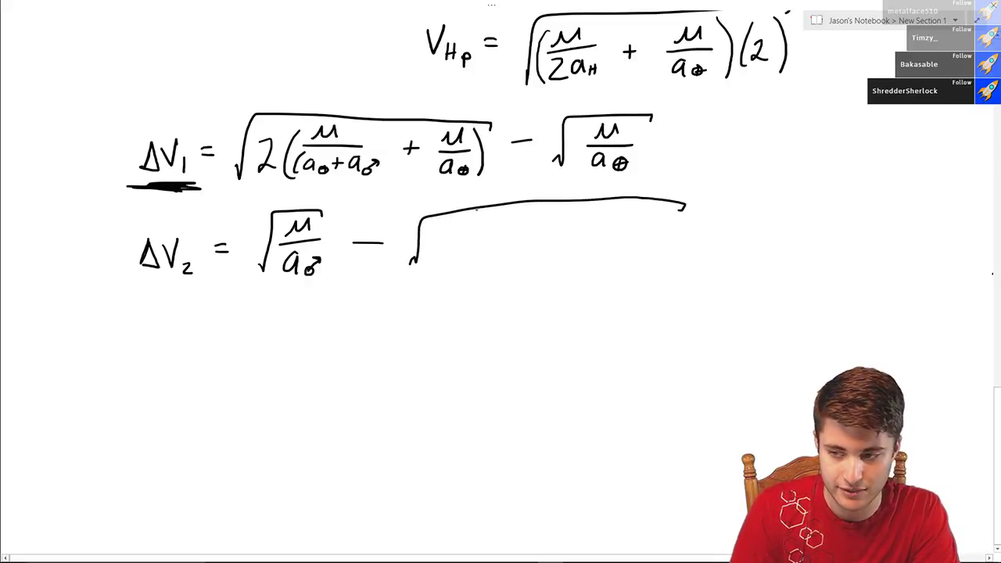
drag(434, 230, 455, 252)
drag(477, 216, 469, 266)
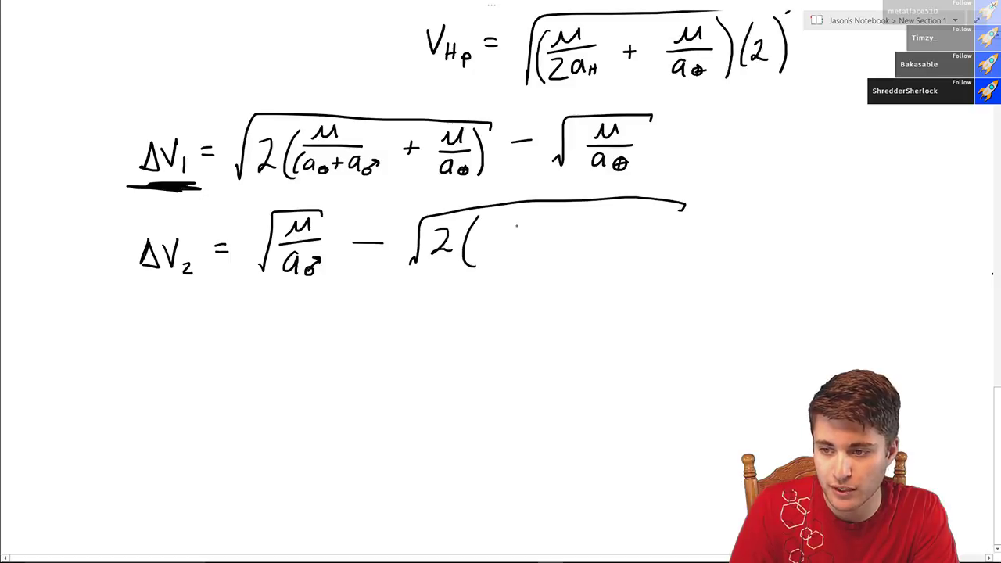
mouse_move(501, 227)
mouse_down()
mouse_move(532, 213)
mouse_move(556, 228)
mouse_up()
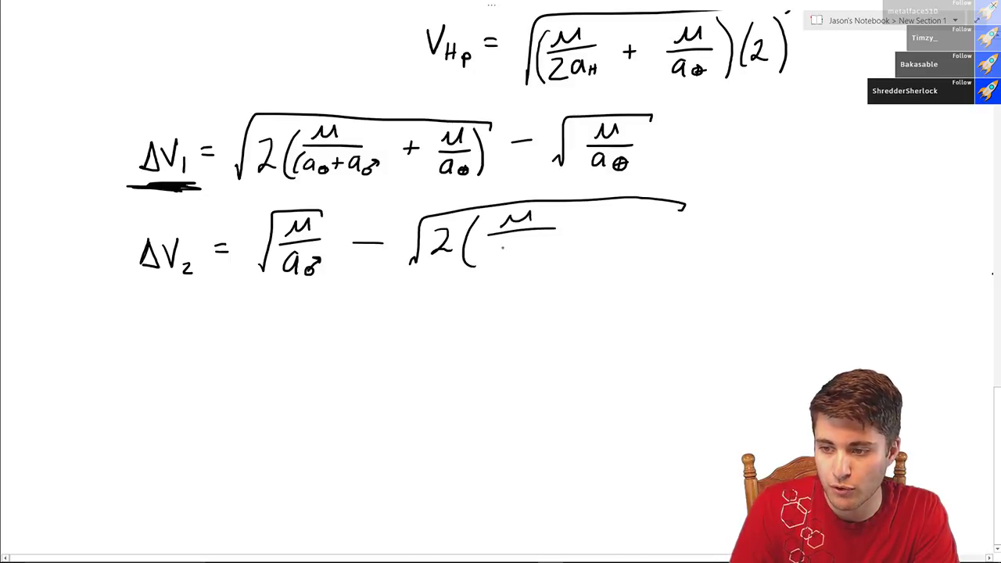
mouse_move(504, 249)
mouse_down()
mouse_move(505, 265)
mouse_move(546, 266)
mouse_move(559, 250)
mouse_up()
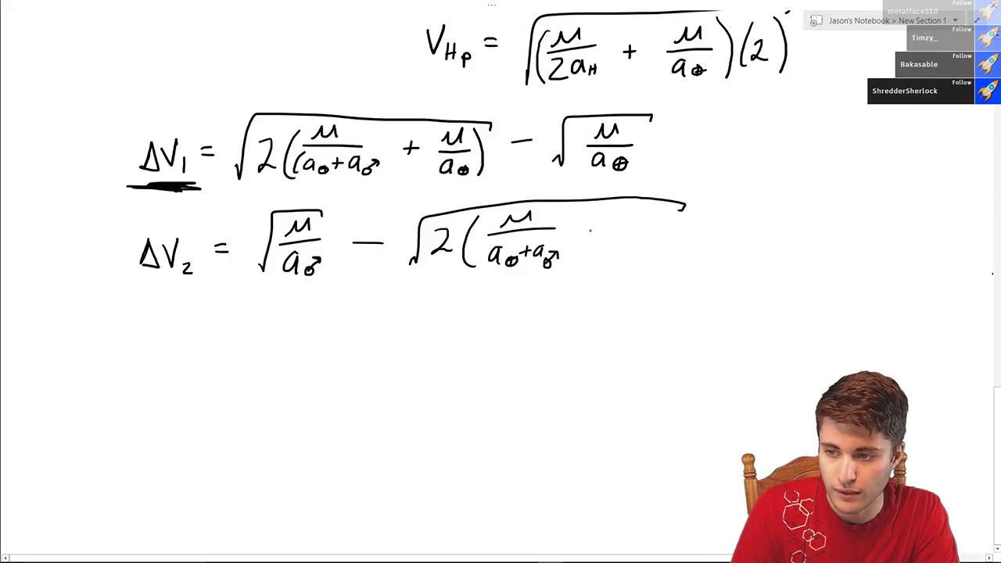
drag(592, 223, 596, 238)
mouse_move(586, 231)
mouse_down()
mouse_move(652, 214)
mouse_move(656, 228)
mouse_up()
mouse_move(626, 238)
mouse_down()
mouse_move(662, 233)
mouse_move(641, 263)
mouse_move(662, 255)
mouse_up()
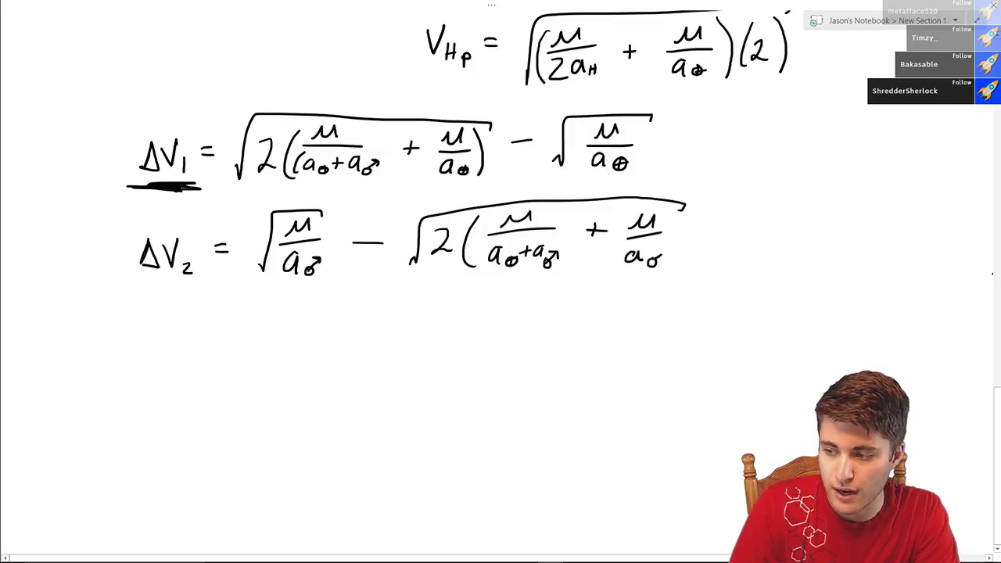
drag(667, 205, 677, 260)
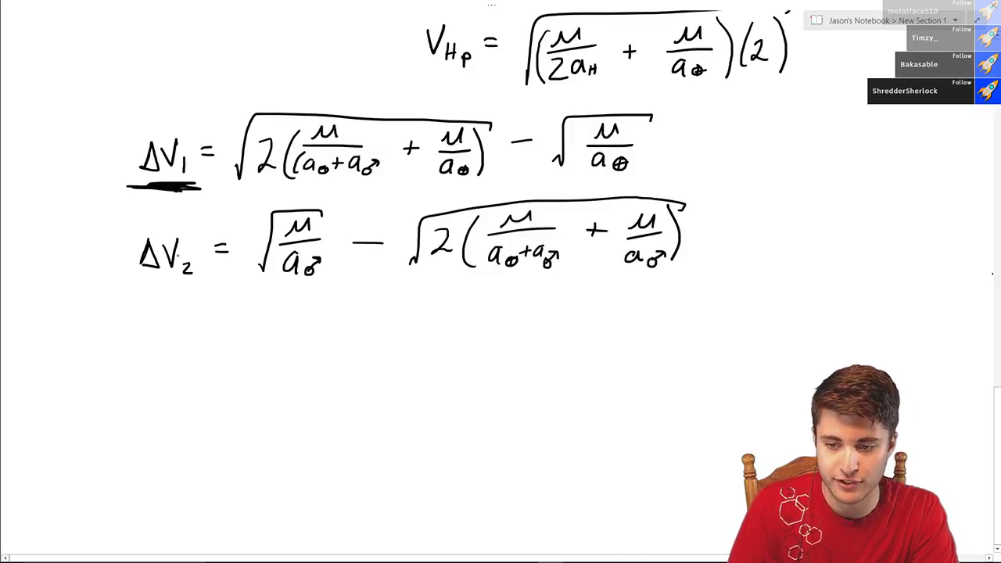
drag(135, 291, 207, 287)
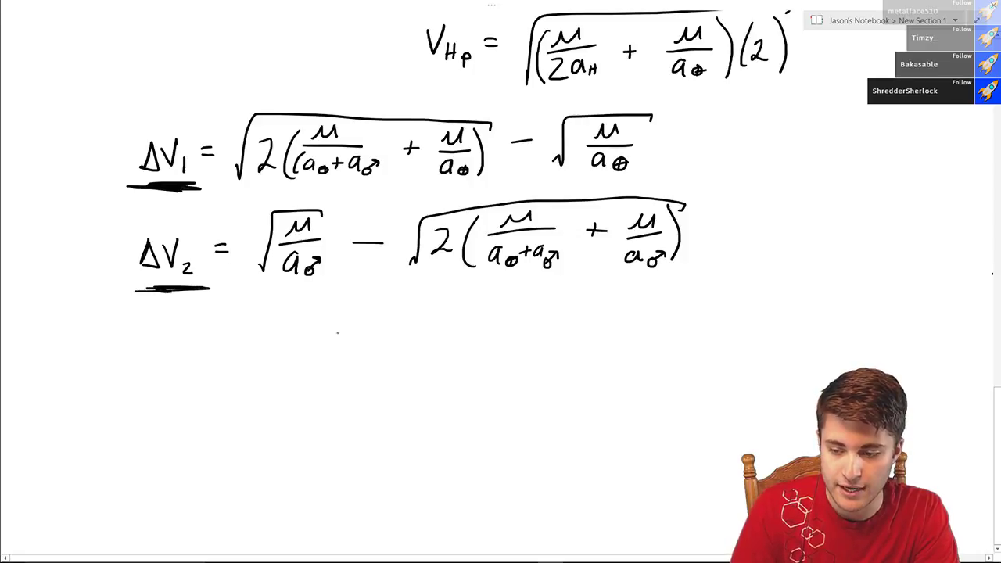
- Write |ΔV| = |ΔV₁| + ΔV₂| below the ΔV₂ equation and draw a bracket under it
drag(337, 325, 399, 333)
drag(436, 297, 425, 352)
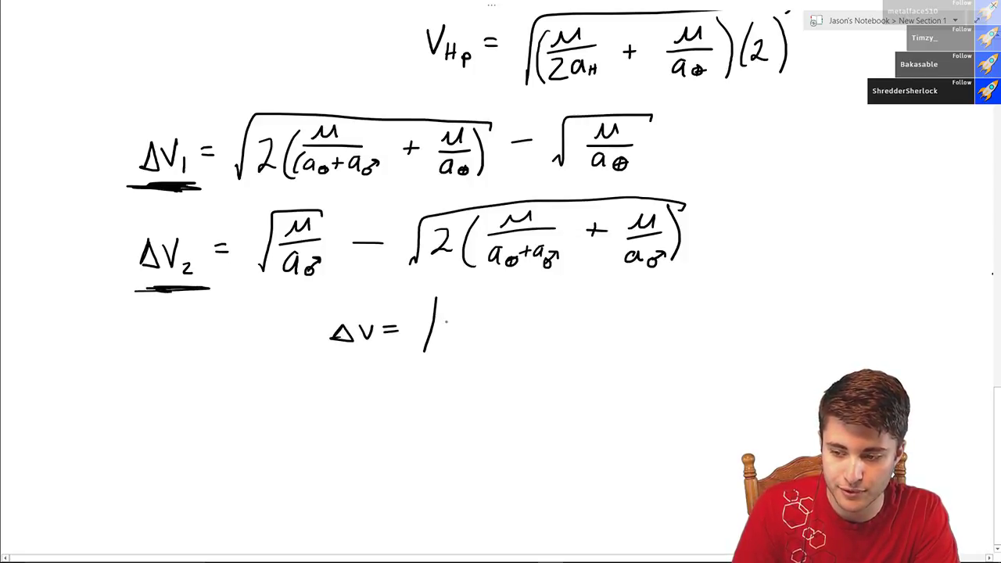
mouse_move(448, 318)
mouse_down()
mouse_move(449, 341)
mouse_move(480, 319)
mouse_move(482, 342)
mouse_up()
mouse_move(494, 294)
mouse_down()
mouse_move(493, 351)
mouse_move(543, 329)
mouse_move(574, 333)
mouse_move(595, 317)
mouse_move(600, 329)
mouse_up()
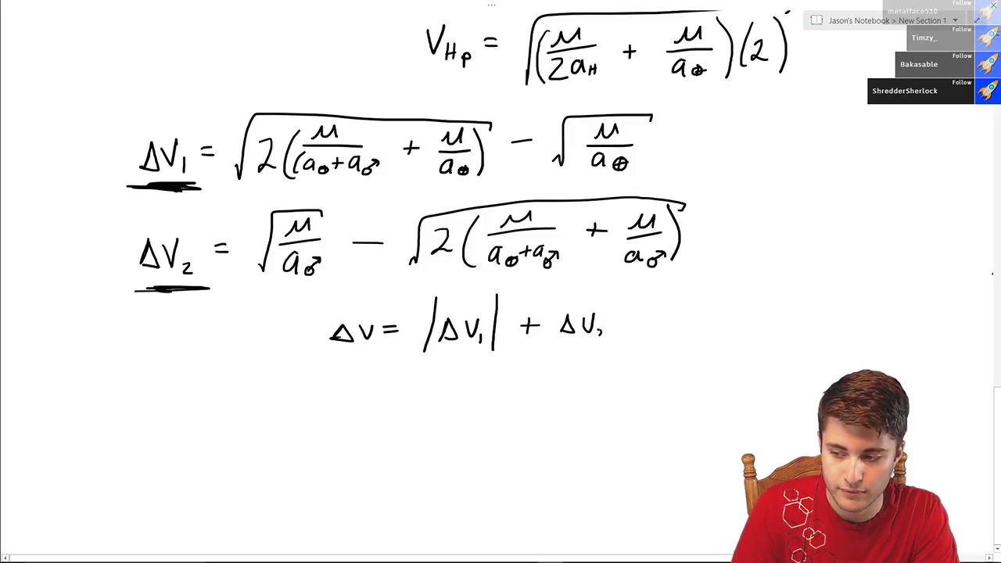
drag(630, 293, 631, 349)
drag(324, 312, 324, 369)
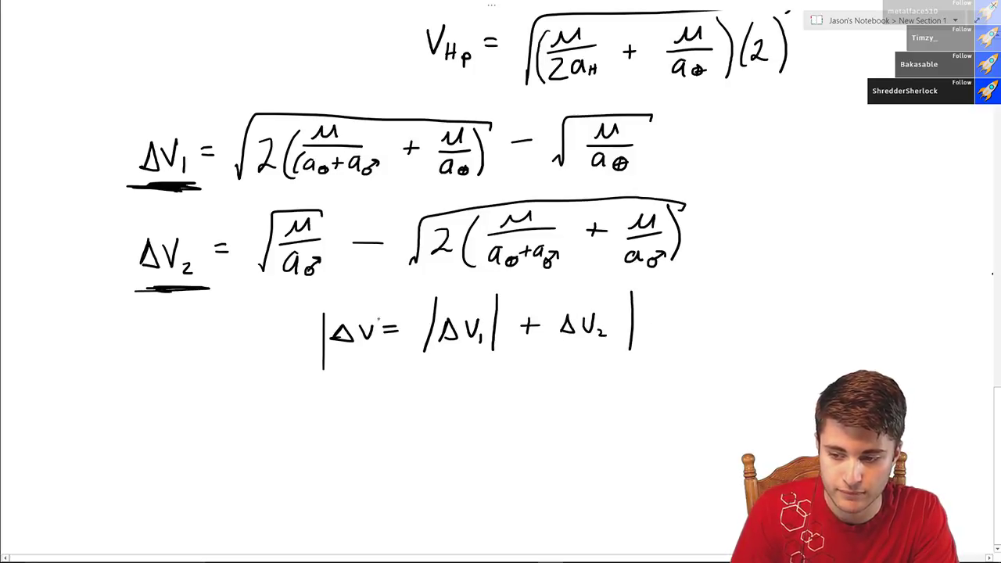
drag(379, 303, 379, 371)
drag(291, 345, 644, 356)
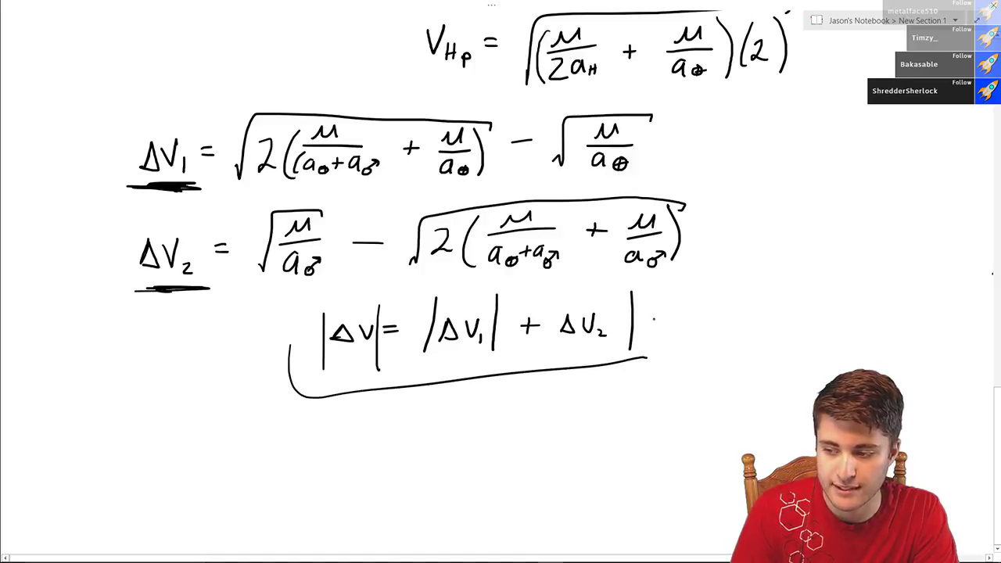
drag(654, 318, 645, 363)
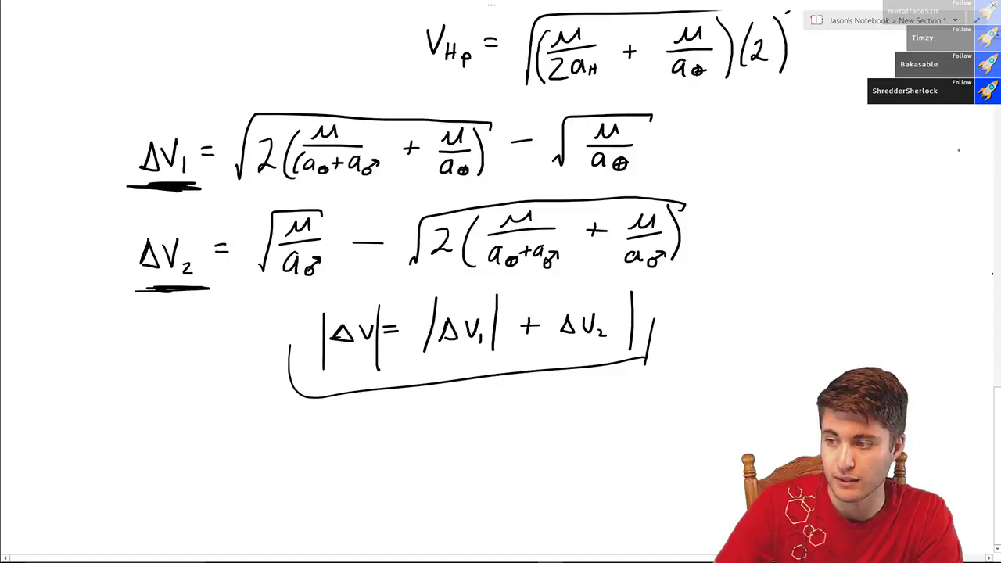
- Add the note "where μ = μ☉" beside the ΔV₁ and ΔV₂ equations
mouse_move(743, 135)
mouse_down()
mouse_move(764, 150)
mouse_move(828, 126)
mouse_up()
mouse_move(756, 222)
mouse_down()
mouse_move(778, 192)
mouse_move(827, 164)
mouse_move(851, 182)
mouse_up()
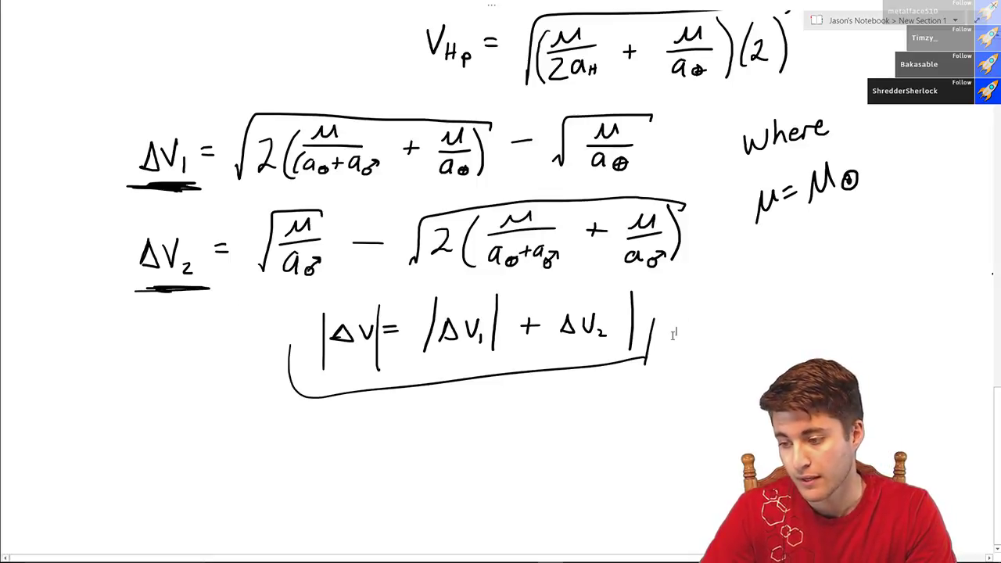
- Exit the full-page view and dock OneNote on half the screen beside the Excel synodic periods workbook
scroll(402, 288, up, 1)
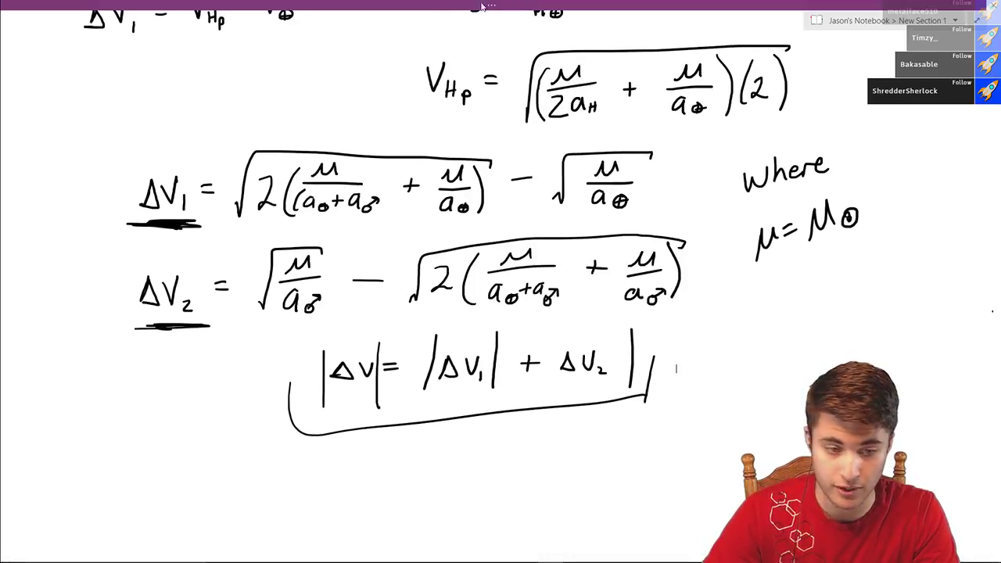
click(394, 5)
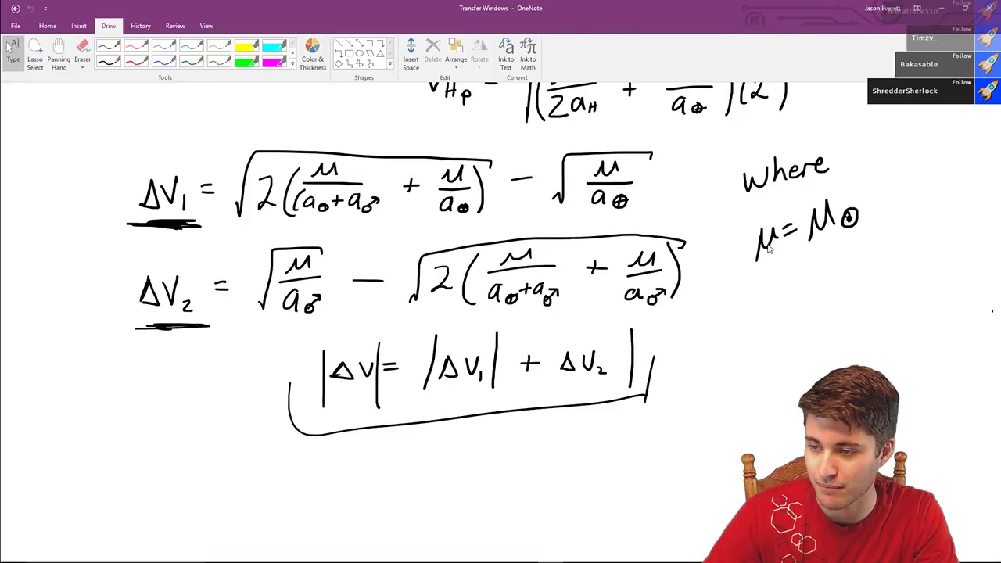
click(974, 25)
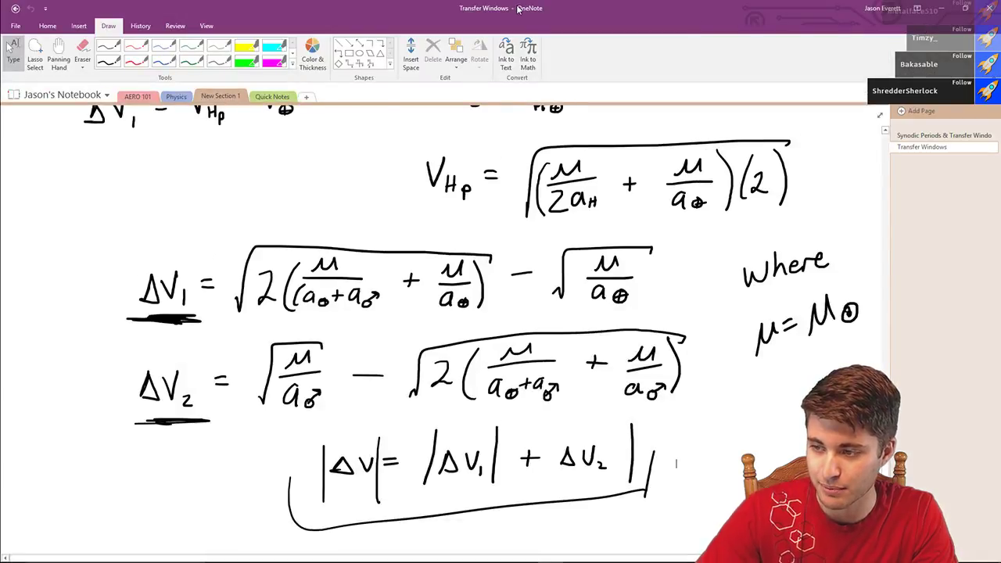
key(super+Right)
click(329, 146)
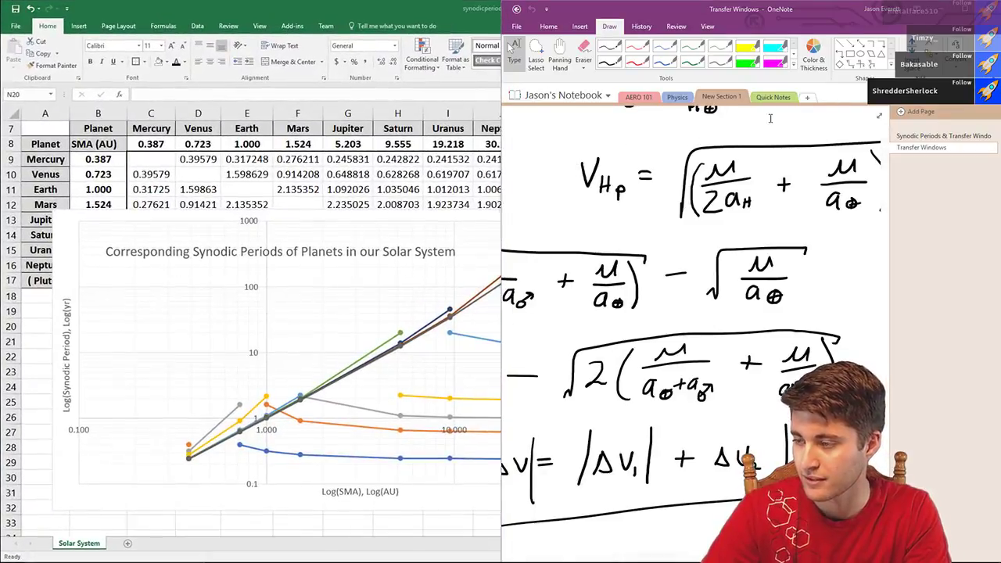
- Return the docked notes to full-page view and bring the ΔV equations into sight
click(878, 114)
scroll(641, 201, down, 3)
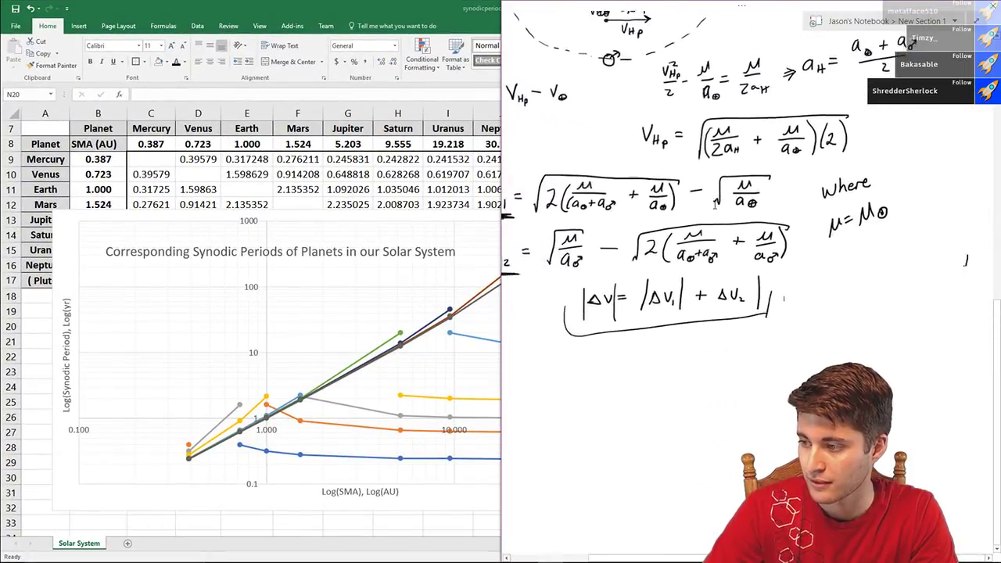
scroll(589, 202, up, 2)
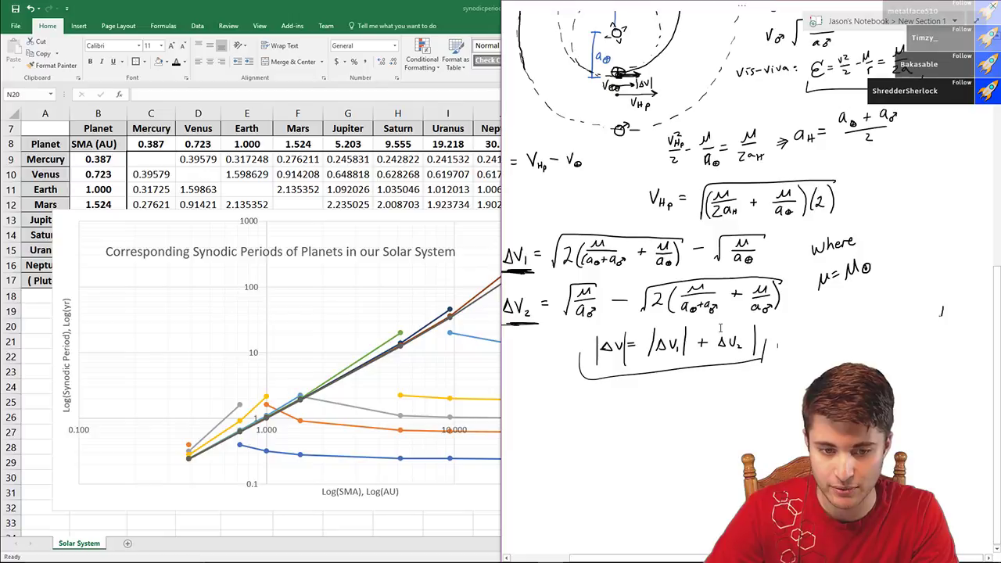
scroll(711, 403, up, 3)
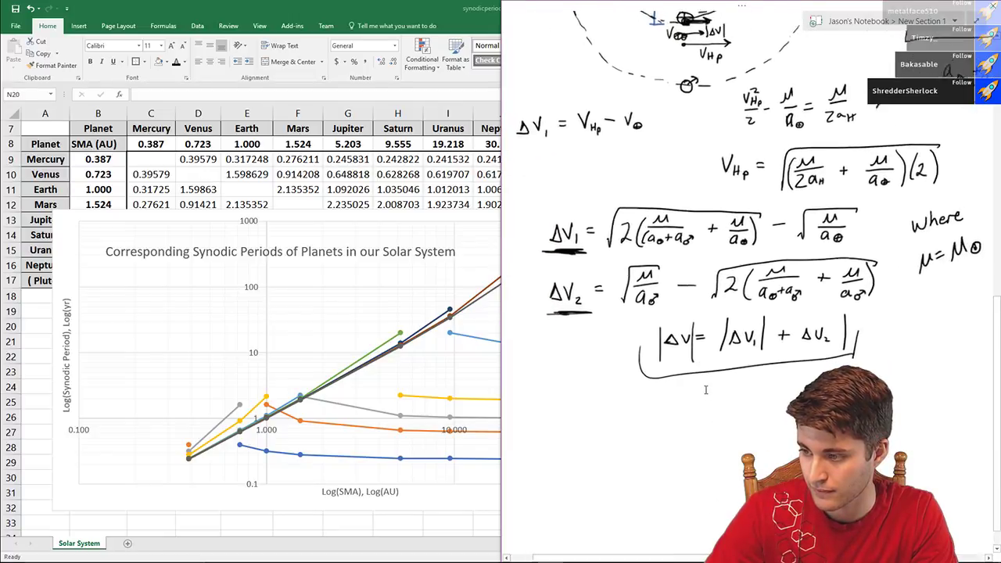
scroll(751, 234, down, 1)
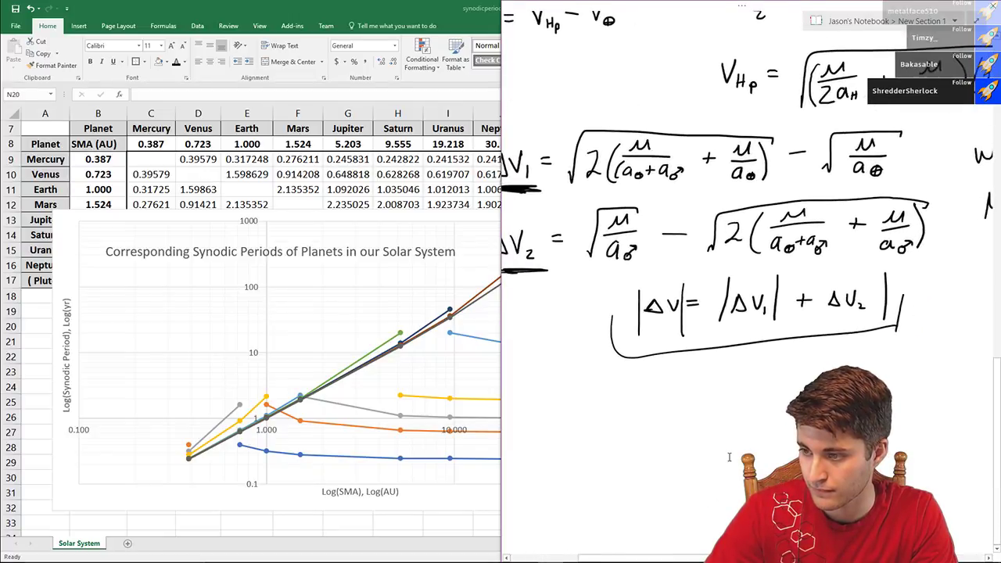
- Switch to the synodicperiods.xlsx workbook in Excel, fit it beside the handwritten notes and close the Format Shape pane
scroll(751, 235, up, 1)
key(alt+Tab)
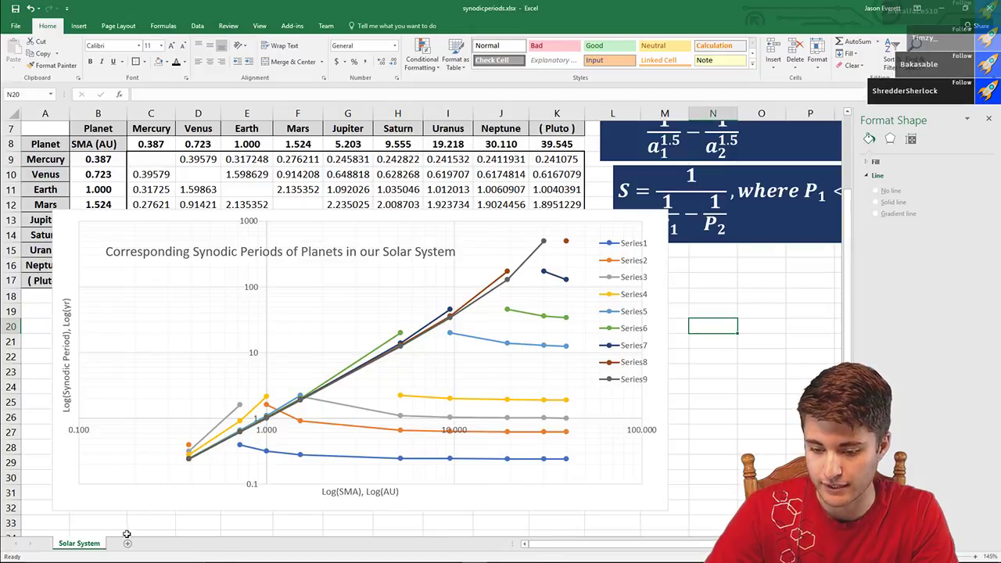
double_click(512, 5)
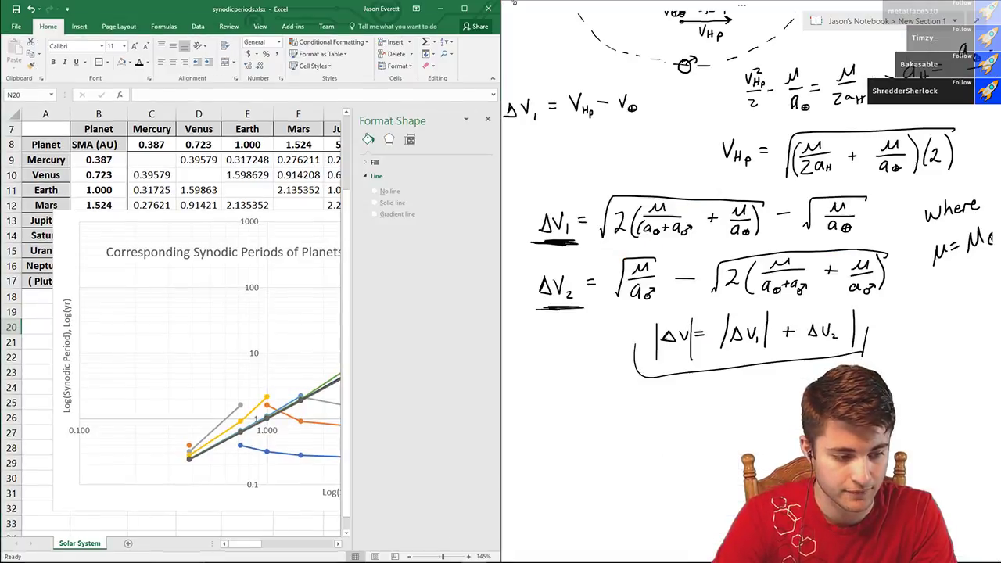
click(488, 119)
scroll(308, 244, down, 2)
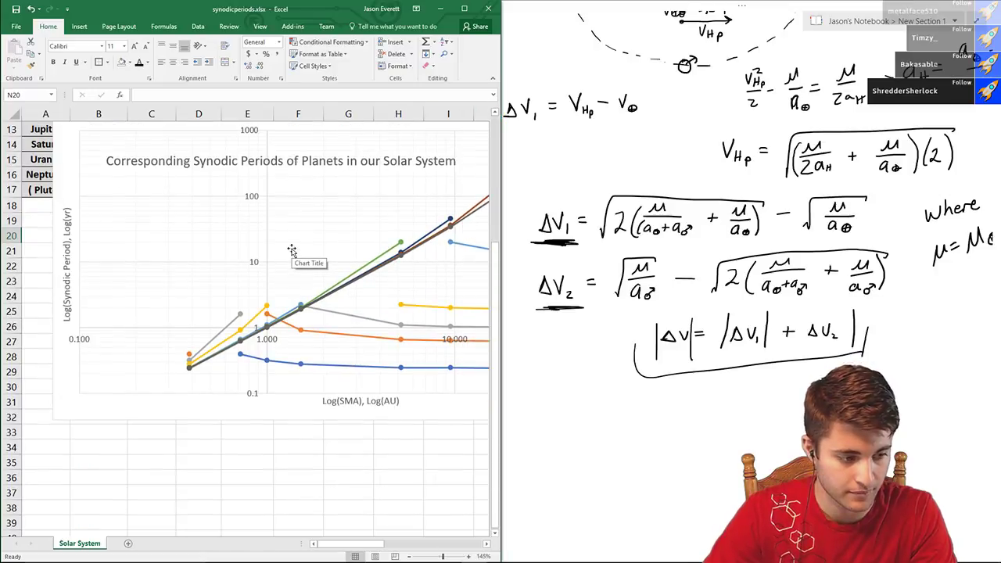
- Add a new blank worksheet after the Solar System sheet and select cell B3
click(127, 542)
click(117, 234)
click(66, 172)
click(66, 144)
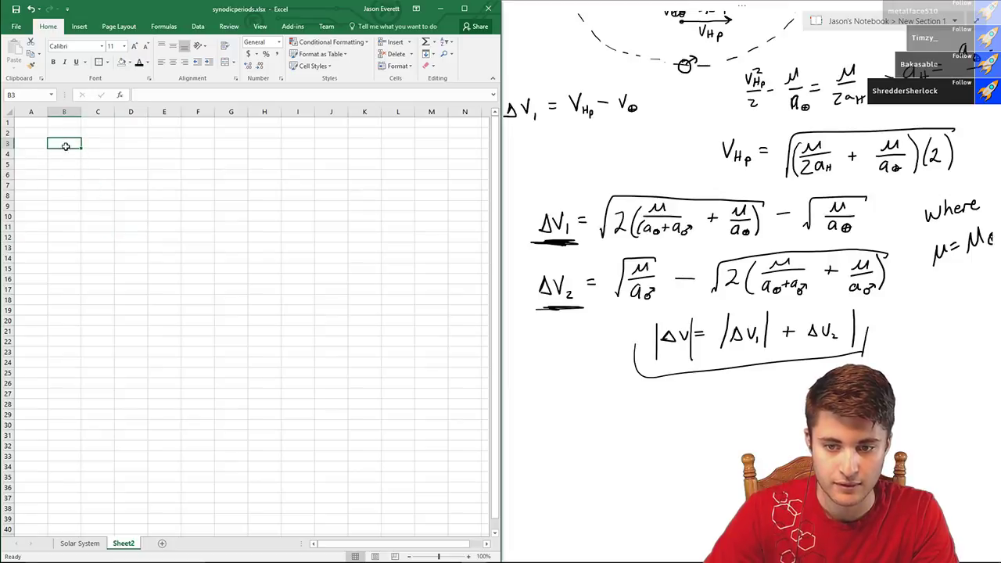
ctrl+scroll(73, 164, up, 4)
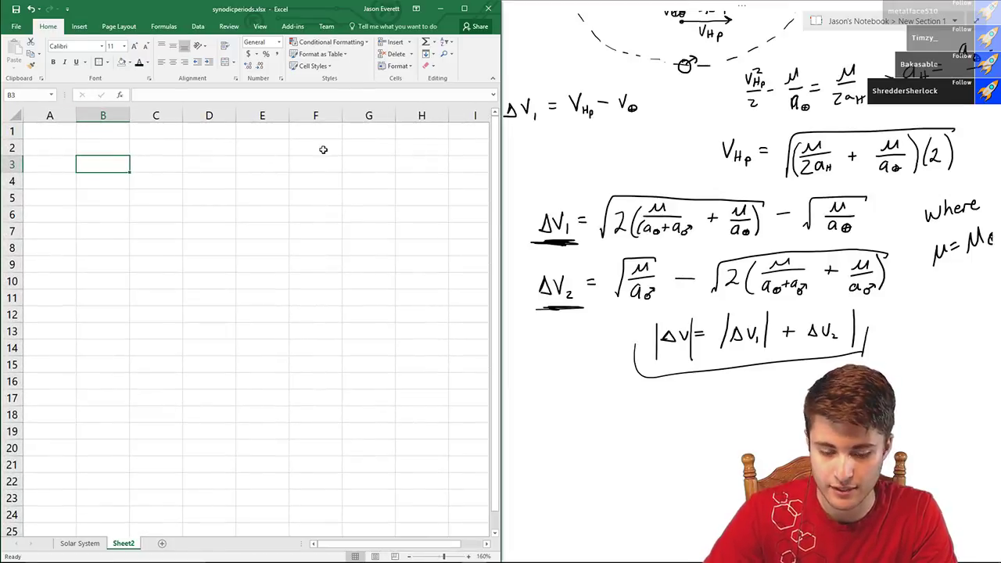
text(=SUM())
key(BackSpace)
key(BackSpace)
key(BackSpace)
key(BackSpace)
key(BackSpace)
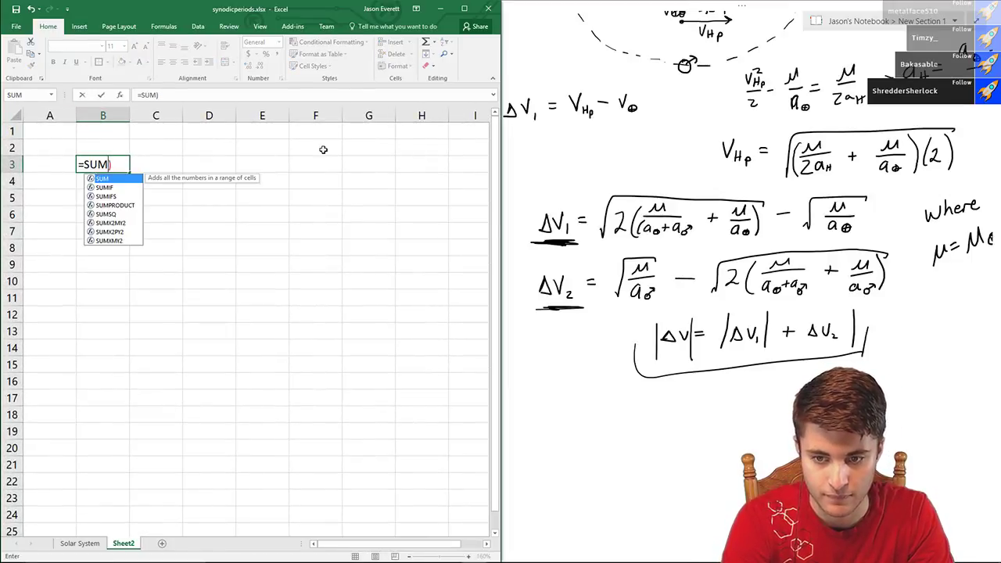
key(Tab)
key(BackSpace)
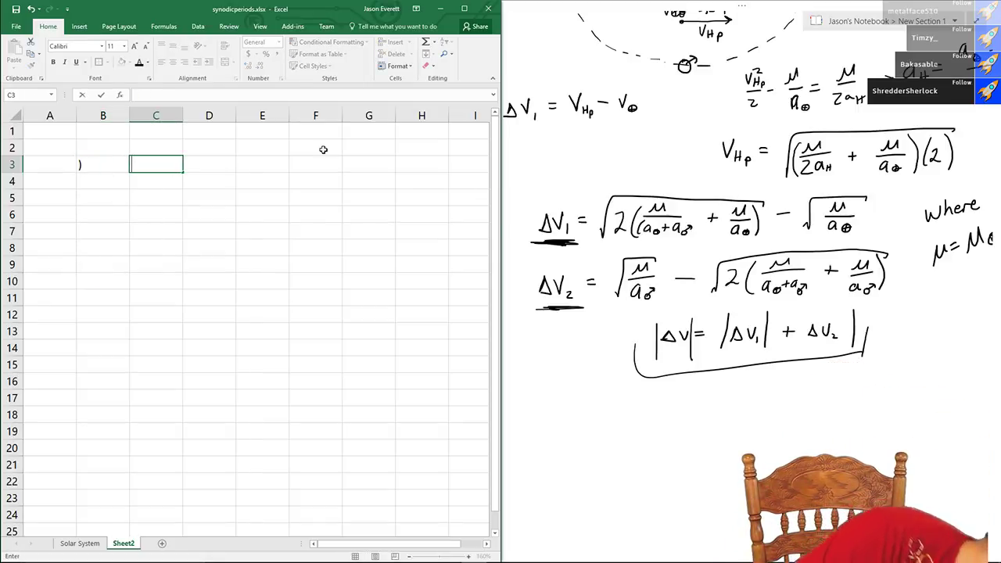
double_click(103, 165)
key(BackSpace)
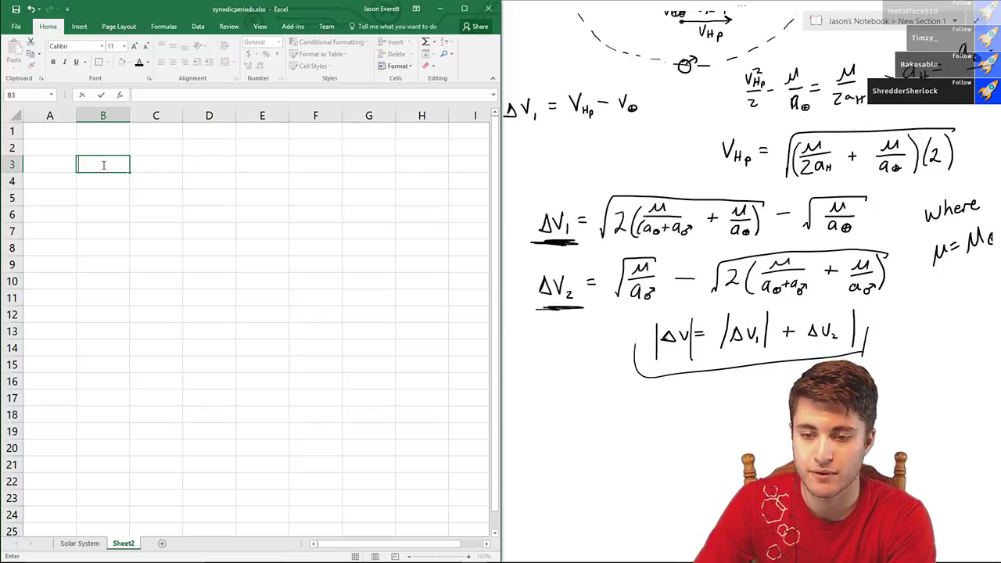
- Label cell B3 as mu_sun
text(mu+)
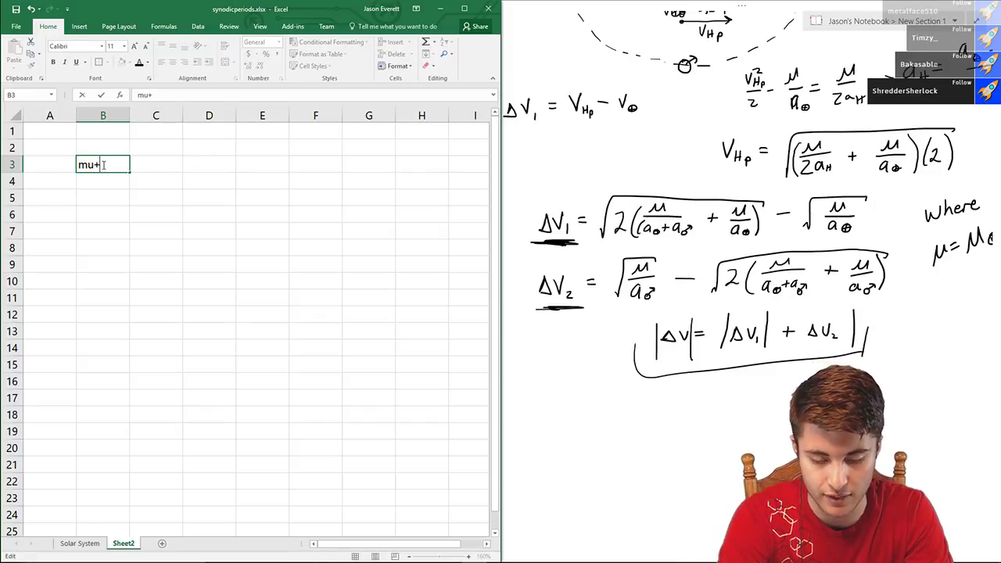
key(BackSpace)
text(_sun)
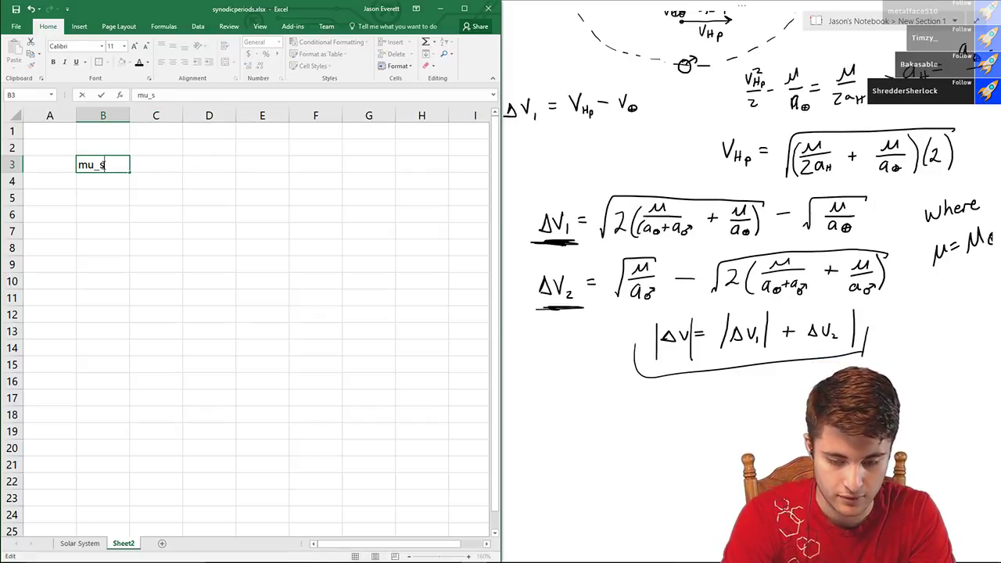
key(Return)
- Switch to constants.pdf in Chrome and find the Sun's gravitational parameter in the Solar Constants table D-3
key(alt+Tab)
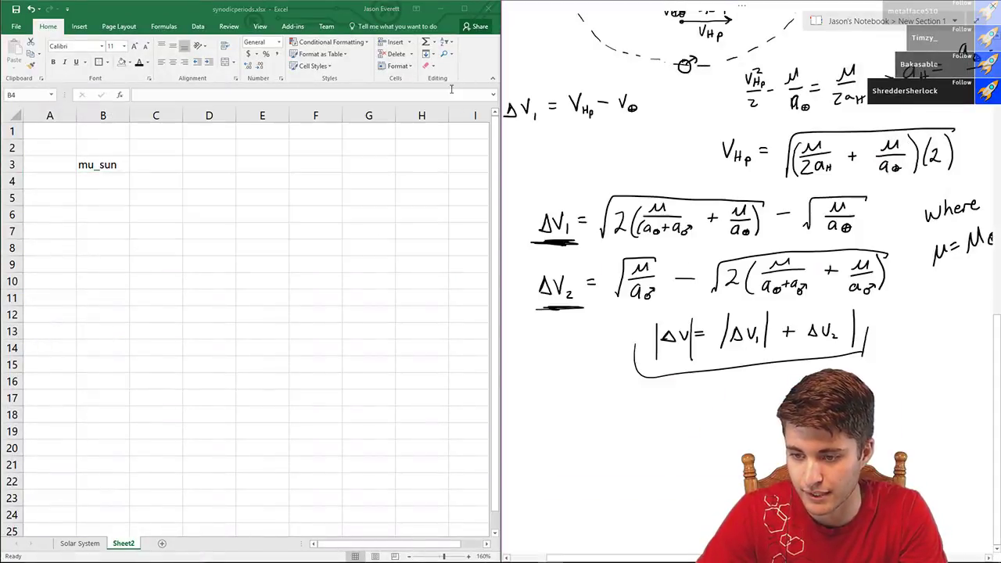
mouse_move(288, 551)
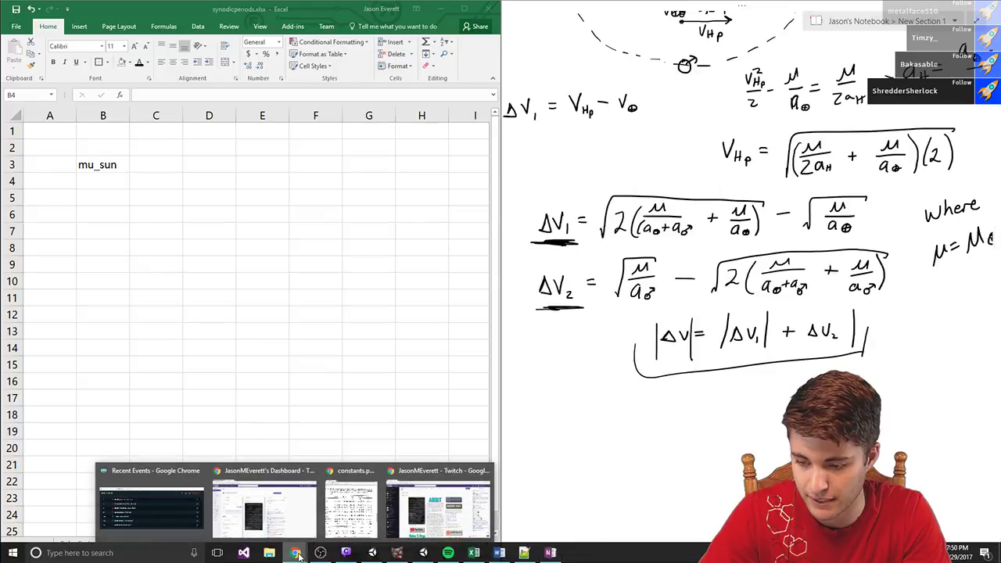
click(344, 508)
click(156, 165)
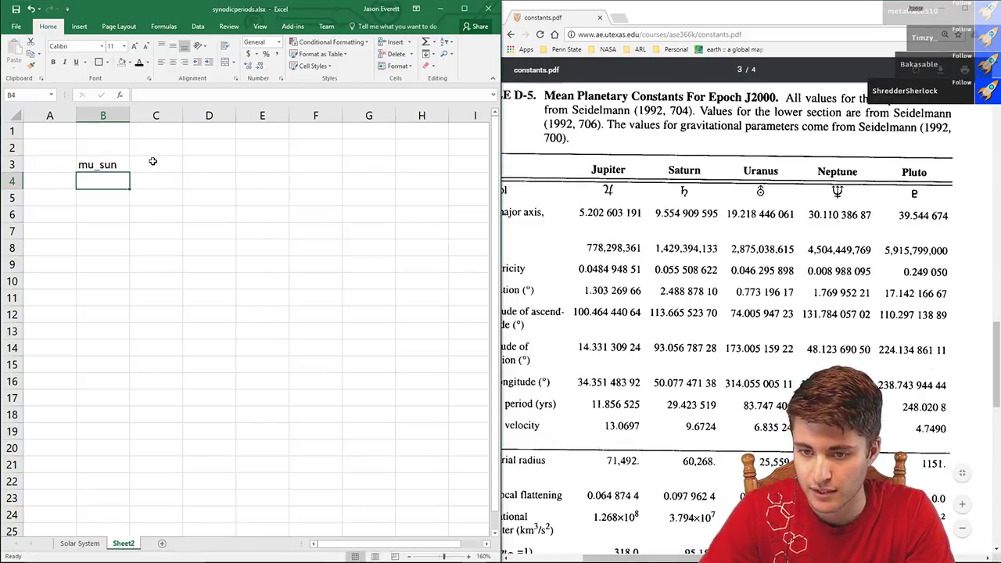
scroll(647, 269, up, 3)
scroll(647, 270, up, 15)
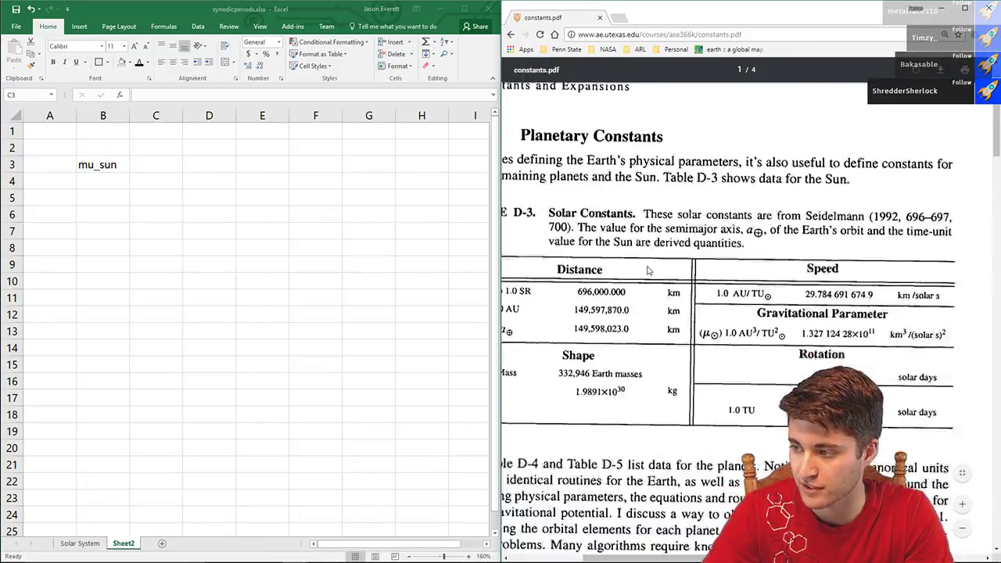
- Enter 1.327124e11 in cell C3 as the value of mu_sun
click(156, 165)
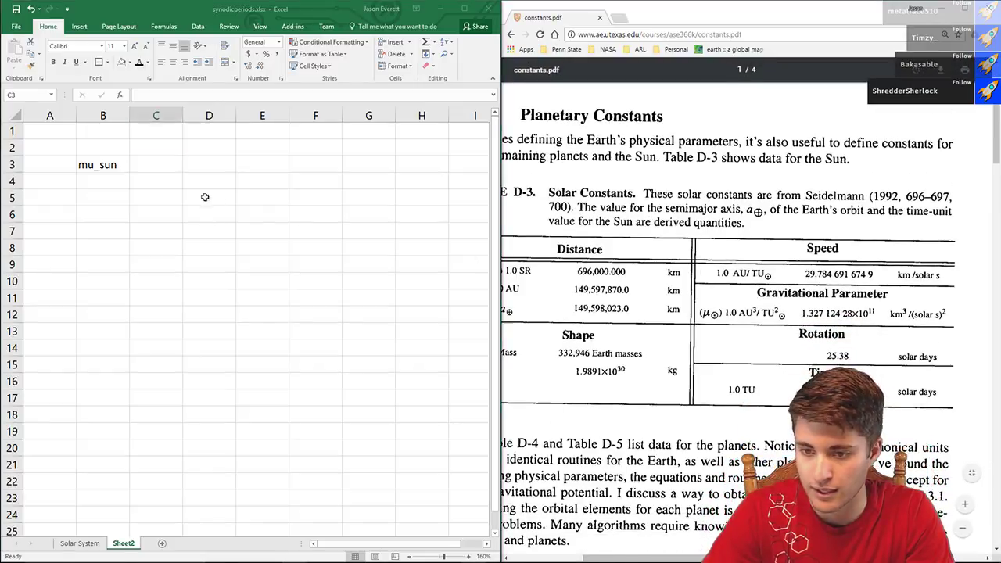
text(1.327)
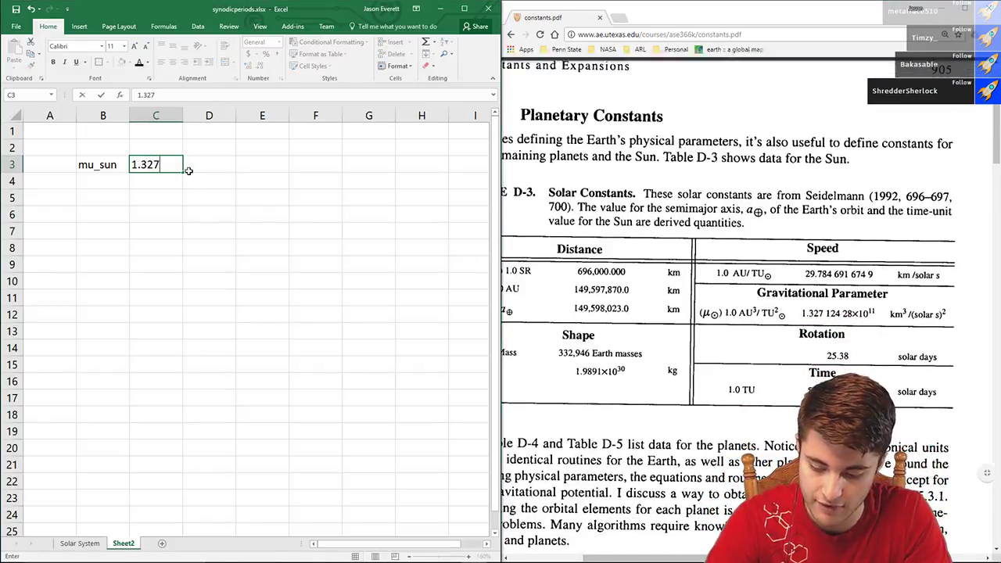
text(124e11)
key(Return)
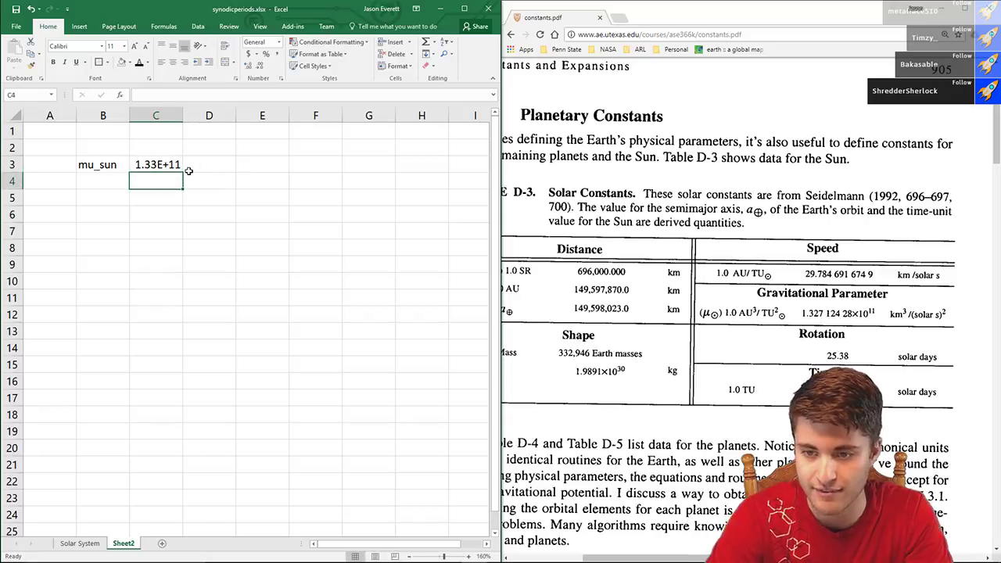
- Label cell B4 as a_earth and leave its value cell C4 empty, ready for entry
click(125, 186)
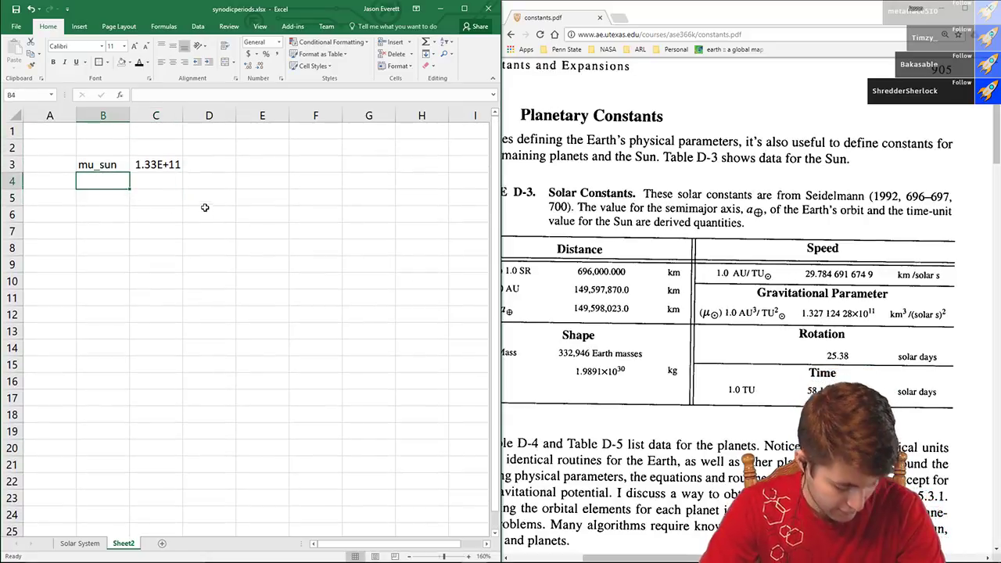
text(a_earth)
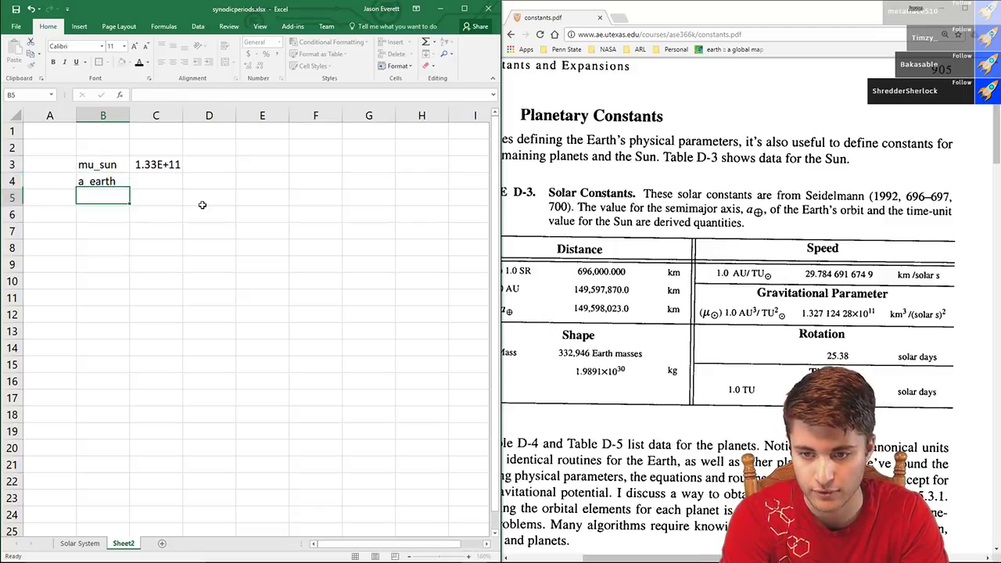
key(Tab)
text(=)
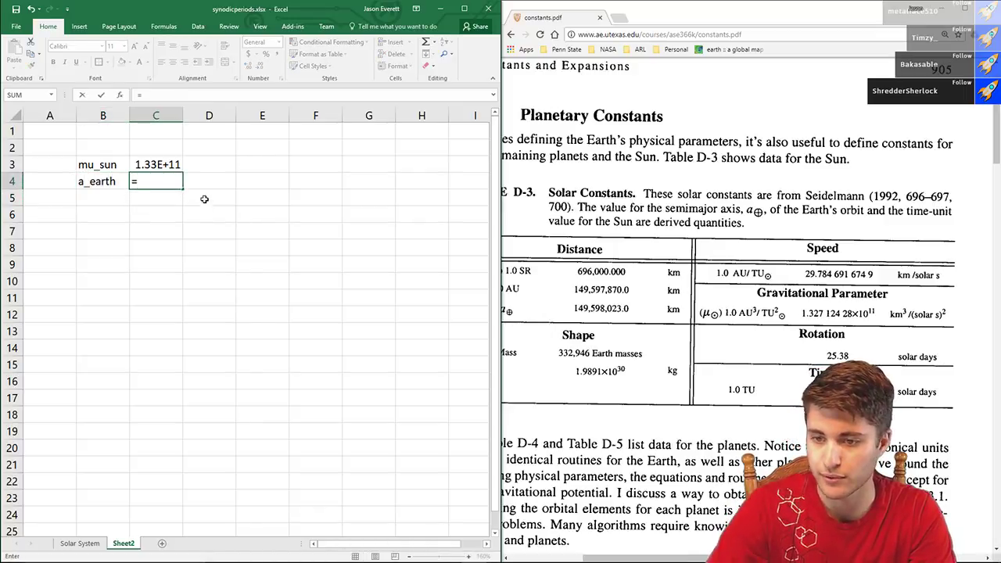
key(BackSpace)
- Look up Earth's semimajor axis in kilometres in the PDF's table D-4 and enter 149598023 km in cell C4
scroll(725, 212, down, 10)
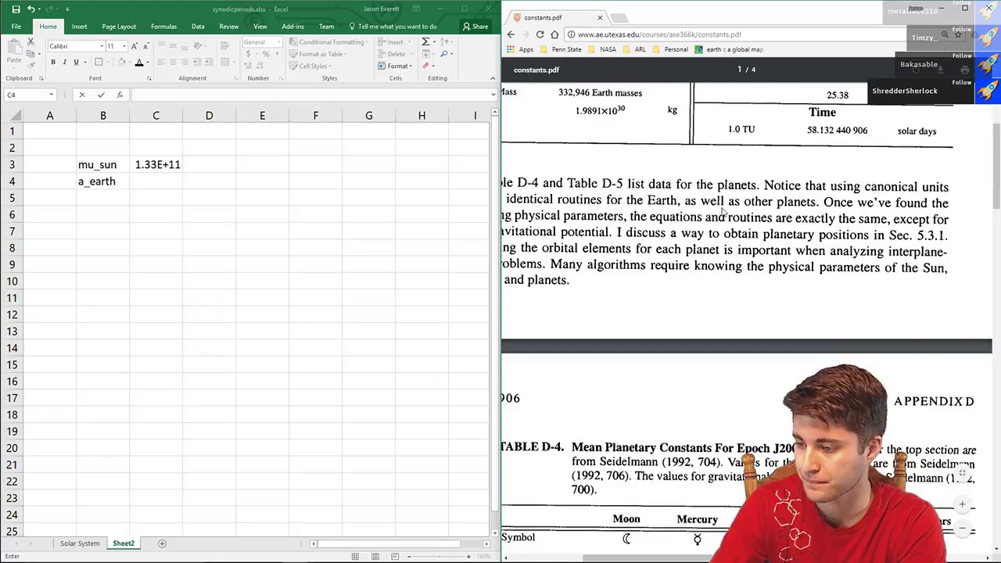
scroll(725, 212, up, 1)
scroll(725, 212, down, 2)
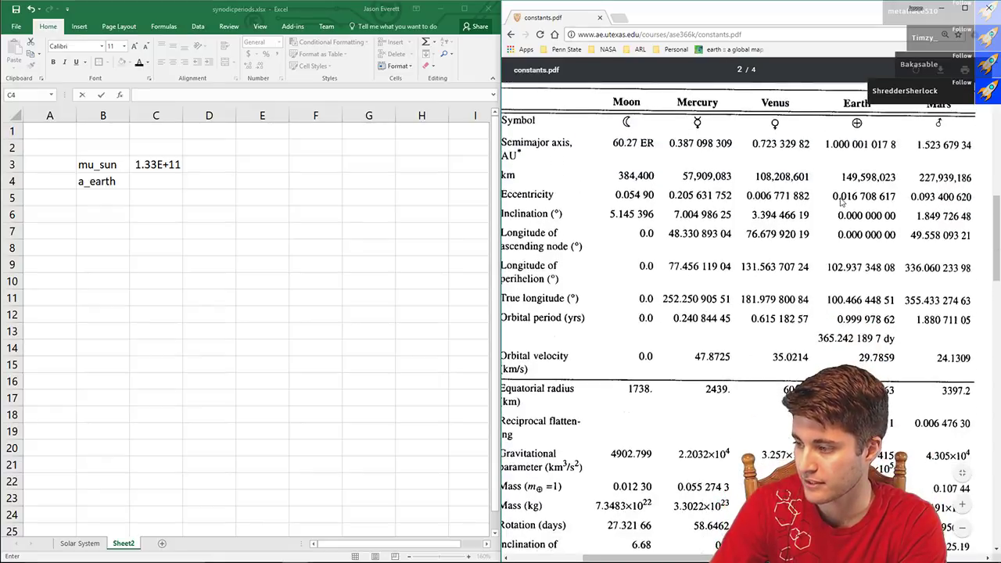
click(165, 181)
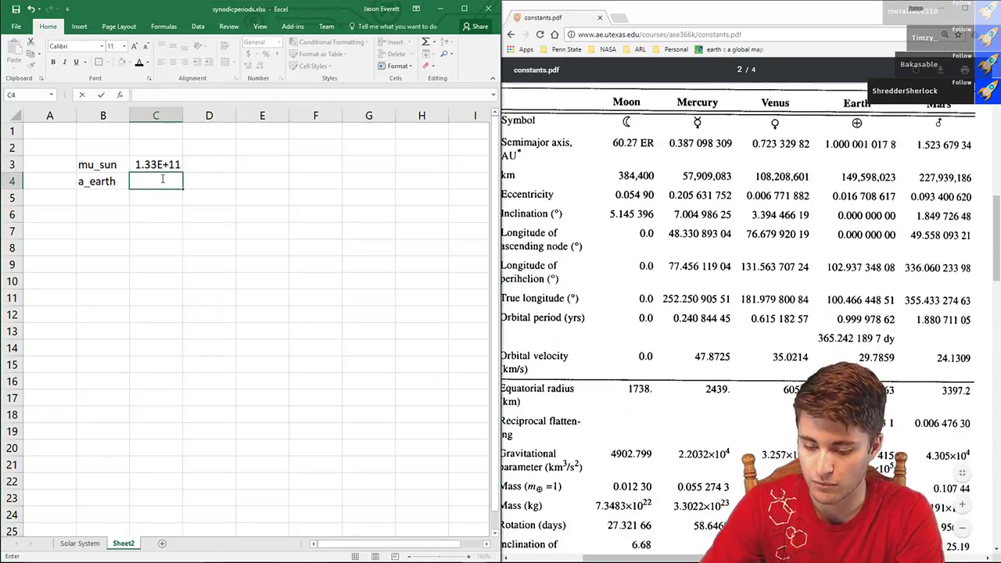
text(149)
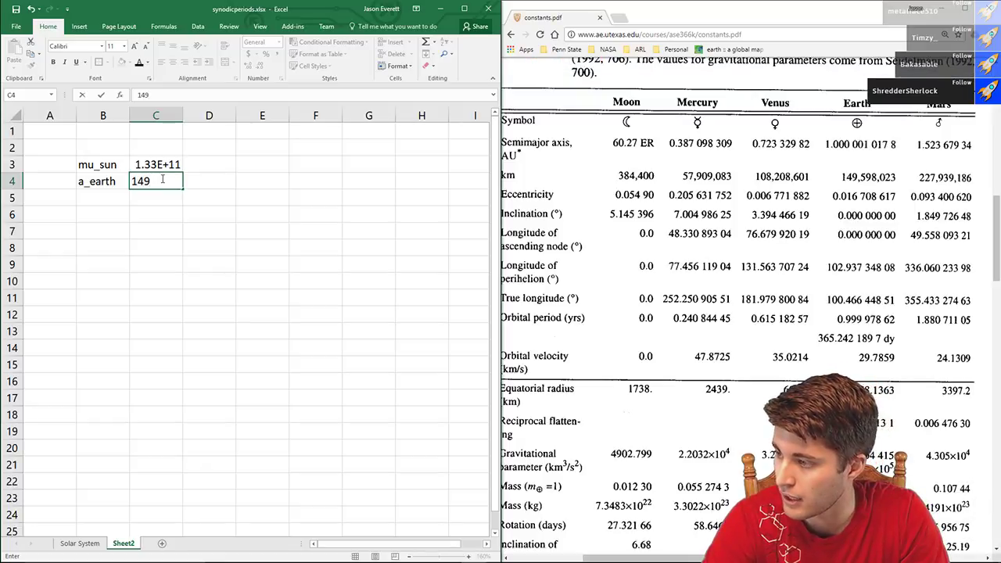
text(598023)
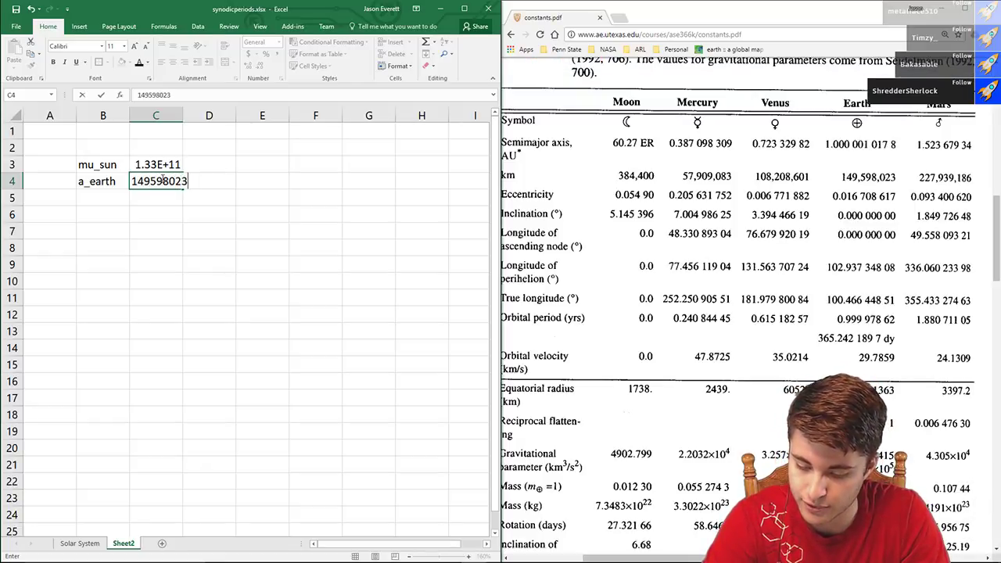
text( km)
key(Return)
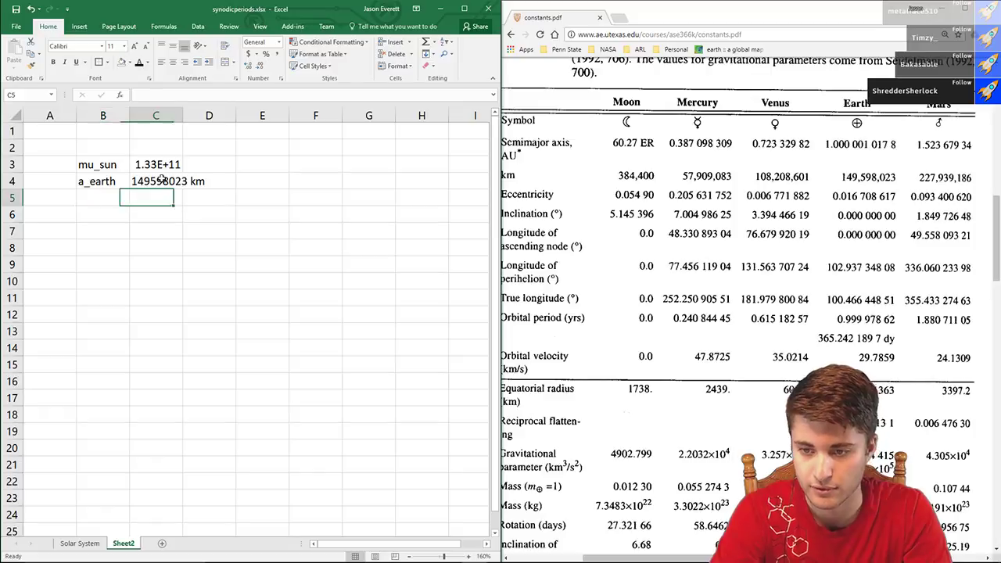
- Remove the km unit from cell C4 so it holds only the number 149598023
double_click(160, 180)
key(BackSpace)
key(BackSpace)
key(BackSpace)
key(Return)
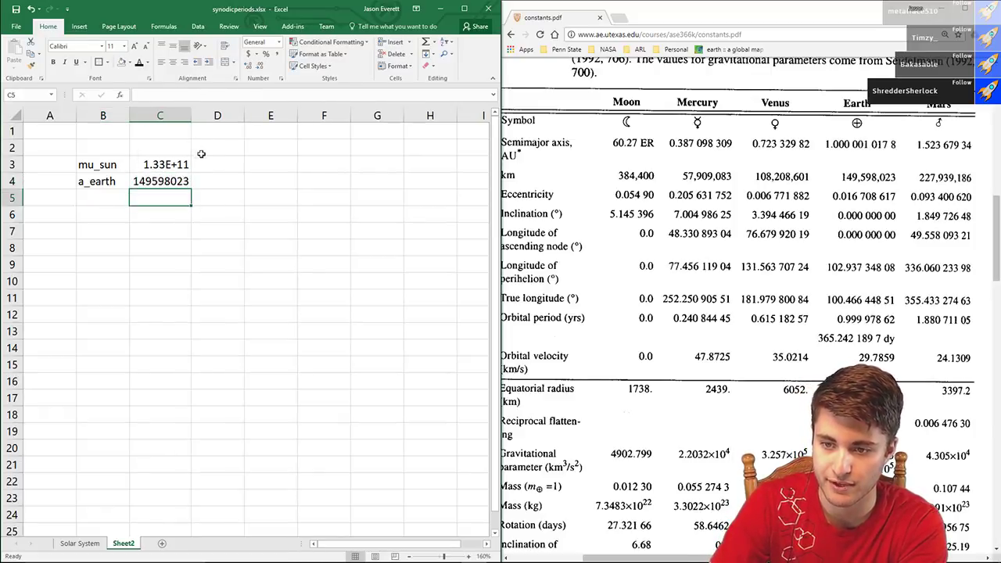
- Enter the units in column D: km for a_earth in D4 and km^2/s^2 for mu_sun in D3
click(211, 180)
text(km)
key(Up)
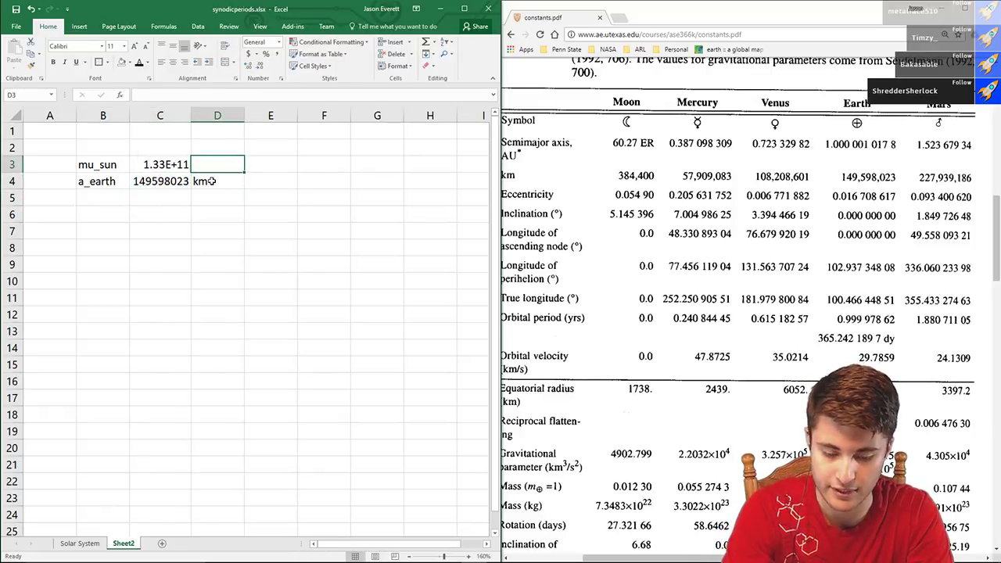
text(km)
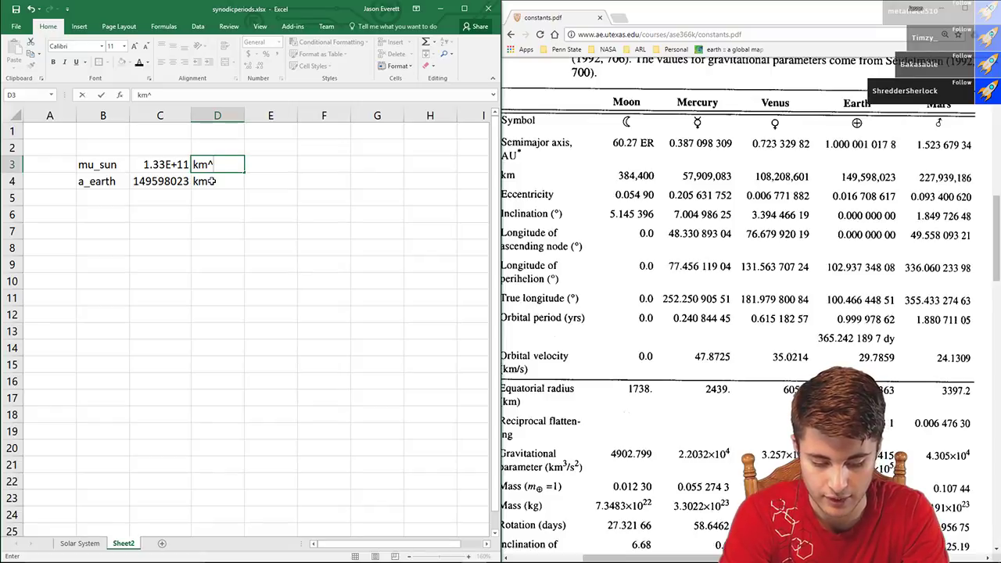
text(^2/s%)
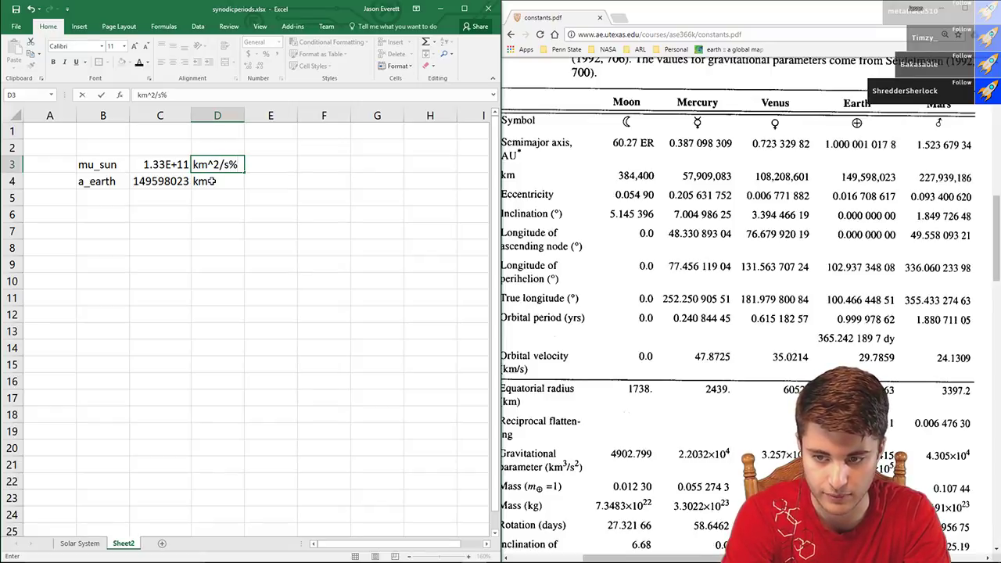
key(BackSpace)
text(^2)
key(Left)
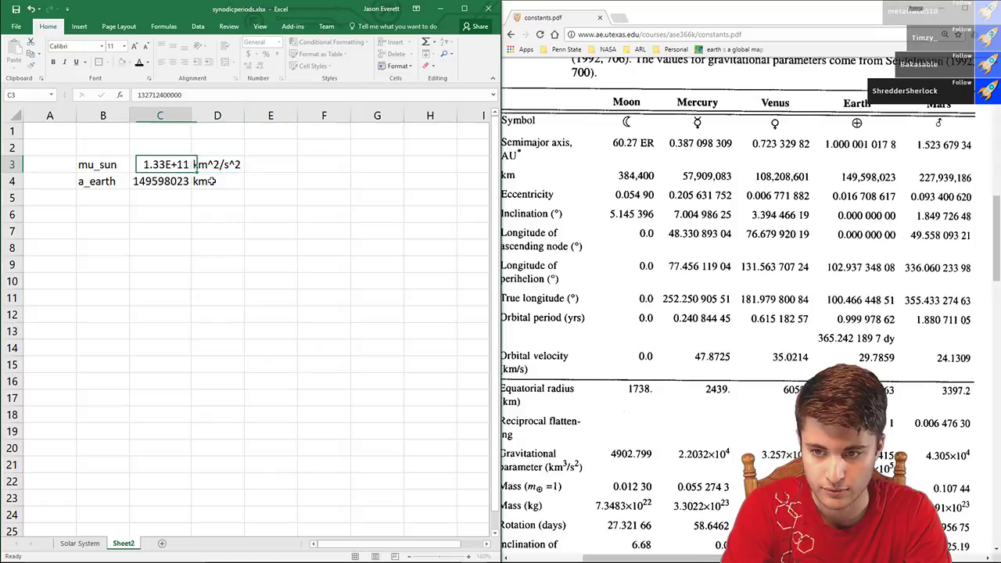
- Correct the mu_sun unit in D3 to km^3/s^2 and check it against the Solar Constants table in the PDF
key(Right)
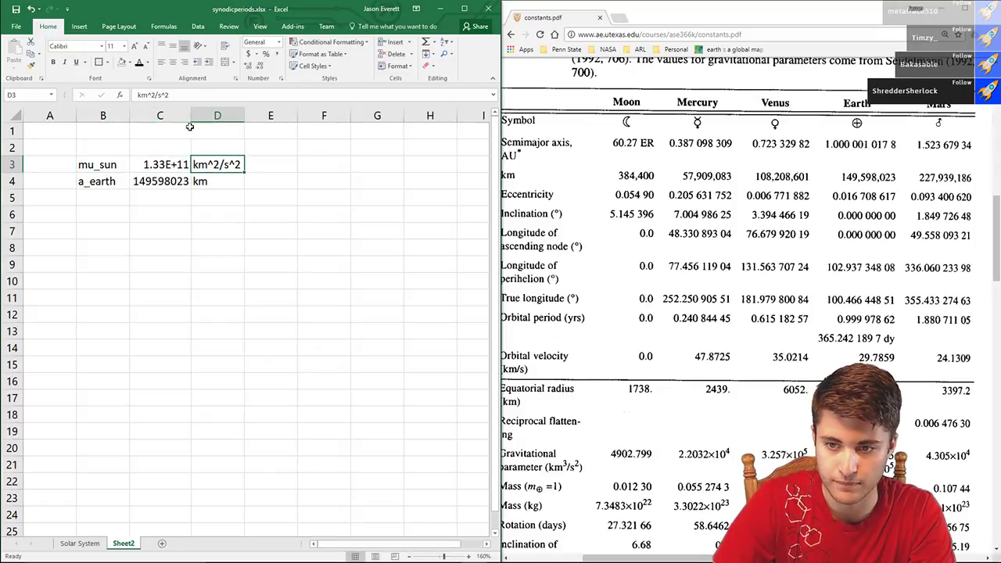
click(152, 94)
key(BackSpace)
text(3)
key(Return)
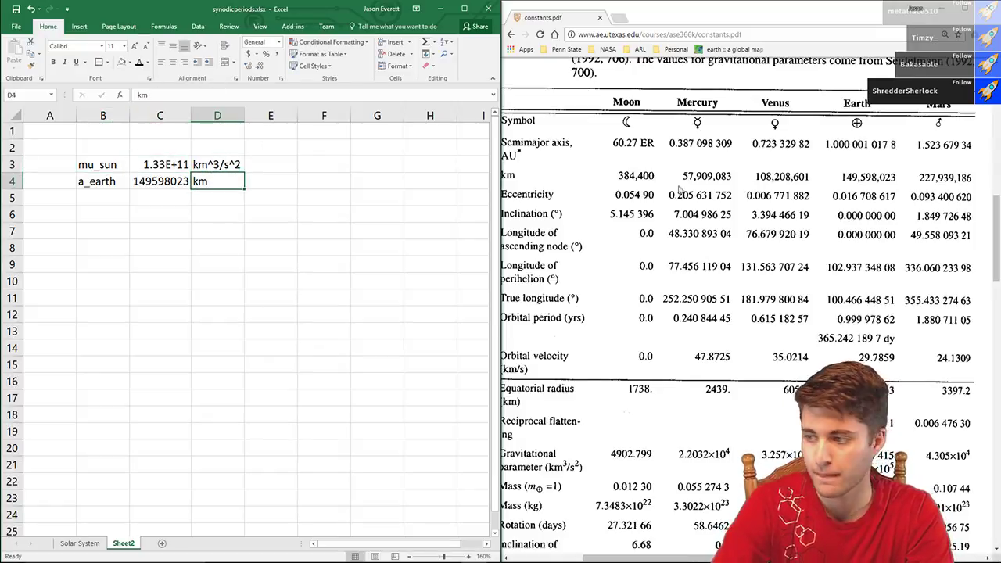
click(678, 190)
scroll(678, 190, up, 10)
scroll(759, 194, down, 10)
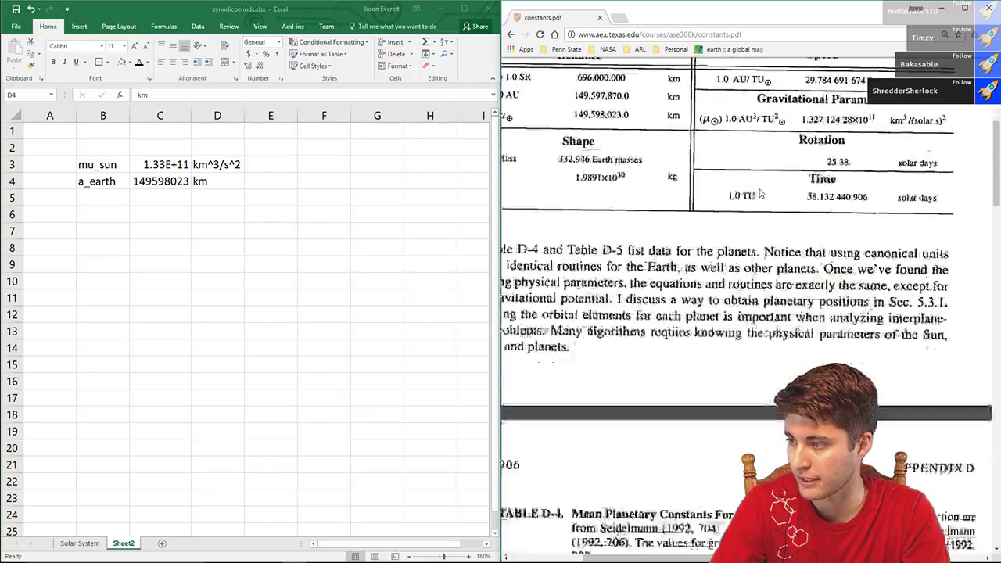
- Label cell B5 as a_mars
click(113, 195)
text(a_mars)
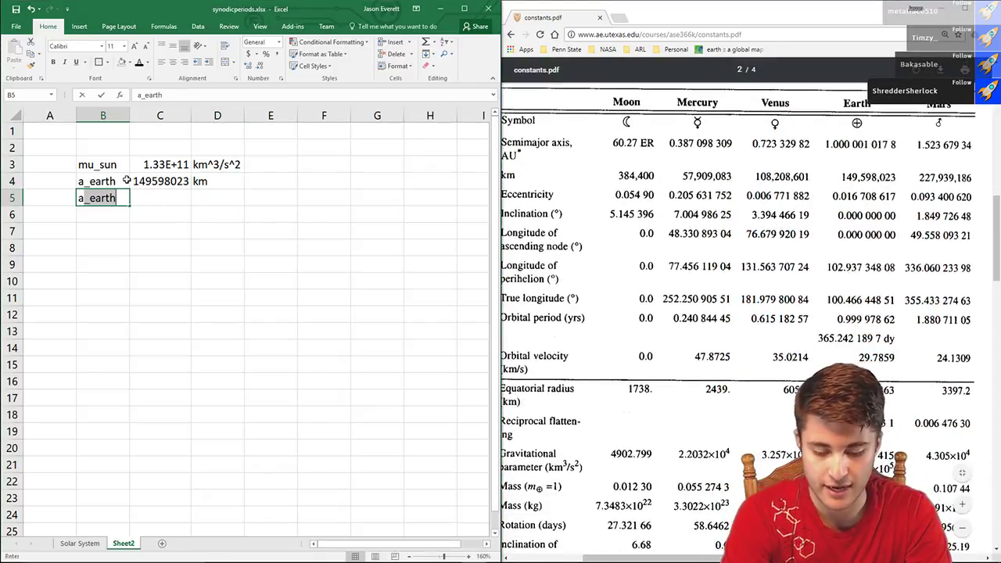
key(Tab)
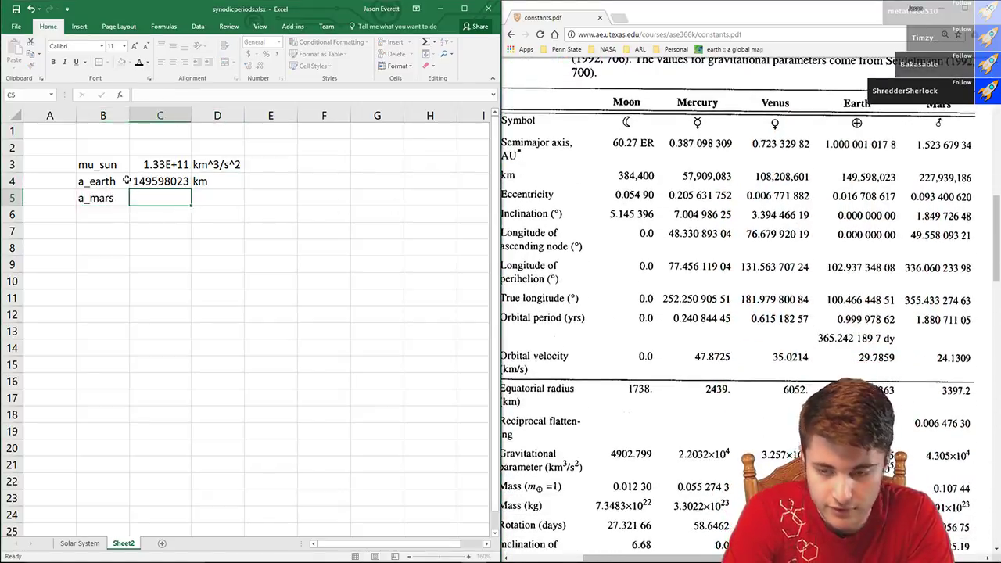
- Look up Mars's semimajor axis in kilometres in the PDF's planetary constants table and enter 227939186 in cell C5
click(835, 263)
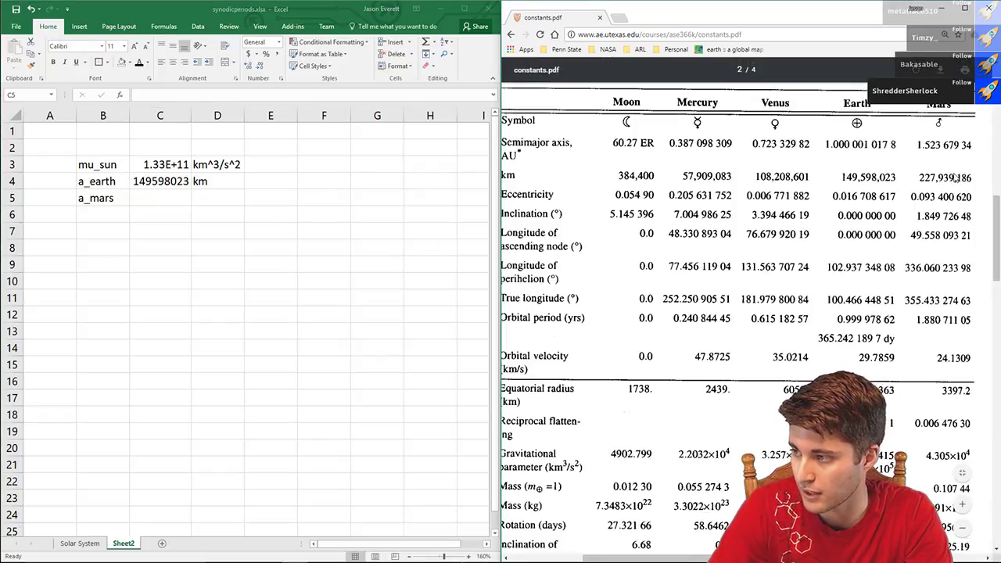
click(161, 198)
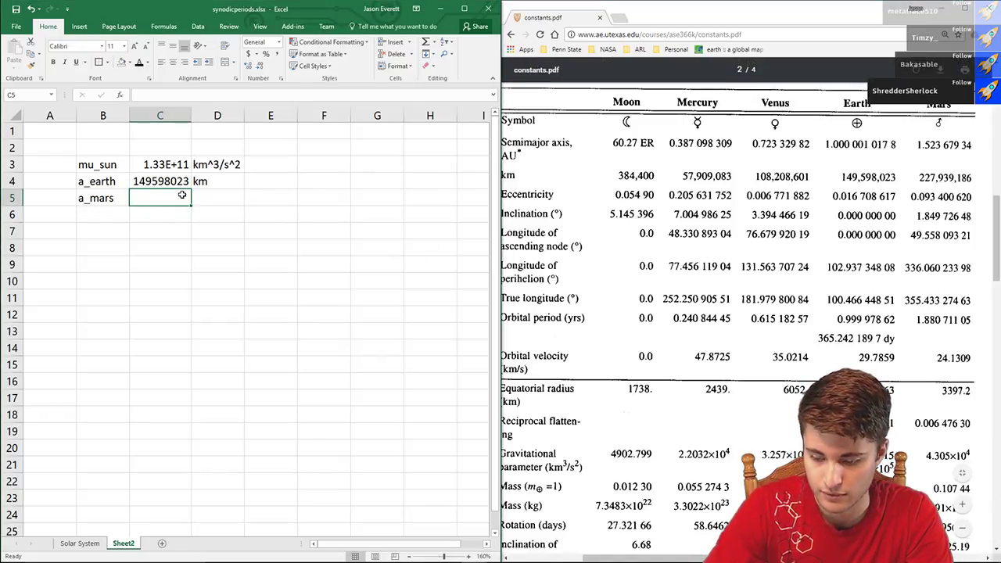
text(227)
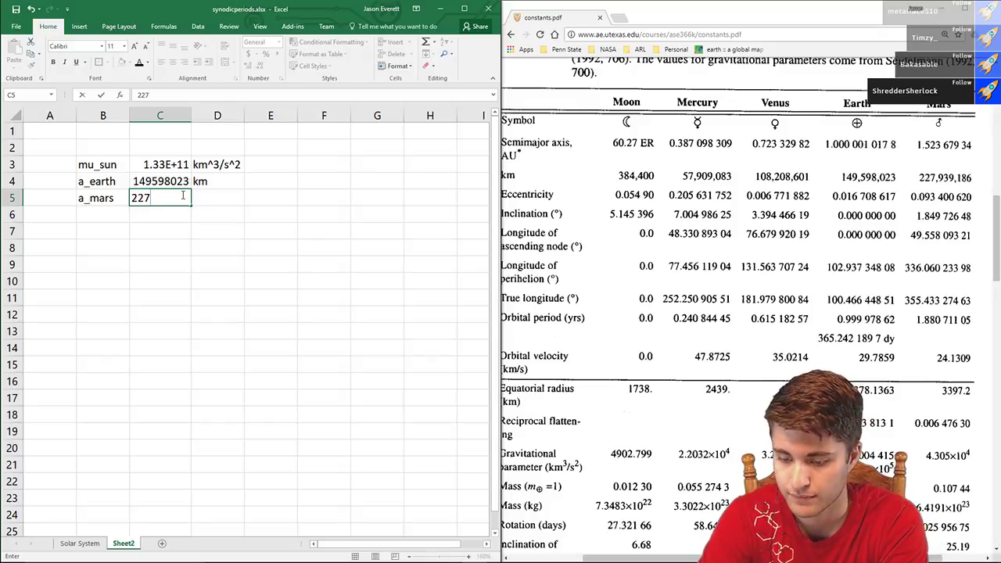
key(ctrl+Return)
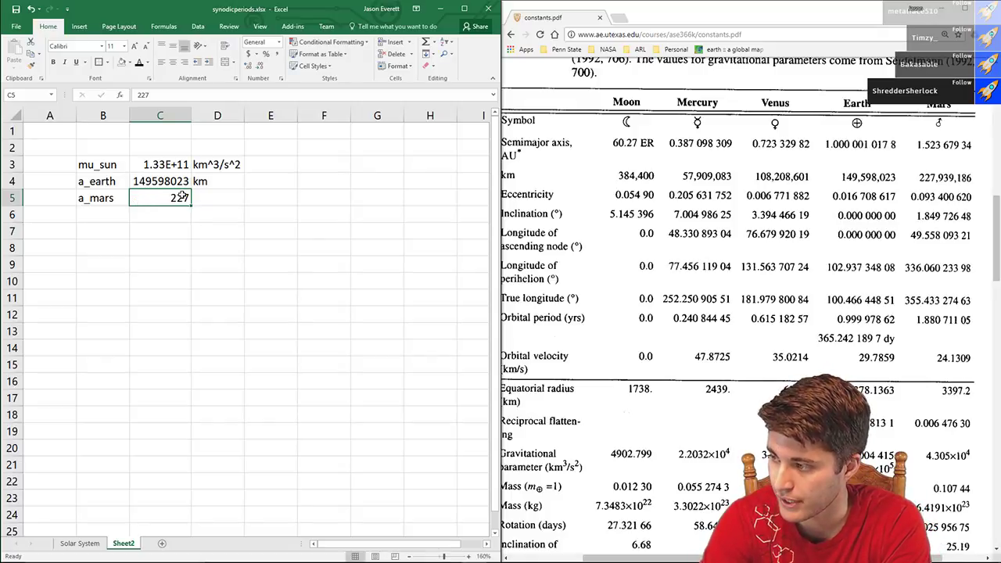
scroll(181, 196, down, 8)
scroll(181, 195, up, 8)
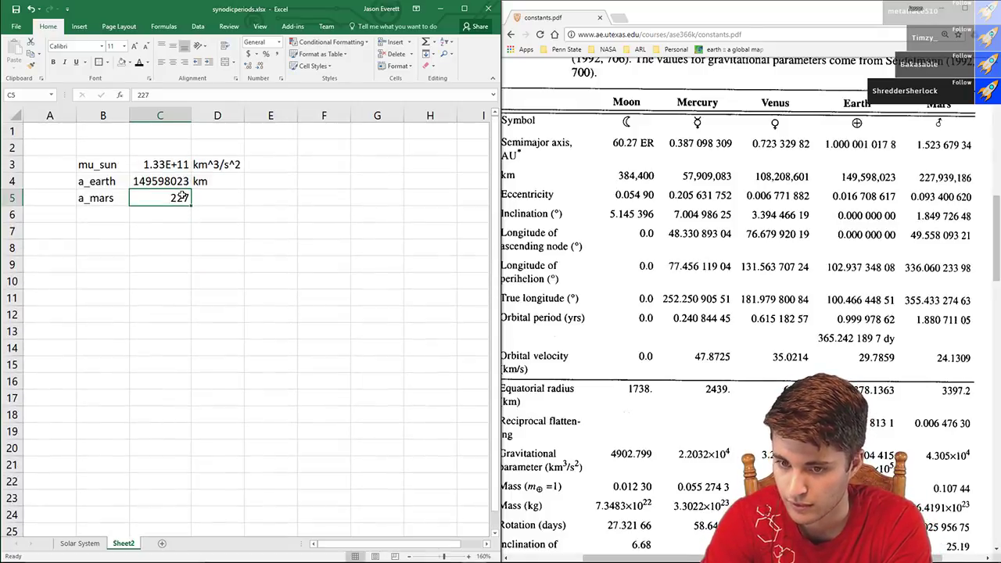
click(201, 198)
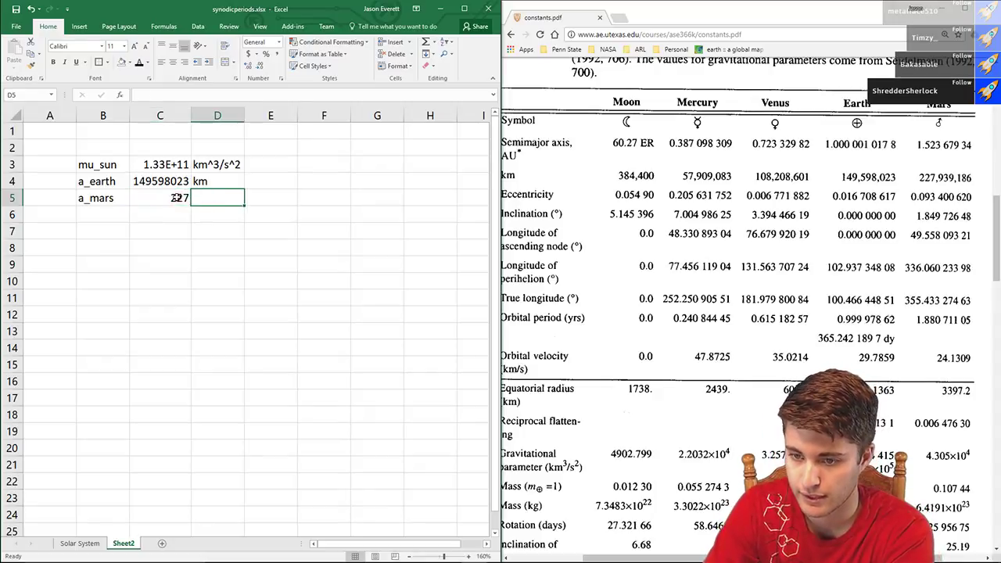
click(176, 197)
text(22)
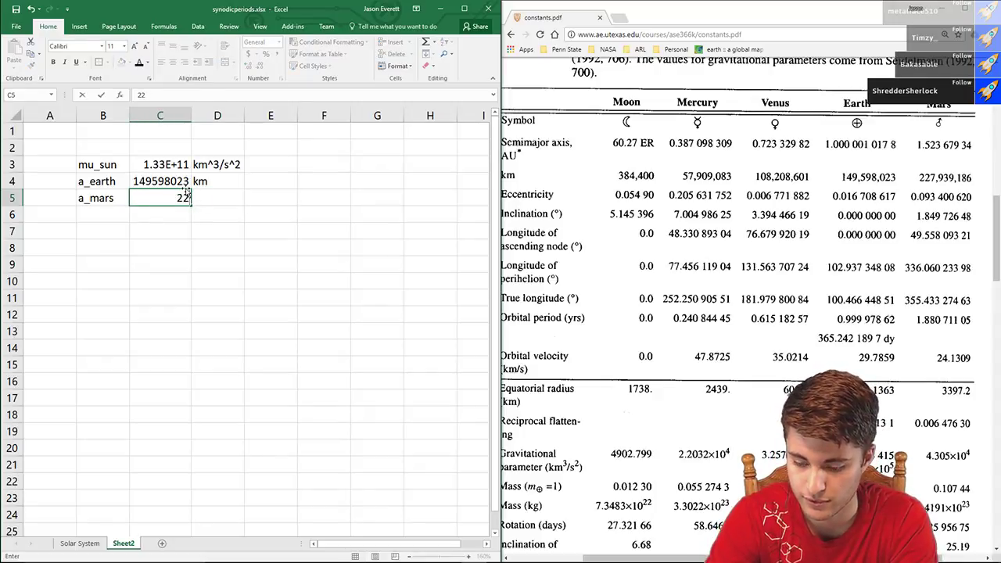
text(7939186)
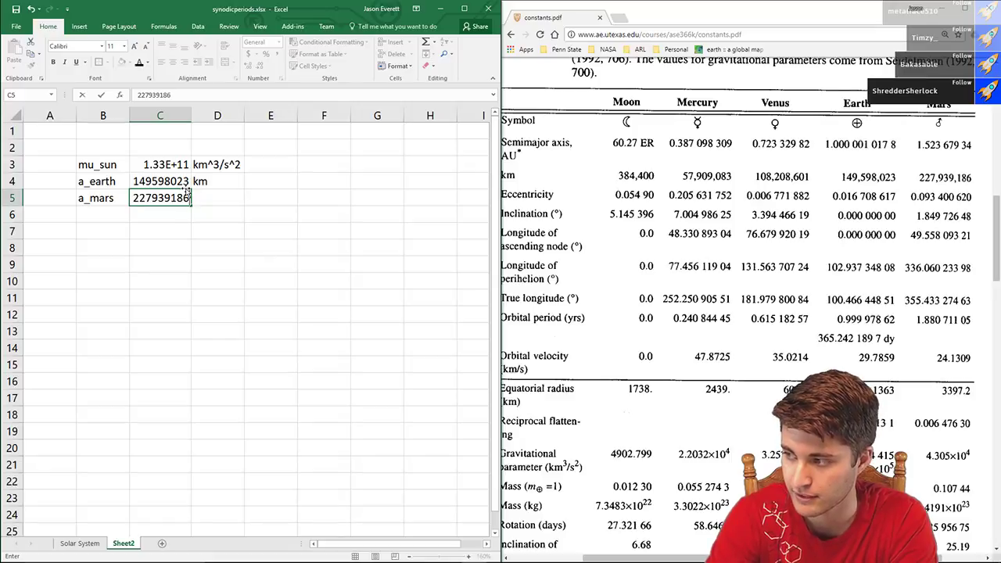
key(Return)
- Format the a_mars and a_earth values in C5 and C4 to show one decimal place
click(186, 188)
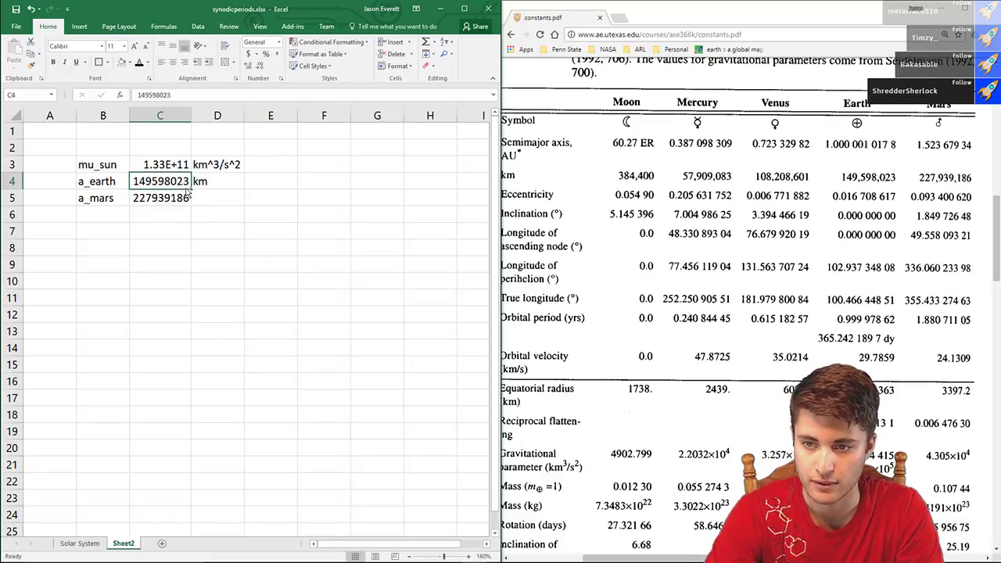
click(188, 194)
click(248, 66)
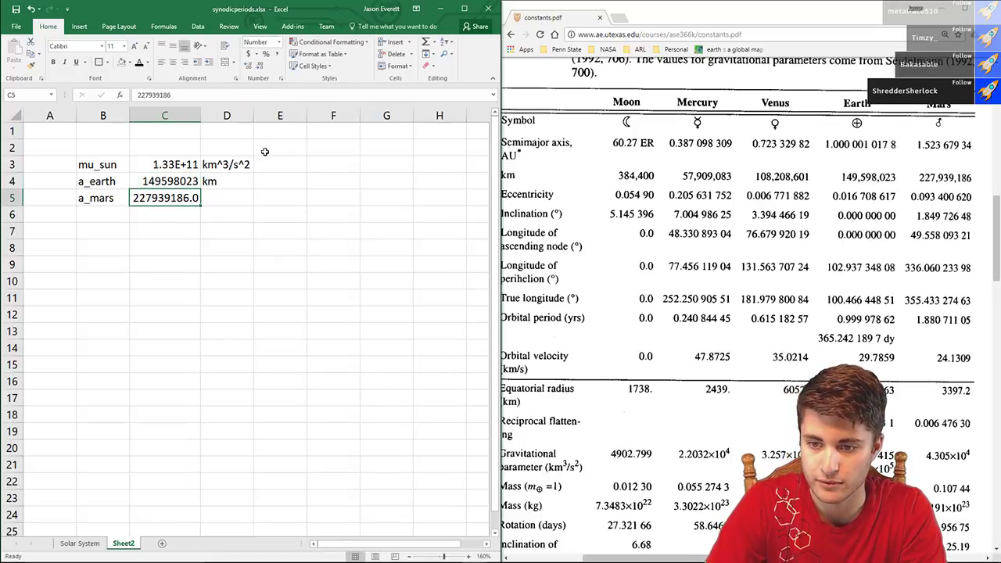
click(188, 178)
click(249, 66)
click(329, 188)
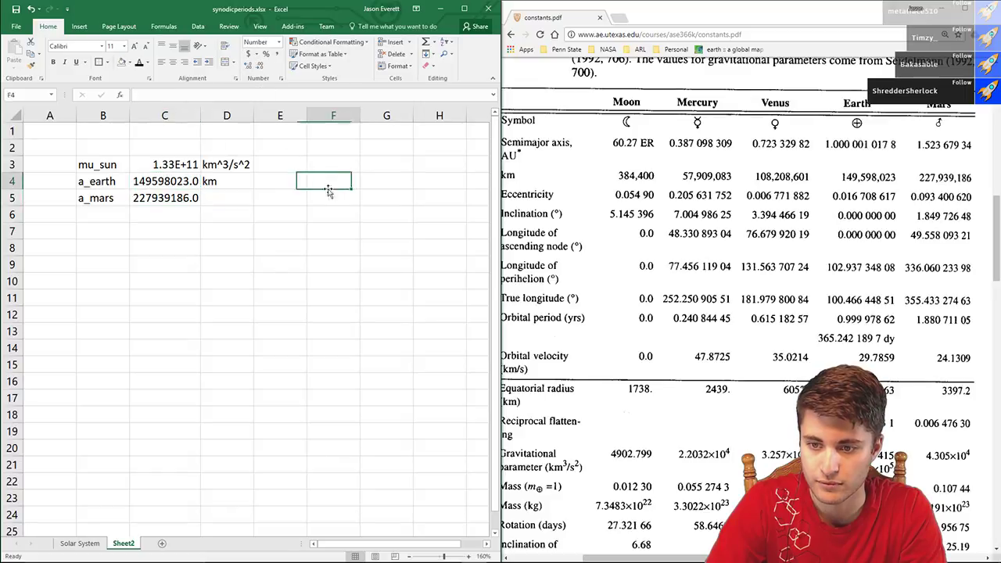
click(171, 166)
click(182, 198)
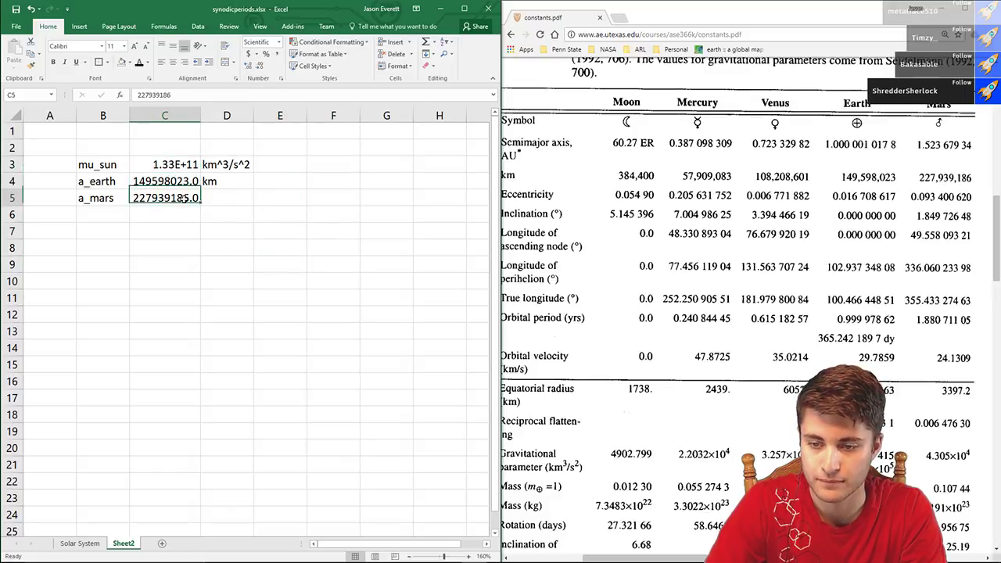
click(333, 248)
- Enter km as the a_mars unit in cell D5
click(228, 197)
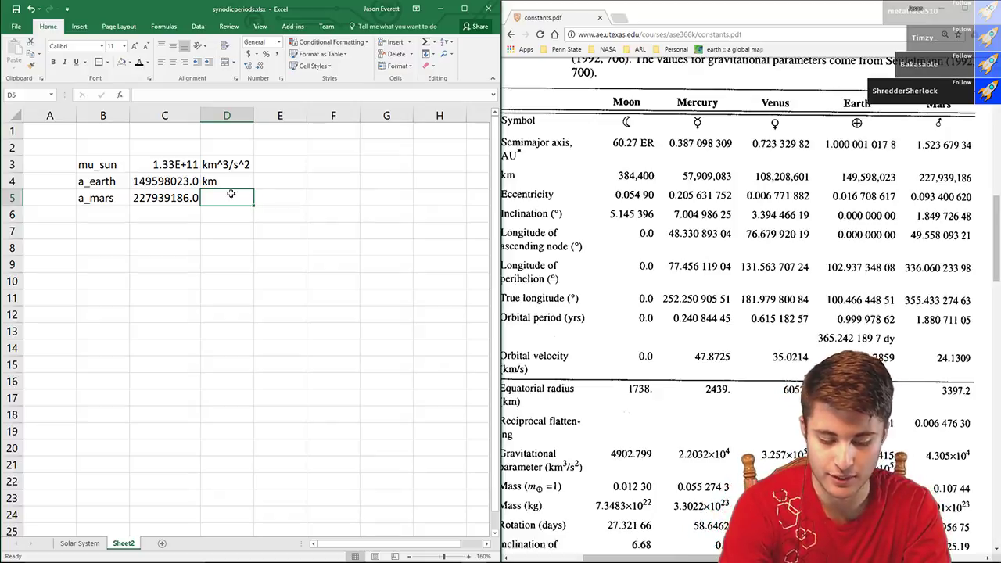
text(km)
key(Return)
- Label cell B7 as a_H for the Hohmann transfer orbit's semimajor axis
key(Return)
key(Left)
key(Left)
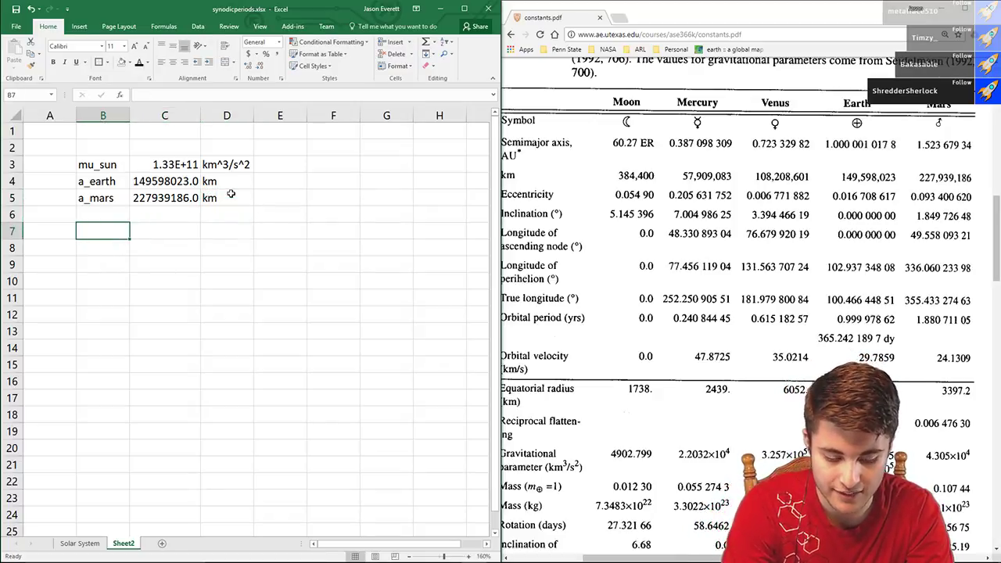
text(a_H)
- Calculate a_H in cell C7 as the average of the Earth and Mars semimajor axes with =(C4+C5)/2
key(Up)
key(Up)
key(Right)
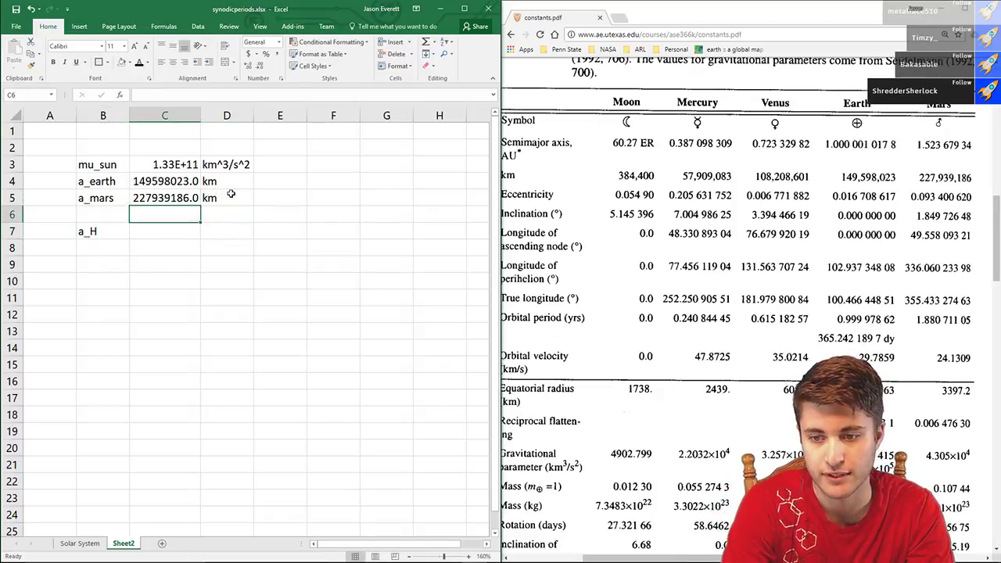
key(Down)
key(Down)
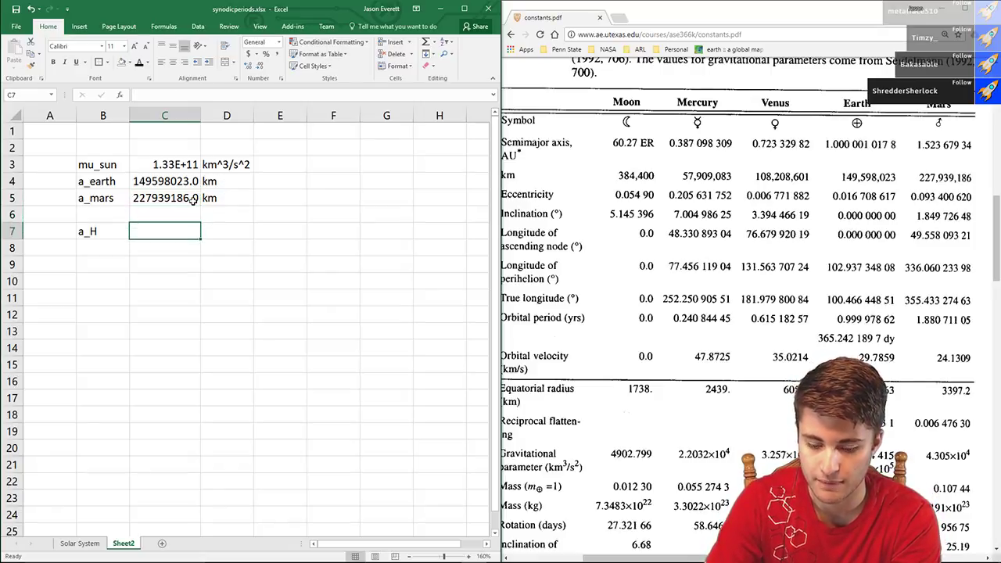
text(=()
click(173, 182)
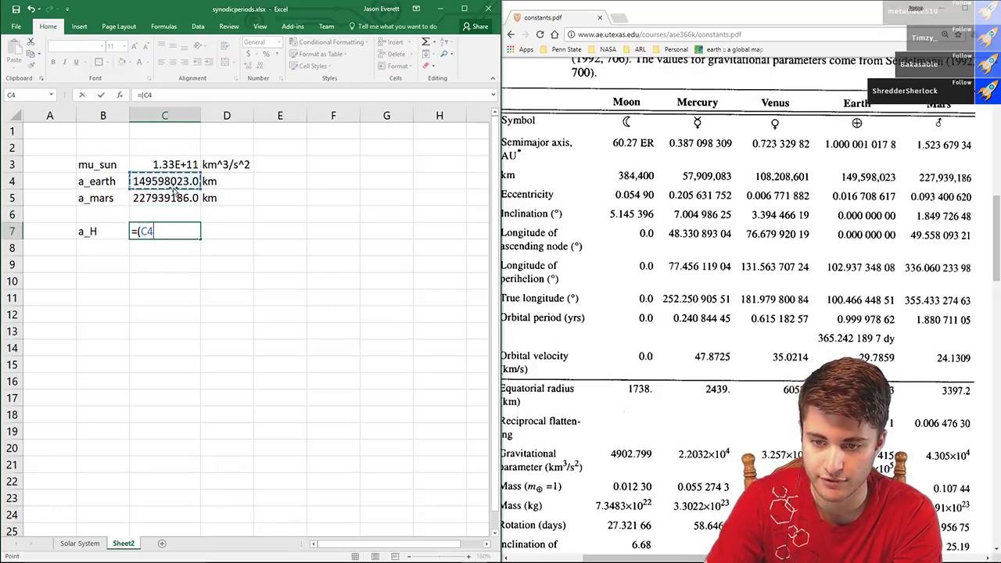
text(+)
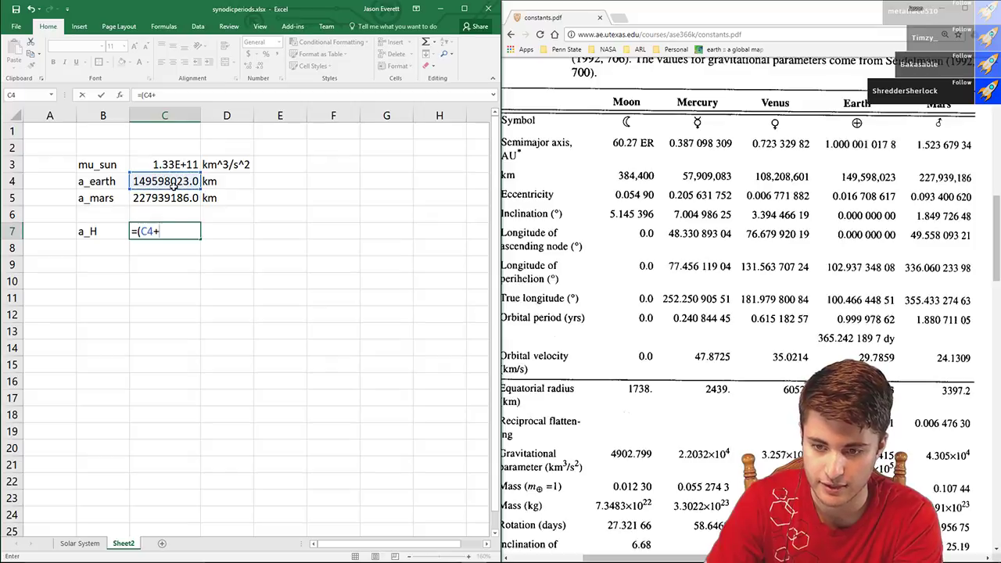
click(170, 198)
text()/2)
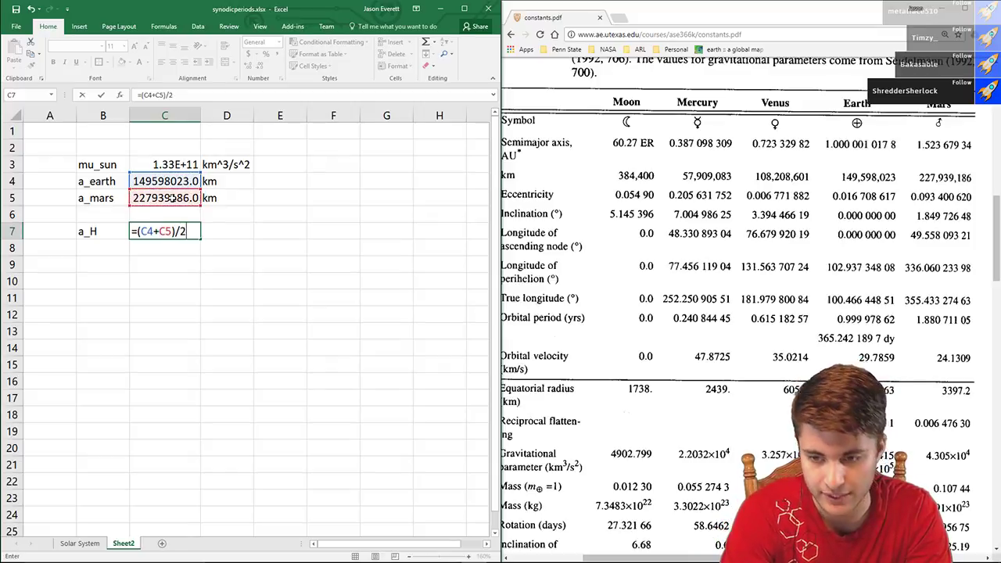
key(Return)
- Label cell B8 as v_earth
key(Left)
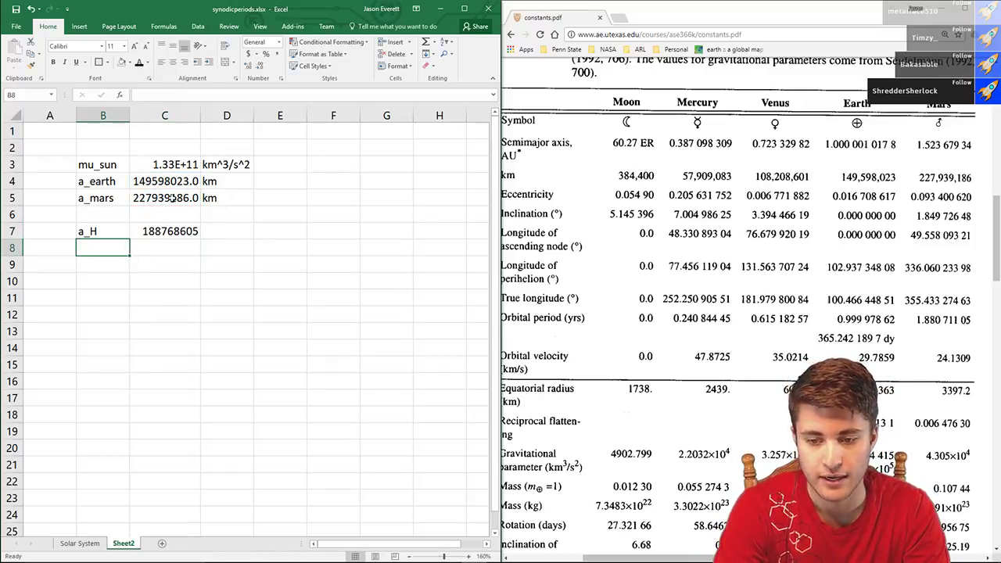
text(v_E)
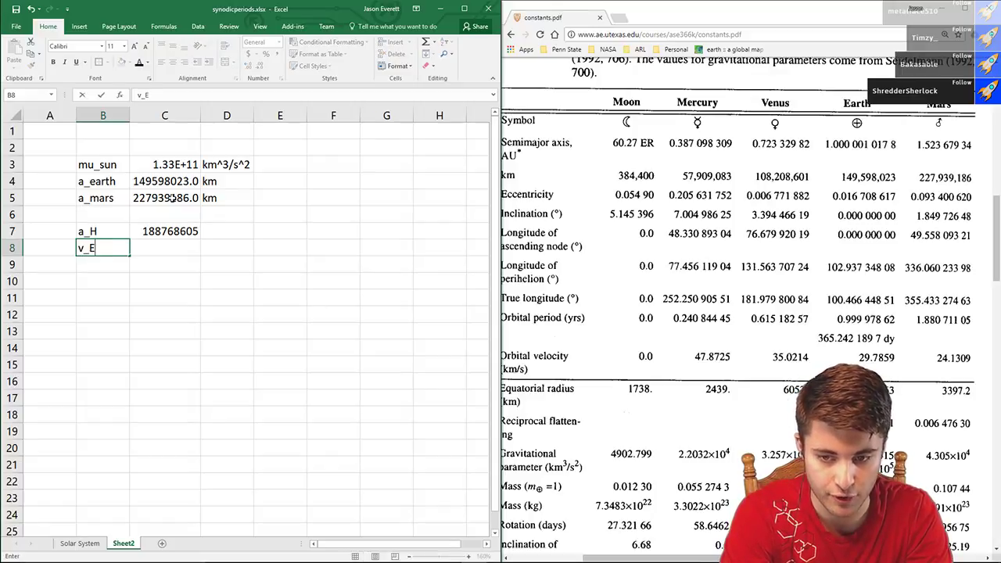
key(BackSpace)
text(earth)
key(Tab)
- Calculate Earth's orbital velocity in cell C8 with =SQRT(C3/C4)
text(=)
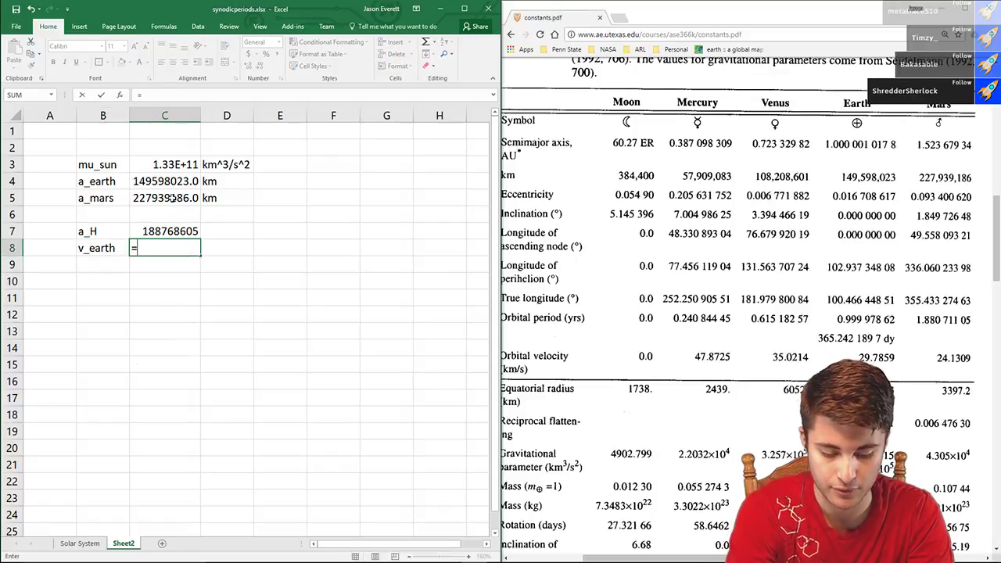
text(SQRT()
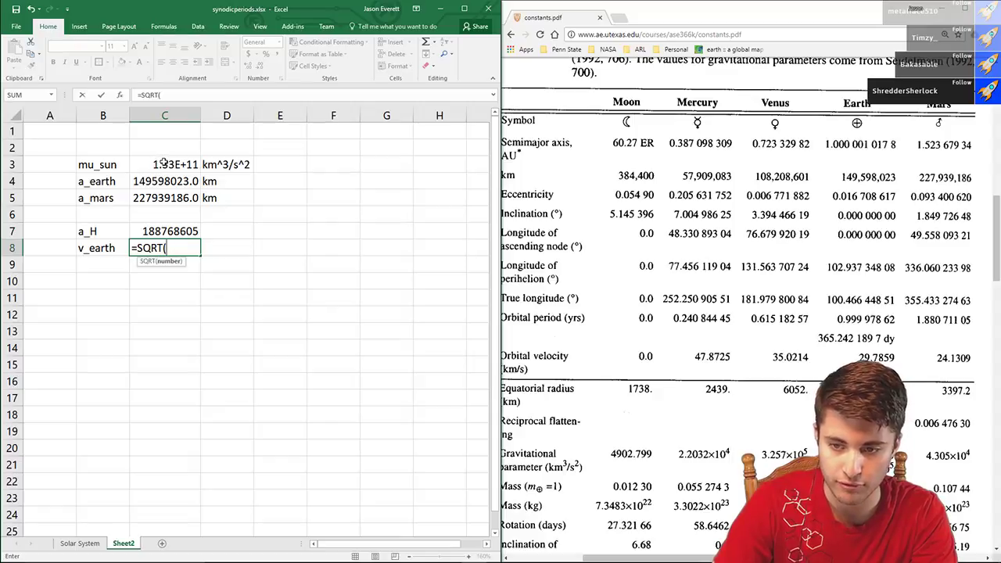
click(163, 162)
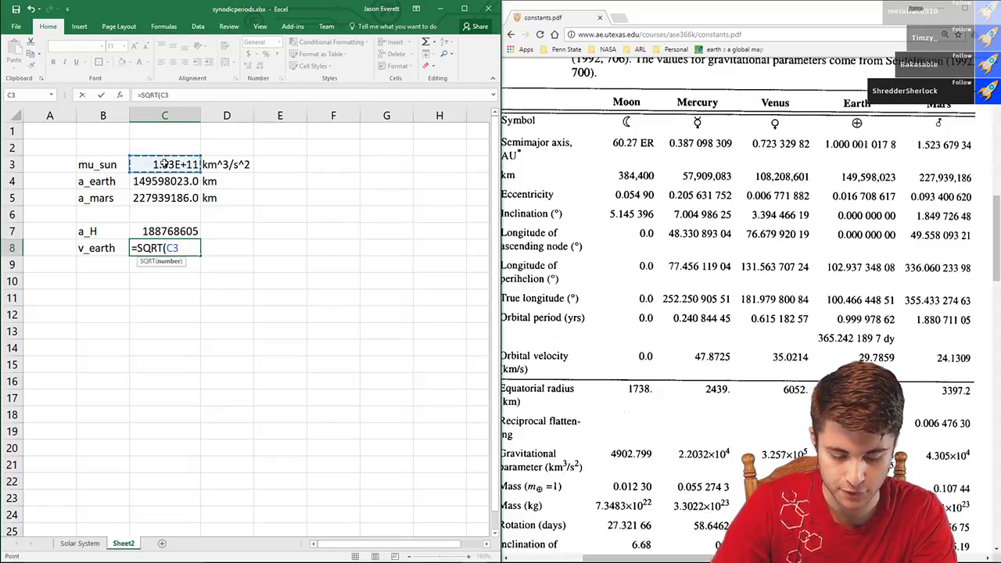
text(/)
click(167, 179)
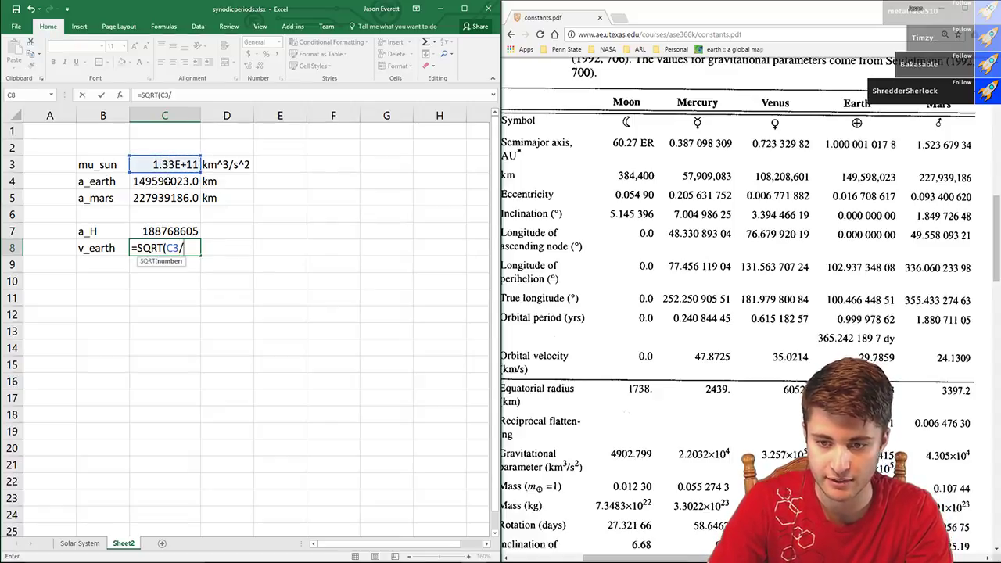
text())
key(Return)
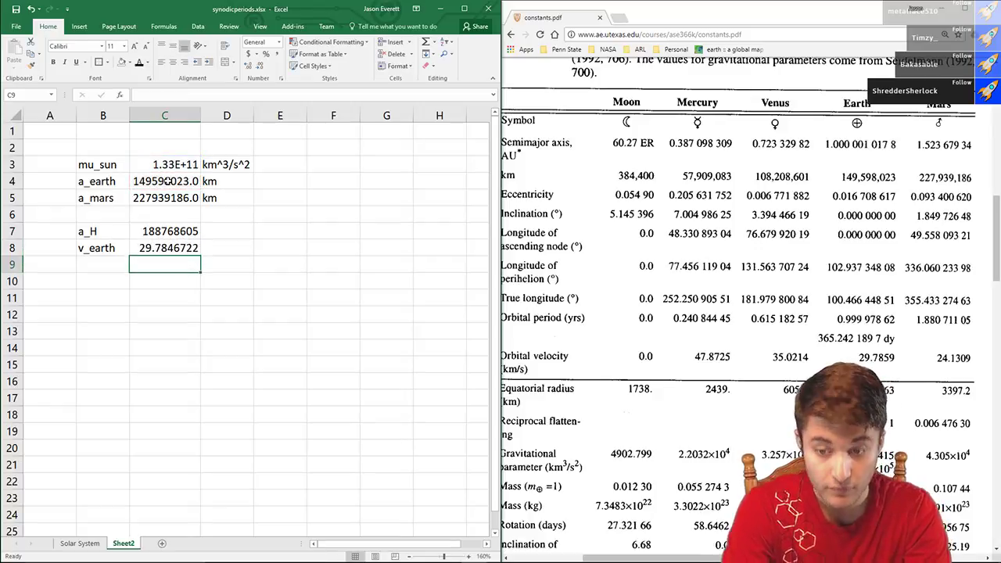
key(Up)
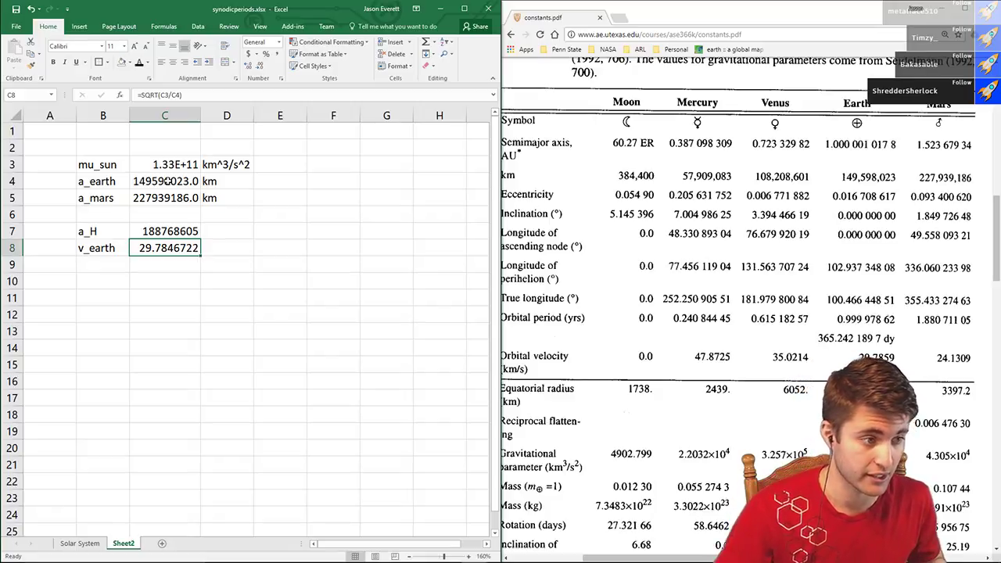
- Label cell B9 as v_mars
click(105, 260)
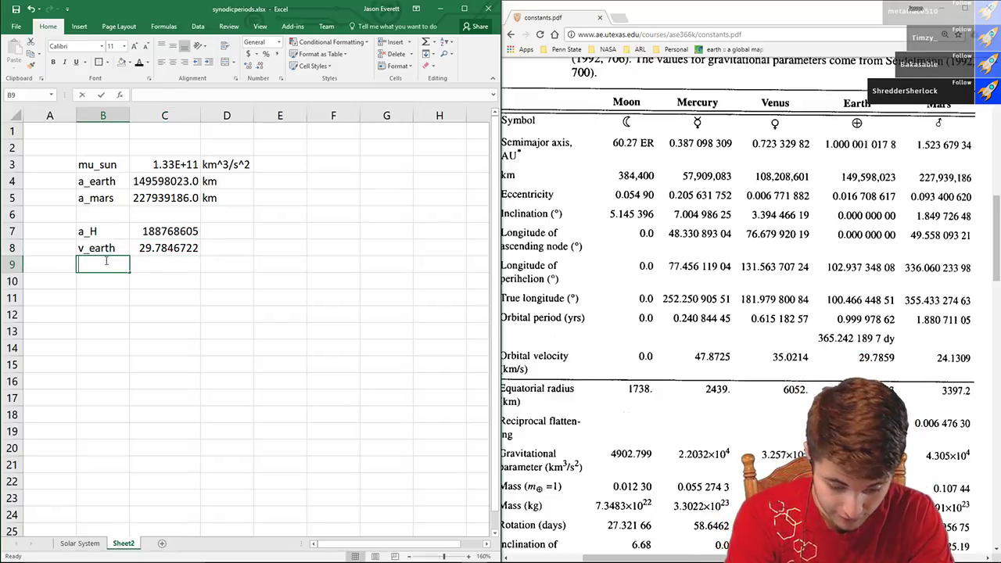
text(v_mars)
key(Return)
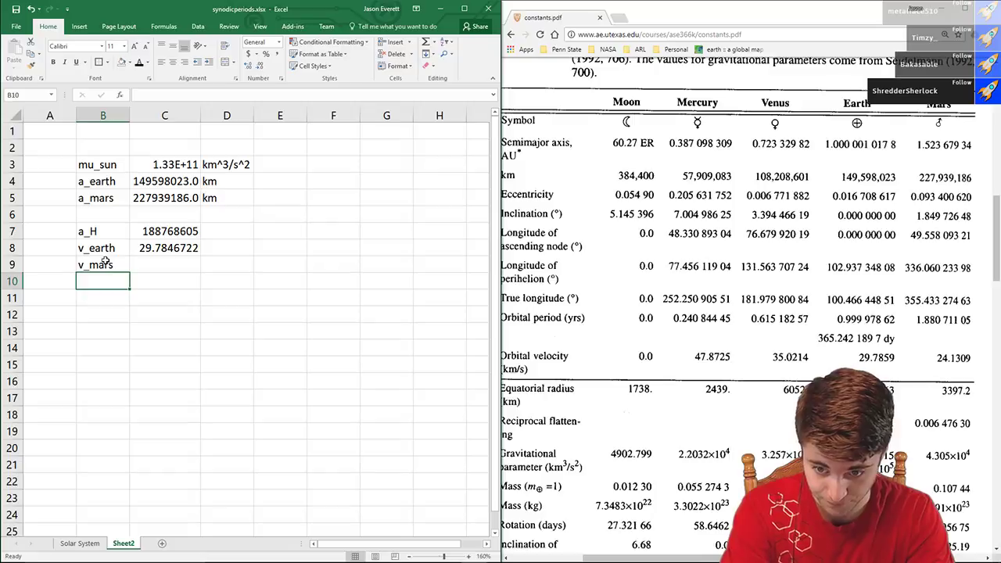
- Calculate Mars's orbital velocity in cell C9 with =SQRT(C3/C5)
key(Up)
key(Right)
text(=SQ)
key(Tab)
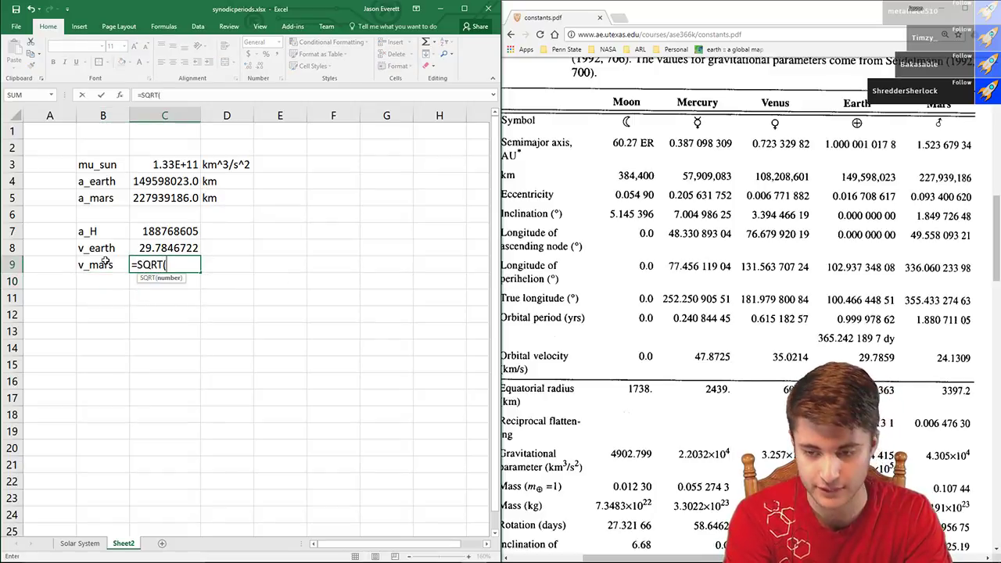
click(168, 166)
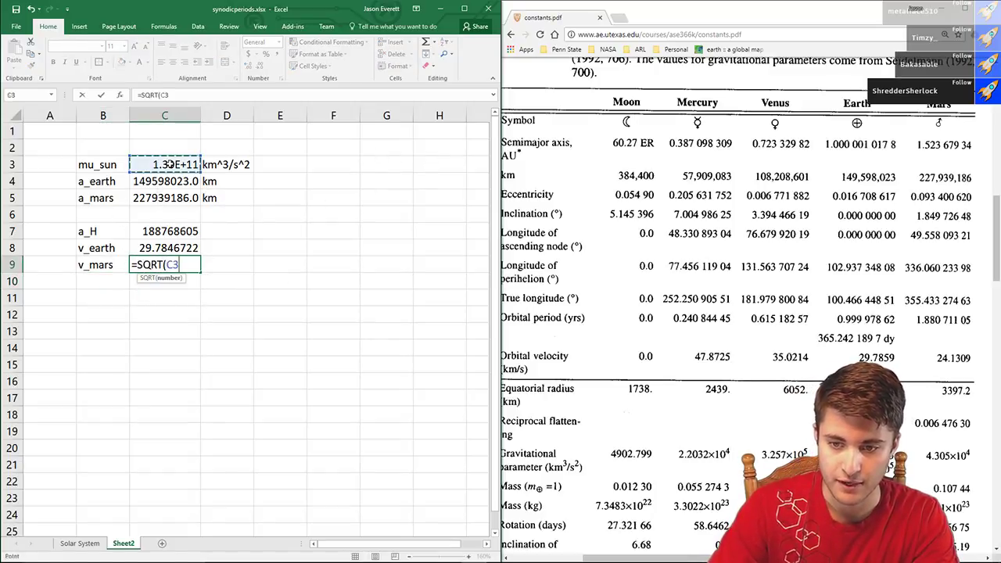
text(/)
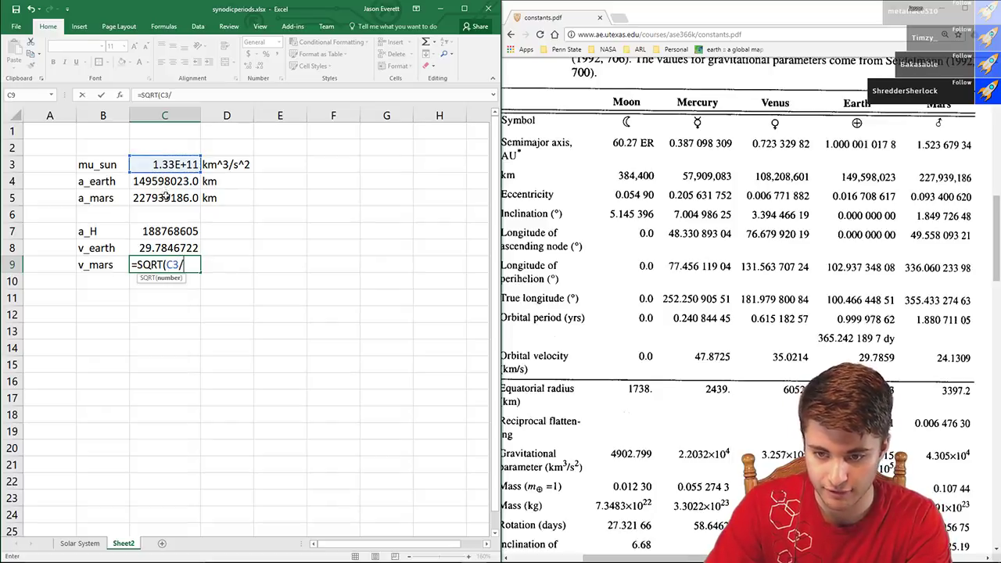
click(166, 197)
text())
key(ctrl+Return)
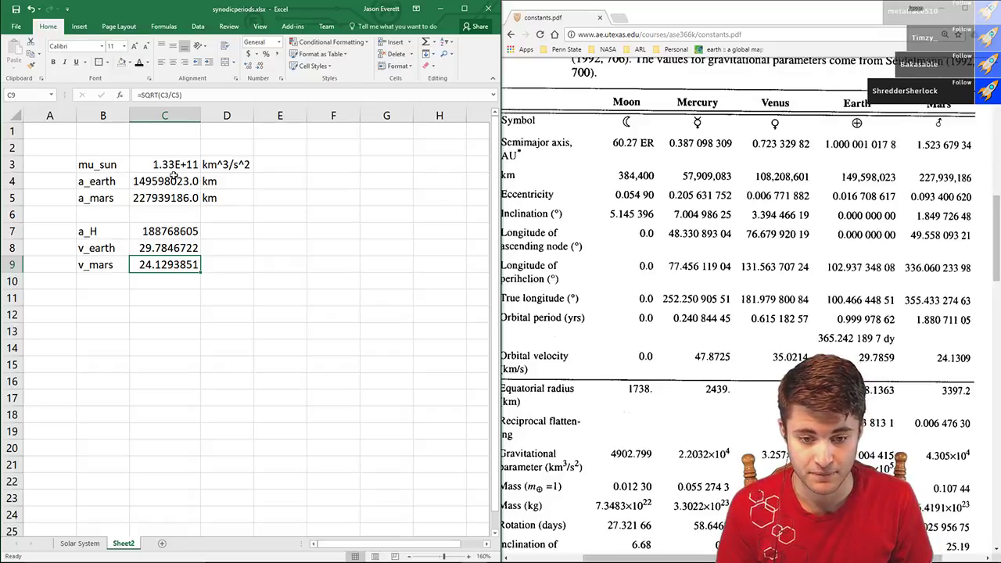
- Move the a_H label and value to row 10 and shift the v_earth and v_mars entries up to rows 7 and 8
key(Down)
key(Down)
key(Left)
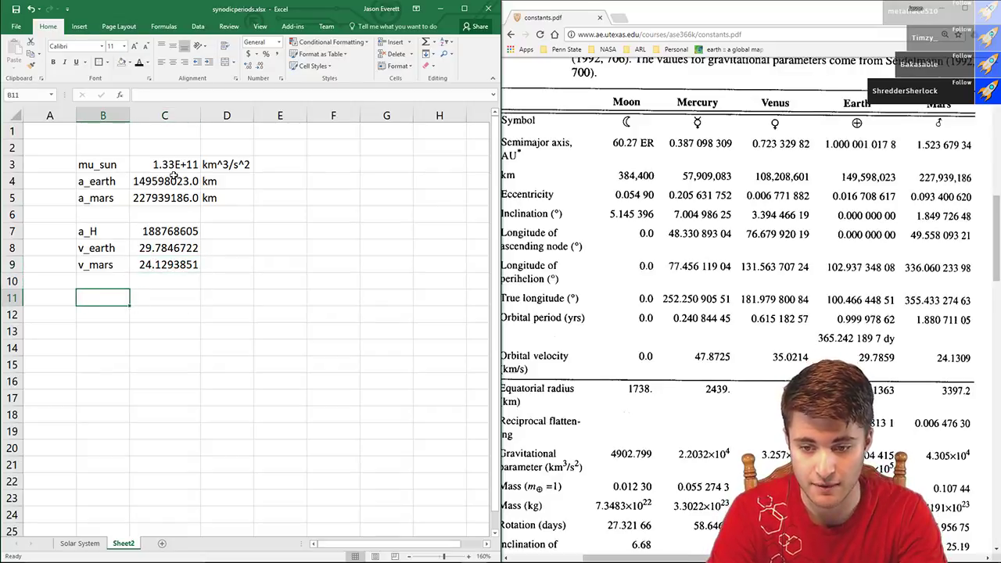
drag(109, 233, 179, 289)
drag(93, 248, 177, 224)
click(252, 227)
scroll(252, 227, up, 3)
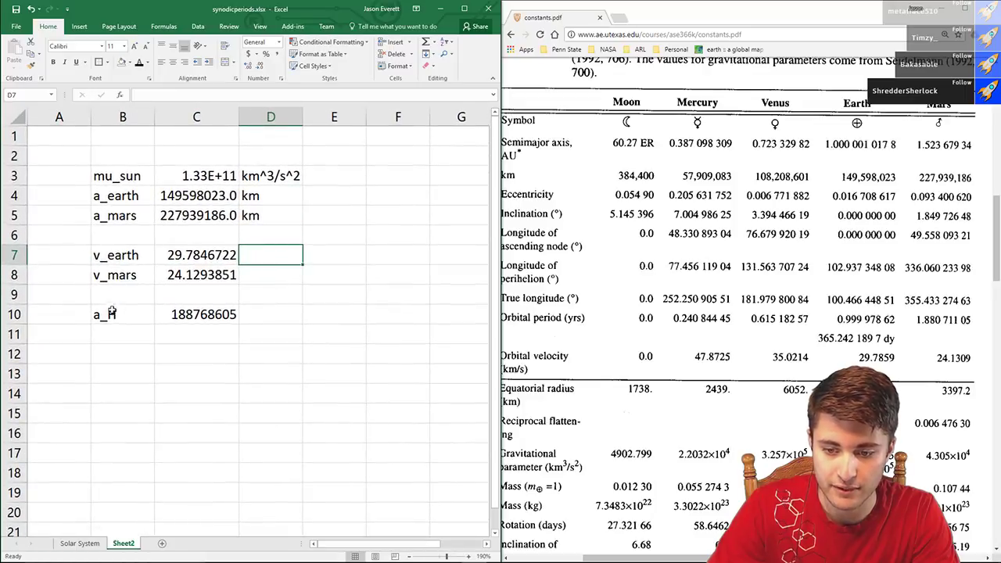
- Label cell B11 as v_H_p
click(137, 334)
text(V_)
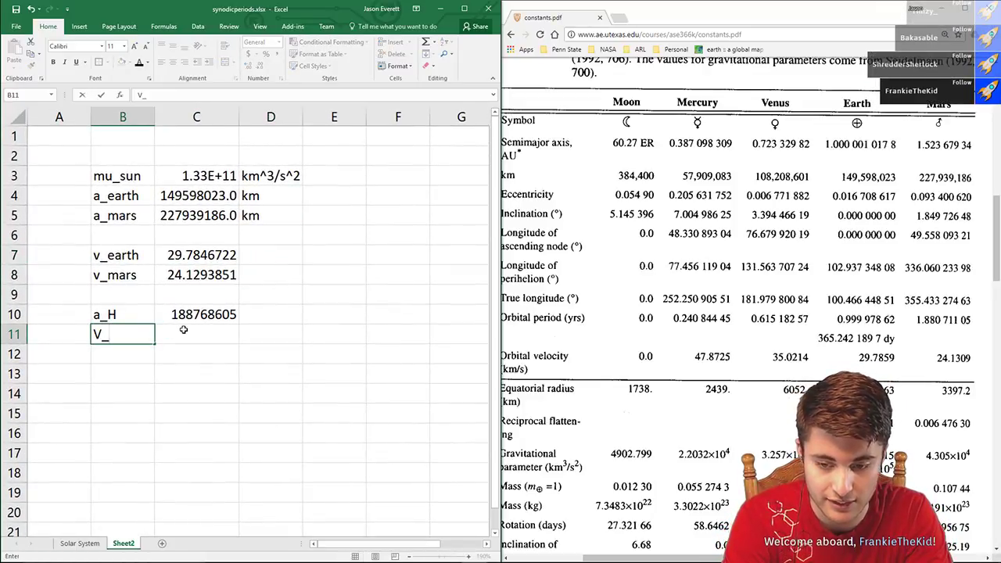
text(_)
key(BackSpace)
key(BackSpace)
text(v)
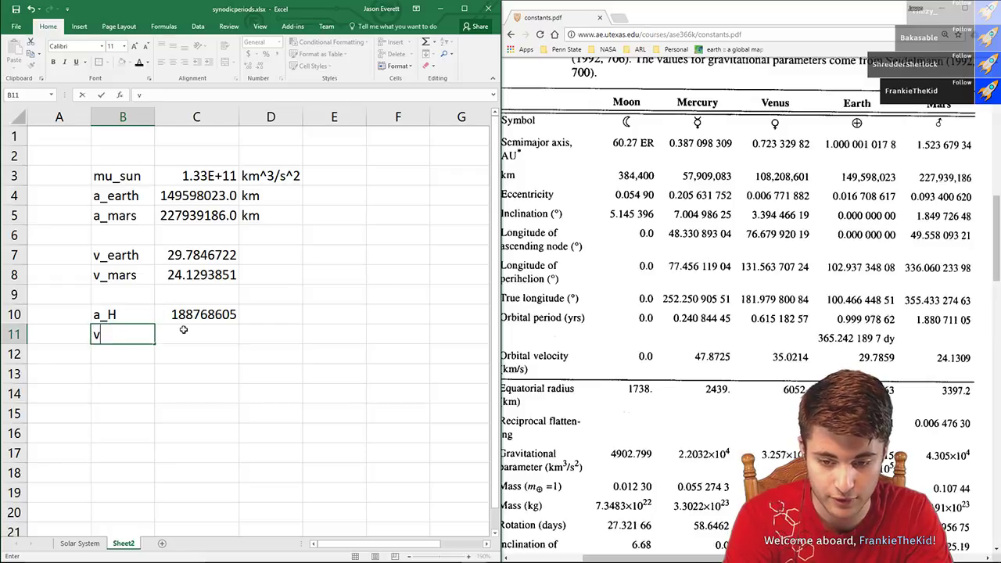
text(_H_p)
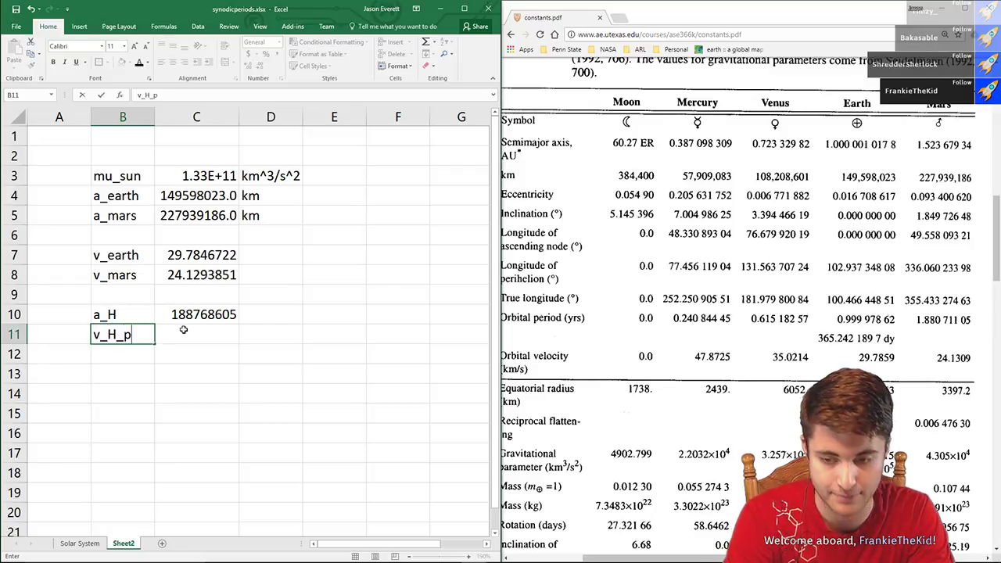
key(Return)
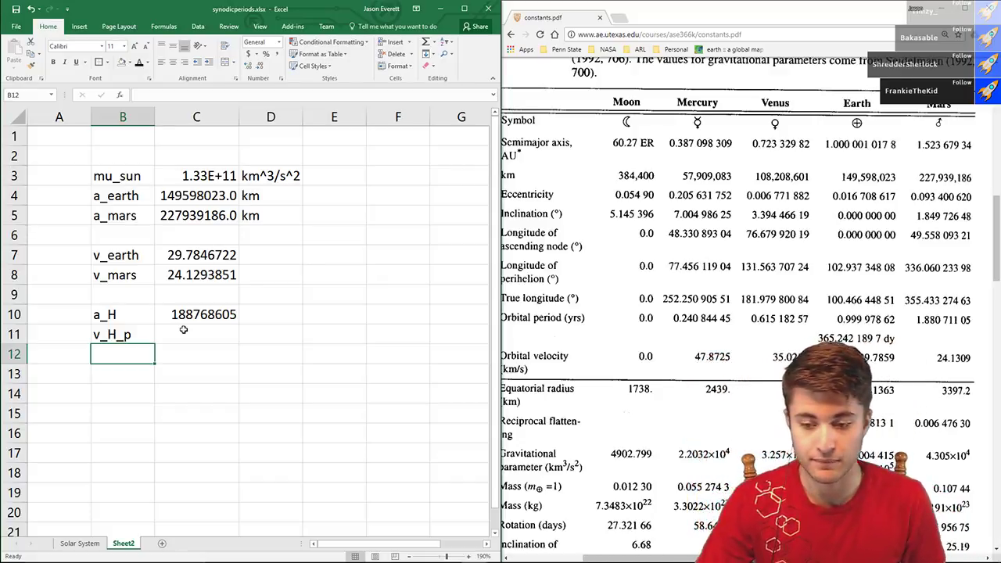
- Bring up the OneNote derivation beside the sheet and calculate v_H_p in cell C11 with =SQRT(2*(C3/(C4+C5)+C3/C4))
click(171, 337)
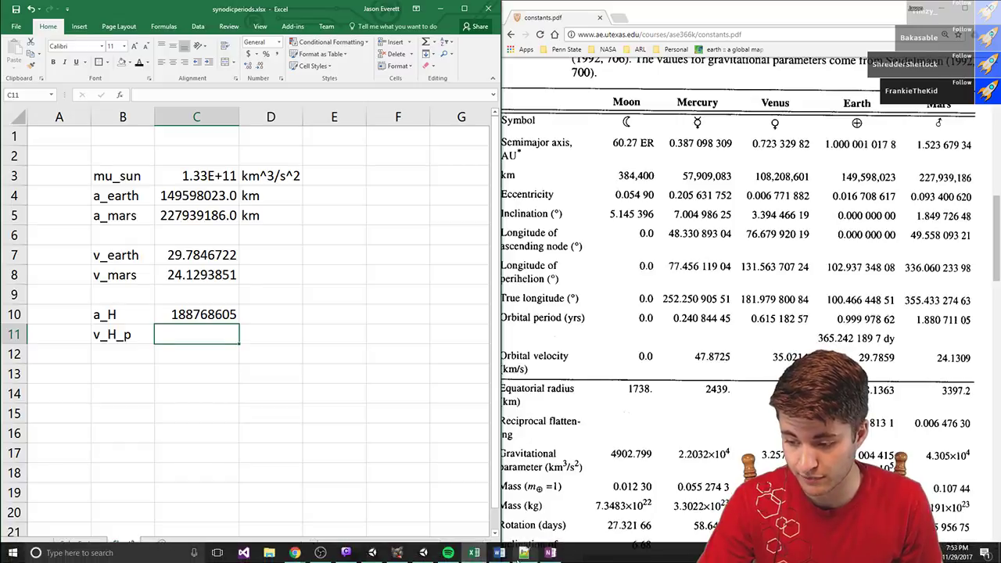
click(551, 557)
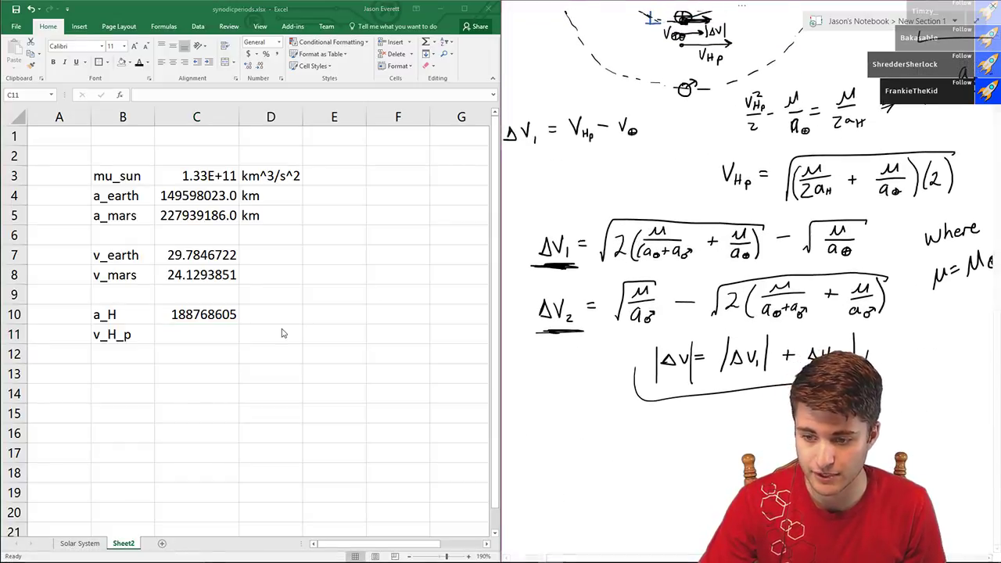
click(237, 329)
text(=SQRT()
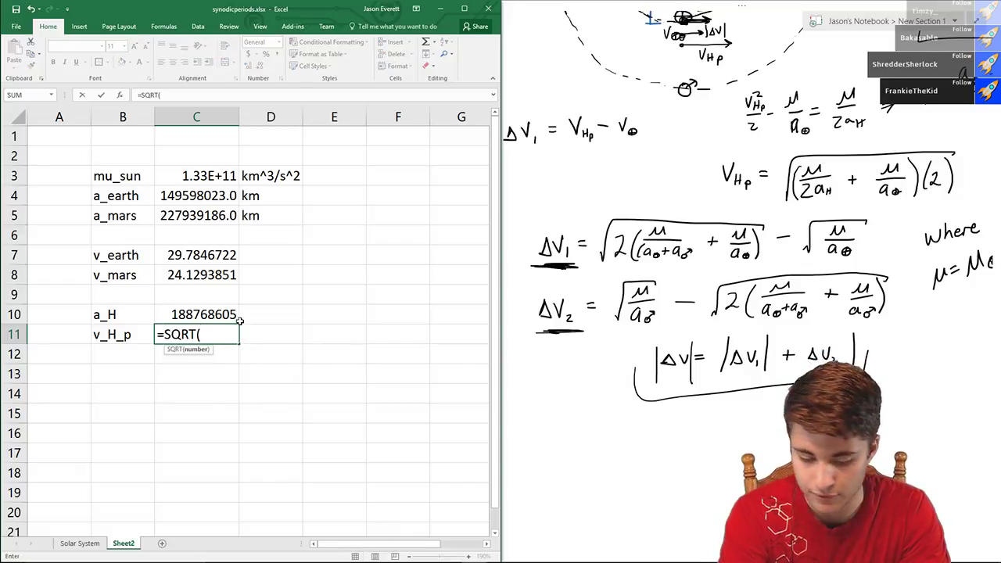
text(2*()
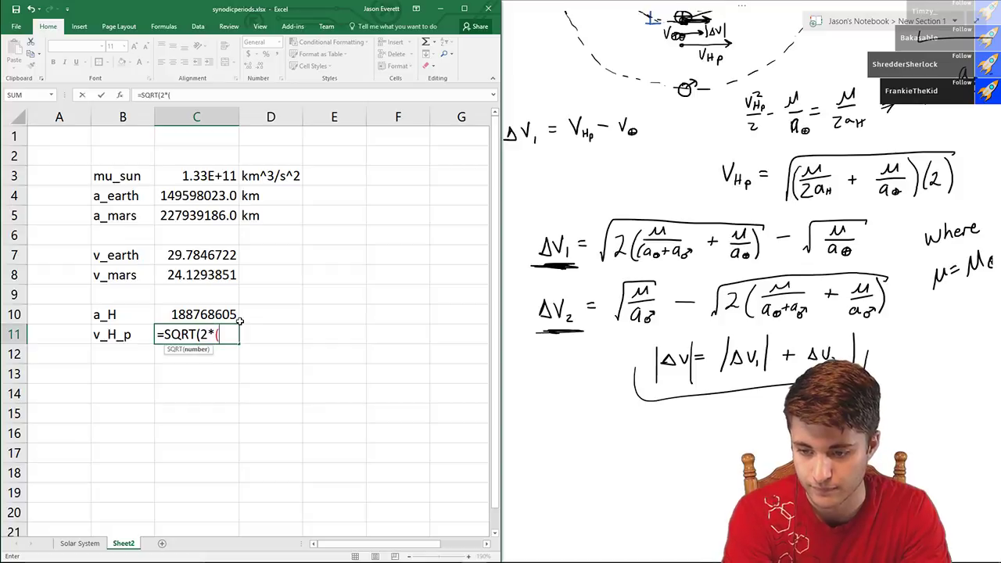
click(211, 176)
text(/)
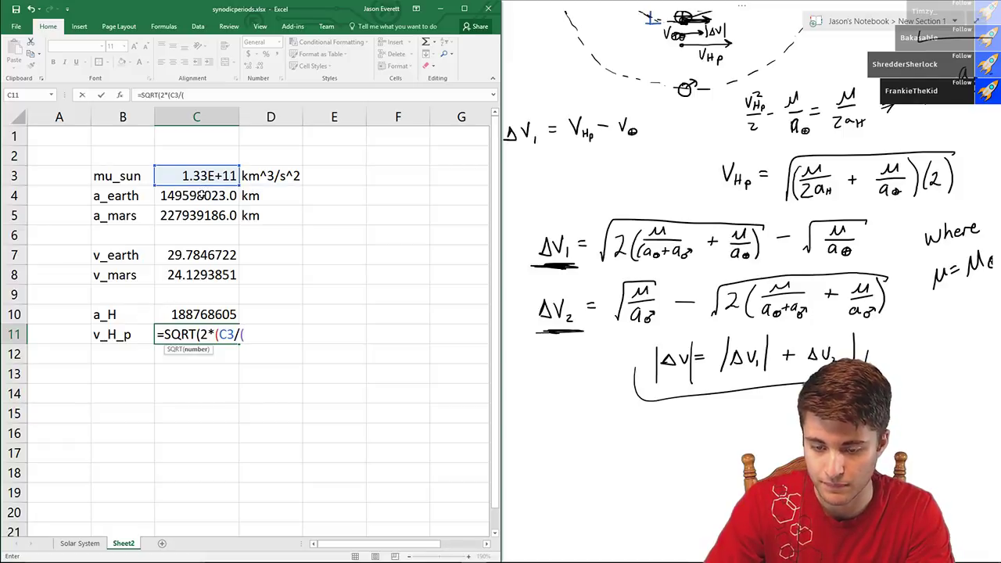
text(()
click(202, 196)
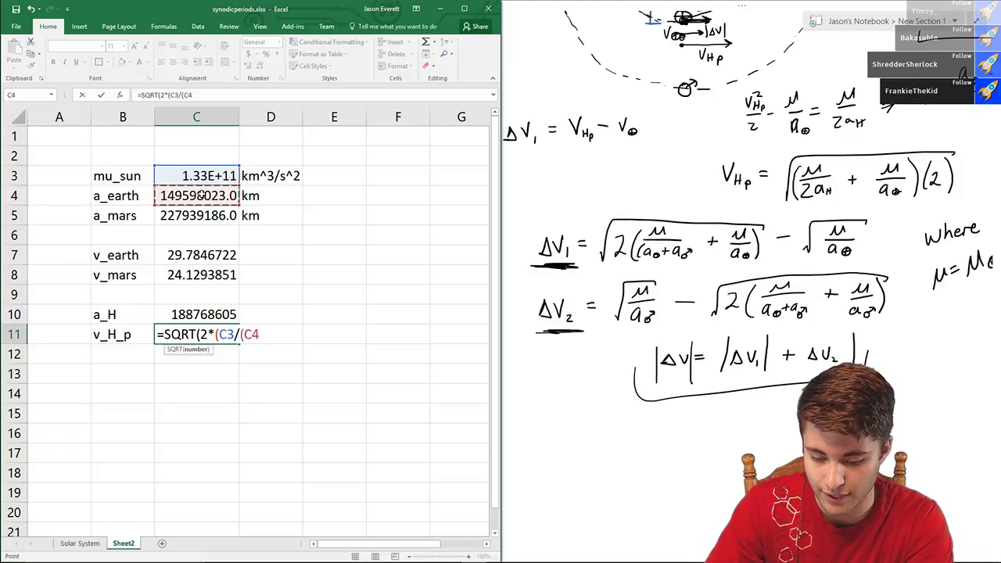
text(+)
click(201, 215)
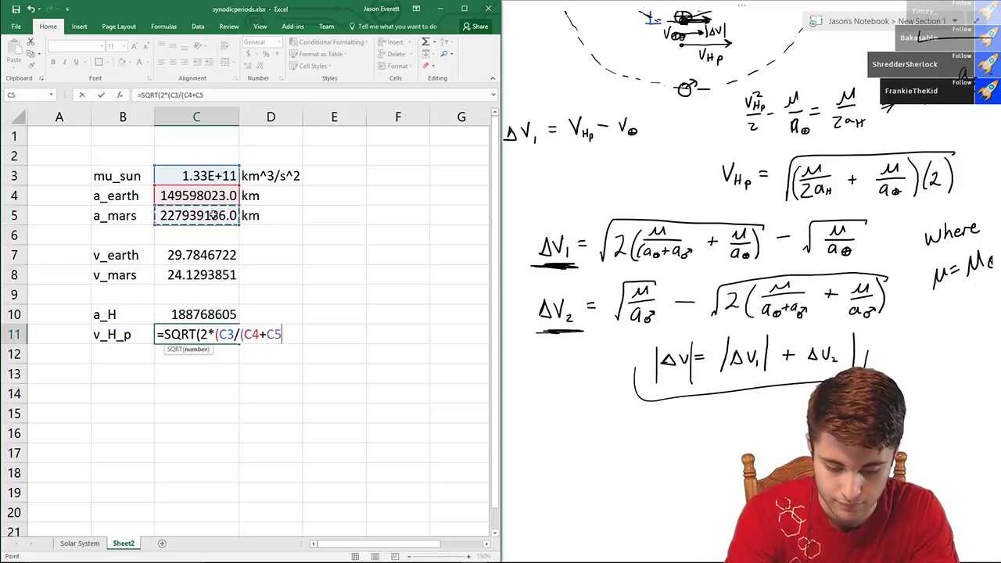
text())
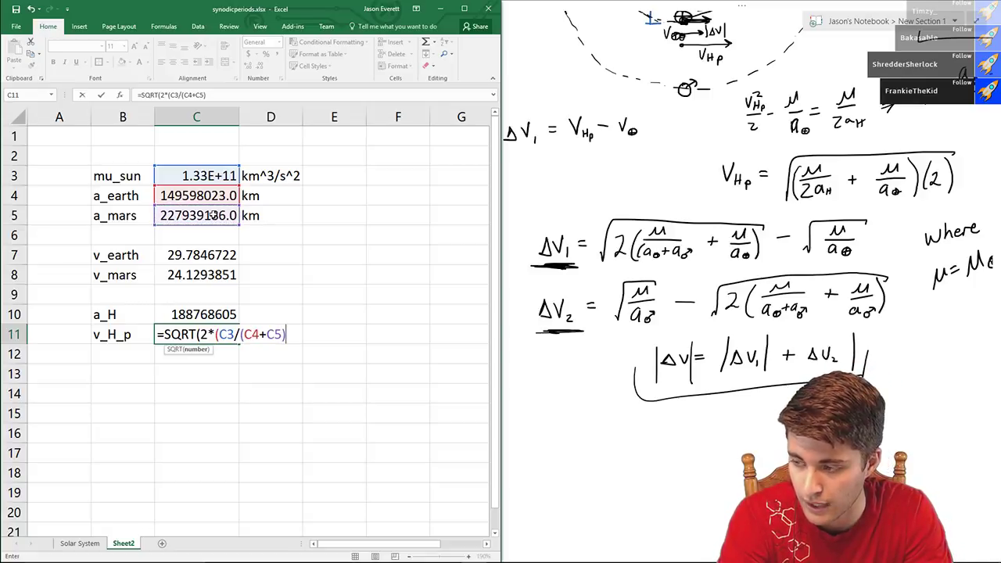
text(+)
click(228, 174)
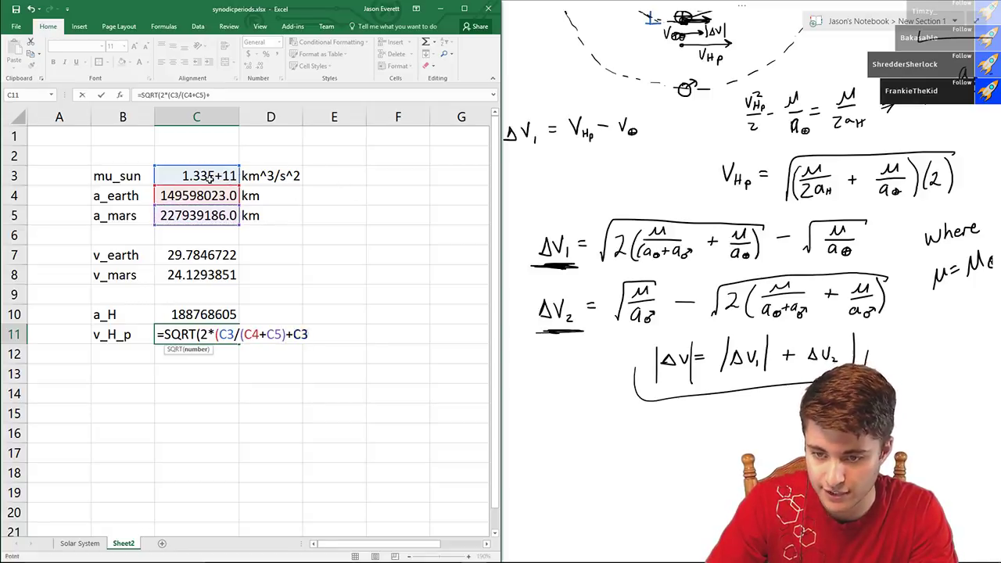
text(/)
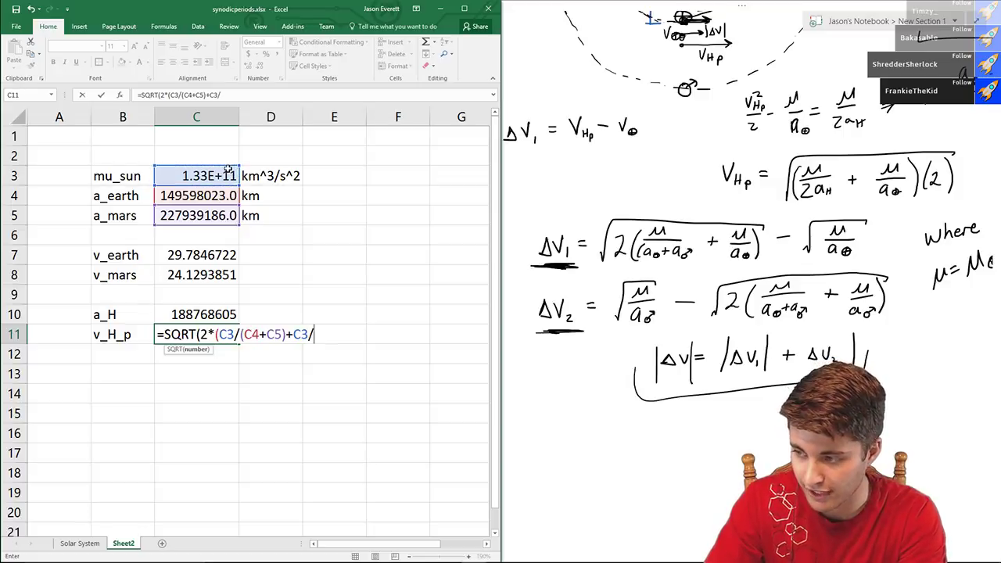
click(197, 196)
text()))
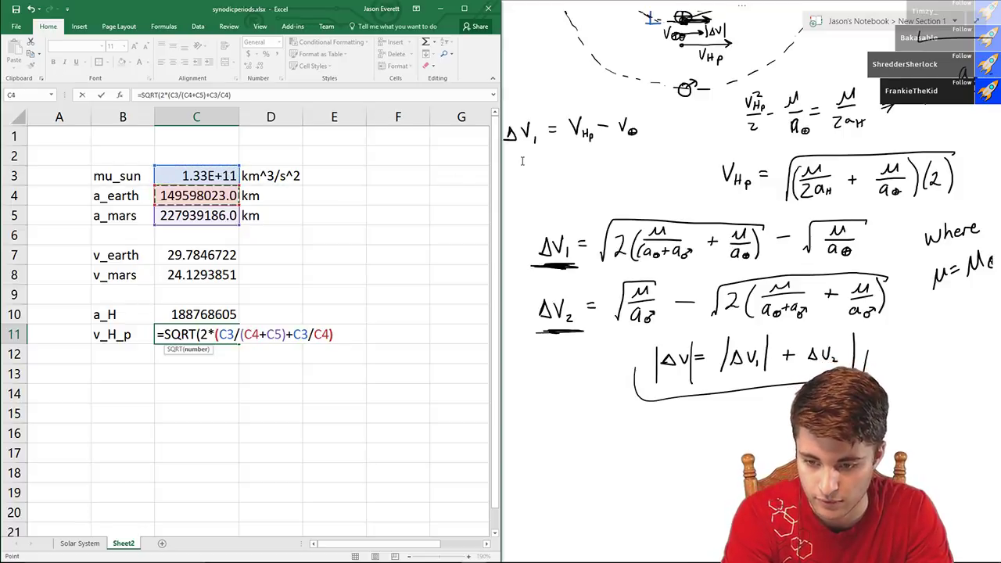
key(Return)
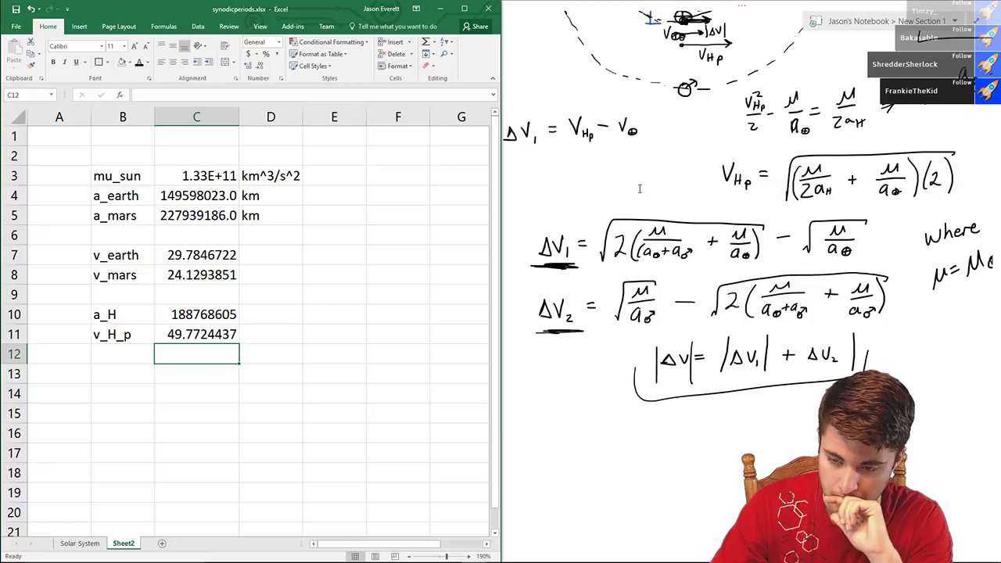
- Label cell B12 as v_H_a
click(282, 254)
click(116, 350)
click(161, 342)
click(125, 353)
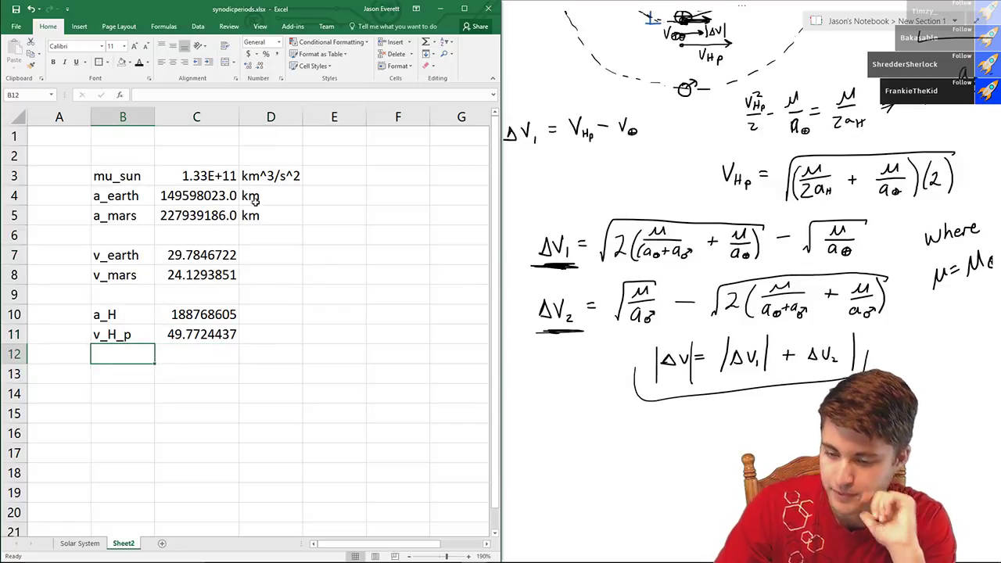
text(v_H_a)
key(Return)
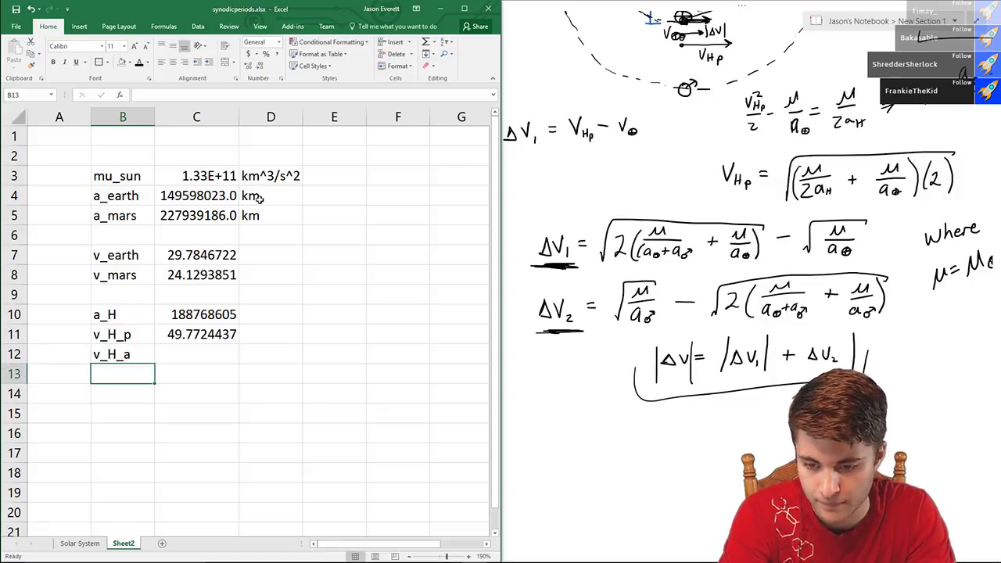
- Copy the v_H_p formula from cell C11 into cell C12
key(Up)
key(Right)
click(175, 333)
key(ctrl+c)
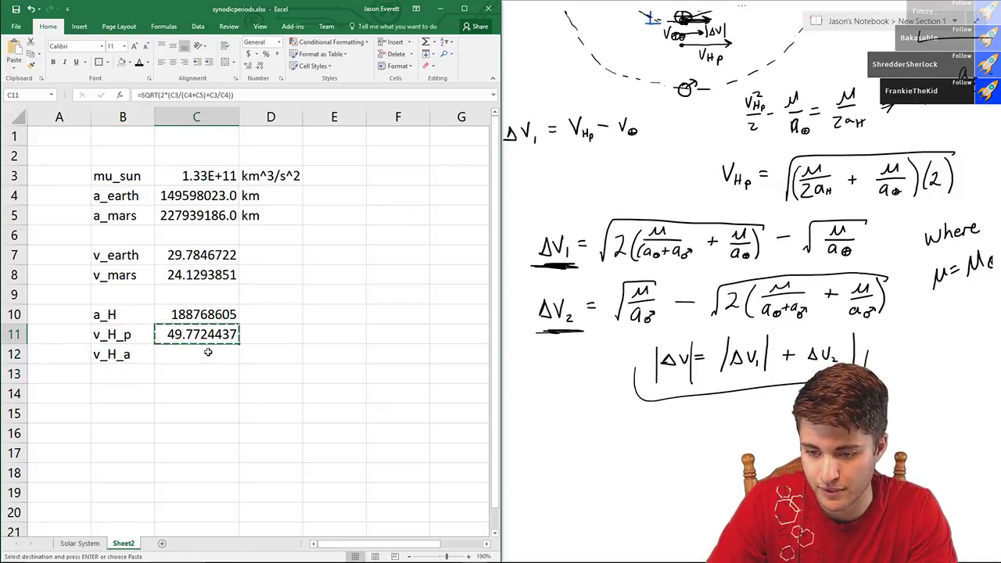
click(207, 351)
key(ctrl+v)
key(Return)
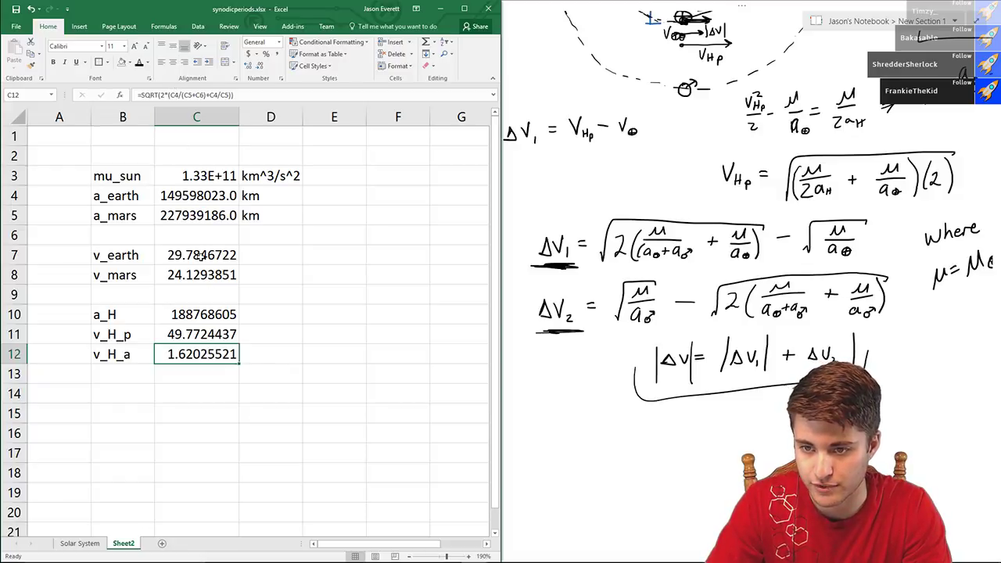
- Correct the cell references of the v_H_a formula in C12 to =SQRT(2*(C3/(C4+C5)+C3/C5))
click(172, 94)
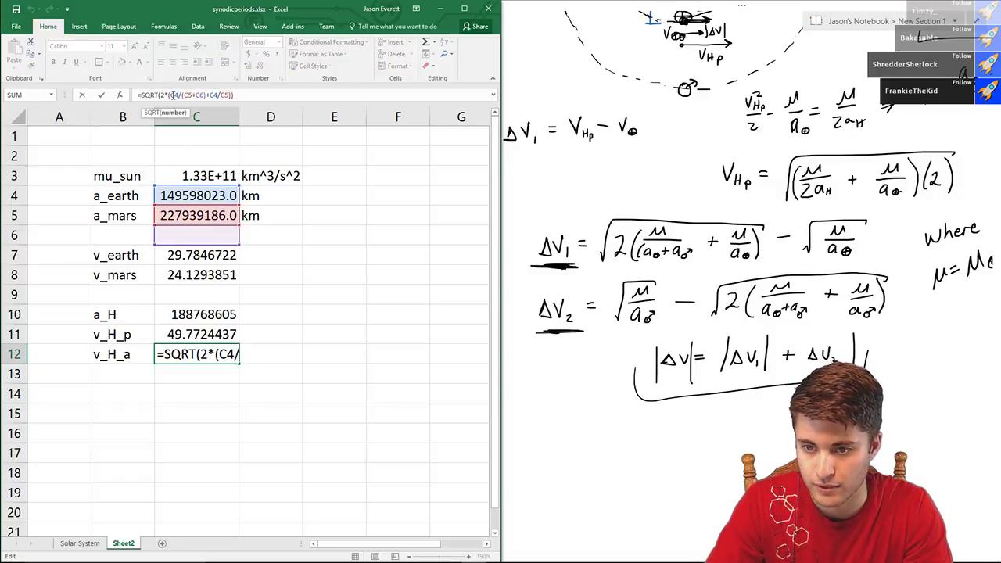
click(202, 177)
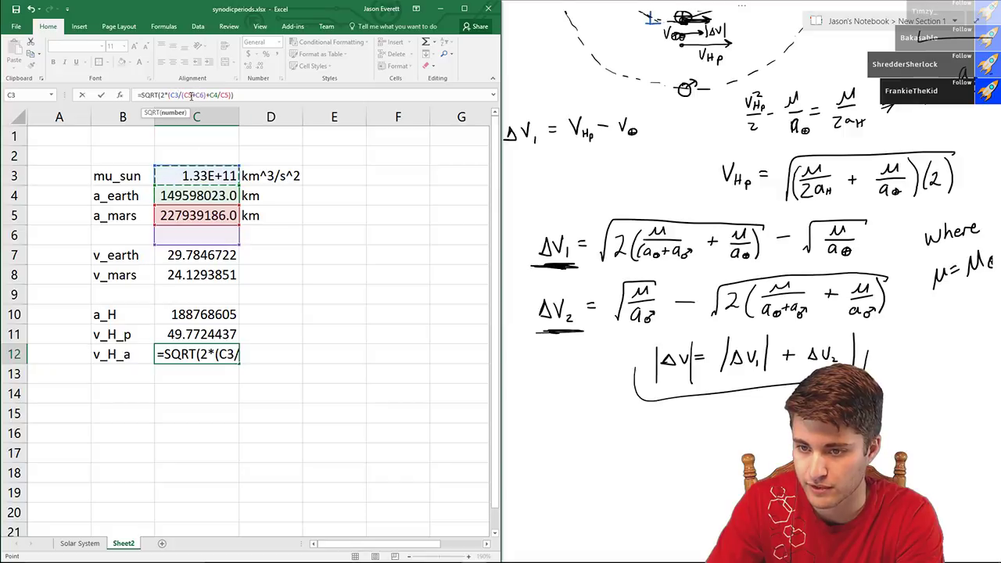
double_click(190, 94)
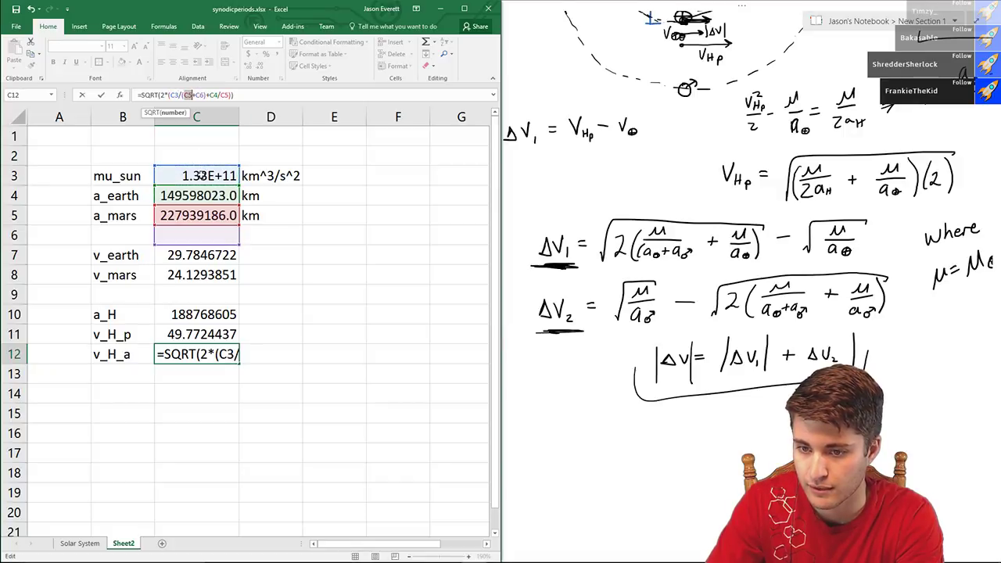
key(Up)
double_click(203, 94)
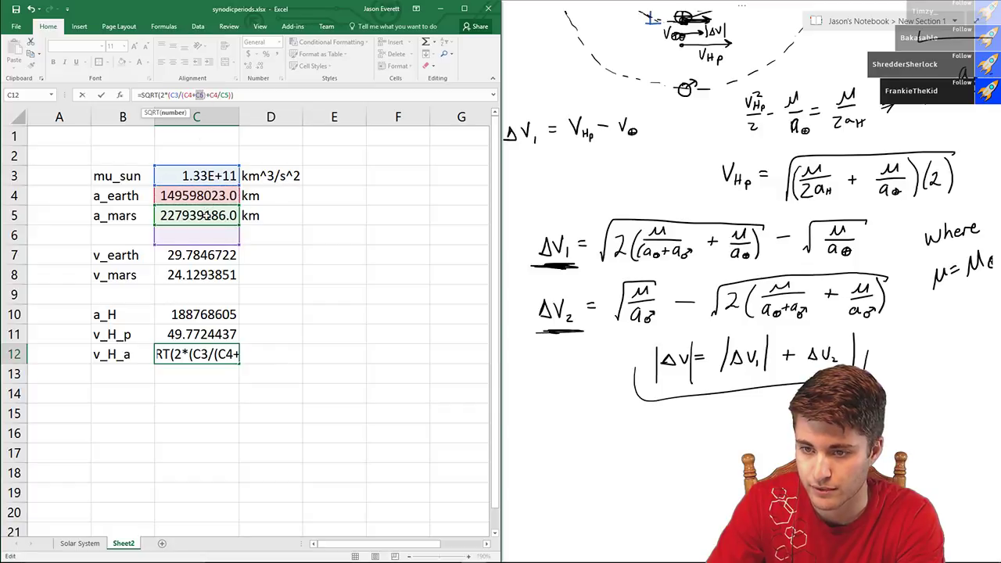
click(207, 214)
text())
double_click(214, 95)
click(216, 168)
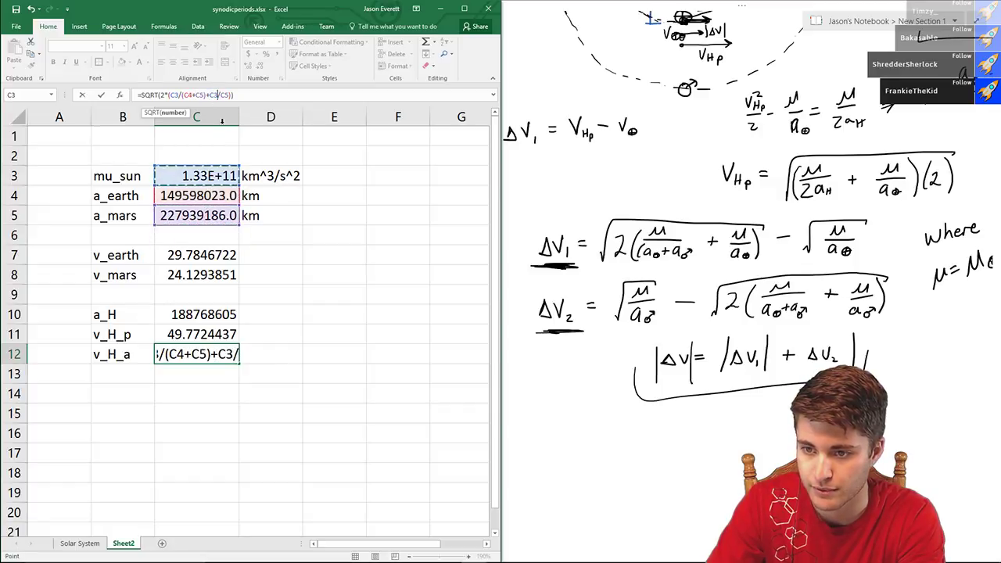
double_click(224, 94)
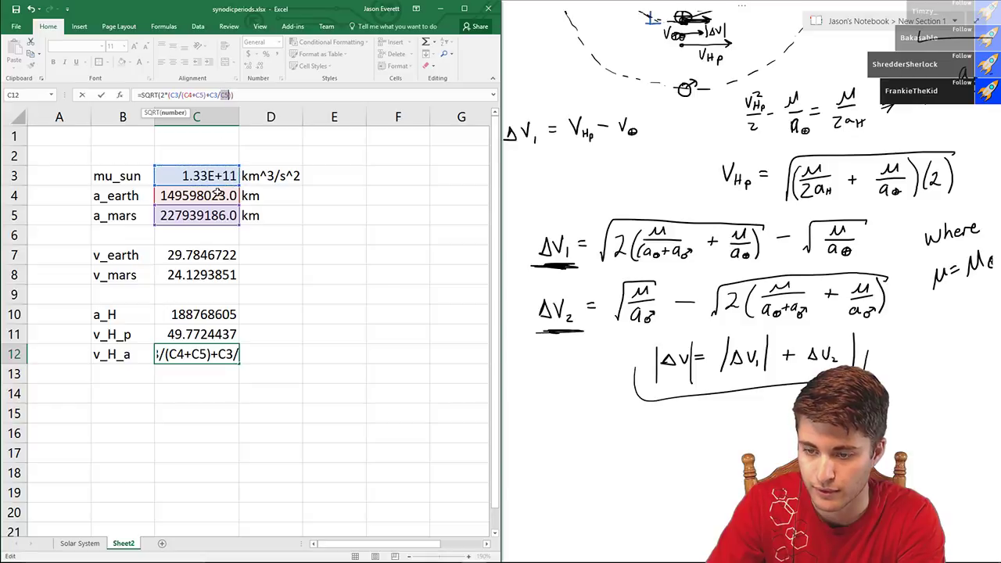
click(208, 217)
key(Return)
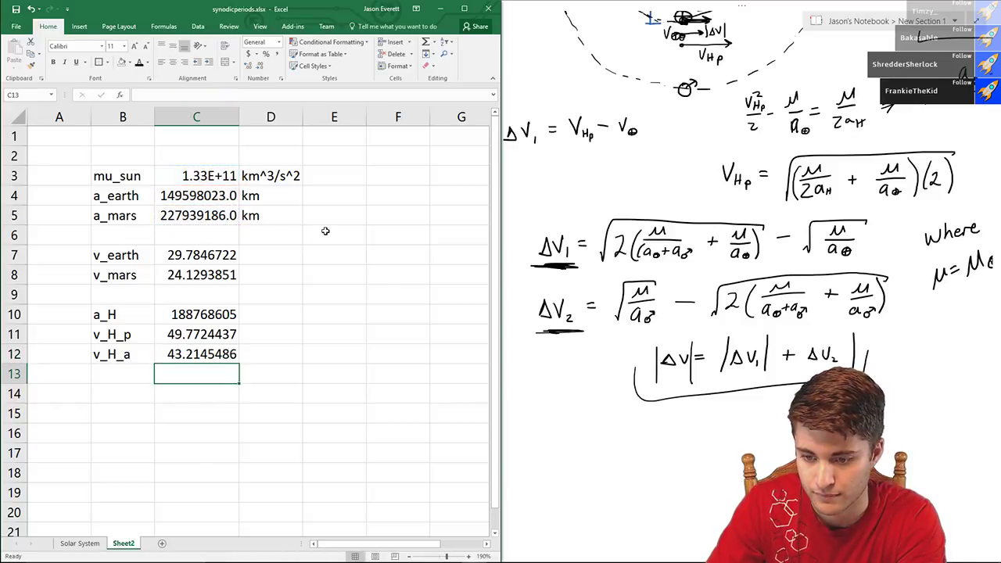
- Examine the handwritten Hohmann velocity derivation in OneNote against the v_H_a result, enlarging the notes to full screen
click(325, 231)
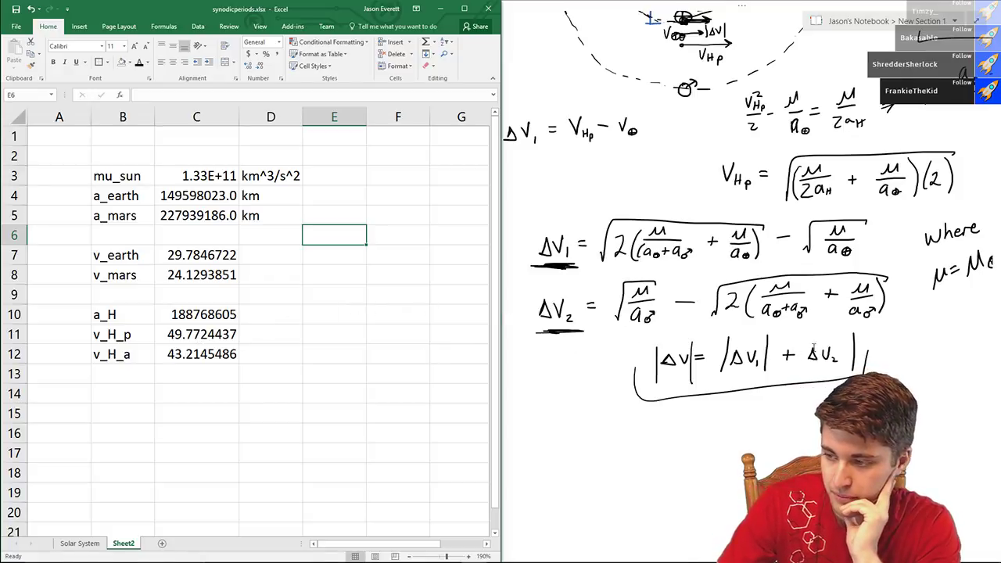
click(874, 304)
scroll(874, 304, up, 3)
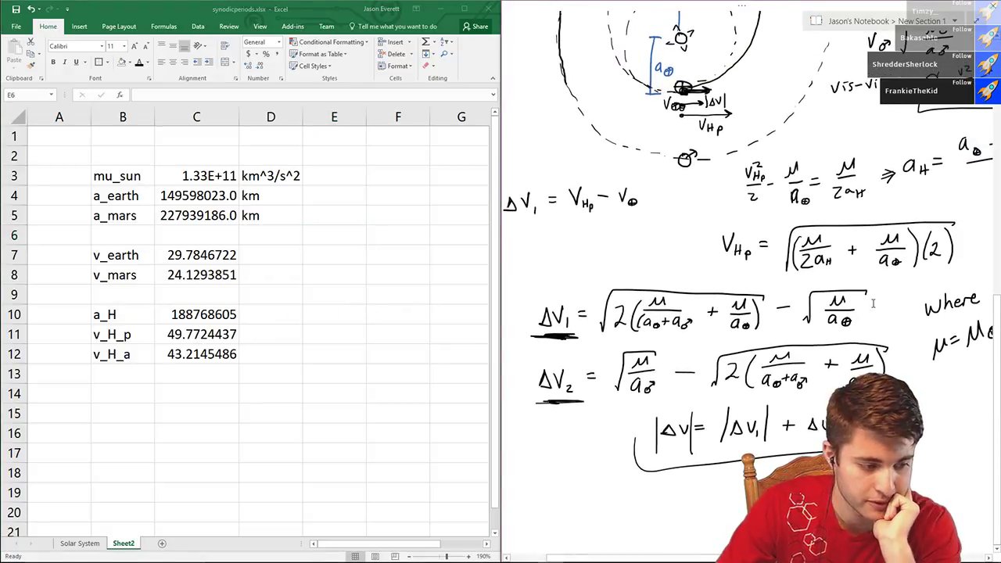
scroll(873, 304, up, 1)
scroll(873, 304, up, 2)
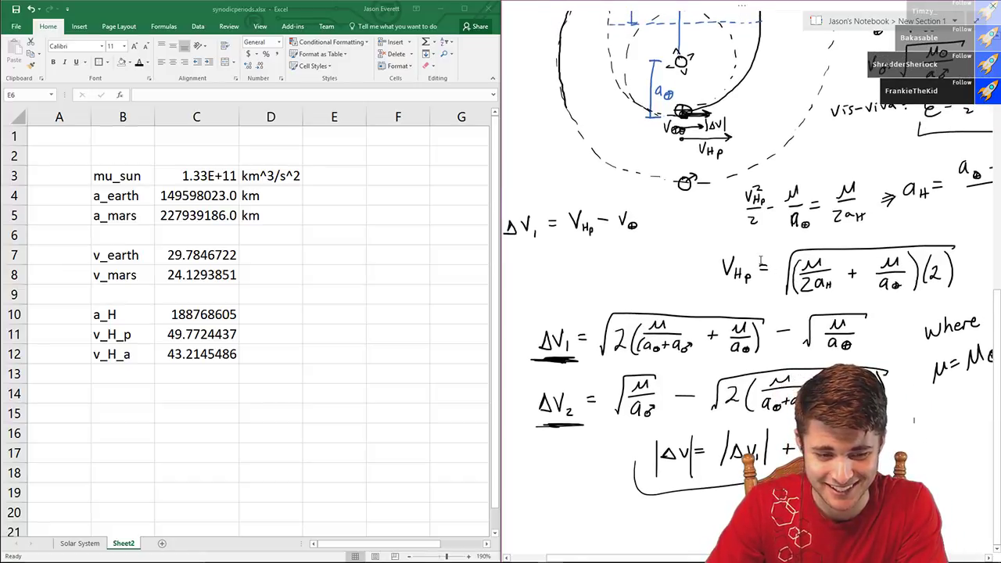
drag(197, 360, 134, 361)
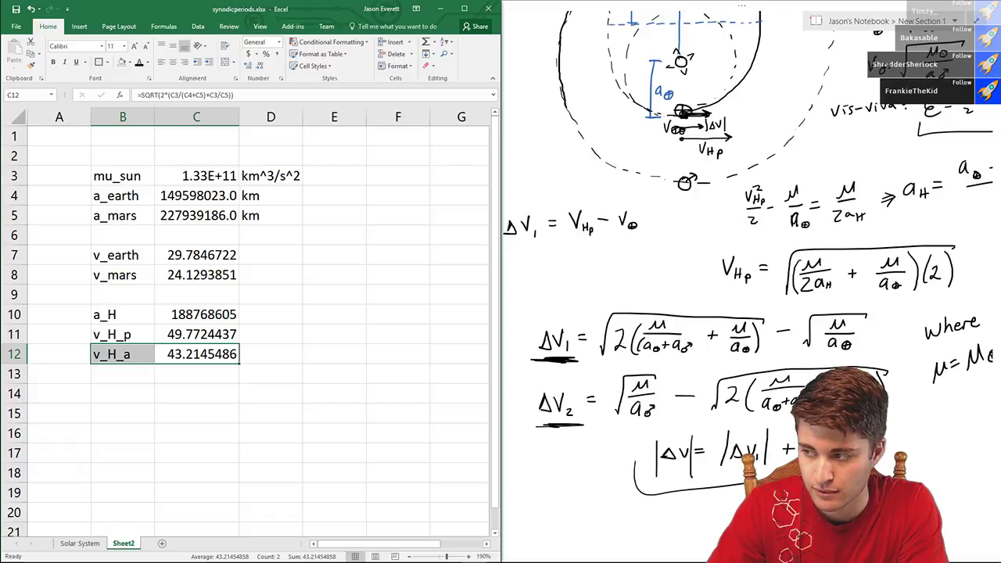
click(759, 7)
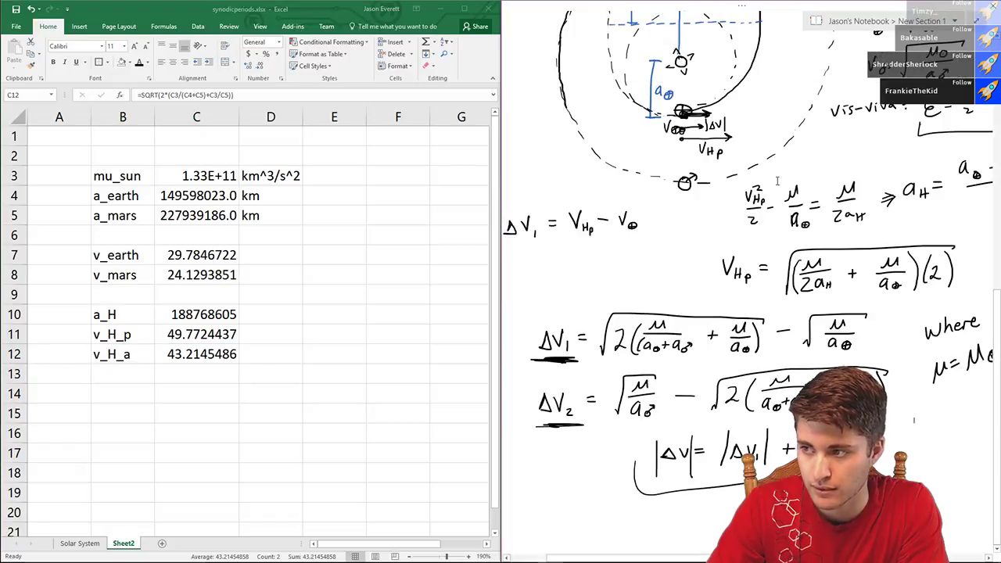
click(982, 14)
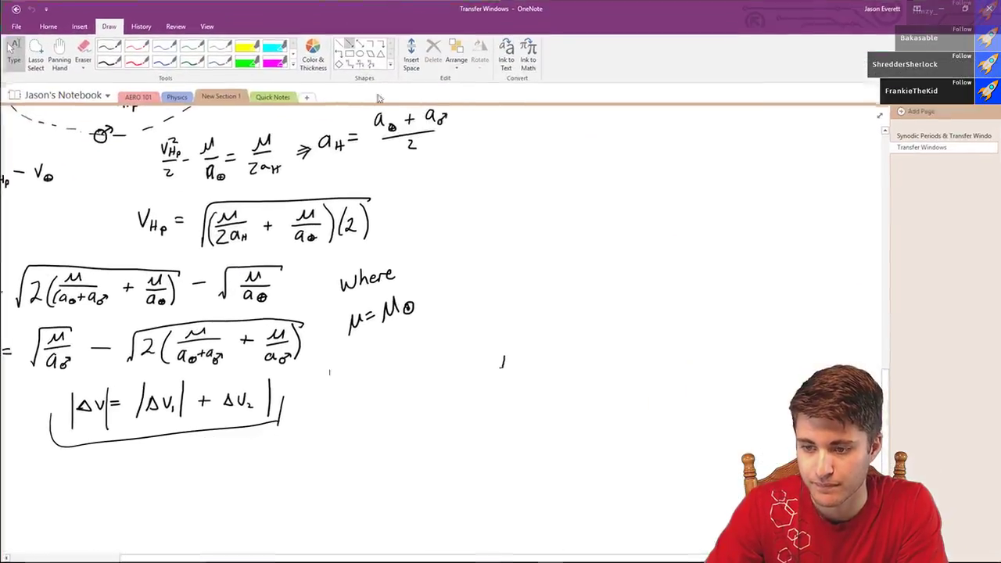
- Examine the handwritten transfer sketch and vis-viva derivation in OneNote for the cause of the excessive transfer velocities
scroll(438, 336, up, 5)
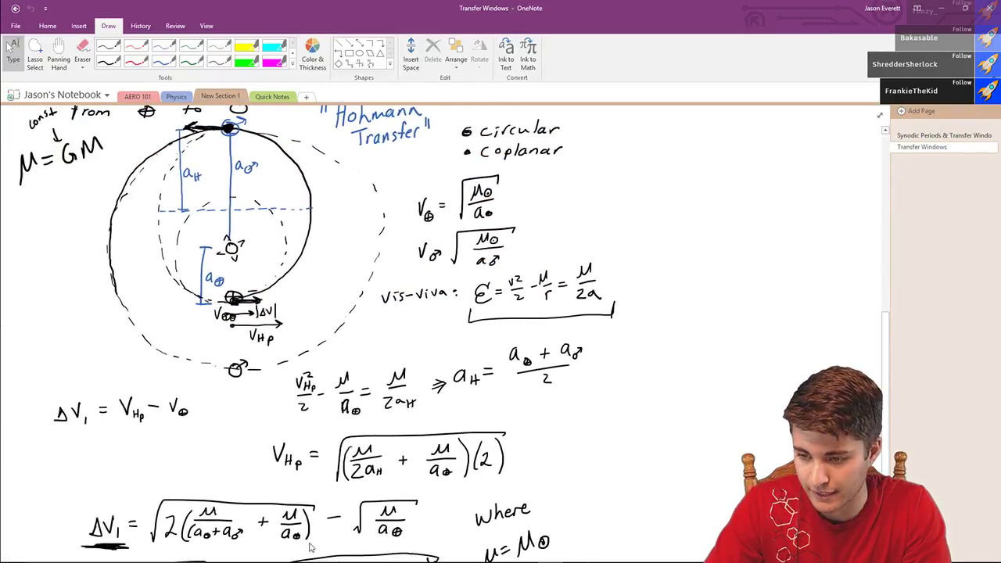
scroll(395, 446, up, 2)
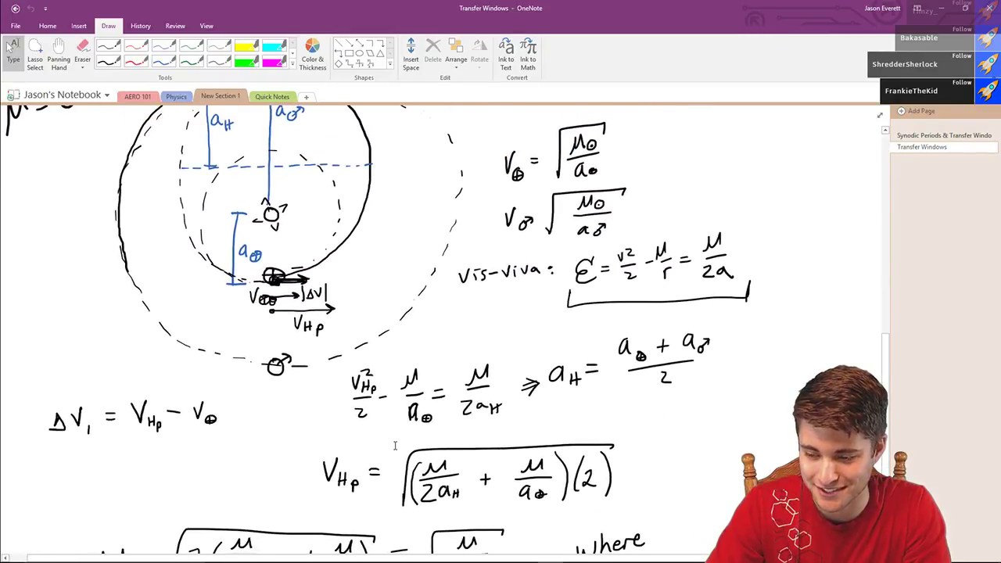
scroll(395, 446, up, 1)
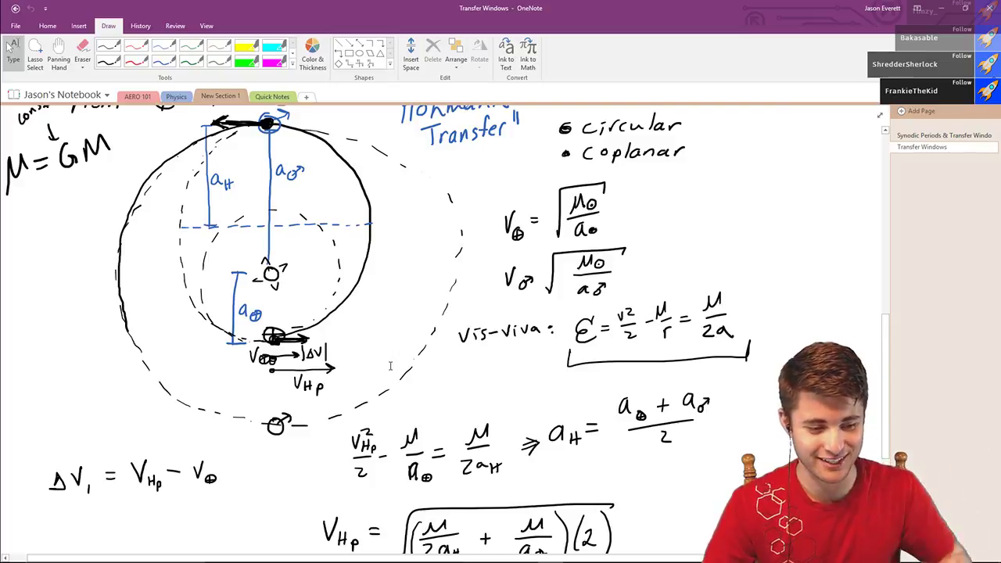
scroll(393, 362, up, 1)
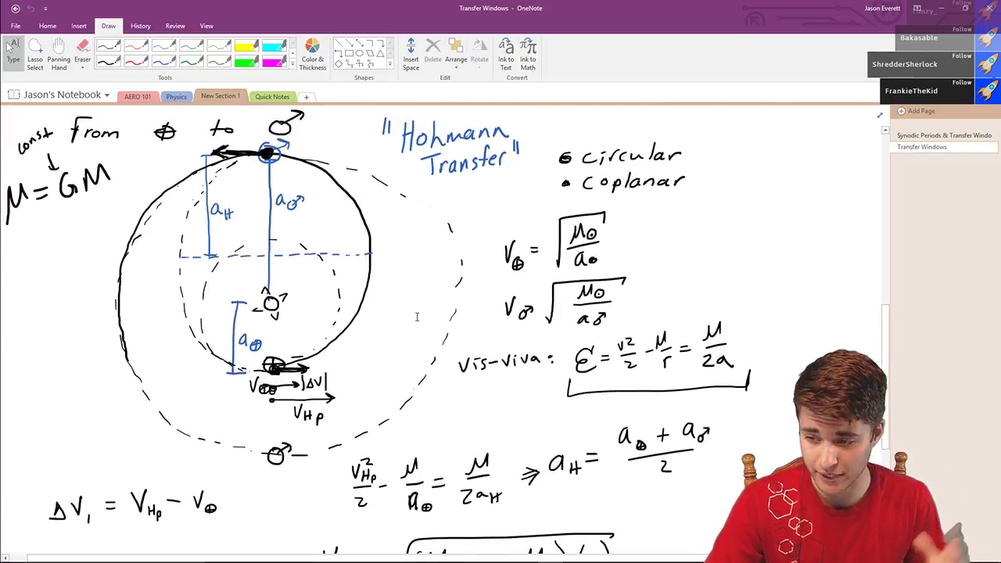
scroll(419, 318, down, 1)
scroll(422, 305, up, 1)
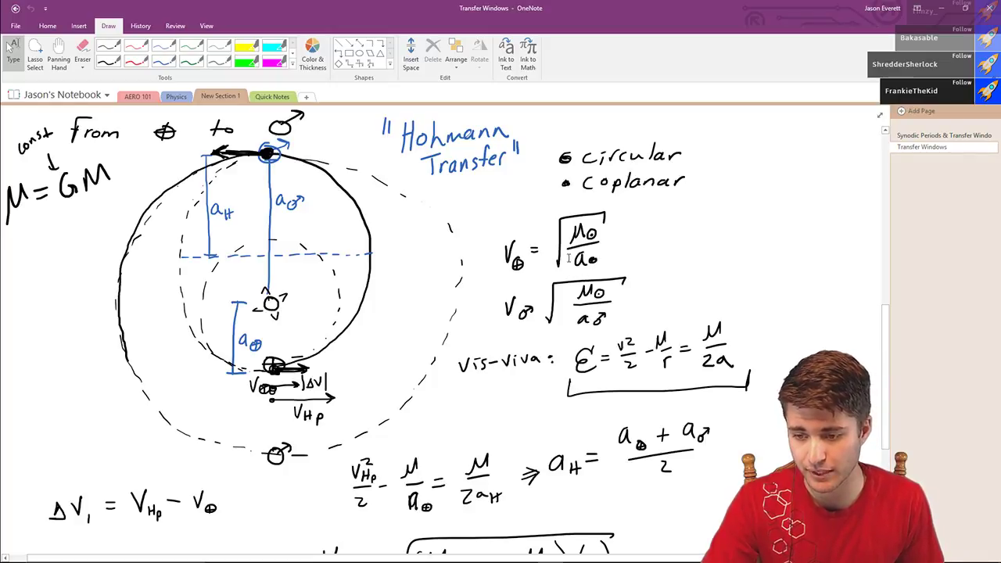
scroll(569, 252, down, 1)
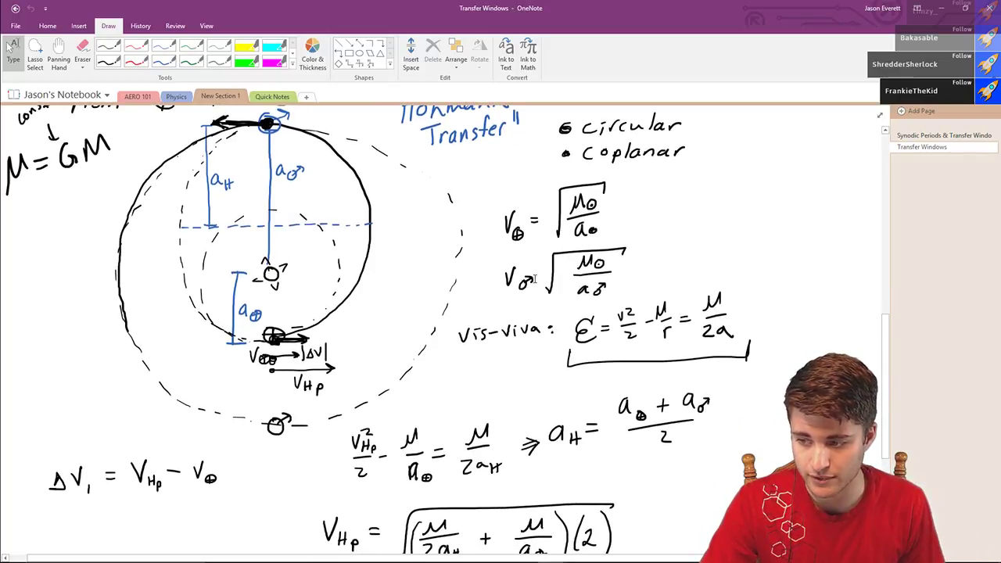
scroll(541, 275, down, 1)
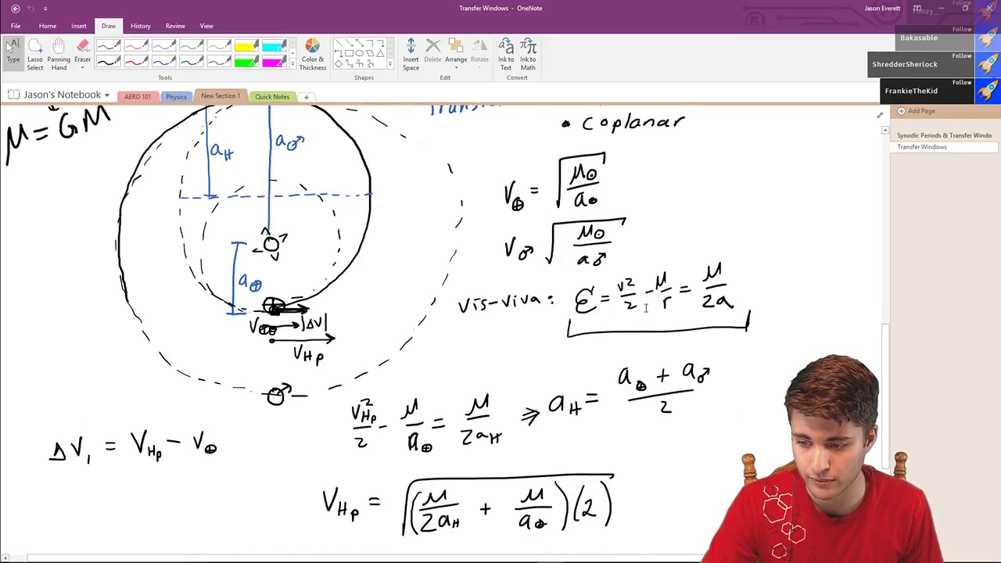
scroll(646, 308, down, 1)
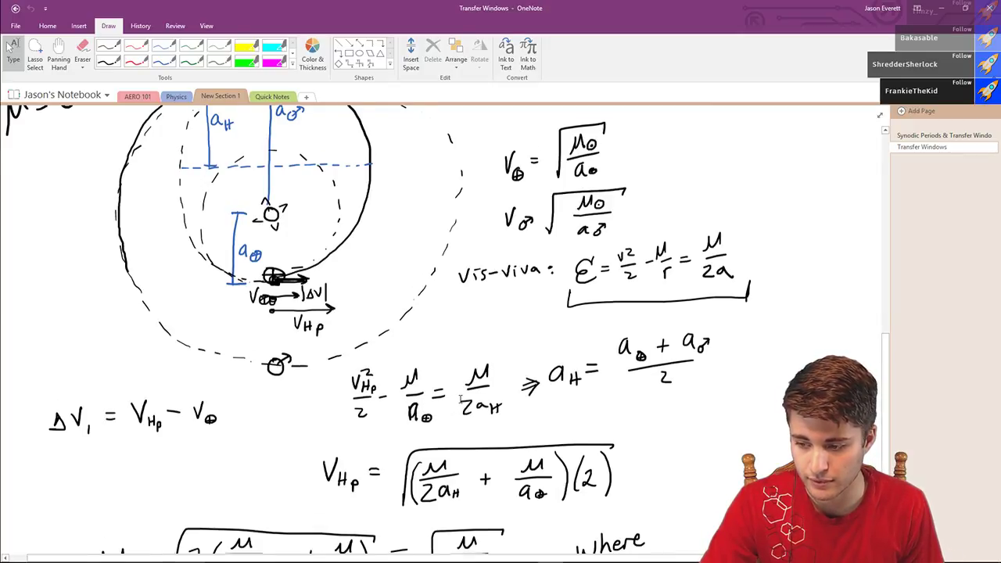
scroll(461, 397, down, 1)
scroll(462, 396, down, 1)
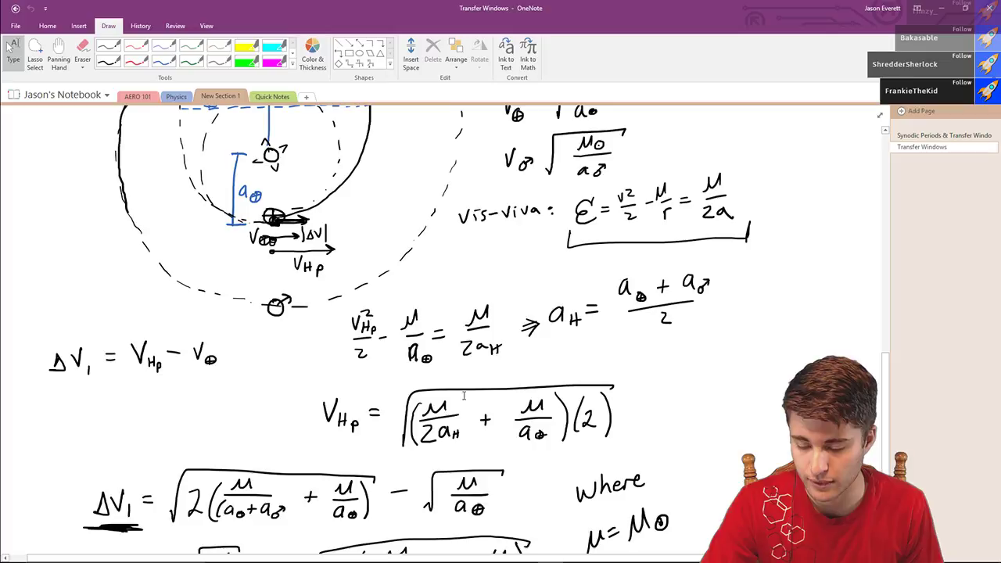
scroll(464, 395, down, 1)
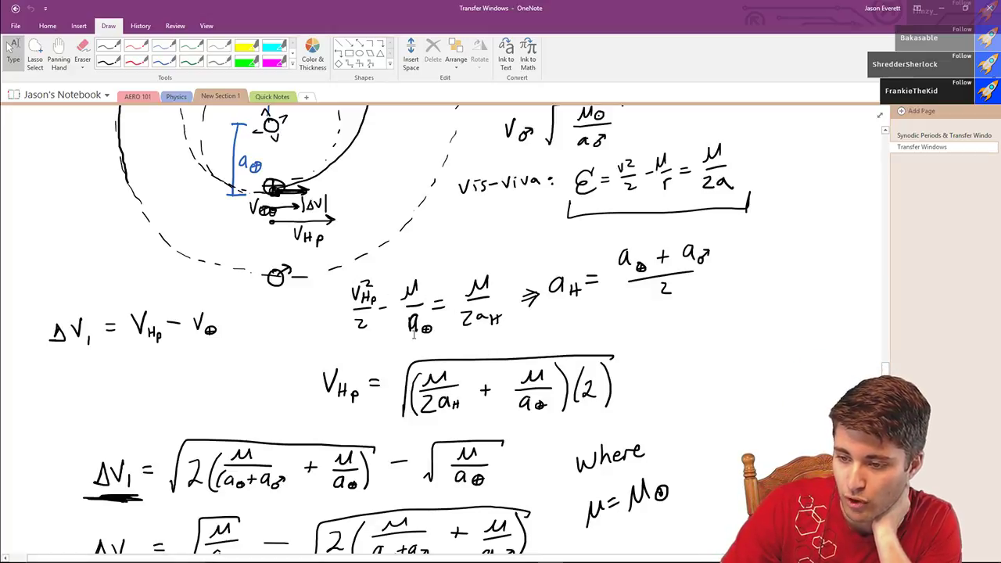
scroll(413, 333, up, 1)
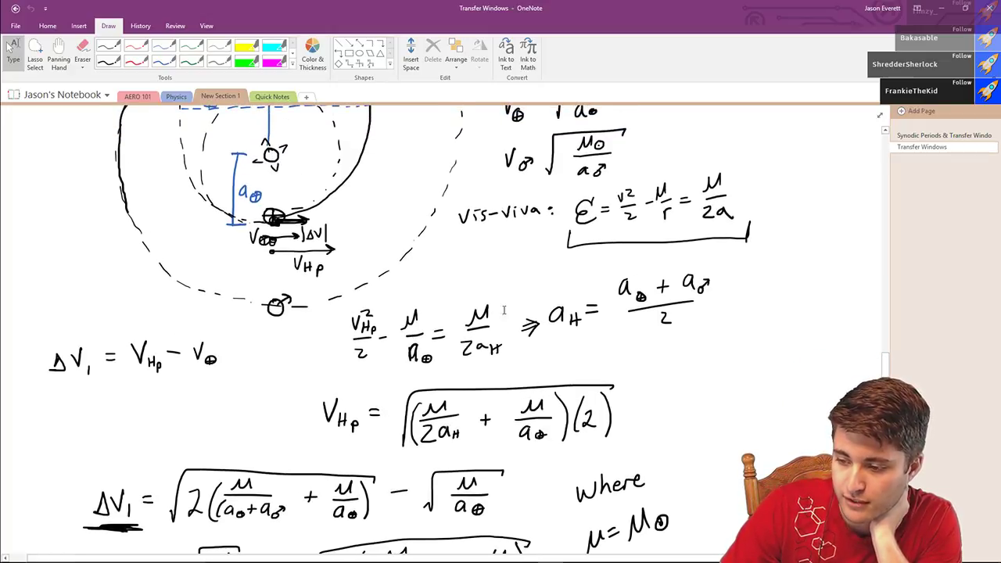
scroll(500, 329, up, 1)
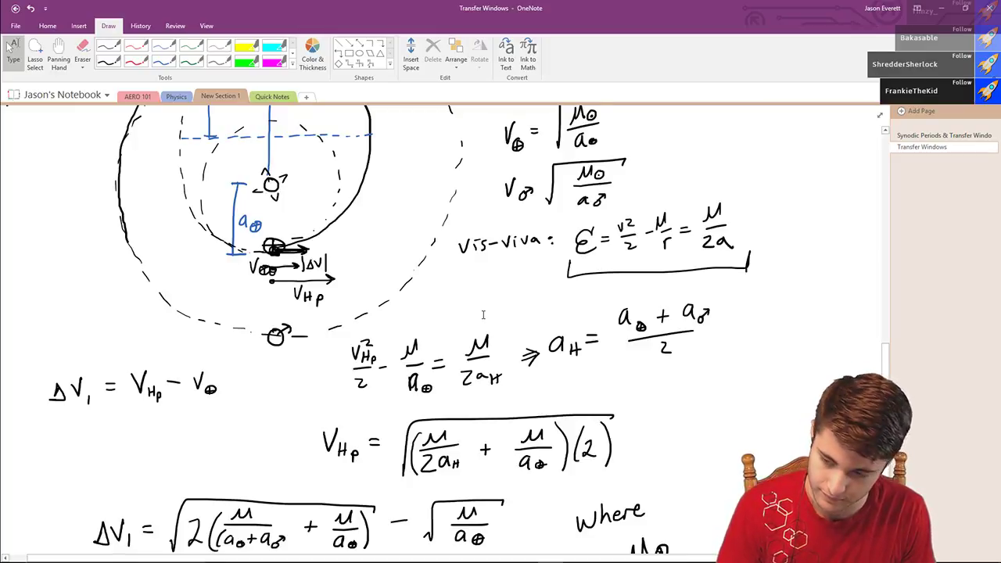
- Handwrite minus signs in black pen before the μ/2a_H term in the energy equation and in the V_Hp equation
click(108, 61)
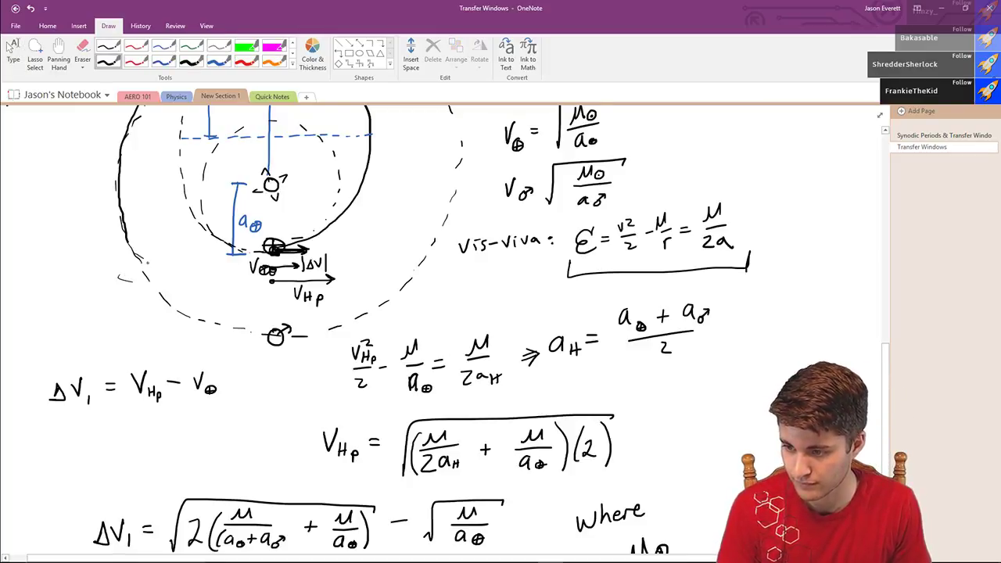
mouse_move(107, 245)
mouse_down()
mouse_move(143, 258)
mouse_move(129, 279)
mouse_up()
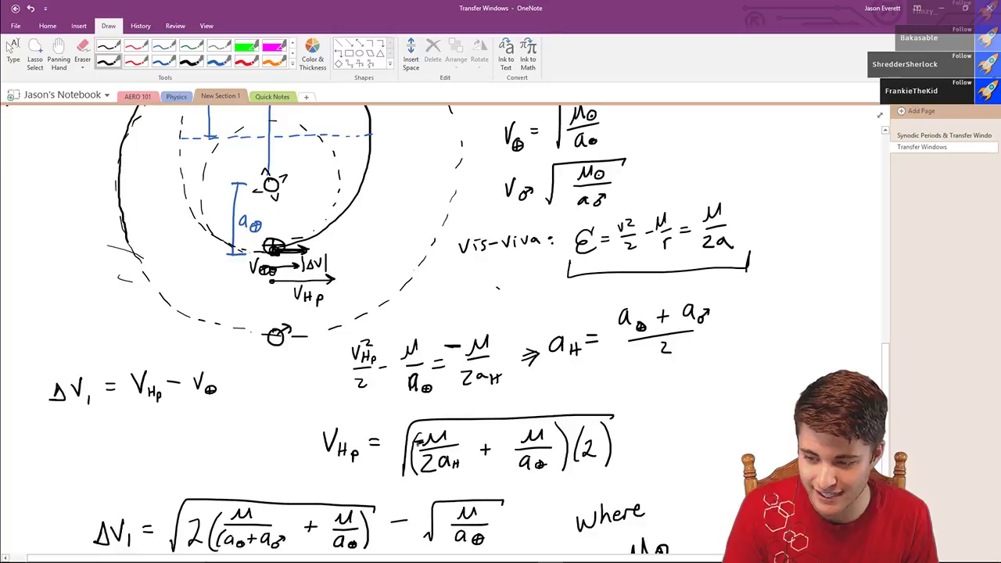
right_click(421, 442)
key(Delete)
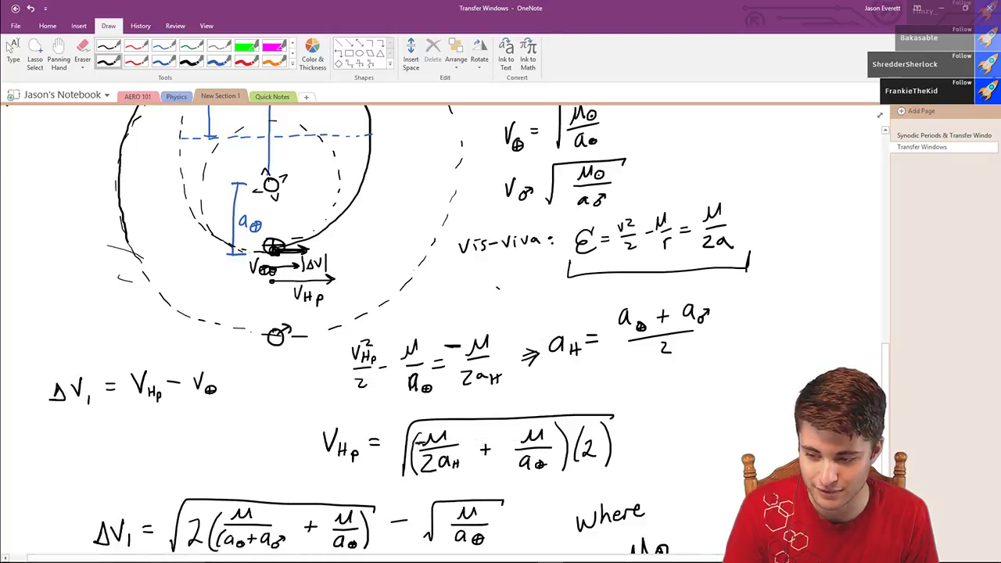
- Handwrite a minus sign before the μ/(a_earth + a_mars) term in both the ΔV1 and ΔV2 equations
scroll(469, 329, down, 3)
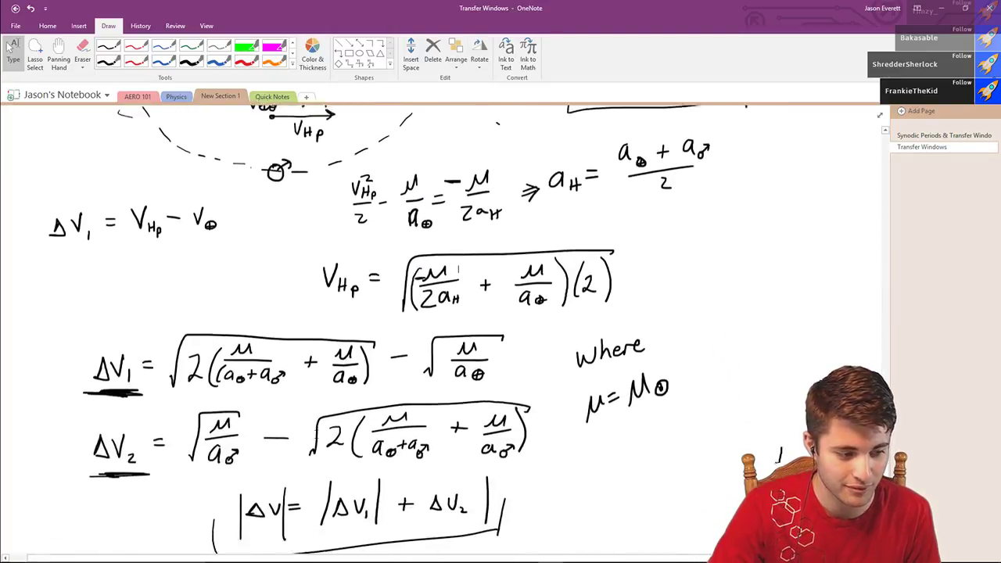
click(108, 47)
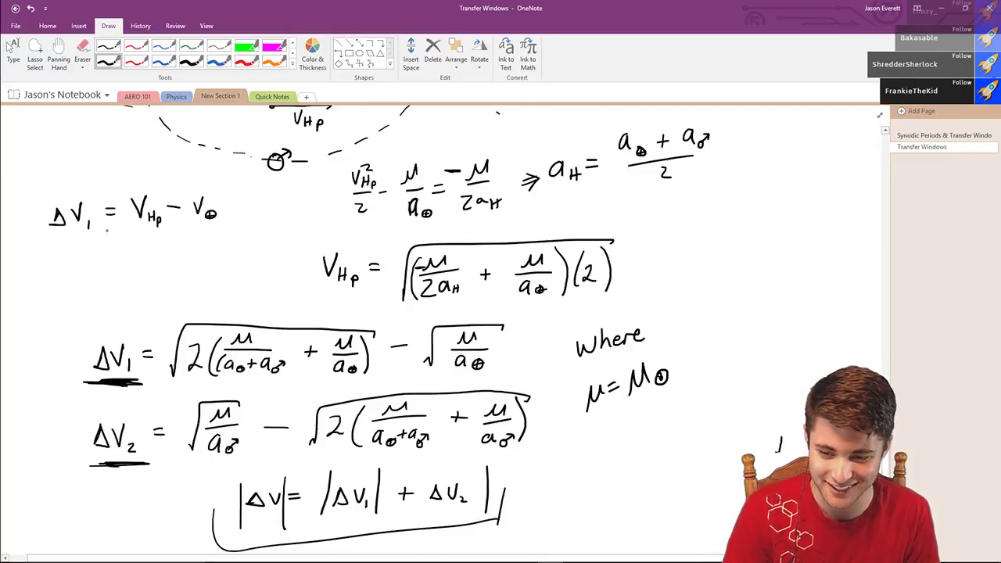
right_click(220, 325)
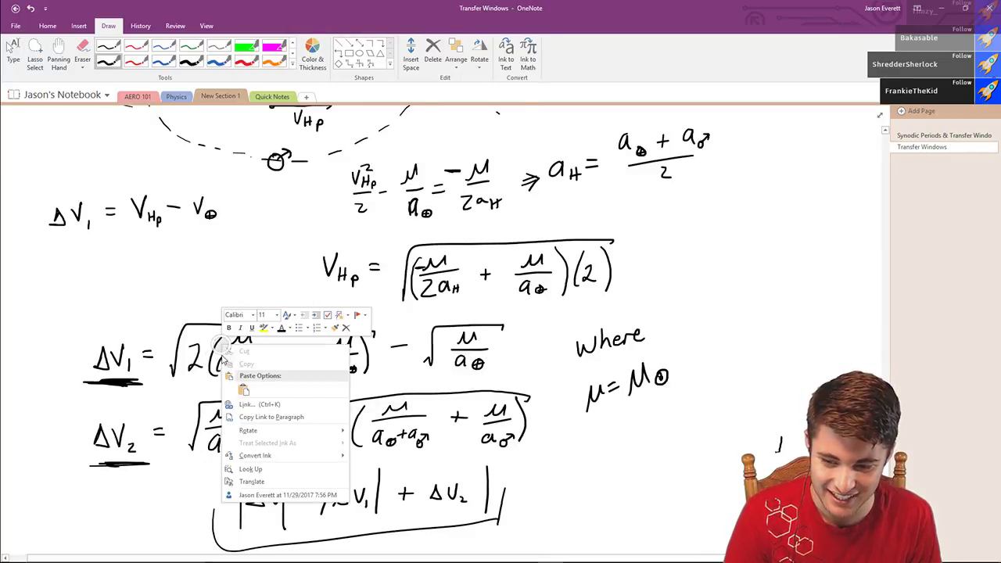
key(Escape)
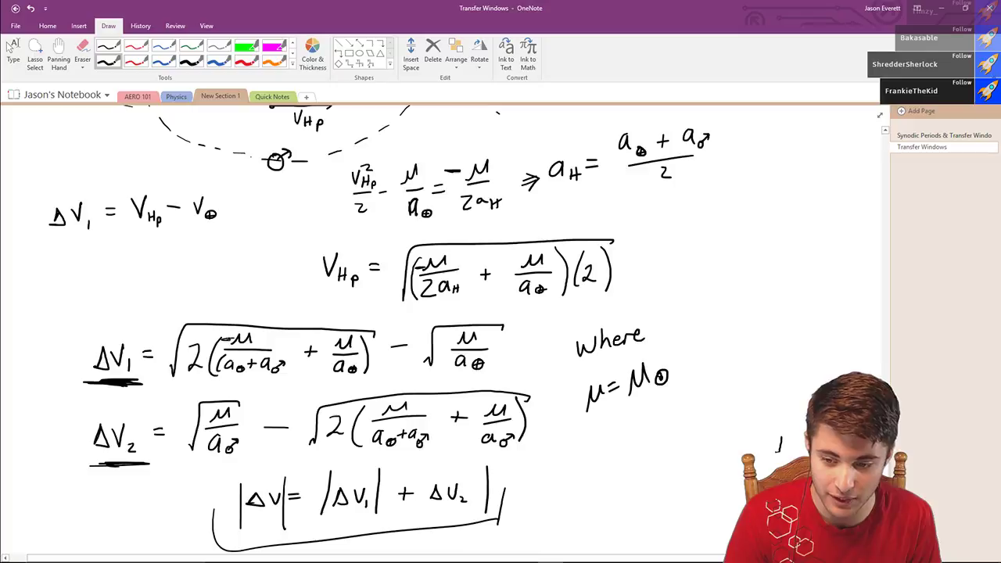
right_click(226, 338)
click(258, 391)
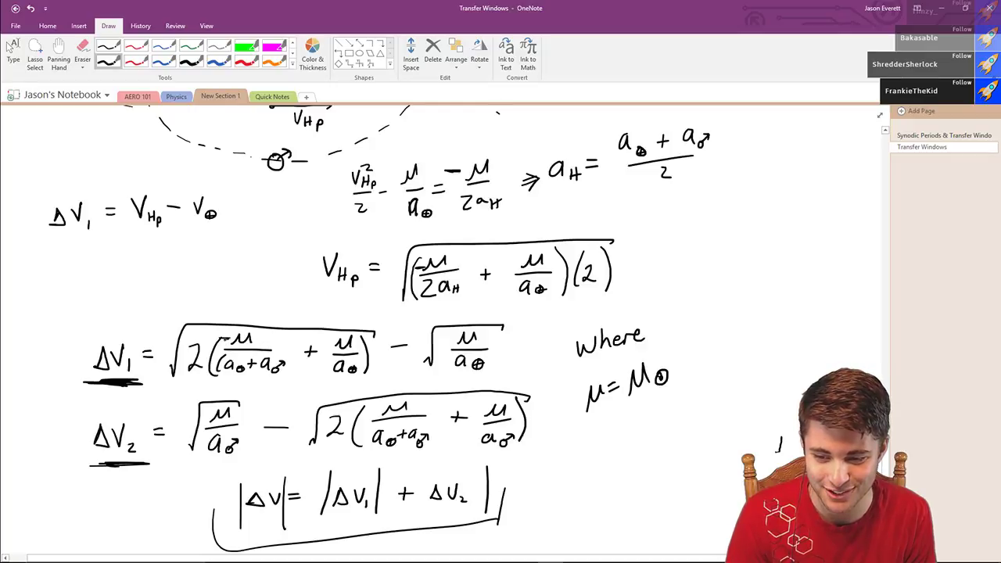
key(Escape)
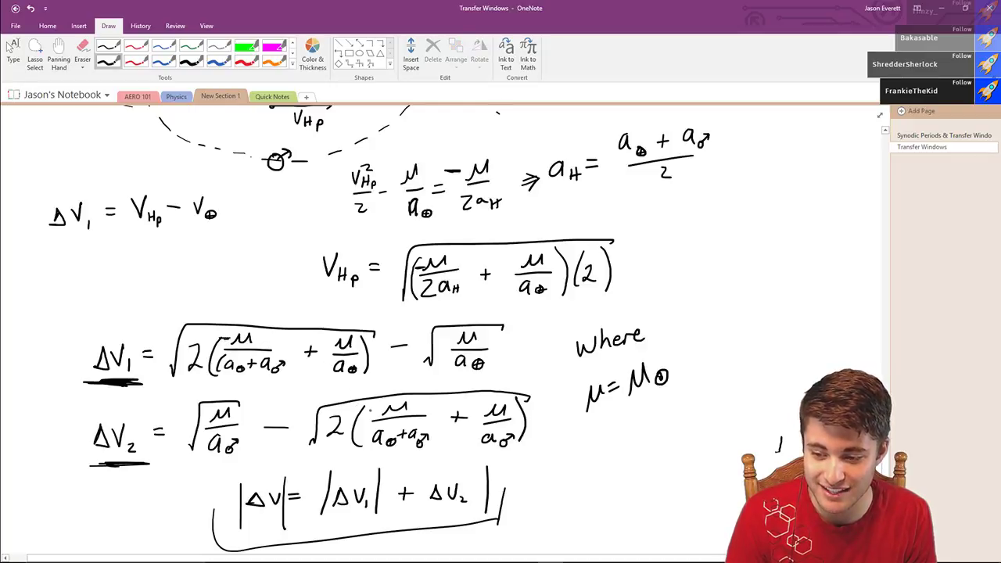
drag(369, 409, 382, 408)
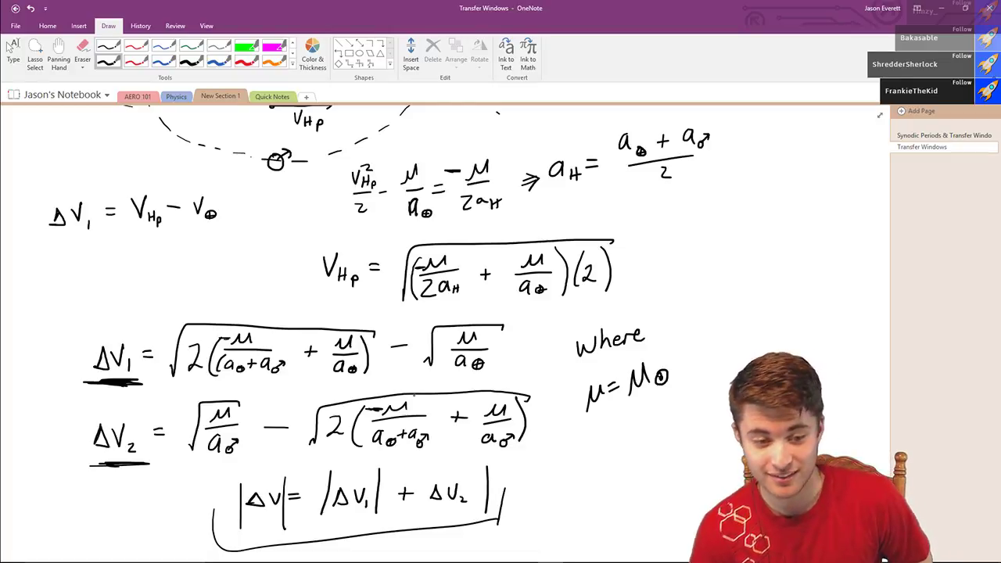
- Put the pen away and place the OneNote derivation beside the Excel sheet, showing the notes in full page view
click(9, 47)
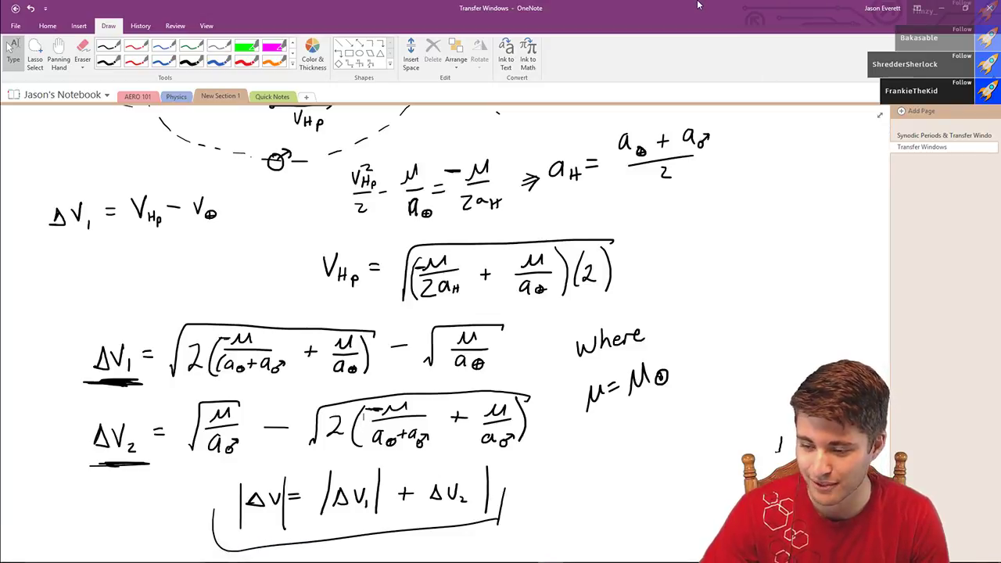
key(super+Right)
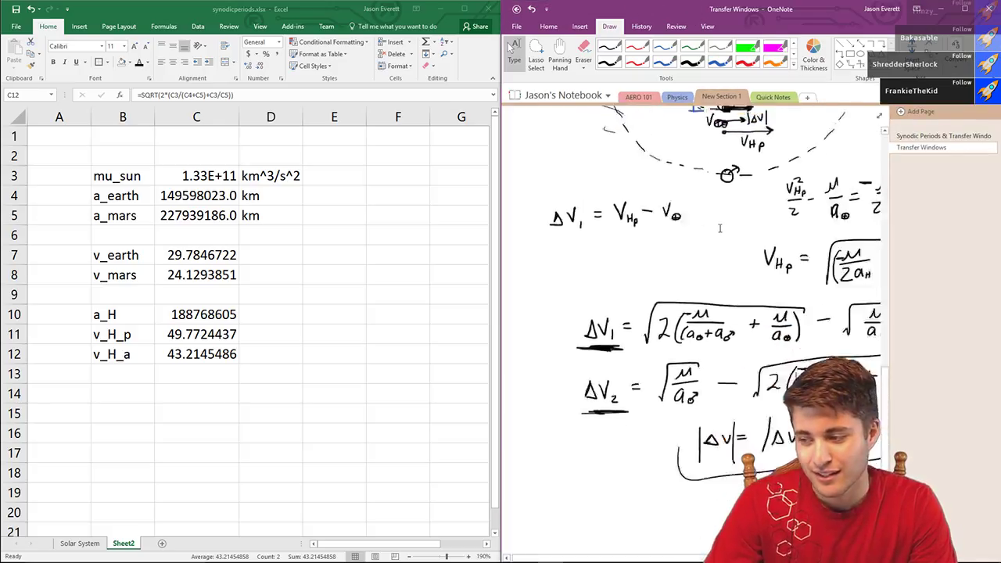
click(879, 115)
scroll(634, 257, up, 3)
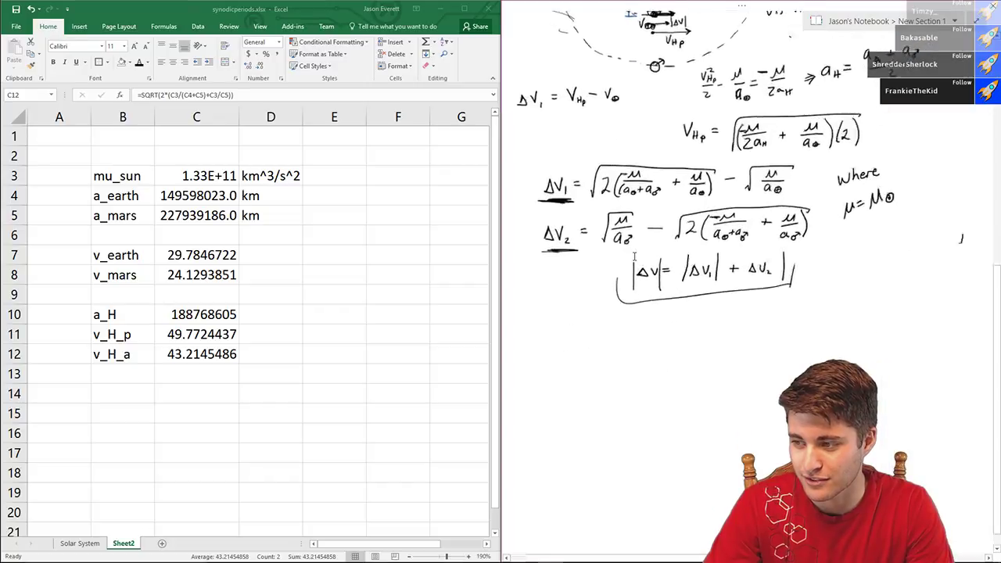
scroll(634, 258, down, 1)
scroll(618, 254, up, 8)
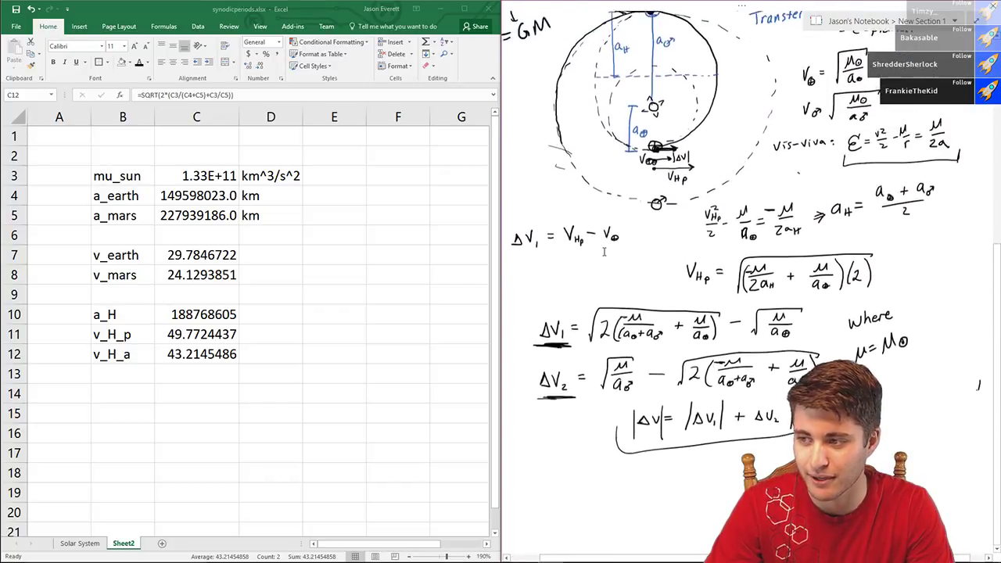
- Negate the C3/(C4+C5) term of the v_H_p formula in cell C11
click(195, 354)
click(196, 255)
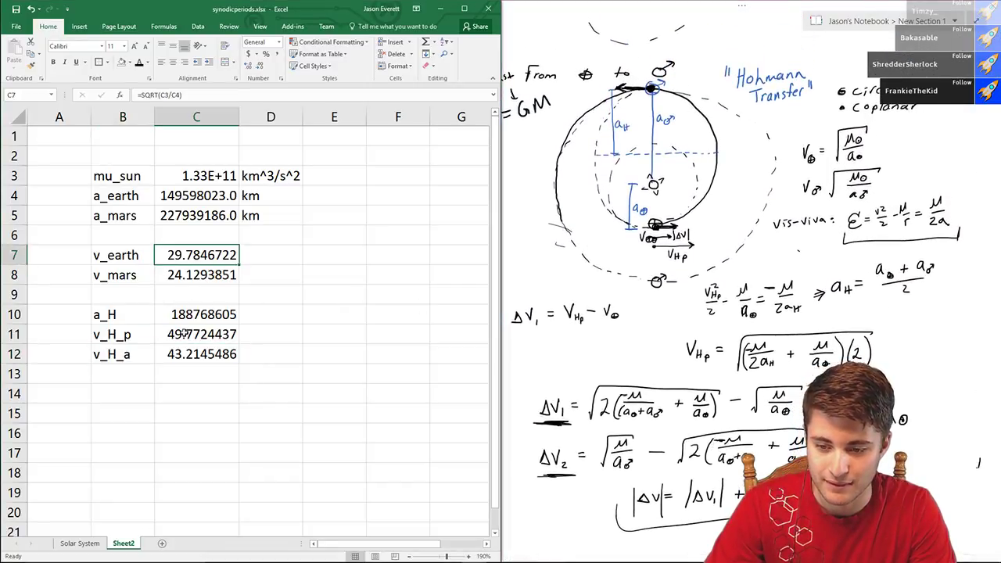
click(183, 334)
click(171, 94)
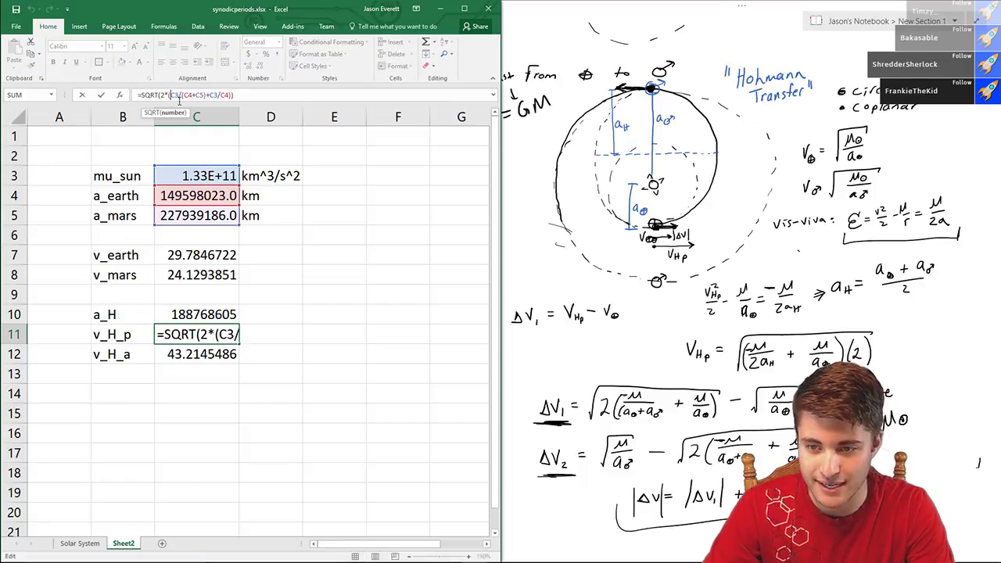
key(End)
key(Left)
key(Left)
key(BackSpace)
text(5)
key(Return)
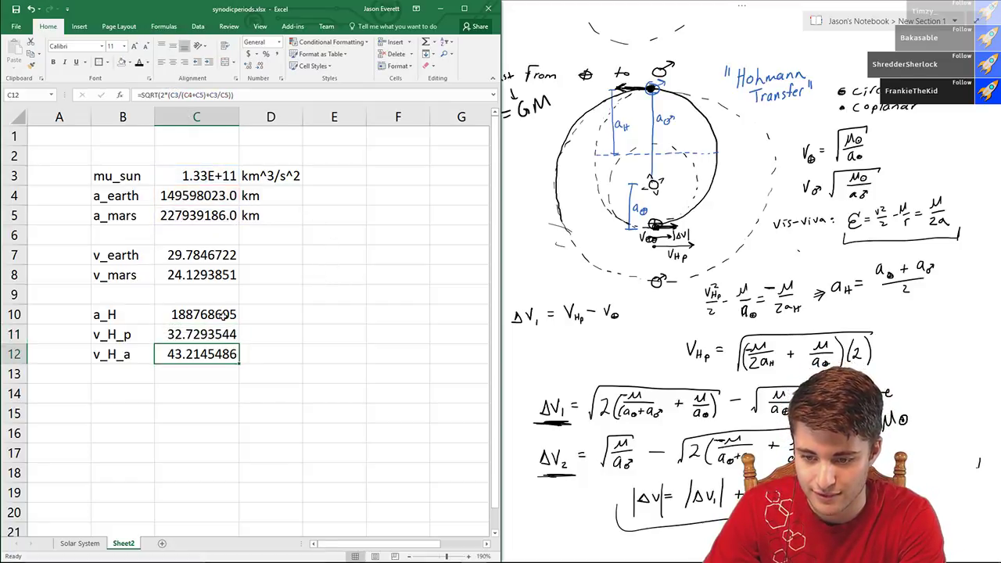
- Change the v_H_a formula in cell C12 to =SQRT(2*(-C3/(C4+C5)+C3/C5))
click(172, 94)
text(-)
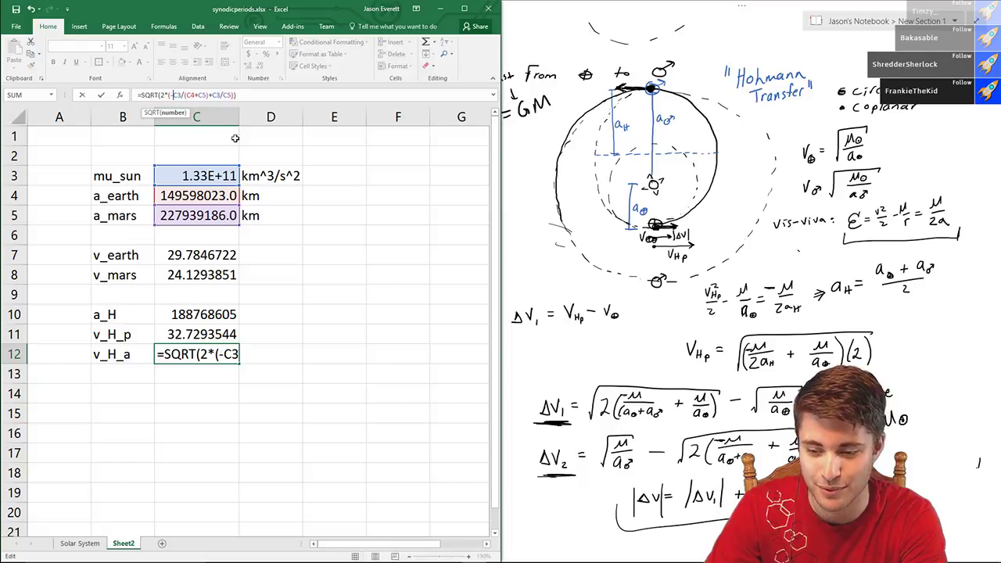
key(Return)
drag(327, 242, 319, 252)
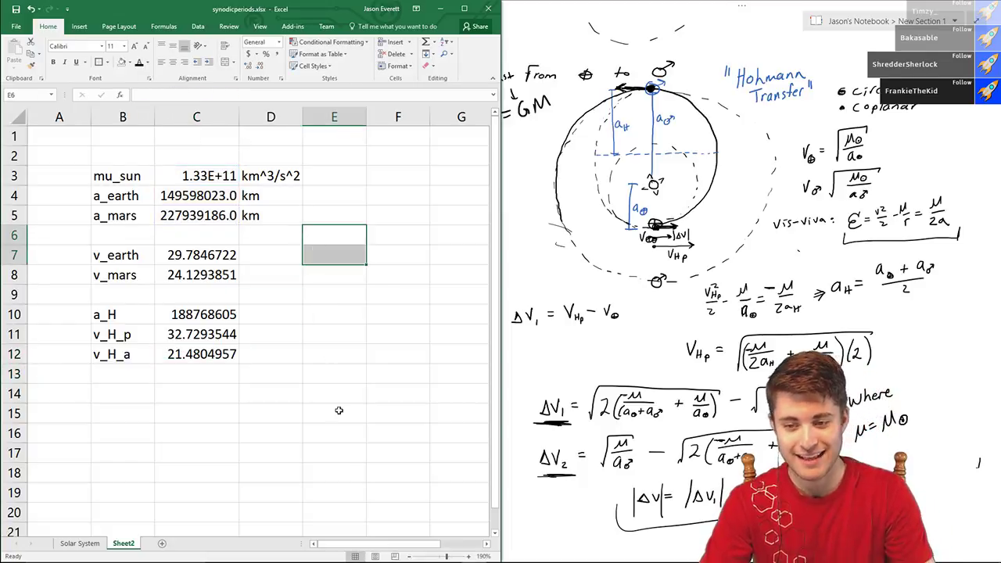
click(319, 400)
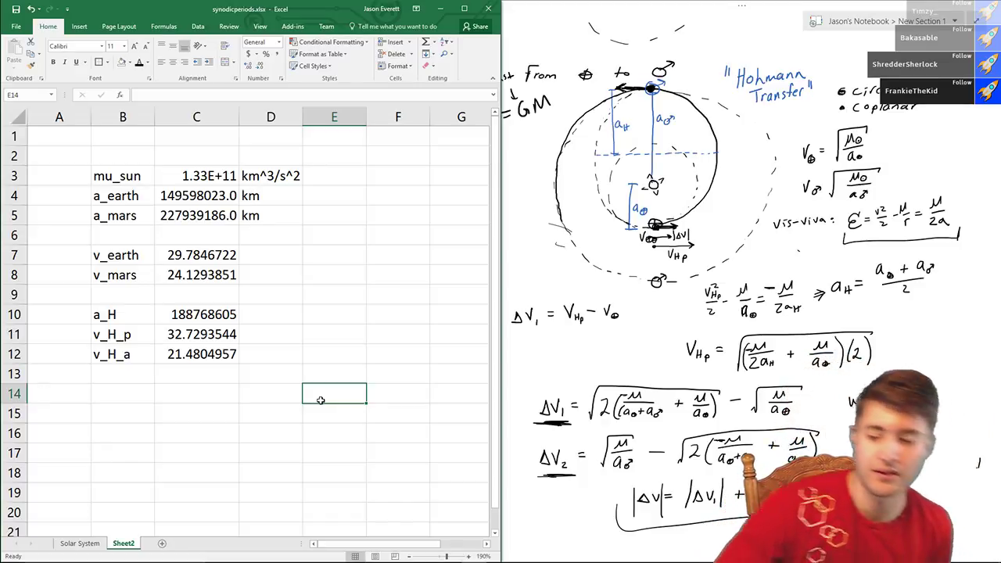
- Label cell B14 dv_1 and calculate it in C14 as v_H_p minus v_earth with =C11-C7
click(161, 402)
click(133, 400)
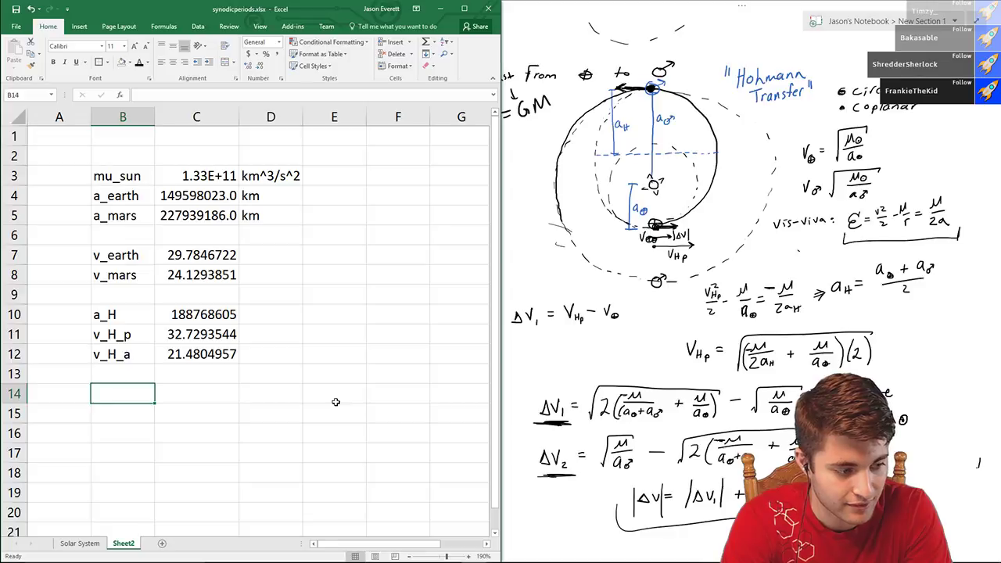
text(dv_1)
key(Tab)
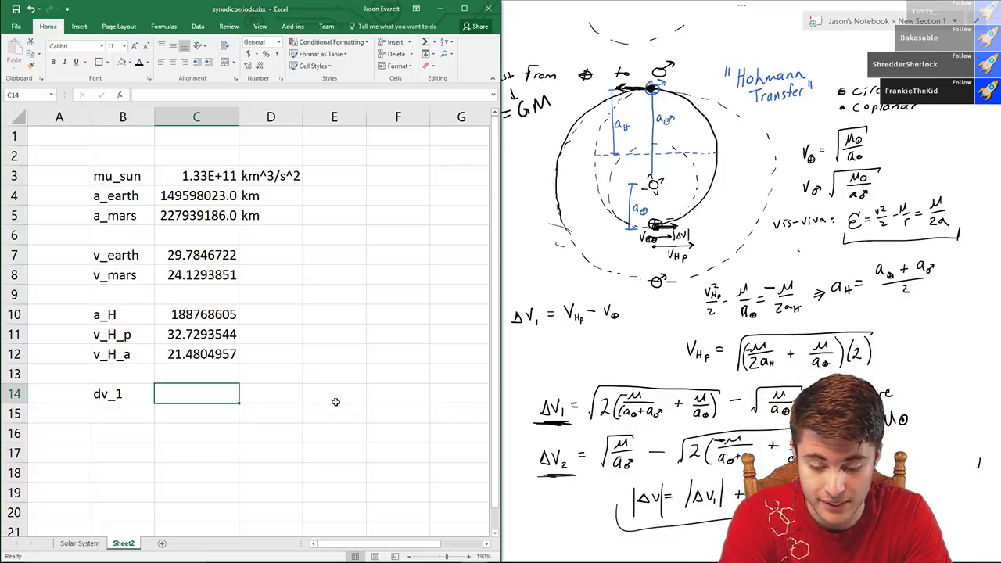
text(=)
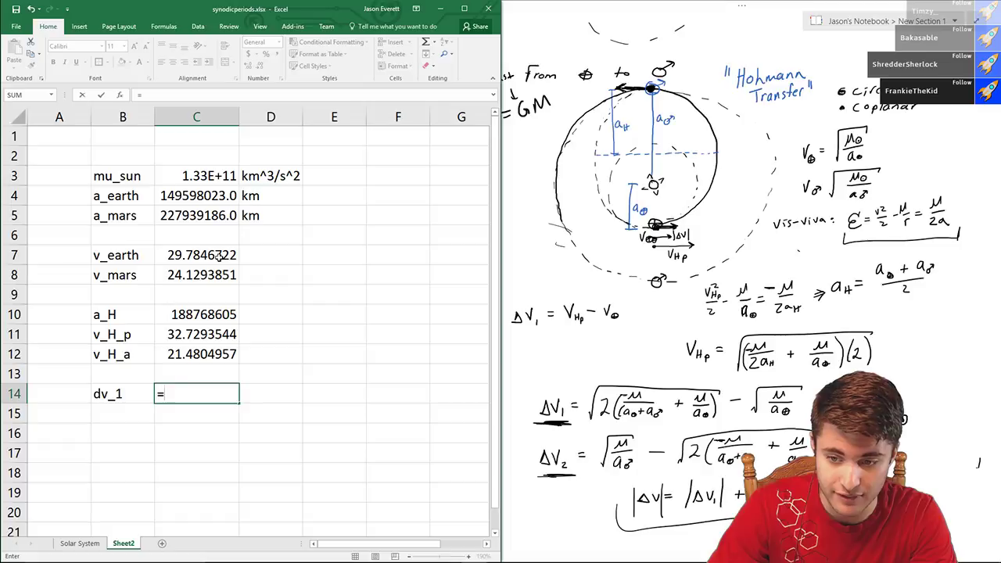
click(203, 333)
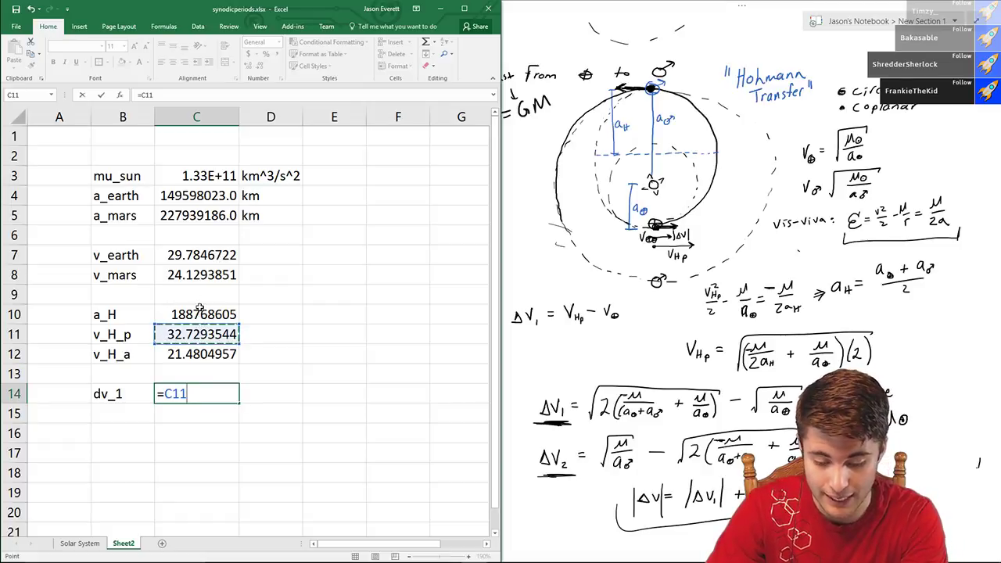
text(-)
click(193, 260)
key(Return)
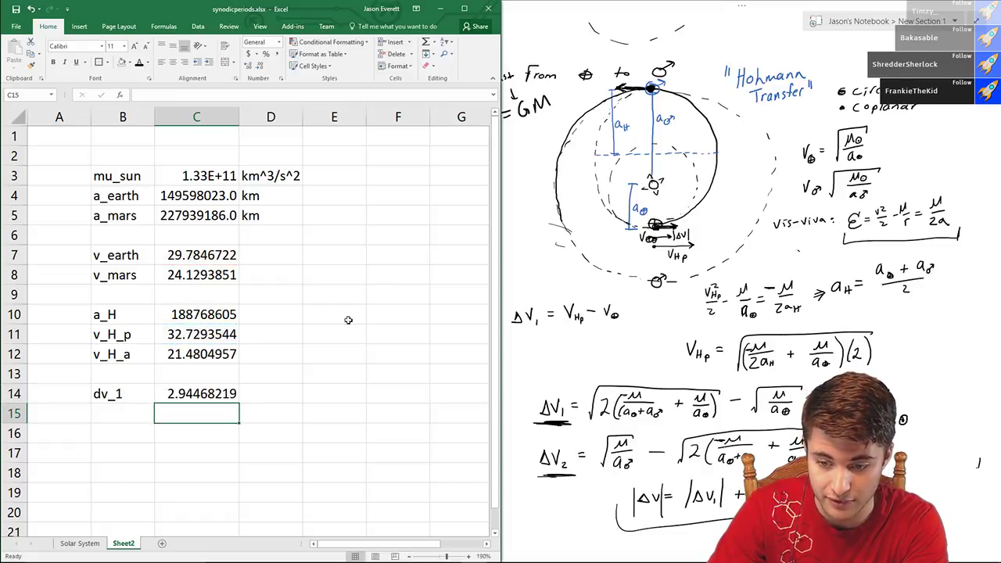
- Enter the unit km/s beside the dv_1 value in cell D14
click(215, 388)
click(264, 394)
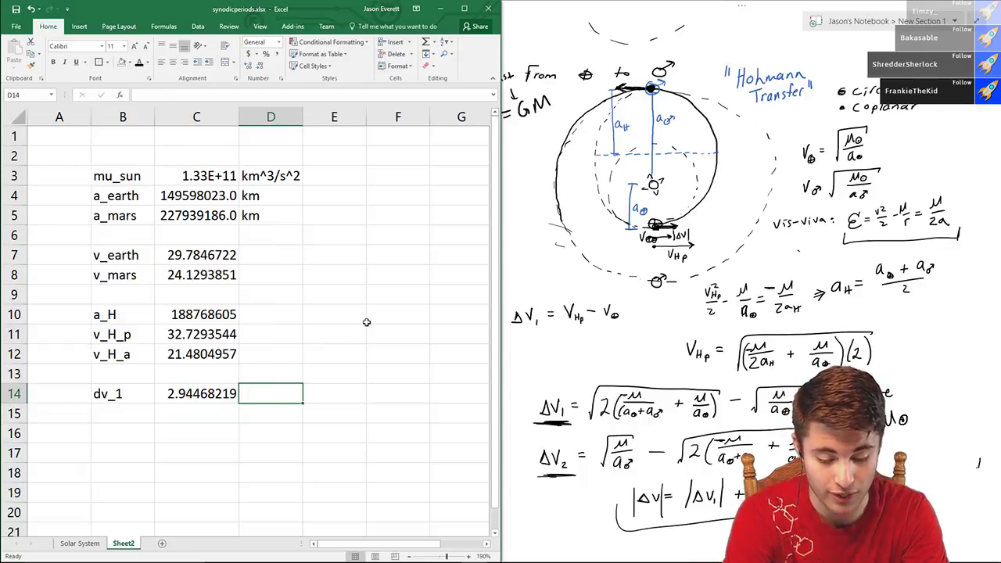
text(km/s)
key(Return)
- Label cell B15 dv_2 and calculate it in C15 as v_mars minus v_H_a with =C8-C12
key(Left)
key(Left)
key(Left)
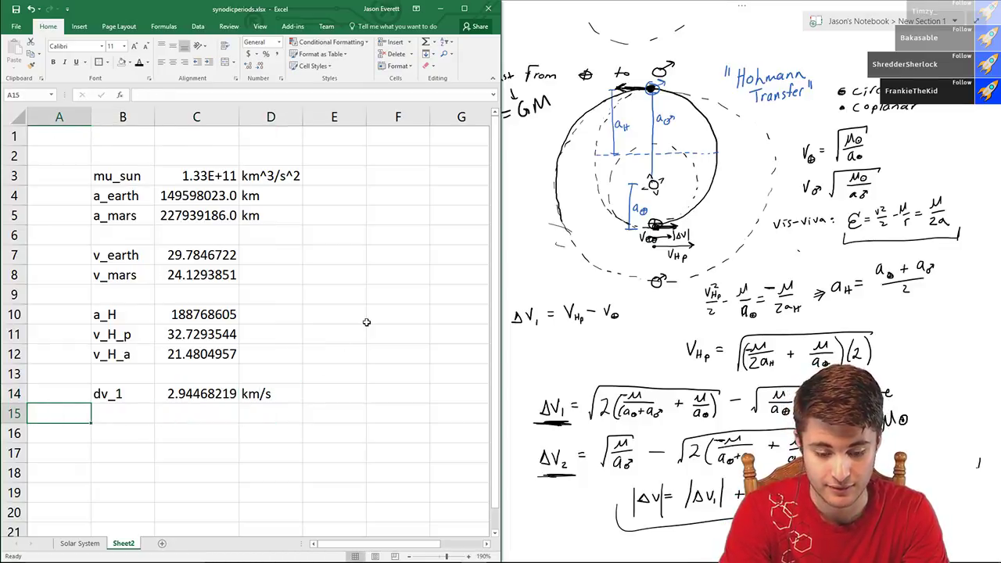
key(Right)
text(dv_1)
key(Right)
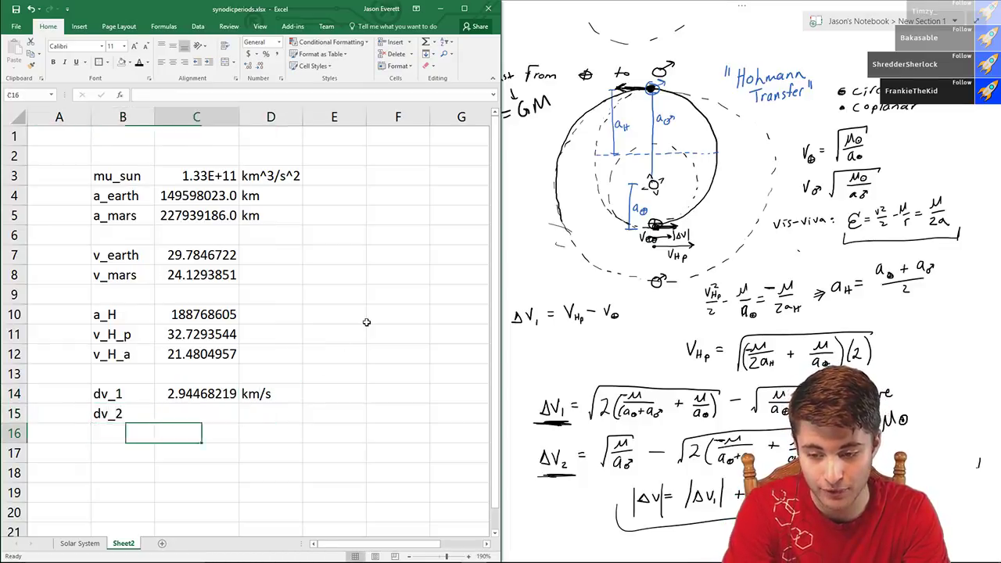
text(=)
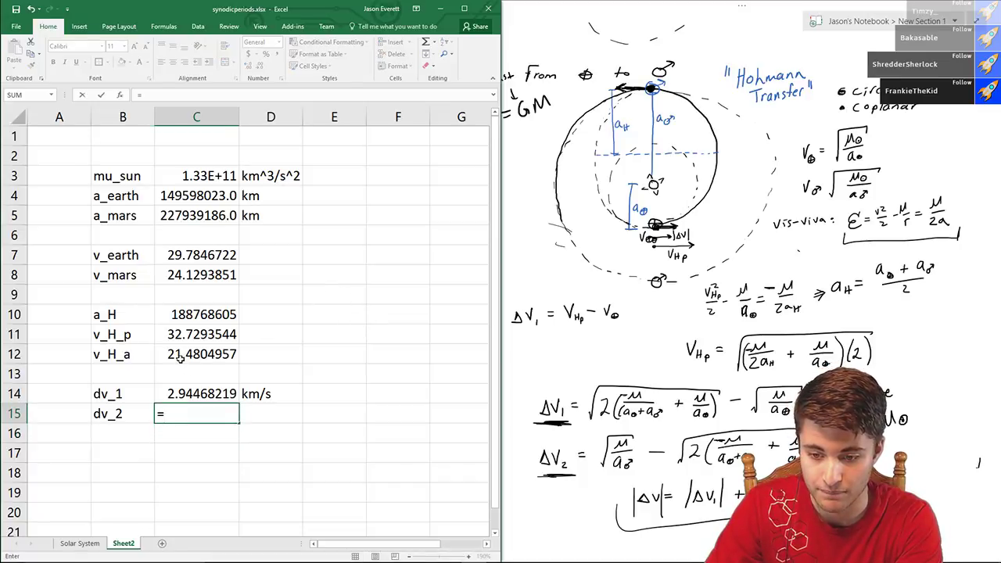
click(186, 274)
text(-)
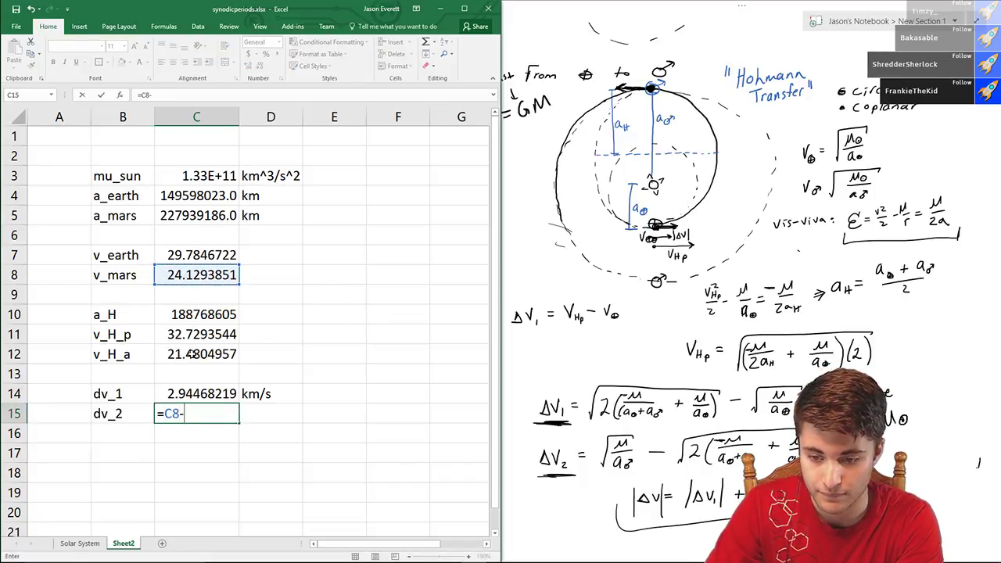
click(192, 353)
key(Return)
- Enter the unit km/s beside the dv_2 value in cell D15
key(Up)
key(Right)
text(km/s)
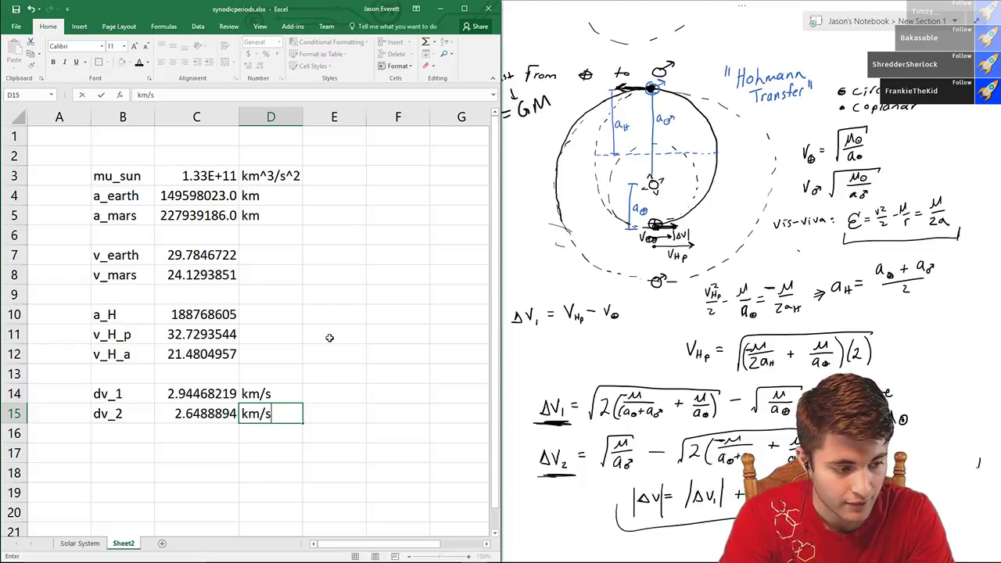
key(Return)
key(Up)
key(Up)
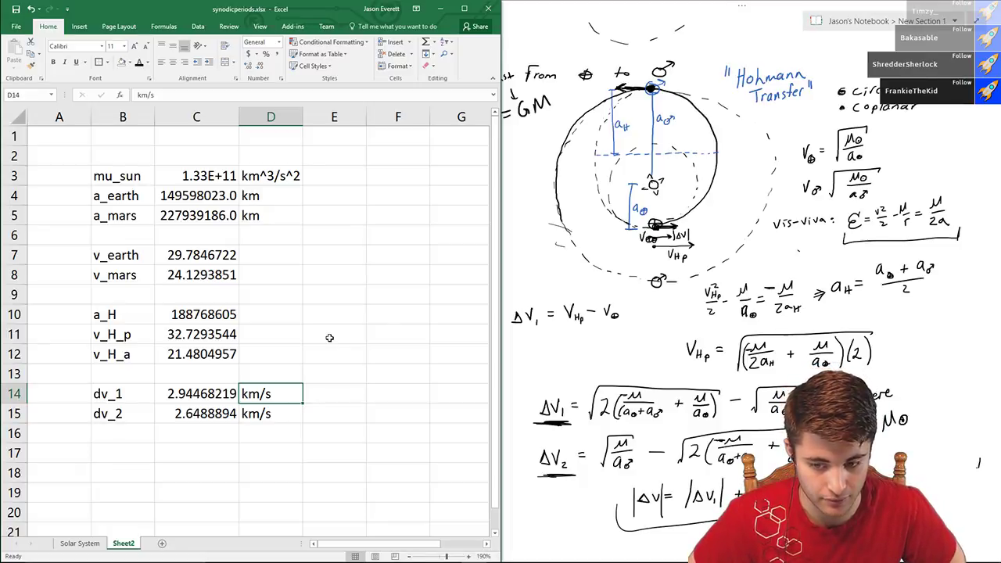
scroll(358, 335, down, 3)
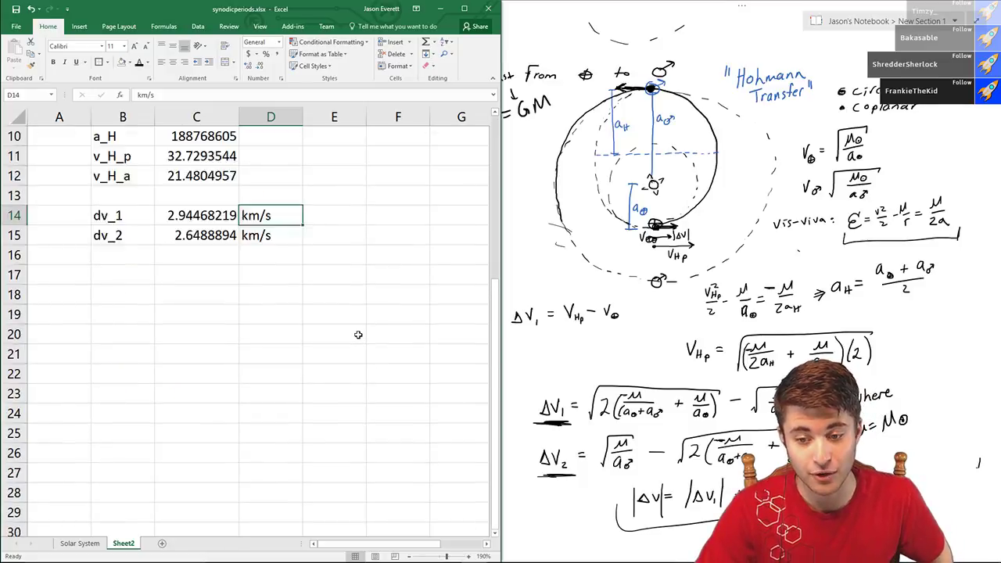
scroll(358, 335, up, 1)
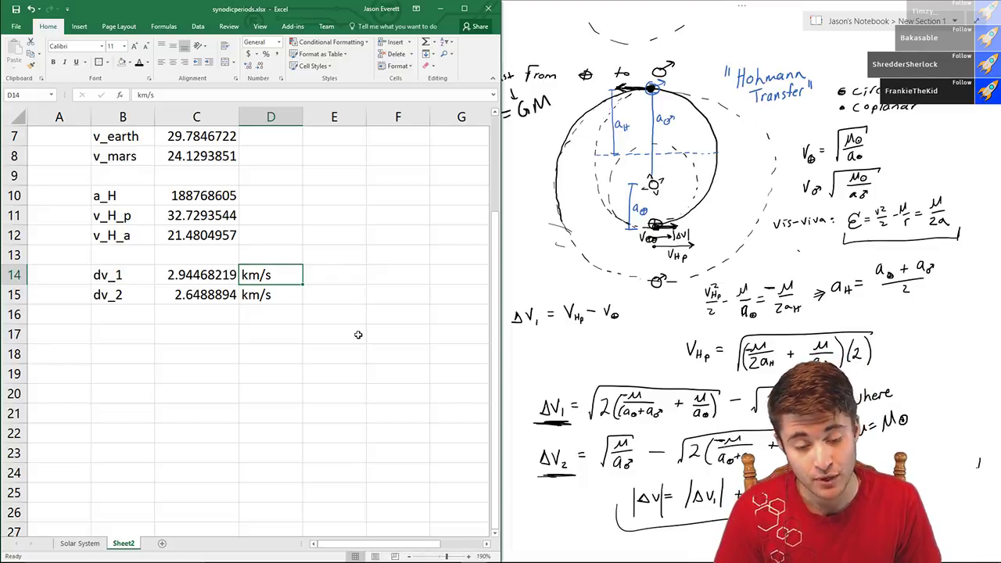
key(Down)
key(Down)
key(Left)
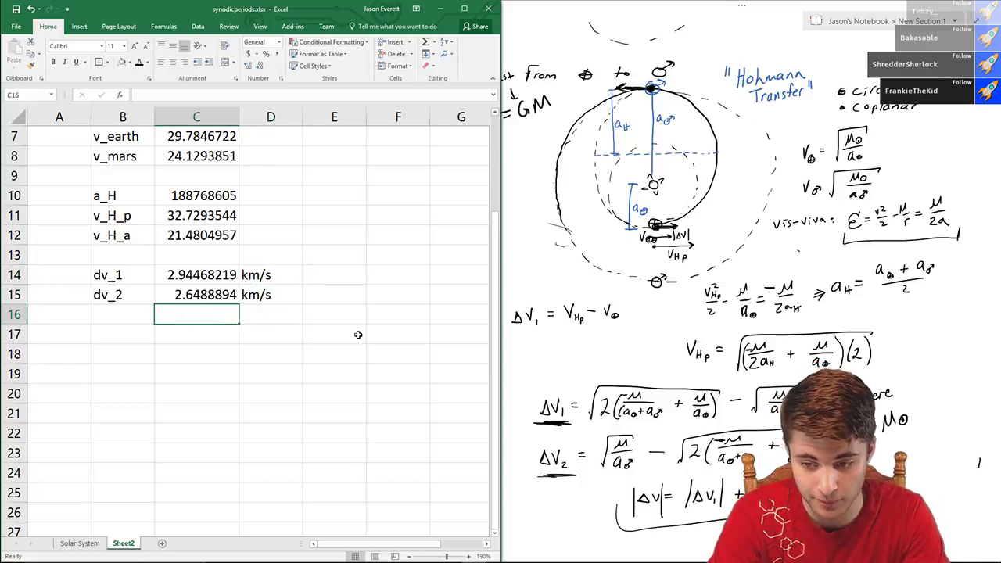
key(Left)
key(Down)
scroll(329, 297, up, 2)
scroll(286, 224, down, 5)
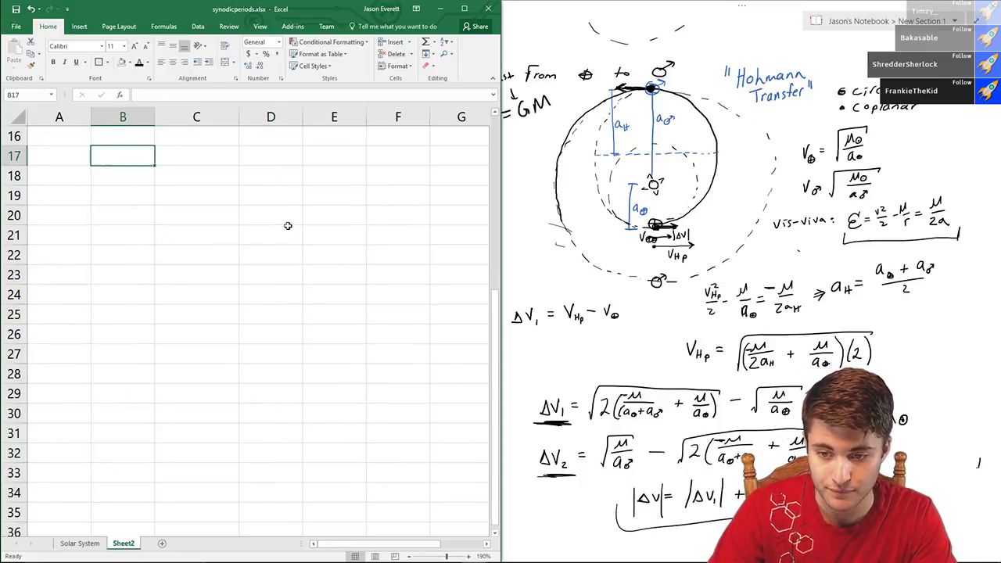
scroll(234, 258, up, 2)
scroll(117, 330, up, 1)
drag(117, 329, 331, 326)
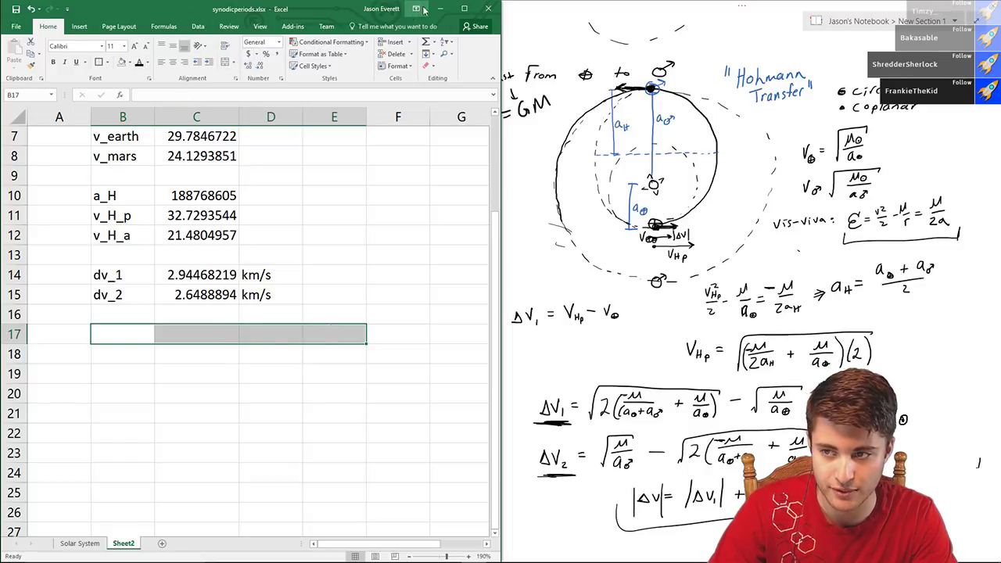
- Maximize the Excel window and add the bold heading "Custom Spacecraft", merged and centered across F3:J3
click(463, 8)
scroll(175, 197, up, 2)
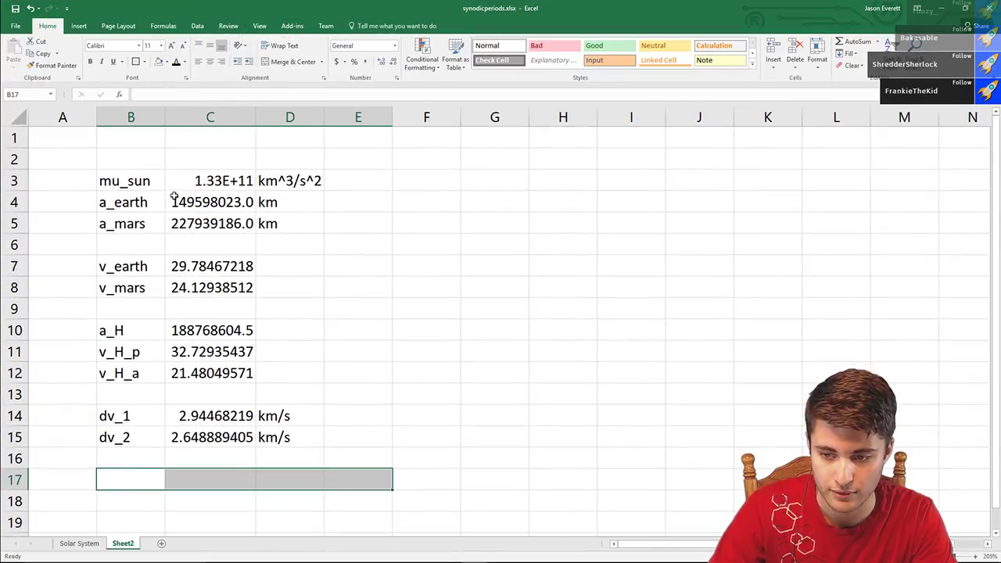
drag(434, 184, 681, 180)
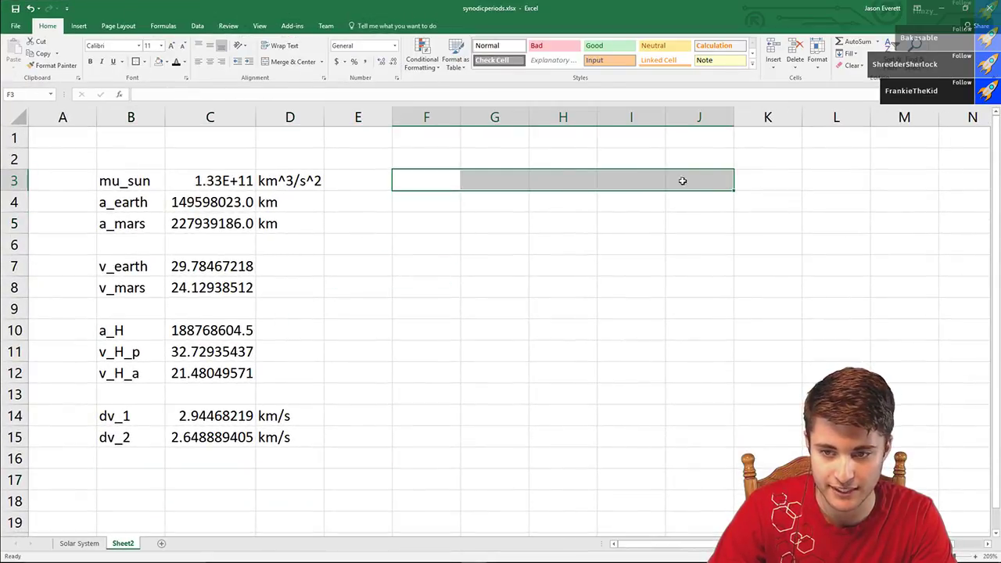
click(291, 62)
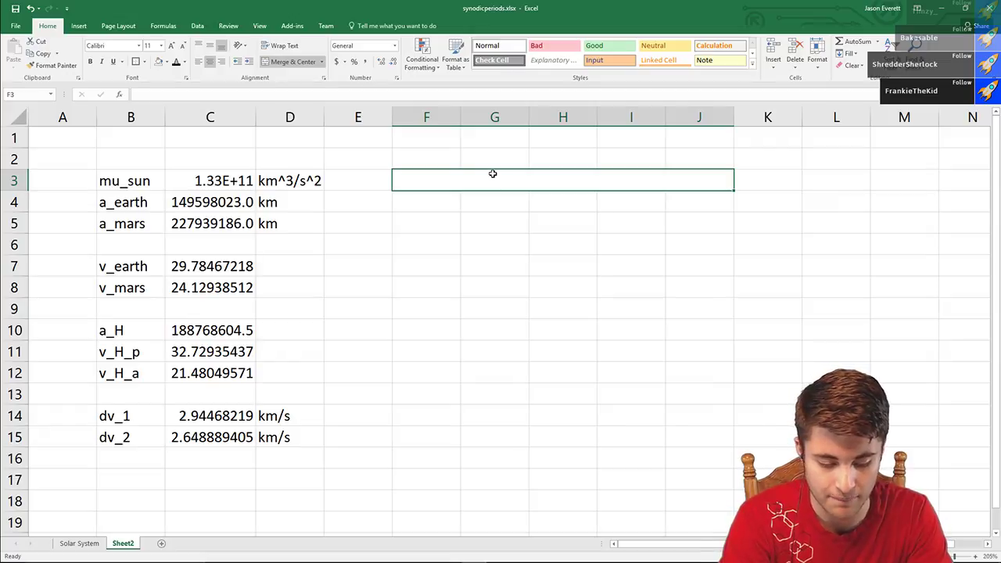
text(Custom S)
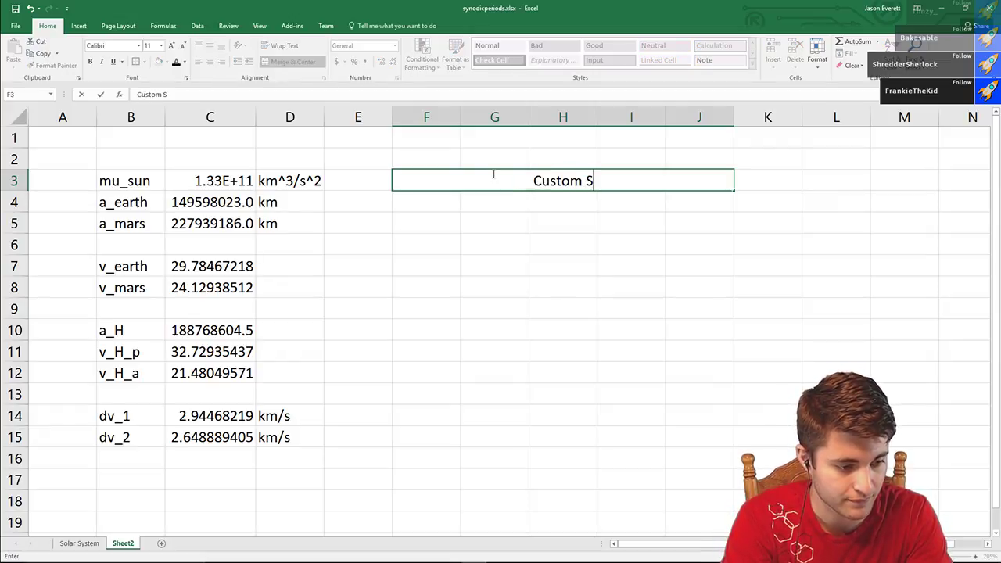
text(pacecraft)
key(Return)
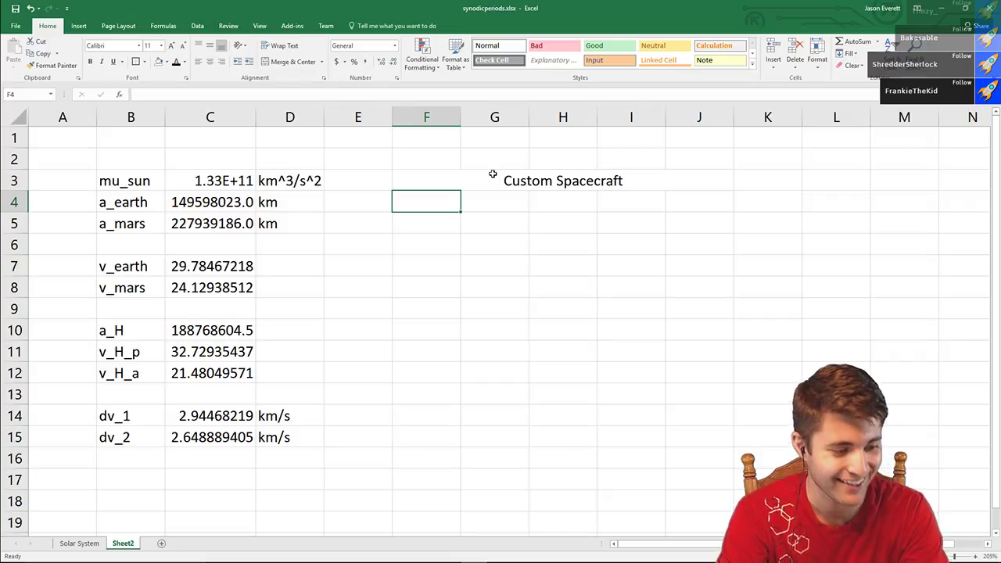
click(492, 173)
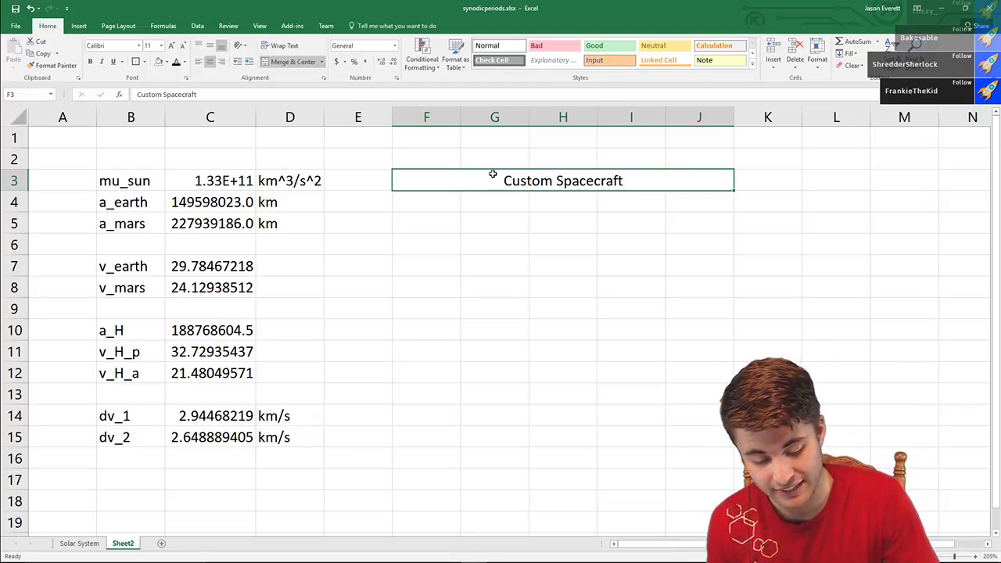
key(ctrl+b)
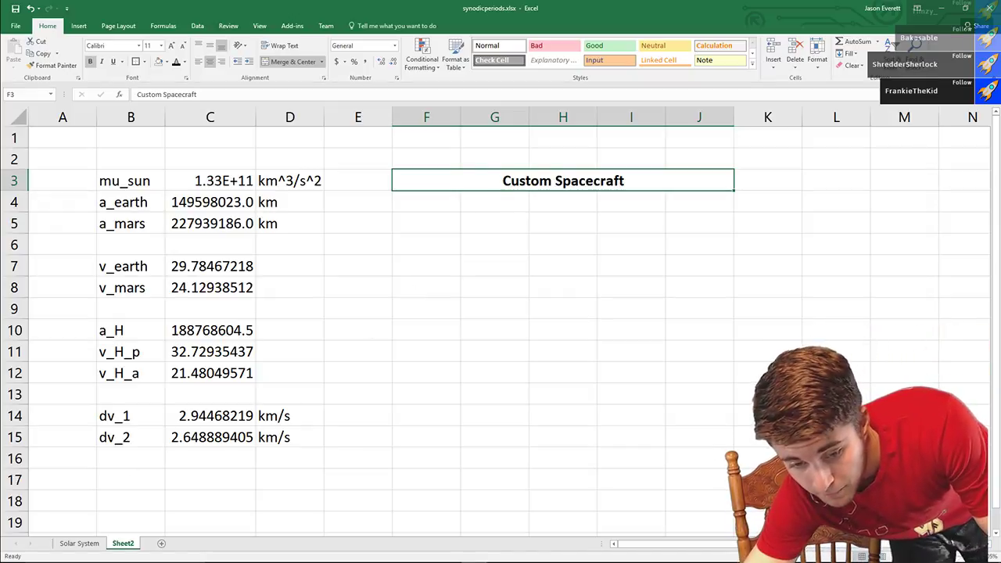
key(alt+Tab)
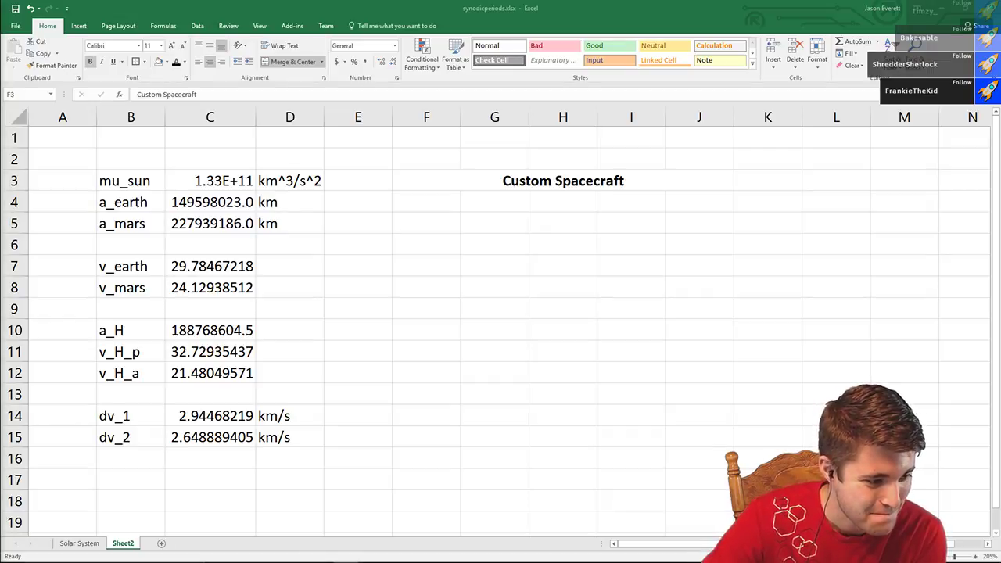
key(alt+Tab)
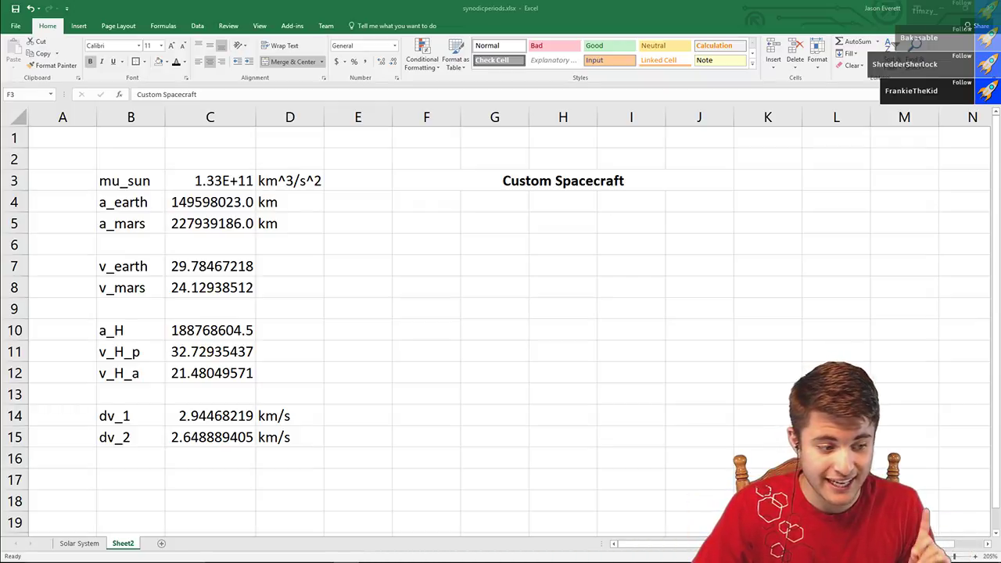
- Enter the label Isp in cell F5 with the value 450 in G5, under the Custom Spacecraft heading
click(417, 244)
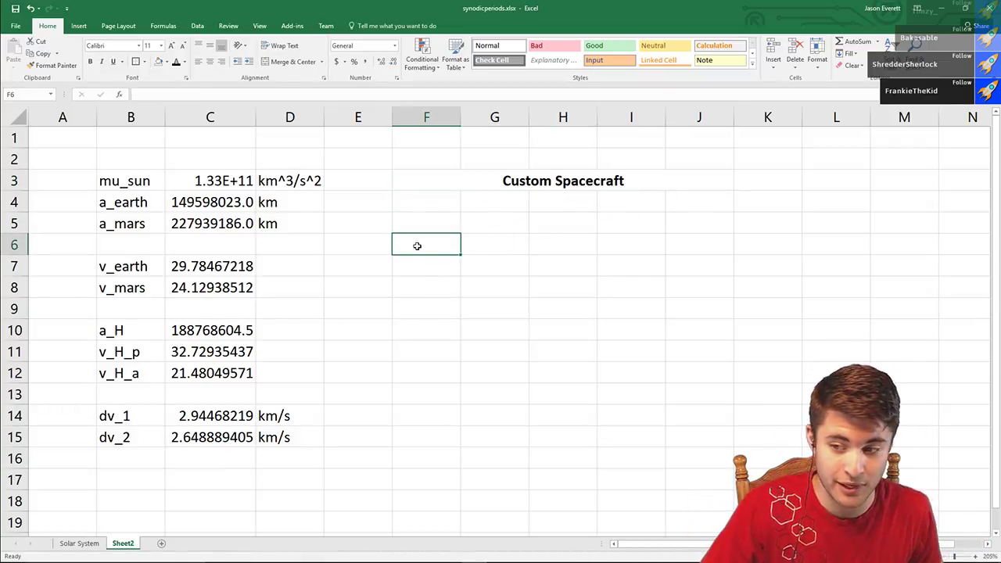
click(407, 224)
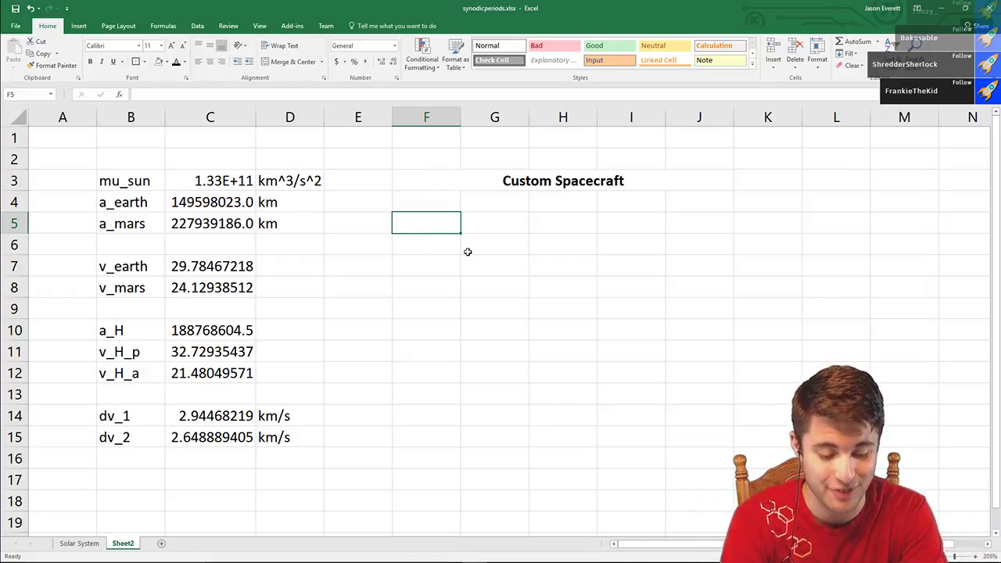
text(R)
key(BackSpace)
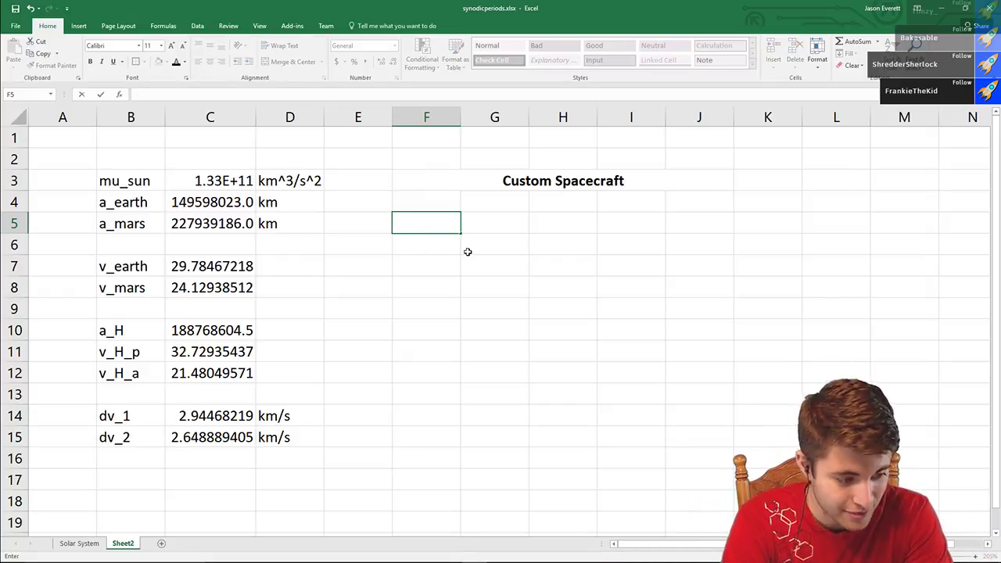
text(Is)
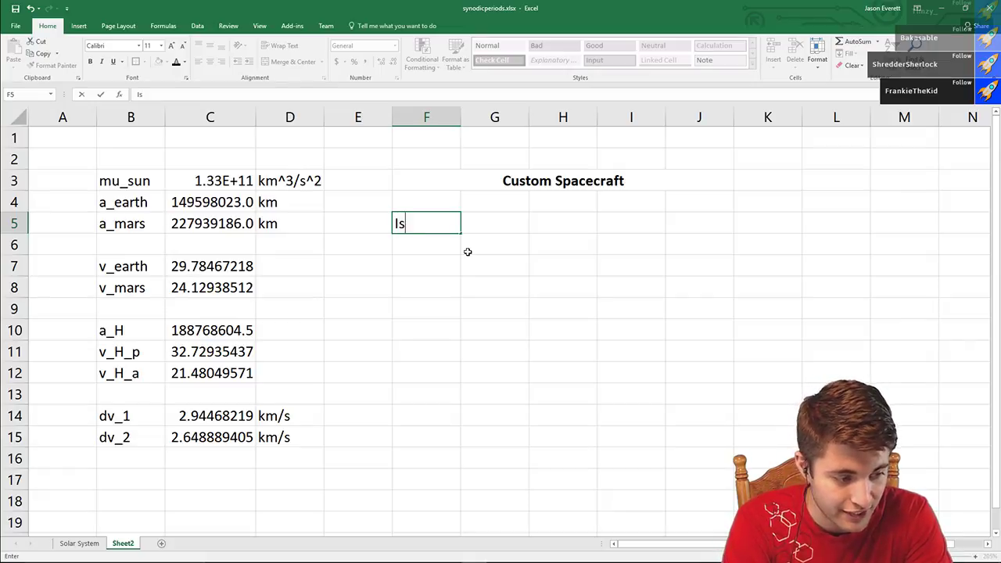
text(p)
key(Tab)
text(450)
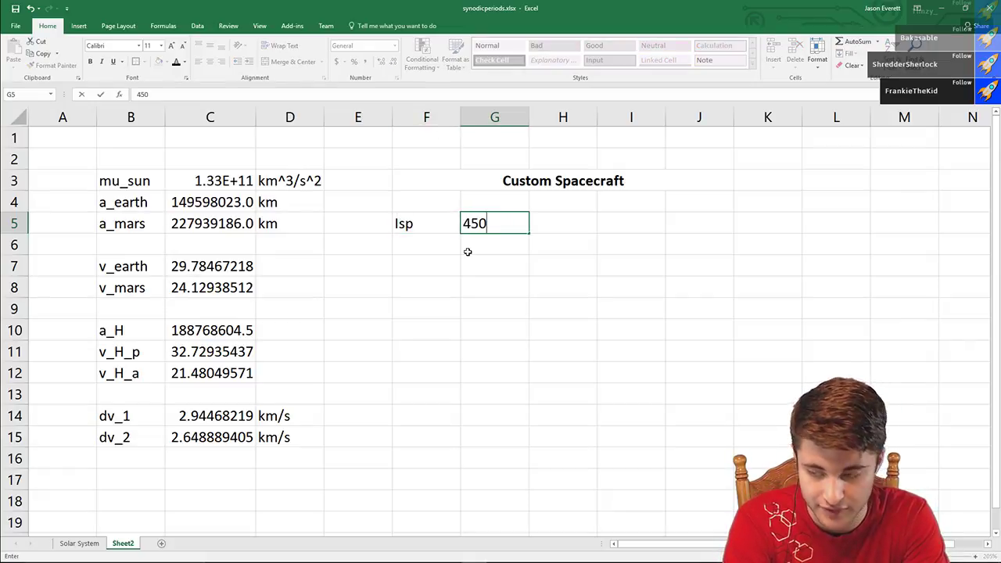
key(Return)
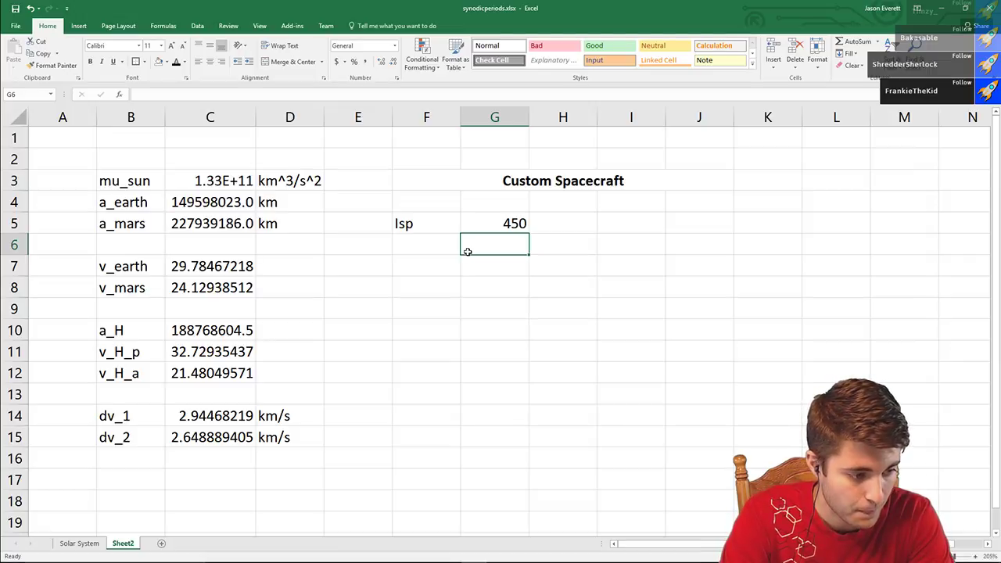
- Enter the label m_0 in cell F6 with the value 72.8 in G6, below the Isp row
key(Left)
key(Up)
key(Down)
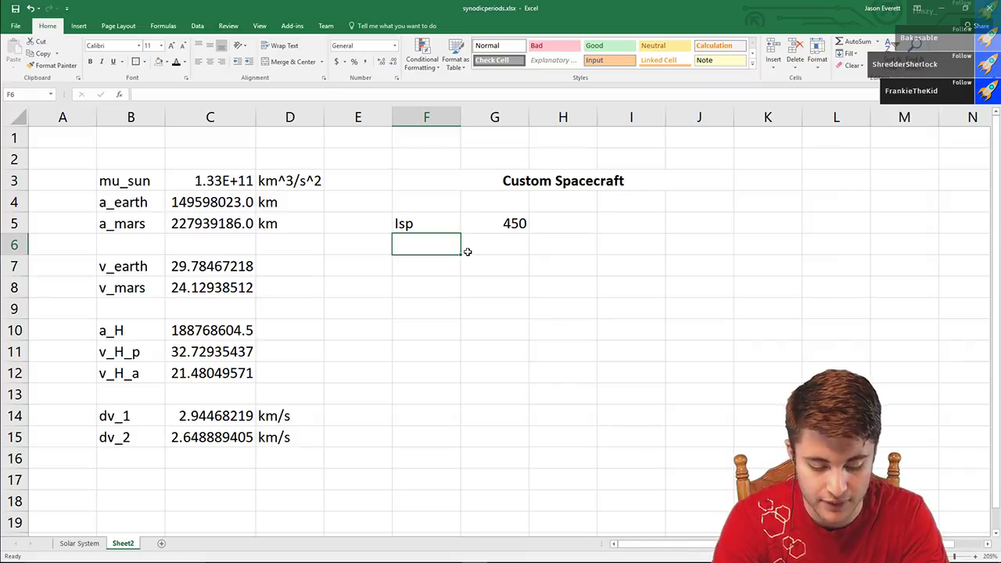
text(m)
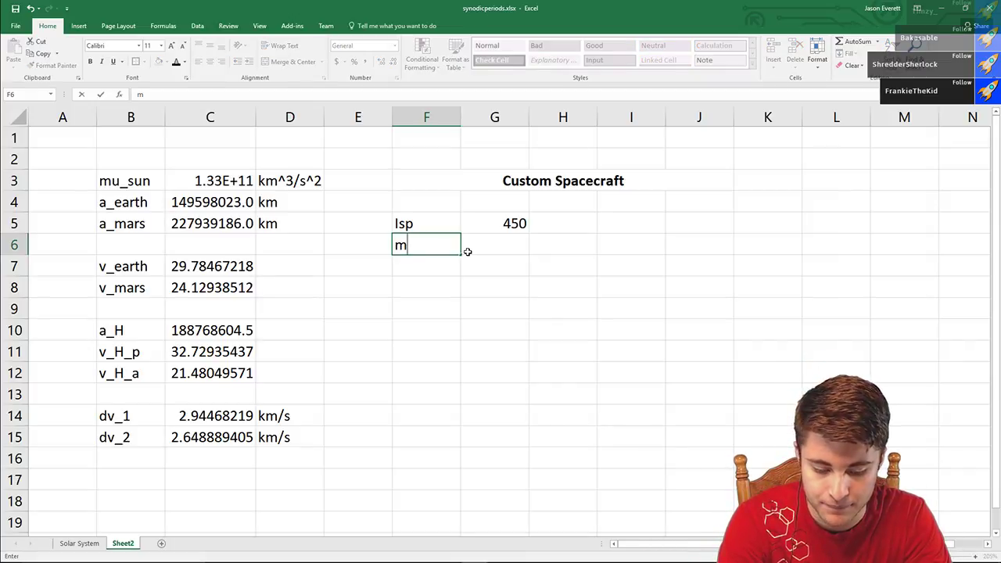
text(_0)
key(Tab)
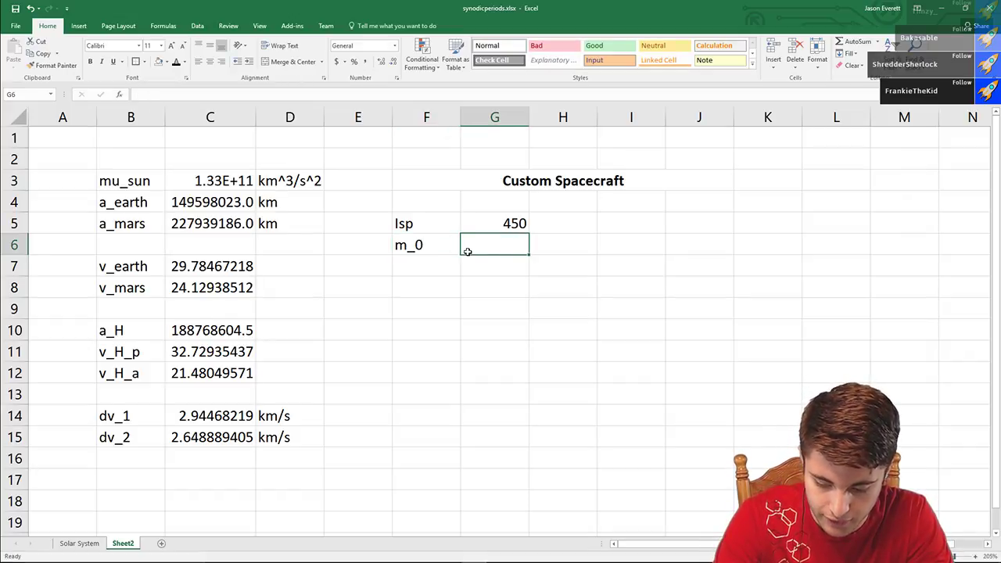
text(72.8)
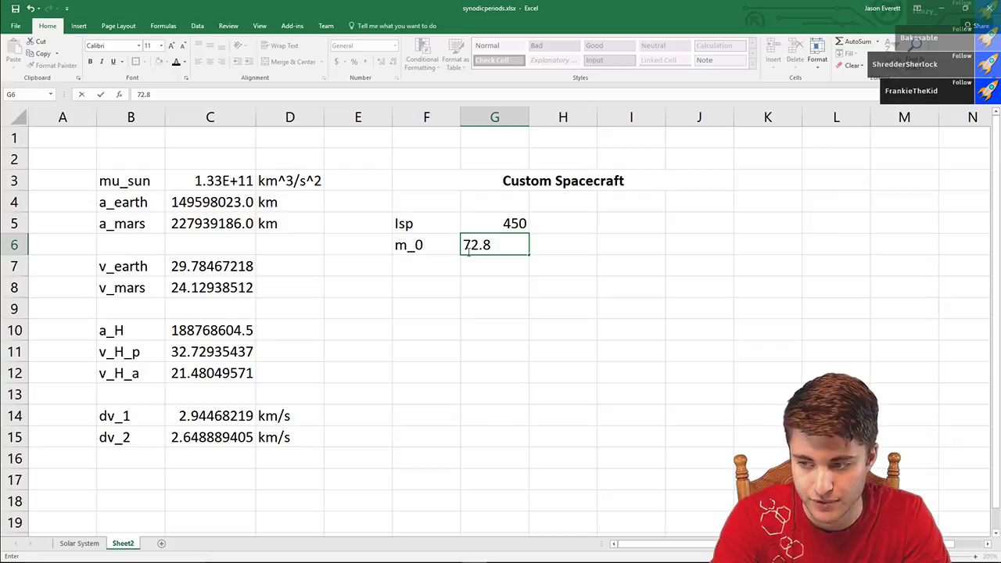
key(Return)
- Merge and center cells F8:G8 and enter the heading "First Burn"
key(Down)
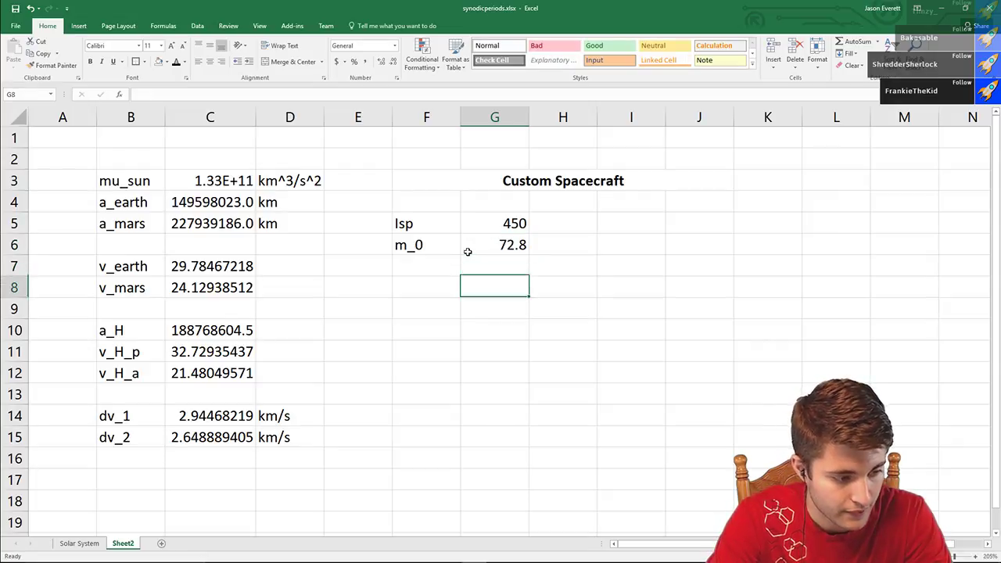
key(Down)
key(Left)
key(Up)
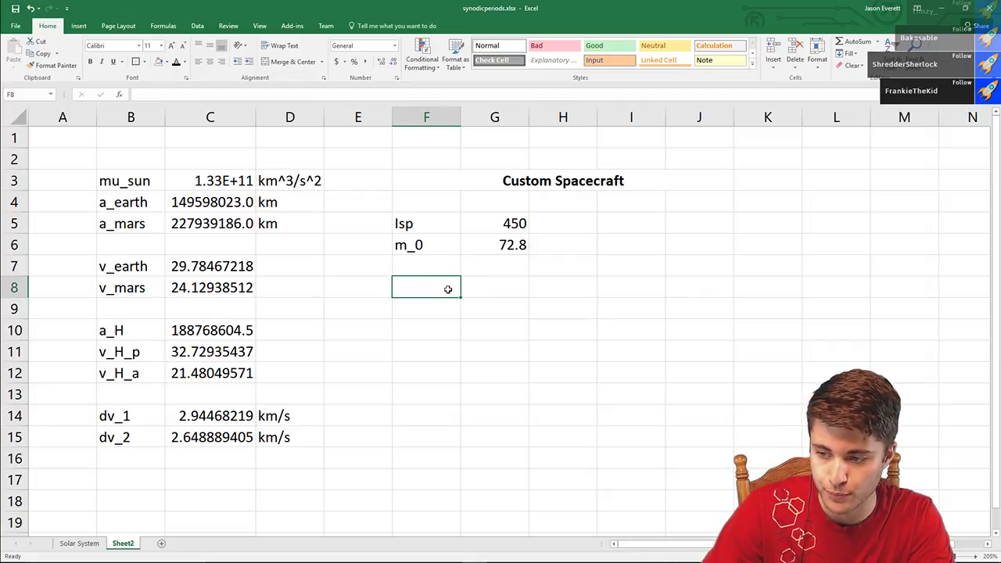
drag(451, 286, 489, 283)
click(289, 62)
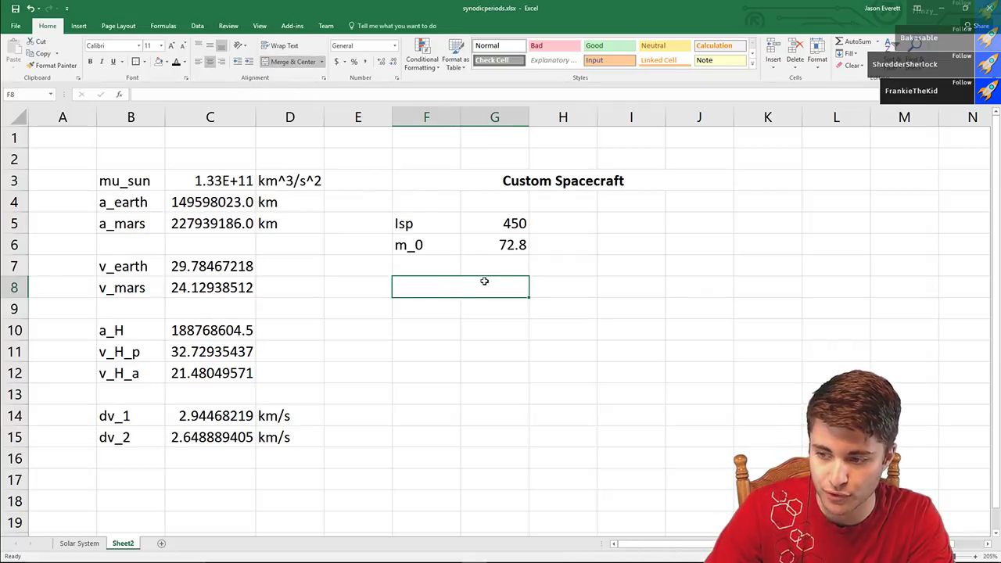
text(First Burn)
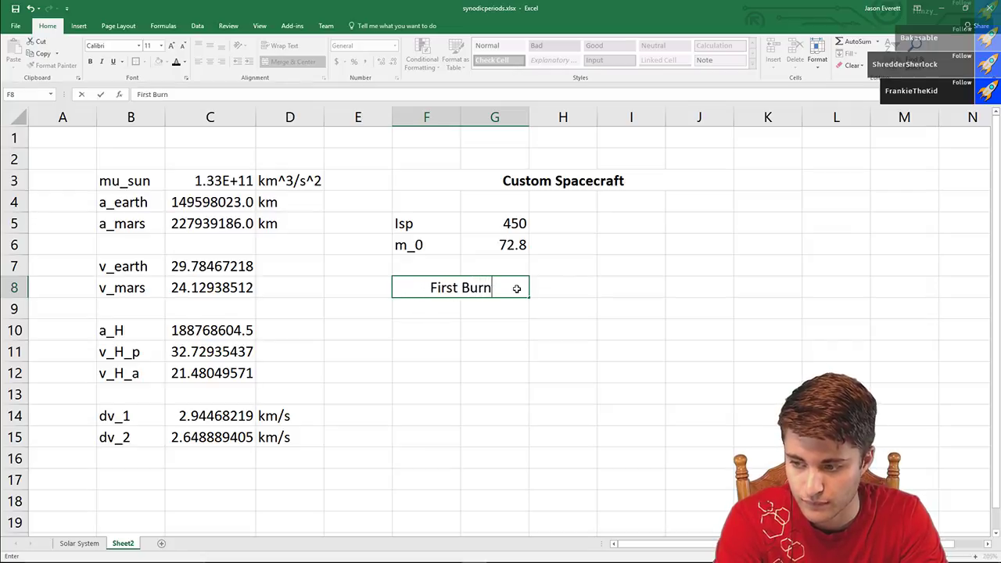
key(Return)
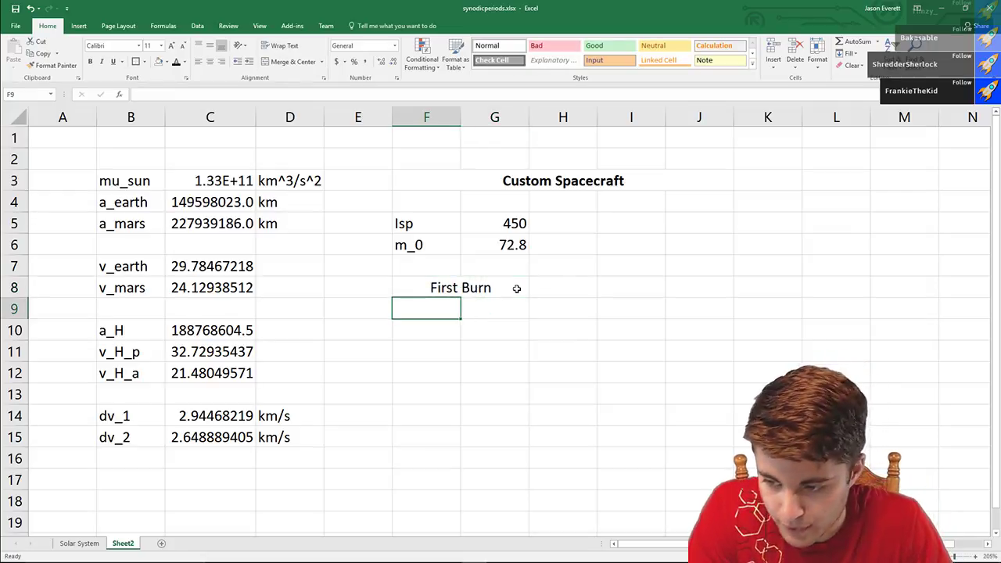
- Enter the label m_1 in cell F9 under the First Burn heading
text(m_1)
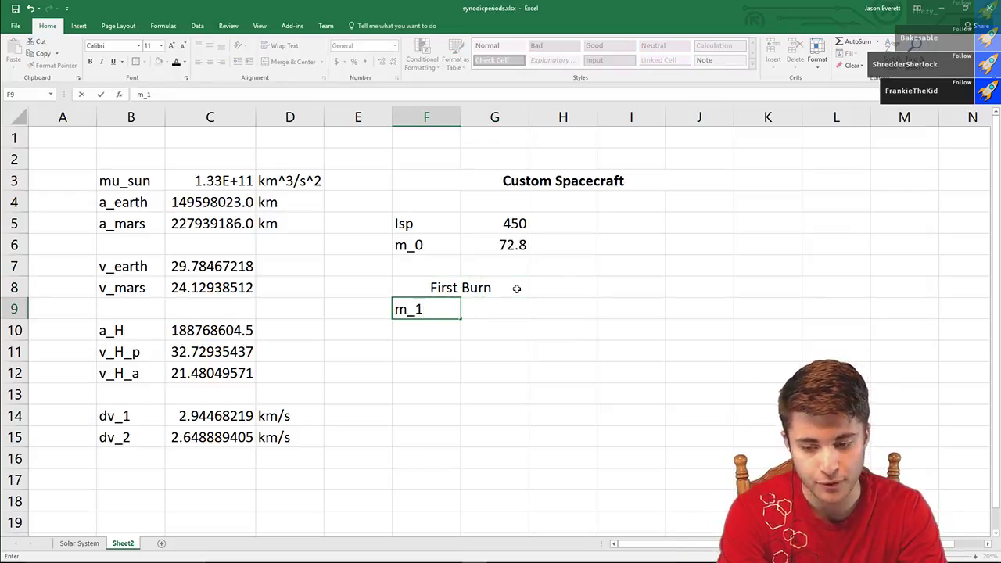
key(Return)
key(Up)
key(Right)
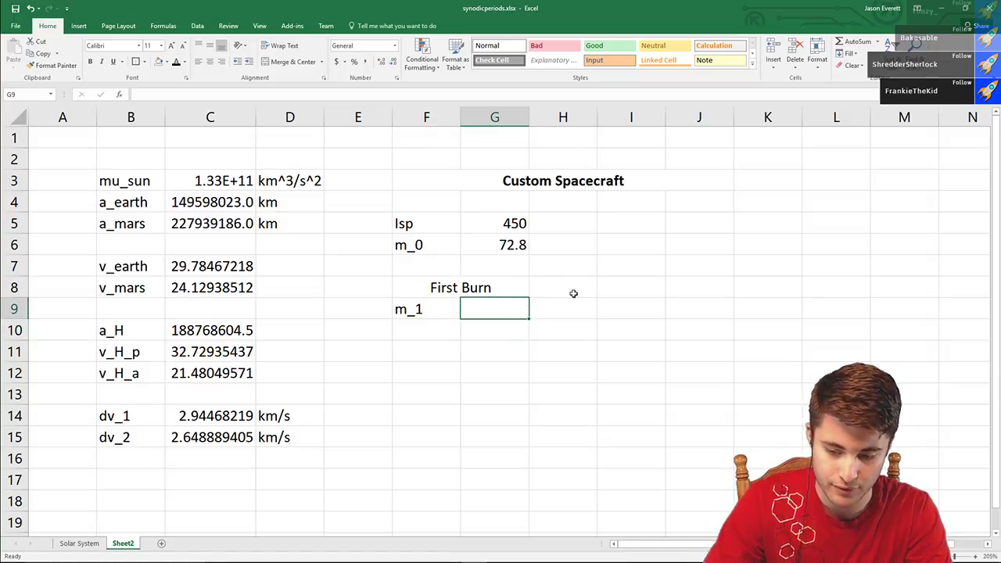
click(234, 417)
drag(127, 418, 268, 416)
click(268, 417)
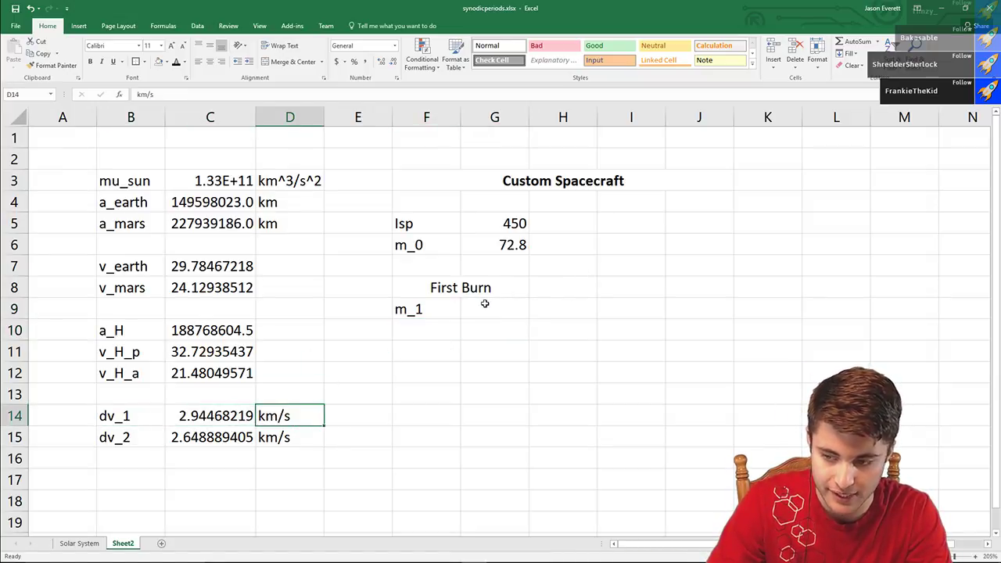
click(485, 303)
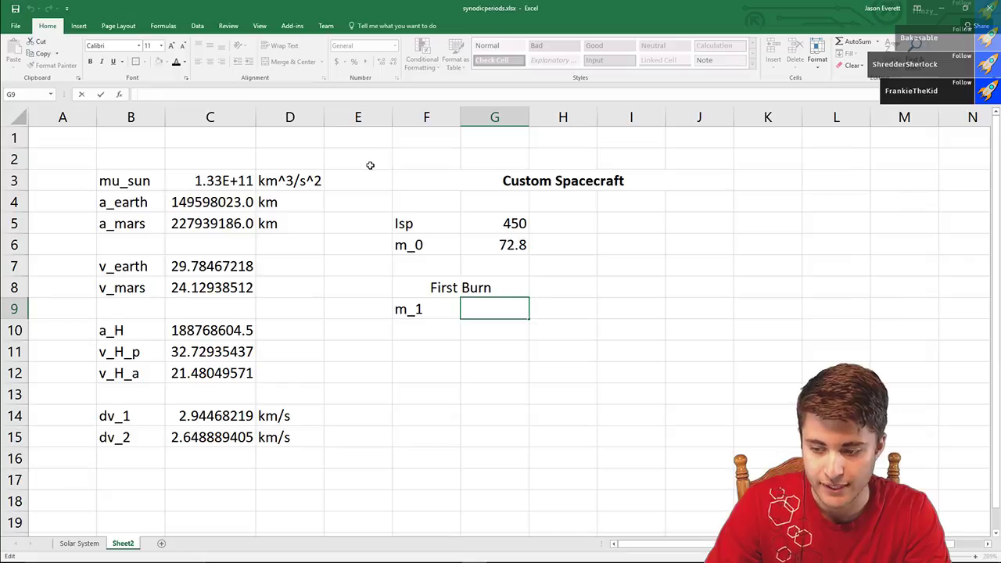
click(500, 273)
- Add the units kg in H6 beside m_0 and s in H5 beside Isp
click(505, 251)
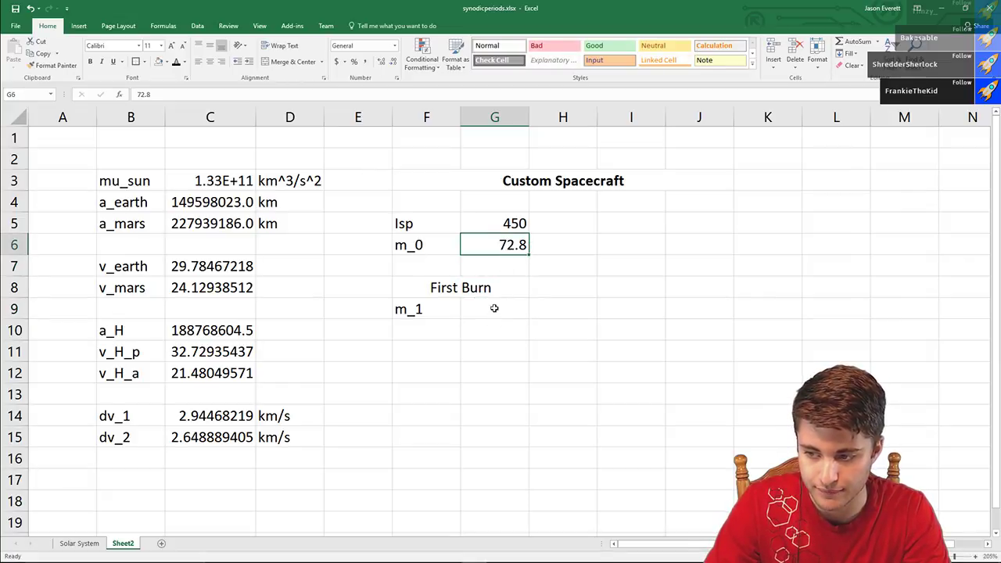
click(556, 239)
text(kg)
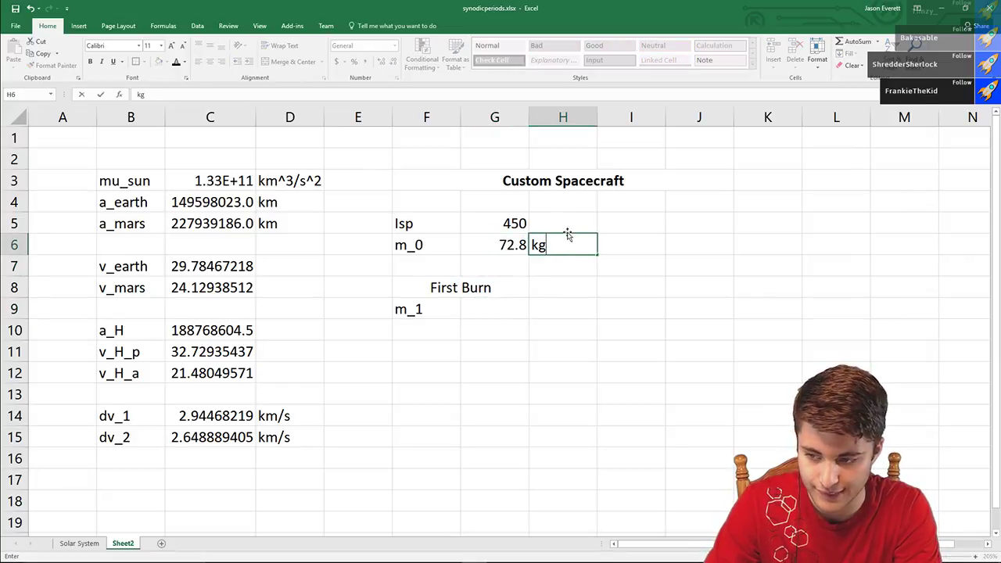
click(565, 222)
text(s)
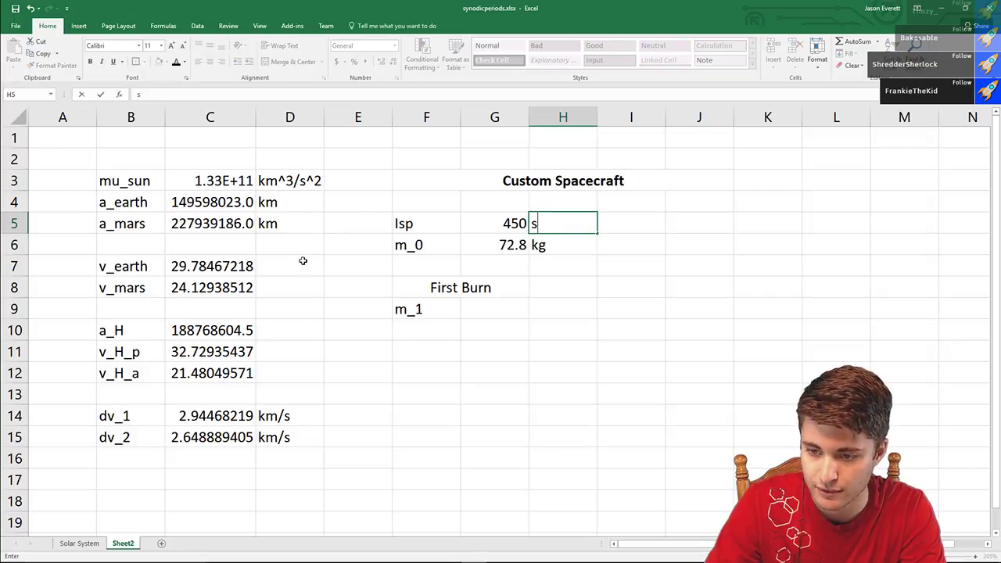
- Enter the unit km/s in D7 beside v_earth and copy it into D8, D10, D11 and D12
click(305, 264)
text(km/s)
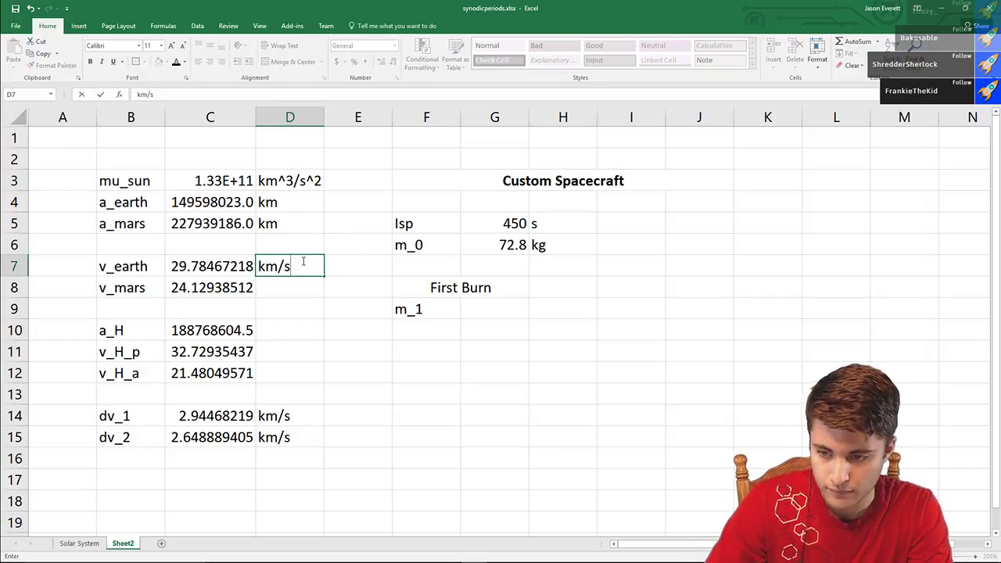
key(ctrl+Return)
key(ctrl+c)
click(284, 286)
key(ctrl+v)
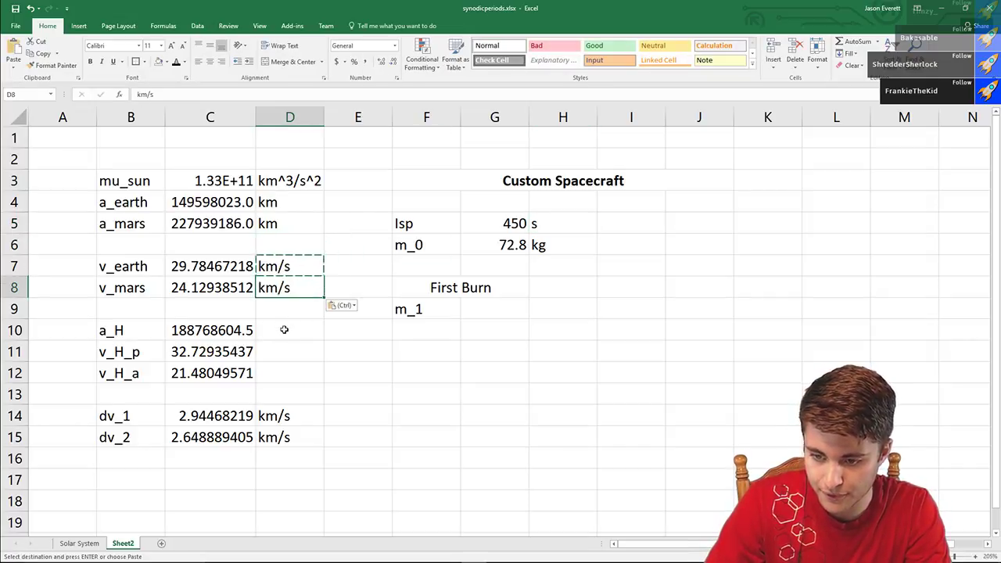
click(282, 328)
key(ctrl+v)
click(290, 353)
key(ctrl+v)
click(289, 373)
key(ctrl+v)
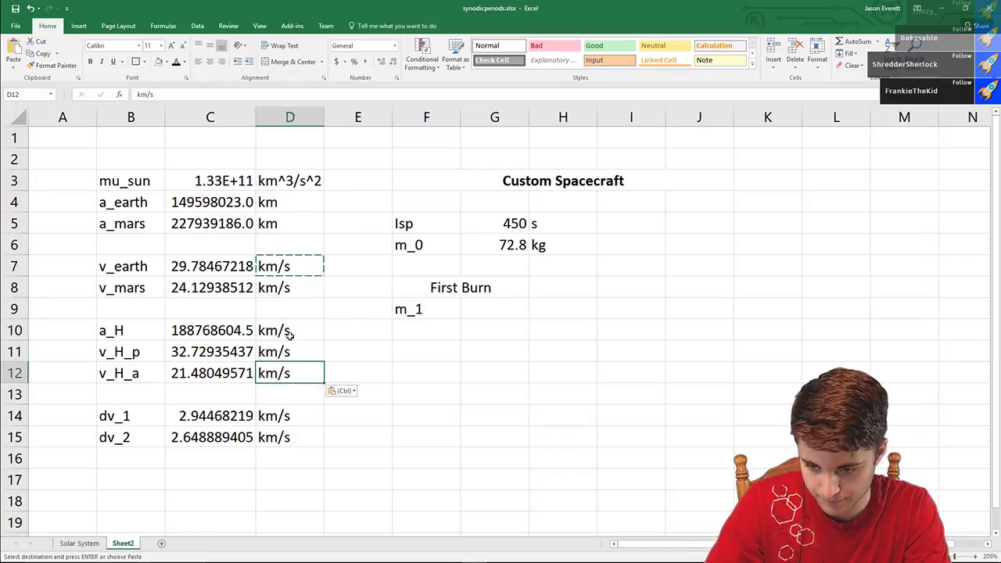
- Change the unit of a_H in cell D10 to km
click(289, 331)
double_click(291, 329)
key(BackSpace)
key(BackSpace)
key(Return)
click(337, 184)
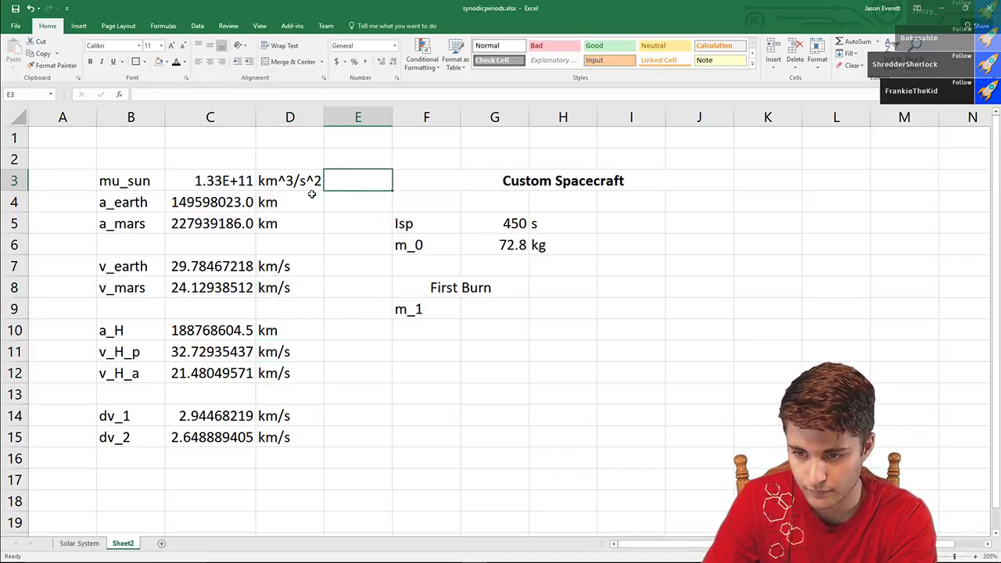
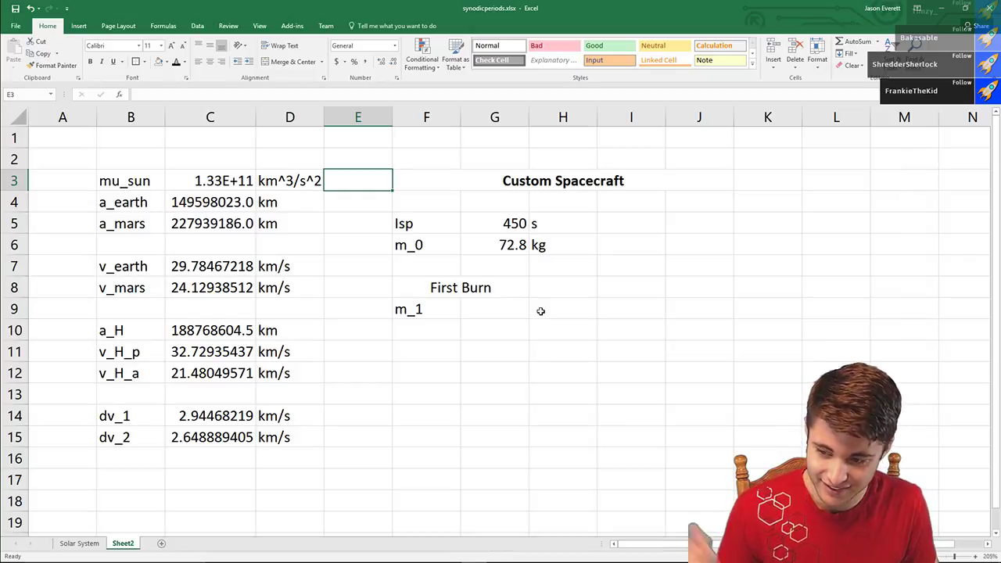
- Highlight the dv_1 row, then check the handwritten Hohmann transfer notes in OneNote and return to the Excel sheet
click(496, 314)
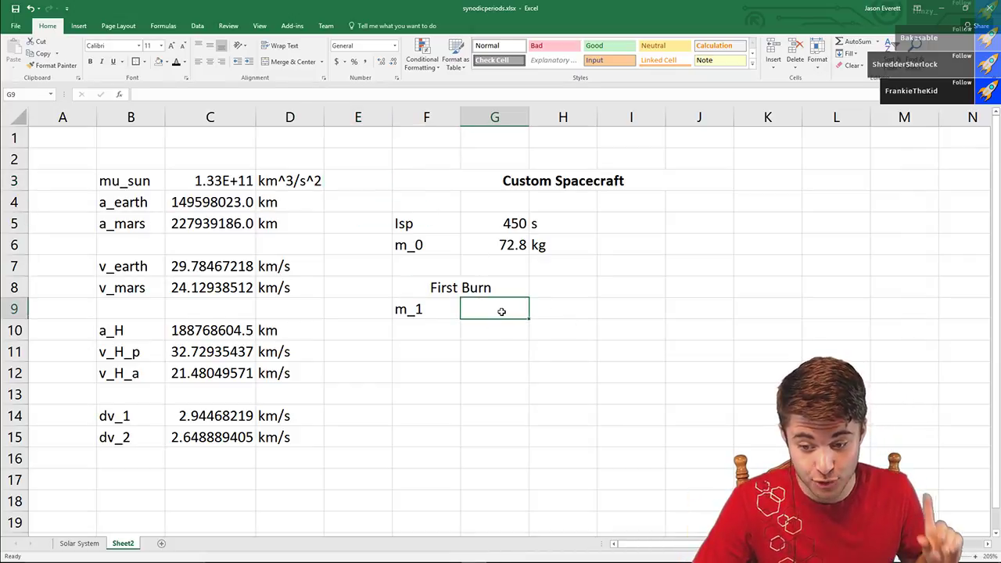
click(201, 420)
drag(140, 417, 341, 427)
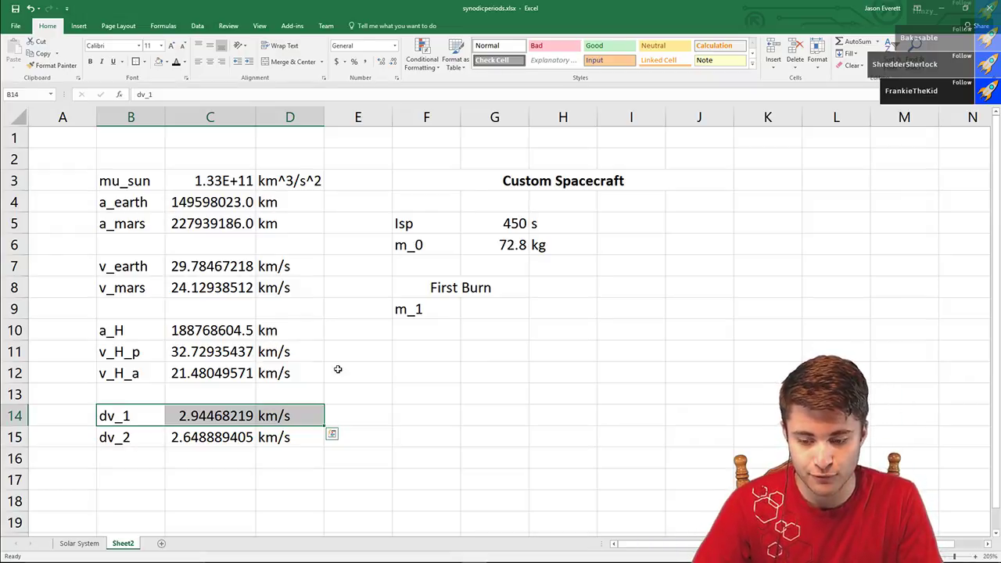
mouse_move(438, 561)
click(551, 554)
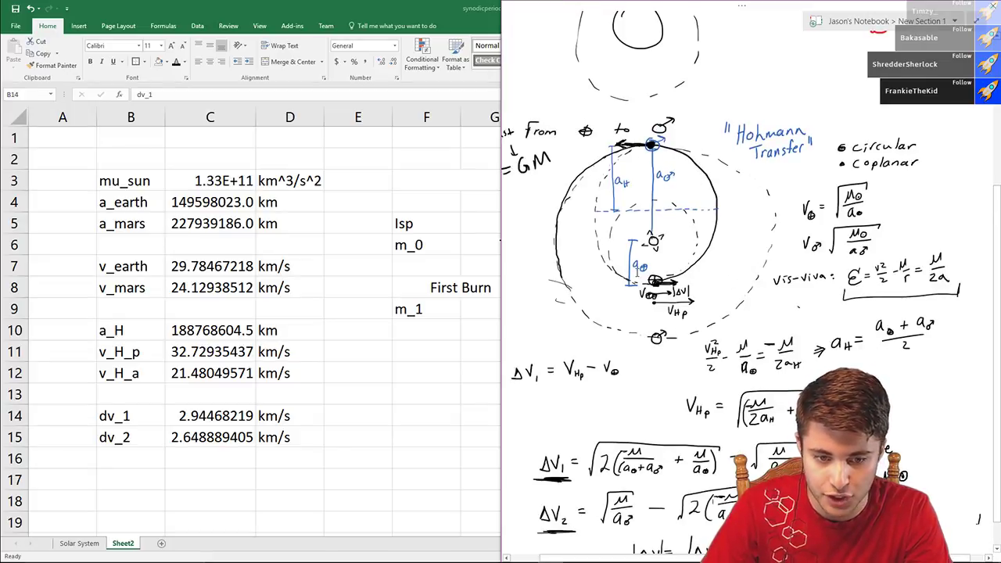
click(393, 332)
- Calculate m_1 in G9 from m_0, dv_1 and Isp with the formula =G6*EXP(-(C14*1000)/(9.81*G5))
click(506, 305)
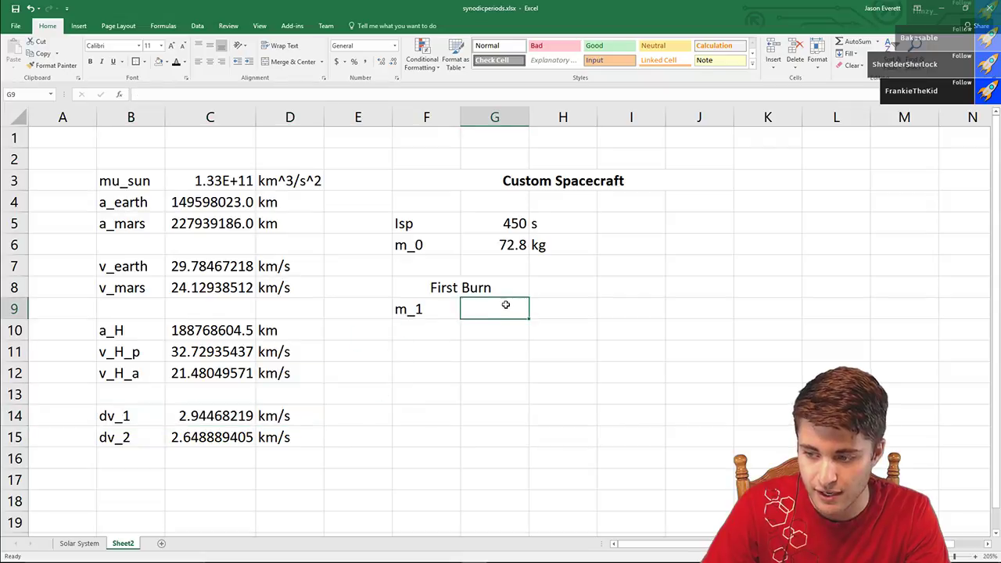
text(=)
click(483, 244)
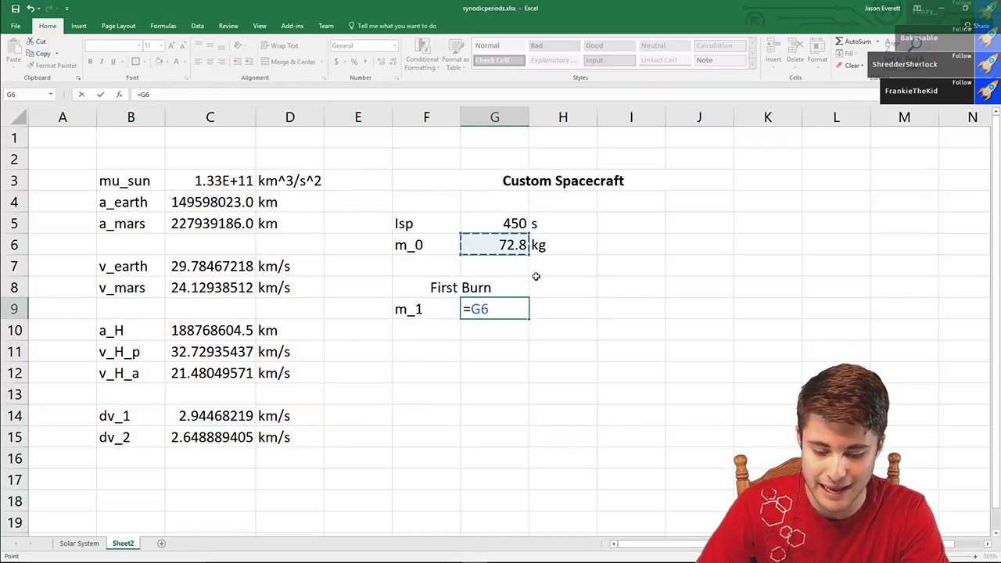
text(*EXP)
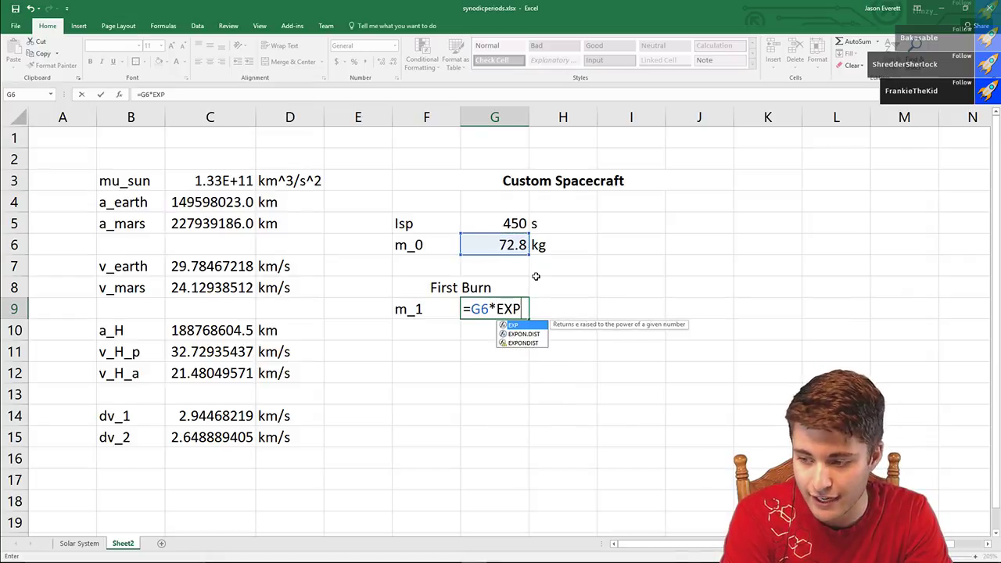
text(()
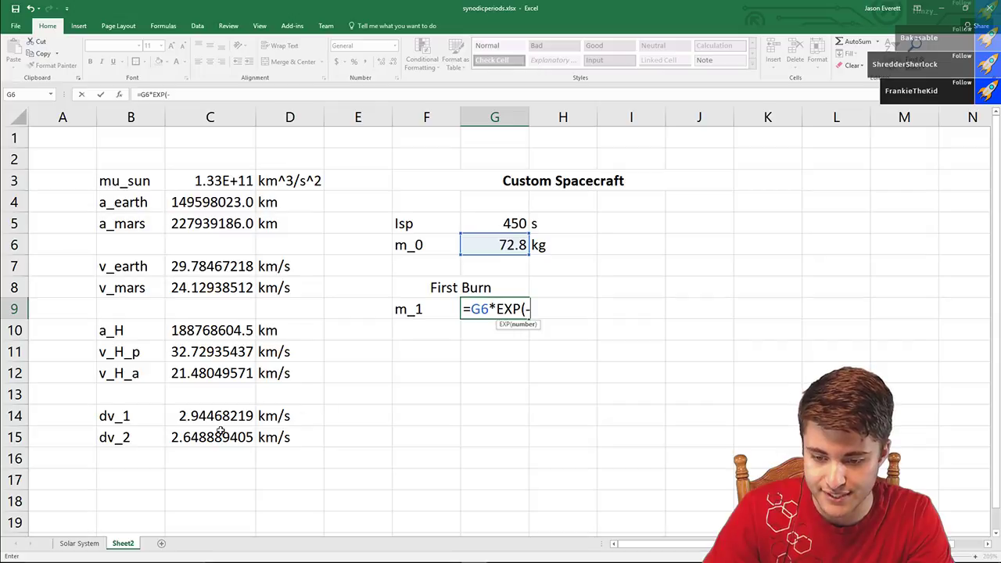
text(-()
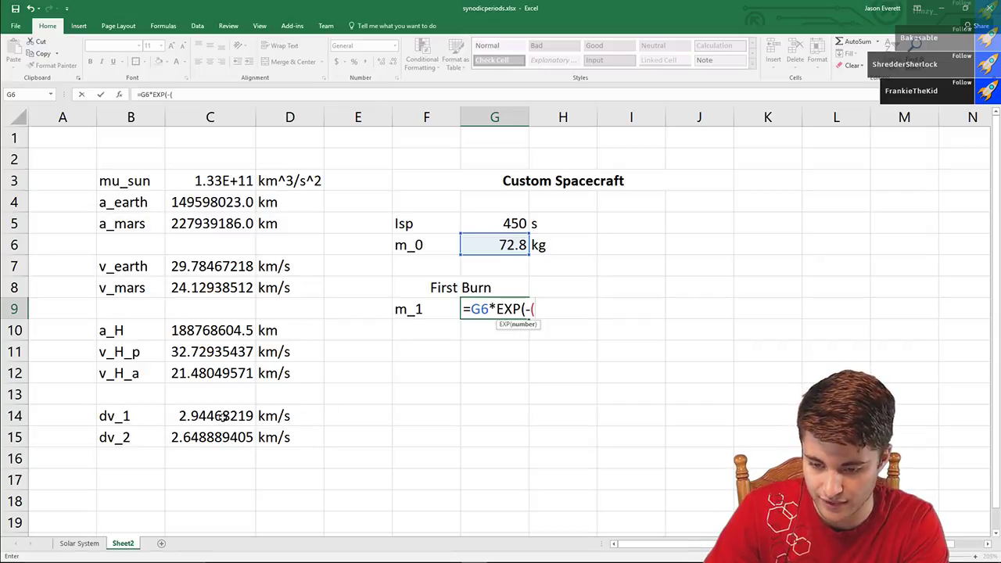
click(223, 415)
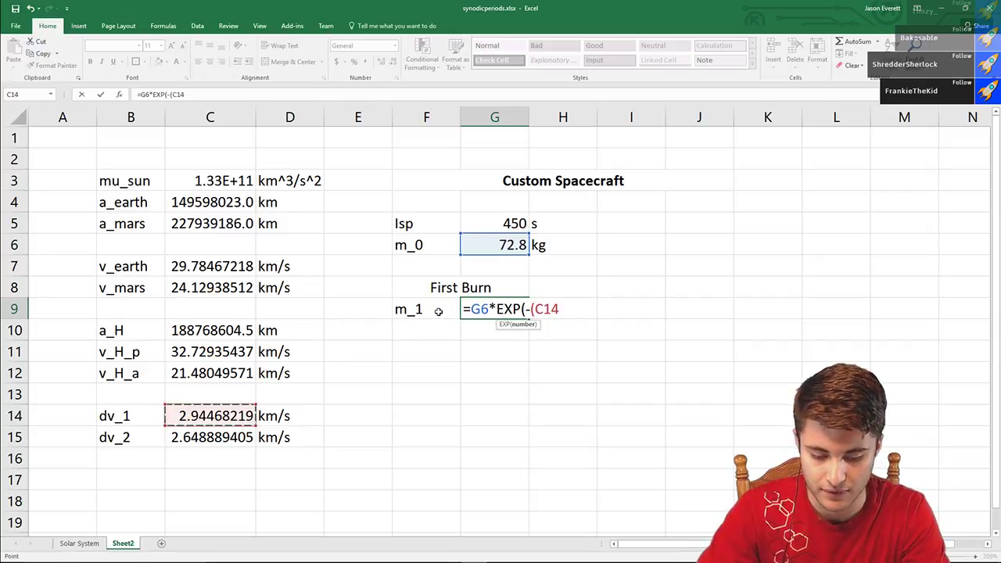
text(*10)
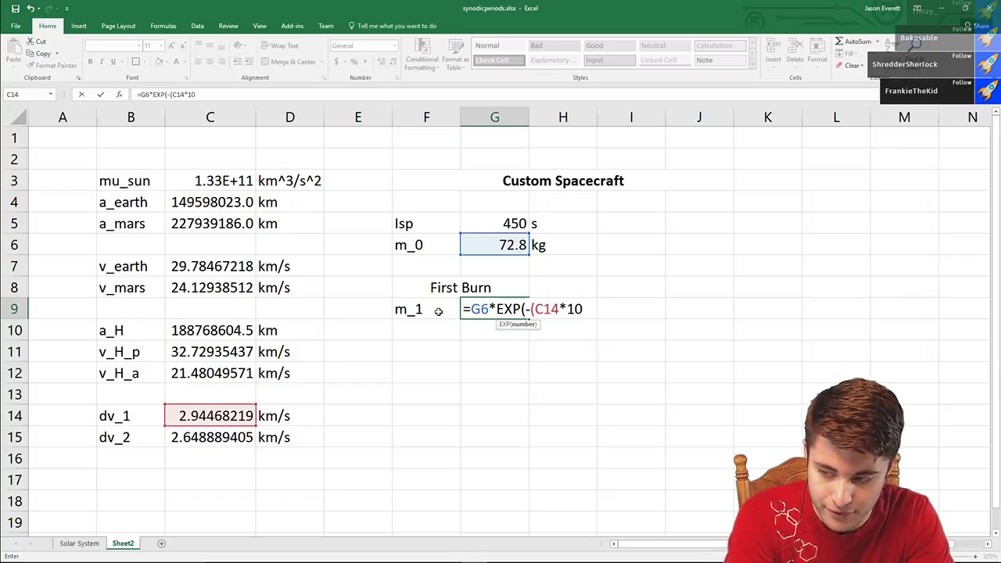
text(00))
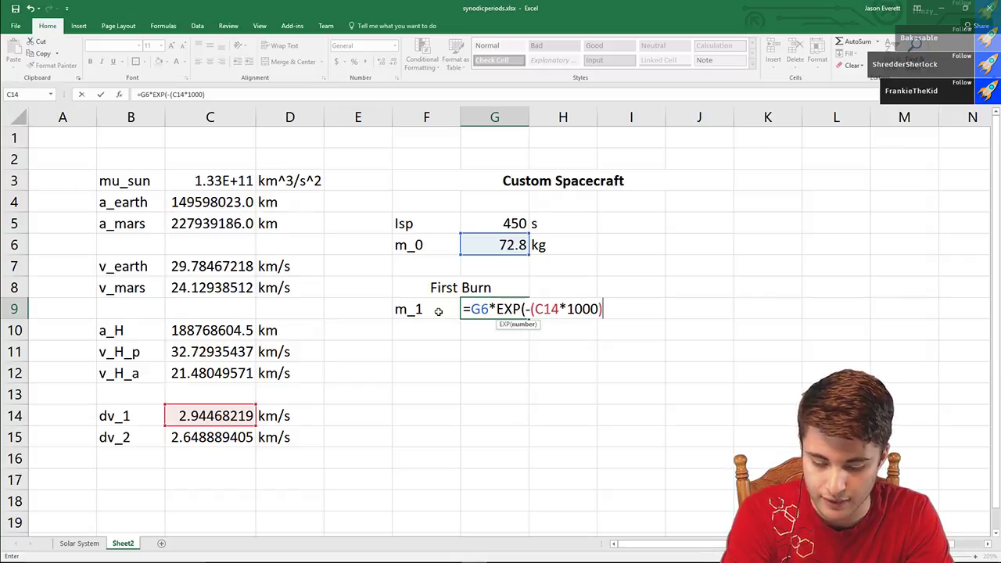
text(/()
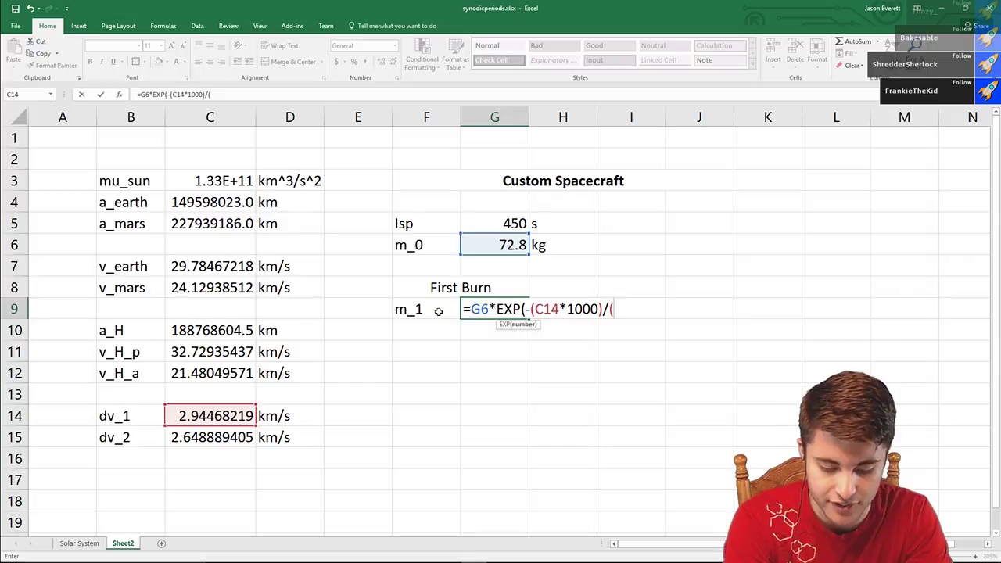
text(9.81)
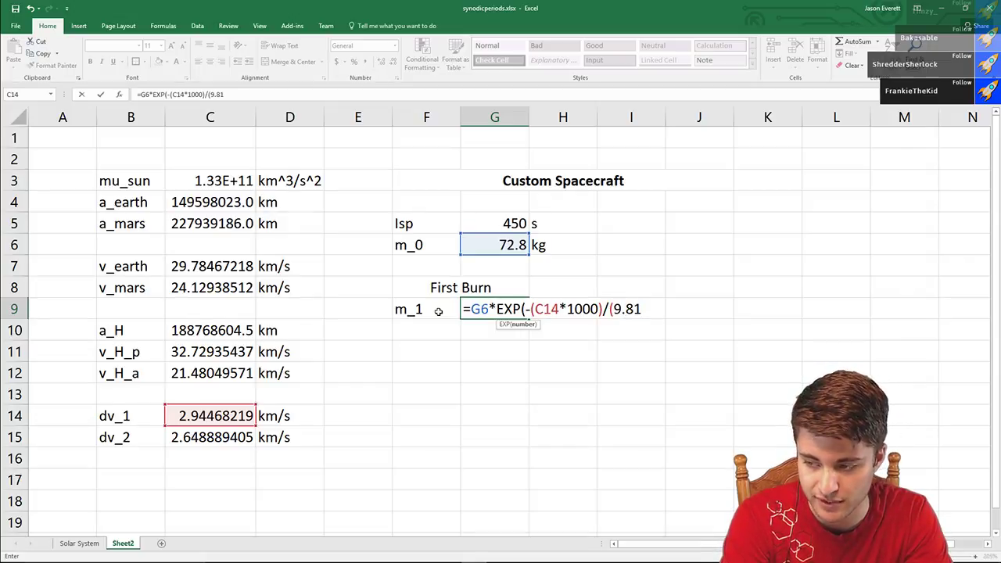
text(*)
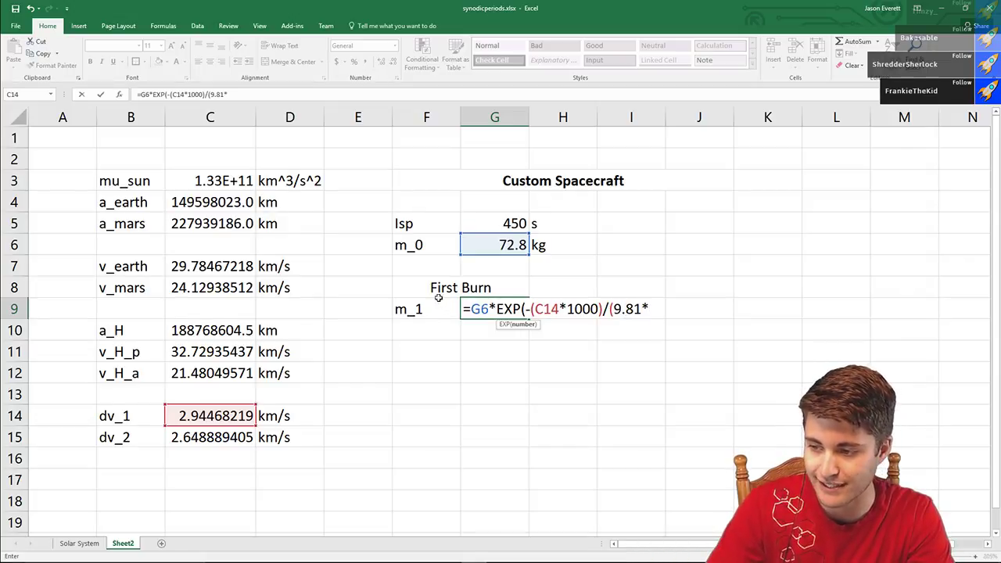
click(492, 223)
text())
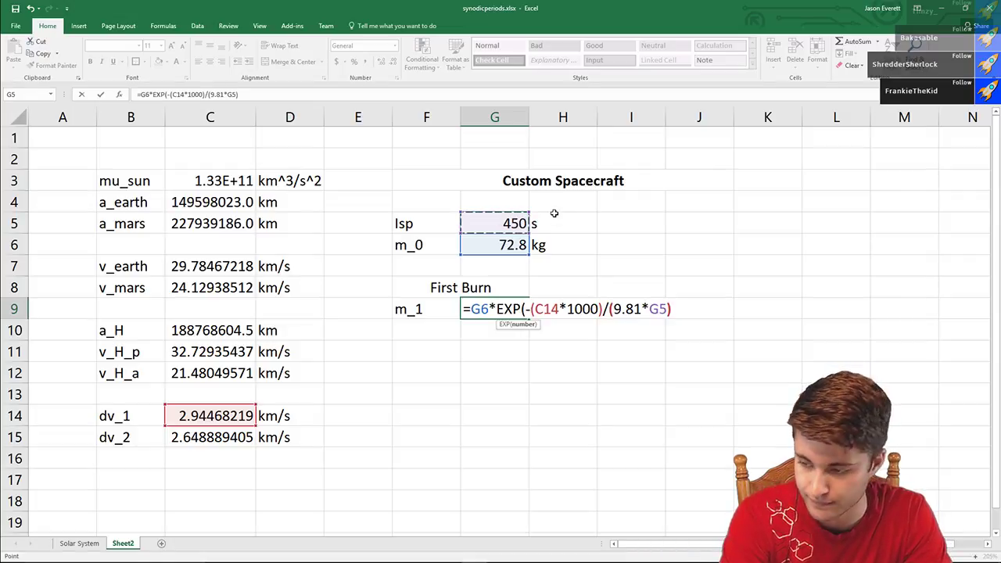
text())
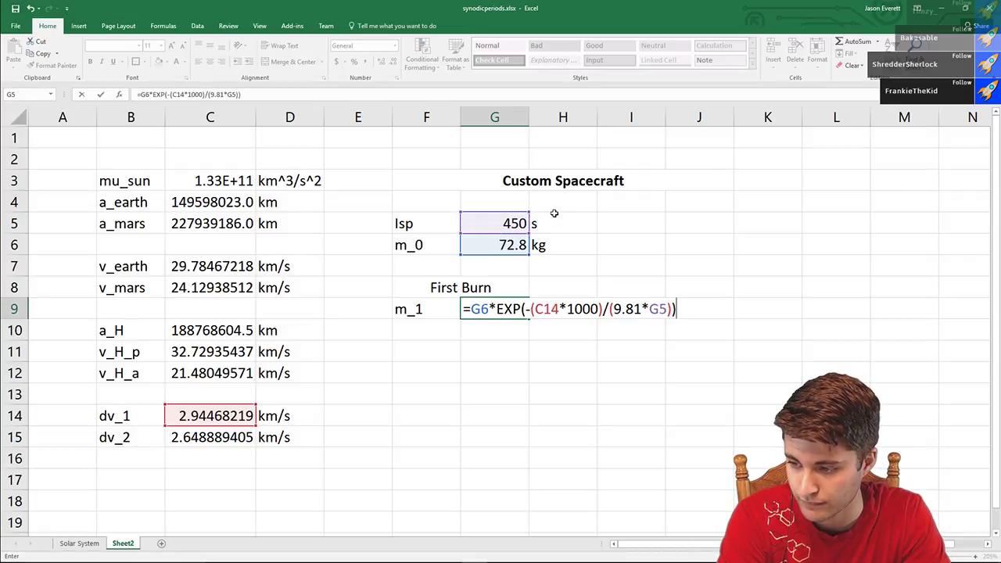
key(Return)
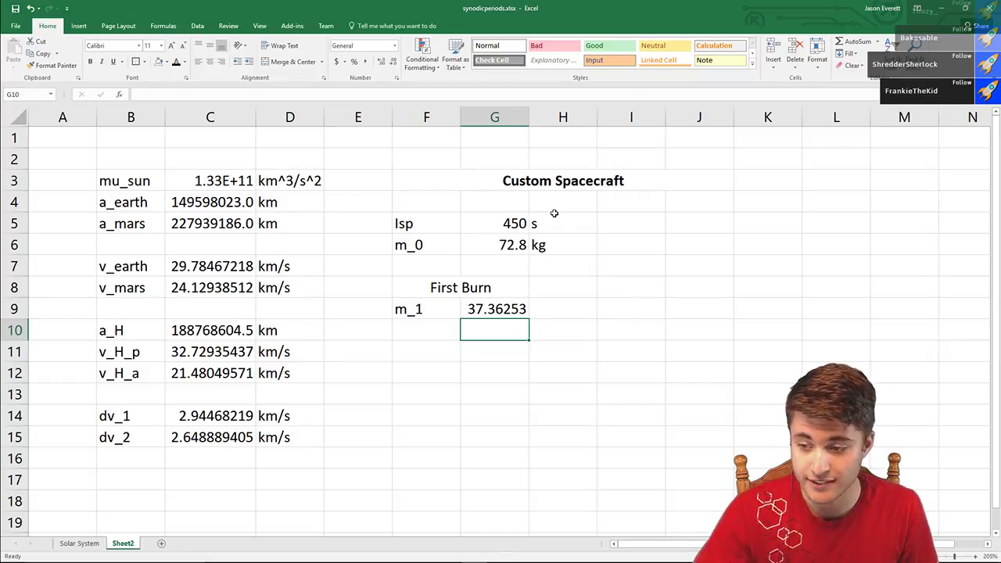
- Add the label m_2 in F11, leaving one empty row below m_1
key(Down)
key(Left)
text(m_2)
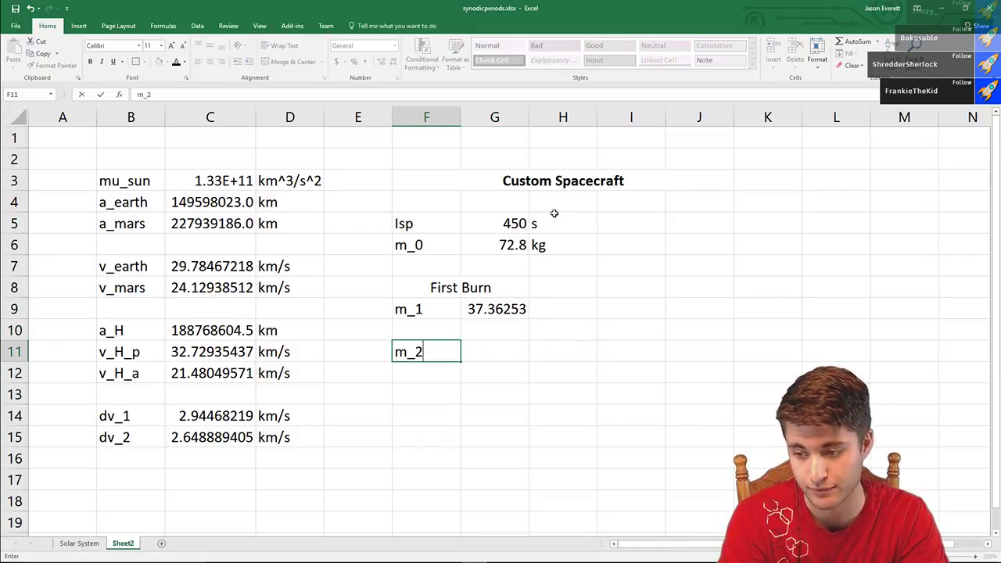
key(Return)
key(Up)
key(Right)
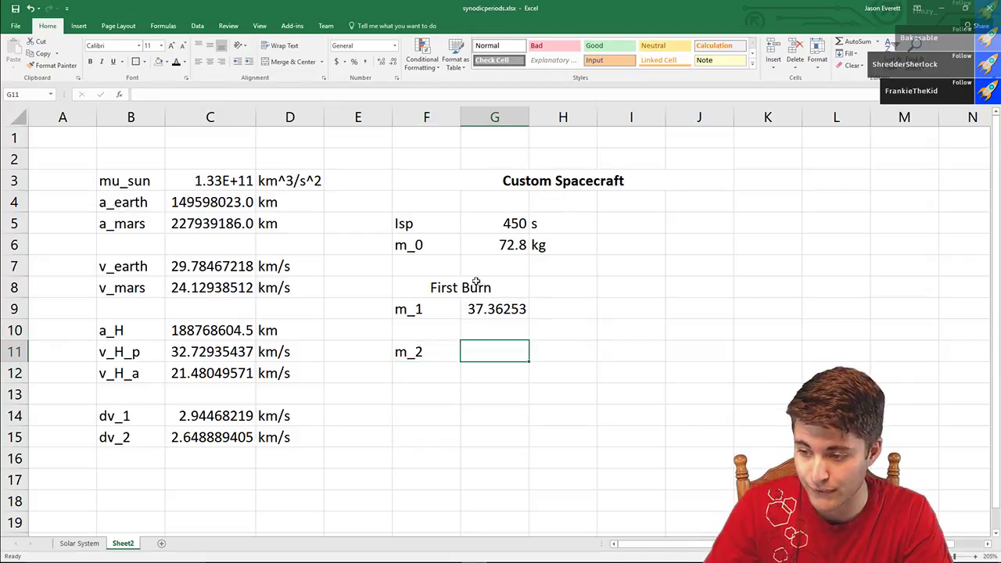
click(480, 307)
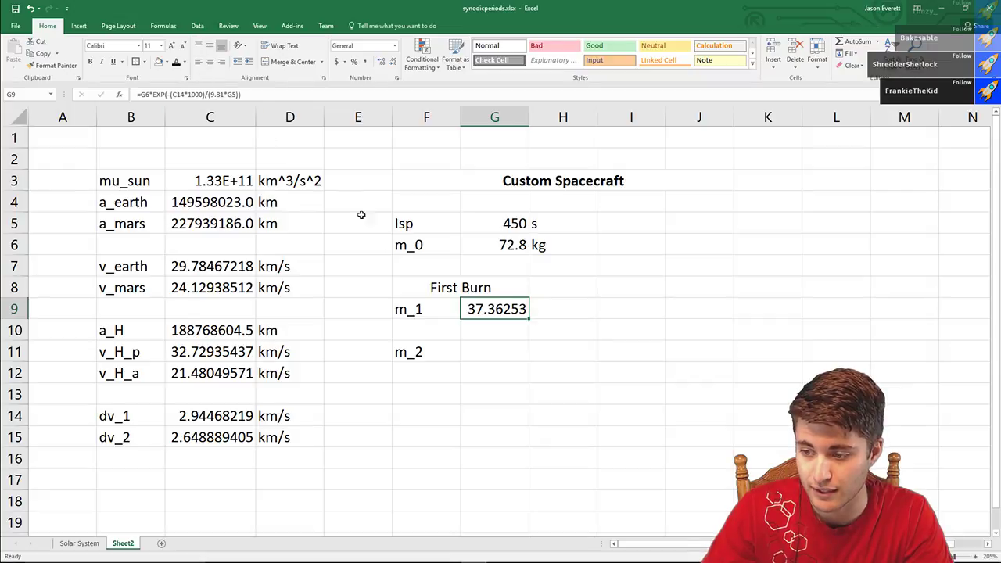
key(F2)
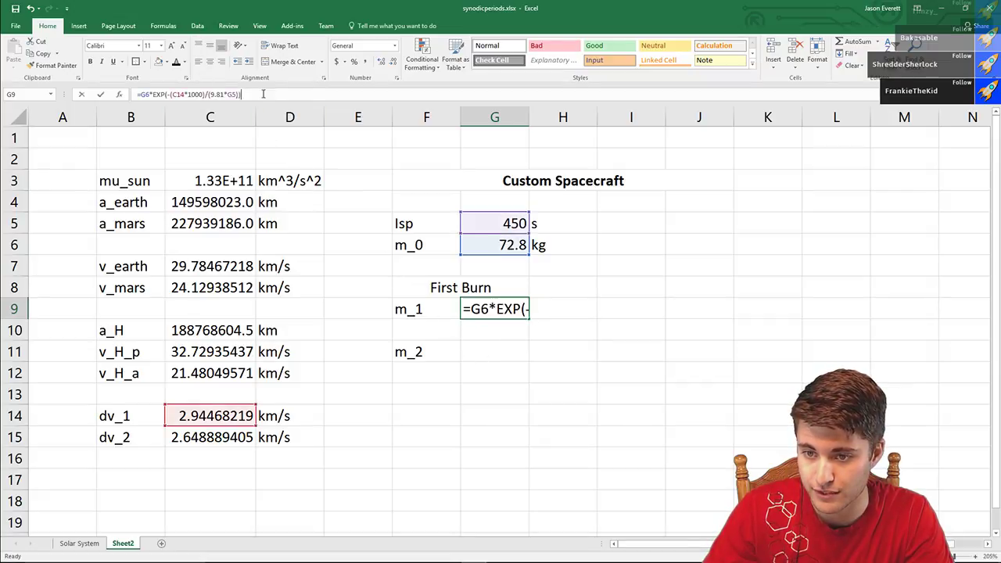
key(Home)
text(=)
click(501, 349)
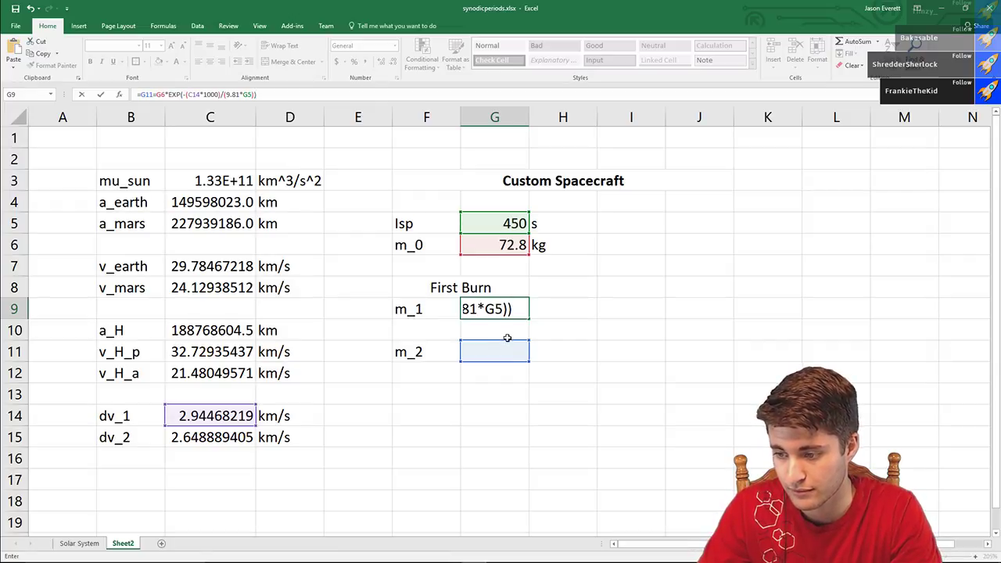
key(Return)
click(505, 349)
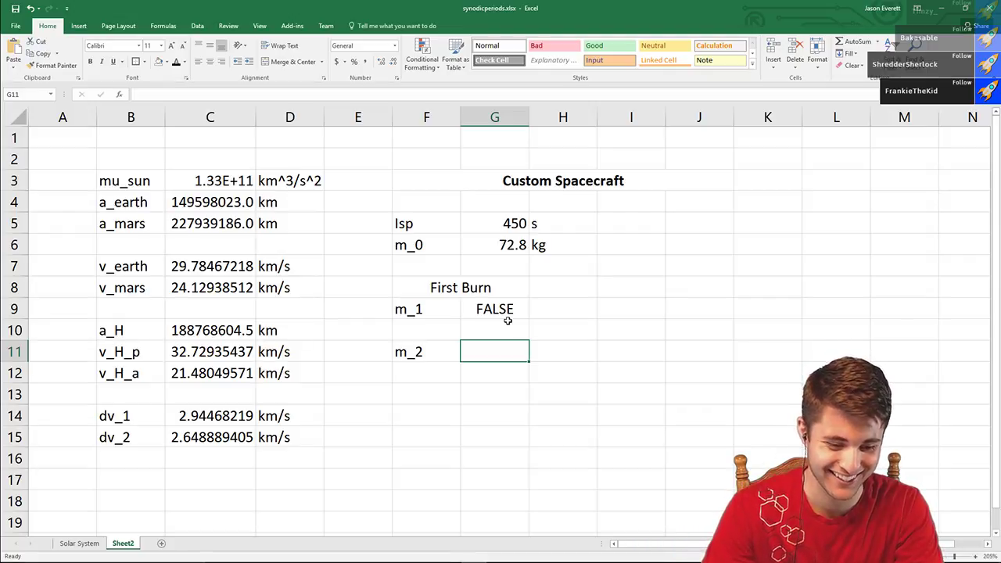
key(ctrl+z)
click(533, 296)
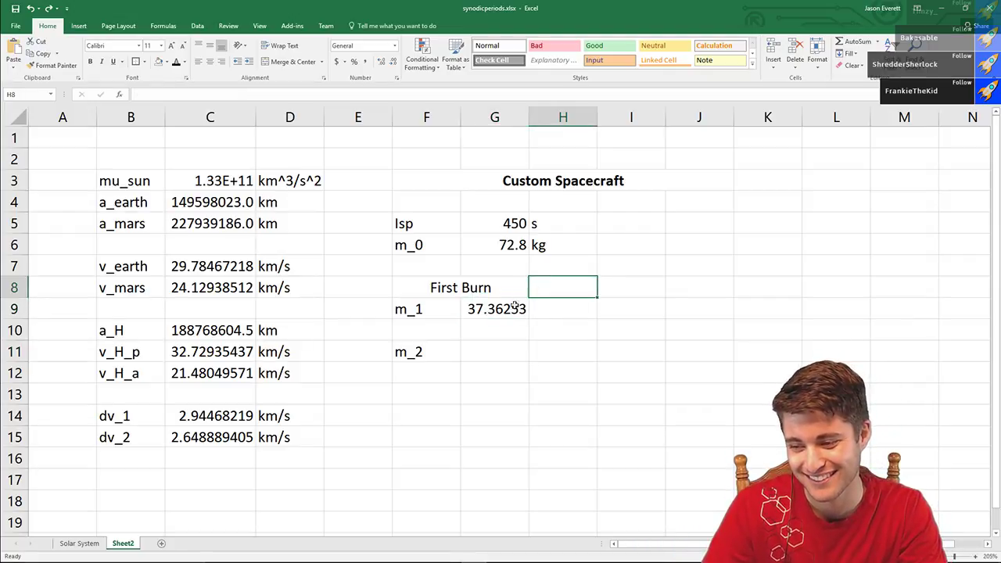
- Copy the m_1 formula from G9 into G11 beside m_2
click(507, 309)
key(ctrl+c)
click(505, 354)
key(ctrl+v)
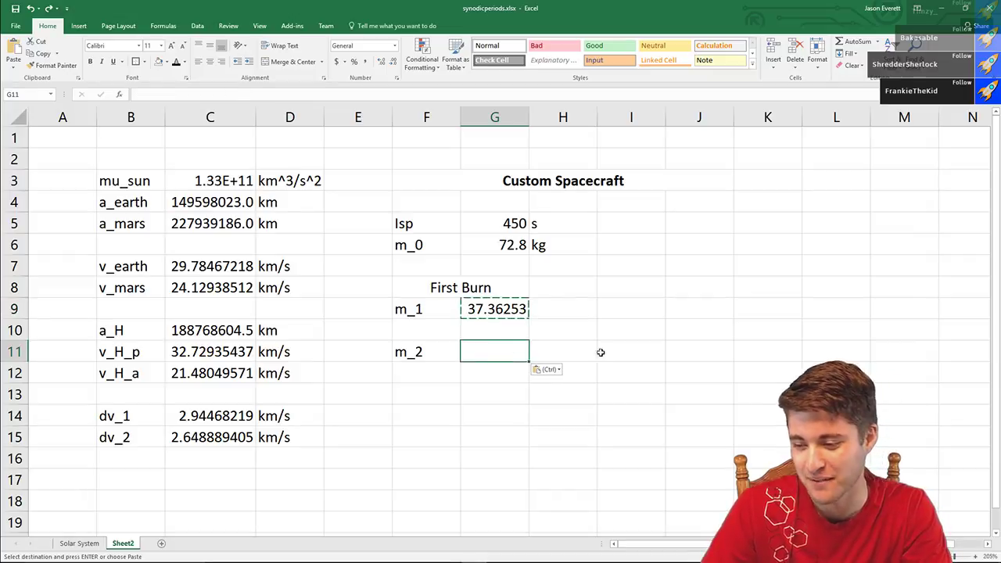
- Correct the references in the m_2 formula to G9 for the starting mass, C15 for dv_2 and G5 for Isp
click(202, 94)
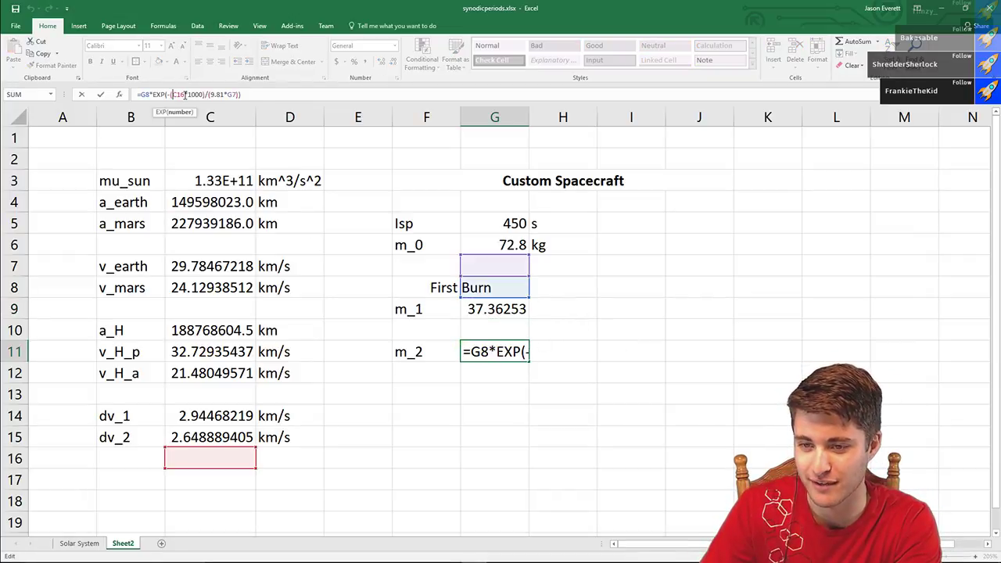
drag(187, 94, 172, 94)
double_click(145, 95)
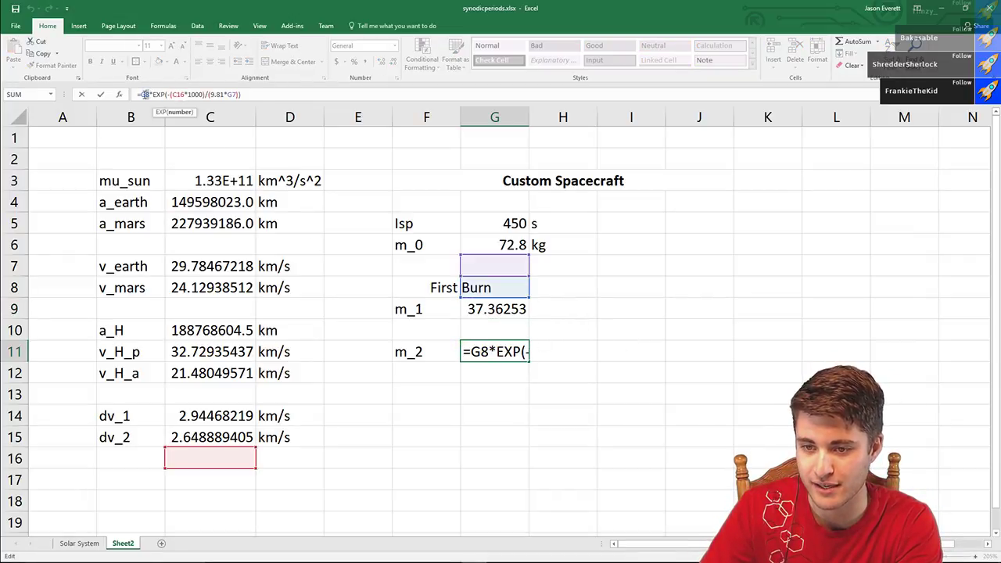
mouse_move(496, 319)
mouse_down()
mouse_move(501, 332)
mouse_move(497, 312)
mouse_up()
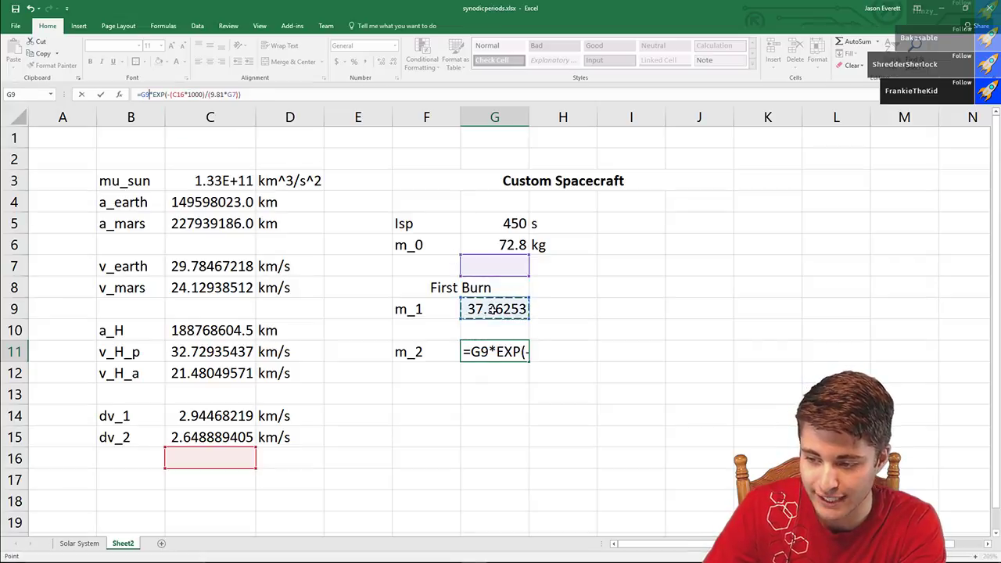
click(178, 95)
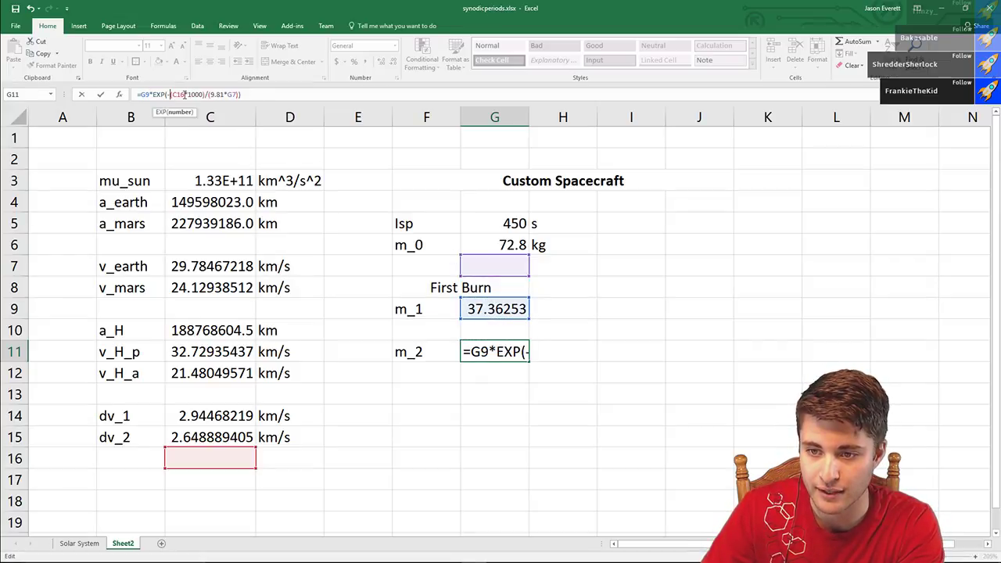
click(217, 438)
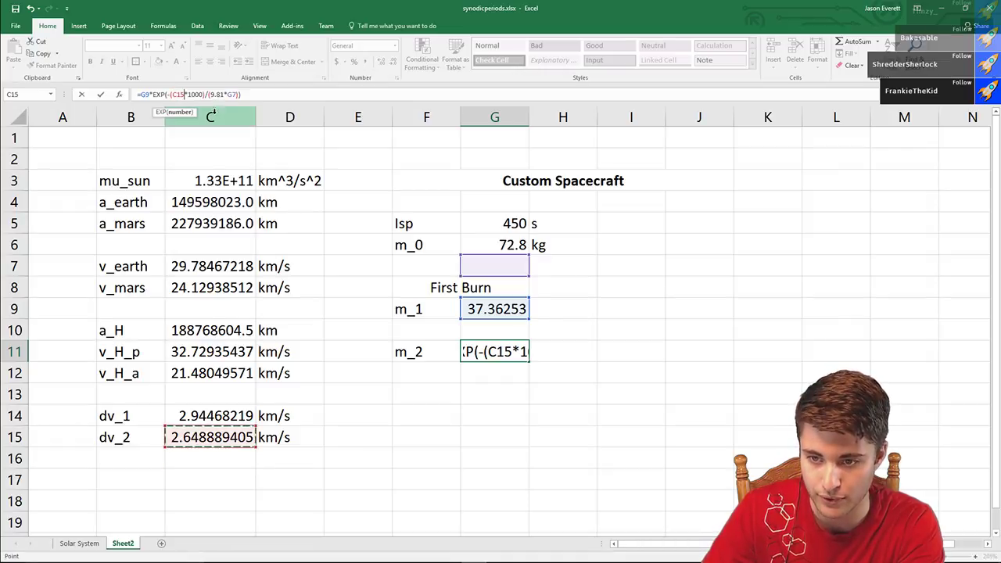
drag(224, 94, 238, 94)
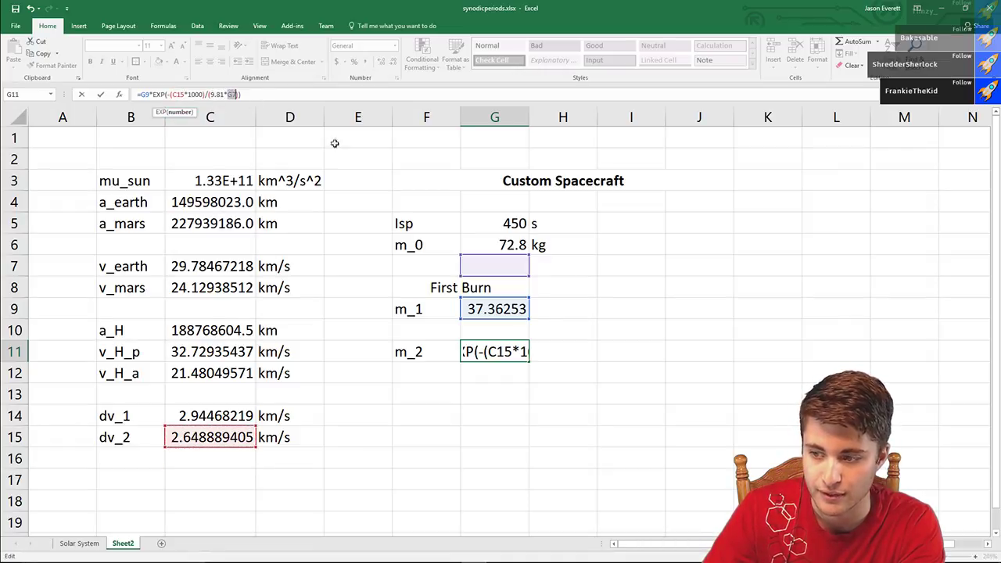
click(507, 222)
key(Return)
click(630, 250)
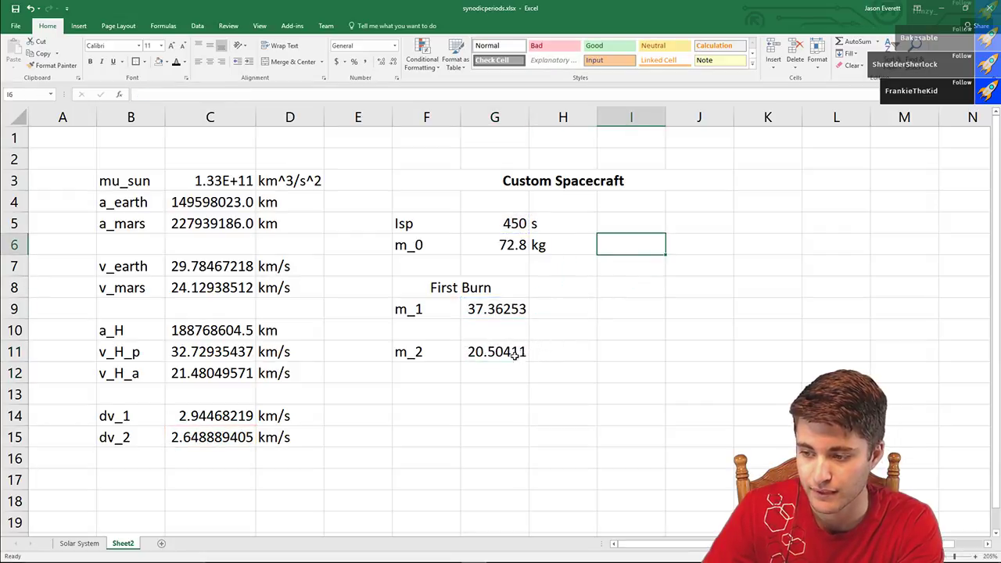
click(517, 353)
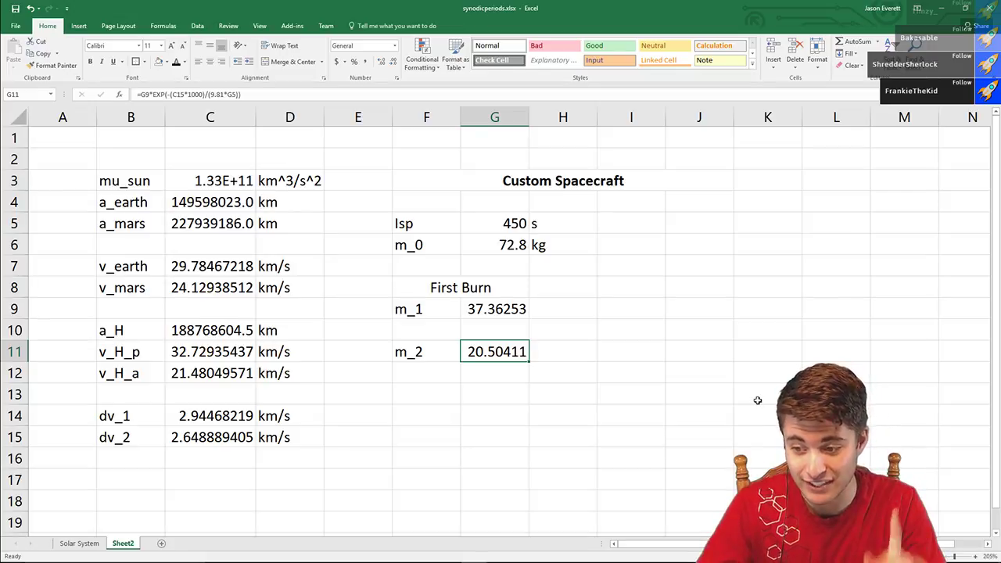
- Move the m_2 label and its formula up one row to F10:G10, directly below m_1
click(430, 270)
drag(402, 352, 480, 322)
click(625, 307)
click(571, 247)
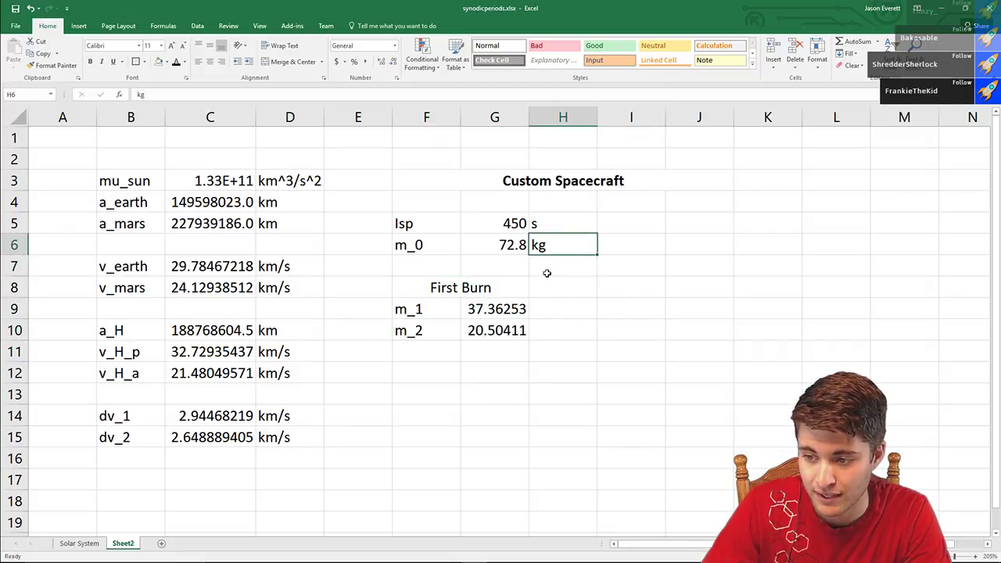
click(546, 223)
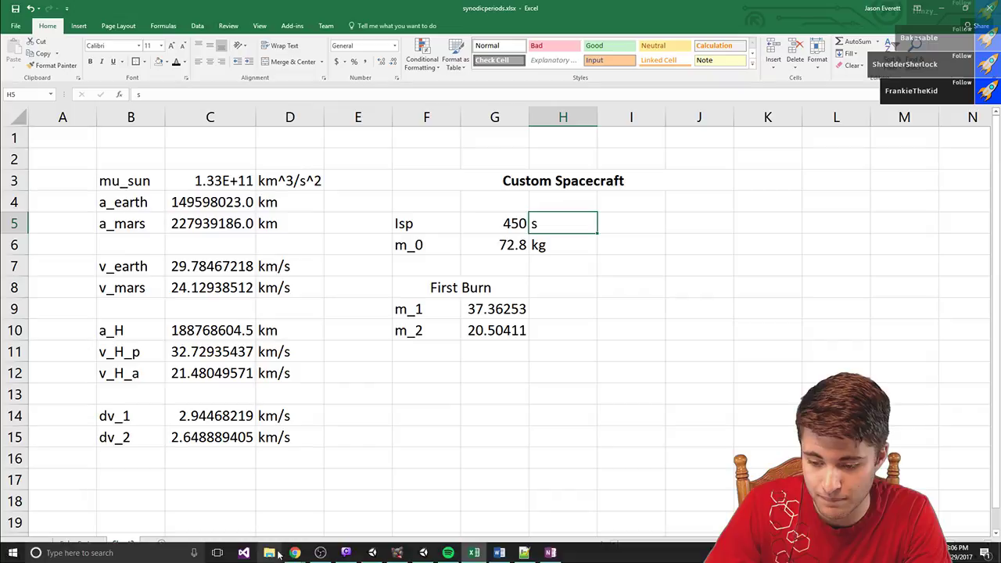
- Switch to the Chrome window with the Twitch channel page and open a new tab
mouse_move(294, 552)
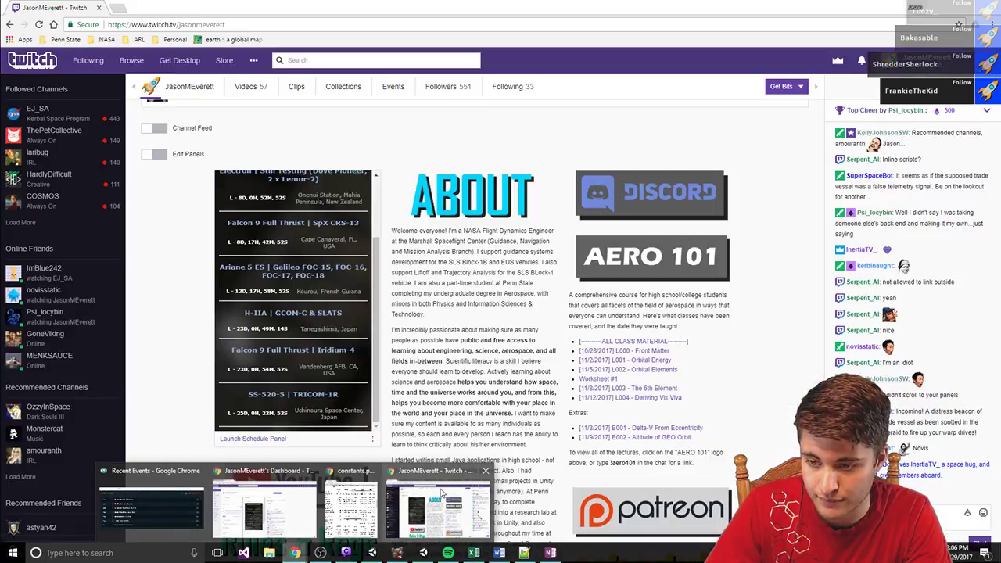
click(440, 493)
click(121, 8)
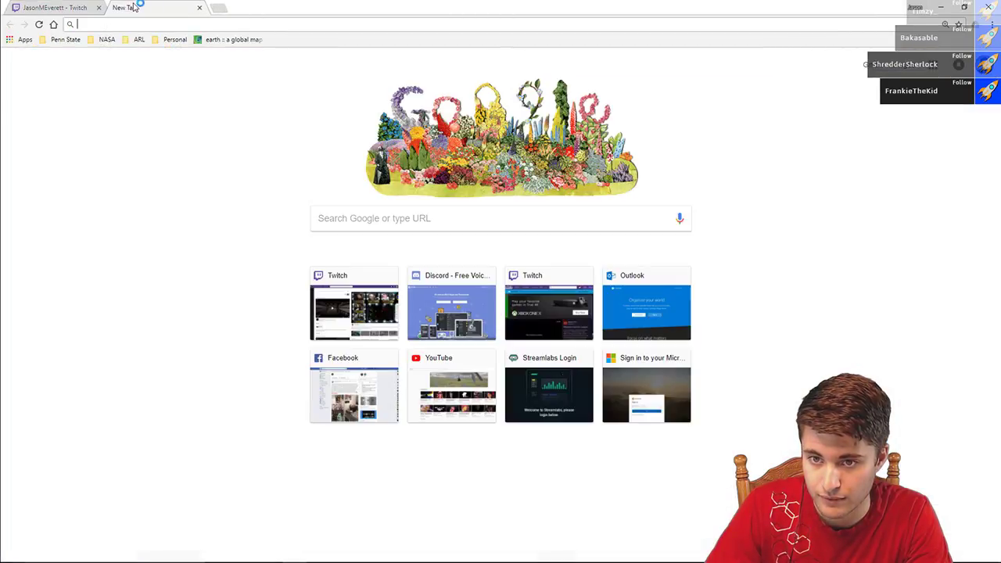
drag(134, 7, 315, 42)
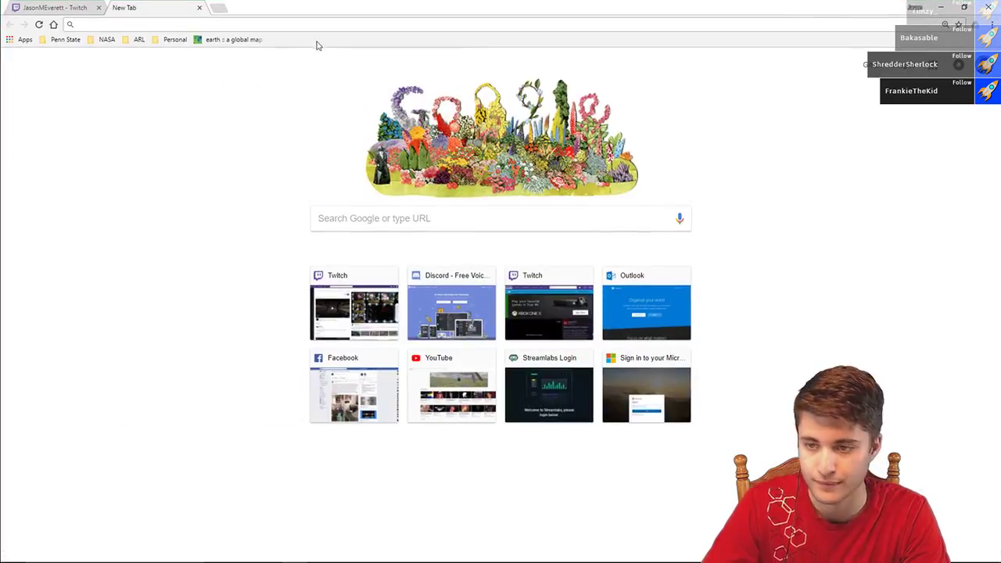
- Search Google for "apollo service module mass"
click(268, 26)
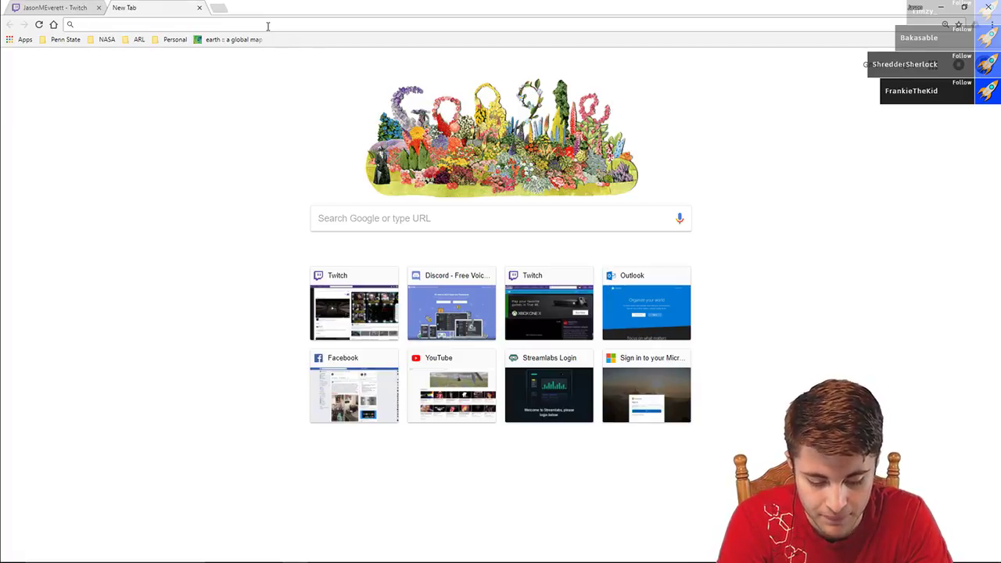
text(apoolo ser)
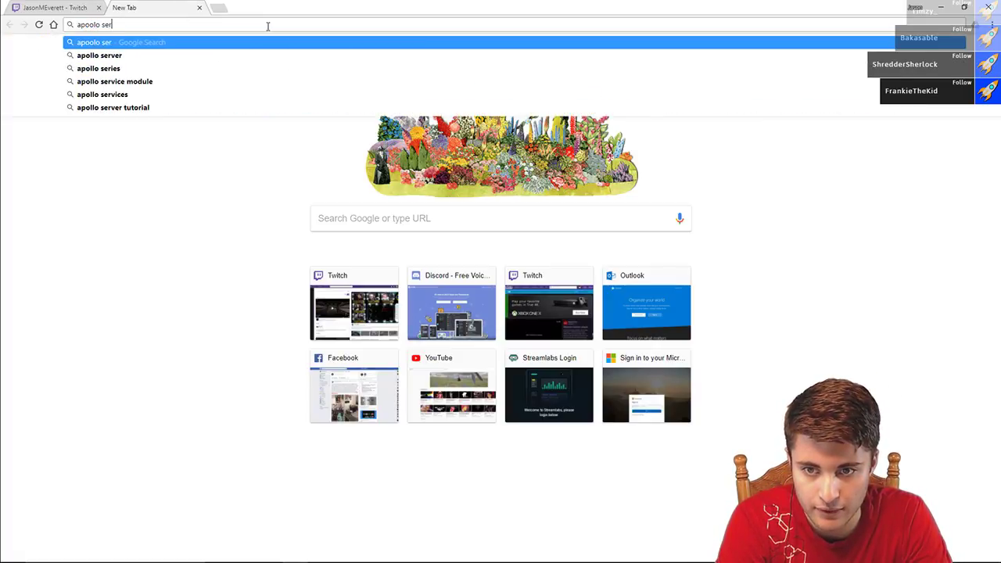
key(BackSpace)
key(BackSpace)
key(BackSpace)
key(BackSpace)
key(BackSpace)
key(BackSpace)
key(BackSpace)
text(llo se)
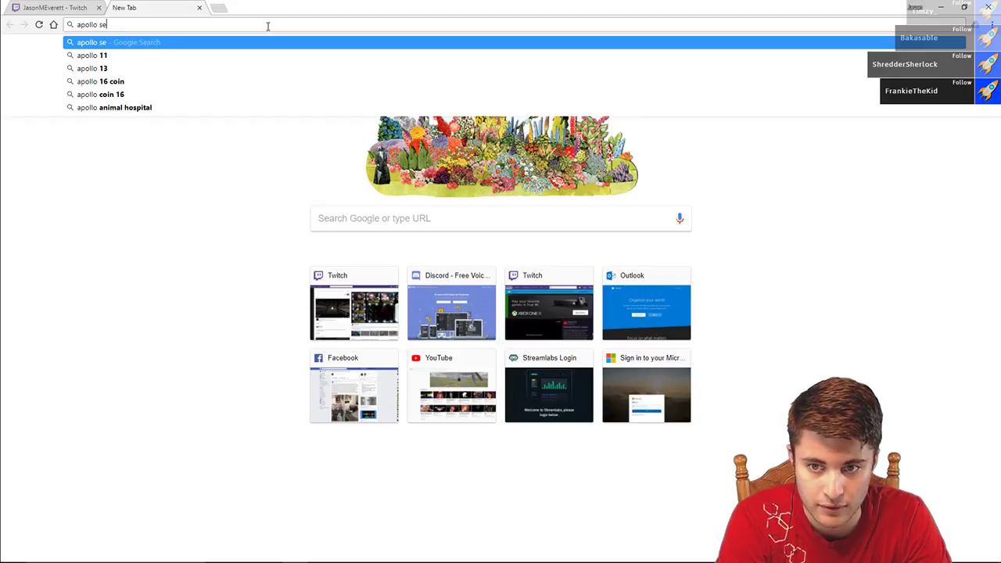
text(rvice module mas)
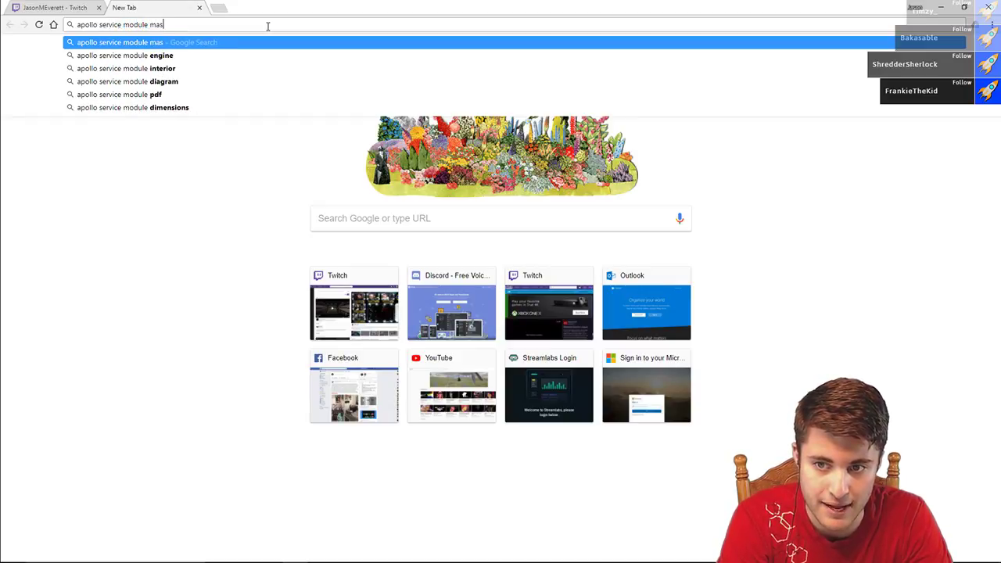
text(s)
key(Return)
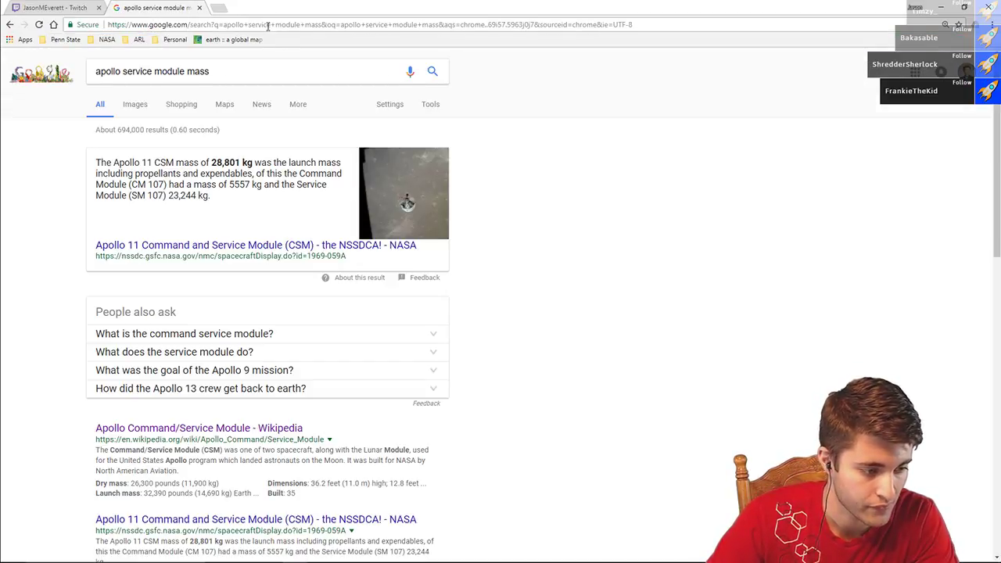
- Search Google for "sls eus mass", open the Wikipedia article on the Exploration Upper Stage and check its propellant mass
triple_click(263, 69)
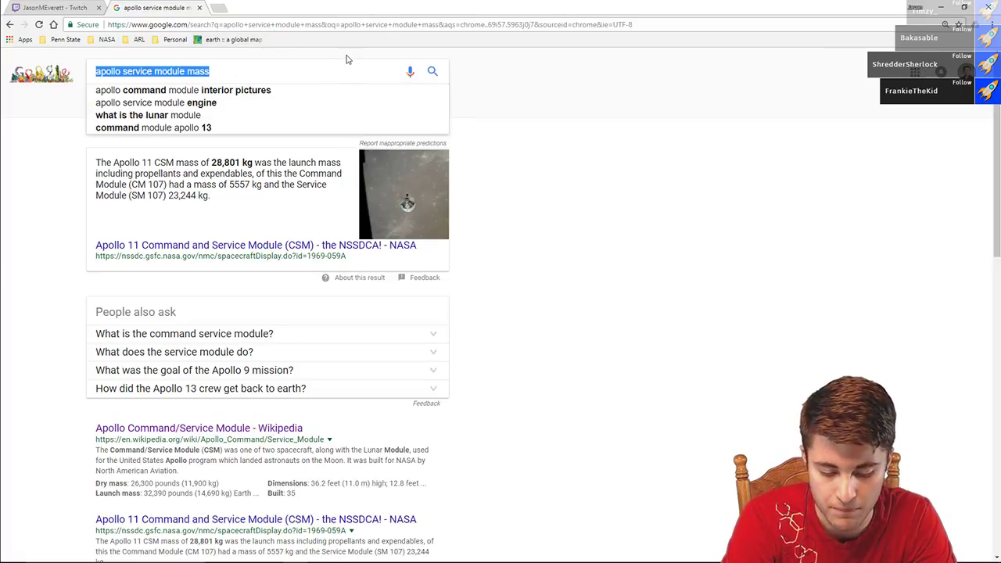
text(sls eus mass)
key(Return)
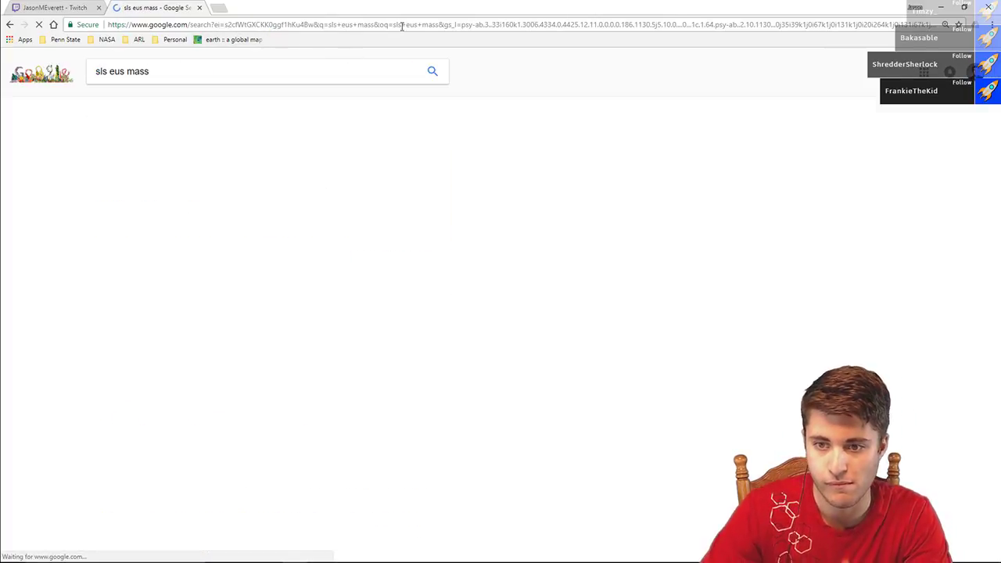
click(168, 150)
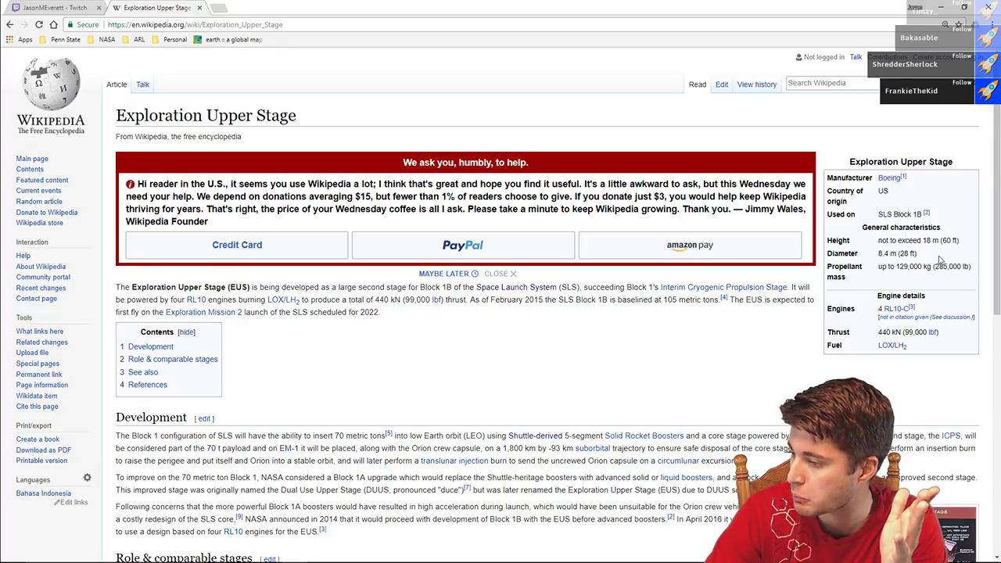
scroll(941, 260, down, 3)
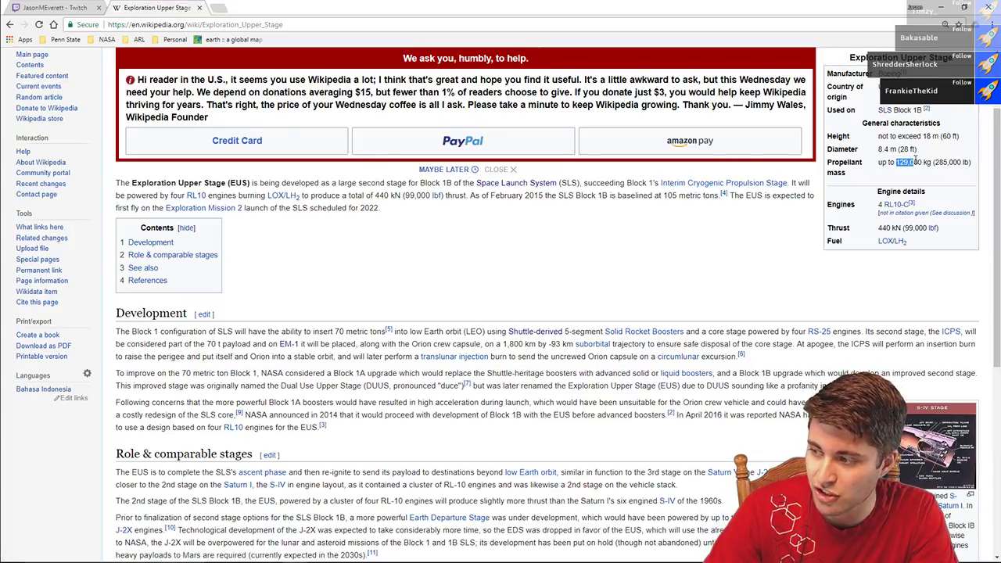
- Switch back to the synodicperiods.xlsx workbook in Excel and review the Custom Spacecraft inputs
click(942, 7)
click(469, 208)
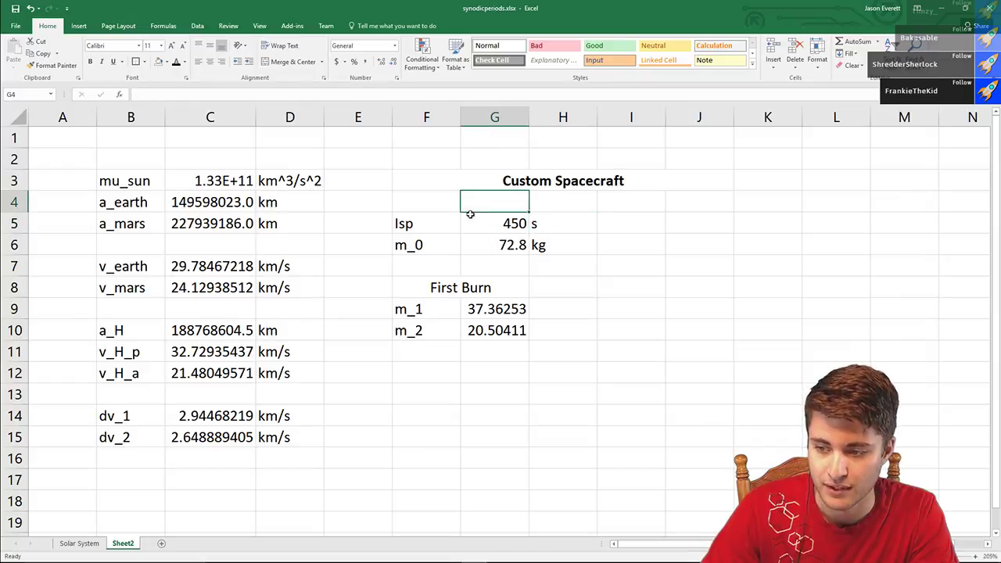
click(466, 246)
drag(471, 223, 506, 245)
click(566, 228)
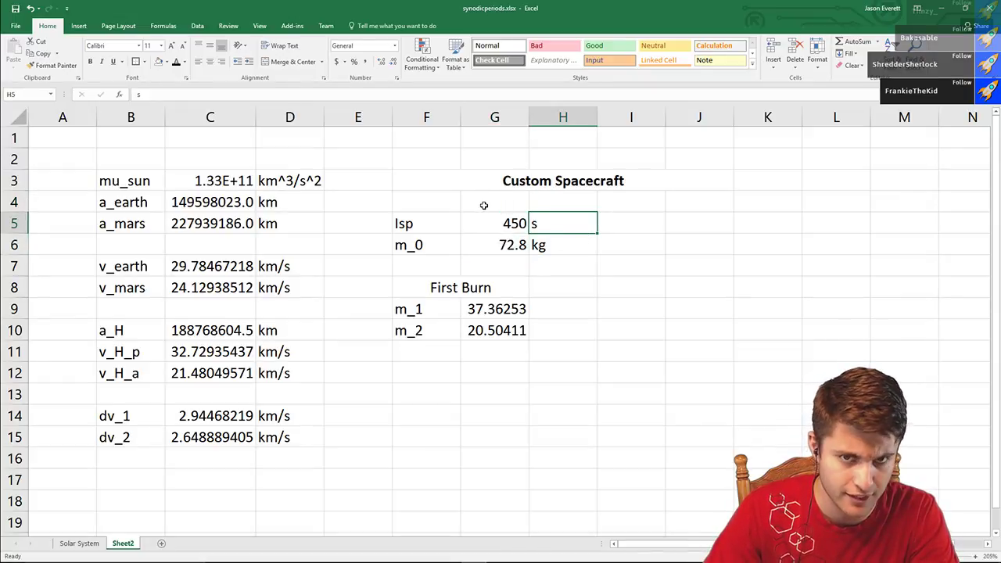
click(426, 179)
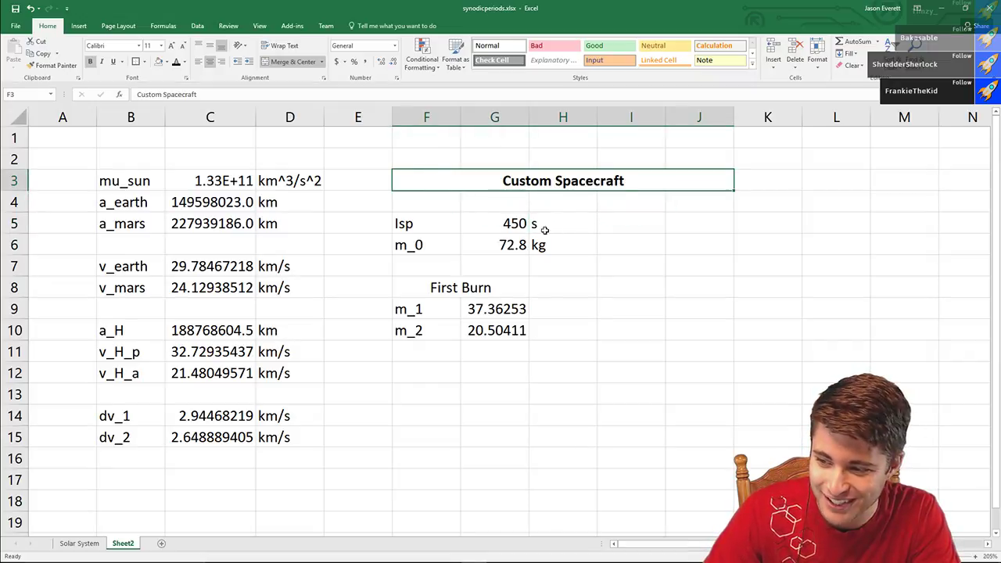
- Set the custom spacecraft's m_0 in G6 to 130000 kg and check the m_2 result in G10
click(522, 241)
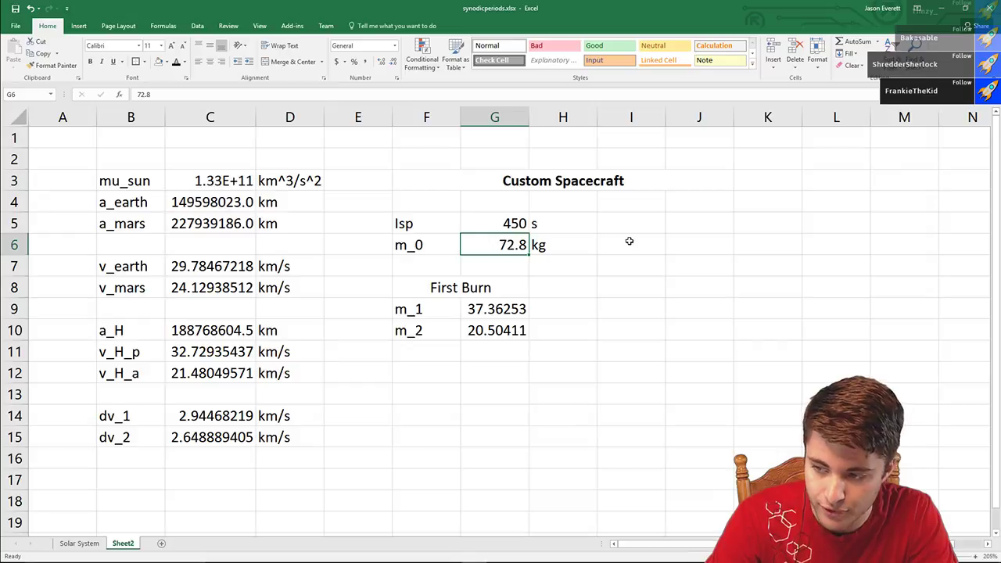
text(310)
key(BackSpace)
key(BackSpace)
text(1)
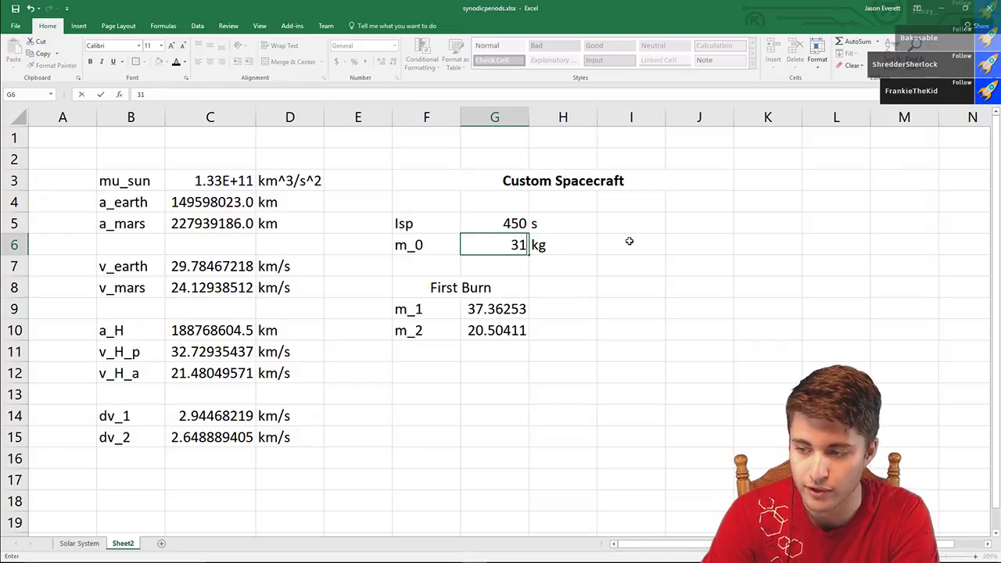
key(BackSpace)
key(BackSpace)
text(130000)
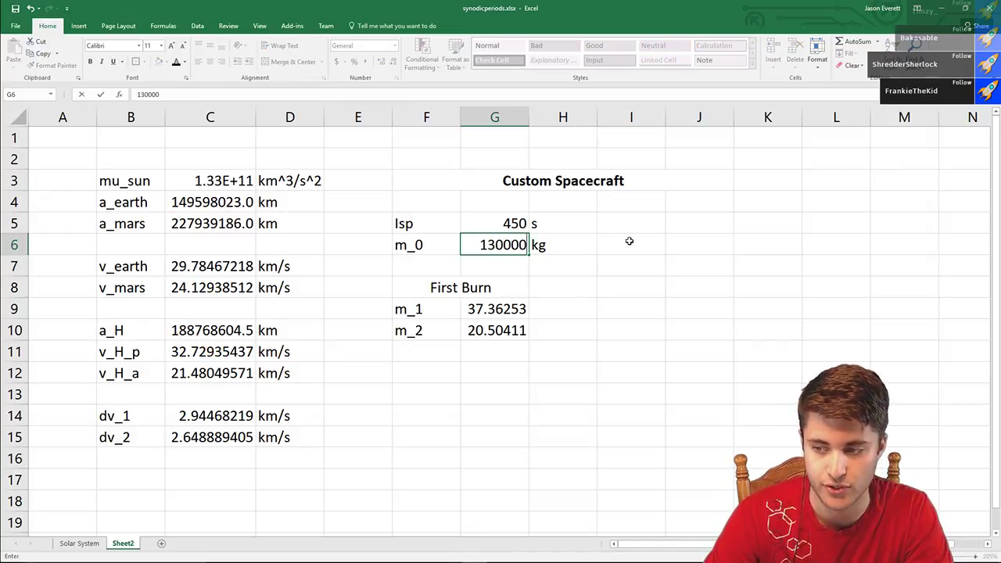
key(ctrl+Return)
key(Return)
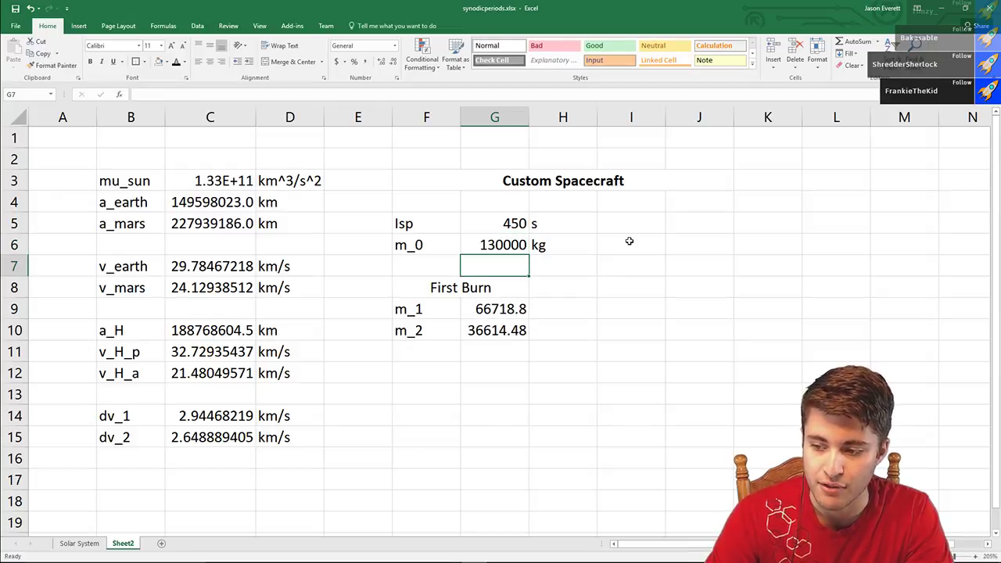
click(502, 329)
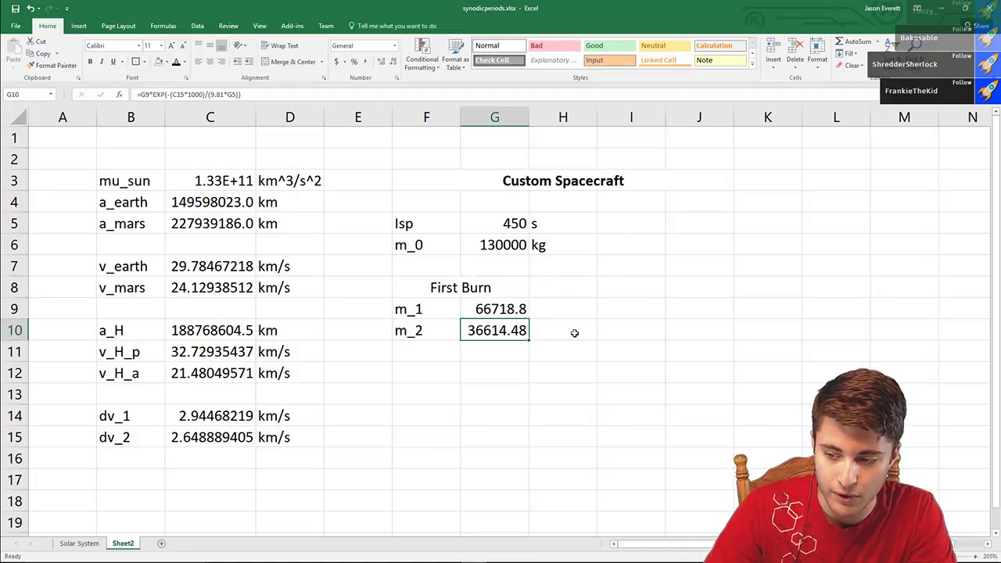
click(578, 287)
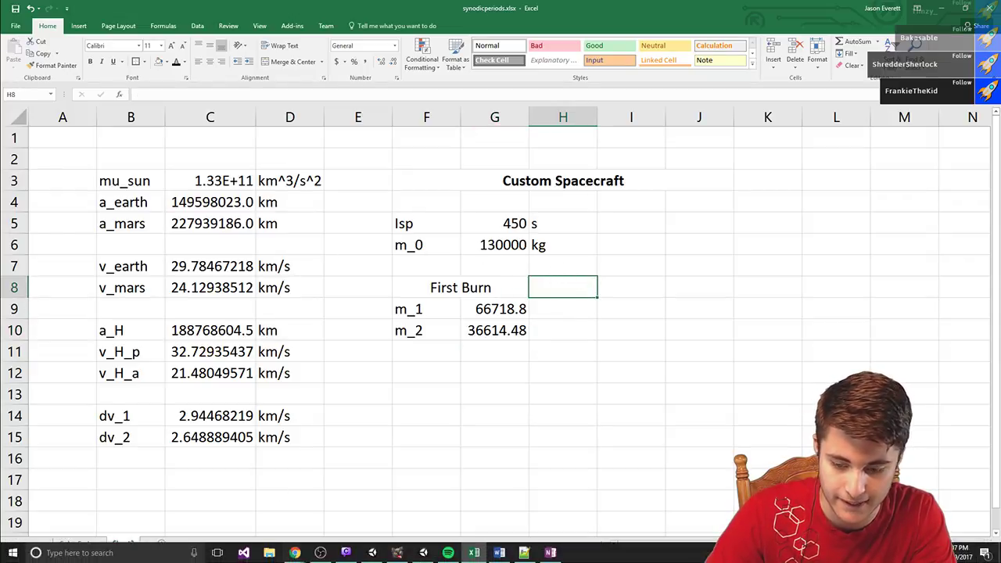
- Switch to Chrome and search for "apollo command module mass" in a new tab, checking the listed launch mass
mouse_move(295, 553)
click(416, 508)
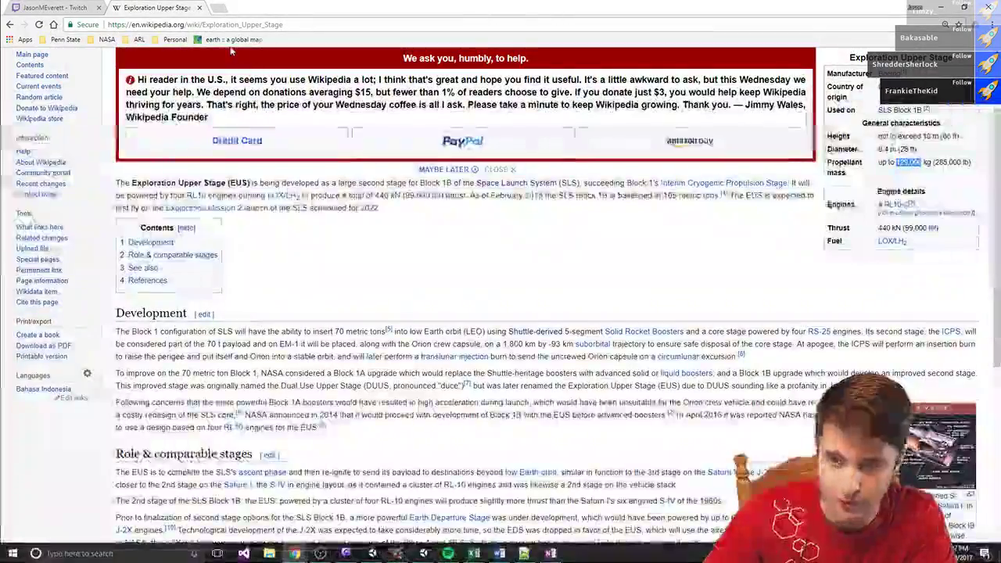
click(250, 25)
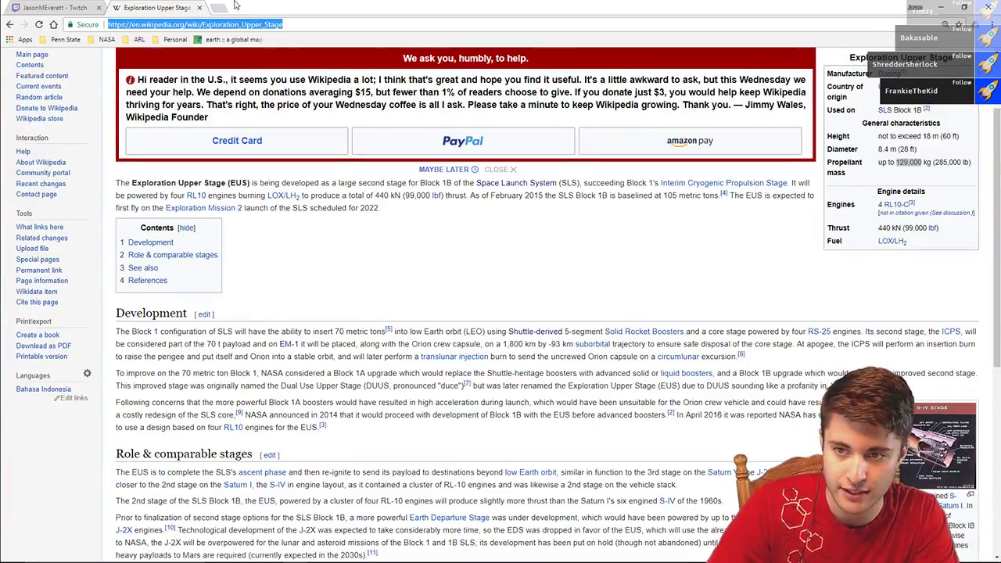
click(220, 8)
text(apollo )
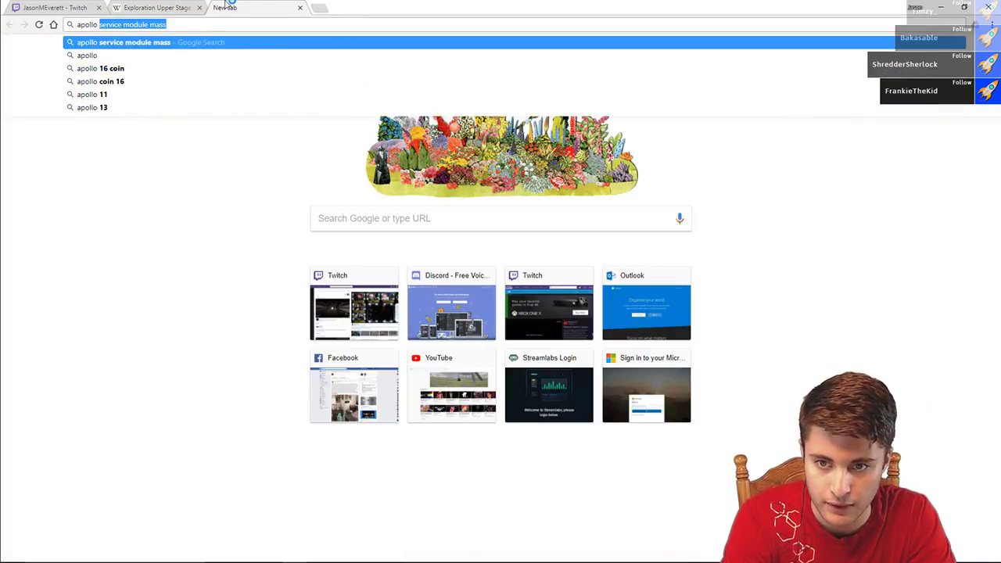
text(command module mass)
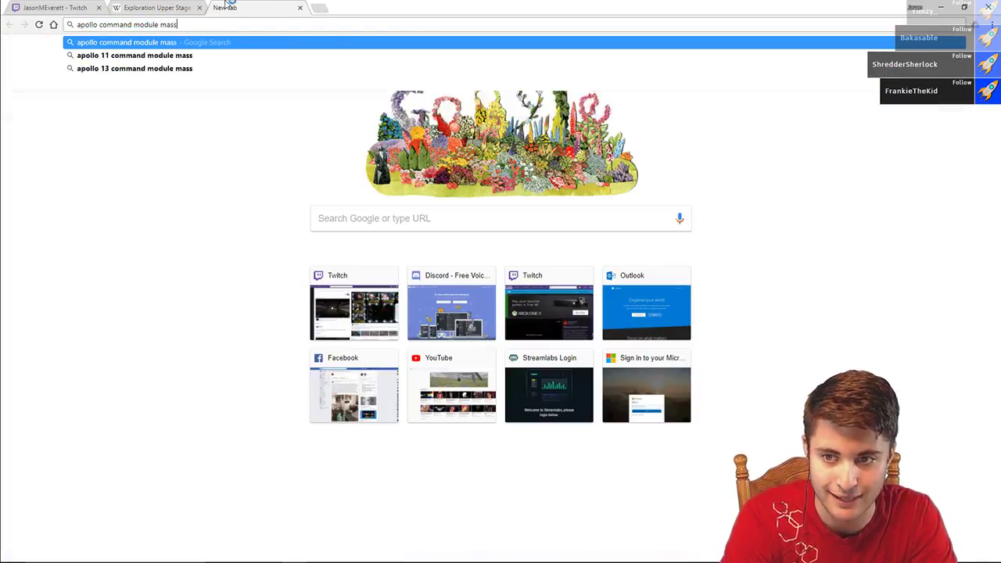
key(Return)
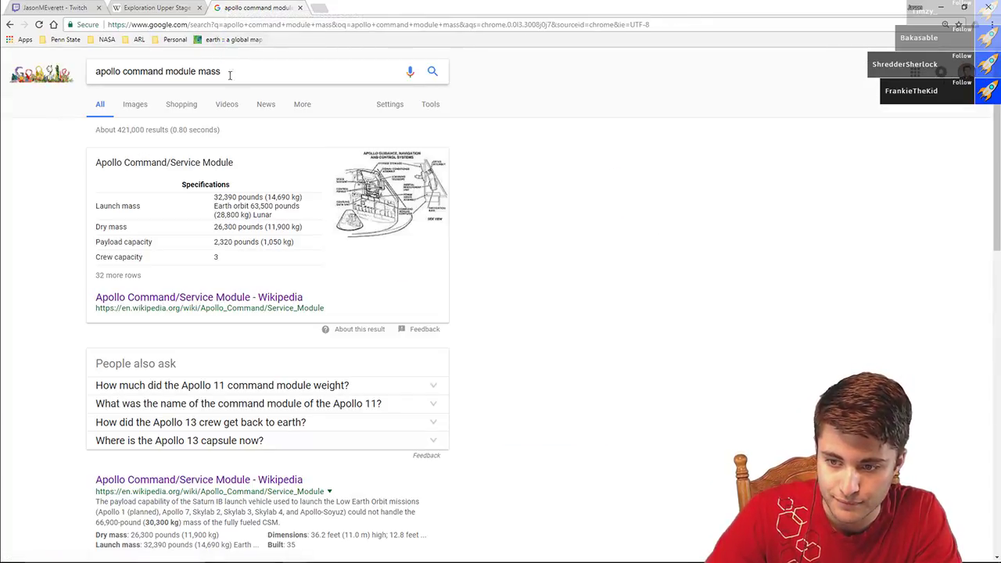
drag(268, 197, 290, 197)
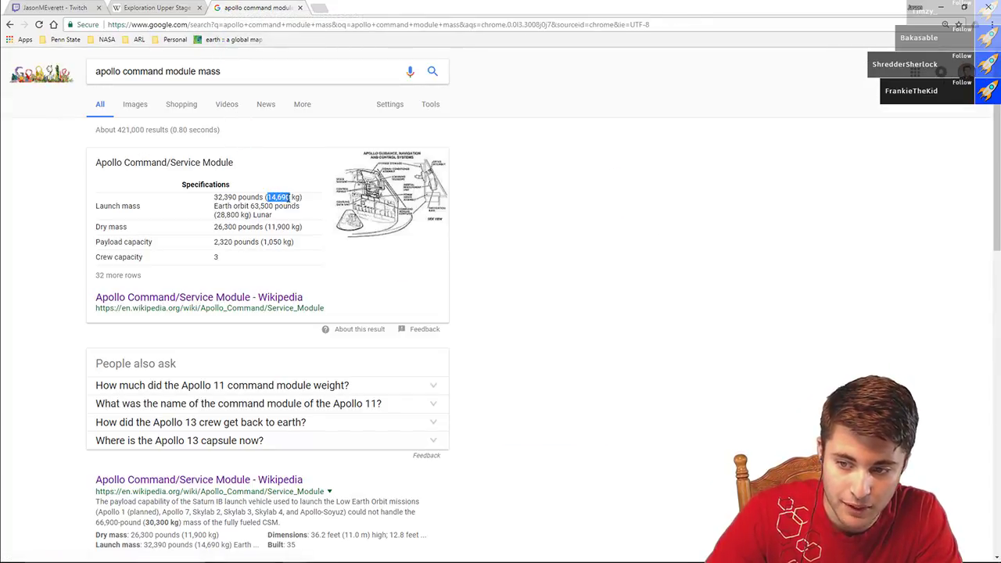
- Open the Wikipedia article on the Apollo Command/Service Module and find the mass in the Command Module's Specifications section
click(234, 299)
scroll(731, 258, down, 2)
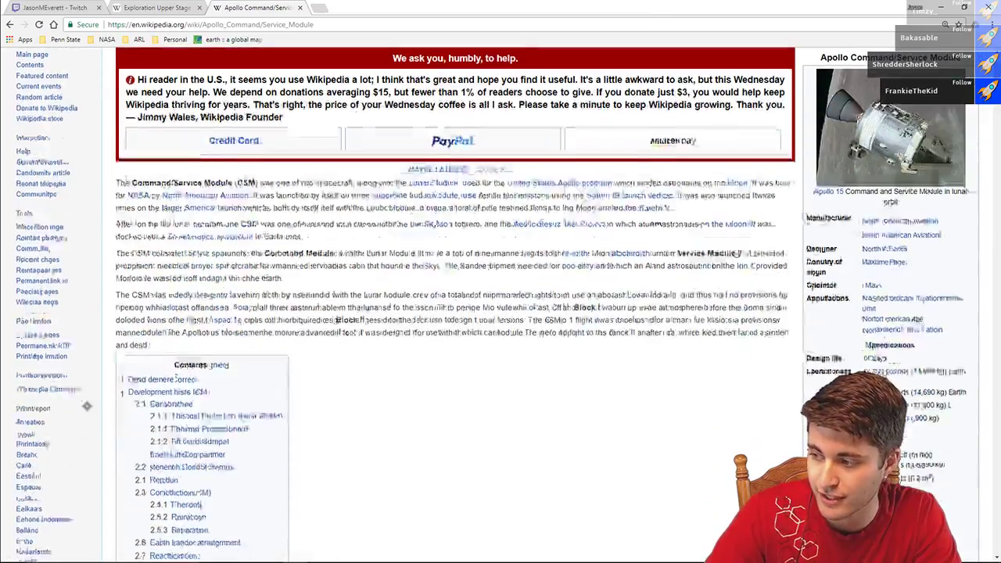
scroll(950, 269, up, 2)
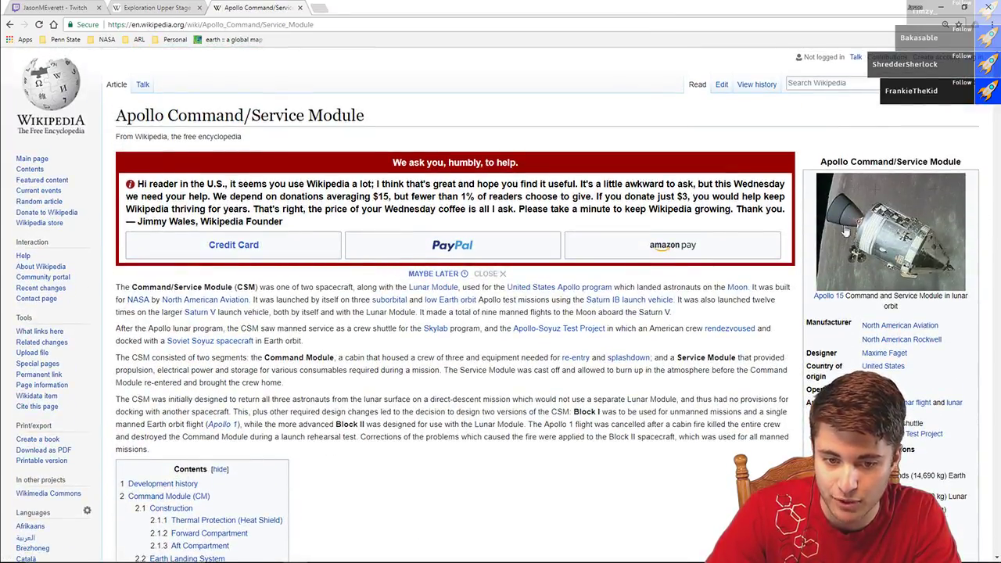
scroll(798, 213, down, 2)
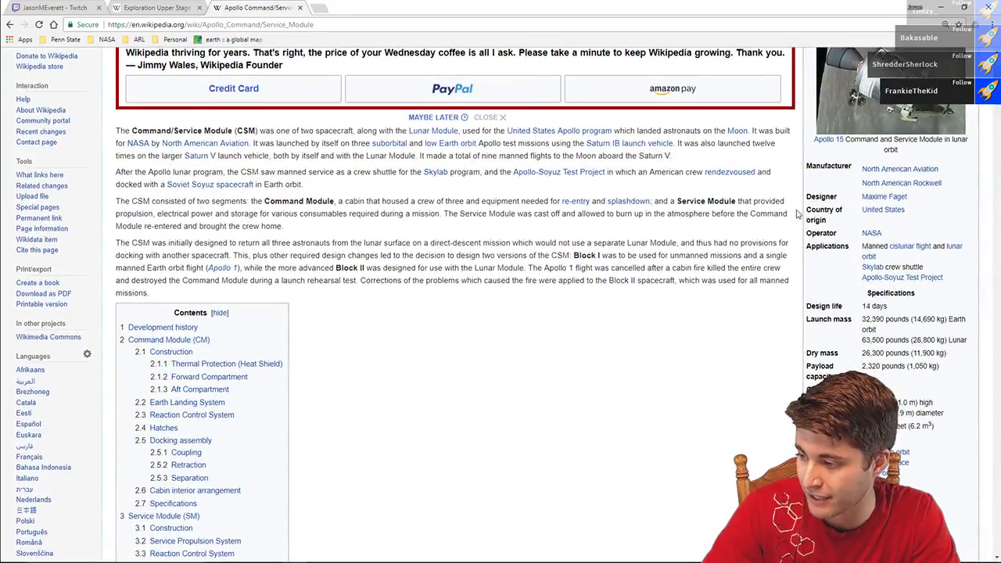
scroll(868, 353, down, 10)
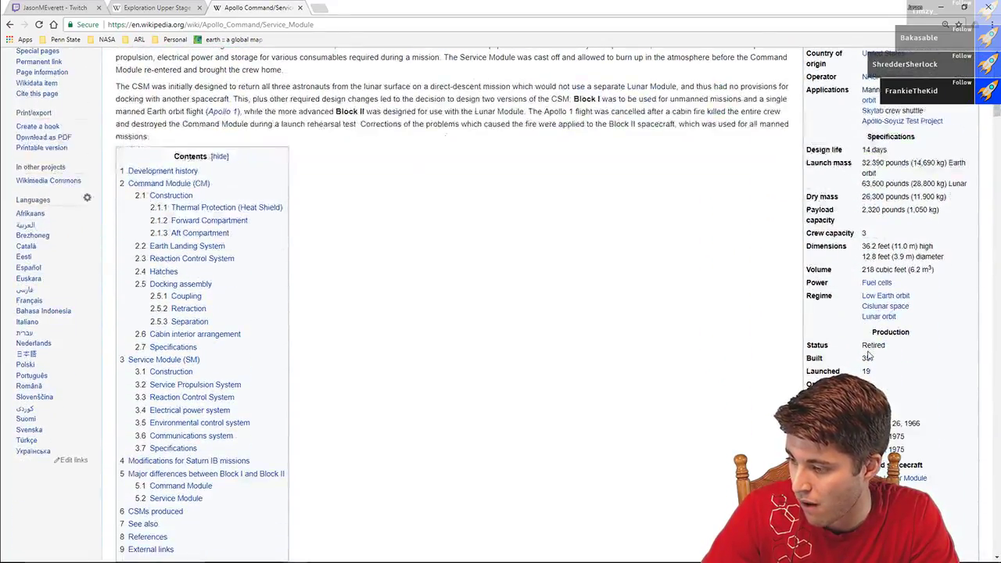
scroll(643, 308, down, 15)
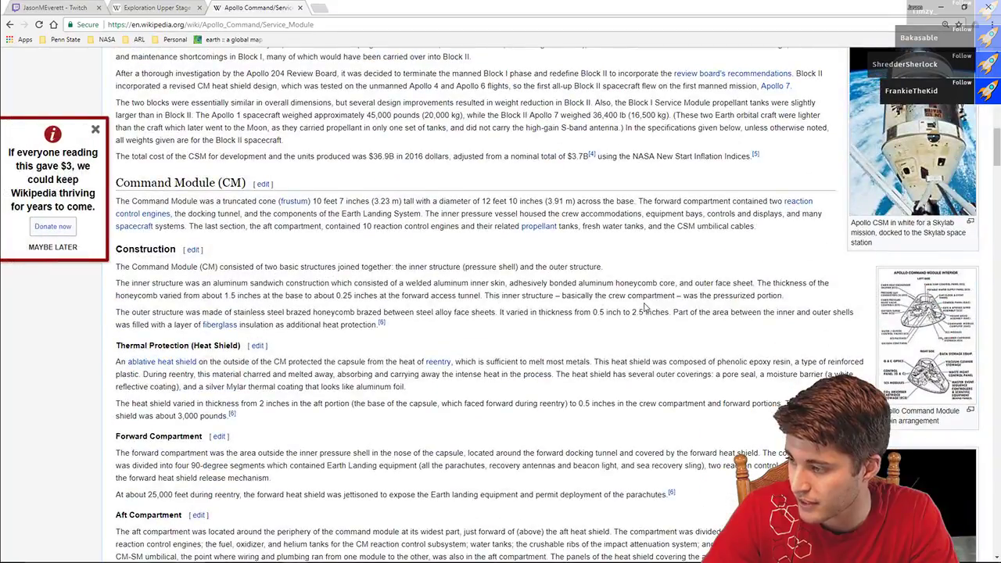
scroll(646, 305, down, 10)
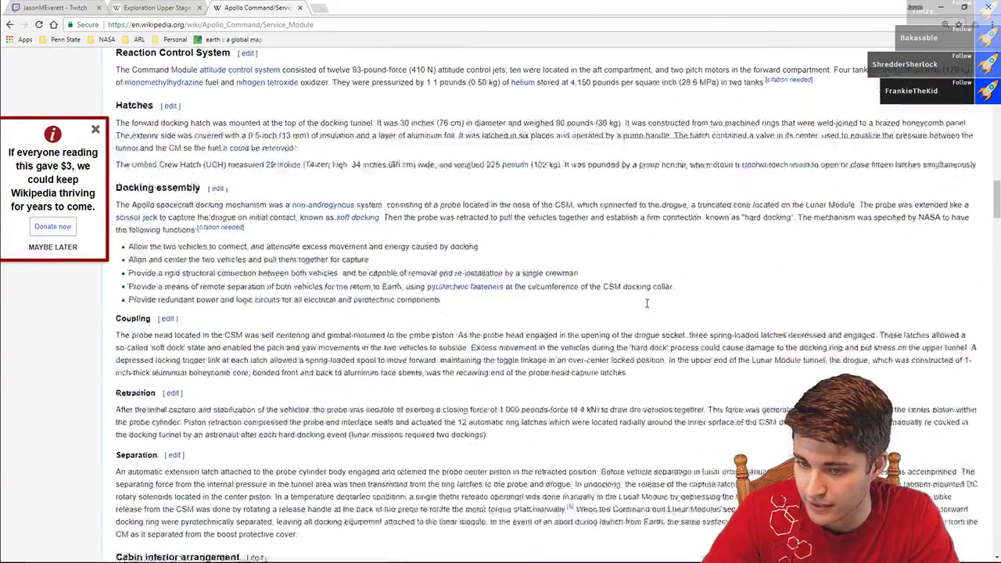
scroll(646, 308, down, 4)
scroll(645, 307, up, 4)
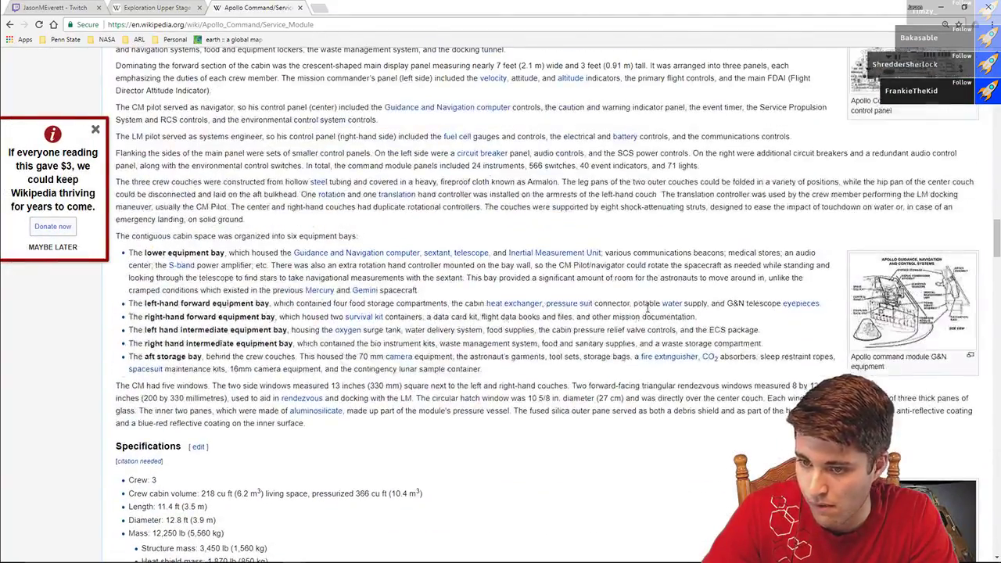
scroll(647, 313, down, 4)
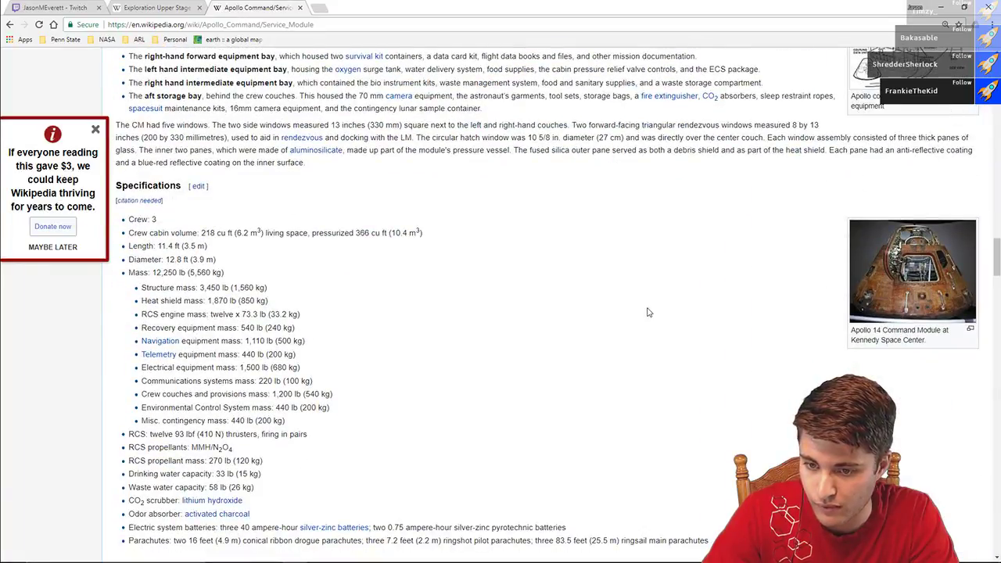
scroll(648, 312, down, 1)
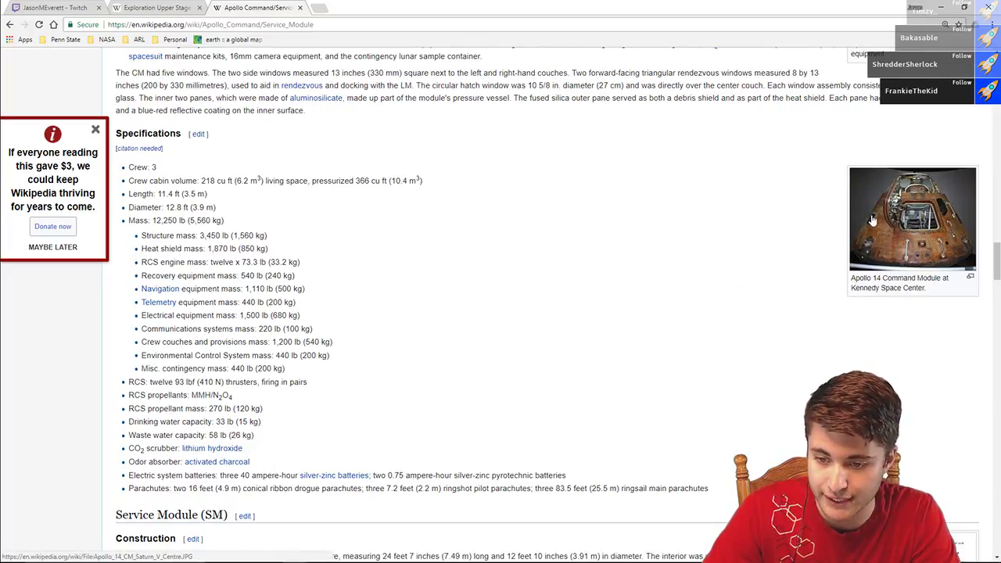
- Copy the Command Module's mass in kilograms, 5,560, from the specifications and switch back to the Excel workbook
drag(868, 227, 211, 221)
key(ctrl+c)
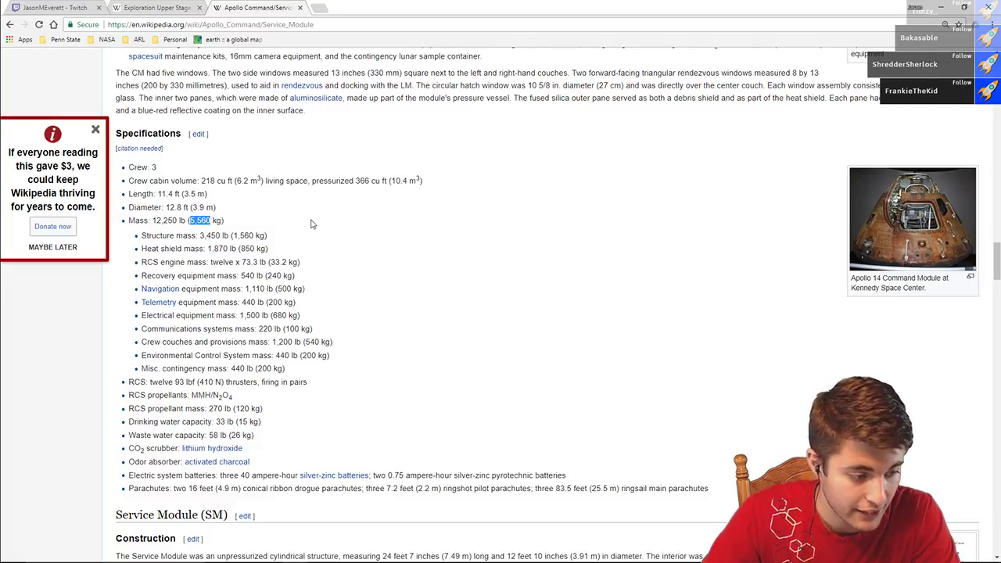
key(alt+Tab)
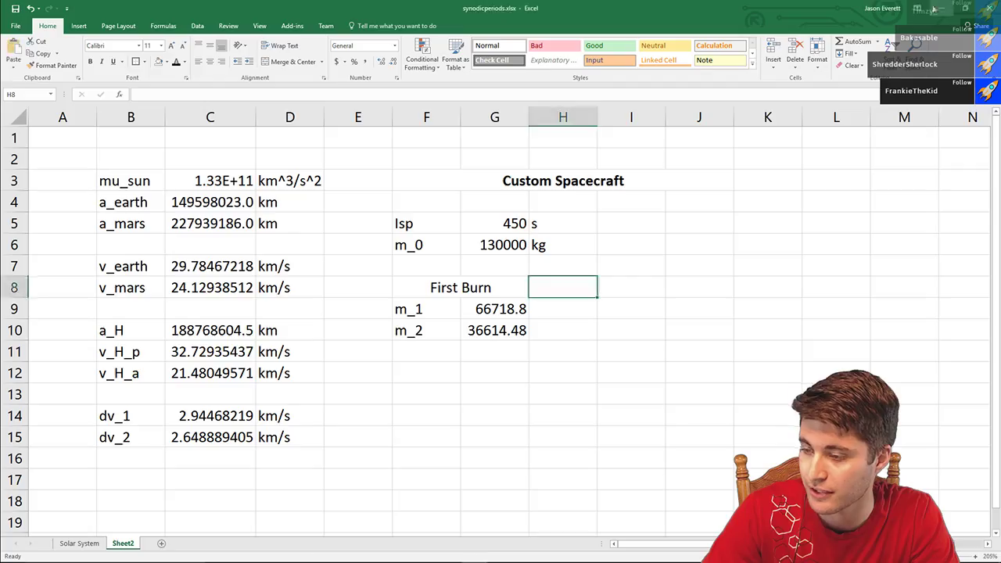
- Divide m_2 by the Command Module mass in H10 with =G10/5560, accepting the formula correction, and check the ratio
key(Down)
key(Down)
text(=)
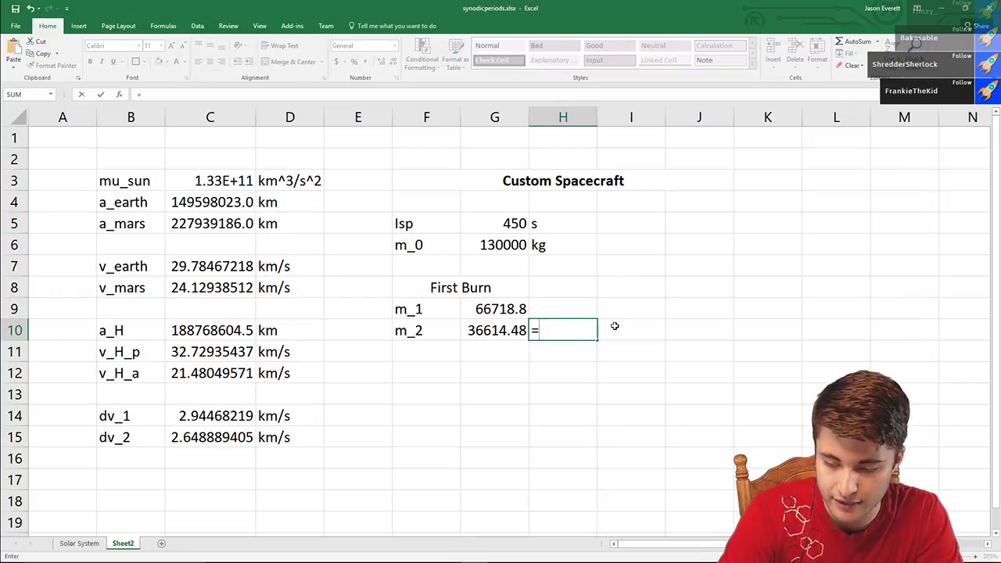
key(Left)
text(/)
key(ctrl+v)
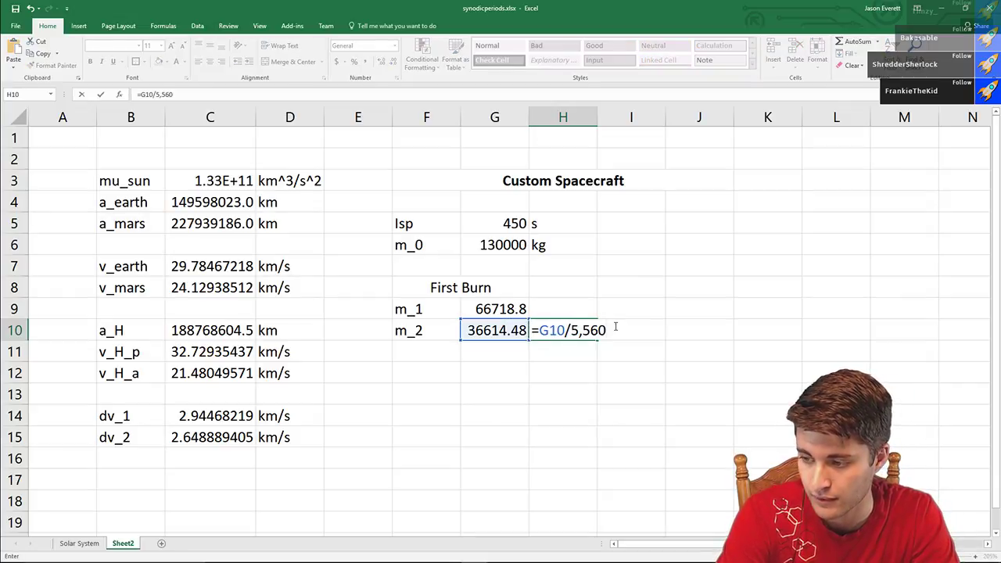
key(Return)
click(484, 324)
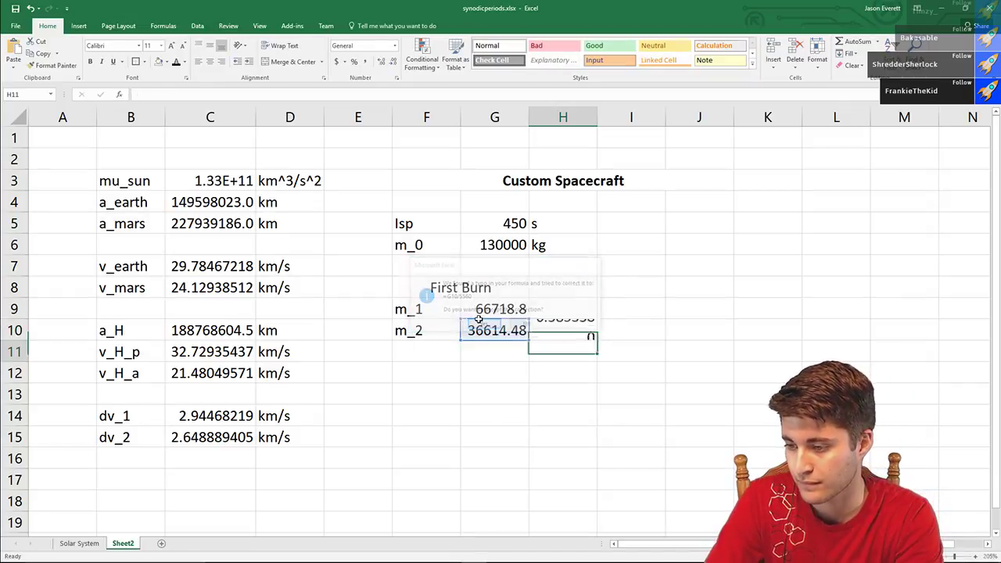
key(Up)
key(Up)
key(Down)
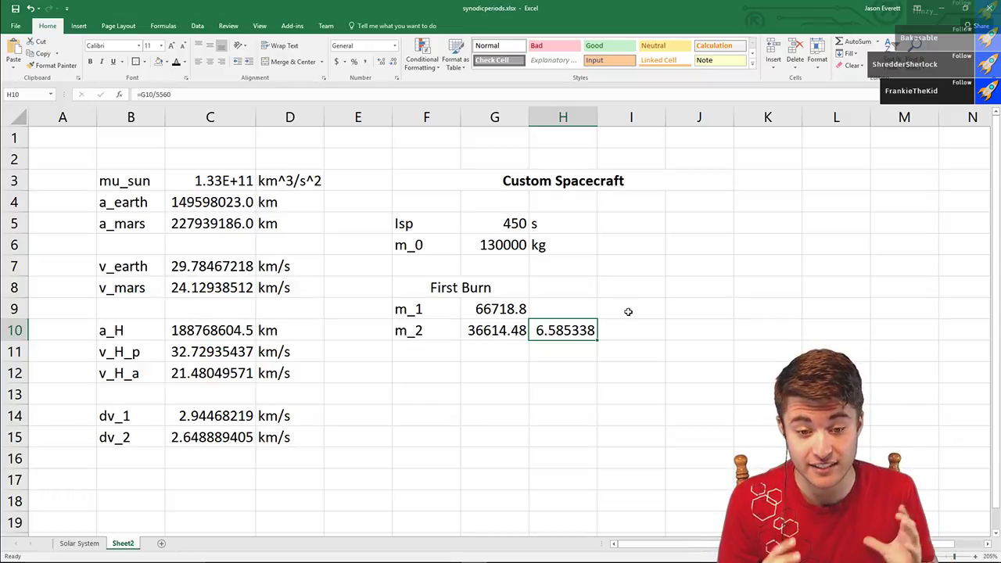
- Clear the Command Module ratio from H10
key(Delete)
click(635, 289)
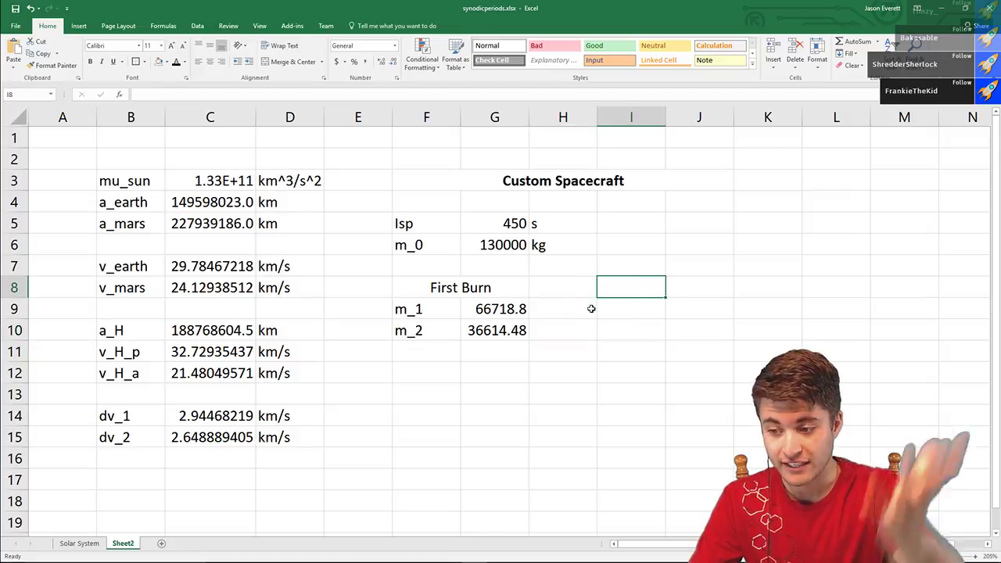
click(589, 321)
click(598, 392)
click(551, 345)
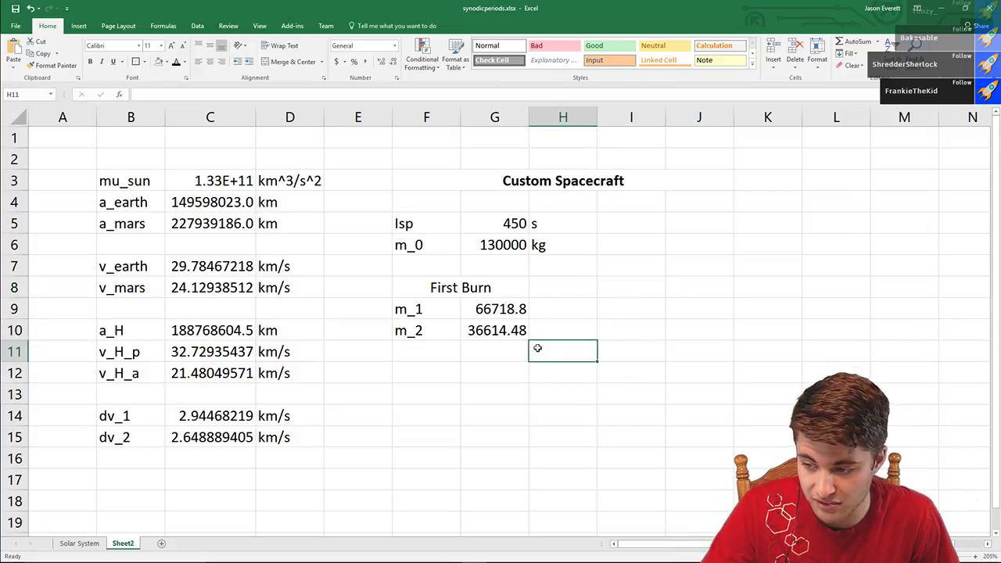
key(Down)
click(572, 349)
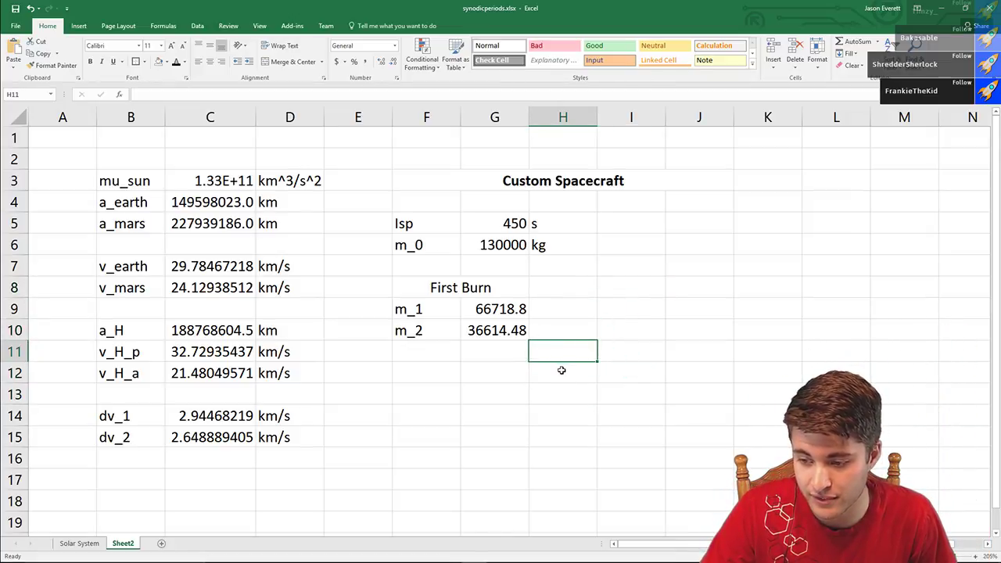
- Switch to Chrome and search Google for "mass of bananas"
click(295, 552)
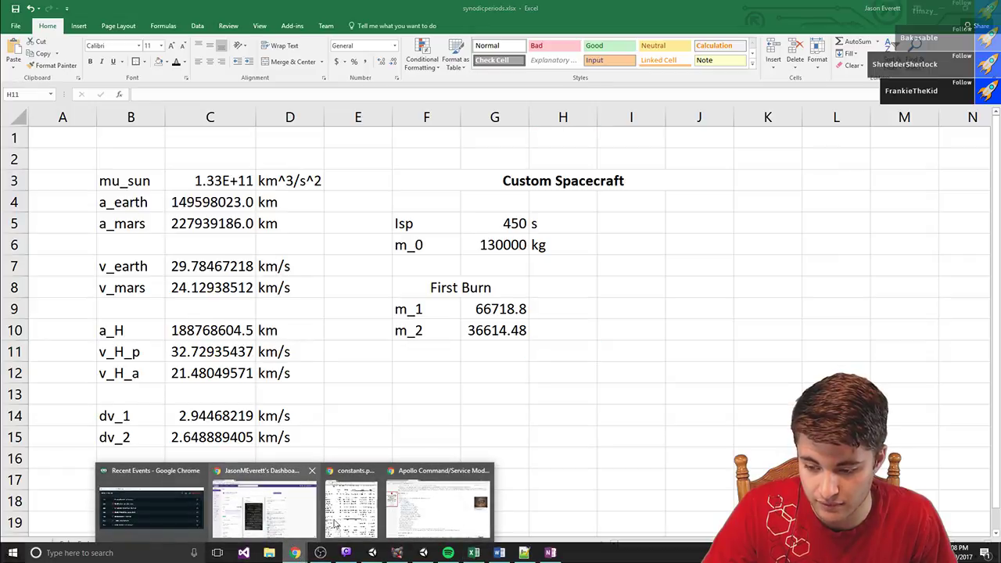
click(438, 508)
click(286, 25)
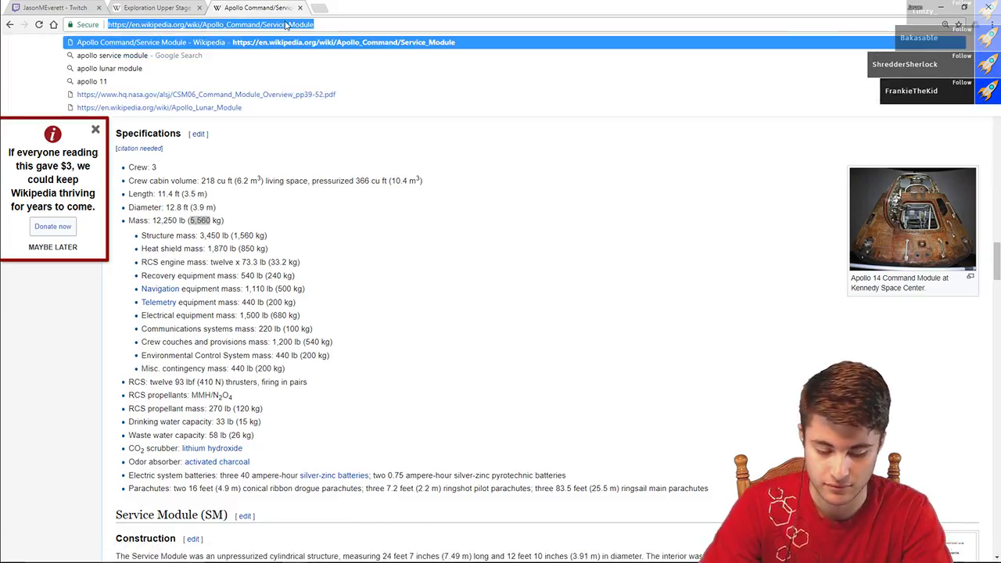
text(mass of bananas)
key(Return)
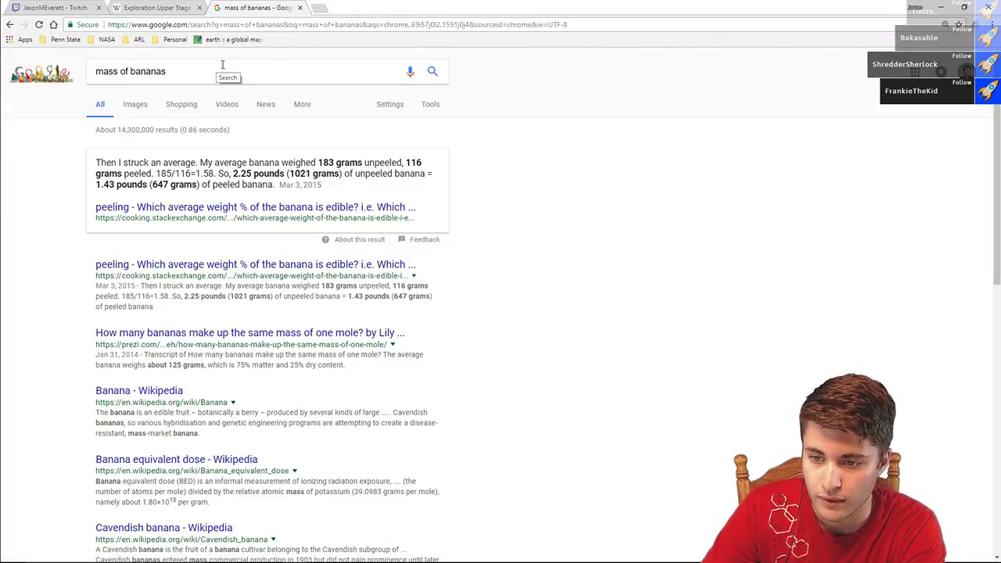
- Try the singular wording "mass of banana" for the search instead
click(222, 65)
key(BackSpace)
key(Return)
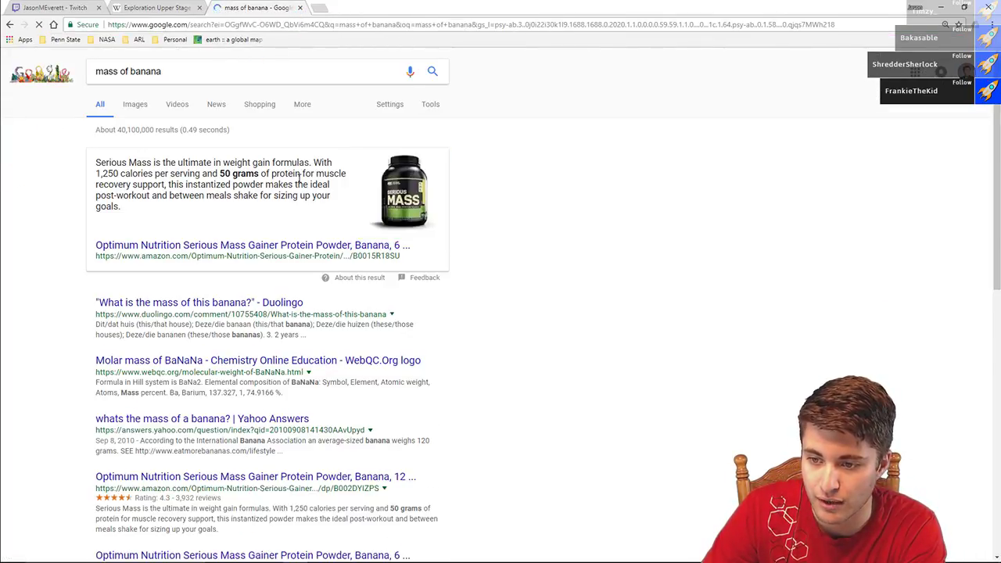
- Search for "mass of bananas" again and highlight the peeled banana mass in grams in the featured result
click(172, 75)
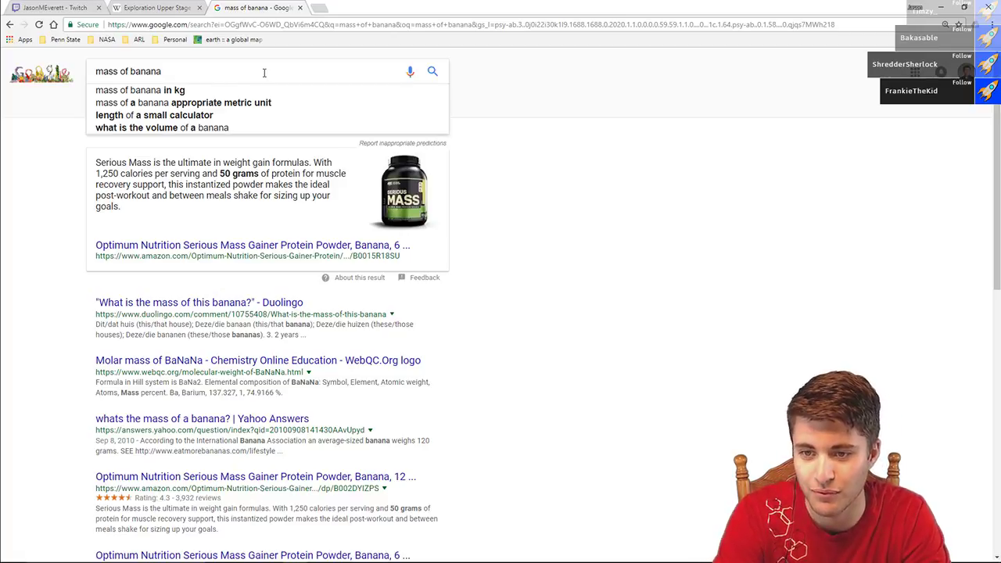
text(s)
key(Return)
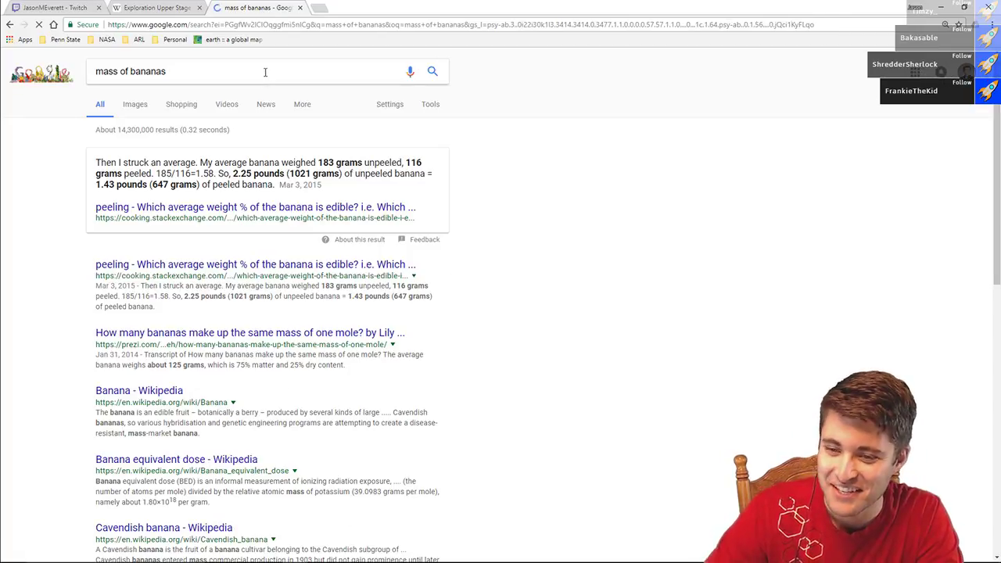
double_click(181, 184)
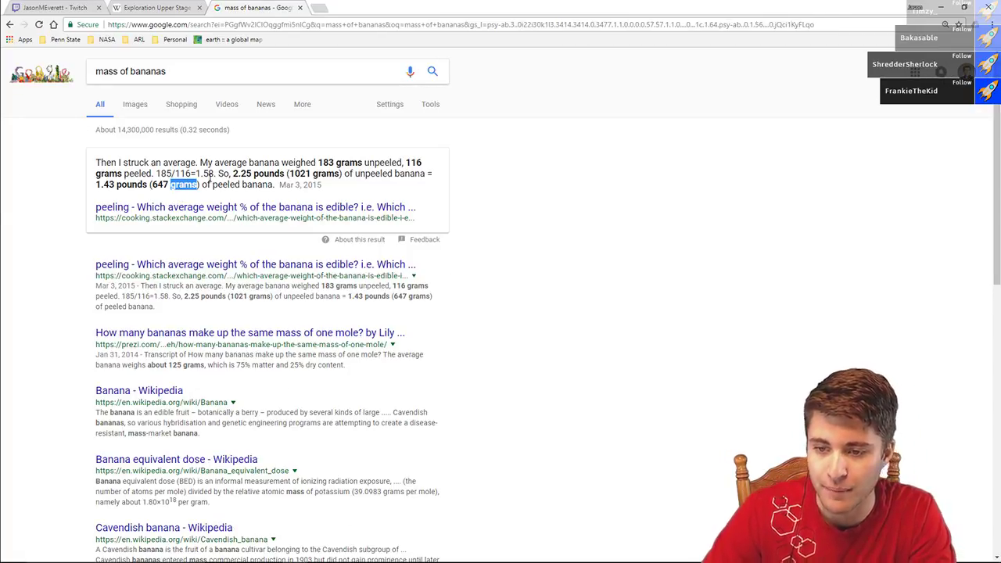
drag(153, 184, 188, 184)
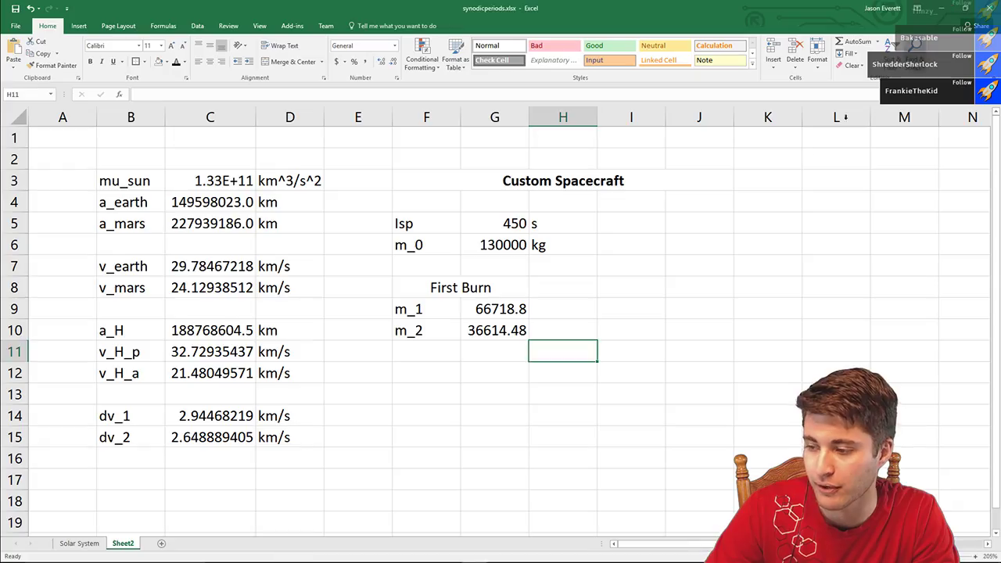
- Switch back to the Excel workbook and divide m_2 by the banana mass in H11 with =G10/0.647
key(alt+Tab)
click(558, 346)
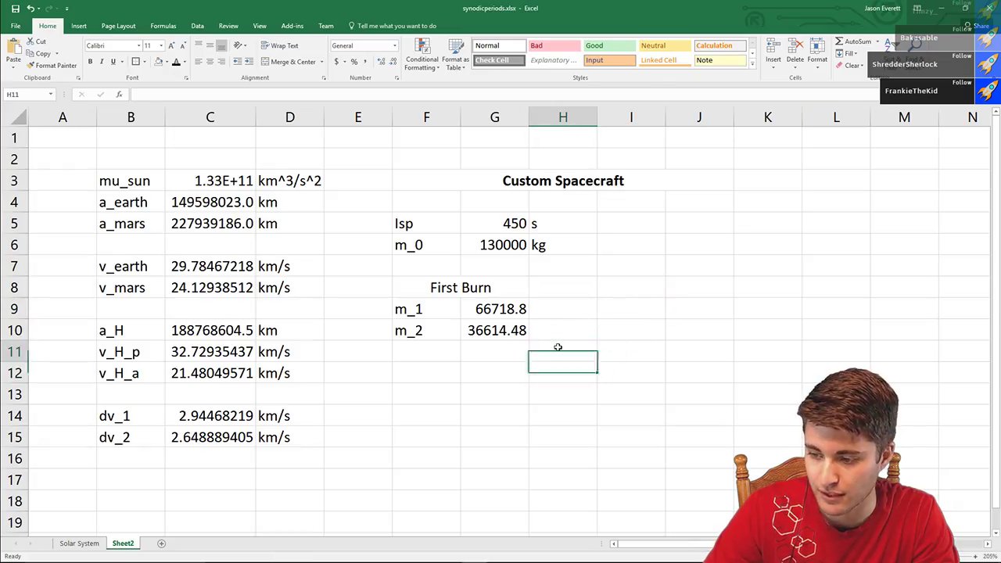
text(=)
click(520, 326)
text(/0)
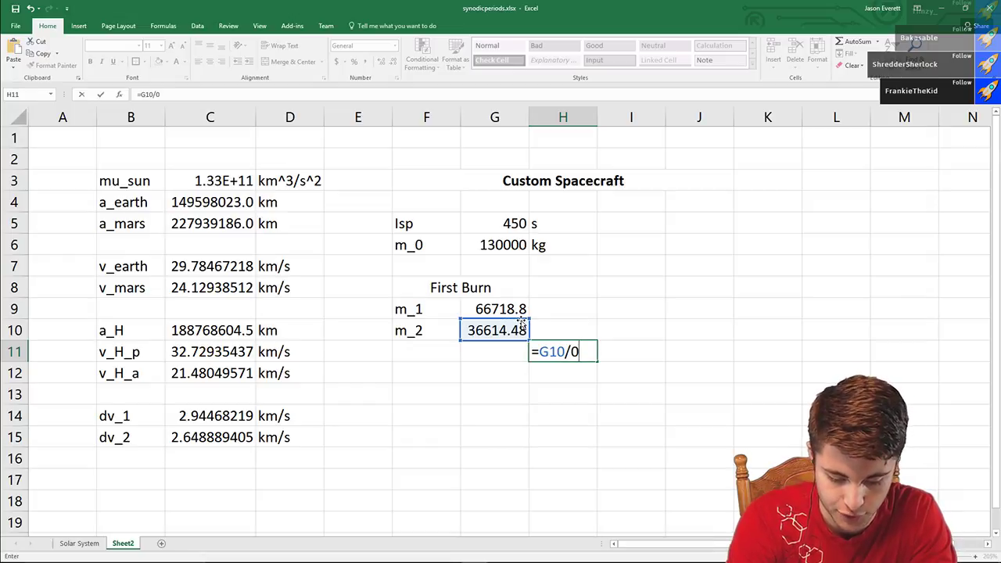
text(.647)
key(Return)
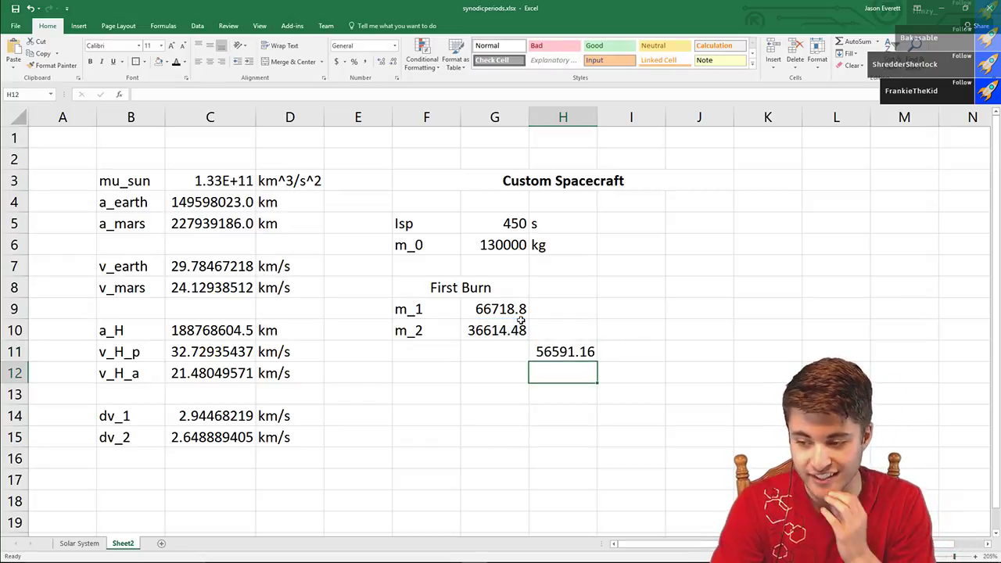
- Clear the banana calculation from H11
key(Up)
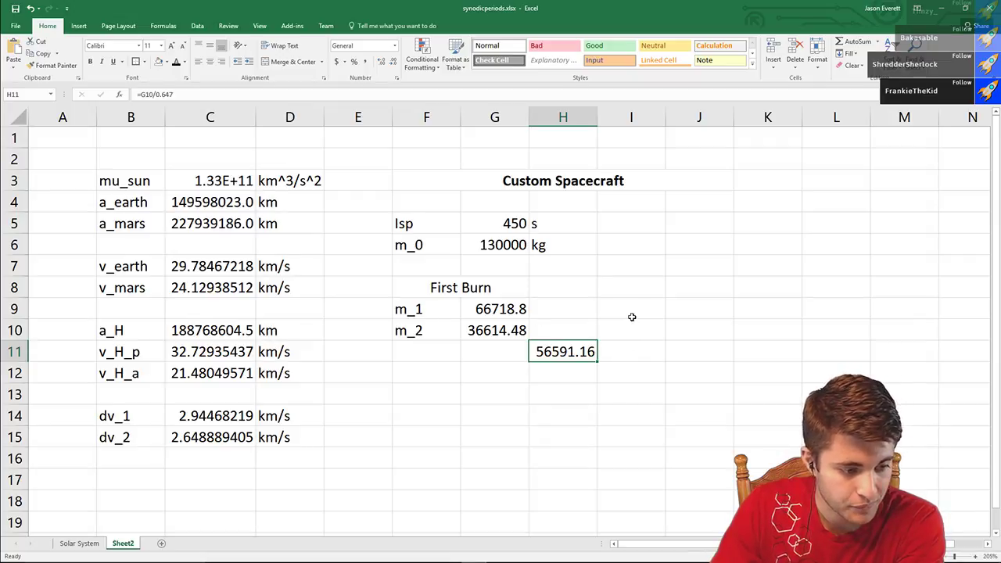
key(Delete)
click(592, 311)
click(567, 367)
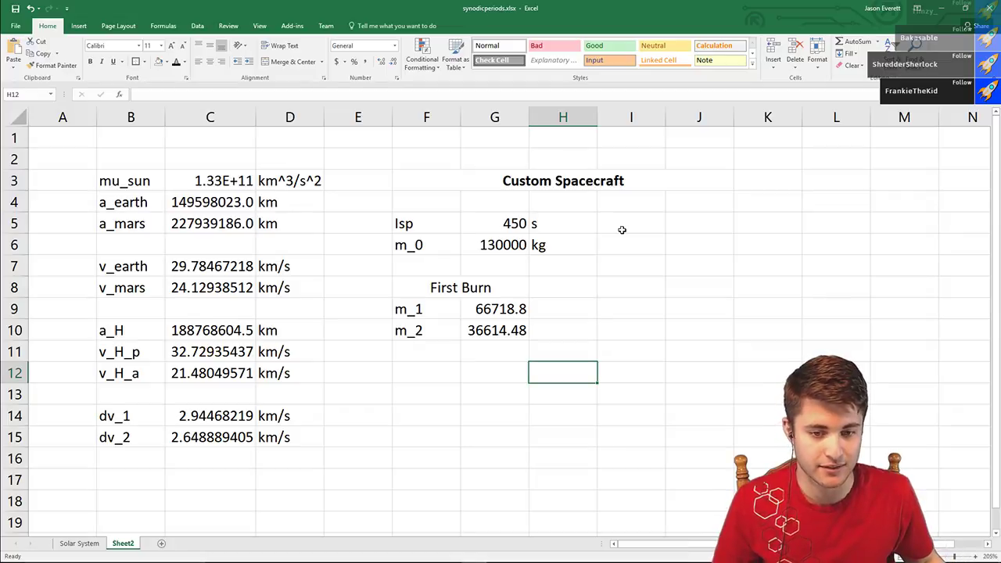
- Select the m_0 value in G6, switch to Chrome and search Google for "bfr mass"
click(520, 244)
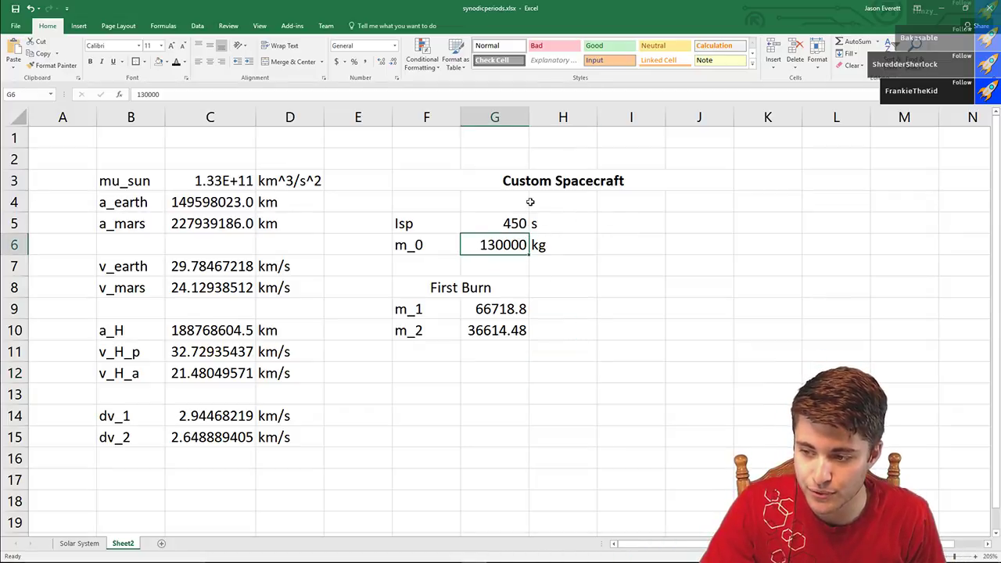
mouse_move(294, 553)
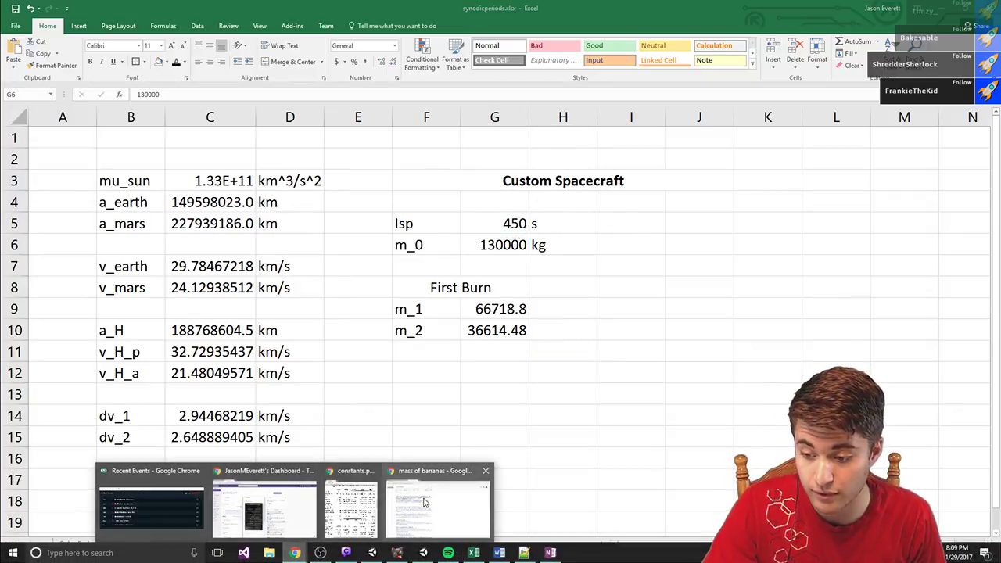
click(438, 501)
triple_click(222, 76)
text(b)
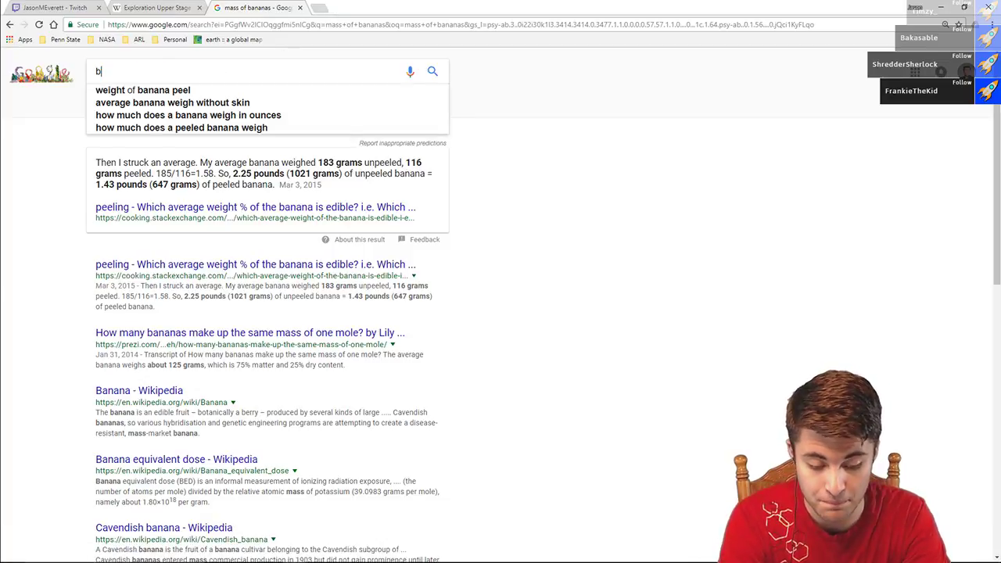
text(fr mass)
key(Return)
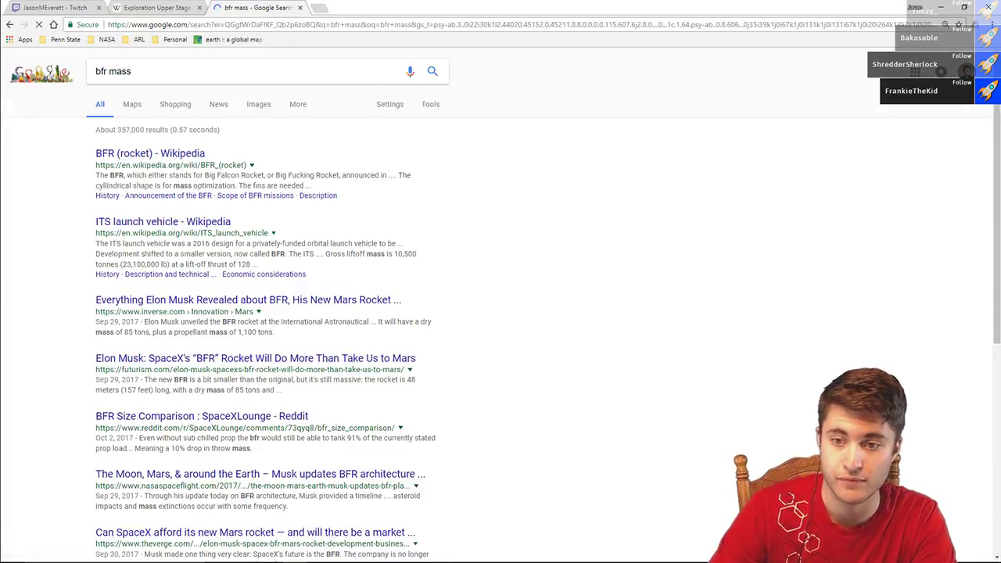
- Open the Wikipedia article on the BFR rocket and check its mass and its reusable and expendable payloads to LEO
click(174, 154)
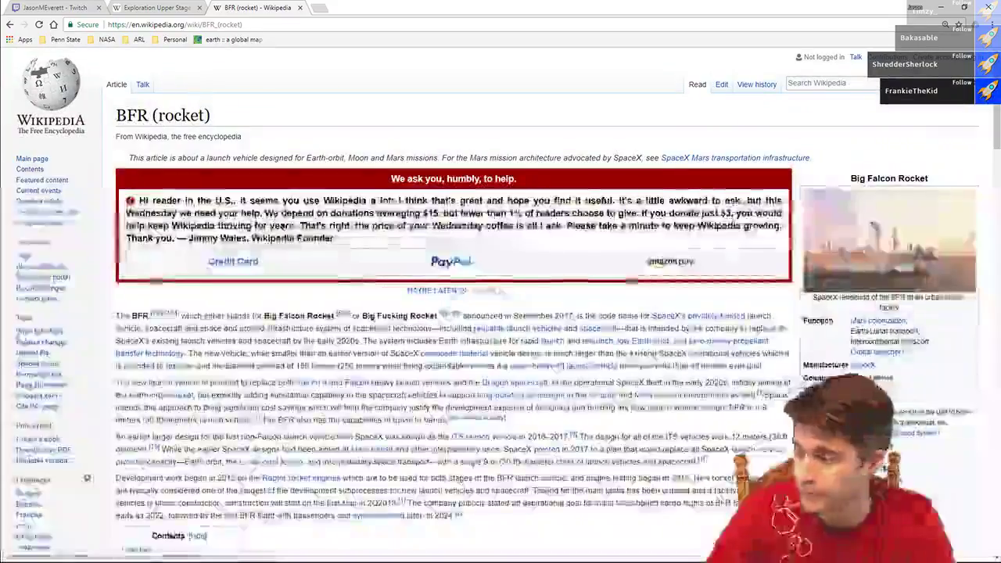
scroll(674, 317, down, 2)
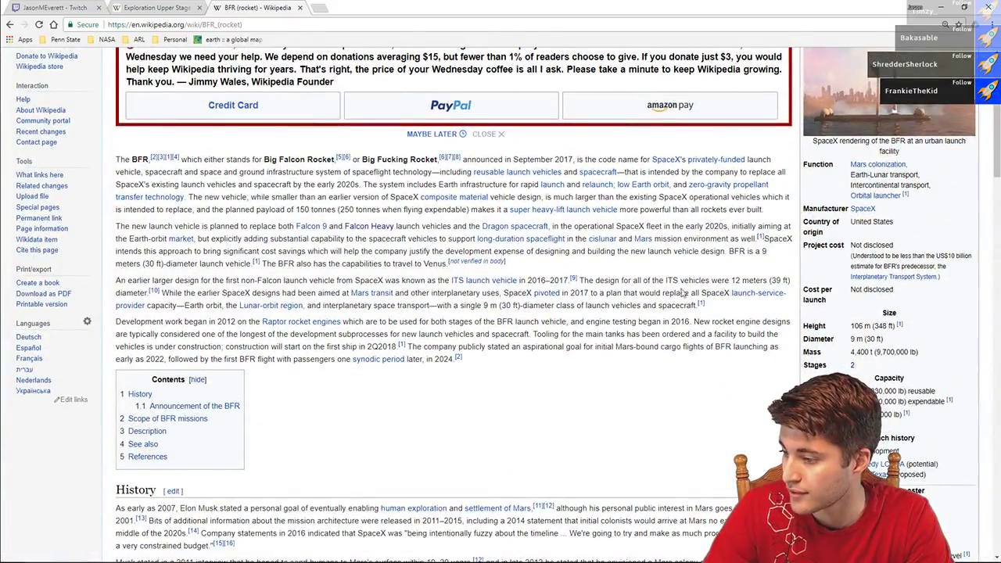
scroll(681, 291, down, 2)
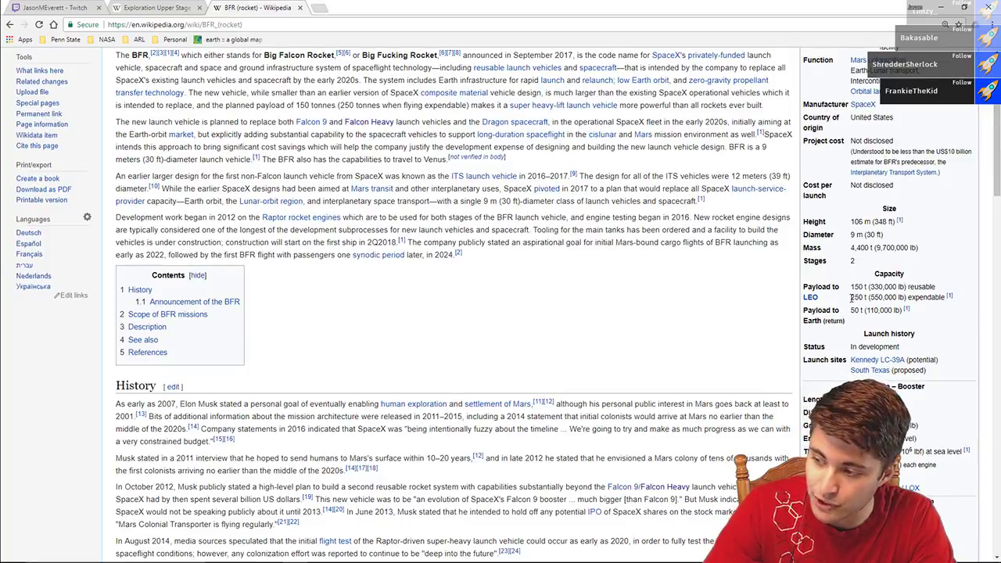
drag(850, 297, 860, 297)
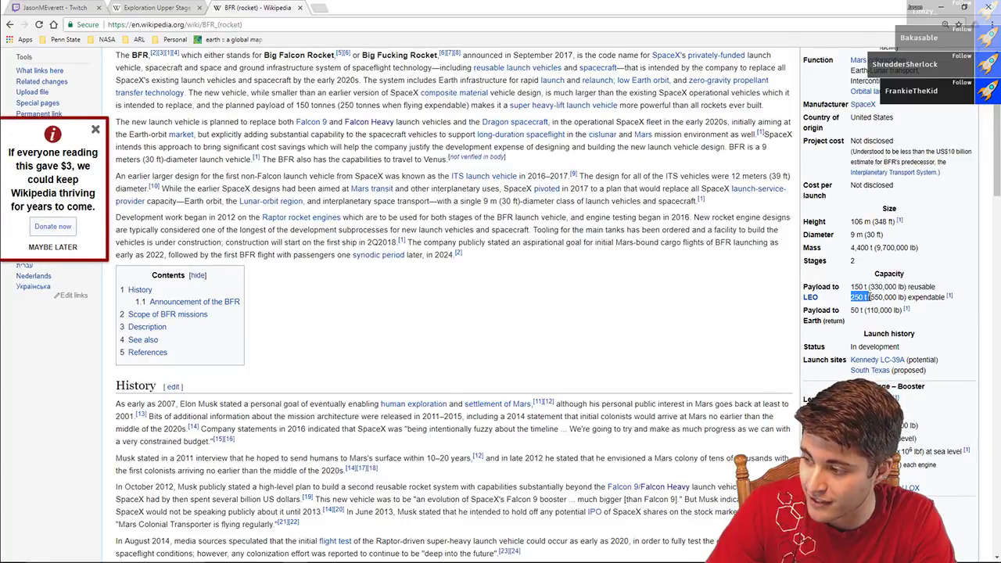
click(867, 295)
drag(851, 297, 866, 297)
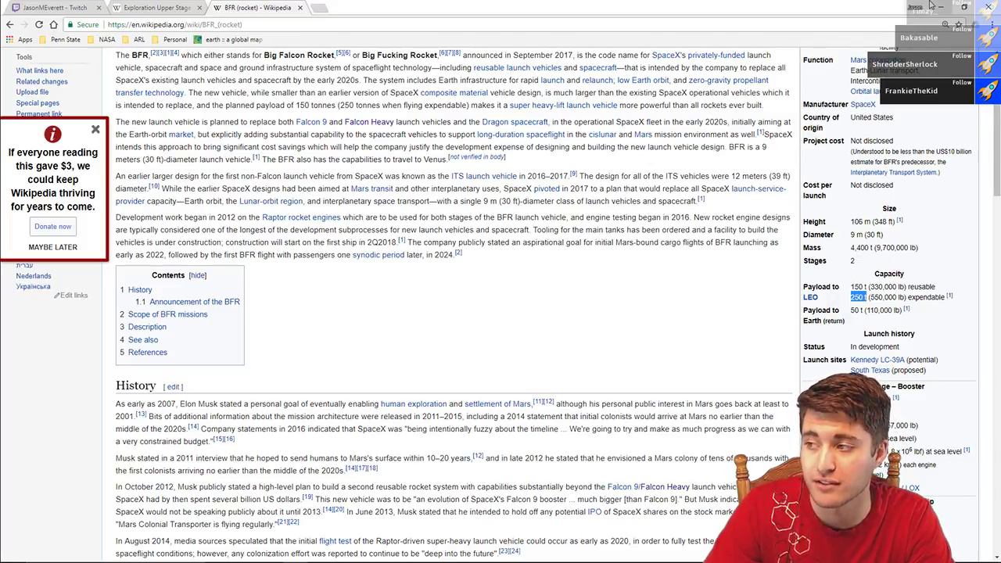
click(927, 286)
mouse_move(933, 287)
mouse_down()
mouse_move(813, 296)
mouse_move(850, 62)
mouse_move(852, 287)
mouse_move(945, 297)
mouse_up()
click(931, 297)
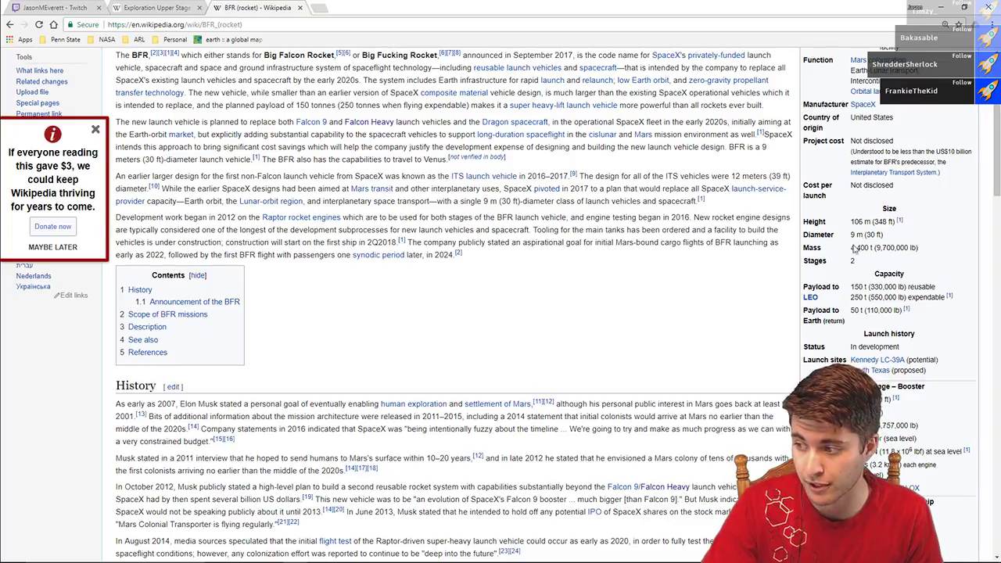
- Return to the Excel workbook, set m_0 in G6 to 250000 kg and check the m_2 result in G10
click(941, 7)
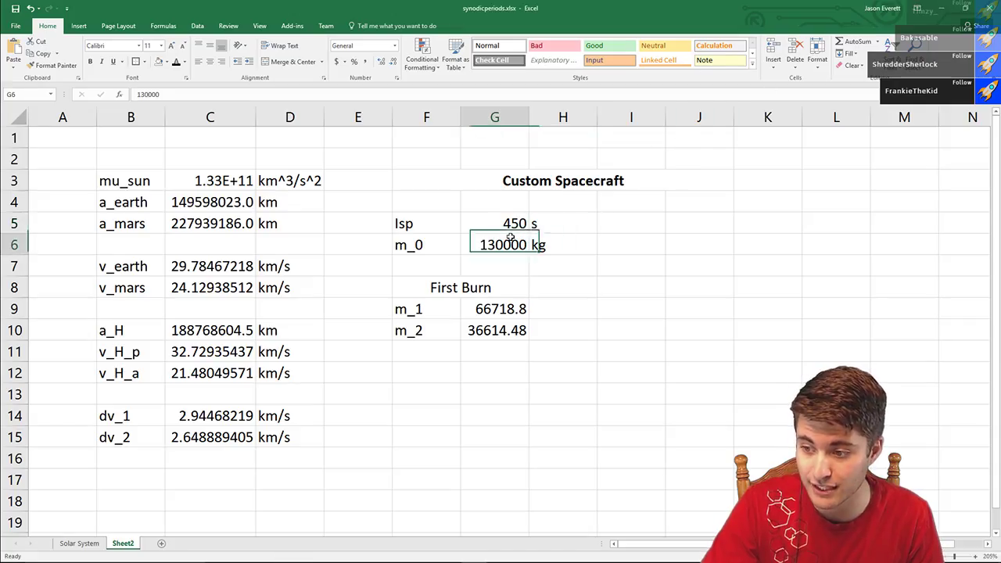
text(250000)
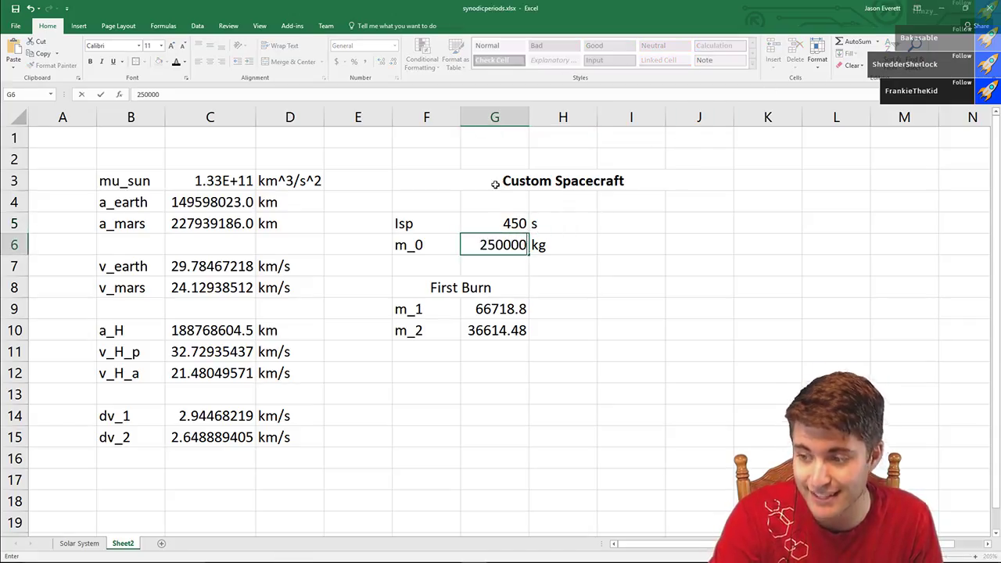
key(Return)
click(518, 331)
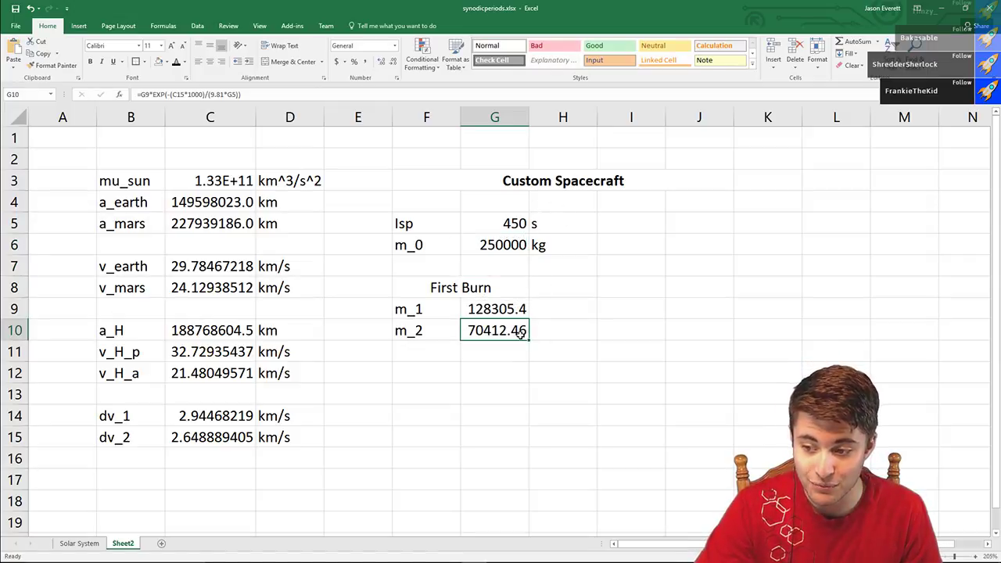
click(547, 371)
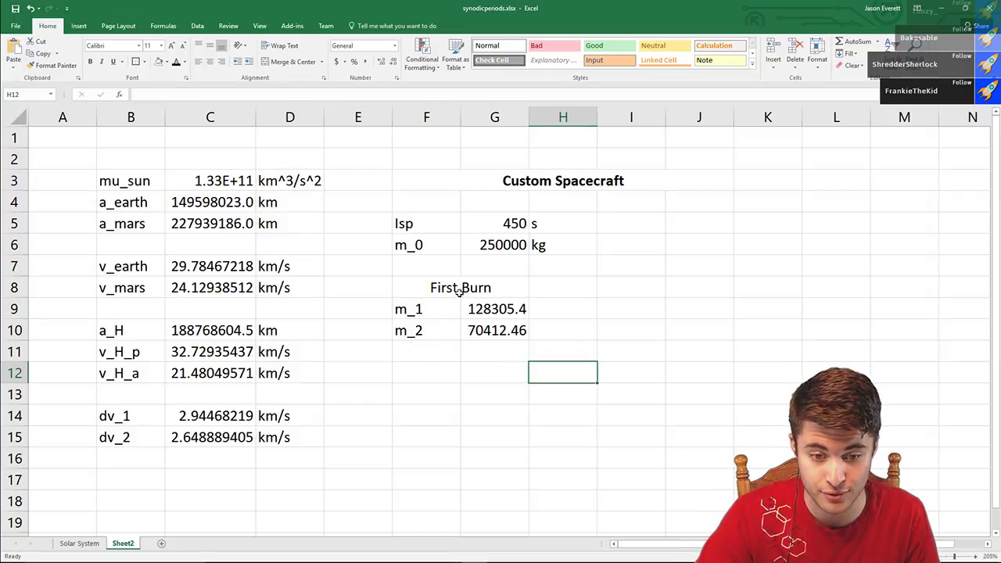
mouse_move(195, 560)
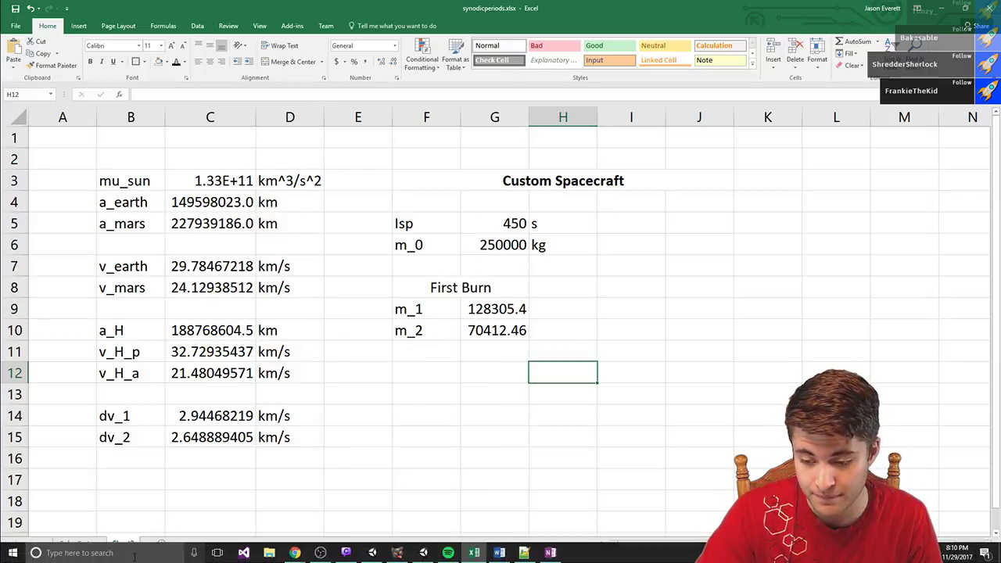
- Switch to Chrome and search Google for "standard suv mass"
mouse_move(291, 553)
click(438, 505)
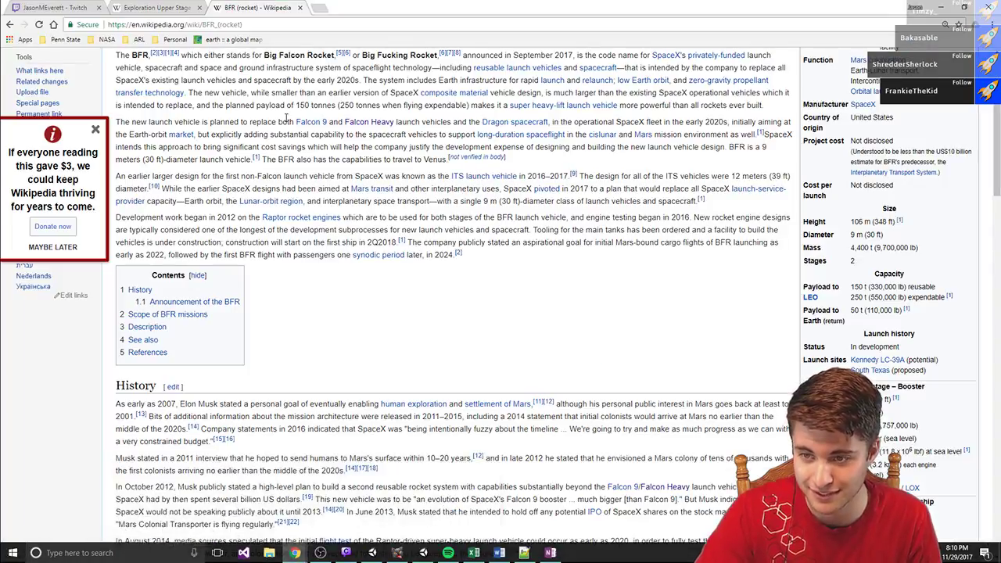
click(271, 29)
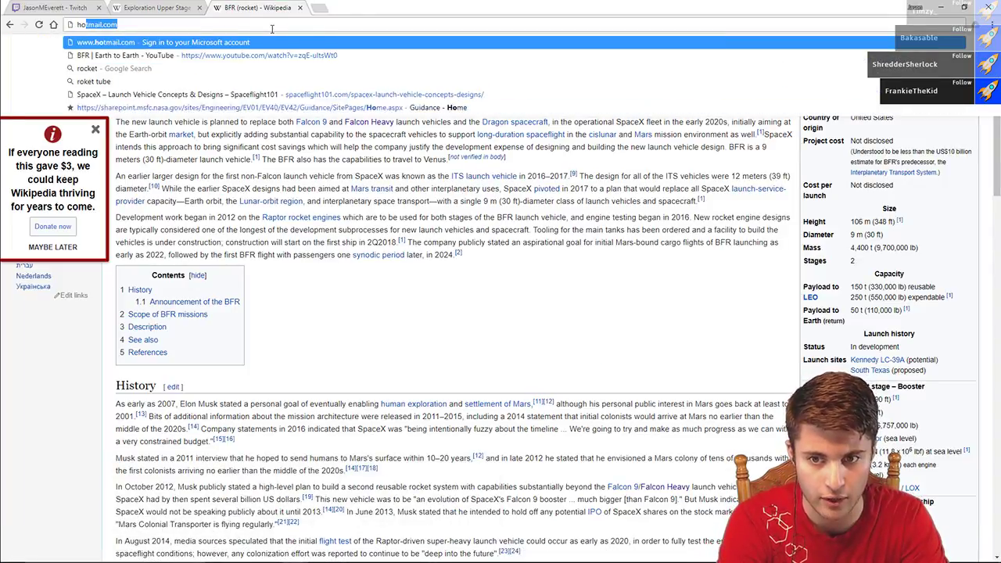
key(BackSpace)
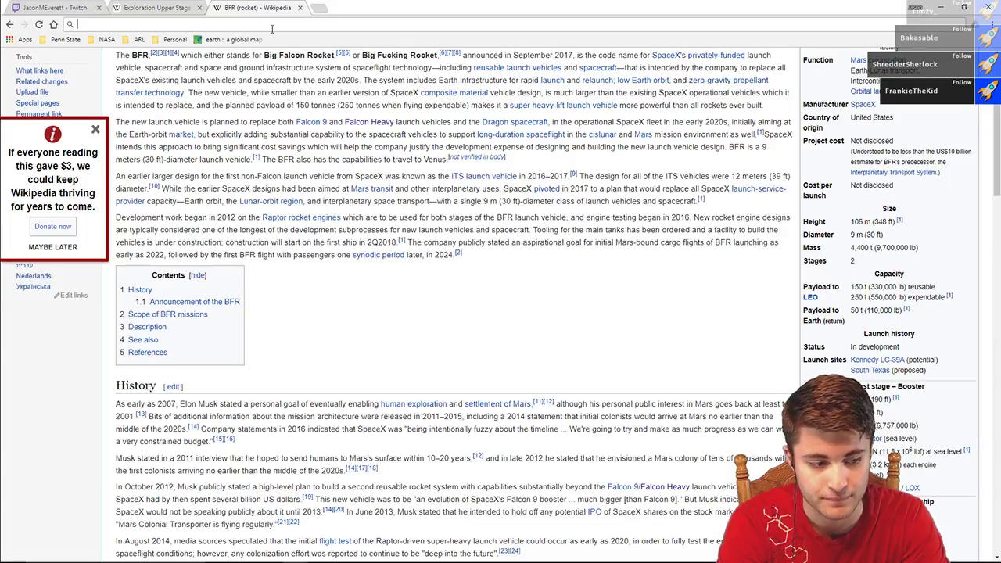
text(standar)
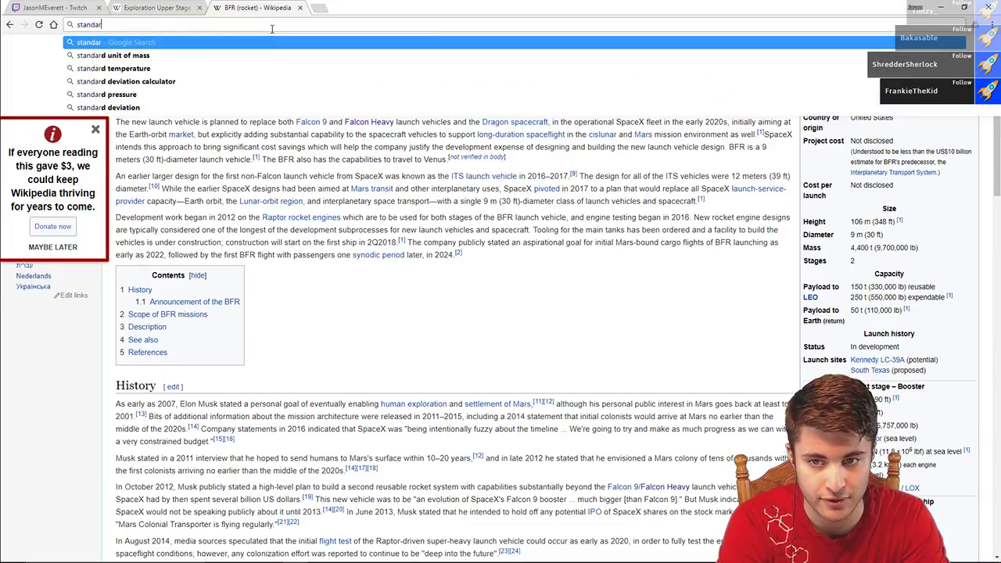
text(d suv mass)
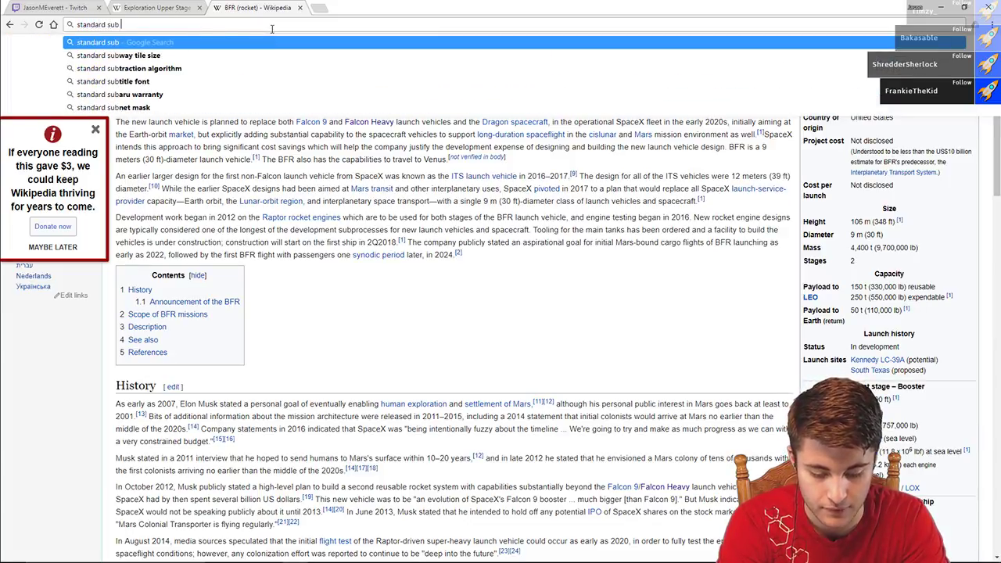
key(Return)
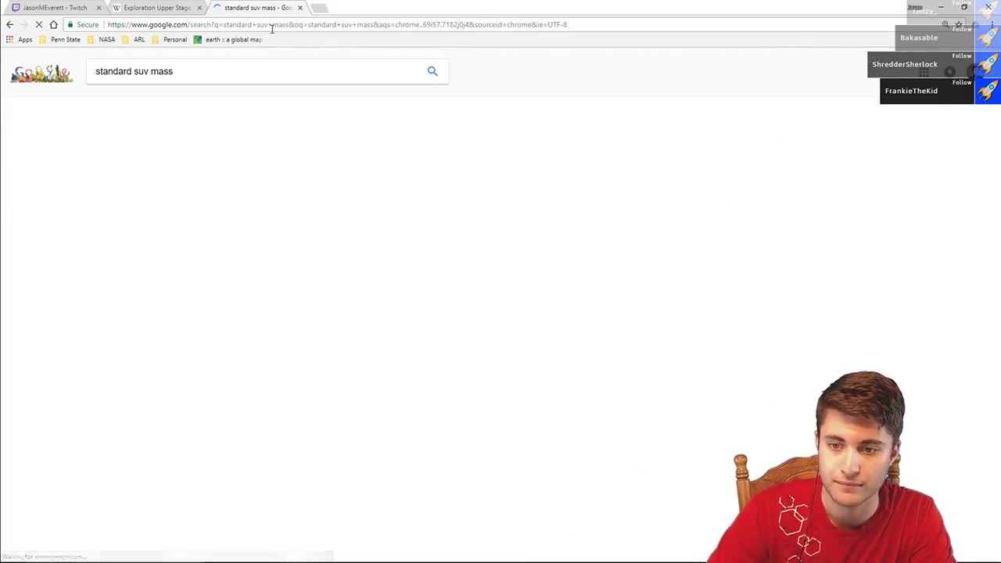
- Change the Google search to "standard car mass" and highlight the upper end of the car mass range
double_click(141, 71)
text(car)
key(Return)
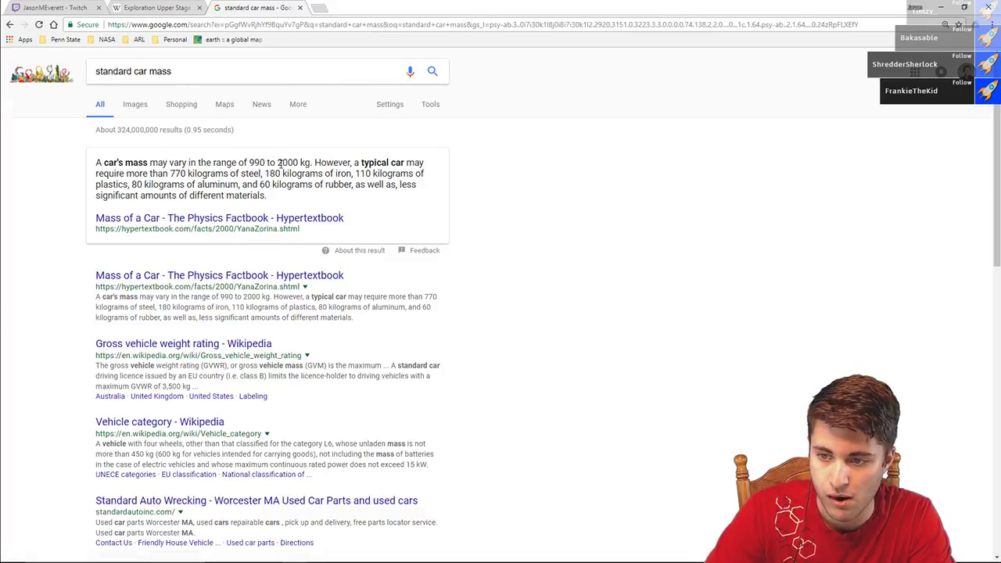
drag(278, 162, 300, 162)
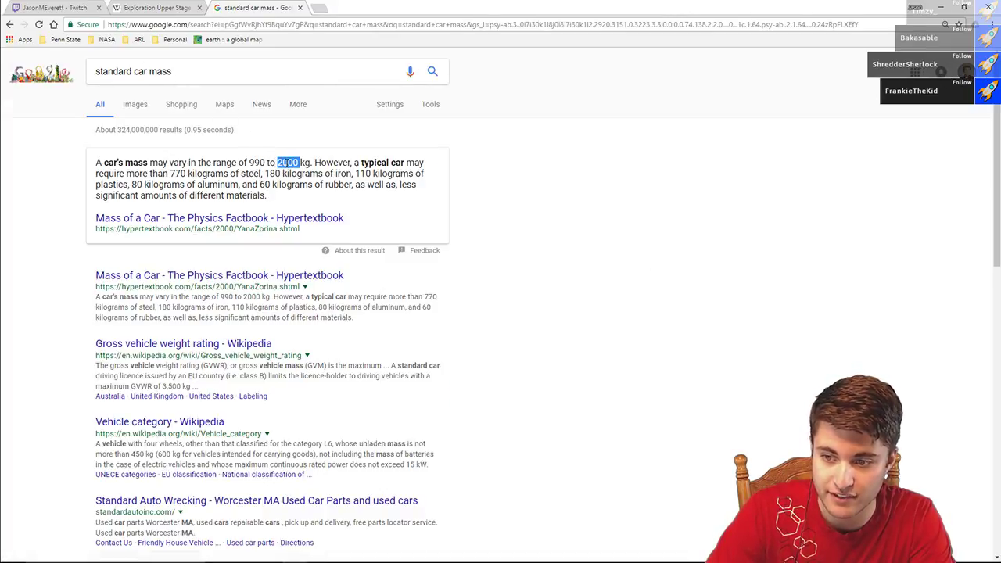
- Return to the Excel workbook and divide the m_2 mass by 2000 in G12 with the formula =G10/2000
key(alt+Tab)
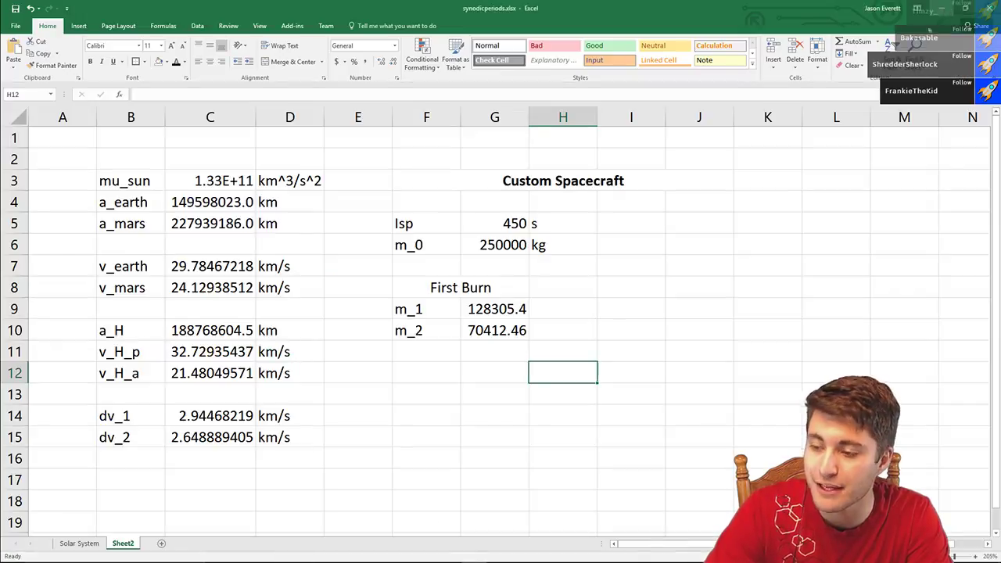
click(494, 357)
click(495, 365)
text(=)
click(497, 331)
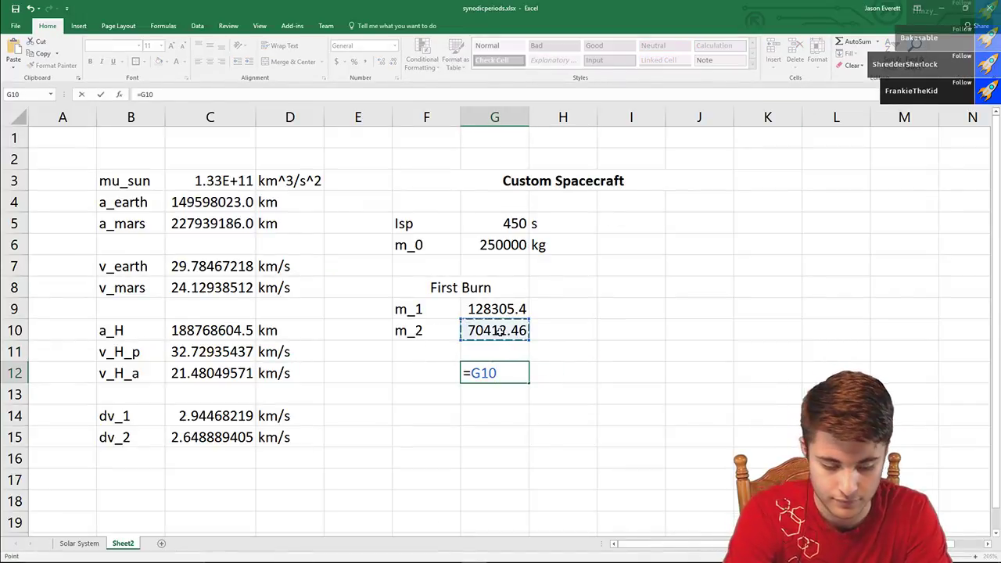
text(/2)
key(Return)
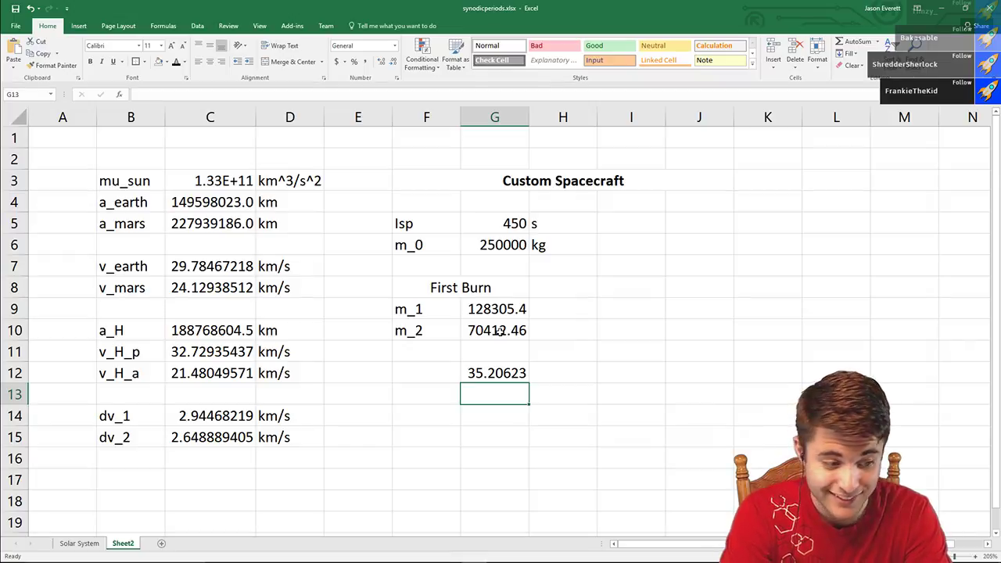
key(Up)
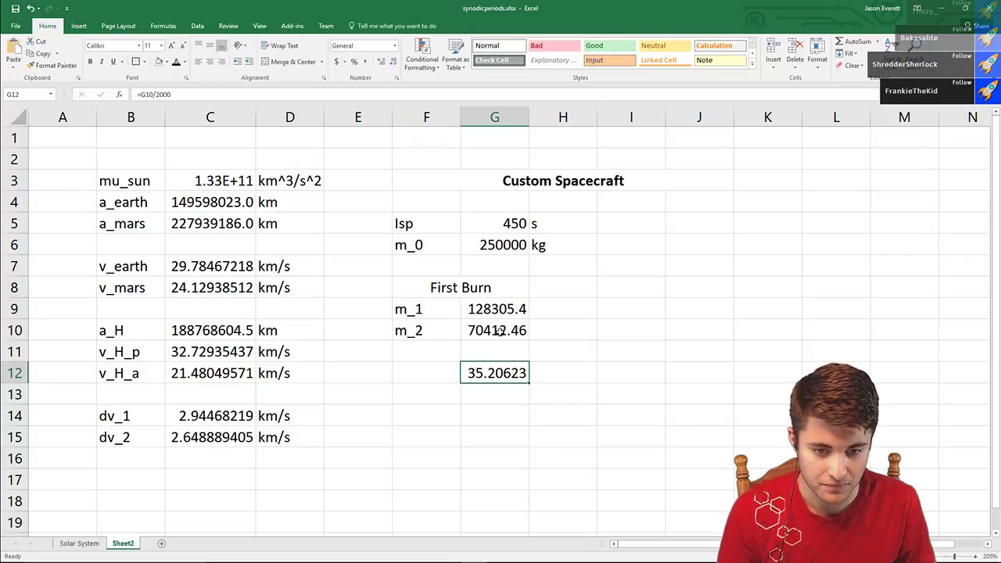
- Make the dv_1 and dv_2 values in C14:C15 bold
click(283, 290)
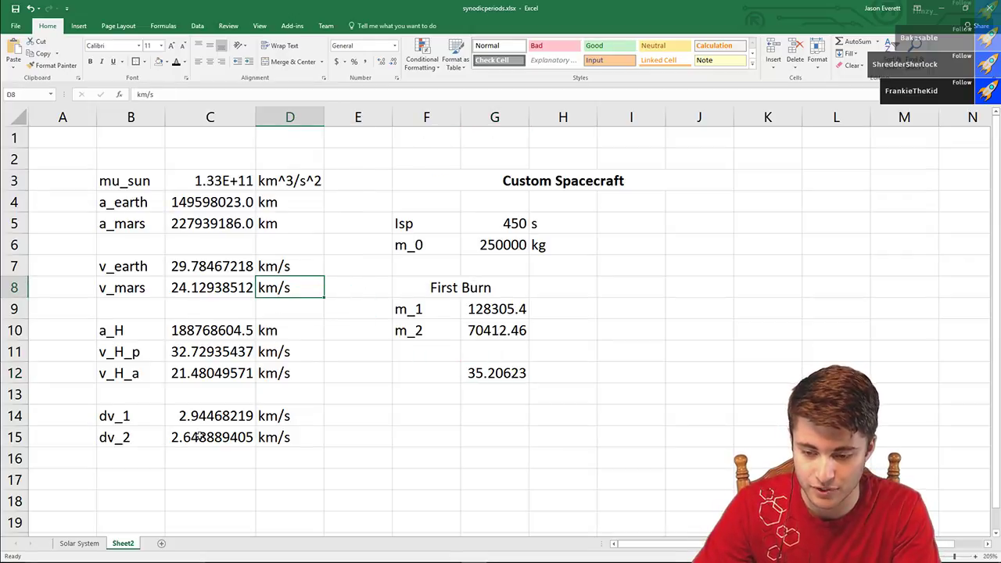
drag(208, 421, 215, 436)
key(ctrl+b)
click(319, 207)
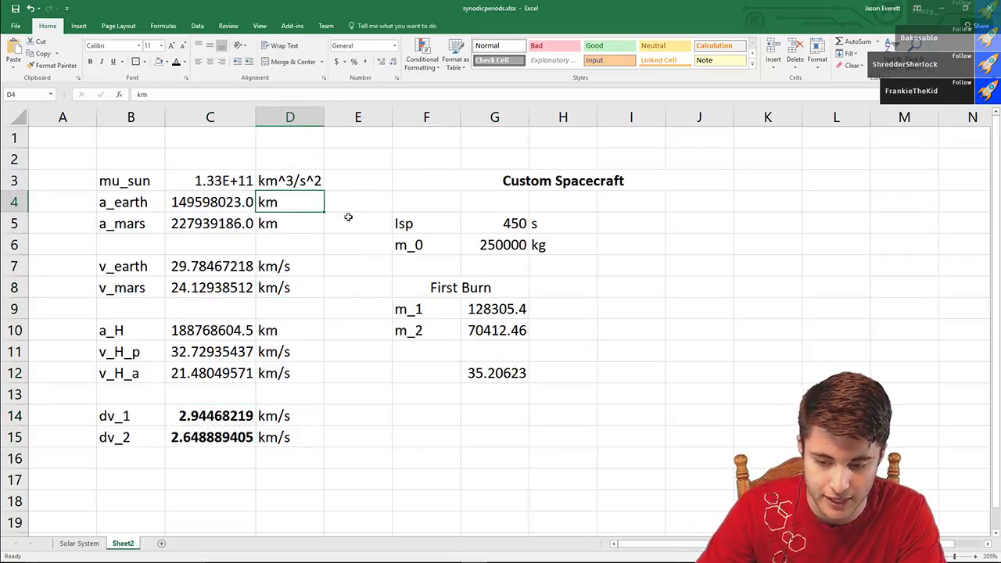
click(497, 374)
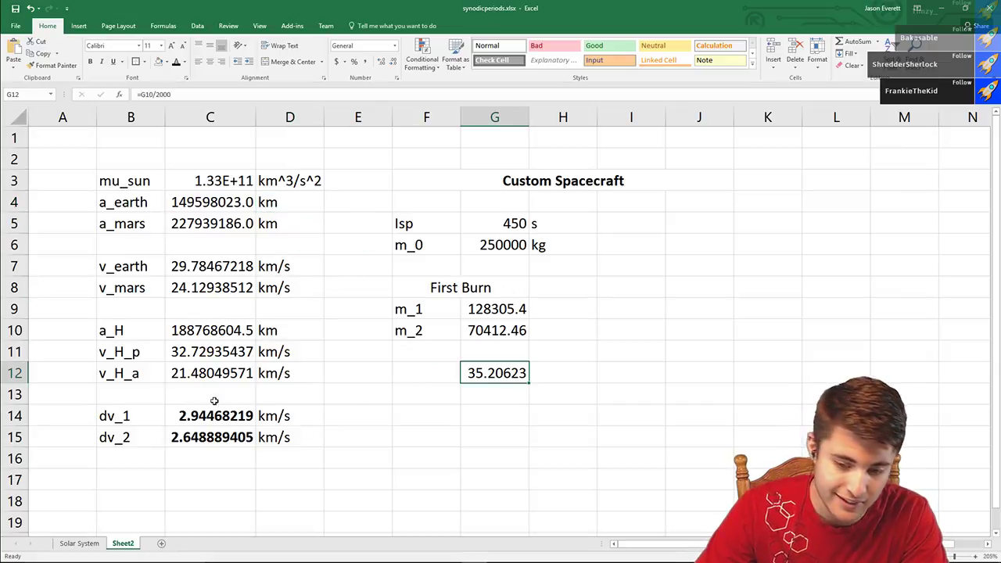
drag(211, 415, 228, 438)
click(358, 416)
click(493, 421)
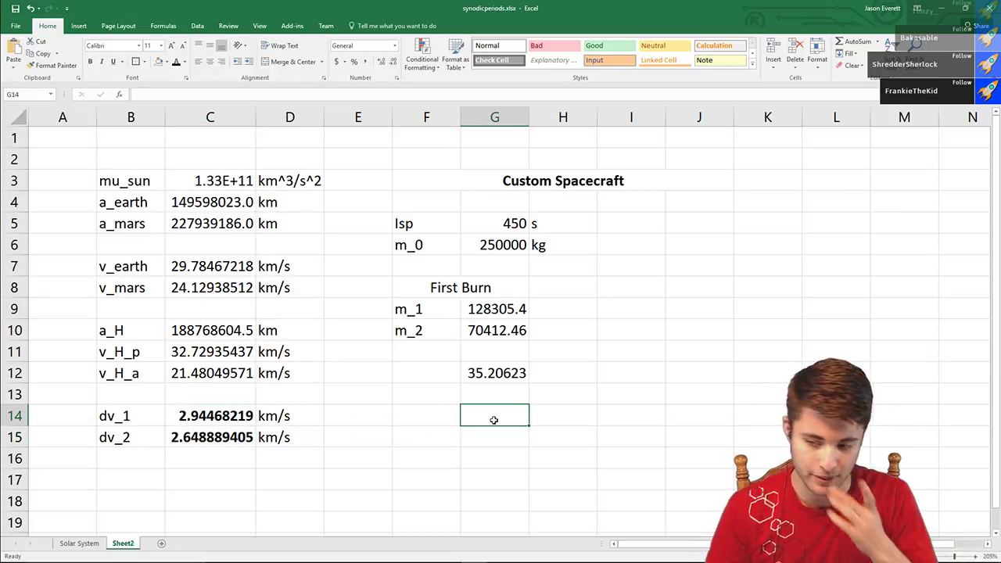
- Clear the car-count calculation from G12 and make the m_2 value in G10 bold
click(510, 373)
key(Delete)
click(504, 334)
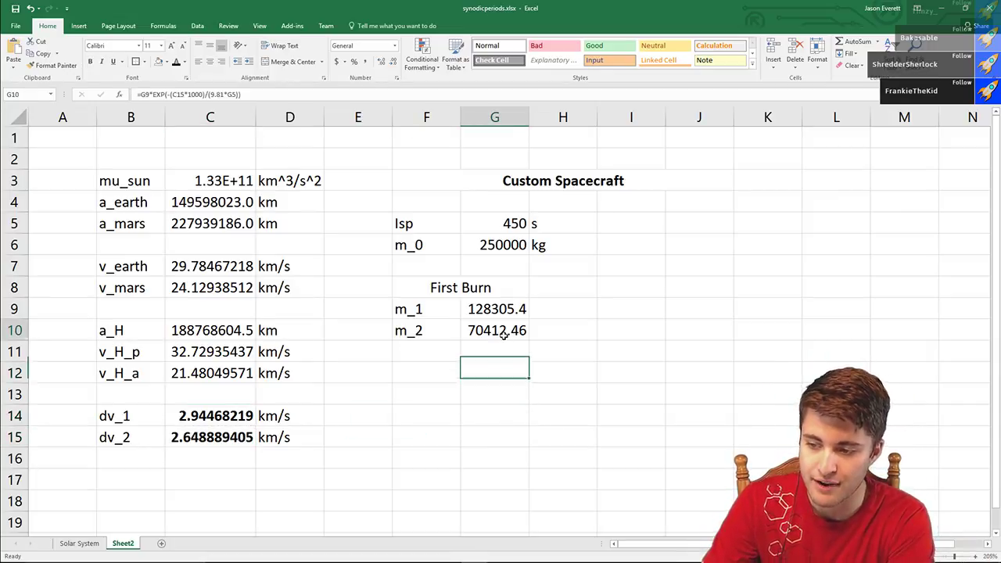
key(ctrl+b)
click(540, 225)
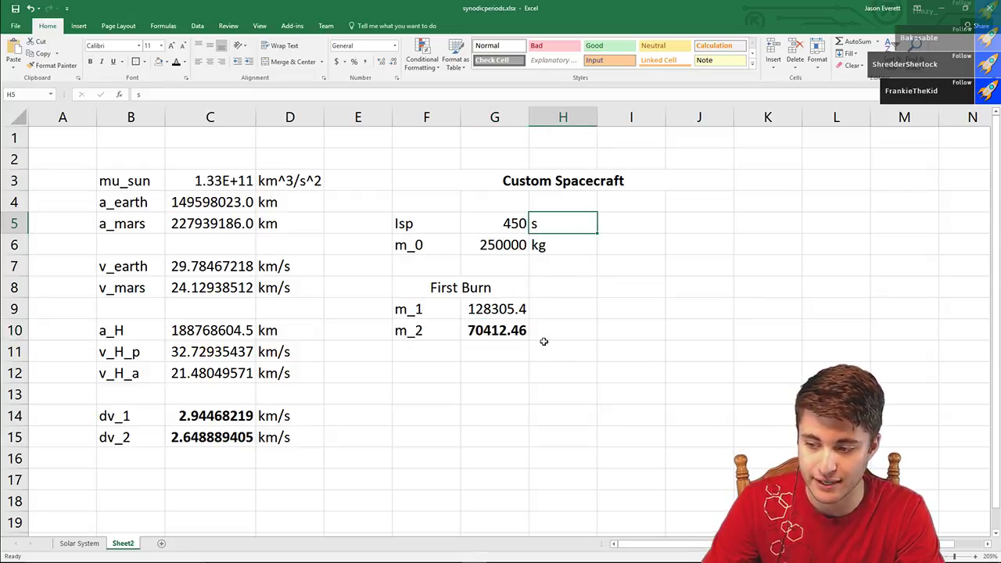
- Set the Isp in G5 to 1000 s and check the effect on m_1 and m_2
click(495, 229)
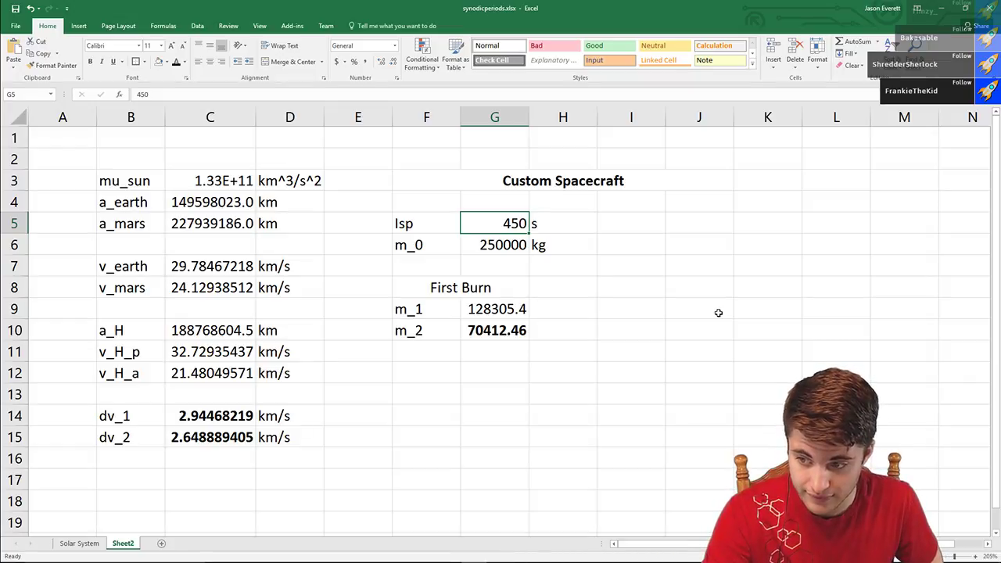
text(1000)
key(Return)
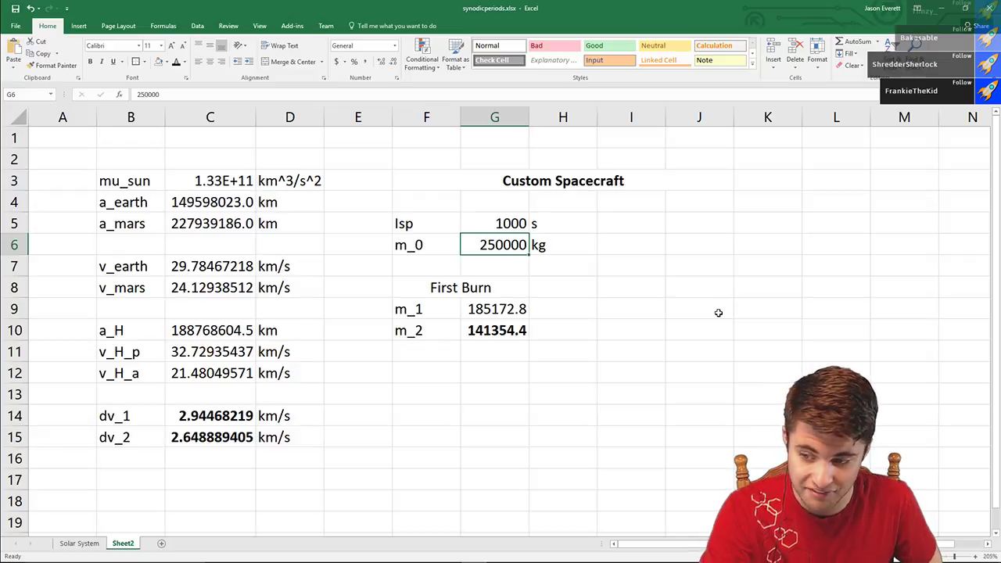
key(Up)
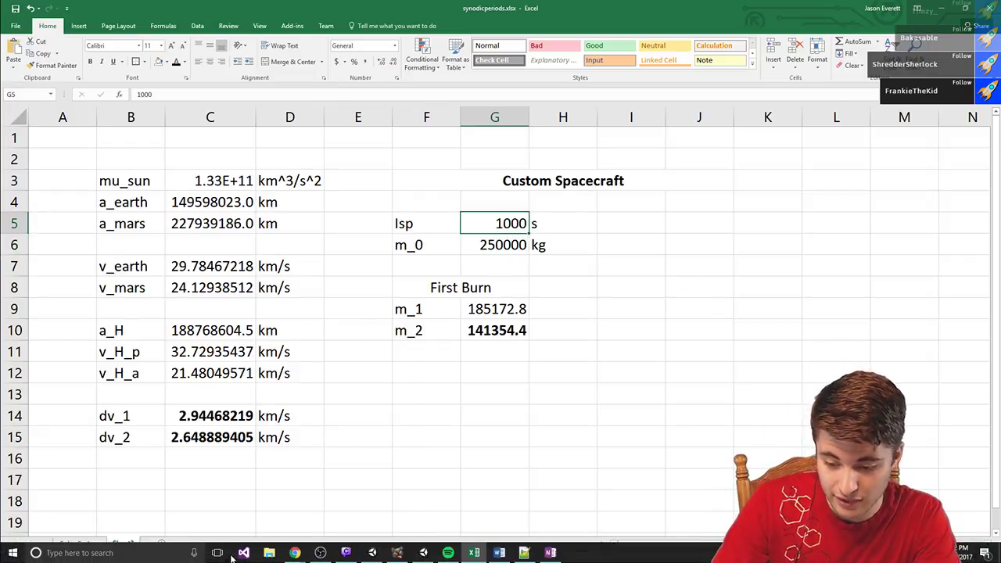
- Switch to Chrome and search Google for "rl10 isp"
click(296, 553)
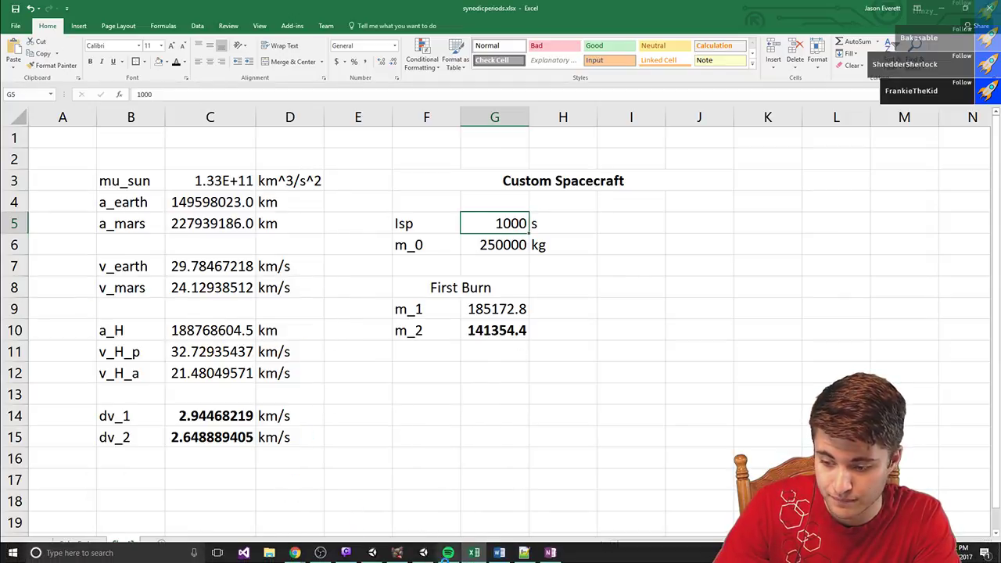
click(296, 553)
click(412, 519)
click(133, 71)
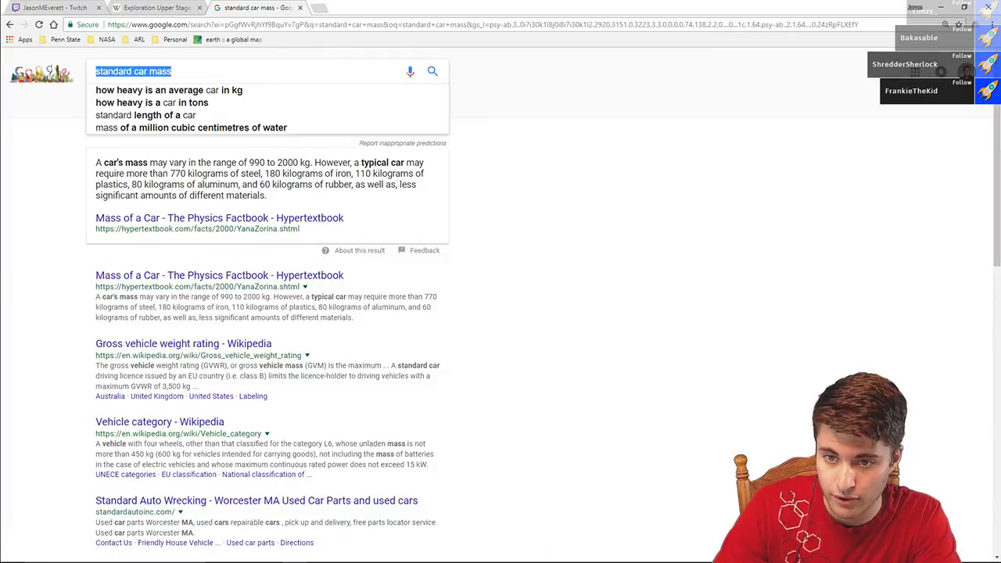
text(rl10 isp)
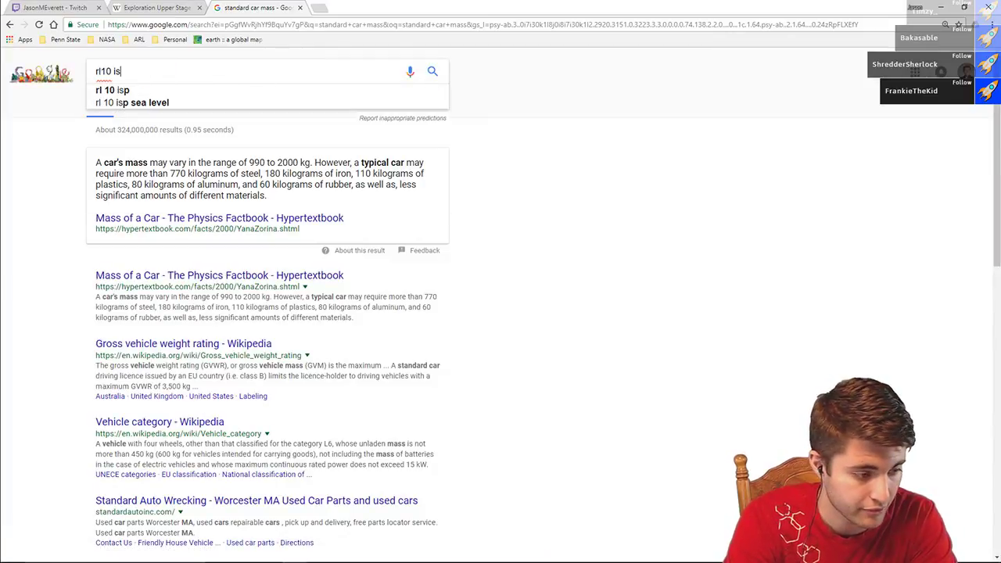
key(Return)
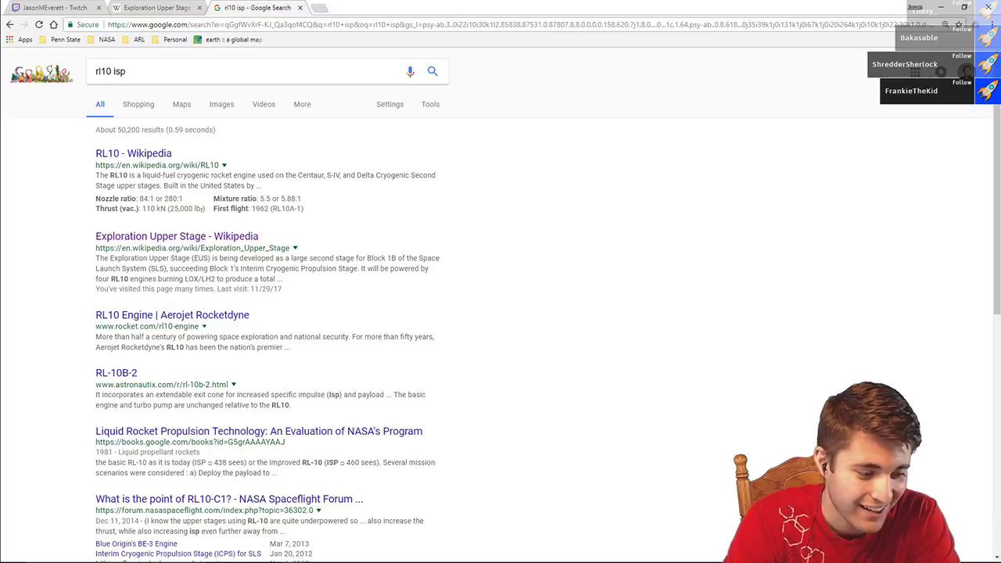
- Open the Wikipedia article on the RL10 and check the engine's specific impulse
click(125, 155)
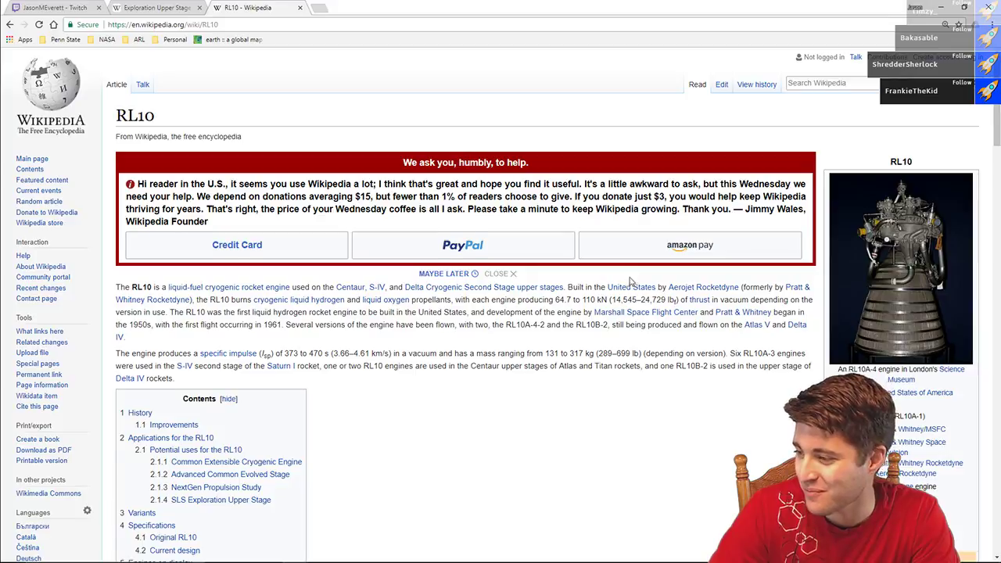
scroll(665, 294, down, 2)
scroll(698, 304, down, 3)
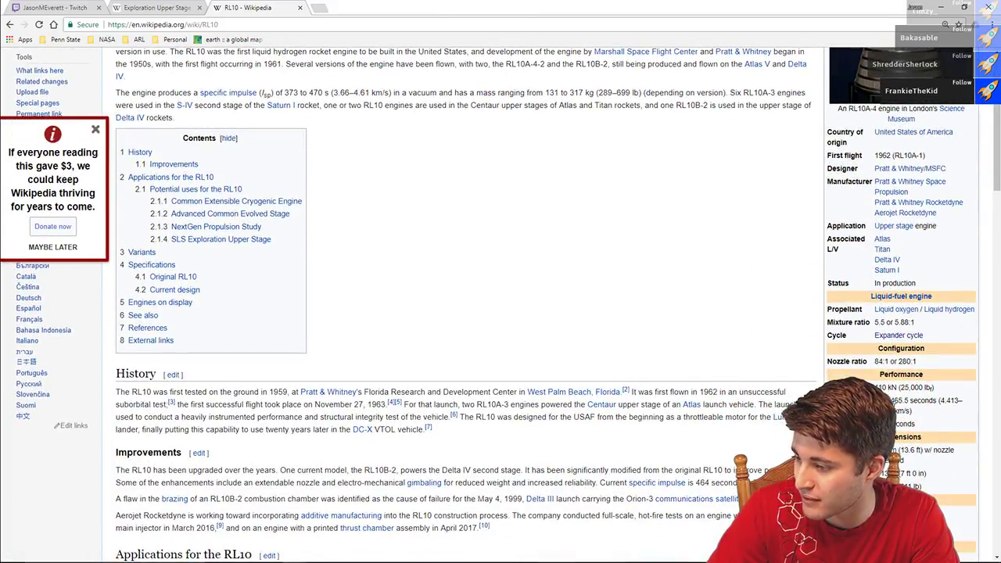
- Search Google for "rs25 isp" and check the specific impulse in the Space Shuttle main engine Wikipedia article
key(ctrl+w)
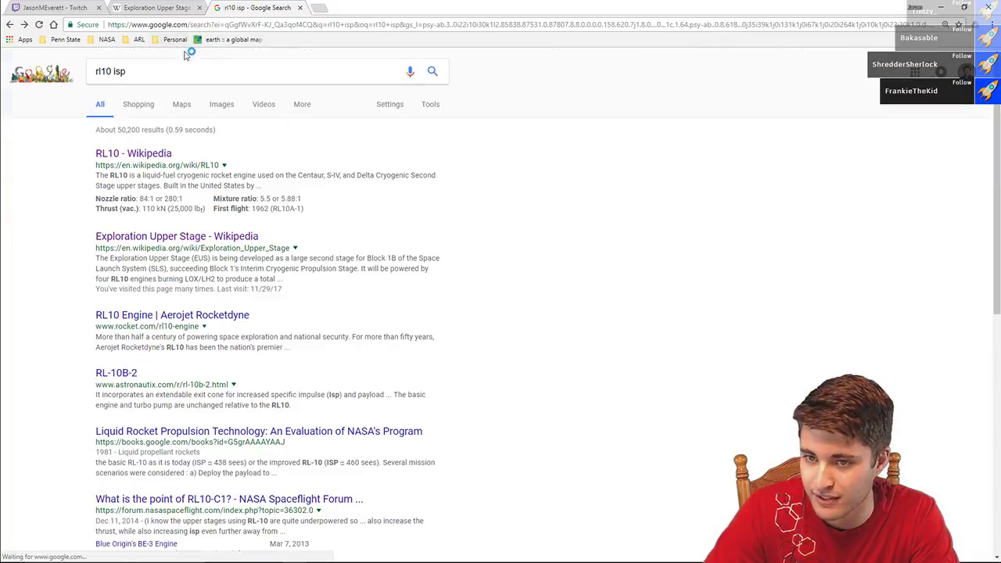
double_click(109, 71)
text(rs25)
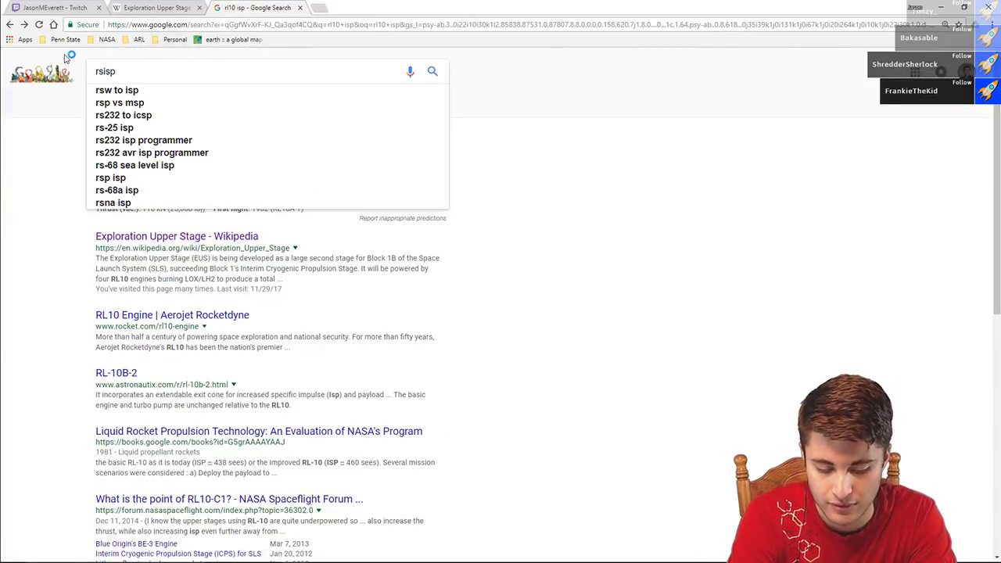
key(Return)
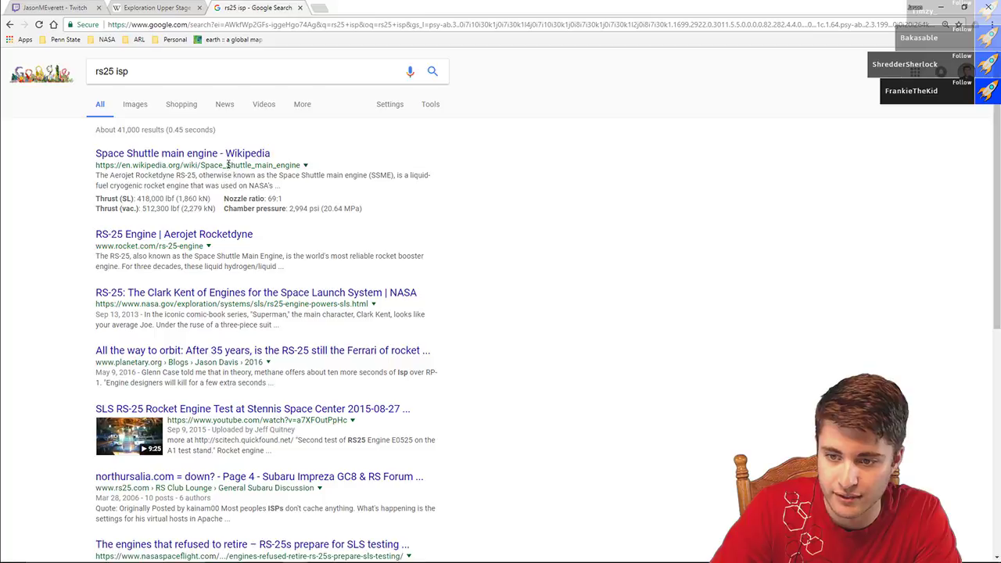
click(197, 159)
scroll(696, 324, down, 5)
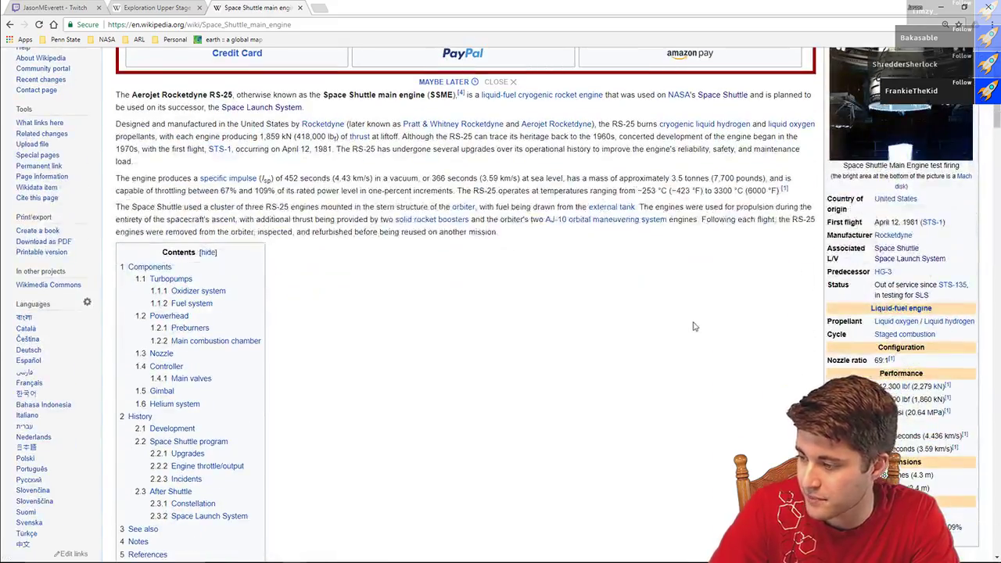
- Return to the Excel workbook, set the Isp in G5 to 450 s and select the m_0 value in G6
click(628, 313)
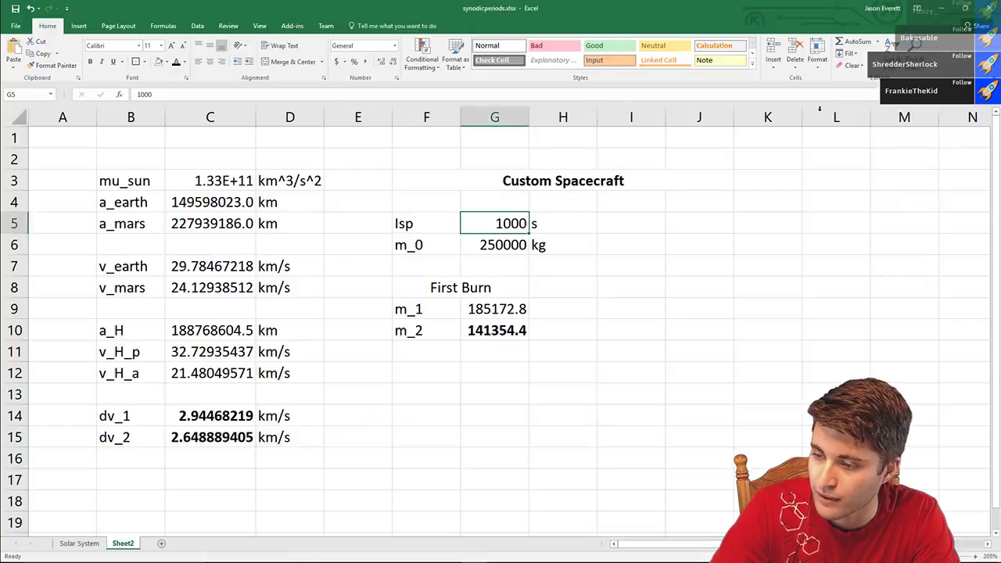
click(577, 232)
key(Left)
text(450)
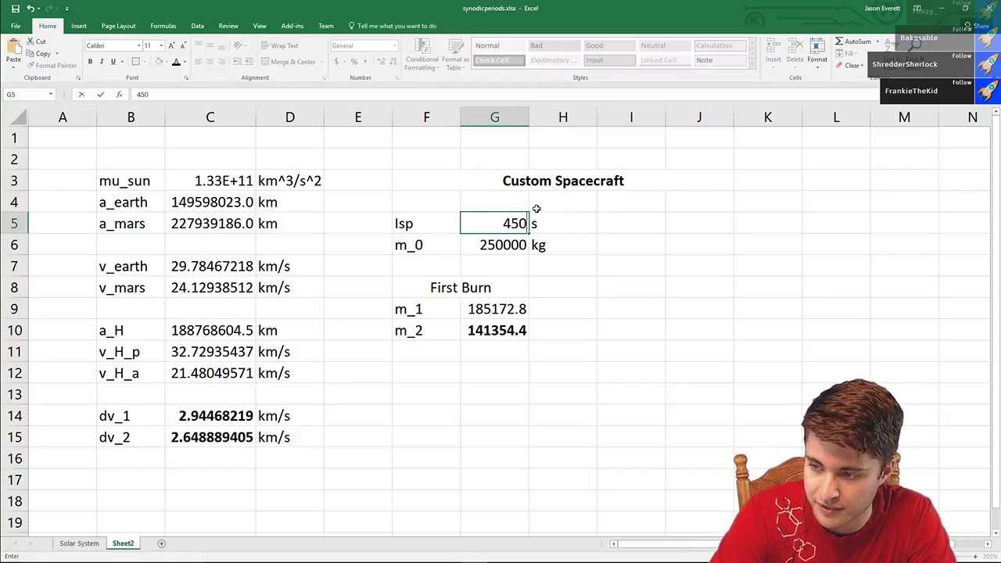
key(Return)
key(Return)
key(Up)
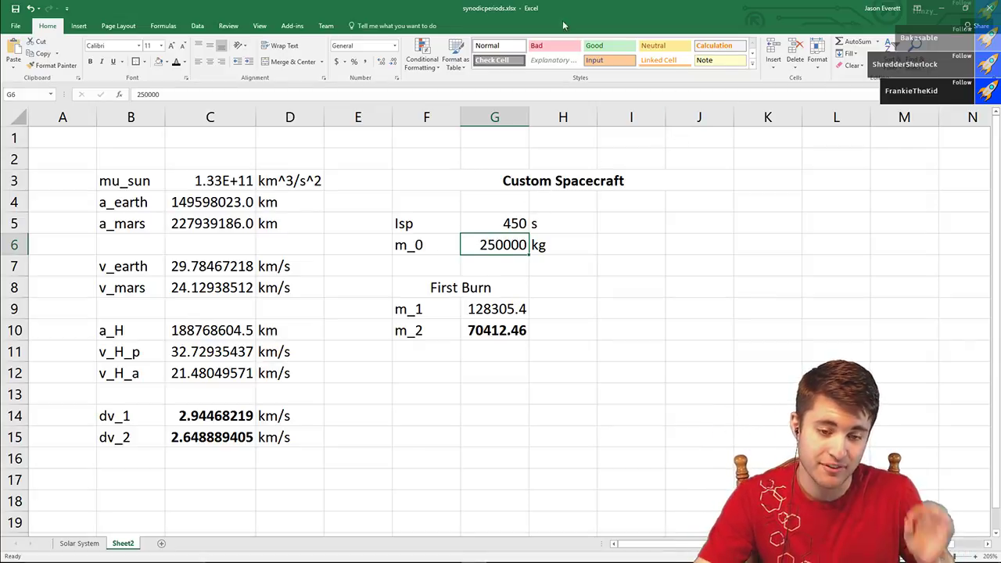
click(508, 219)
click(499, 241)
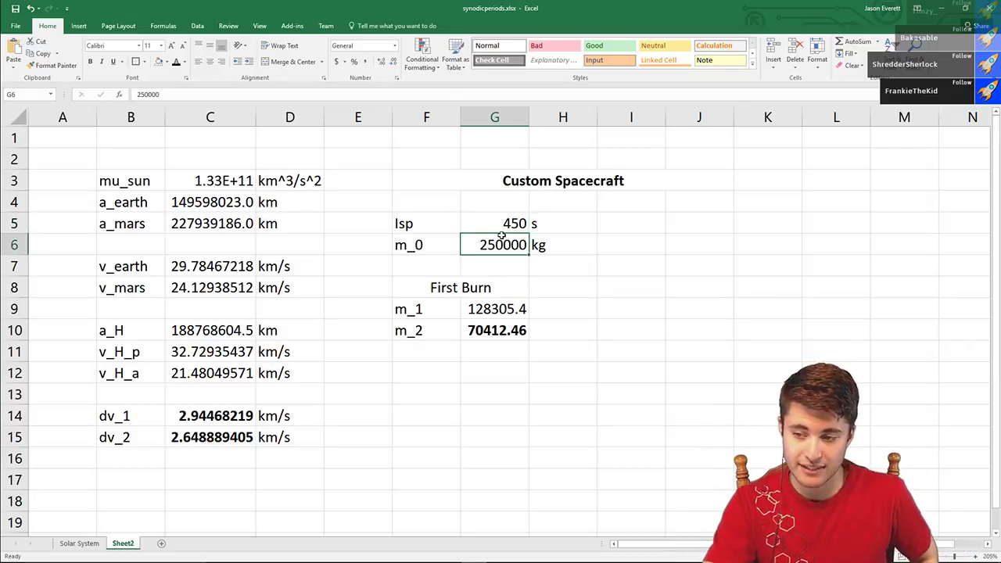
- Add the unit kg in H9 and H10 beside the m_1 and m_2 masses, and select cell F12
click(477, 355)
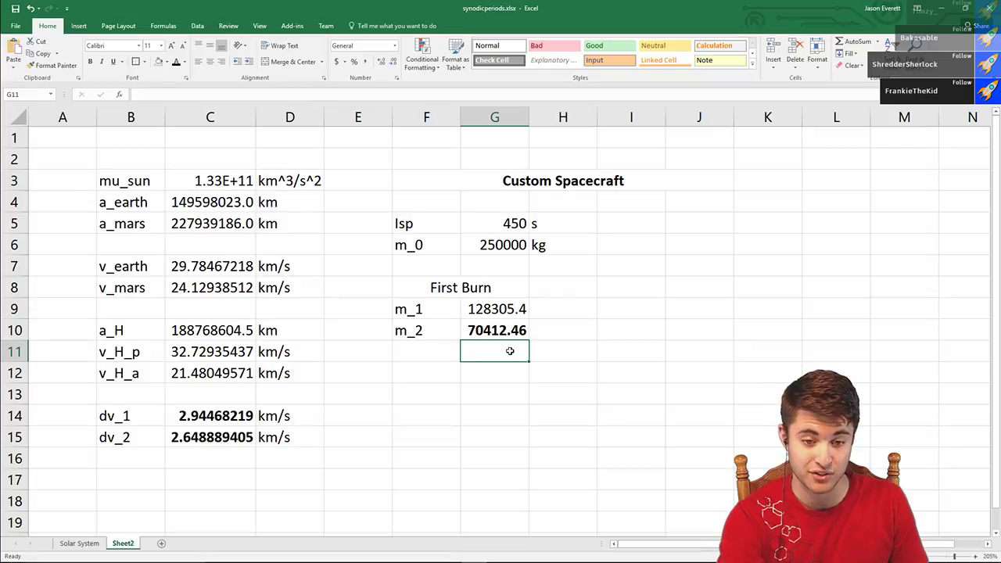
key(Return)
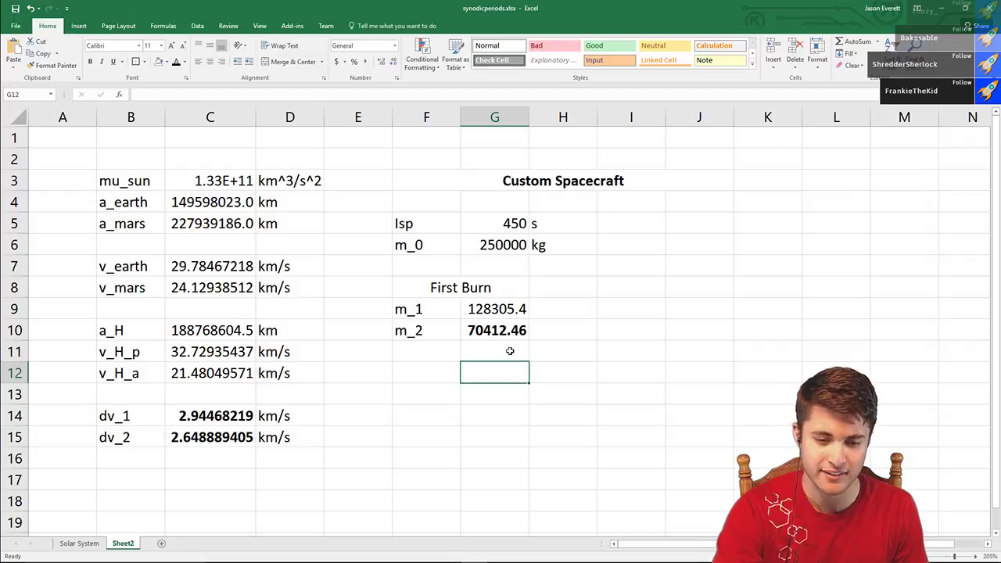
key(Up)
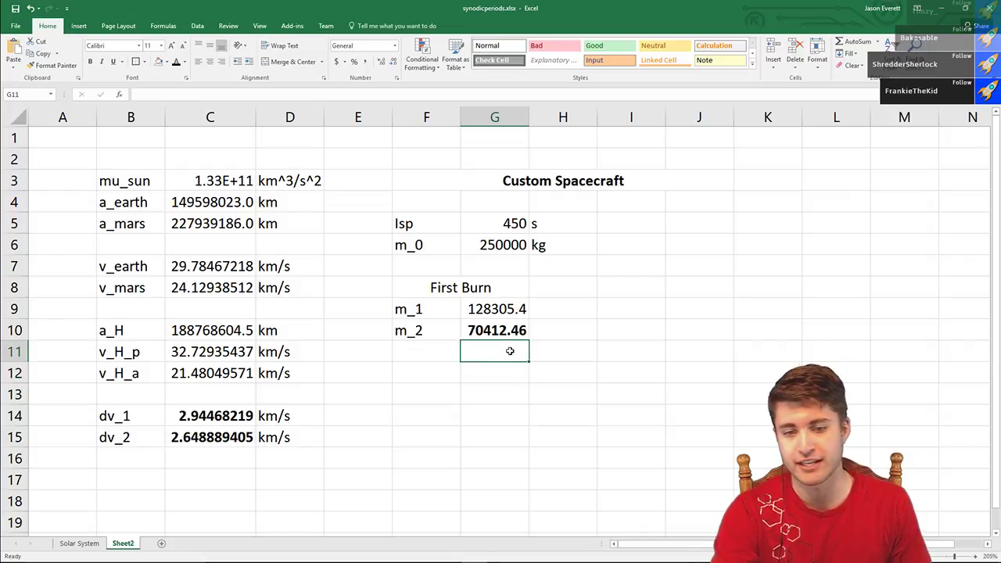
key(Up)
key(Right)
key(Up)
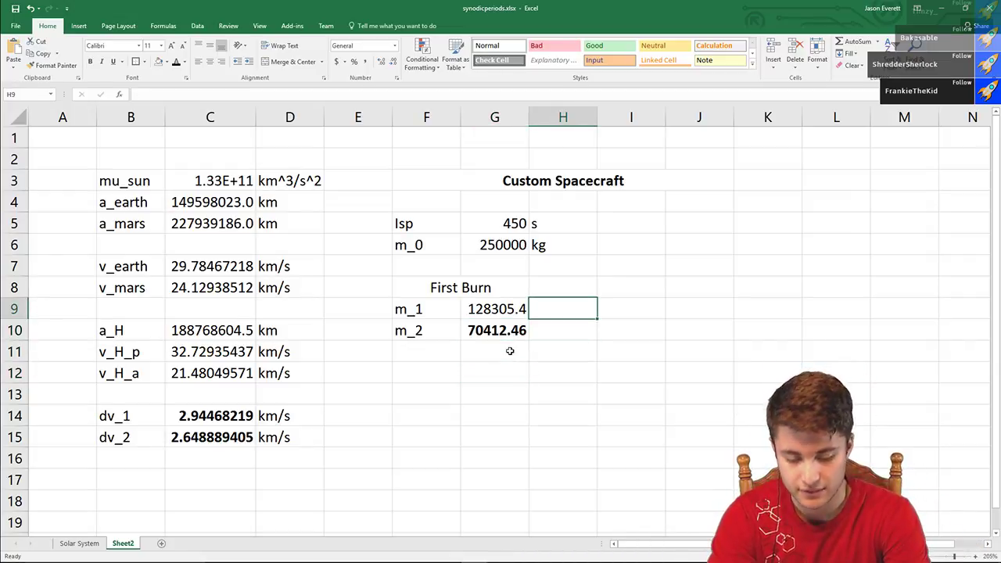
text(kg)
key(Return)
text(kg)
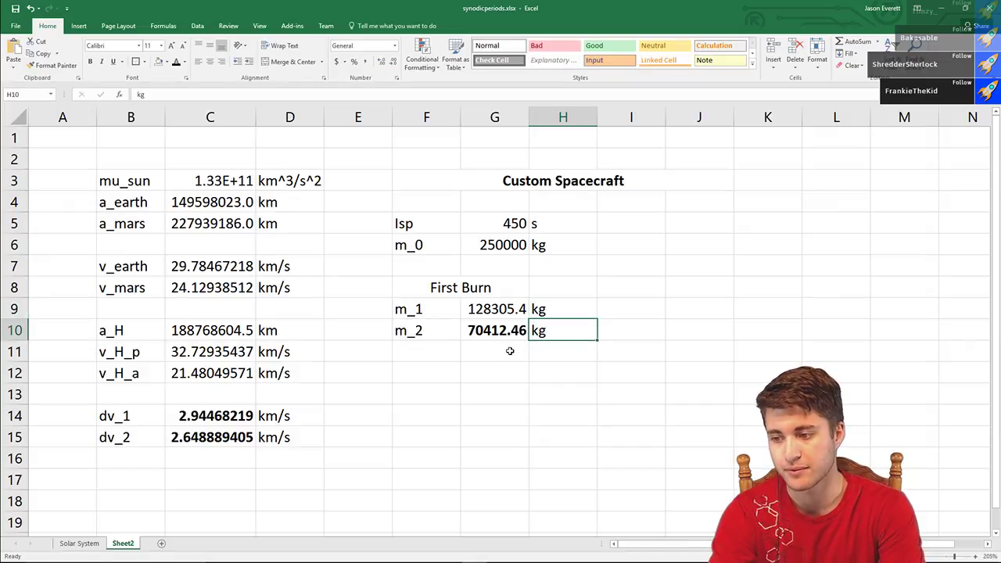
key(Down)
key(Down)
key(Left)
key(Left)
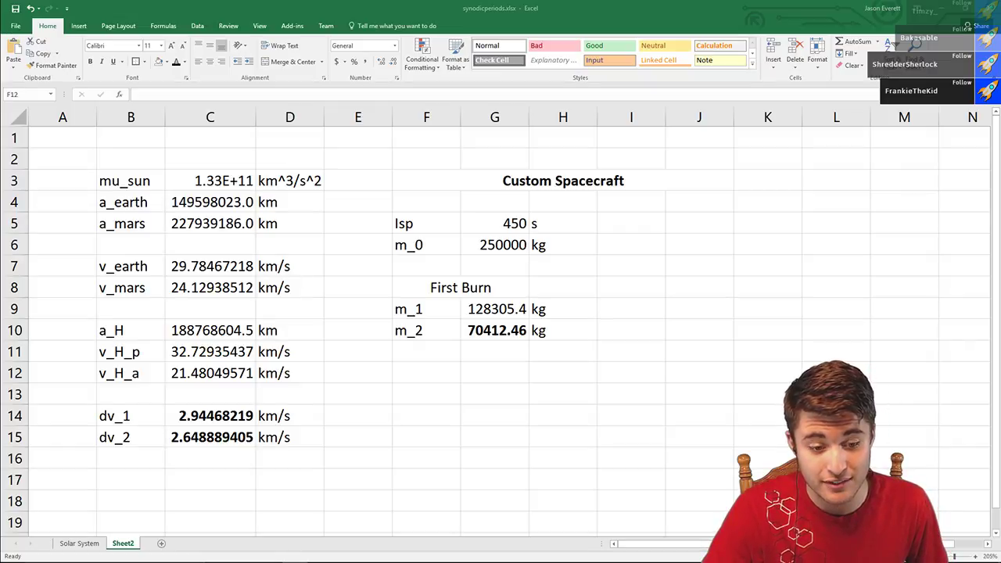
click(426, 373)
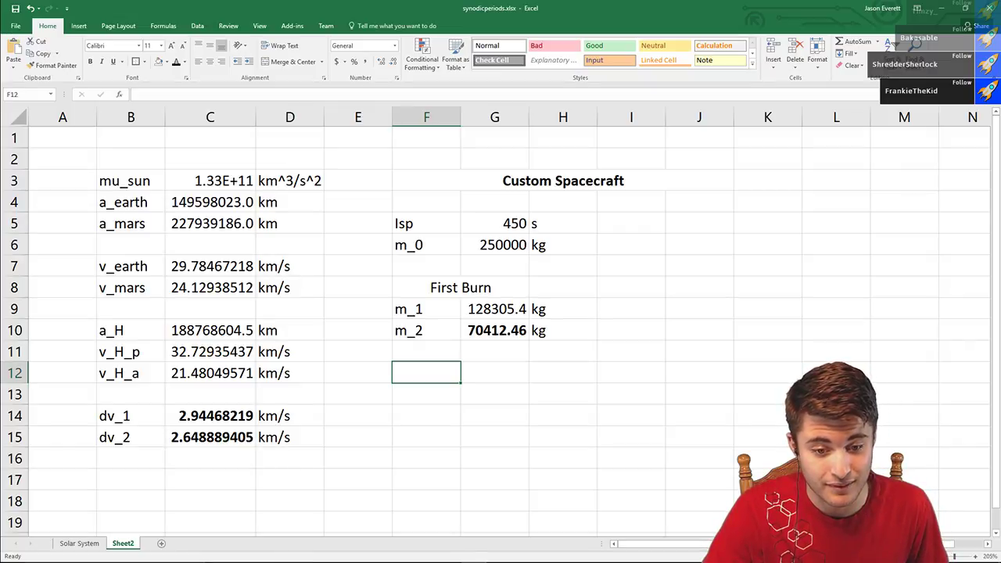
key(alt+Tab)
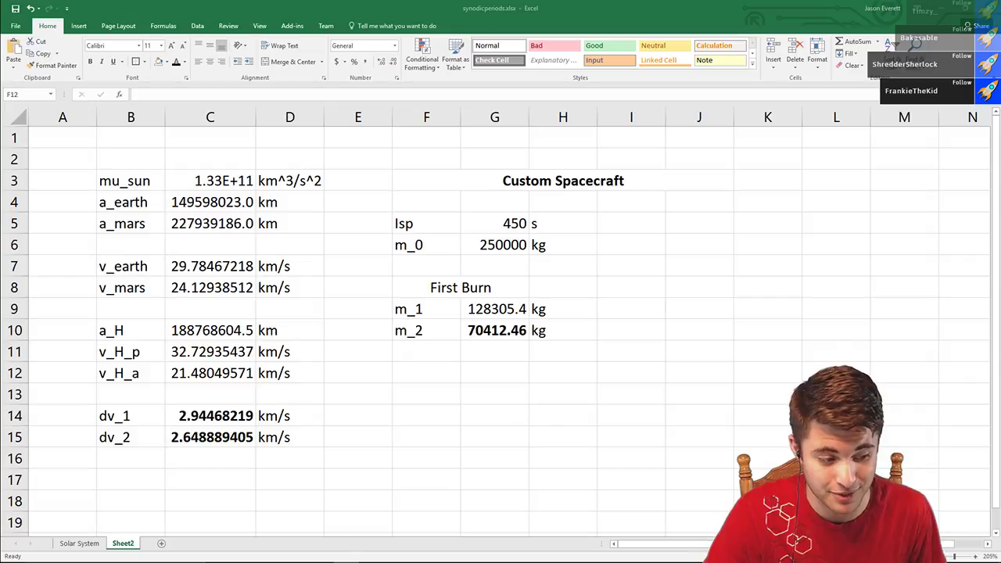